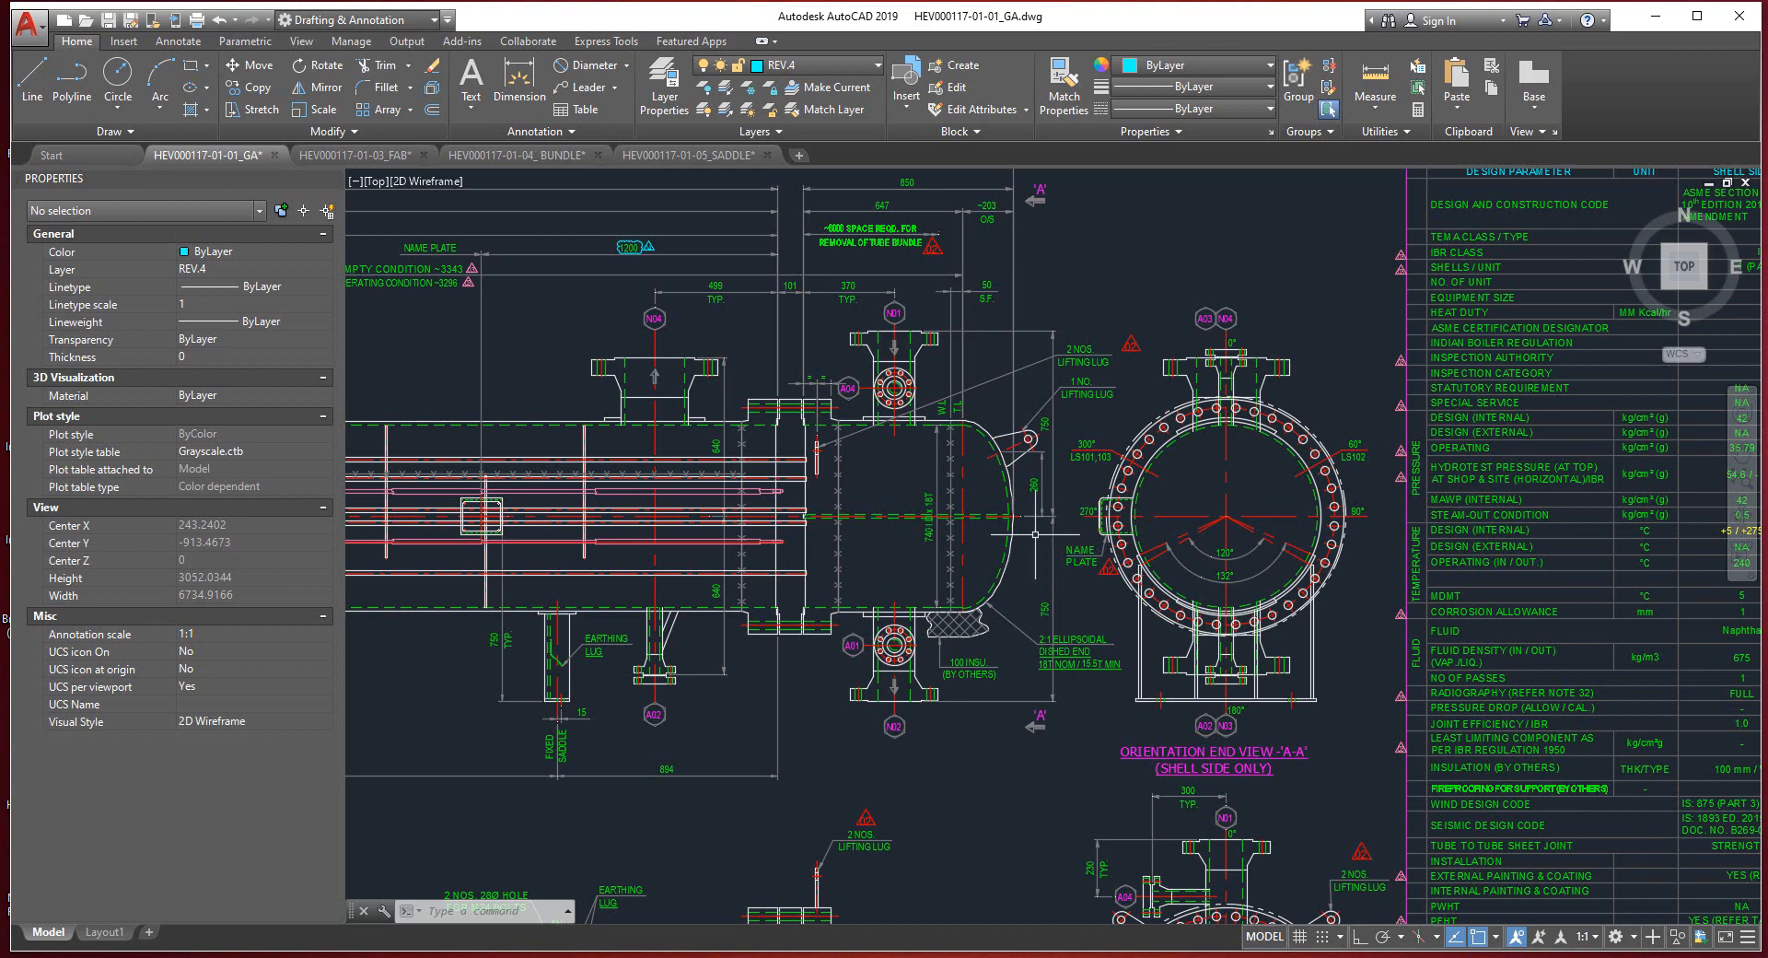
# Examine the sectional elevation in the GA drawing, from the channel-side dished end along the tube bundle to the opposite shell end.
pyautogui.moveTo(725, 502)
pyautogui.mouseDown(button='middle')
pyautogui.moveTo(776, 527)
pyautogui.moveTo(1096, 540)
pyautogui.mouseUp(button='middle')
pyautogui.scroll(-2, 1096, 540)
pyautogui.moveTo(909, 541)
pyautogui.mouseDown(button='middle')
pyautogui.moveTo(1132, 530)
pyautogui.moveTo(924, 501)
pyautogui.mouseUp(button='middle')
pyautogui.scroll(4, 1250, 504)
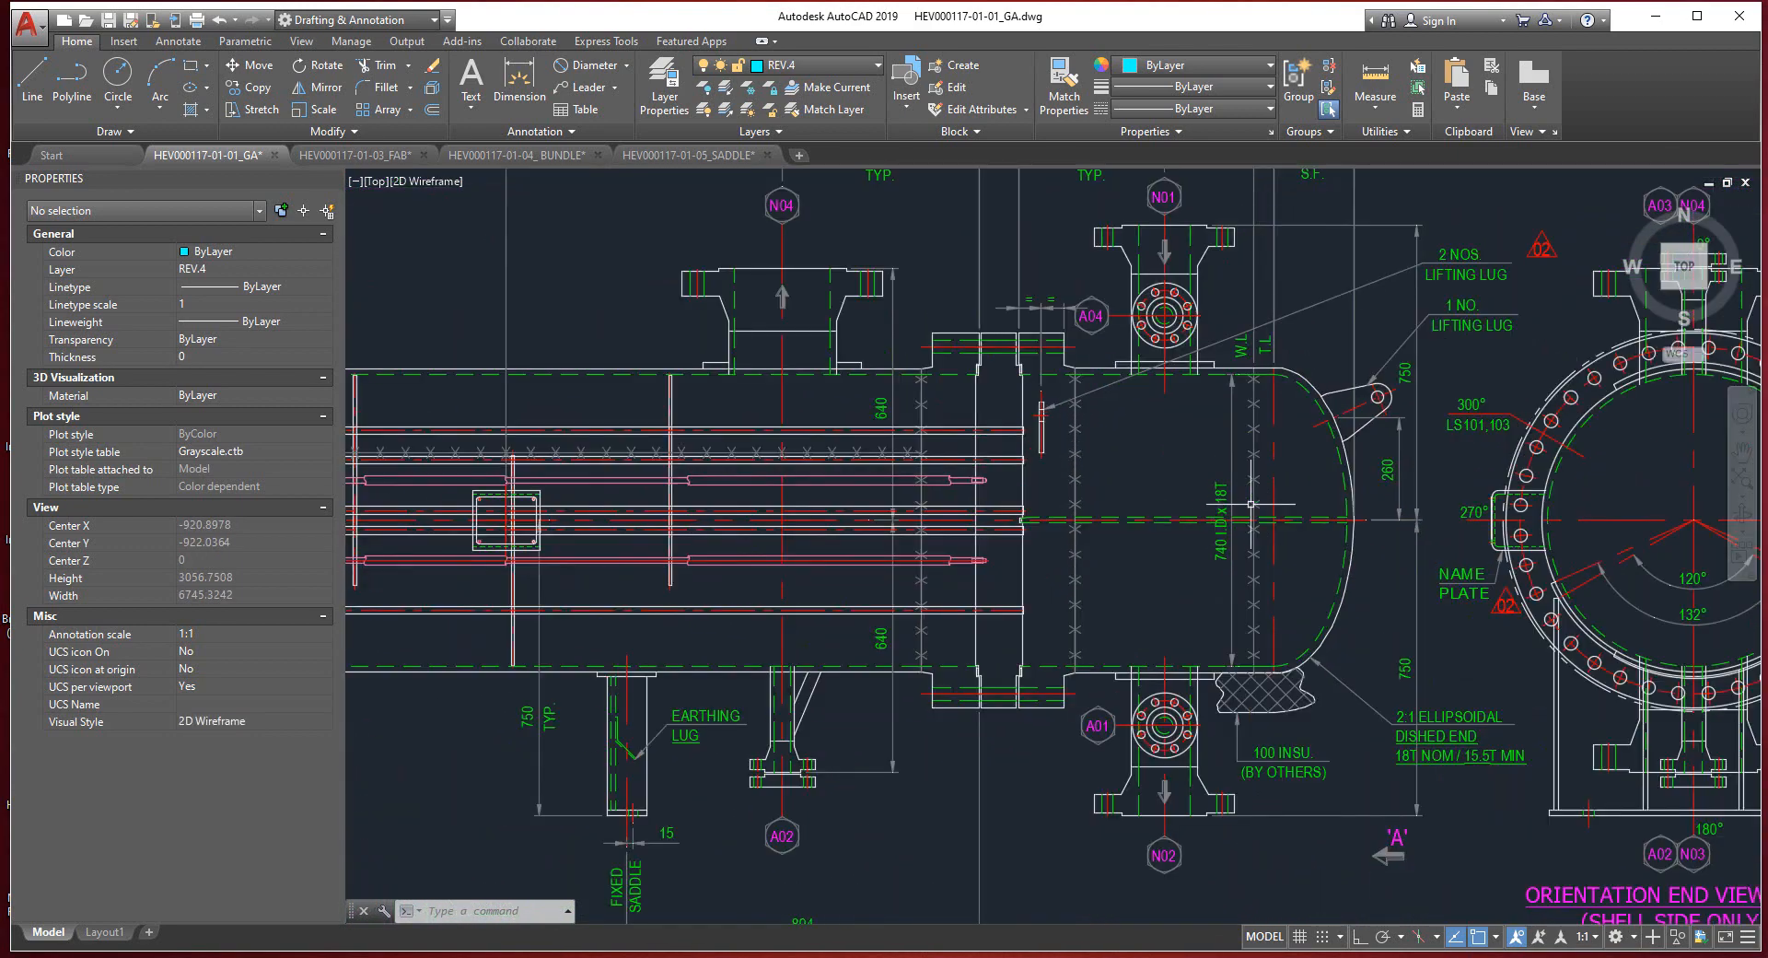
pyautogui.moveTo(1250, 503)
pyautogui.mouseDown(button='middle')
pyautogui.moveTo(1087, 508)
pyautogui.moveTo(1067, 533)
pyautogui.moveTo(1508, 526)
pyautogui.mouseUp(button='middle')
pyautogui.scroll(-2, 774, 446)
pyautogui.moveTo(774, 445); pyautogui.dragTo(1432, 459, button='middle')
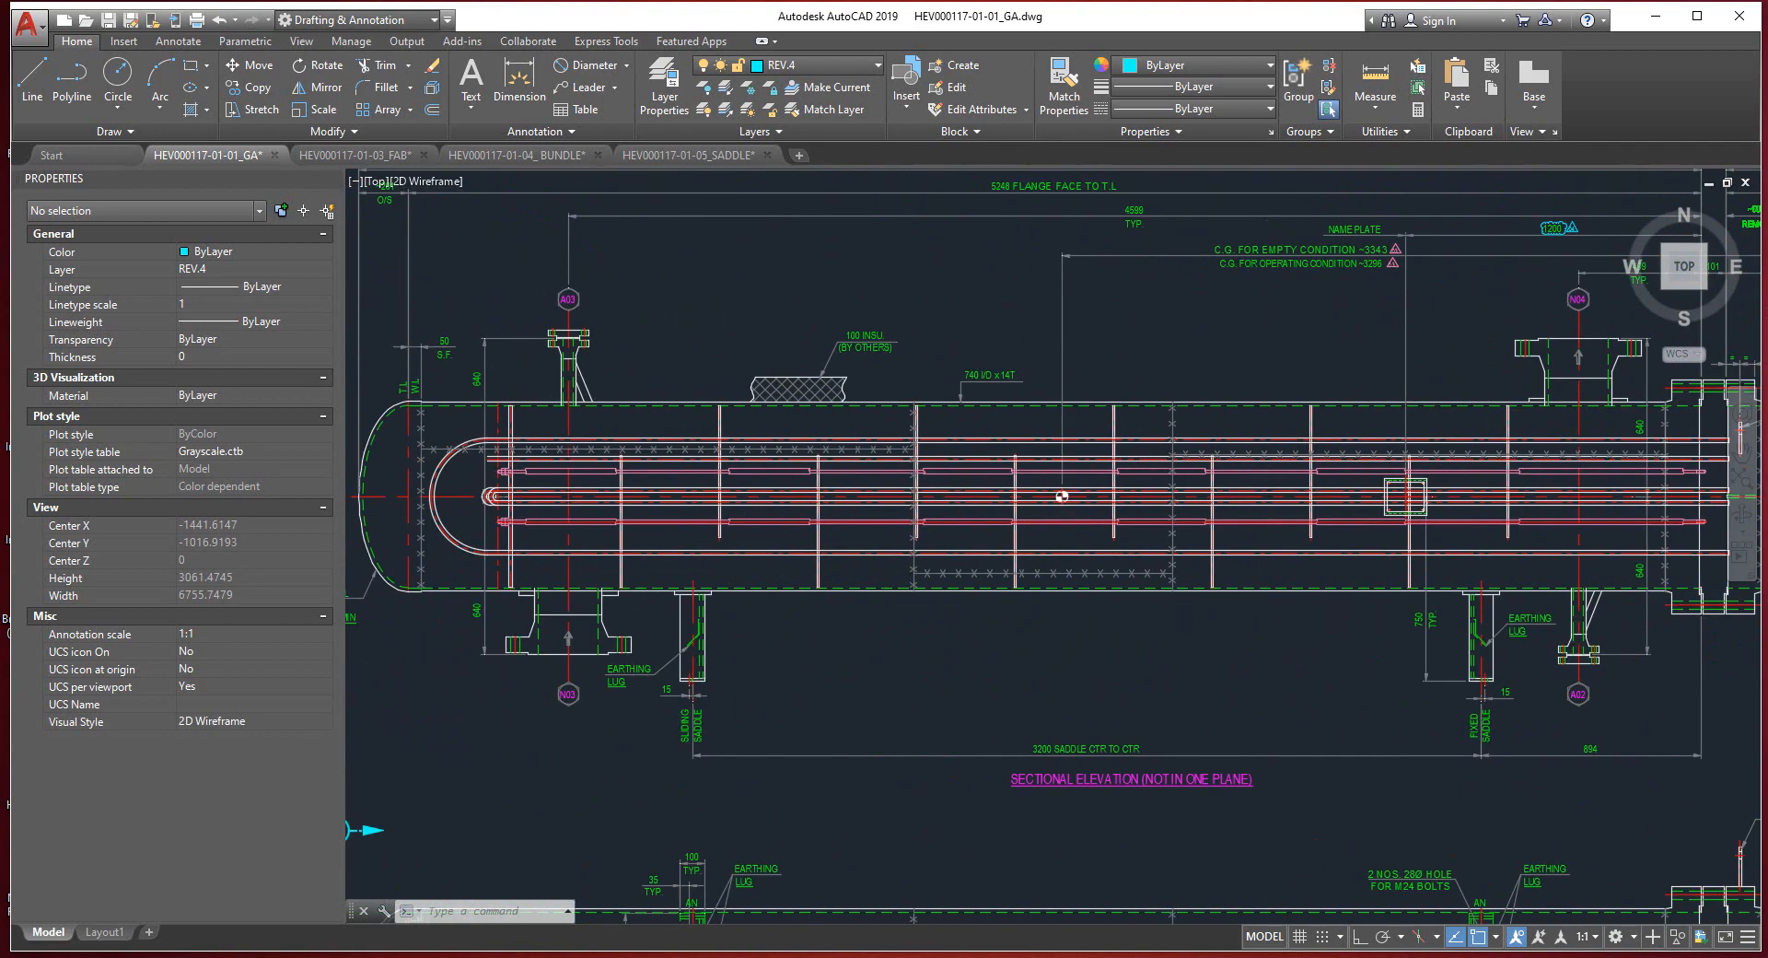
pyautogui.moveTo(1639, 463)
pyautogui.mouseDown(button='middle')
pyautogui.moveTo(1442, 468)
pyautogui.moveTo(1754, 485)
pyautogui.mouseUp(button='middle')
pyautogui.scroll(2, 1464, 468)
pyautogui.scroll(-2, 1510, 474)
pyautogui.scroll(2, 681, 493)
pyautogui.scroll(-2, 1381, 488)
pyautogui.moveTo(1473, 489); pyautogui.dragTo(652, 478, button='middle')
pyautogui.scroll(2, 1287, 484)
pyautogui.moveTo(1287, 483); pyautogui.dragTo(1052, 505, button='middle')
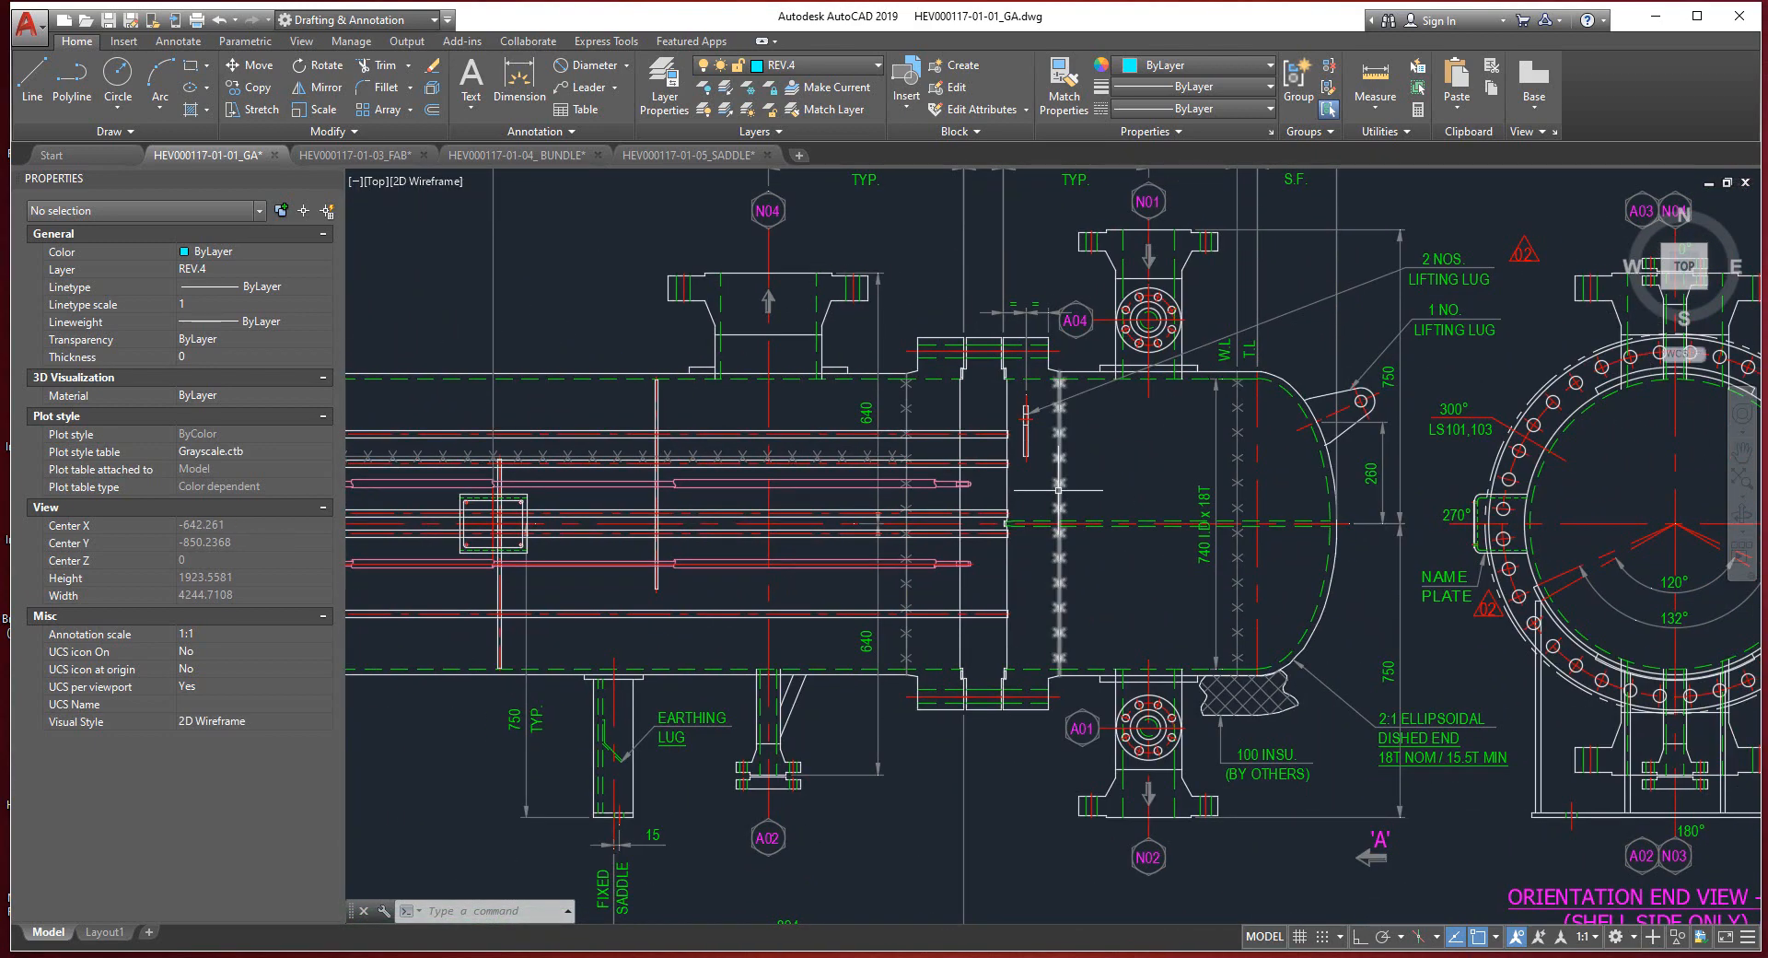
pyautogui.scroll(-2, 1059, 490)
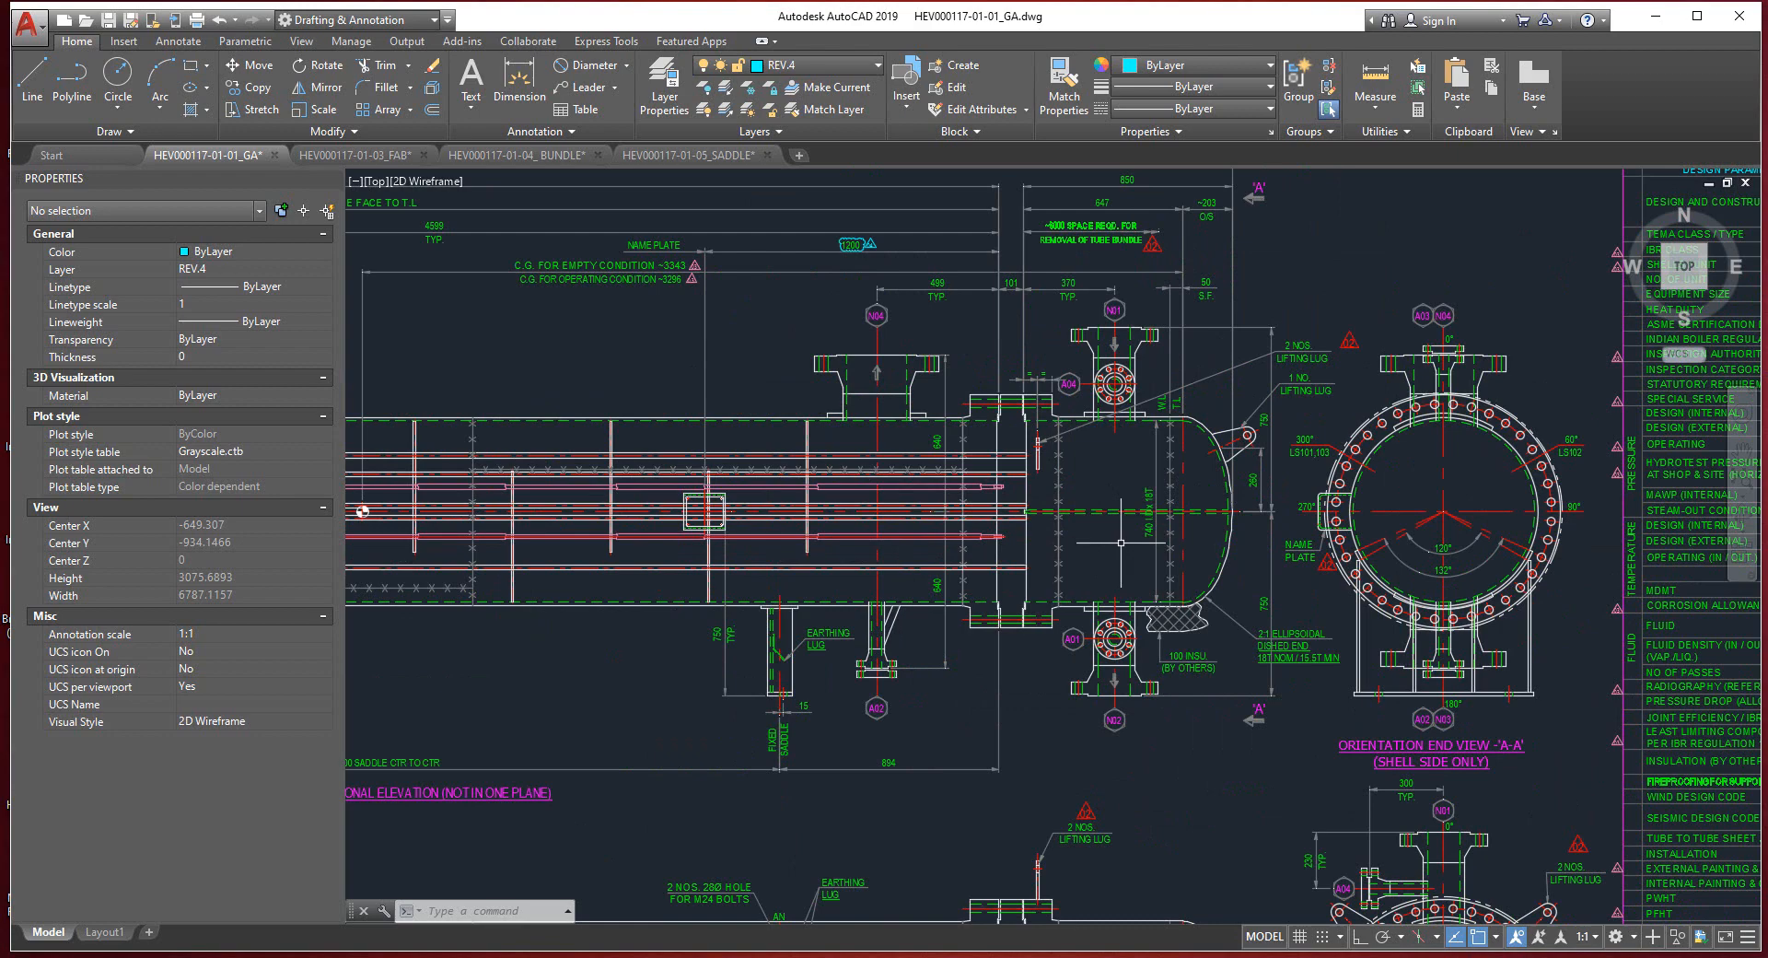
pyautogui.scroll(2, 1120, 543)
pyautogui.moveTo(1118, 484); pyautogui.dragTo(1044, 540, button='middle')
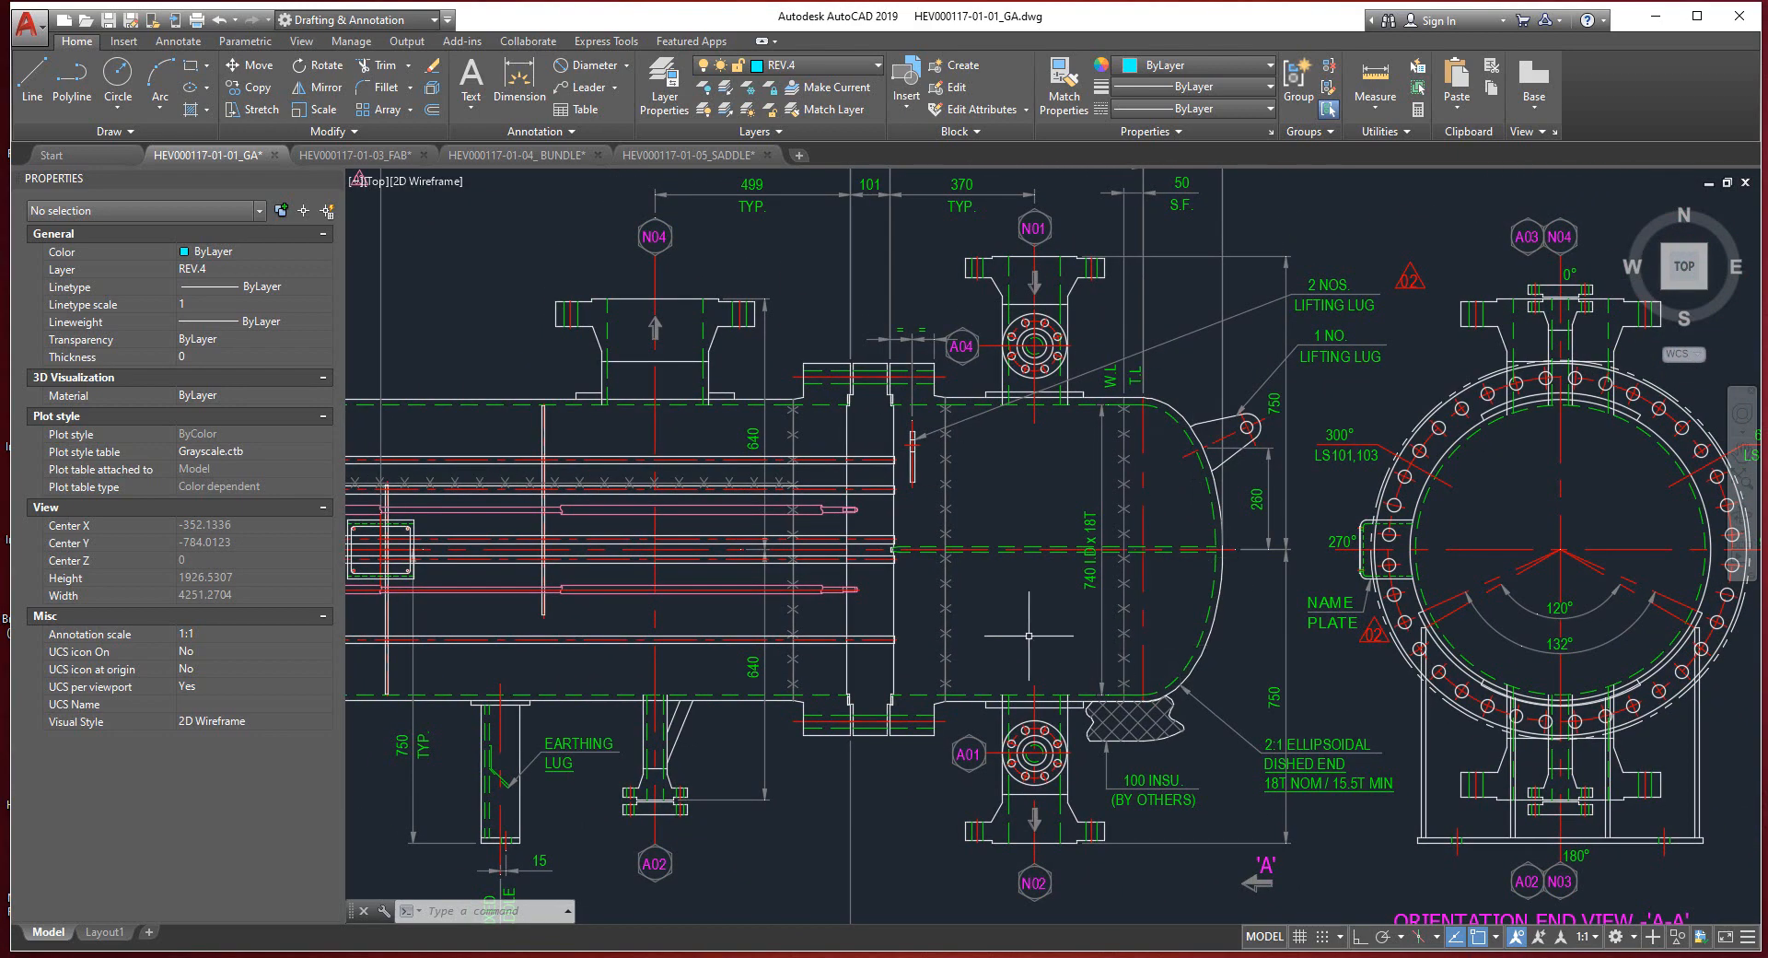
pyautogui.moveTo(1029, 635); pyautogui.dragTo(1120, 643, button='middle')
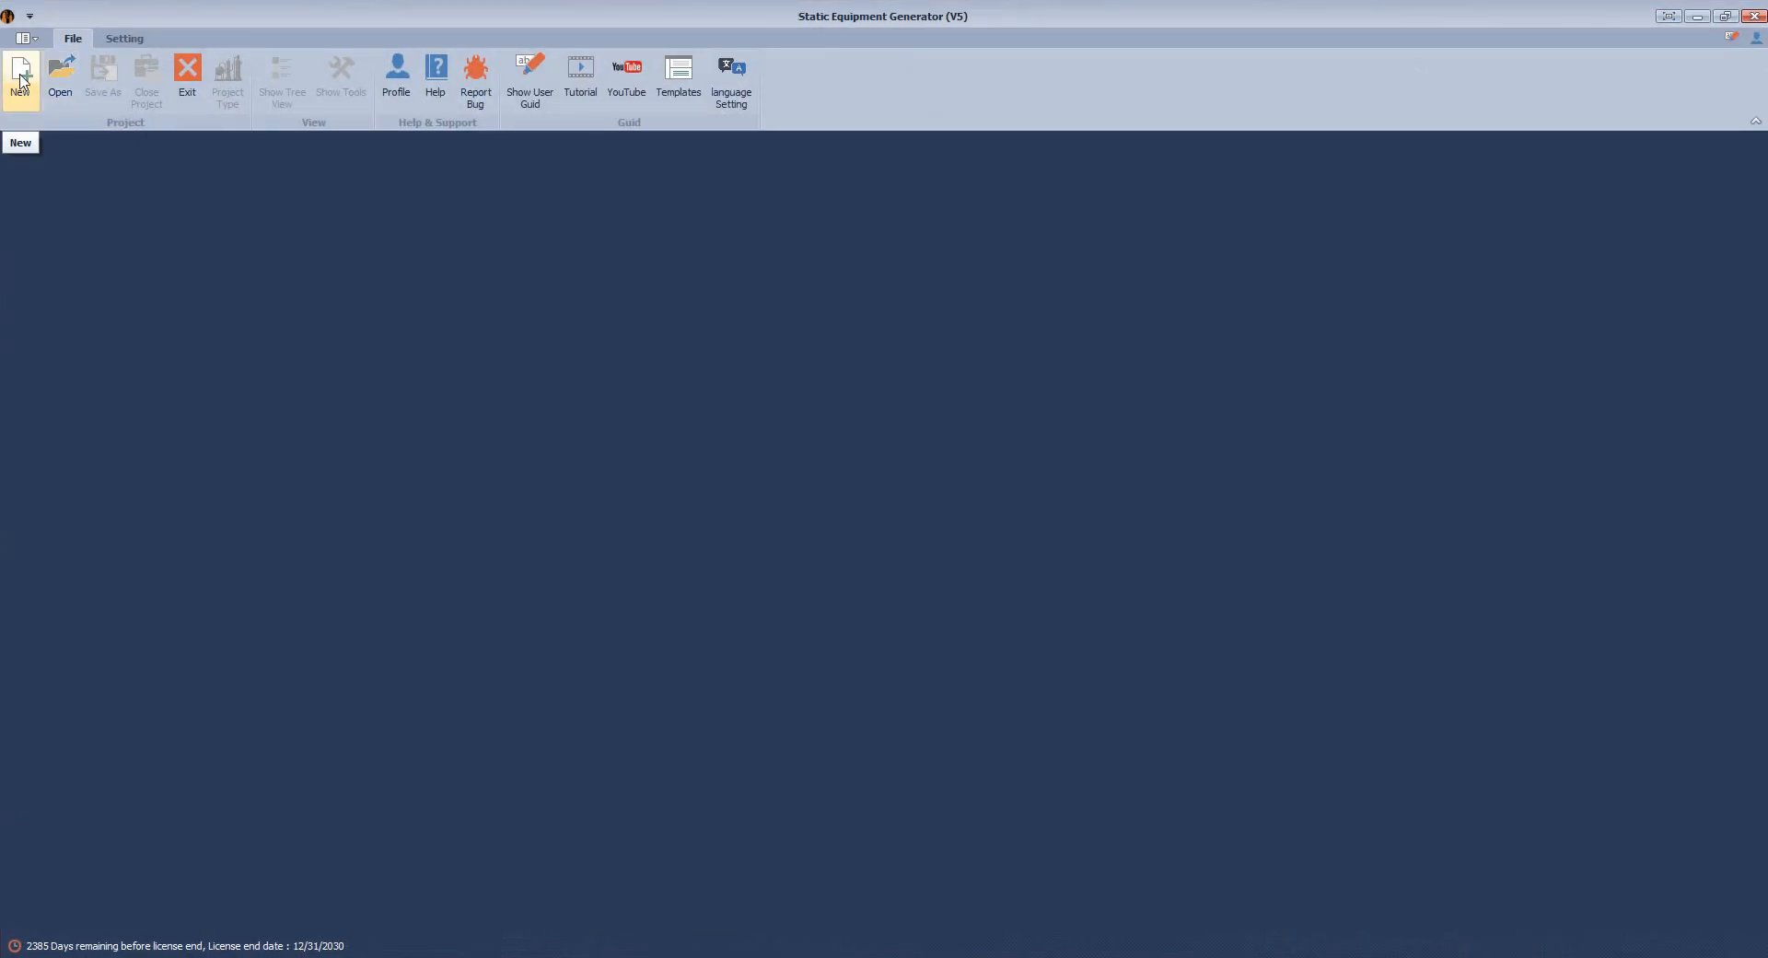
# Create a Heat Exchanger project named BEU Exchanger in Static Equipment Generator, with the Desktop as its workspace folder.
pyautogui.click(20, 79)
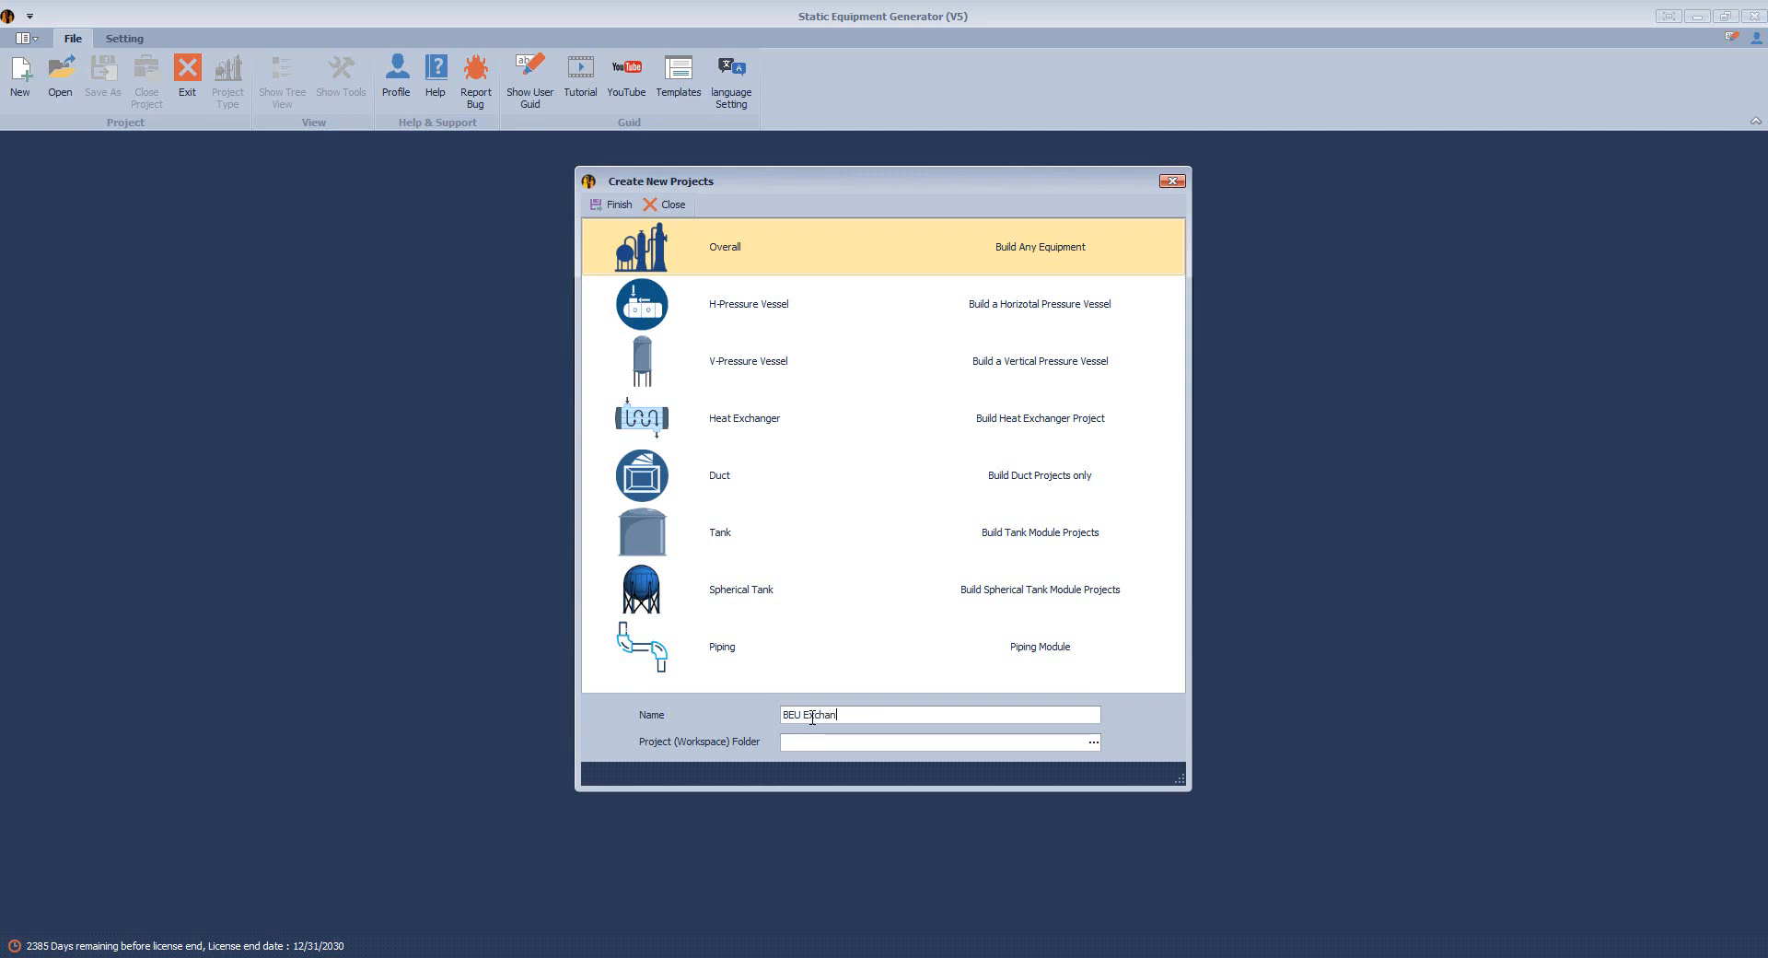
pyautogui.click(1093, 742)
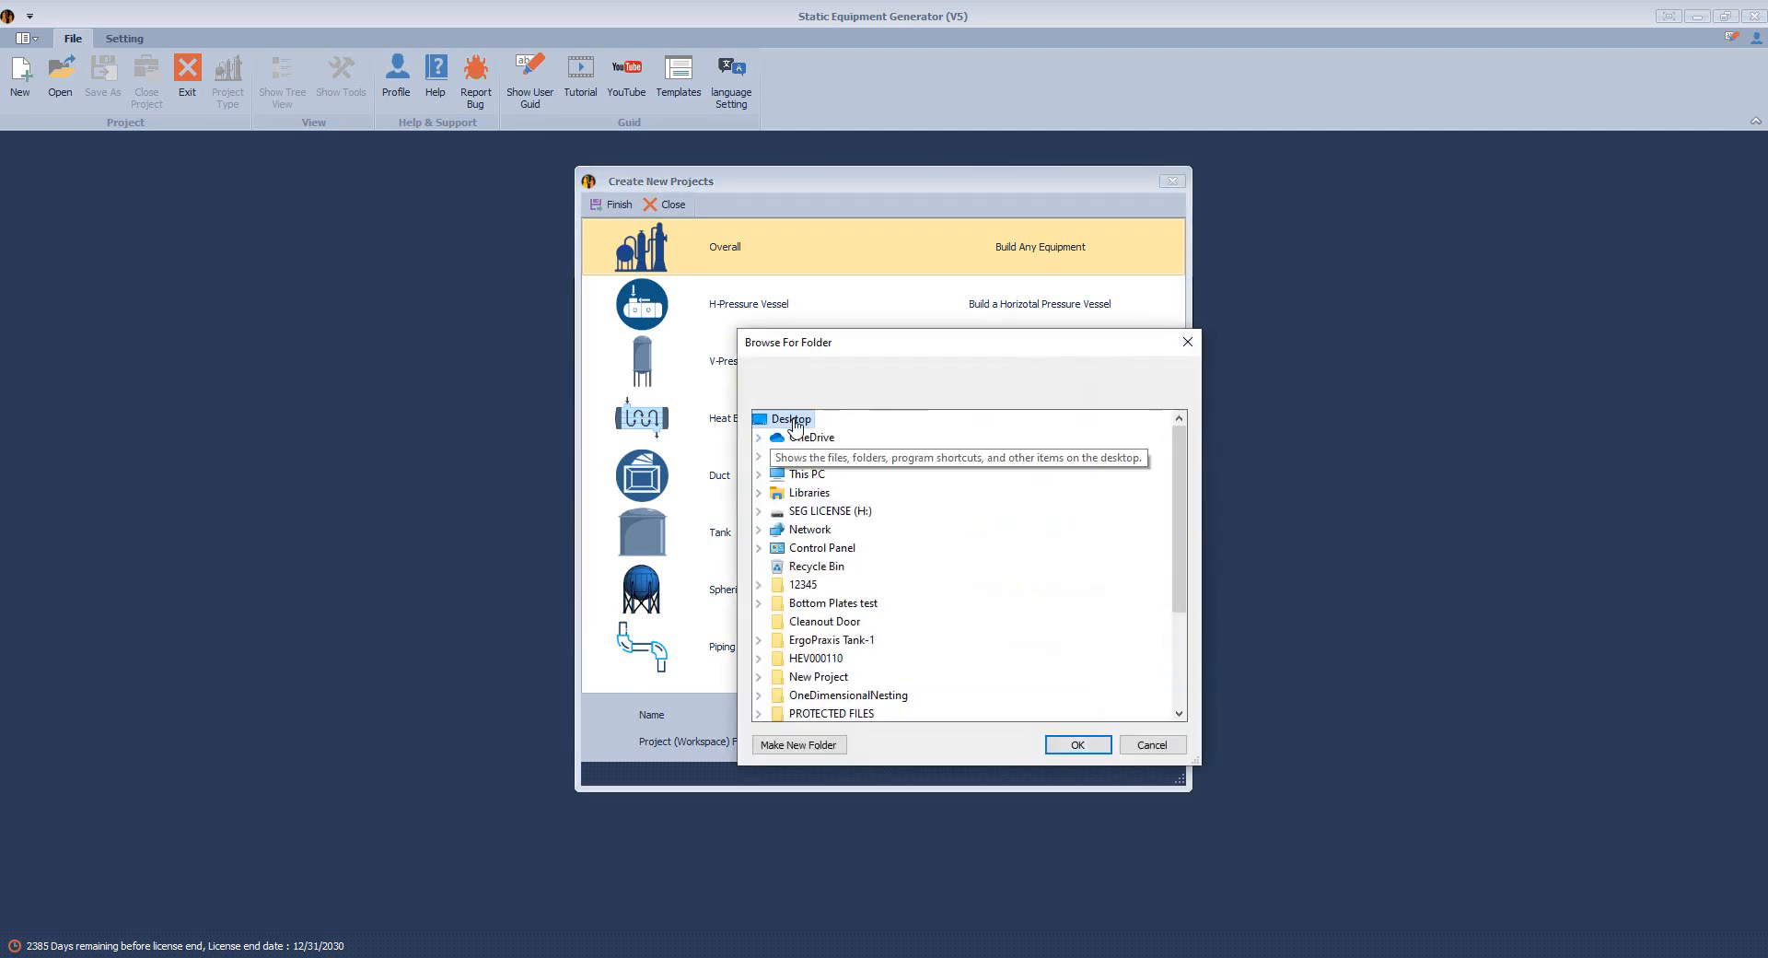
pyautogui.click(1073, 744)
pyautogui.click(700, 440)
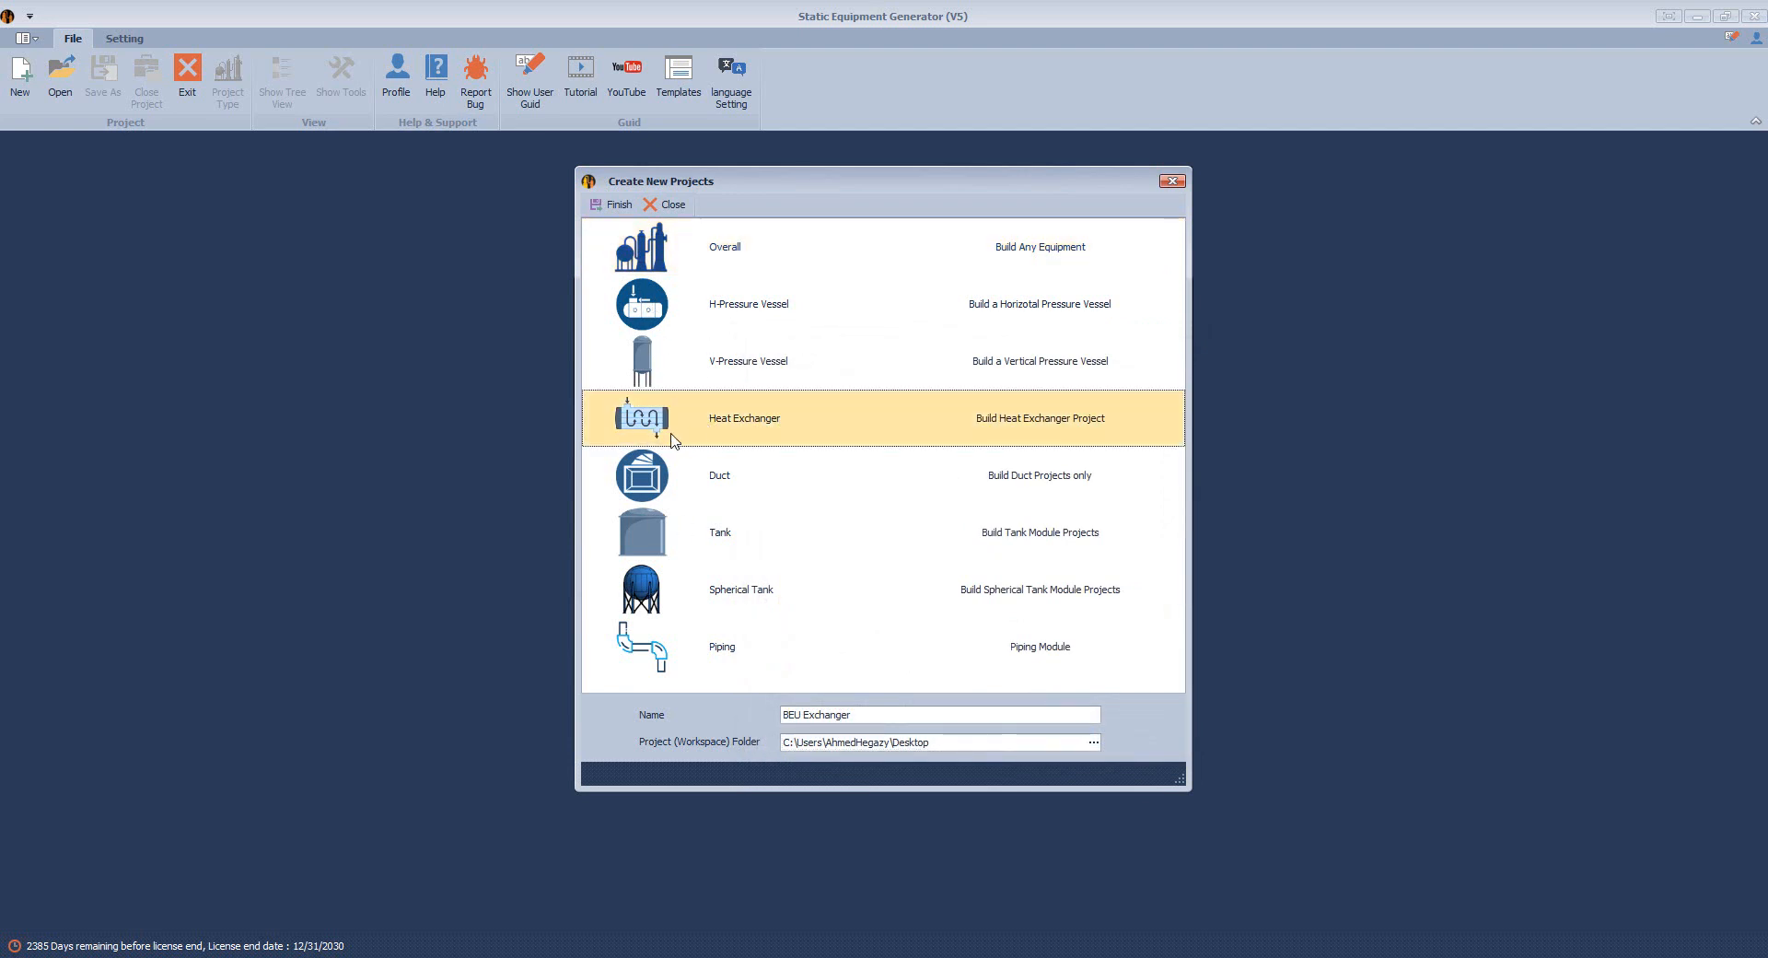
pyautogui.click(605, 208)
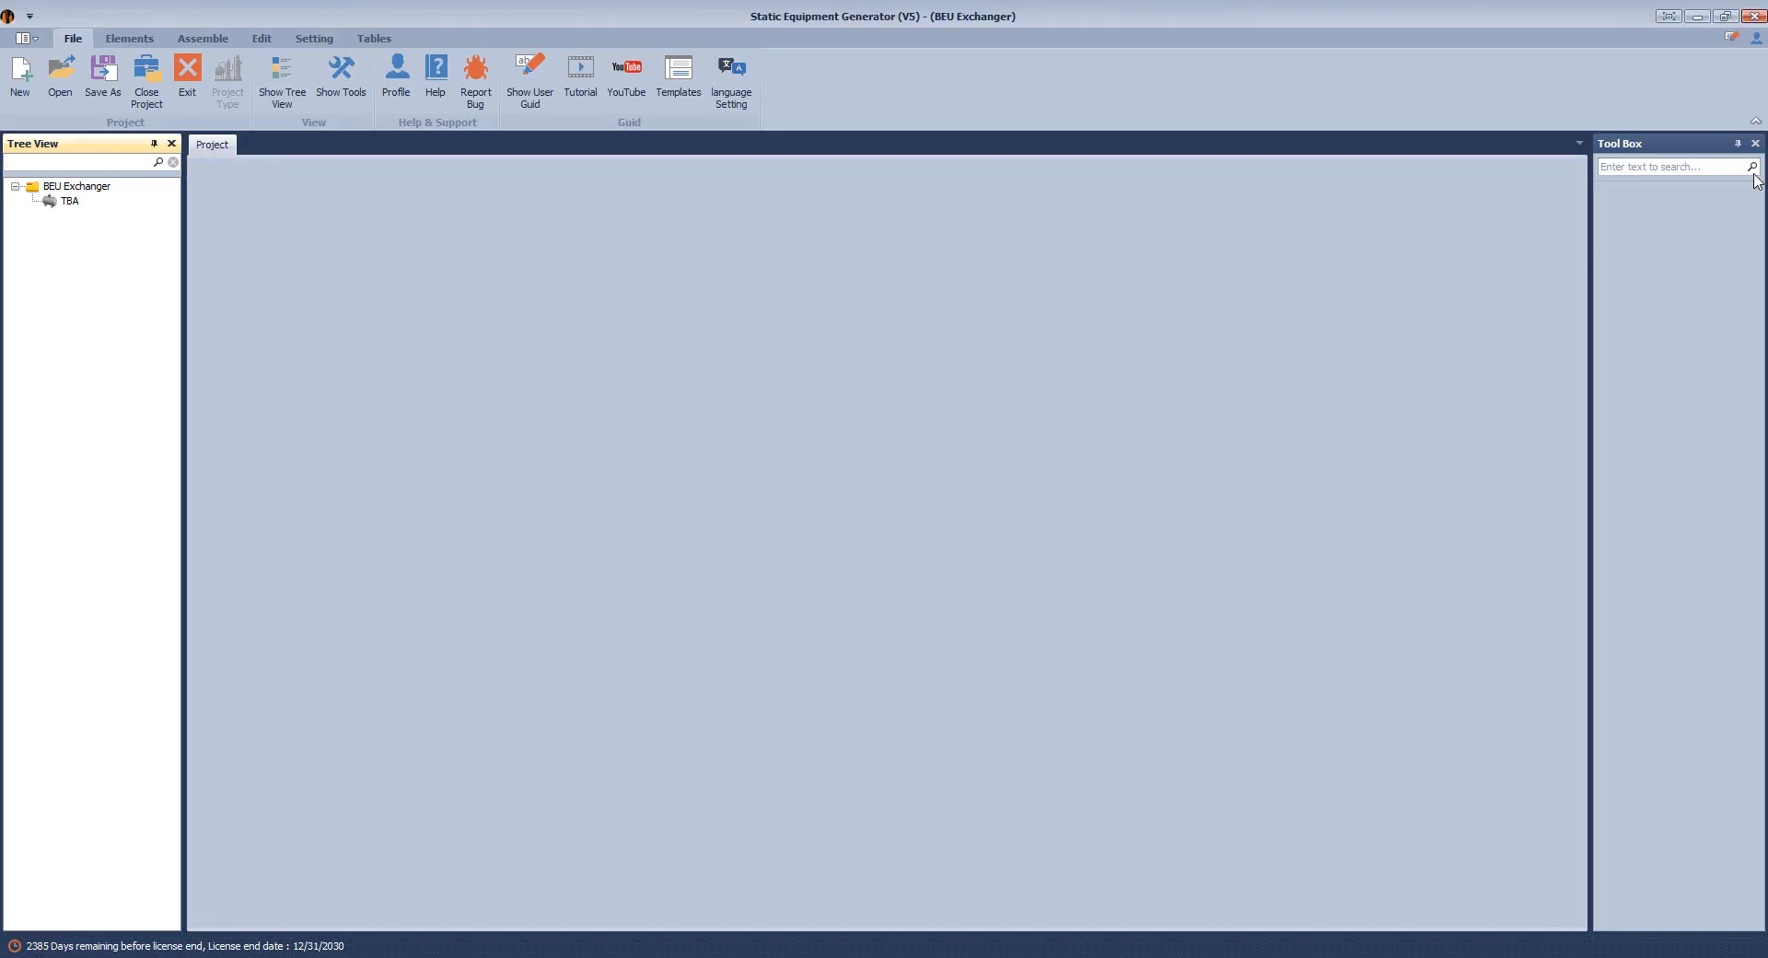
# Close the Tool Box and open the equipment settings of the TBA equipment.
pyautogui.click(1755, 142)
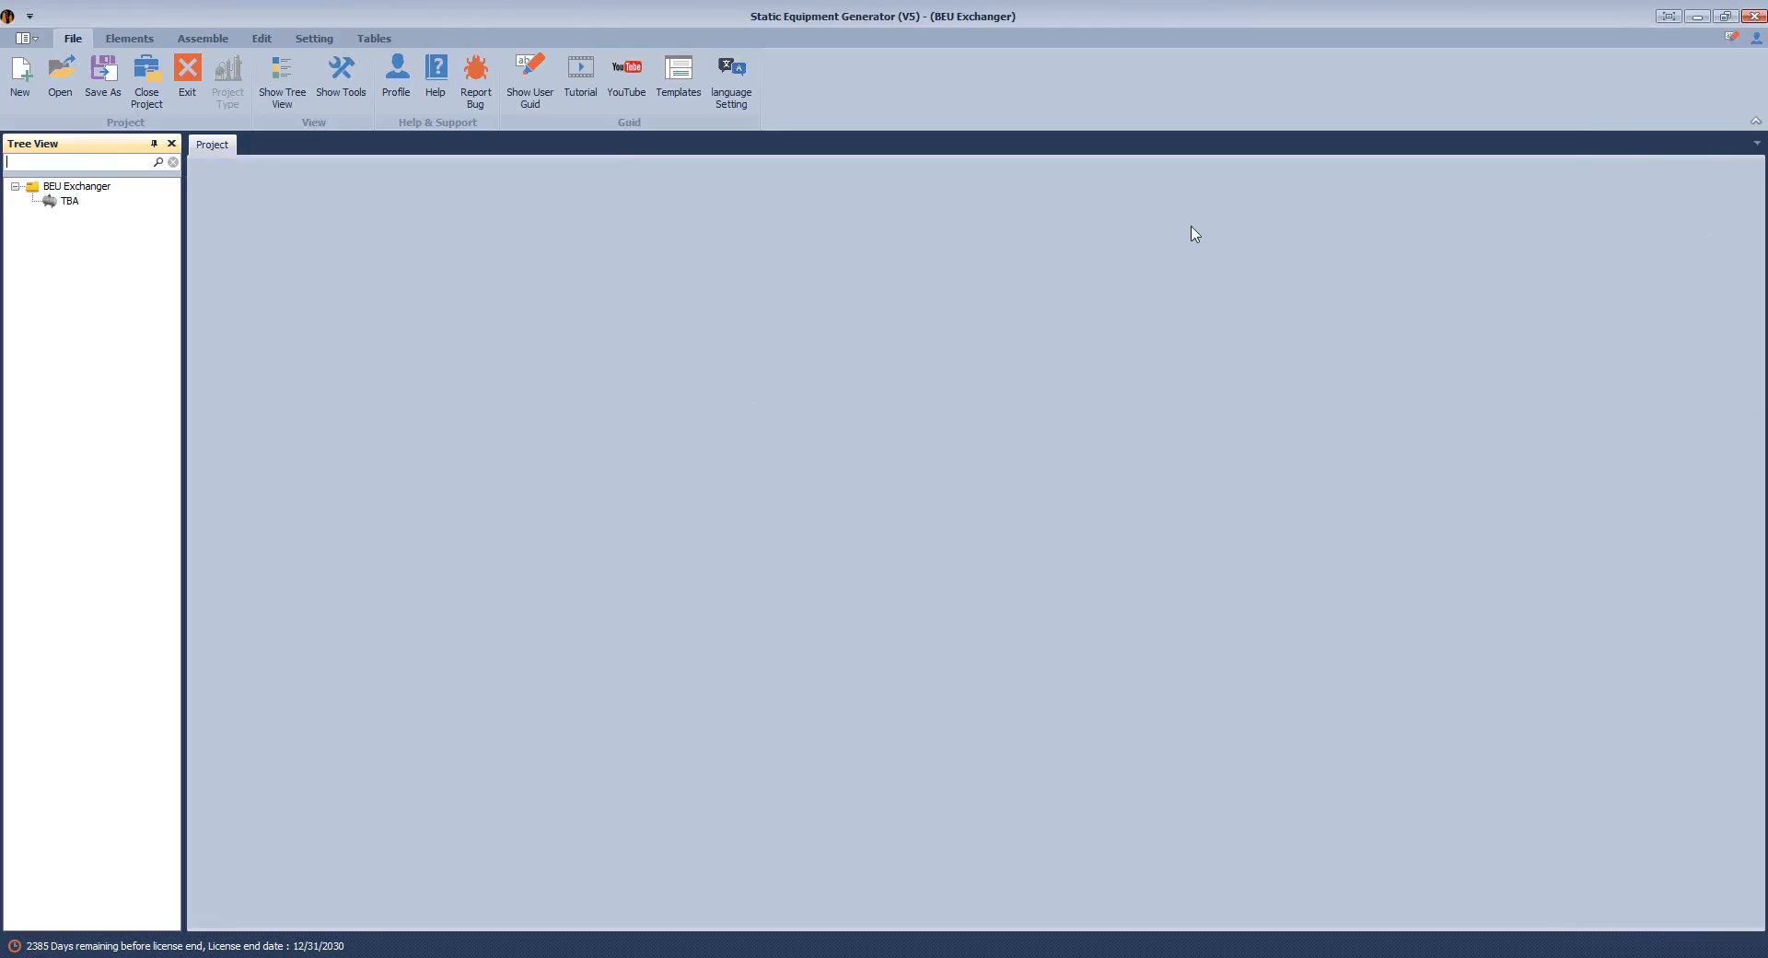
pyautogui.click(70, 202)
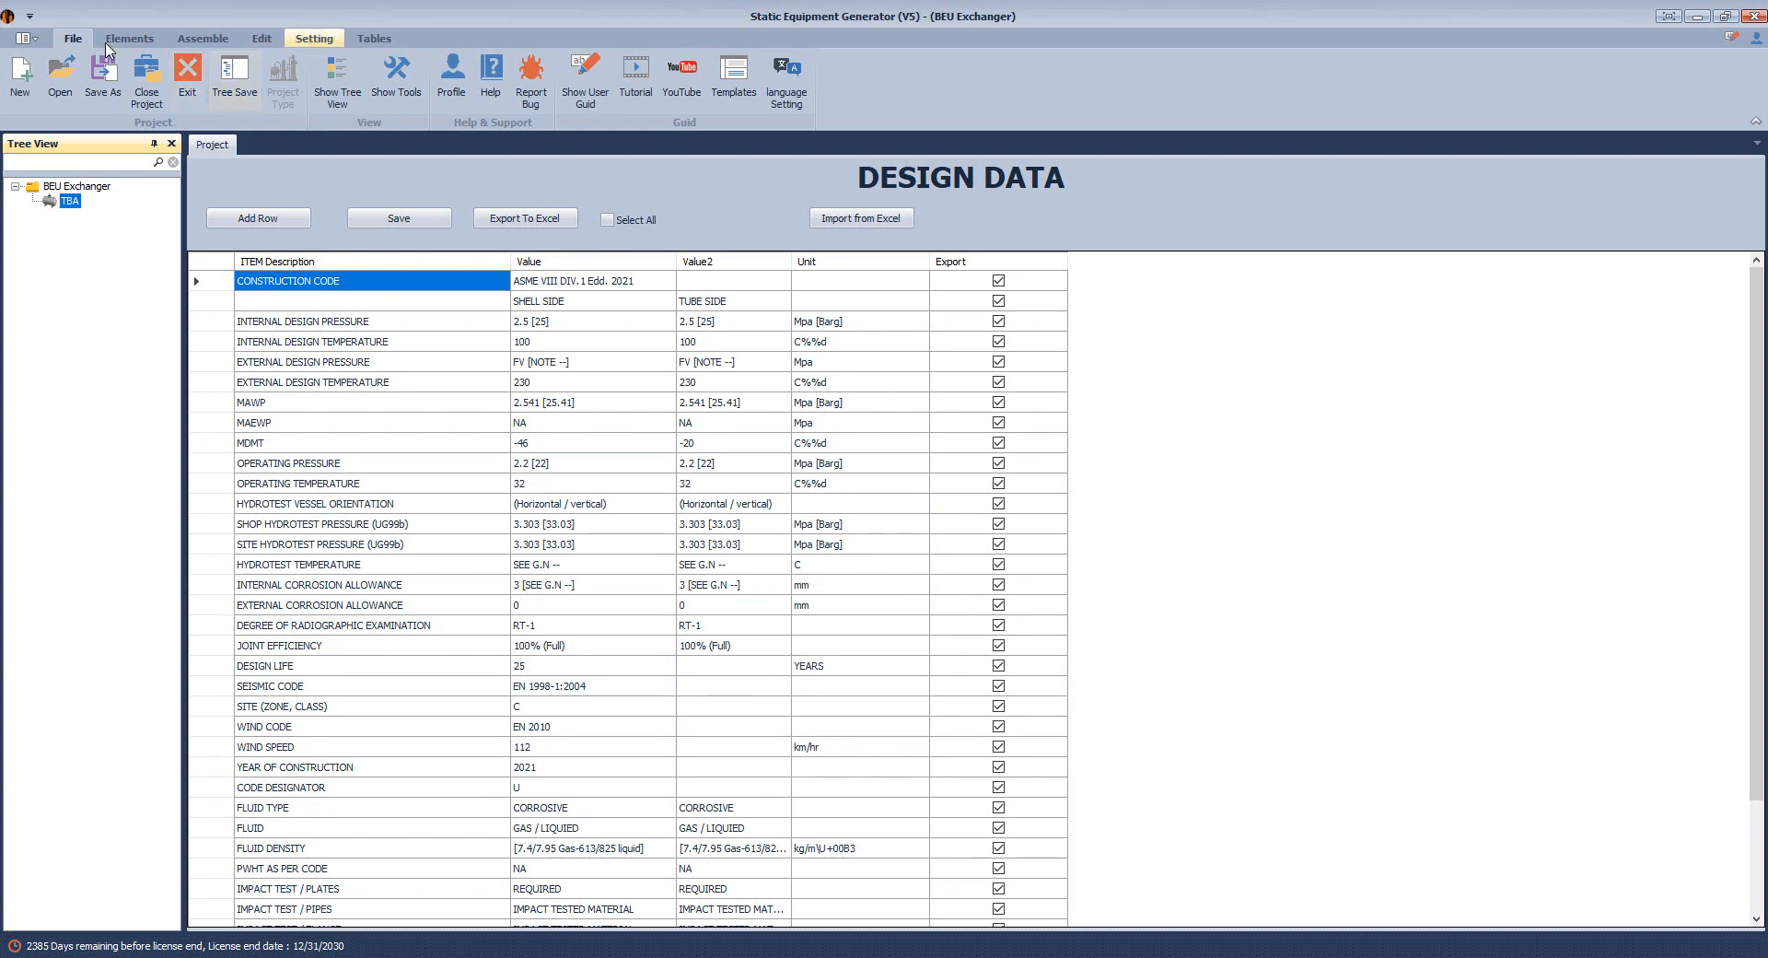
pyautogui.click(314, 39)
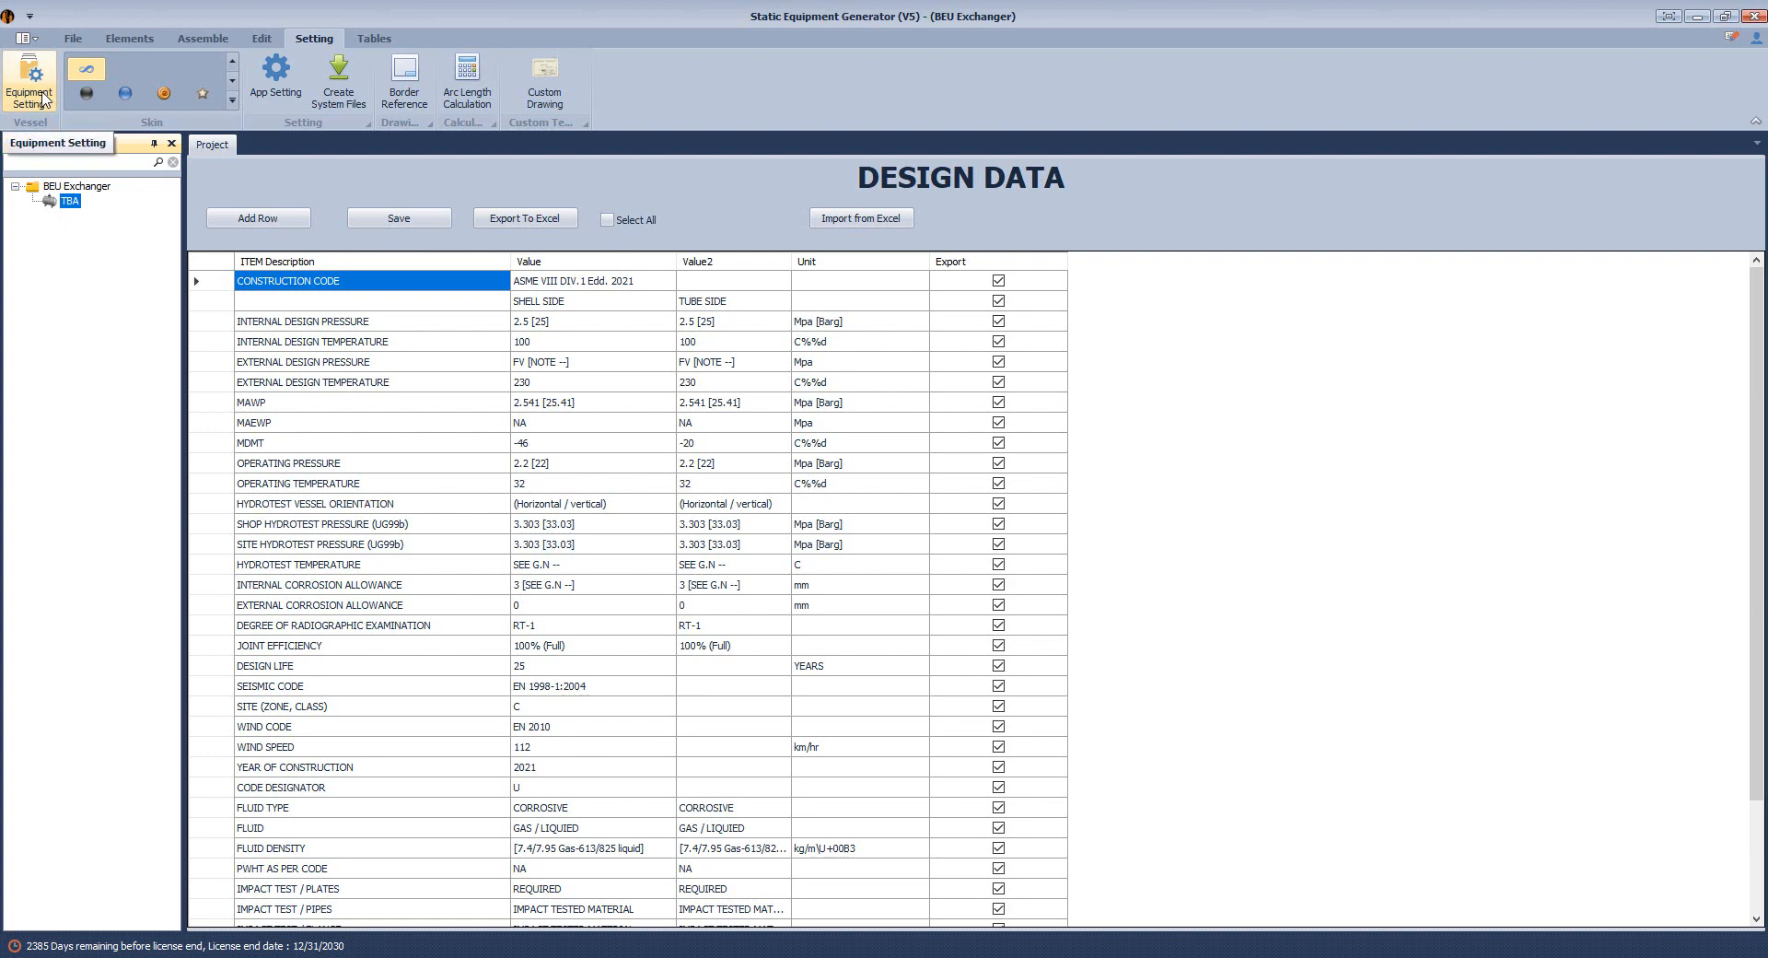
pyautogui.click(30, 87)
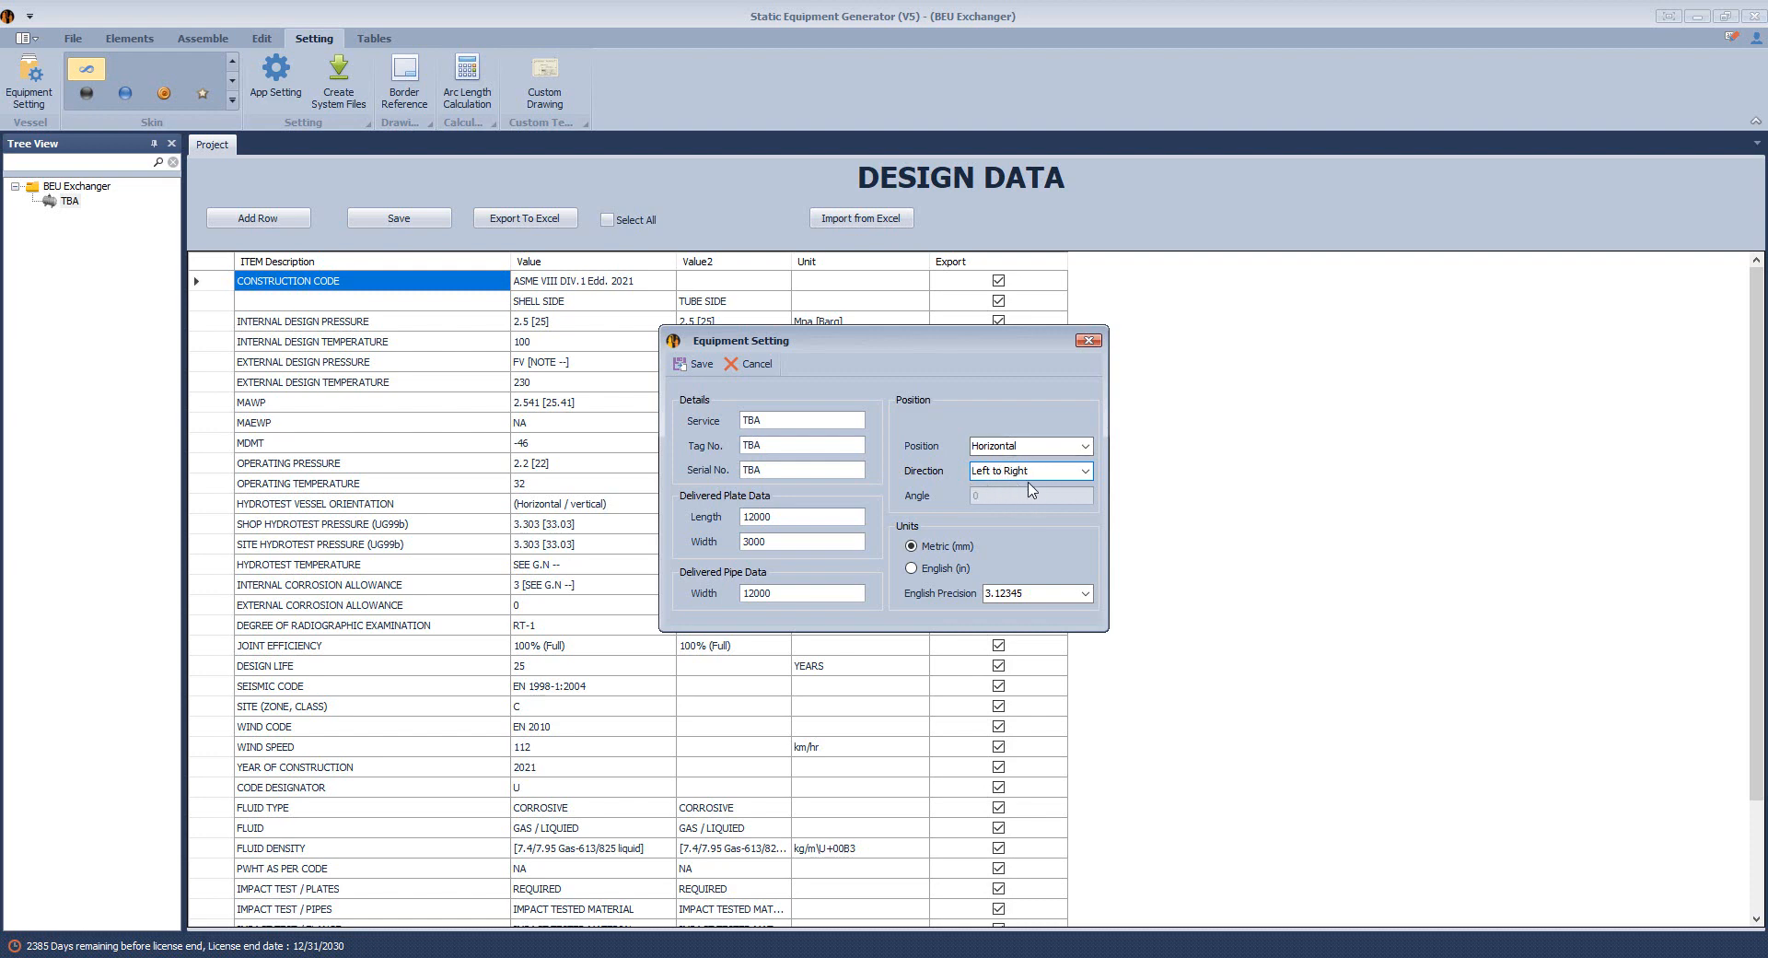
pyautogui.click(1324, 956)
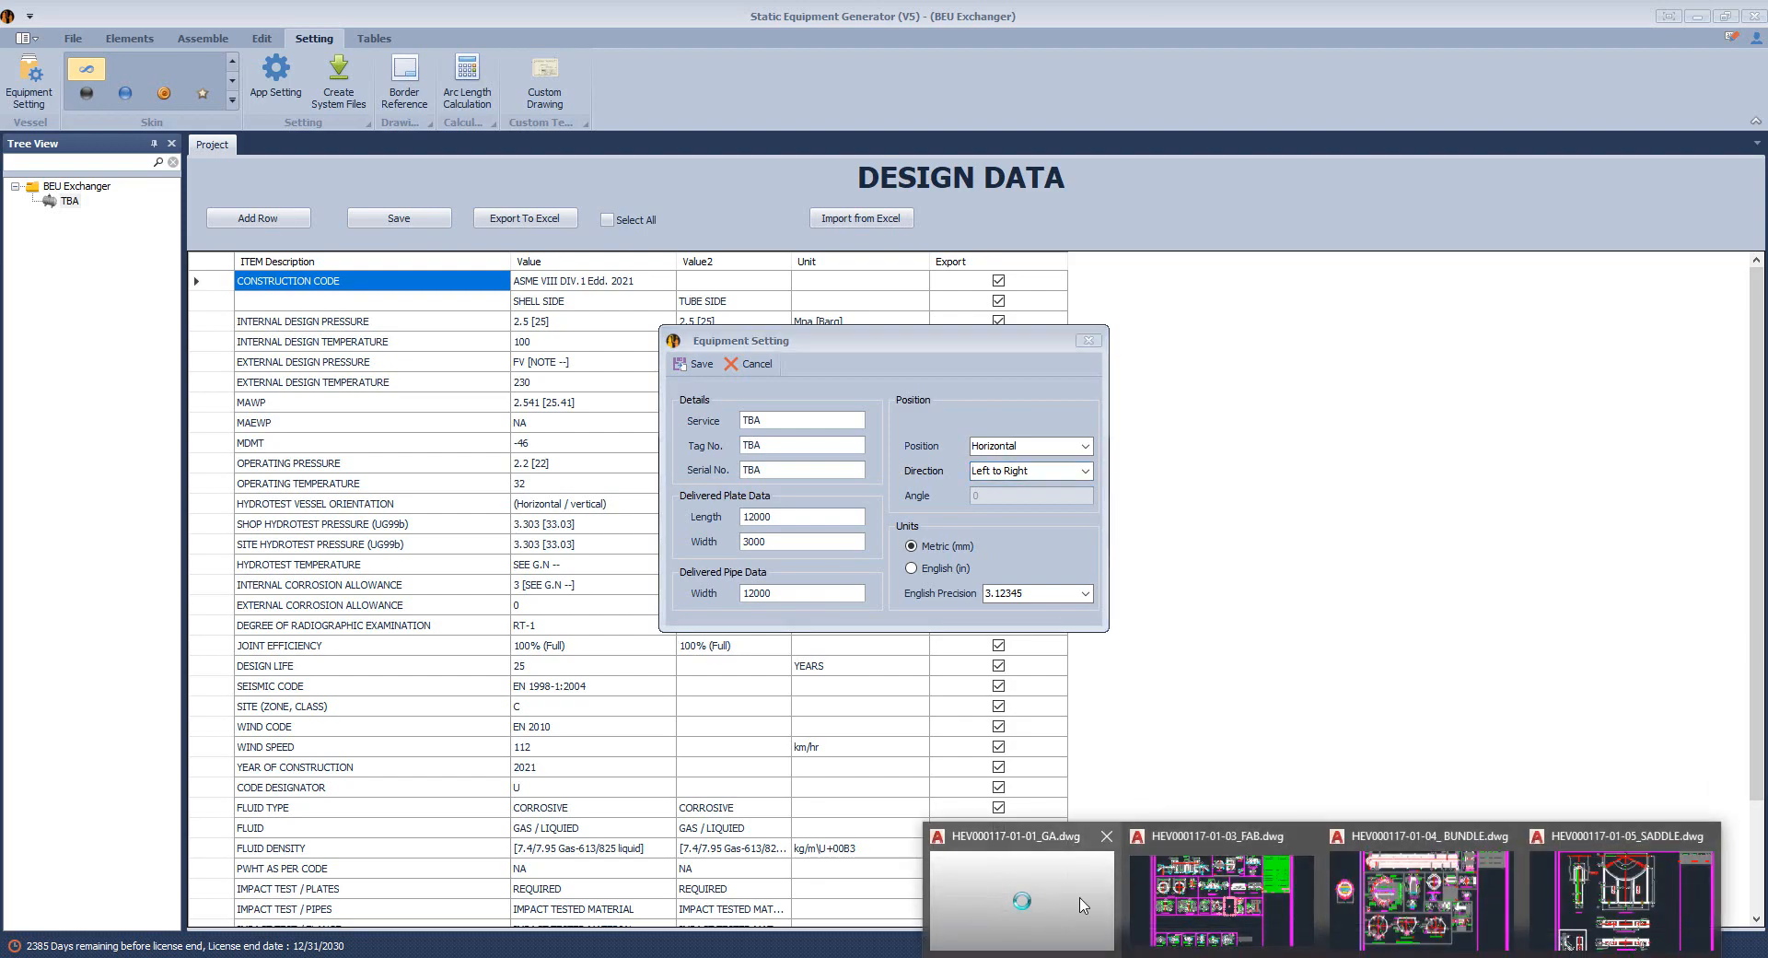
pyautogui.click(1079, 903)
pyautogui.scroll(-4, 1095, 473)
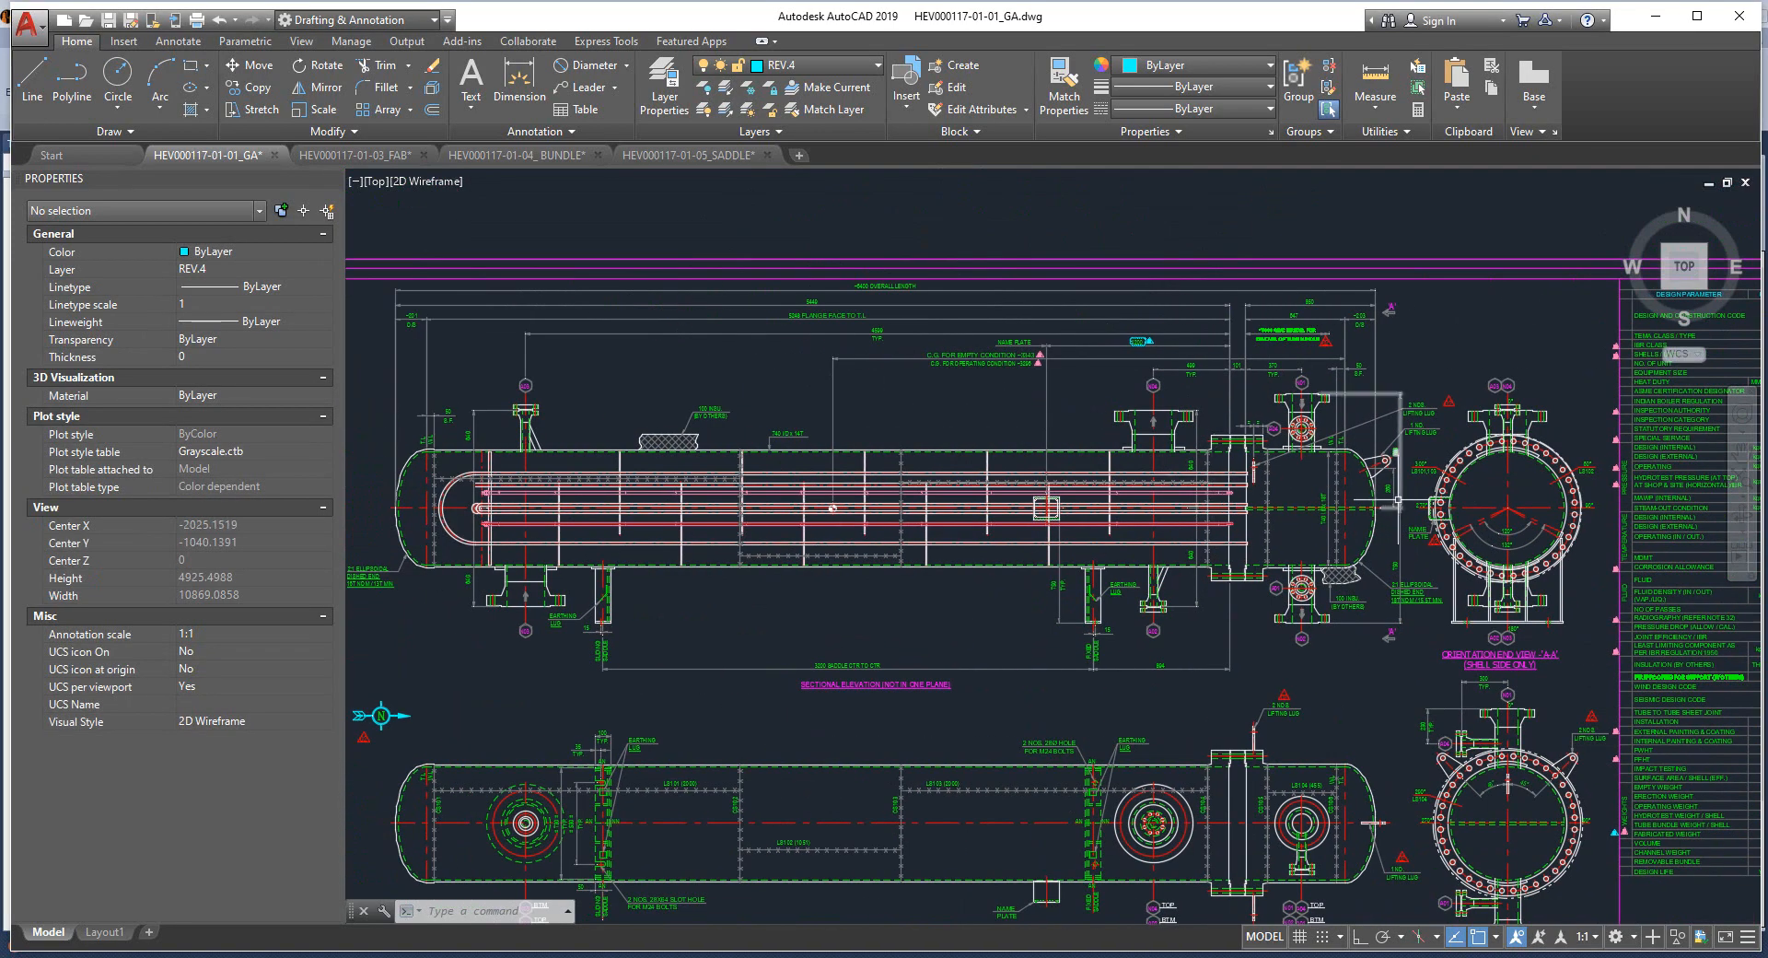
pyautogui.scroll(2, 1387, 502)
pyautogui.moveTo(1387, 503); pyautogui.dragTo(1401, 537, button='middle')
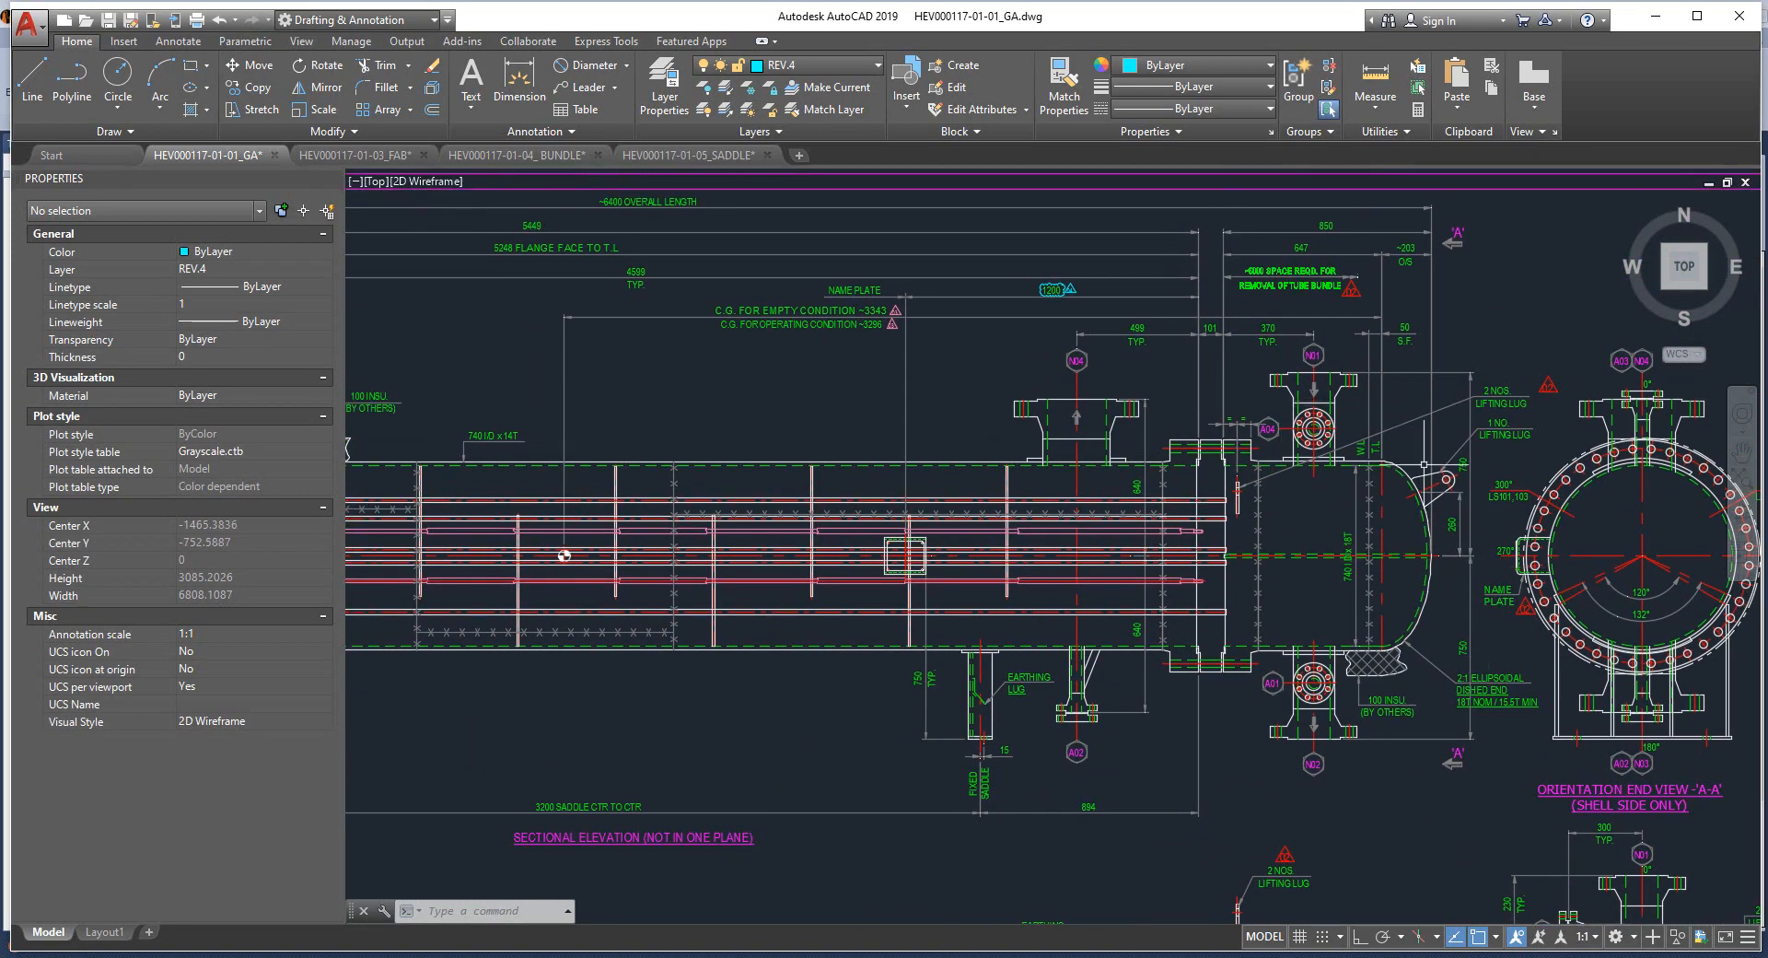
pyautogui.moveTo(1438, 605); pyautogui.dragTo(1464, 620, button='middle')
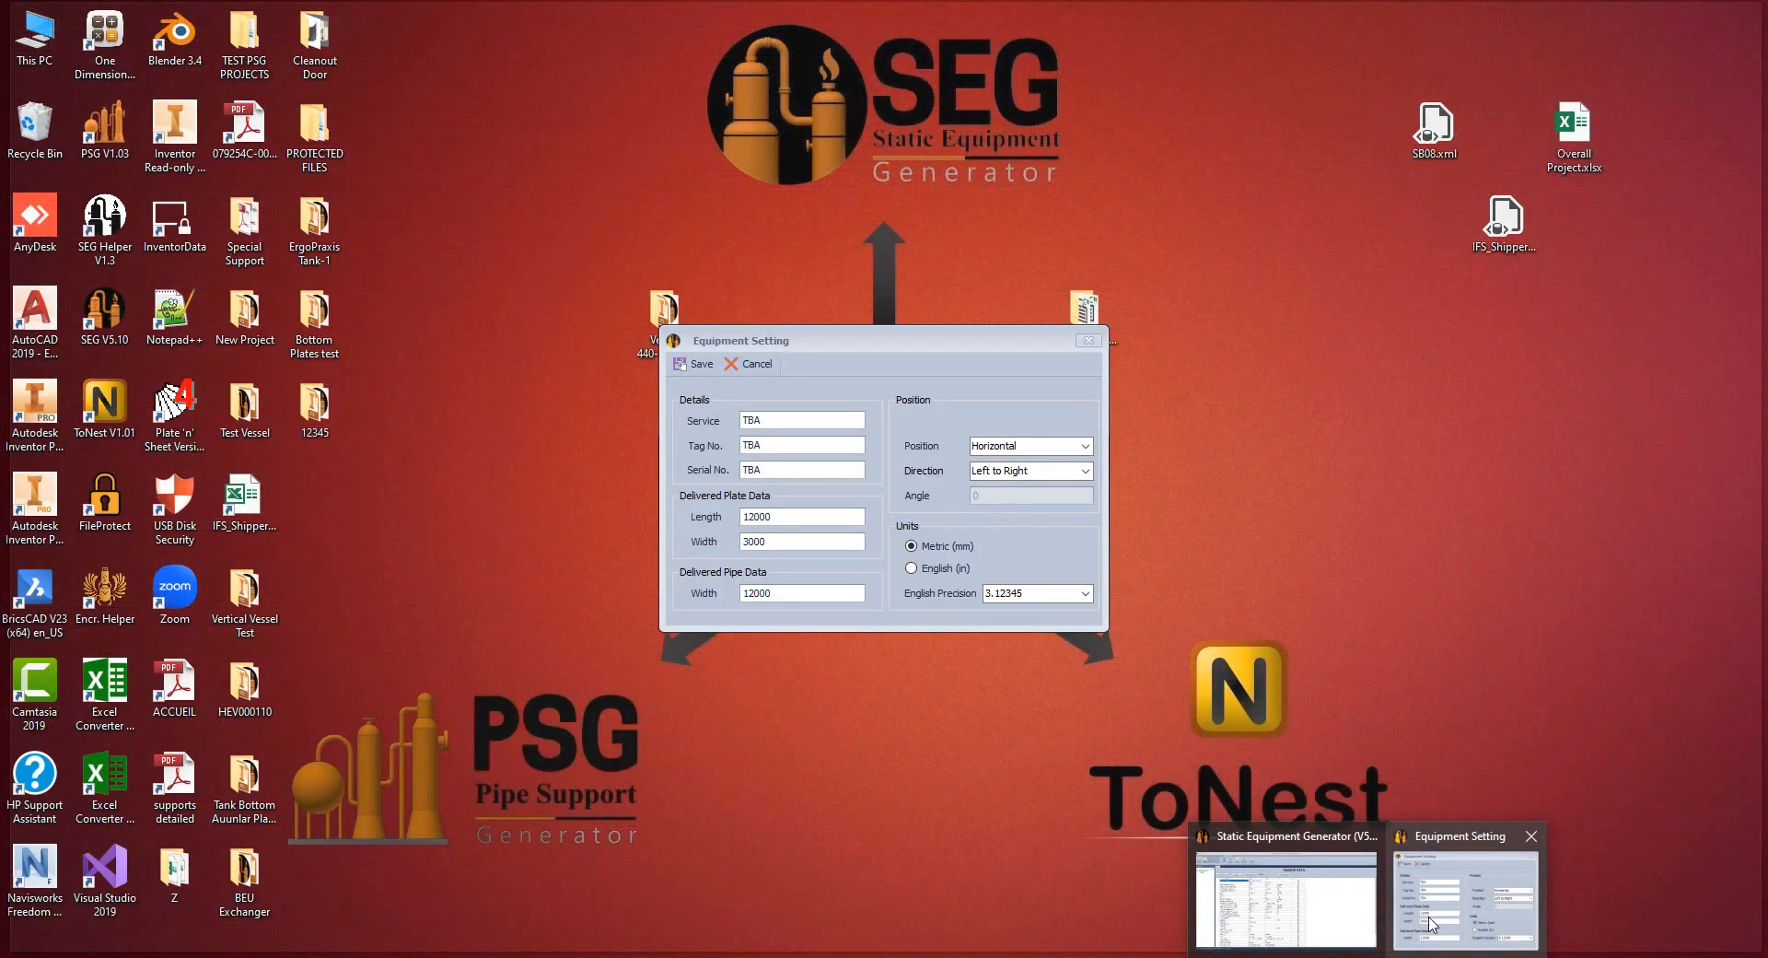
# Check the equipment's Left to Right direction against the channel end in the GA drawing, and close the equipment settings.
pyautogui.click(1430, 921)
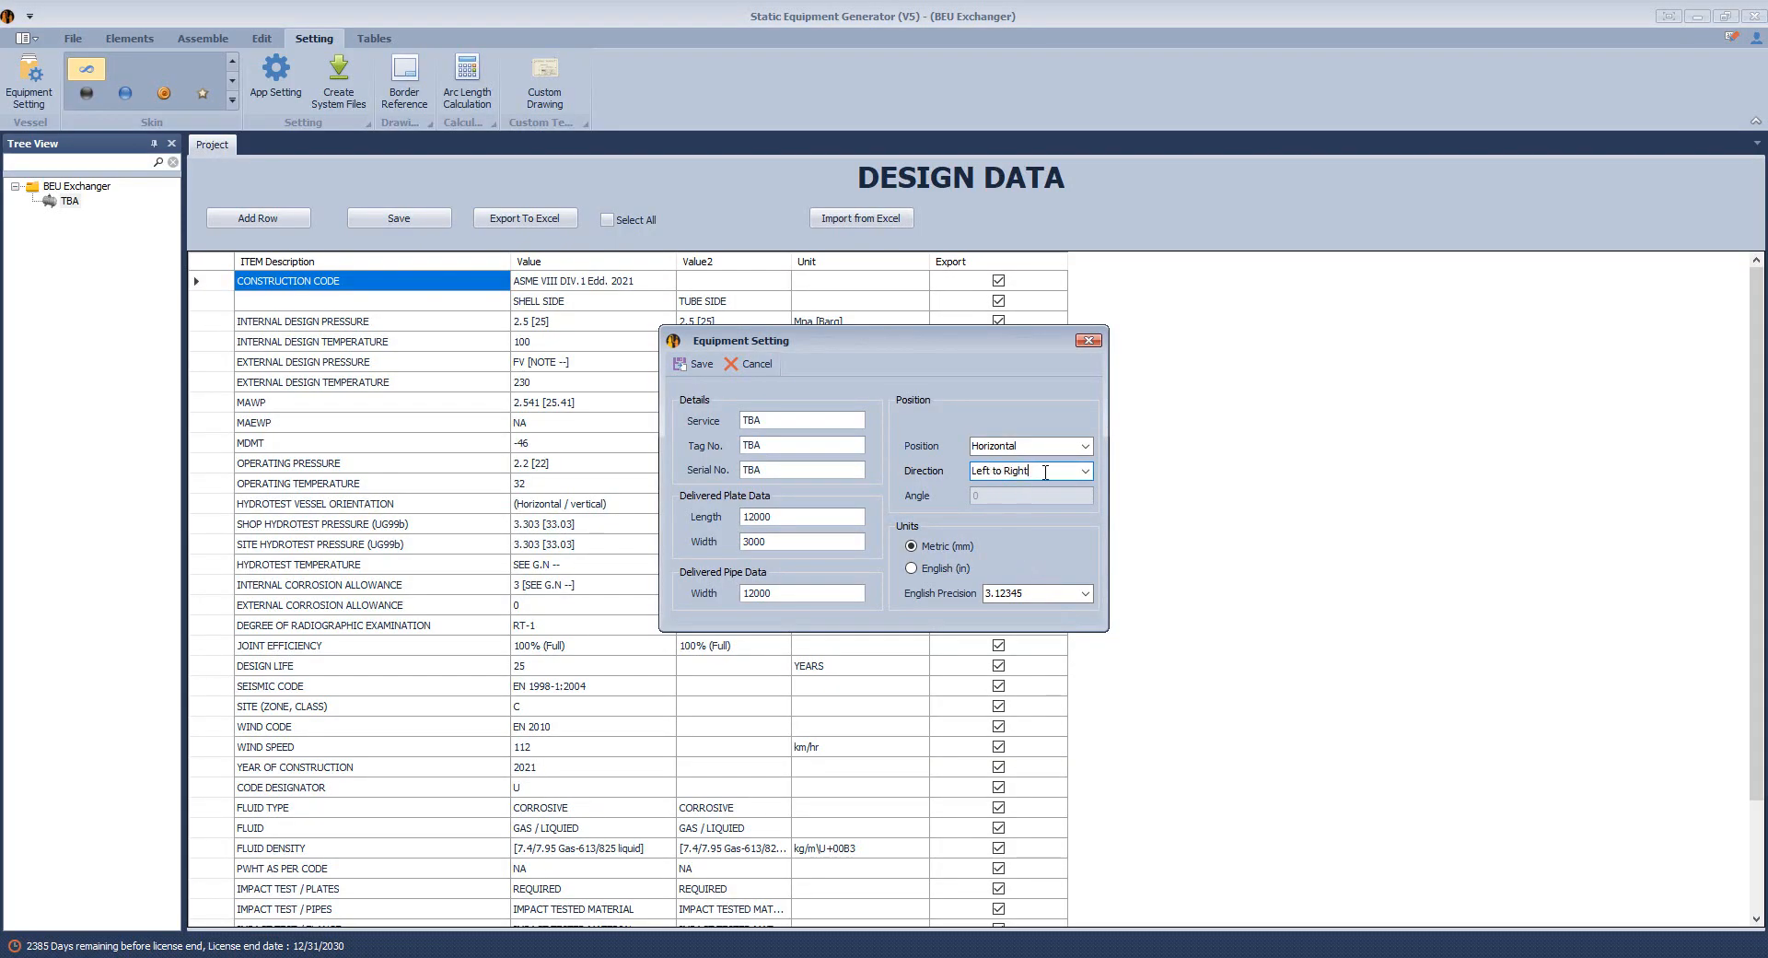
pyautogui.moveTo(1048, 473); pyautogui.dragTo(944, 471)
pyautogui.click(1225, 879)
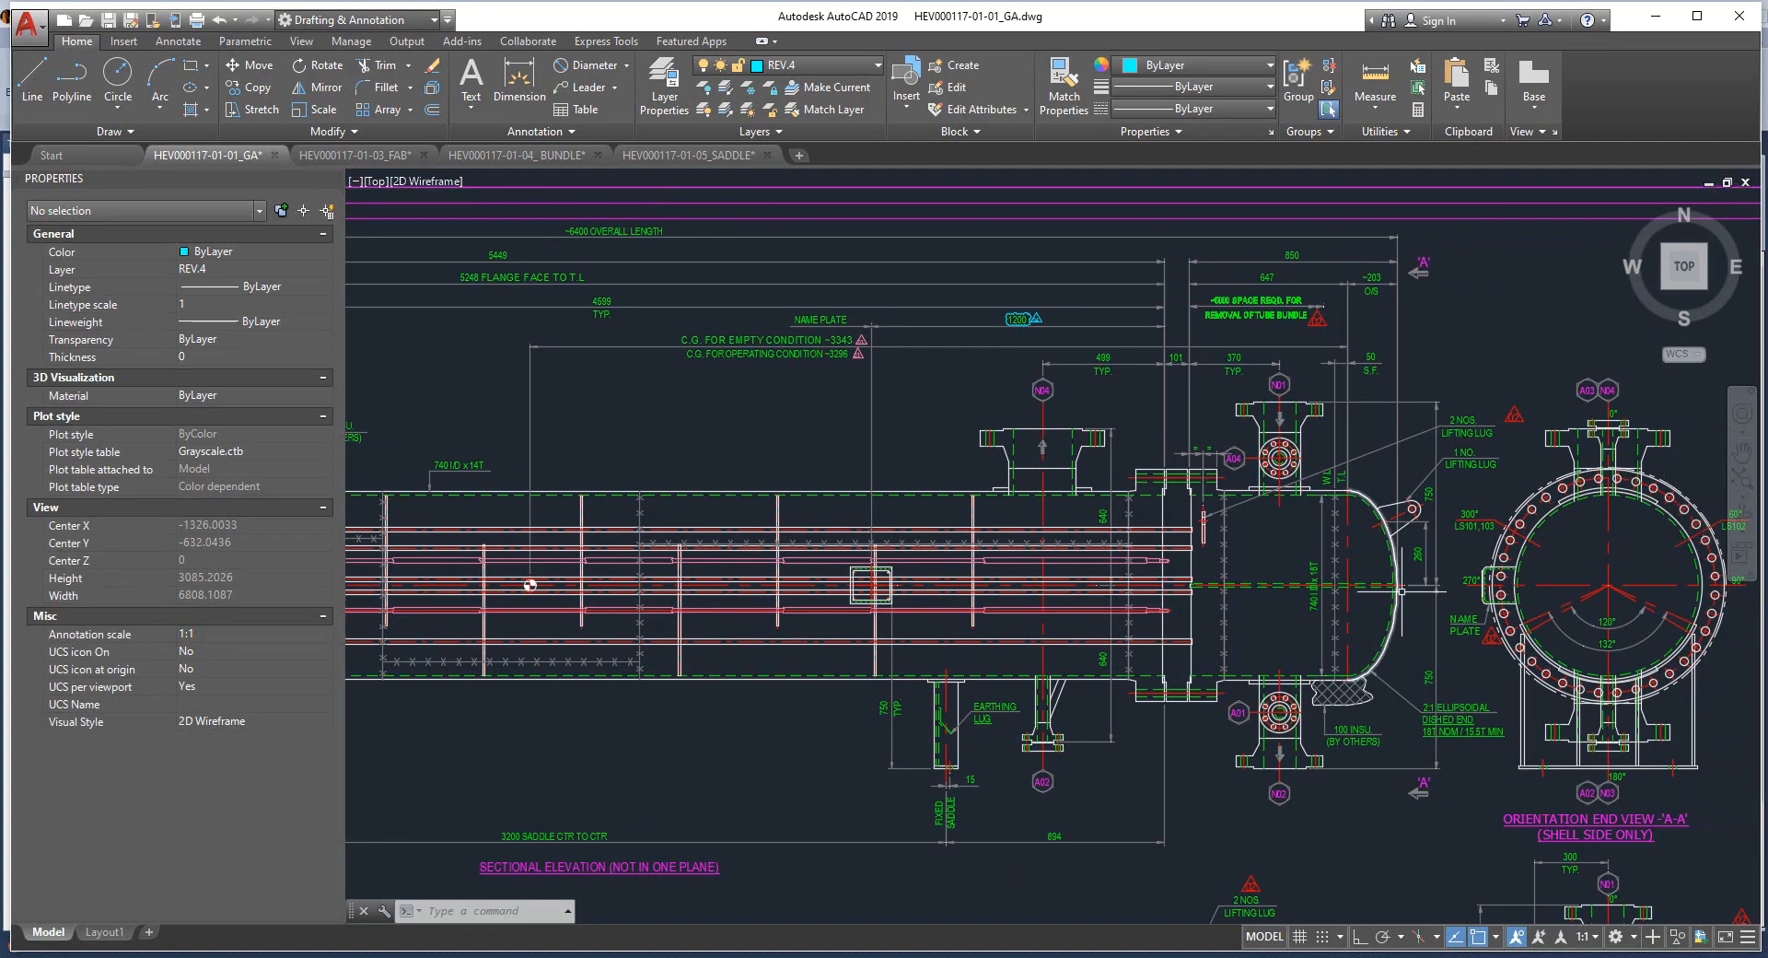
pyautogui.scroll(2, 1416, 672)
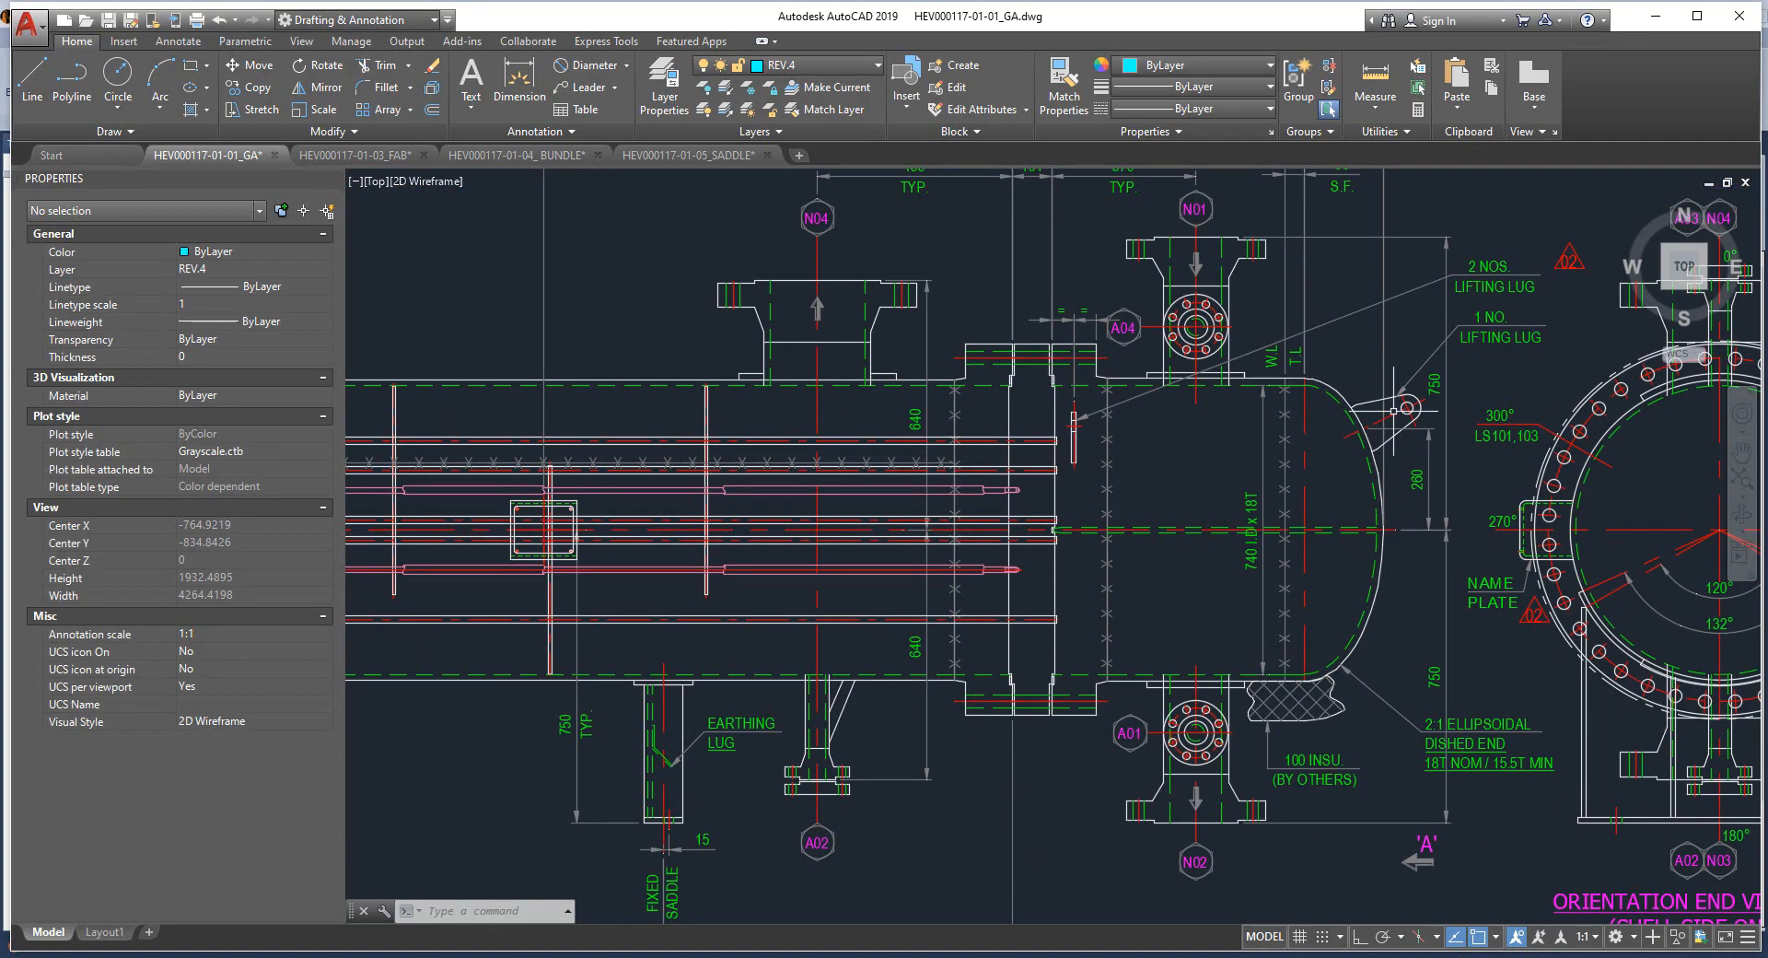
pyautogui.moveTo(1308, 429); pyautogui.dragTo(1335, 443, button='middle')
pyautogui.moveTo(1301, 514); pyautogui.dragTo(1319, 518, button='middle')
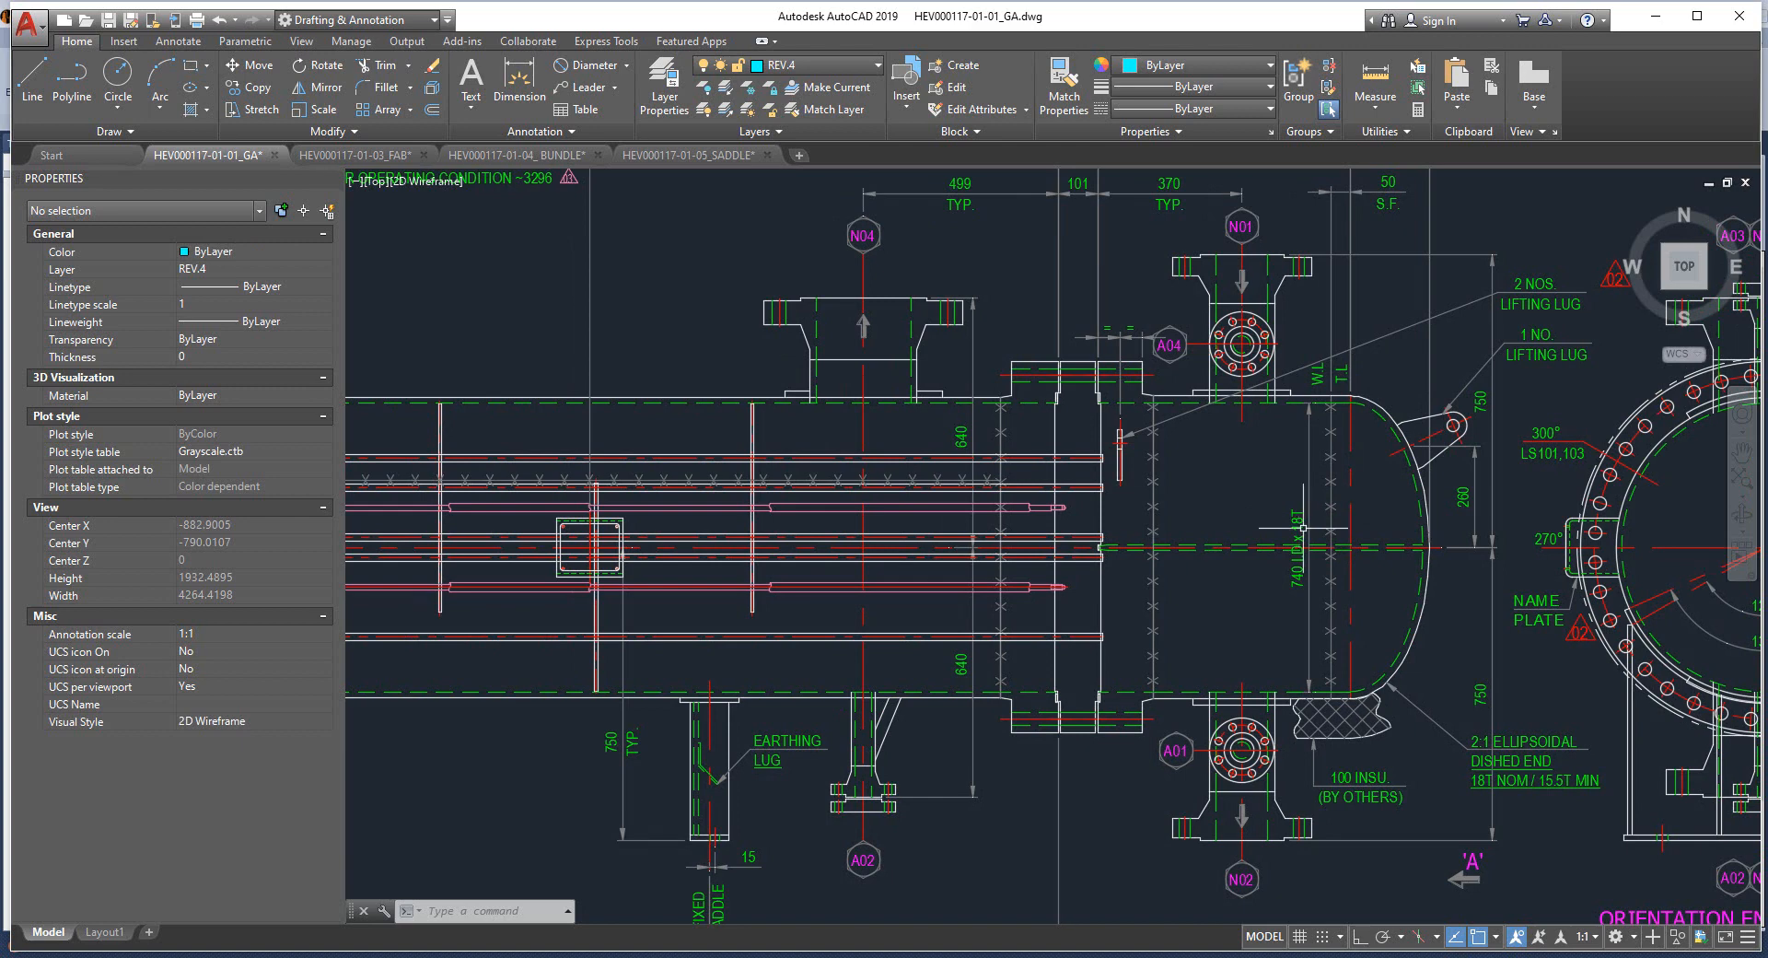
pyautogui.click(1464, 884)
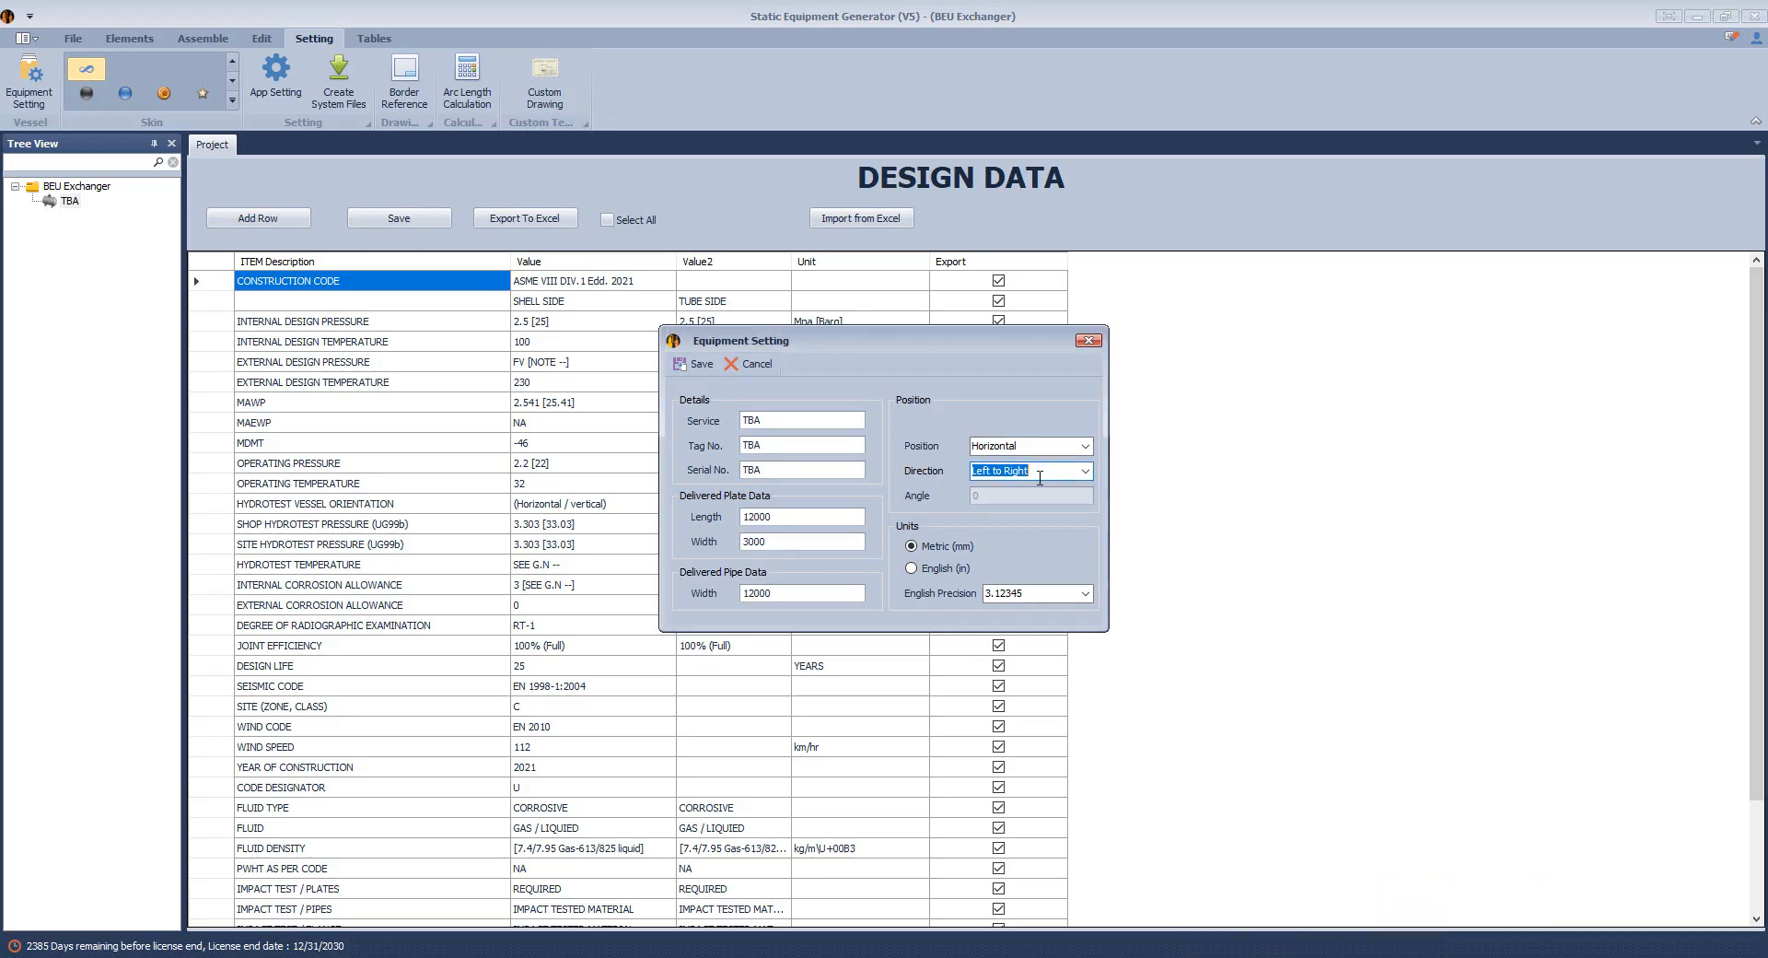
pyautogui.click(1088, 340)
# Add a head named Right Head to the TBA equipment and open its parameters.
pyautogui.click(70, 201)
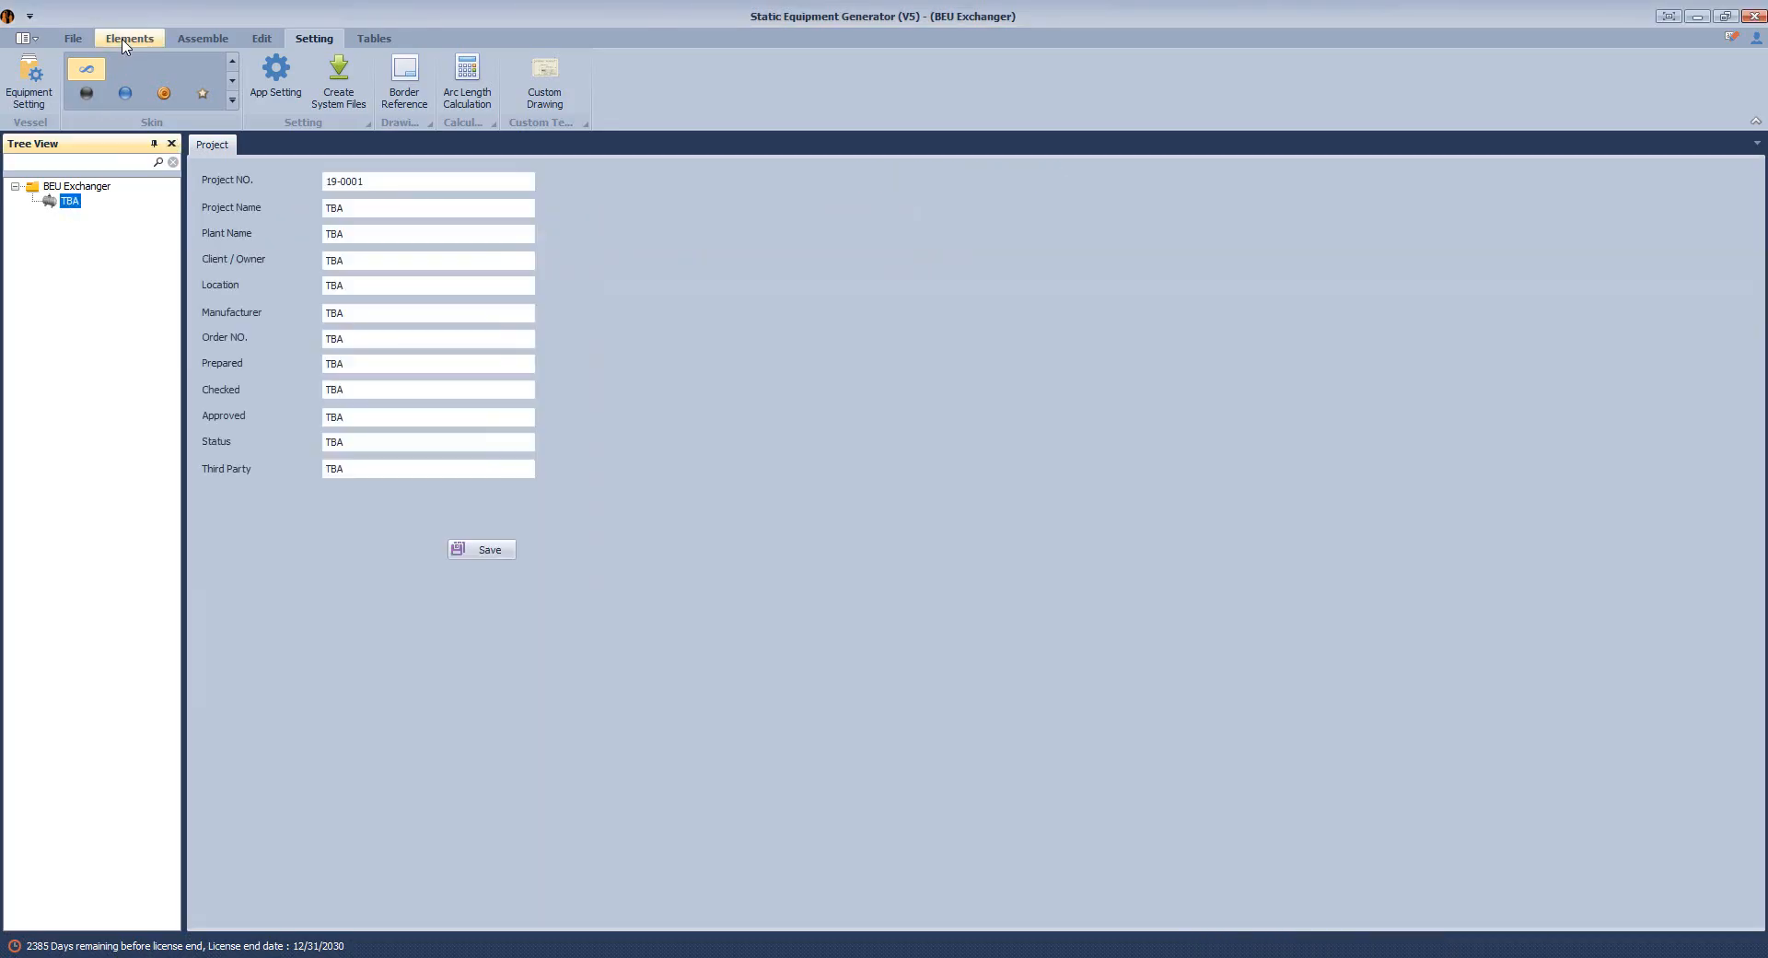
pyautogui.click(126, 42)
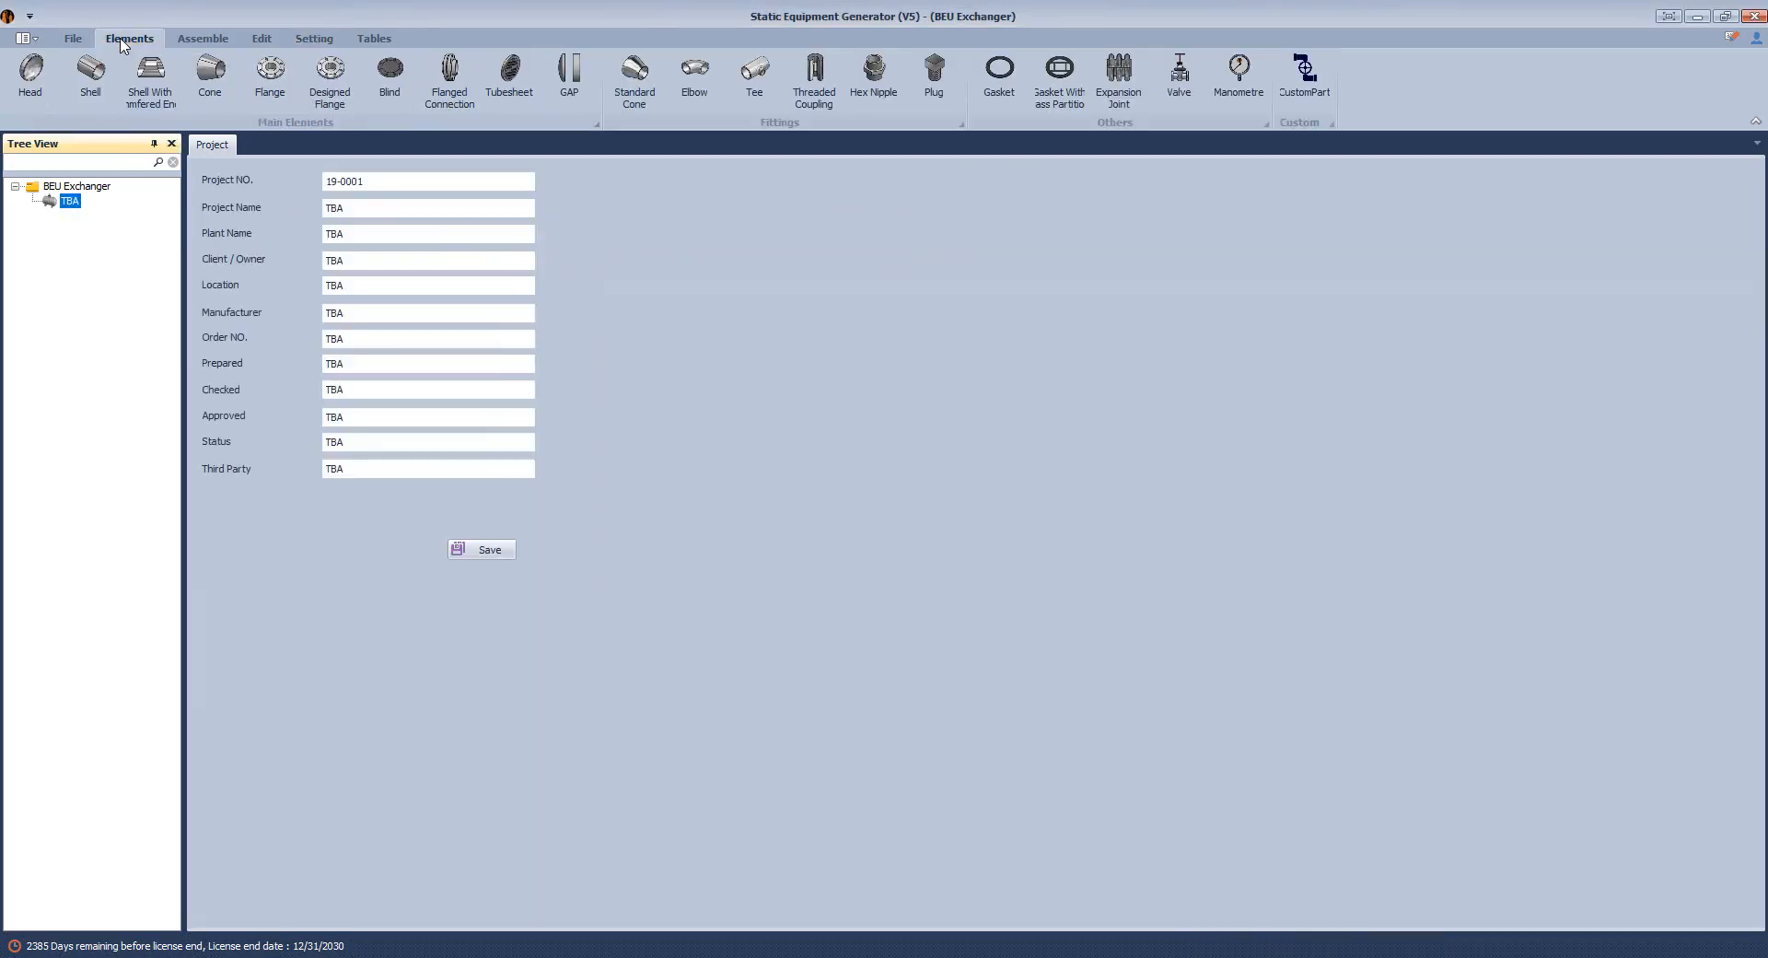
pyautogui.click(29, 74)
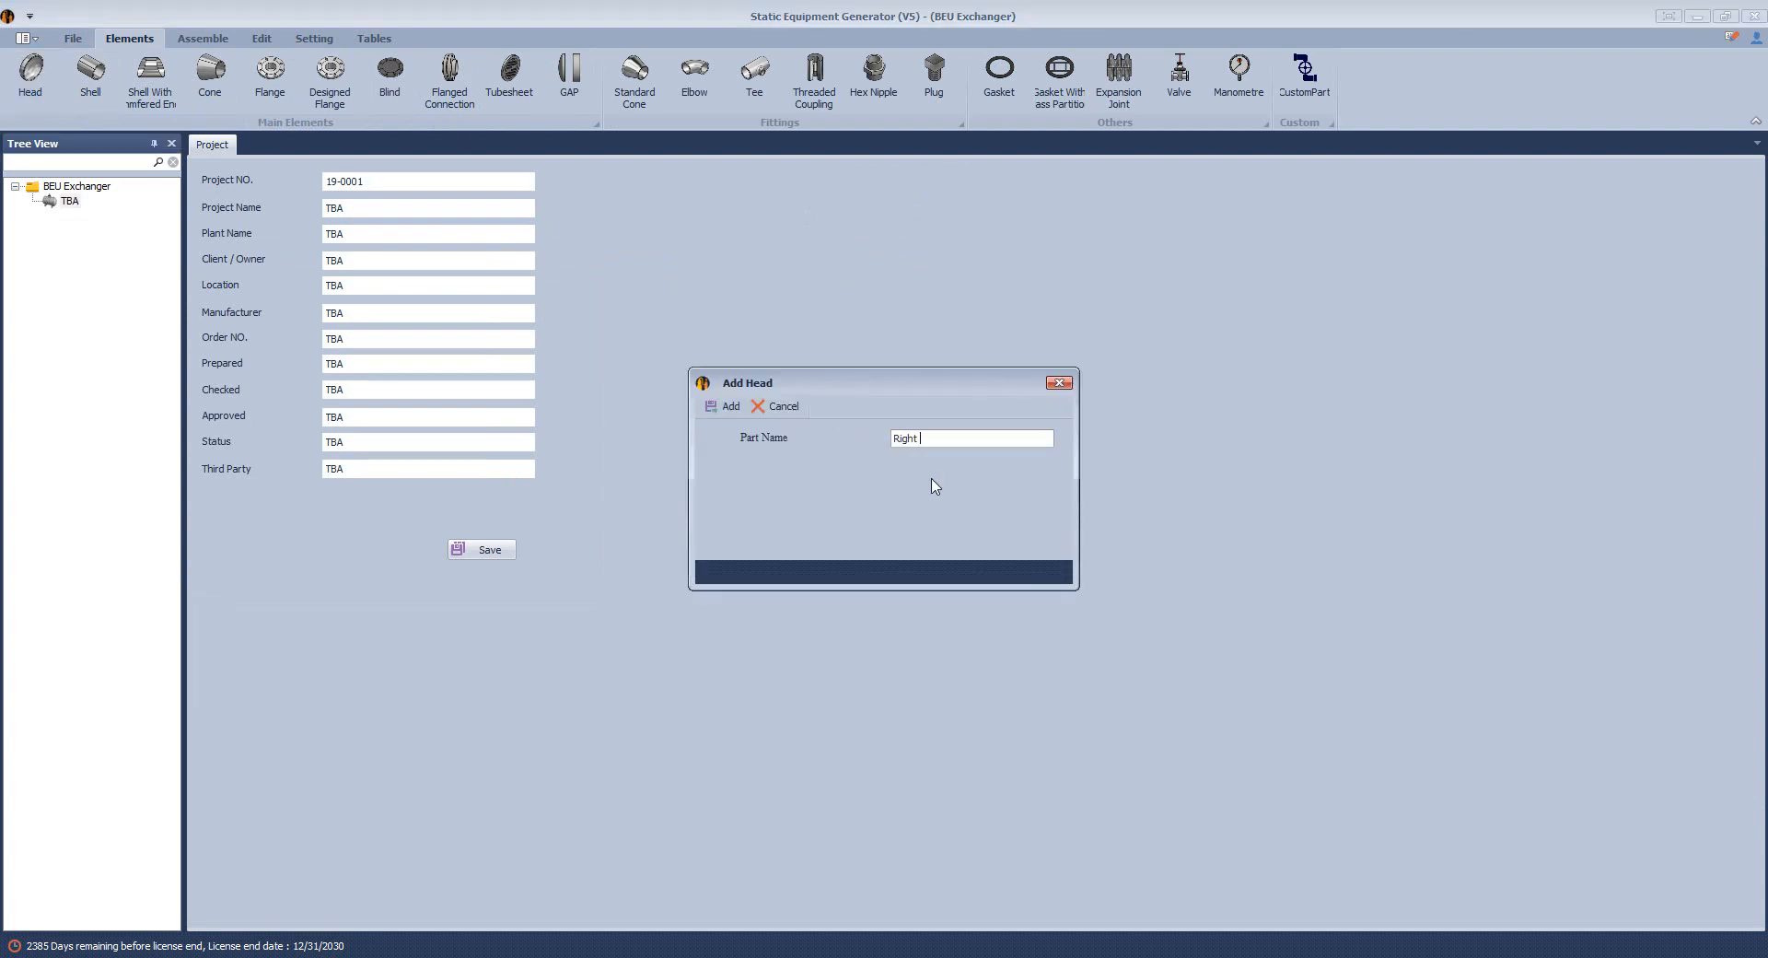
pyautogui.press('Return')
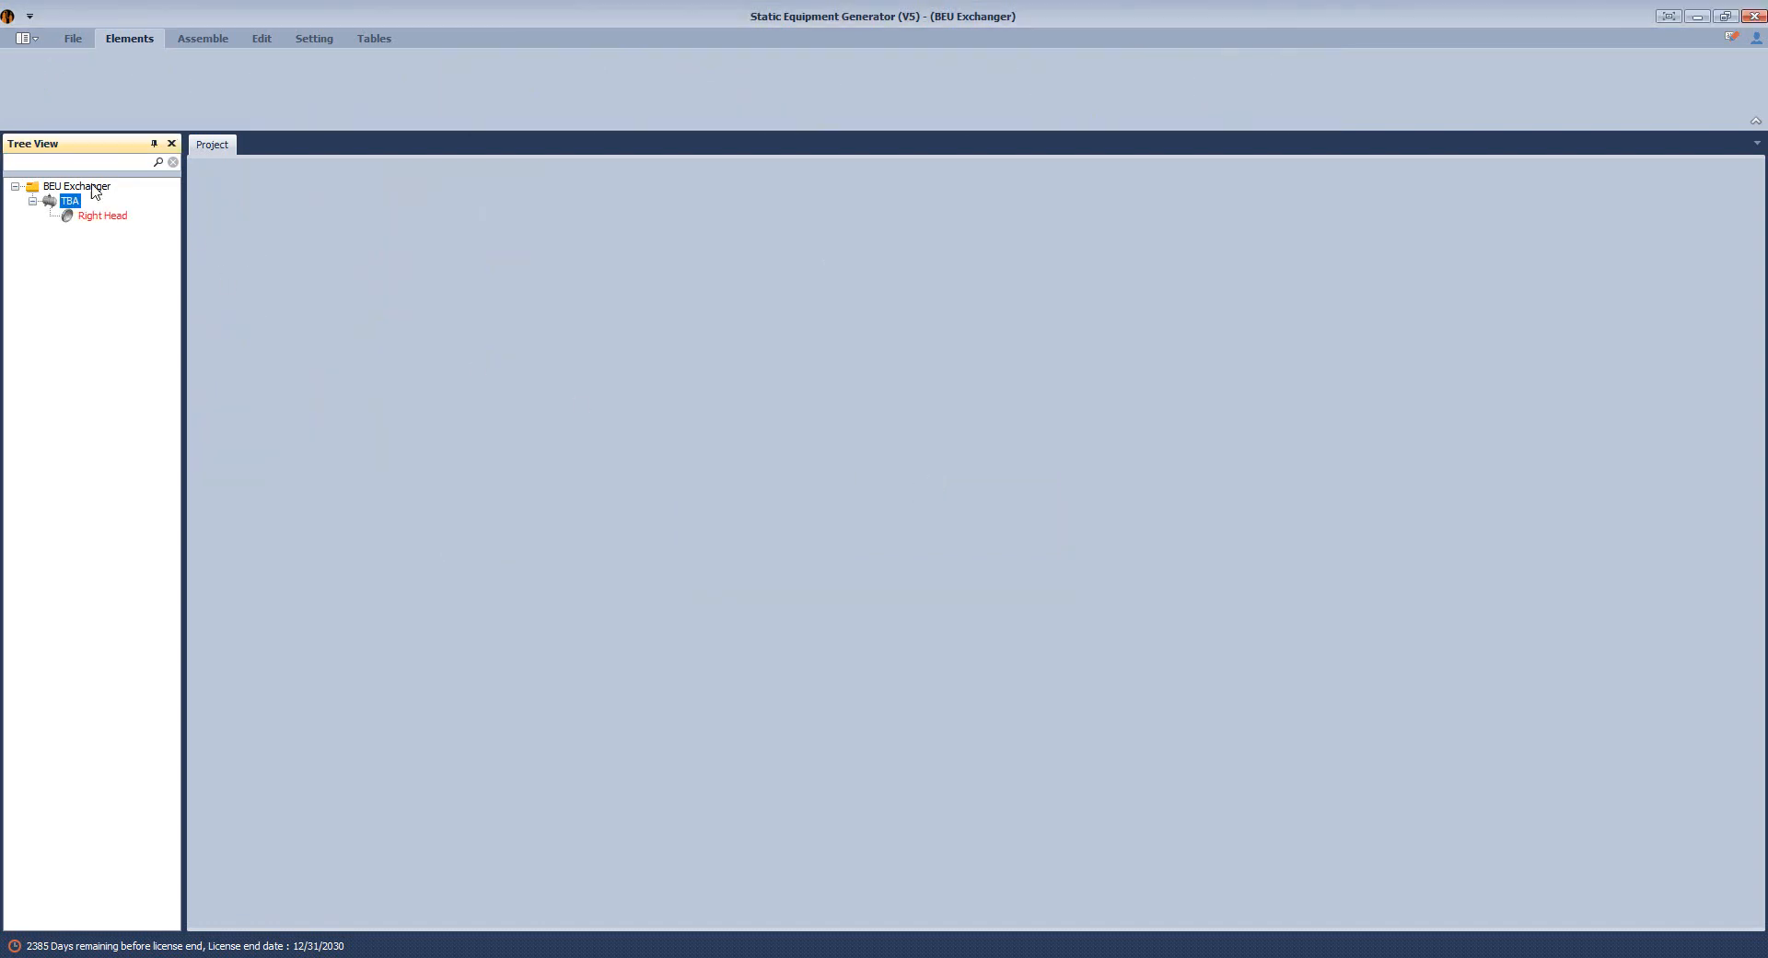
pyautogui.click(74, 219)
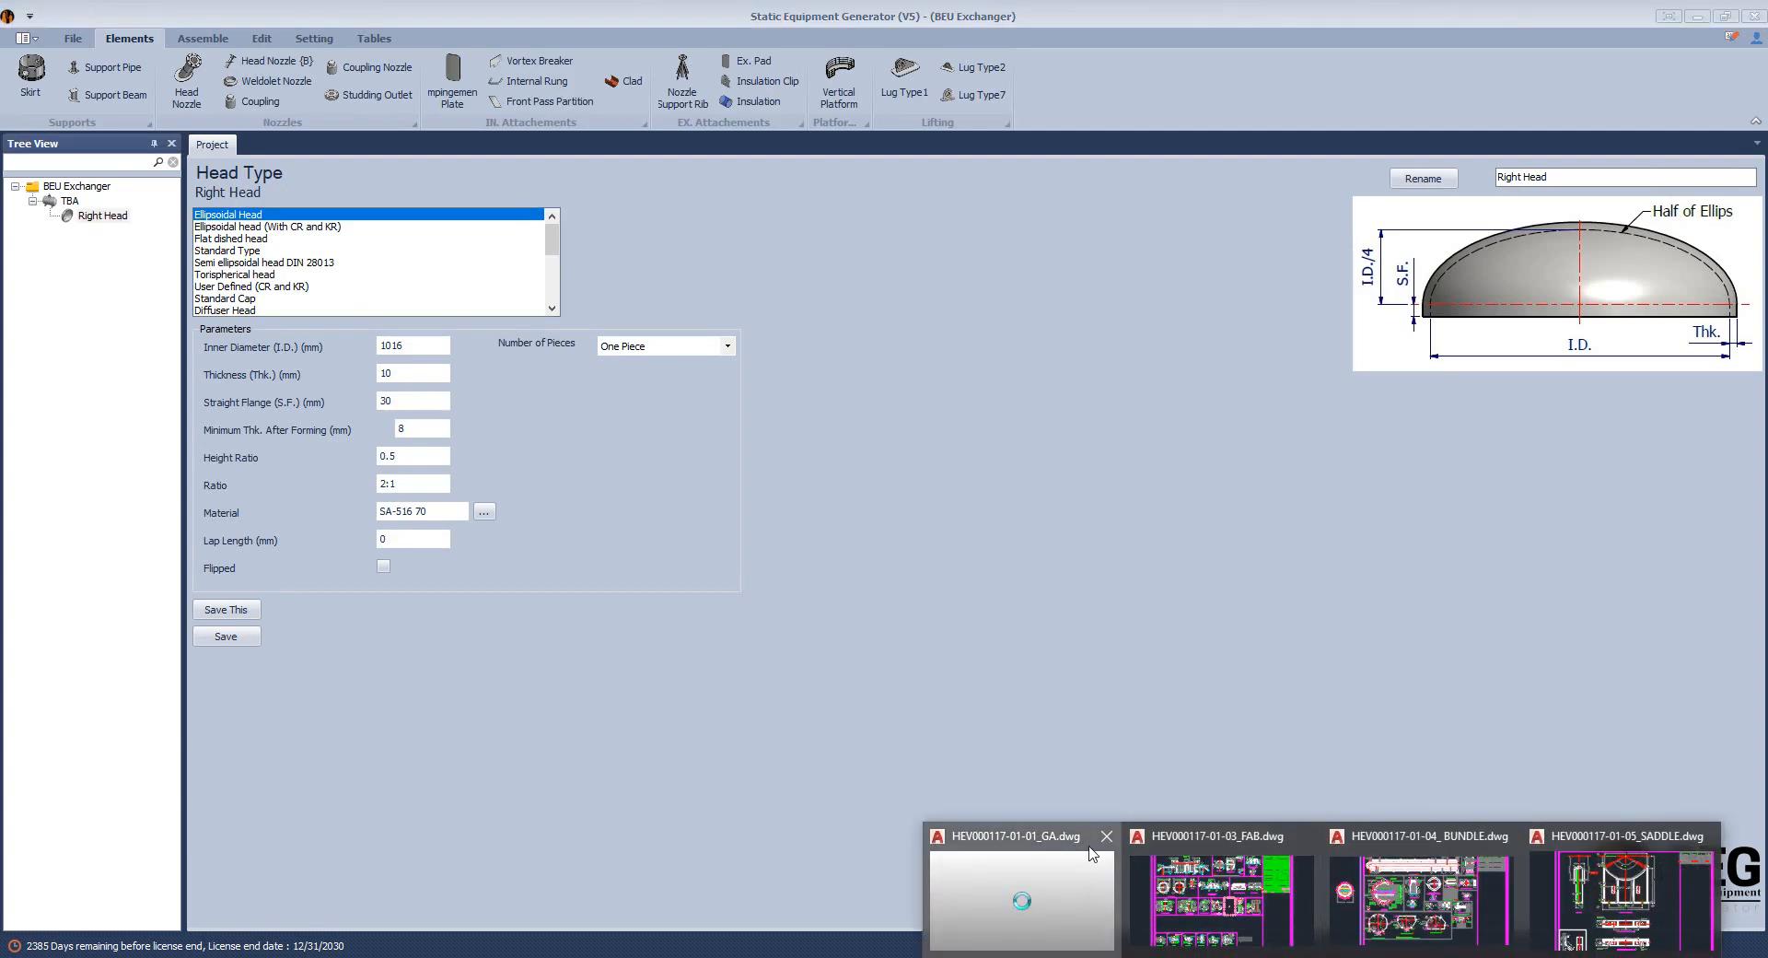
# Switch to the GA drawing and inspect the inner ellipse of the channel-side dished end and its tangent line.
pyautogui.click(1022, 900)
pyautogui.scroll(4, 1381, 448)
pyautogui.moveTo(1382, 448)
pyautogui.mouseDown(button='middle')
pyautogui.moveTo(1182, 482)
pyautogui.moveTo(1144, 438)
pyautogui.mouseUp(button='middle')
pyautogui.click(1204, 429)
pyautogui.scroll(-2, 1168, 449)
pyautogui.scroll(2, 1146, 427)
pyautogui.moveTo(1013, 502); pyautogui.dragTo(1051, 383, button='middle')
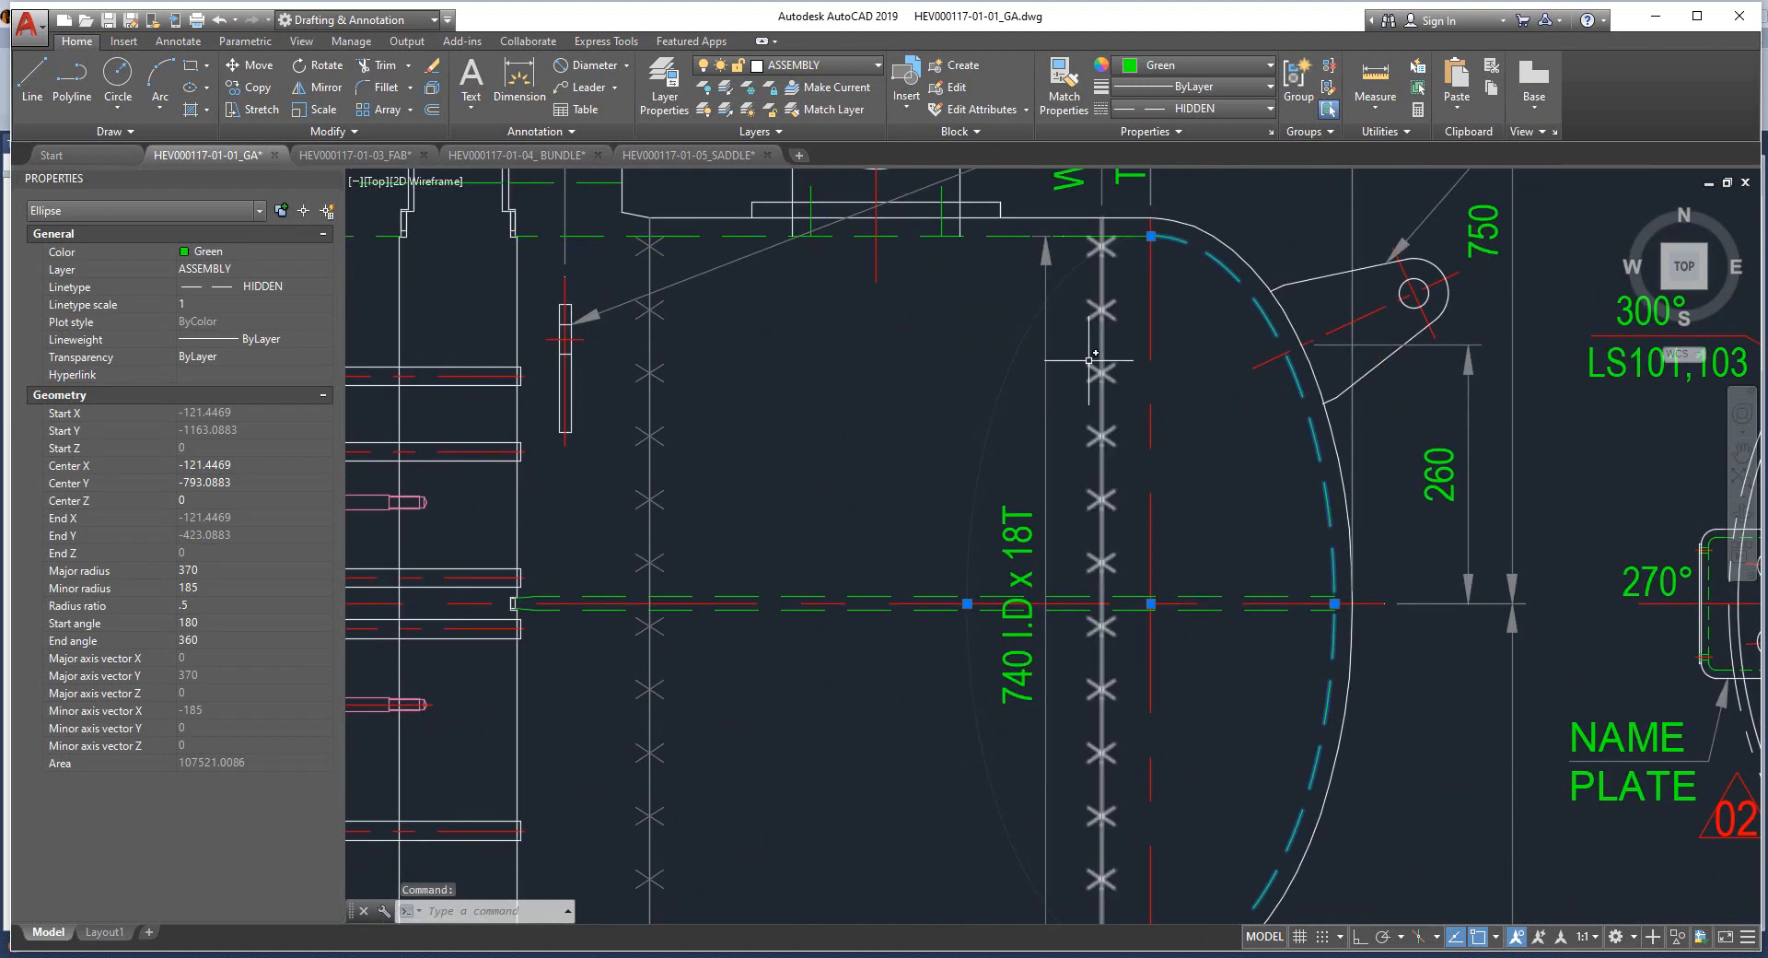
pyautogui.scroll(-2, 1051, 419)
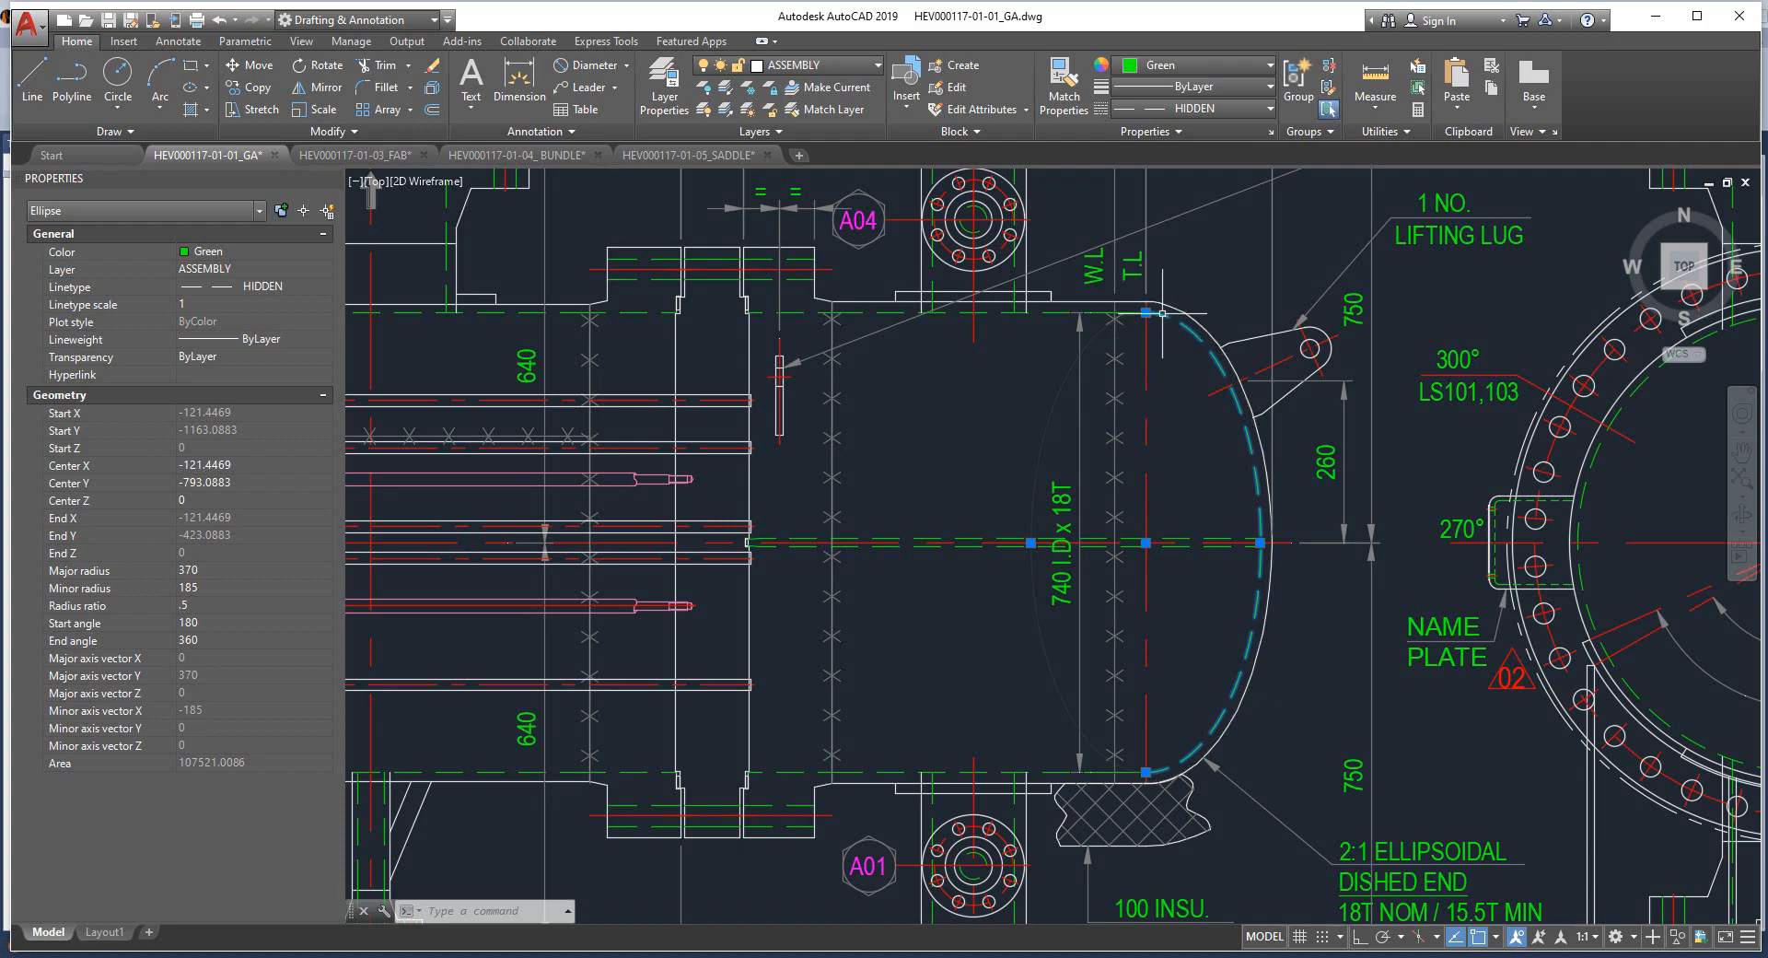
pyautogui.scroll(2, 1158, 318)
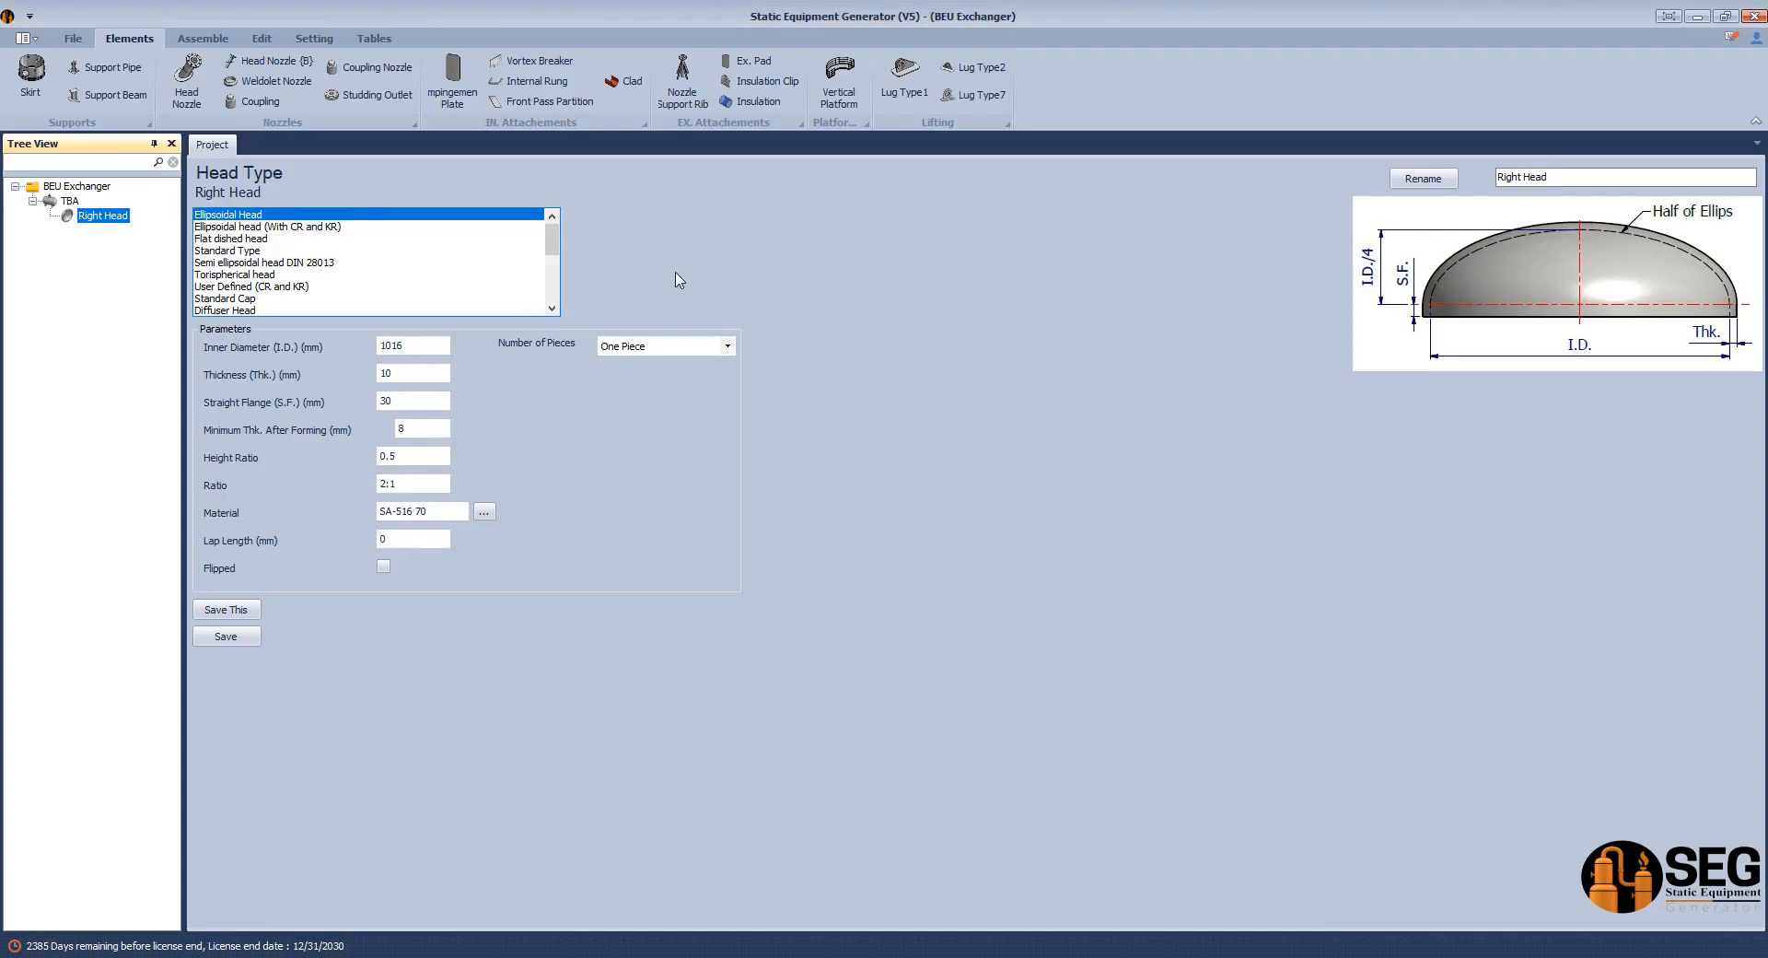
# Keep Right Head as an Ellipsoidal Head and set its inner diameter to 740 mm, following the channel dimension in the GA drawing.
pyautogui.click(314, 227)
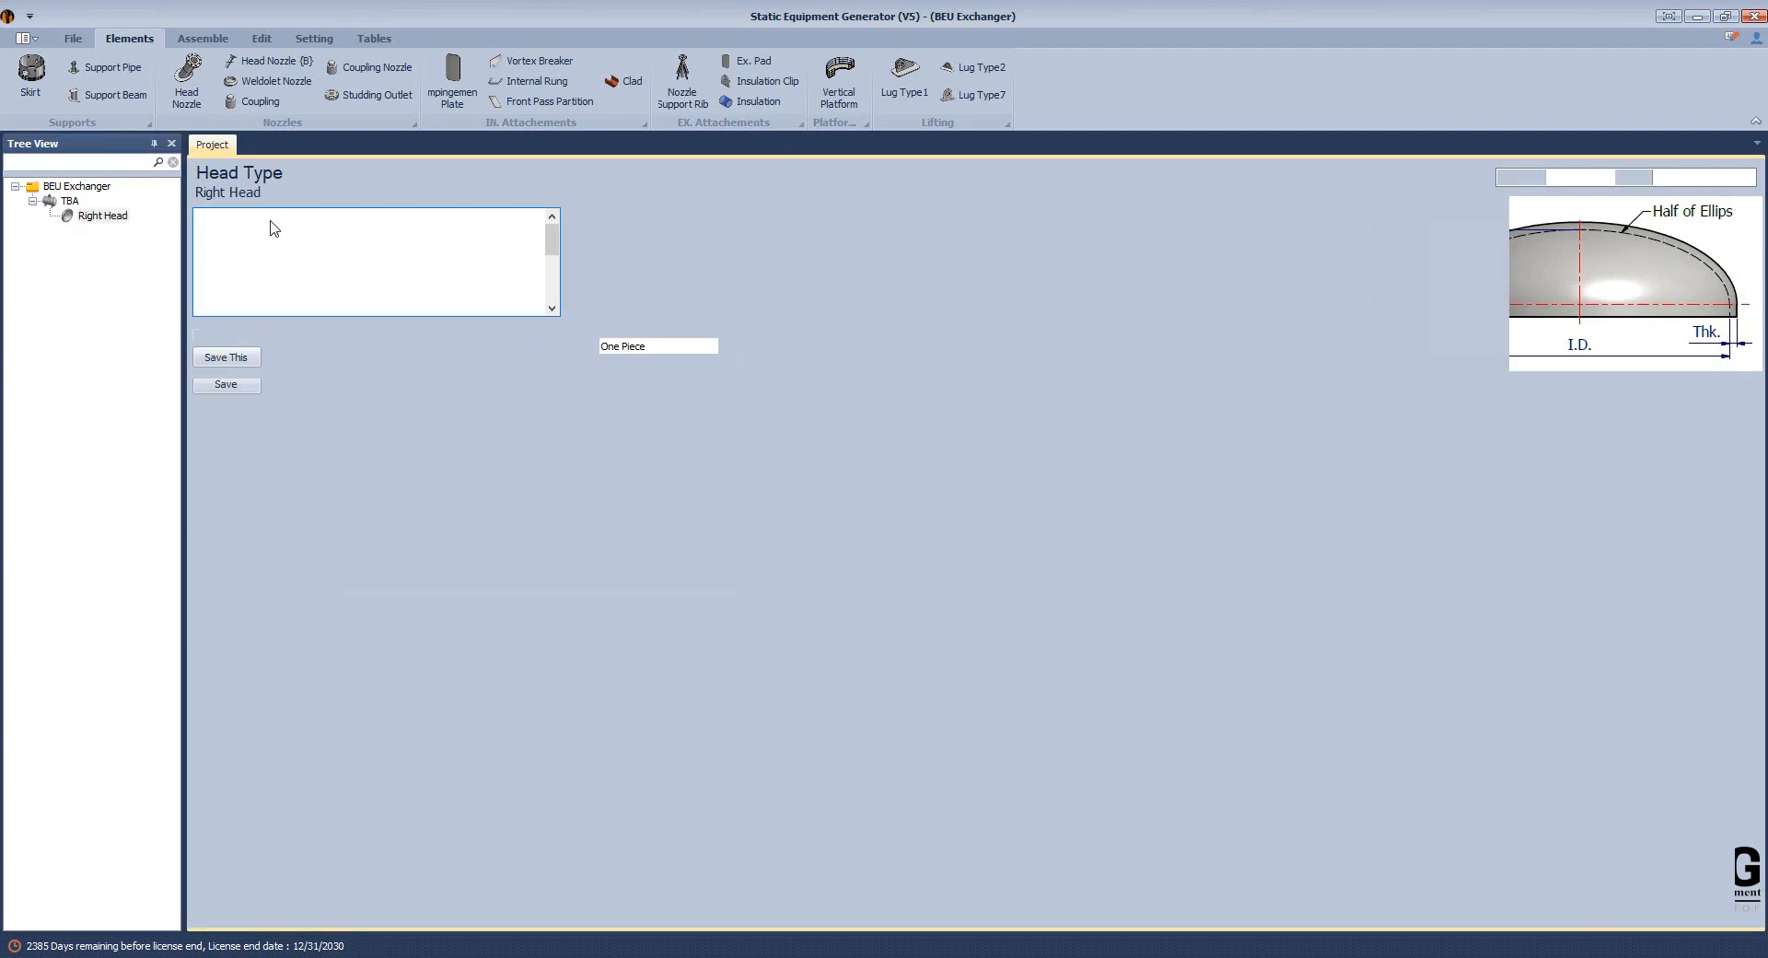
pyautogui.click(285, 215)
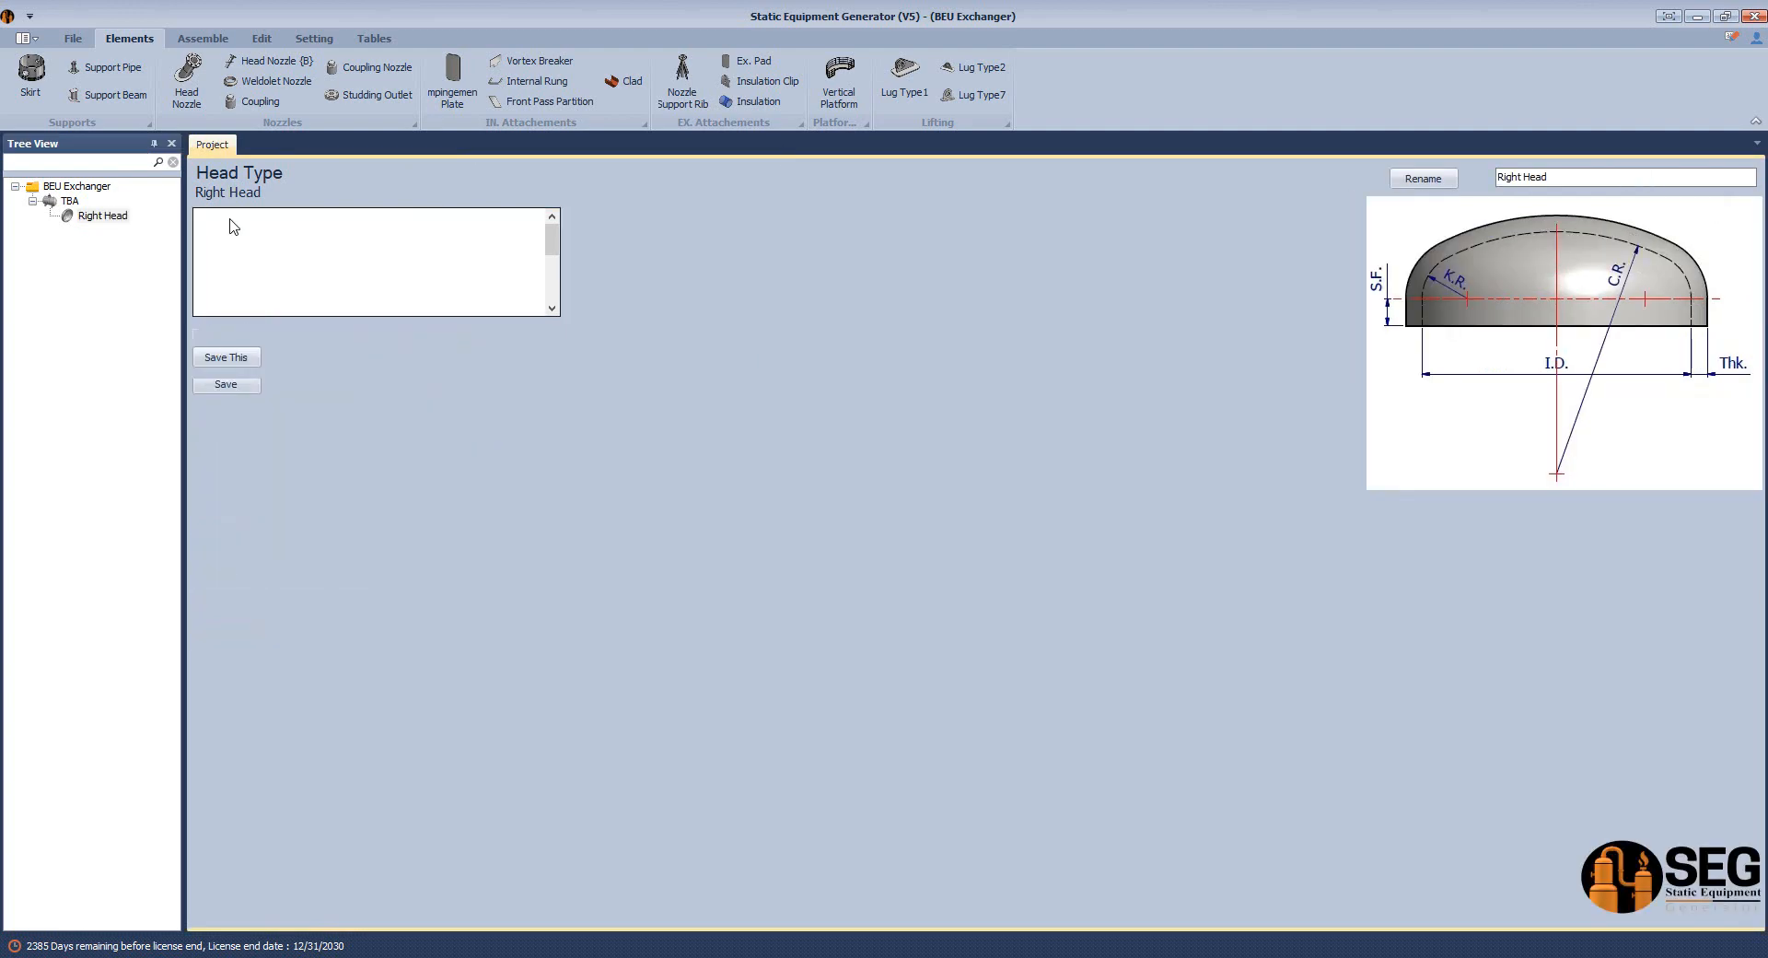
pyautogui.click(421, 347)
pyautogui.moveTo(421, 347); pyautogui.dragTo(260, 355)
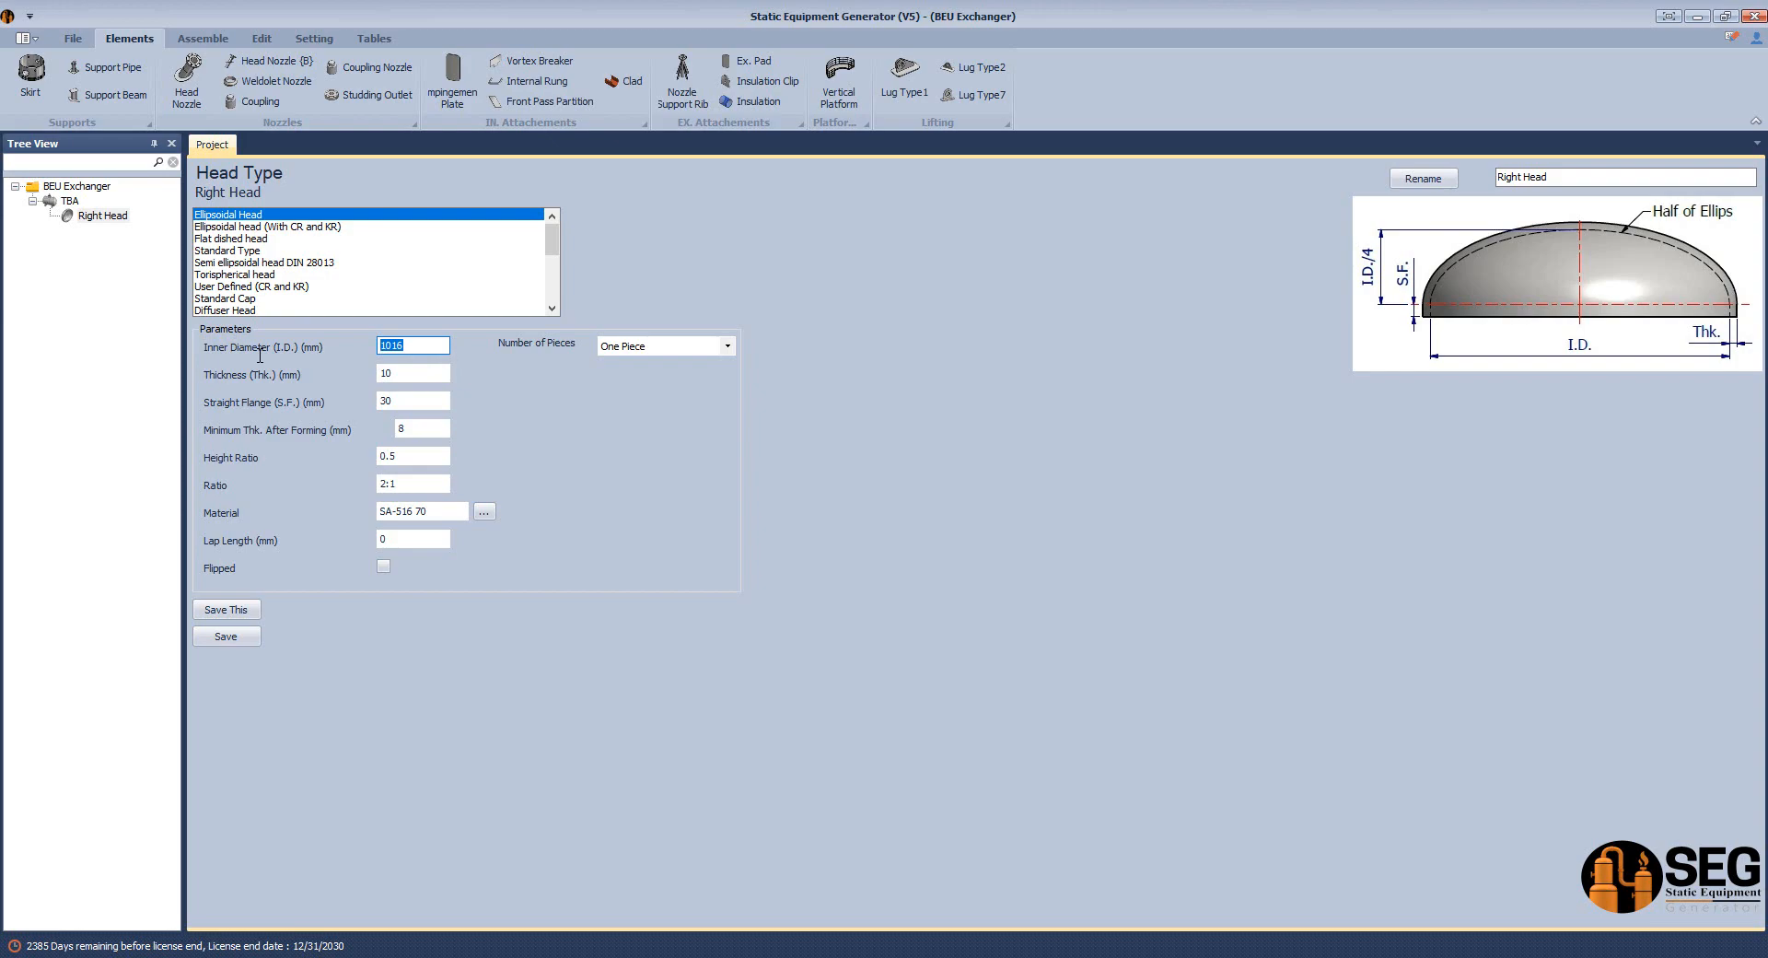
pyautogui.click(1323, 957)
pyautogui.click(1021, 899)
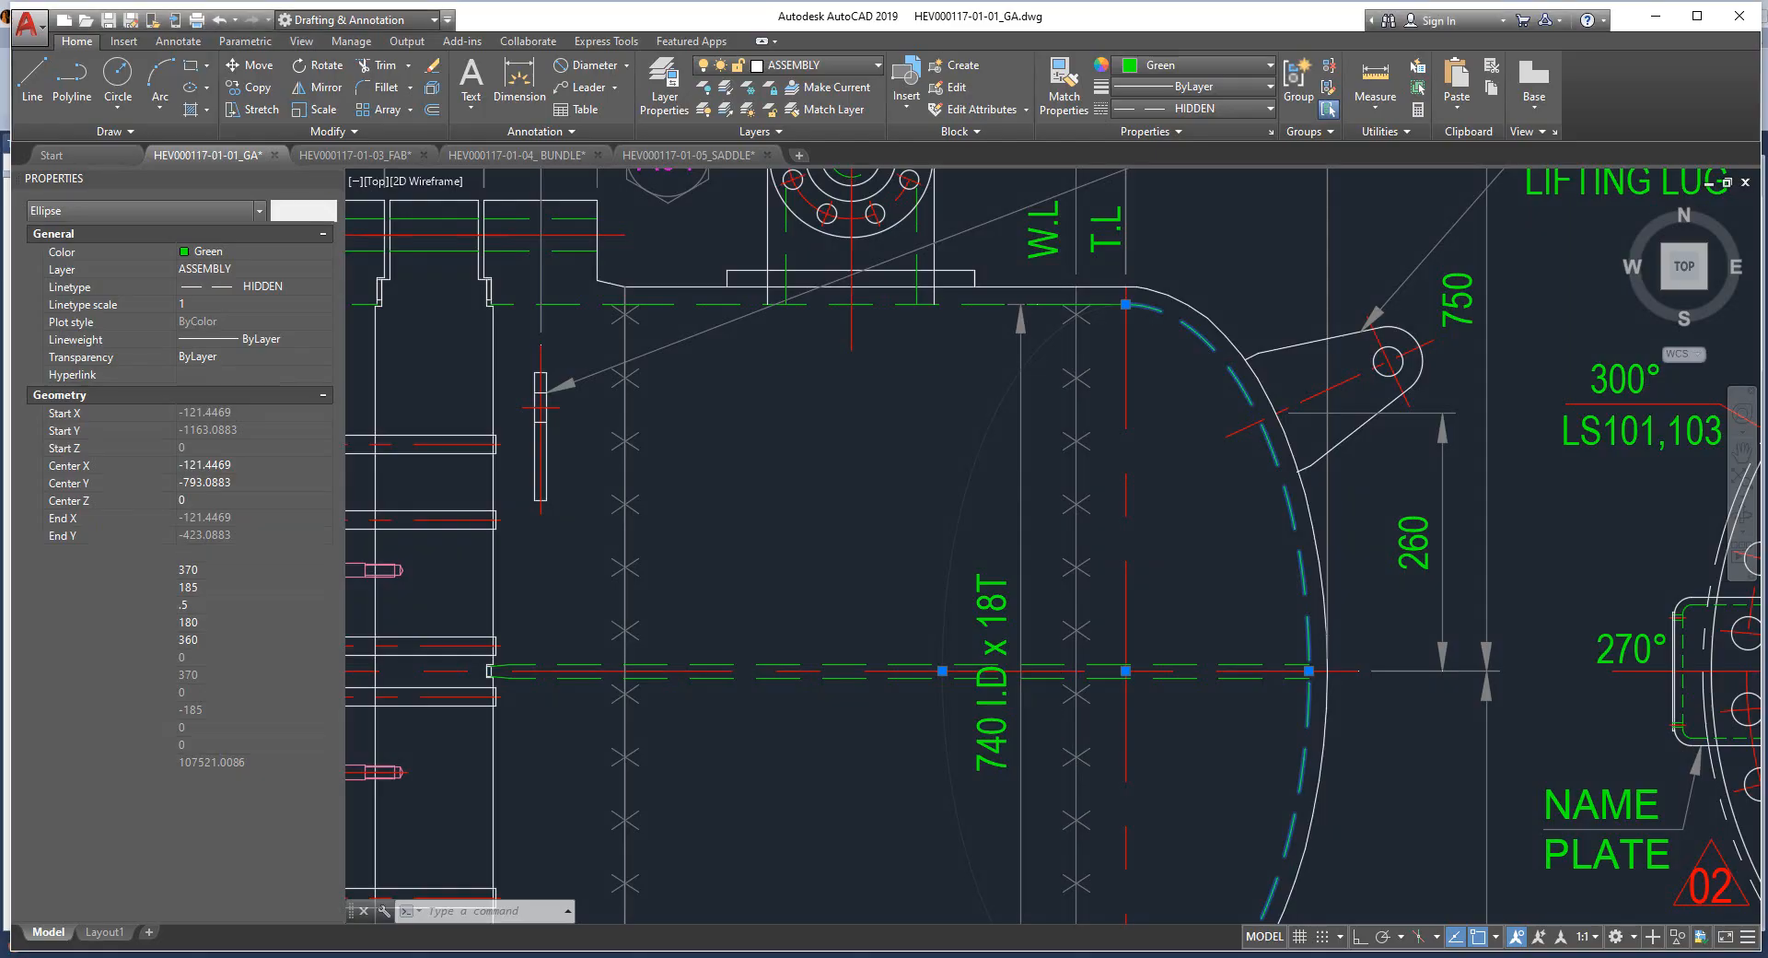
pyautogui.moveTo(1009, 755); pyautogui.dragTo(1014, 719, button='middle')
pyautogui.press('Escape')
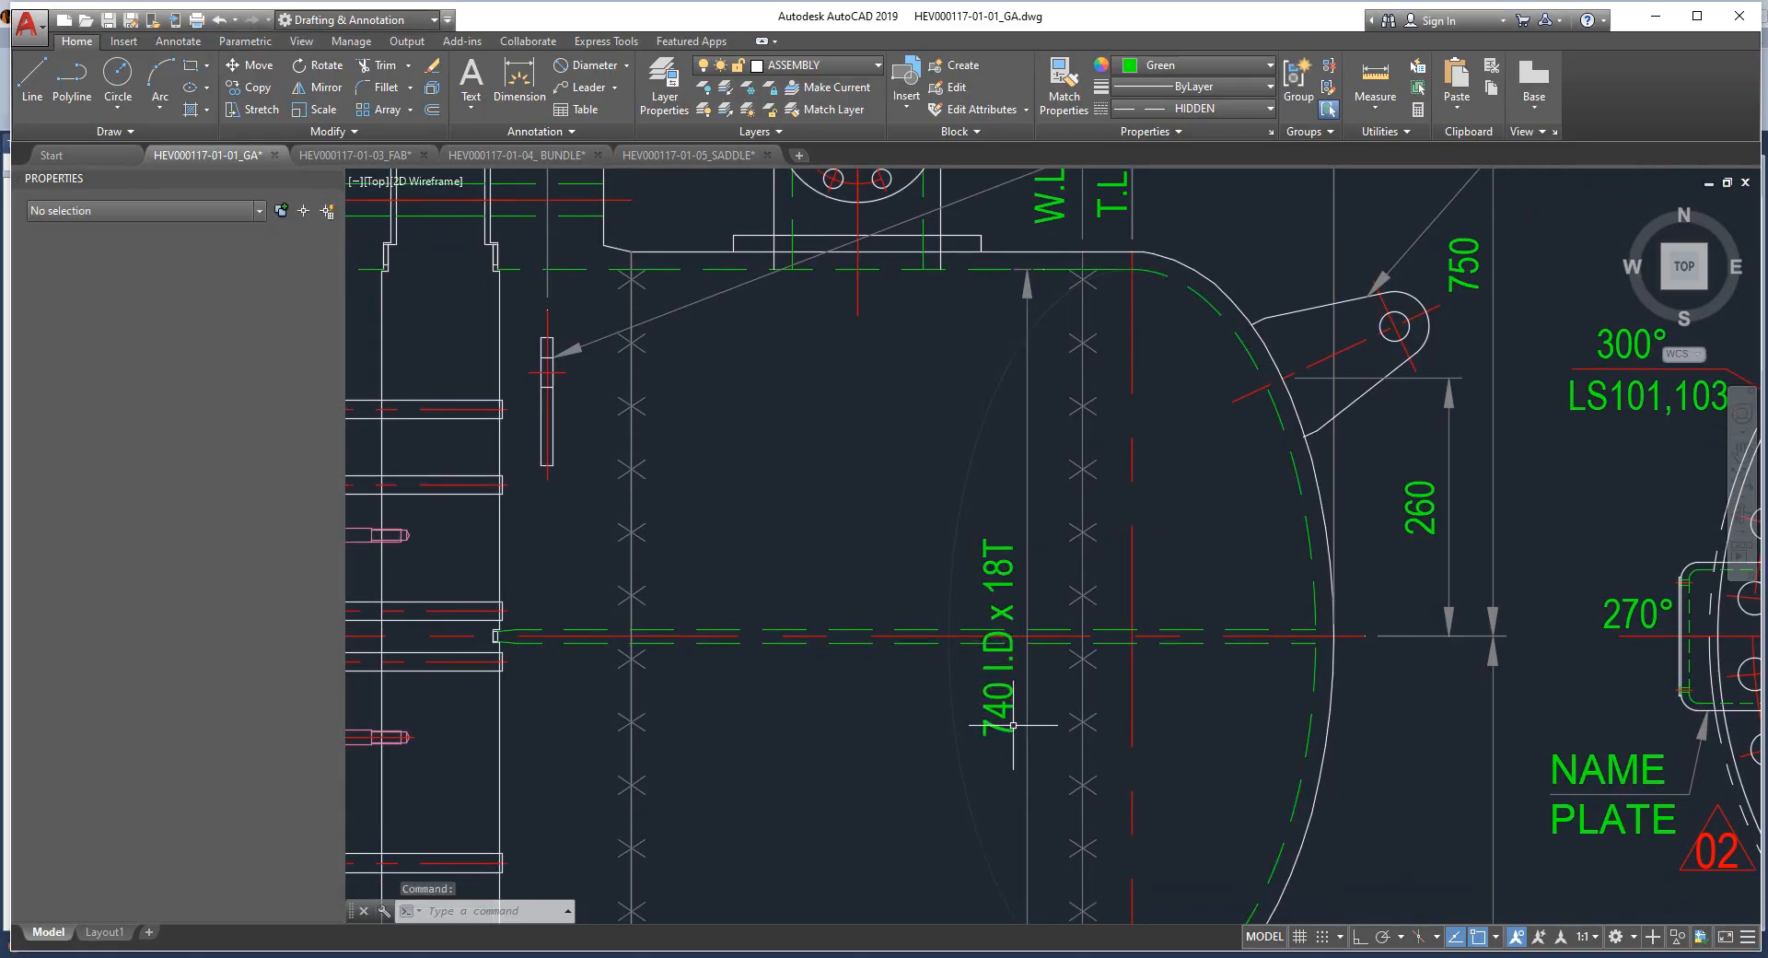
pyautogui.click(1366, 957)
pyautogui.write('740')
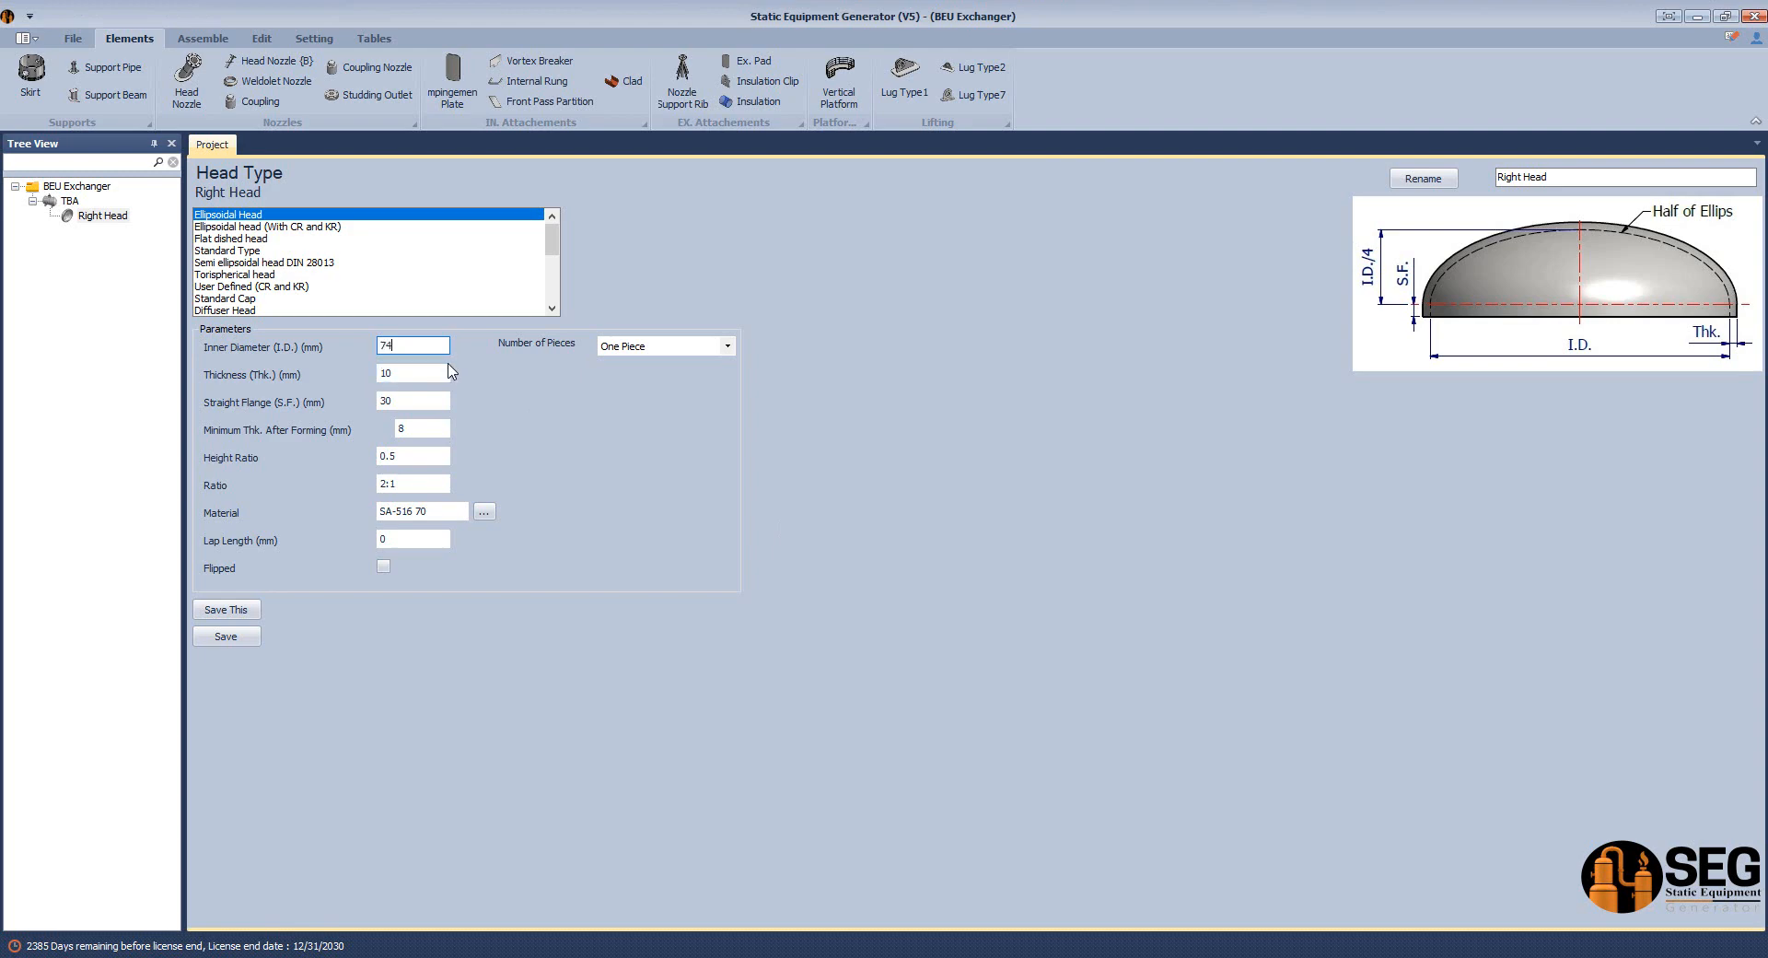
# Set Right Head's thickness to 18 mm, straight flange to 50 mm and minimum thickness after forming to 15.5 mm, and save.
pyautogui.click(406, 373)
pyautogui.hotkey('ctrl', 'a')
pyautogui.write('18')
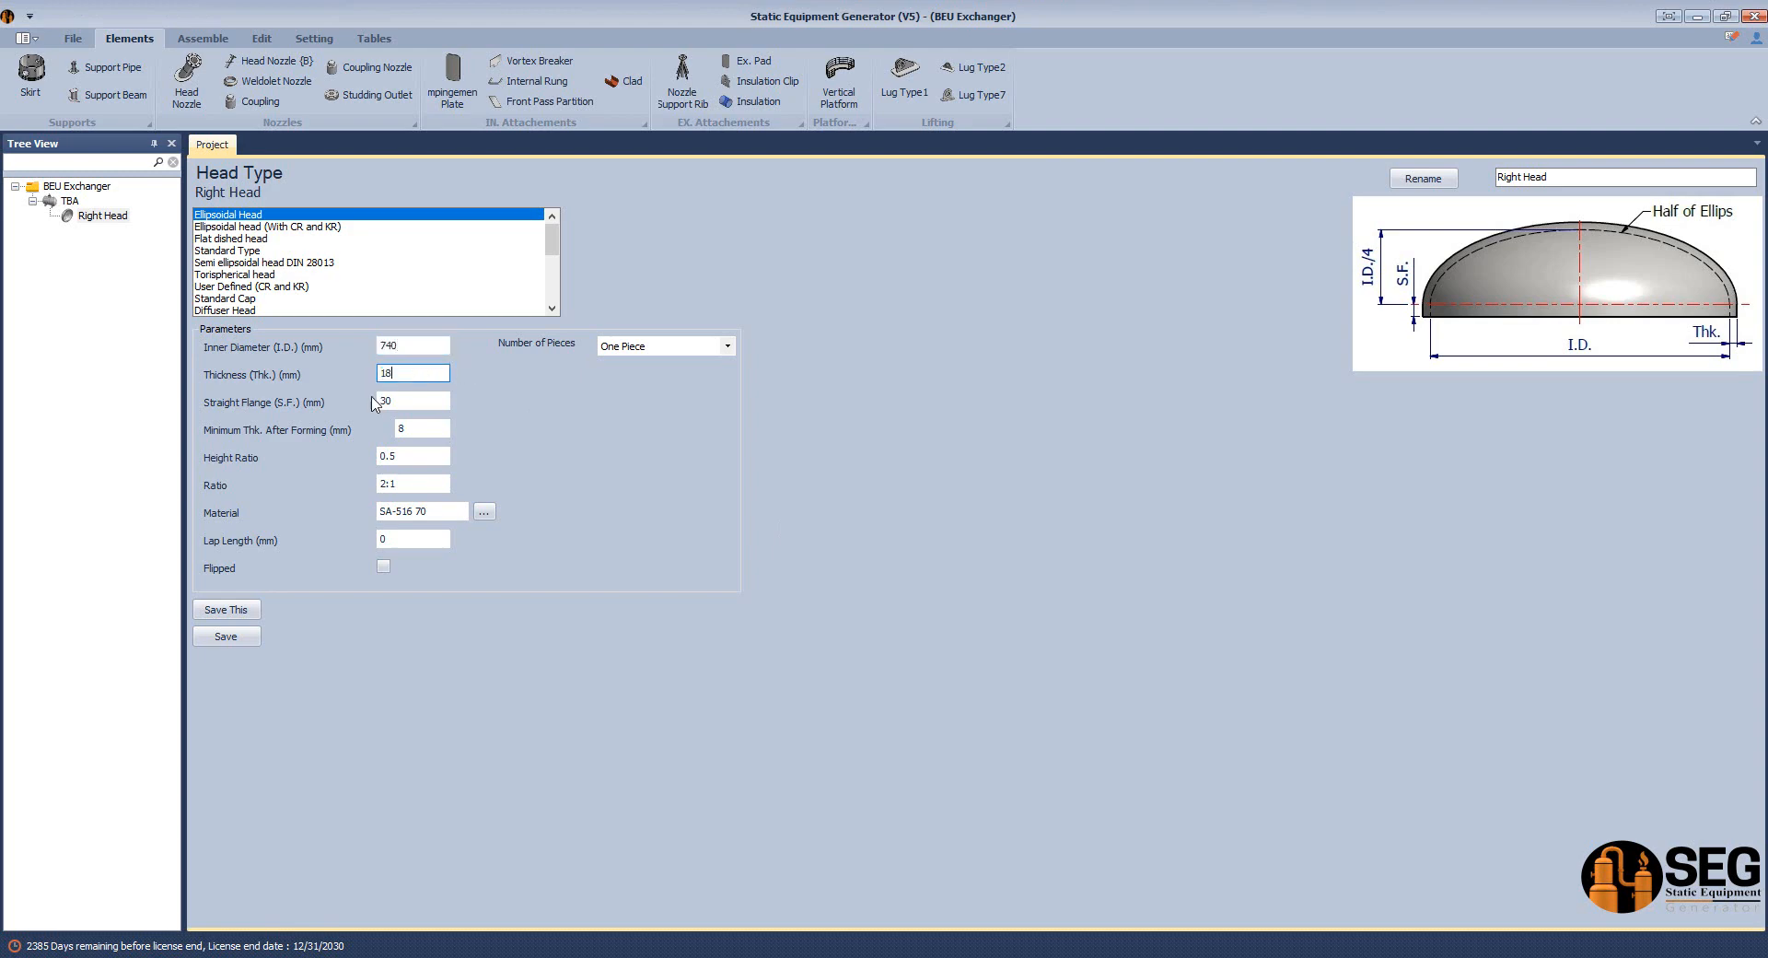
pyautogui.press('Tab')
pyautogui.write('50')
pyautogui.click(423, 427)
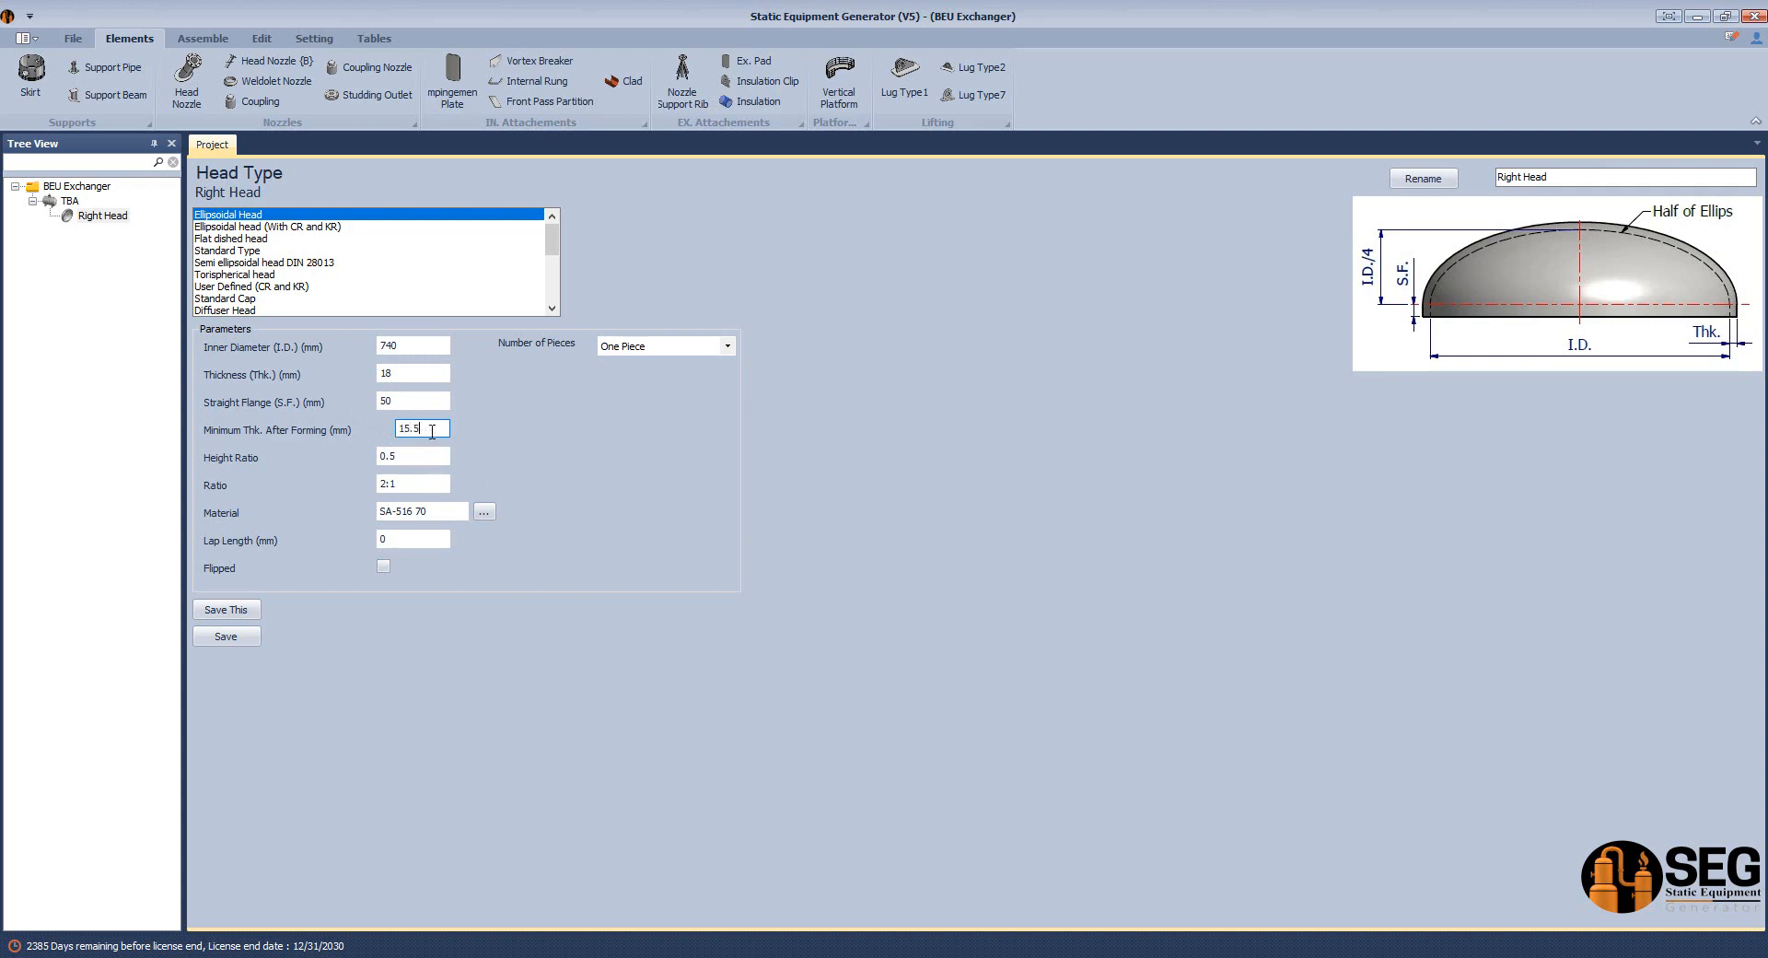
pyautogui.press('Tab')
pyautogui.press('Tab')
pyautogui.press('Tab')
pyautogui.click(237, 639)
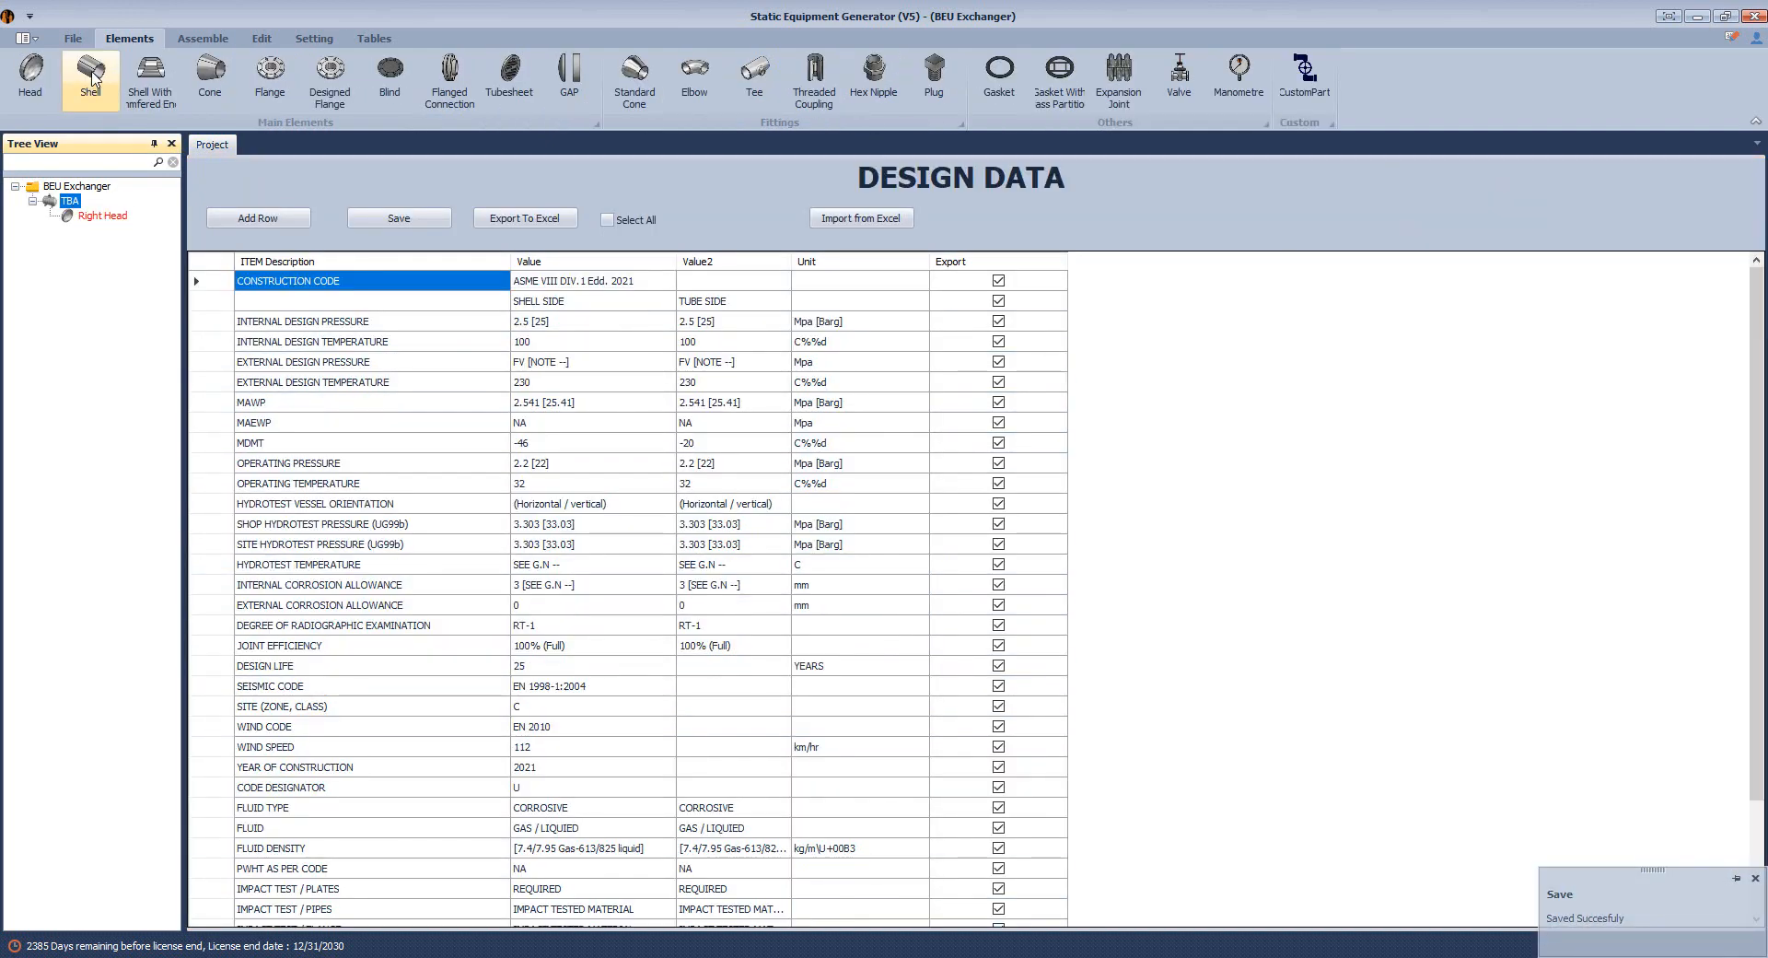
# Add a shell named Can-1 to the TBA equipment and choose Shell as its type.
pyautogui.click(92, 79)
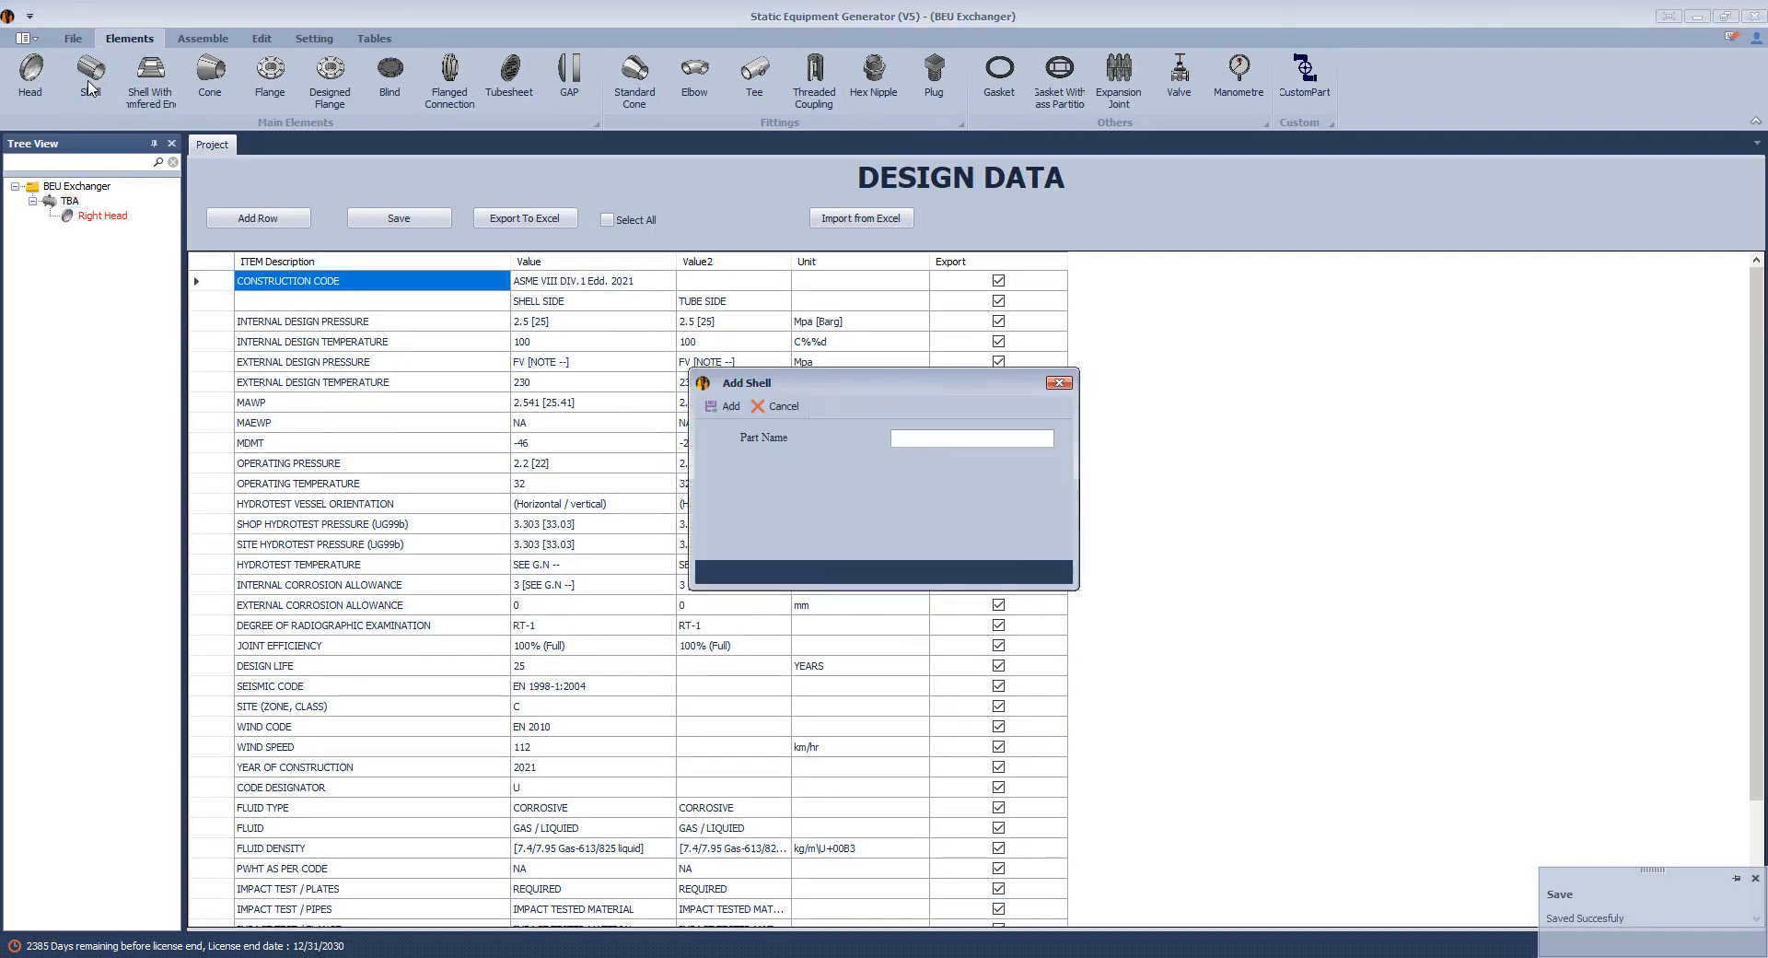
pyautogui.write('Can-1')
pyautogui.press('Return')
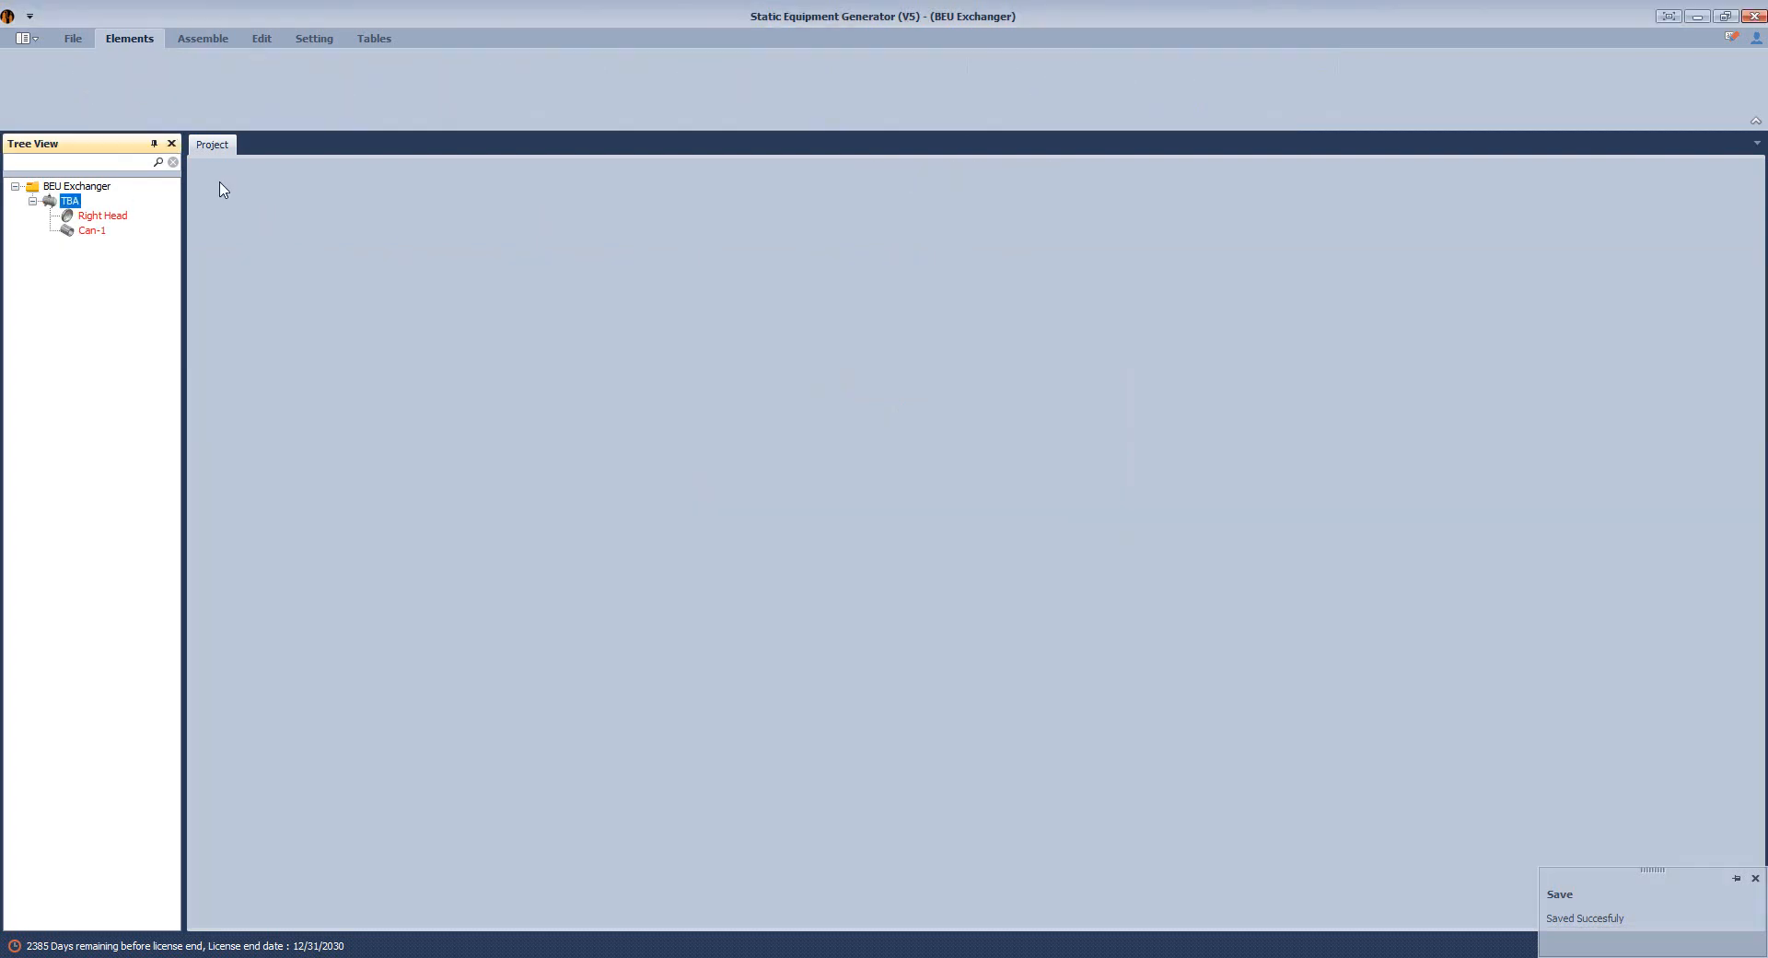
pyautogui.click(91, 231)
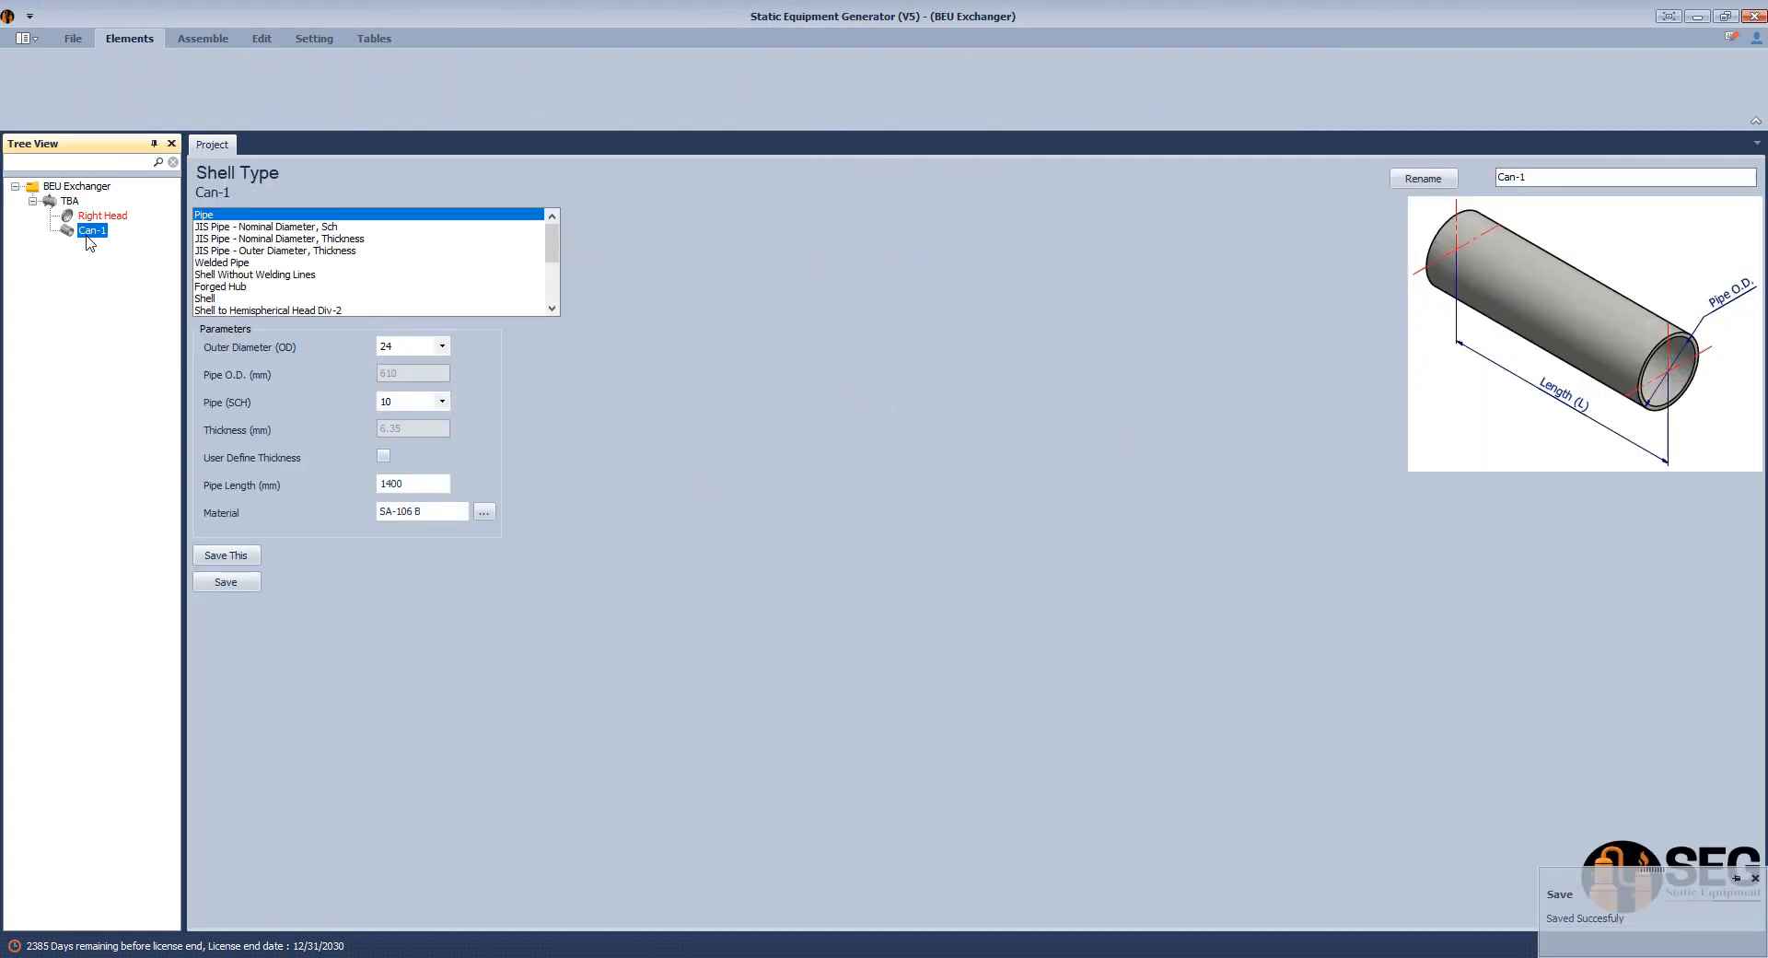
pyautogui.click(213, 299)
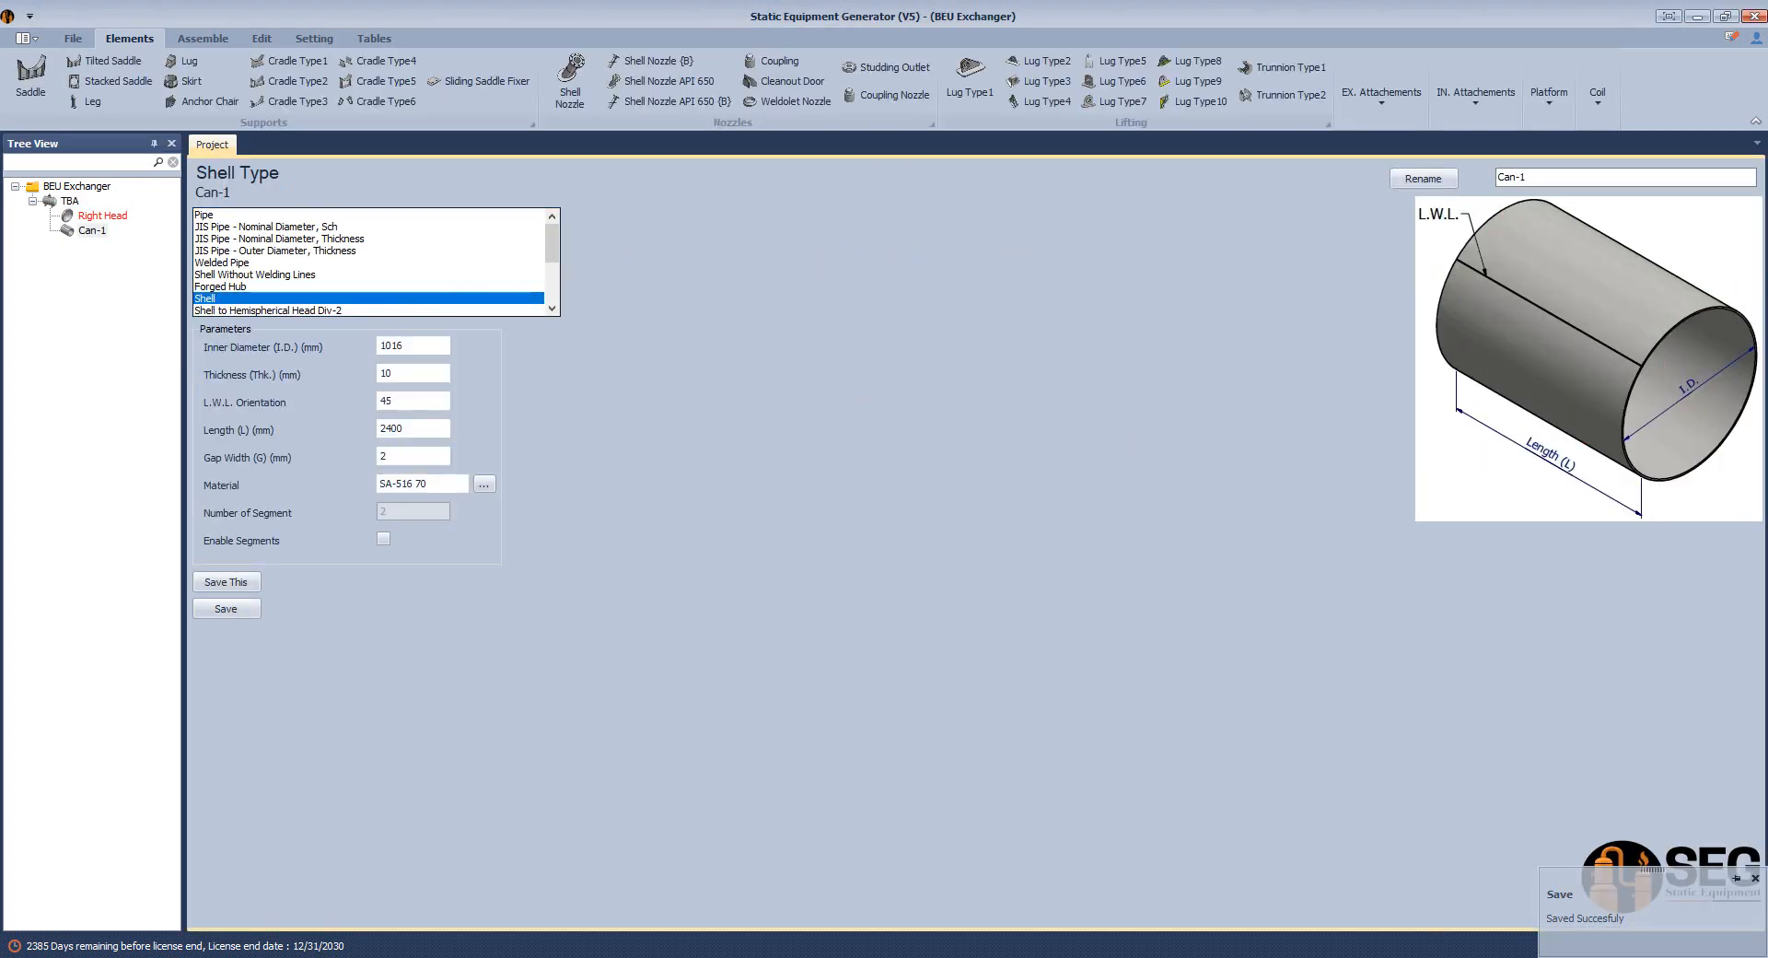
# Switch to the GA drawing and measure the channel shell's length between its two weld lines with a dimension.
pyautogui.click(1322, 956)
pyautogui.click(1026, 908)
pyautogui.moveTo(940, 396)
pyautogui.mouseDown(button='middle')
pyautogui.moveTo(1051, 494)
pyautogui.moveTo(1084, 669)
pyautogui.mouseUp(button='middle')
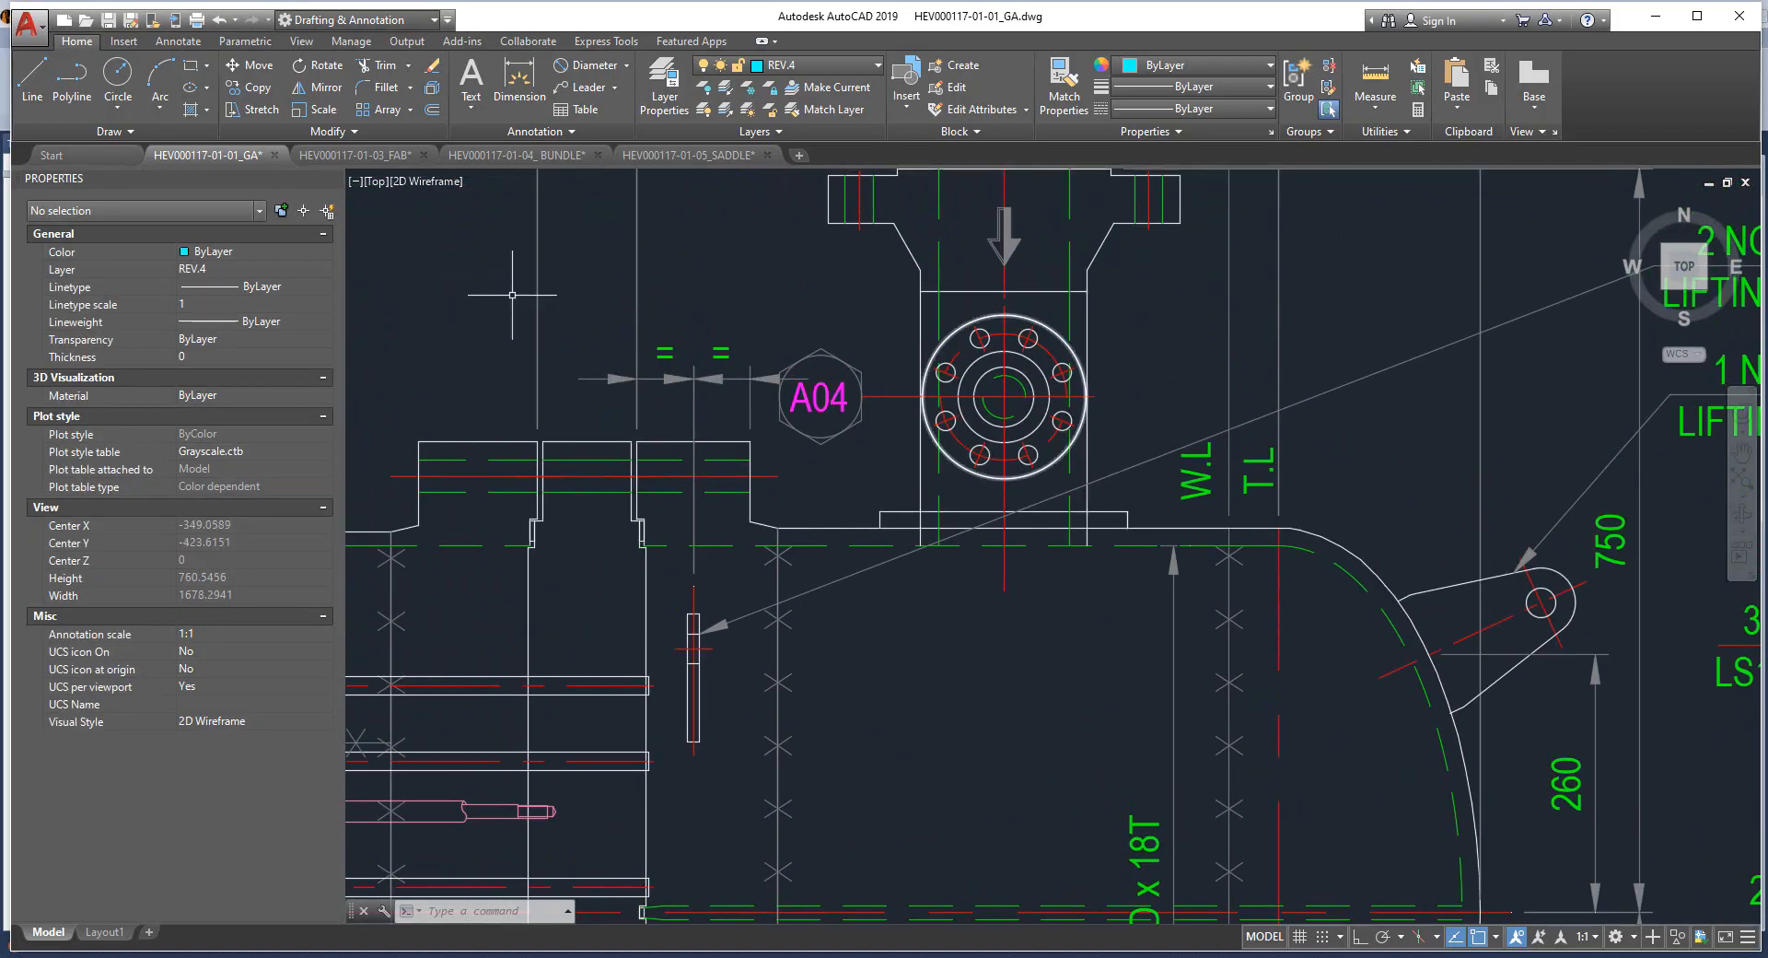
pyautogui.click(520, 78)
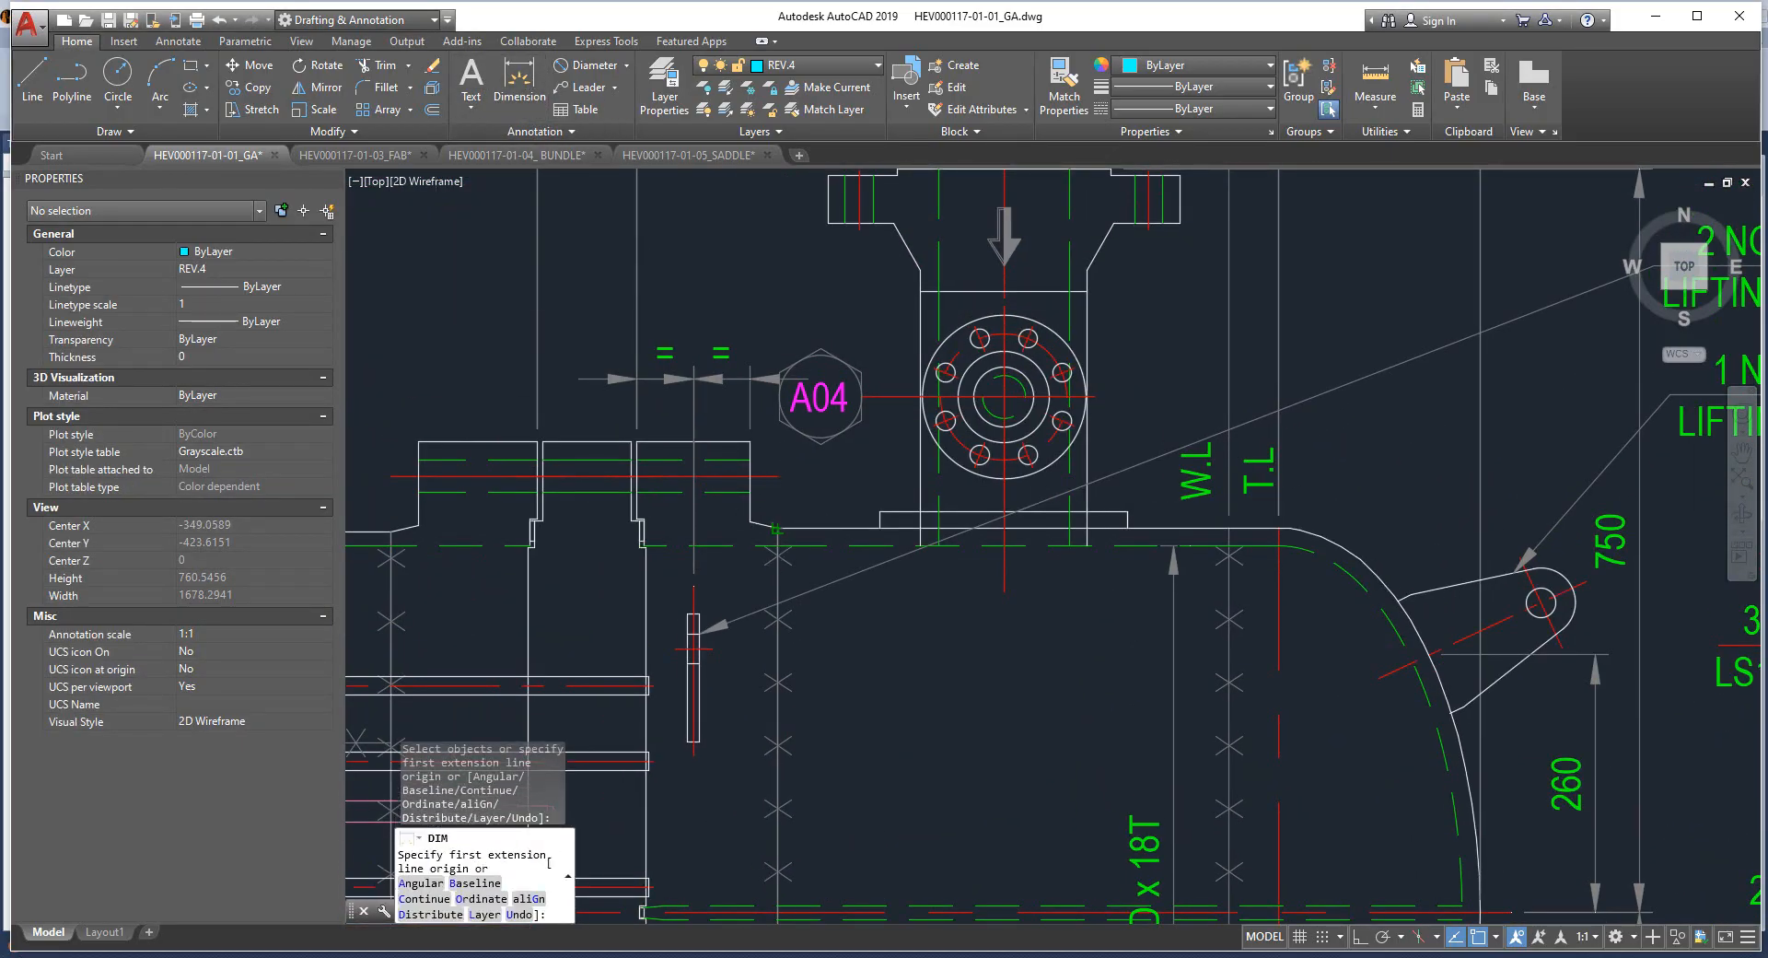
pyautogui.click(776, 528)
pyautogui.click(1229, 545)
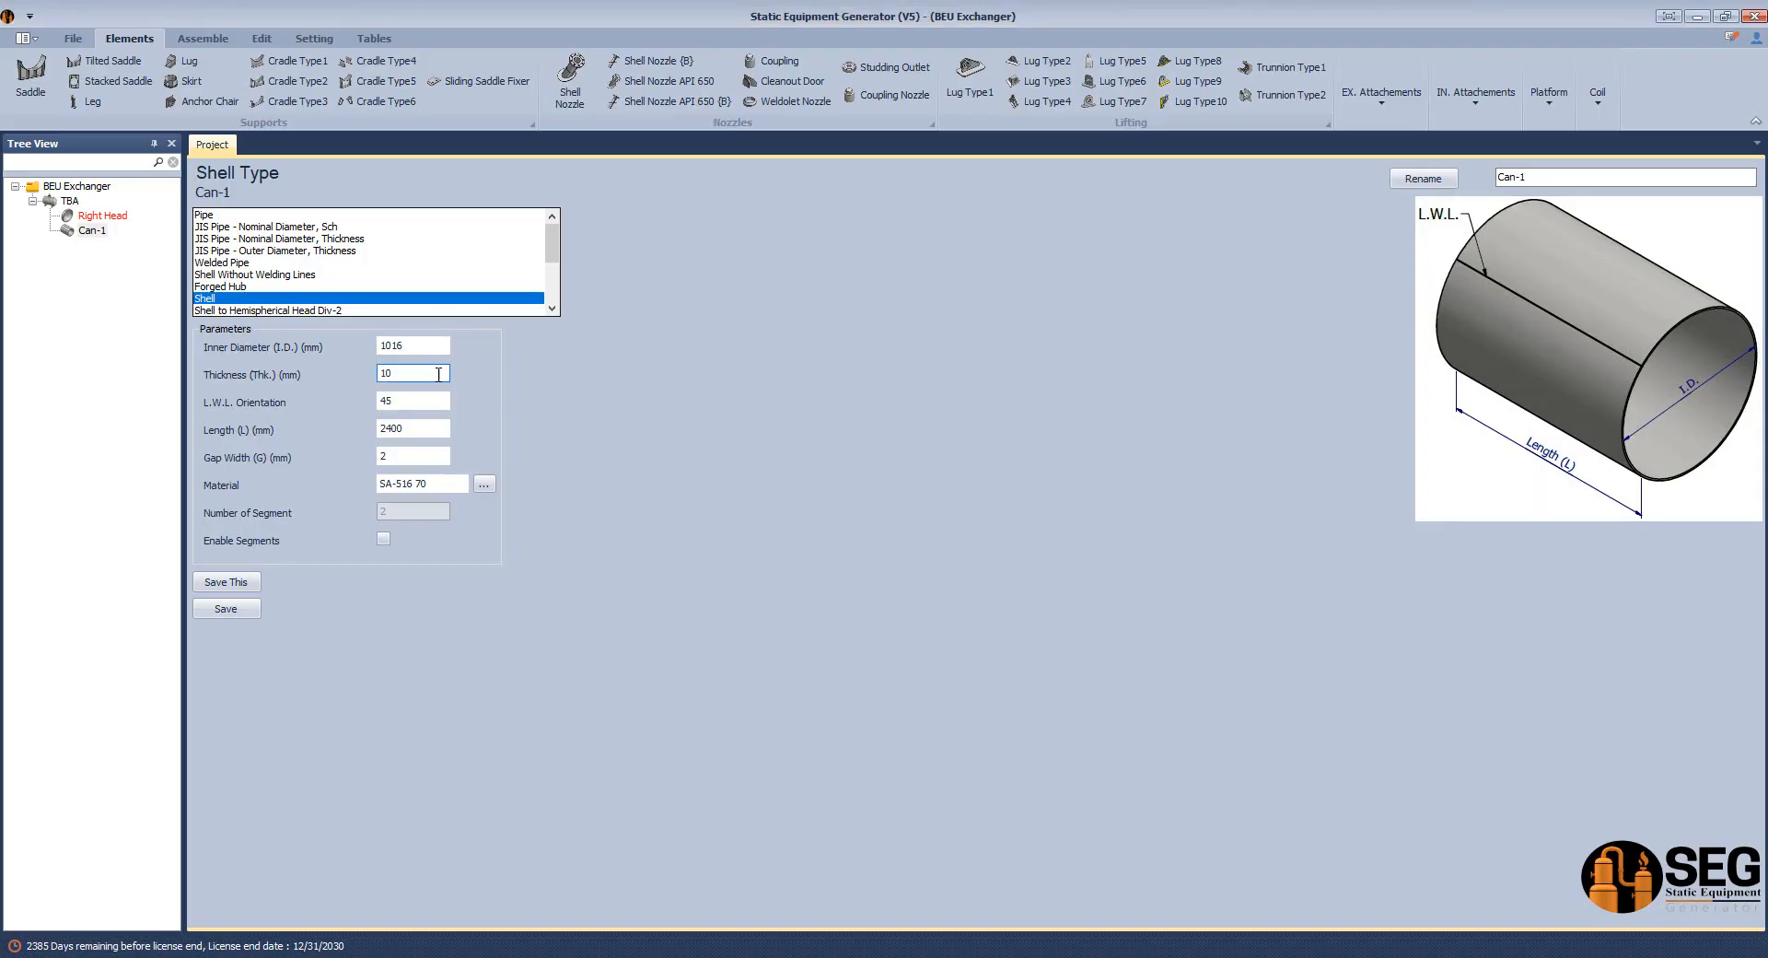
# Return to Static Equipment Generator and set Can-1's inner diameter to 740 mm and thickness to 18 mm.
pyautogui.click(394, 346)
pyautogui.doubleClick(393, 346)
pyautogui.write('740')
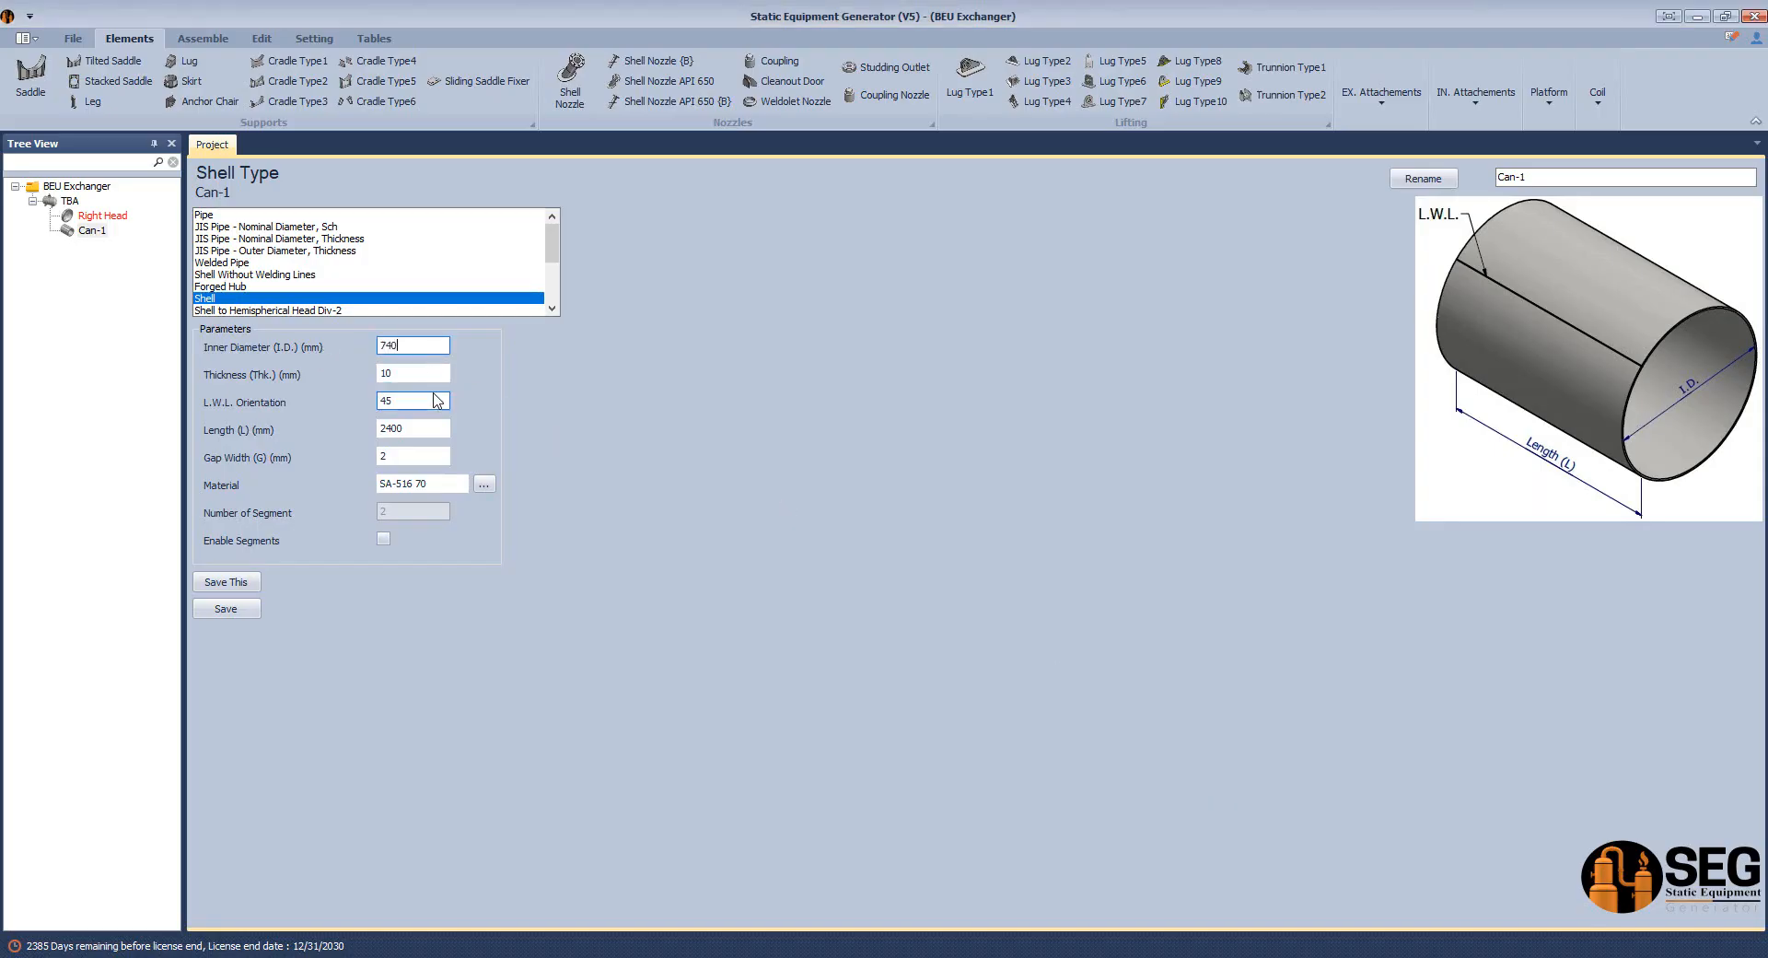
pyautogui.click(423, 372)
pyautogui.write('18')
pyautogui.press('Tab')
# Switch to the GA drawing and examine the end view for the orientation of longitudinal seams LS101,103.
pyautogui.click(1323, 955)
pyautogui.click(1059, 921)
pyautogui.scroll(-2, 1086, 525)
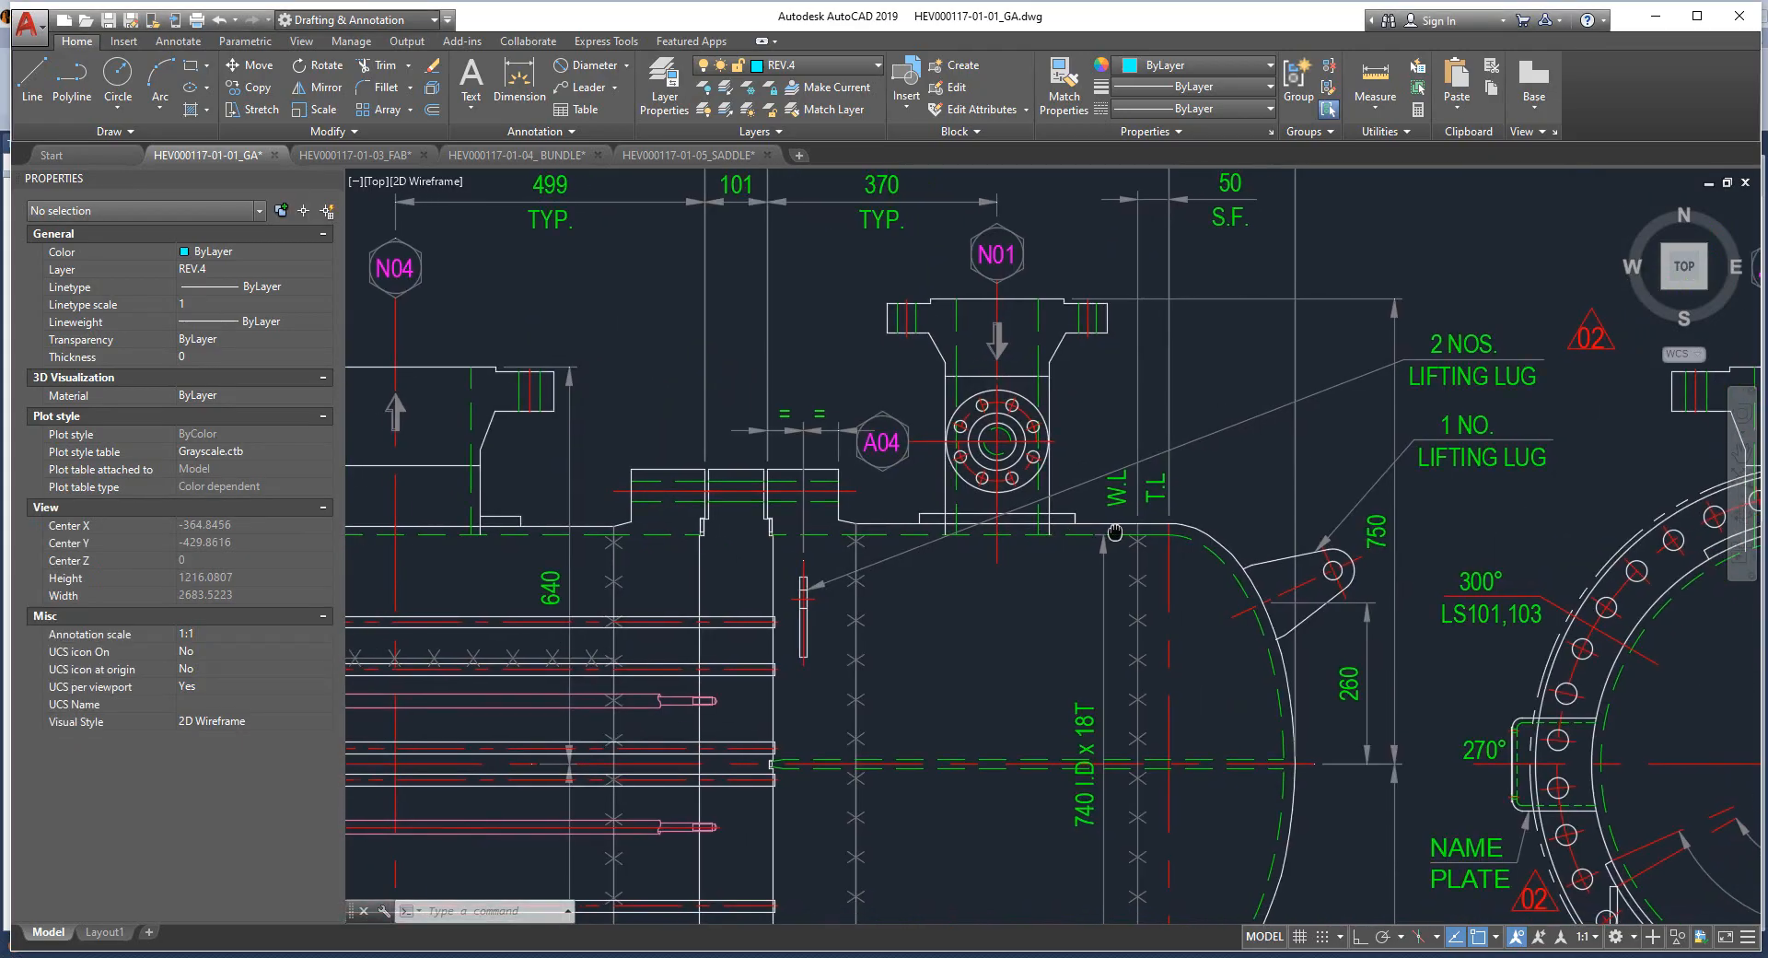
pyautogui.moveTo(1115, 525)
pyautogui.mouseDown(button='middle')
pyautogui.moveTo(983, 490)
pyautogui.moveTo(983, 459)
pyautogui.mouseUp(button='middle')
pyautogui.scroll(4, 958, 662)
pyautogui.scroll(-4, 961, 582)
pyautogui.moveTo(1404, 601); pyautogui.dragTo(1105, 582, button='middle')
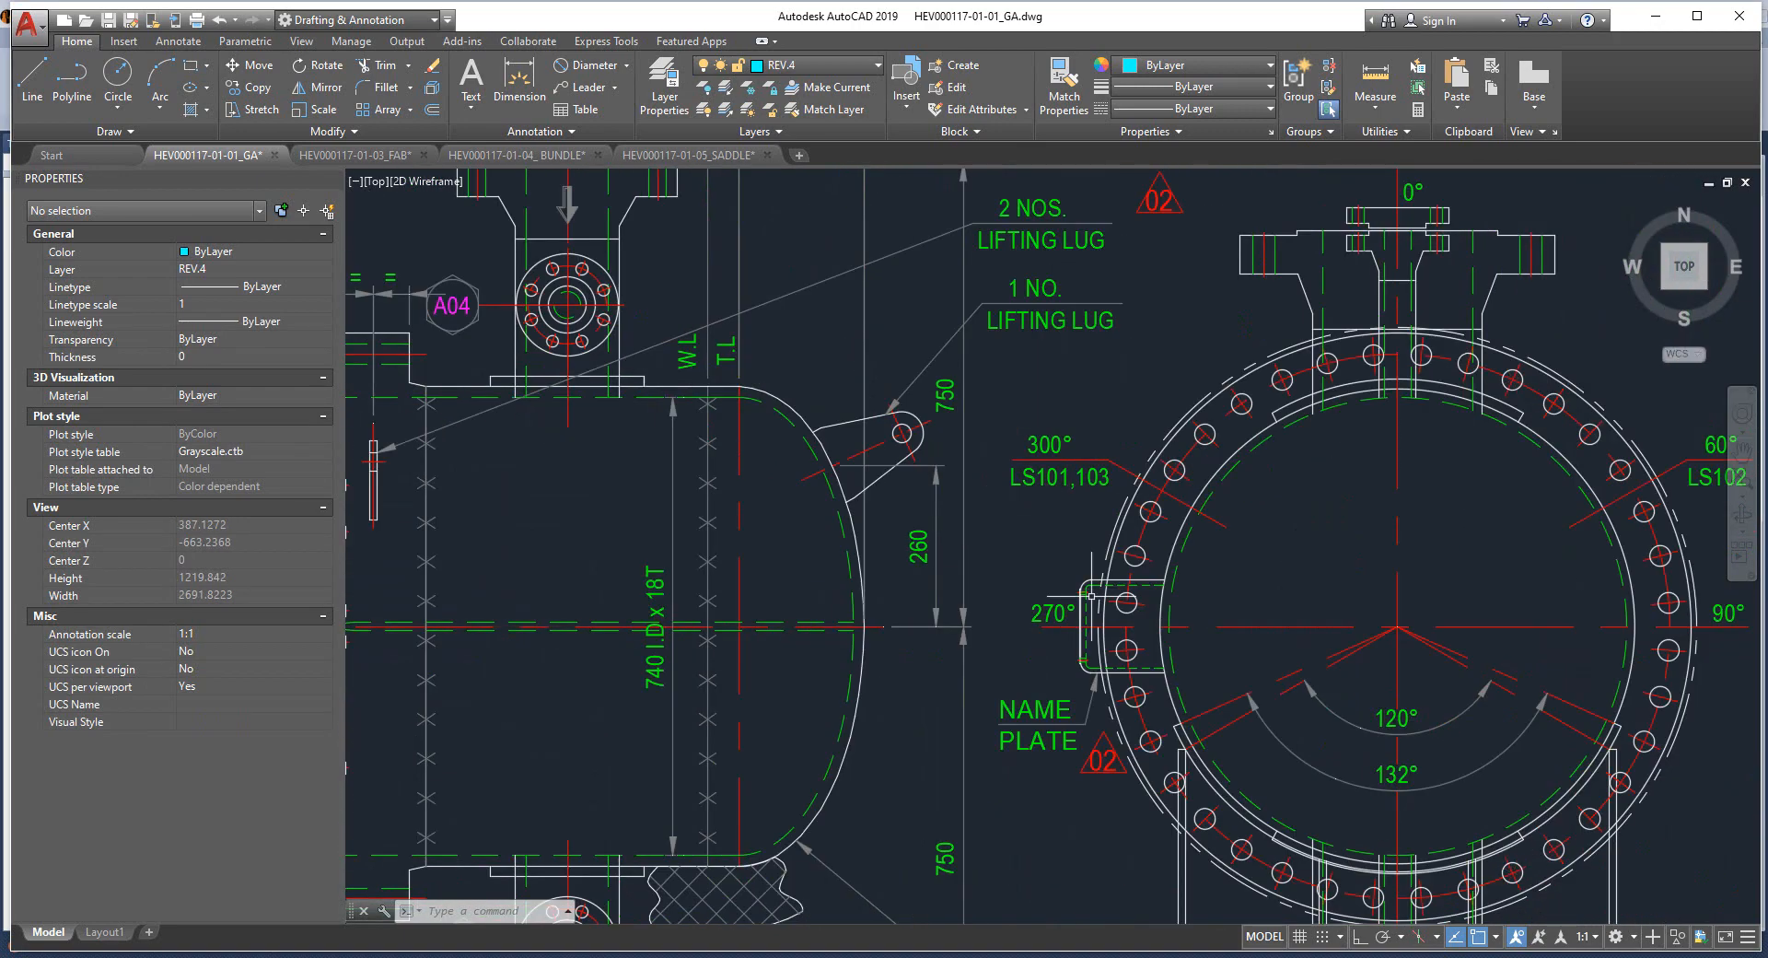
pyautogui.moveTo(1488, 536); pyautogui.dragTo(1468, 539, button='middle')
pyautogui.scroll(5, 1004, 492)
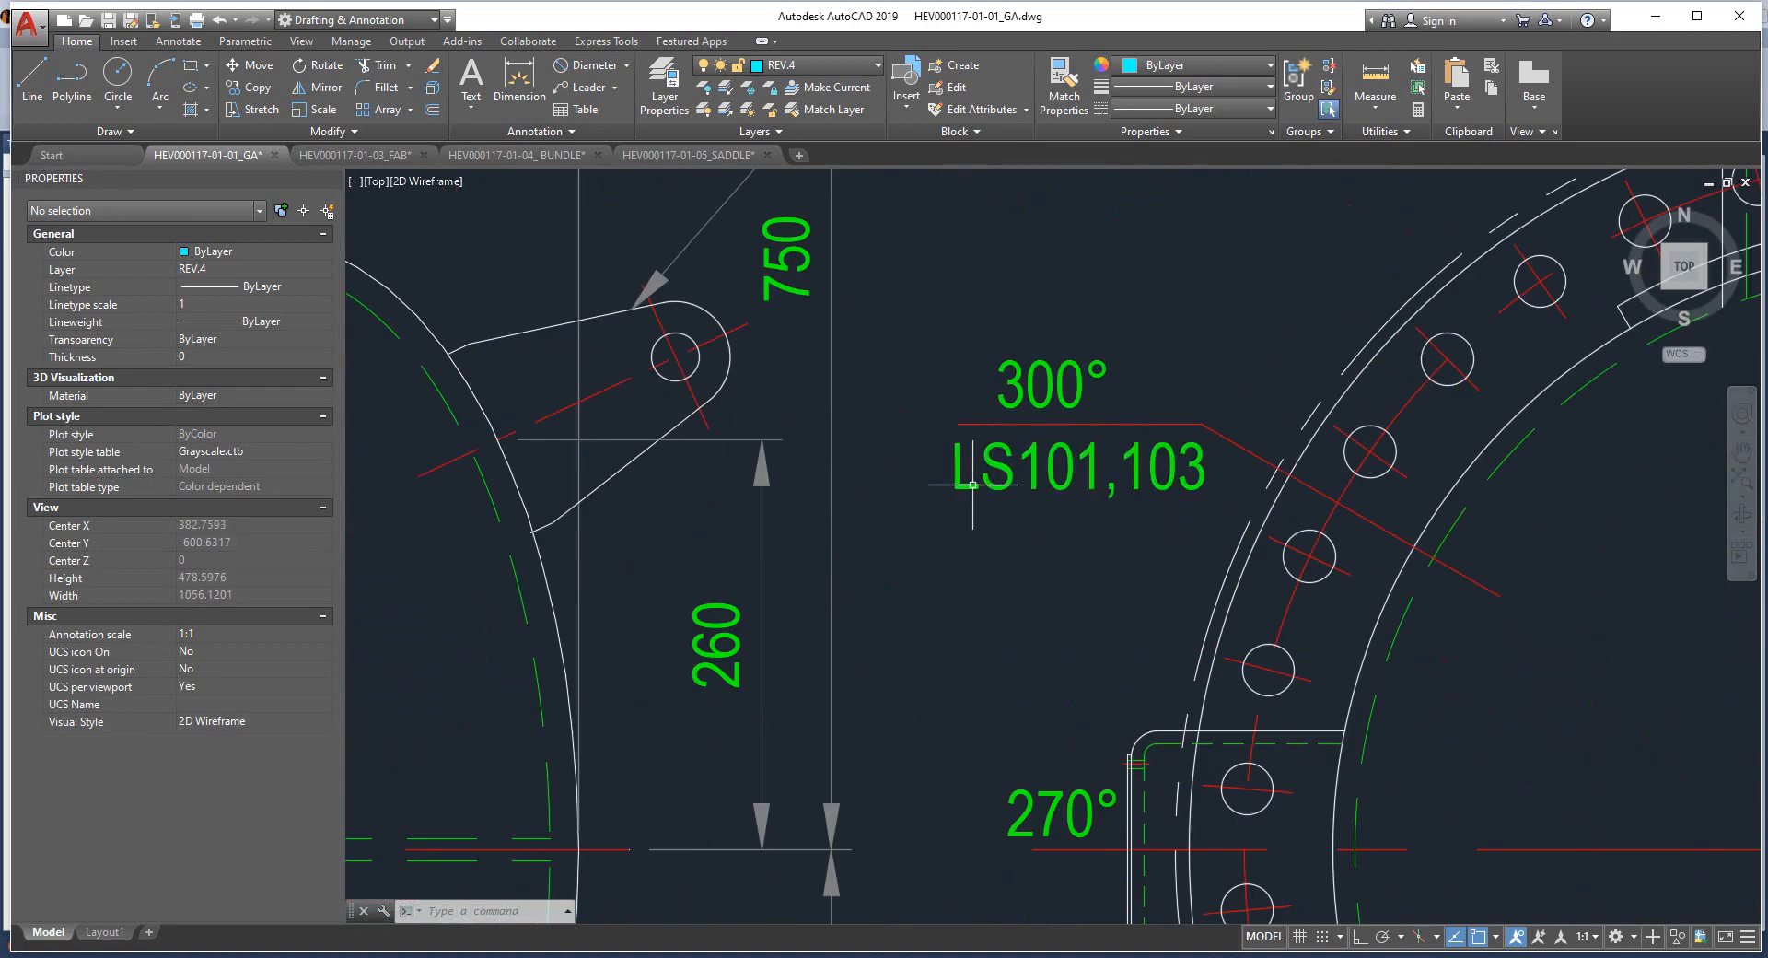
pyautogui.scroll(-2, 1050, 414)
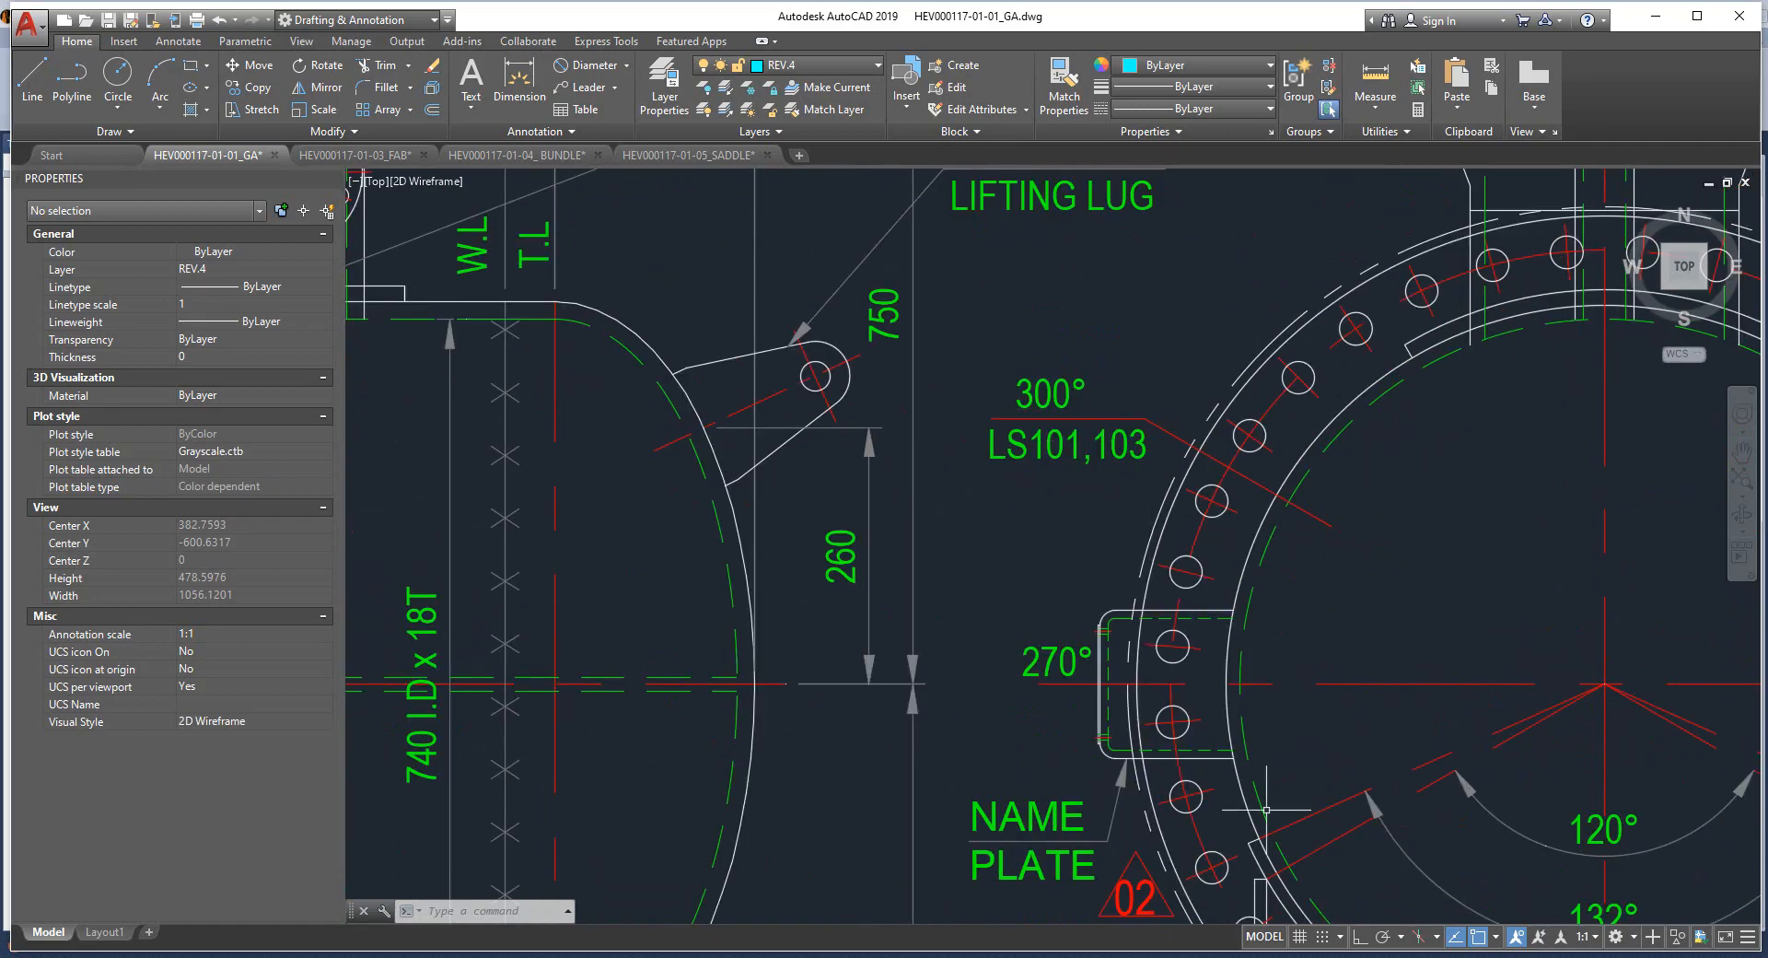
# Return to Static Equipment Generator and set Can-1's L.W.L. orientation to 300 and length to 455 mm.
pyautogui.hotkey('alt', 'Tab')
pyautogui.write('300')
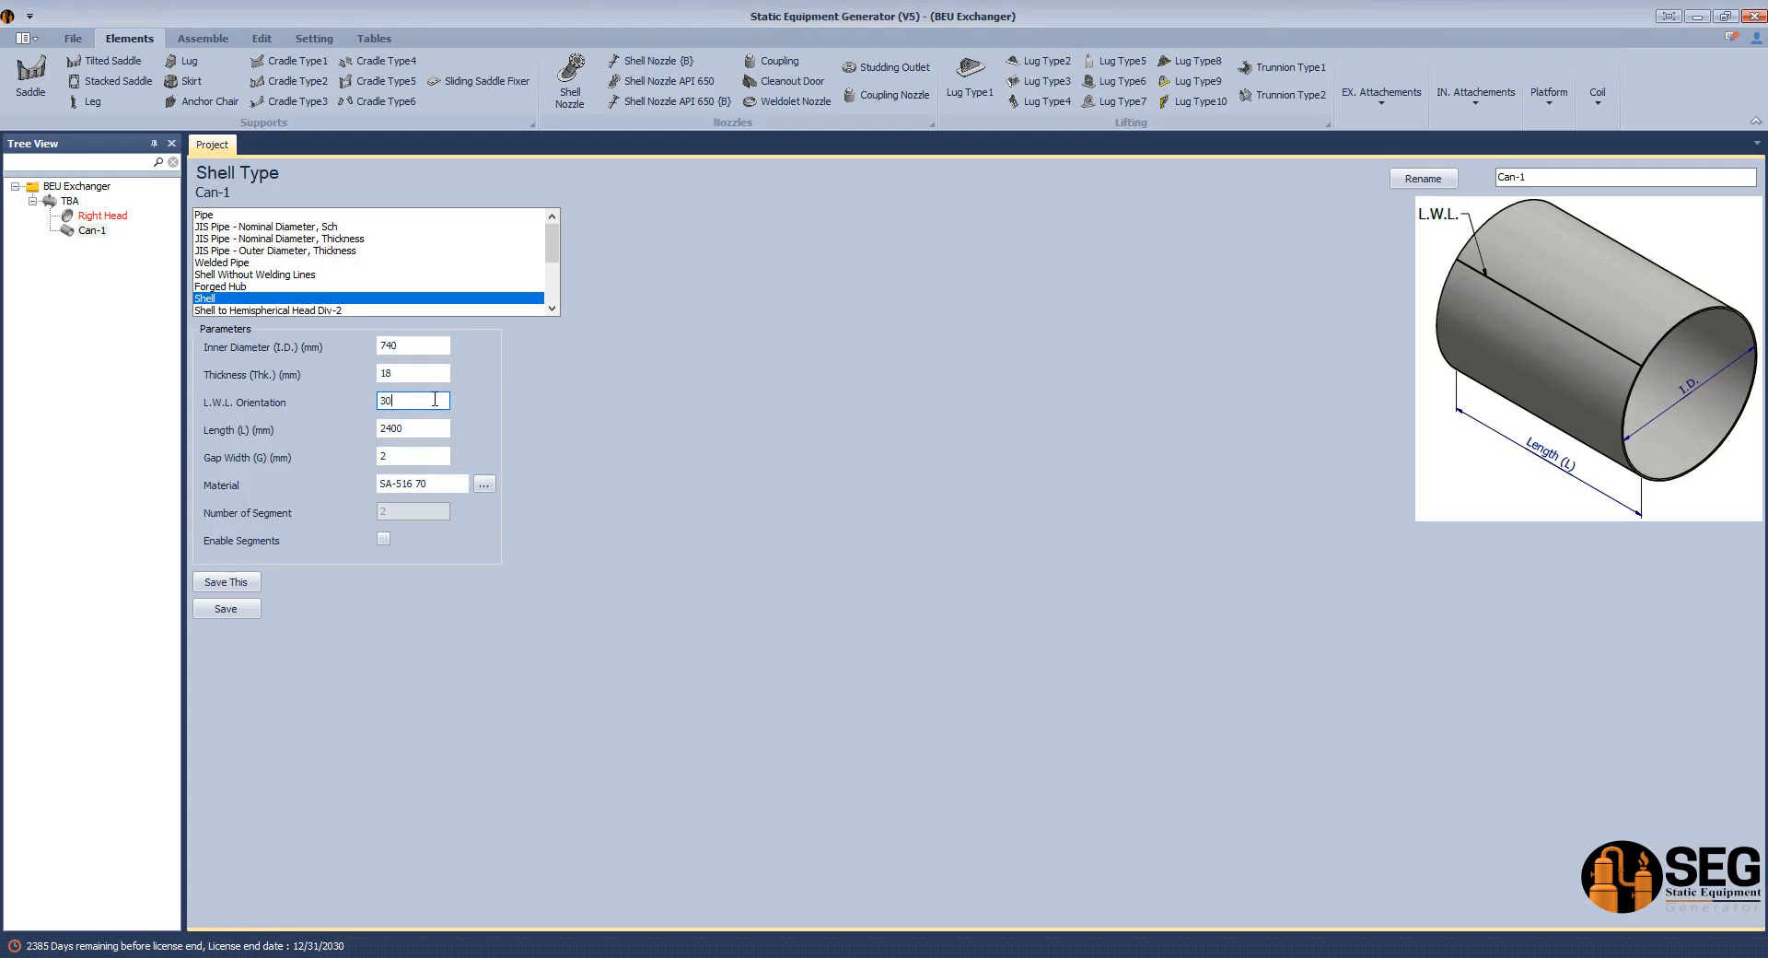
pyautogui.press('Tab')
pyautogui.write('455')
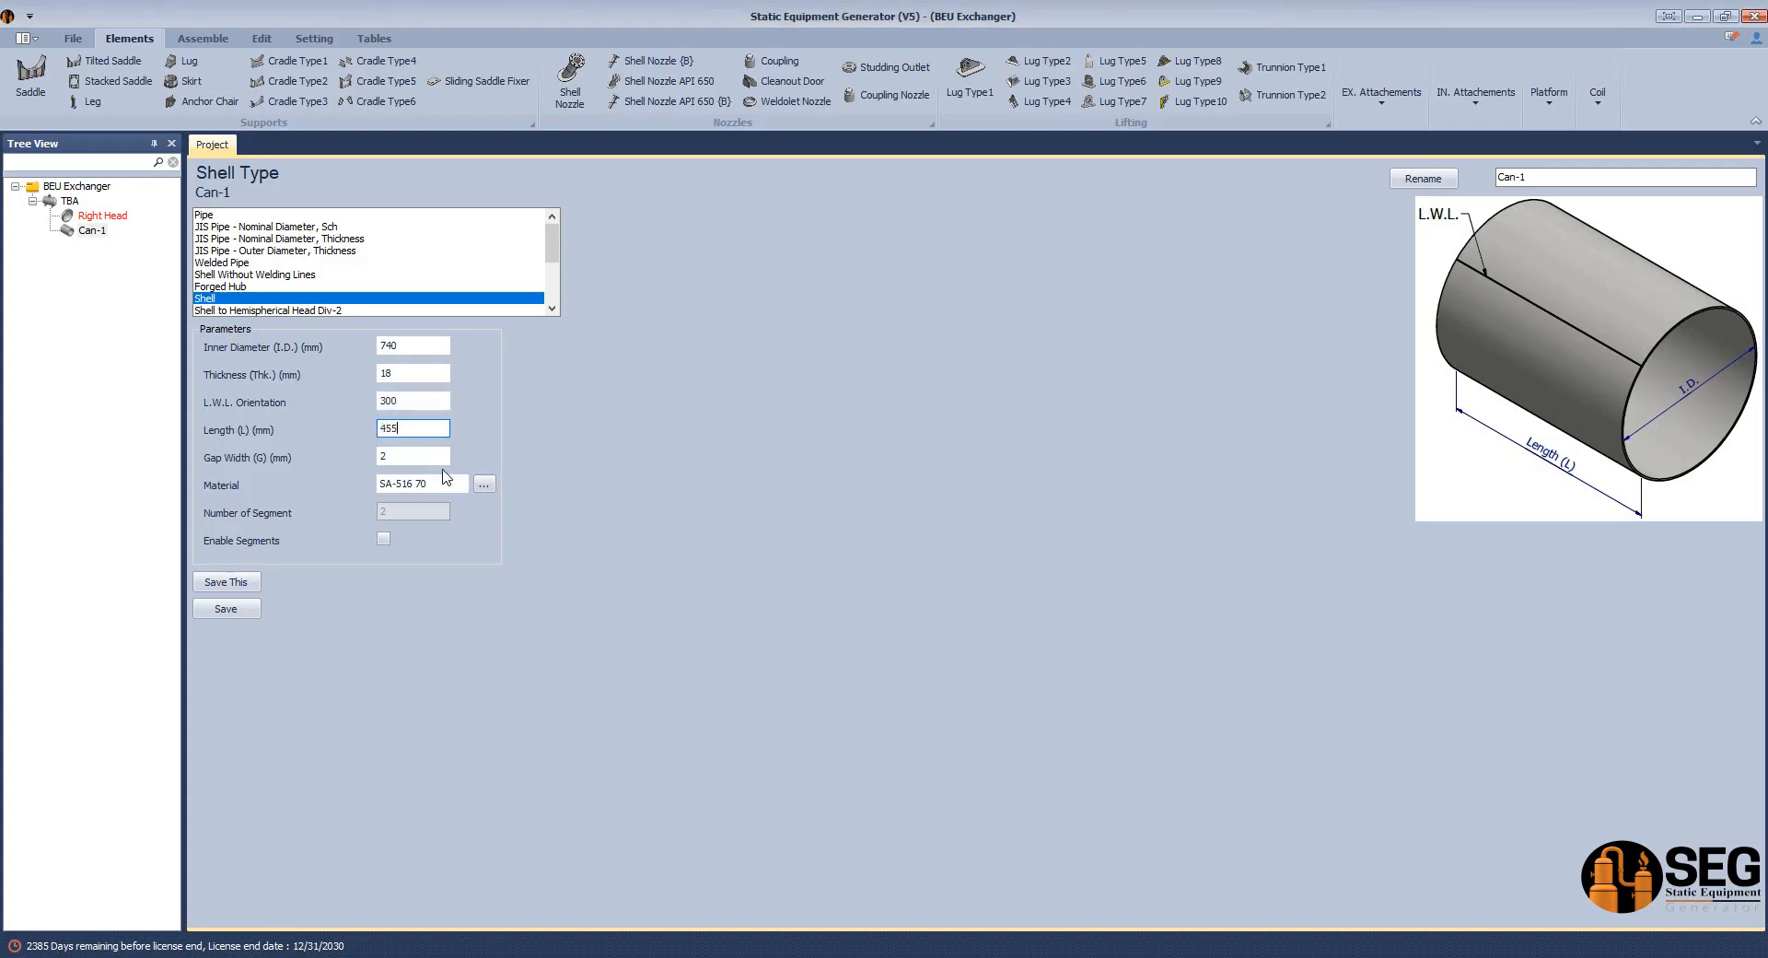
# Save Can-1's parameters and start generating the TBA equipment as an Inventor assembly.
pyautogui.press('Tab')
pyautogui.click(225, 608)
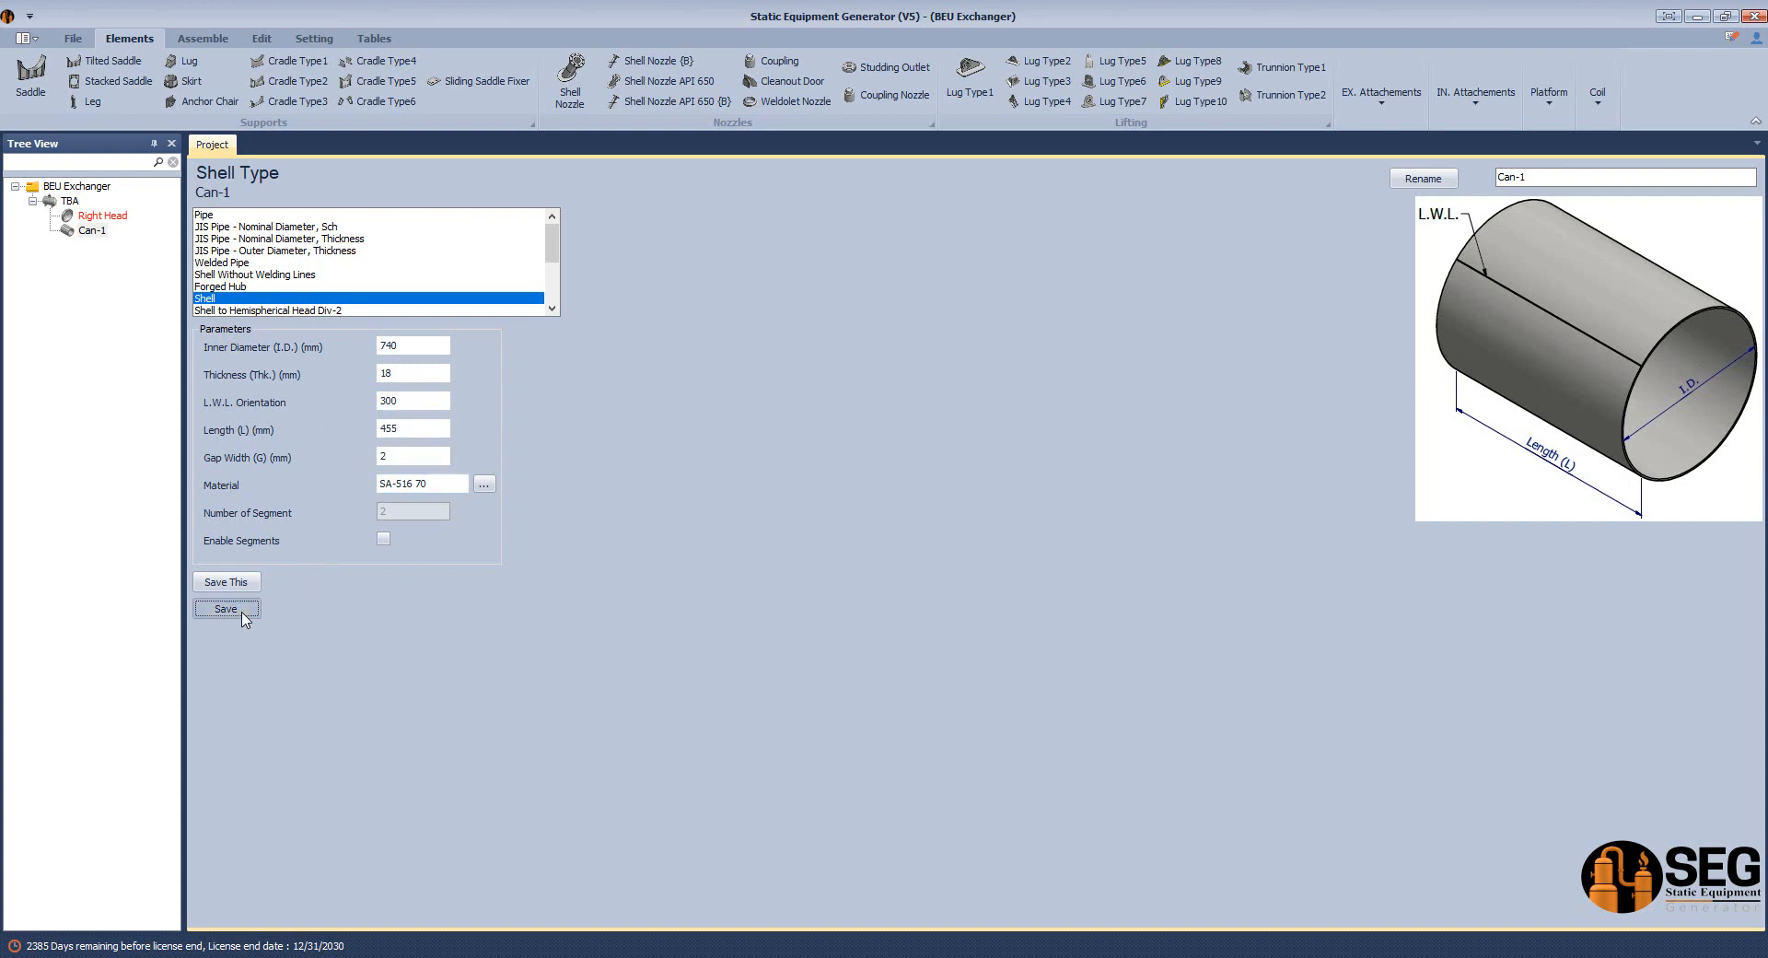
pyautogui.click(70, 200)
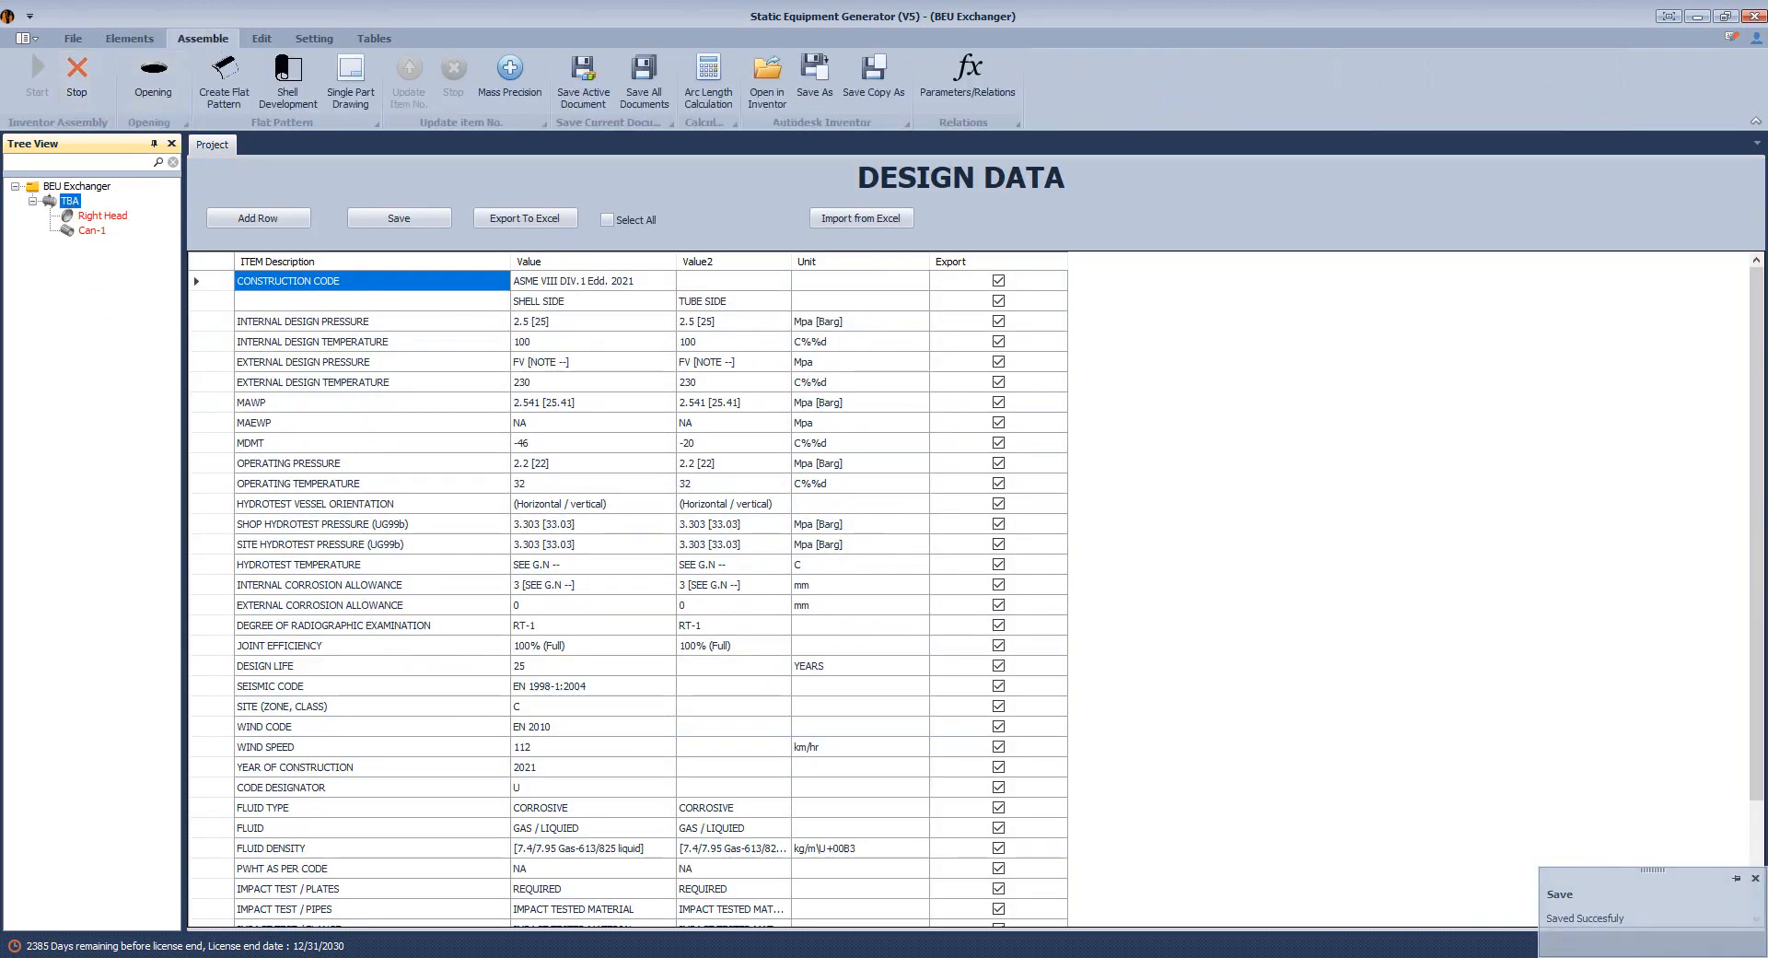
# Switch to the GA drawing and inspect the channel-side body flange, including its hub and the stepped face at the tubesheet.
pyautogui.click(1324, 957)
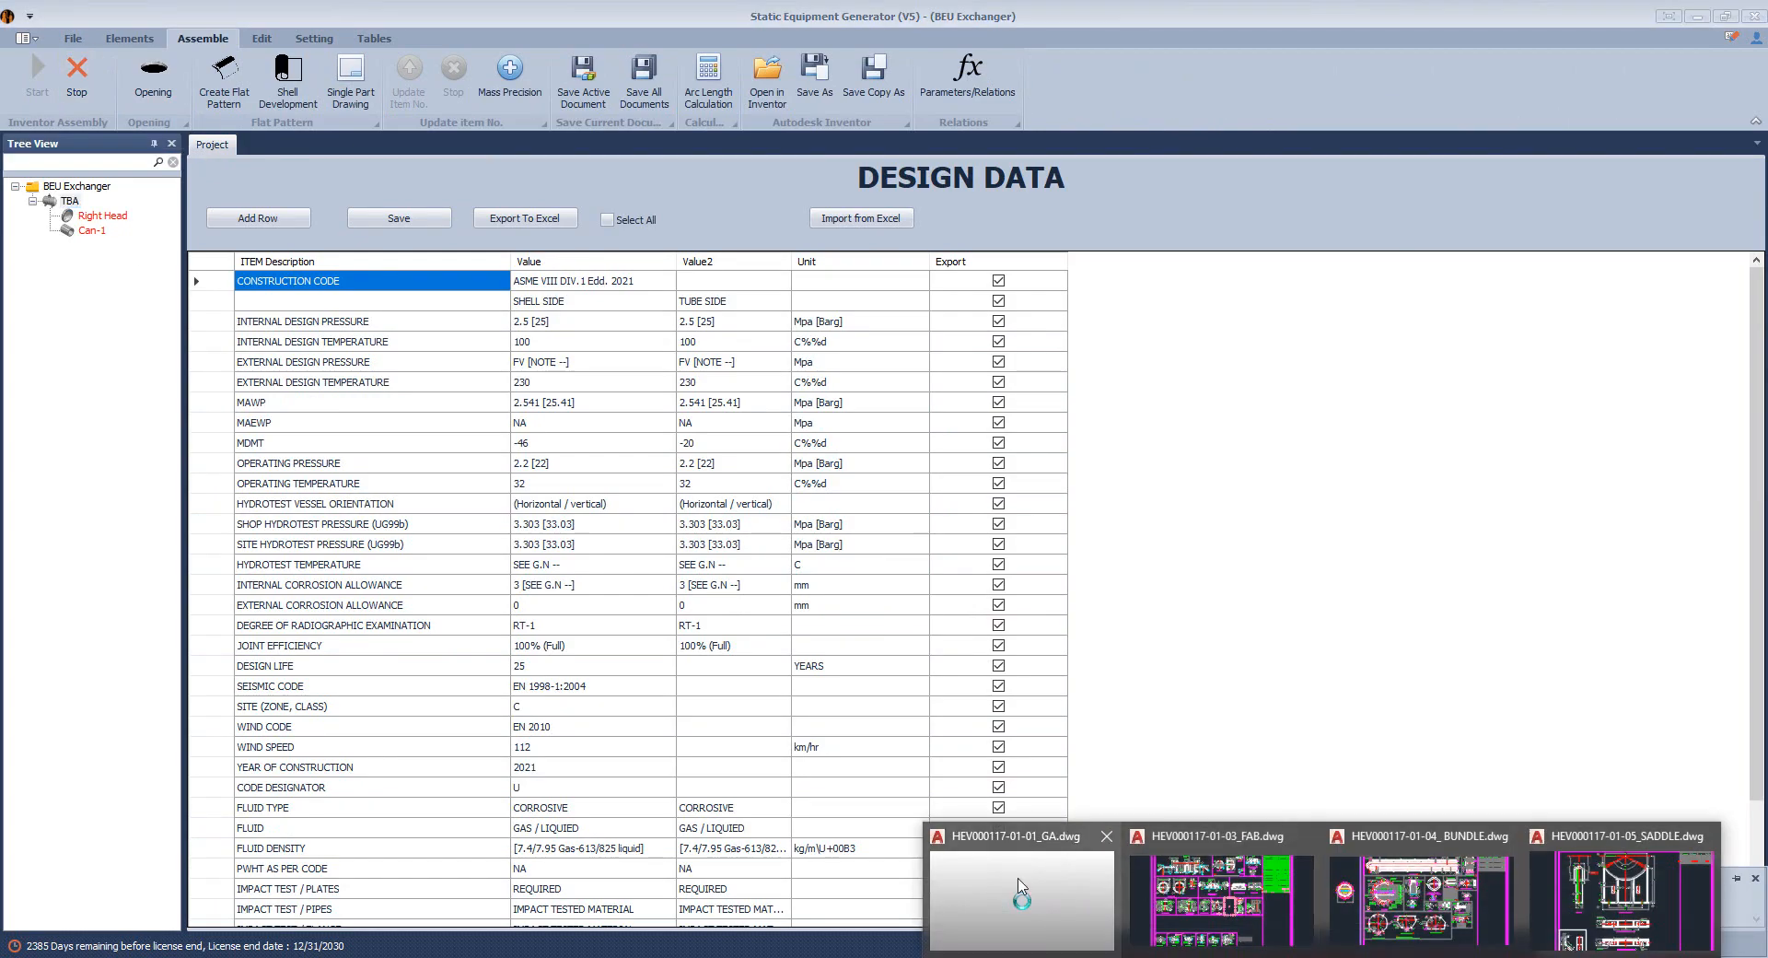
pyautogui.click(1022, 893)
pyautogui.scroll(-2, 700, 552)
pyautogui.moveTo(700, 552)
pyautogui.mouseDown(button='middle')
pyautogui.moveTo(1054, 597)
pyautogui.moveTo(1241, 669)
pyautogui.mouseUp(button='middle')
pyautogui.scroll(4, 811, 452)
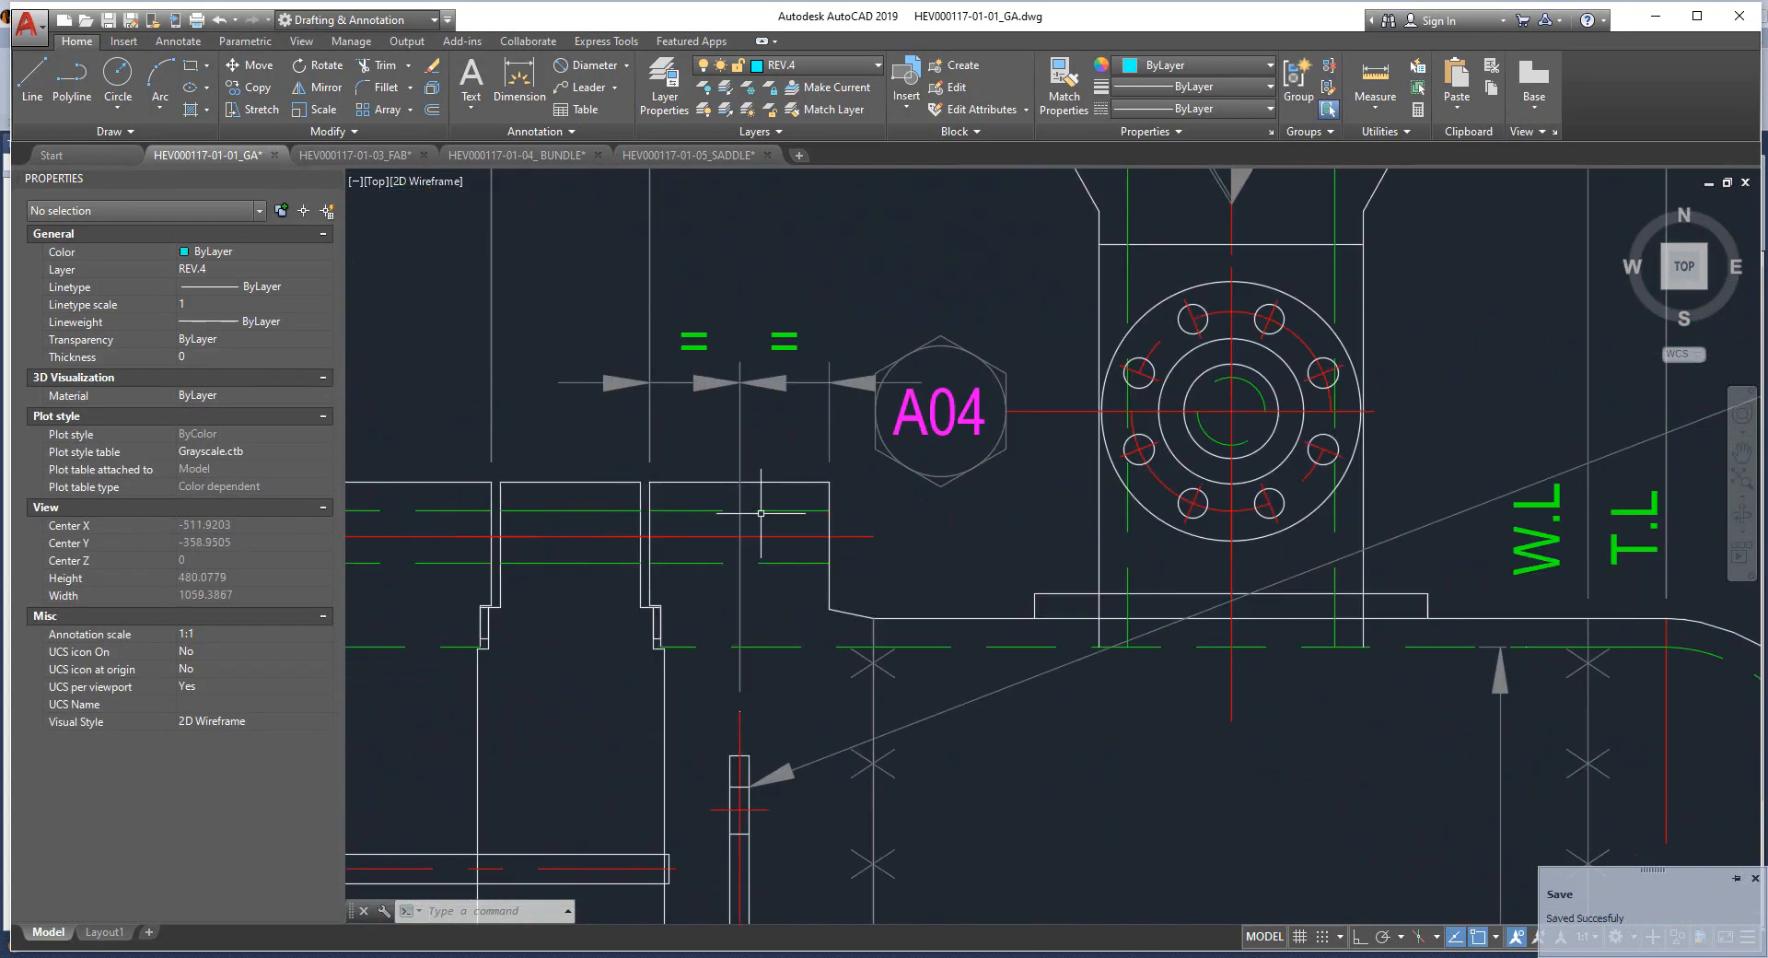
pyautogui.moveTo(778, 483)
pyautogui.mouseDown(button='middle')
pyautogui.moveTo(812, 355)
pyautogui.moveTo(882, 419)
pyautogui.mouseUp(button='middle')
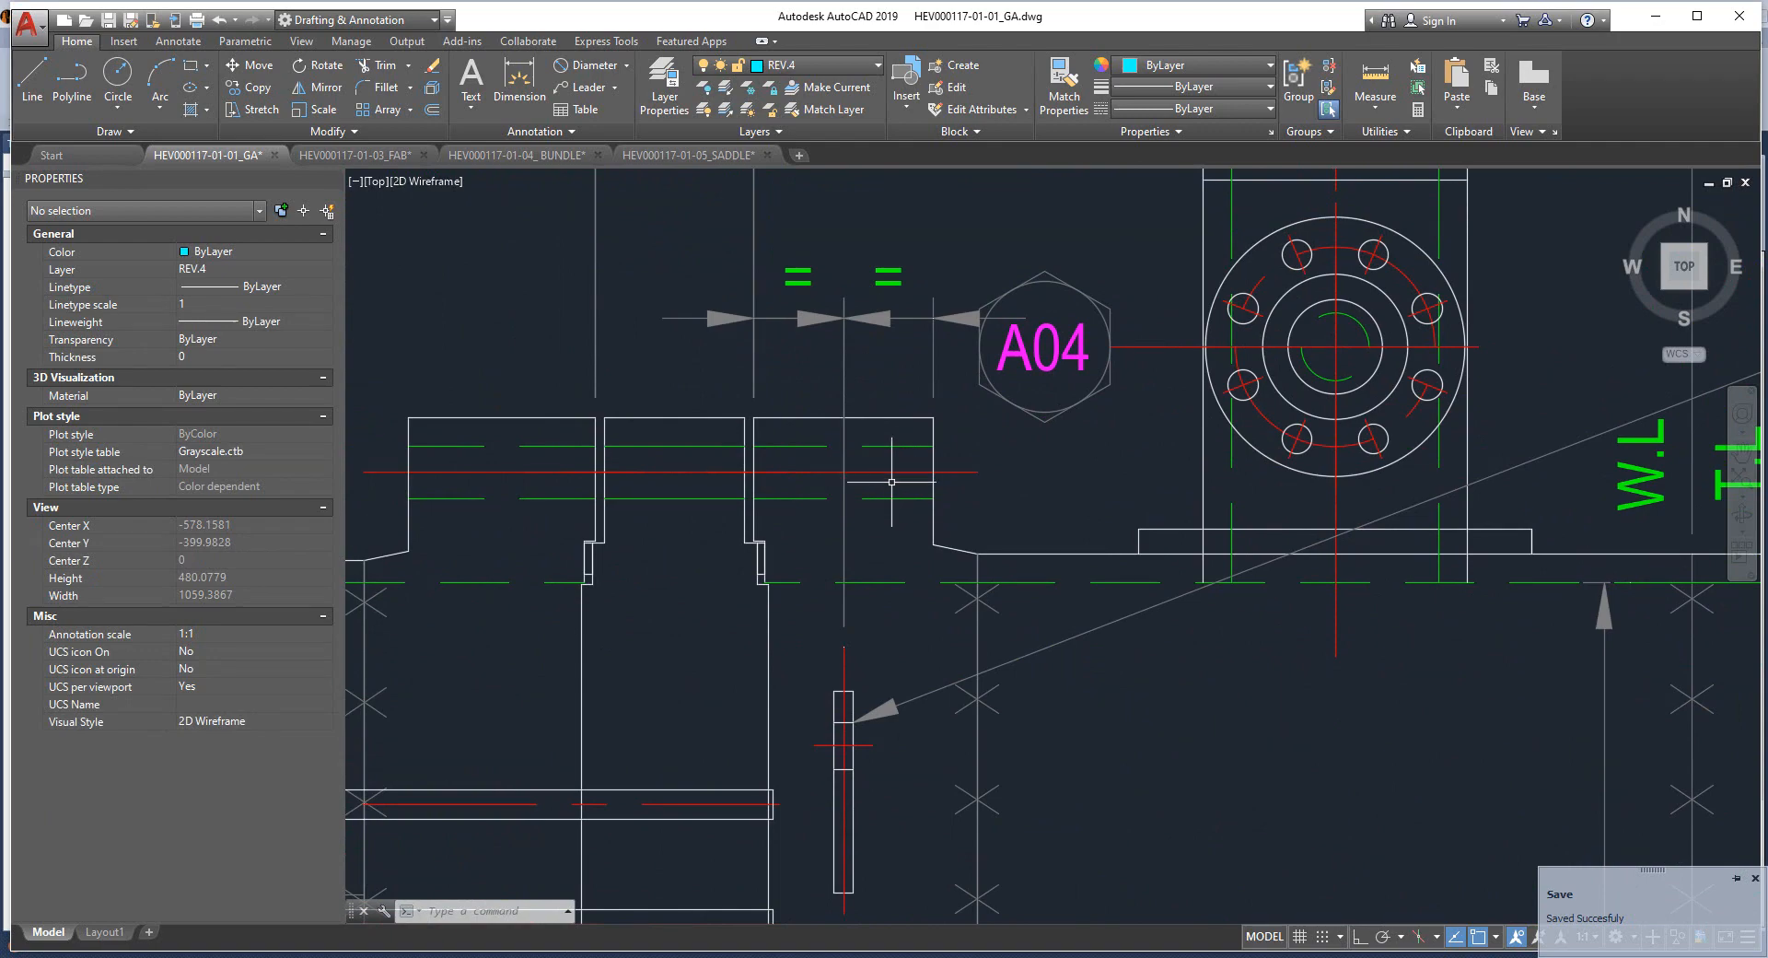
pyautogui.scroll(3, 775, 560)
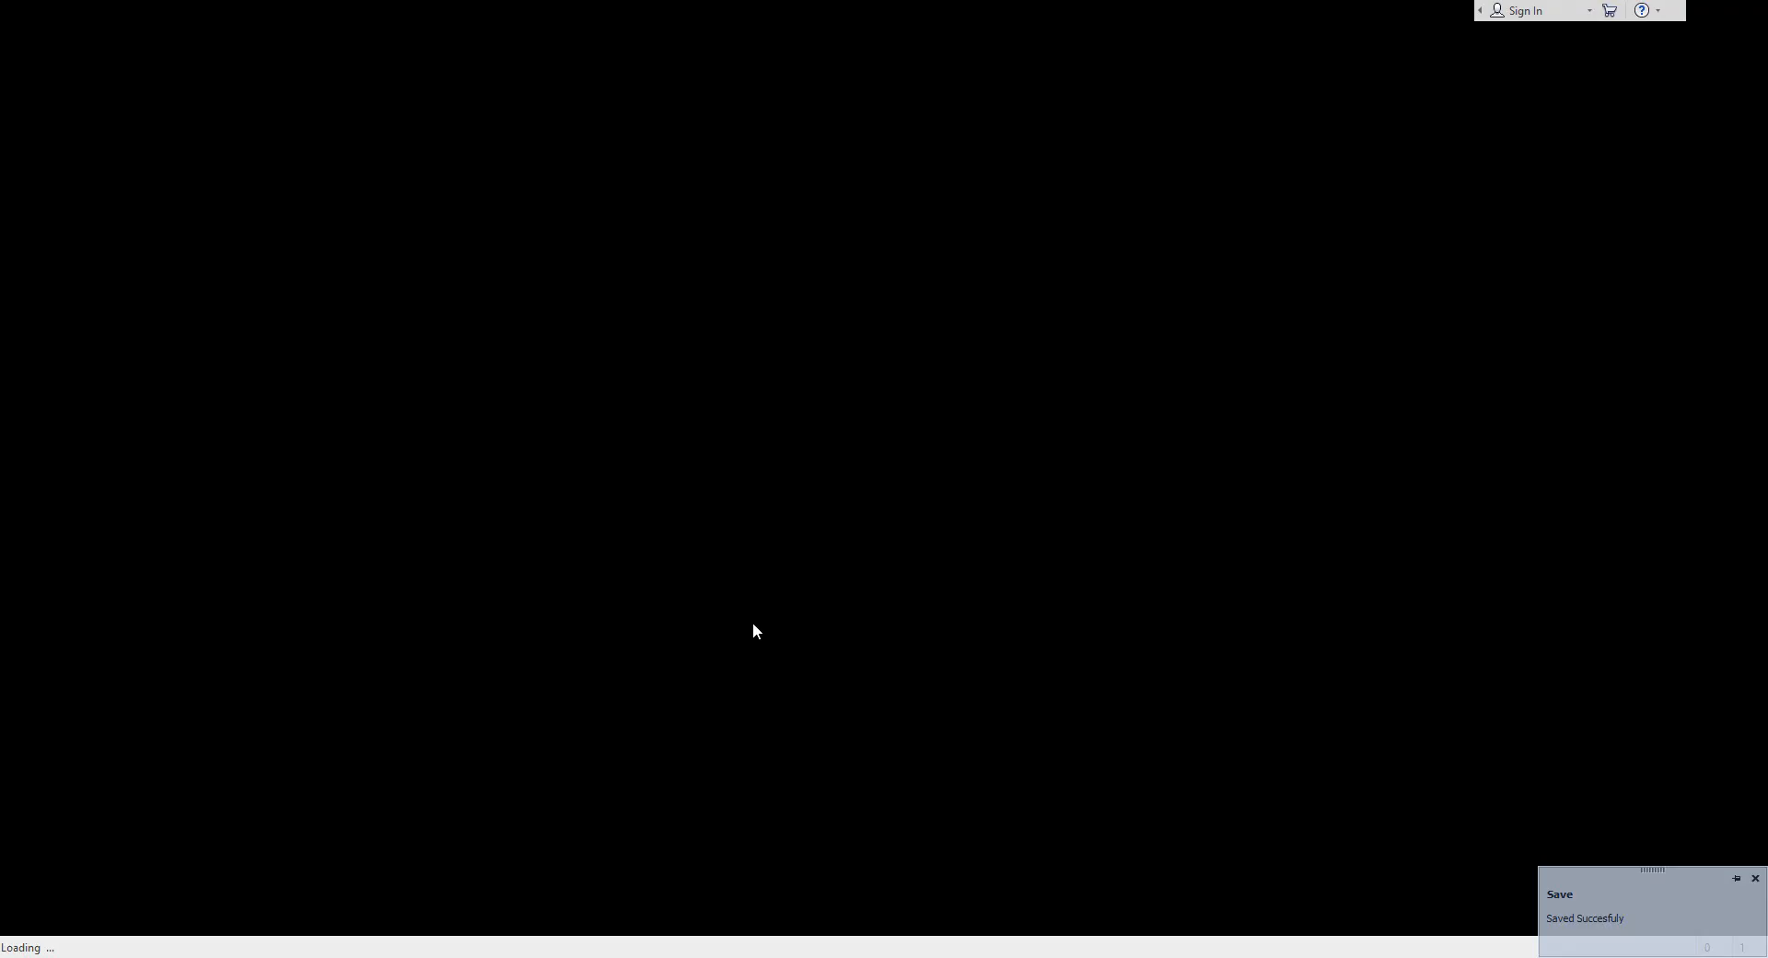
pyautogui.moveTo(1324, 957)
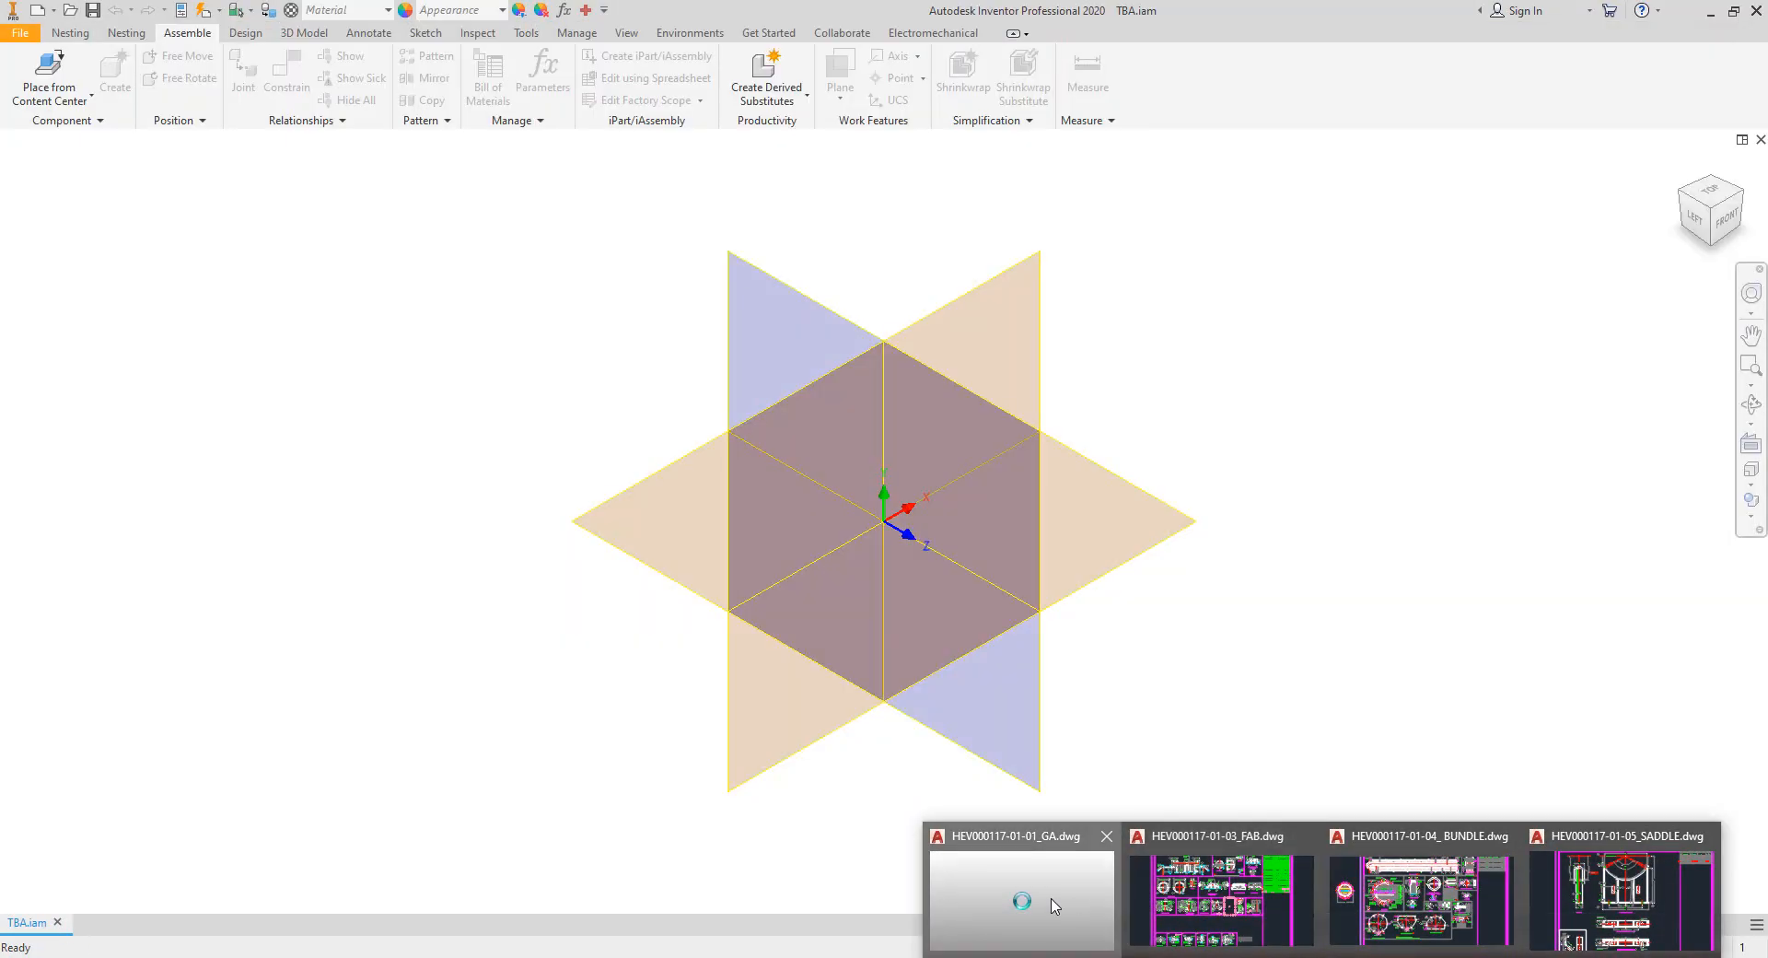
pyautogui.click(1024, 901)
pyautogui.moveTo(732, 480); pyautogui.dragTo(858, 488, button='middle')
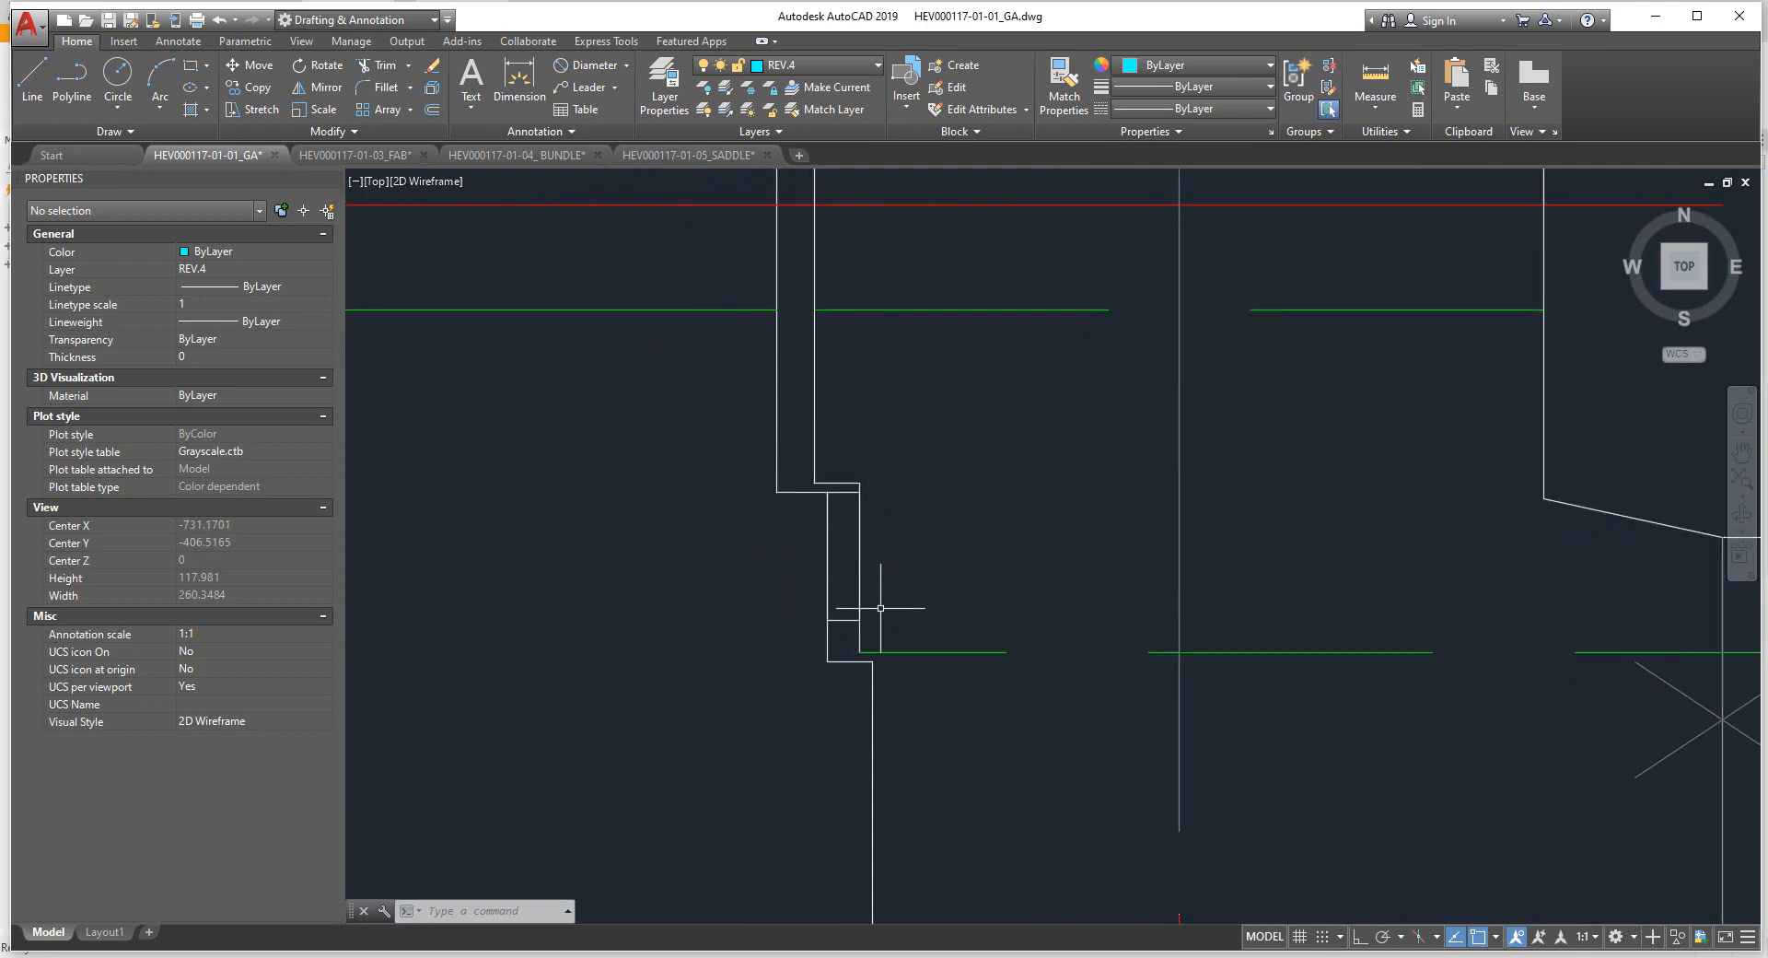
pyautogui.scroll(-8, 877, 517)
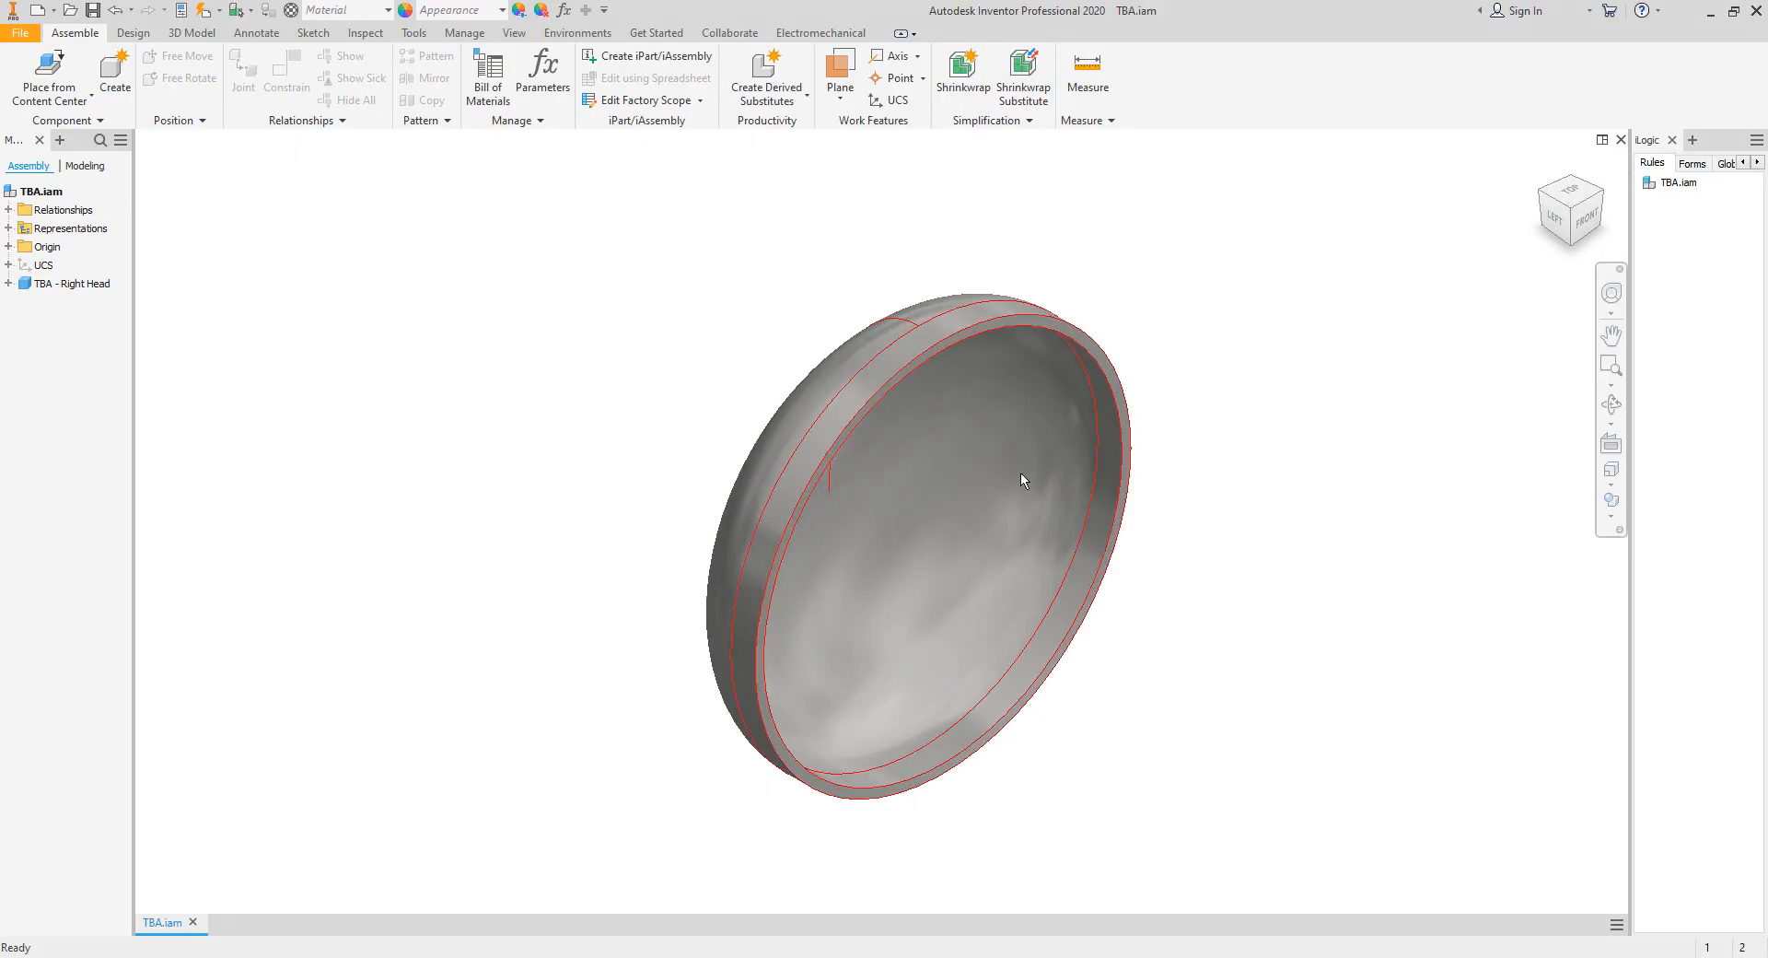
# Switch to TBA.iam in Inventor and inspect the generated Right Head and Can-1 in the Right view.
pyautogui.moveTo(1021, 471)
pyautogui.keyDown('shift'); pyautogui.mouseDown(button='middle')
pyautogui.moveTo(1125, 422)
pyautogui.moveTo(1102, 420)
pyautogui.mouseUp(button='middle'); pyautogui.keyUp('shift')
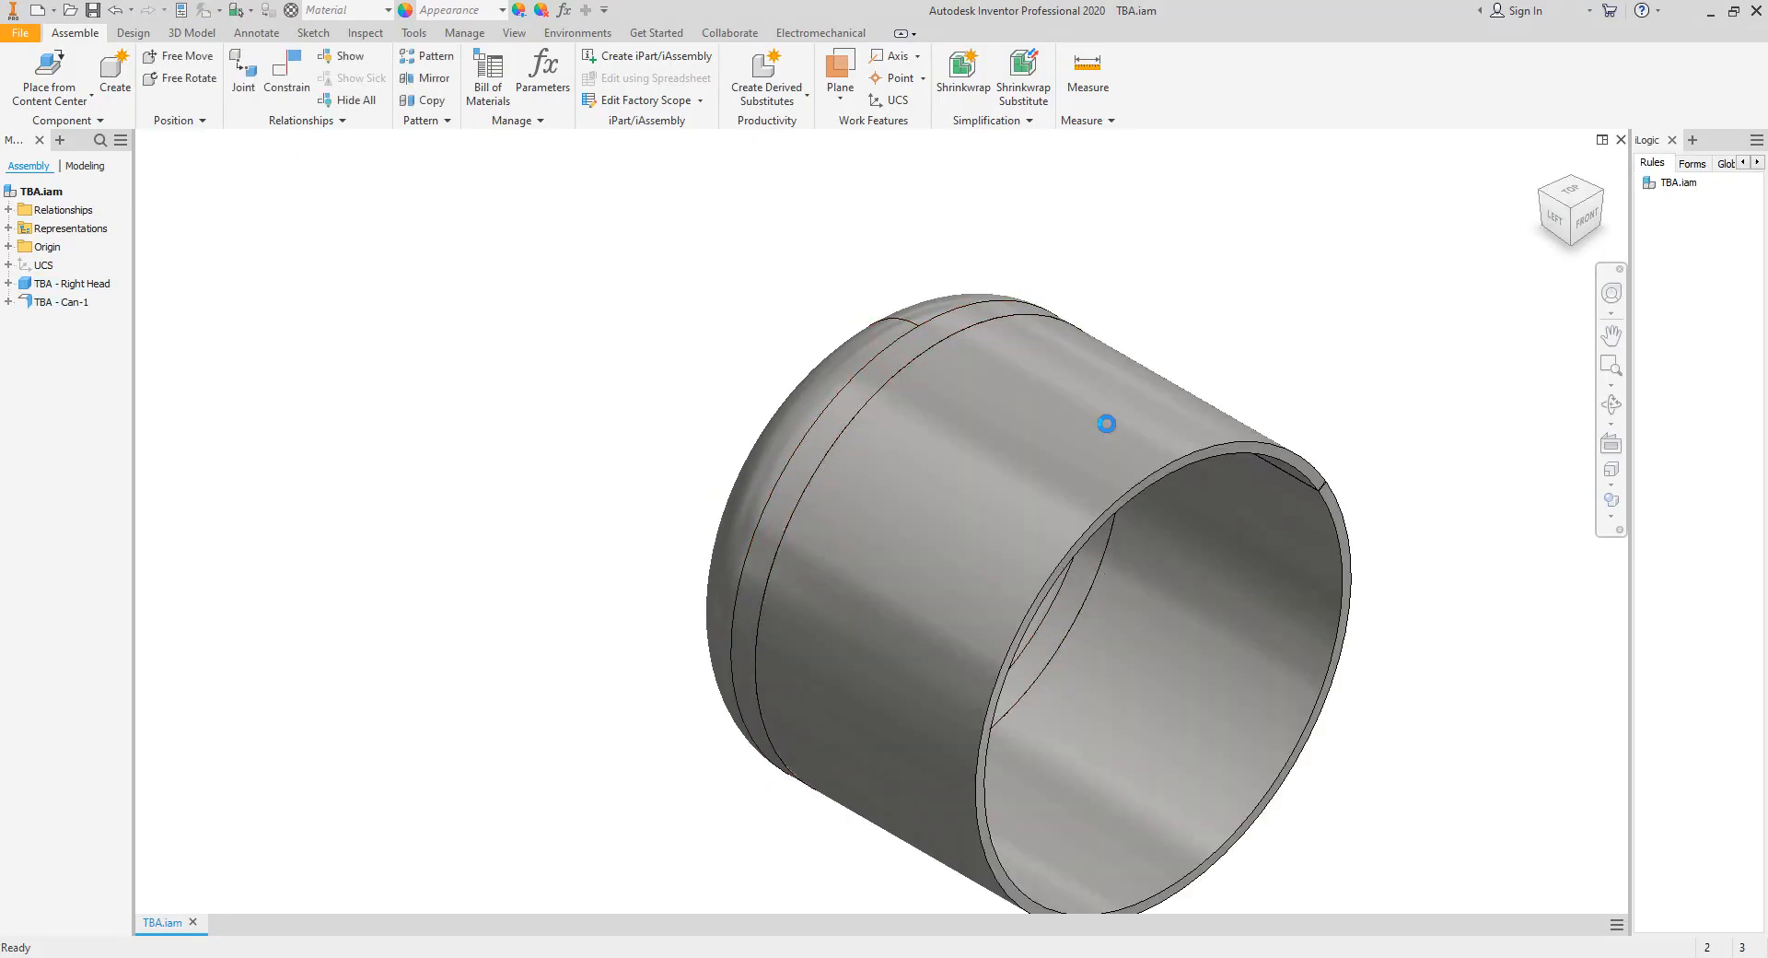
pyautogui.click(1603, 193)
pyautogui.click(1583, 232)
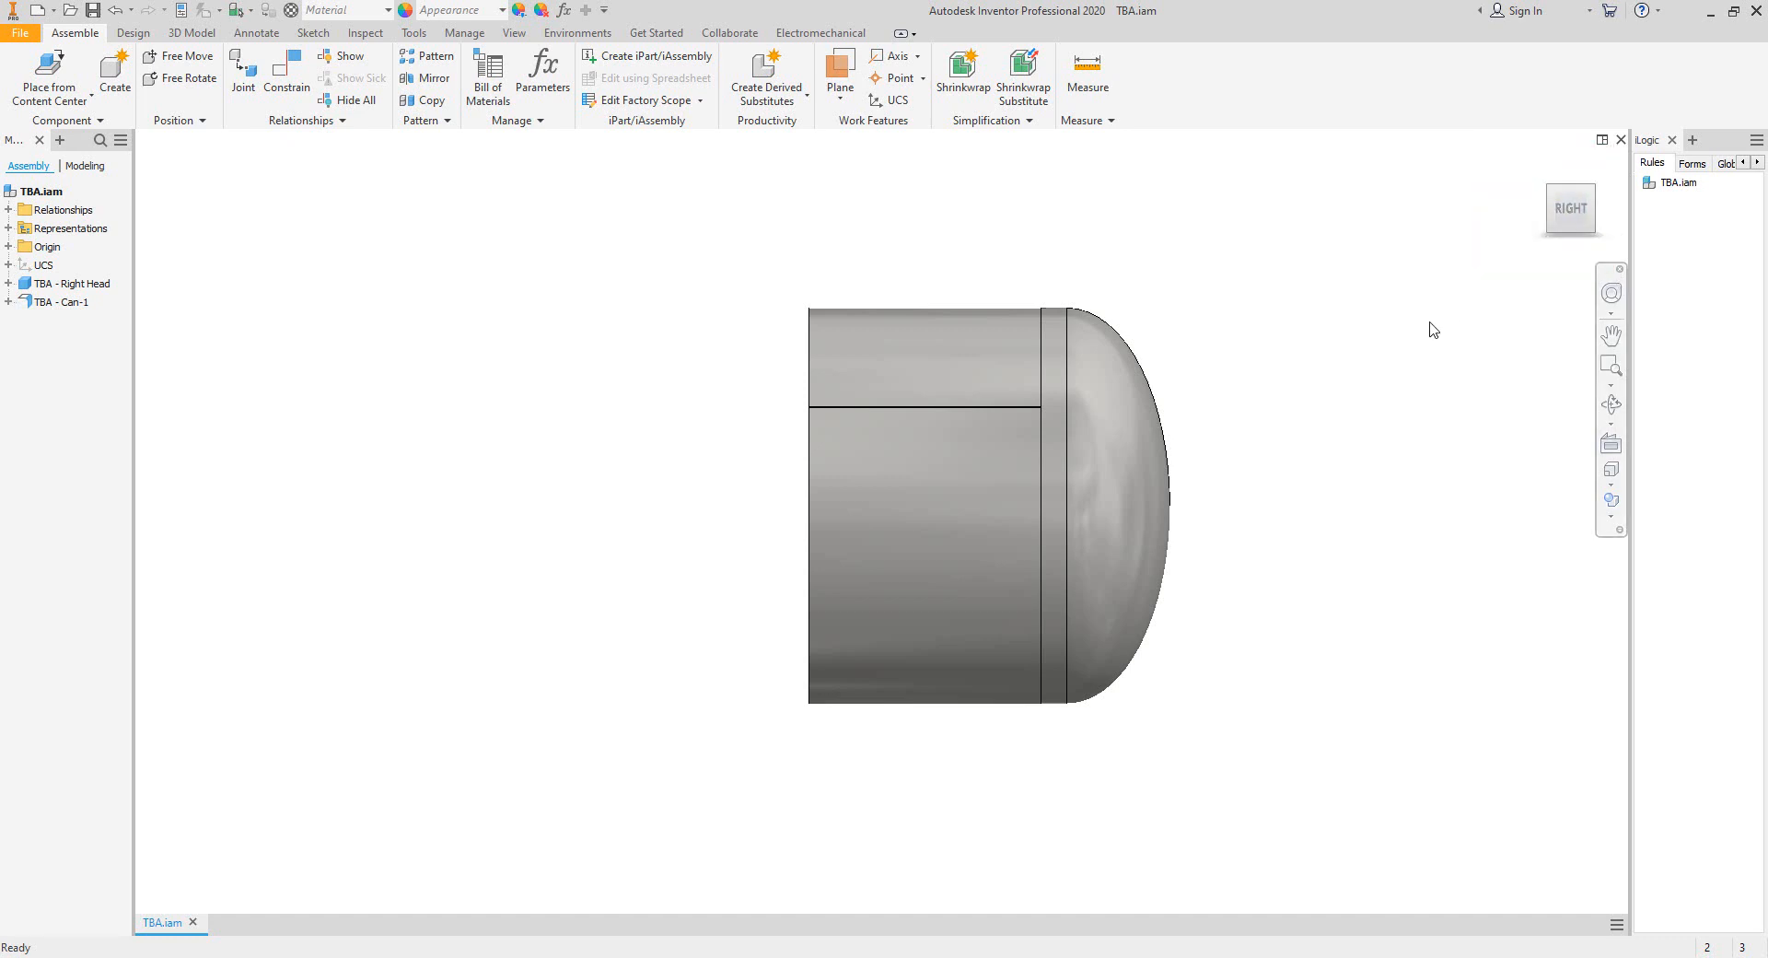
pyautogui.moveTo(1313, 389); pyautogui.dragTo(1419, 398)
pyautogui.press('Escape')
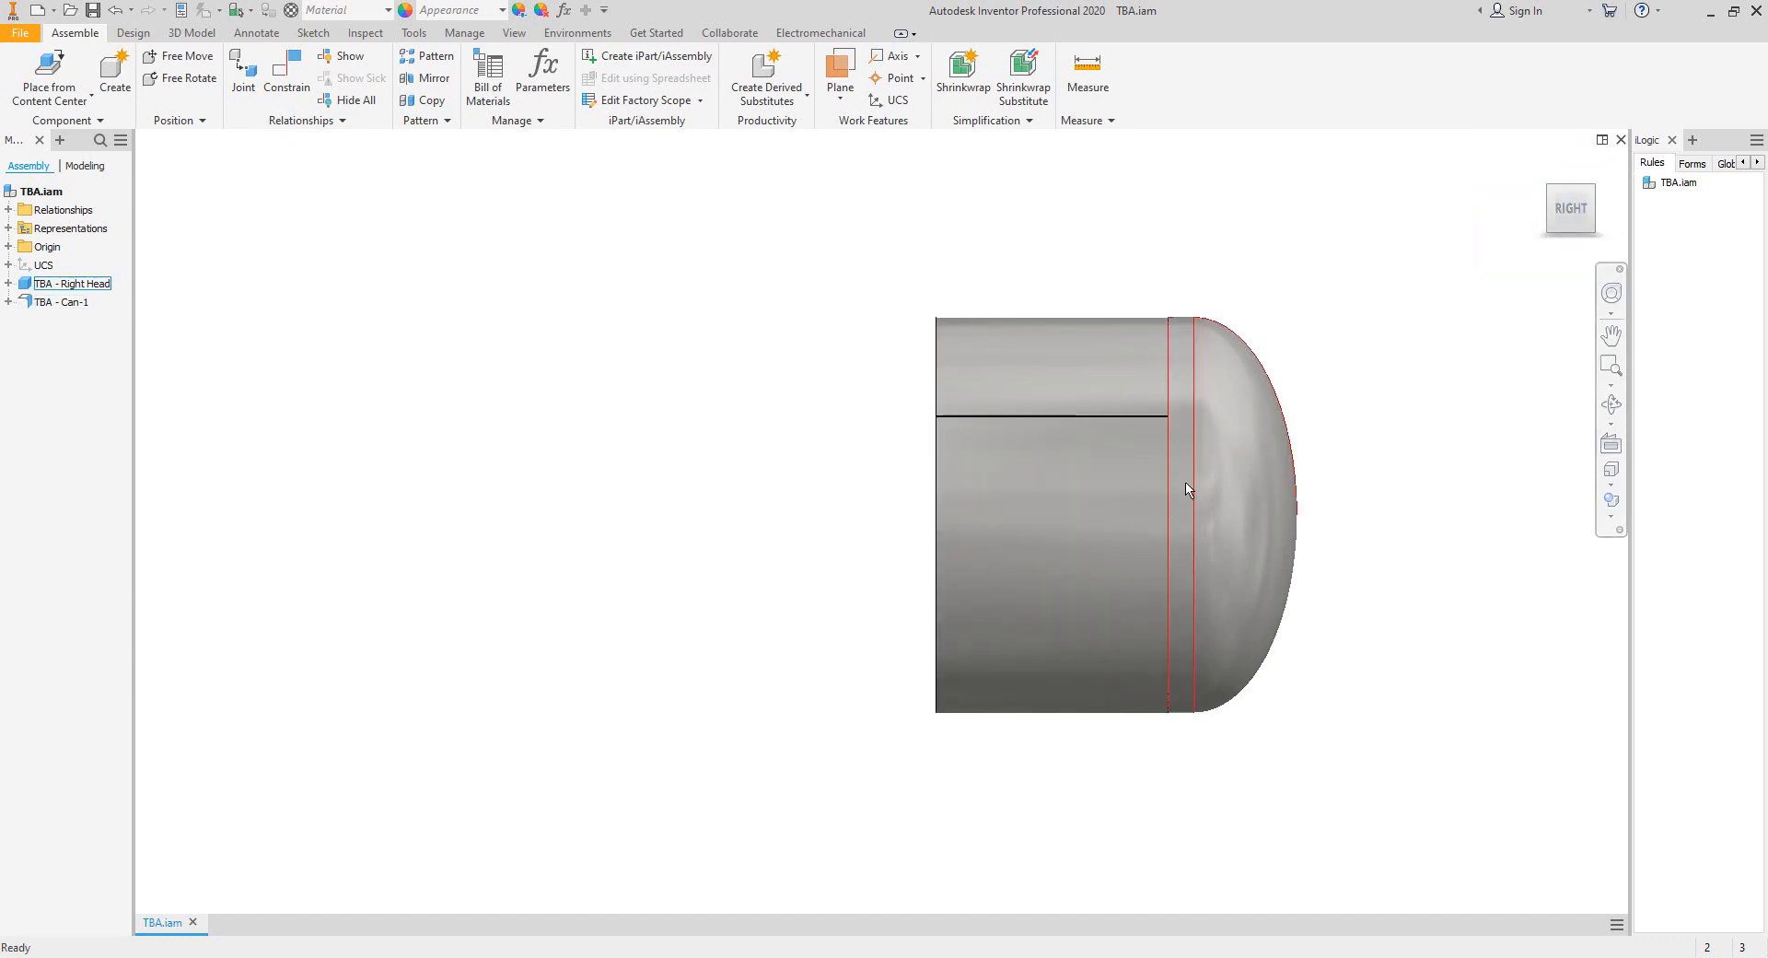
# Switch to Static Equipment Generator, add a designed flange named F1 to TBA, and open its parameters.
pyautogui.scroll(5, 1185, 490)
pyautogui.scroll(-6, 1170, 490)
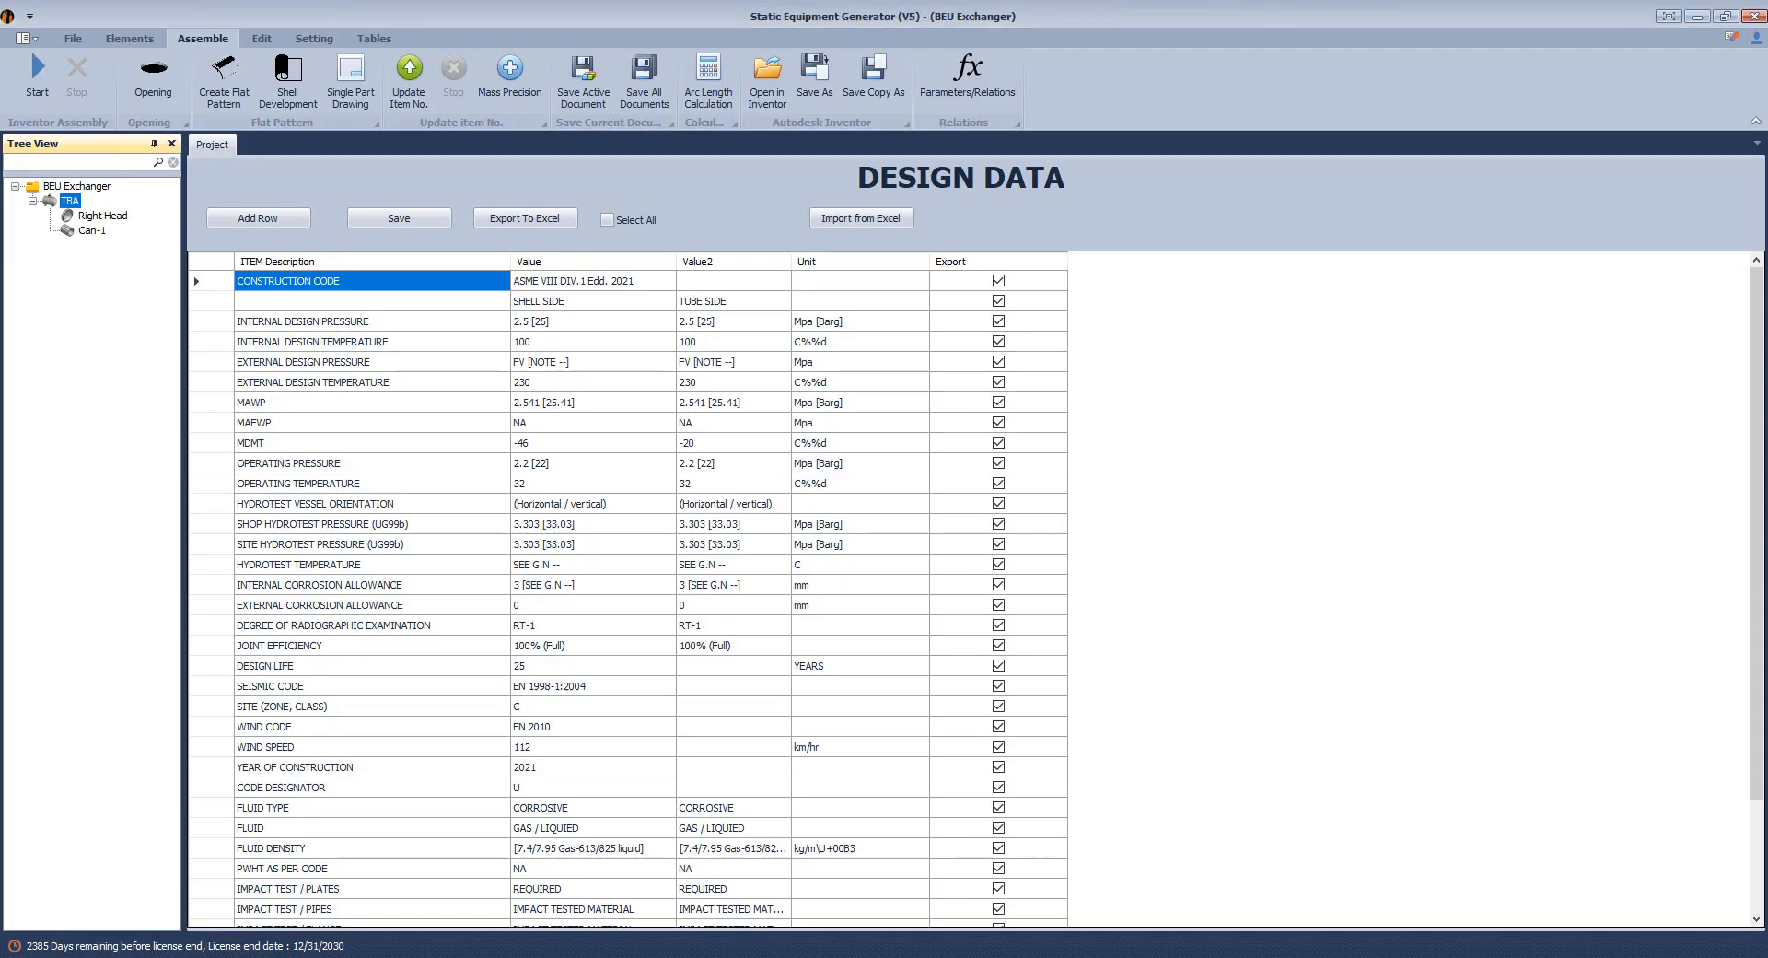
pyautogui.click(129, 37)
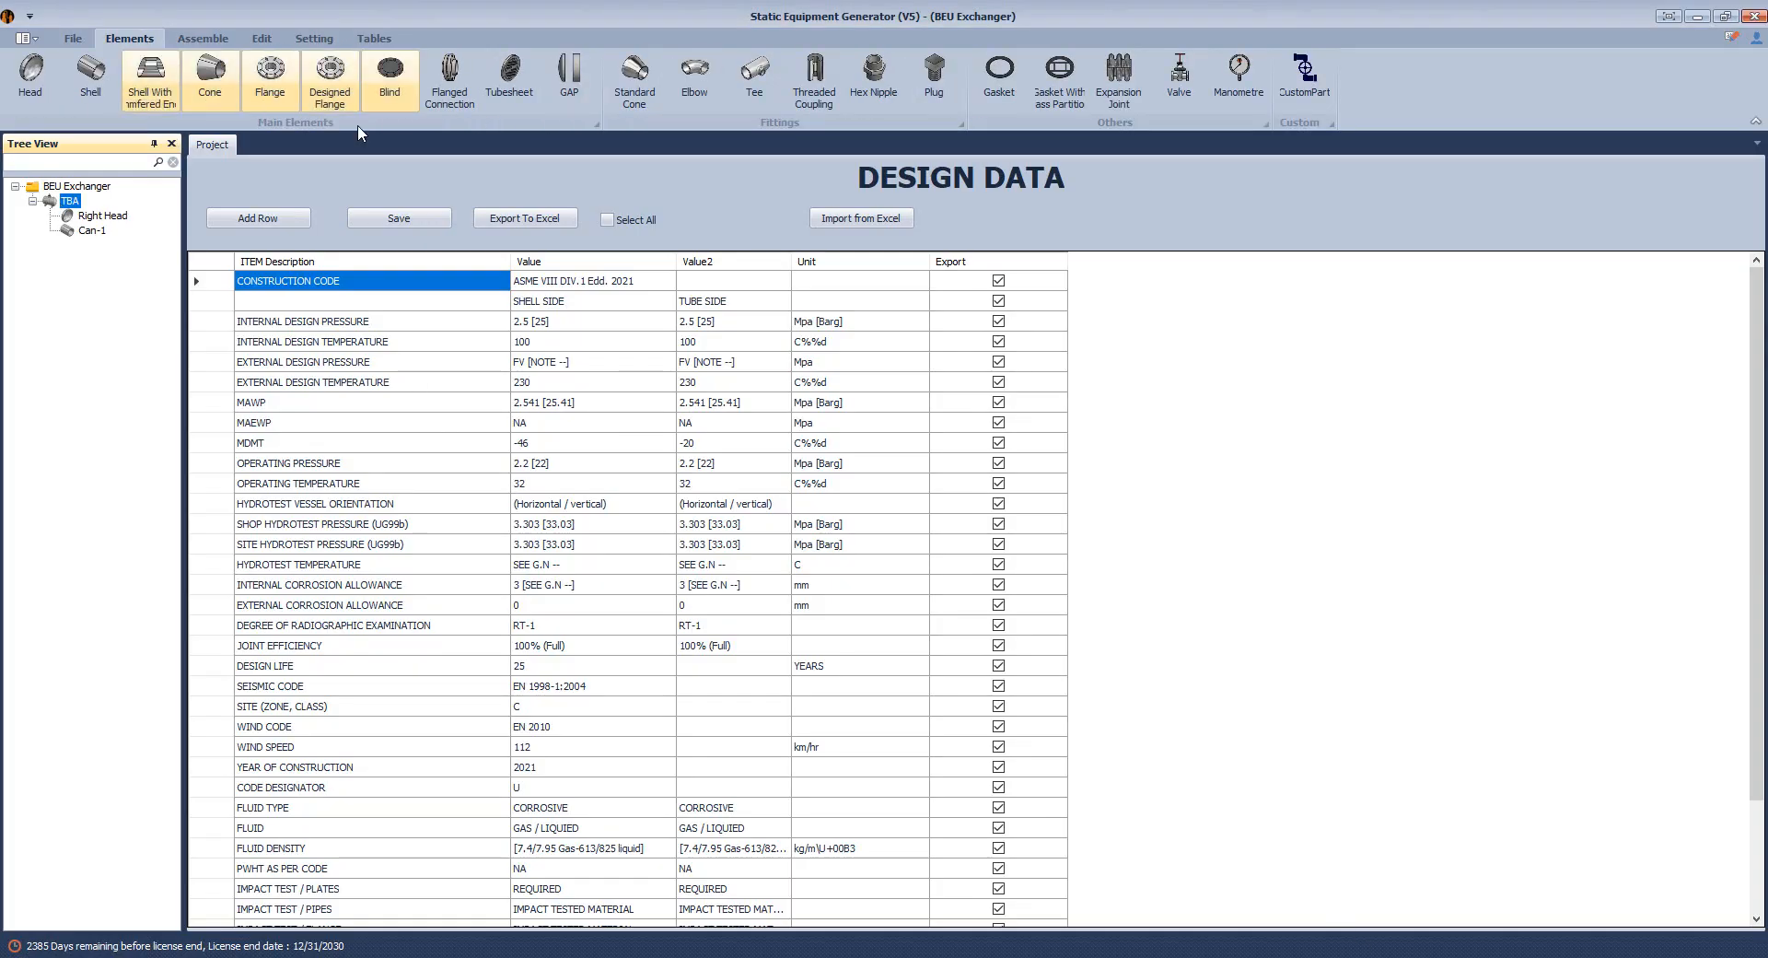
pyautogui.click(332, 102)
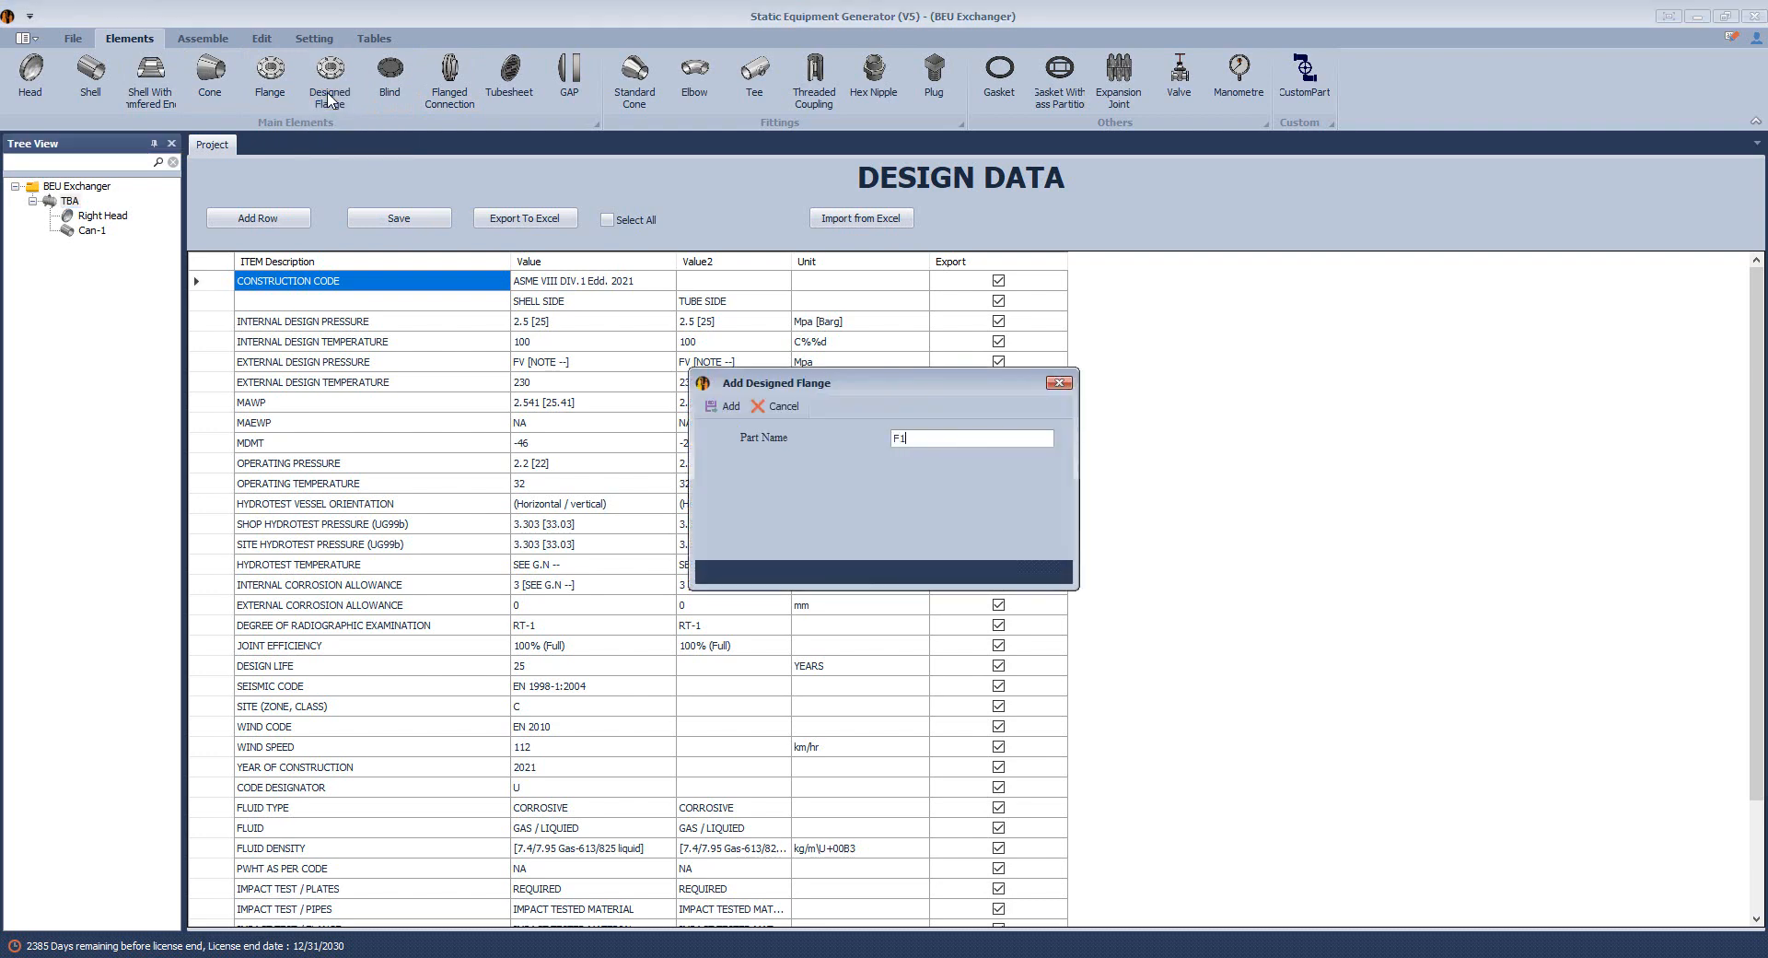
pyautogui.write('F1')
pyautogui.press('Return')
pyautogui.click(71, 248)
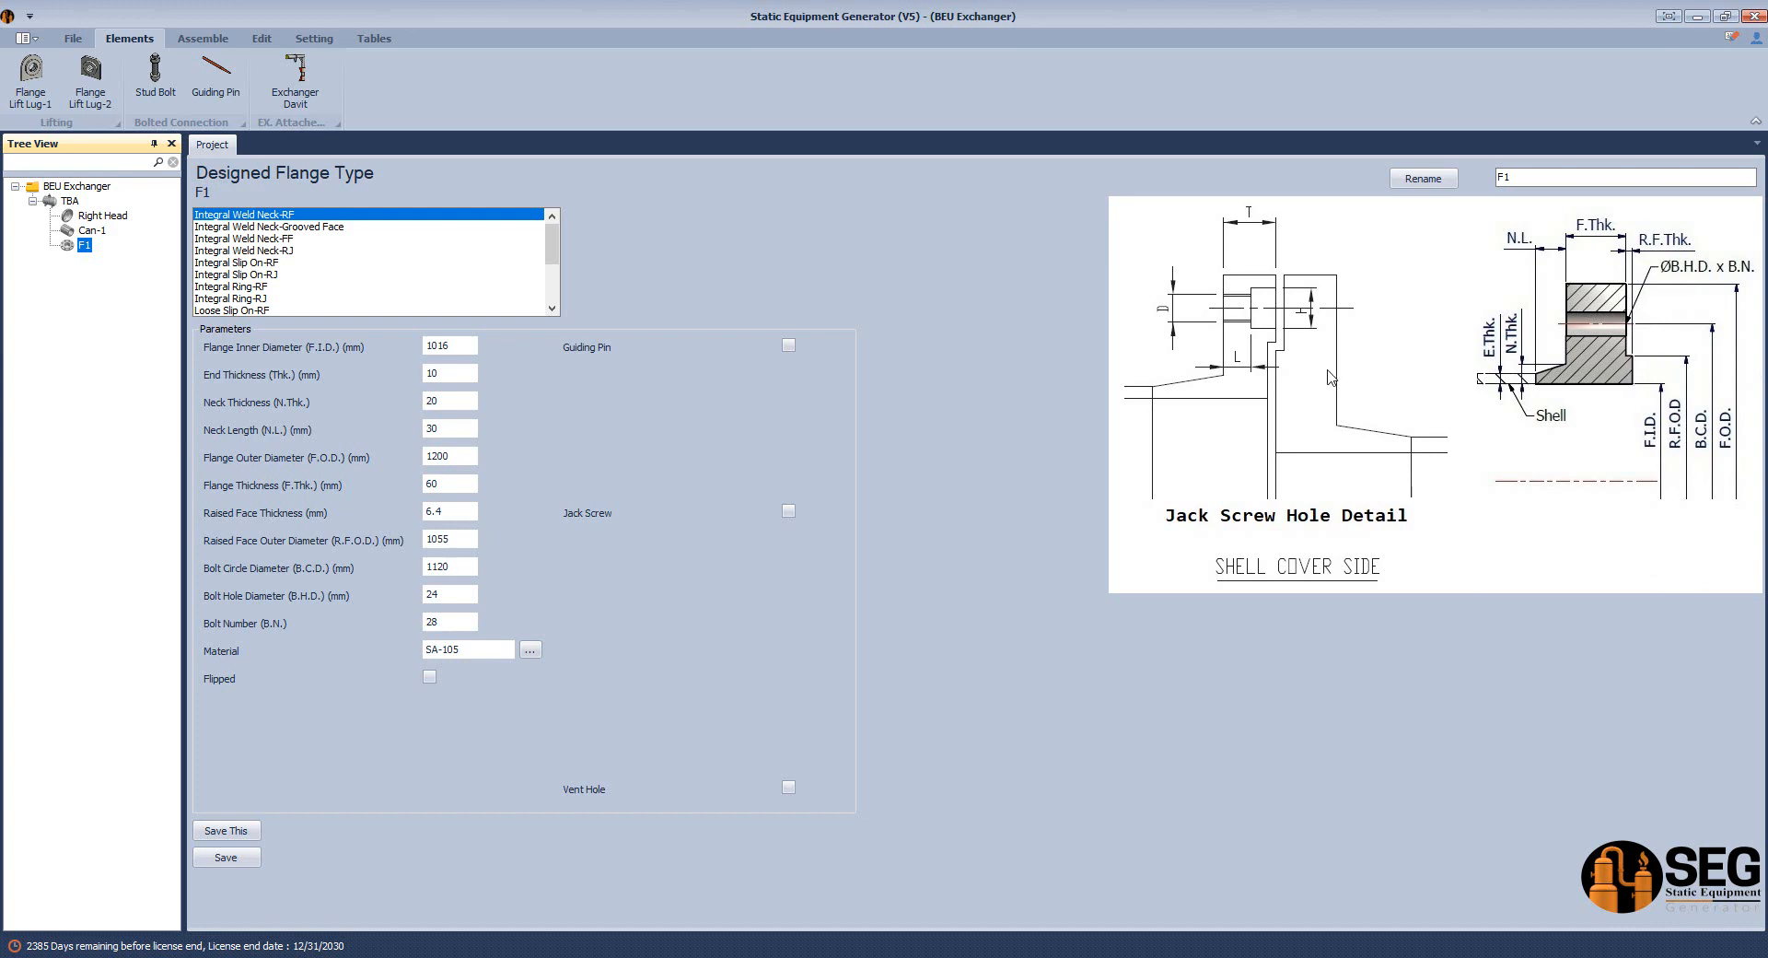
# Set F1's type to Integral Weld Neck-Grooved Face, with an inner diameter of 740 mm and an end thickness of 18 mm.
pyautogui.click(313, 229)
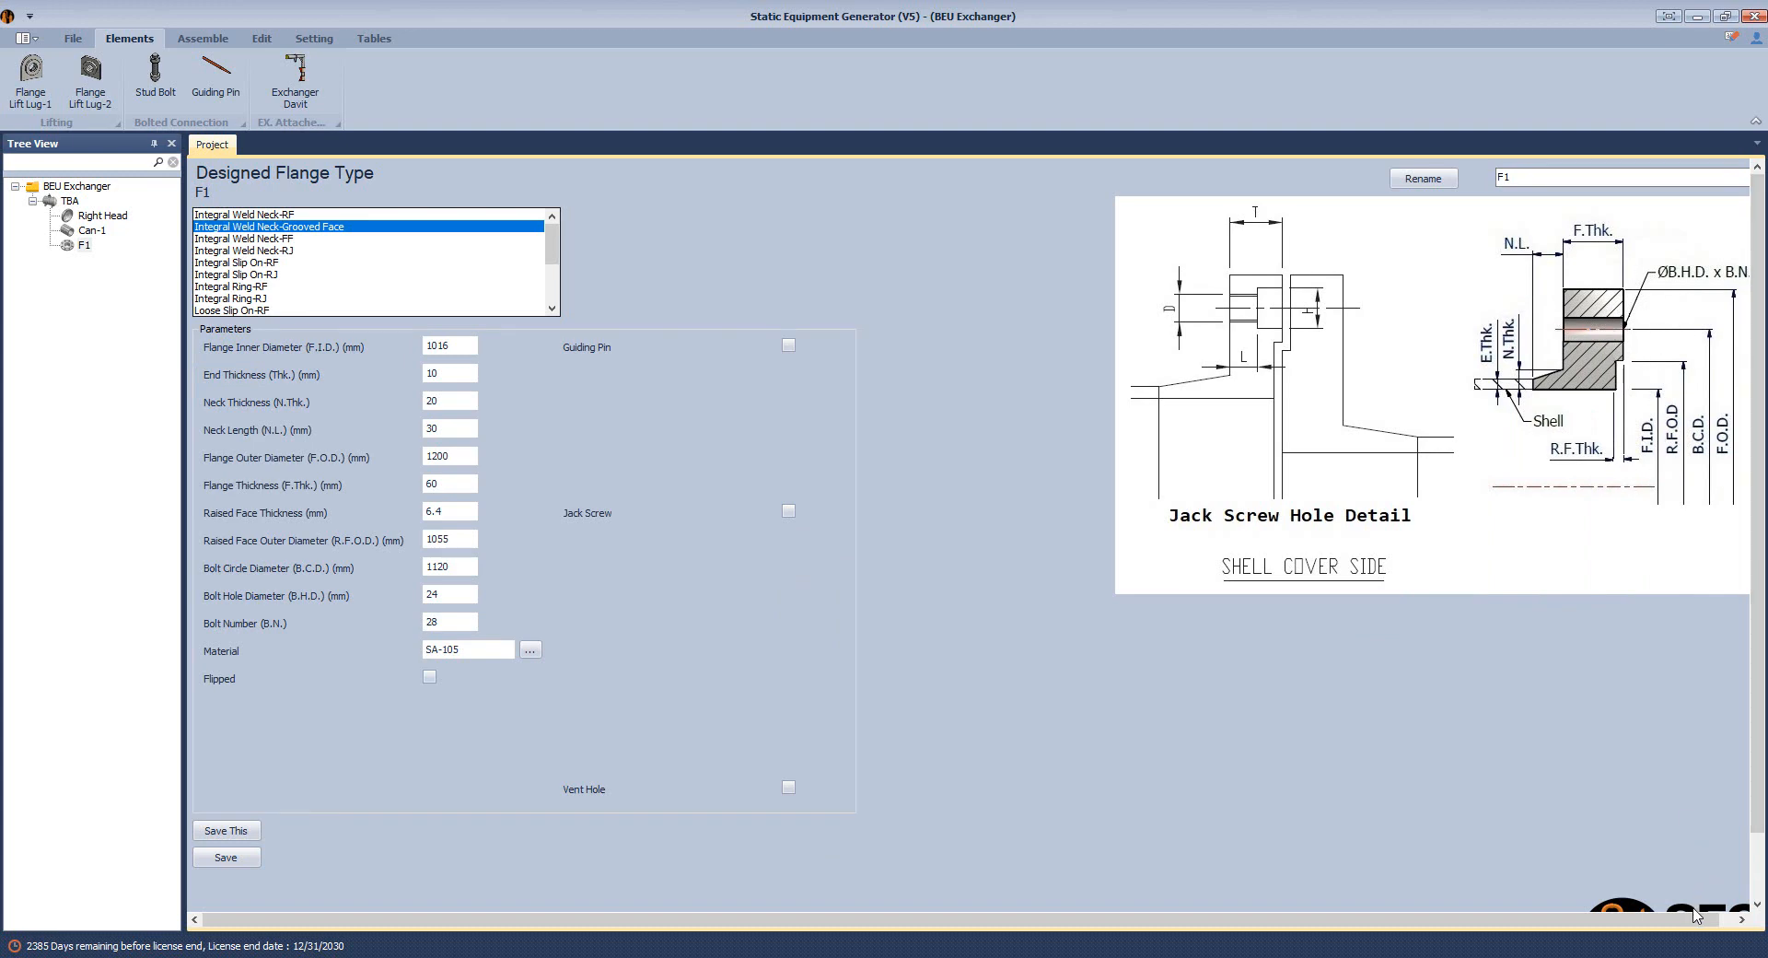
pyautogui.moveTo(1697, 917); pyautogui.dragTo(1714, 917)
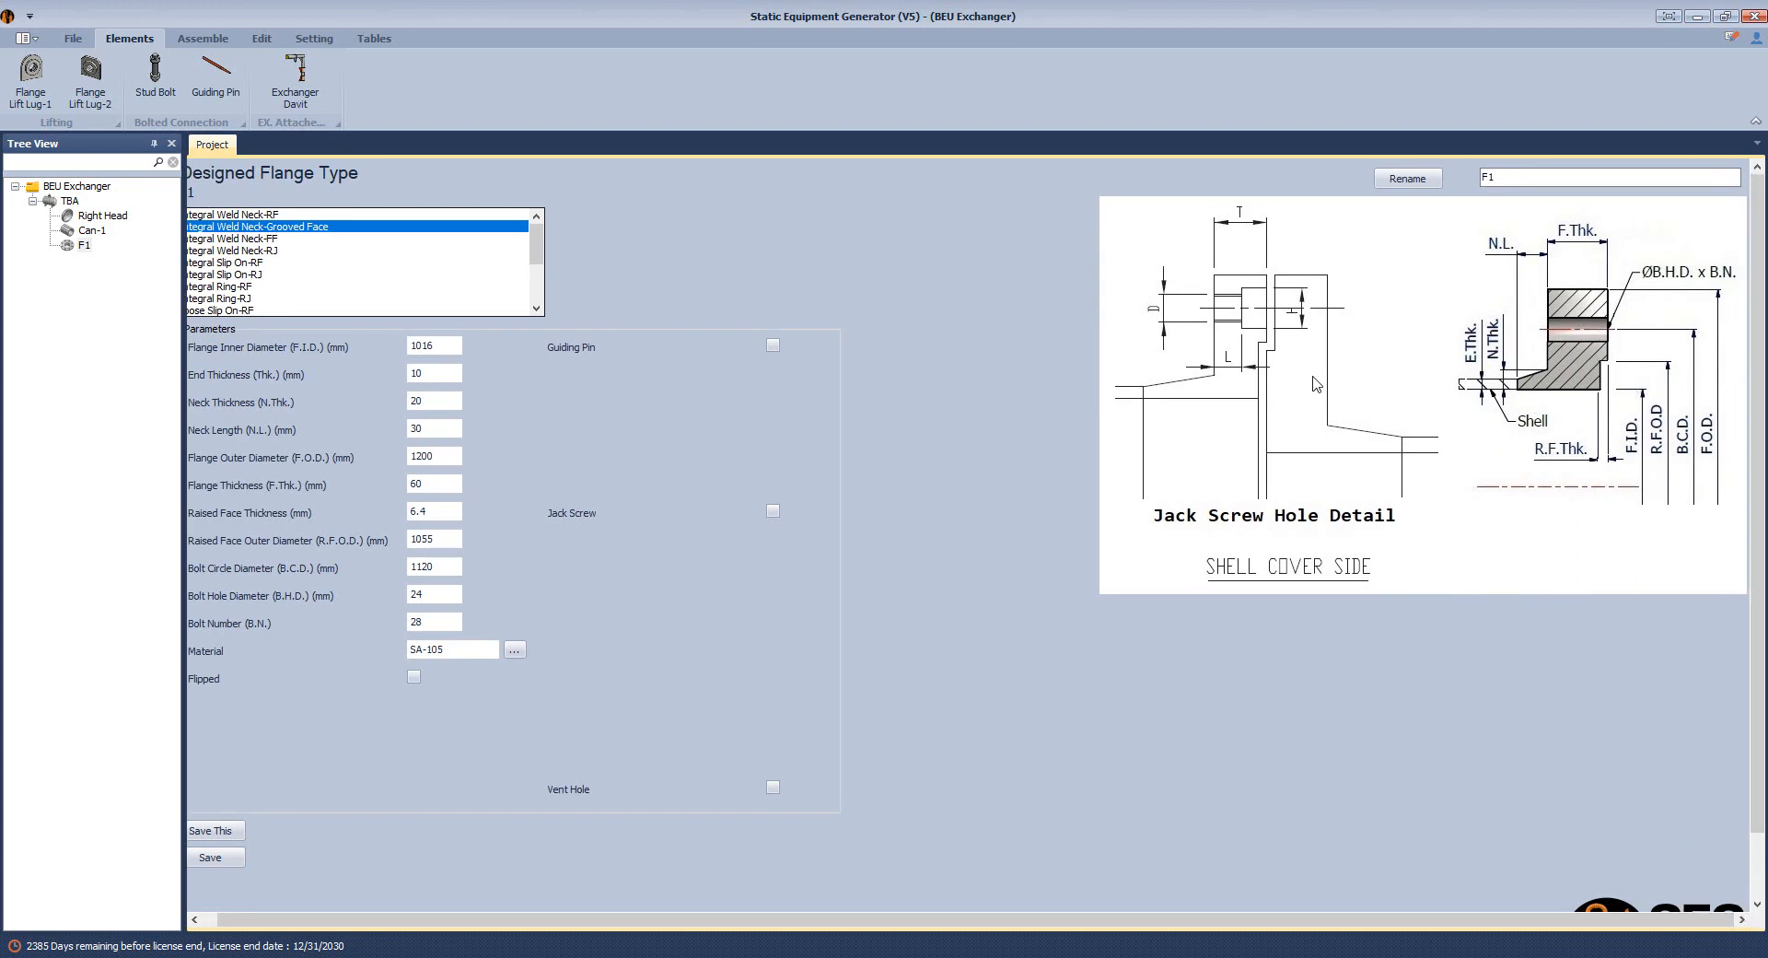
pyautogui.moveTo(789, 918); pyautogui.dragTo(773, 918)
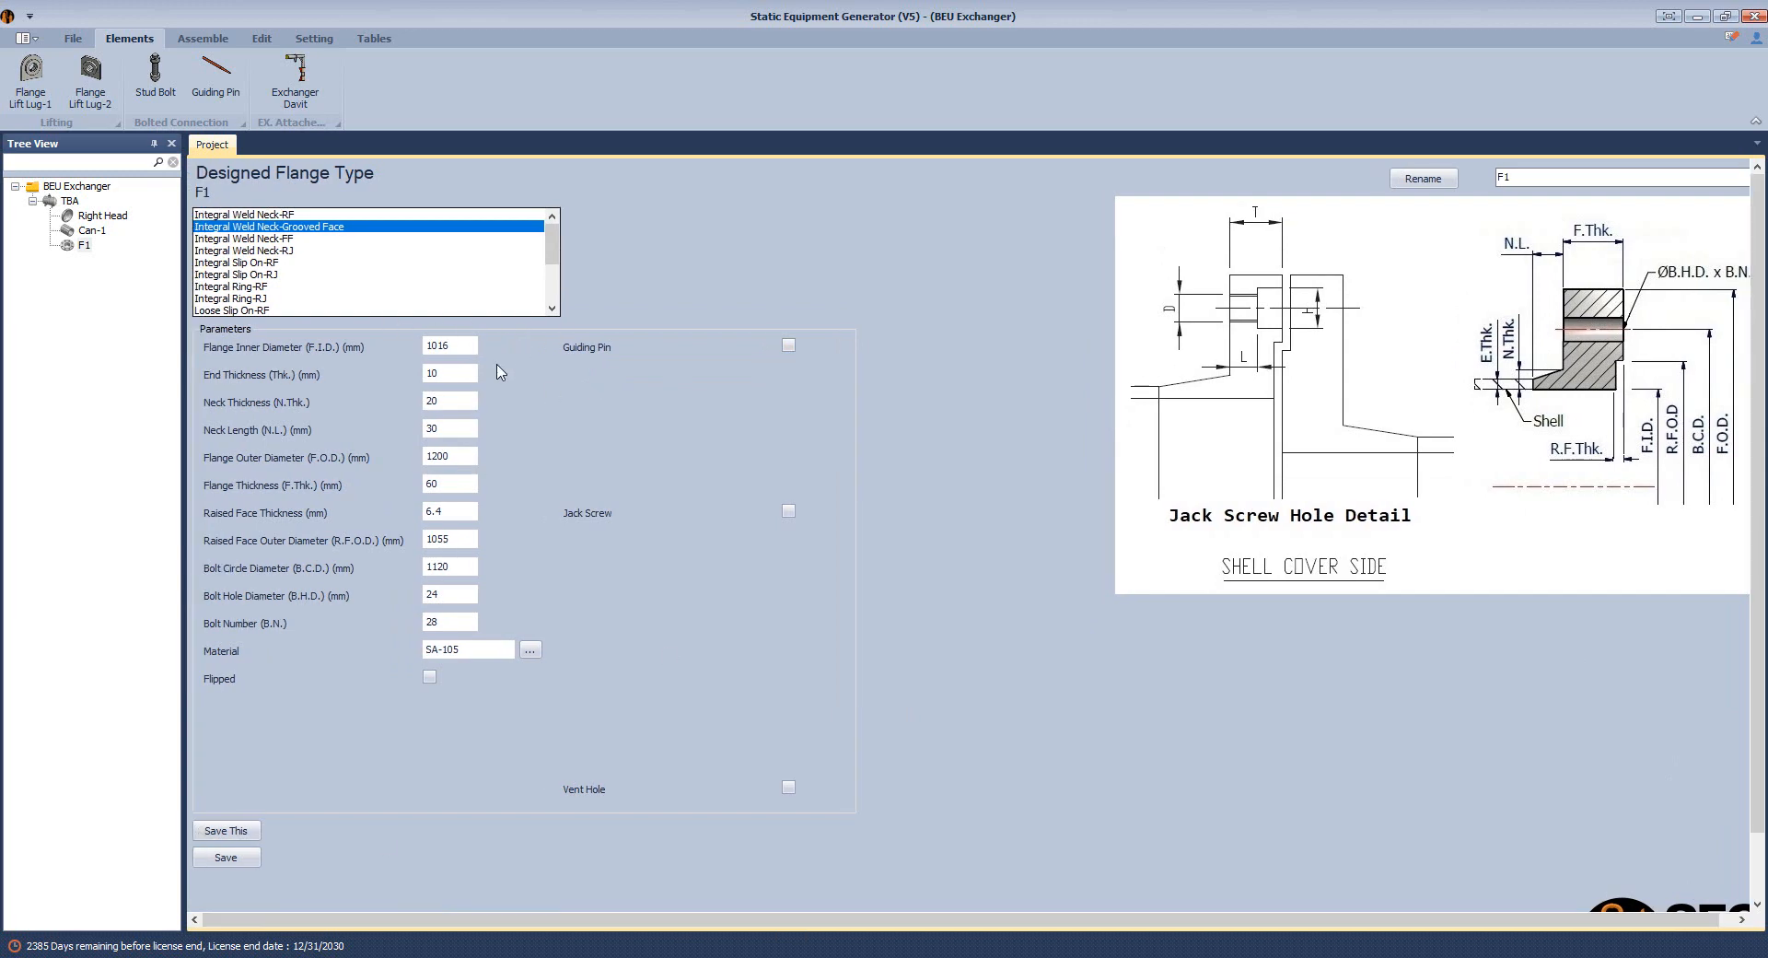
pyautogui.doubleClick(466, 346)
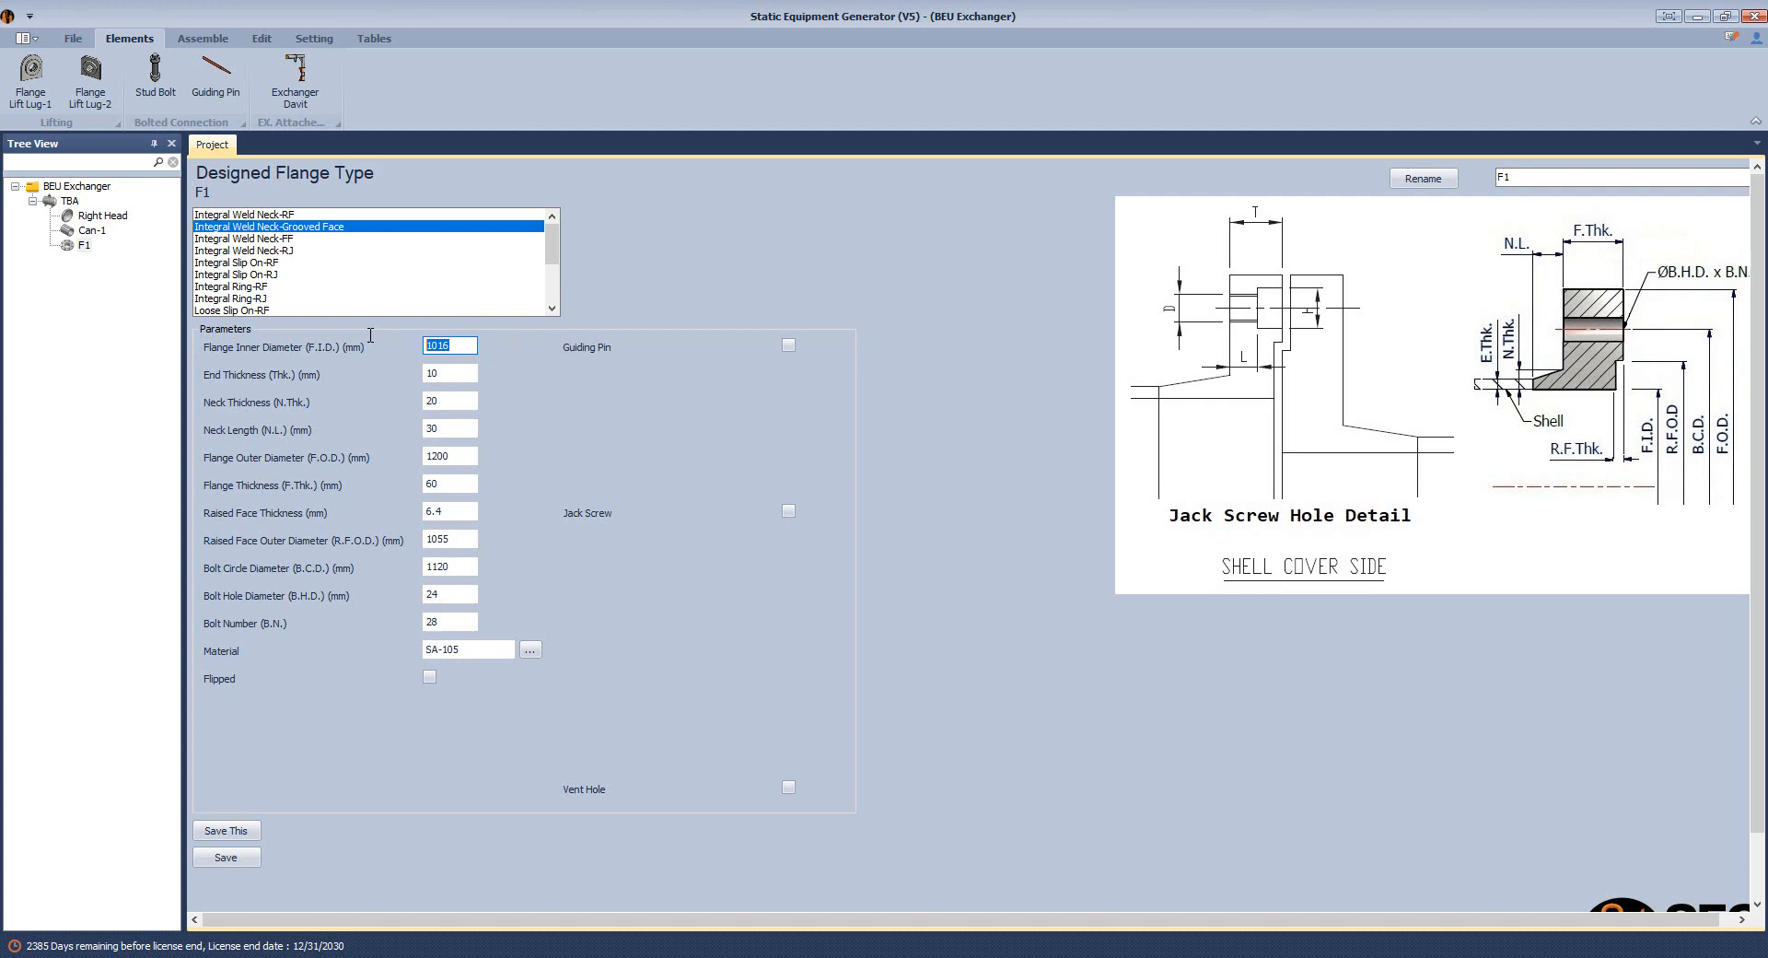
pyautogui.write('740')
pyautogui.doubleClick(459, 373)
pyautogui.press('Tab')
# Check the channel flange hub in the FAB drawing in AutoCAD, and set F1's neck thickness to 24 mm in Static Equipment Generator.
pyautogui.click(1246, 899)
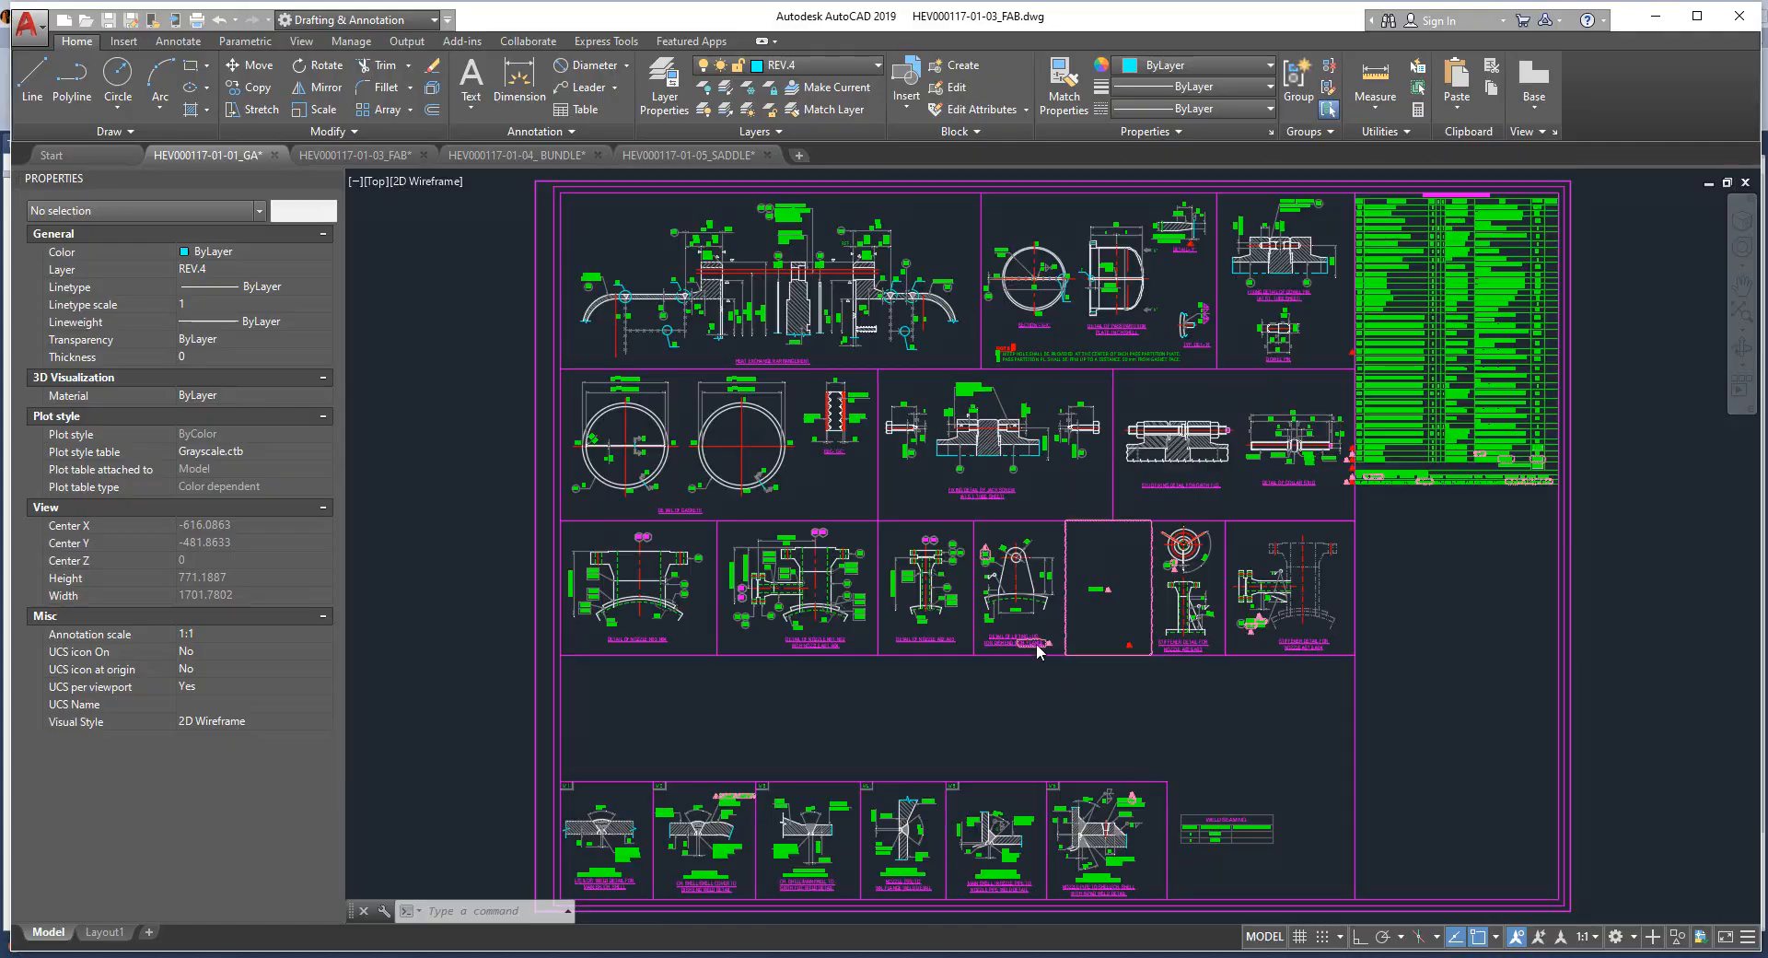
pyautogui.scroll(8, 896, 390)
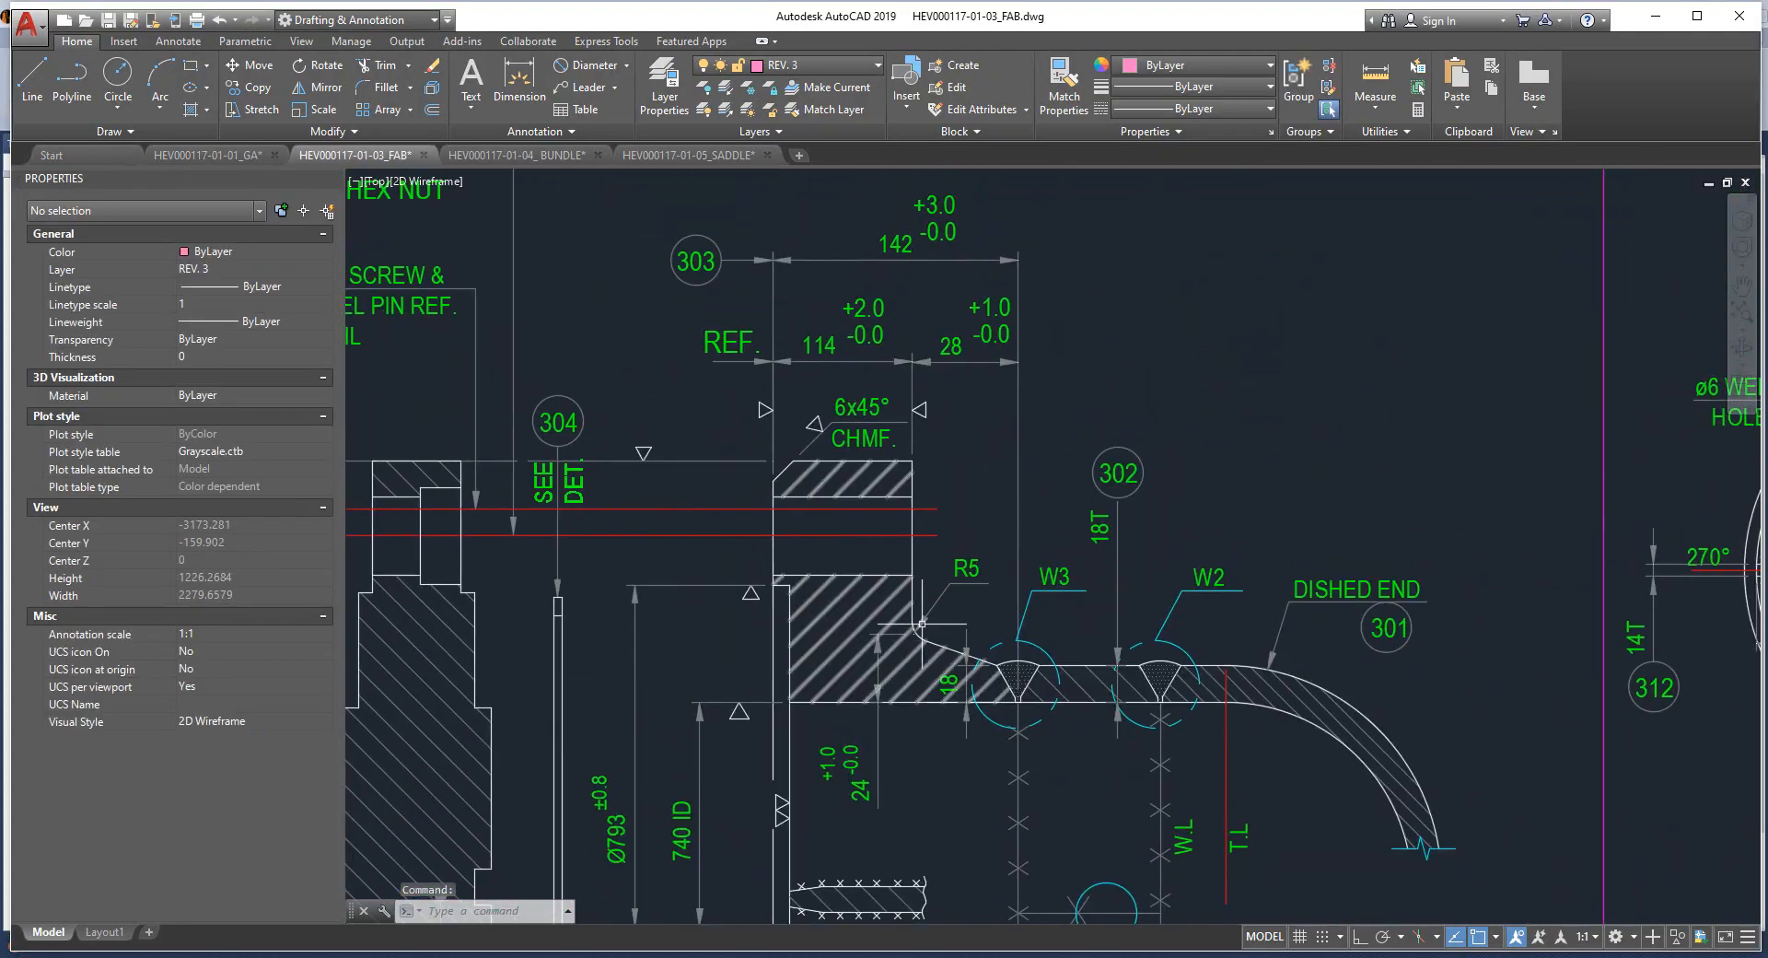
pyautogui.scroll(4, 1010, 670)
pyautogui.scroll(-2, 648, 782)
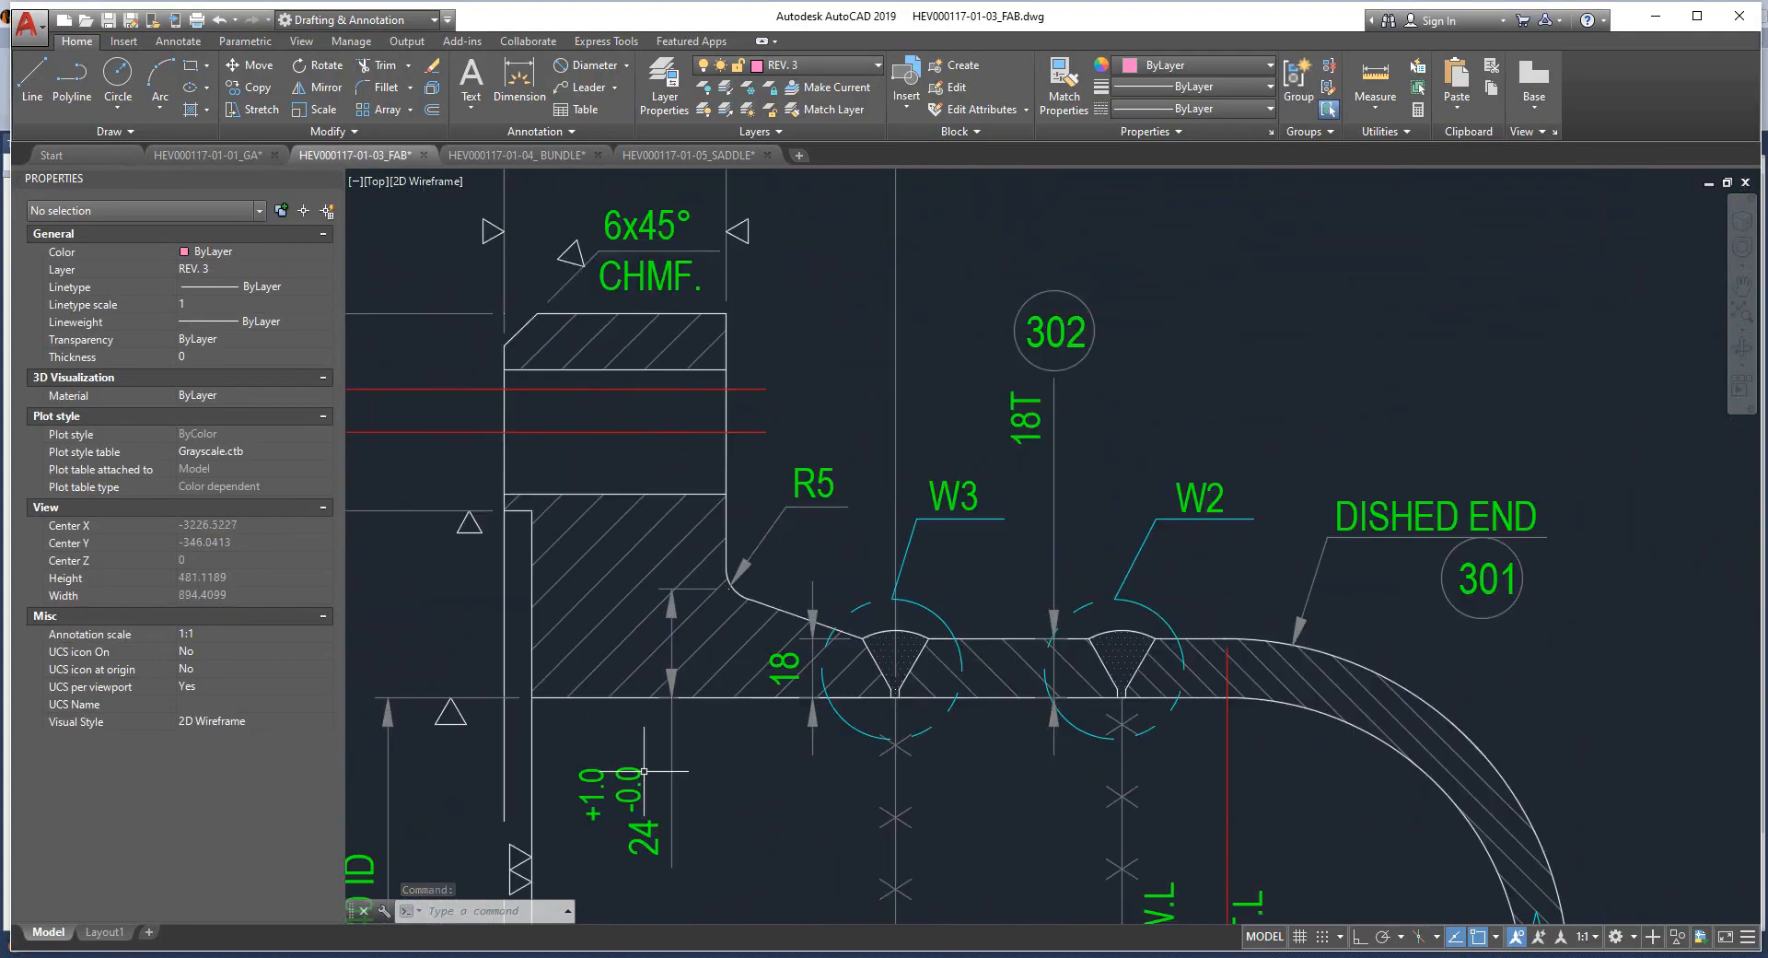
pyautogui.moveTo(659, 792); pyautogui.dragTo(703, 725, button='middle')
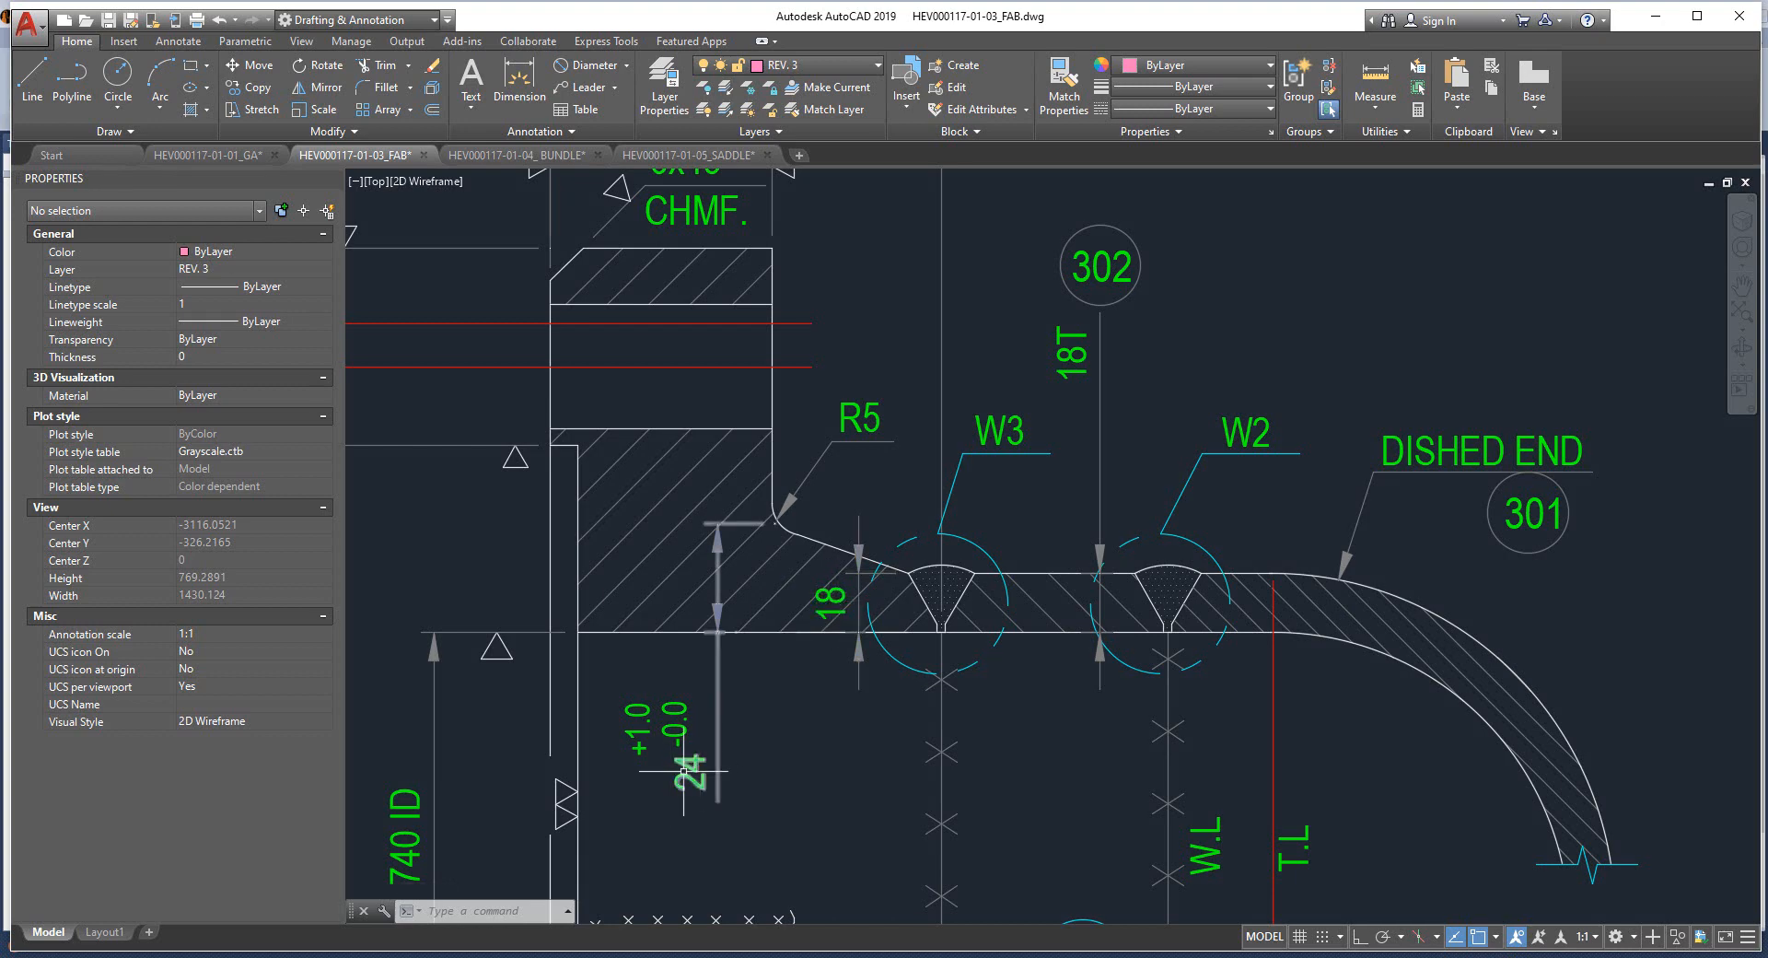
pyautogui.scroll(-3, 766, 714)
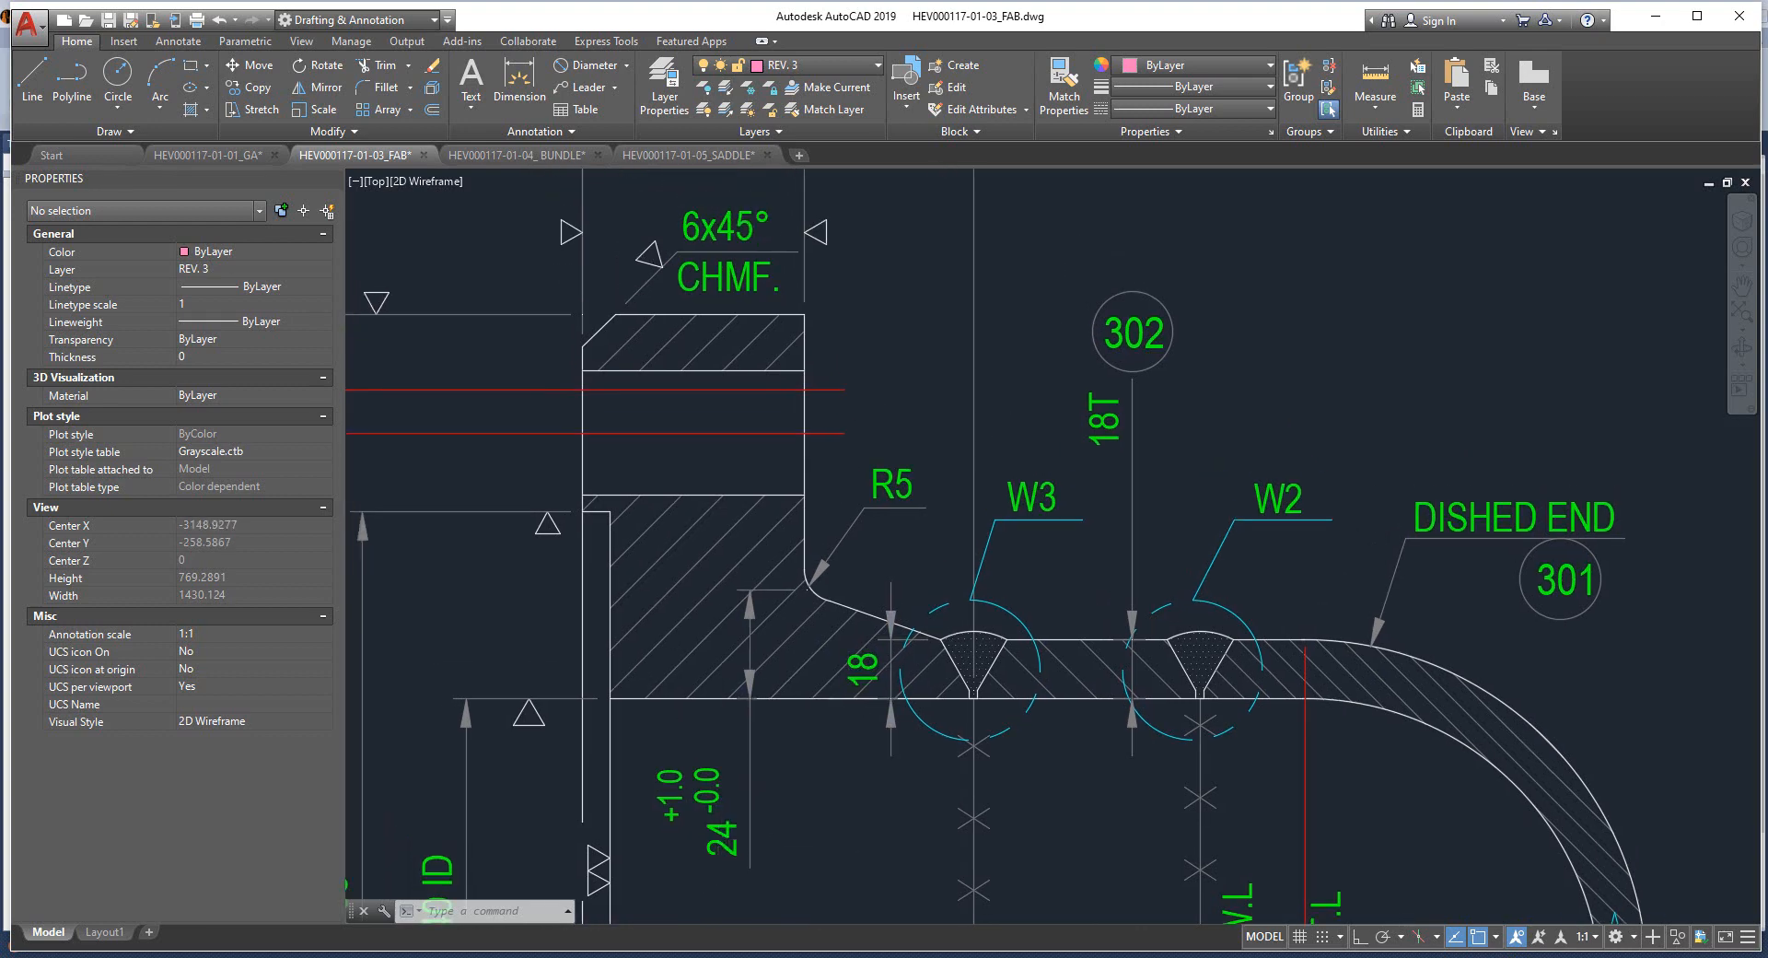
pyautogui.moveTo(766, 714); pyautogui.dragTo(776, 681, button='middle')
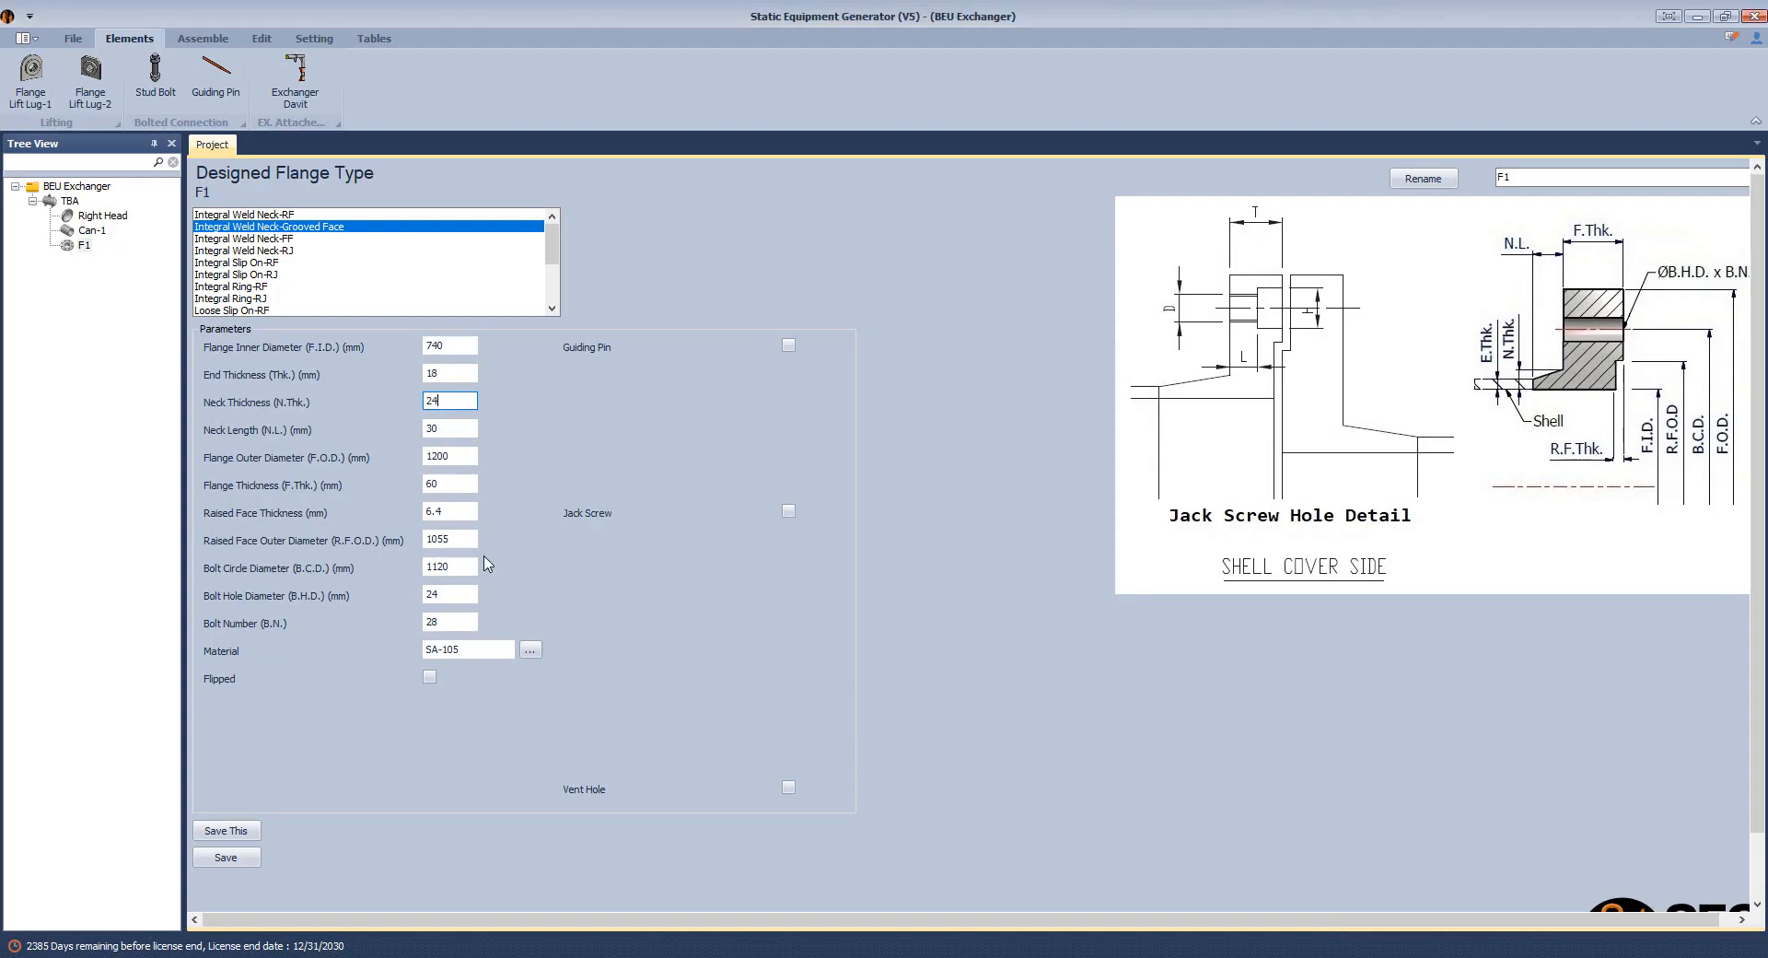
# Consult the flange dimensions in the FAB drawing, and set F1's neck length to 28 mm and outer diameter to 950 mm.
pyautogui.click(455, 430)
pyautogui.moveTo(444, 432); pyautogui.dragTo(410, 441)
pyautogui.moveTo(1138, 909)
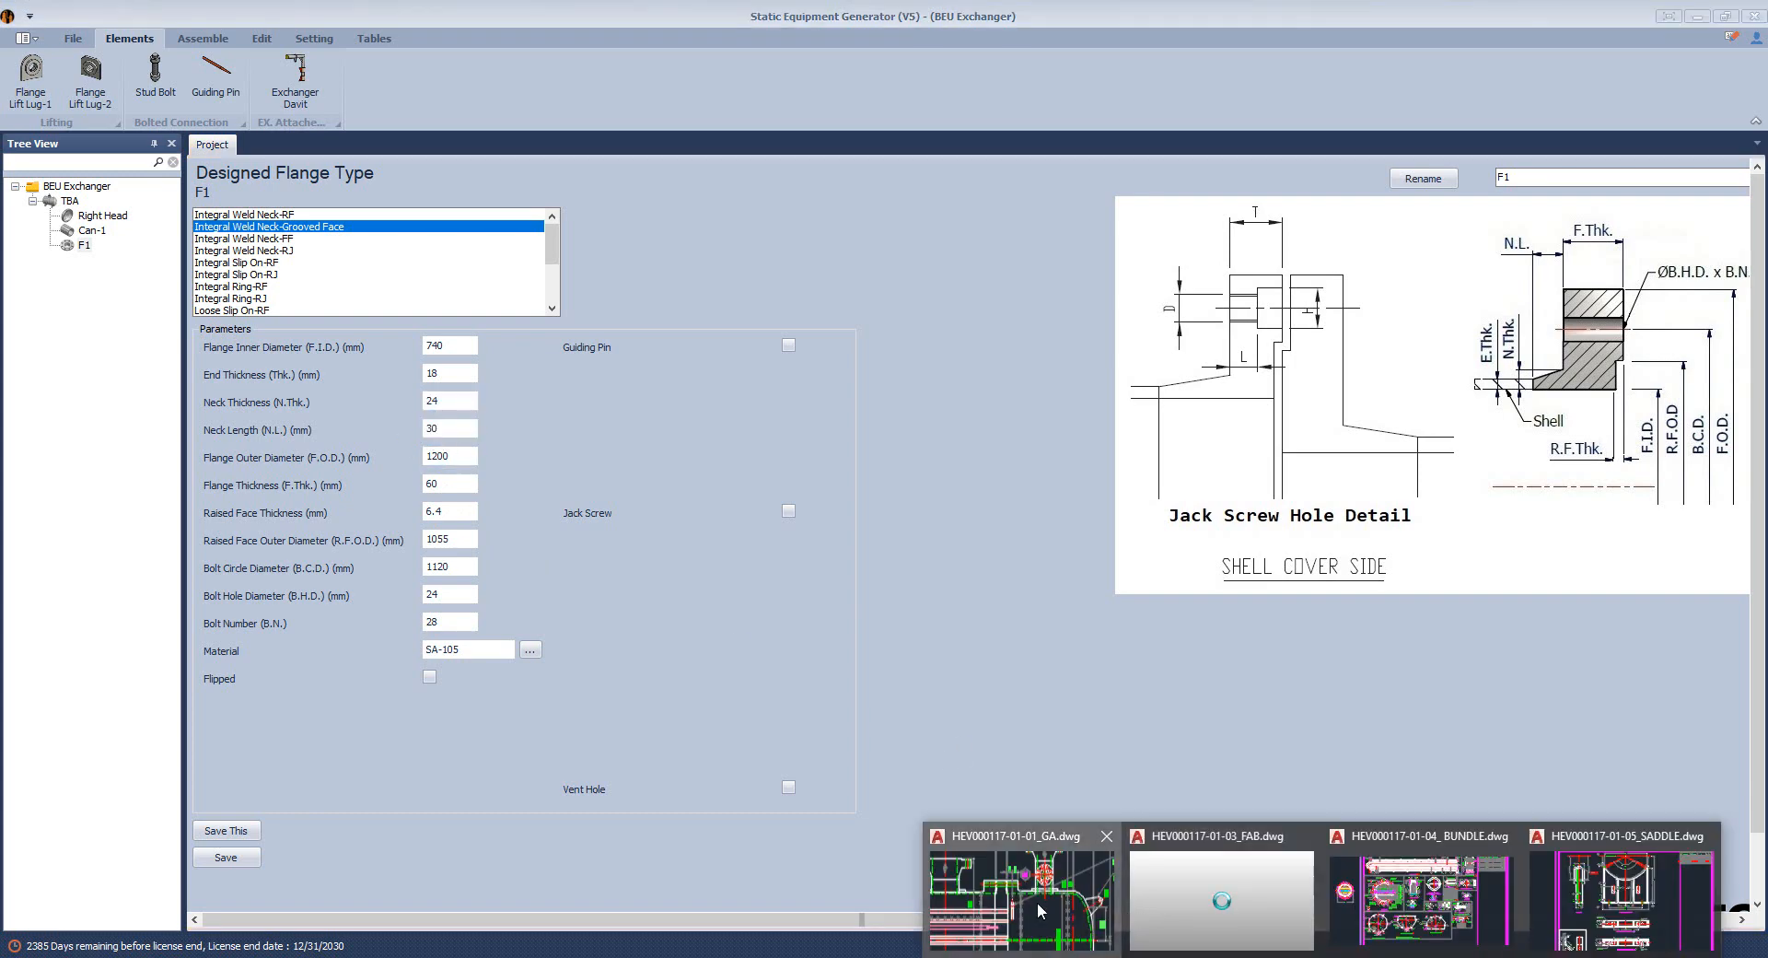
pyautogui.click(1216, 895)
pyautogui.hotkey('ctrl', 'Tab')
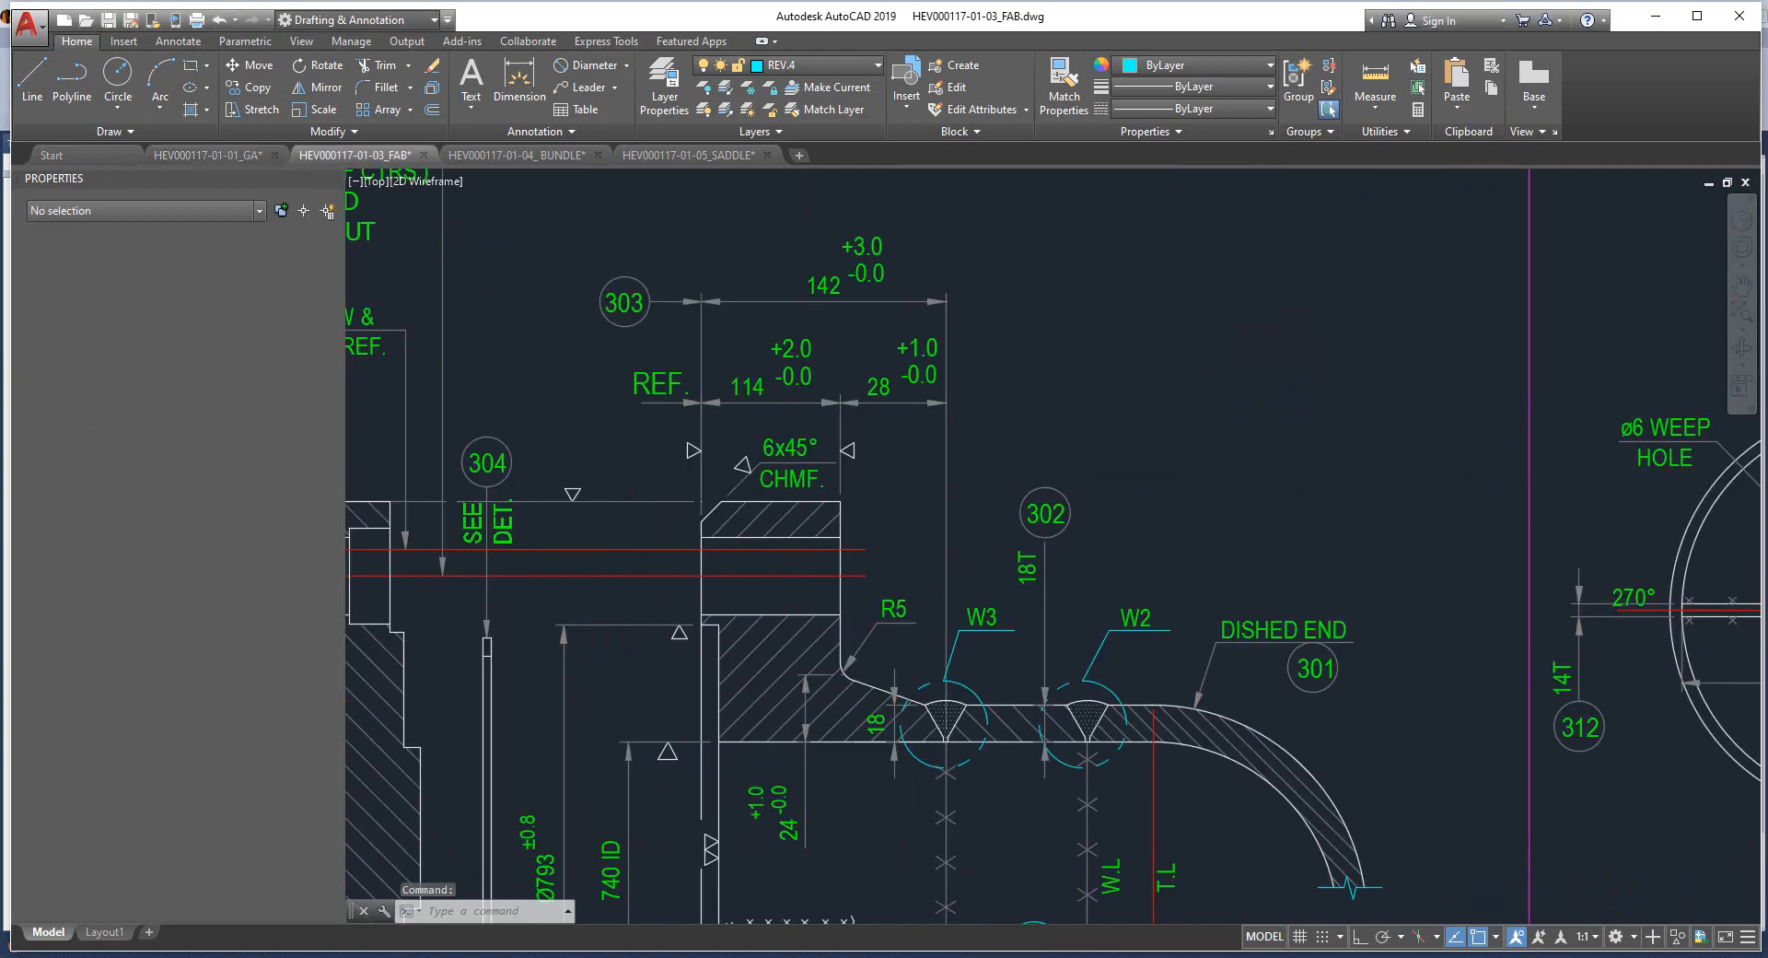
pyautogui.hotkey('alt', 'Tab')
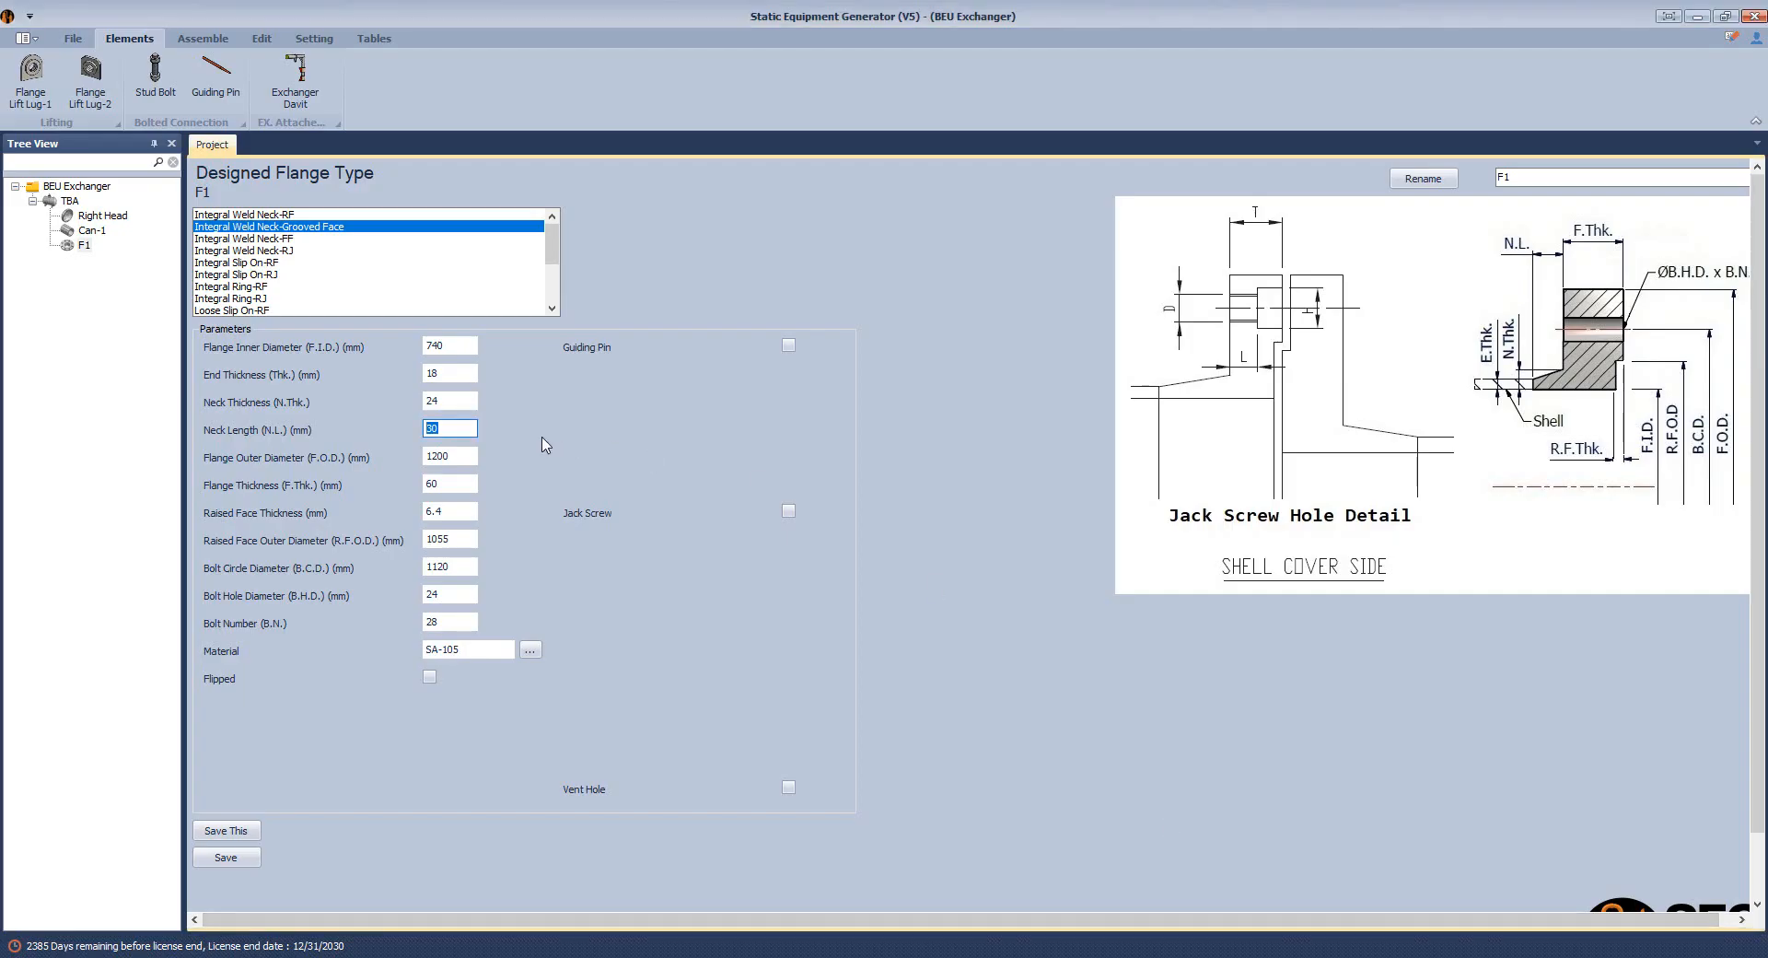
pyautogui.press('Tab')
pyautogui.write('95')
pyautogui.press('Tab')
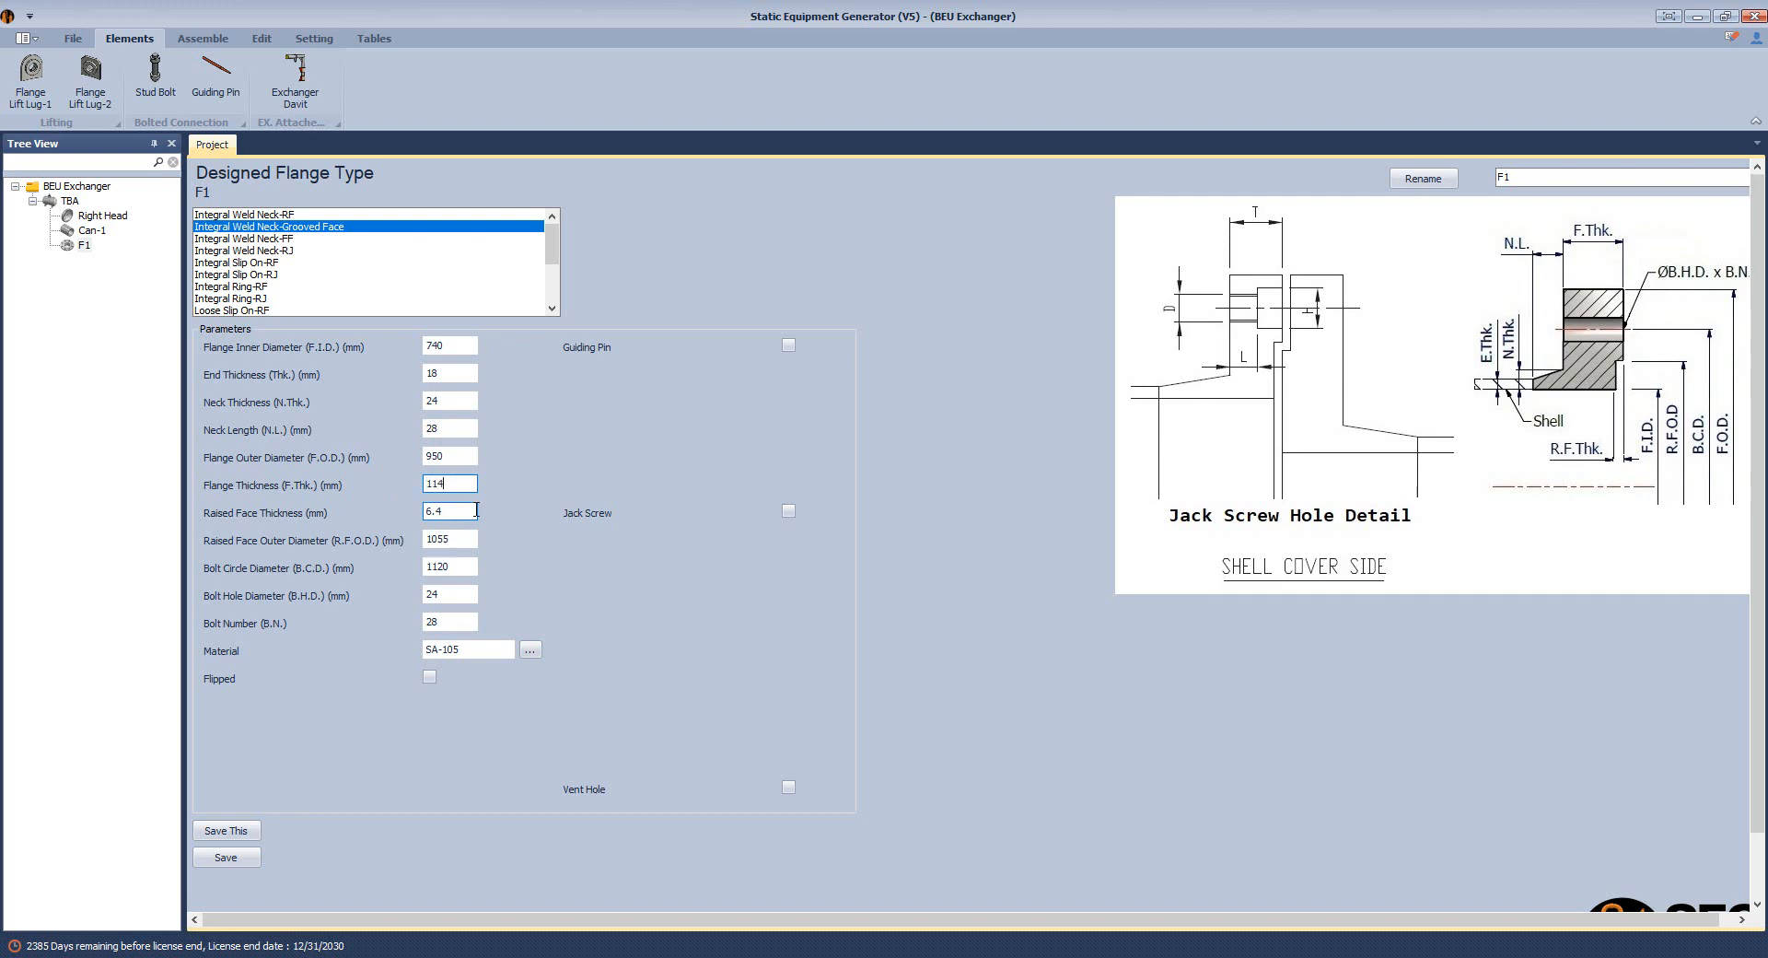
# Set F1's flange thickness to 114 mm, raised face thickness to 7 mm and raised face outer diameter to 793 mm.
pyautogui.press('Tab')
pyautogui.press('Tab')
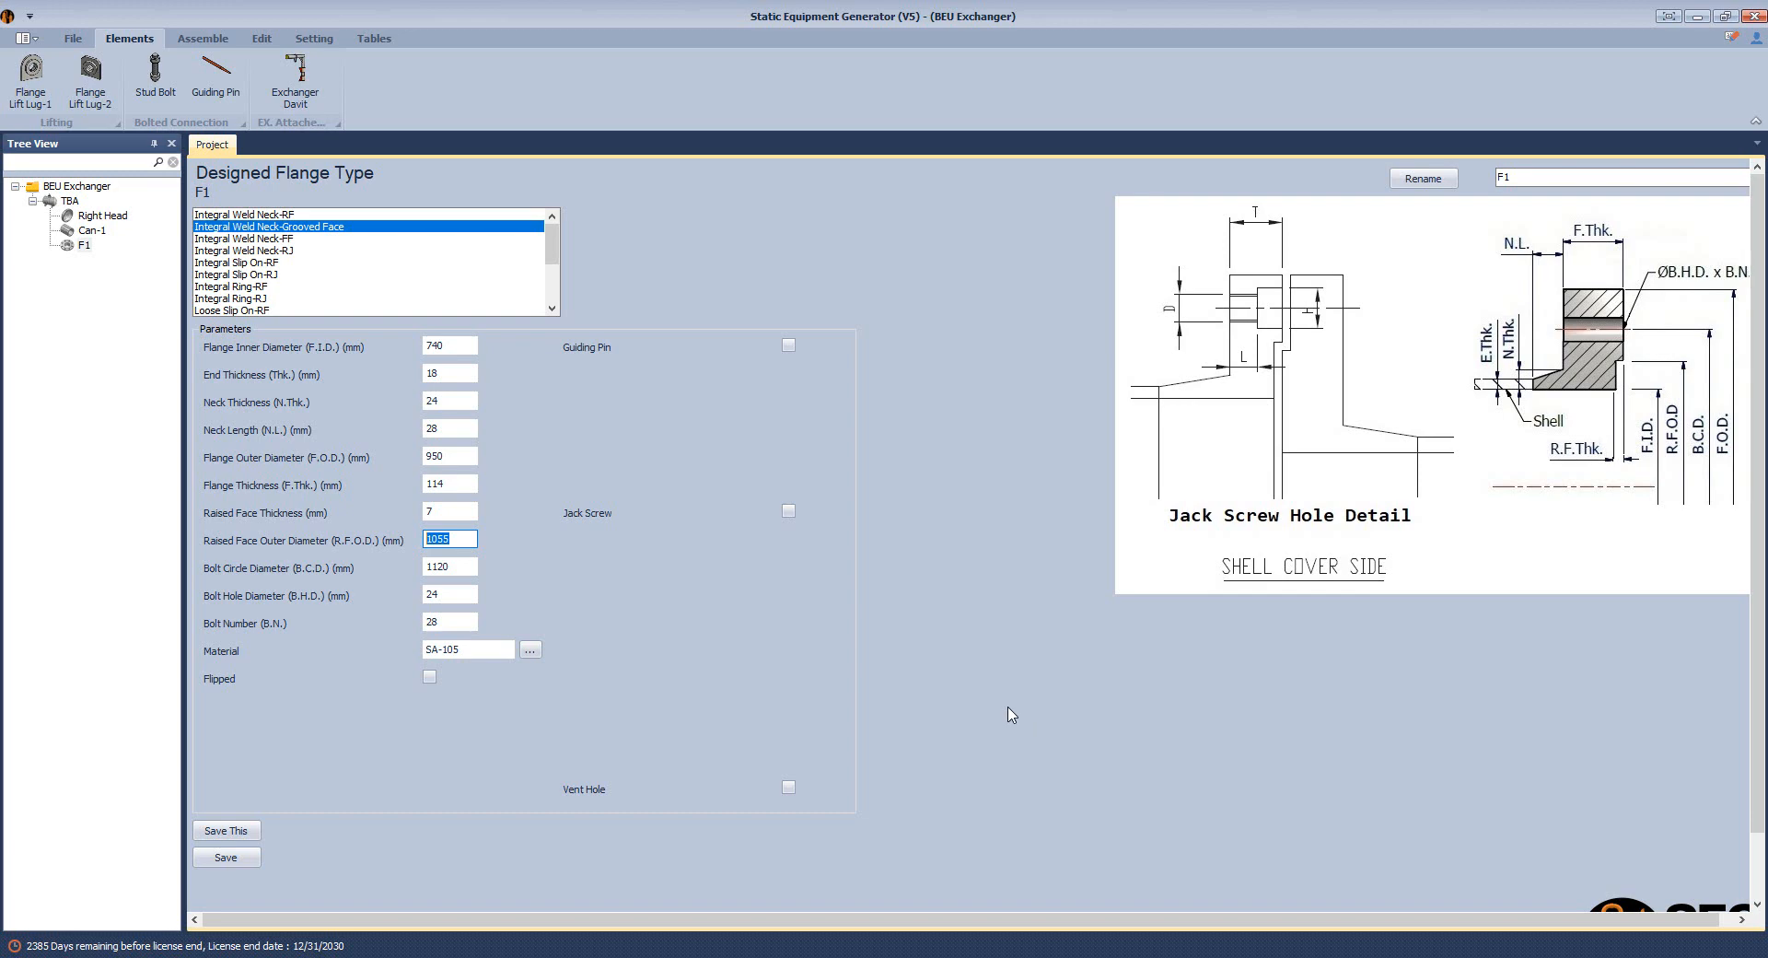
pyautogui.write('793')
pyautogui.press('Tab')
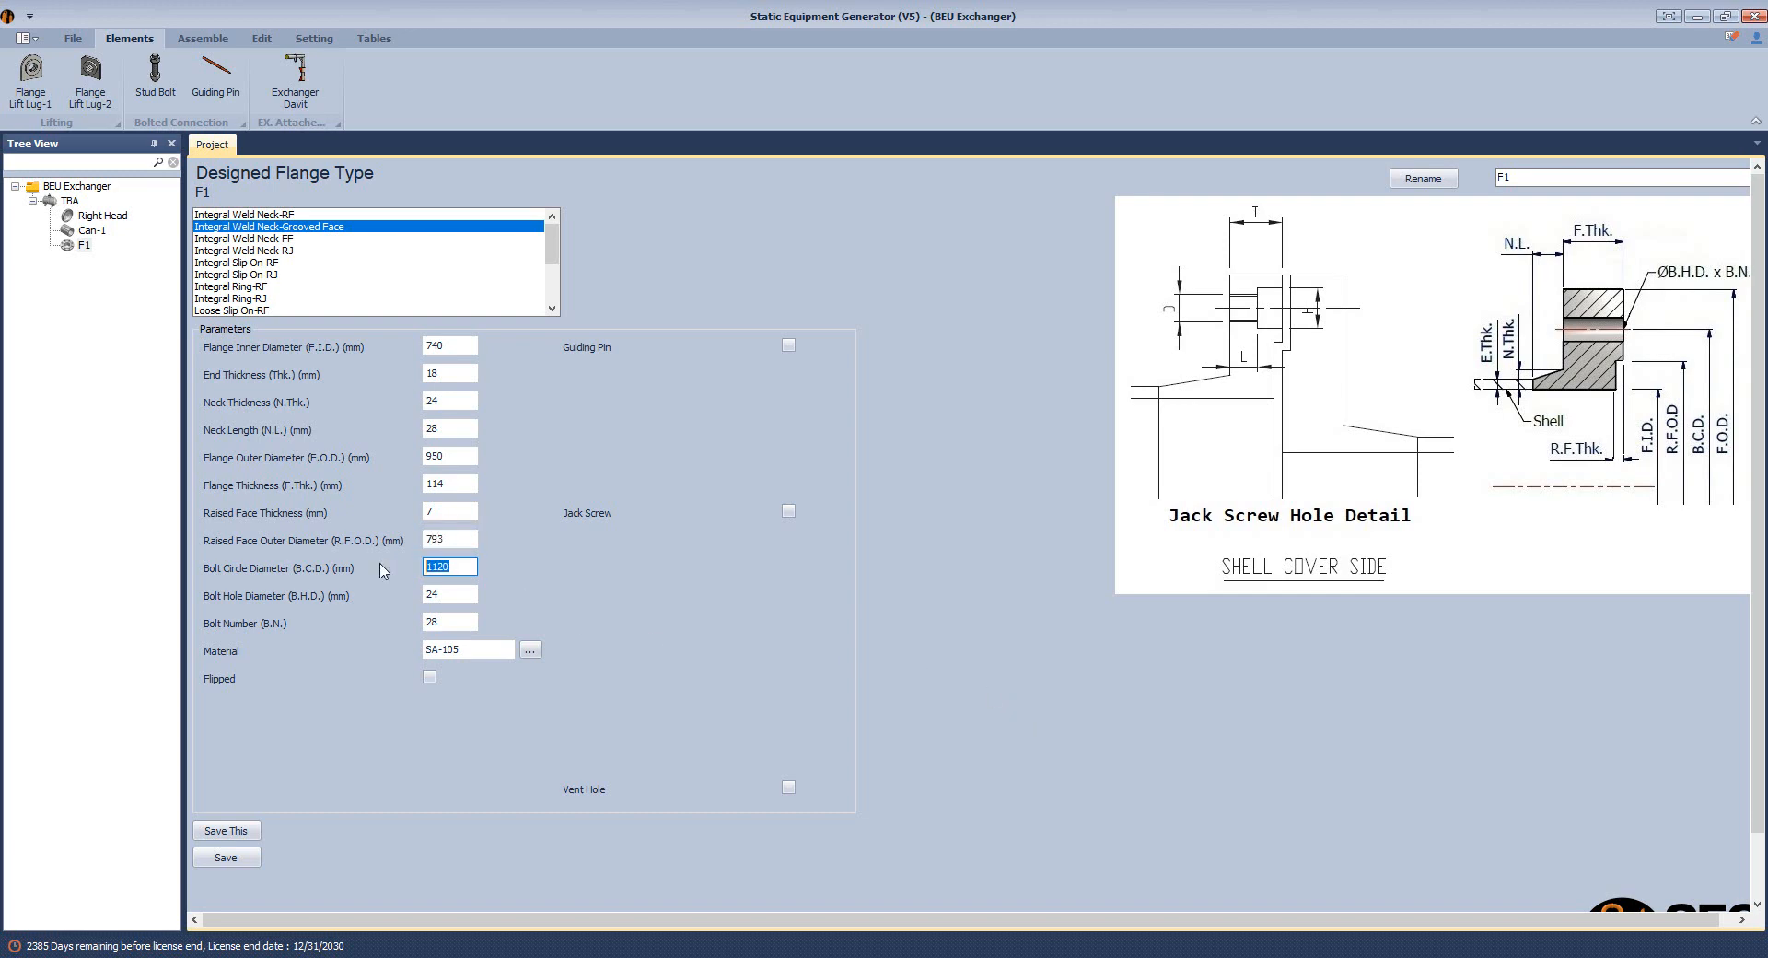
# Set F1's bolt circle diameter to 880 mm, bolt hole diameter to 33 mm and bolt number to 36, and save the flange.
pyautogui.write('880')
pyautogui.press('Tab')
pyautogui.press('Tab')
pyautogui.click(247, 858)
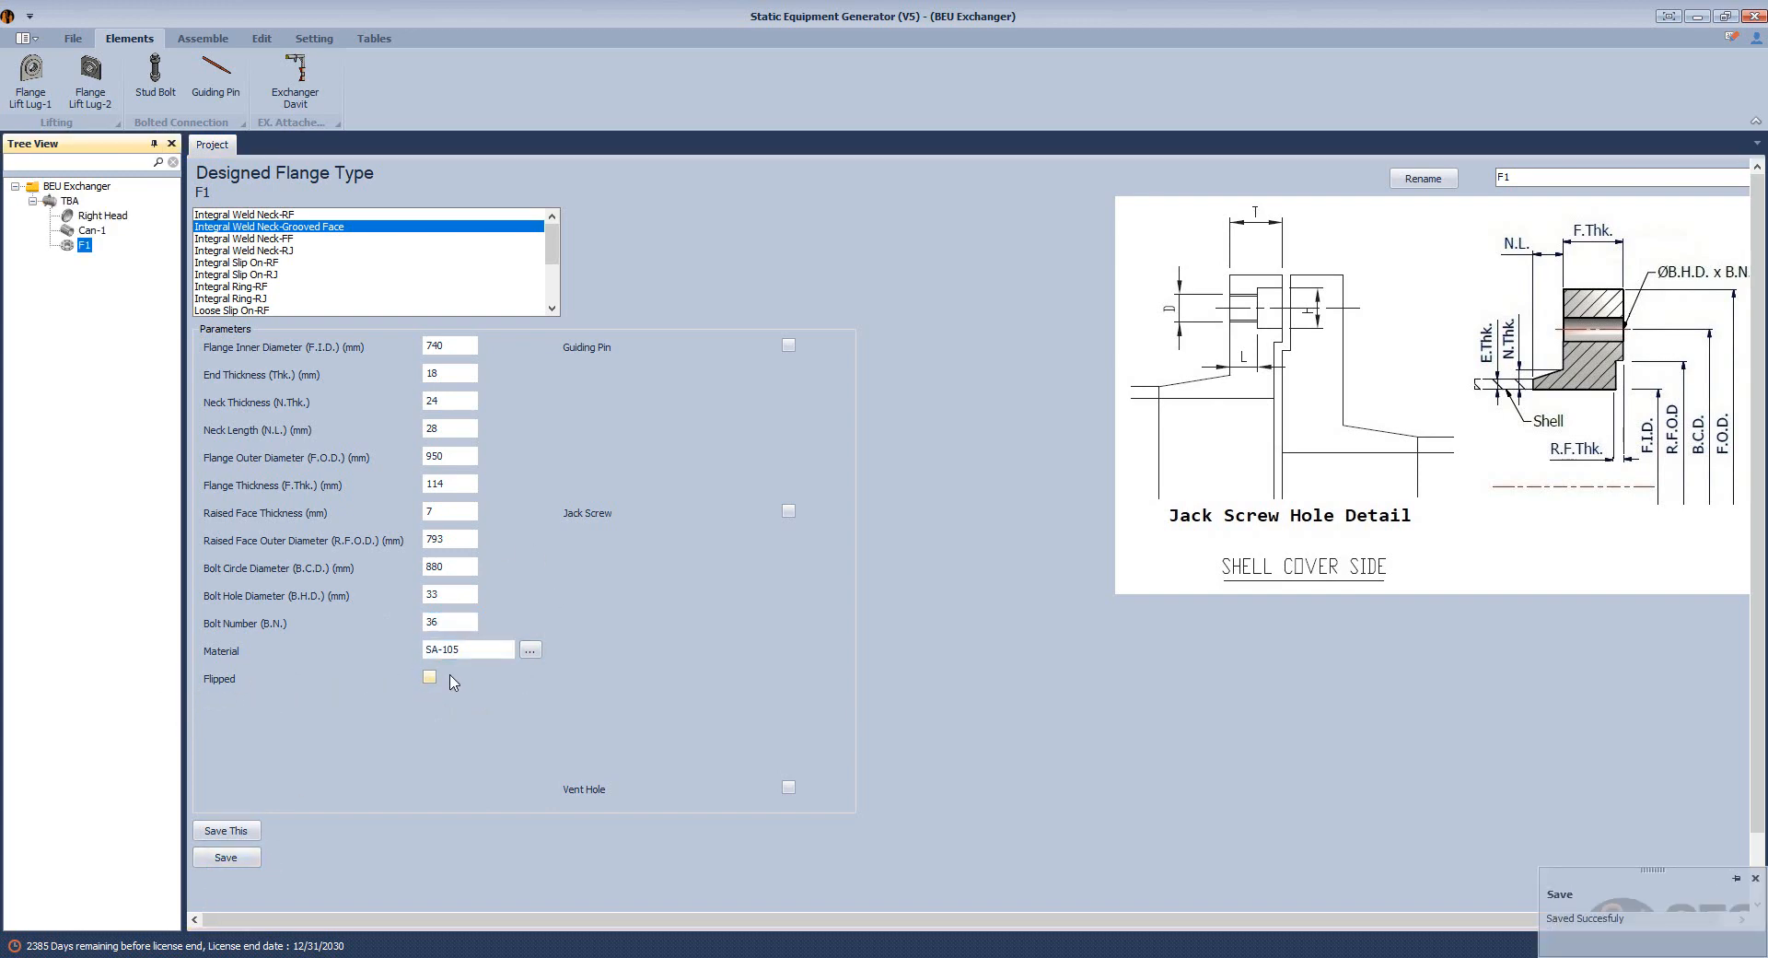
# Generate the updated TBA assembly in Inventor and inspect the new flange F1 from an angled view.
pyautogui.click(203, 38)
pyautogui.click(38, 77)
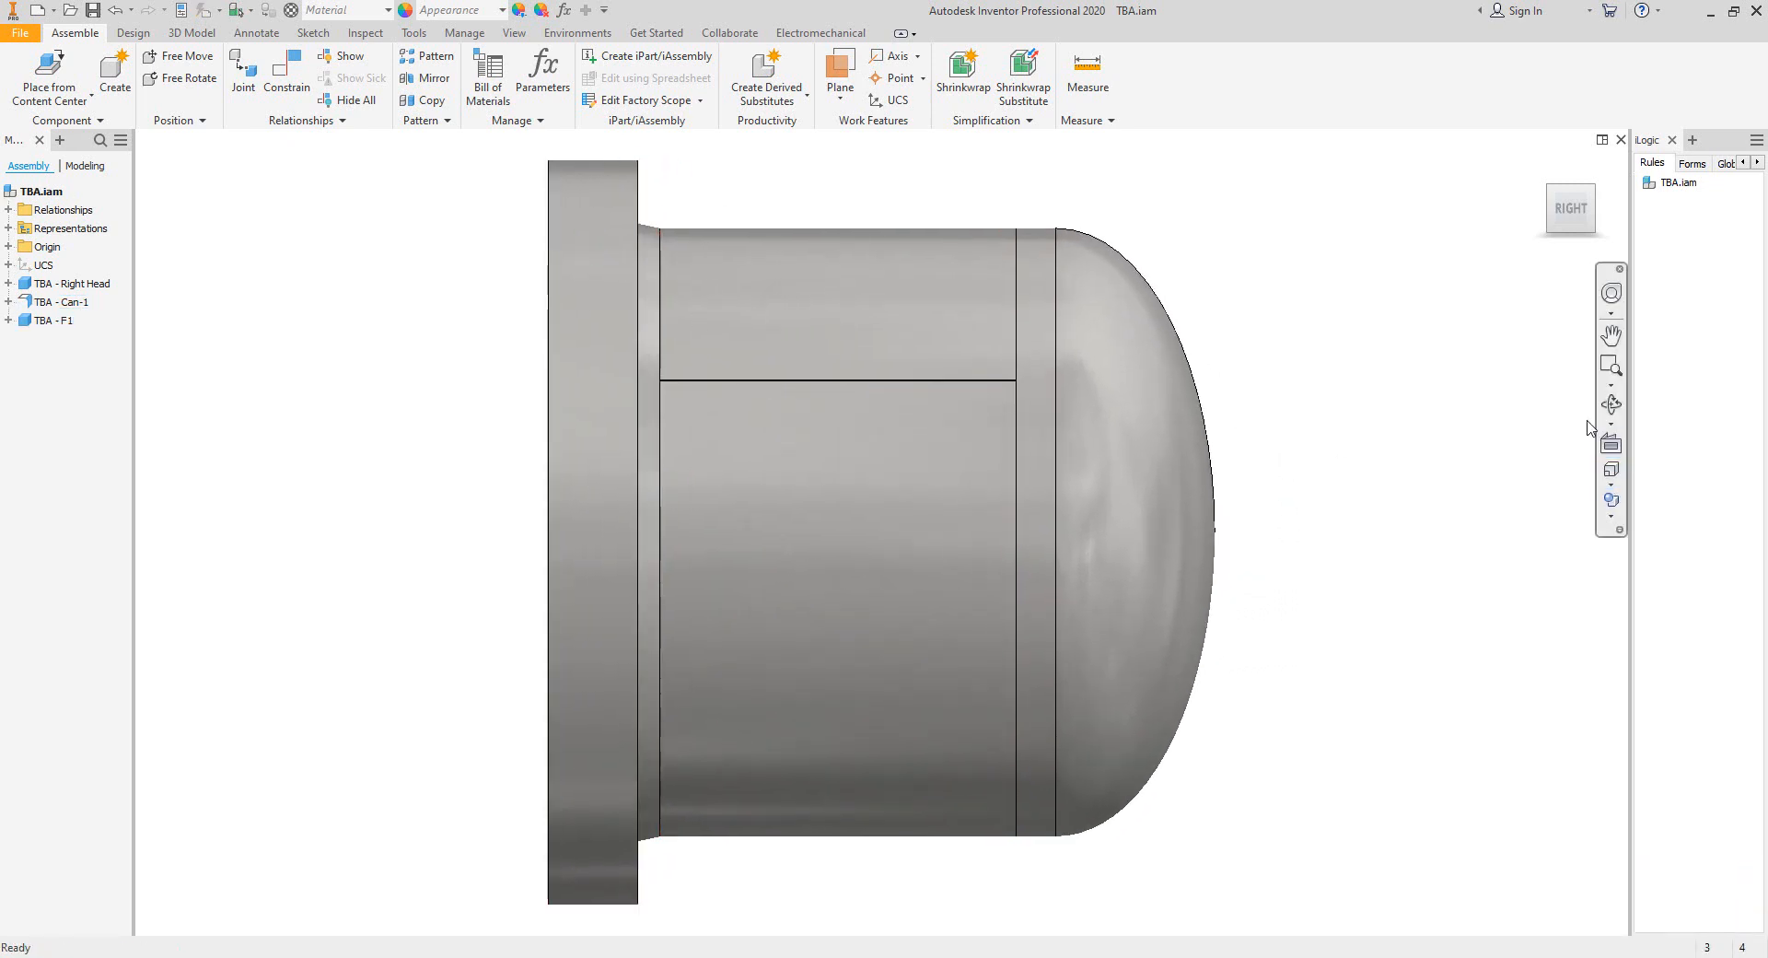
pyautogui.moveTo(847, 575); pyautogui.dragTo(1008, 539)
pyautogui.rightClick(1010, 517)
pyautogui.click(1127, 531)
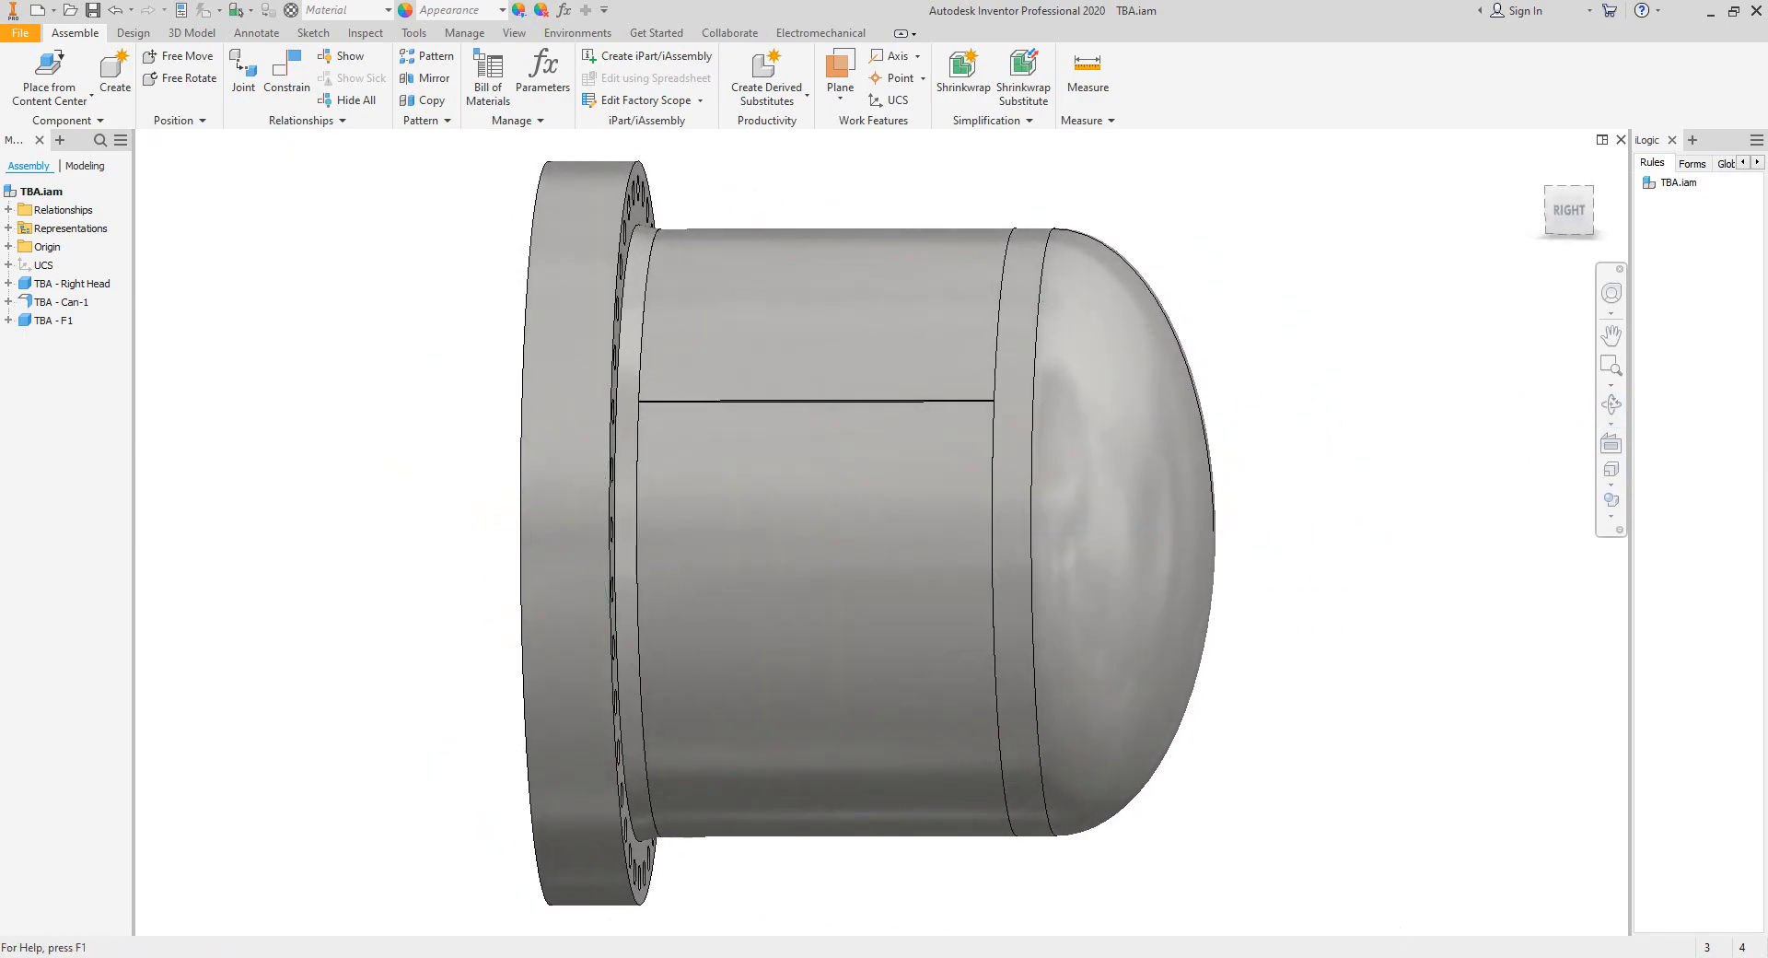
# Return to Static Equipment Generator and add a gasket with pass partition named G1 to TBA.
pyautogui.hotkey('alt', 'Tab')
pyautogui.click(69, 201)
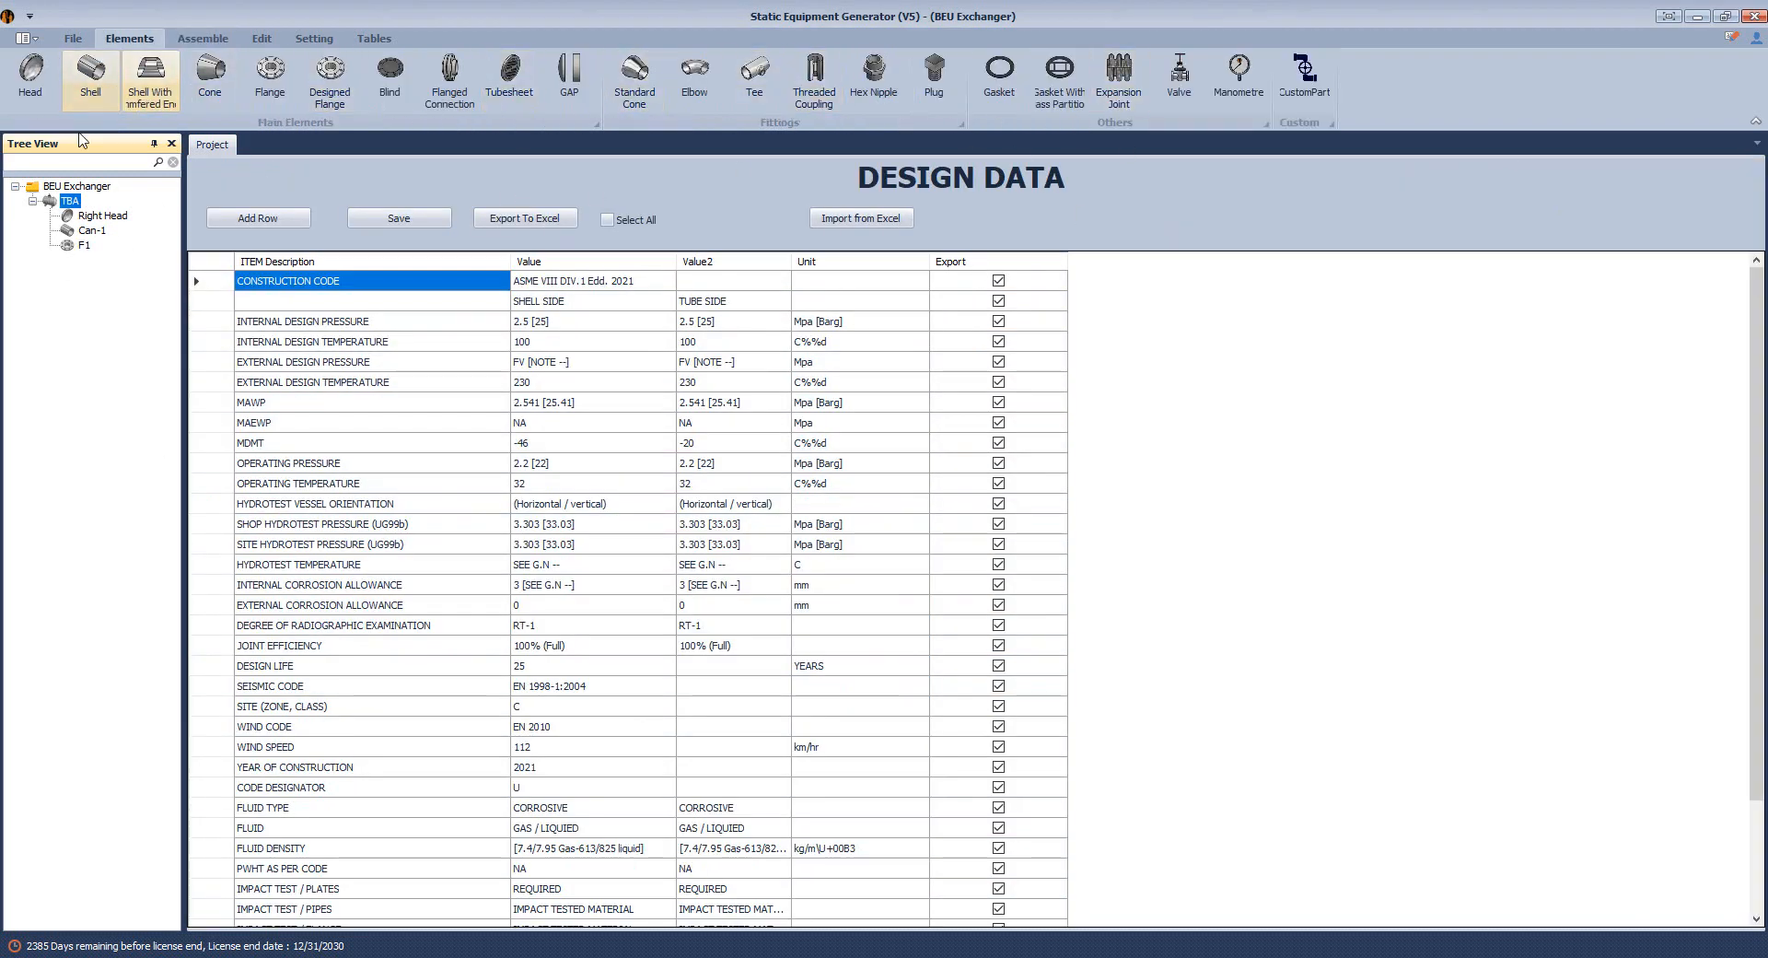
pyautogui.click(1071, 89)
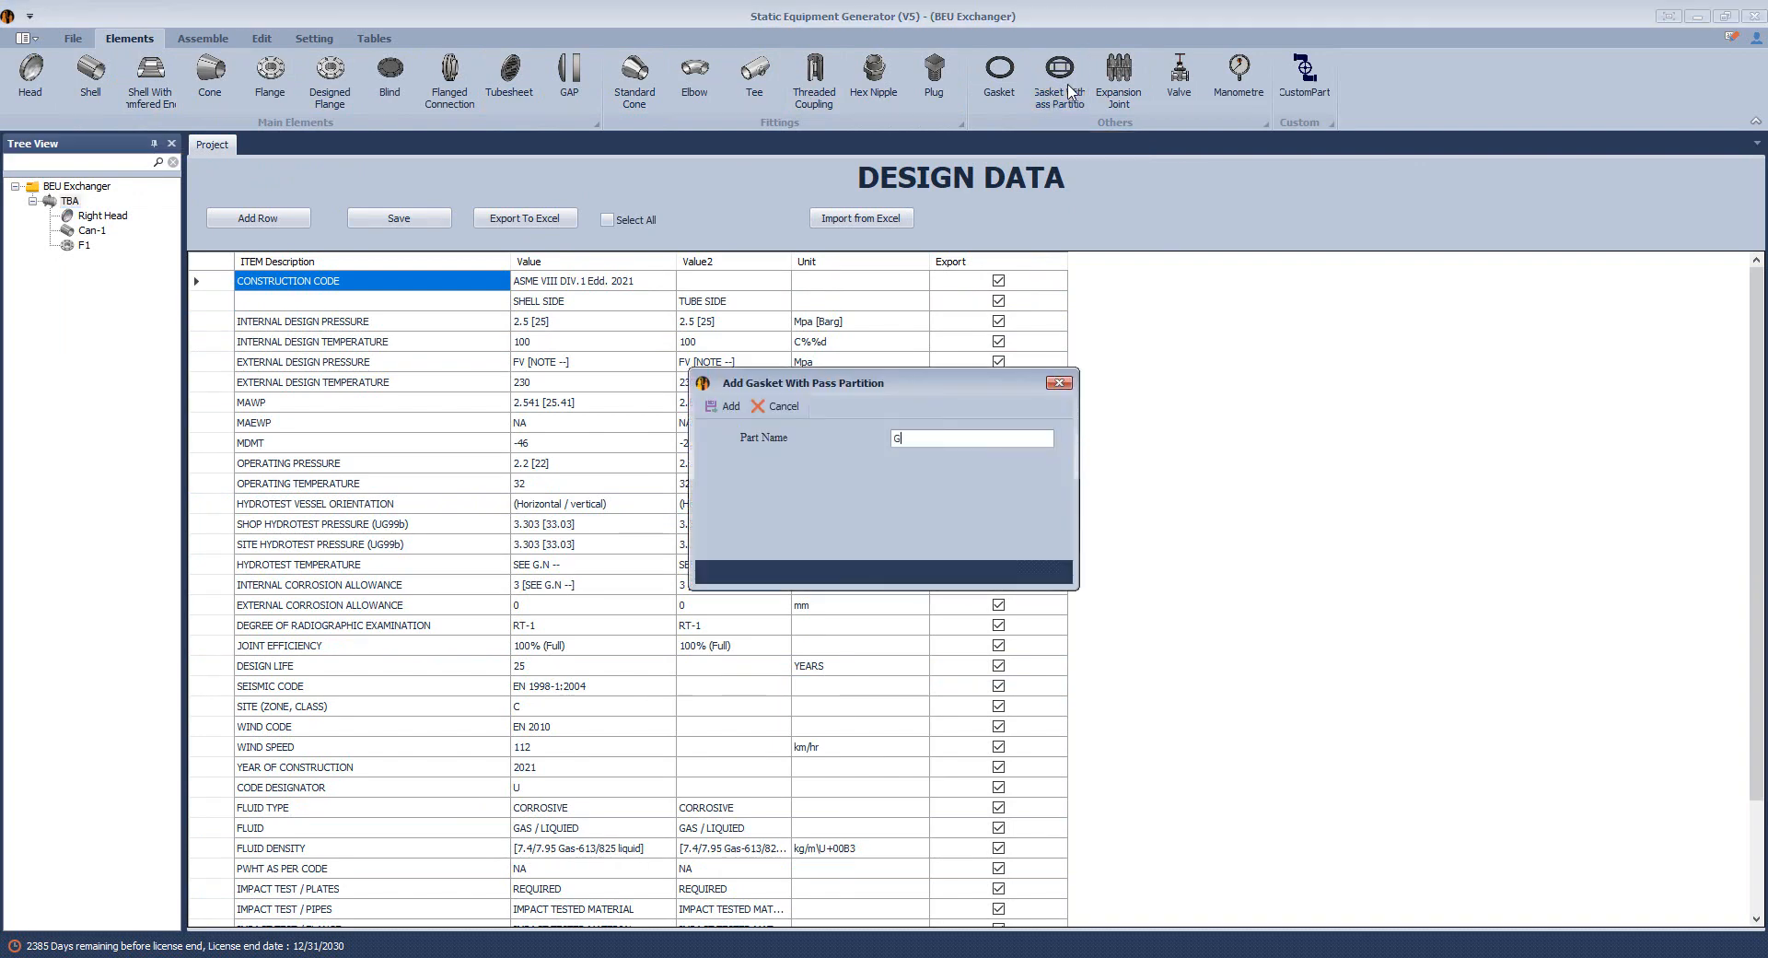
pyautogui.press('Return')
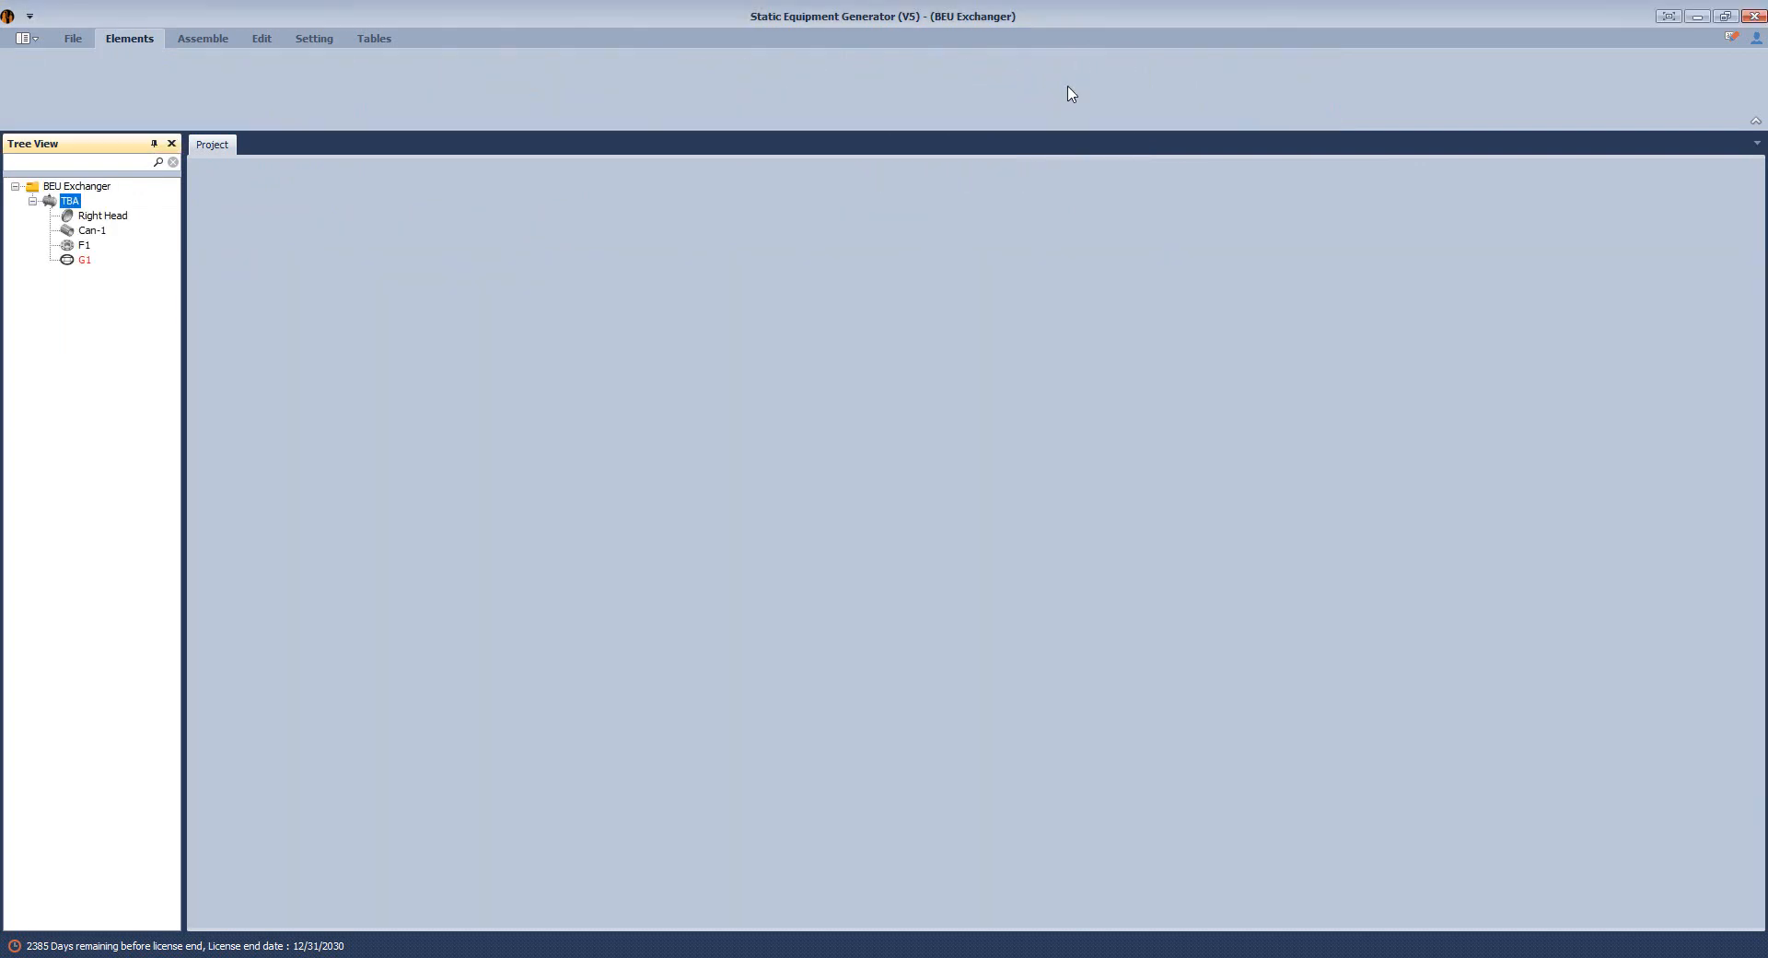
# Set G1's type to Gasket (2 Passes) and its inner diameter to 750 mm.
pyautogui.click(71, 263)
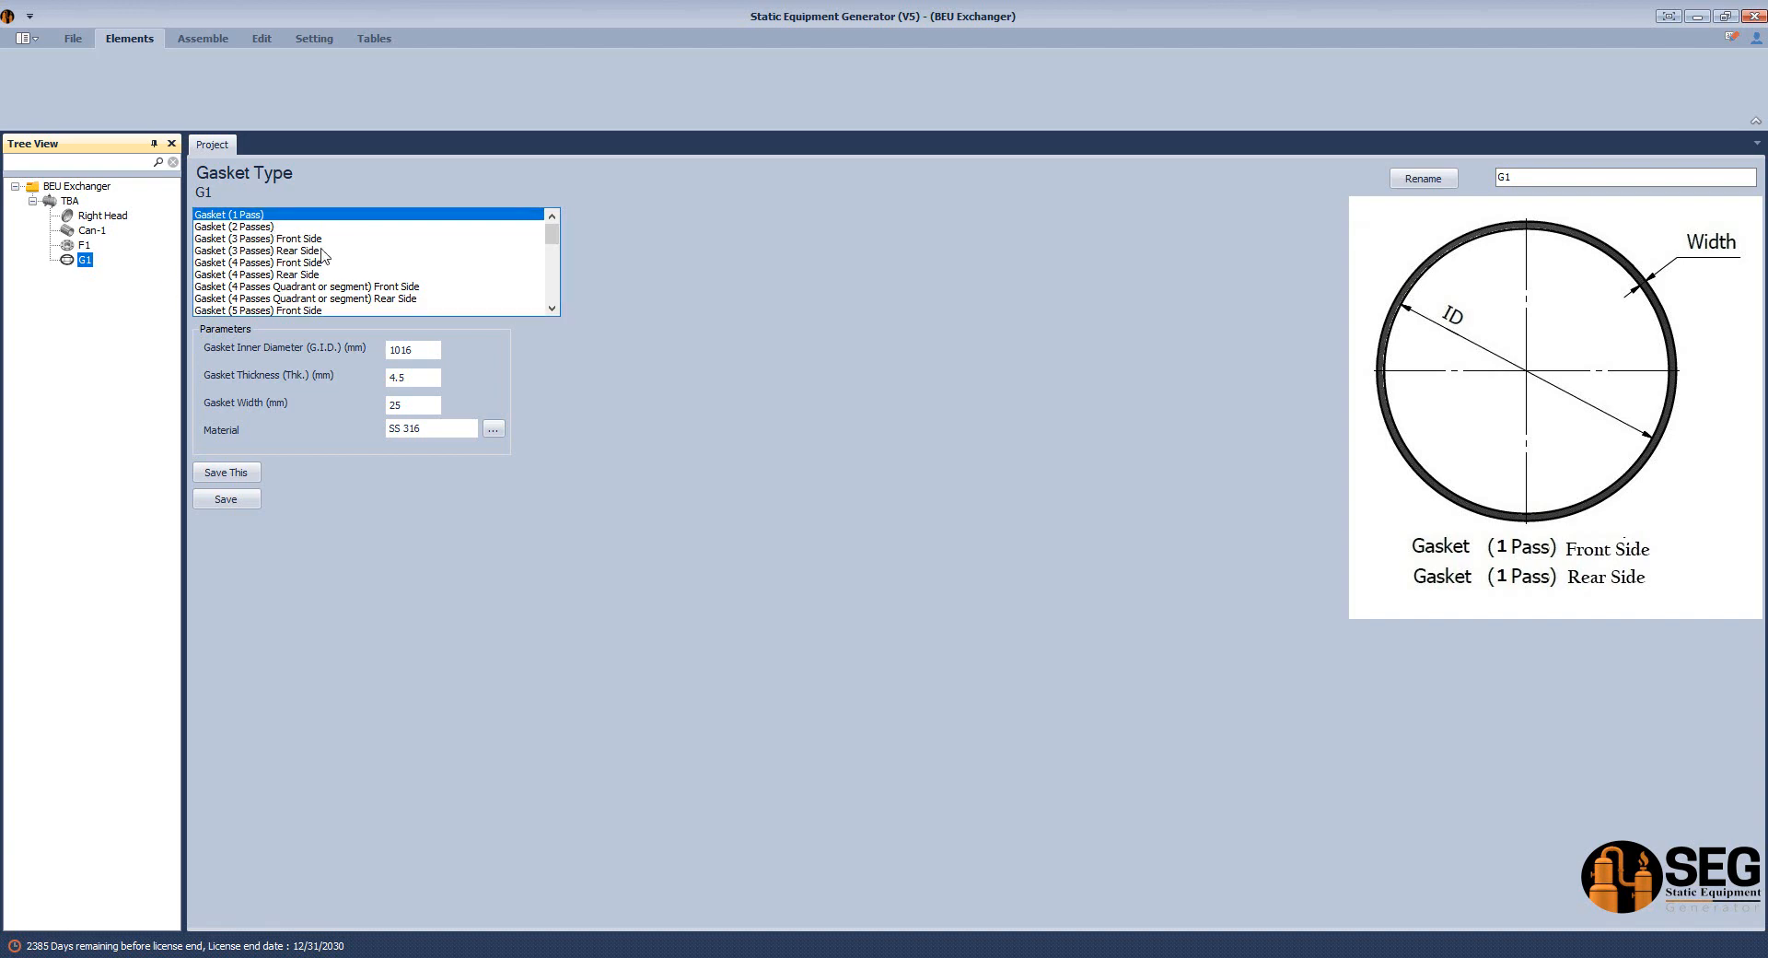
pyautogui.click(243, 226)
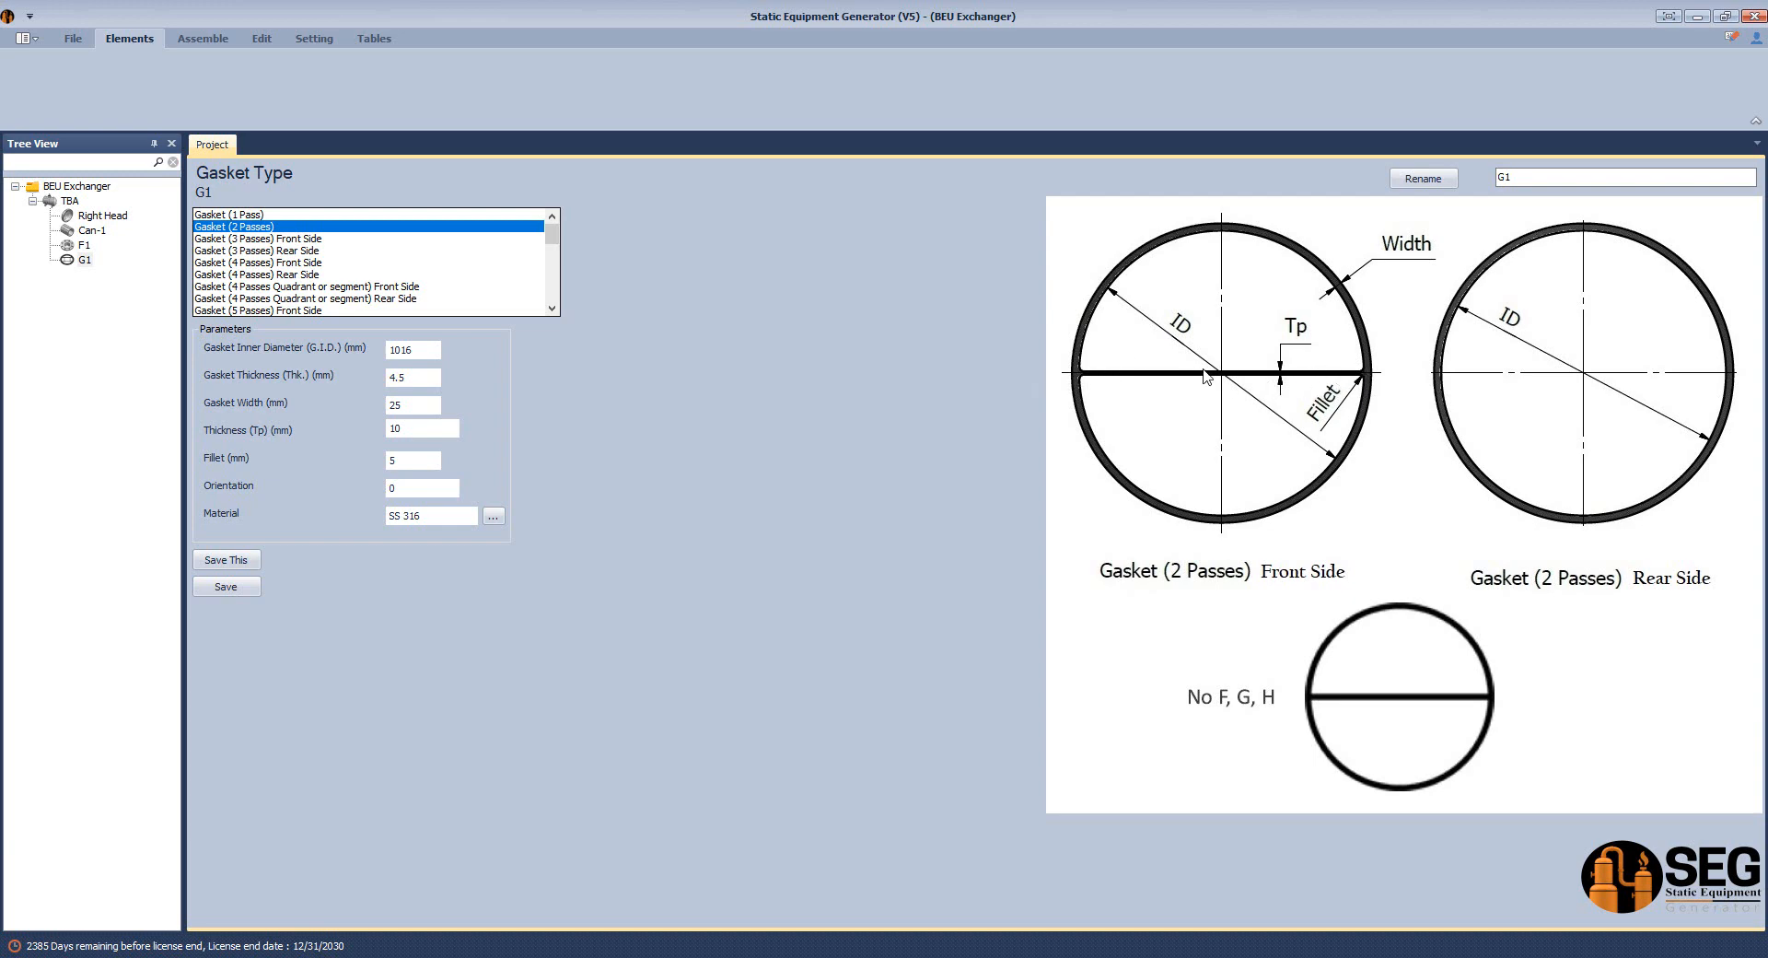
pyautogui.press('Tab')
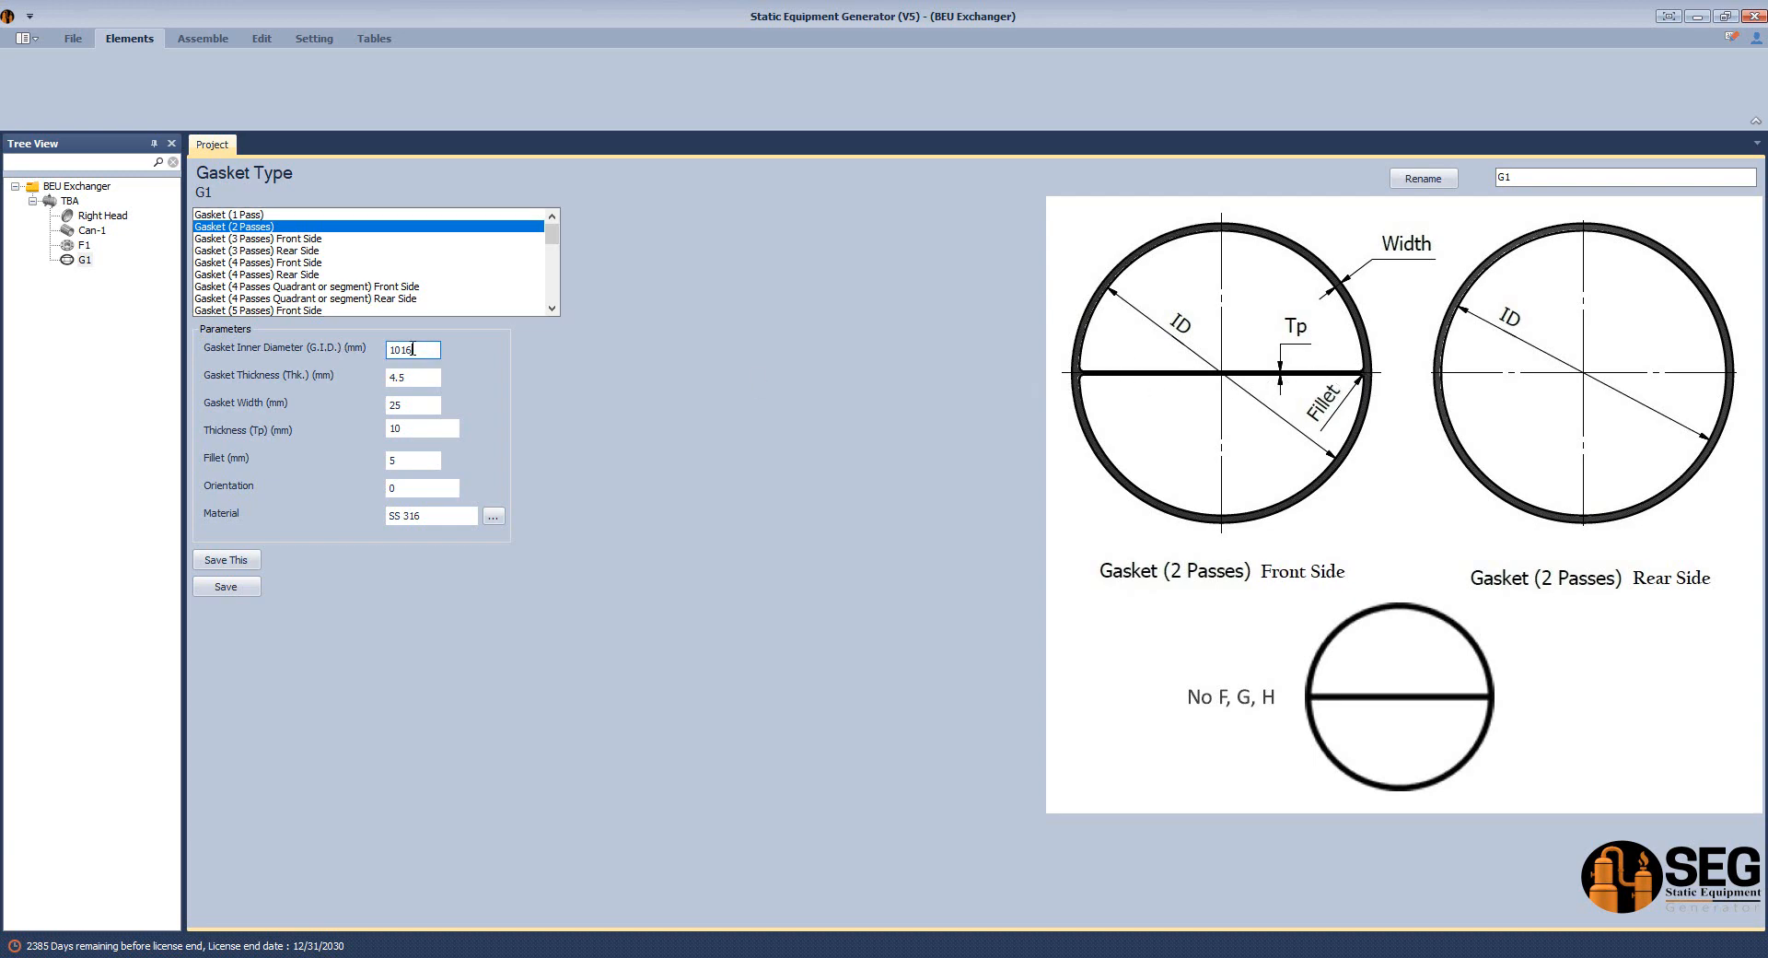
pyautogui.write('750')
# Switch to the FAB drawing in AutoCAD and examine the inner and outer diameters in the gasket detail.
pyautogui.click(1323, 957)
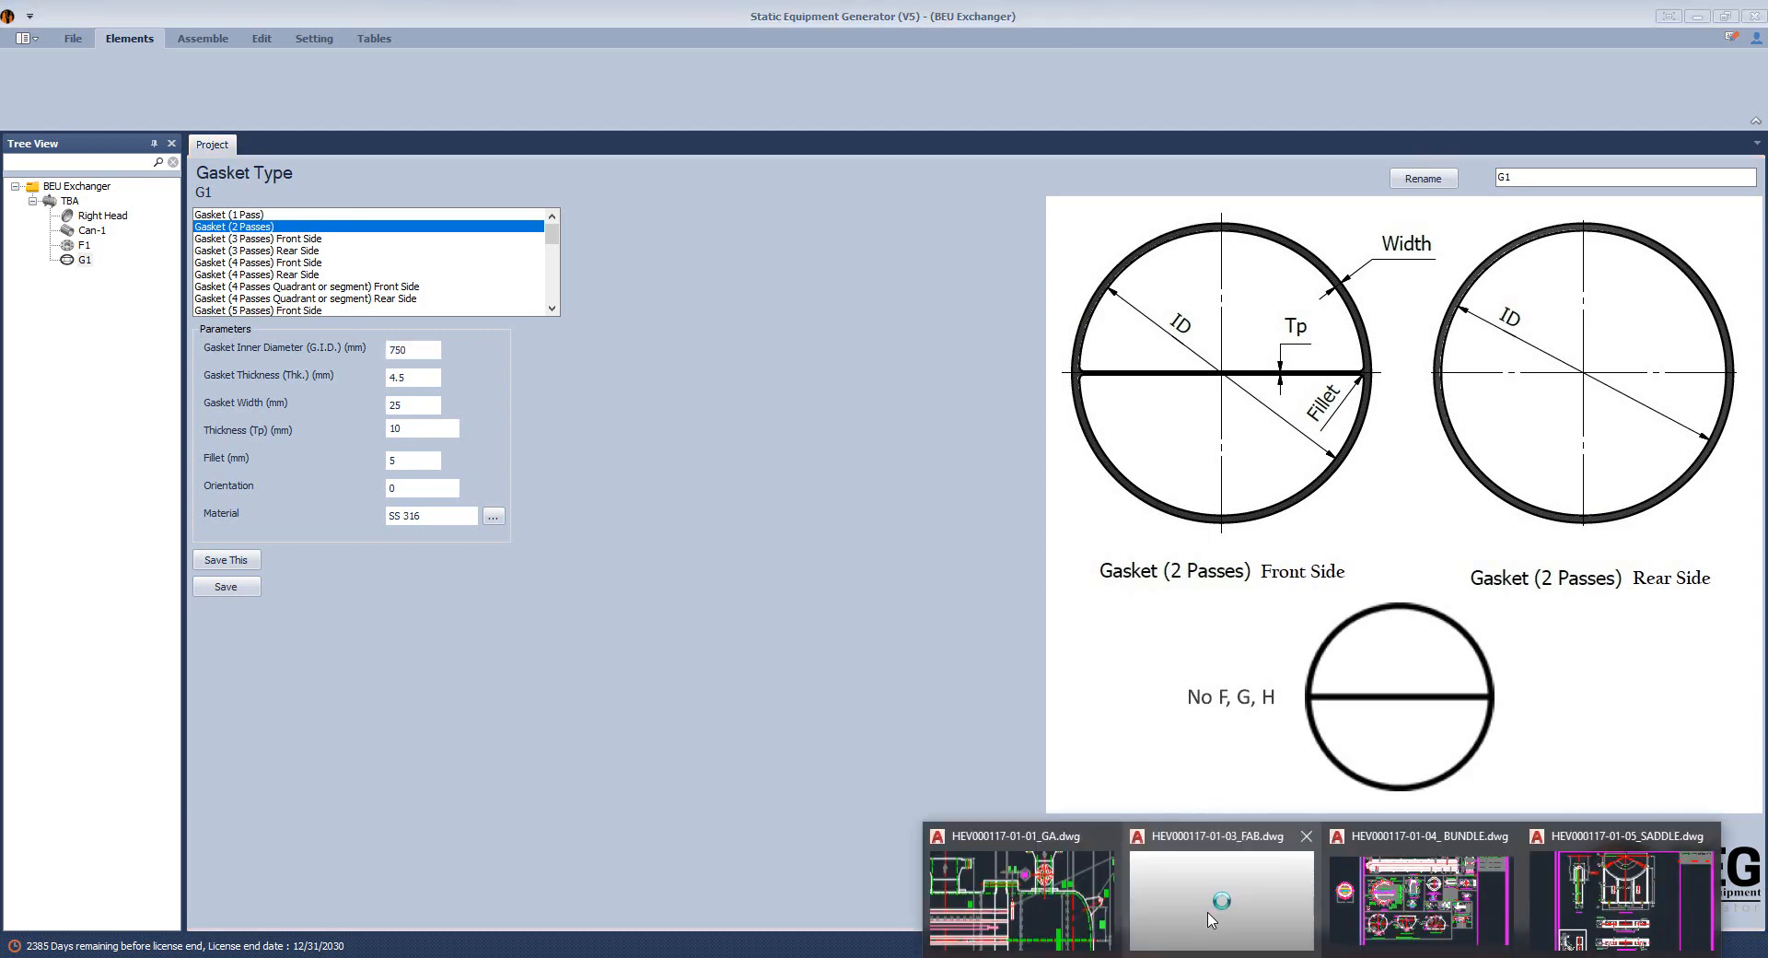
pyautogui.click(1222, 902)
pyautogui.scroll(-4, 737, 750)
pyautogui.moveTo(636, 755)
pyautogui.mouseDown(button='middle')
pyautogui.moveTo(893, 459)
pyautogui.moveTo(1243, 191)
pyautogui.mouseUp(button='middle')
pyautogui.scroll(6, 732, 474)
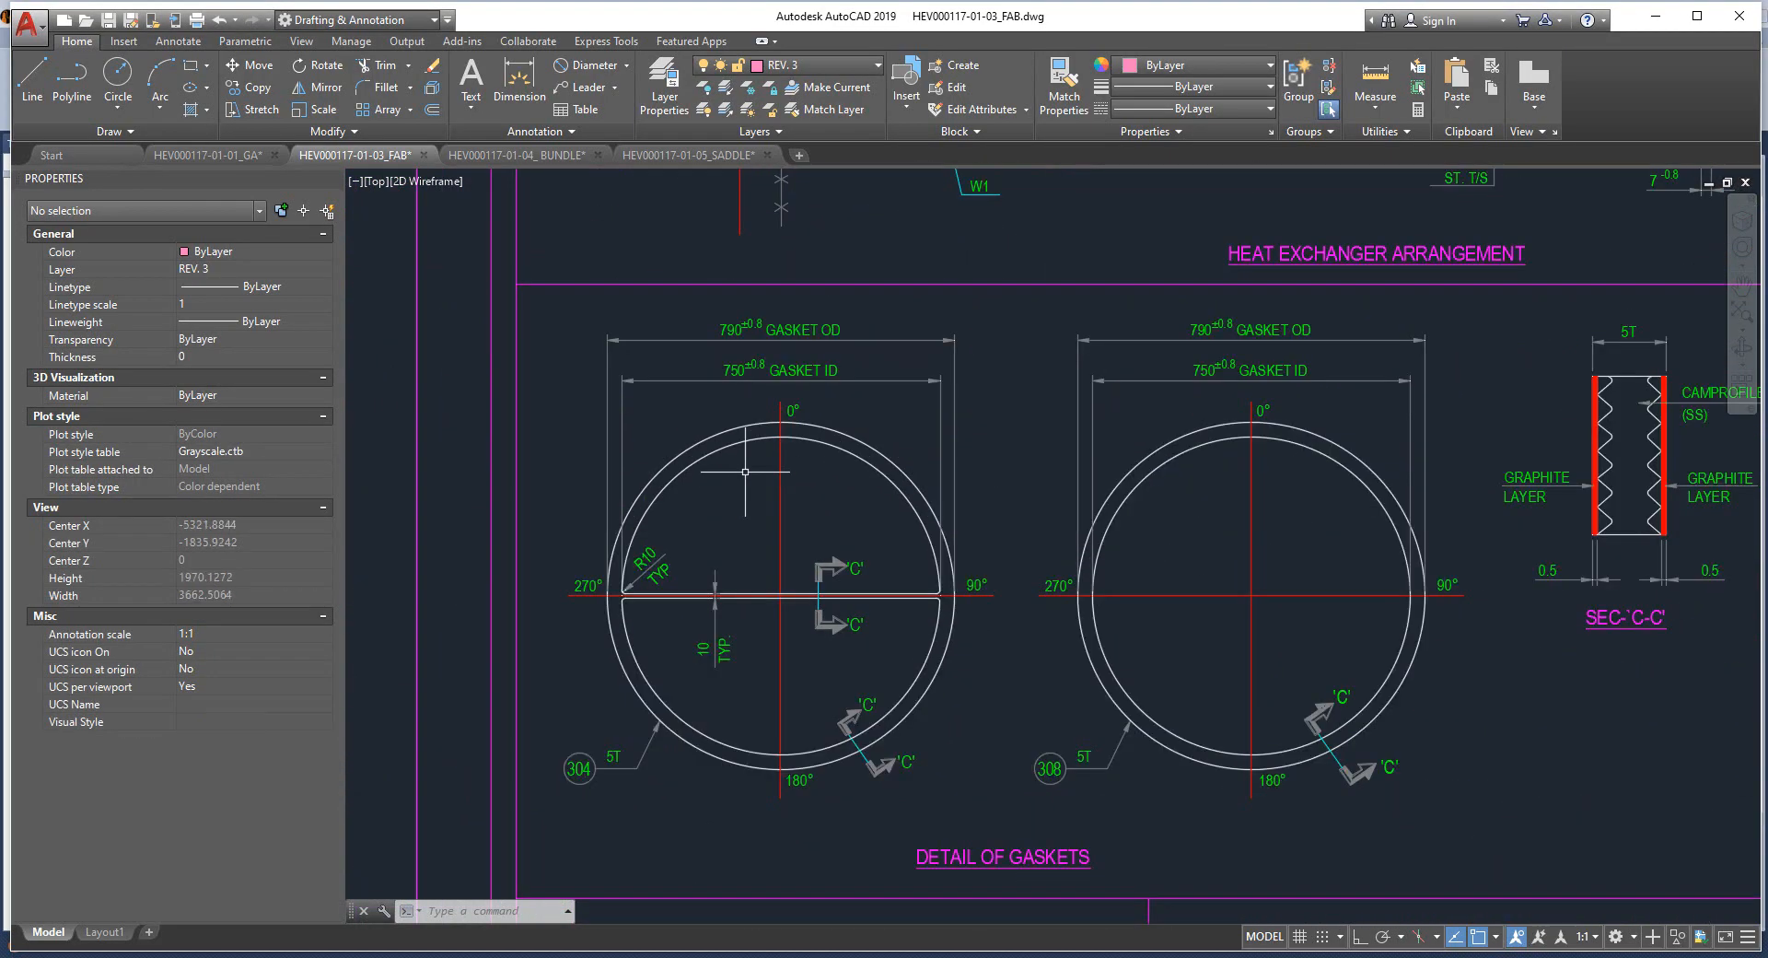
pyautogui.scroll(-6, 625, 335)
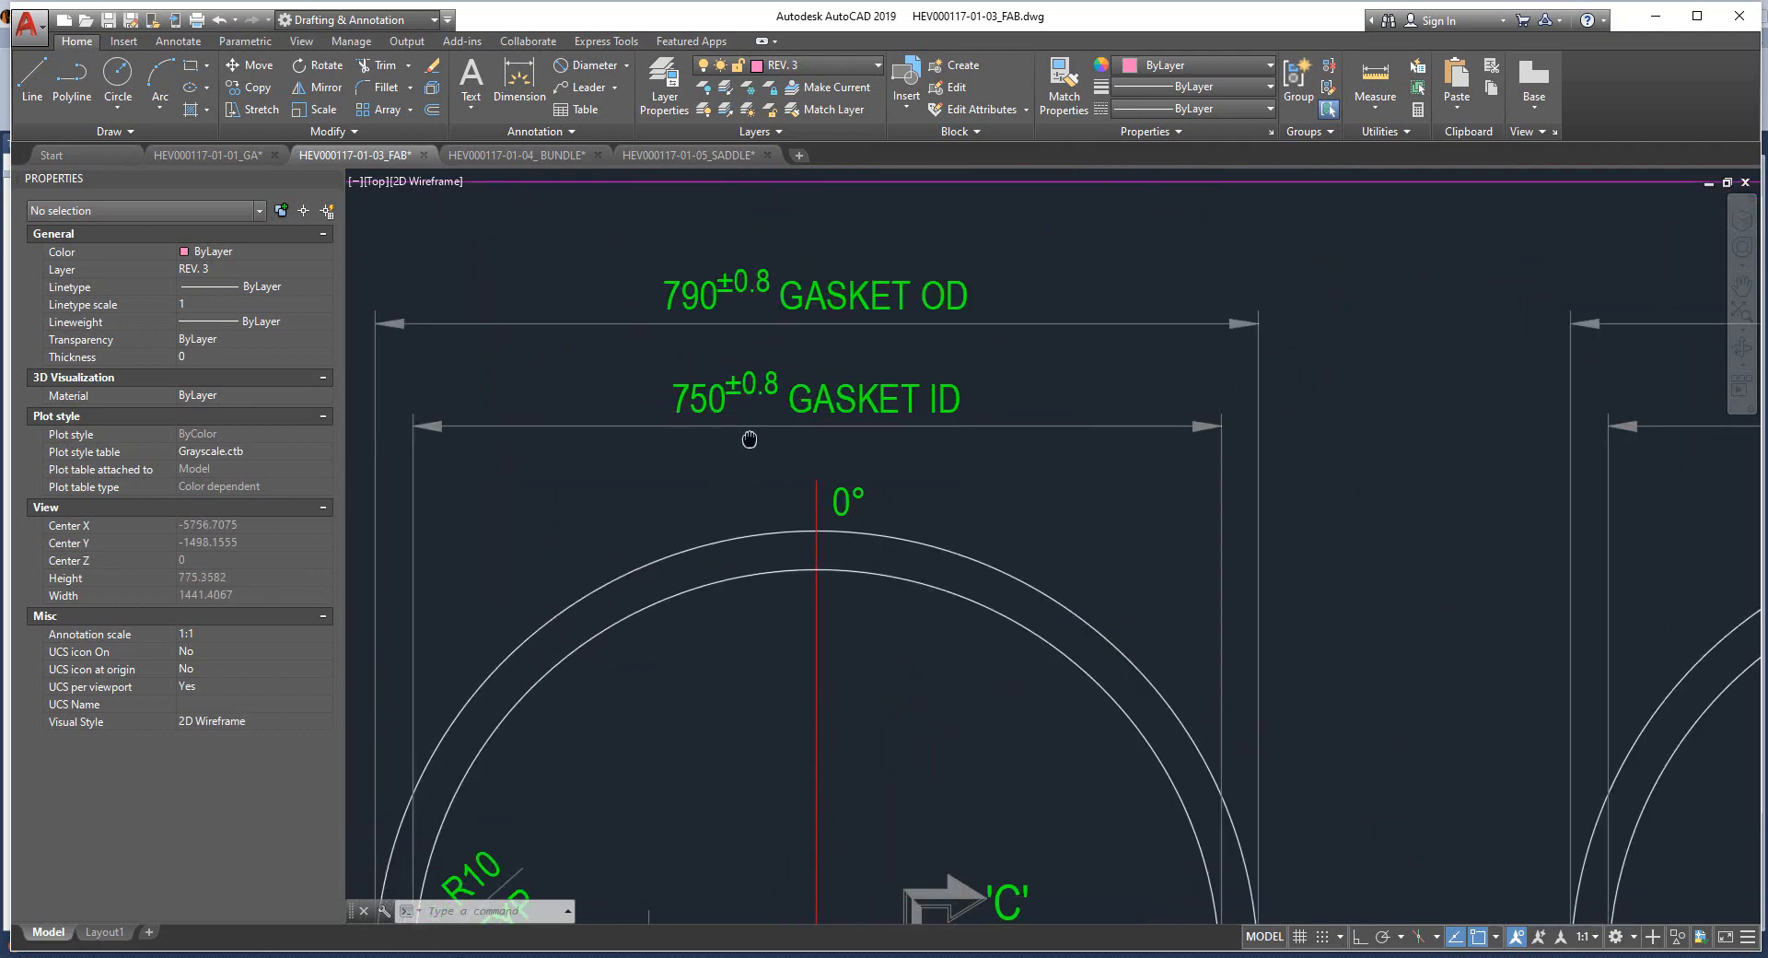
# Return to Static Equipment Generator and set gasket G1's thickness to 5 mm, checking the gasket detail in the FAB drawing.
pyautogui.click(1363, 957)
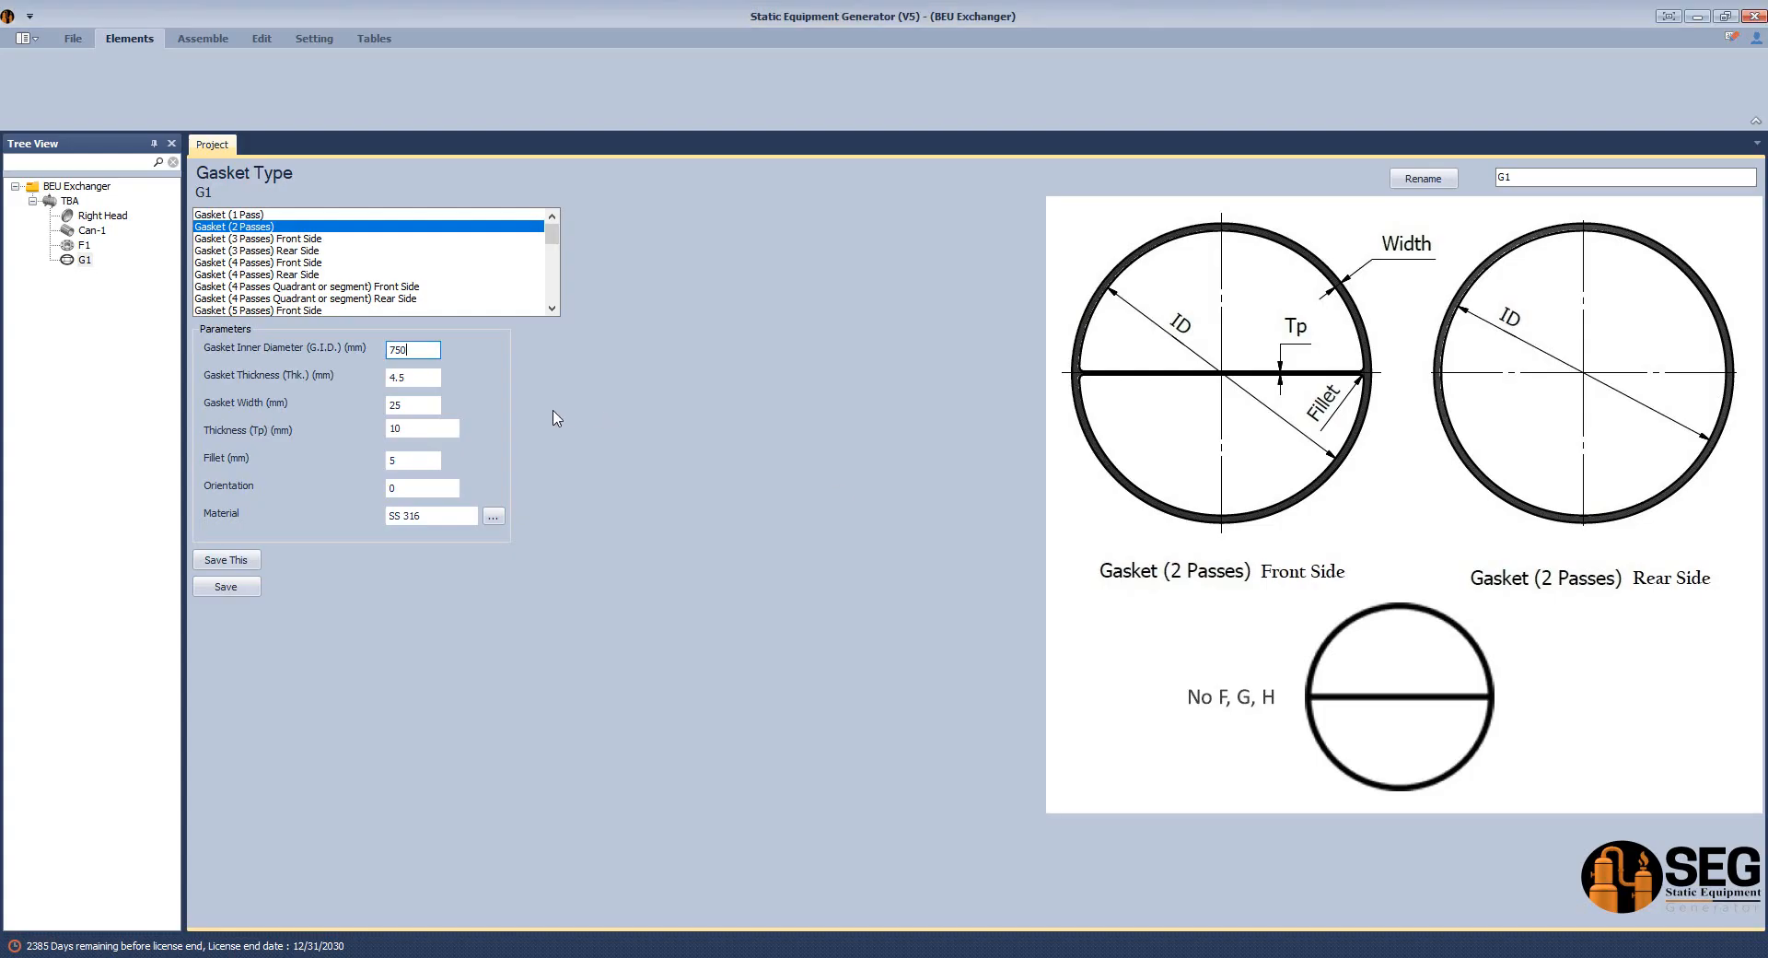
pyautogui.moveTo(409, 378); pyautogui.dragTo(325, 388)
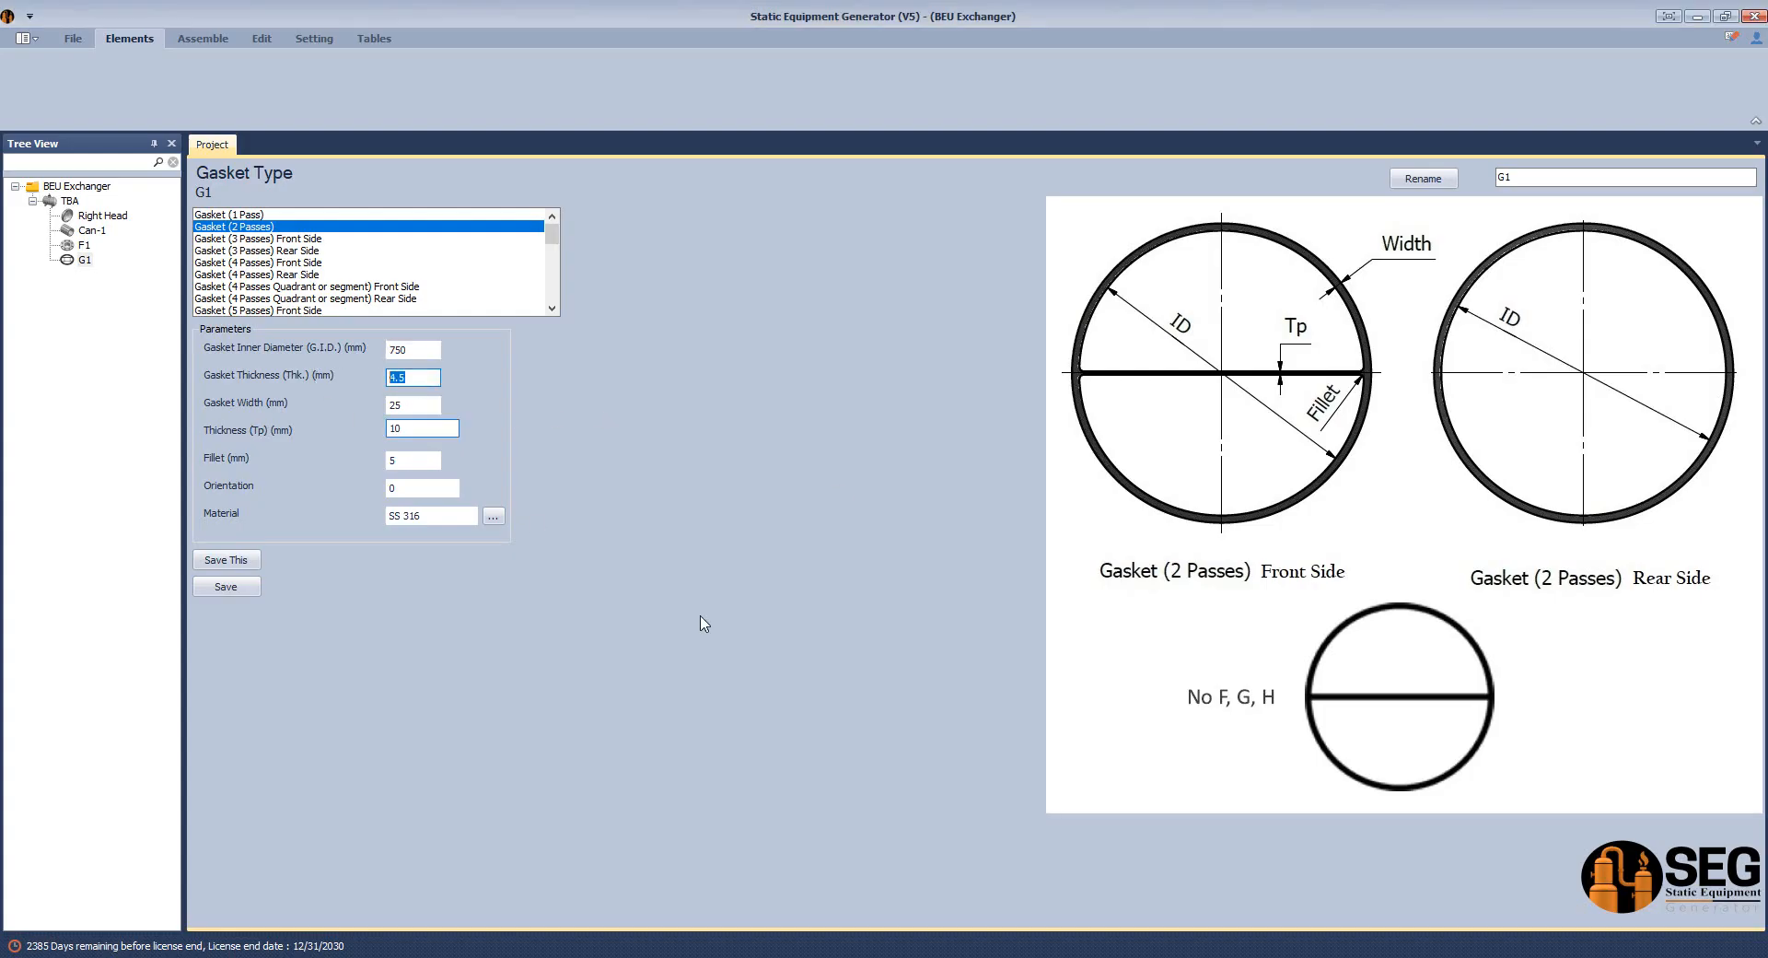
pyautogui.click(1322, 957)
pyautogui.click(1221, 897)
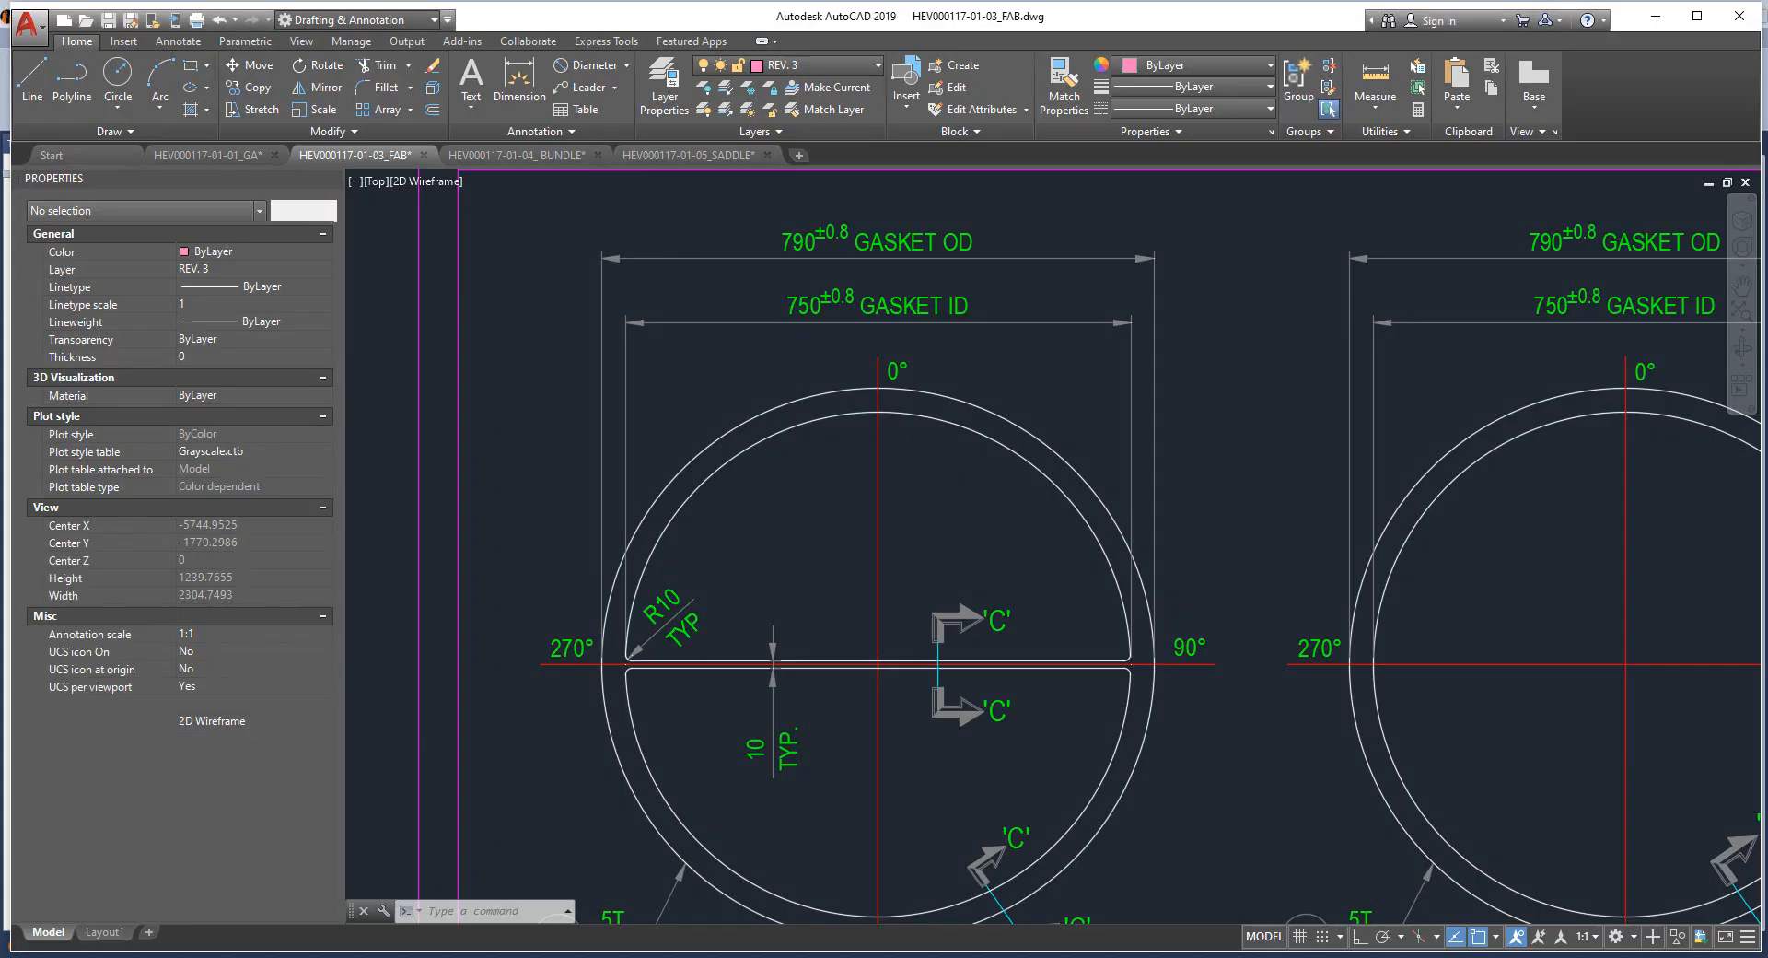
pyautogui.scroll(-2, 967, 368)
pyautogui.scroll(5, 1332, 316)
pyautogui.scroll(-4, 1269, 493)
pyautogui.moveTo(1057, 518); pyautogui.dragTo(1421, 394, button='middle')
pyautogui.click(1362, 957)
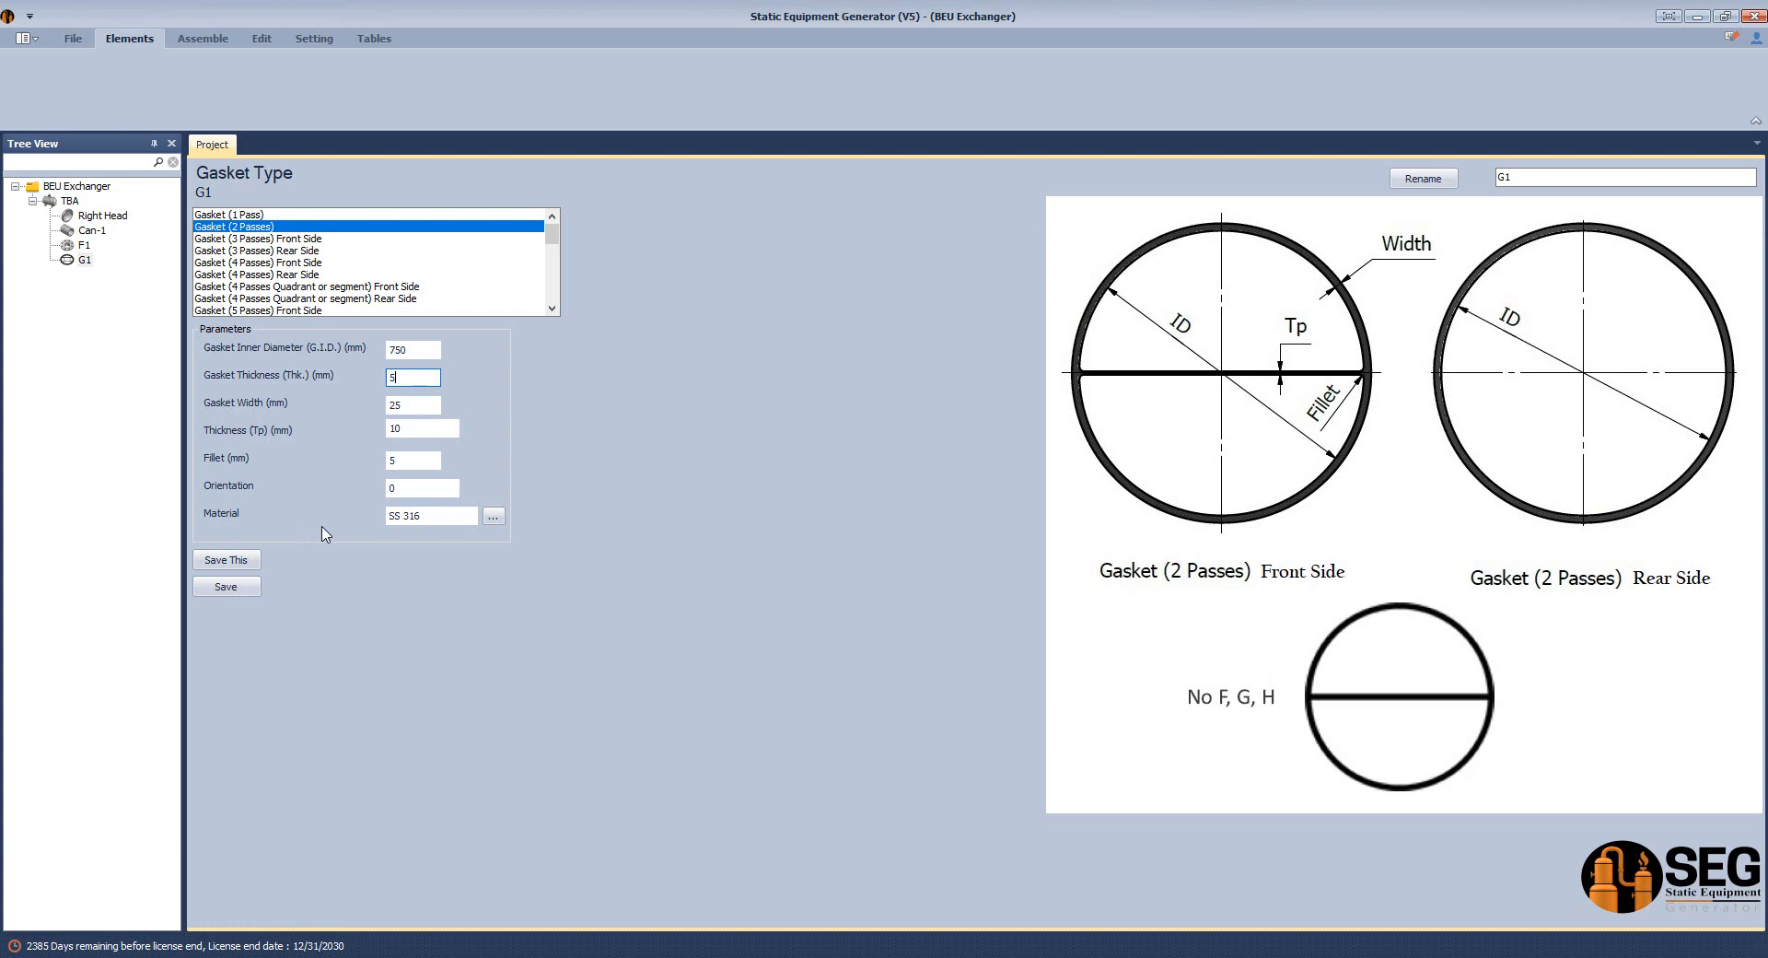
# Set G1's gasket width to 20 mm and recheck the inner and outer diameters in the FAB drawing.
pyautogui.click(405, 406)
pyautogui.moveTo(1241, 949)
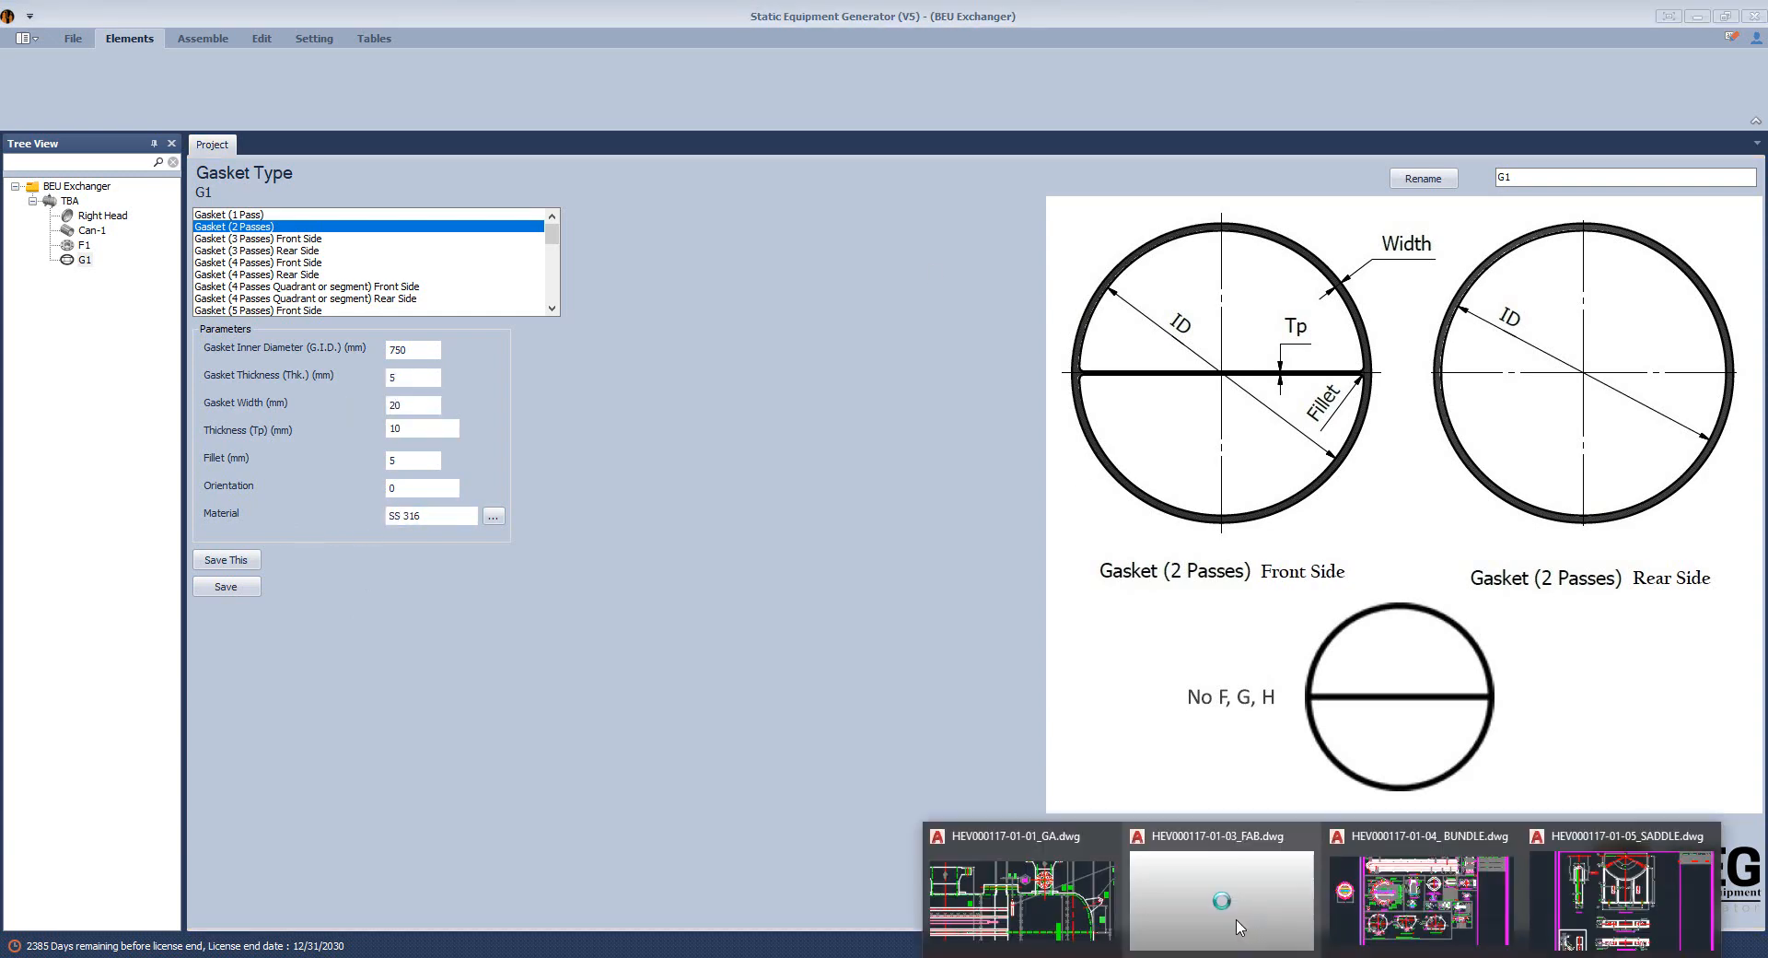
pyautogui.click(1215, 899)
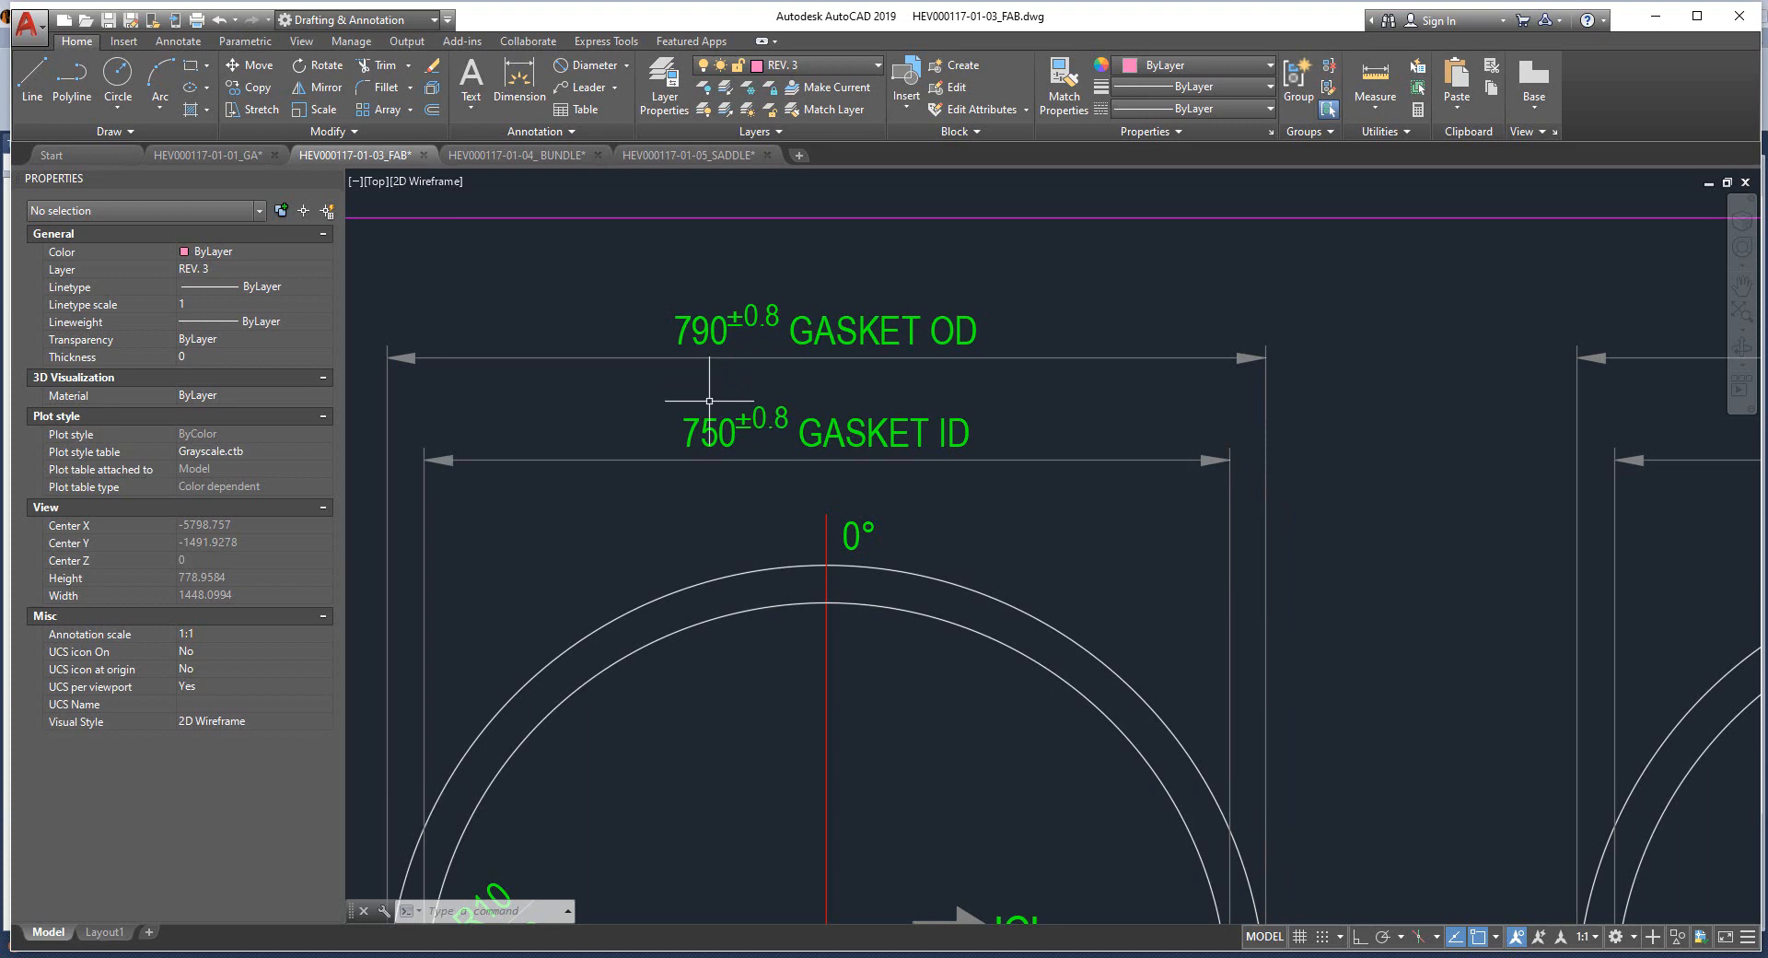
pyautogui.moveTo(1131, 702); pyautogui.dragTo(1134, 575, button='middle')
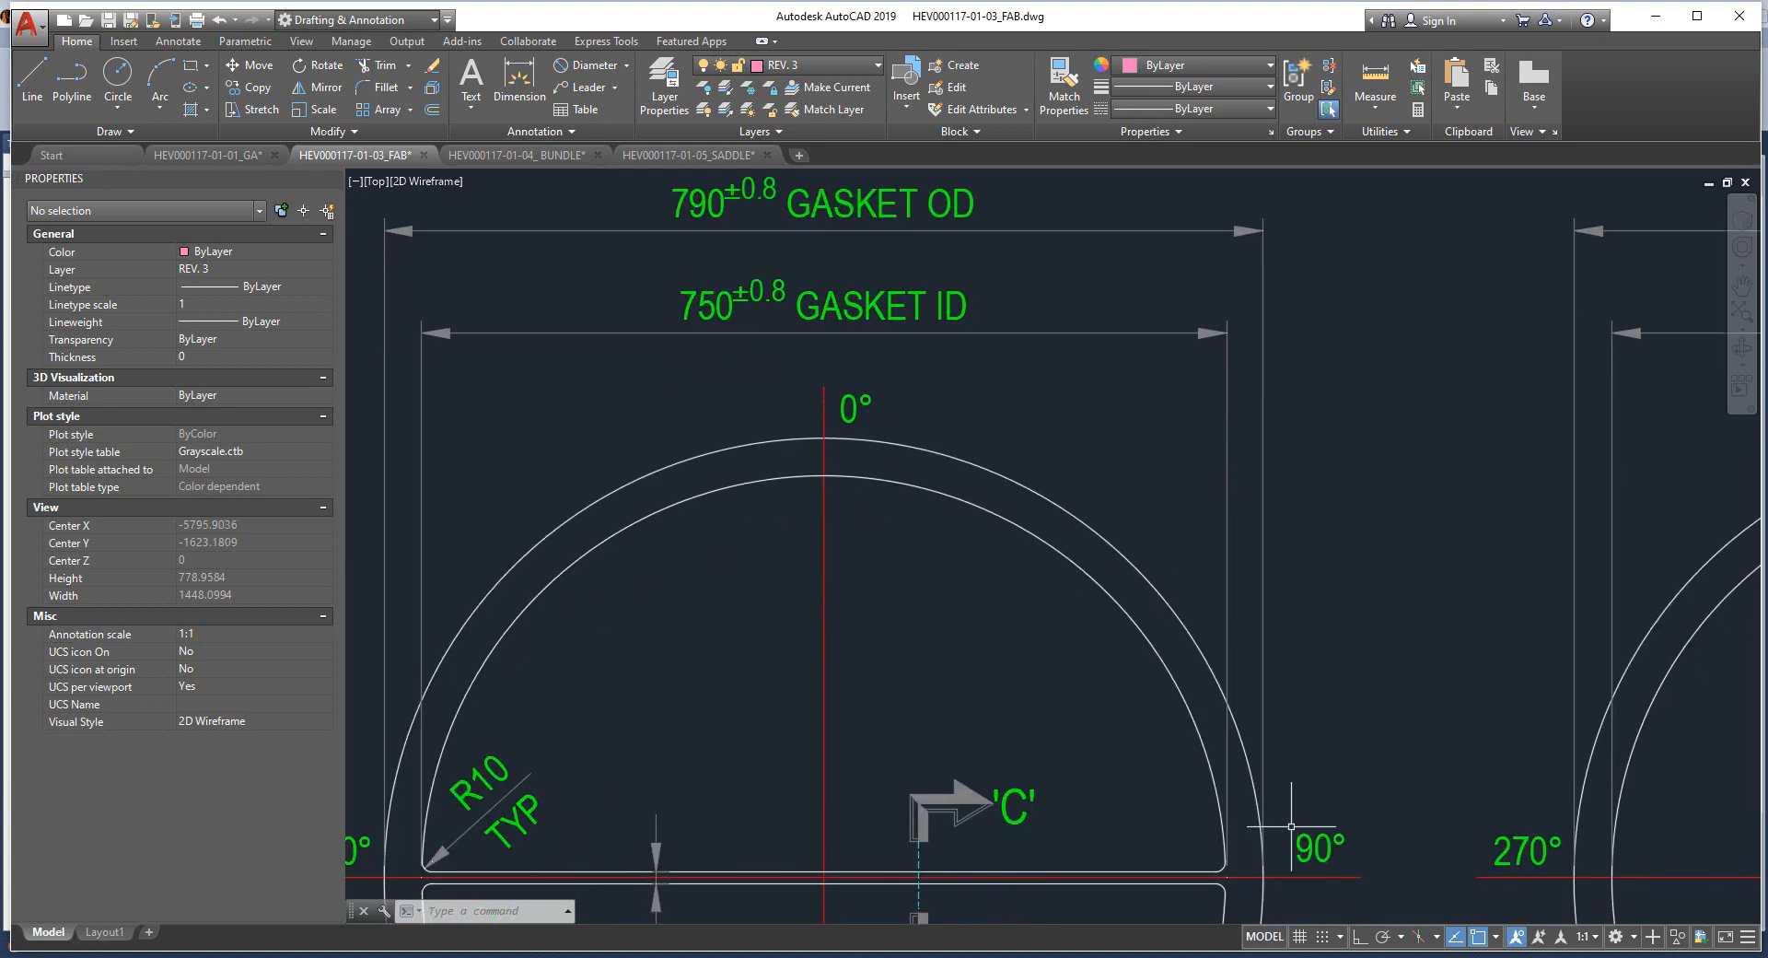
pyautogui.hotkey('alt', 'Tab')
# Check G1's pass partition thickness (Tp) against the gasket detail in the FAB drawing.
pyautogui.click(419, 430)
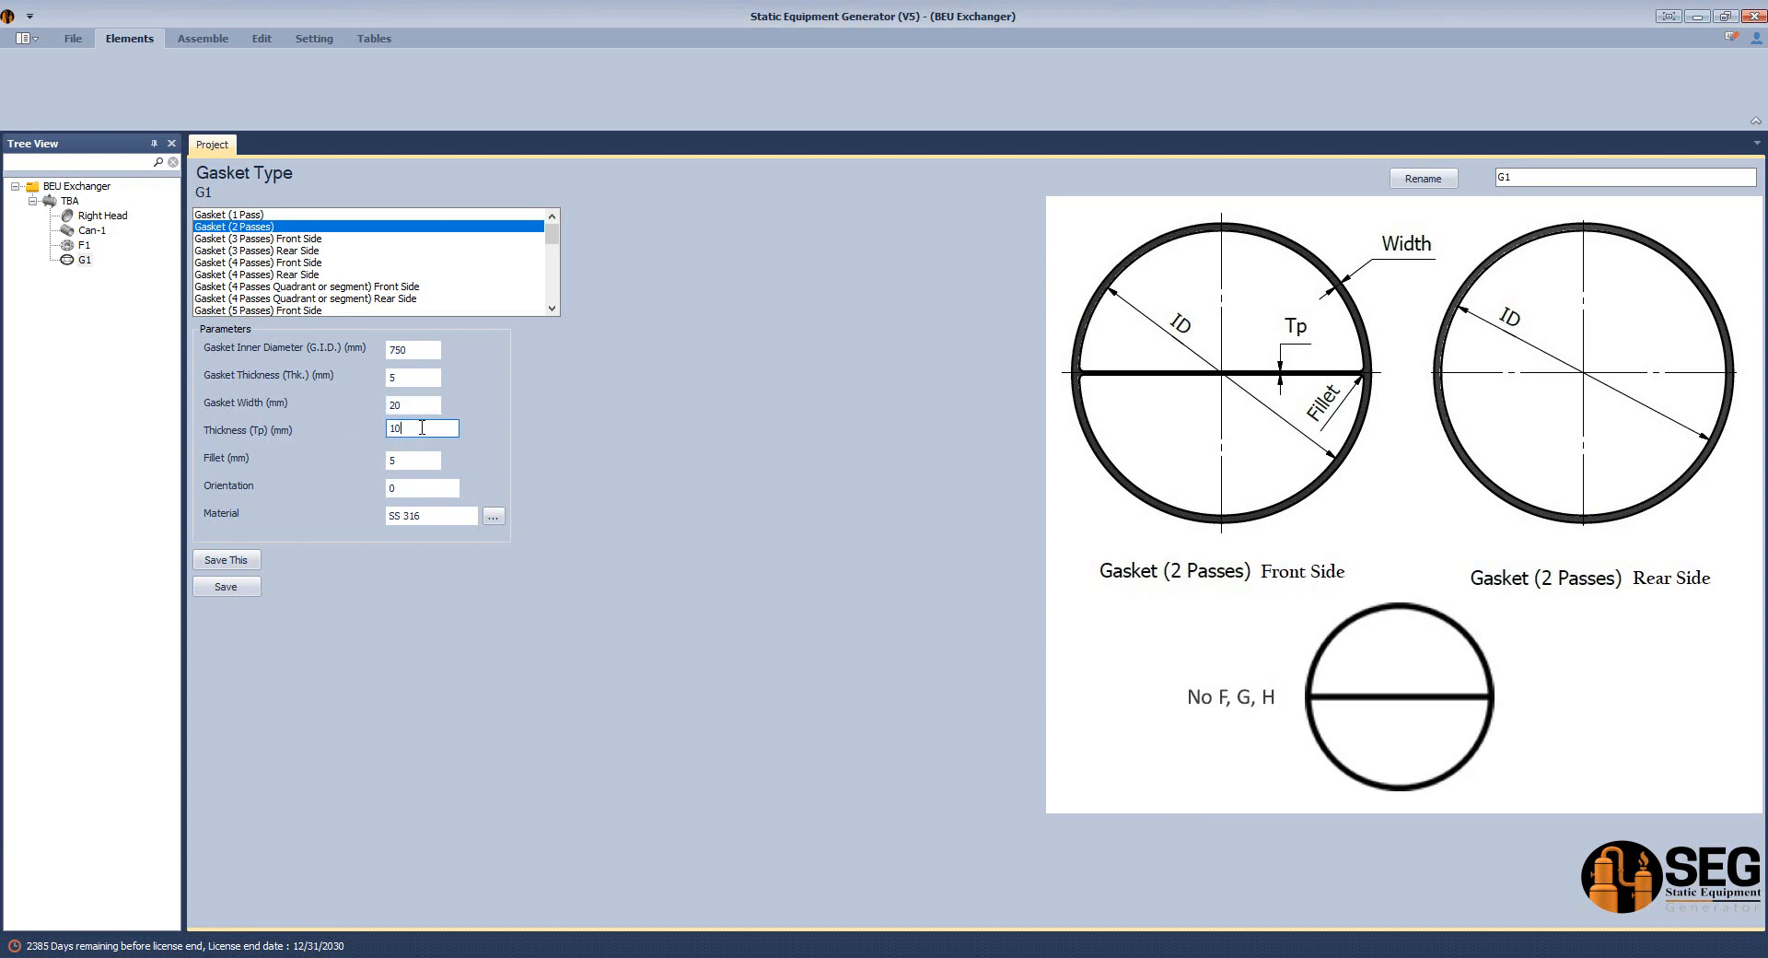
pyautogui.moveTo(422, 427); pyautogui.dragTo(362, 435)
pyautogui.moveTo(1324, 957)
pyautogui.click(1222, 907)
pyautogui.moveTo(828, 702); pyautogui.dragTo(867, 578, button='middle')
pyautogui.scroll(2, 926, 727)
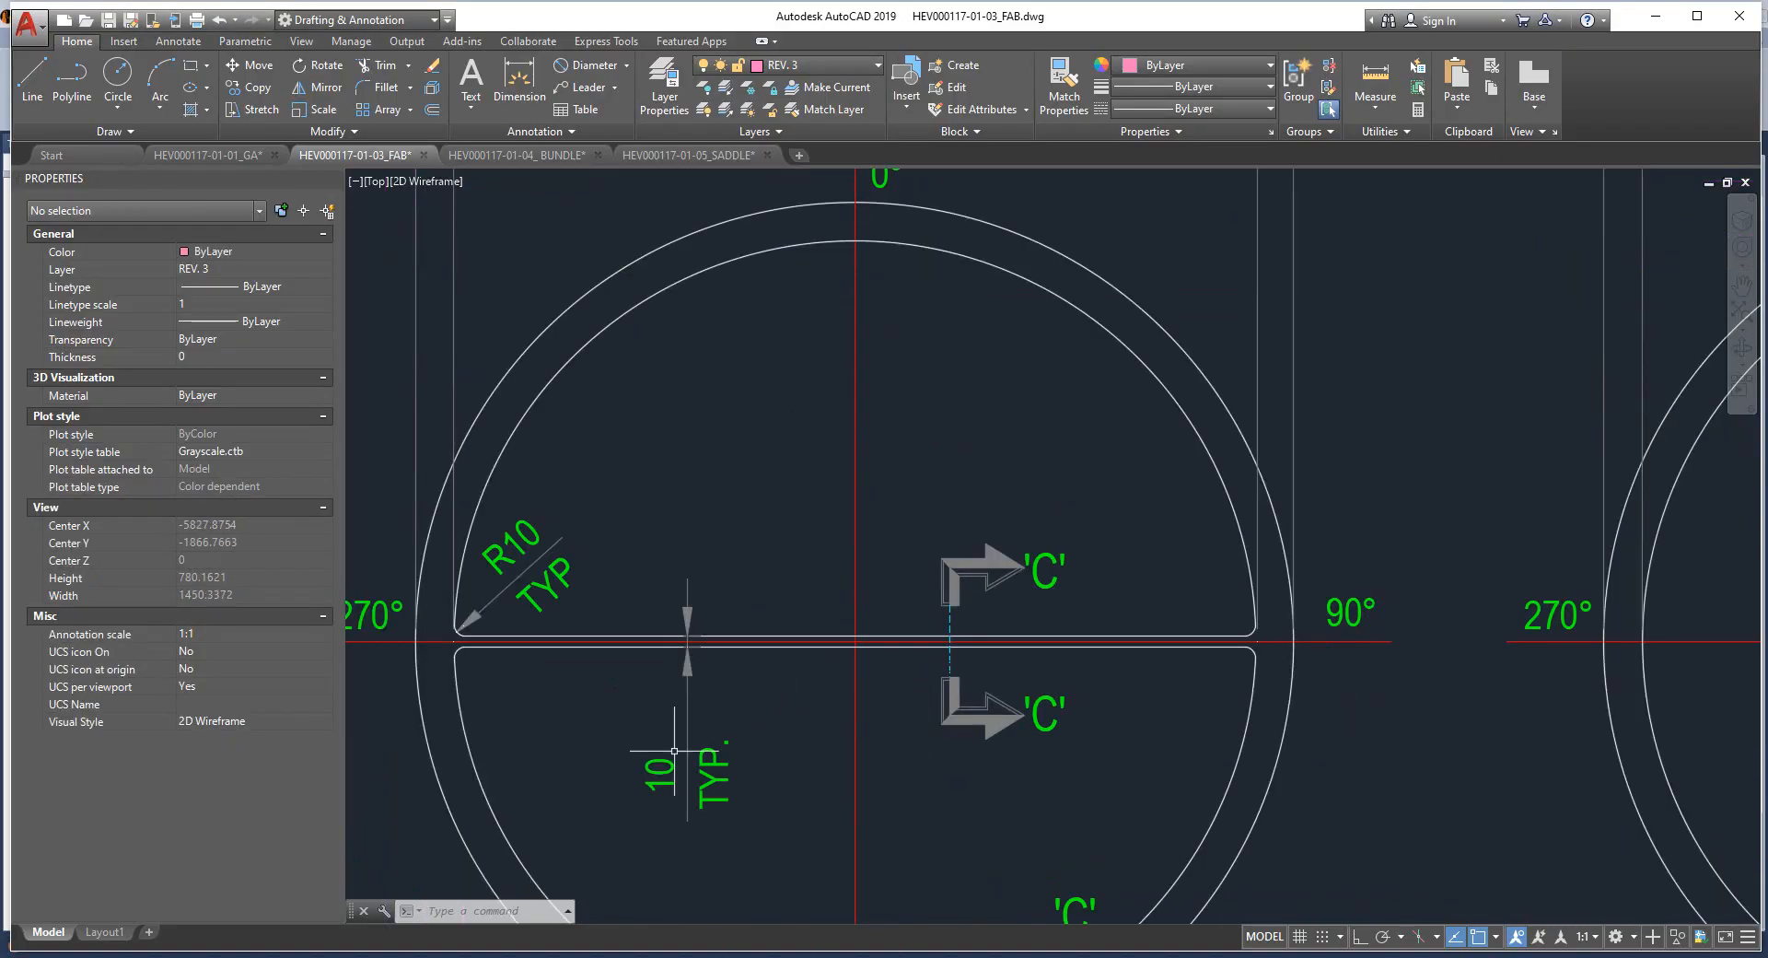
pyautogui.scroll(2, 674, 751)
pyautogui.click(1284, 956)
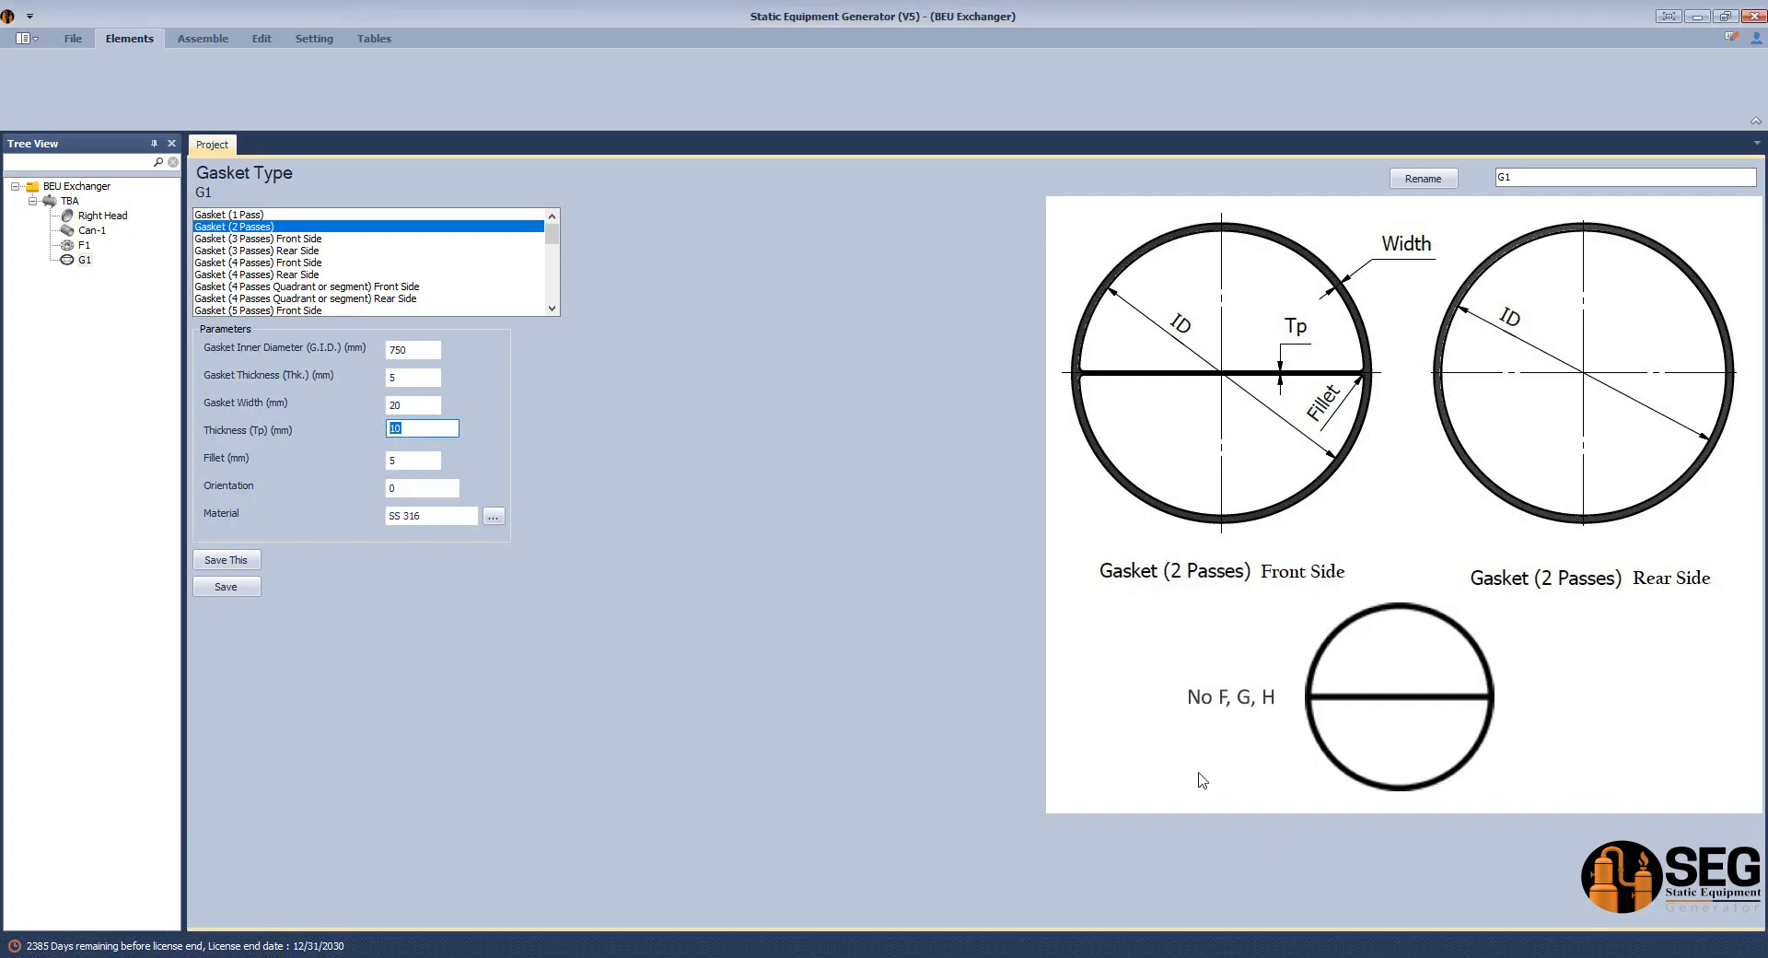
# Set G1's fillet to 10 mm according to the FAB drawing and save the gasket.
pyautogui.click(413, 462)
pyautogui.moveTo(1324, 956)
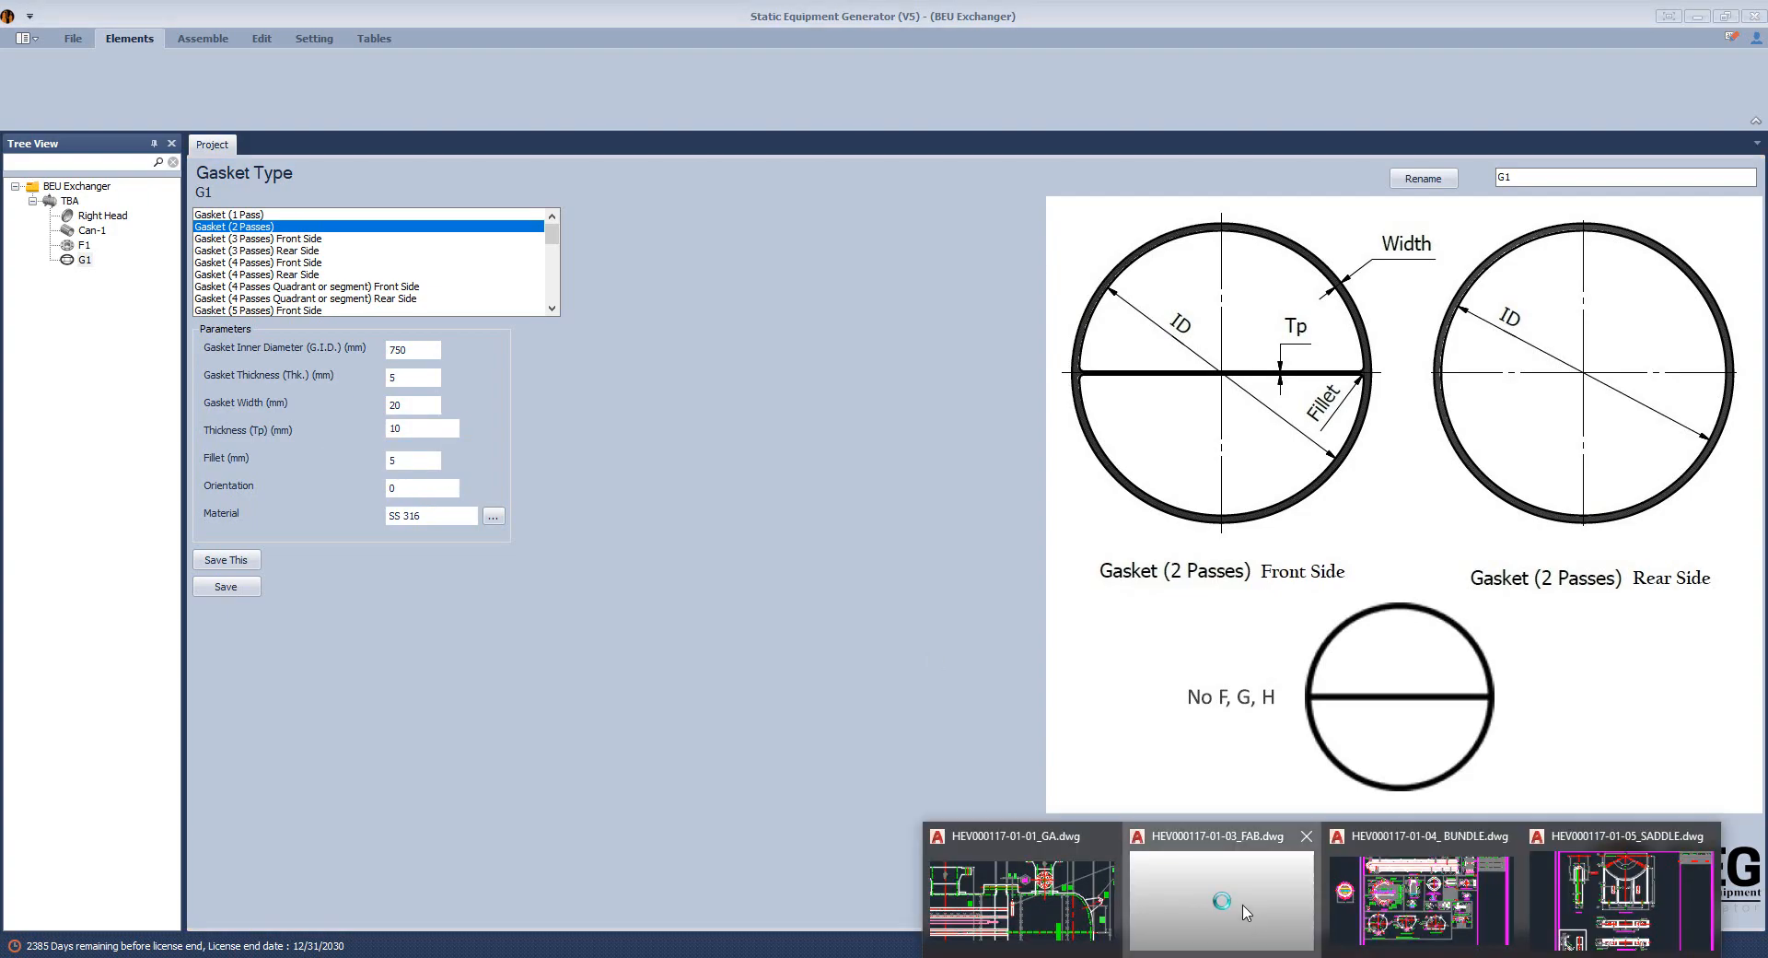
pyautogui.click(1223, 907)
pyautogui.moveTo(1204, 891); pyautogui.dragTo(1361, 891, button='middle')
pyautogui.click(1284, 955)
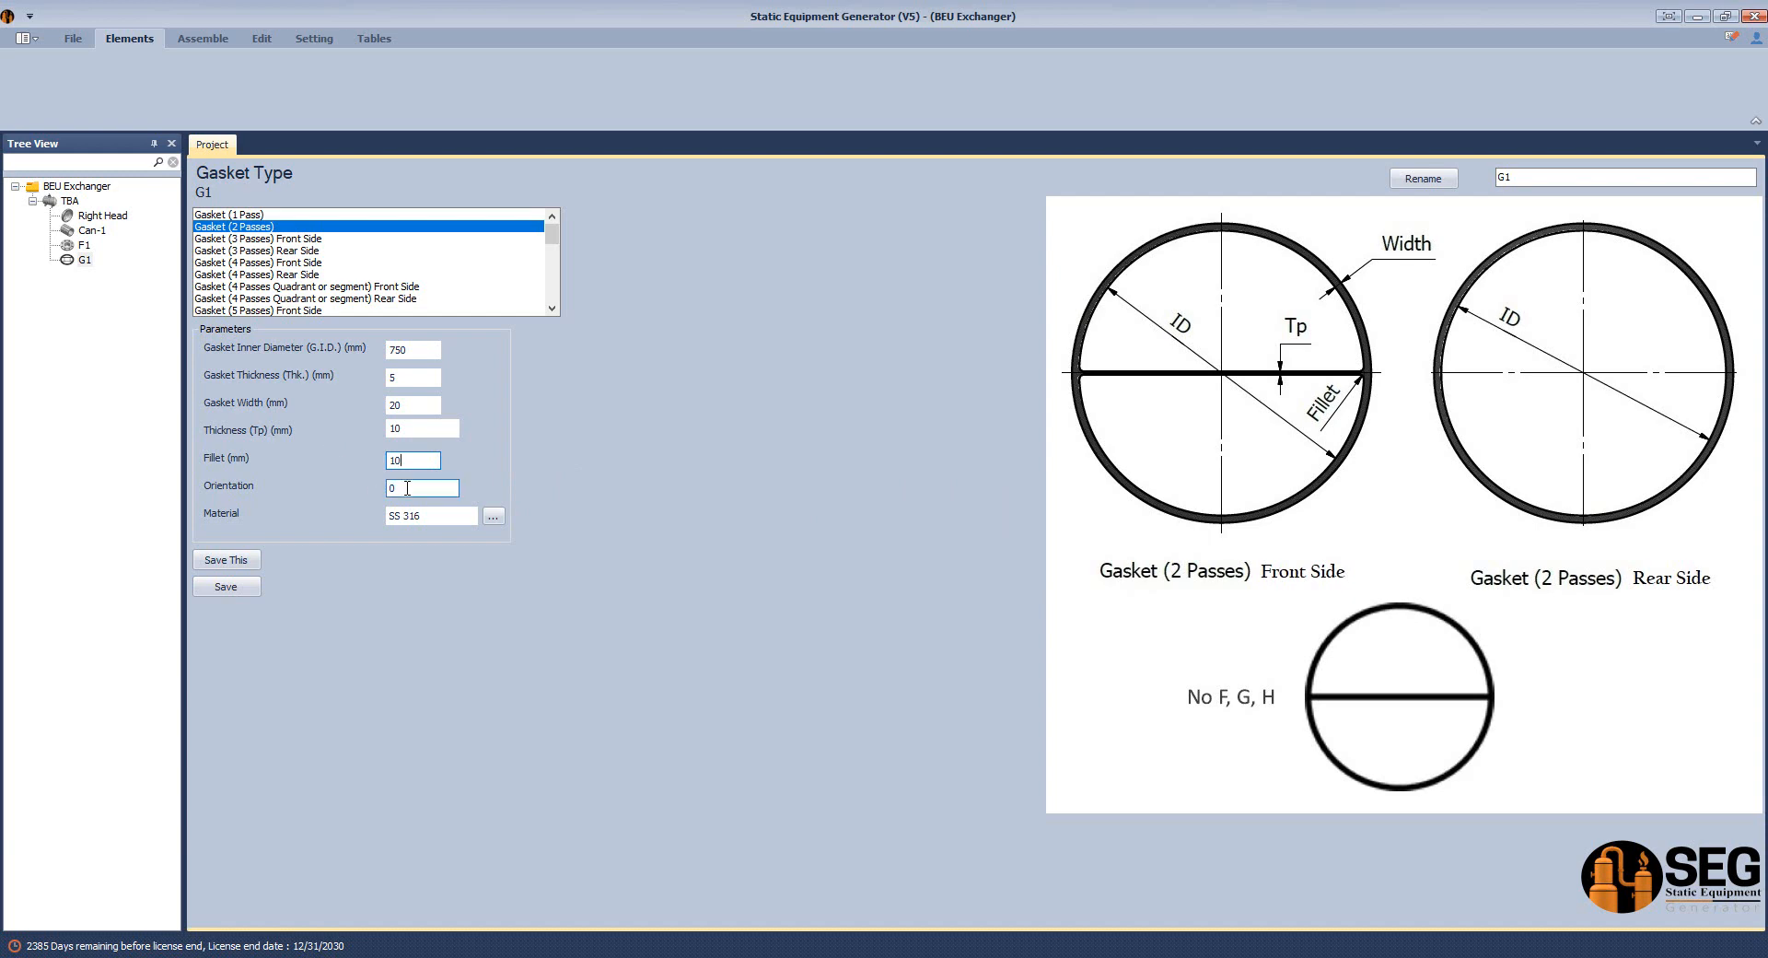
pyautogui.click(218, 591)
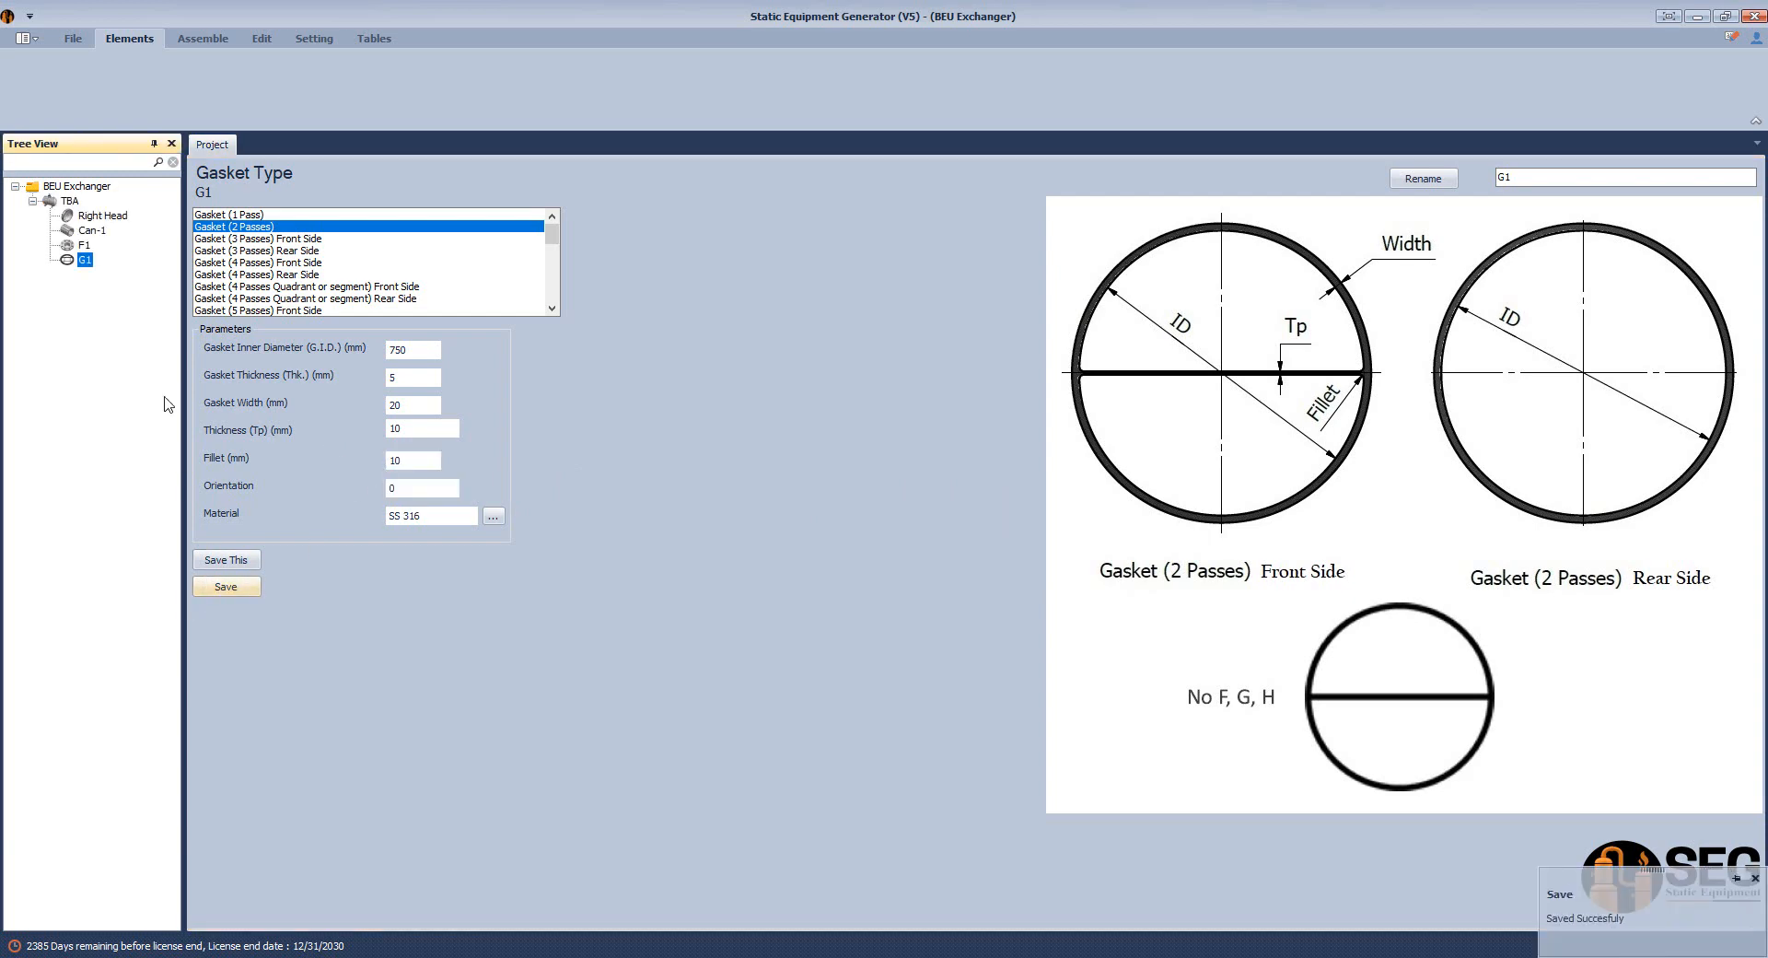
# Add a tubesheet named TSH to TBA and open its parameters.
pyautogui.click(69, 201)
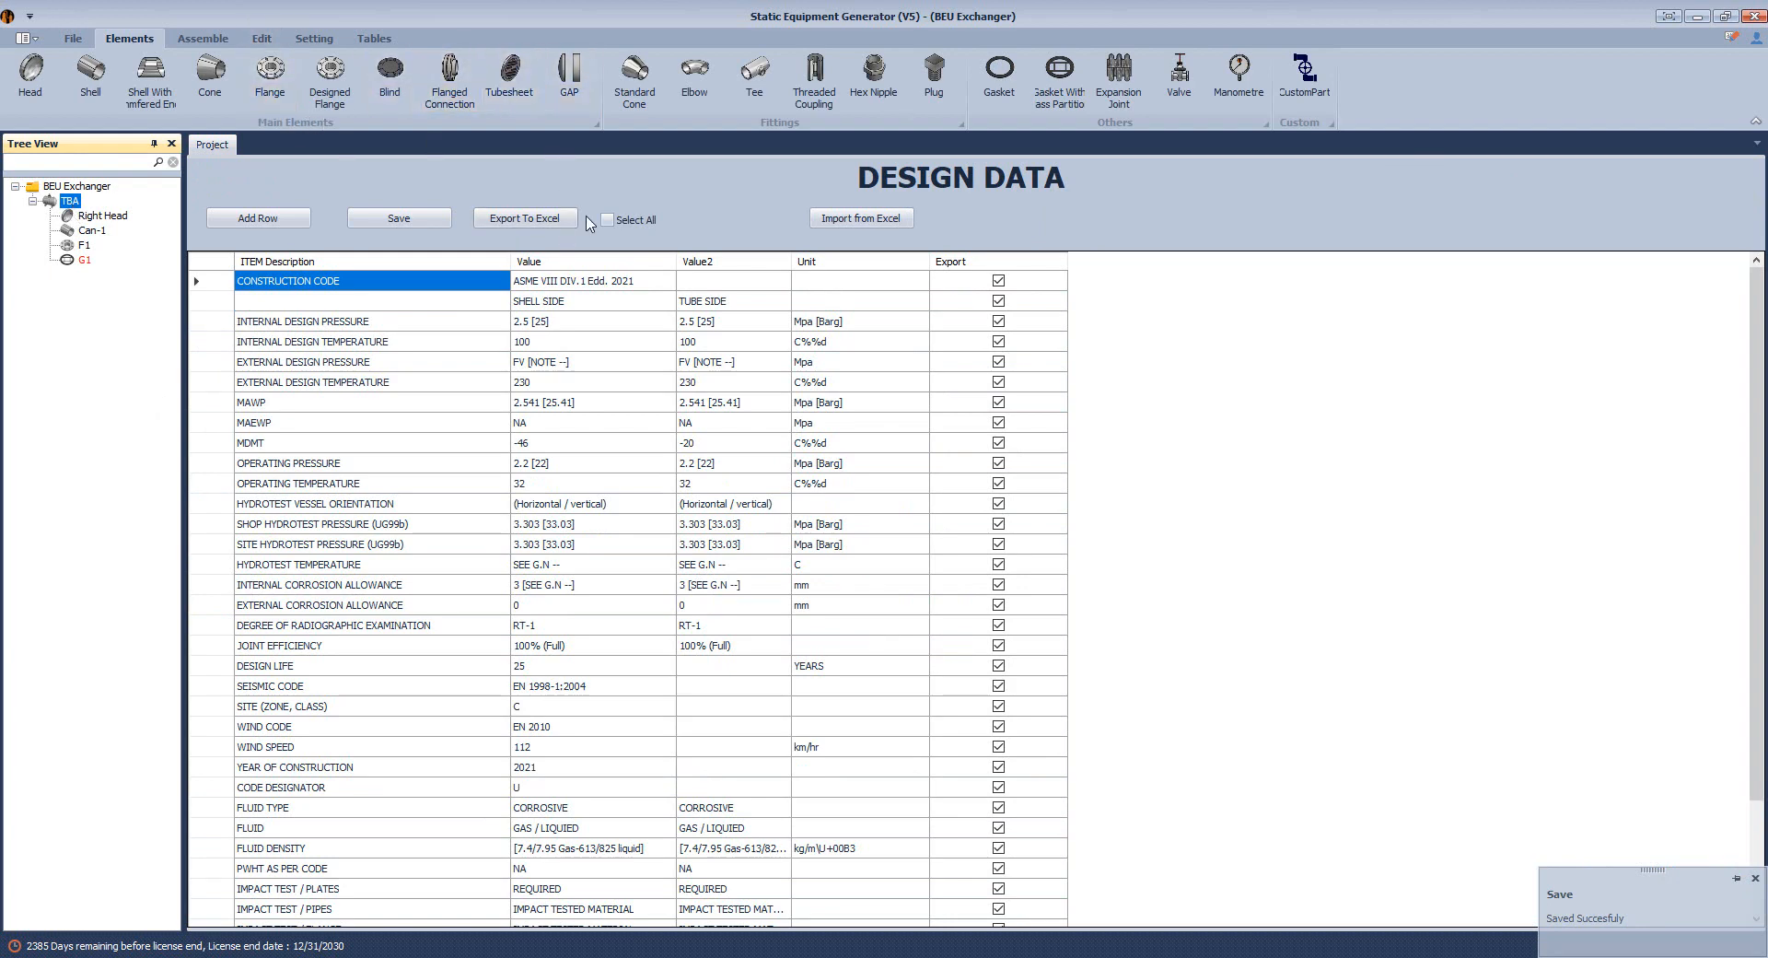
pyautogui.click(512, 85)
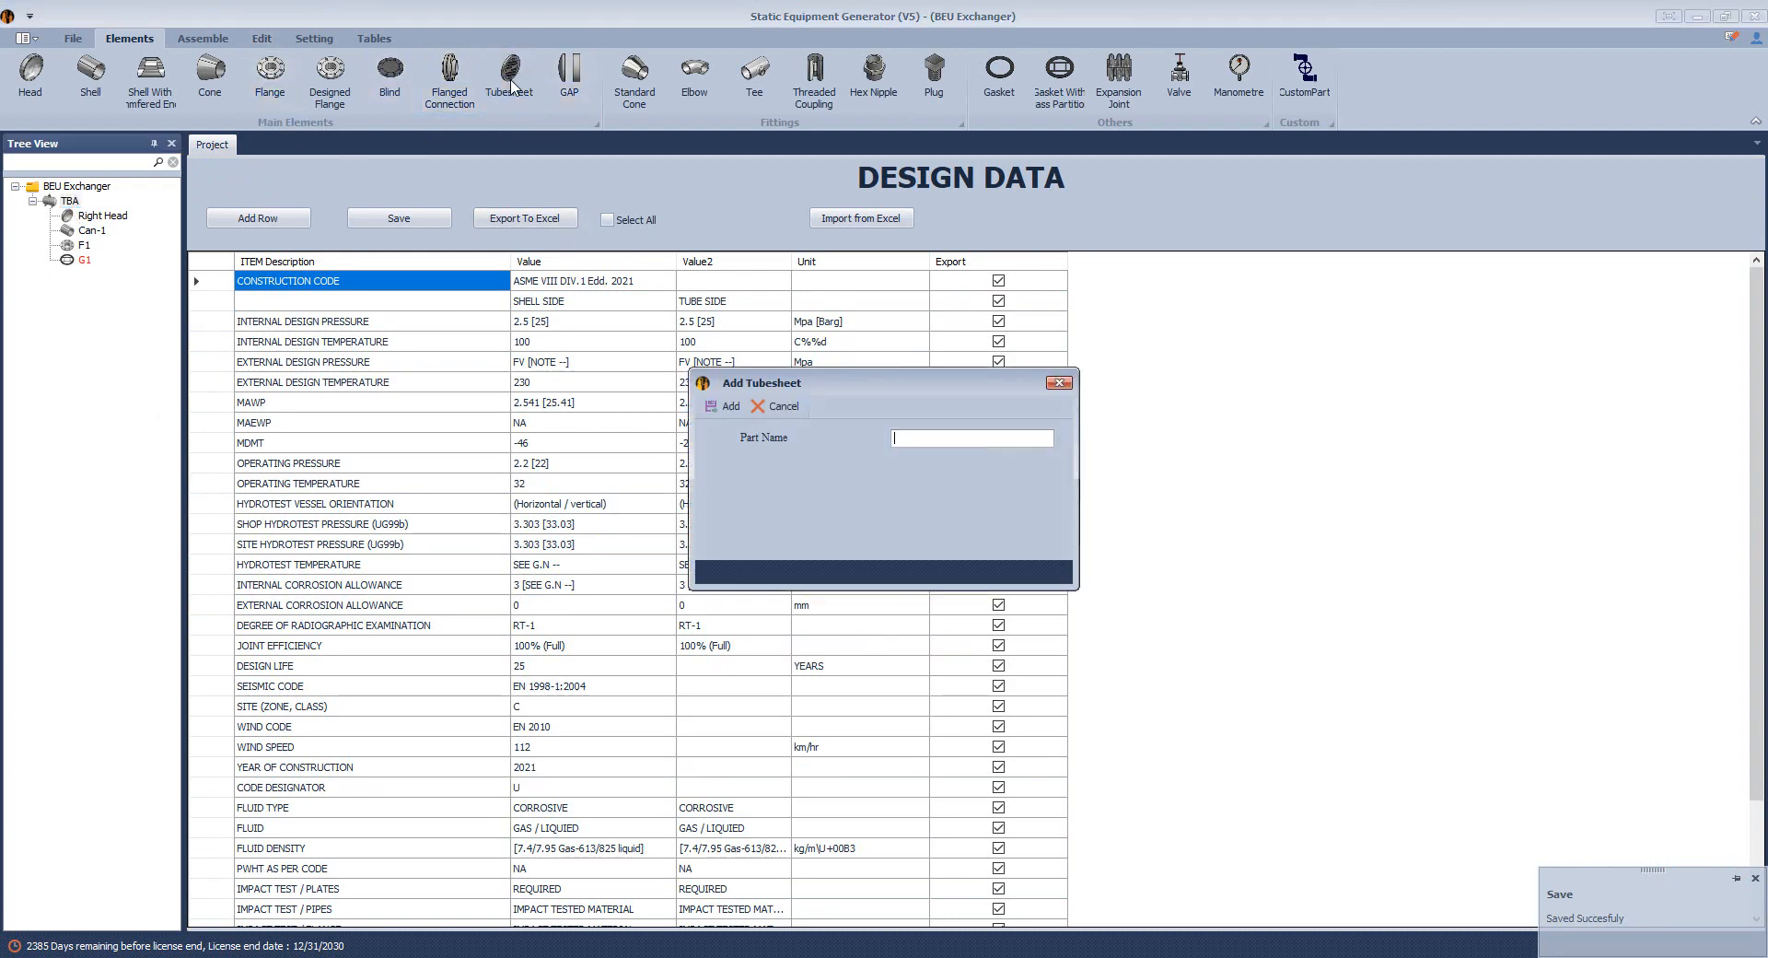
pyautogui.write('TSH')
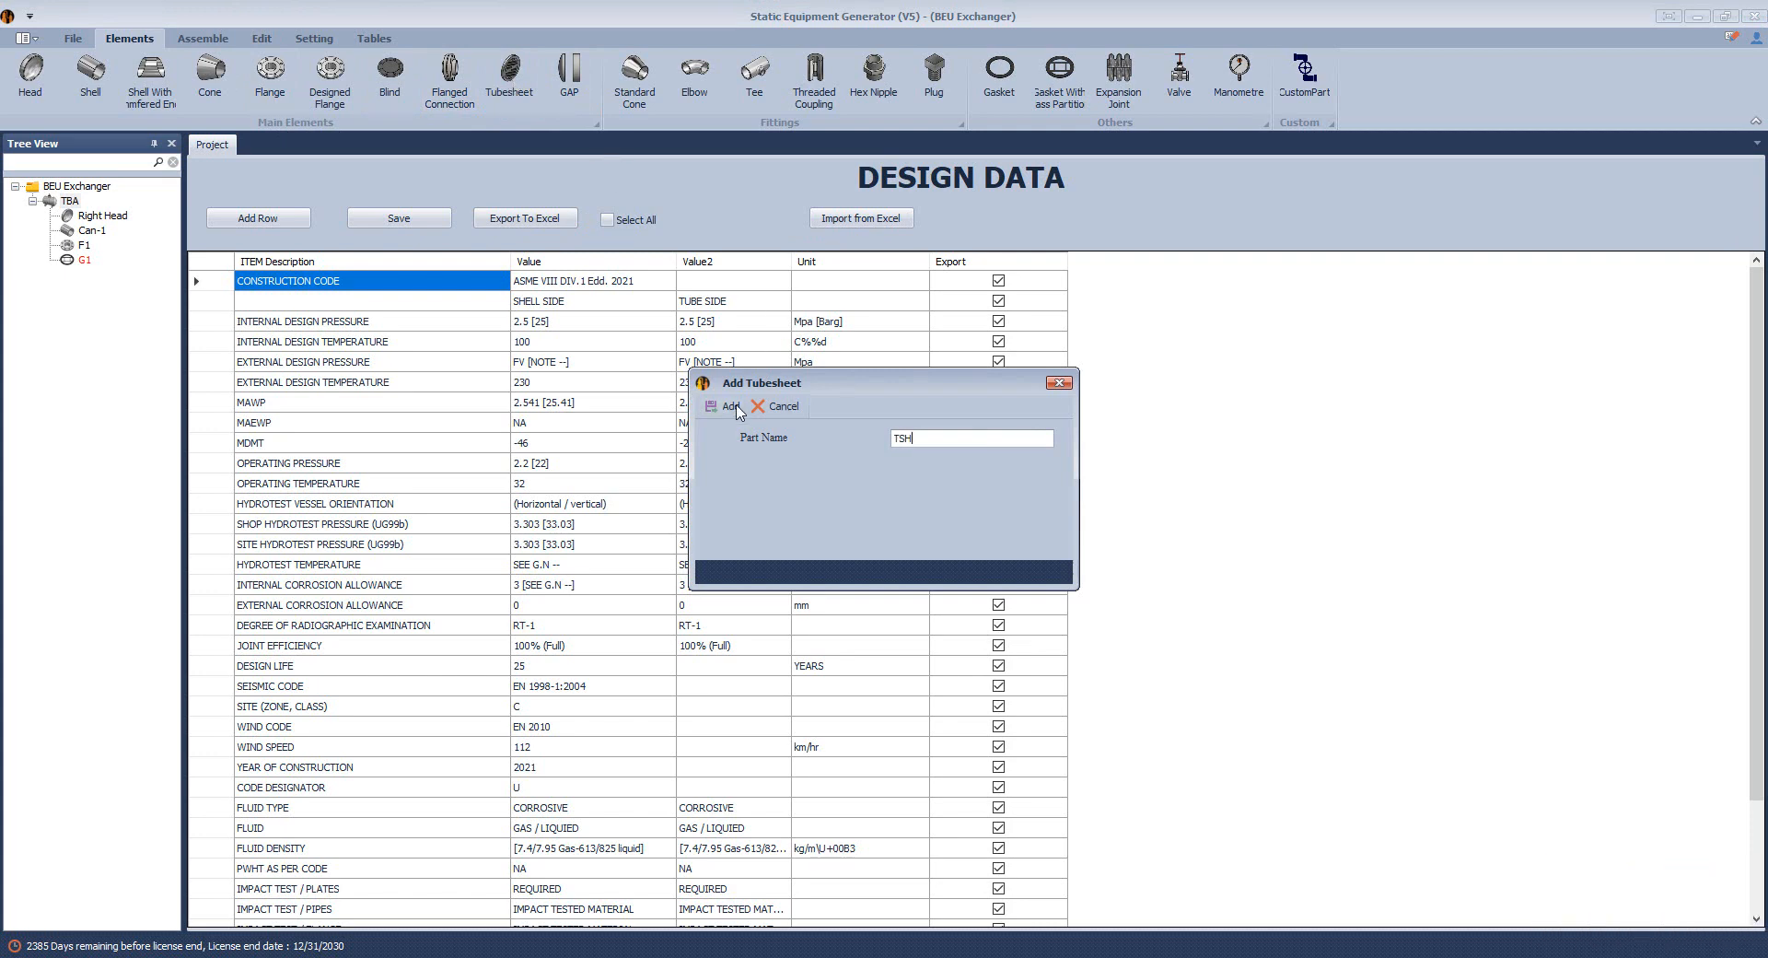
pyautogui.click(730, 407)
pyautogui.click(87, 274)
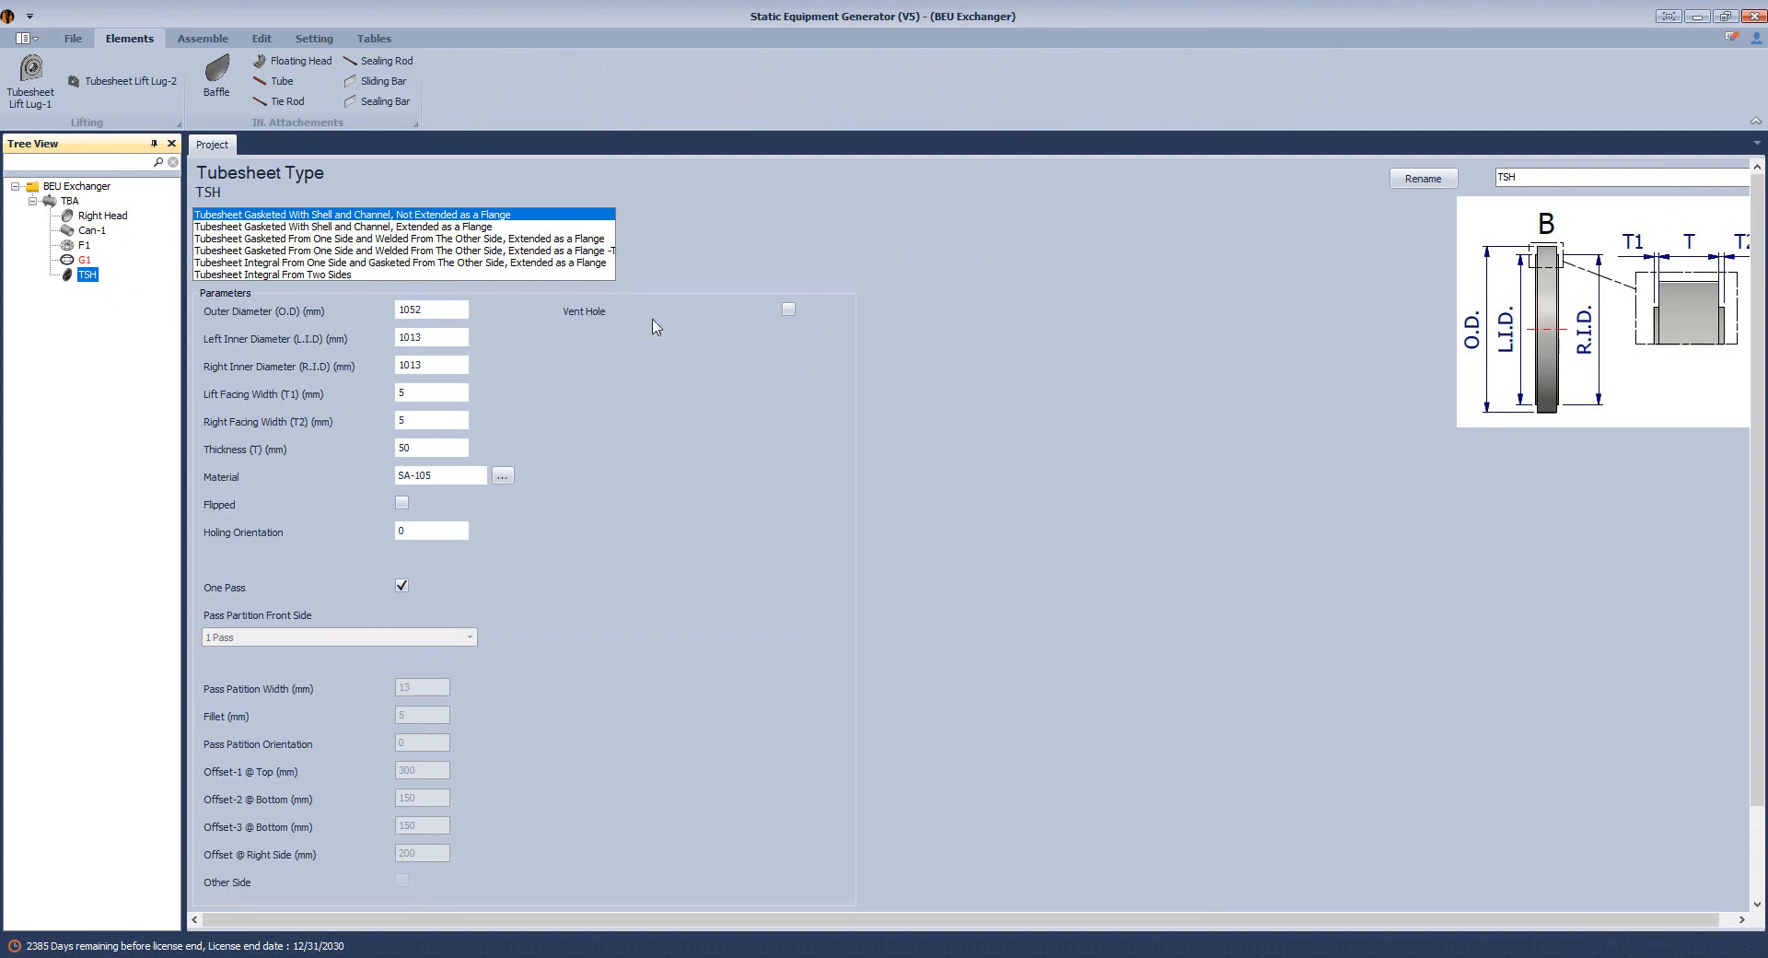
# Set TSH's type to Tubesheet Gasketed With Shell and Channel, Extended as a Flange, with a 950 mm outer diameter.
pyautogui.click(530, 246)
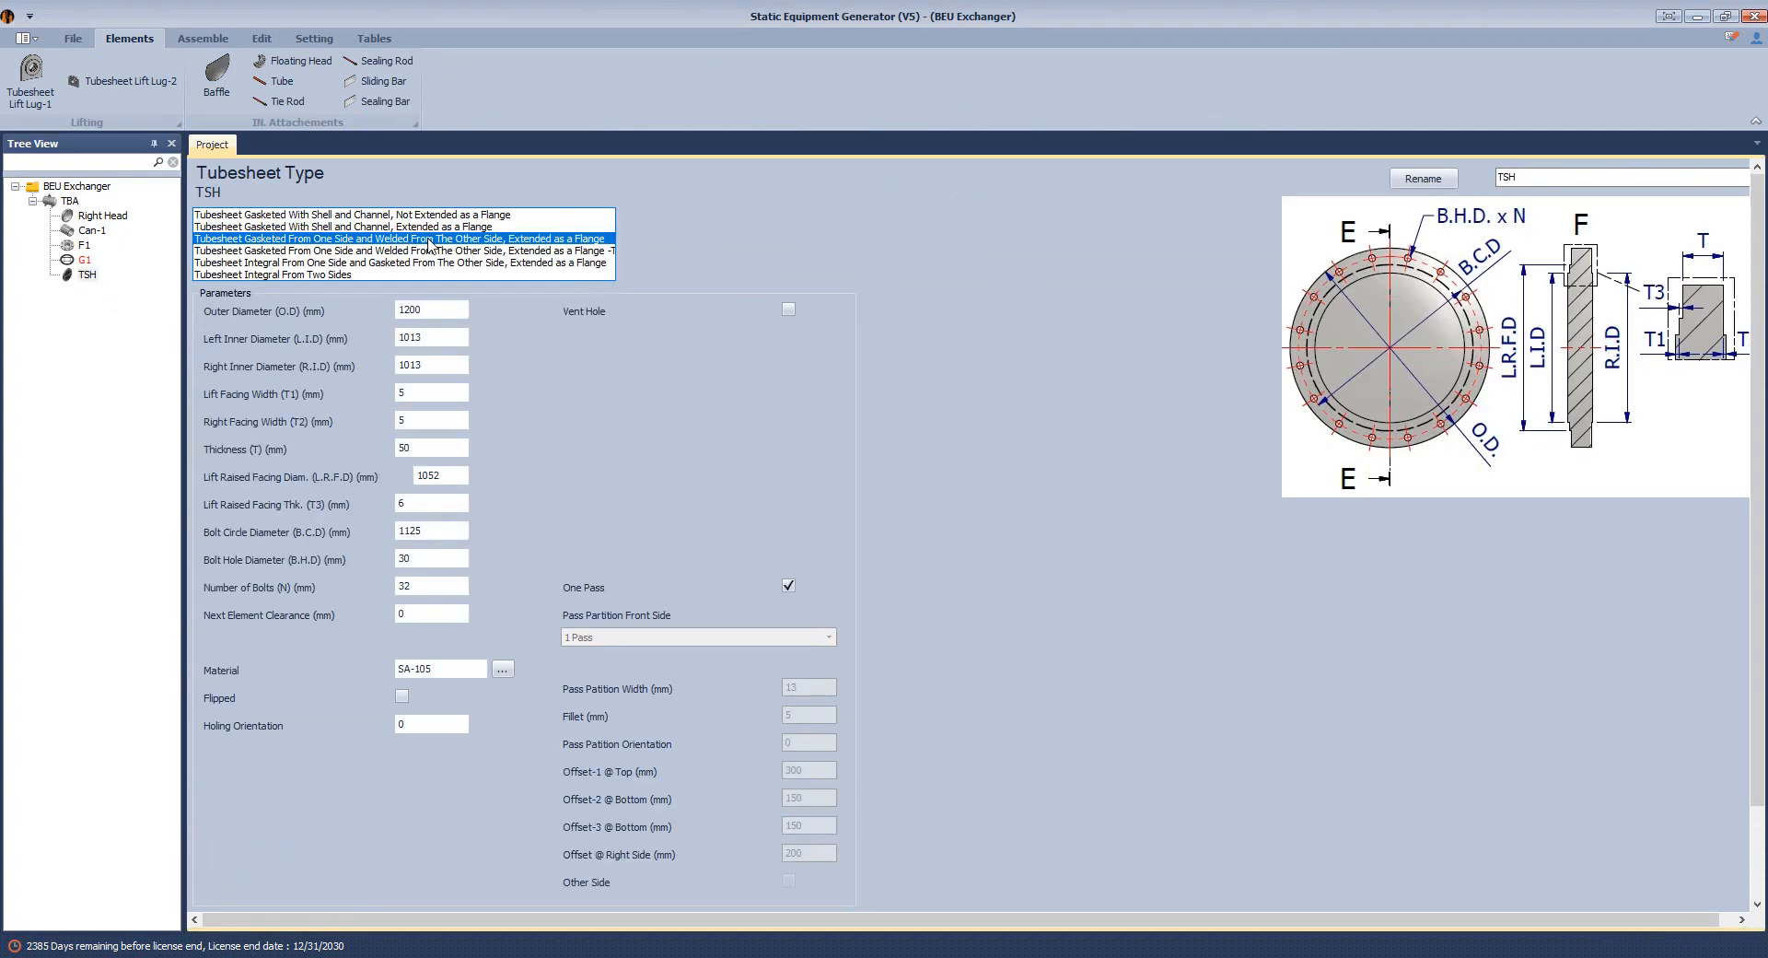
pyautogui.click(438, 229)
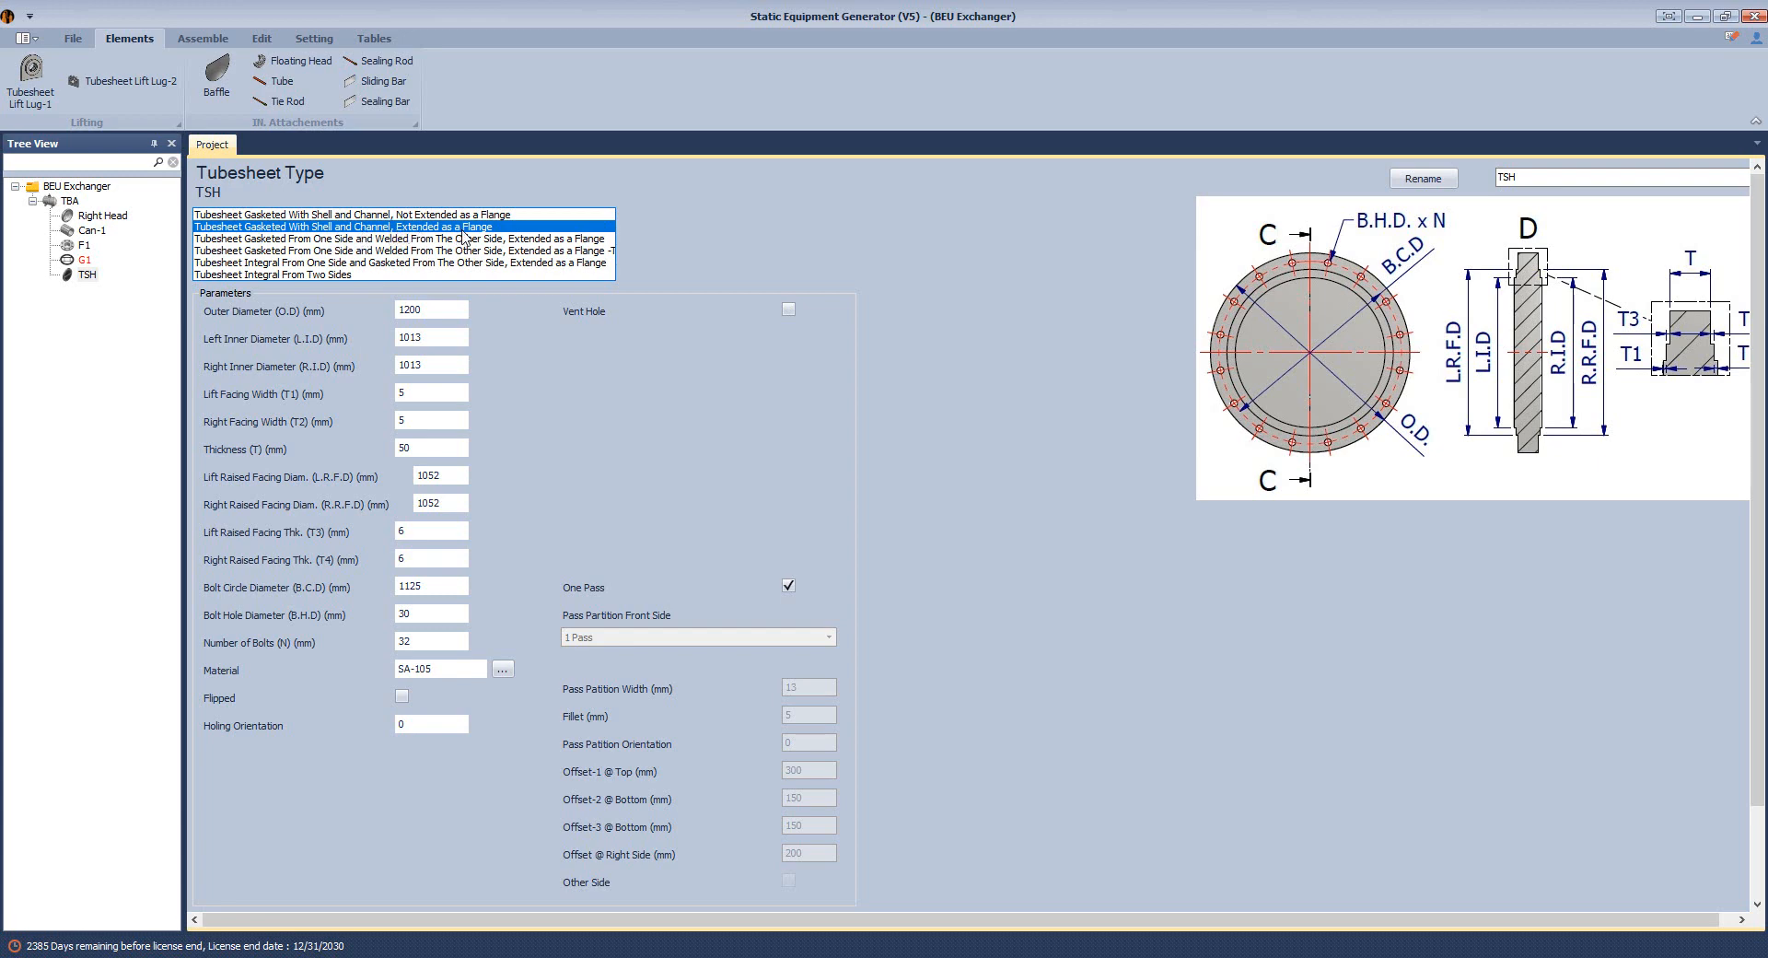
pyautogui.click(437, 308)
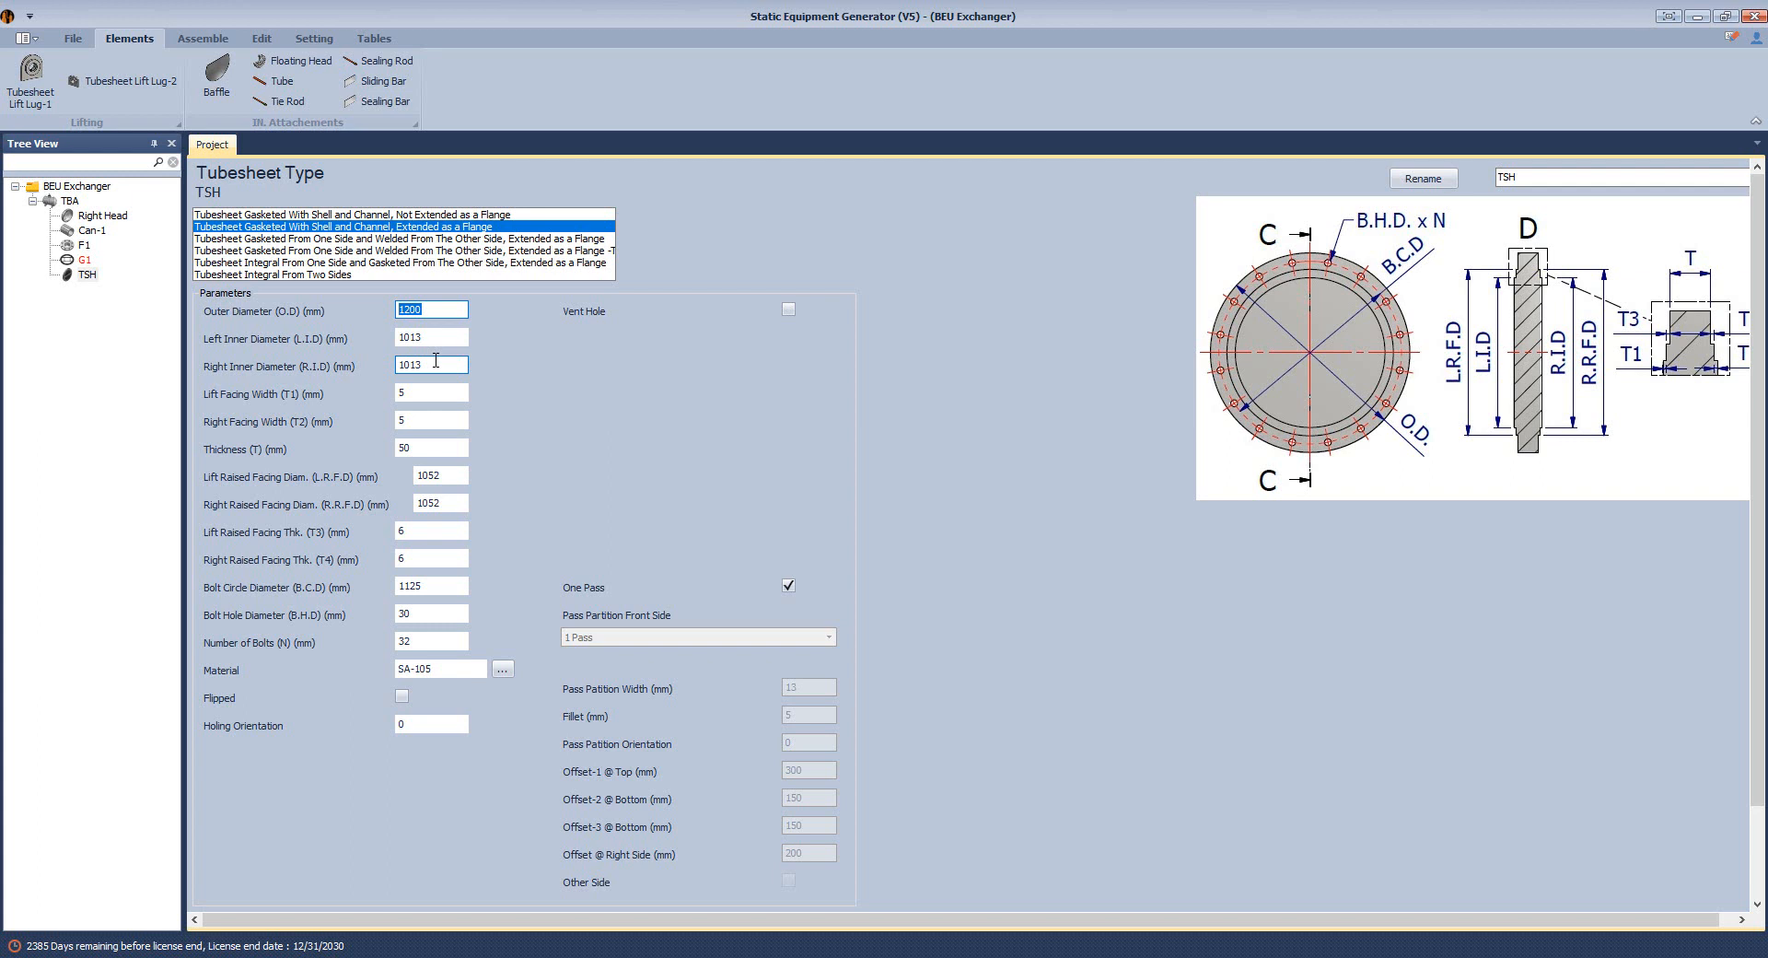
pyautogui.write('950')
# Set TSH's left and right inner diameters to 737 mm.
pyautogui.click(1321, 956)
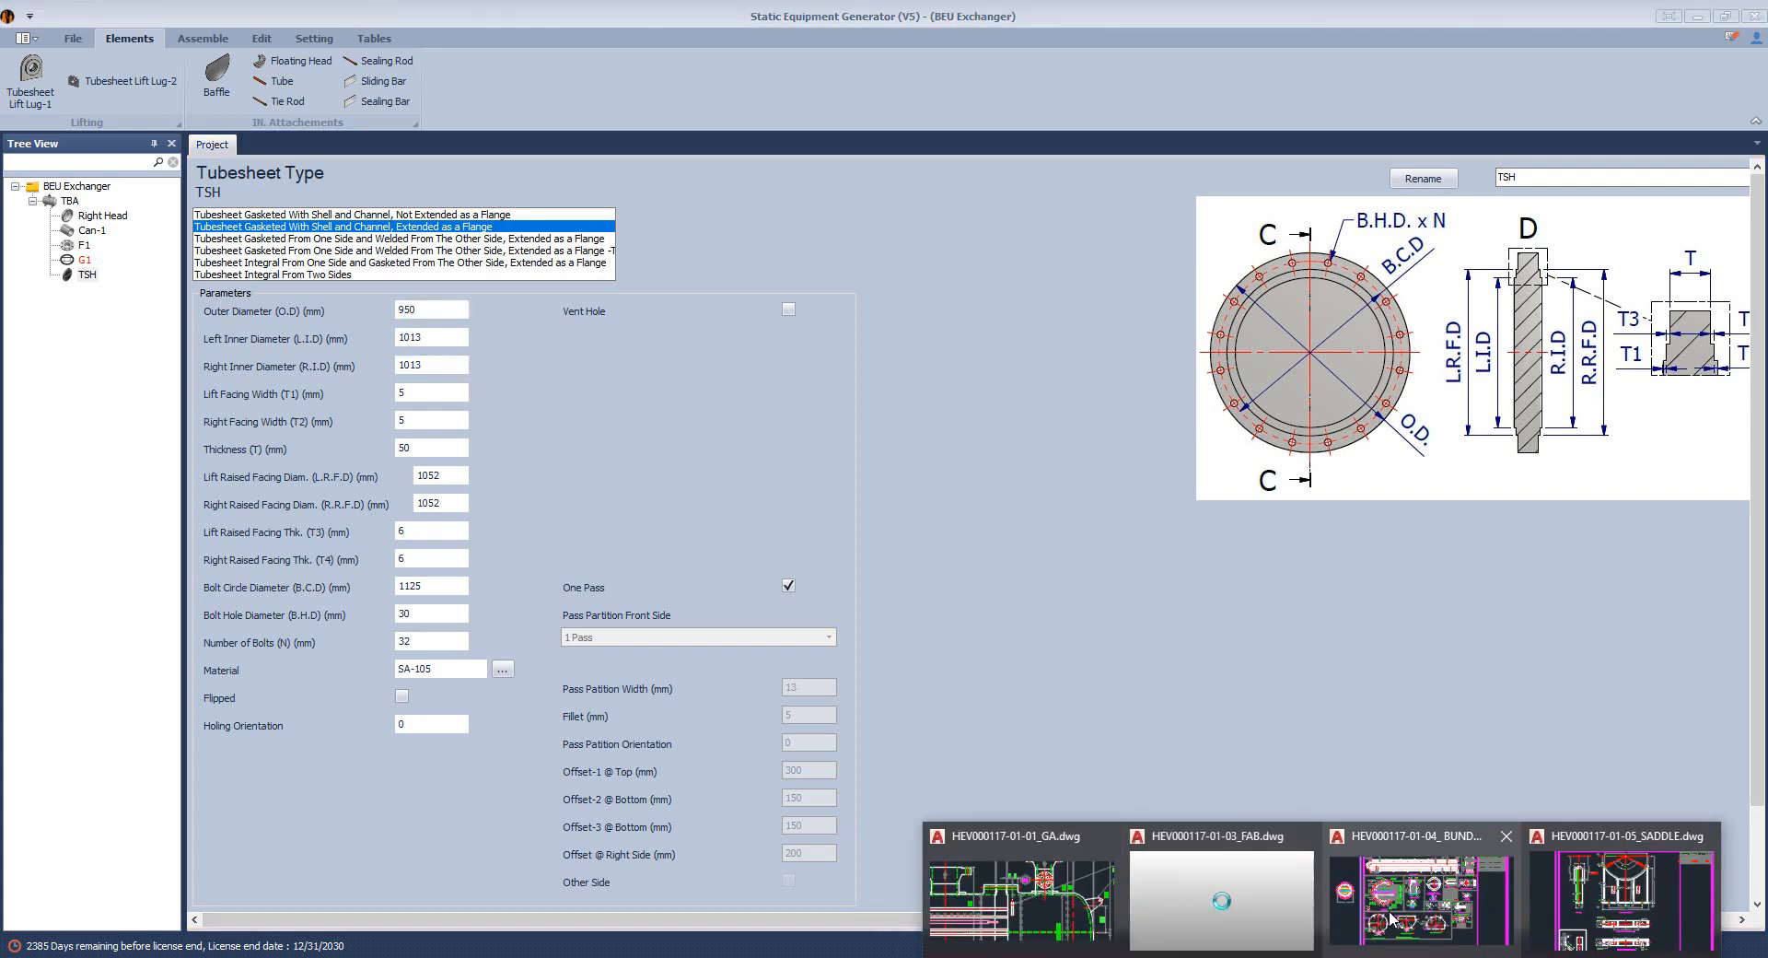
pyautogui.click(1394, 918)
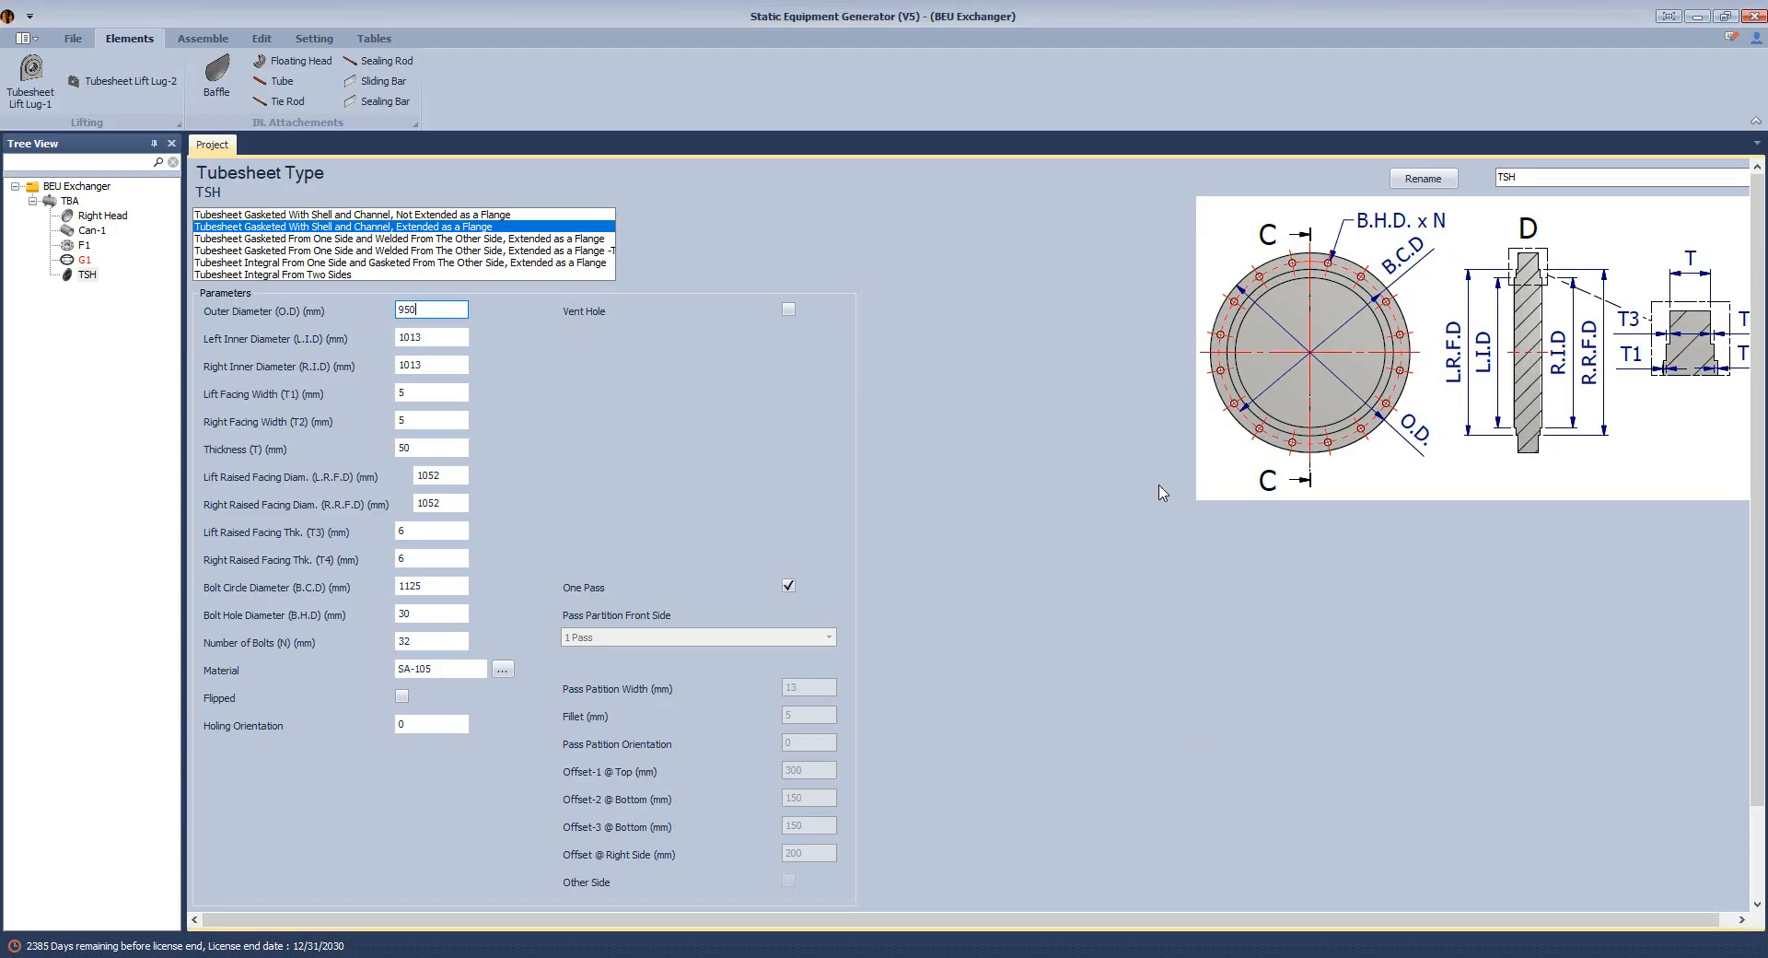
pyautogui.click(1323, 957)
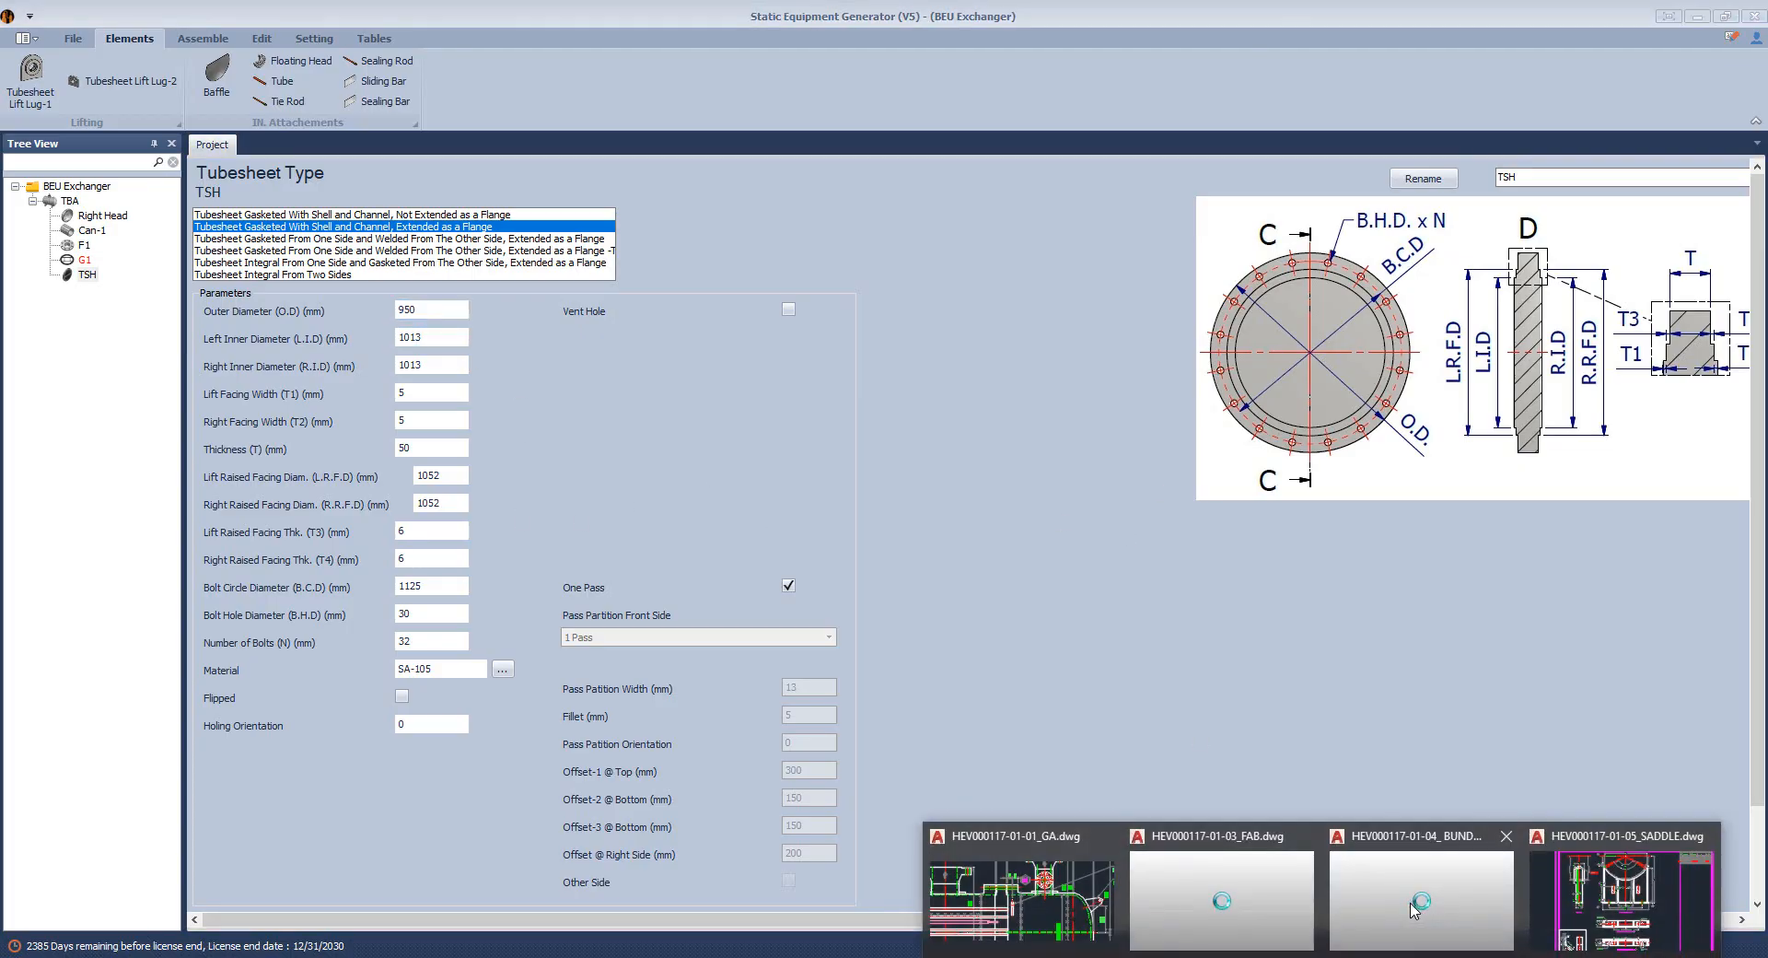
pyautogui.click(1331, 918)
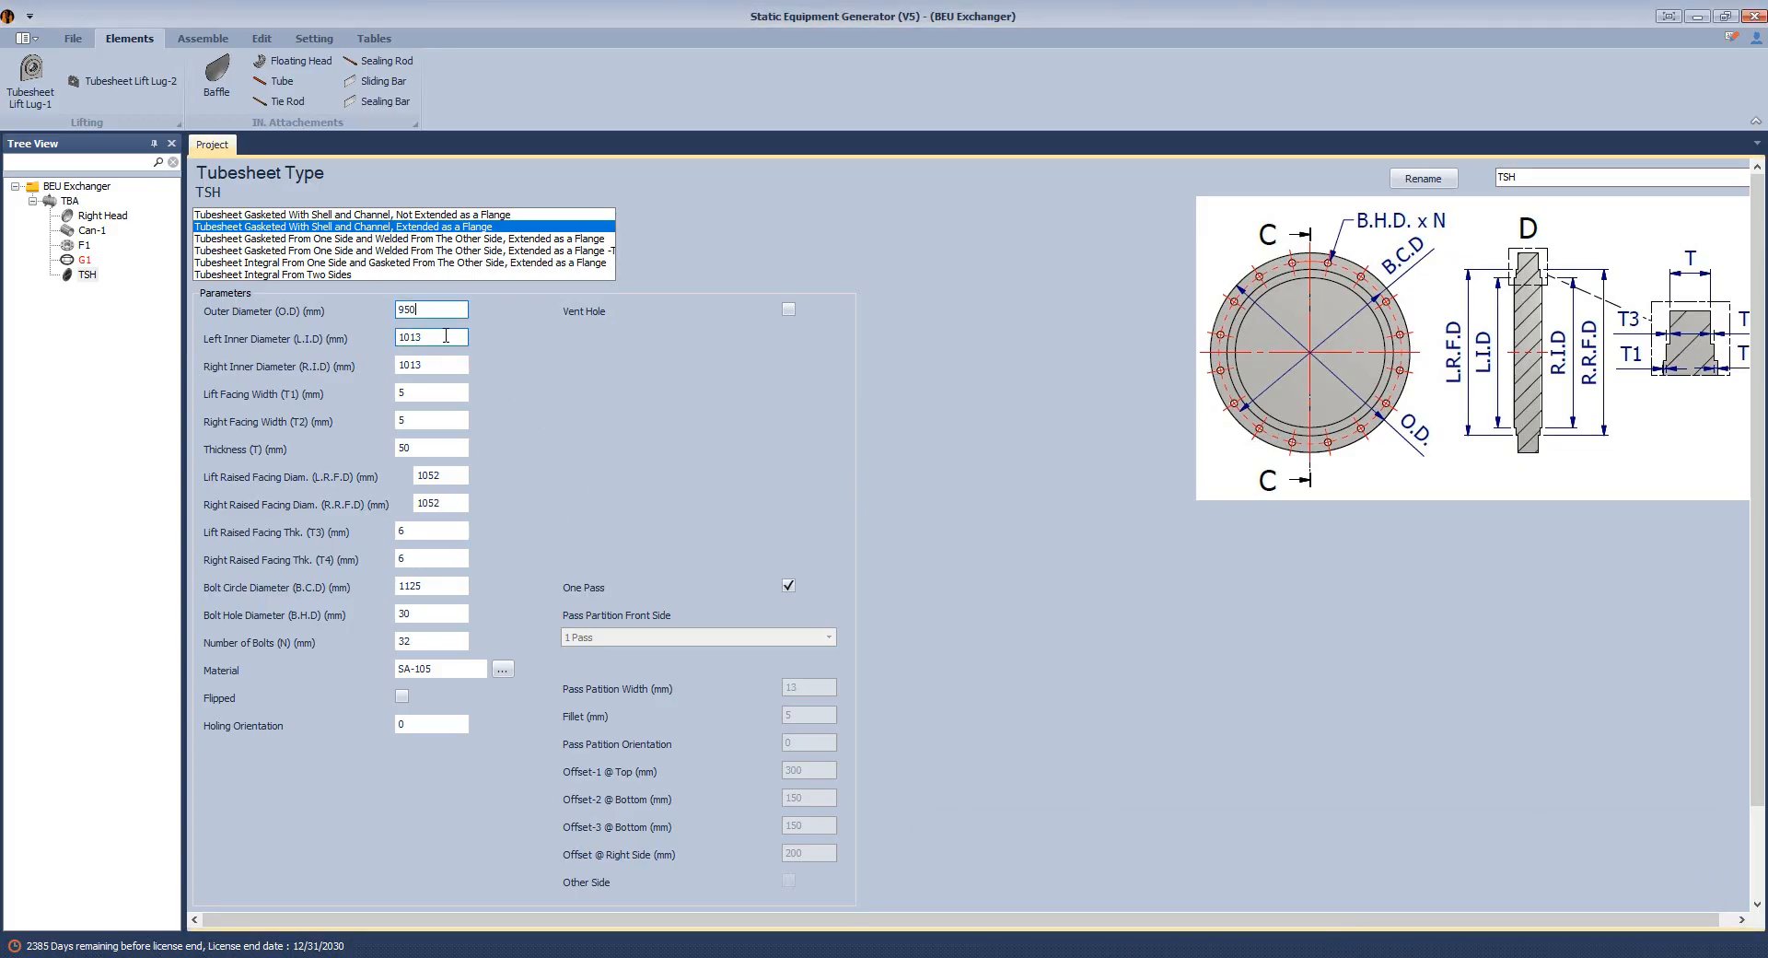
pyautogui.moveTo(453, 342); pyautogui.dragTo(348, 397)
pyautogui.write('737')
pyautogui.press('Tab')
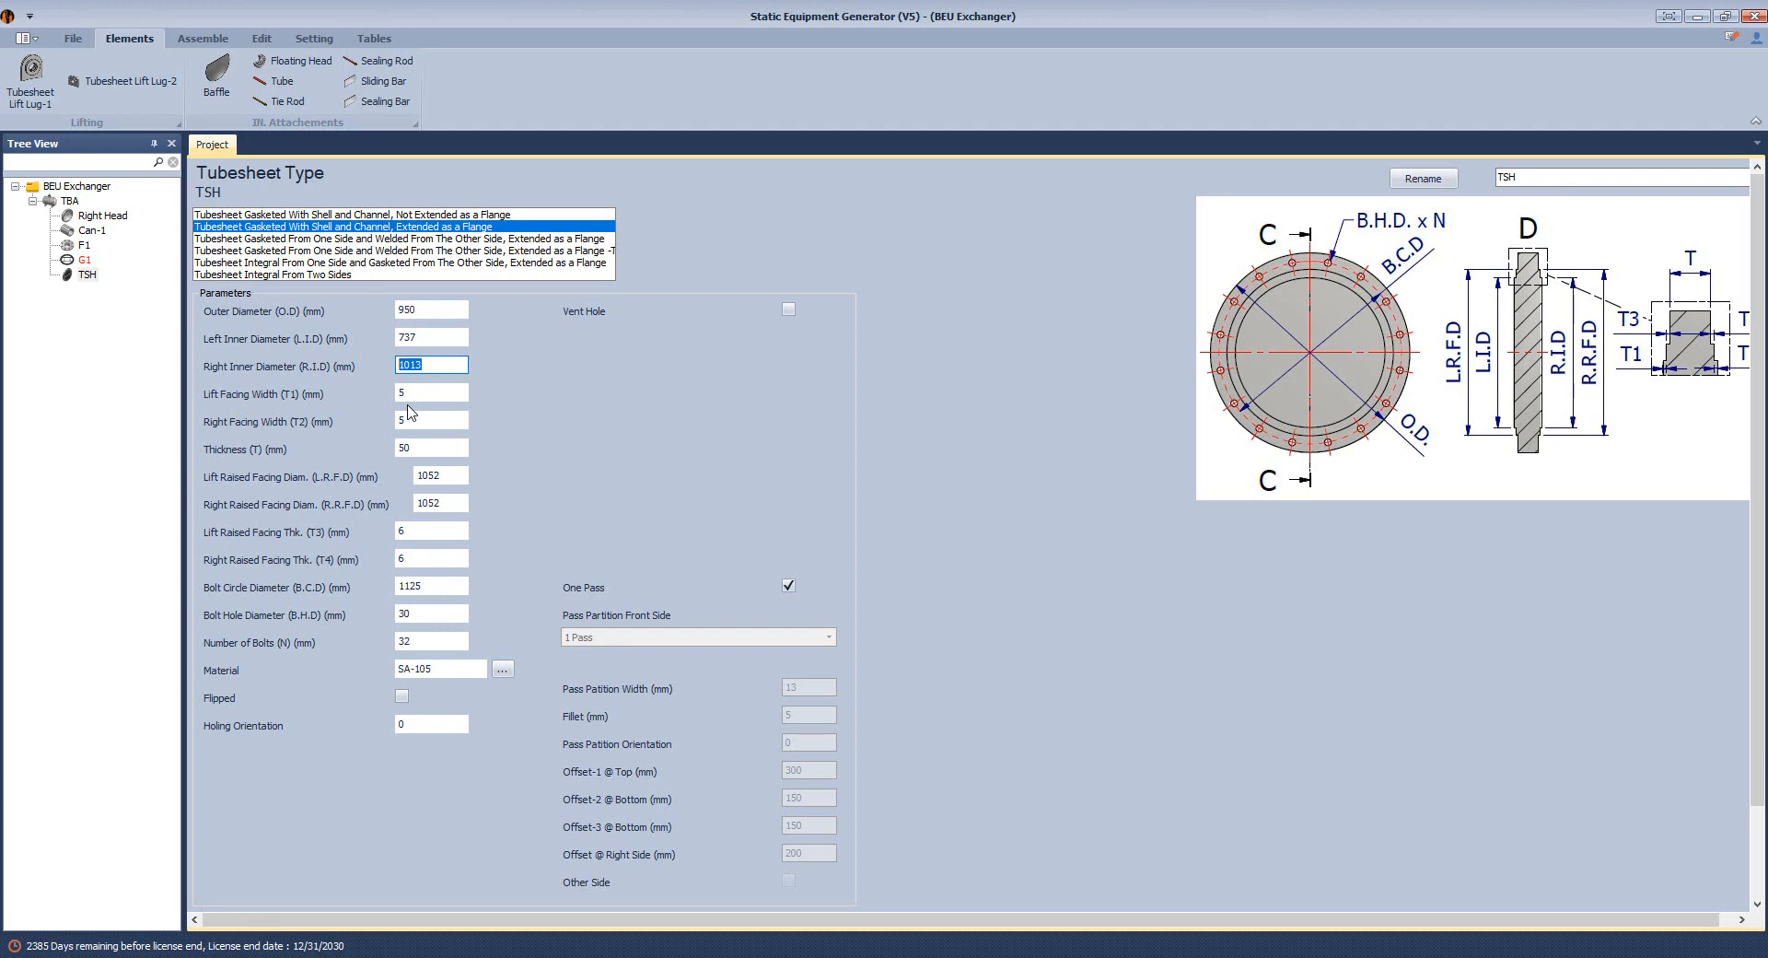
pyautogui.write('737')
pyautogui.press('Tab')
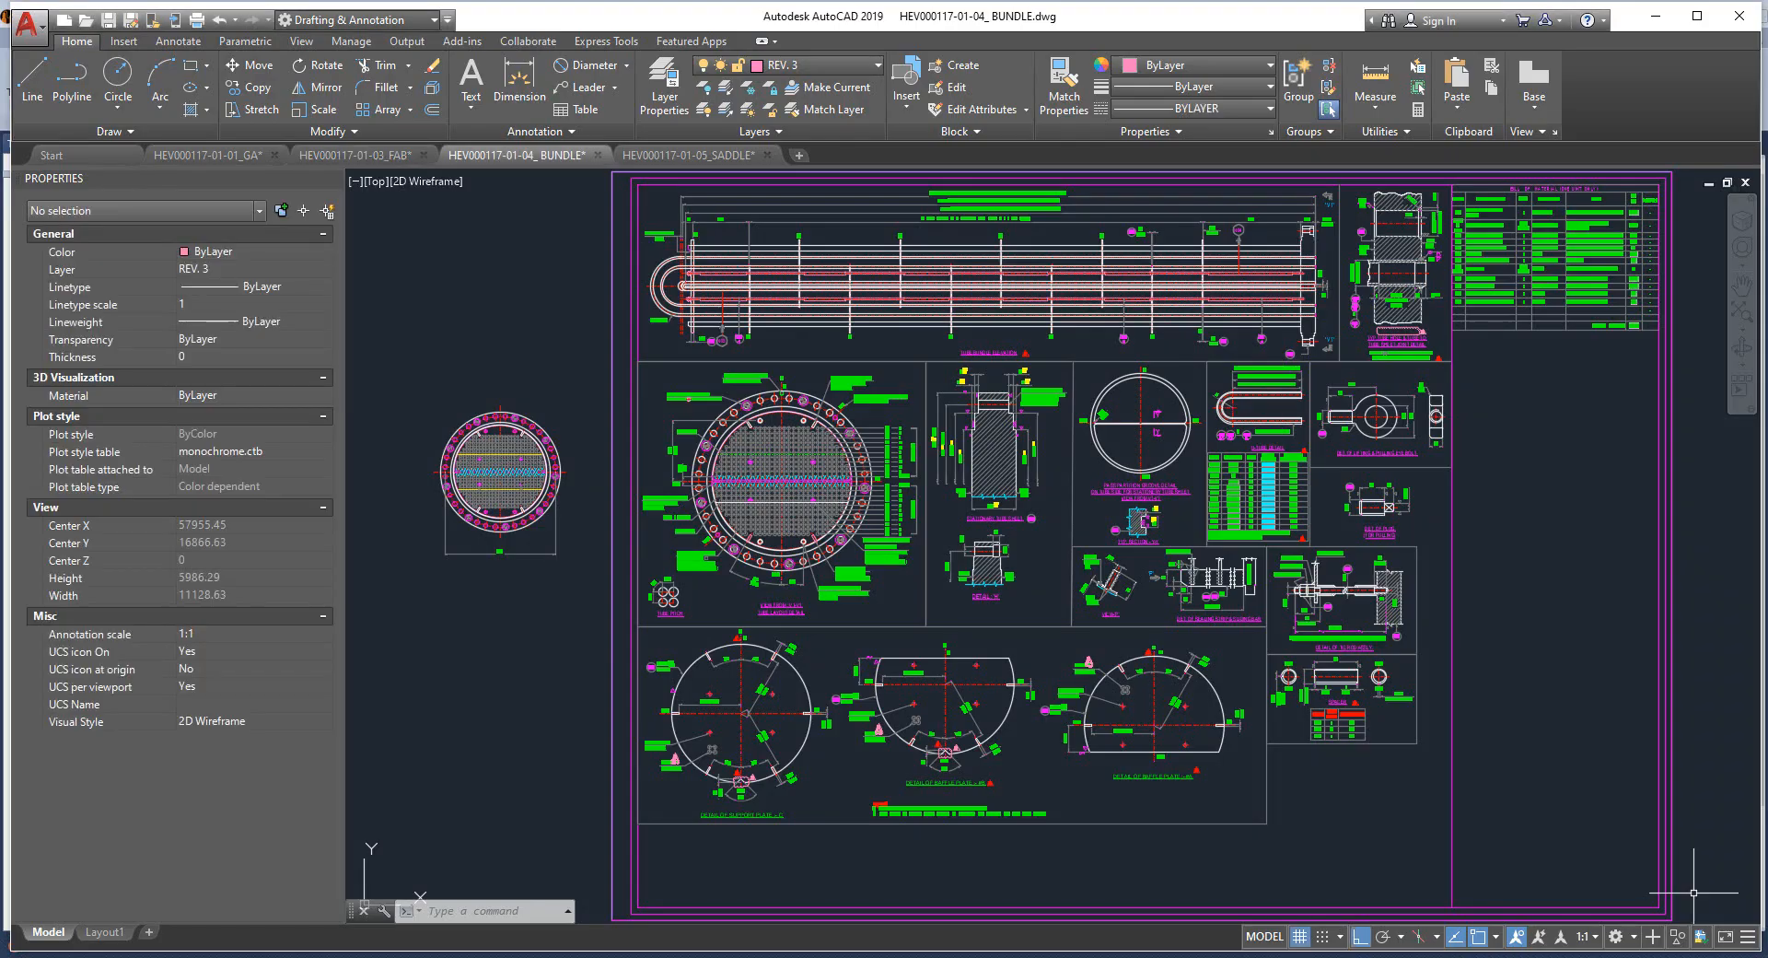
# Consult the tube sheet detail in the BUNDLE drawing and set TSH's left and right facing widths (T1, T2) to 7 mm.
pyautogui.scroll(8, 1070, 421)
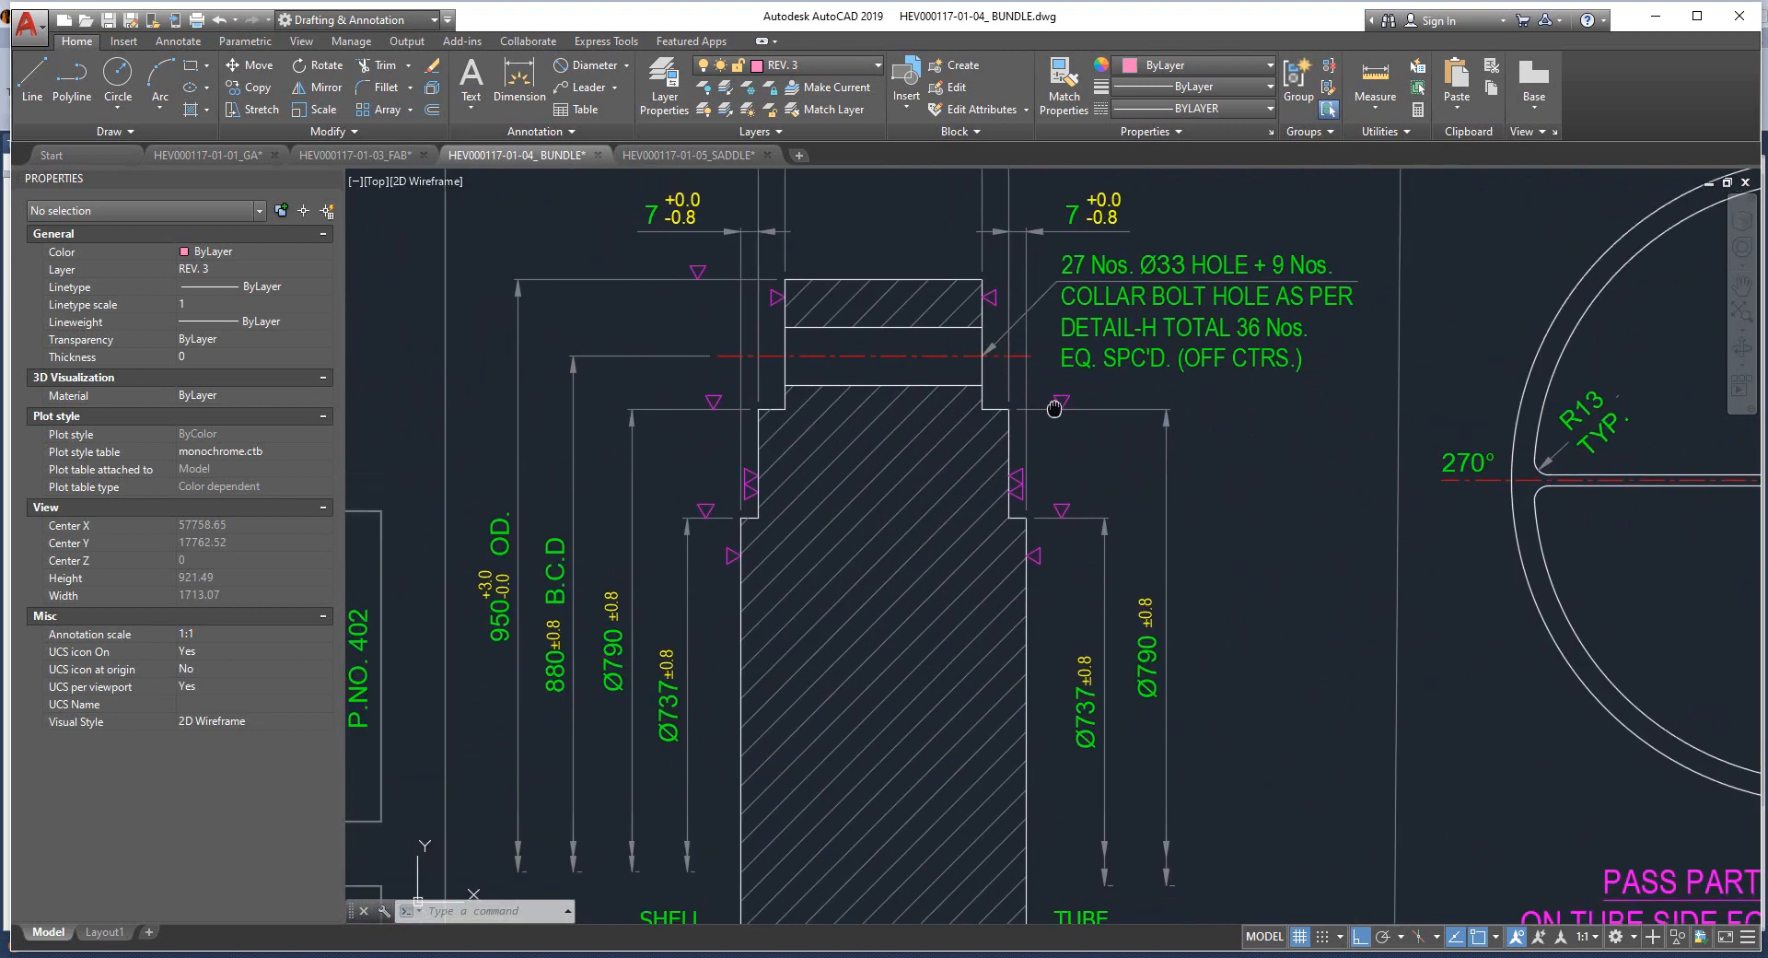
pyautogui.scroll(-3, 1158, 643)
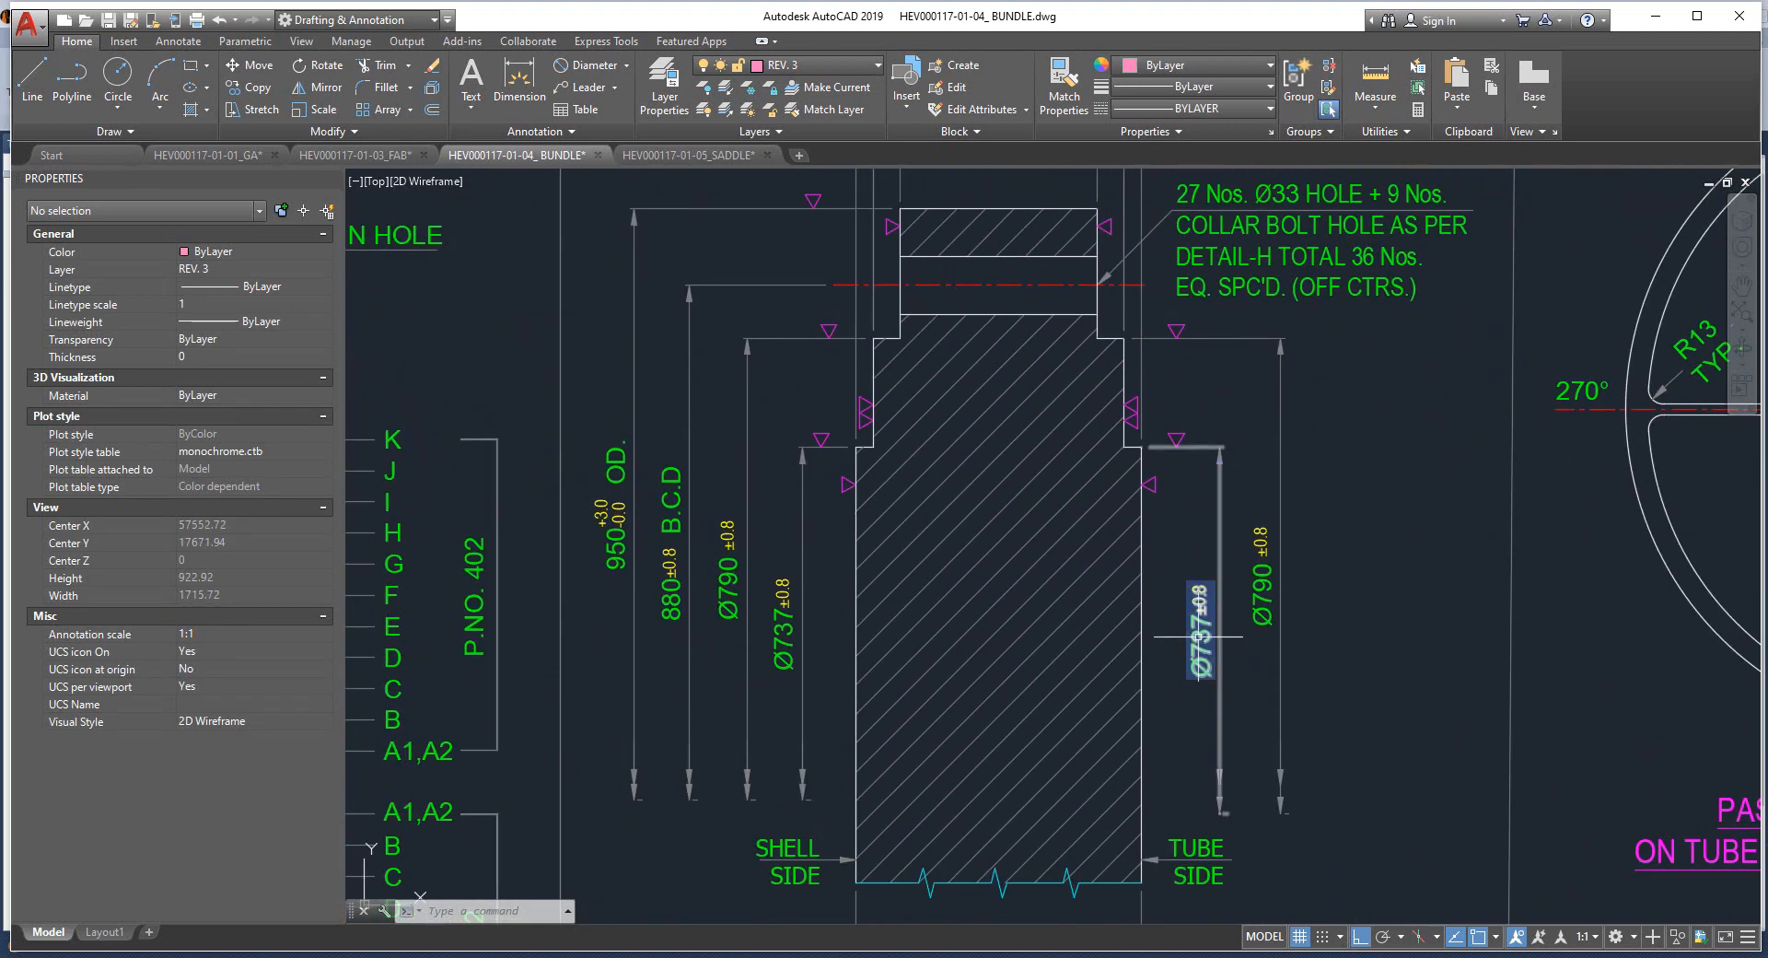
pyautogui.moveTo(1147, 385); pyautogui.dragTo(1147, 526, button='middle')
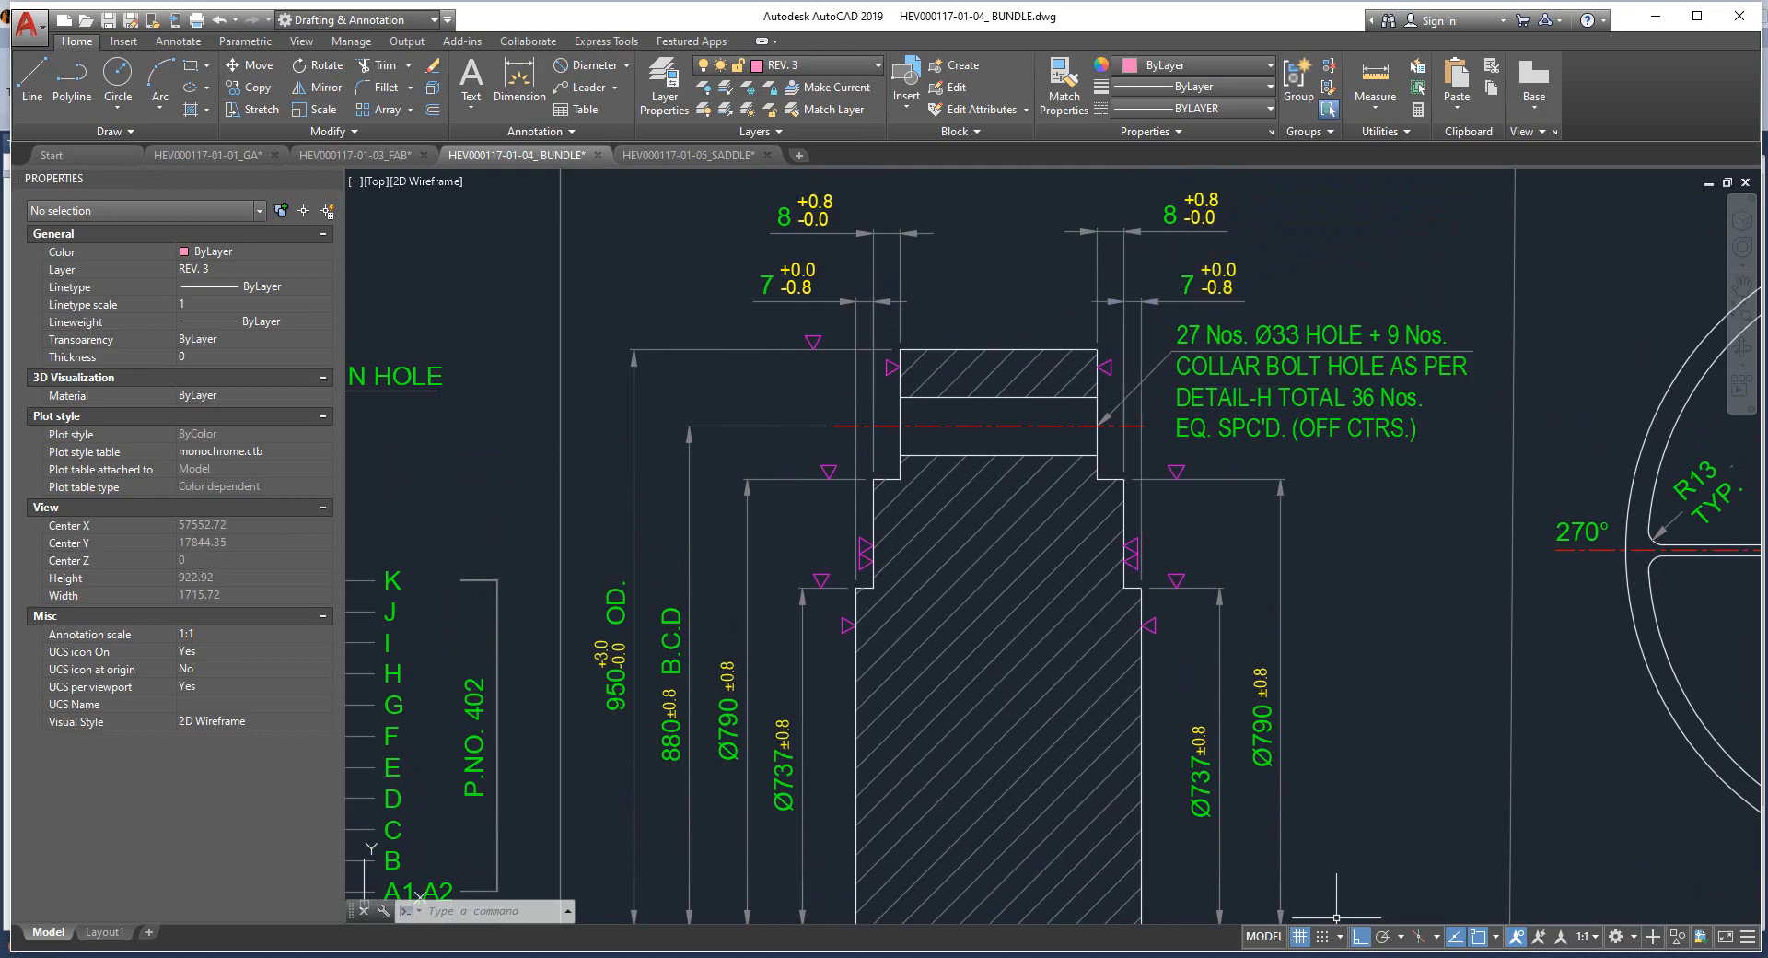
pyautogui.hotkey('alt', 'Tab')
pyautogui.write('7')
pyautogui.press('Tab')
pyautogui.write('7')
pyautogui.press('Tab')
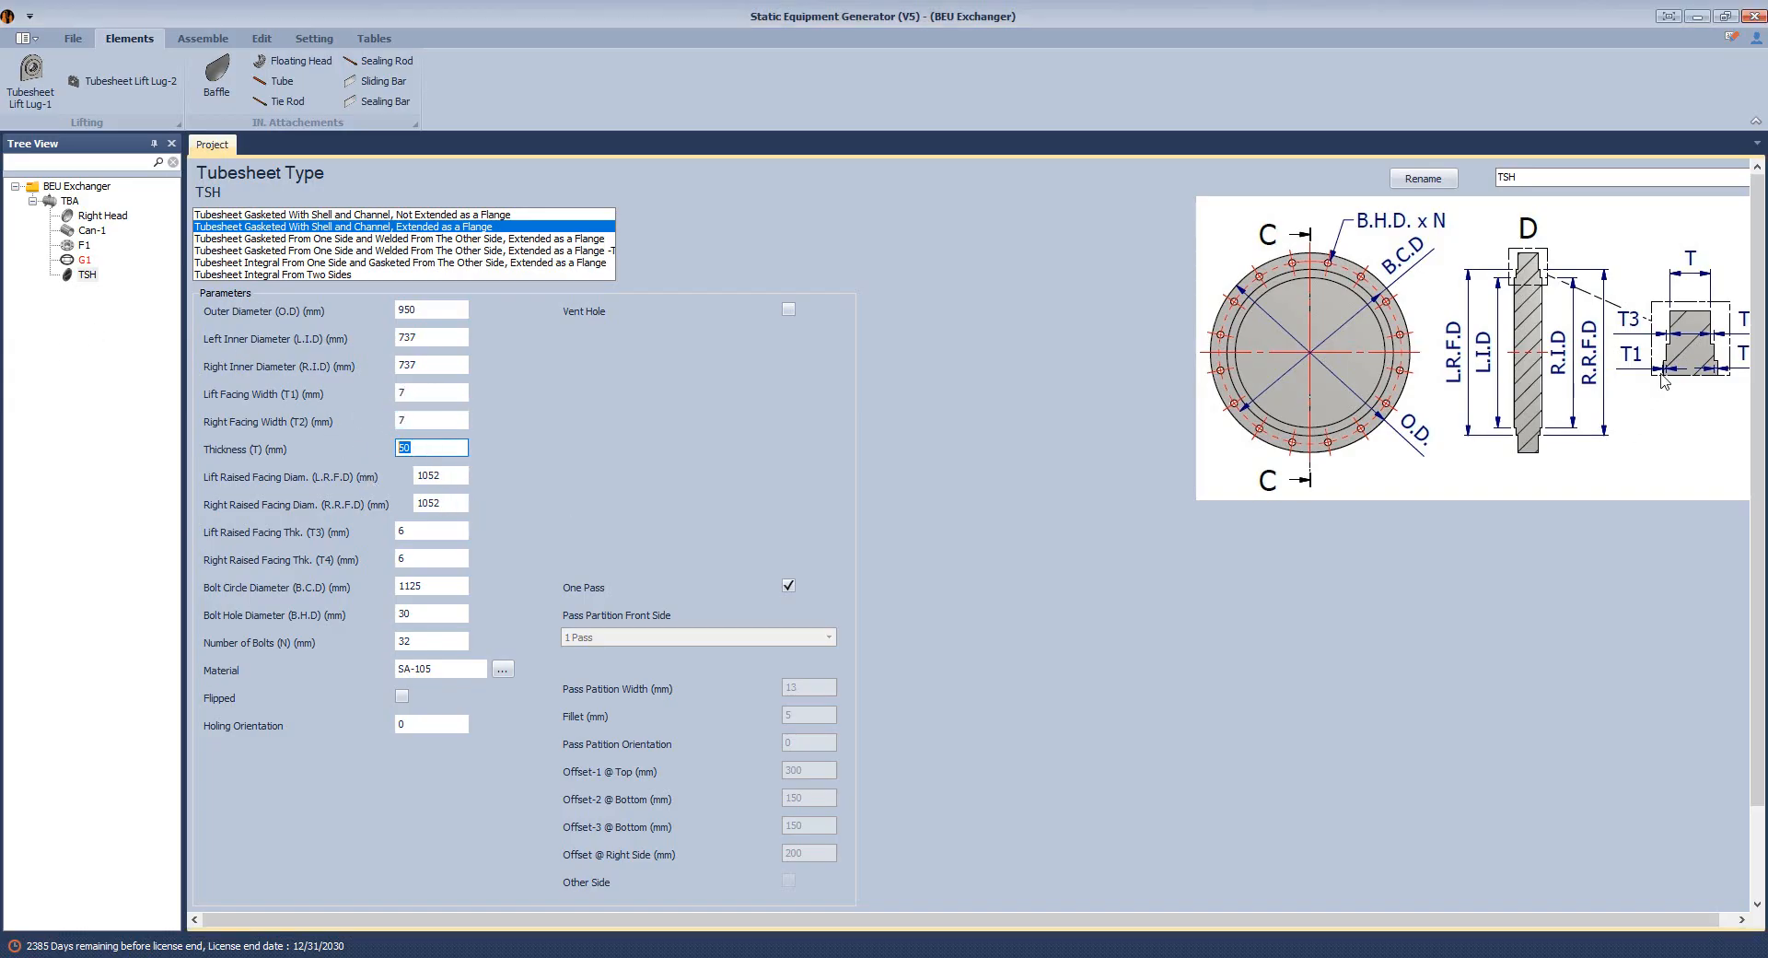
# Examine the stationary tube sheet's overall thickness and facing steps in the BUNDLE drawing, and return to Static Equipment Generator.
pyautogui.click(1323, 956)
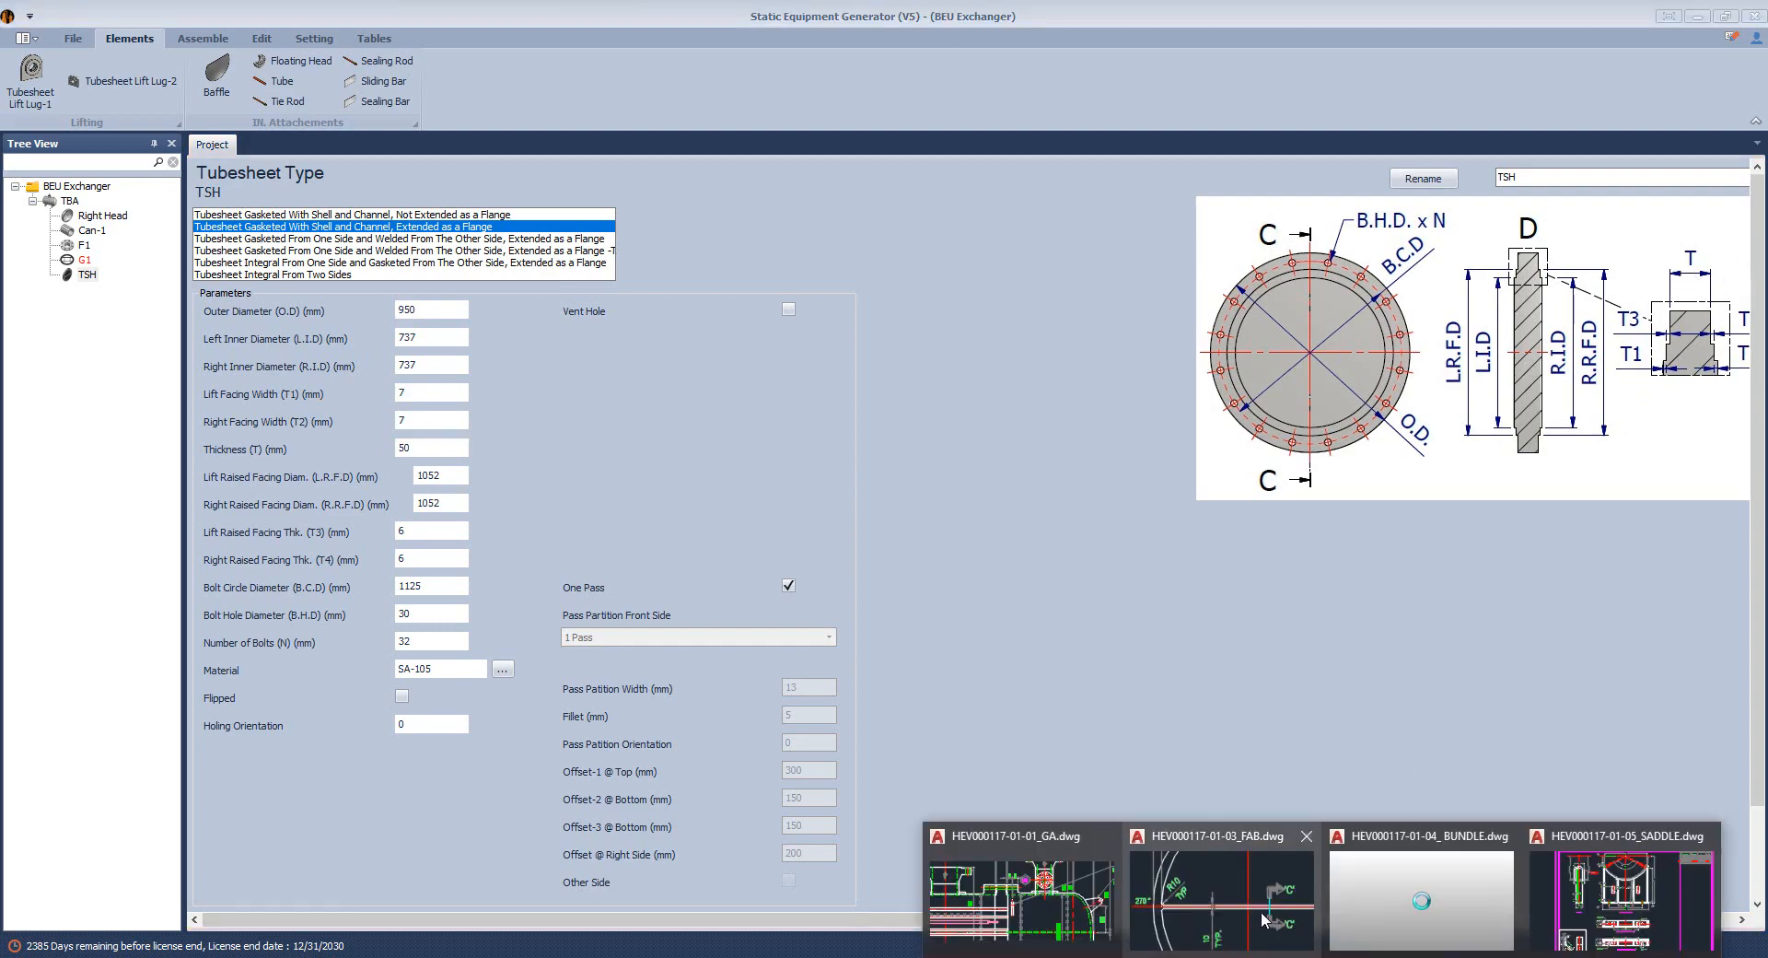
pyautogui.click(1382, 898)
pyautogui.moveTo(962, 467); pyautogui.dragTo(940, 645, button='middle')
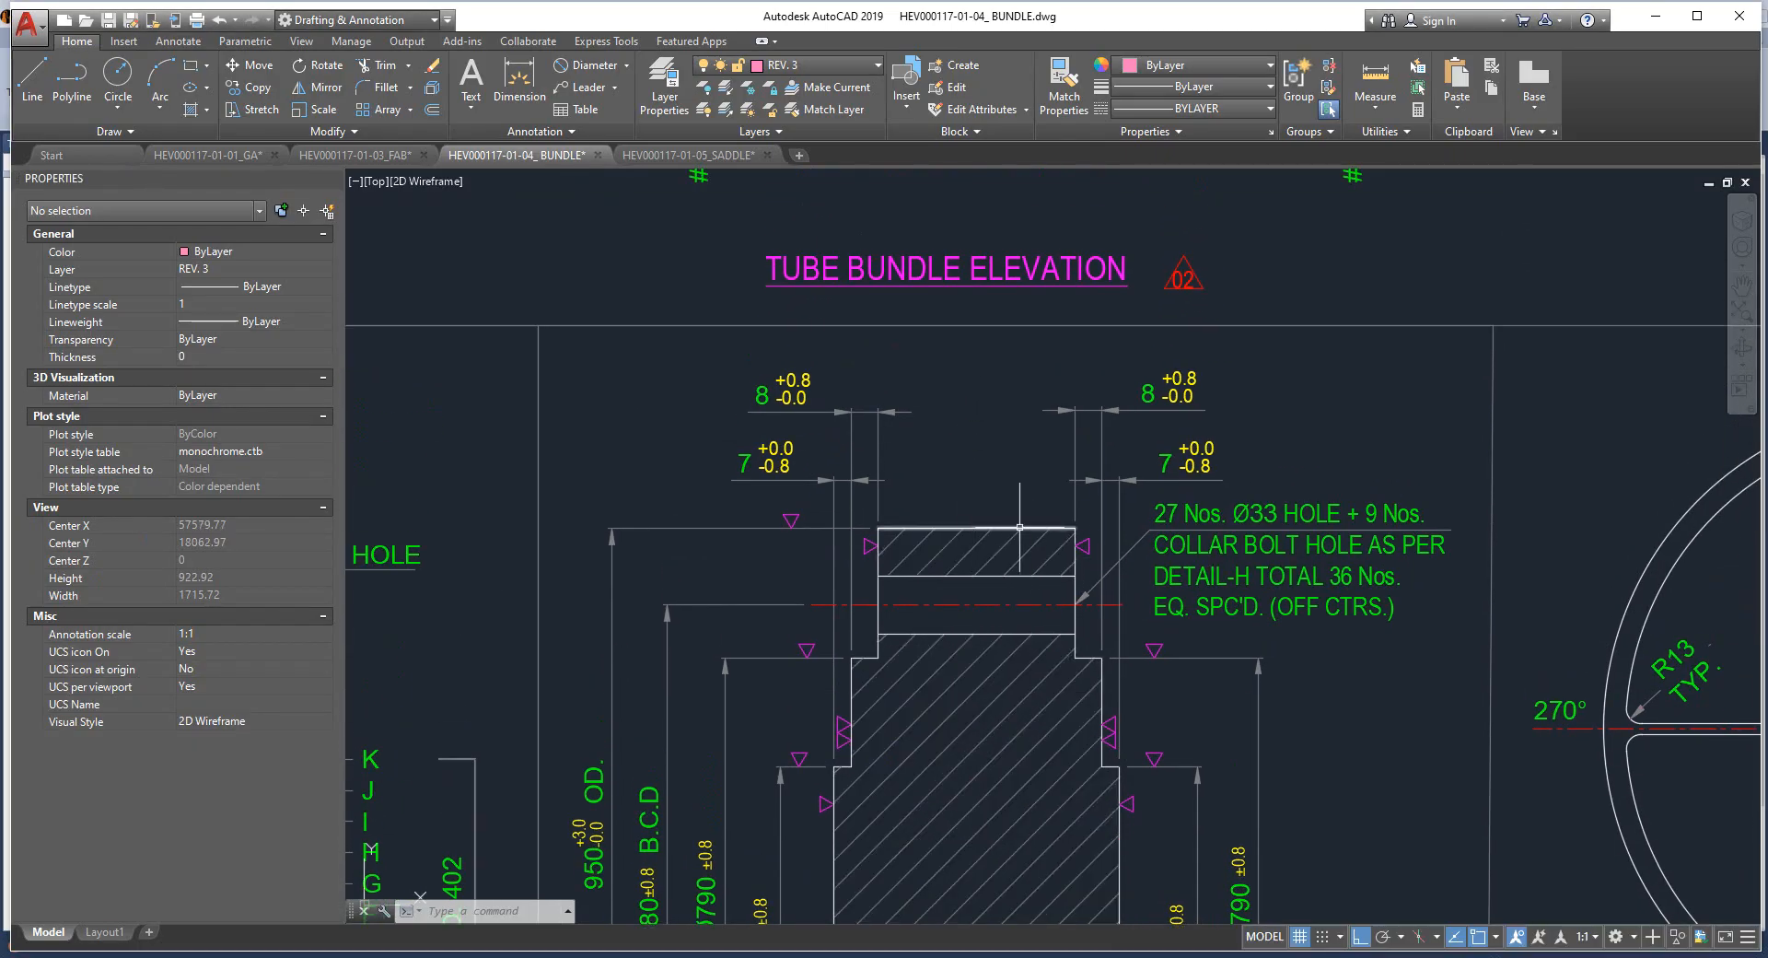
pyautogui.scroll(-1, 999, 534)
pyautogui.scroll(1, 1006, 503)
pyautogui.moveTo(1006, 503); pyautogui.dragTo(1007, 197, button='middle')
pyautogui.moveTo(1018, 550); pyautogui.dragTo(949, 204, button='middle')
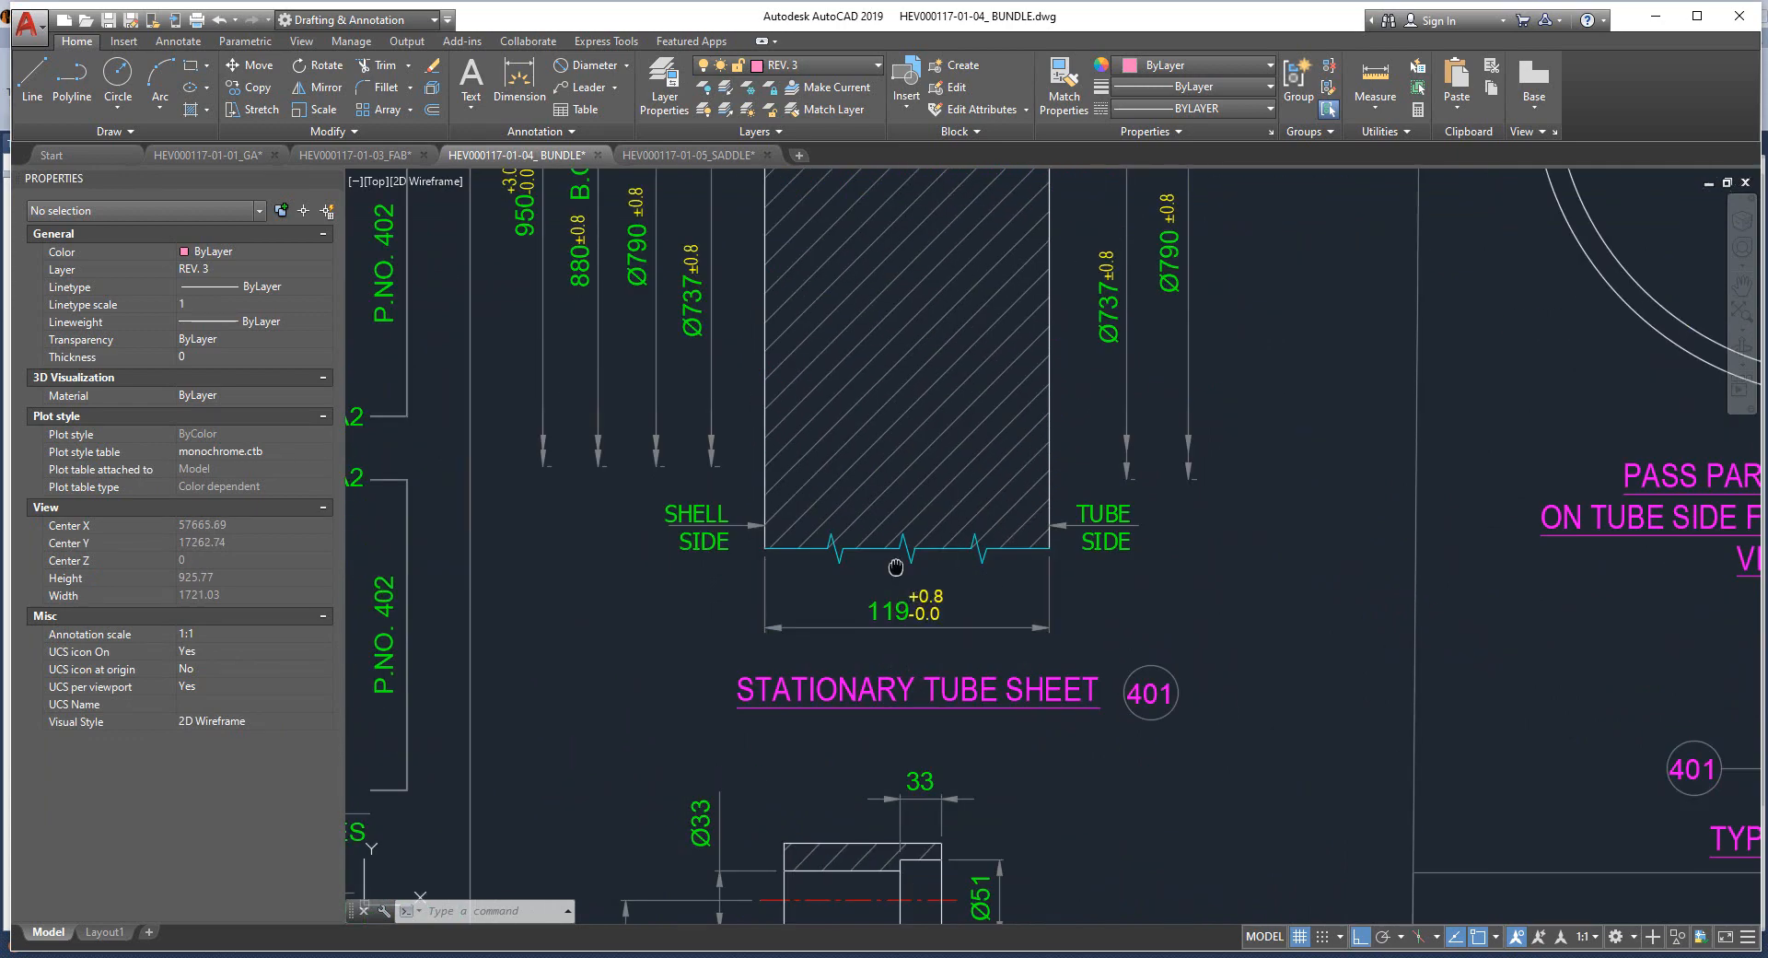
pyautogui.moveTo(931, 267); pyautogui.dragTo(1020, 745, button='middle')
pyautogui.scroll(2, 1034, 540)
pyautogui.moveTo(1146, 359); pyautogui.dragTo(1157, 618, button='middle')
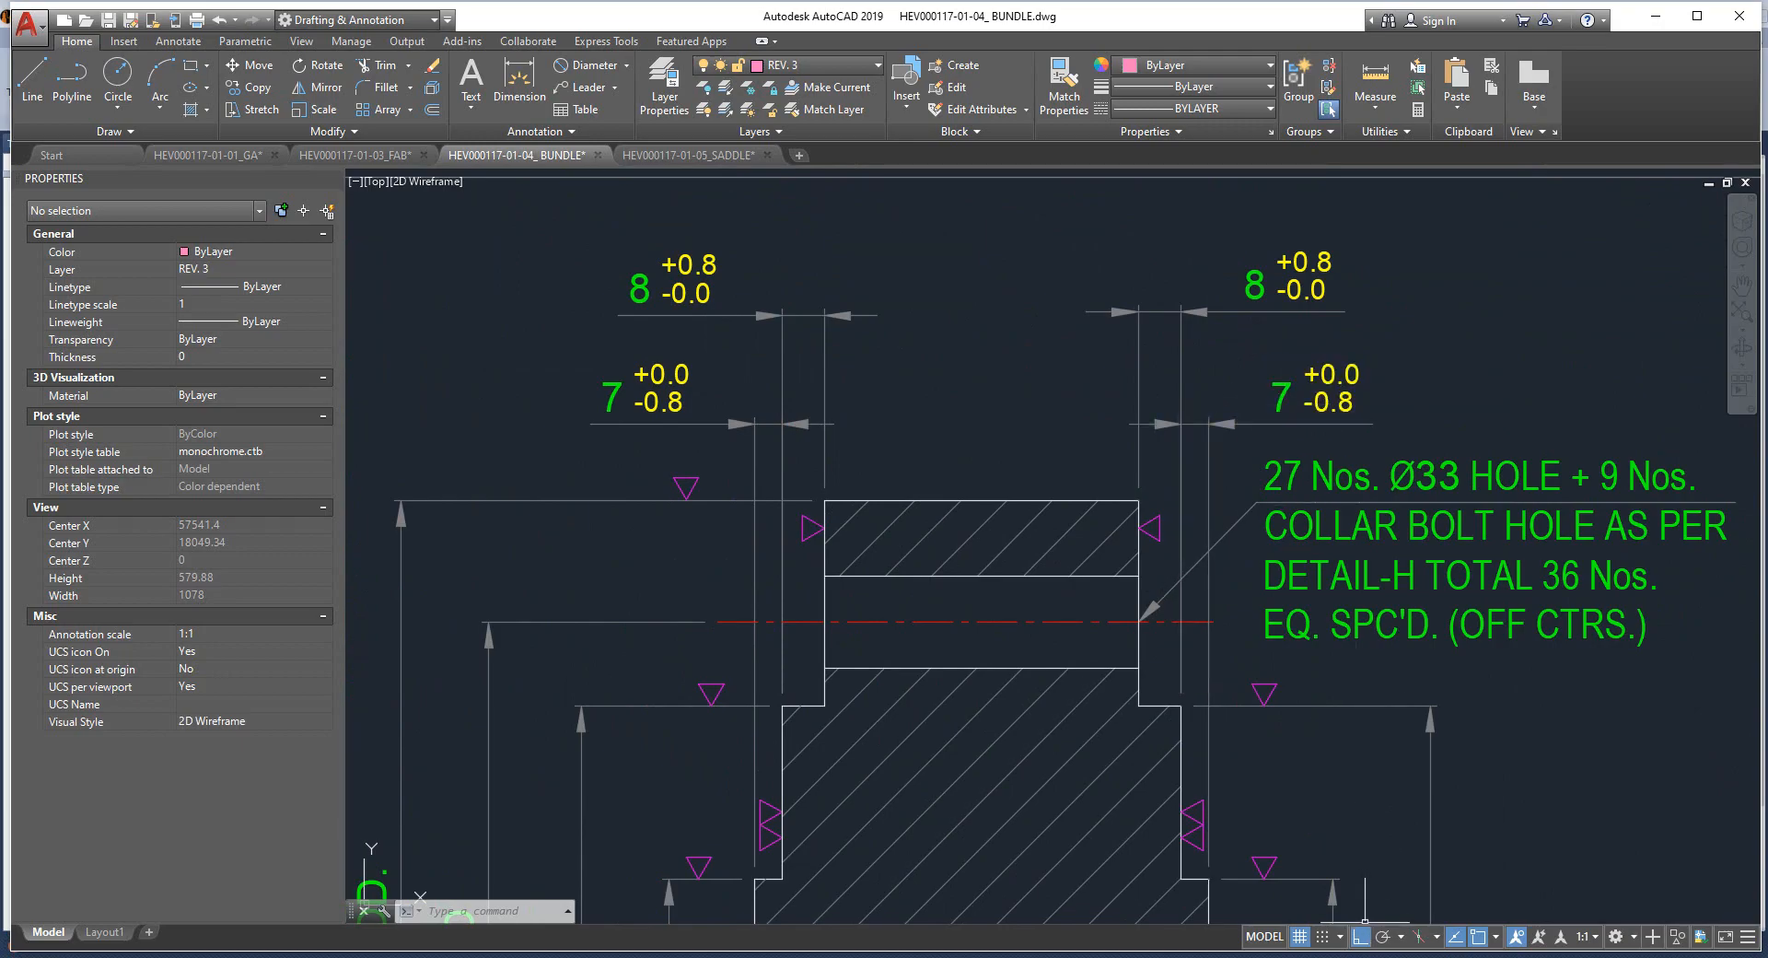
pyautogui.click(1370, 955)
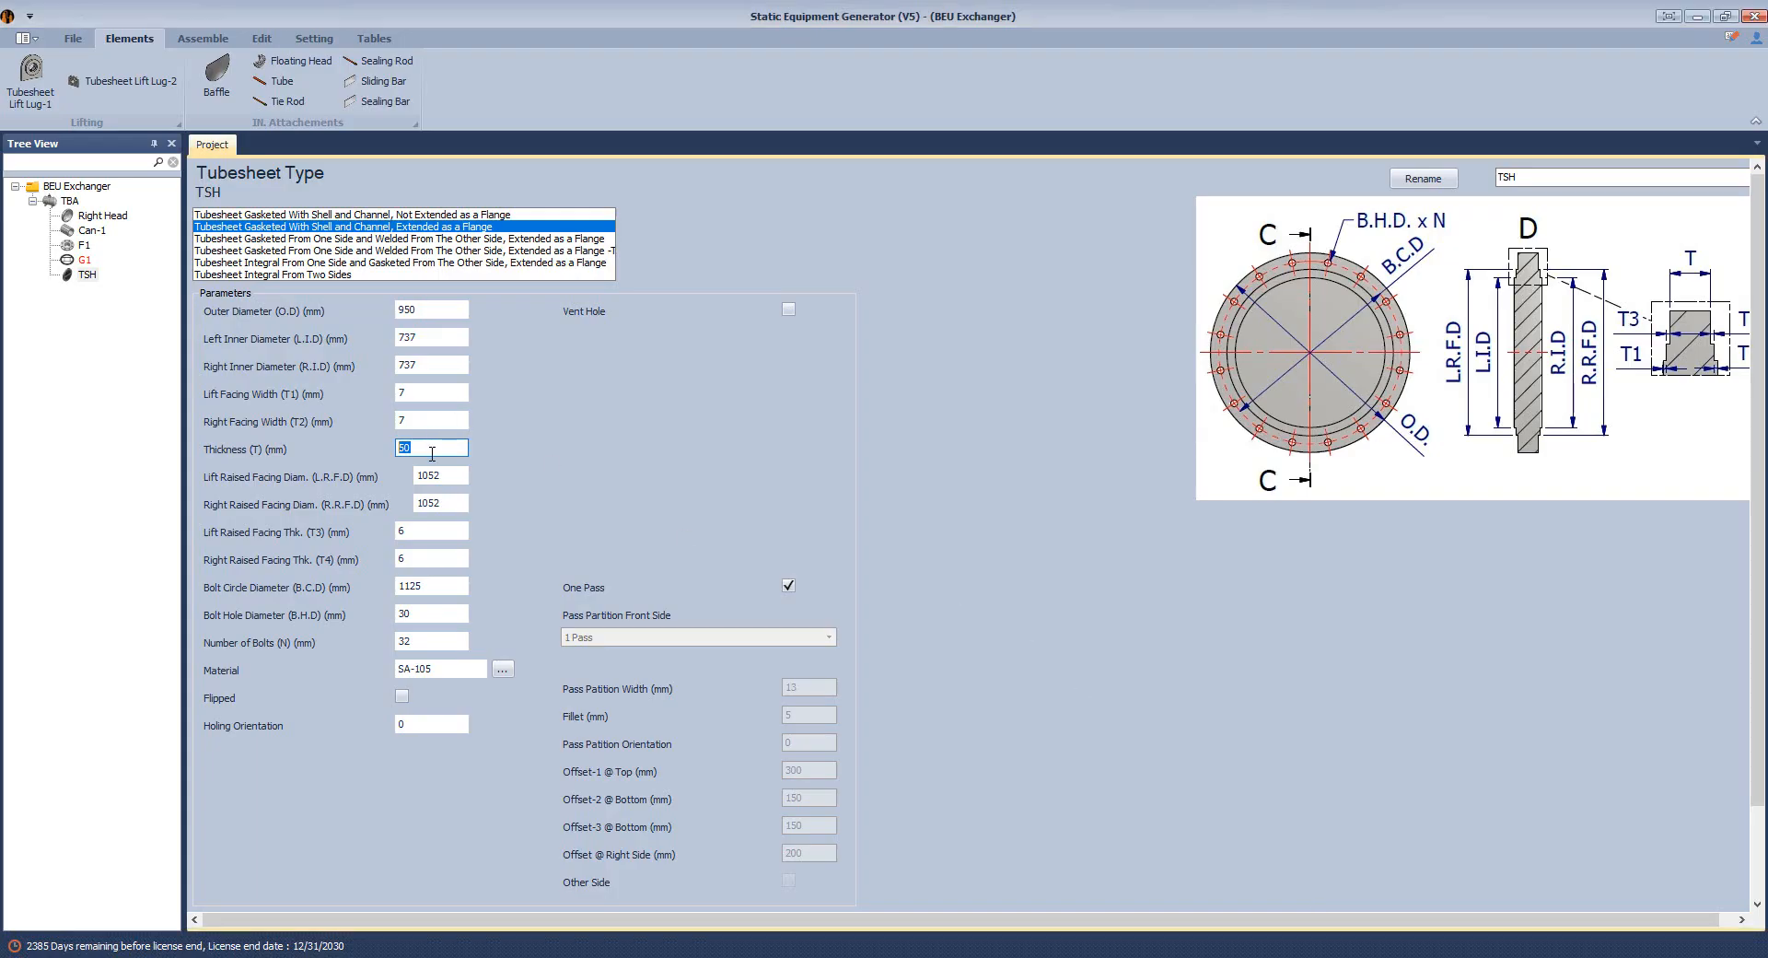
# Set TSH's thickness to 89 mm and its left and right raised facing diameters to 790 mm.
pyautogui.write('9')
pyautogui.click(419, 472)
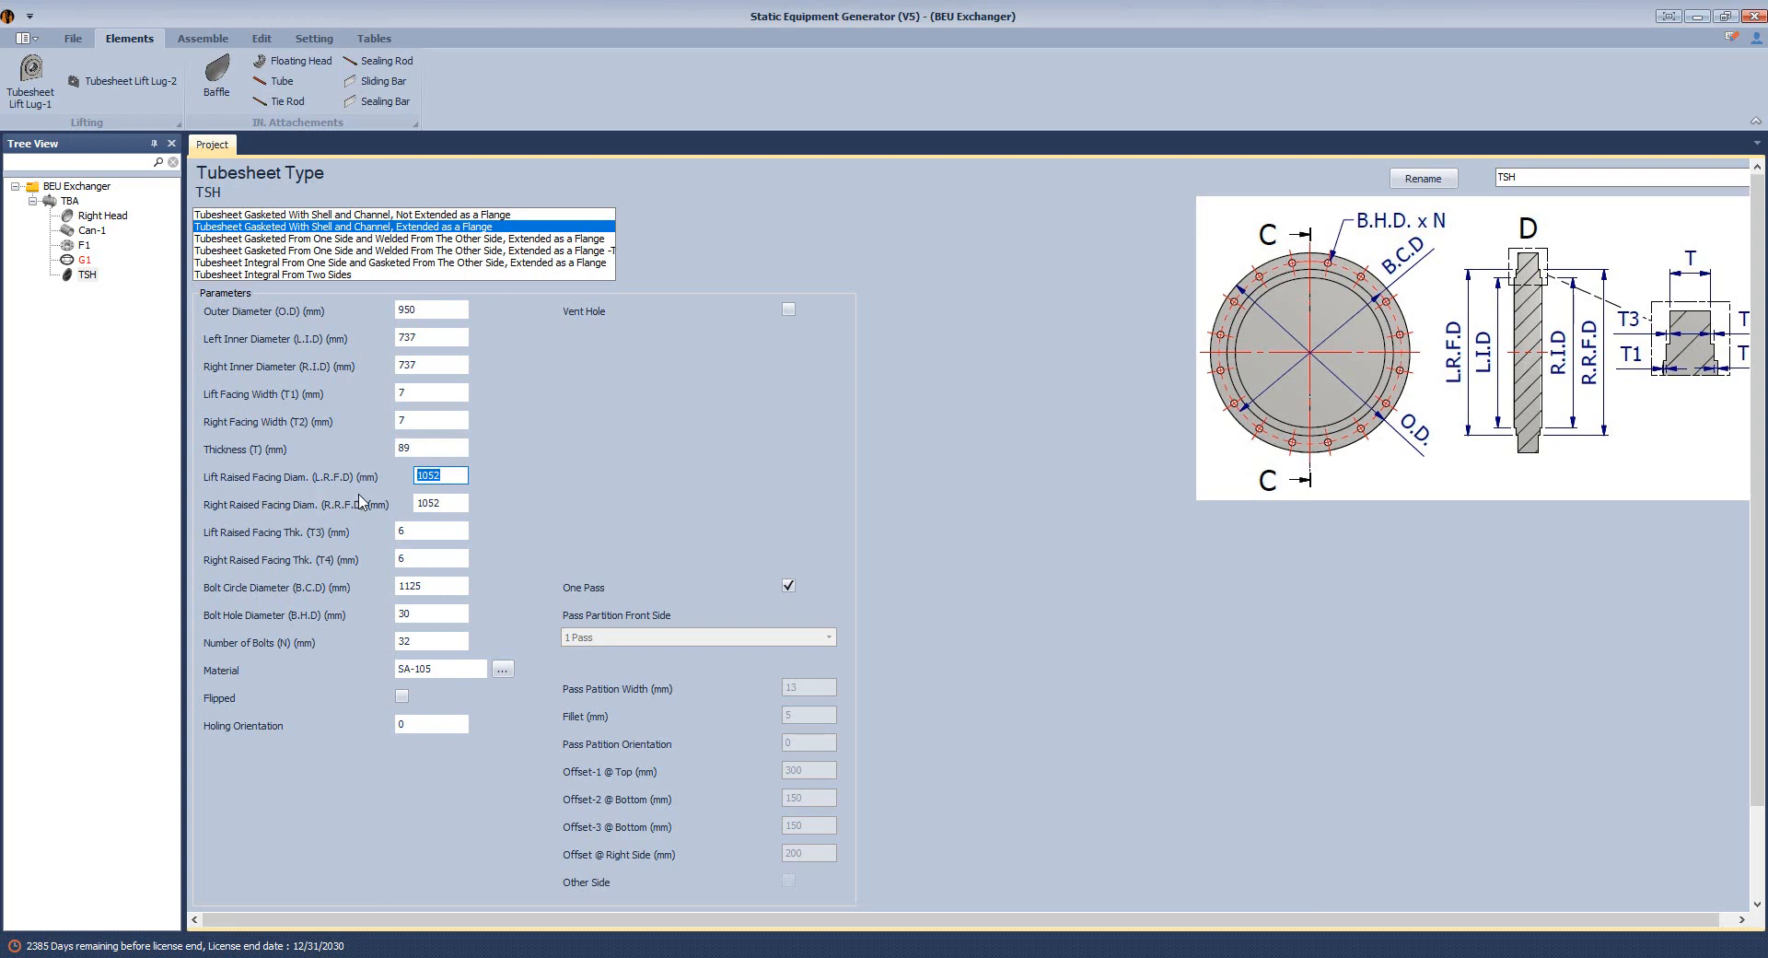
pyautogui.write('790')
pyautogui.press('Tab')
pyautogui.write('790')
# Set TSH's left and right raised facing thicknesses (T3, T4) to 8 mm.
pyautogui.click(420, 530)
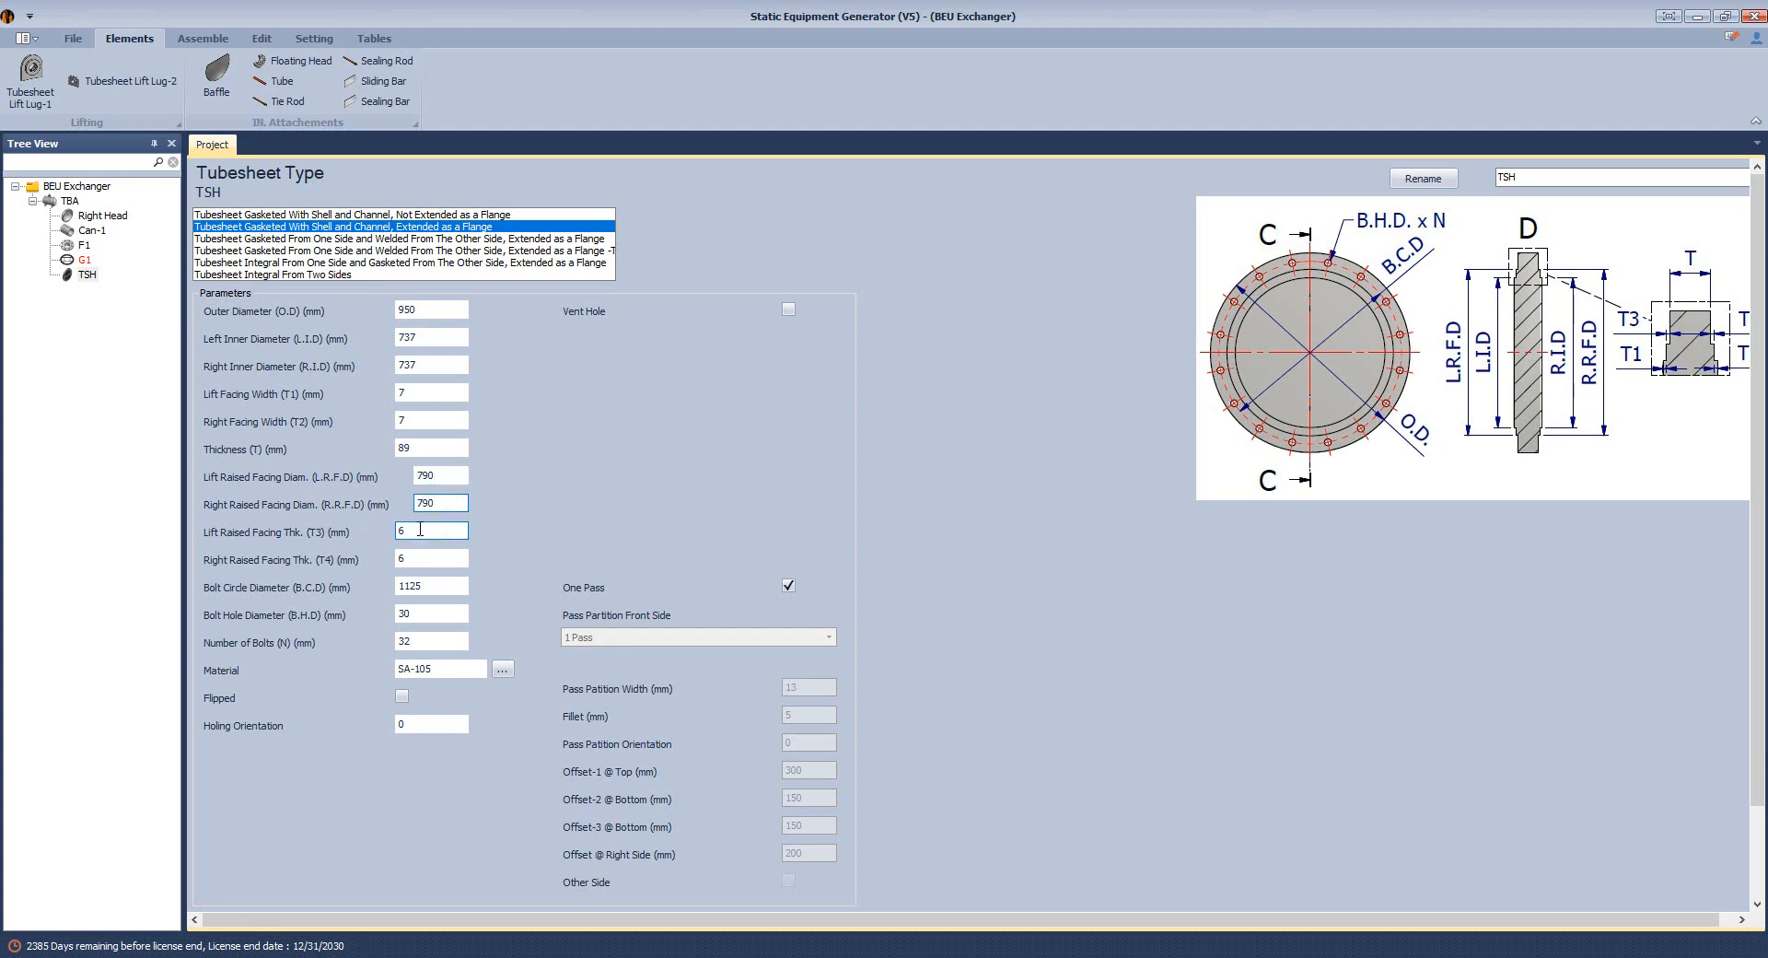
pyautogui.press('Tab')
pyautogui.write('8')
pyautogui.press('Tab')
pyautogui.write('8')
pyautogui.press('Tab')
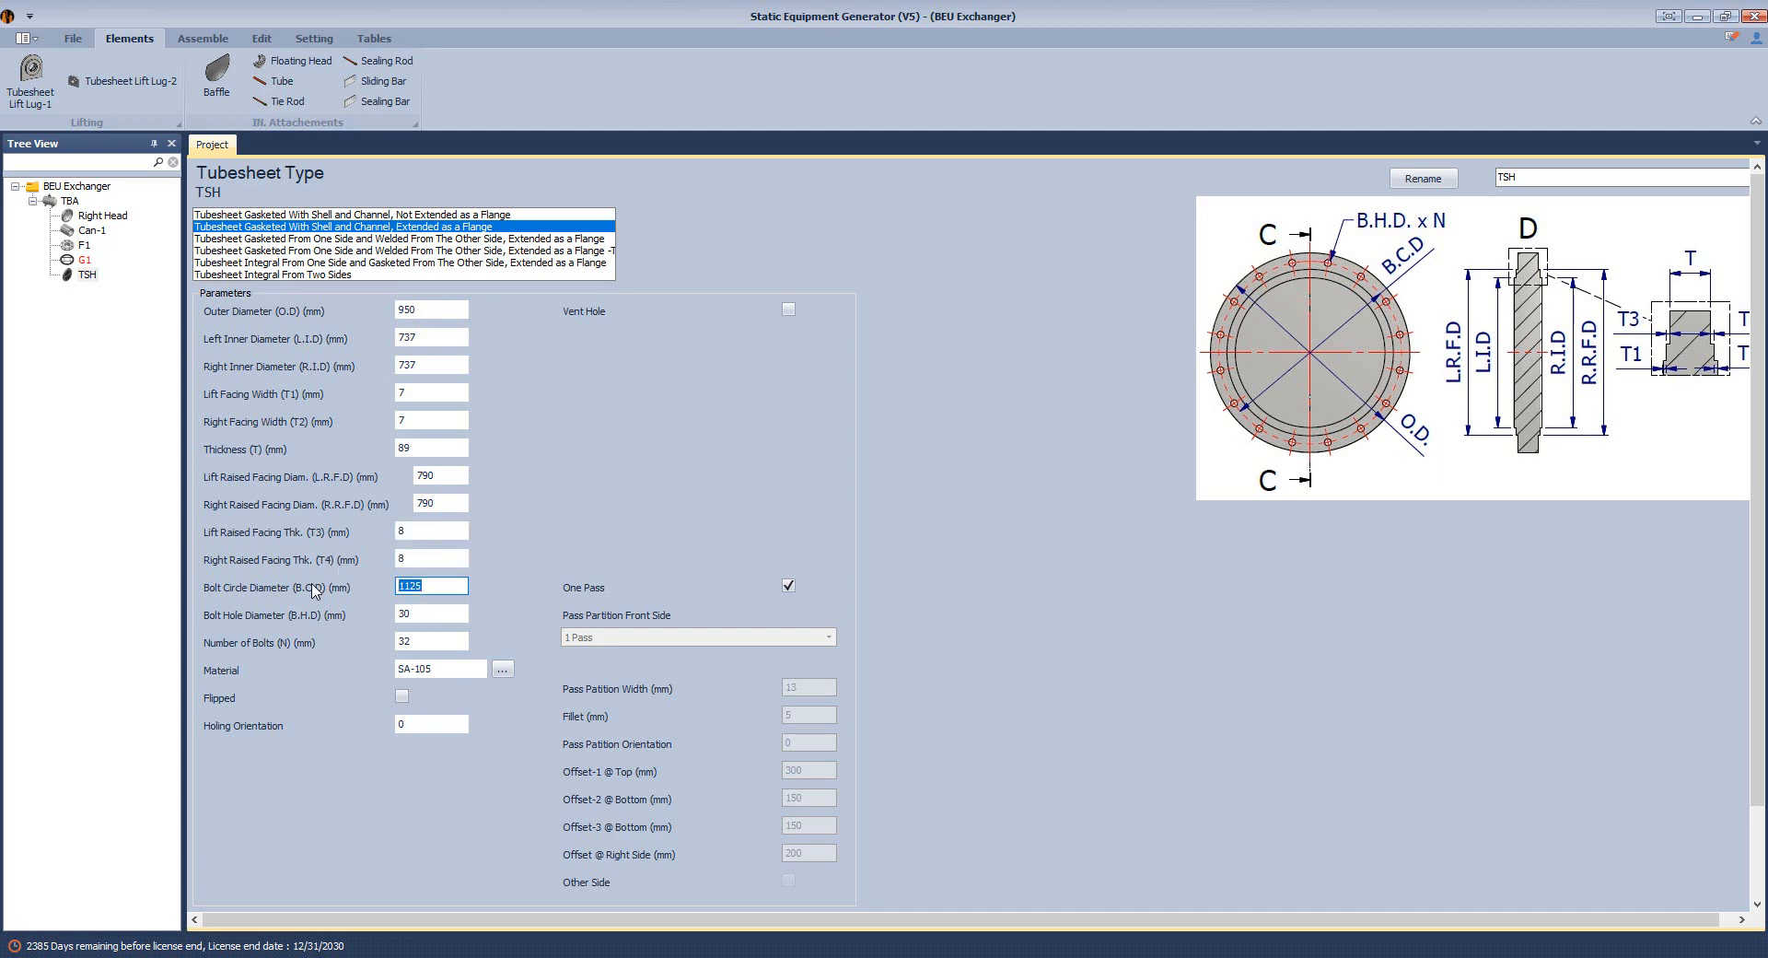
# Set TSH's bolt circle diameter to 880 mm, bolt hole diameter to 33 mm and number of bolts to 36.
pyautogui.write('880')
pyautogui.press('Tab')
pyautogui.write('33')
pyautogui.press('Tab')
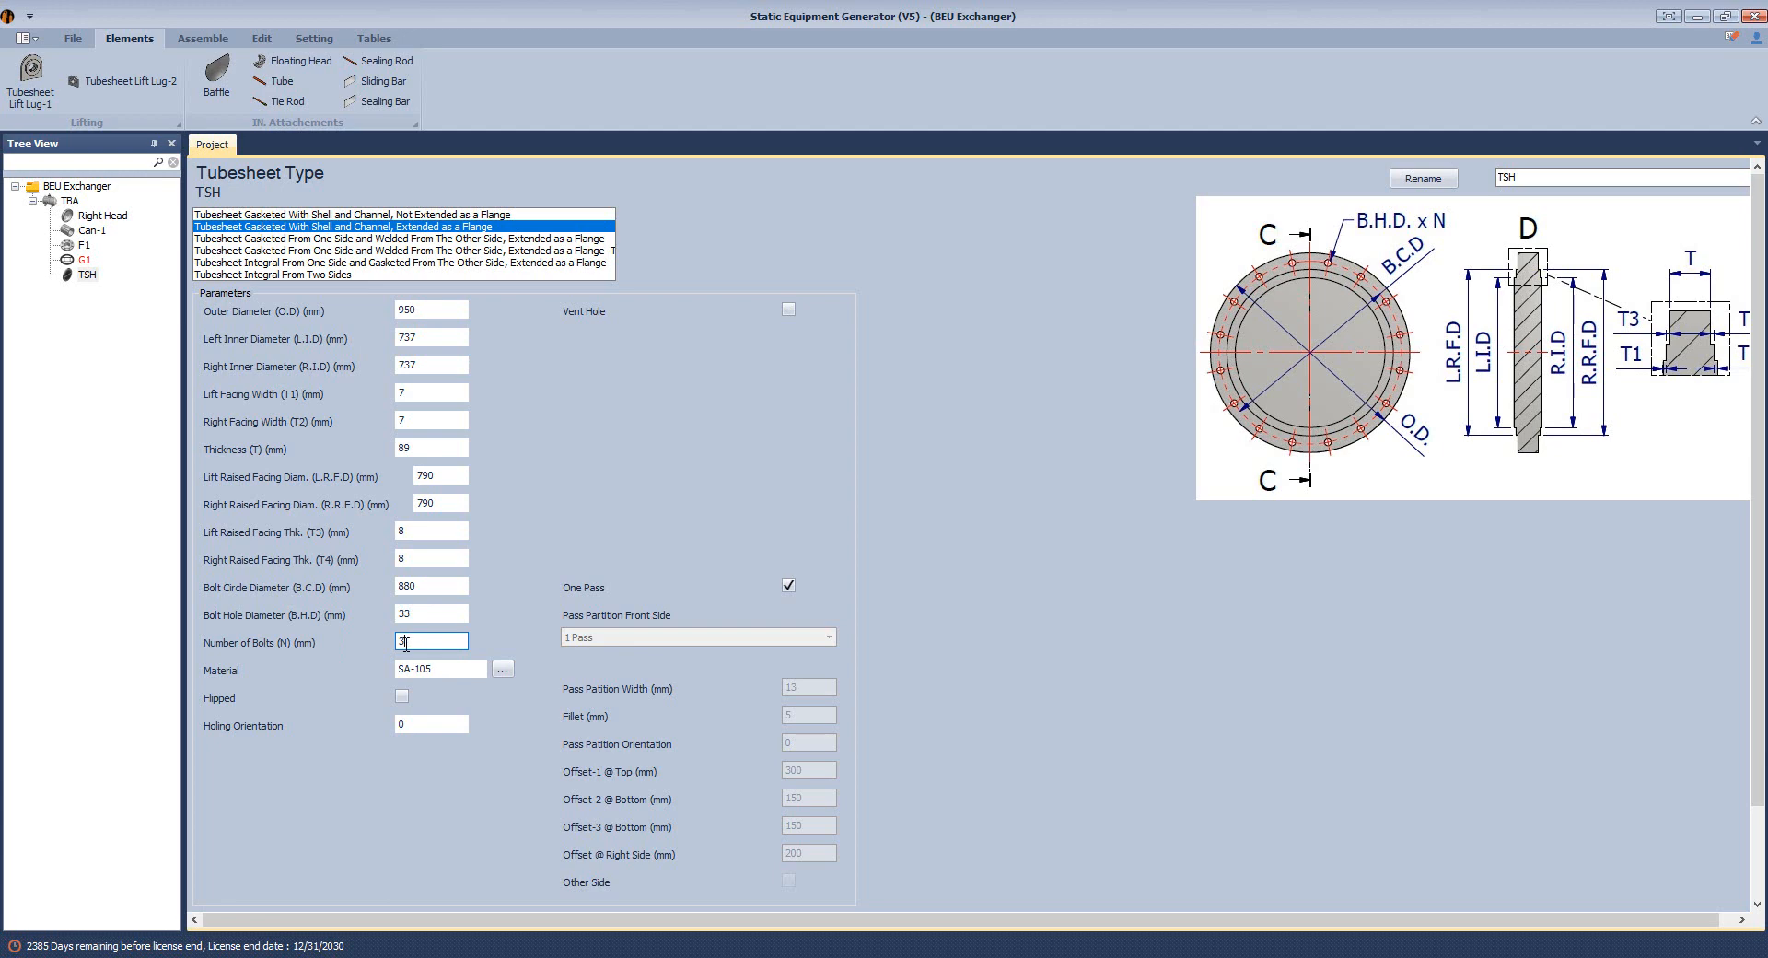
pyautogui.write('36')
# Disable One Pass for TSH and set the front side pass partition to 2 Passes.
pyautogui.scroll(-2, 438, 728)
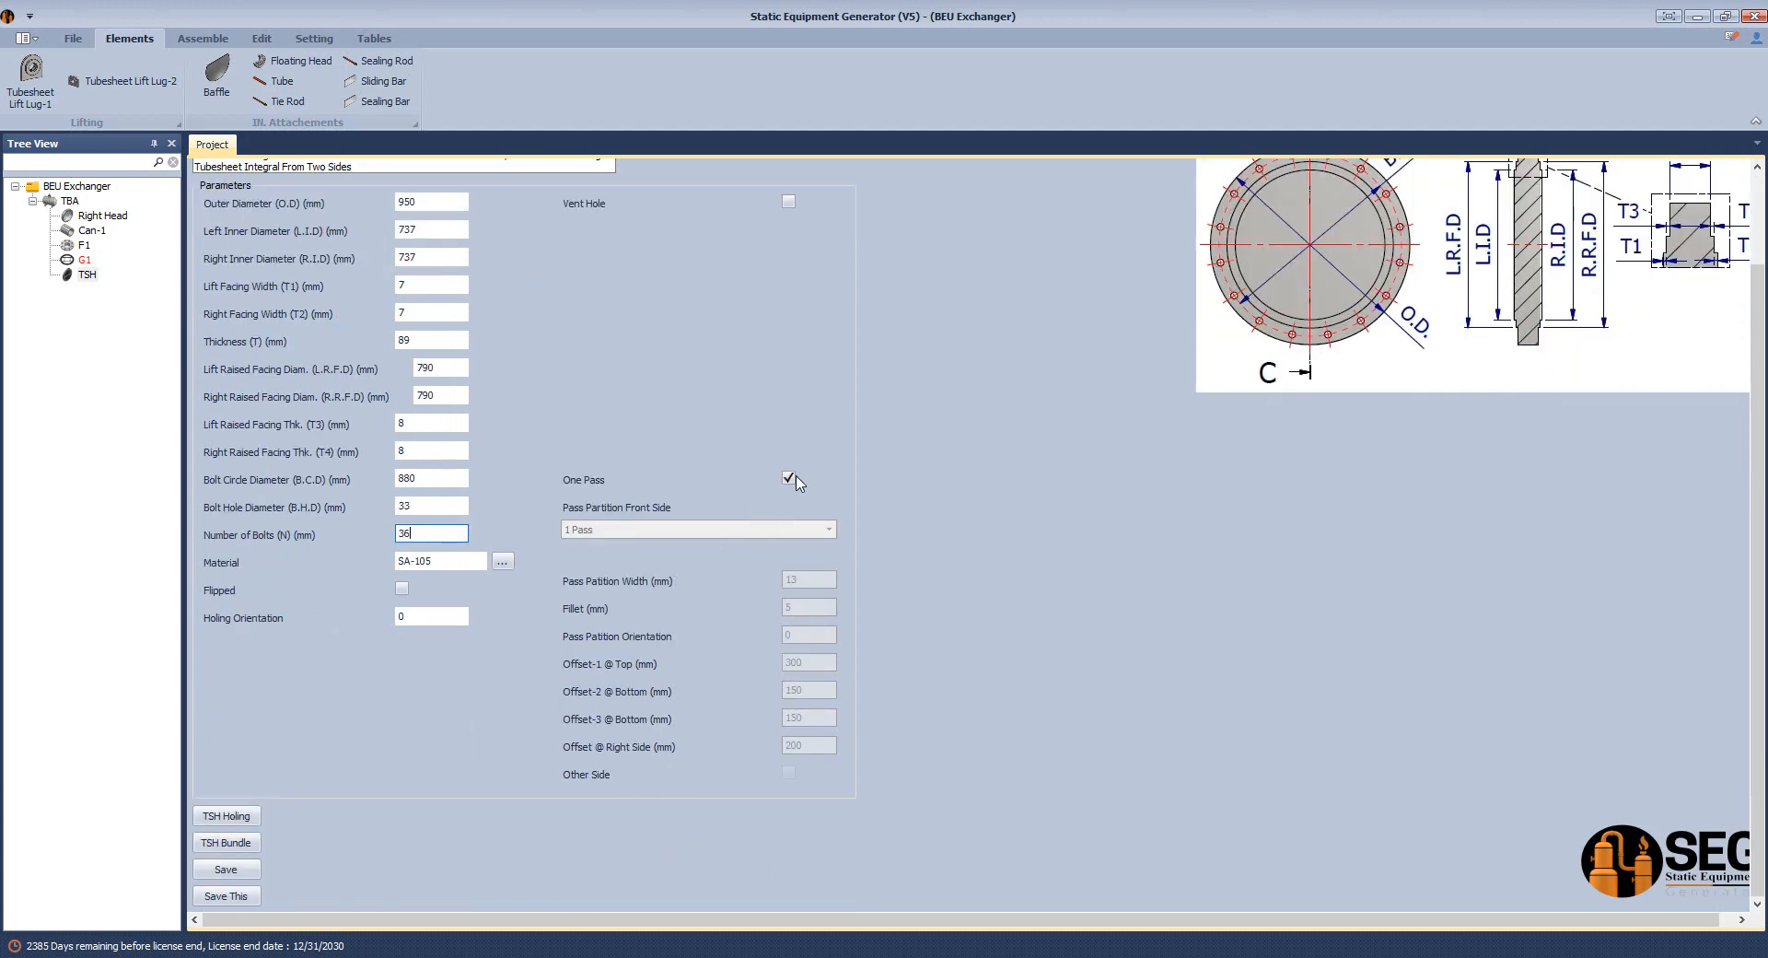
pyautogui.click(788, 478)
pyautogui.click(828, 530)
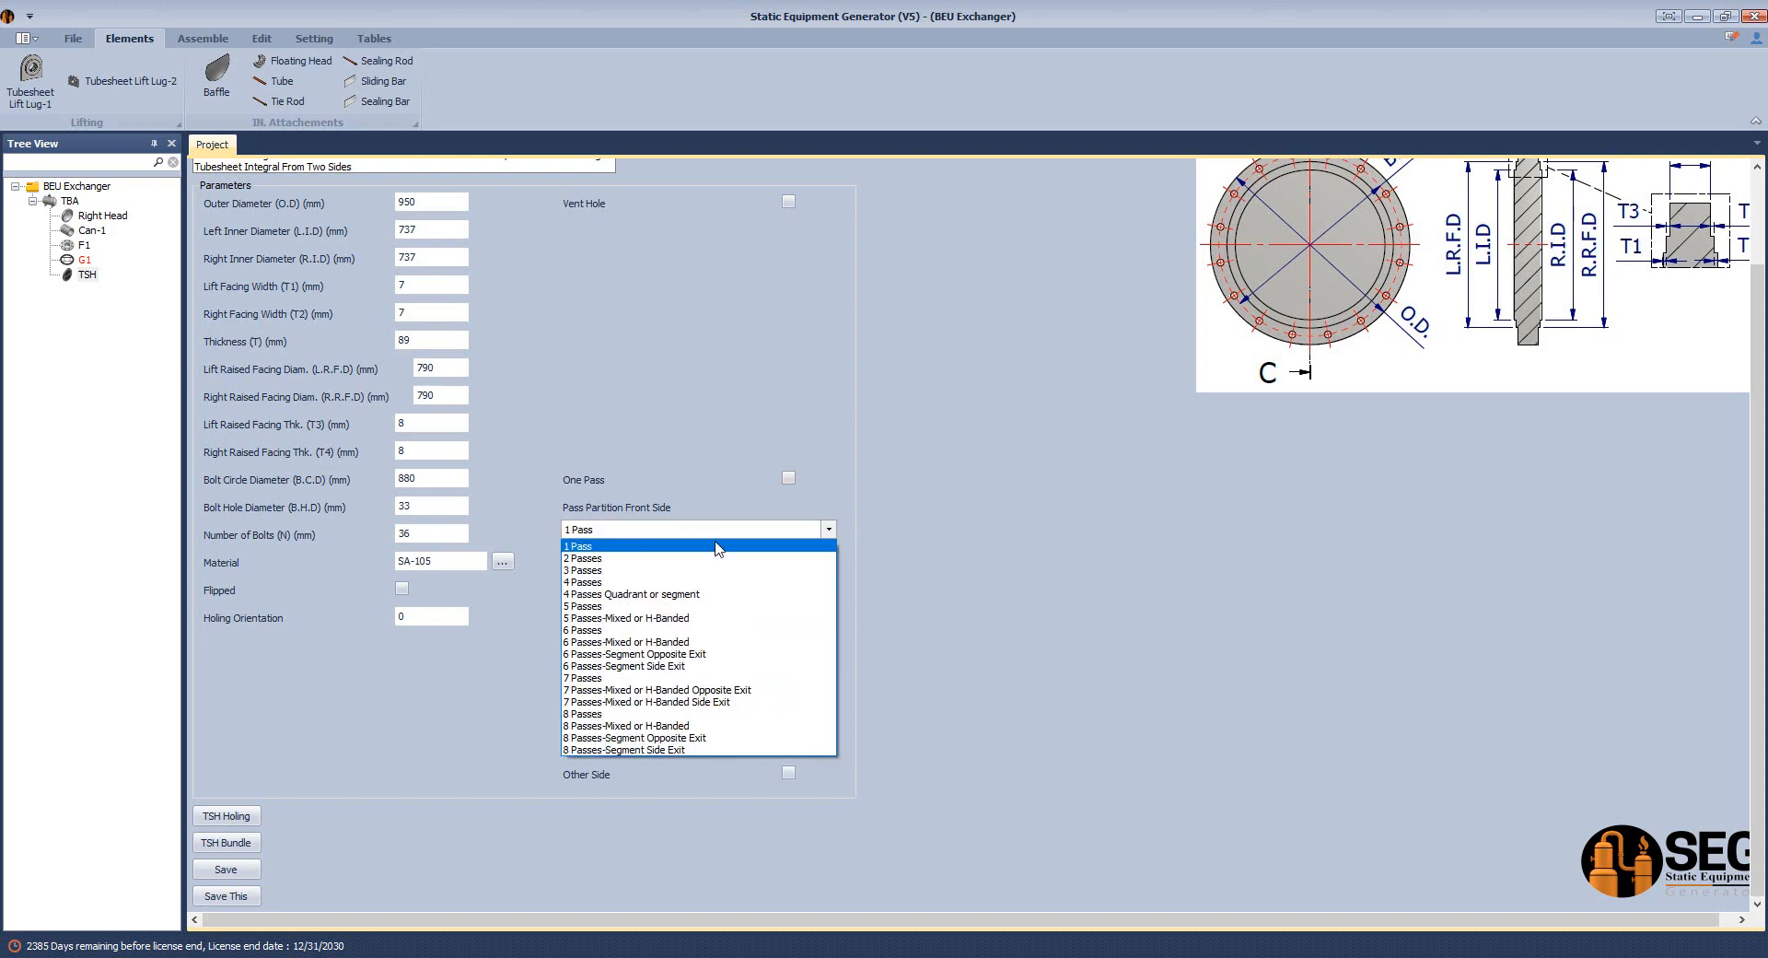
pyautogui.click(597, 559)
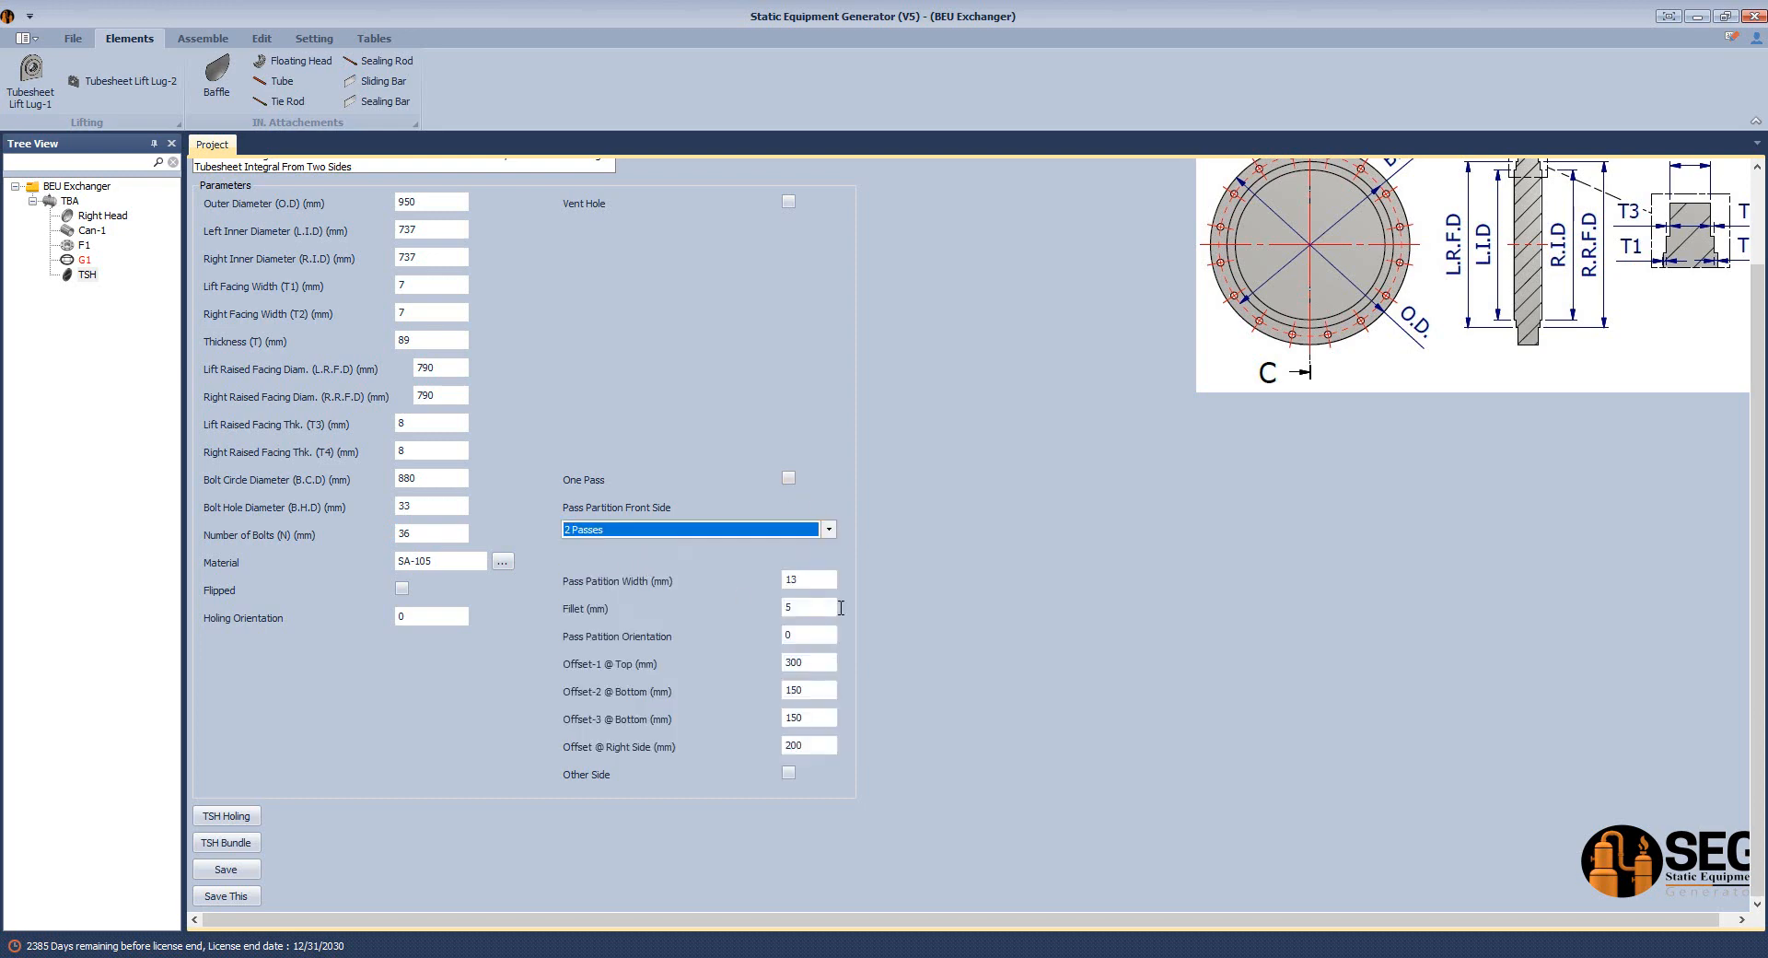
# Set TSH's pass partition fillet to 15 mm and save the tubesheet.
pyautogui.click(792, 579)
pyautogui.click(793, 606)
pyautogui.write('15')
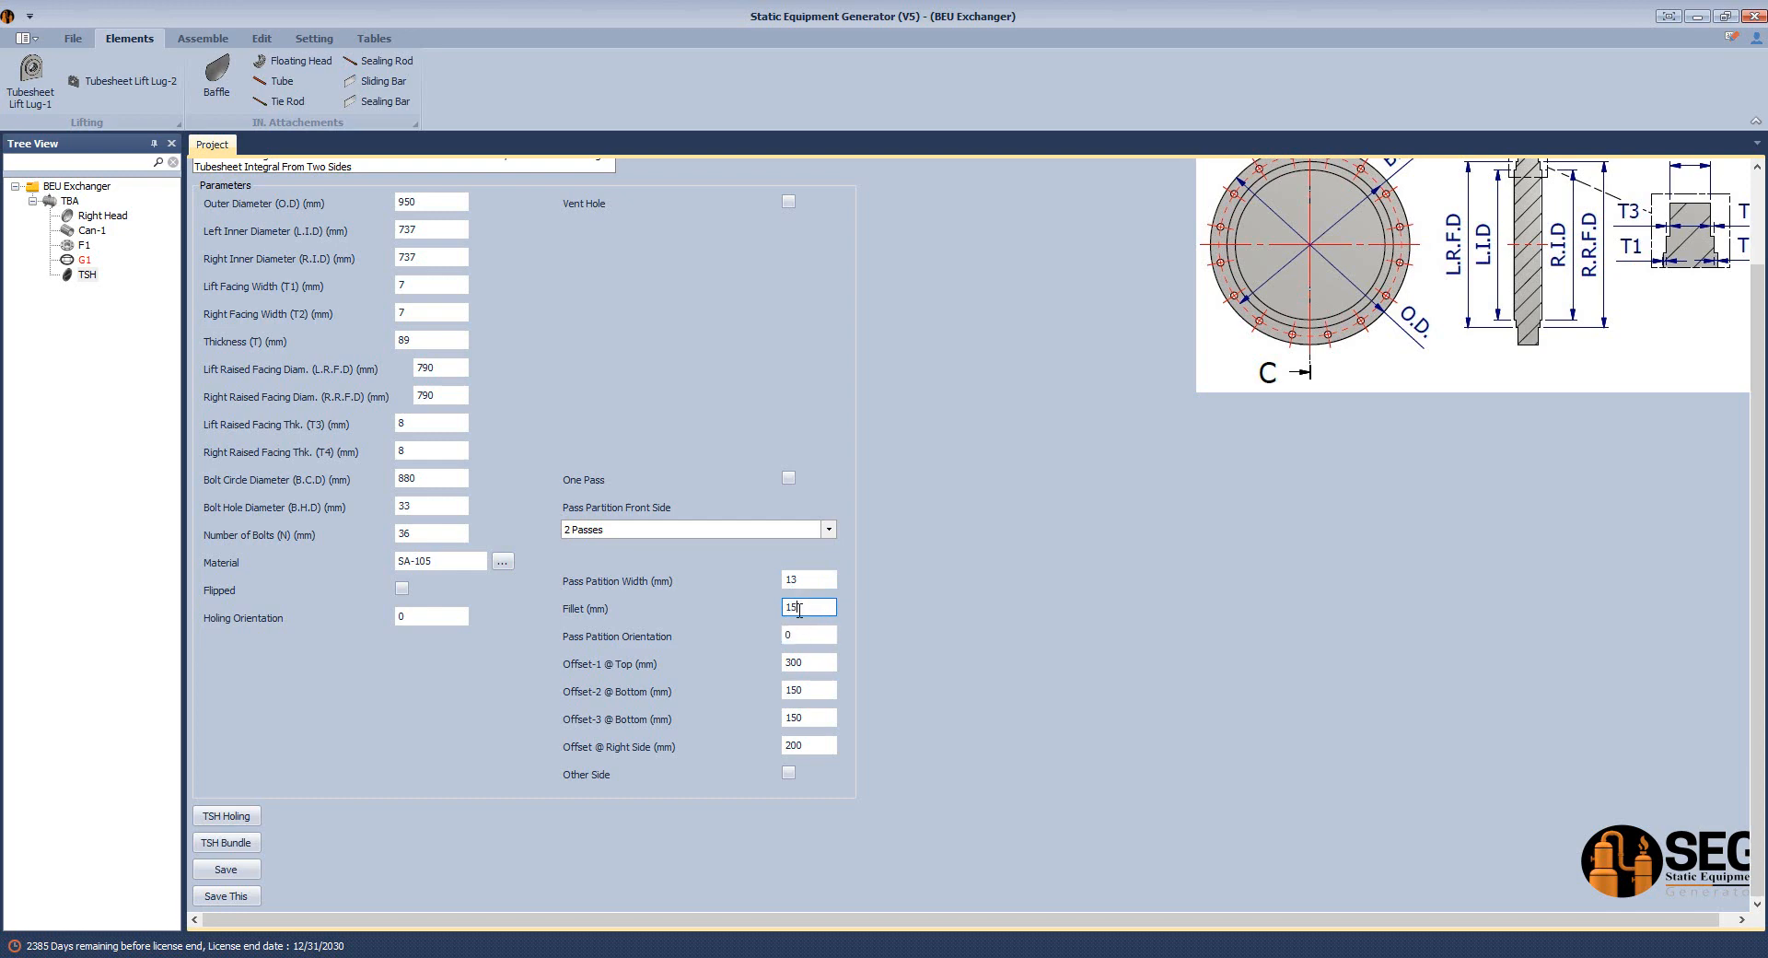
pyautogui.press('Tab')
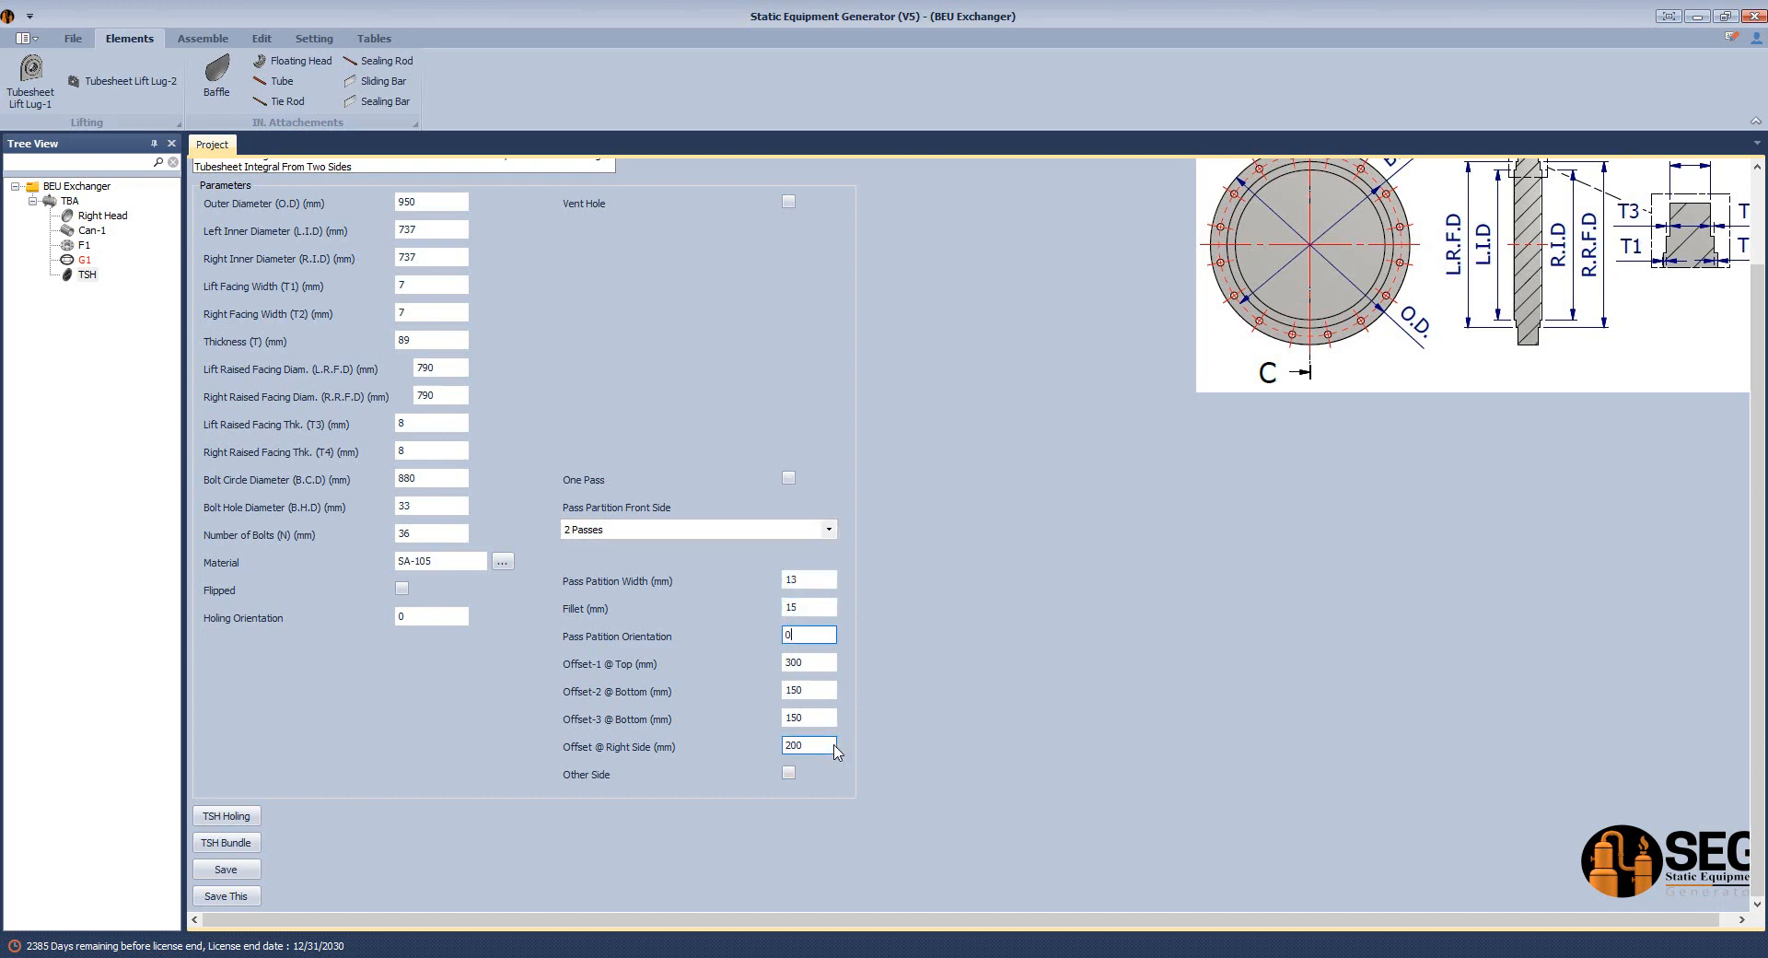
pyautogui.click(243, 873)
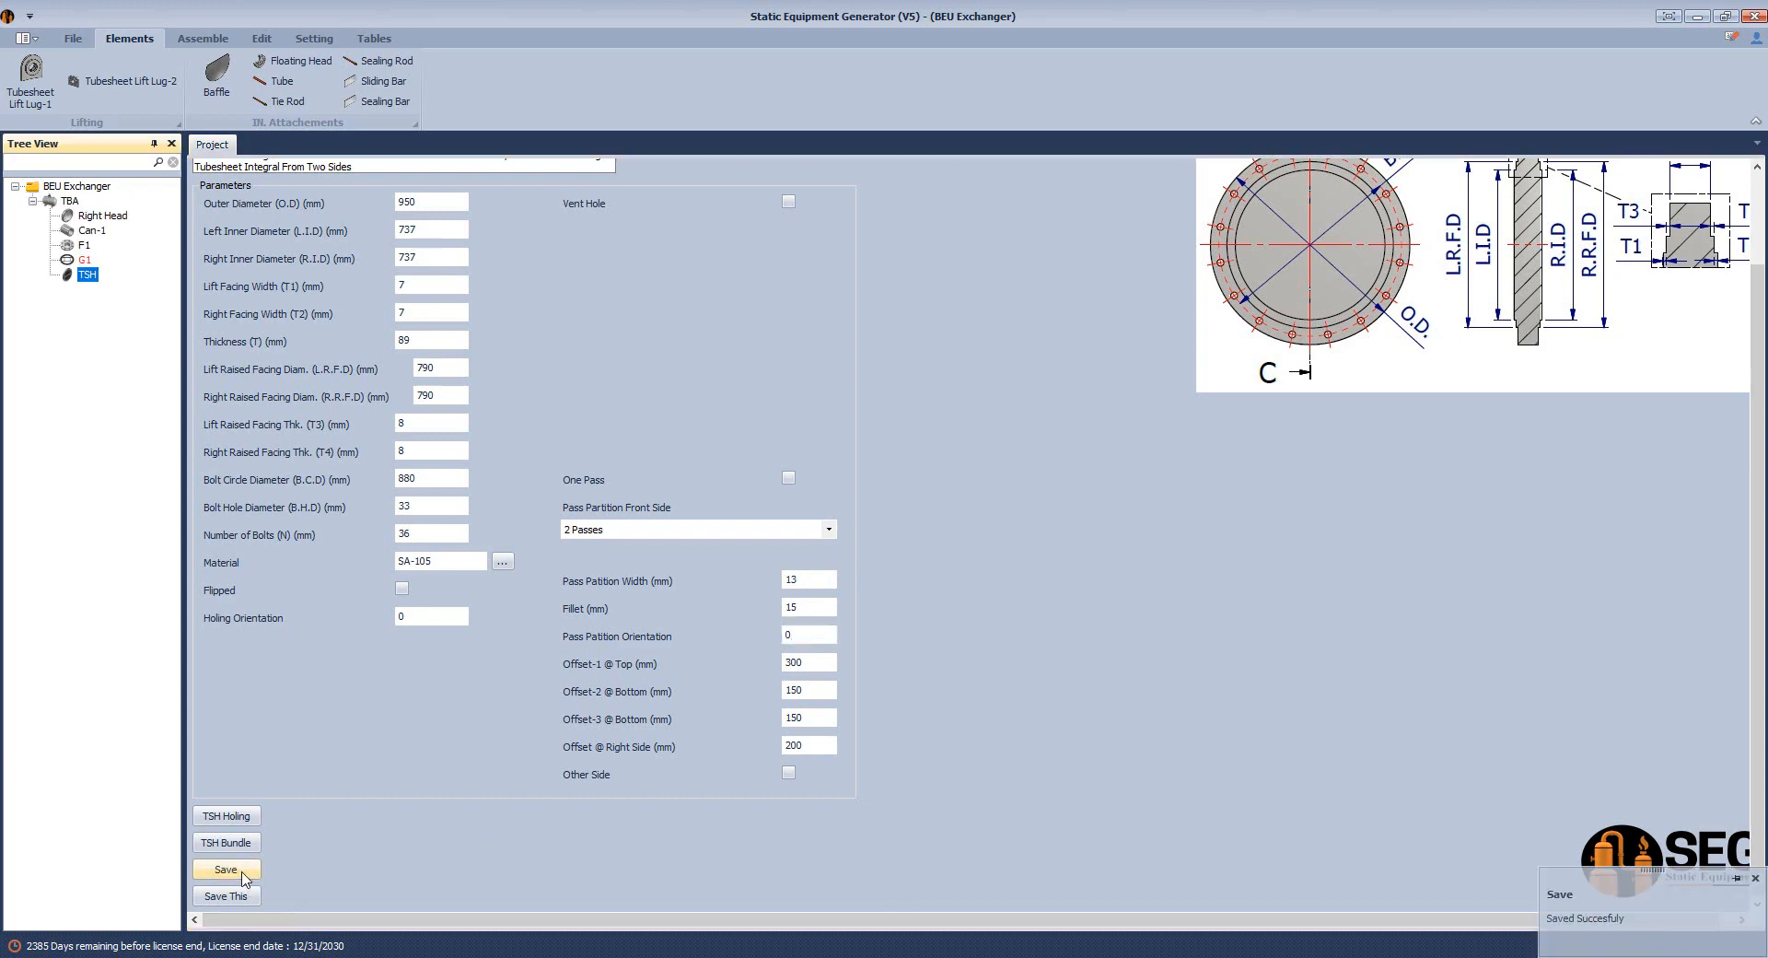
# Open TSH's tube bundle pattern and make its properties editable.
pyautogui.scroll(2, 357, 267)
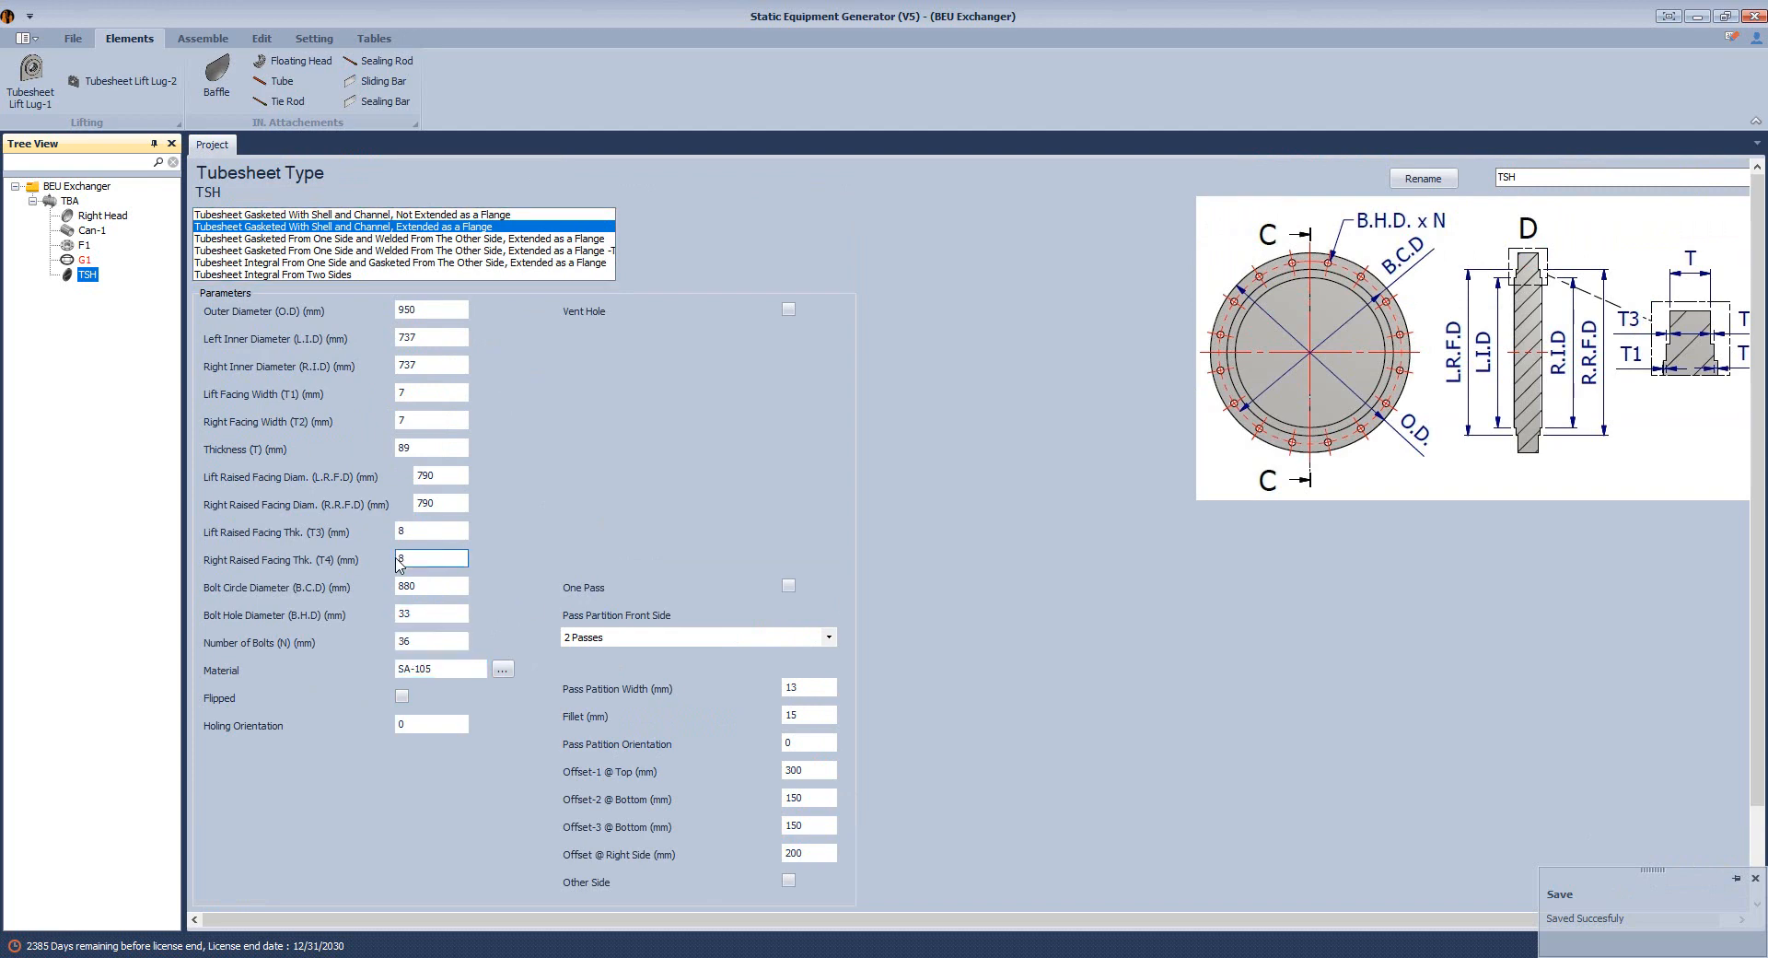
pyautogui.scroll(-2, 442, 535)
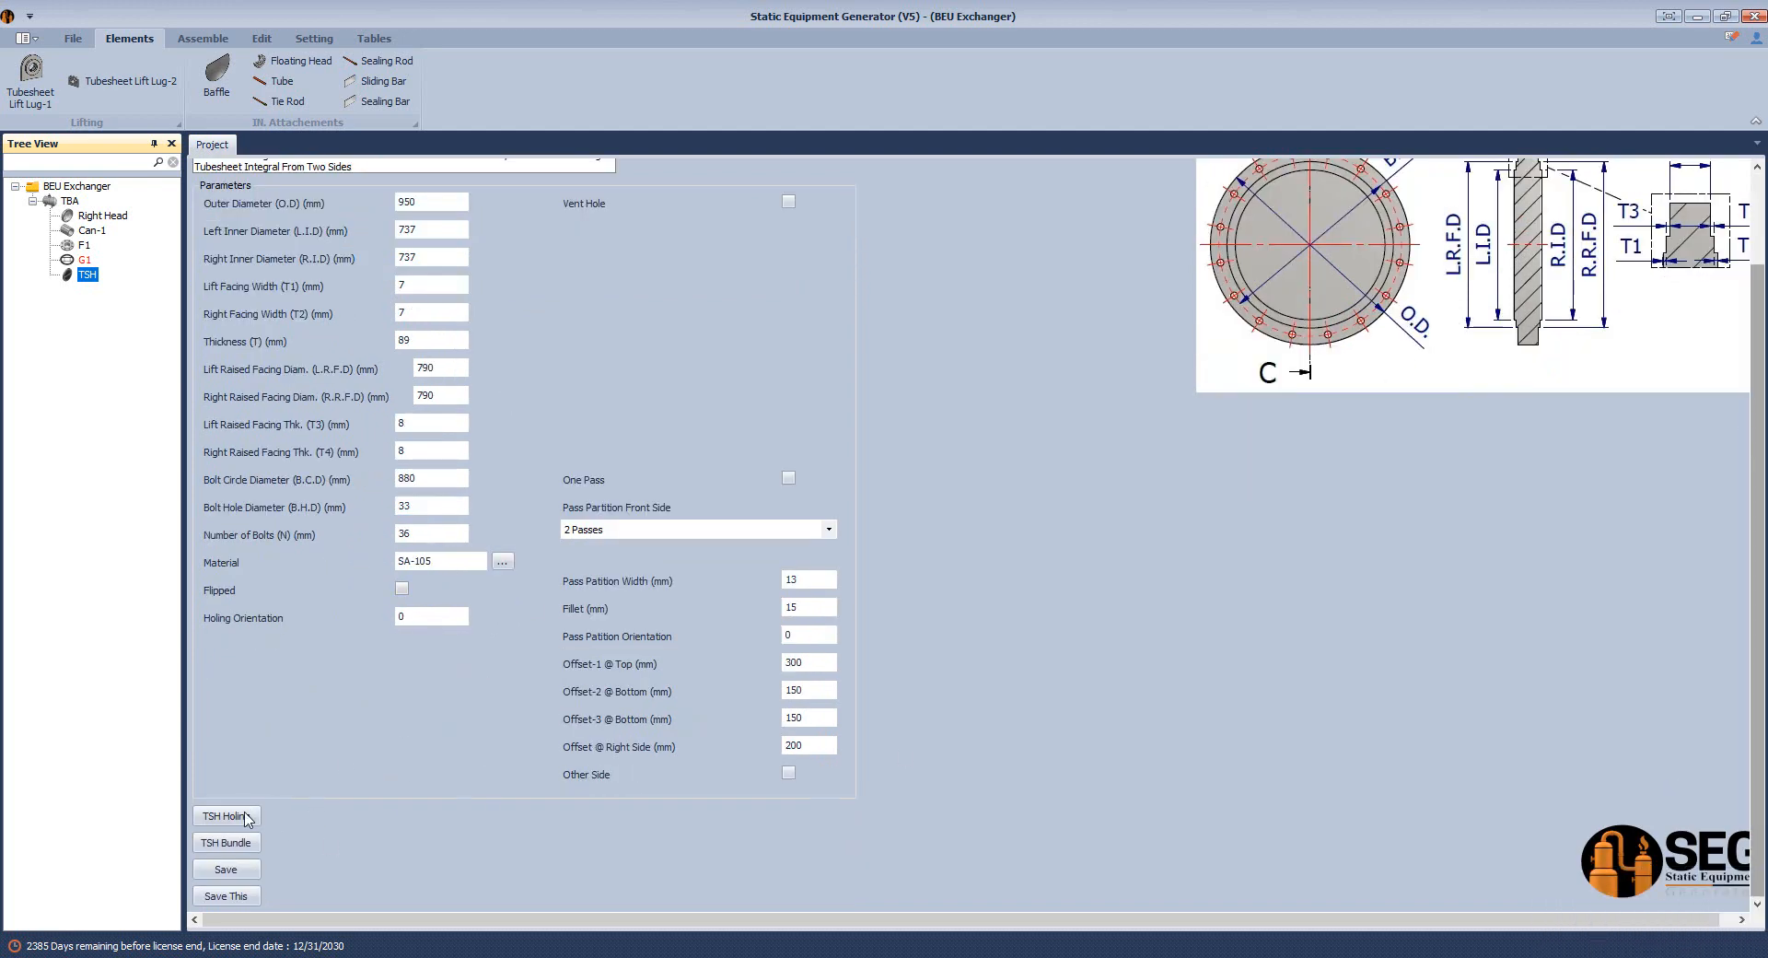
pyautogui.click(230, 843)
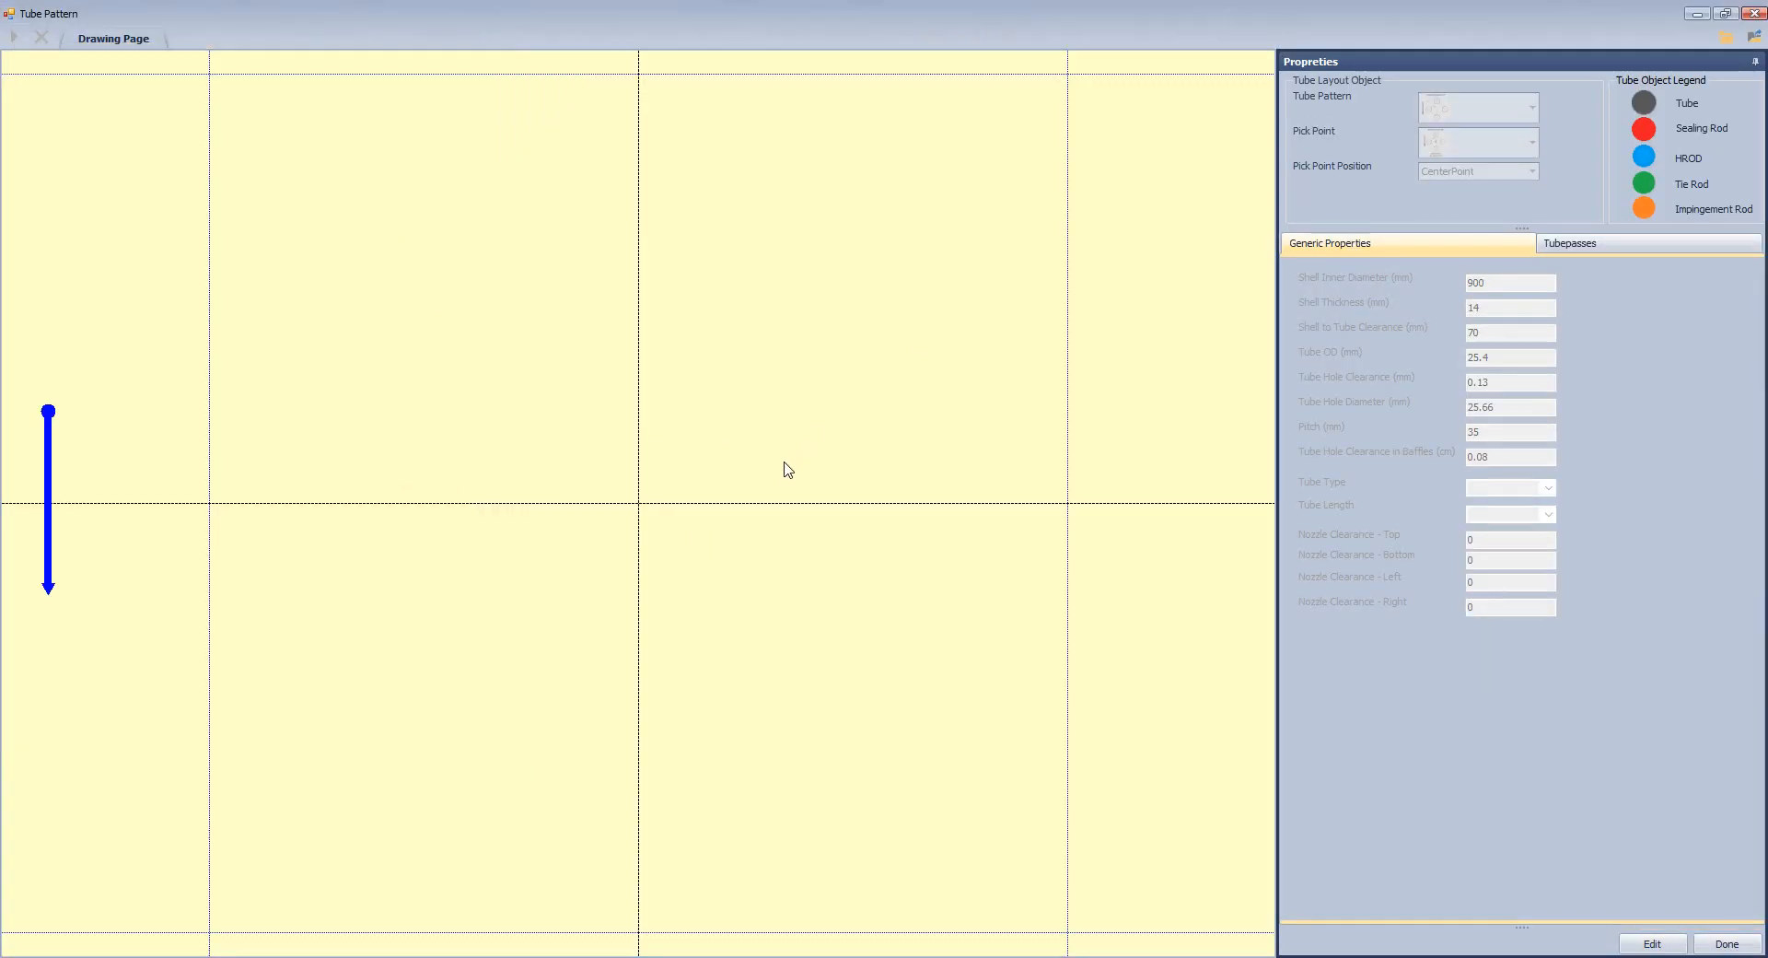
pyautogui.click(1653, 944)
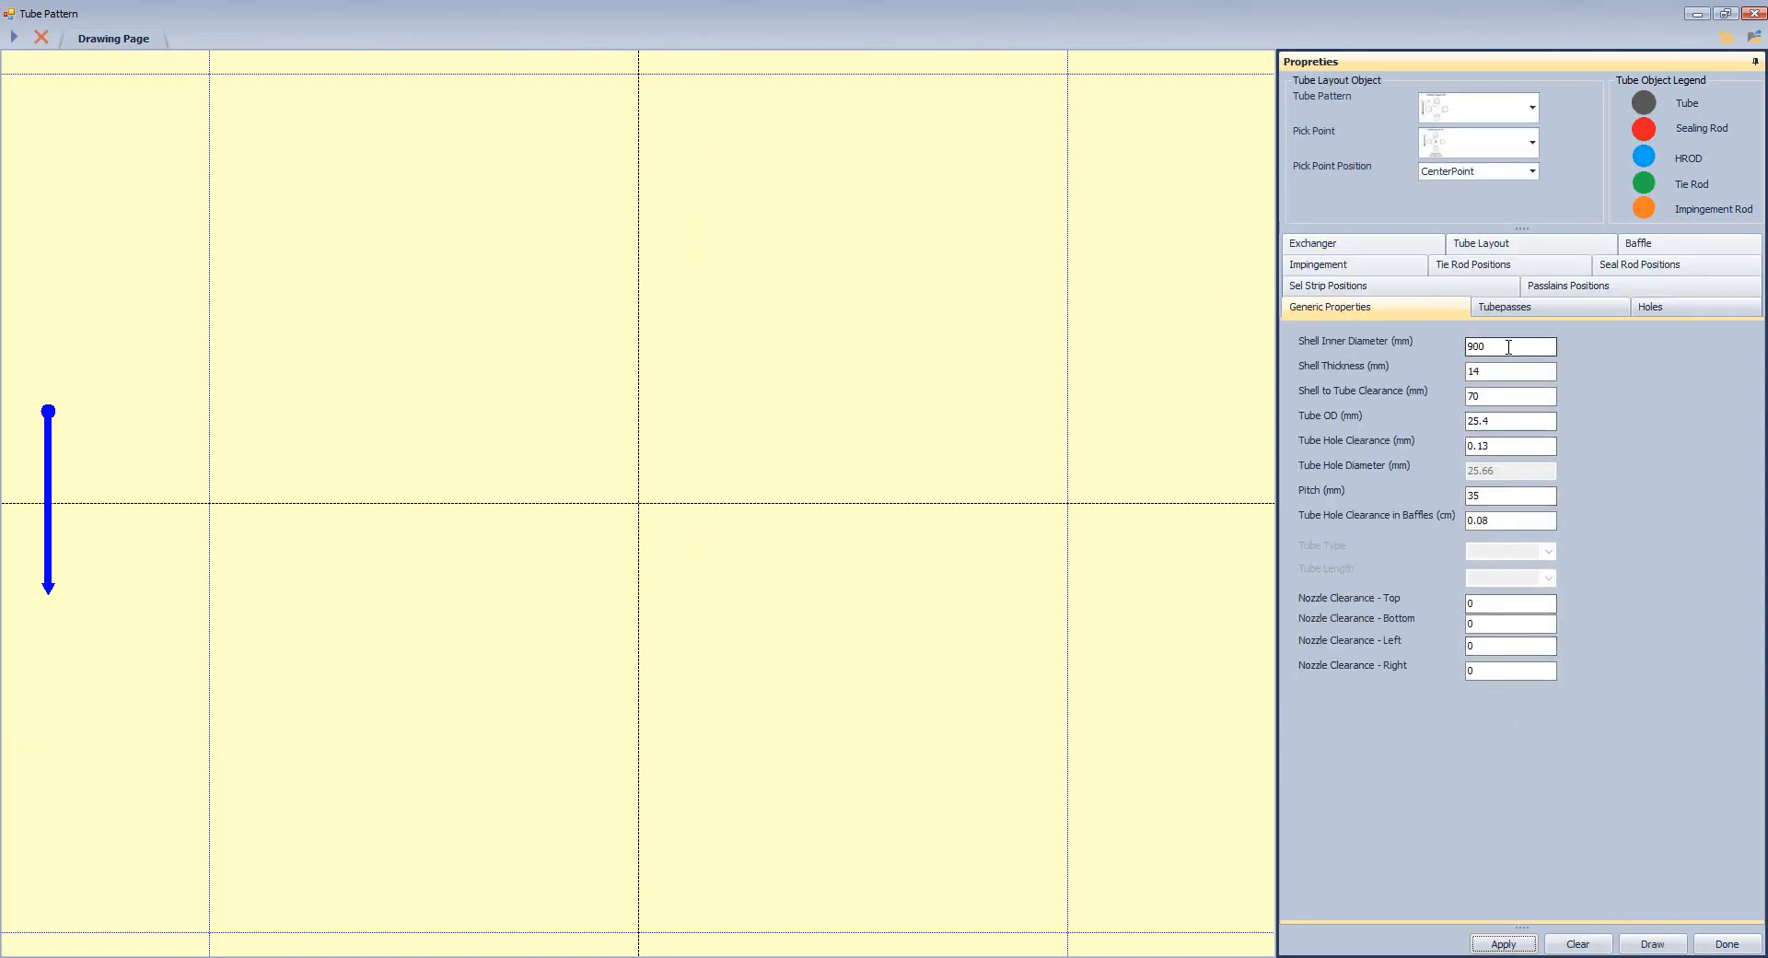
# Set the tube pattern's shell inner diameter to 740 mm, shell thickness to 18 mm and shell to tube clearance to 10 mm.
pyautogui.doubleClick(1509, 346)
pyautogui.write('740')
pyautogui.press('Tab')
pyautogui.write('1')
pyautogui.press('Tab')
pyautogui.press('Tab')
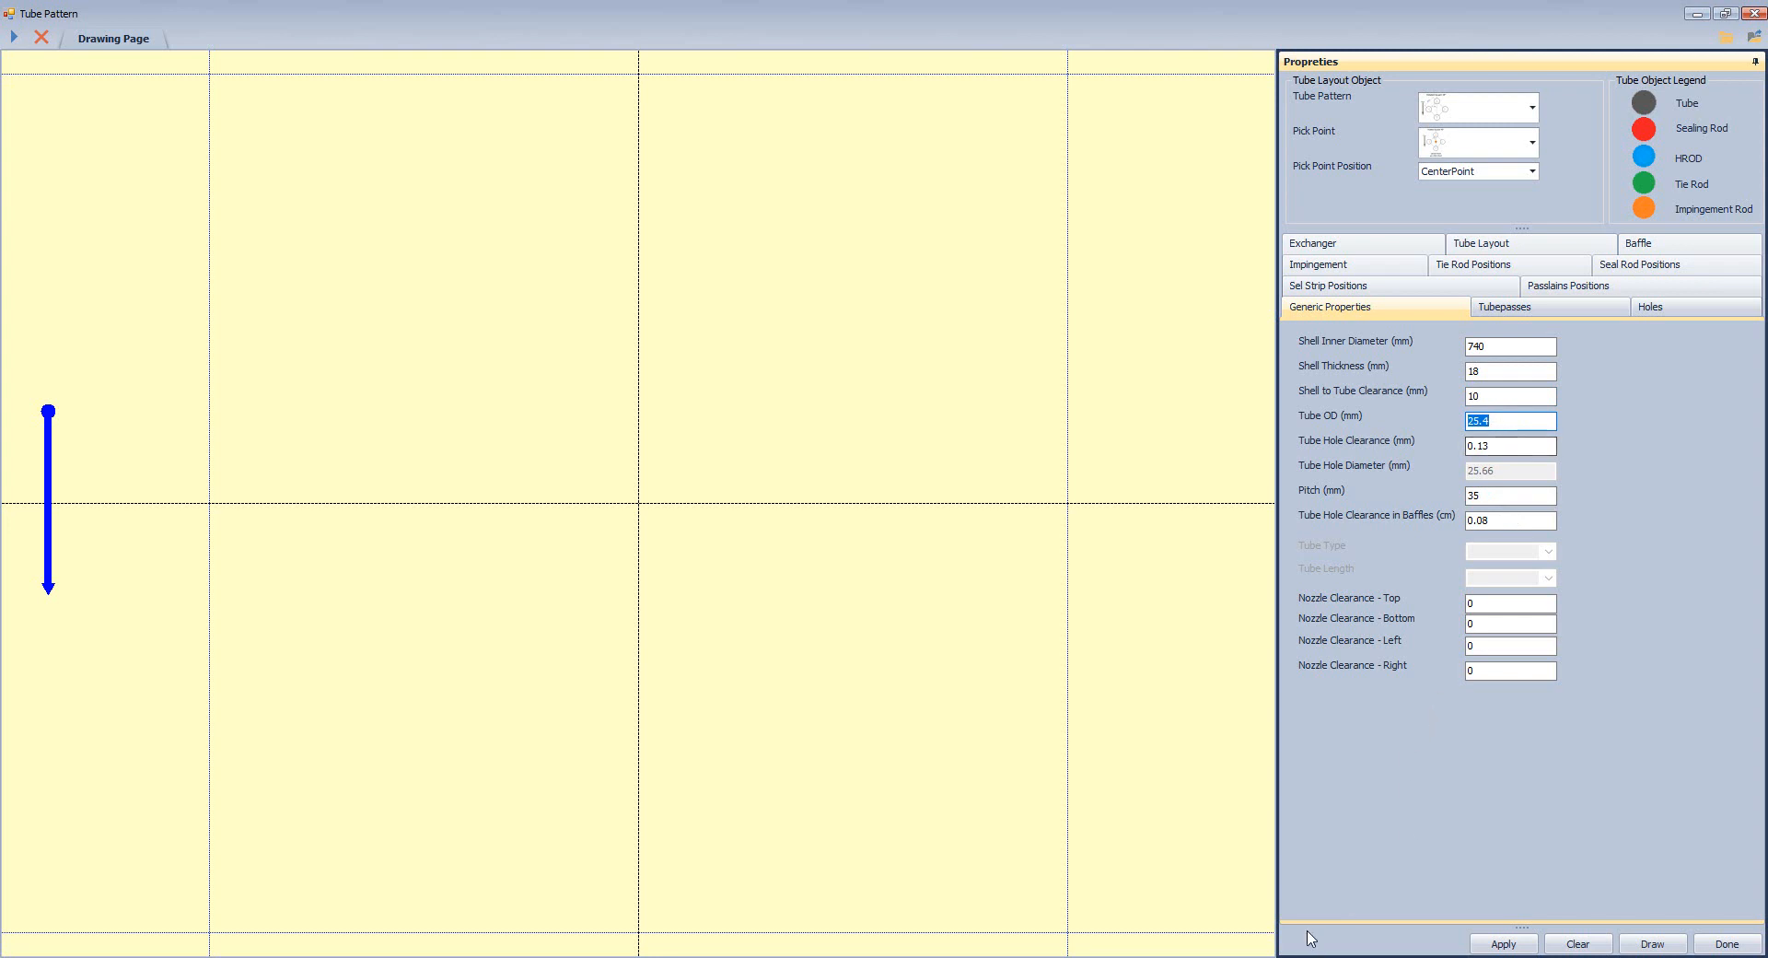
# Switch to the BUNDLE drawing in AutoCAD and examine the U-tube detail for the tube's outer diameter.
pyautogui.moveTo(1312, 941)
pyautogui.click(1420, 898)
pyautogui.scroll(-3, 1289, 461)
pyautogui.moveTo(1510, 530); pyautogui.dragTo(976, 571, button='middle')
pyautogui.scroll(-3, 1510, 631)
pyautogui.moveTo(1510, 631); pyautogui.dragTo(1119, 470, button='middle')
pyautogui.scroll(3, 1110, 623)
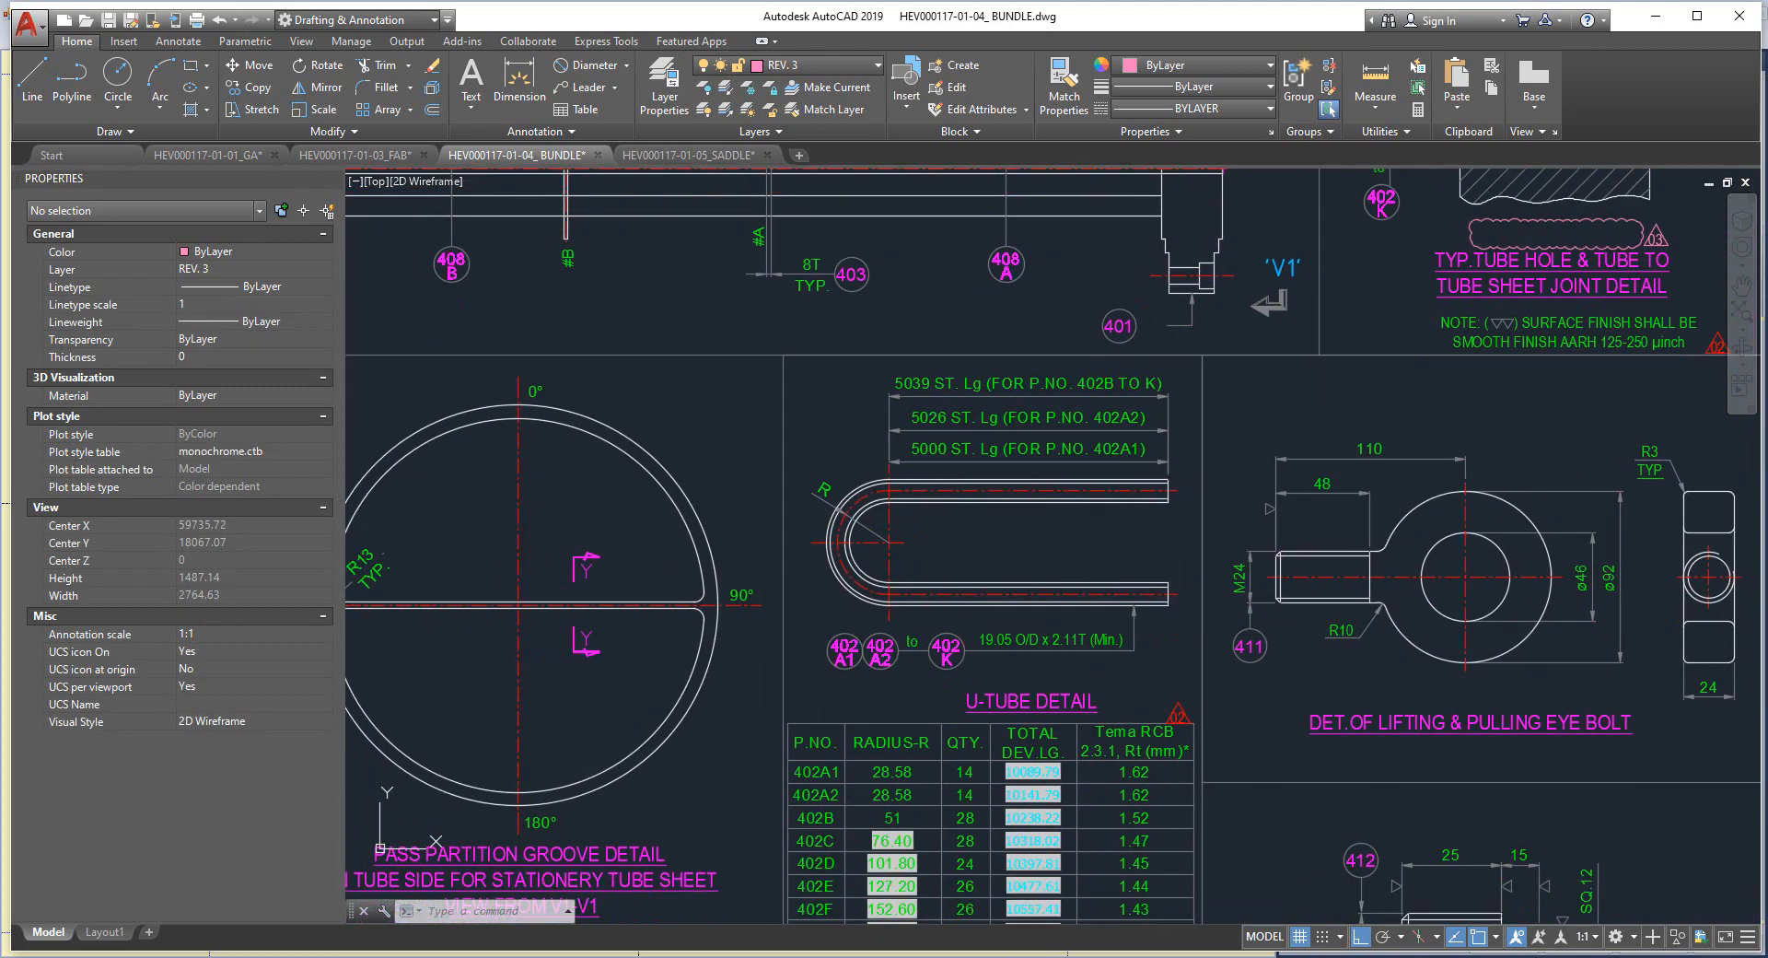
pyautogui.scroll(2, 912, 654)
pyautogui.scroll(4, 909, 657)
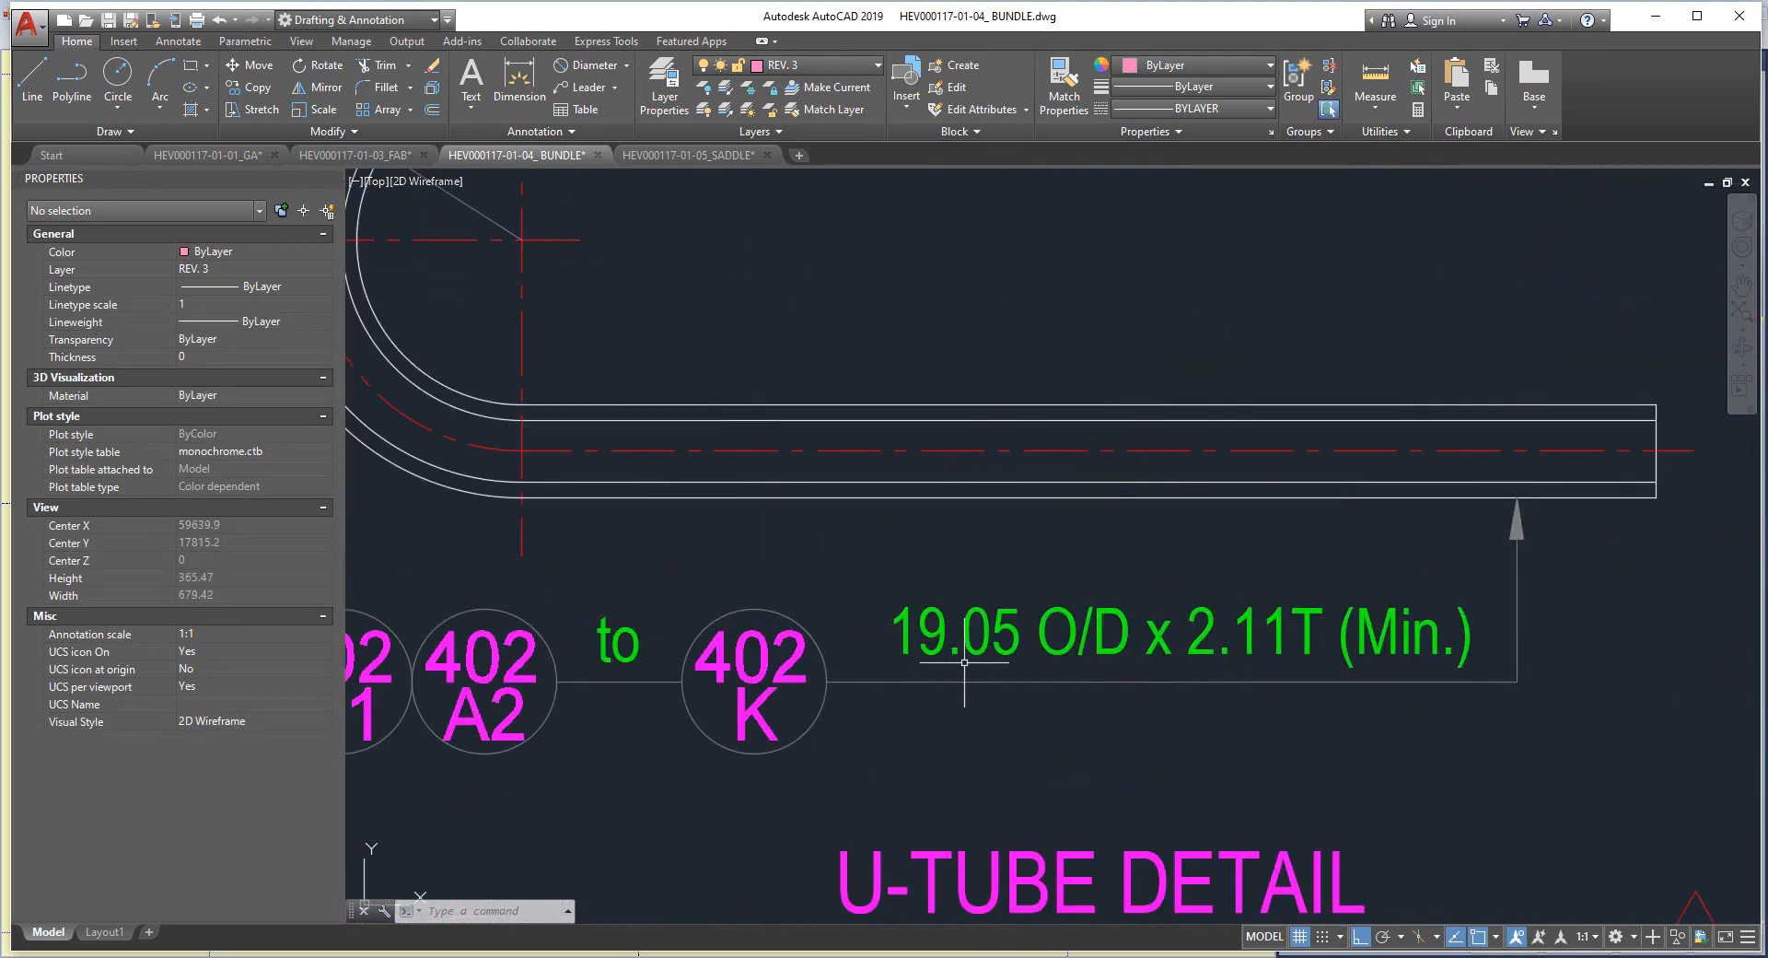
pyautogui.scroll(-2, 1013, 663)
pyautogui.moveTo(1134, 694); pyautogui.dragTo(1172, 761, button='middle')
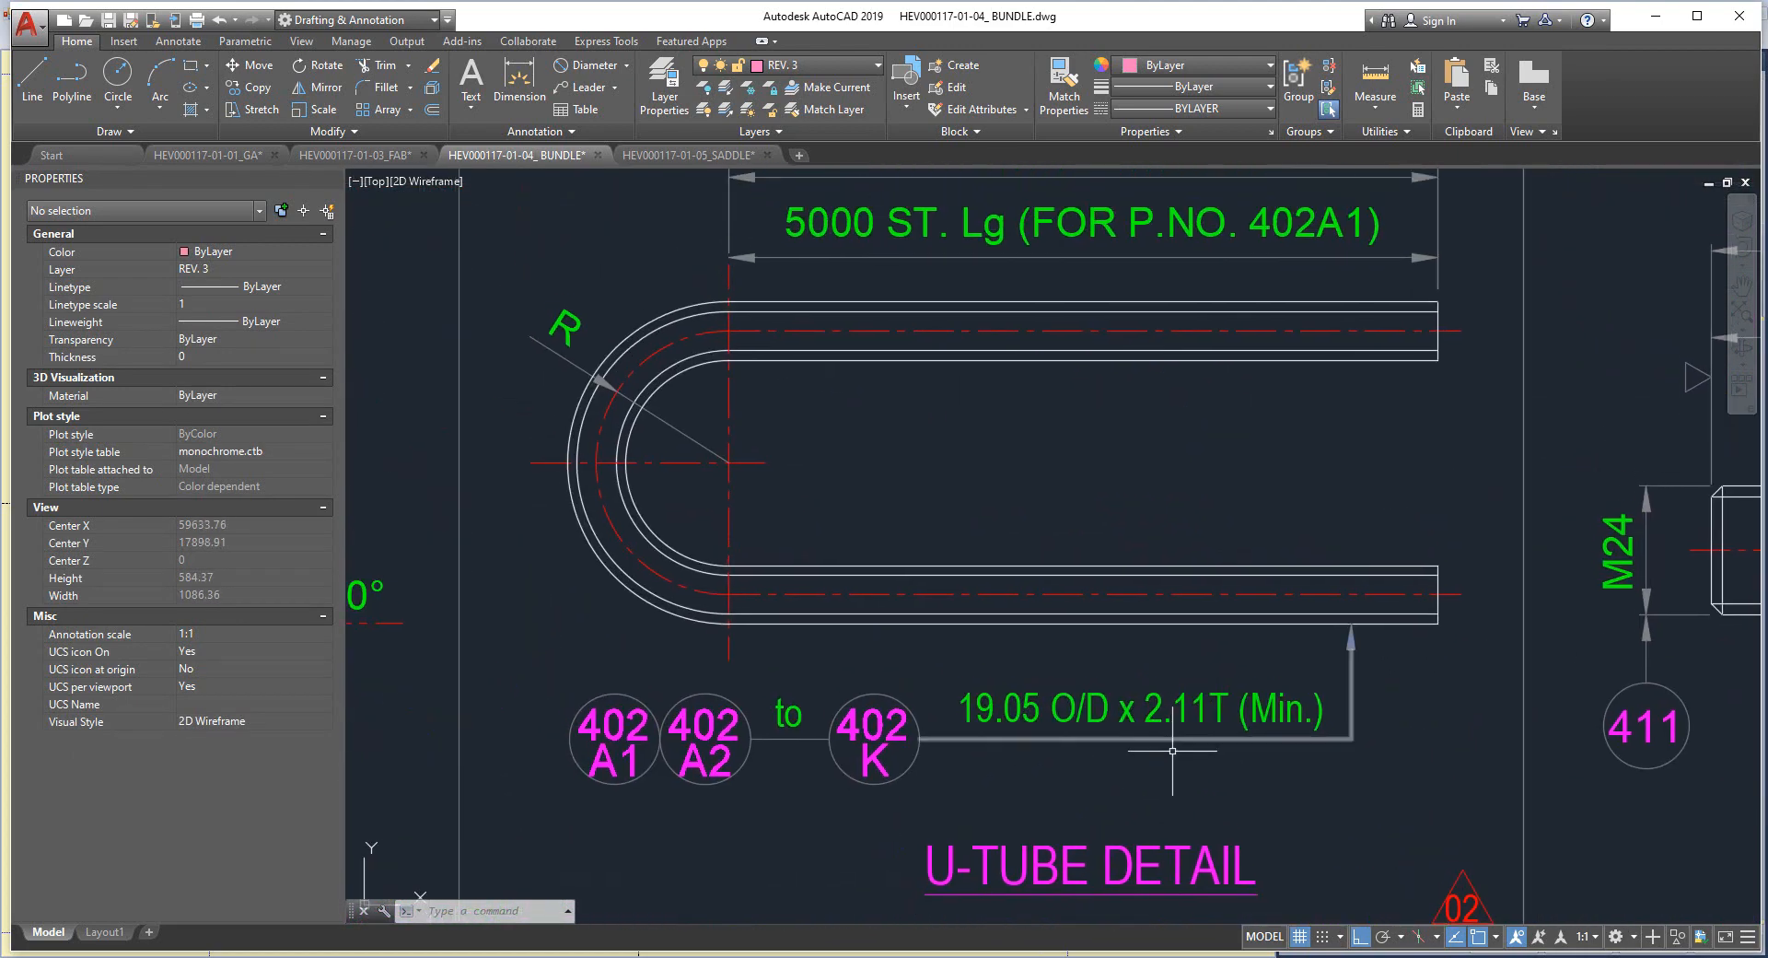
# Return to the Tube Pattern window and set the tube OD to 19.05 mm and the tube hole clearance to 0.1 mm.
pyautogui.moveTo(1395, 940)
pyautogui.click(1395, 855)
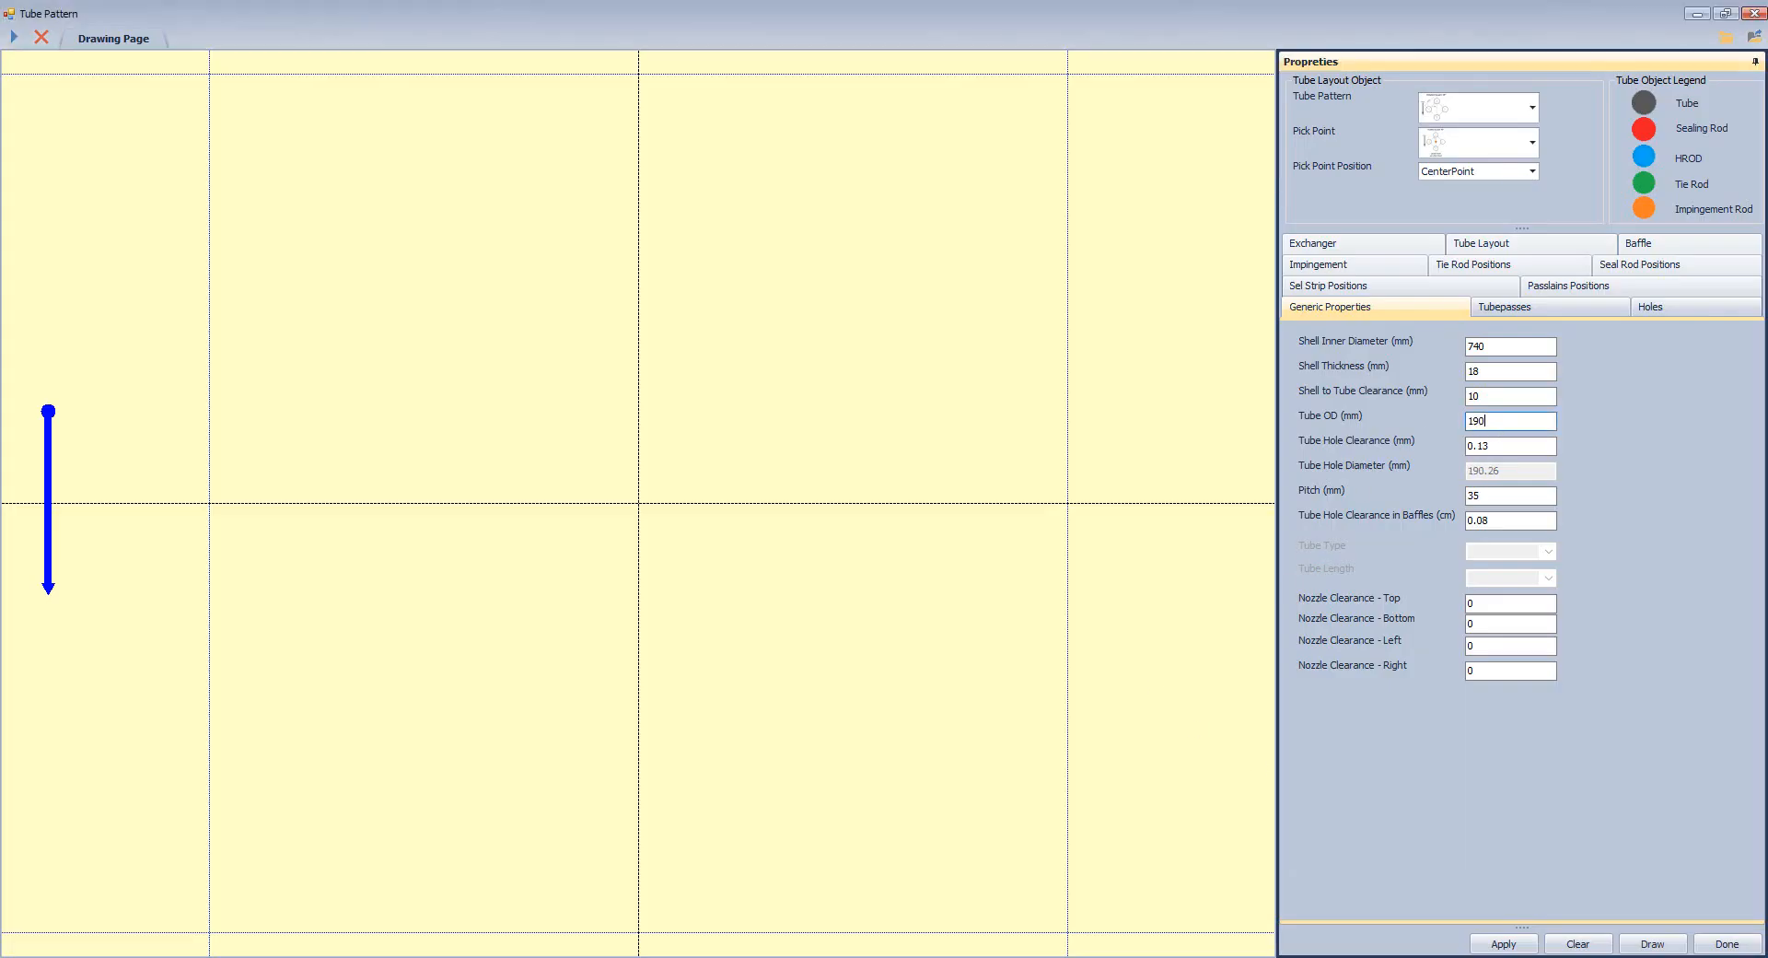
pyautogui.write('5')
pyautogui.click(1496, 447)
pyautogui.press('BackSpace')
pyautogui.press('Tab')
# Check the tube pitch detail in the BUNDLE drawing and set the tube pattern's pitch to 25.4 mm.
pyautogui.write('25.5')
pyautogui.click(1382, 893)
pyautogui.scroll(-8, 942, 632)
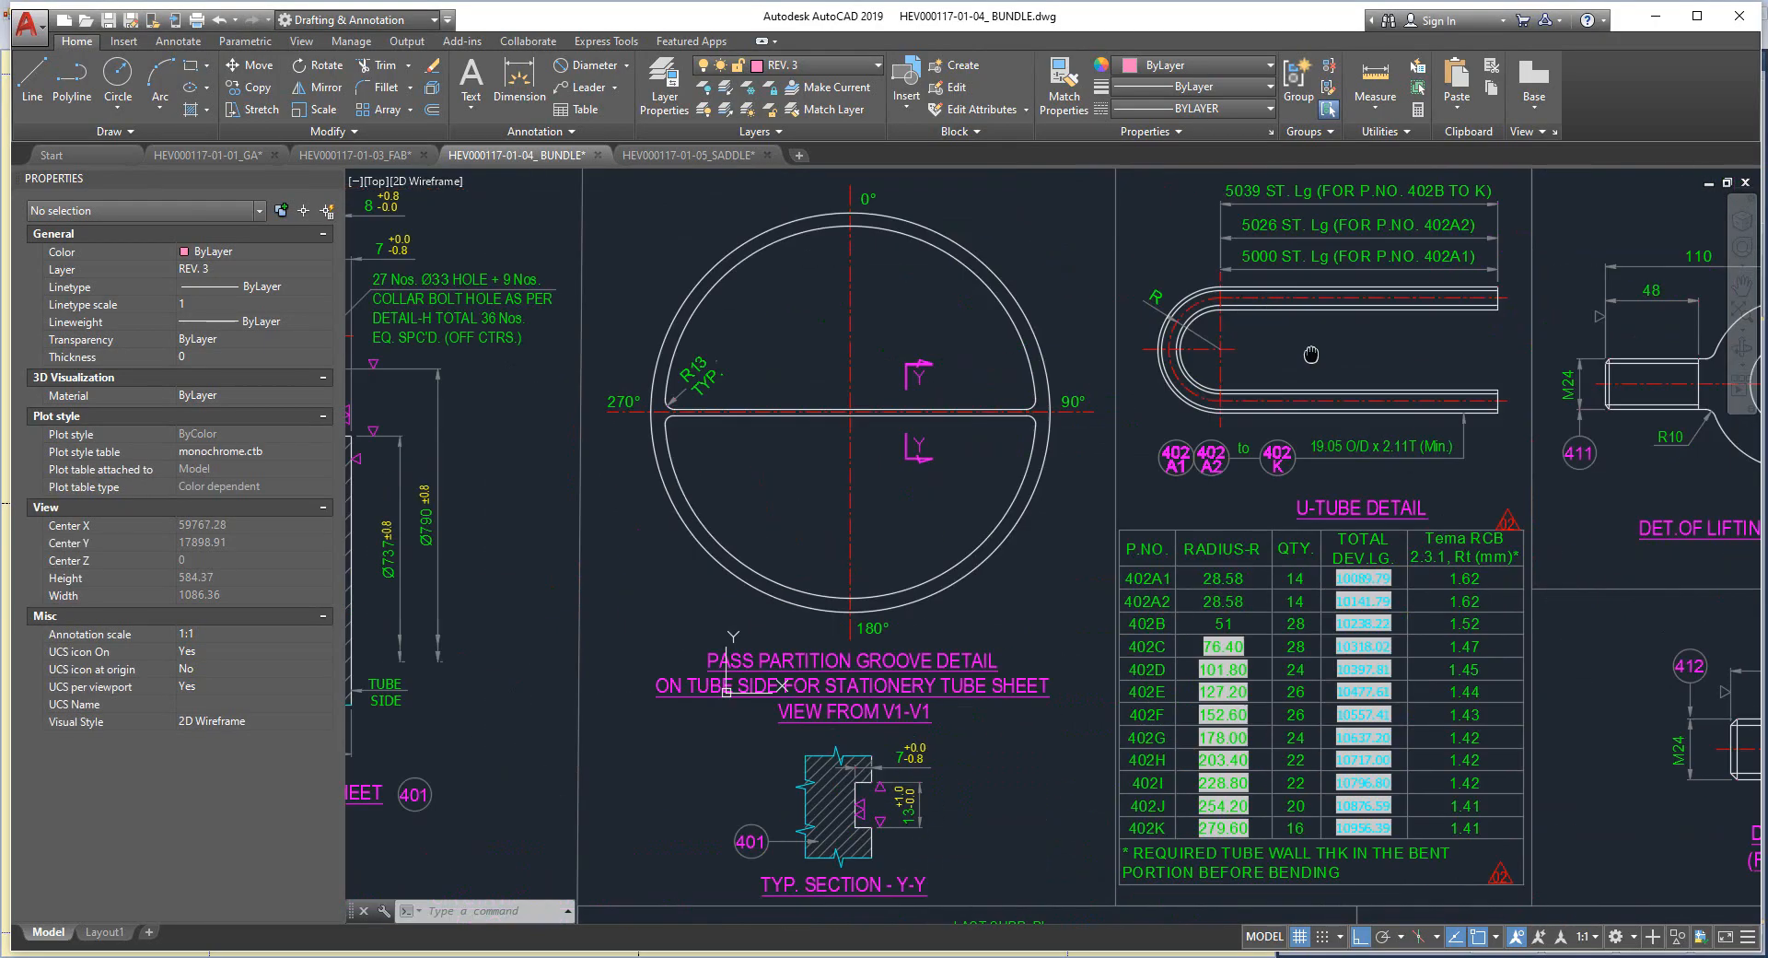
pyautogui.moveTo(516, 728)
pyautogui.mouseDown(button='middle')
pyautogui.moveTo(625, 582)
pyautogui.moveTo(1004, 466)
pyautogui.mouseUp(button='middle')
pyautogui.scroll(11, 597, 572)
pyautogui.moveTo(588, 585); pyautogui.dragTo(725, 648, button='middle')
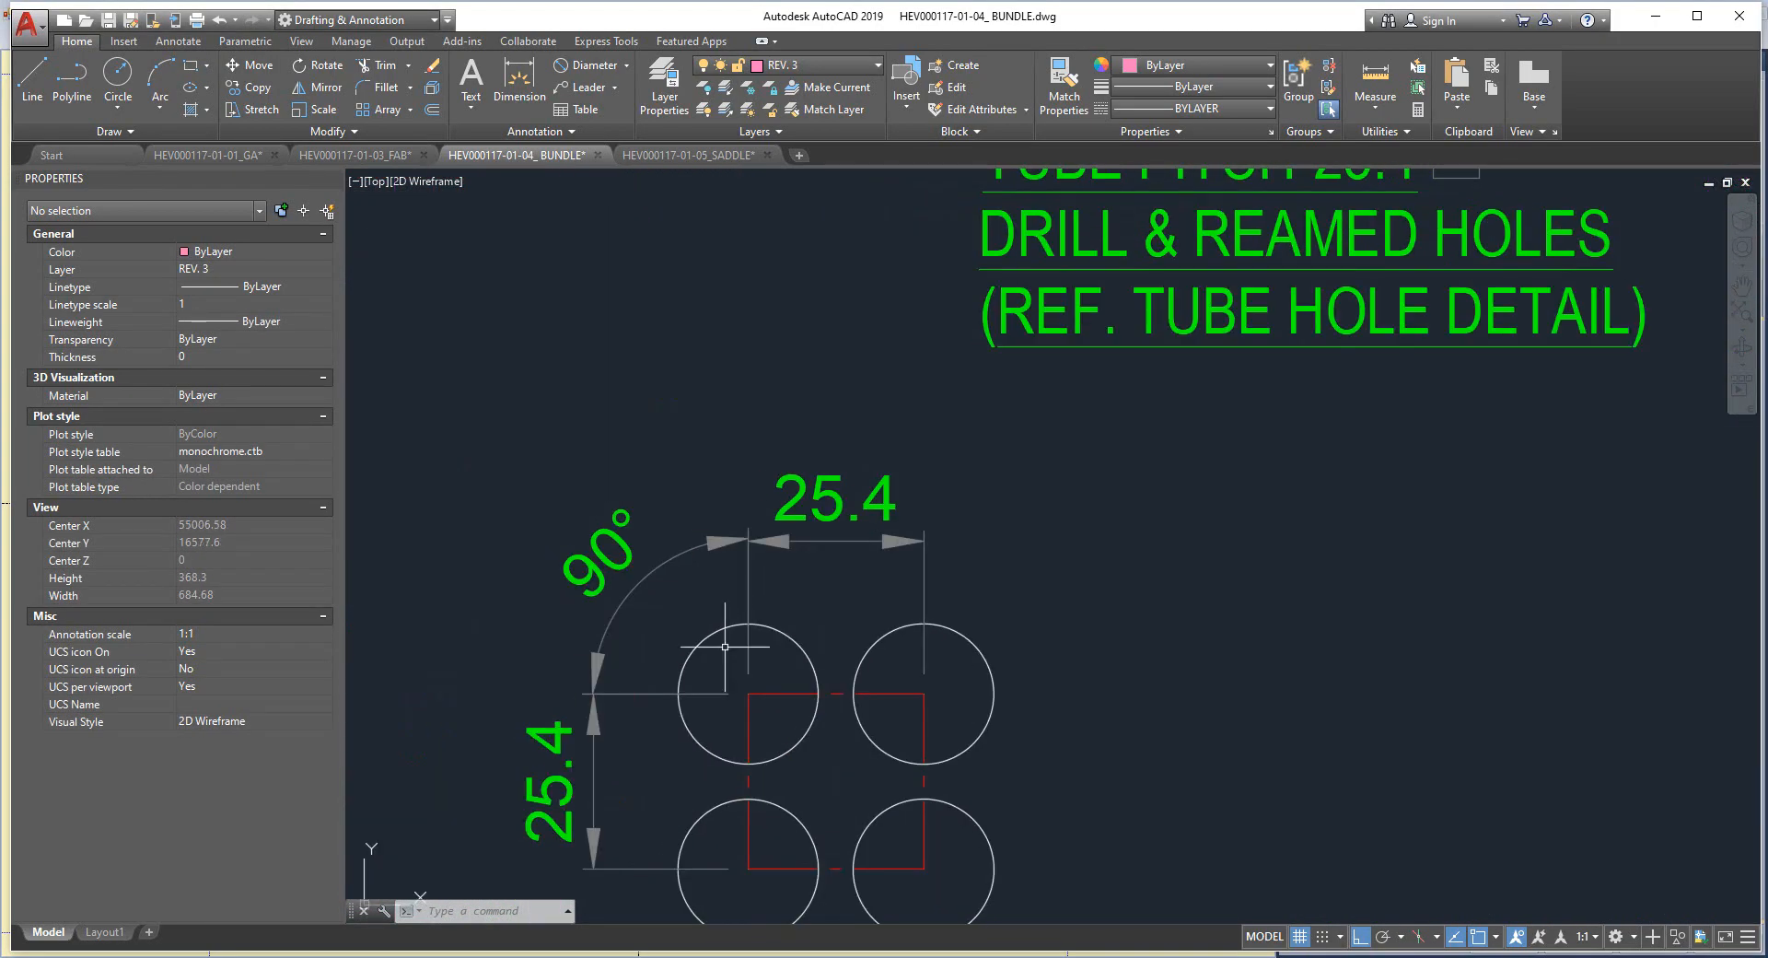
pyautogui.click(1473, 893)
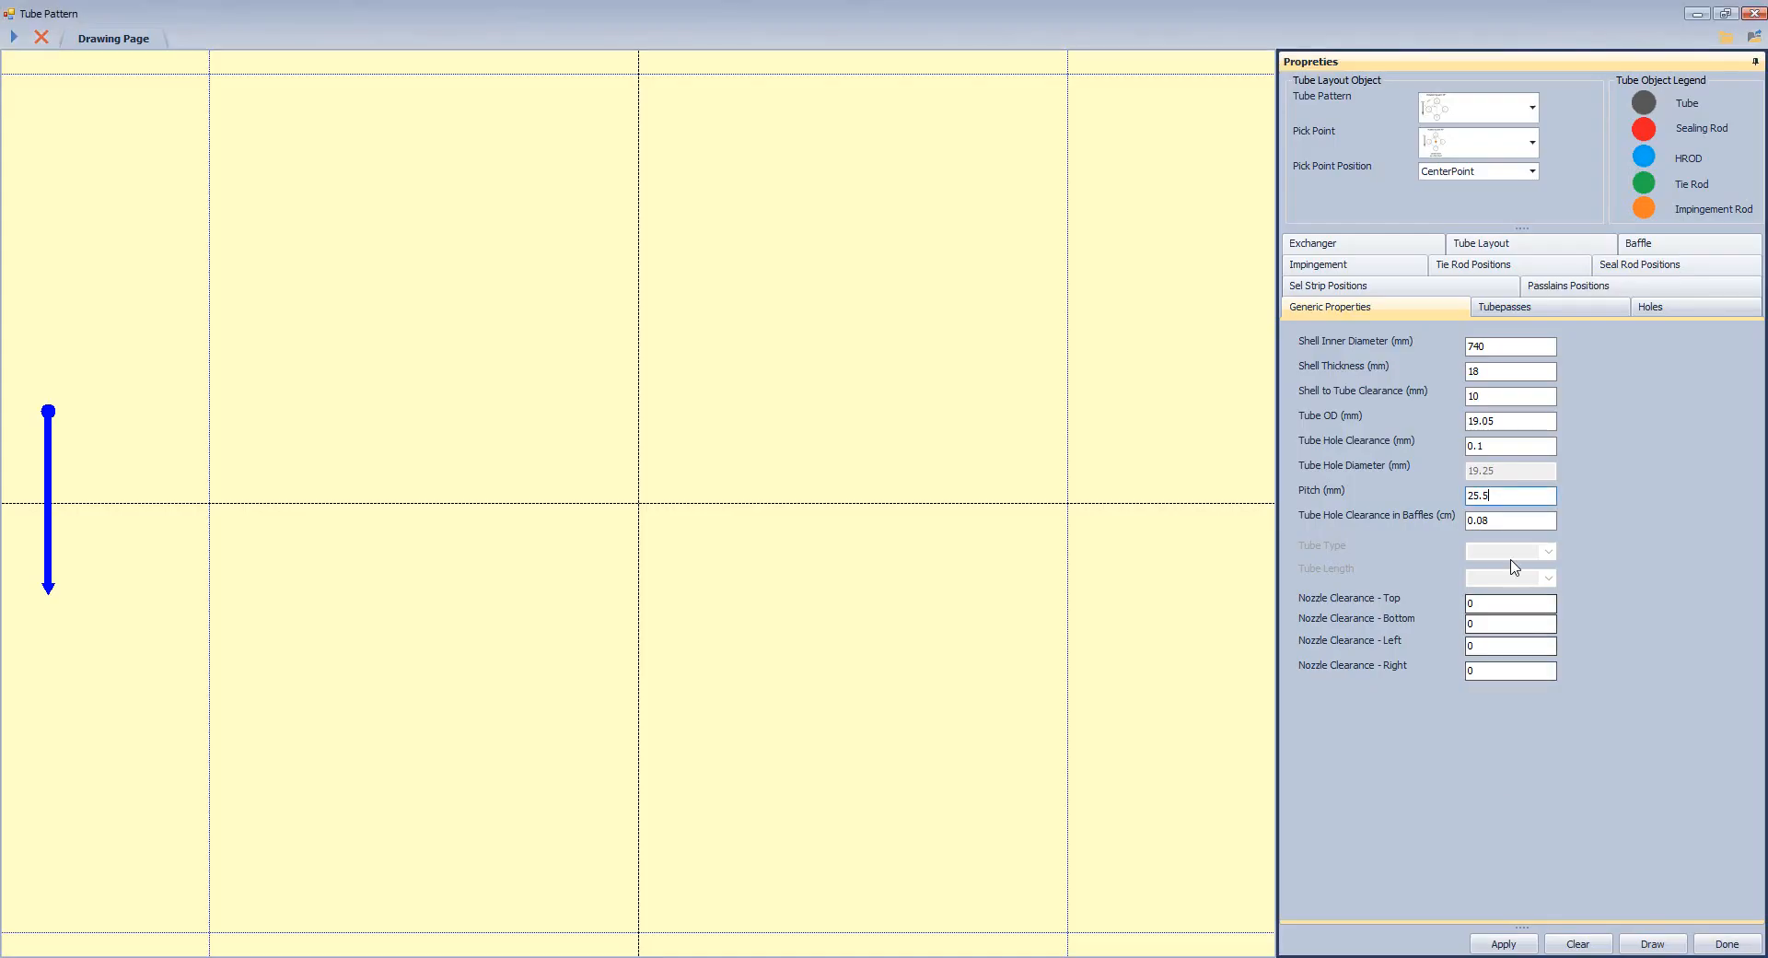
pyautogui.press('BackSpace')
pyautogui.write('4')
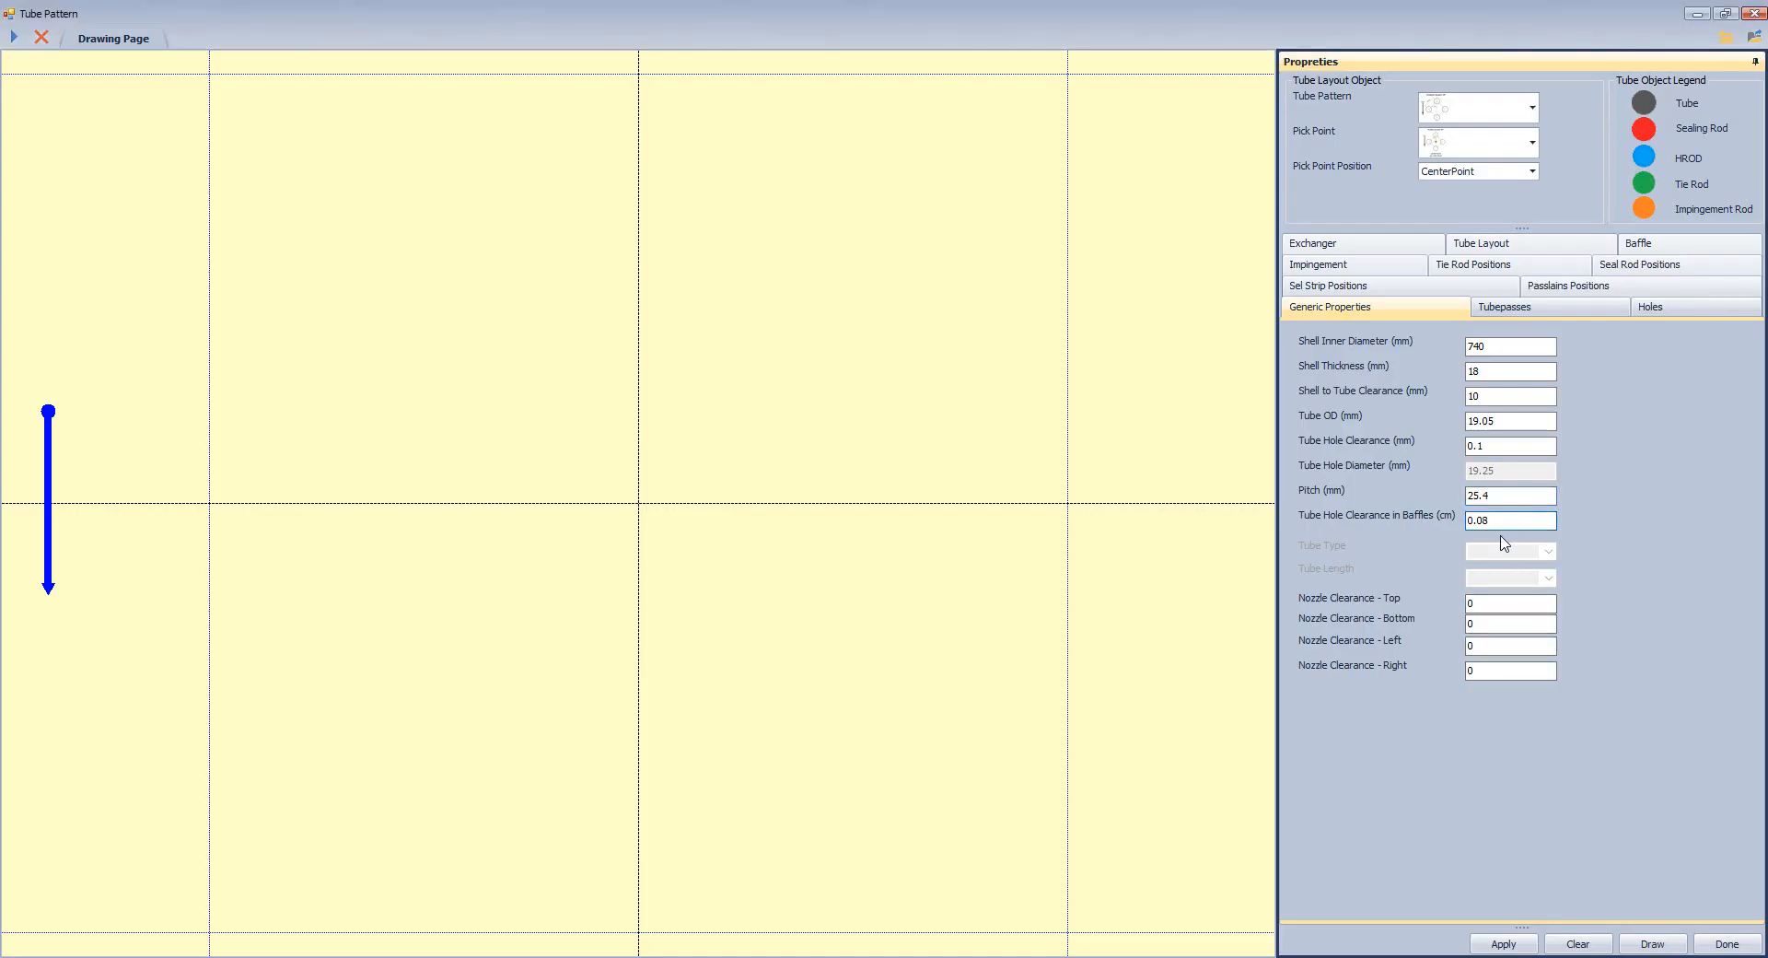
# In the BUNDLE drawing's tube layout detail, measure the vertical gap between the shell's inner circle and the uppermost tube row.
pyautogui.click(1510, 604)
pyautogui.moveTo(1323, 953)
pyautogui.click(1413, 898)
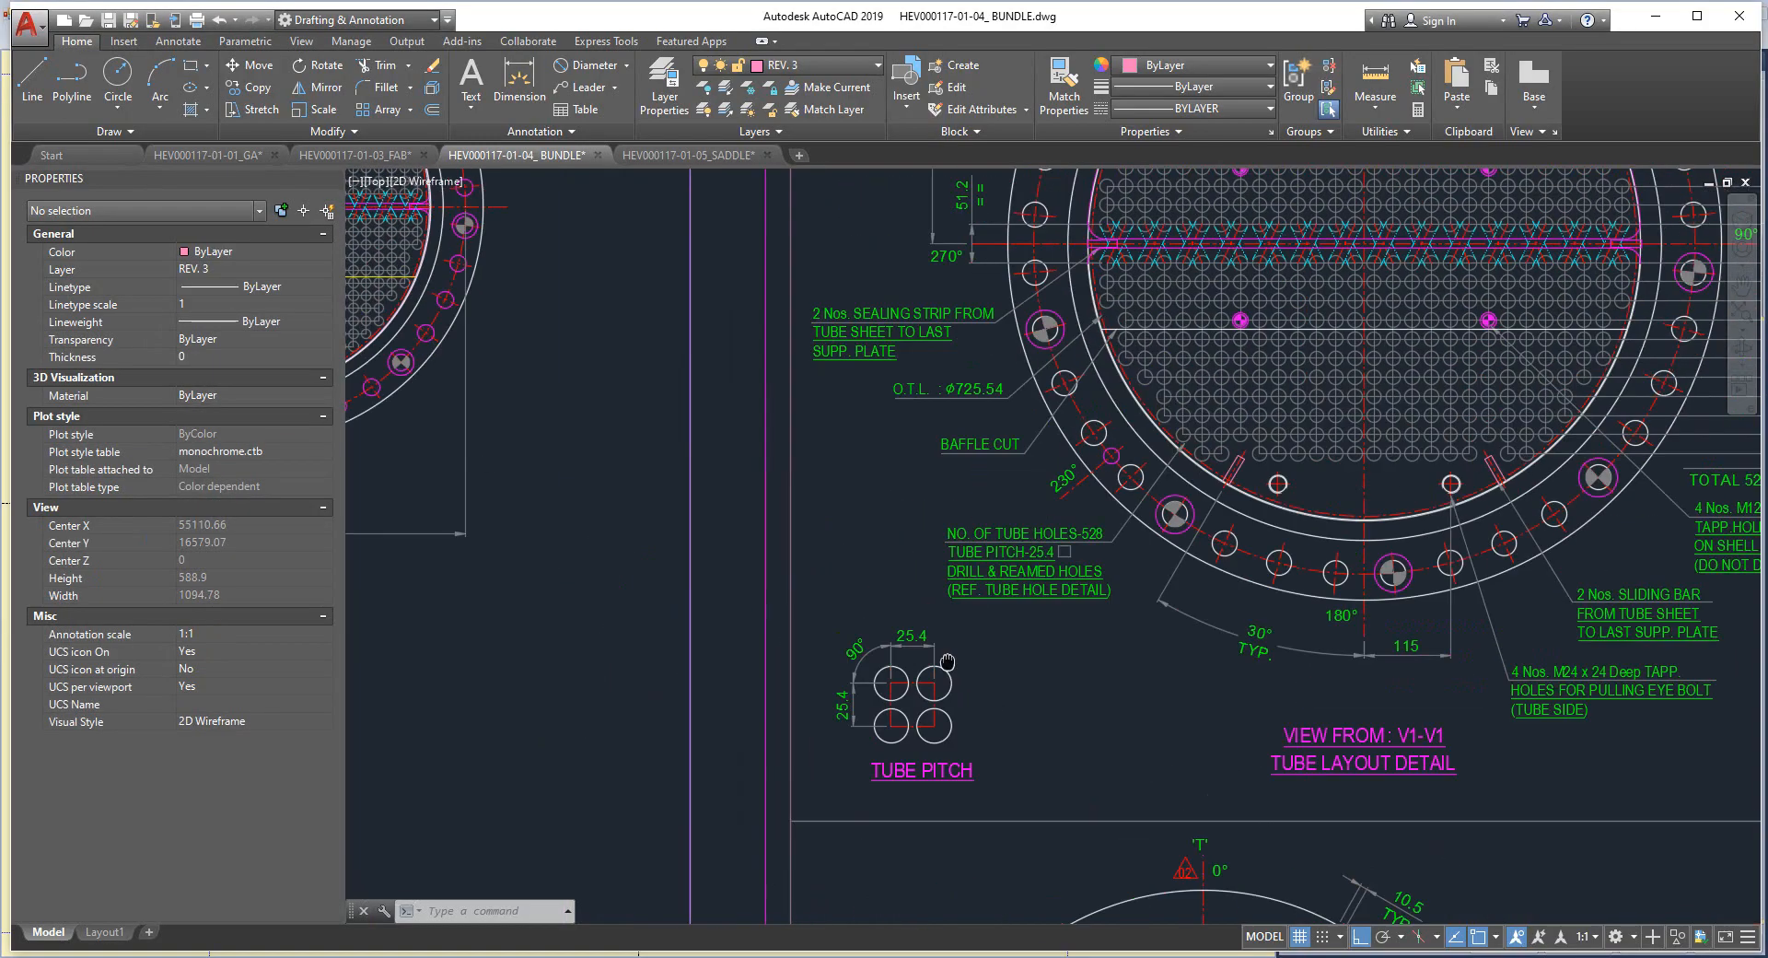
pyautogui.moveTo(1402, 324); pyautogui.dragTo(1215, 623, button='middle')
pyautogui.scroll(4, 1188, 304)
pyautogui.moveTo(1188, 304); pyautogui.dragTo(1186, 470, button='middle')
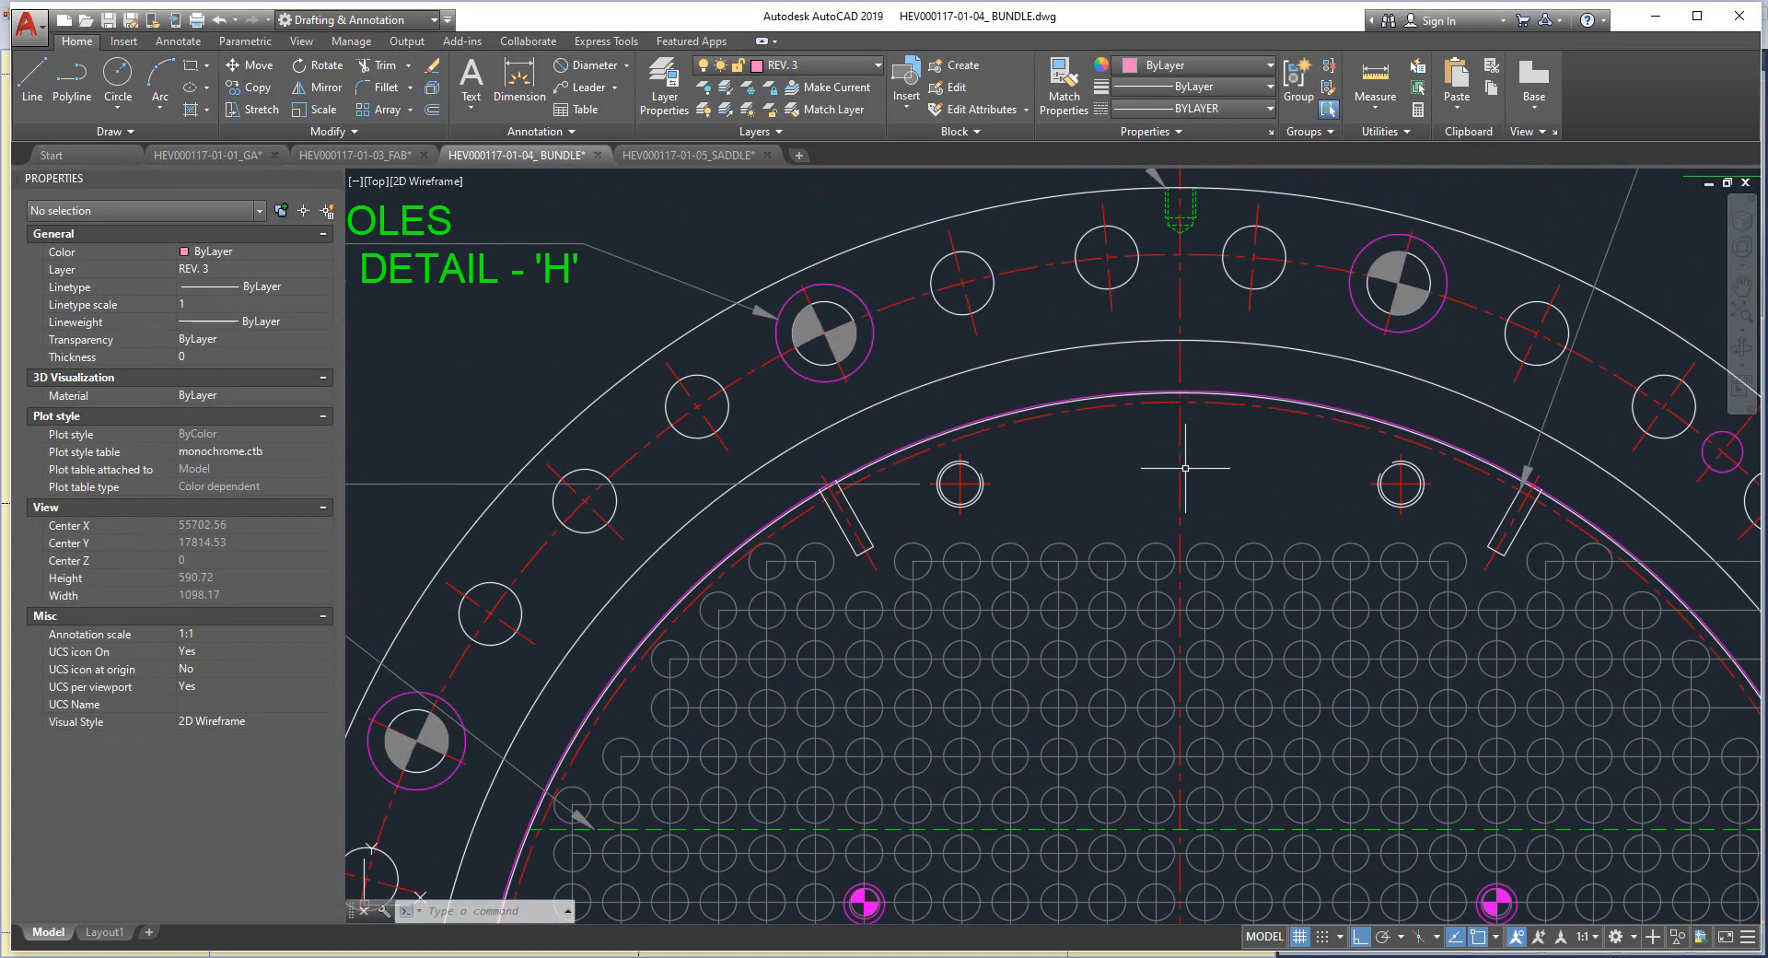
pyautogui.click(515, 85)
pyautogui.scroll(2, 1197, 387)
pyautogui.scroll(3, 1167, 440)
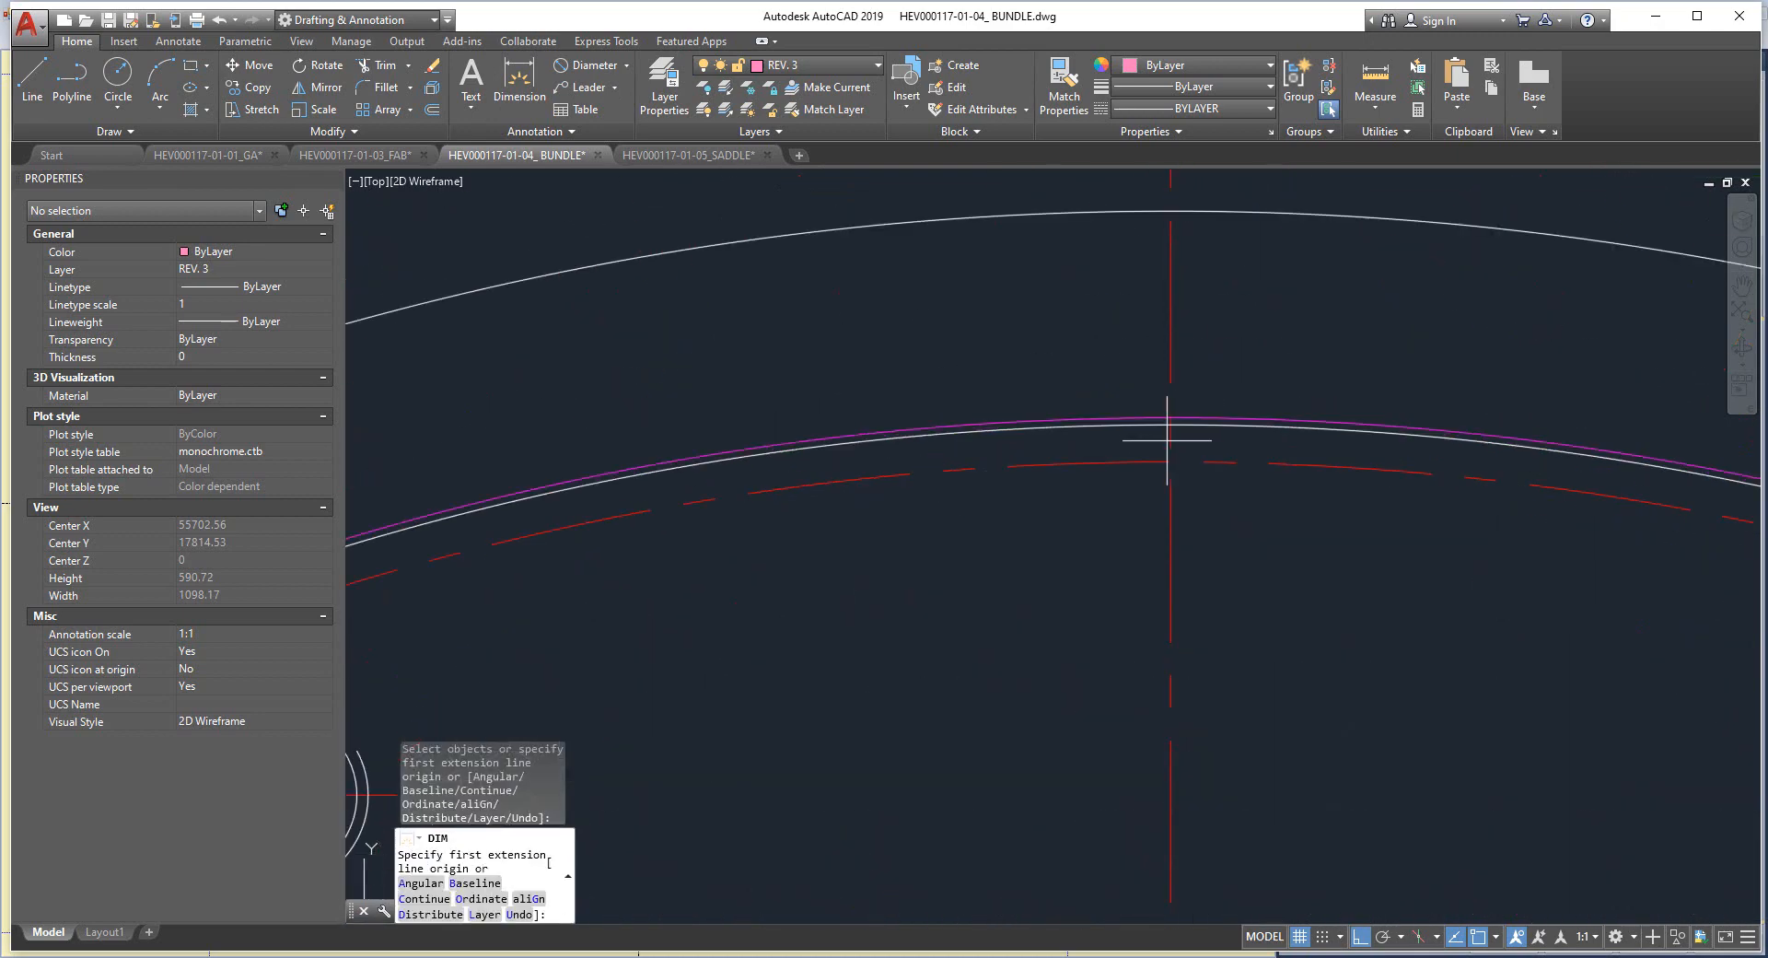
pyautogui.click(1167, 440)
pyautogui.scroll(-5, 1167, 440)
pyautogui.scroll(4, 1170, 534)
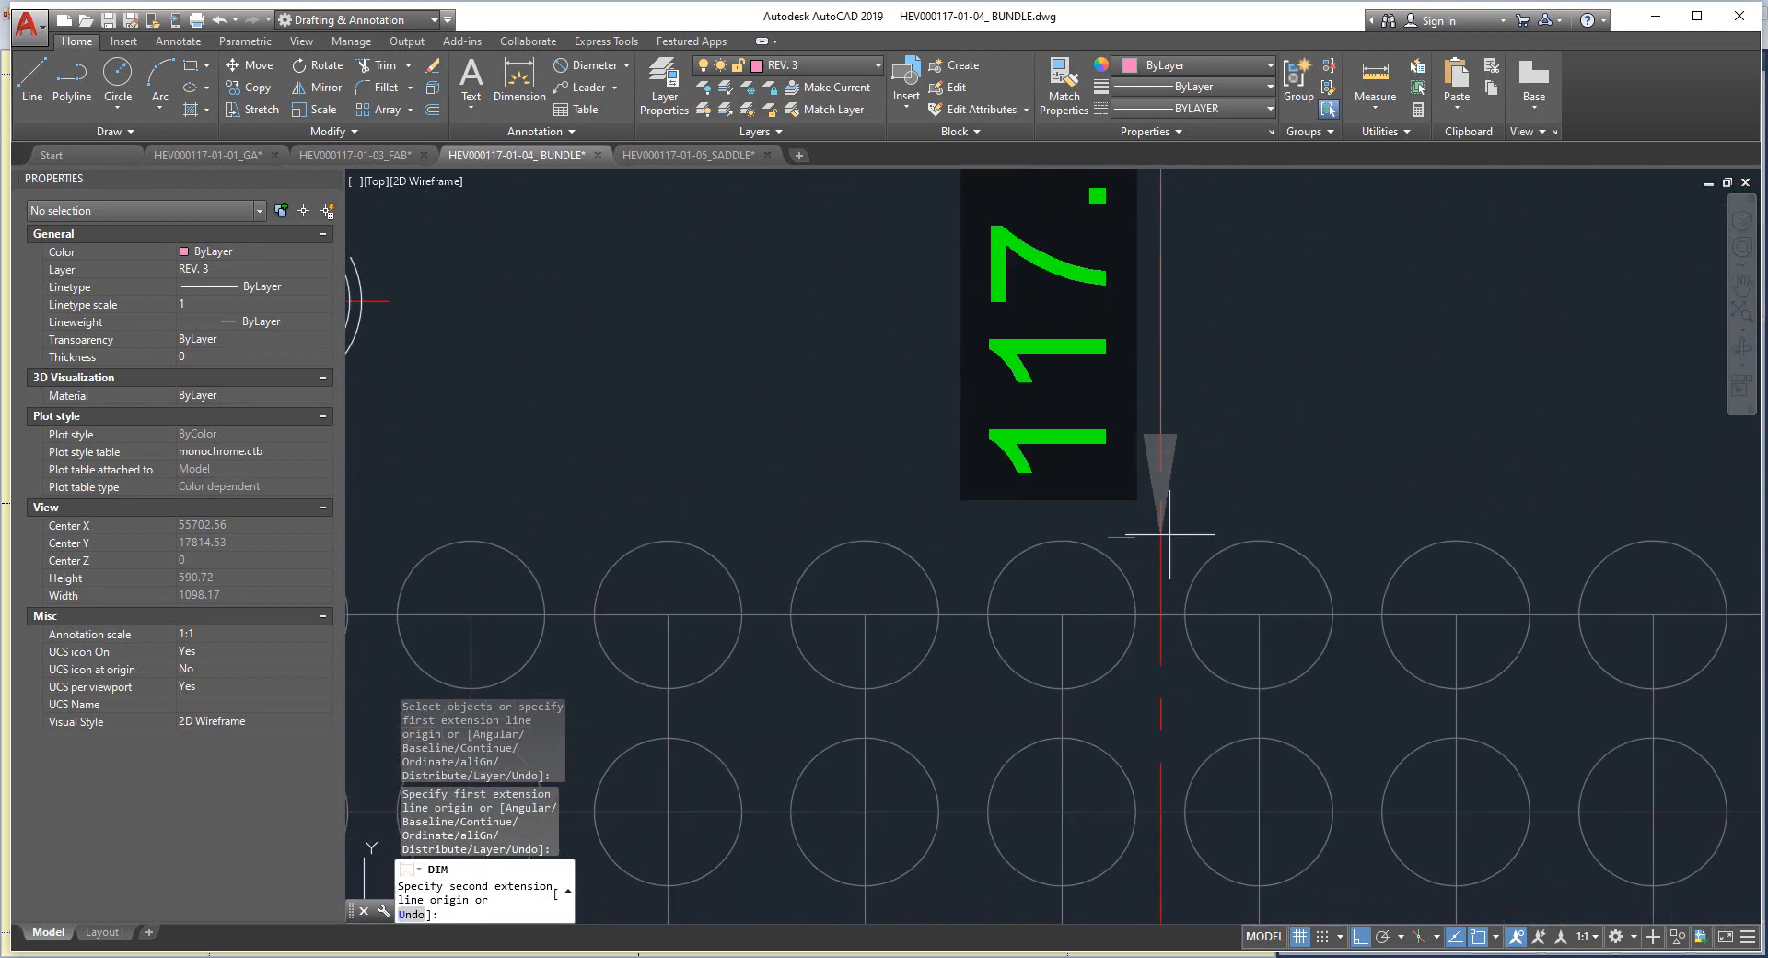
pyautogui.scroll(-2, 1170, 534)
pyautogui.moveTo(1161, 517); pyautogui.dragTo(1175, 631, button='middle')
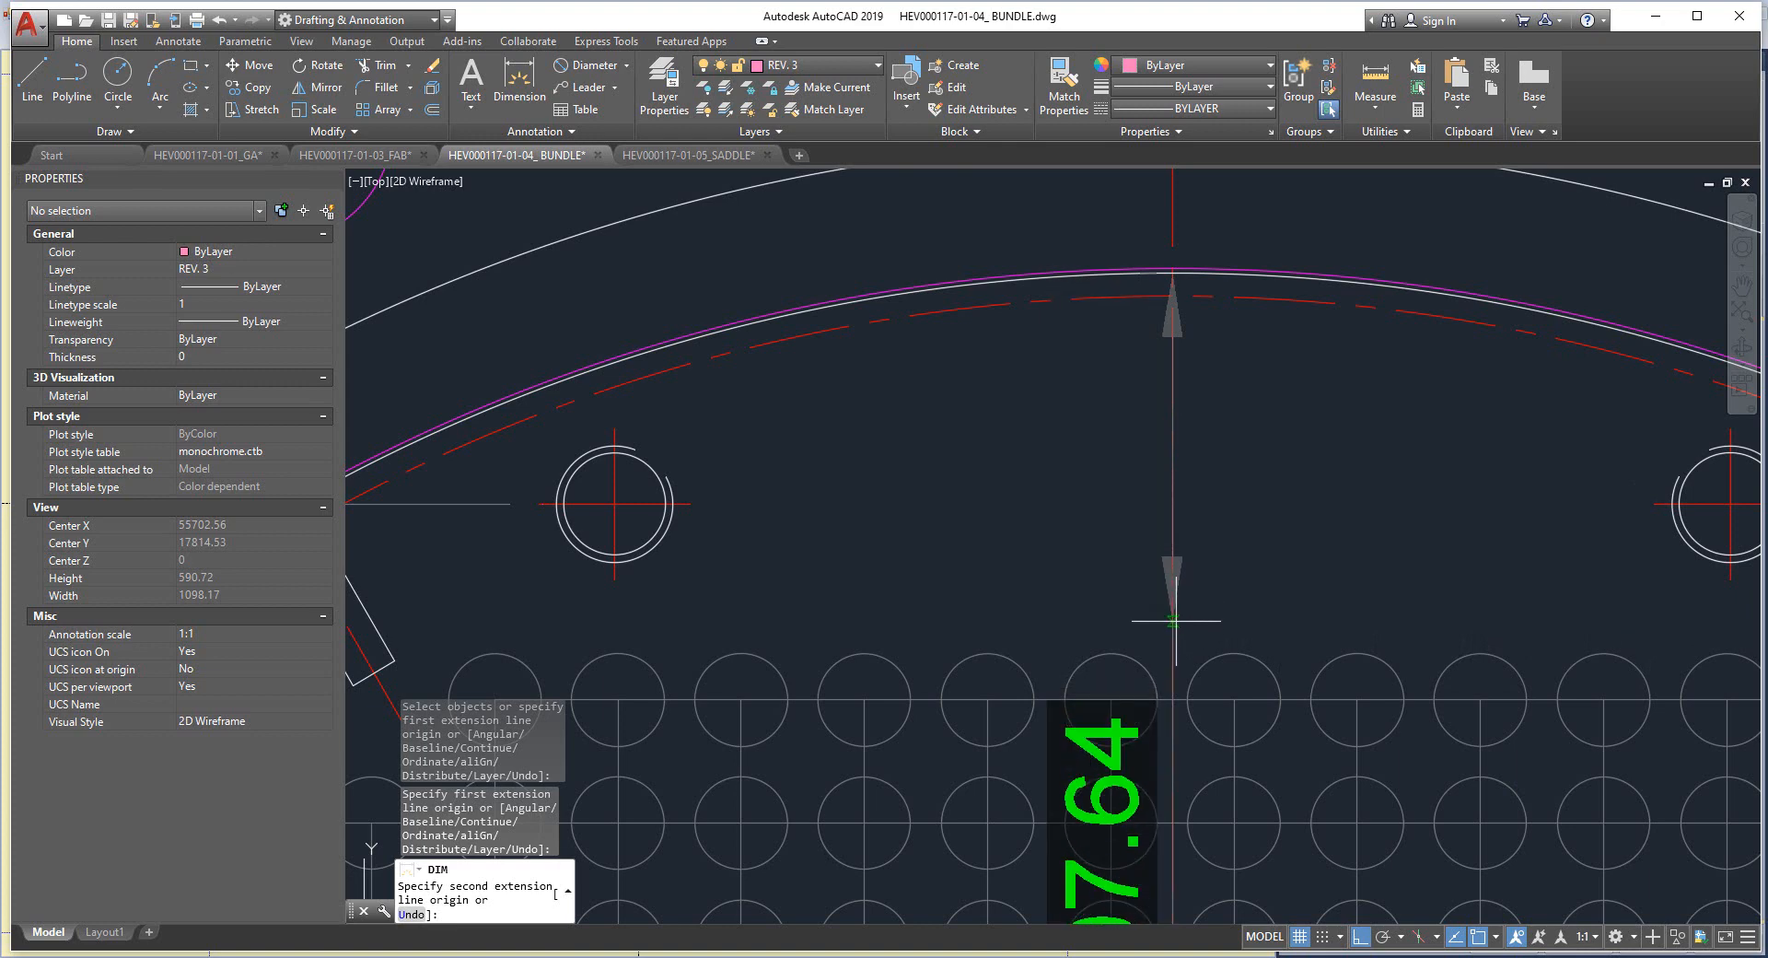
pyautogui.press('Escape')
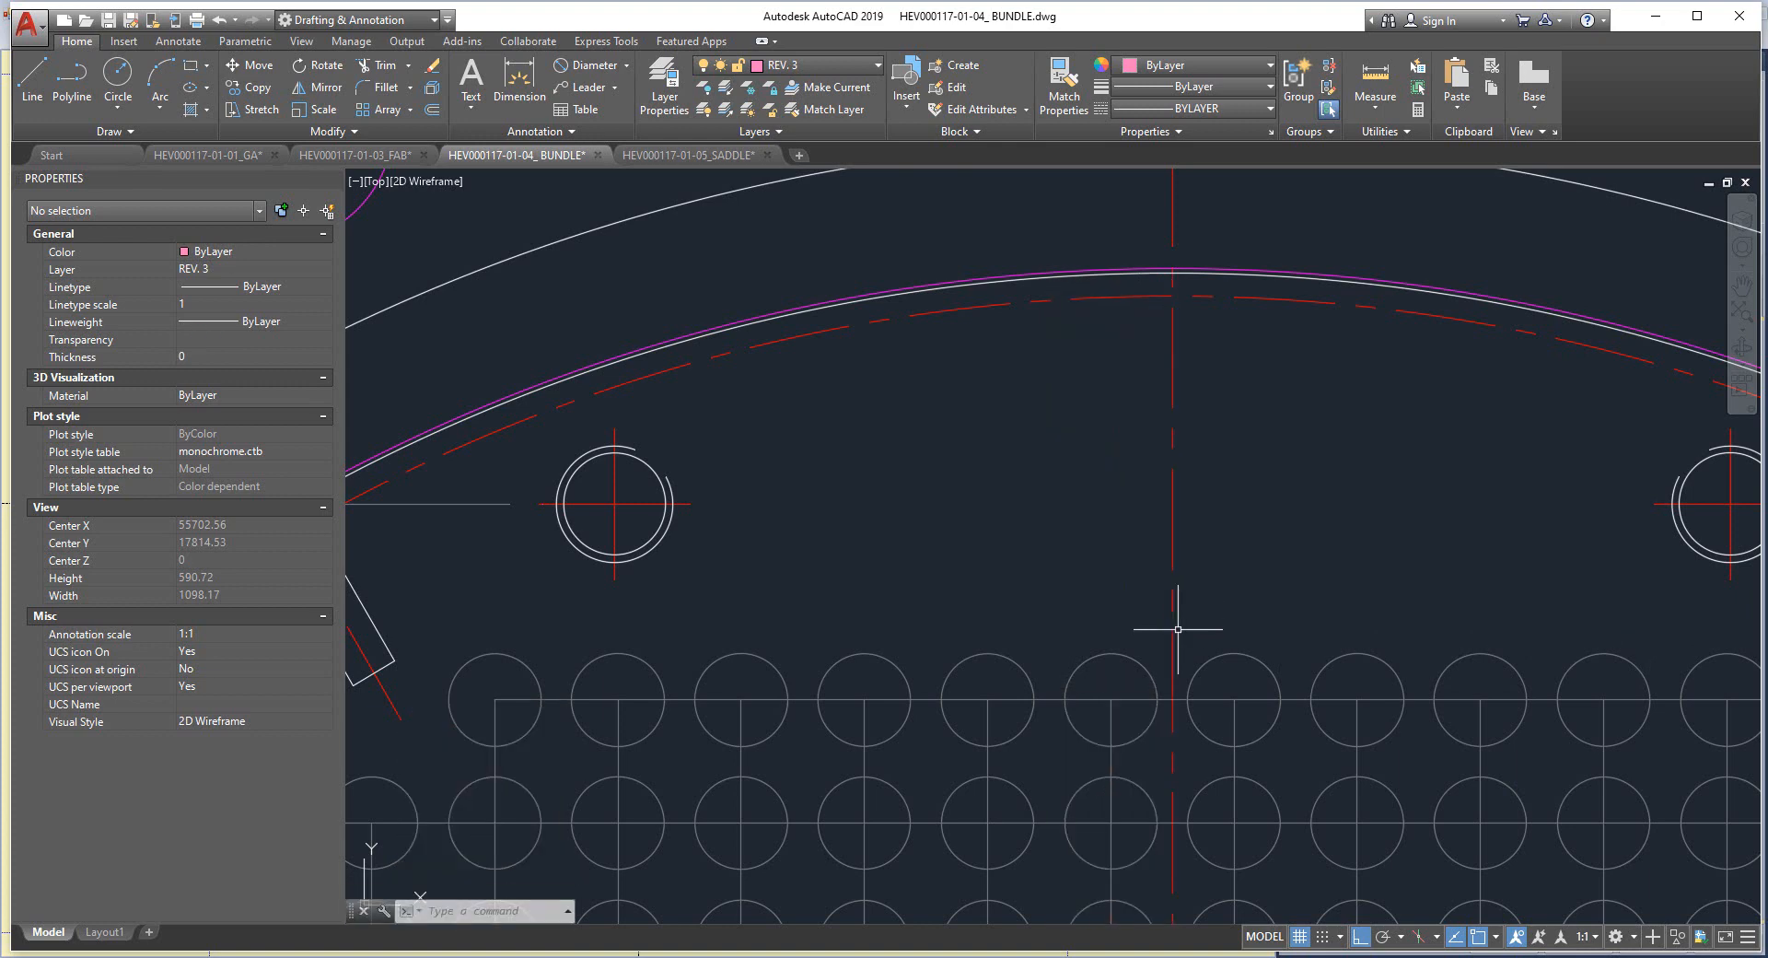
# Back in the Tube Pattern window, set the top and bottom nozzle clearances to 110 mm.
pyautogui.moveTo(1312, 949)
pyautogui.click(1439, 903)
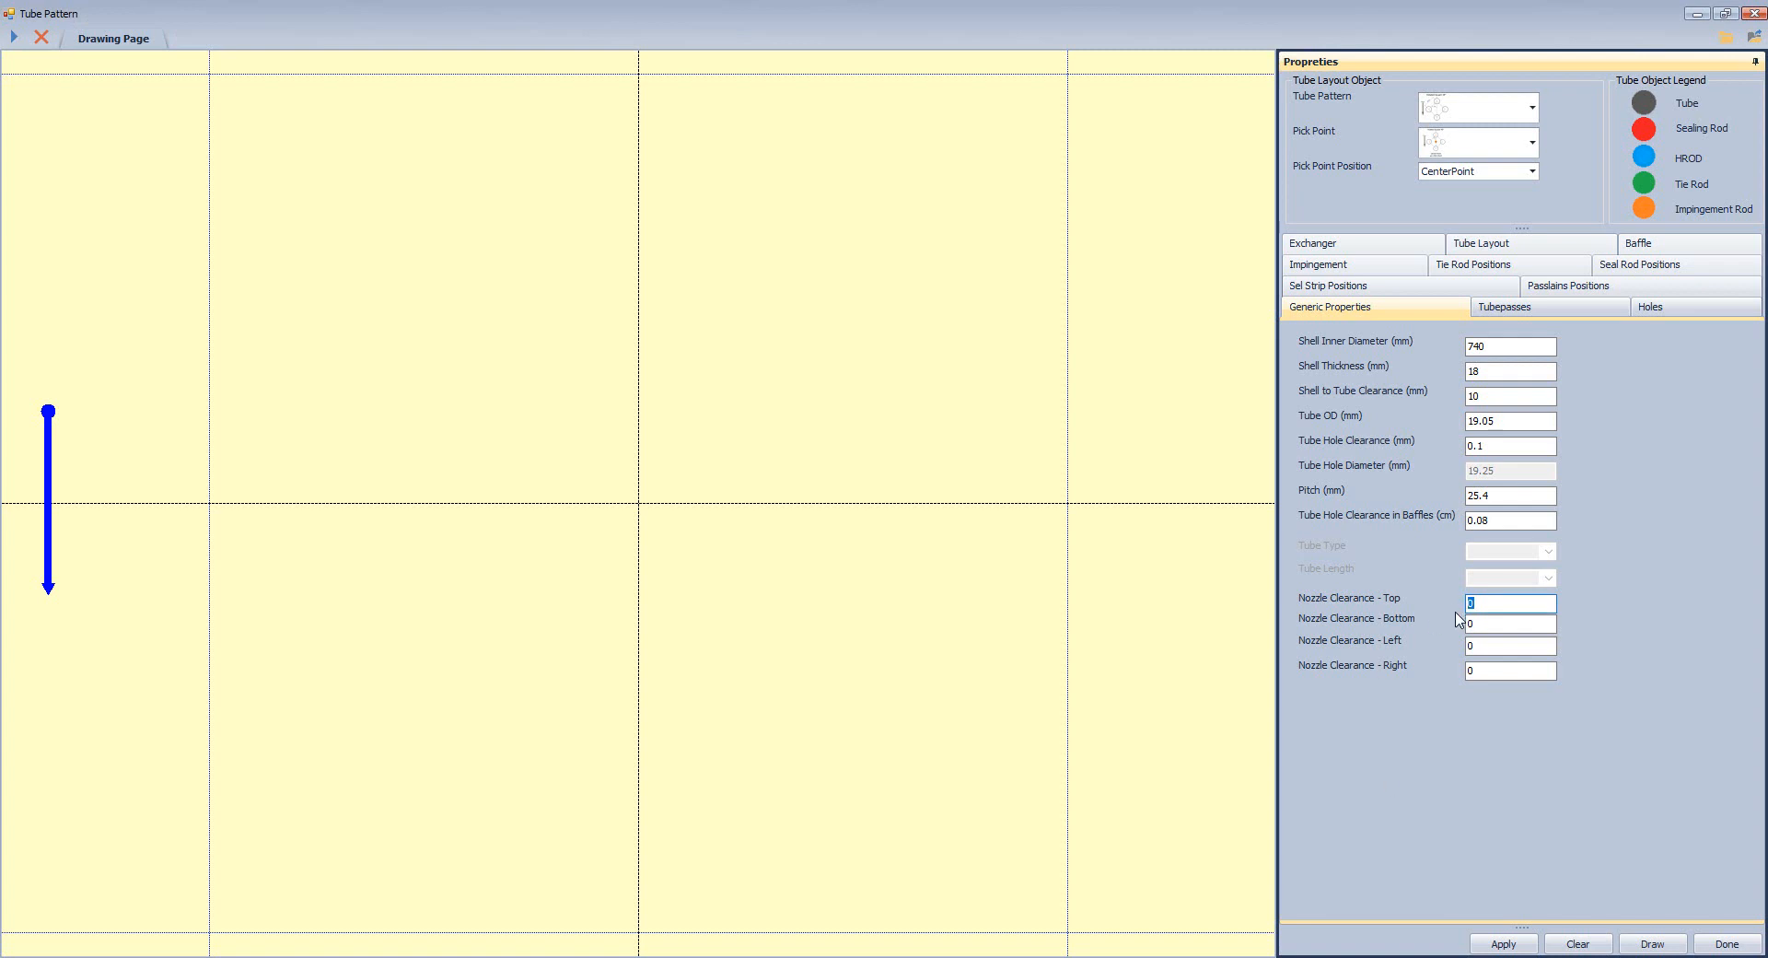
pyautogui.write('110')
pyautogui.doubleClick(1475, 624)
pyautogui.write('110')
# Set the tube passes' partition type to the circle divided by a single horizontal line.
pyautogui.click(1533, 309)
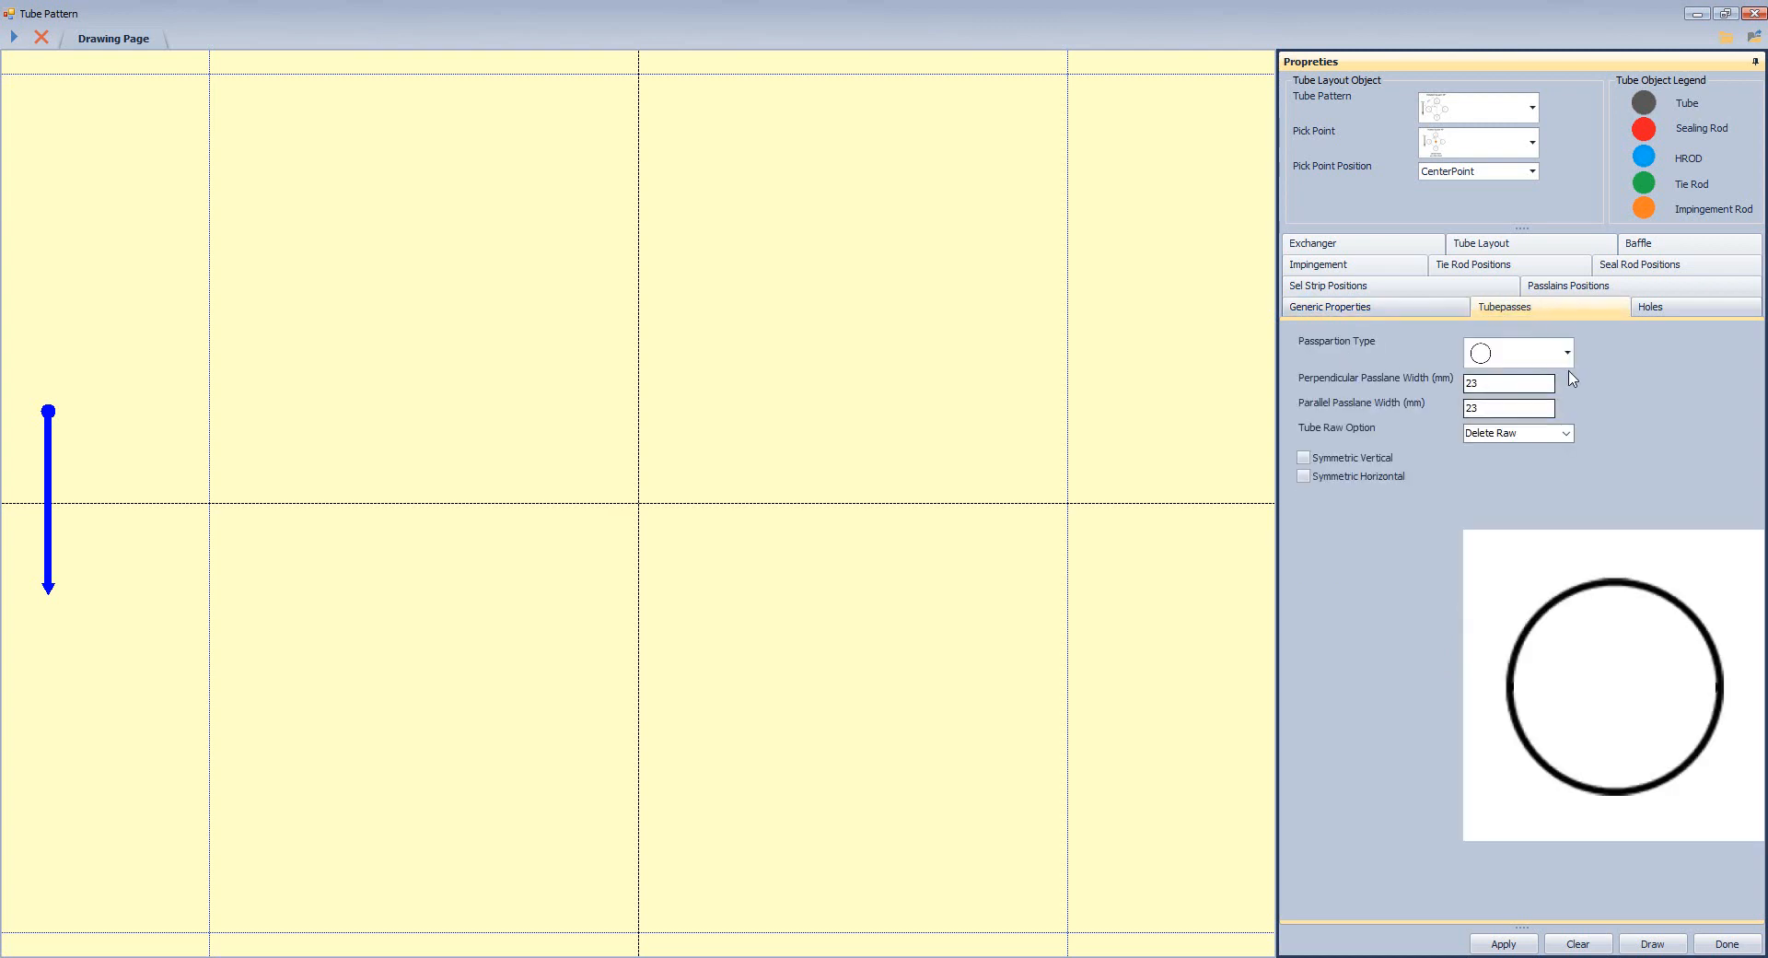
pyautogui.click(1566, 352)
pyautogui.click(1501, 564)
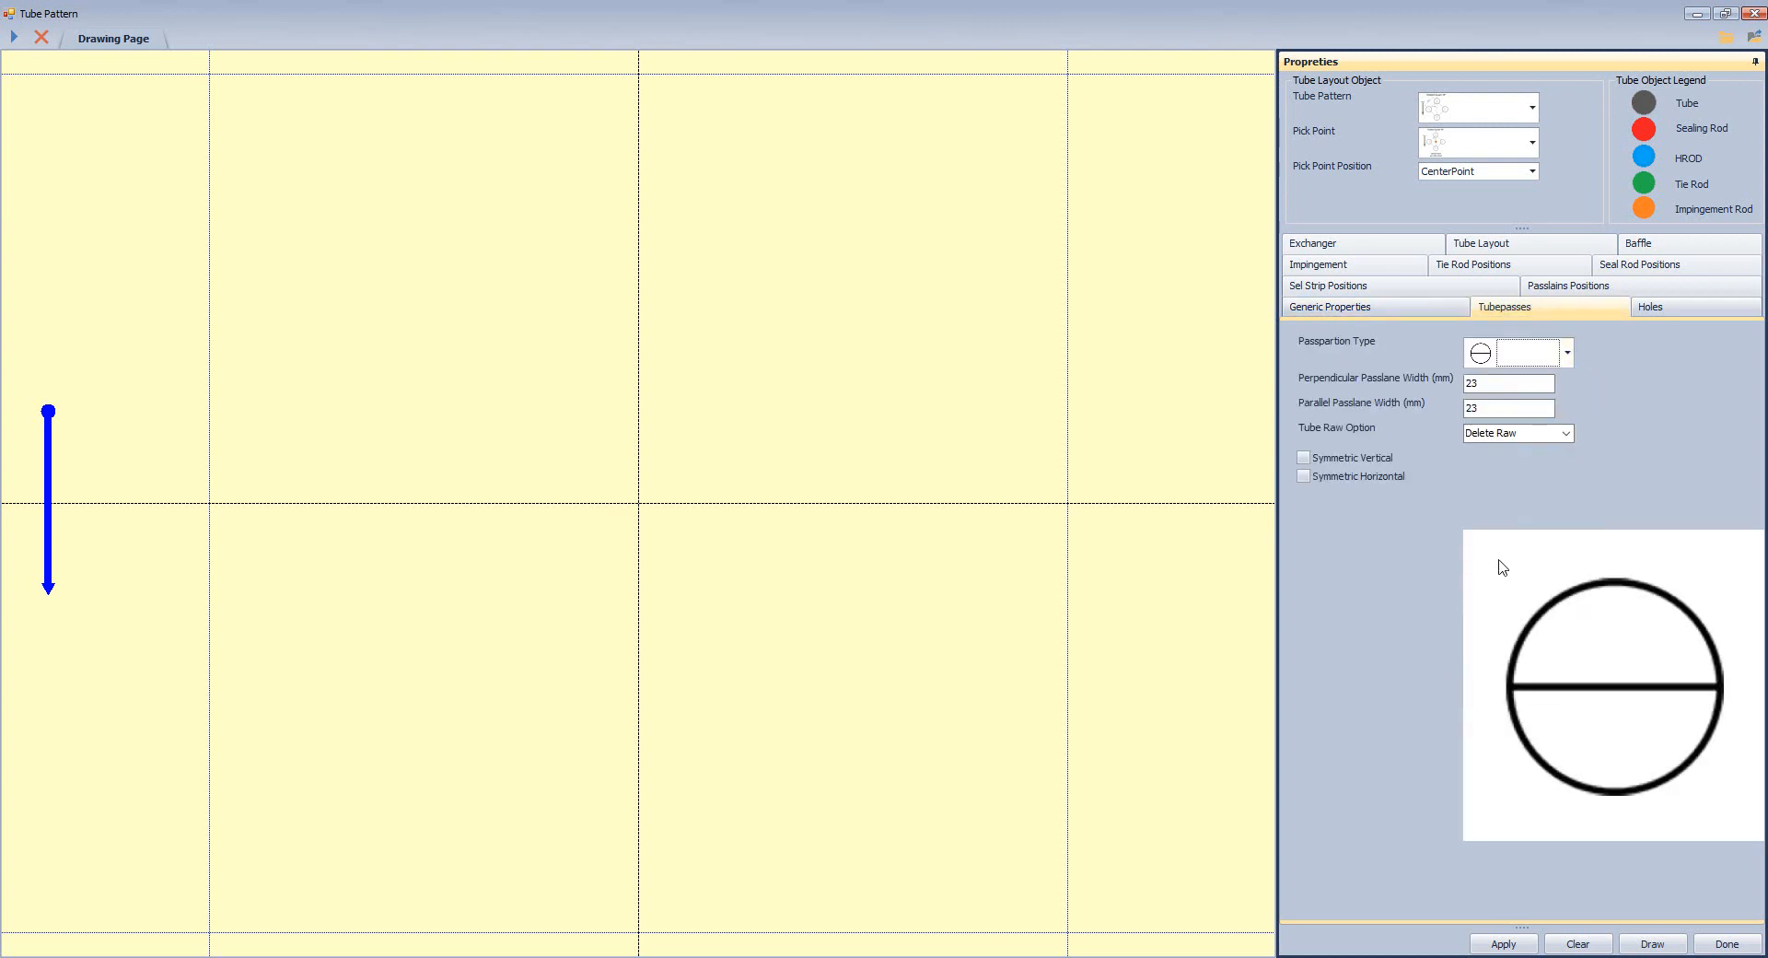
# Check the gap between the pass partition groove and the adjacent tube at the tubesheet in the BUNDLE drawing.
pyautogui.doubleClick(1508, 383)
pyautogui.moveTo(1324, 954)
pyautogui.click(1421, 898)
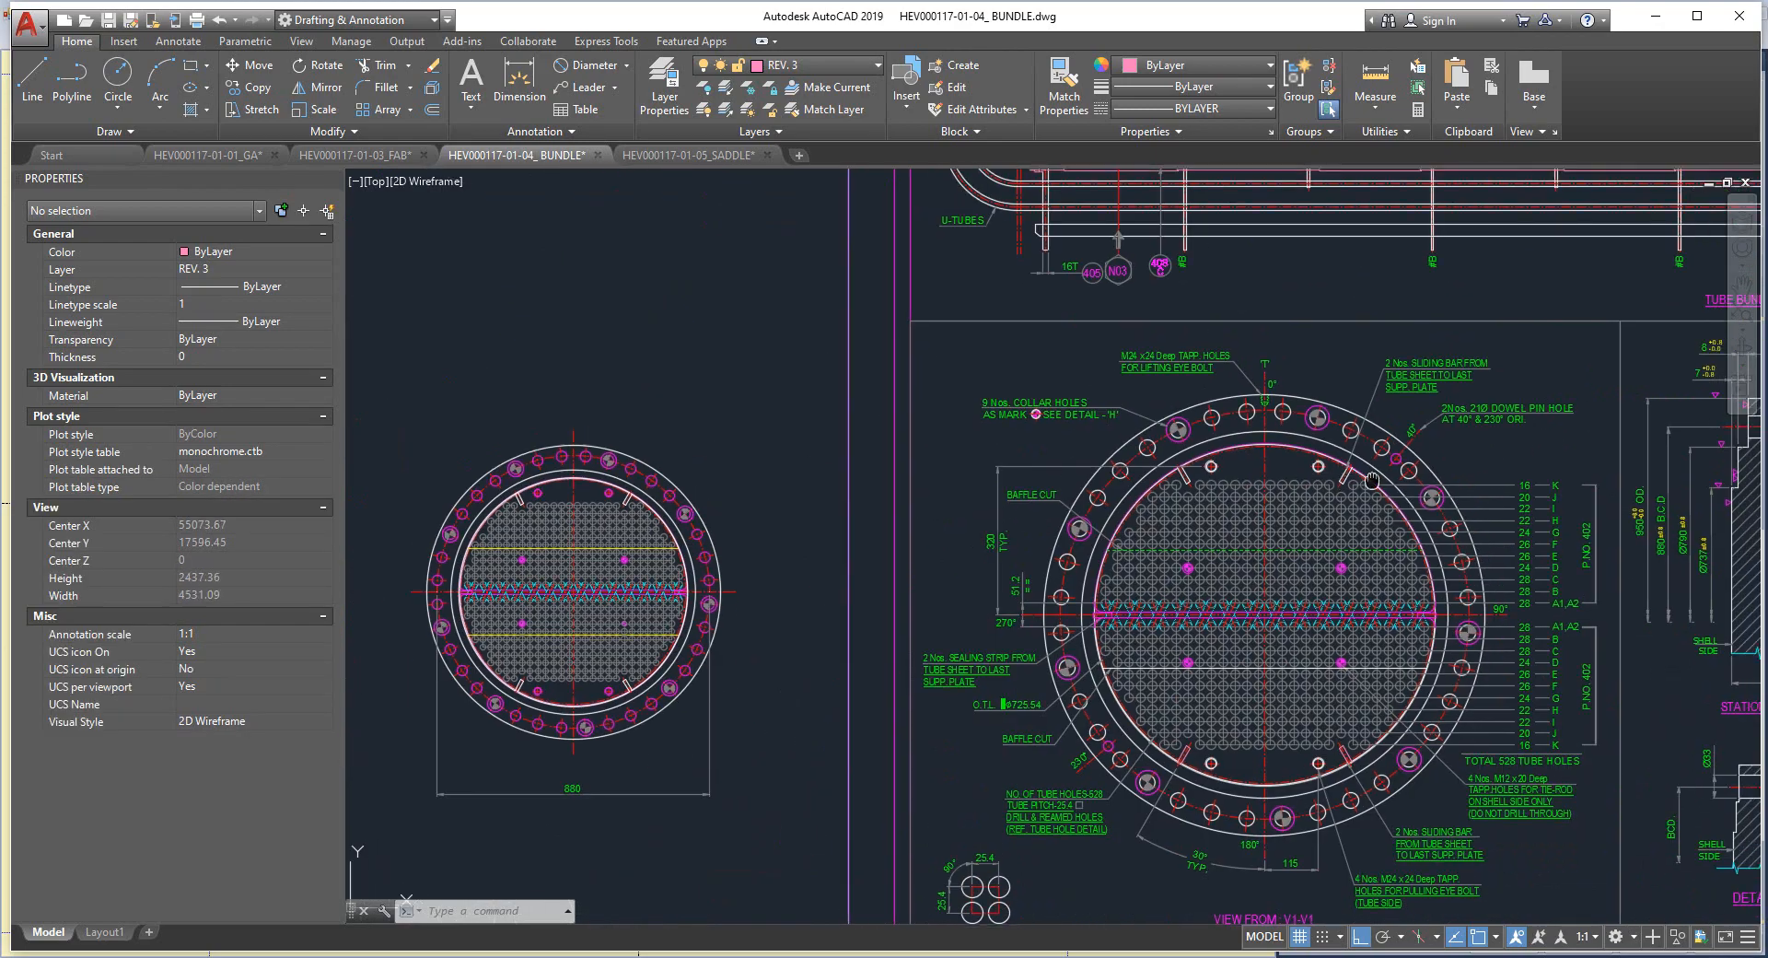
pyautogui.moveTo(1372, 480); pyautogui.dragTo(576, 732, button='middle')
pyautogui.moveTo(1335, 442); pyautogui.dragTo(619, 505, button='middle')
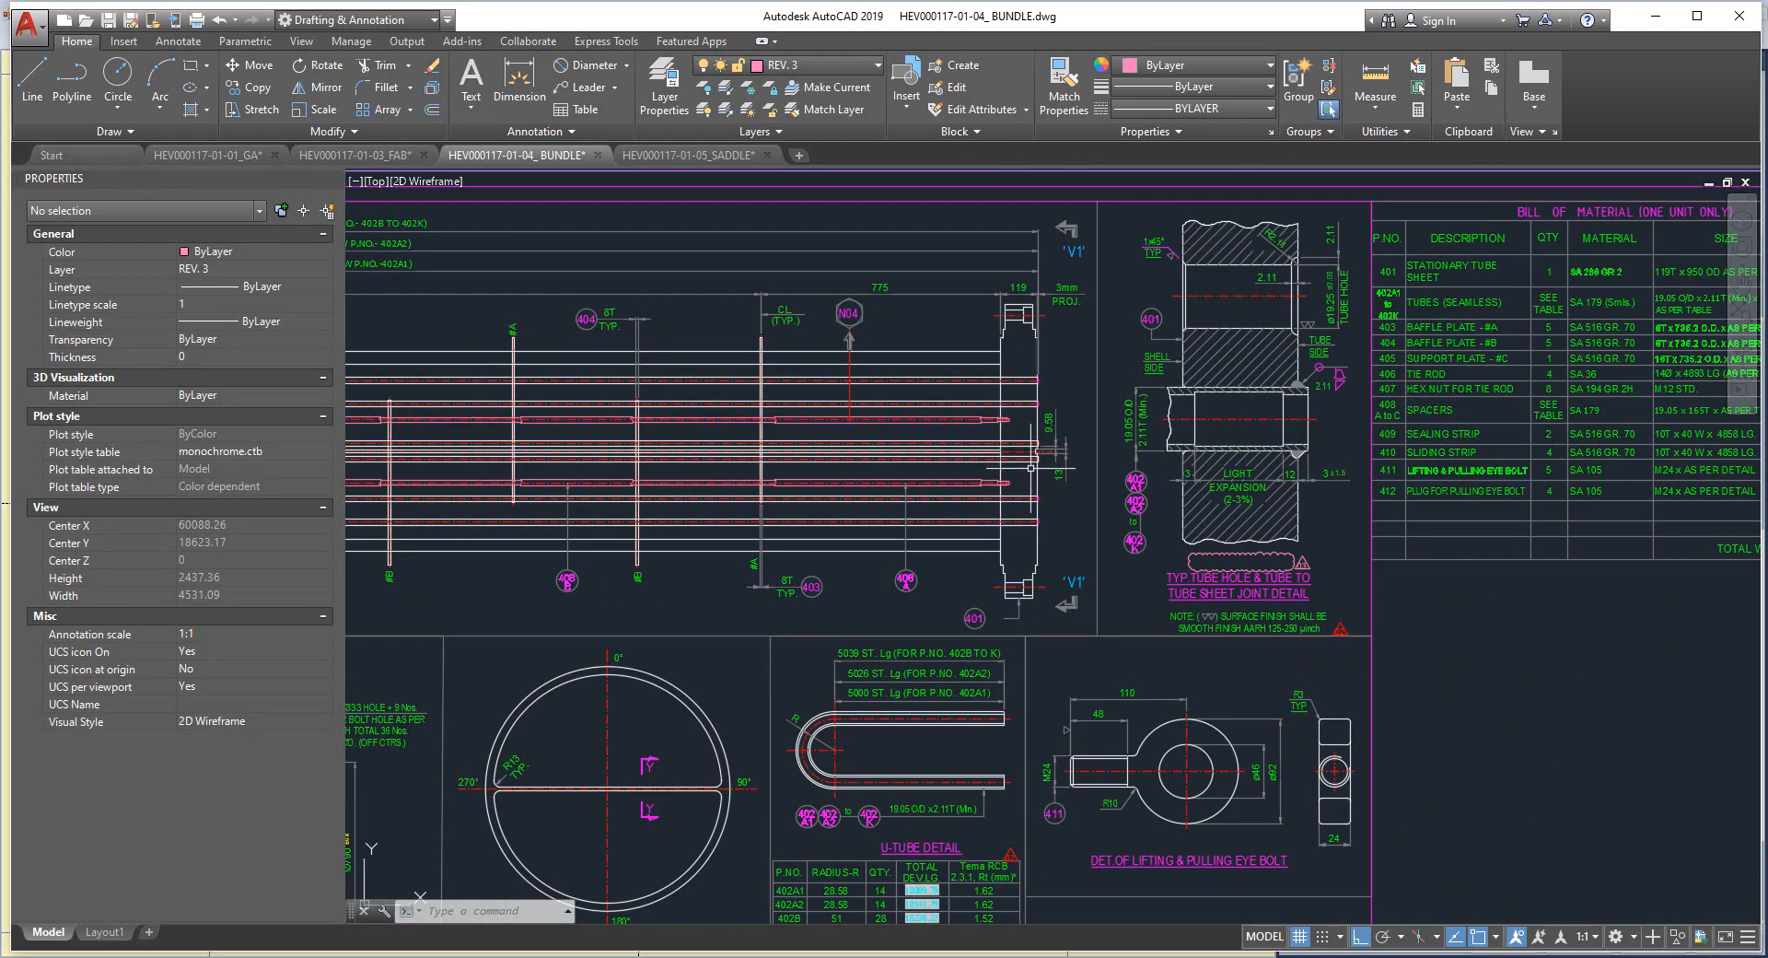
pyautogui.scroll(10, 1030, 468)
pyautogui.moveTo(1015, 609); pyautogui.dragTo(1020, 637, button='middle')
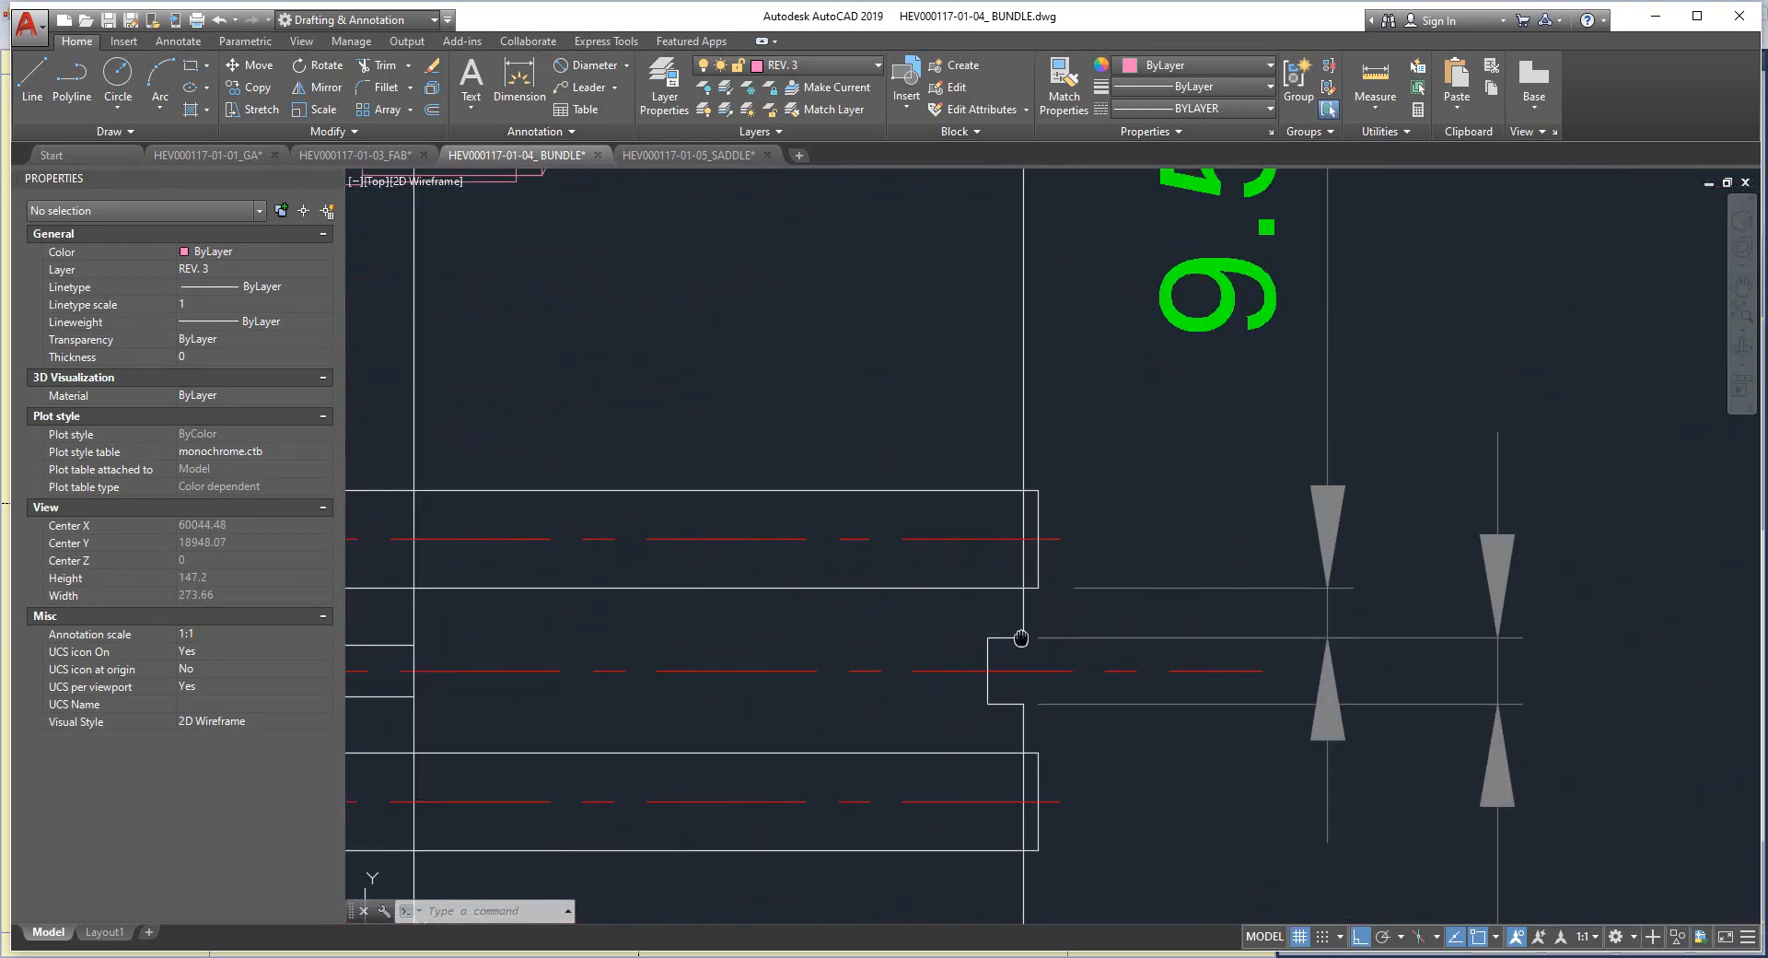
pyautogui.scroll(-2, 1185, 611)
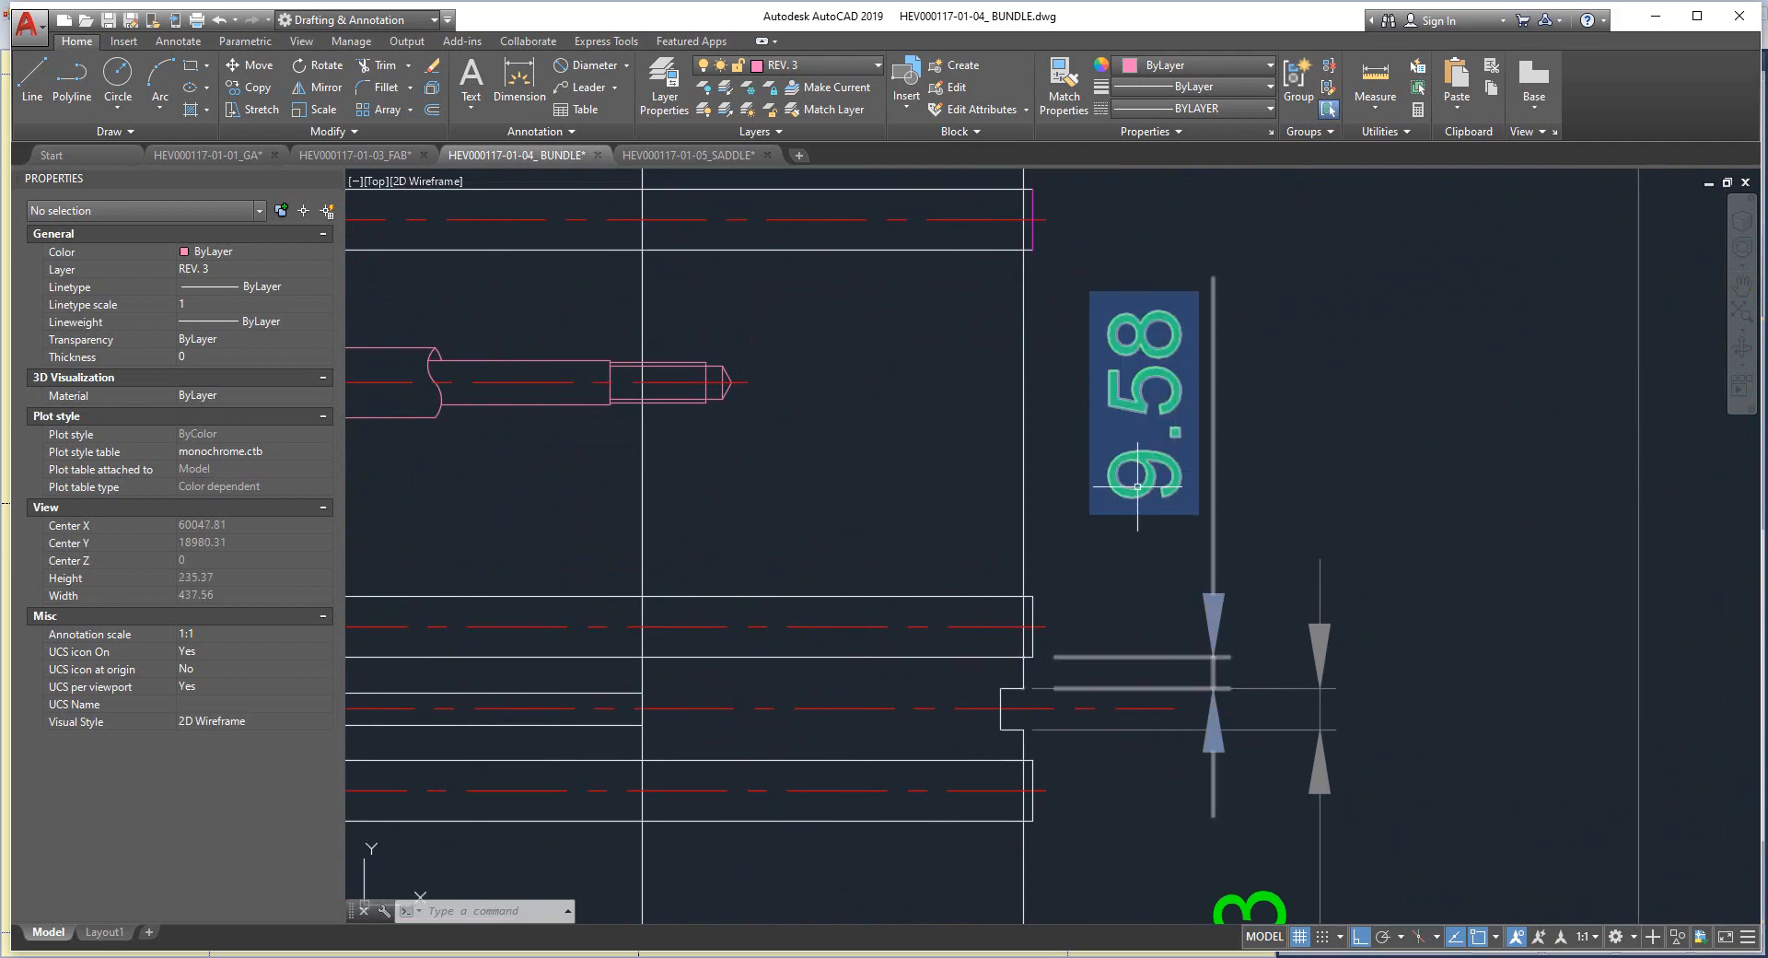
pyautogui.moveTo(1308, 953)
pyautogui.click(1477, 893)
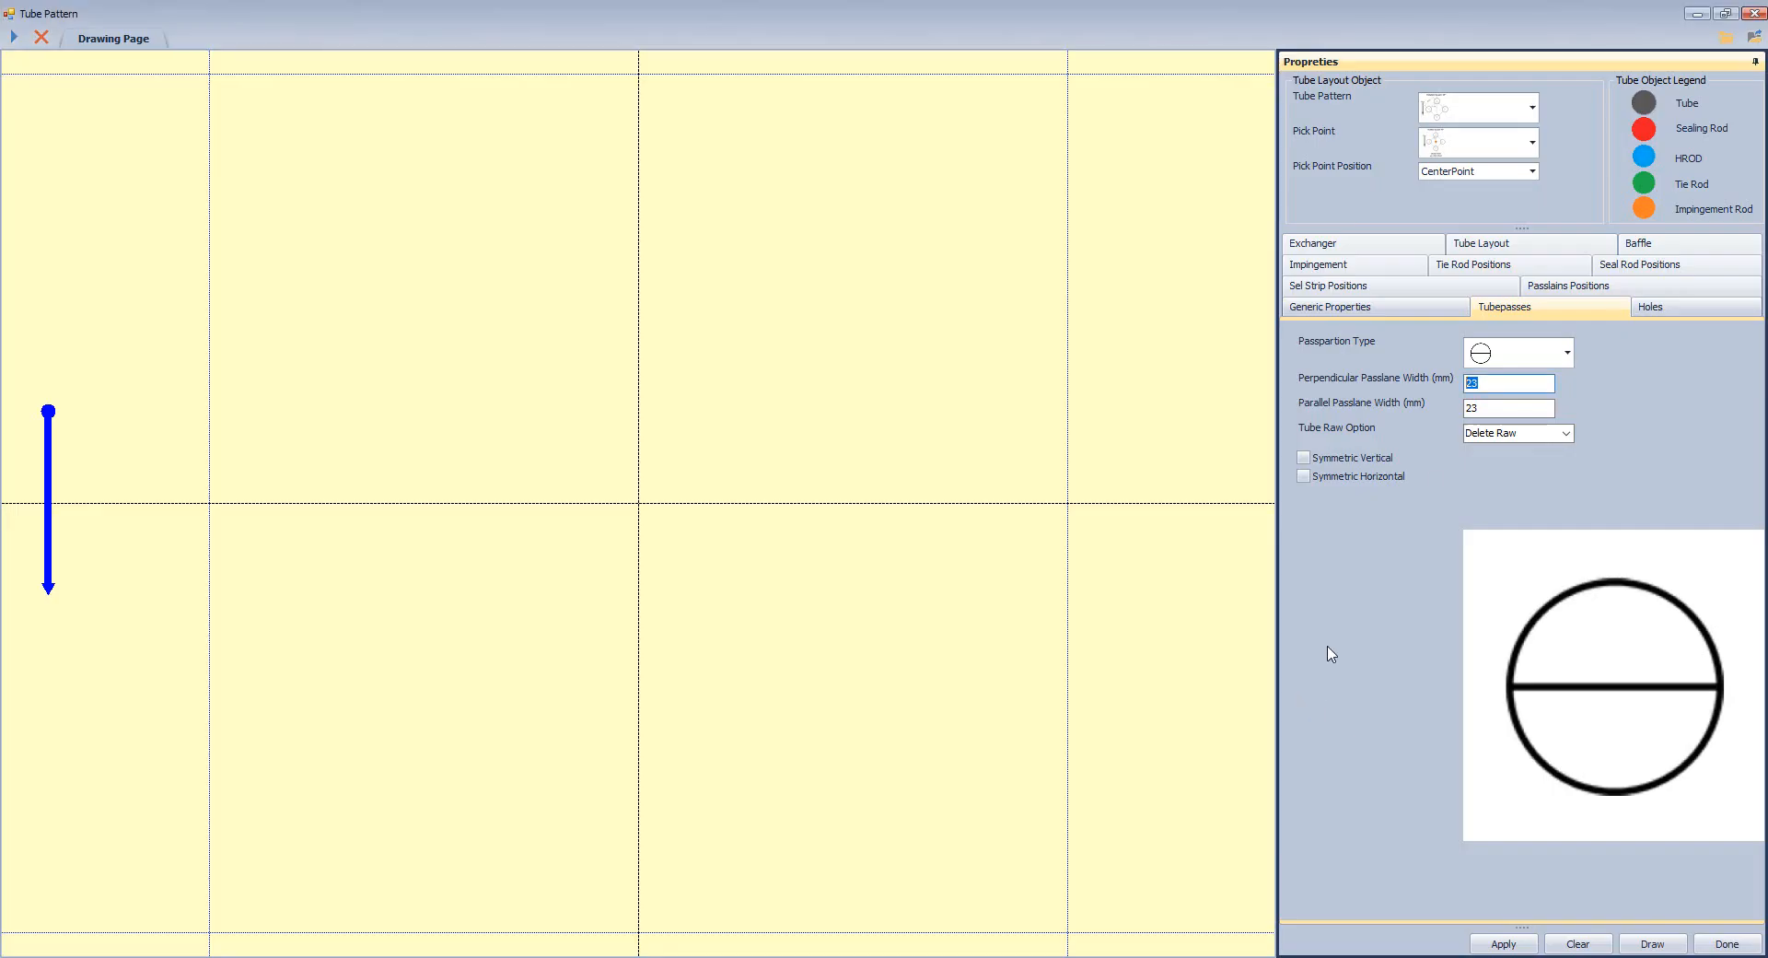
# Set the perpendicular and parallel passlane widths to 9.58 mm and enable vertical and horizontal symmetry for the tube passes.
pyautogui.write('9.58')
pyautogui.moveTo(1504, 385); pyautogui.dragTo(1436, 383)
pyautogui.hotkey('ctrl', 'c')
pyautogui.moveTo(1528, 408); pyautogui.dragTo(1438, 412)
pyautogui.hotkey('ctrl', 'v')
pyautogui.click(1347, 460)
pyautogui.click(1352, 478)
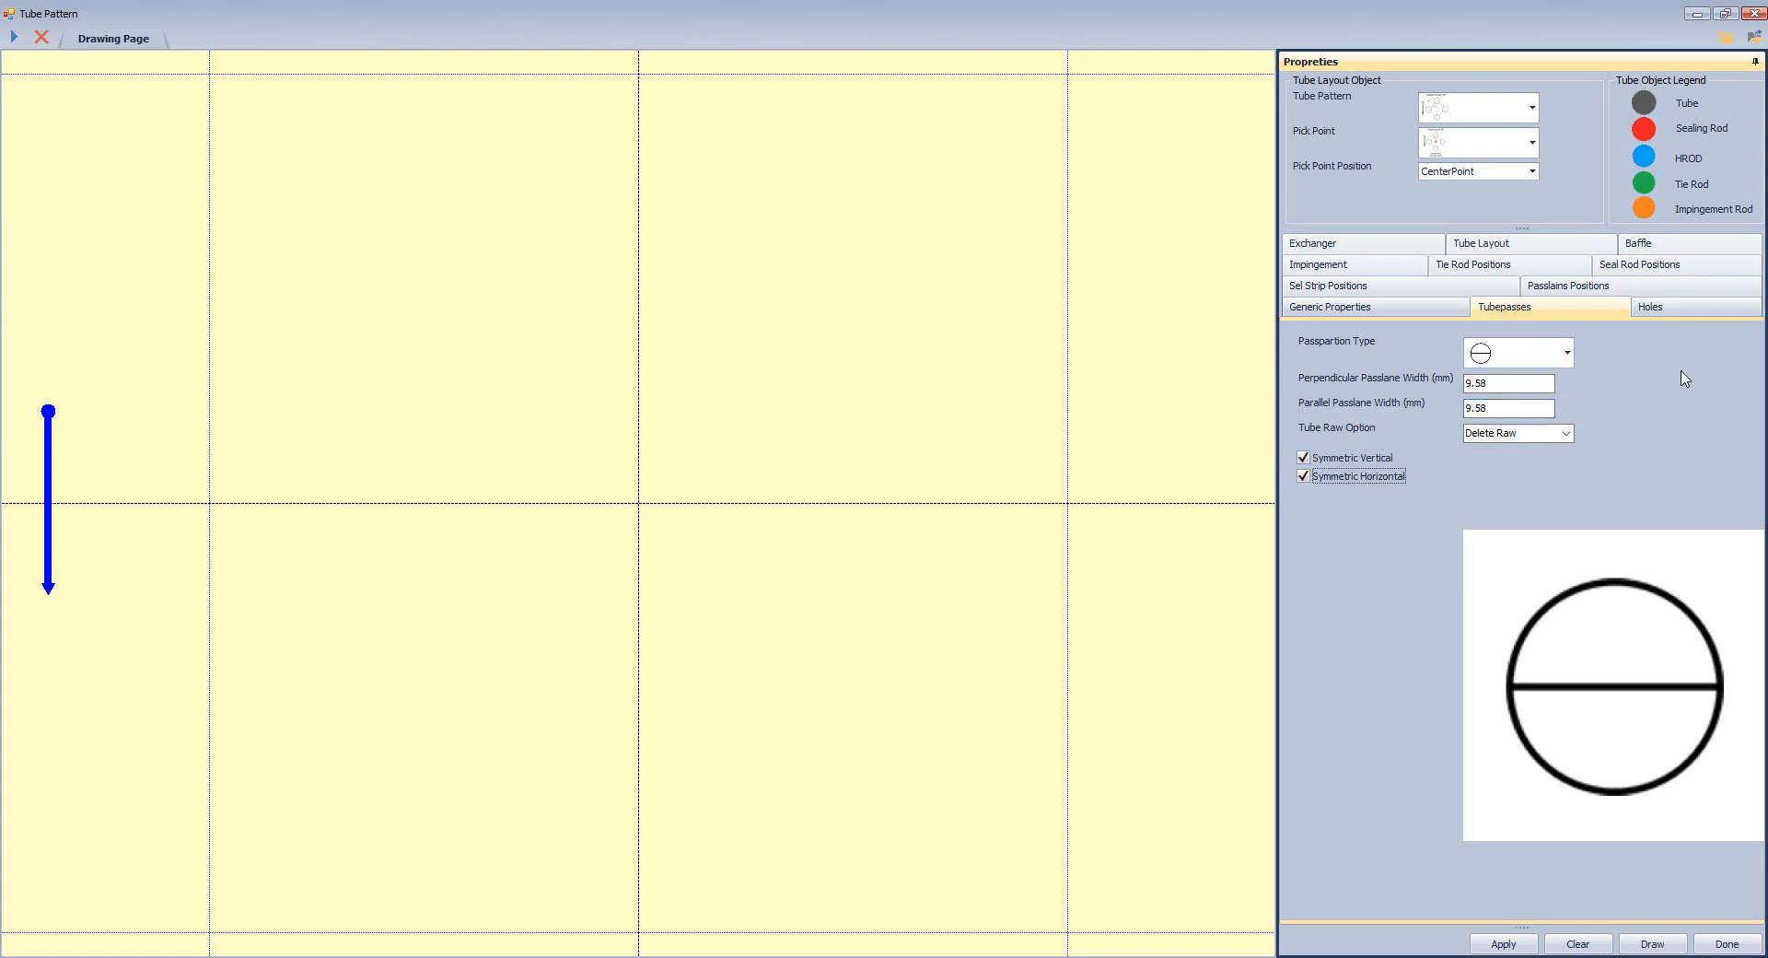
# Set the tie rod diameter and tie rod hole diameter to 12 mm and enable horizontal and vertical symmetry for the holes.
pyautogui.click(1684, 318)
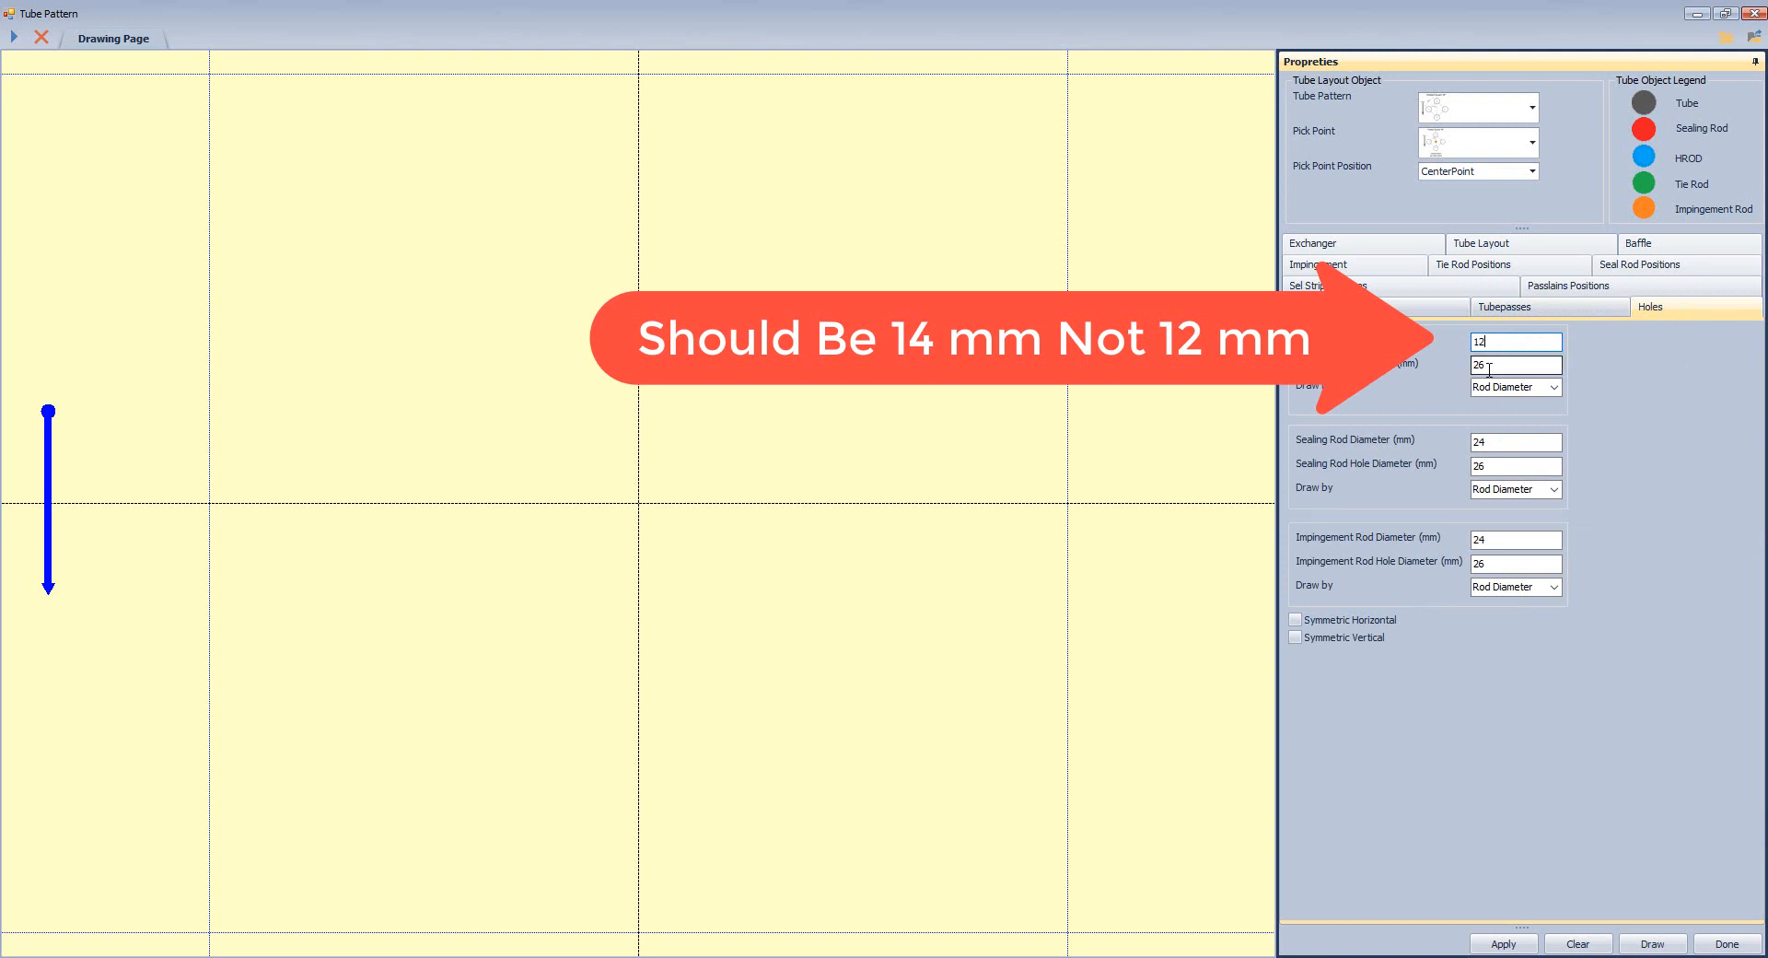
pyautogui.doubleClick(1498, 365)
pyautogui.write('1')
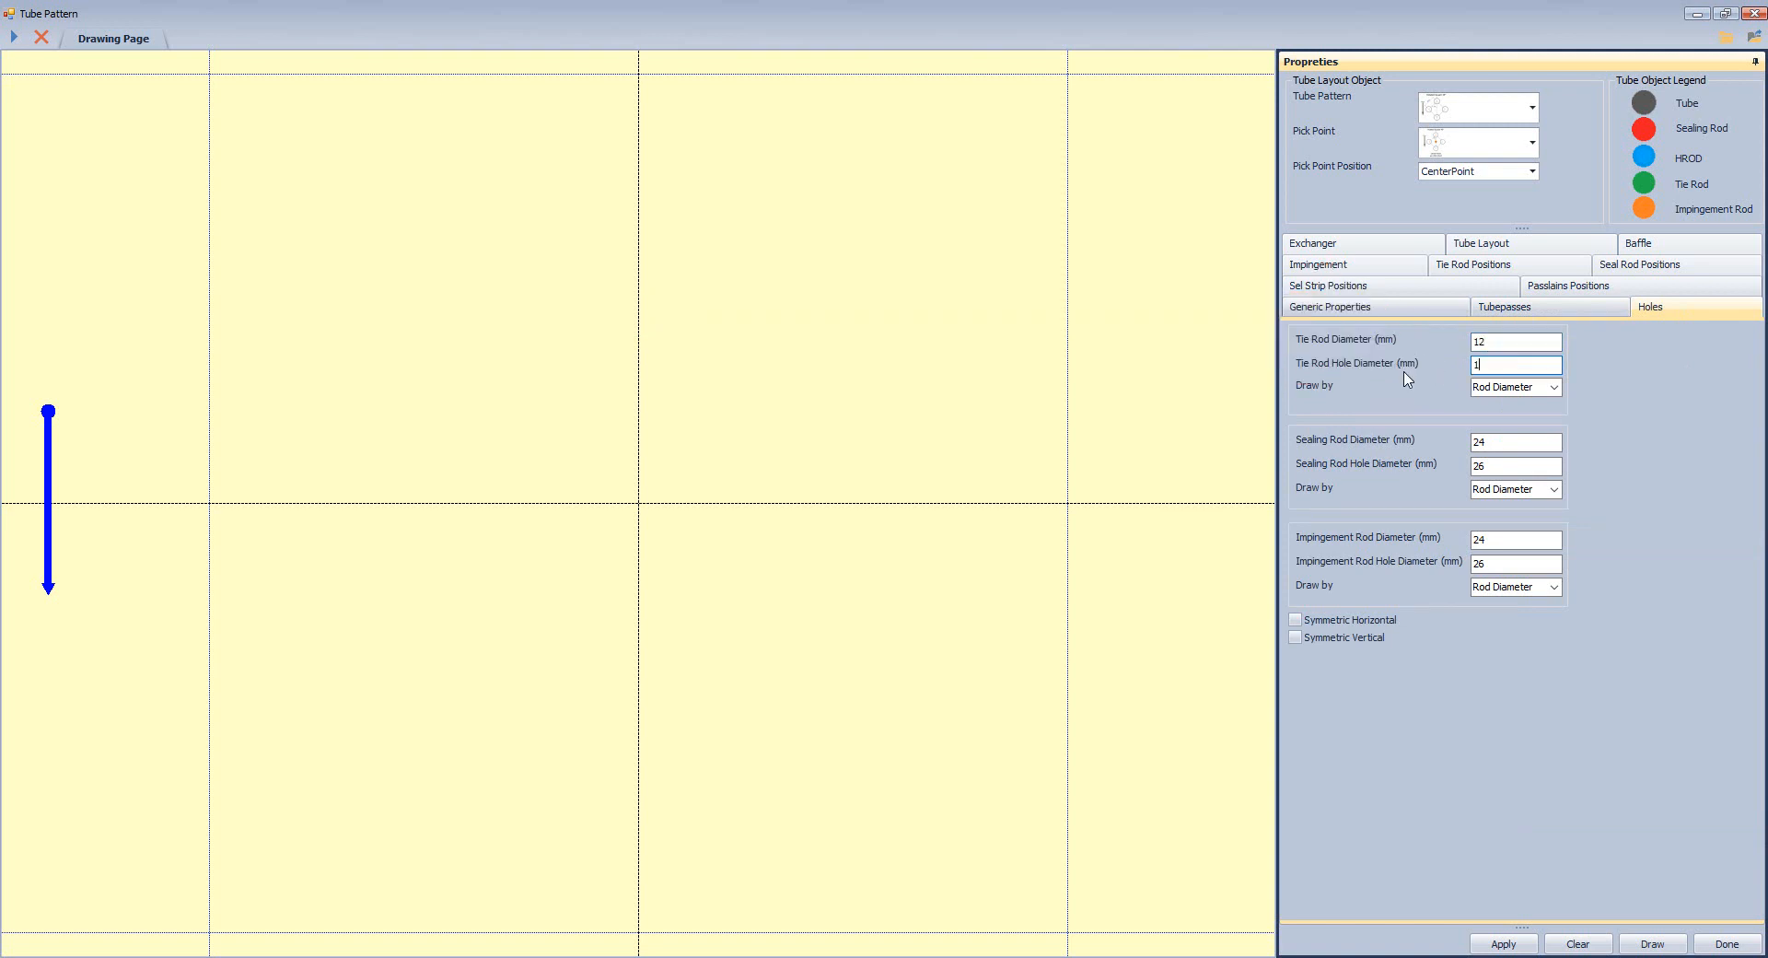
pyautogui.write('2')
pyautogui.moveTo(1489, 442); pyautogui.dragTo(1447, 443)
pyautogui.click(1369, 619)
pyautogui.click(1344, 638)
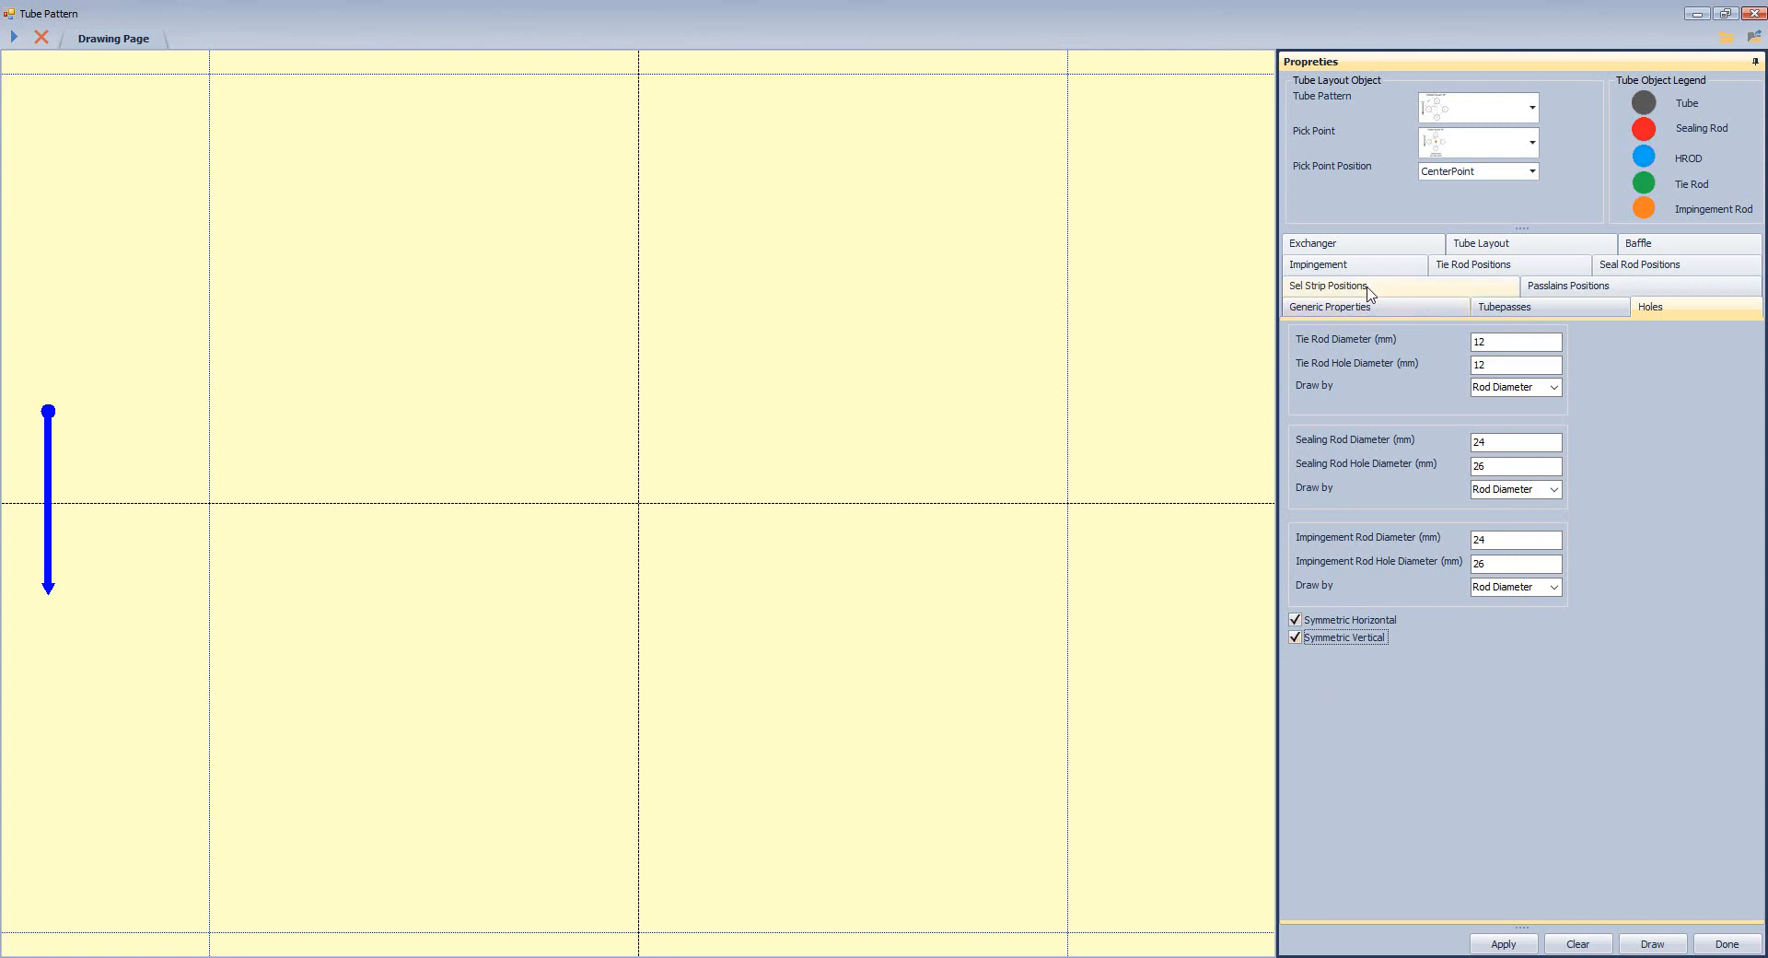
# Bring up the tie rod position settings and look up the tie rod's threaded hole detail in the BUNDLE drawing.
pyautogui.click(1472, 266)
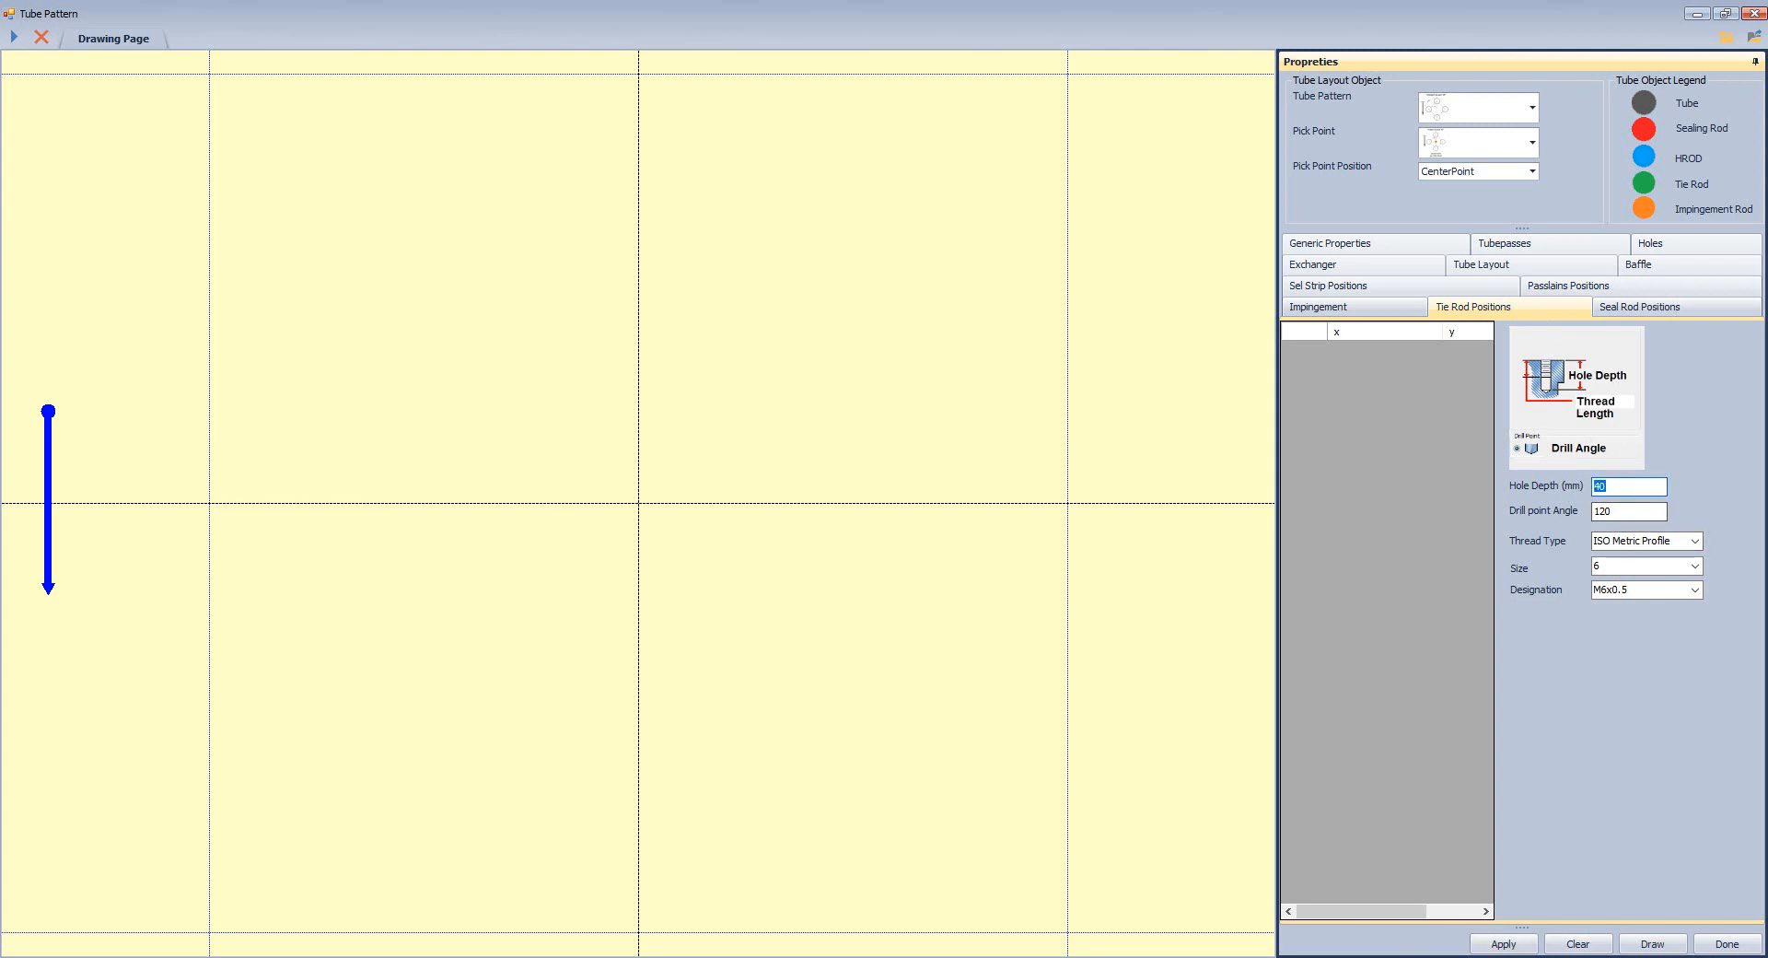
pyautogui.moveTo(1323, 954)
pyautogui.click(1422, 884)
pyautogui.scroll(-8, 1326, 590)
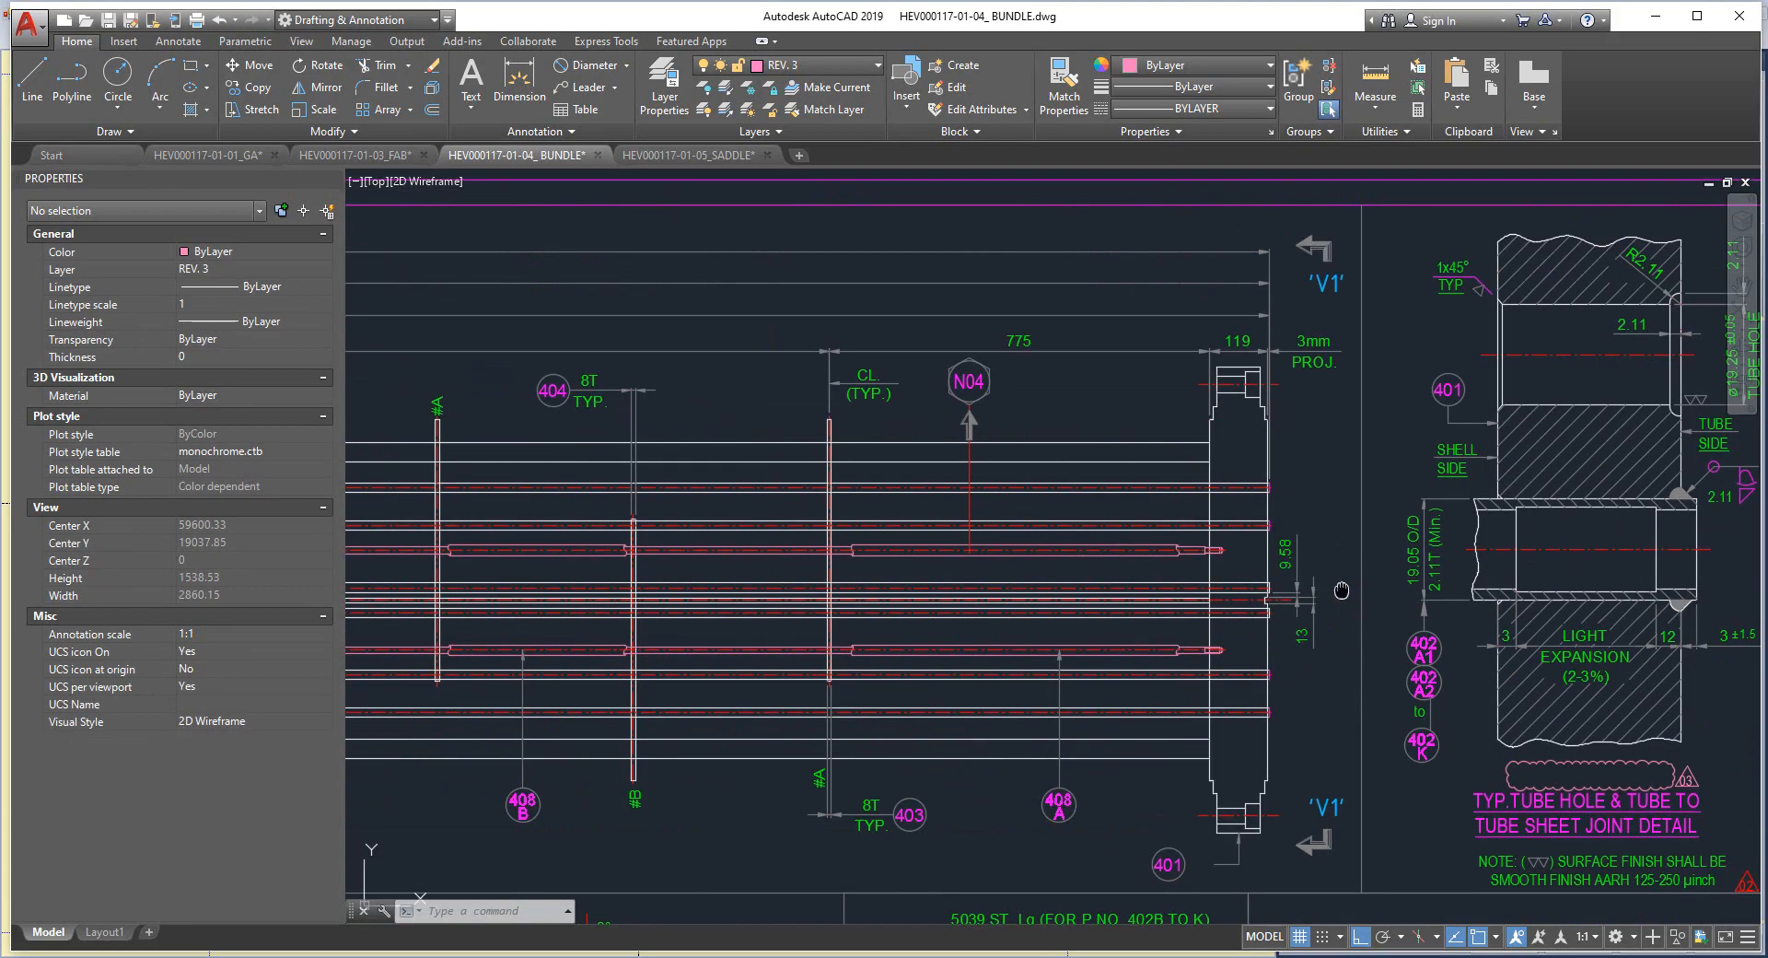
pyautogui.moveTo(1342, 591); pyautogui.dragTo(1188, 207, button='middle')
pyautogui.scroll(-3, 1206, 208)
pyautogui.moveTo(1312, 649)
pyautogui.mouseDown(button='middle')
pyautogui.moveTo(1336, 579)
pyautogui.moveTo(1418, 615)
pyautogui.mouseUp(button='middle')
pyautogui.scroll(5, 1336, 579)
pyautogui.scroll(3, 1389, 571)
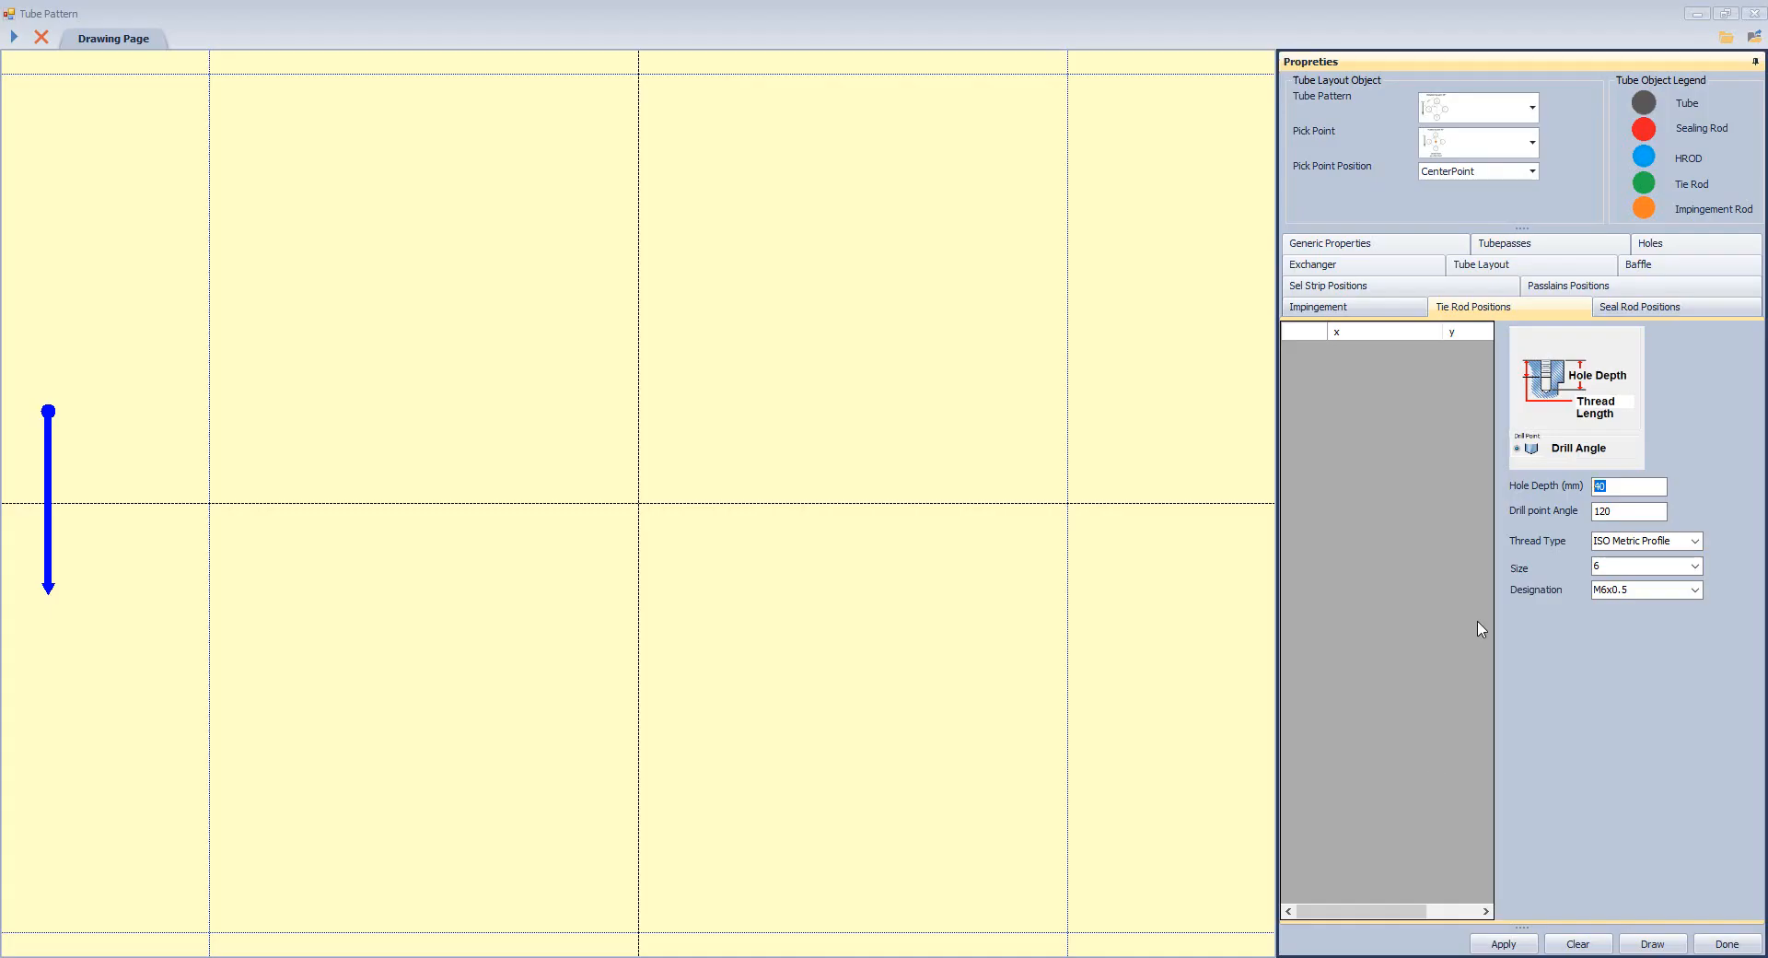
# Set the tie rod hole depth to 20 mm and the ISO Metric Profile thread size to 12.
pyautogui.write('20')
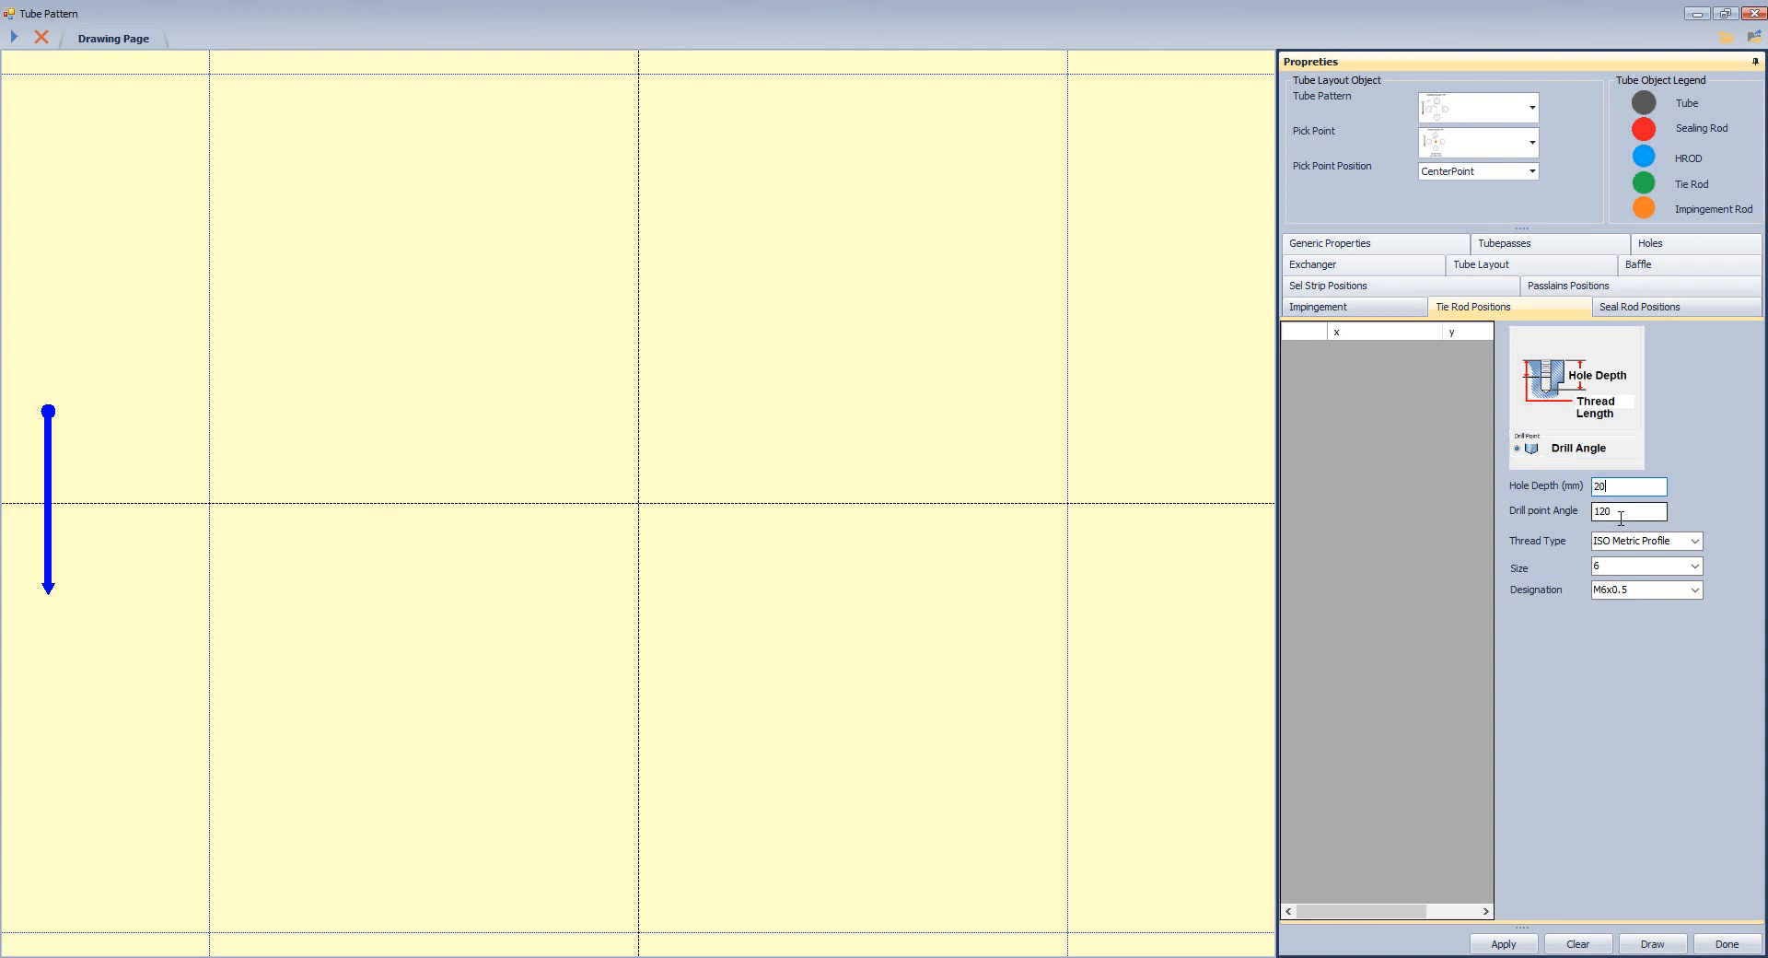
pyautogui.doubleClick(1642, 514)
pyautogui.click(1694, 566)
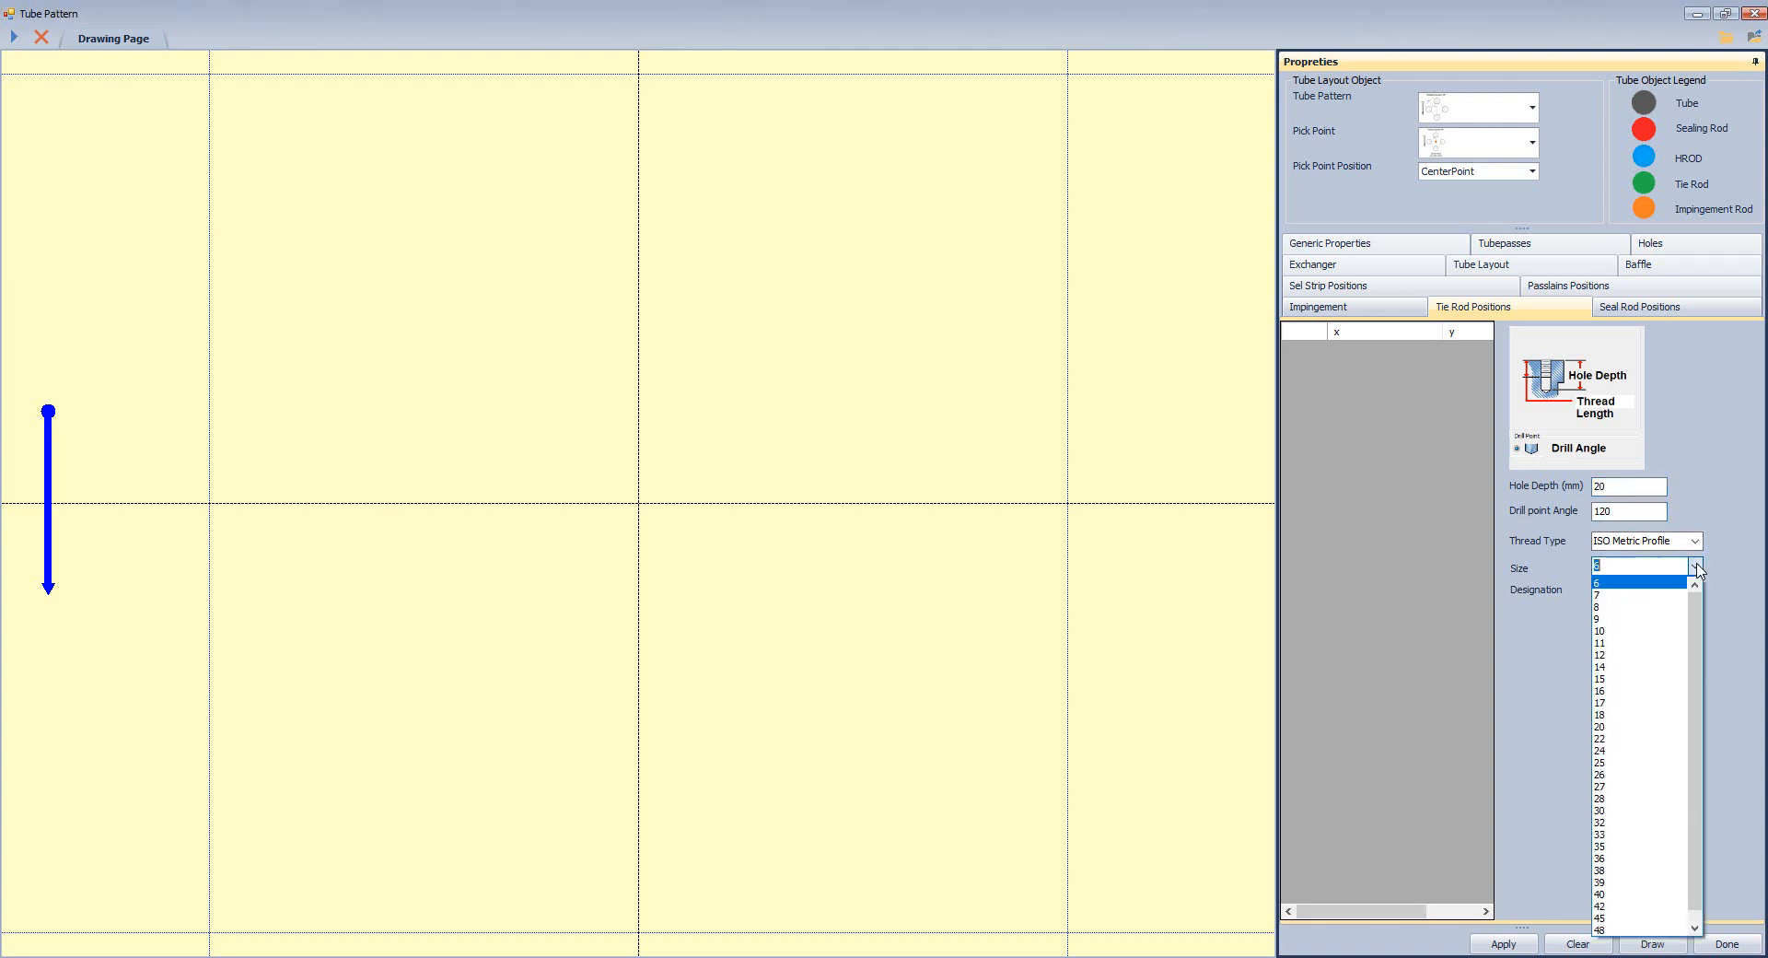
pyautogui.click(1623, 655)
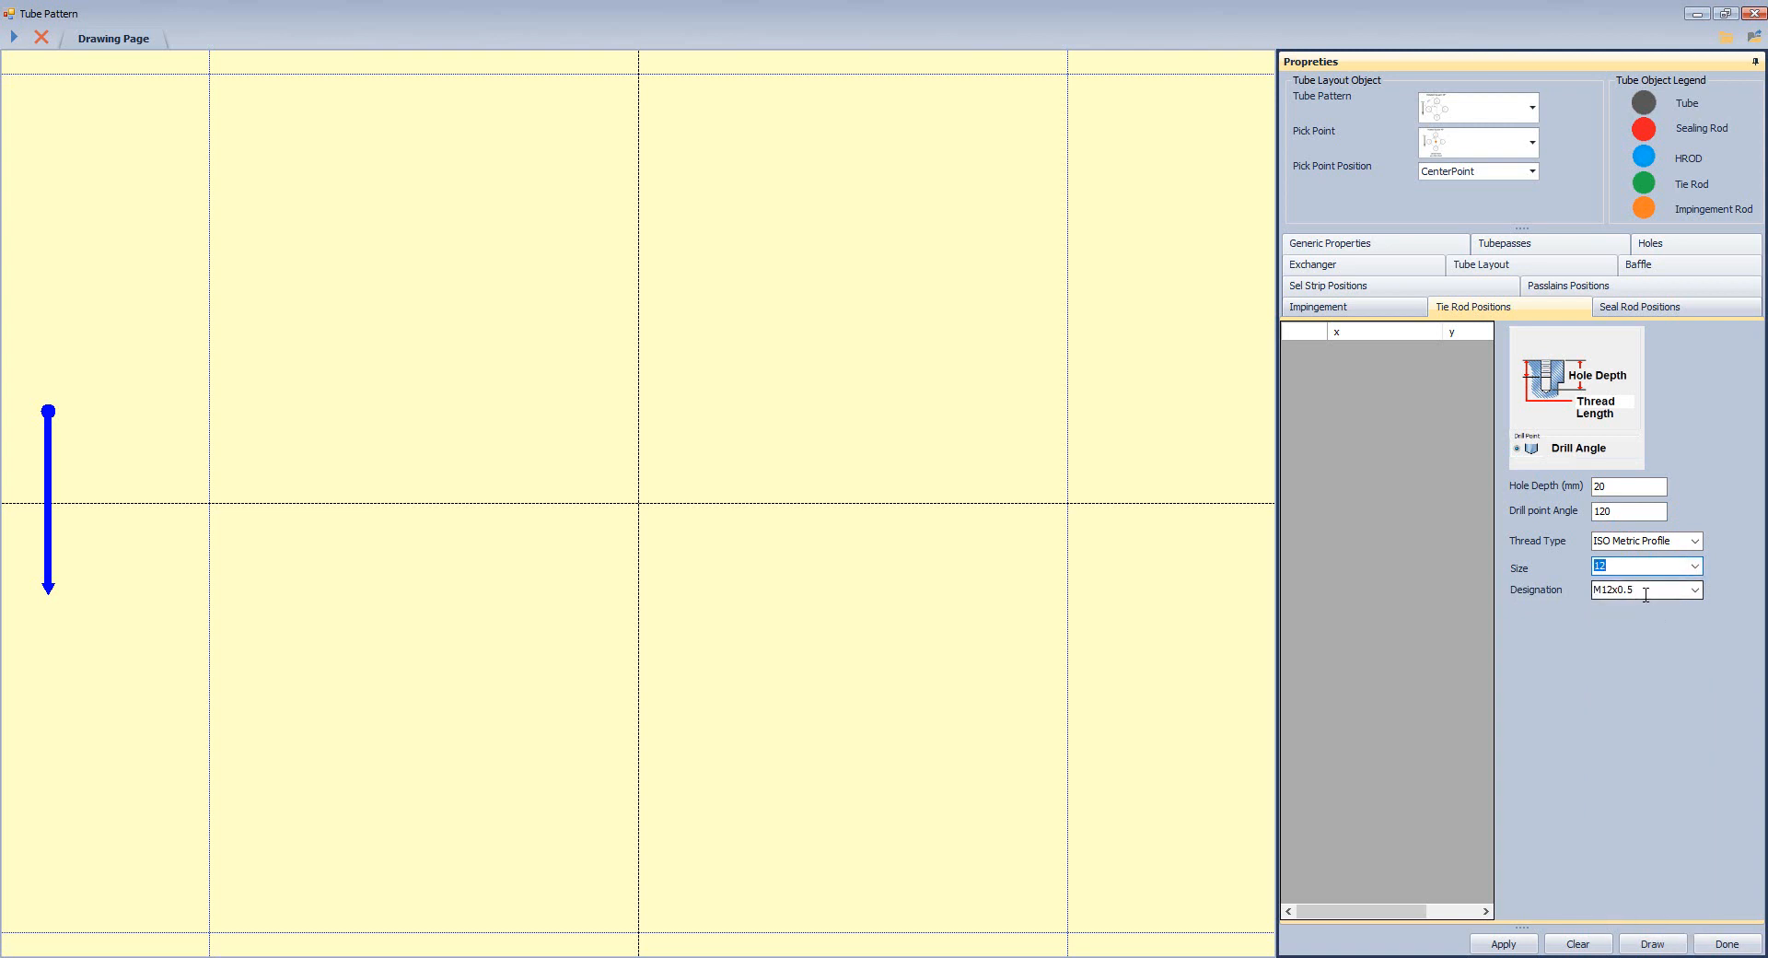
# Look over the seal rod and tube hole type settings, and draw the tube layout from the entered properties.
pyautogui.click(1663, 309)
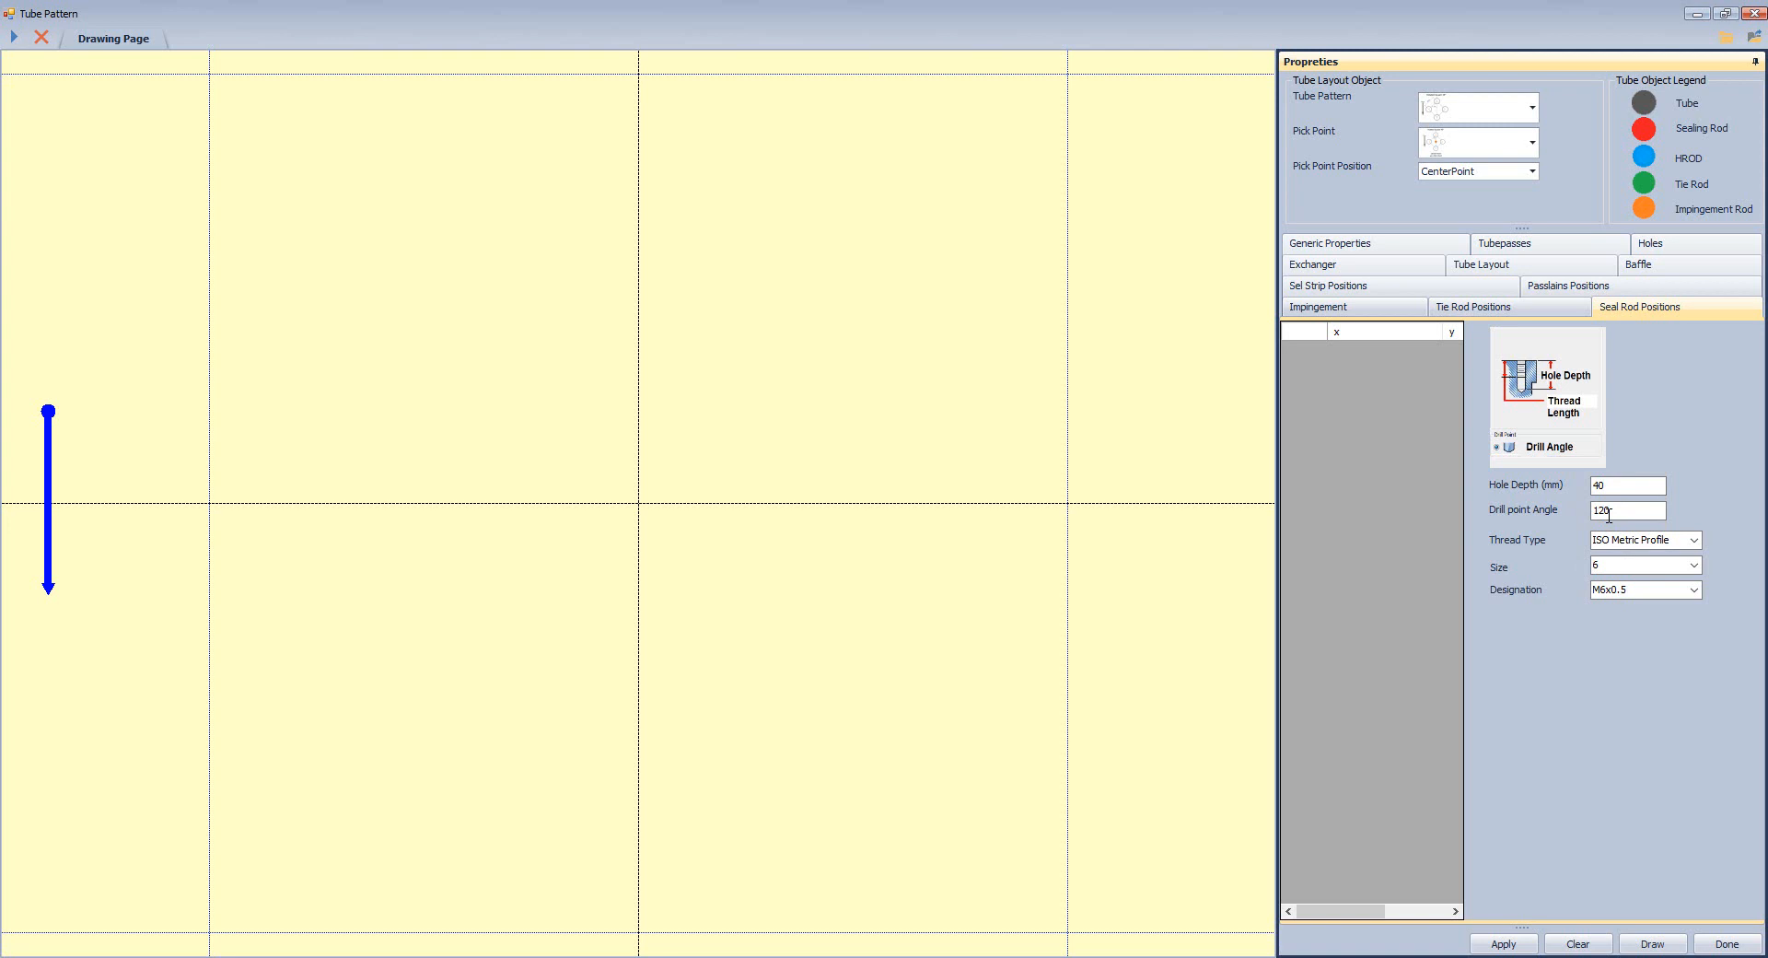
pyautogui.click(1515, 267)
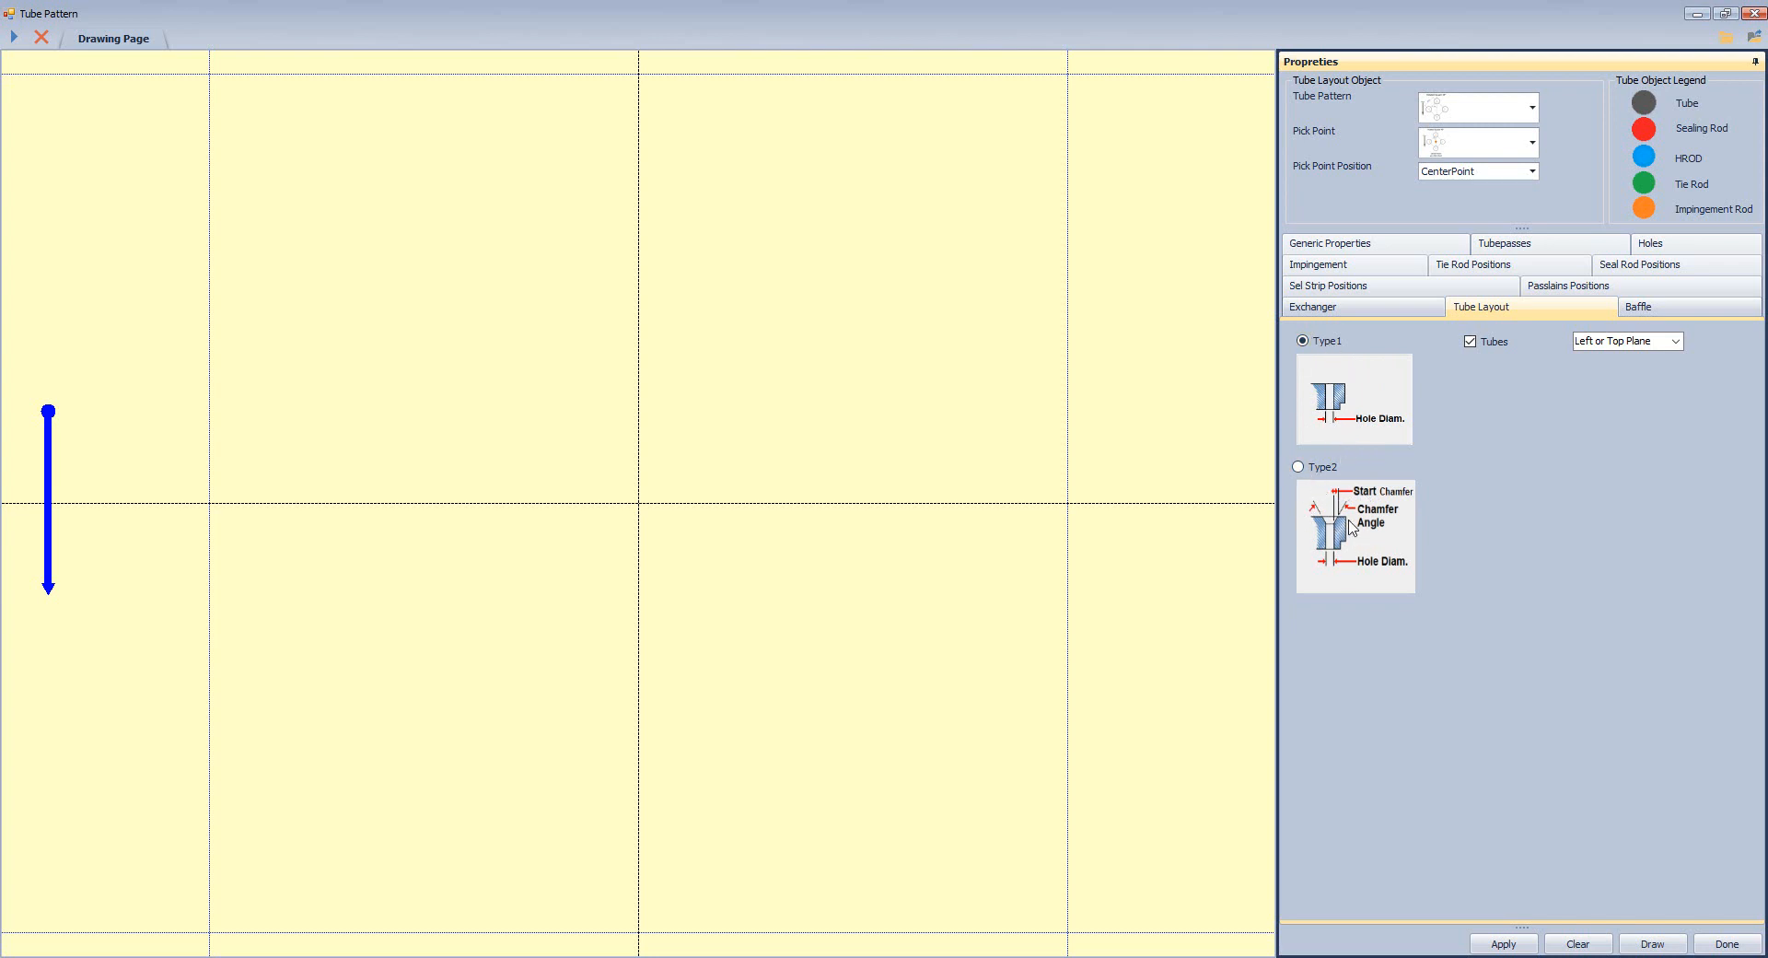
pyautogui.click(1347, 249)
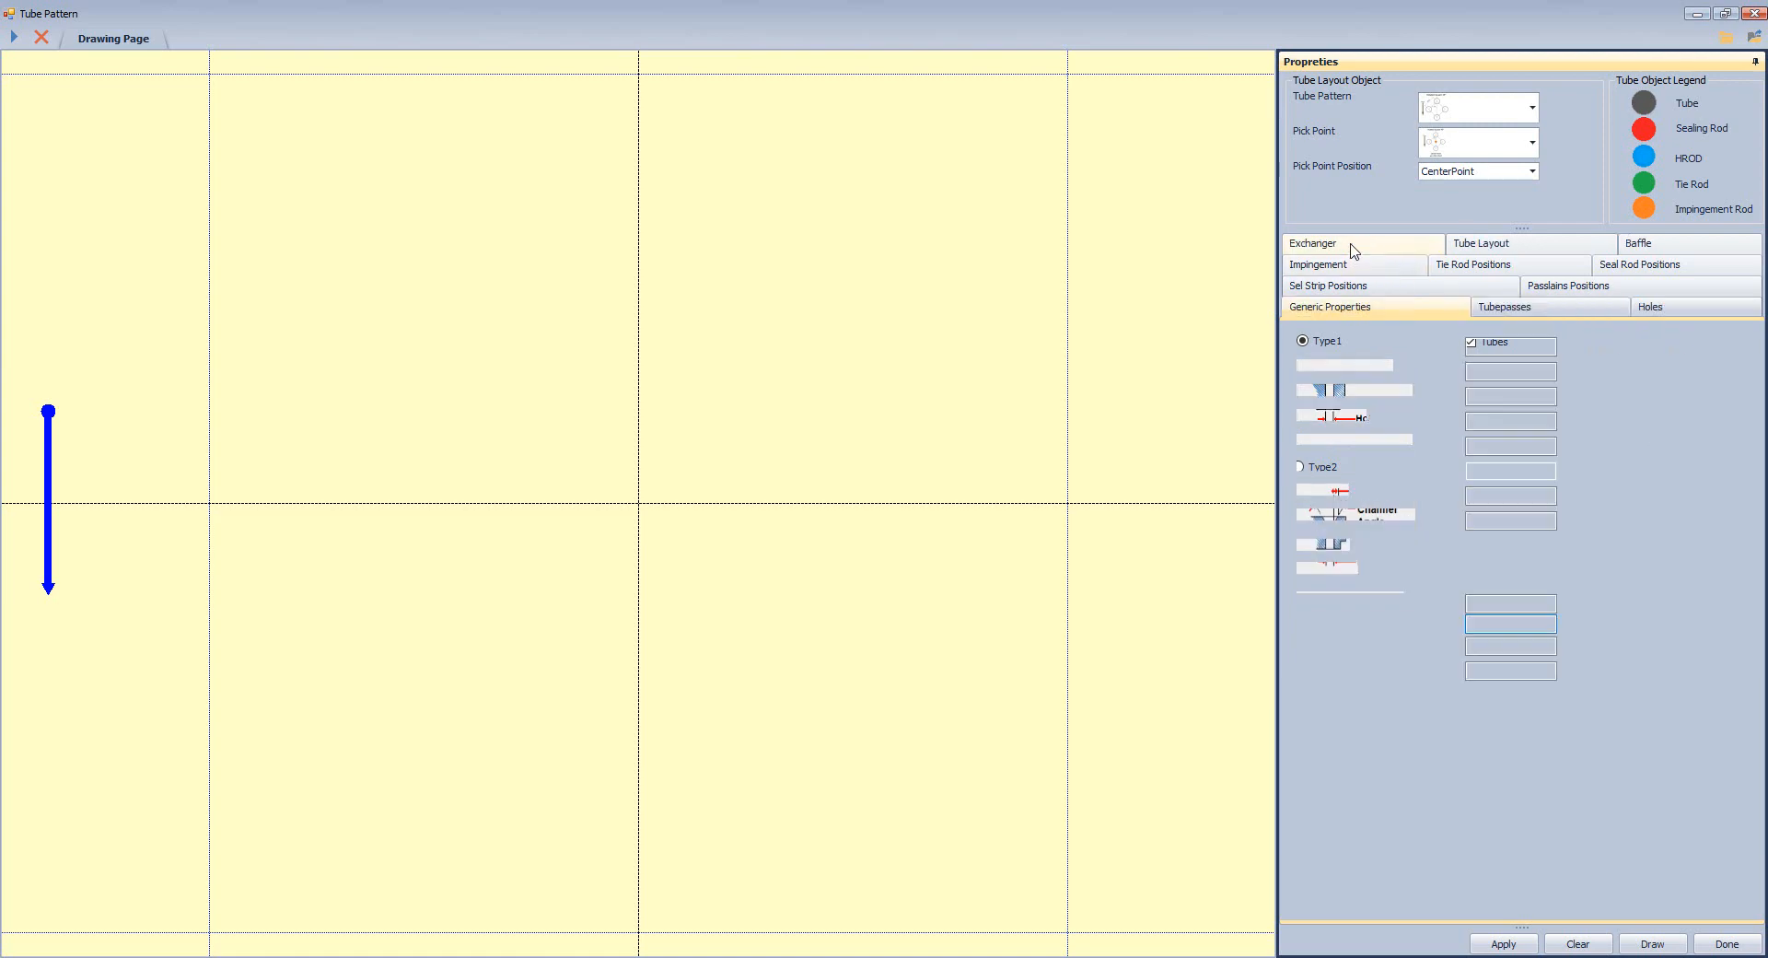
pyautogui.click(1654, 944)
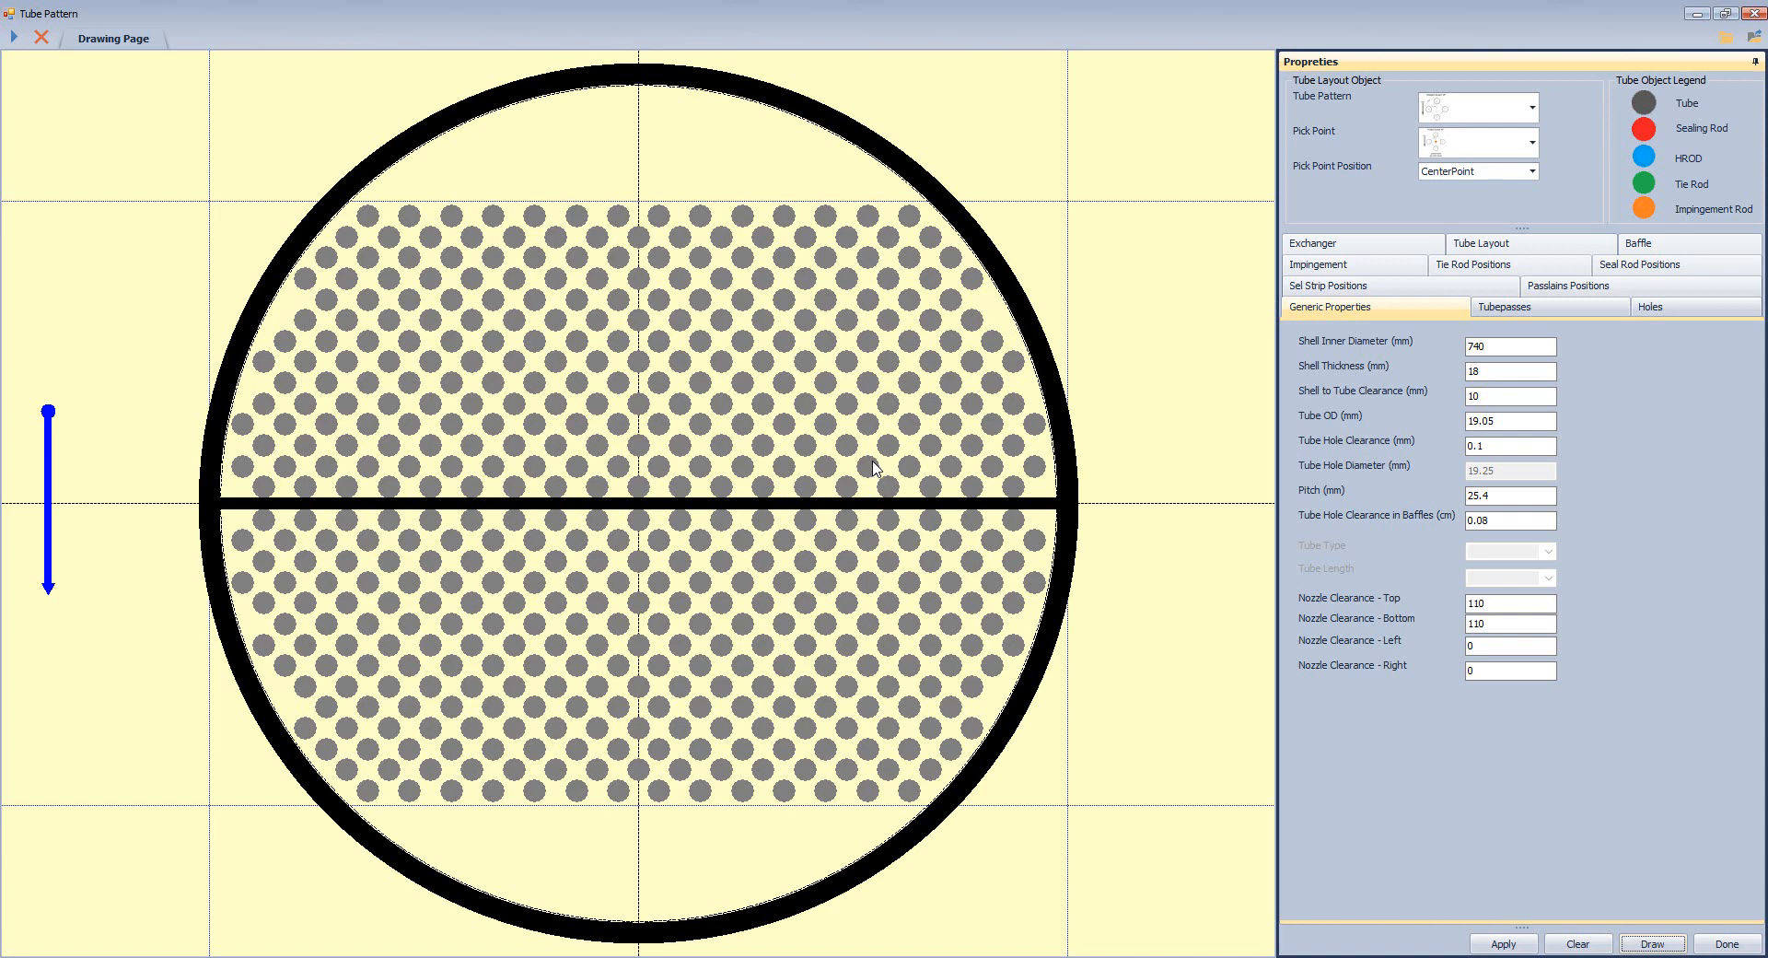
# Check the tube arrangement angle in the BUNDLE drawing's tube pitch detail and return to the Tube Pattern window.
pyautogui.click(1323, 957)
pyautogui.click(1404, 906)
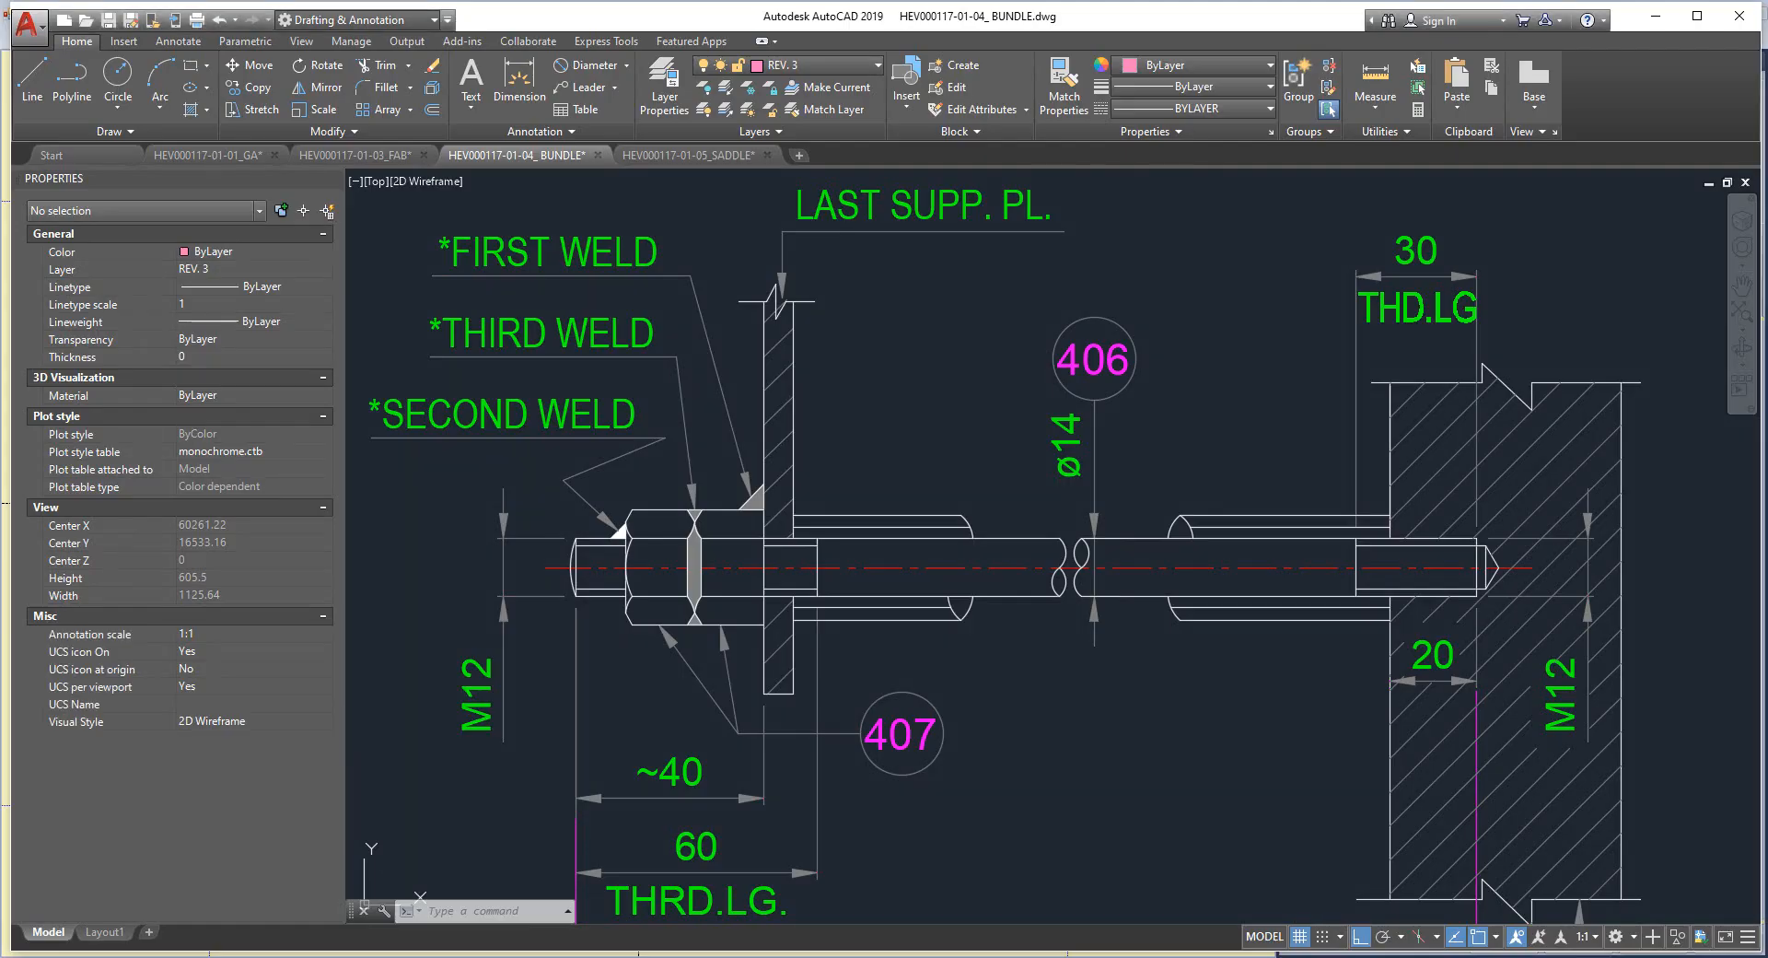
pyautogui.scroll(-6, 676, 636)
pyautogui.moveTo(675, 637); pyautogui.dragTo(1566, 413, button='middle')
pyautogui.moveTo(416, 595); pyautogui.dragTo(899, 533, button='middle')
pyautogui.moveTo(479, 339); pyautogui.dragTo(653, 457, button='middle')
pyautogui.scroll(6, 658, 458)
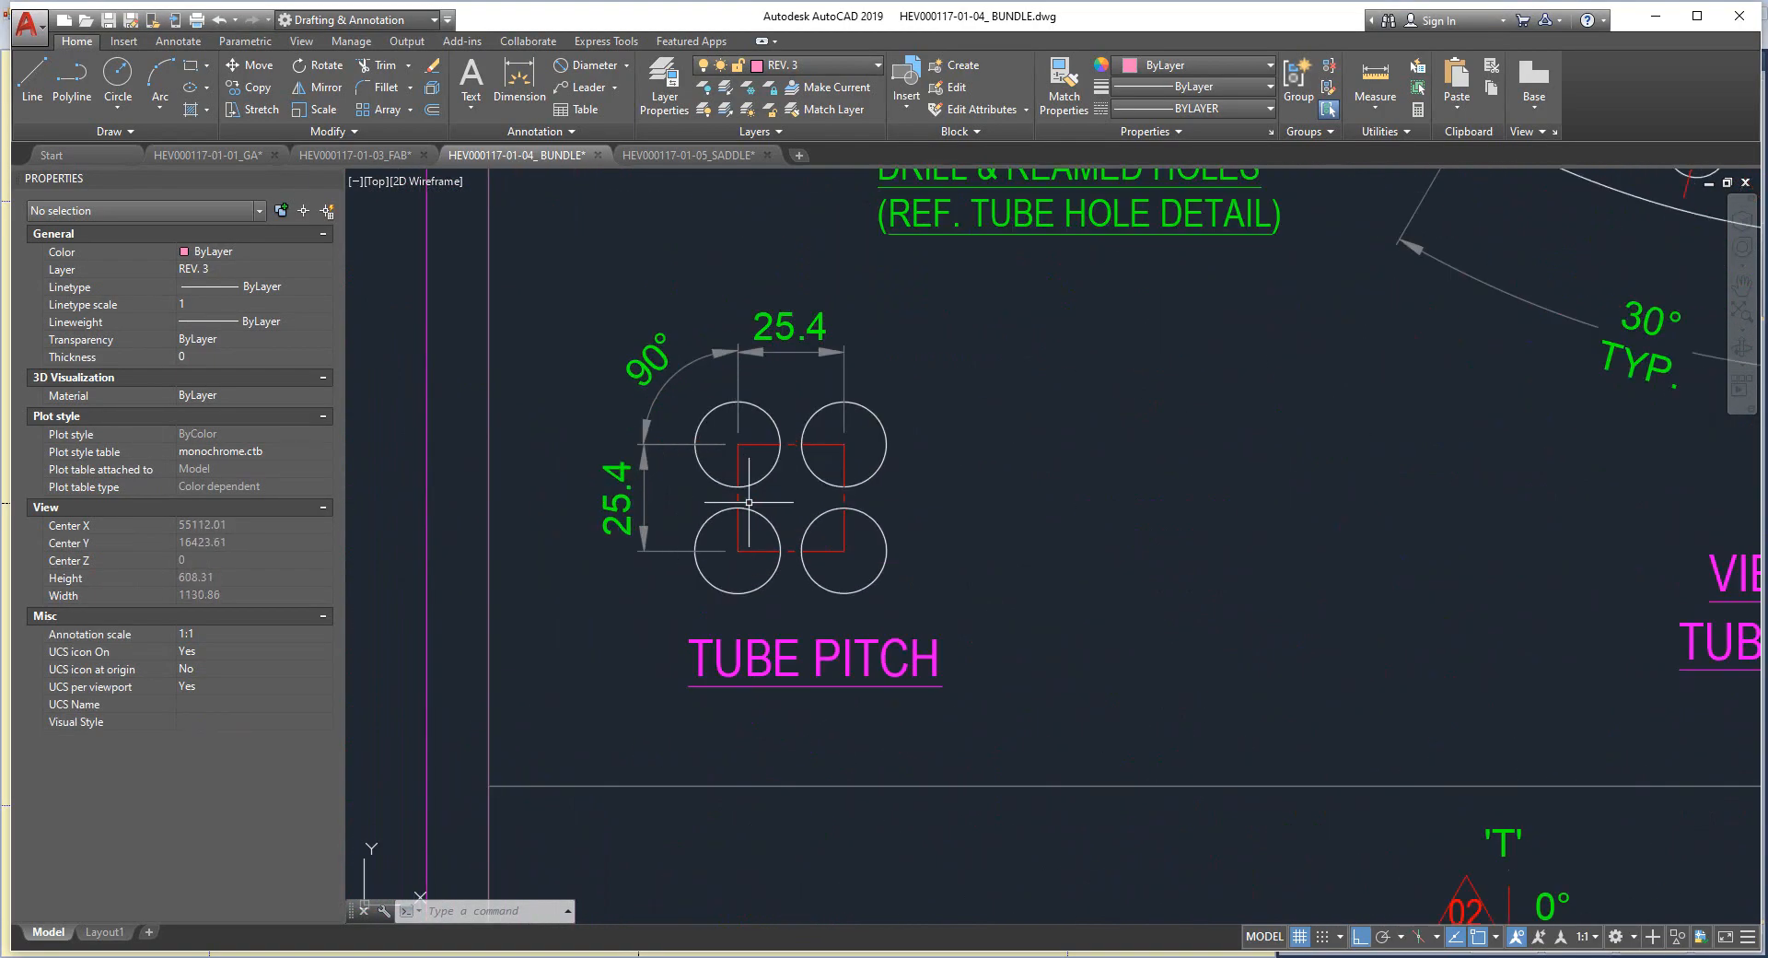
pyautogui.moveTo(750, 505); pyautogui.dragTo(702, 614, button='middle')
pyautogui.click(1372, 957)
pyautogui.click(1436, 902)
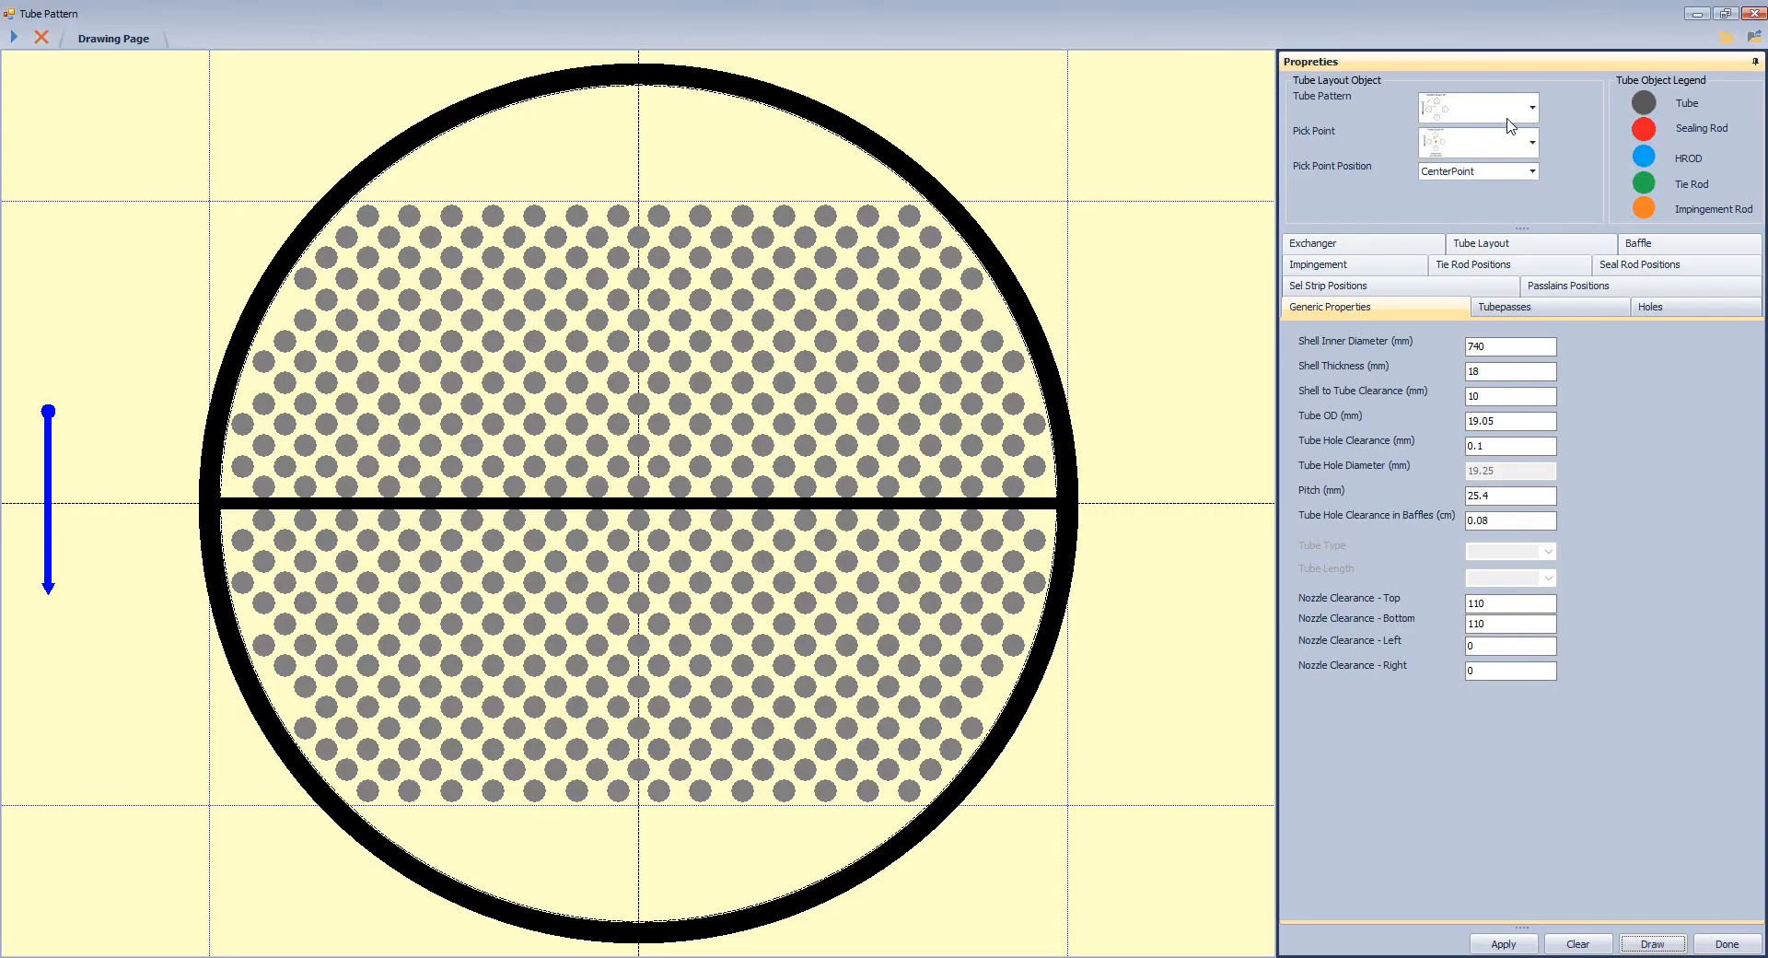
# Change the tube pattern to Square 90°, choose its pick point arrangement and redraw the layout.
pyautogui.click(1532, 107)
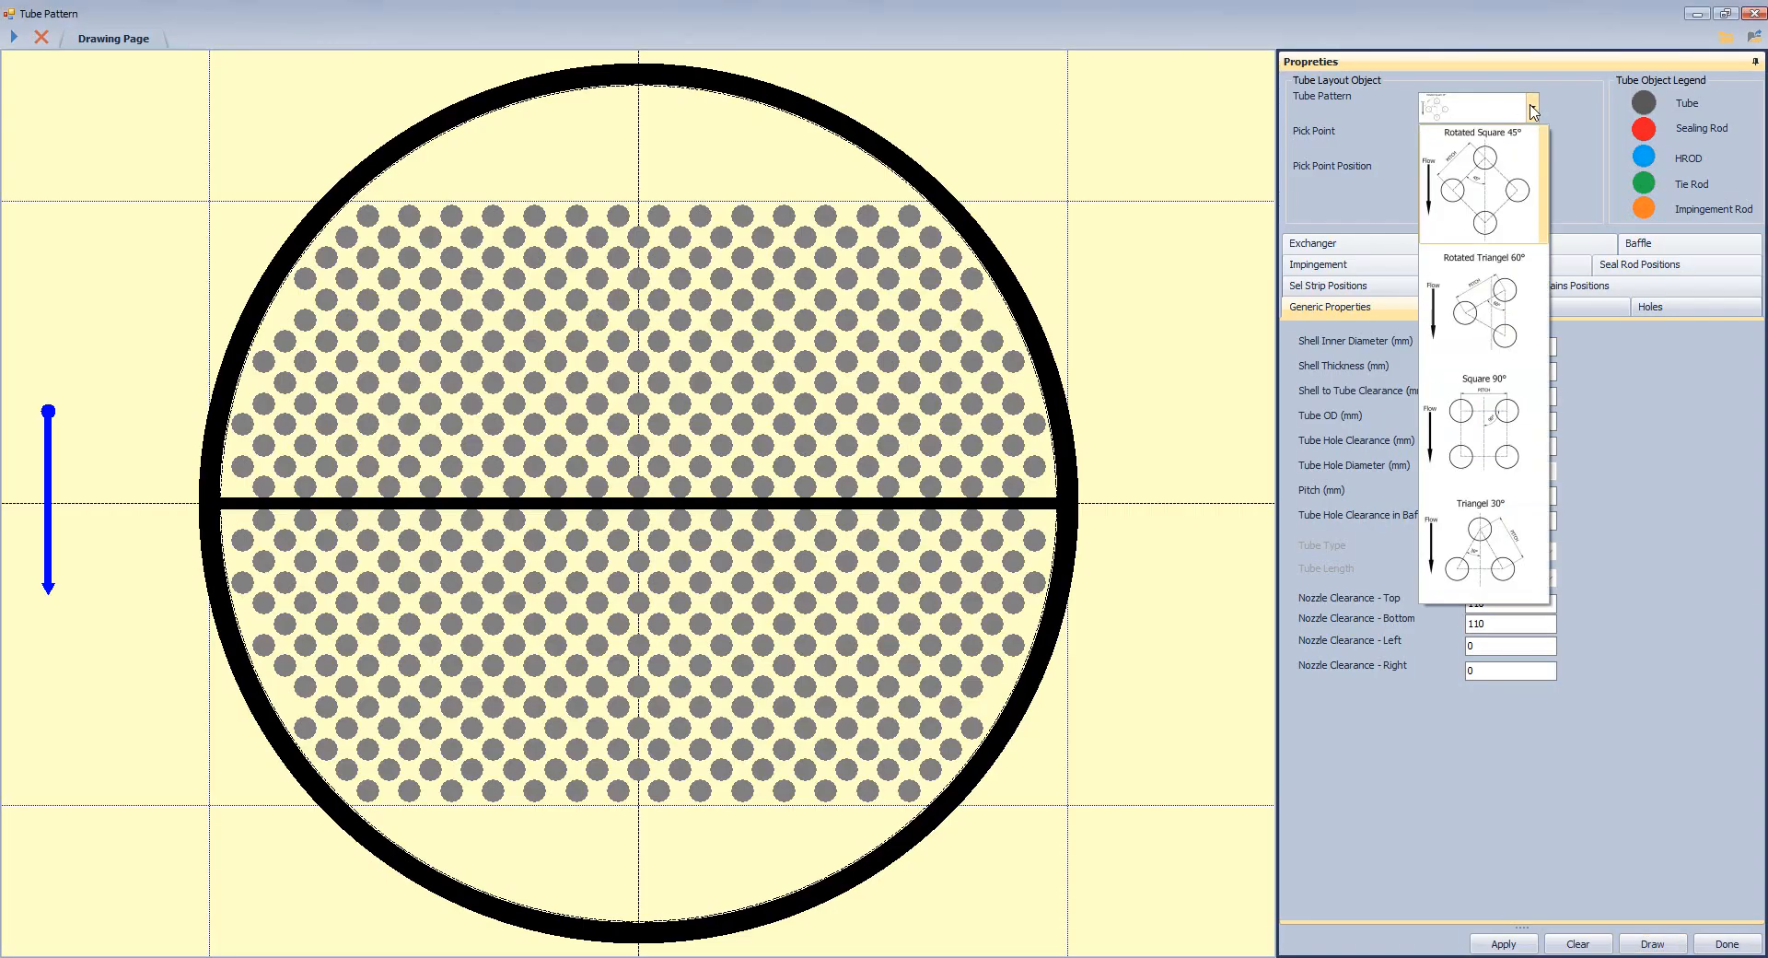
pyautogui.click(1482, 435)
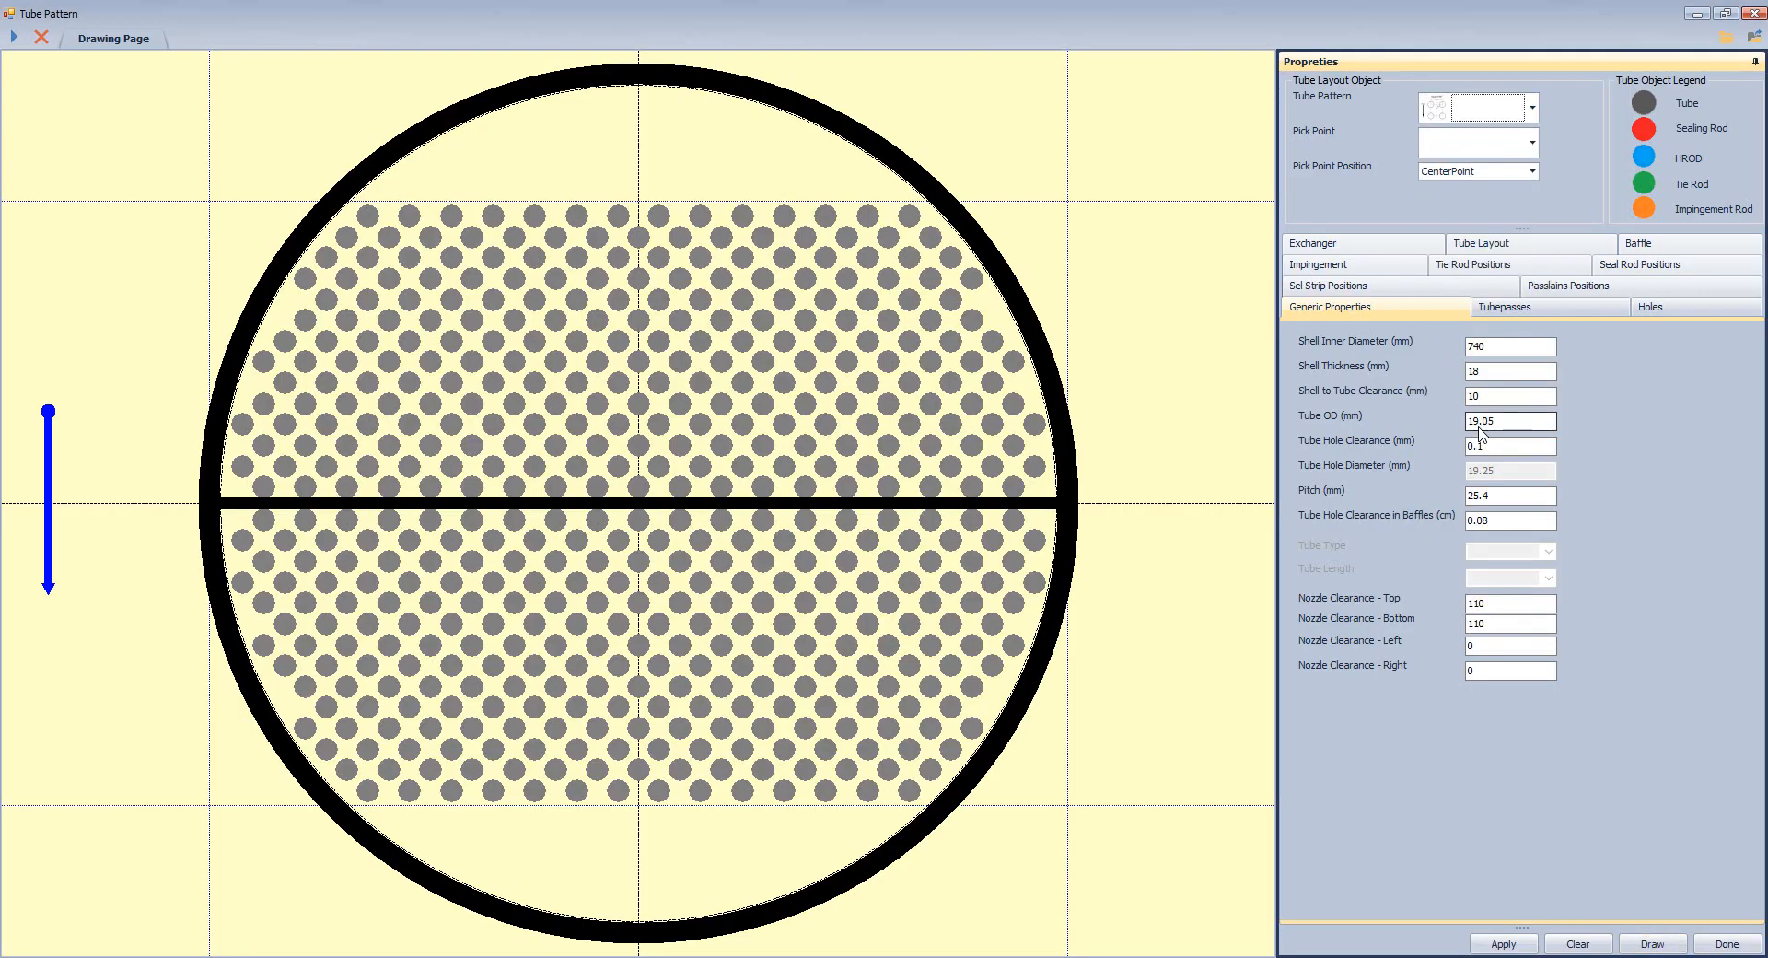
pyautogui.click(1532, 143)
pyautogui.click(1493, 230)
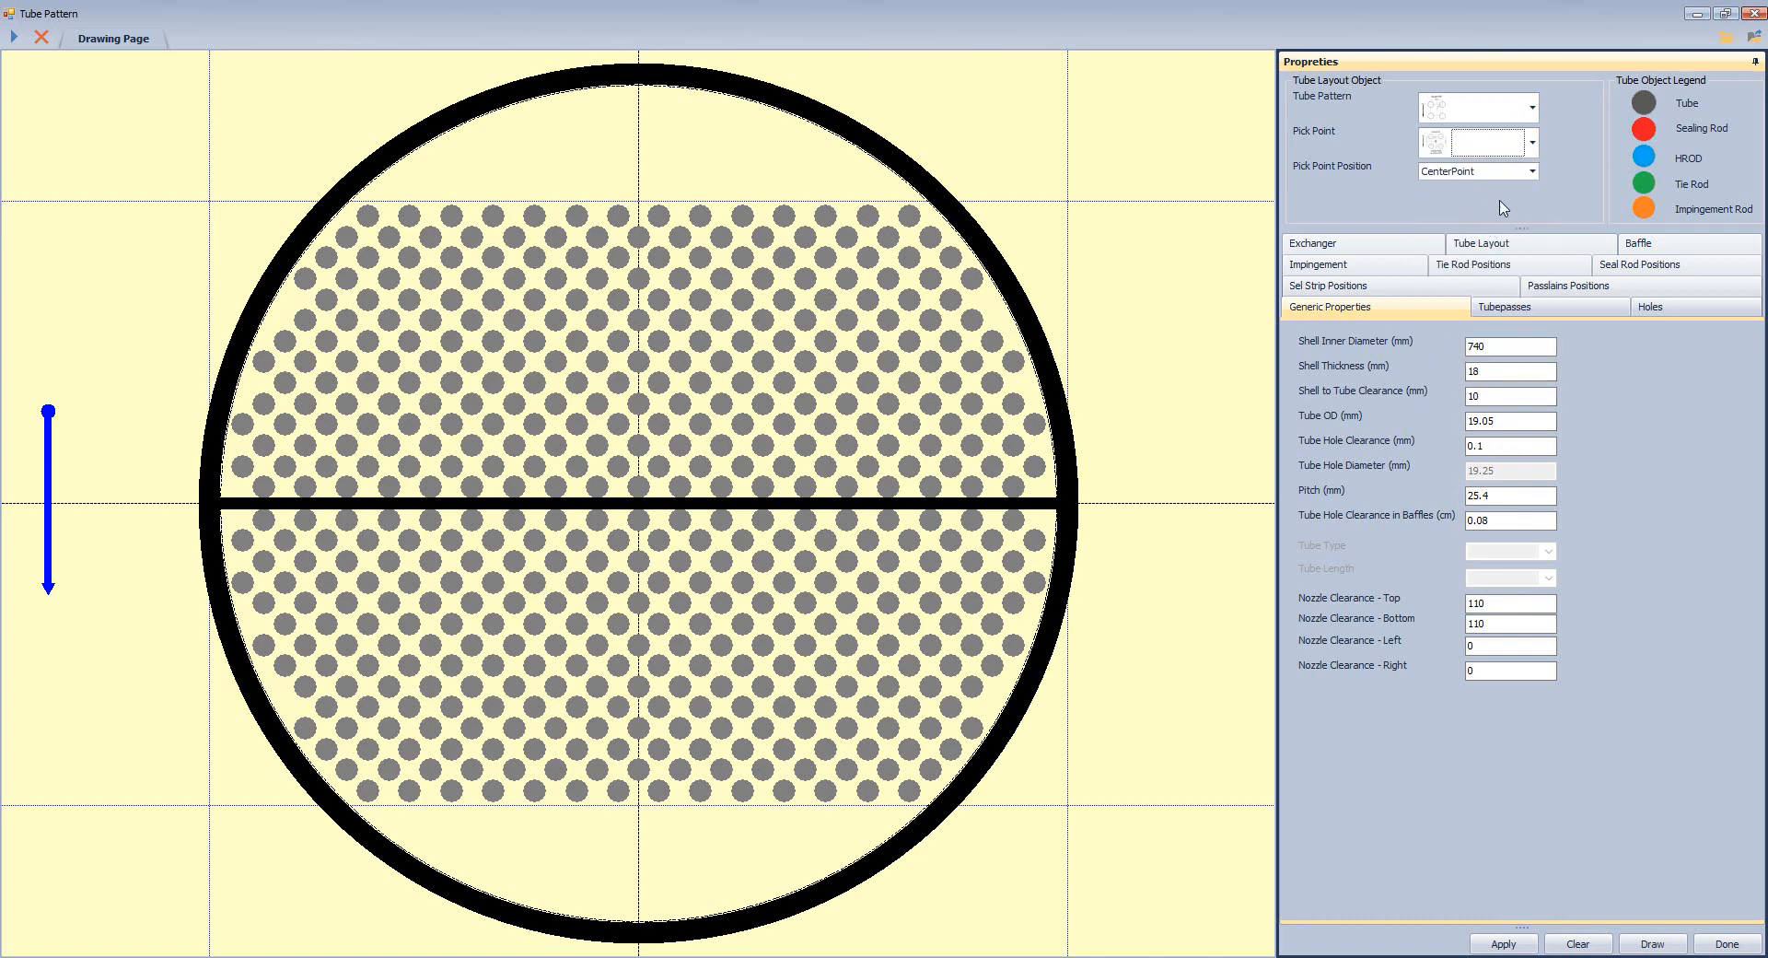
pyautogui.click(1652, 943)
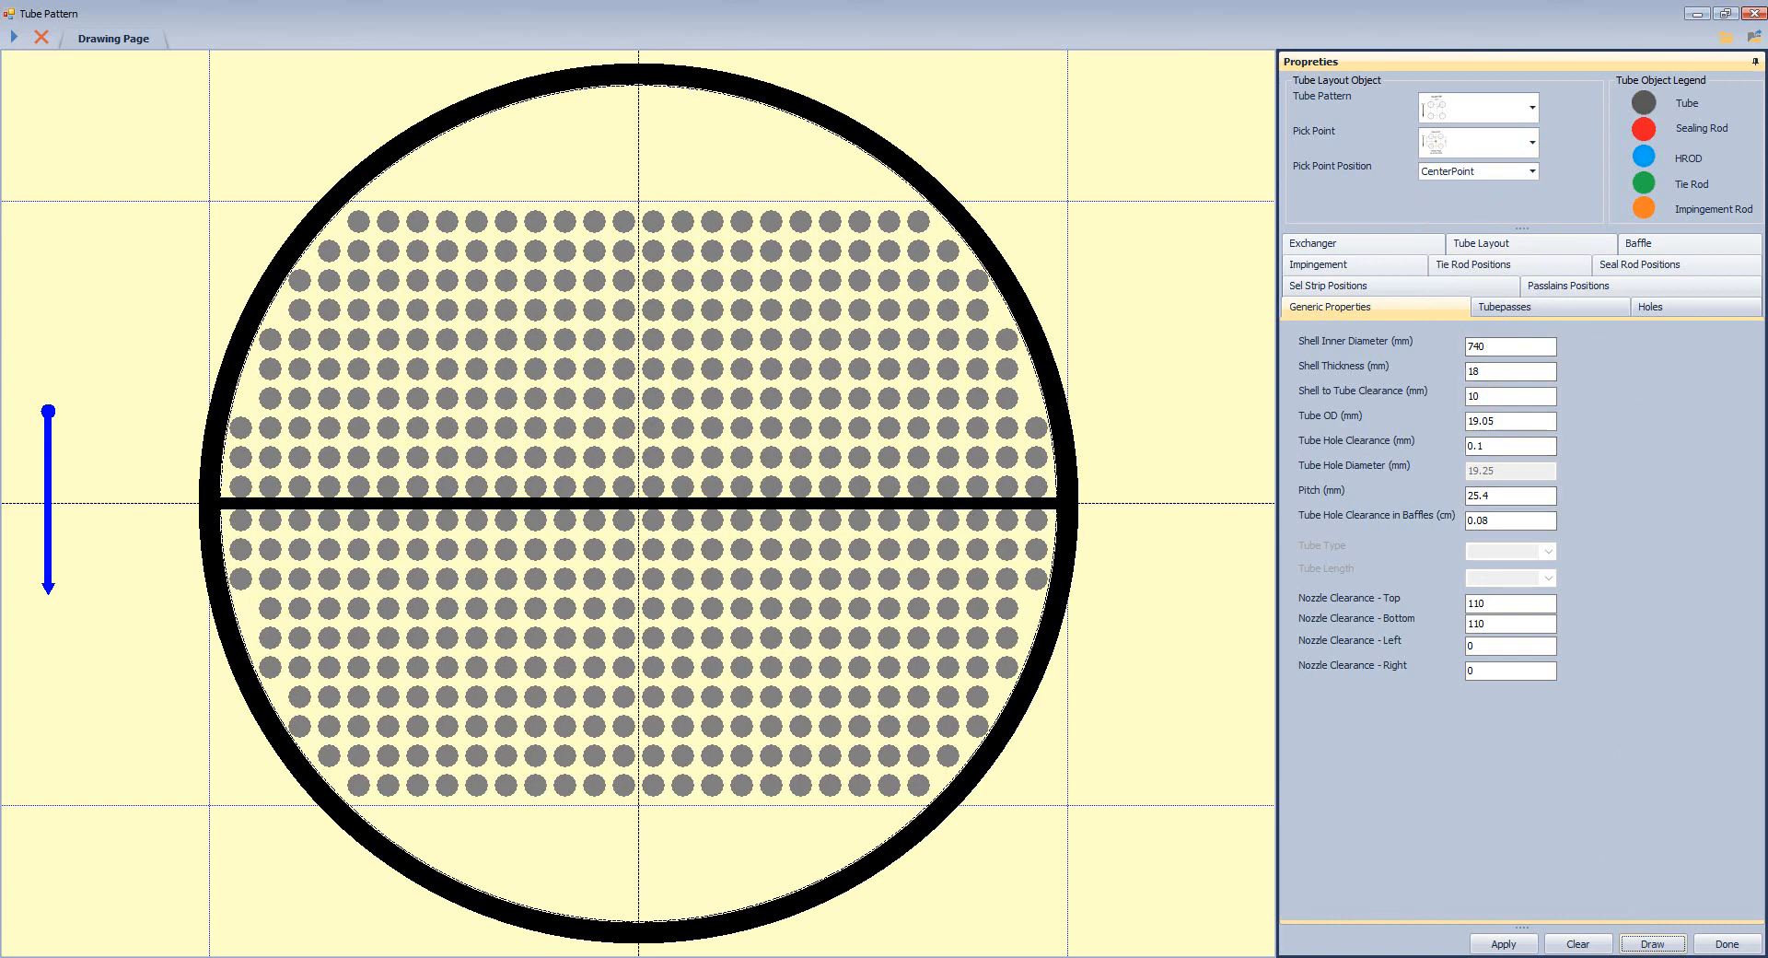
# In the BUNDLE drawing, dimension the distance from the pass partition groove's centreline to the centreline of the tube just above it.
pyautogui.click(1323, 957)
pyautogui.click(1348, 931)
pyautogui.scroll(-3, 1255, 501)
pyautogui.moveTo(1200, 484)
pyautogui.mouseDown(button='middle')
pyautogui.moveTo(808, 678)
pyautogui.moveTo(654, 690)
pyautogui.mouseUp(button='middle')
pyautogui.scroll(-4, 654, 689)
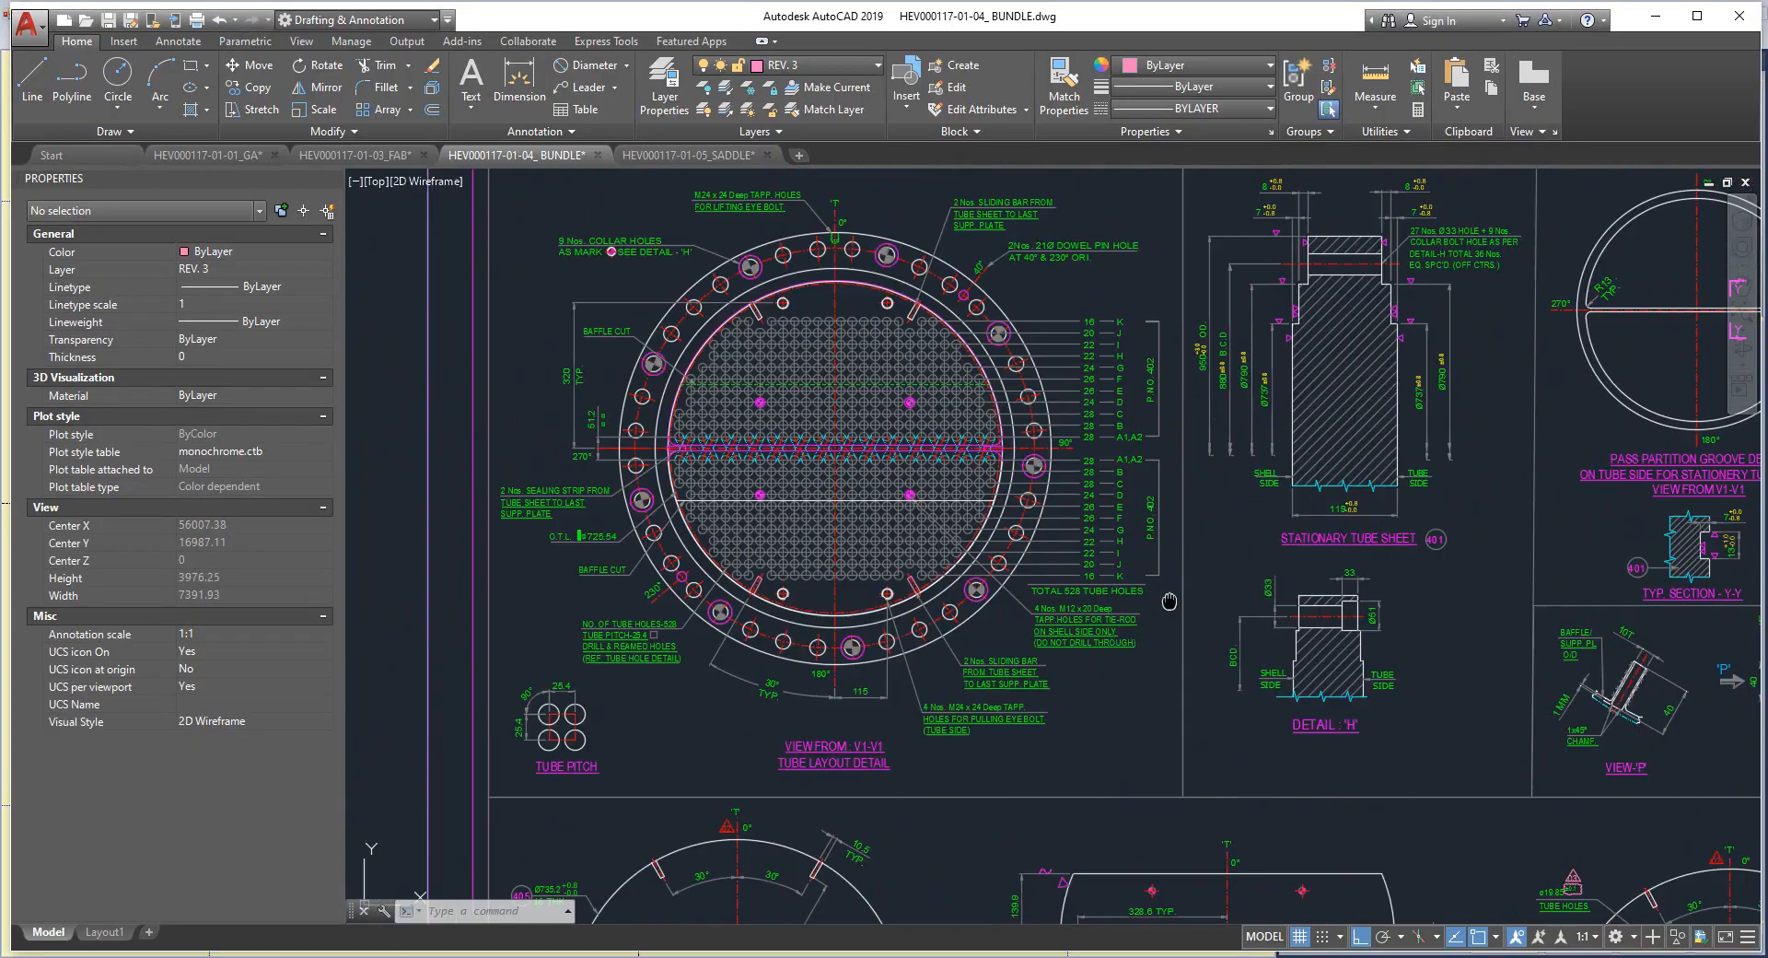
pyautogui.moveTo(1416, 380); pyautogui.dragTo(872, 777, button='middle')
pyautogui.scroll(10, 1603, 332)
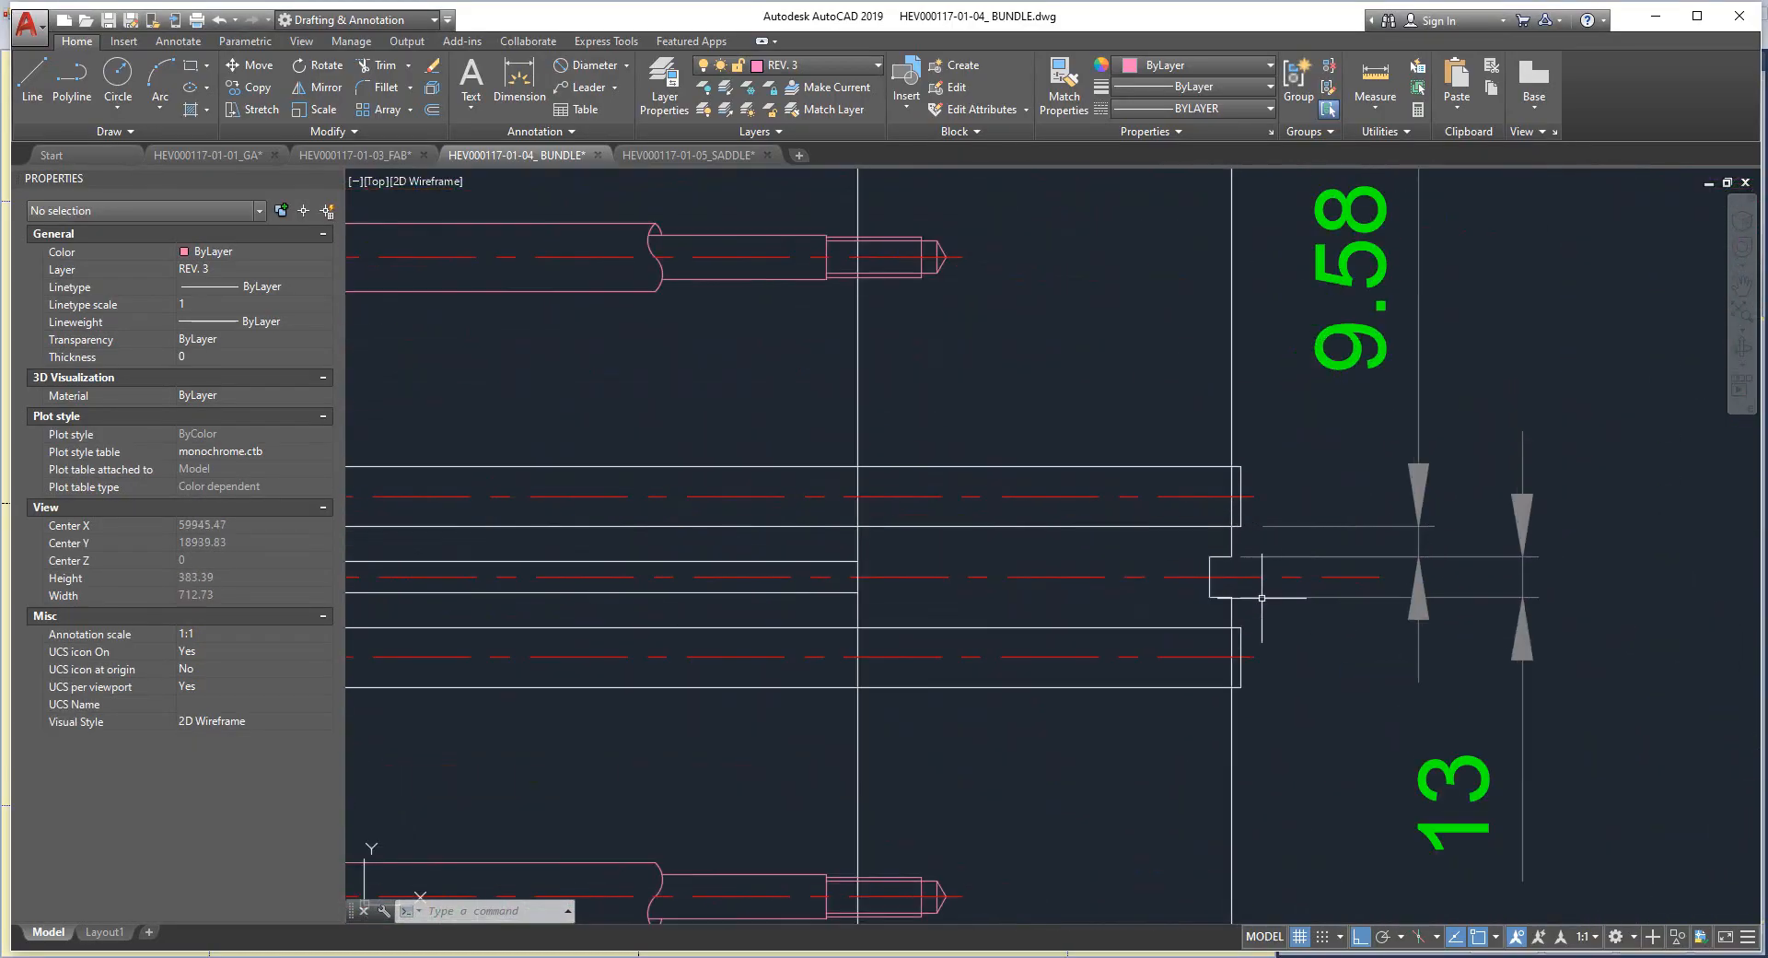
pyautogui.click(528, 92)
pyautogui.scroll(2, 1324, 556)
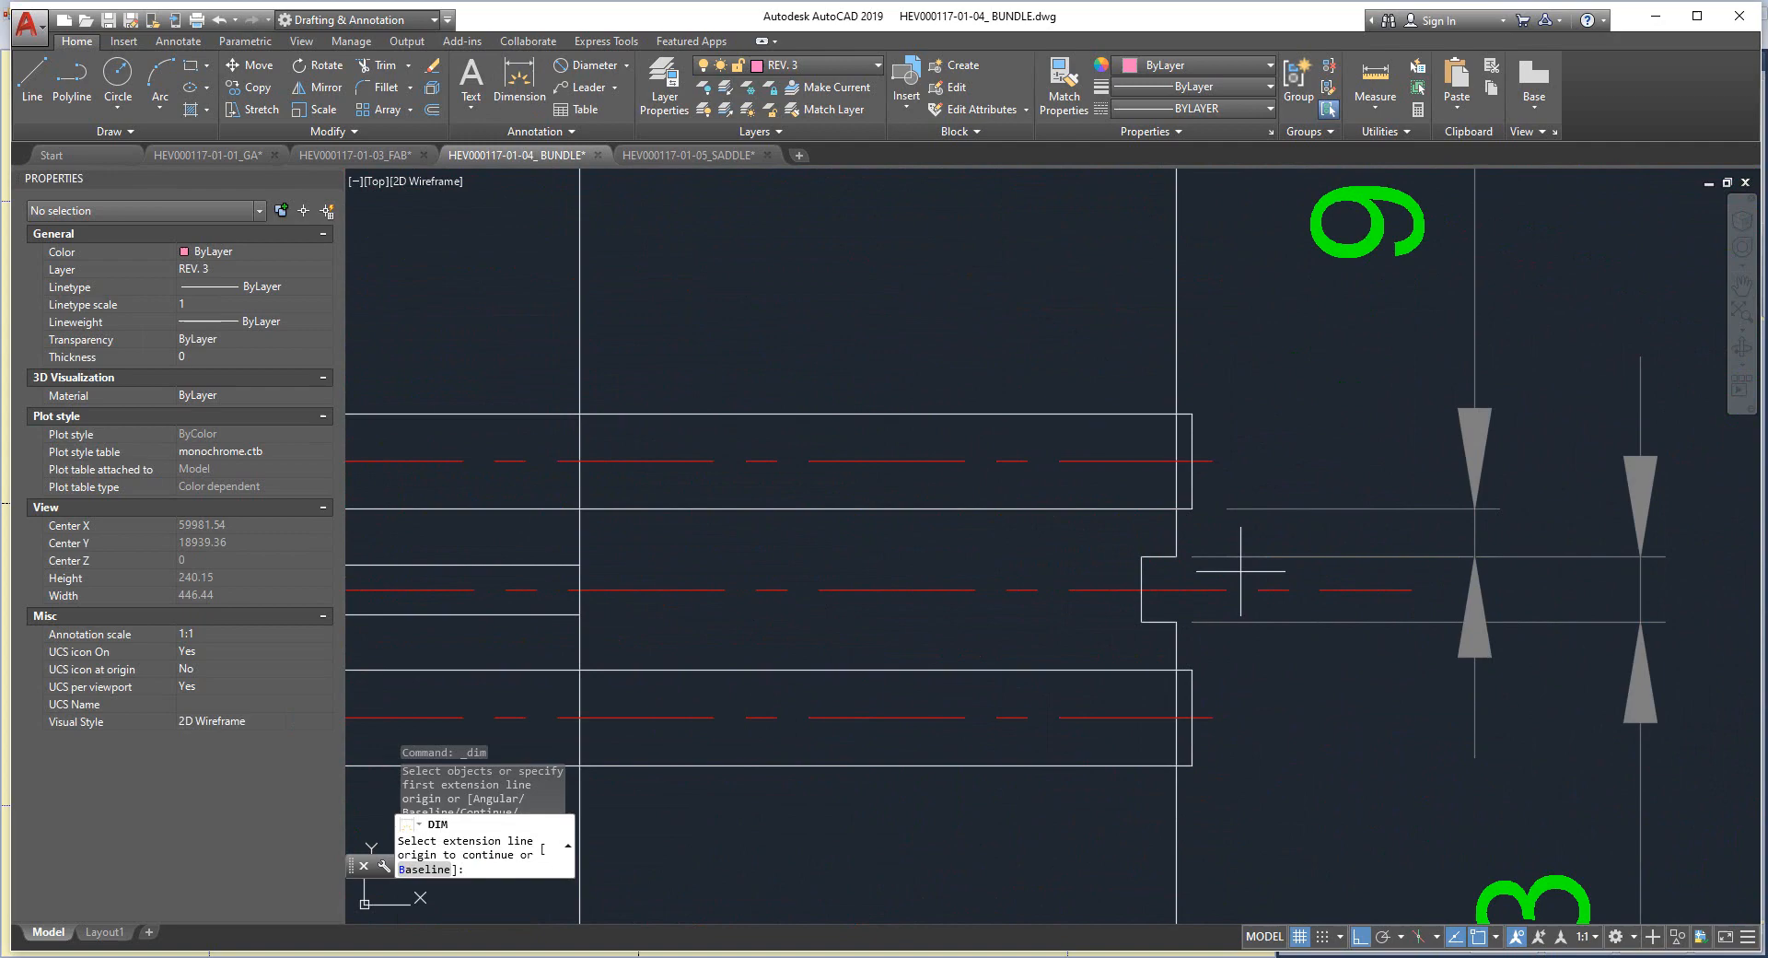
pyautogui.click(1141, 589)
pyautogui.click(1141, 565)
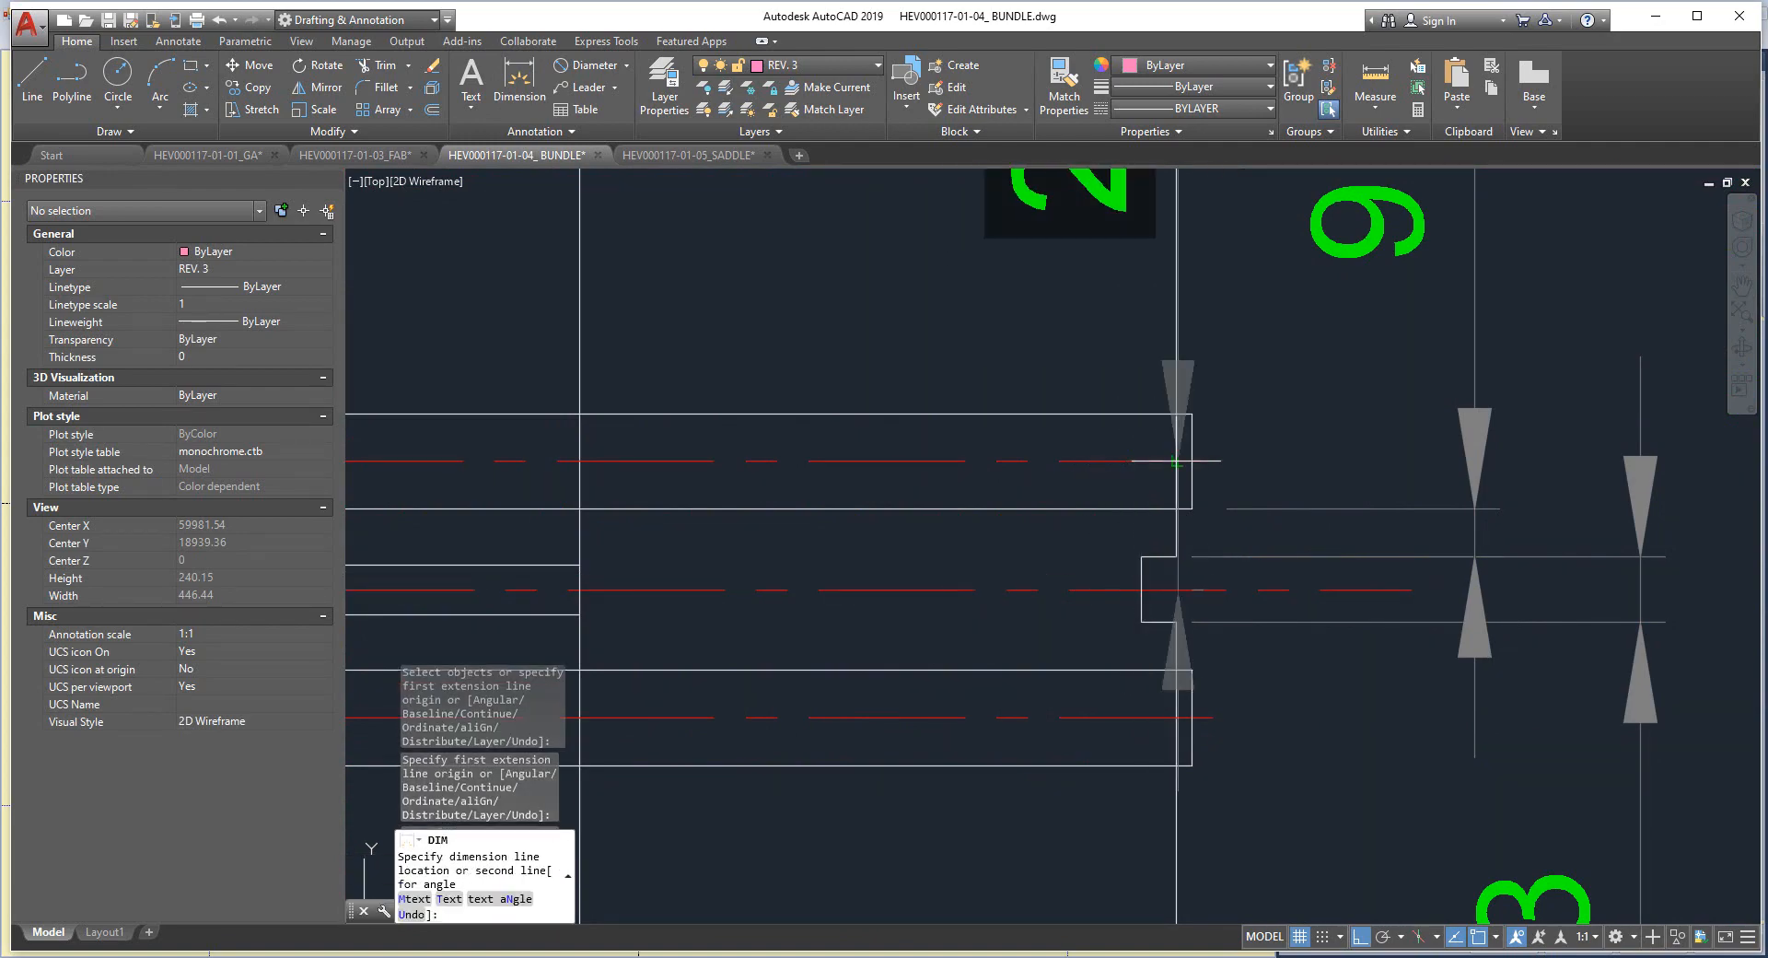
pyautogui.scroll(-6, 1173, 523)
pyautogui.click(1275, 529)
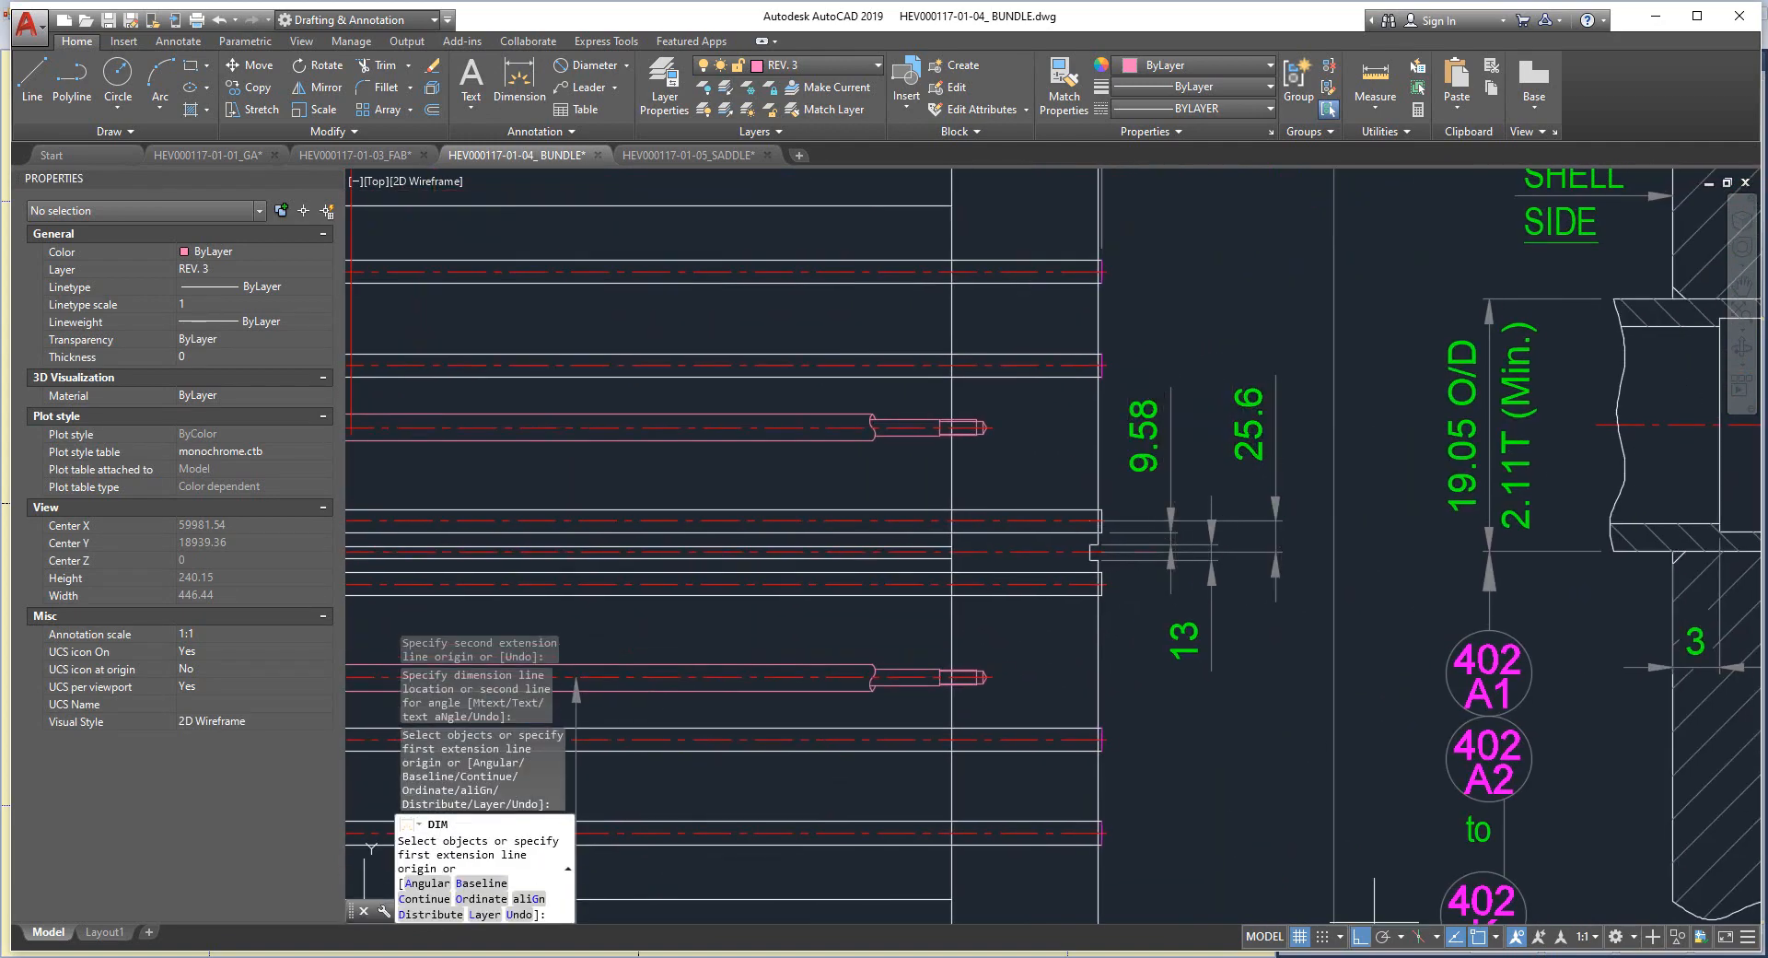
# Back in the Tube Pattern window, set the perpendicular and parallel passlane widths to 25.6 mm and redraw the layout.
pyautogui.click(1455, 937)
pyautogui.click(1505, 306)
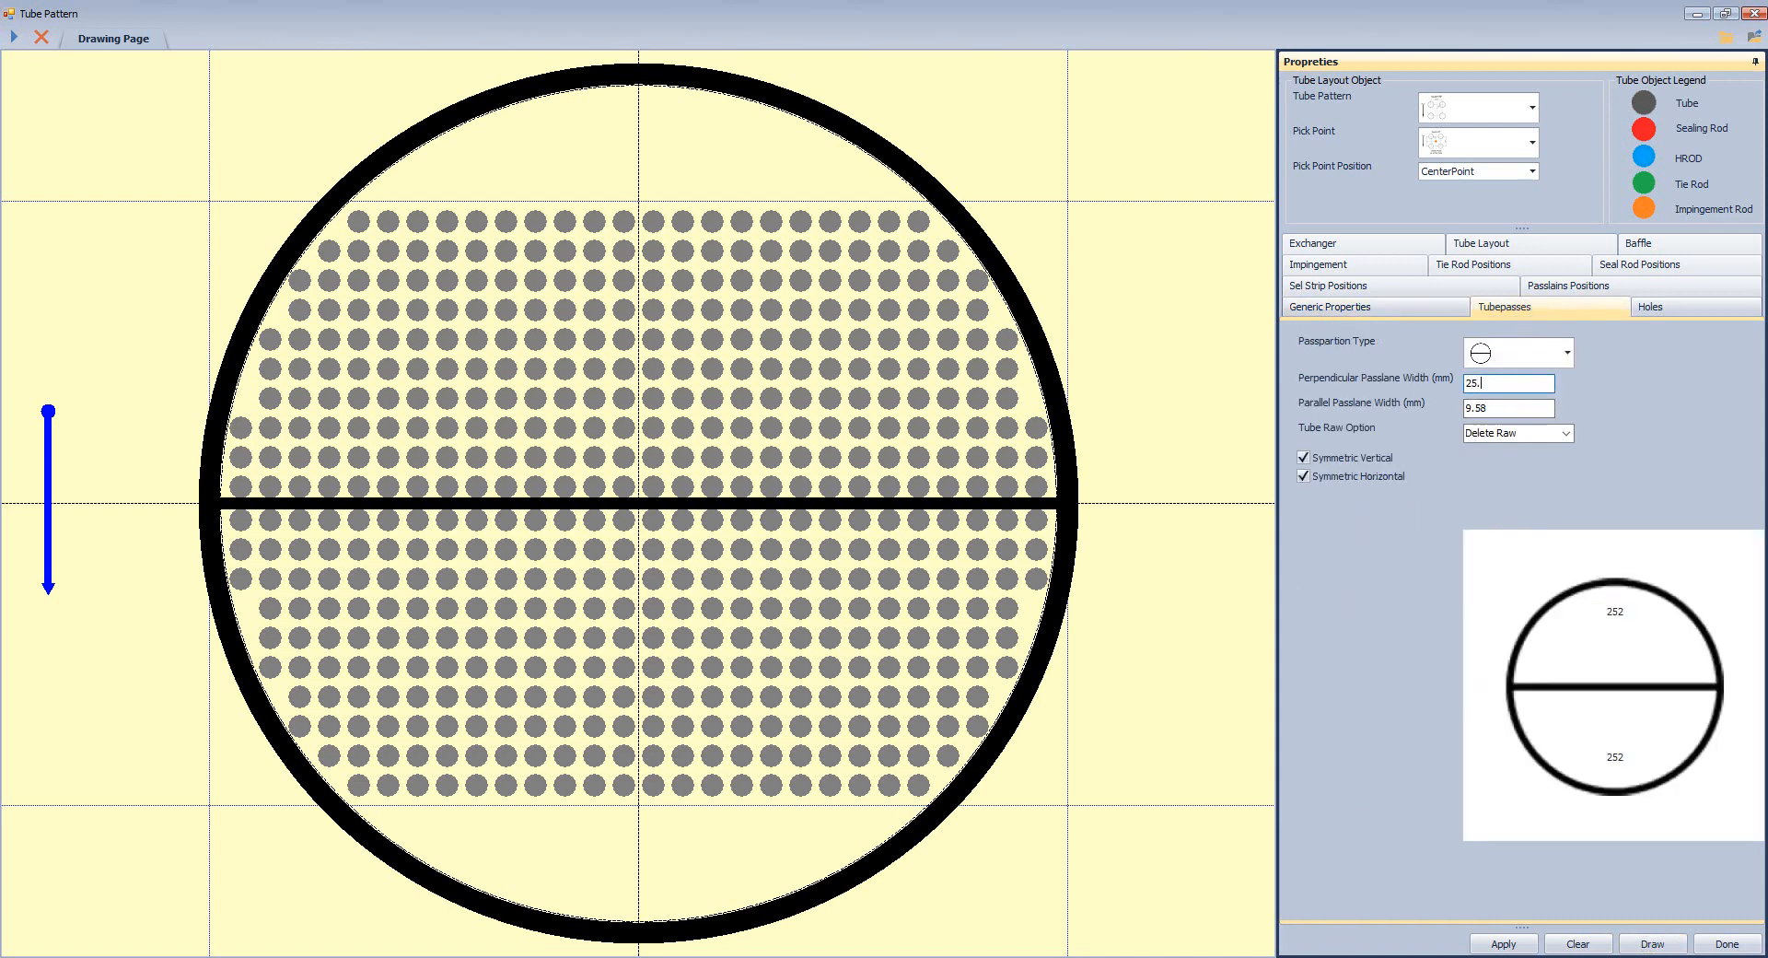
pyautogui.write('25.6')
pyautogui.press('Tab')
pyautogui.write('25.')
pyautogui.click(1647, 945)
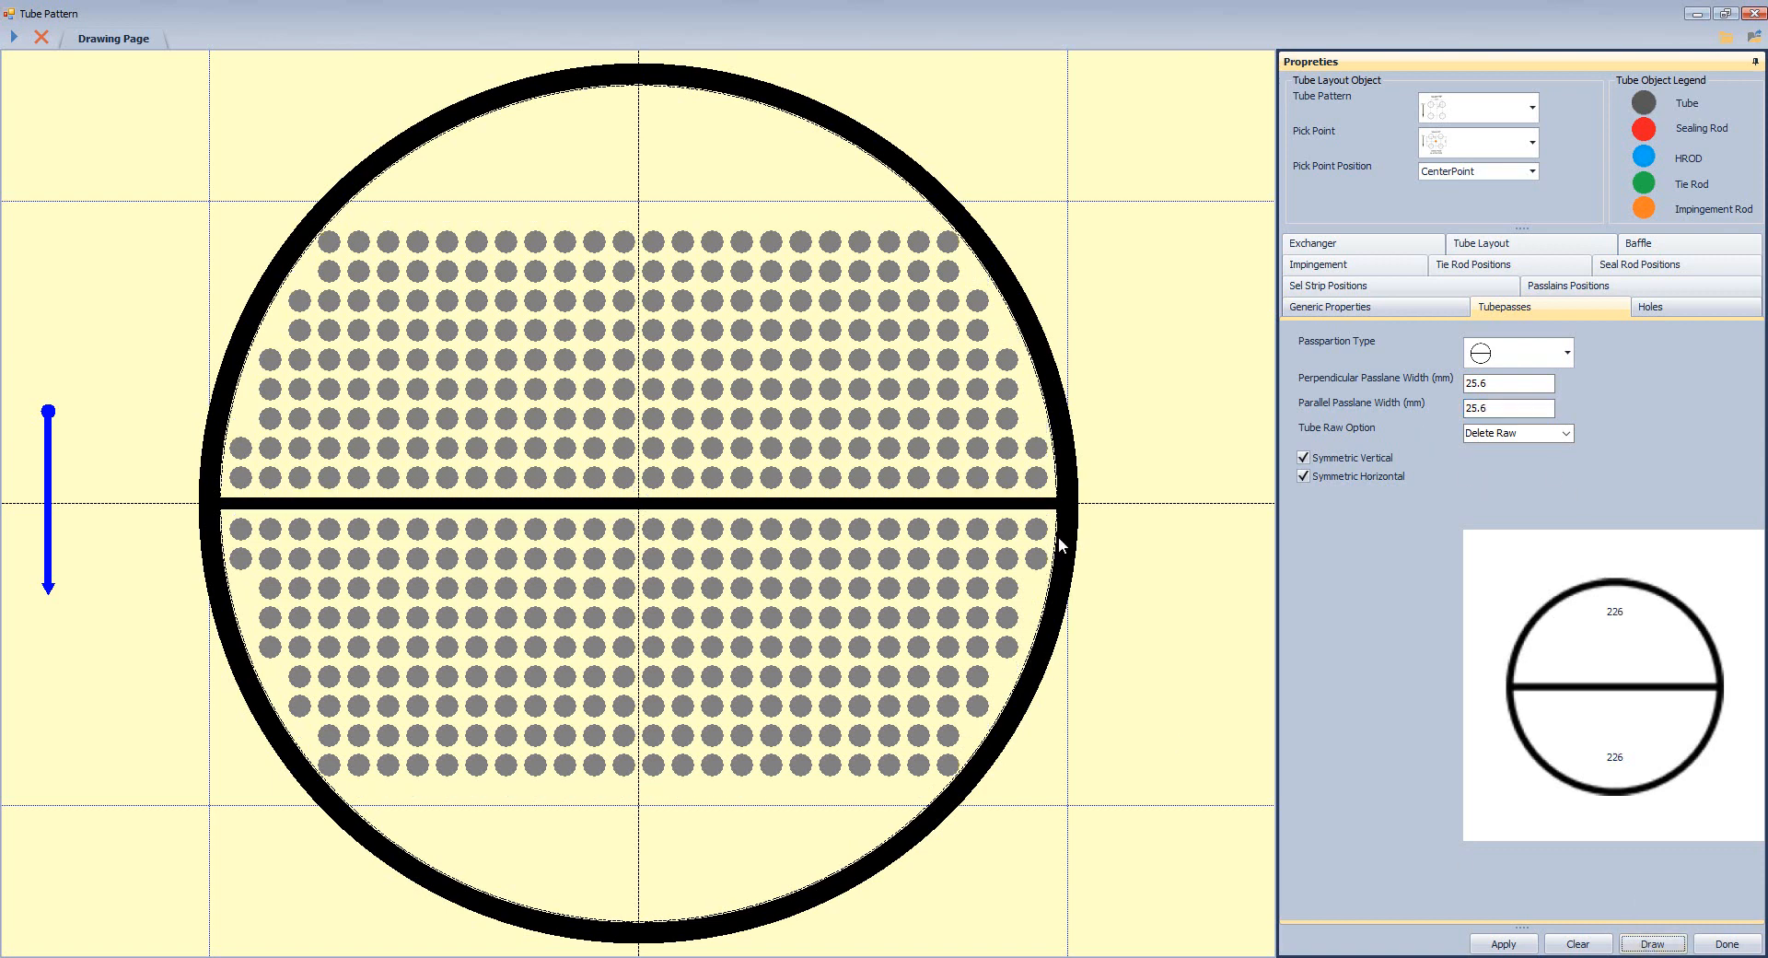
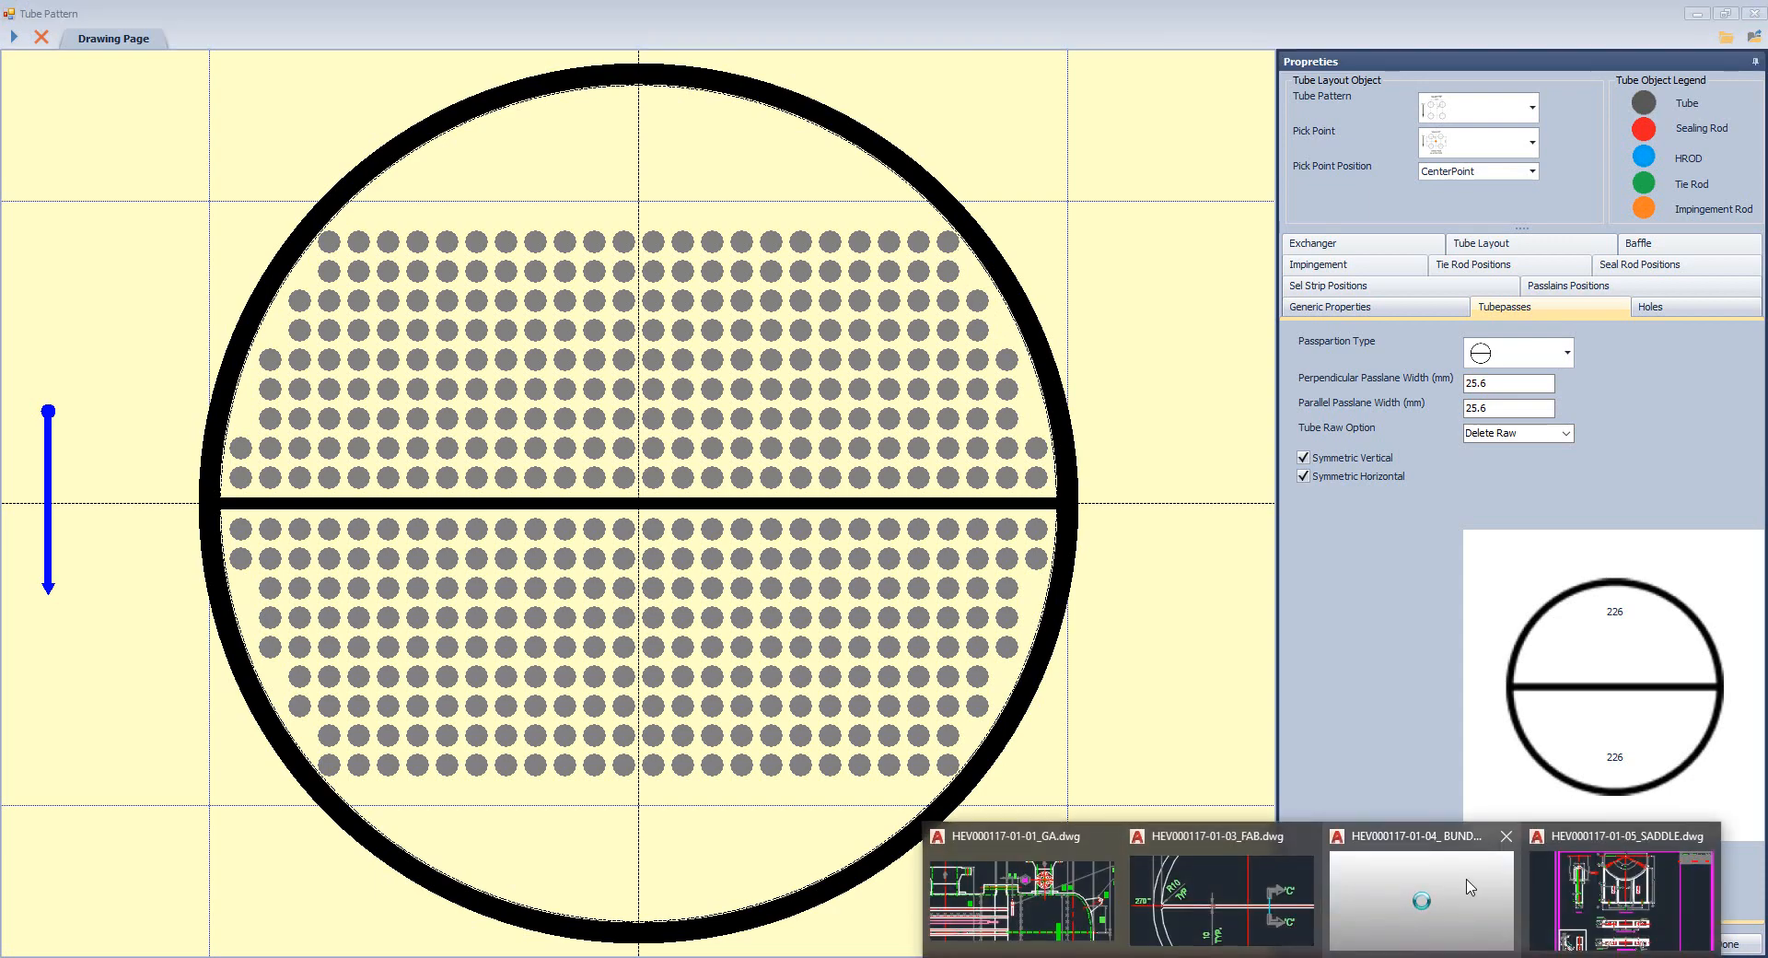
# Examine the tube rows and per-row tube quantities of the tubesheet view in the BUNDLE drawing and return to the Tube Pattern window.
pyautogui.click(1423, 888)
pyautogui.scroll(-5, 960, 659)
pyautogui.scroll(10, 960, 658)
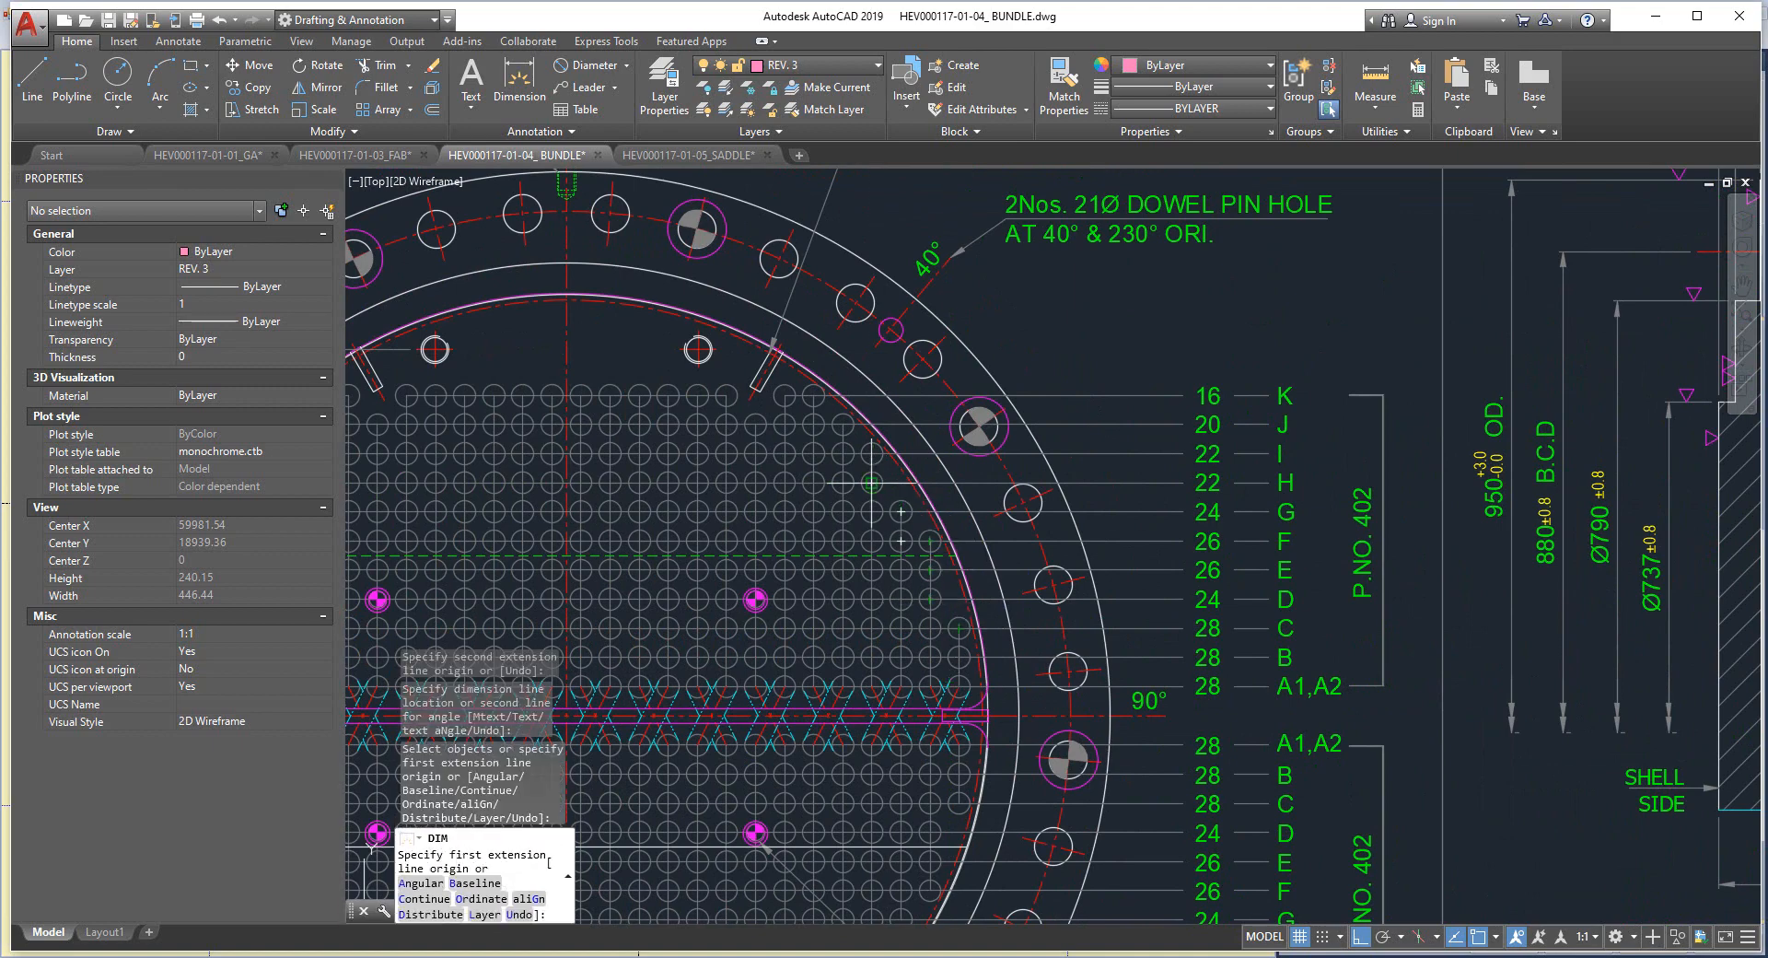
pyautogui.scroll(-3, 981, 497)
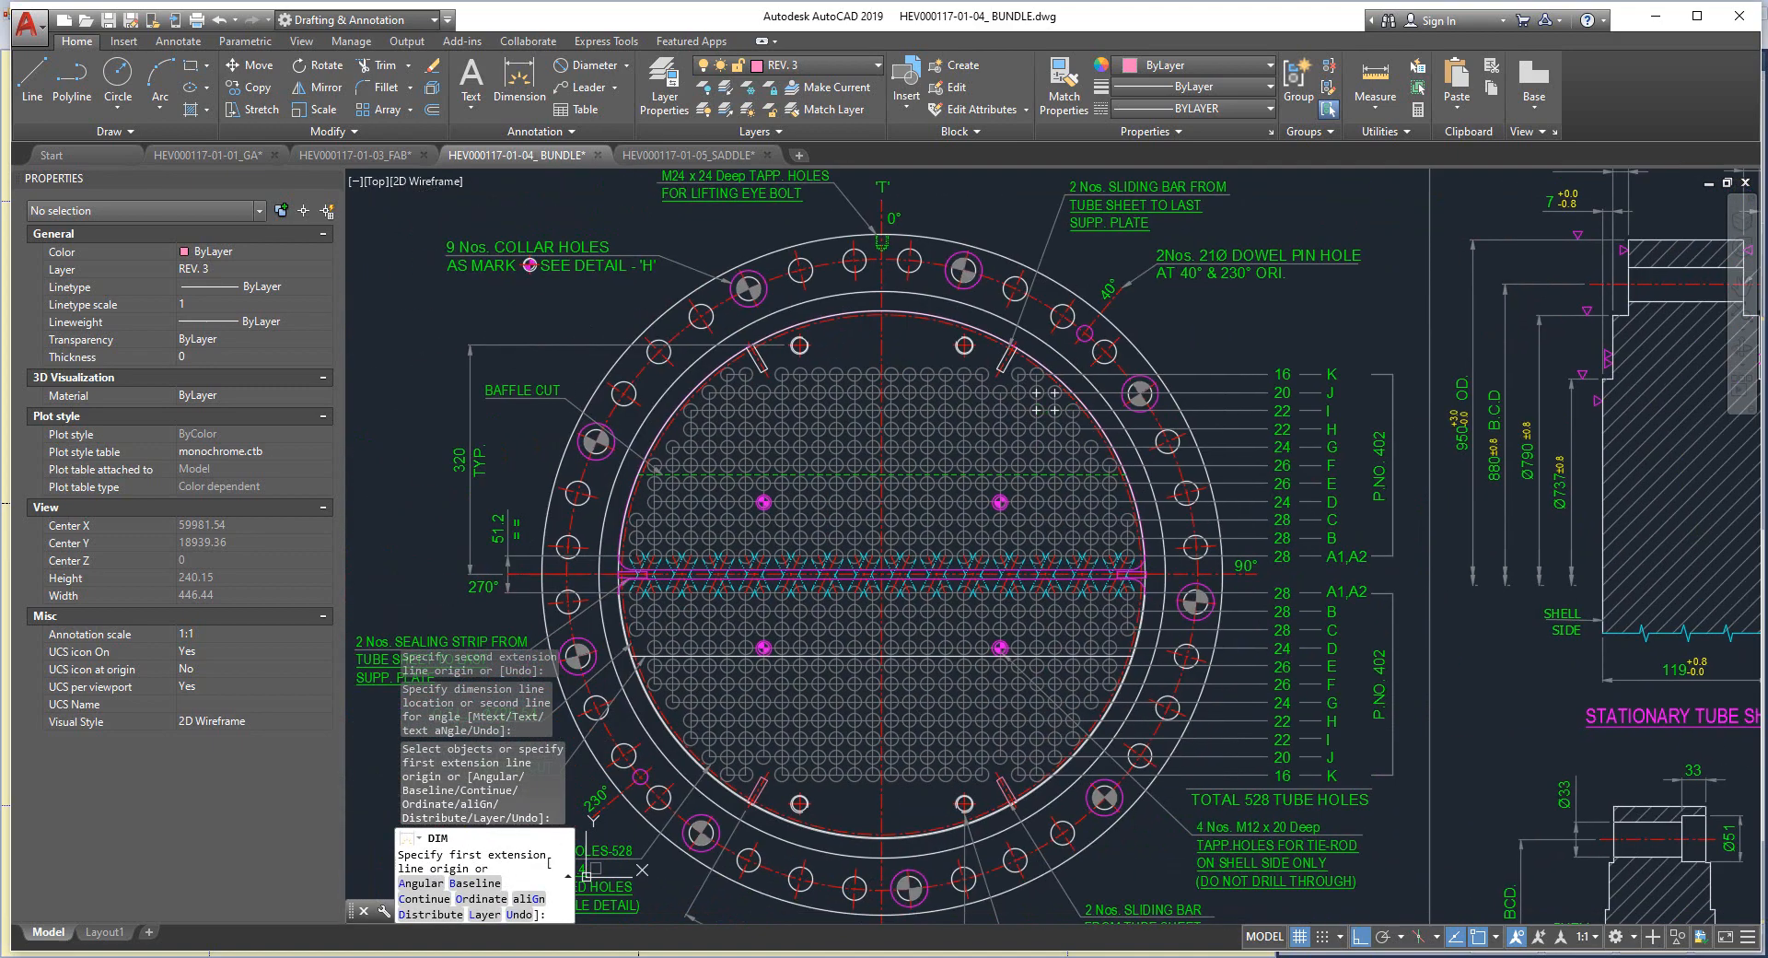
pyautogui.scroll(3, 1017, 507)
pyautogui.scroll(-3, 1018, 504)
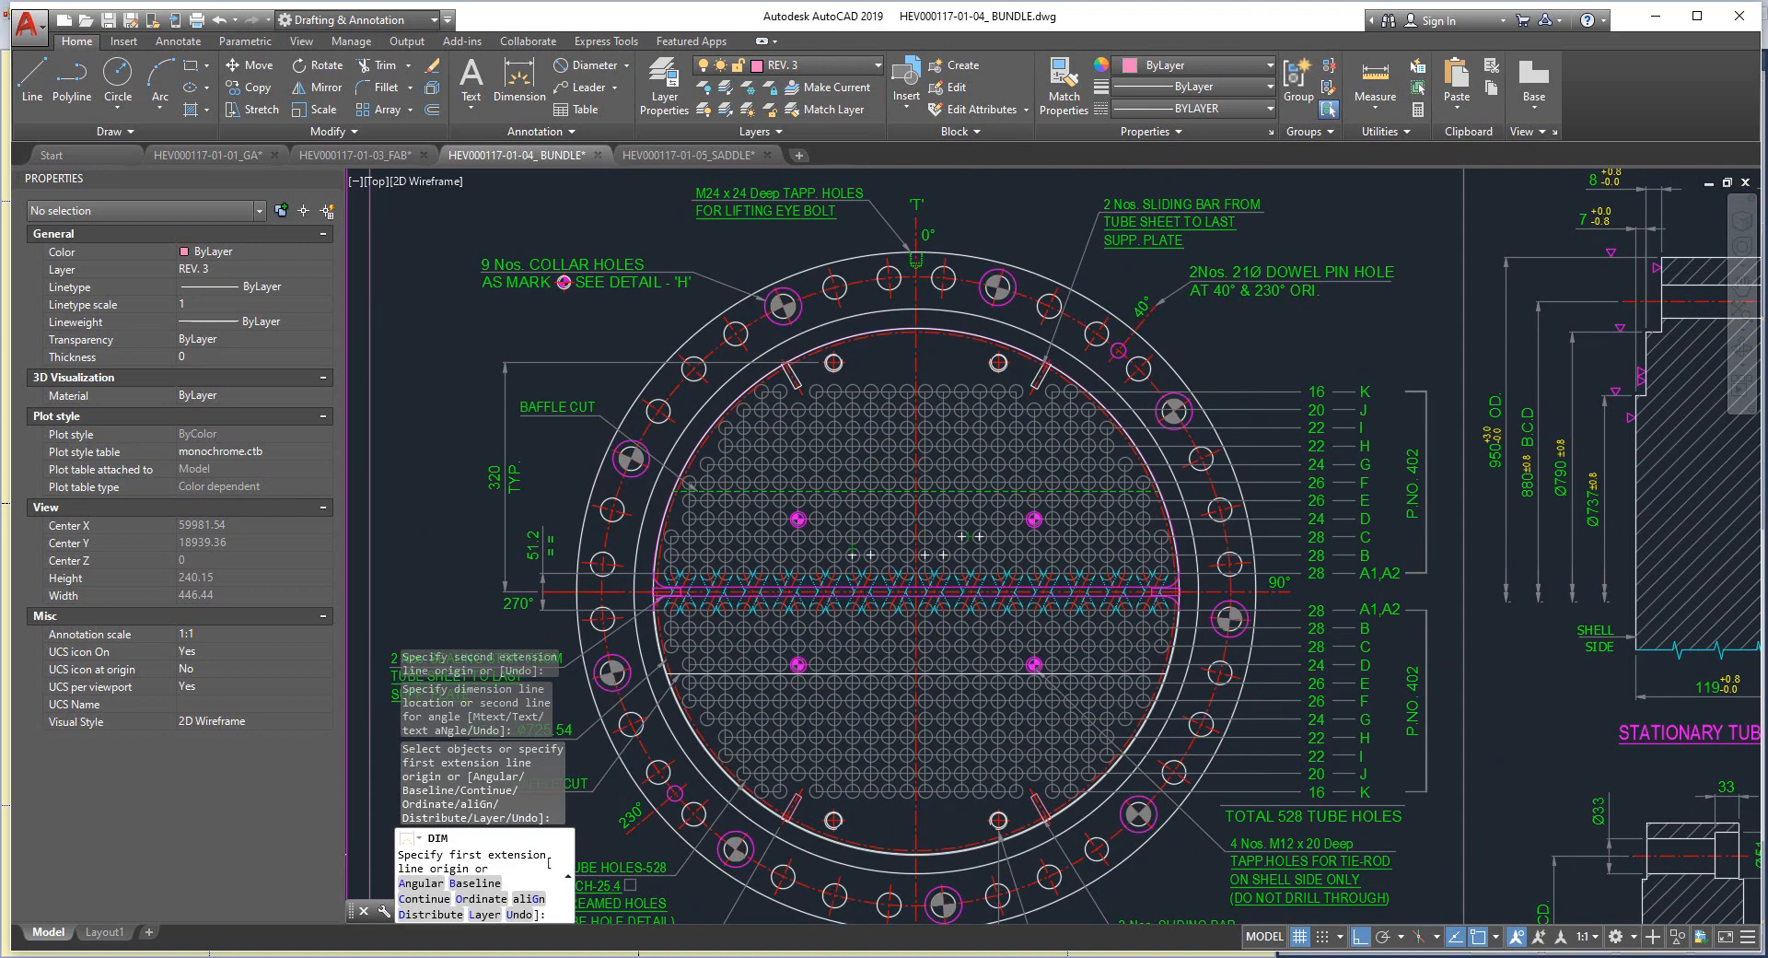
pyautogui.scroll(3, 976, 559)
pyautogui.scroll(-3, 1086, 572)
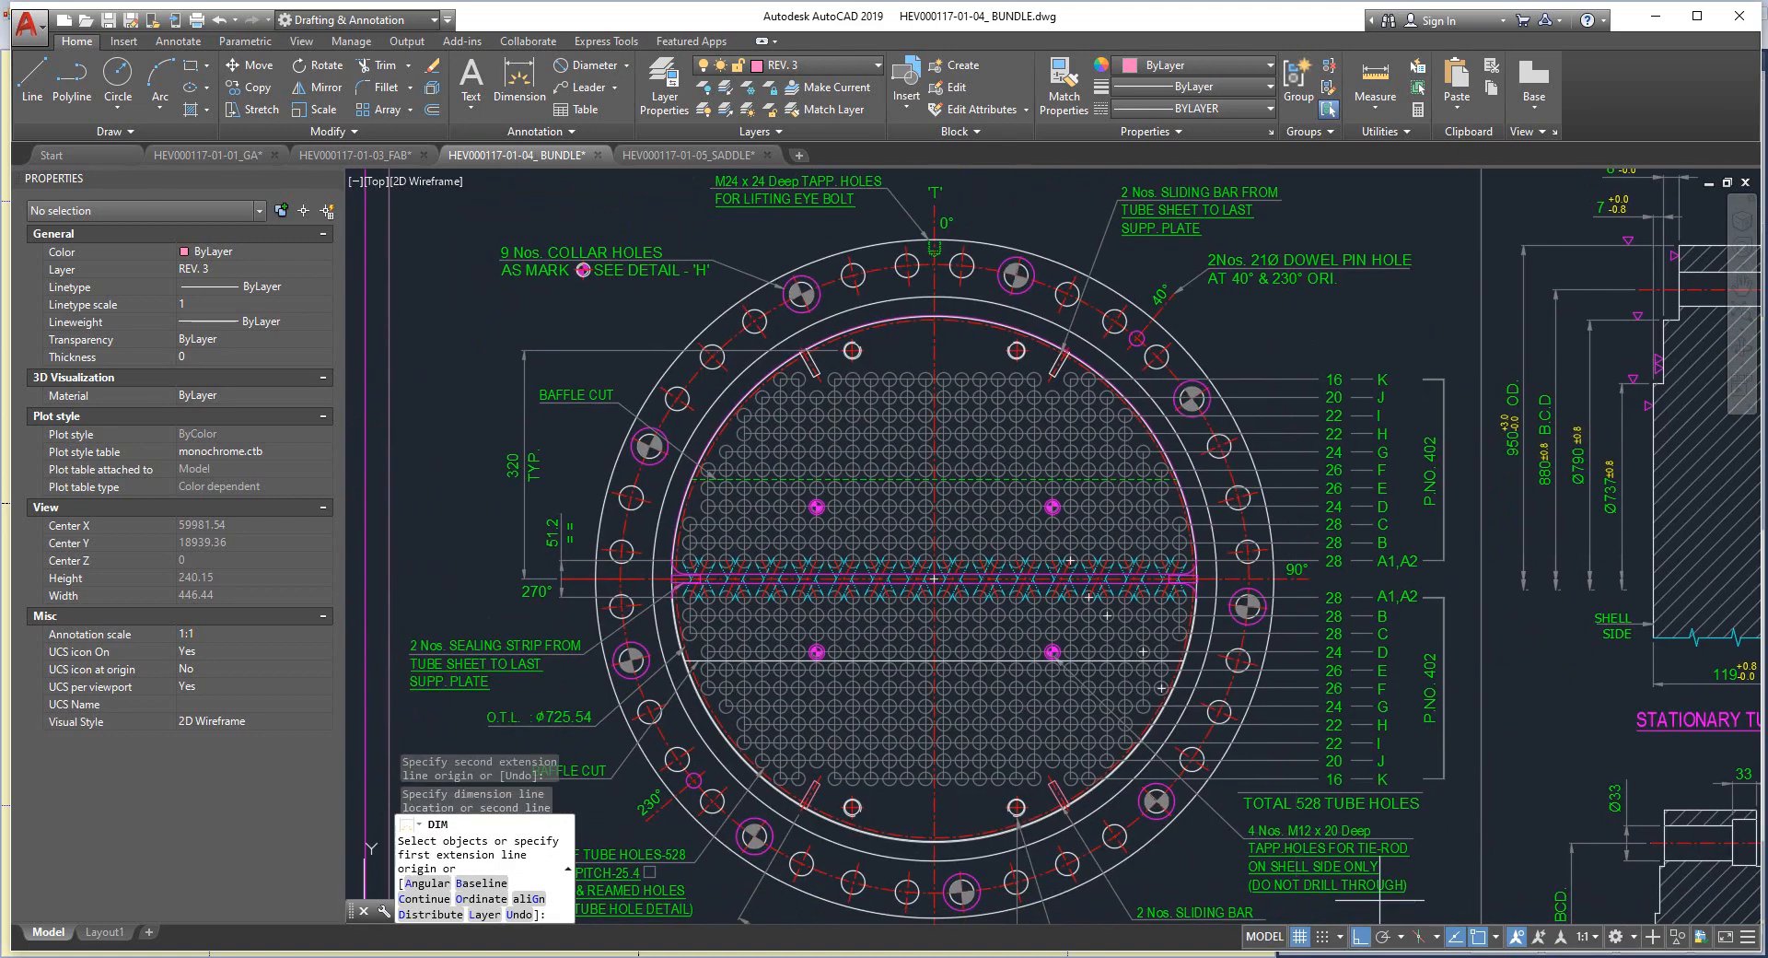
pyautogui.scroll(5, 1046, 481)
pyautogui.scroll(1, 1165, 718)
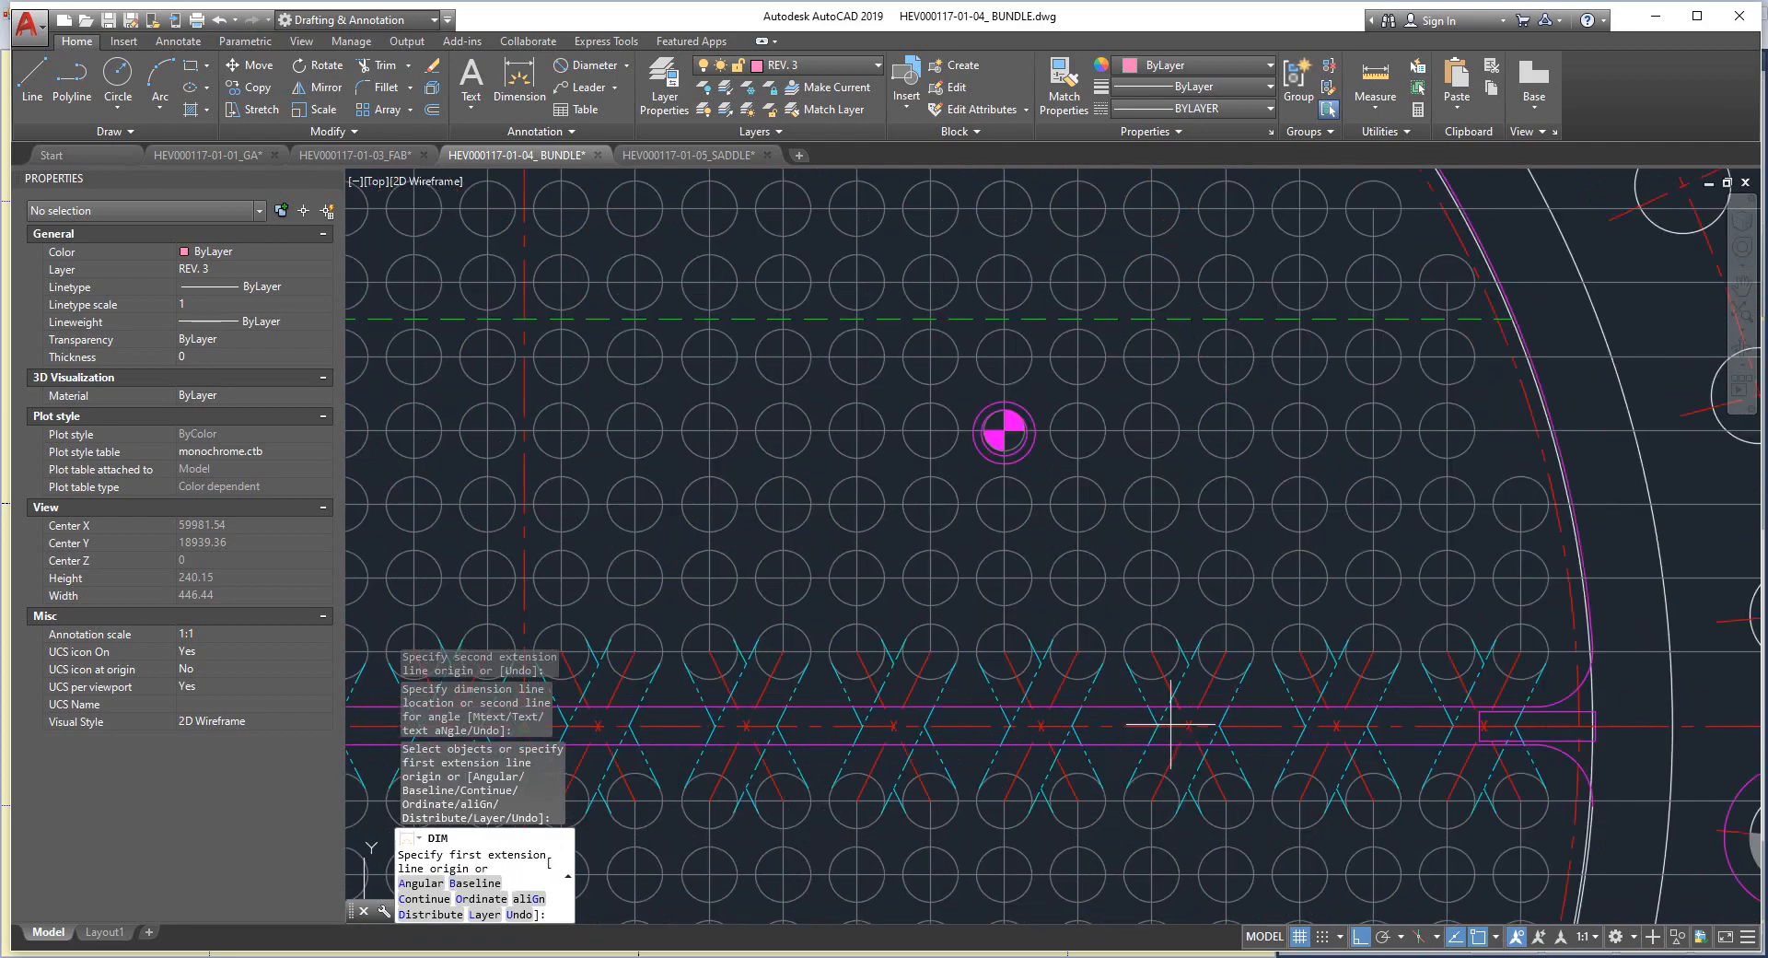
pyautogui.scroll(-6, 1171, 725)
pyautogui.scroll(1, 811, 598)
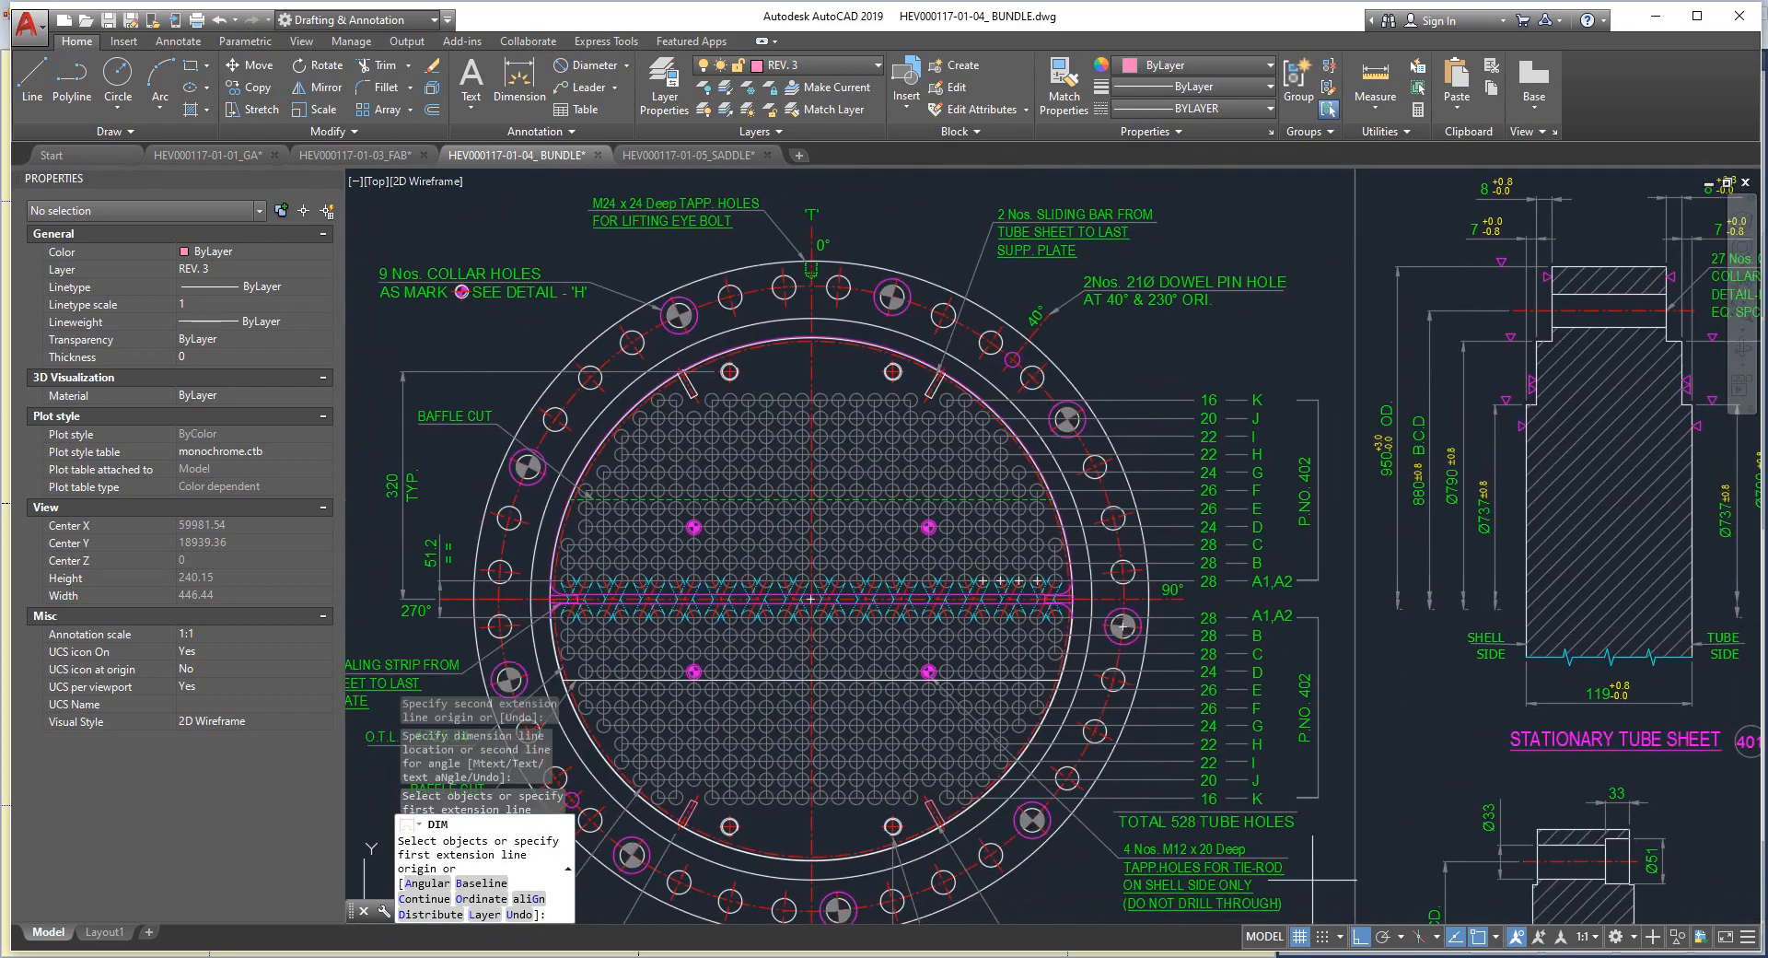
pyautogui.moveTo(1326, 956)
pyautogui.click(1612, 883)
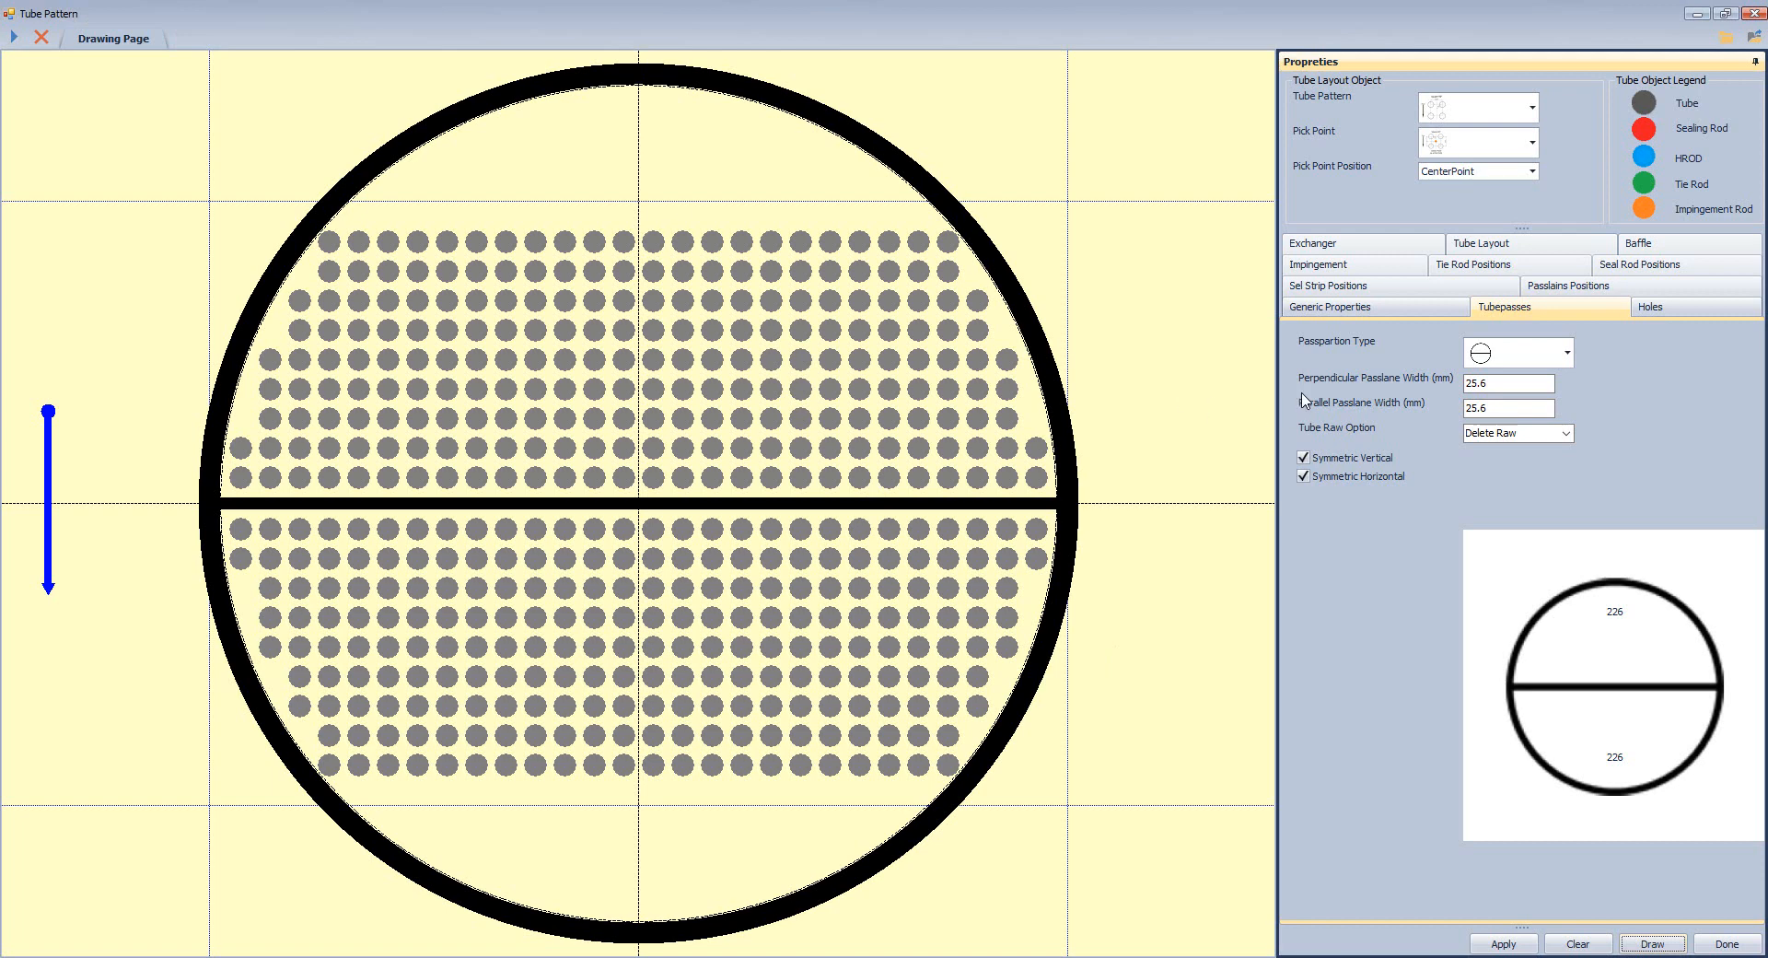
# In the generic properties, set the top and bottom nozzle clearances to 55 mm and redraw the tube layout.
pyautogui.click(1340, 314)
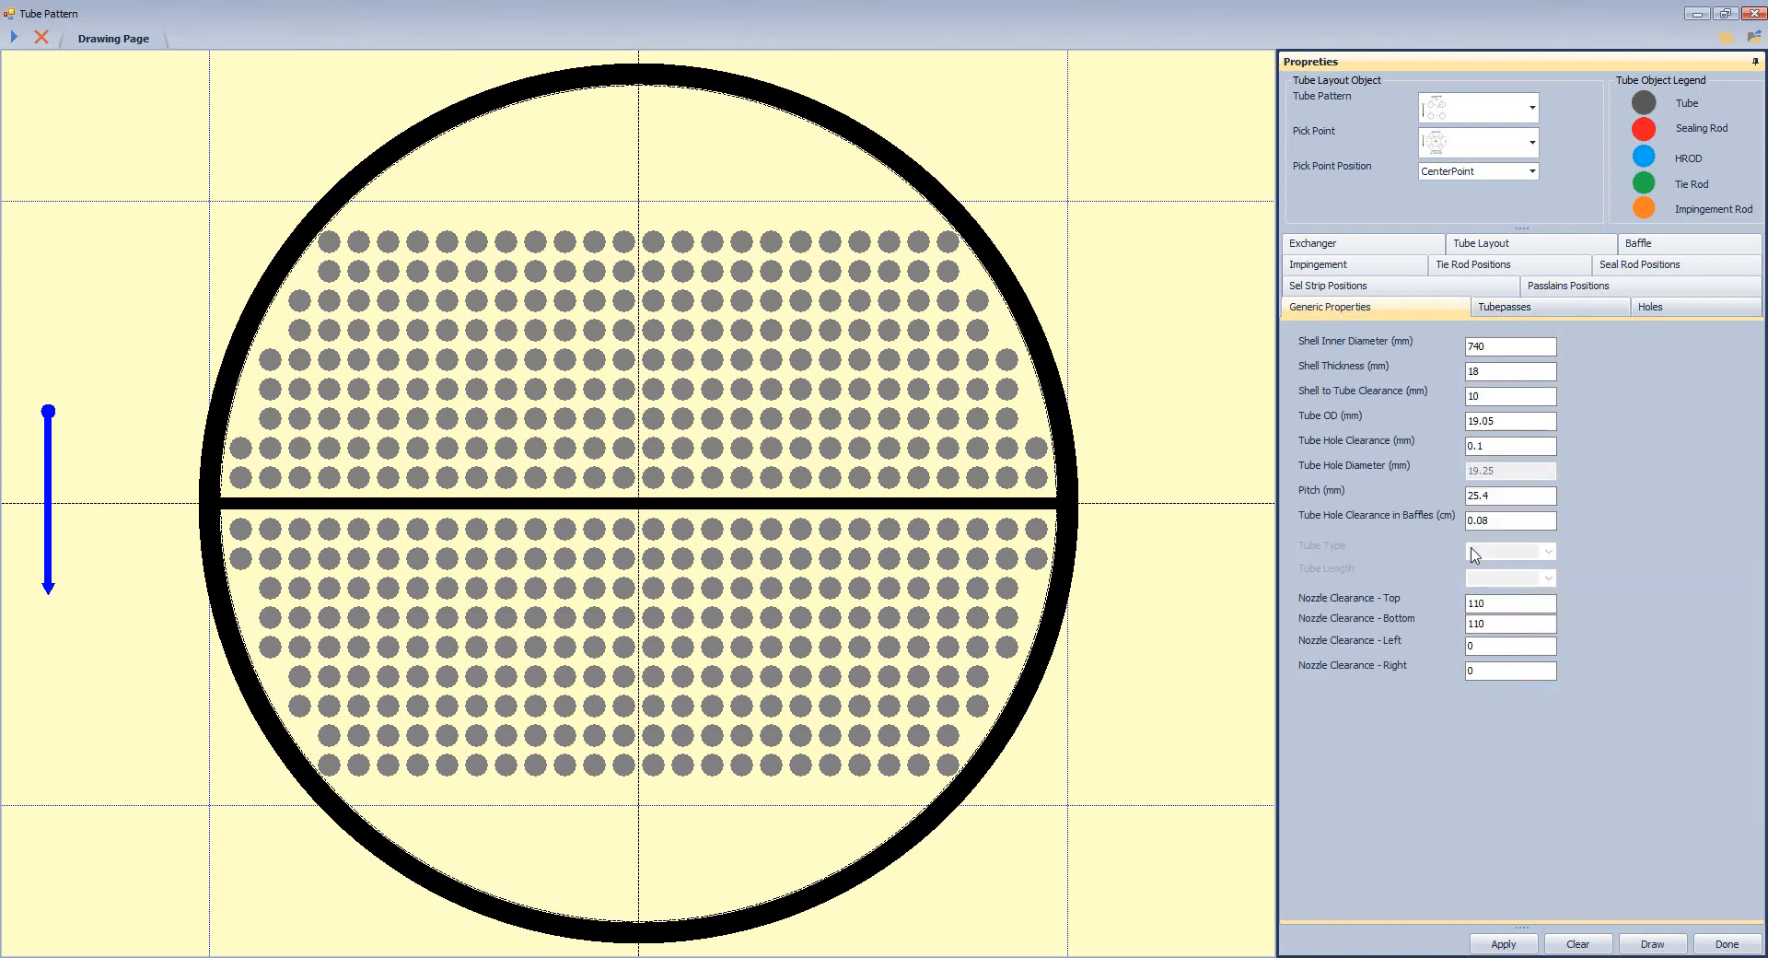
pyautogui.doubleClick(1478, 603)
pyautogui.write('55')
pyautogui.press('Tab')
pyautogui.write('55')
pyautogui.click(1653, 944)
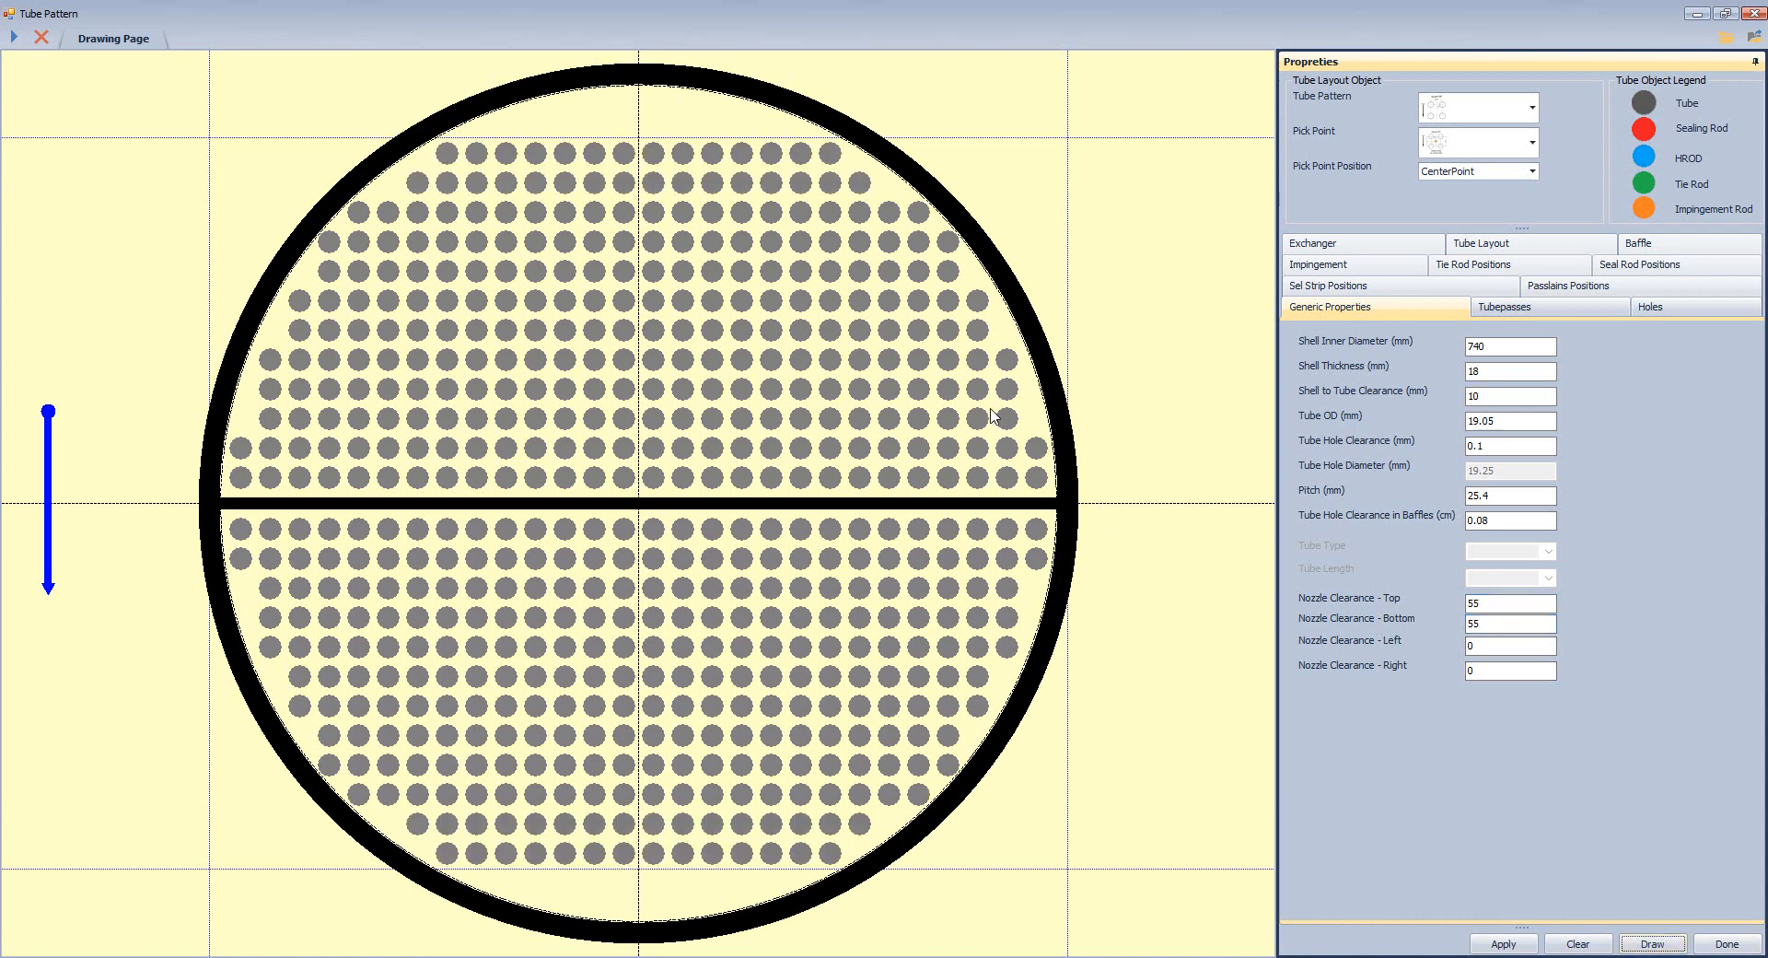
# In the BUNDLE drawing, measure the diameter of a top-row tube hole next to the tubesheet's vertical centreline without placing the dimension.
pyautogui.click(1323, 956)
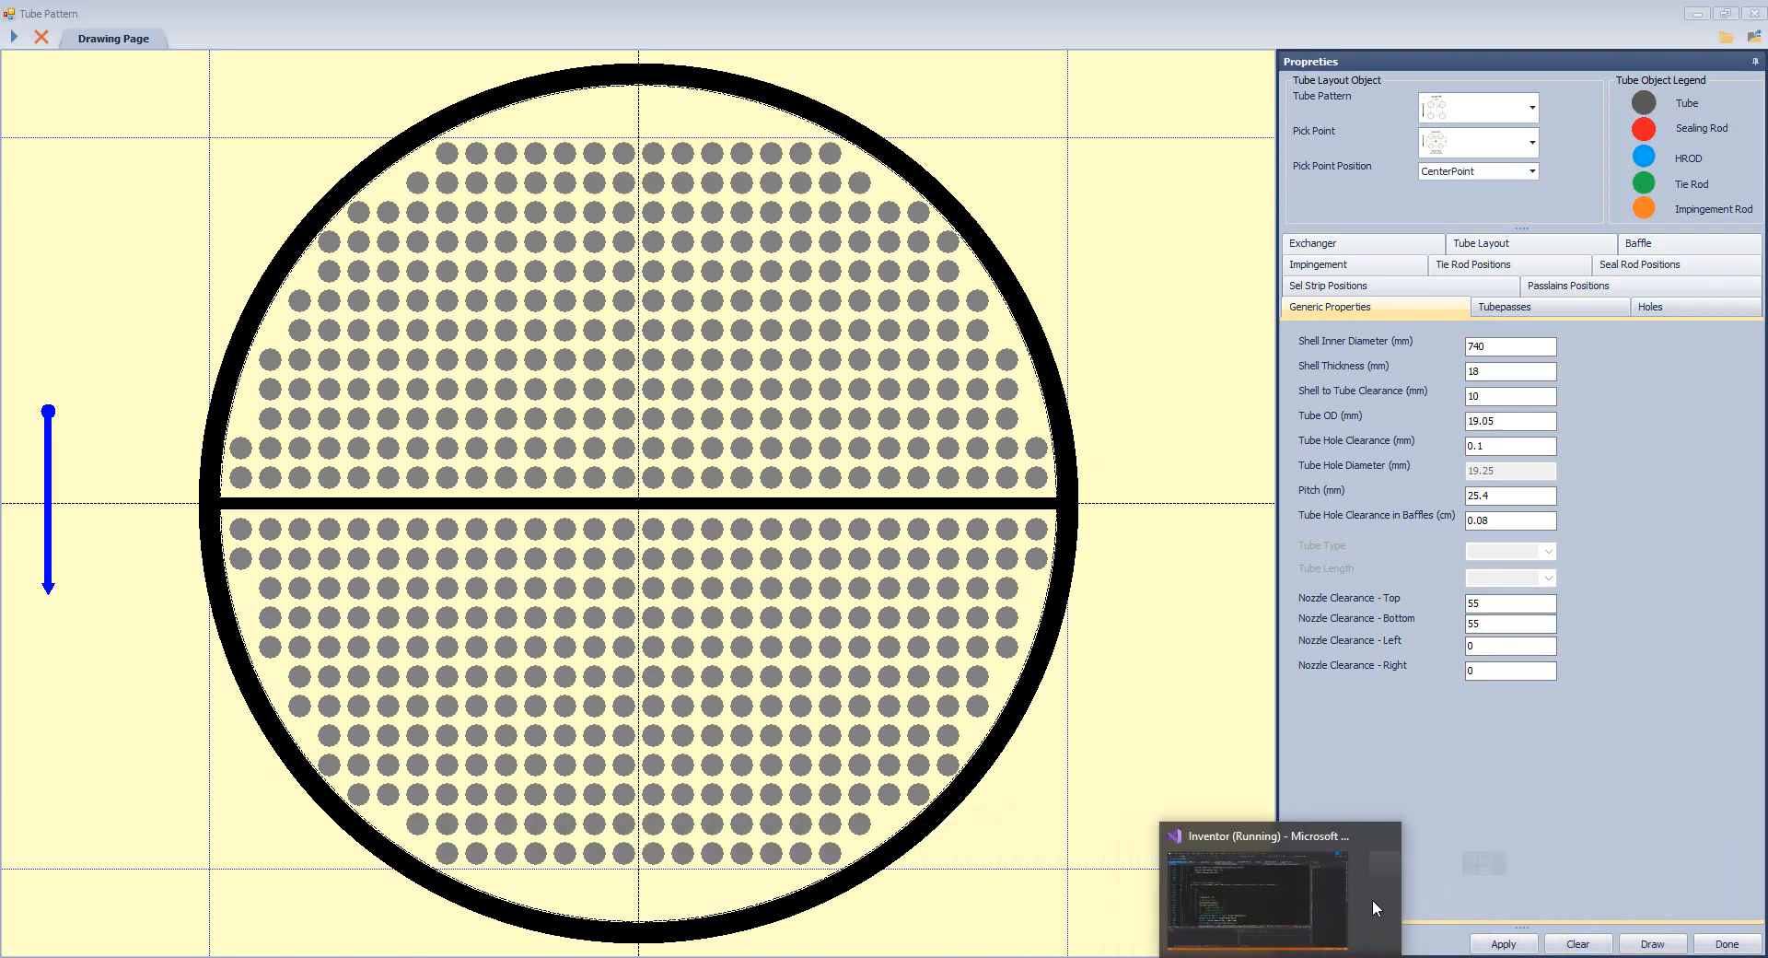
pyautogui.moveTo(1323, 957)
pyautogui.click(1346, 897)
pyautogui.scroll(7, 978, 476)
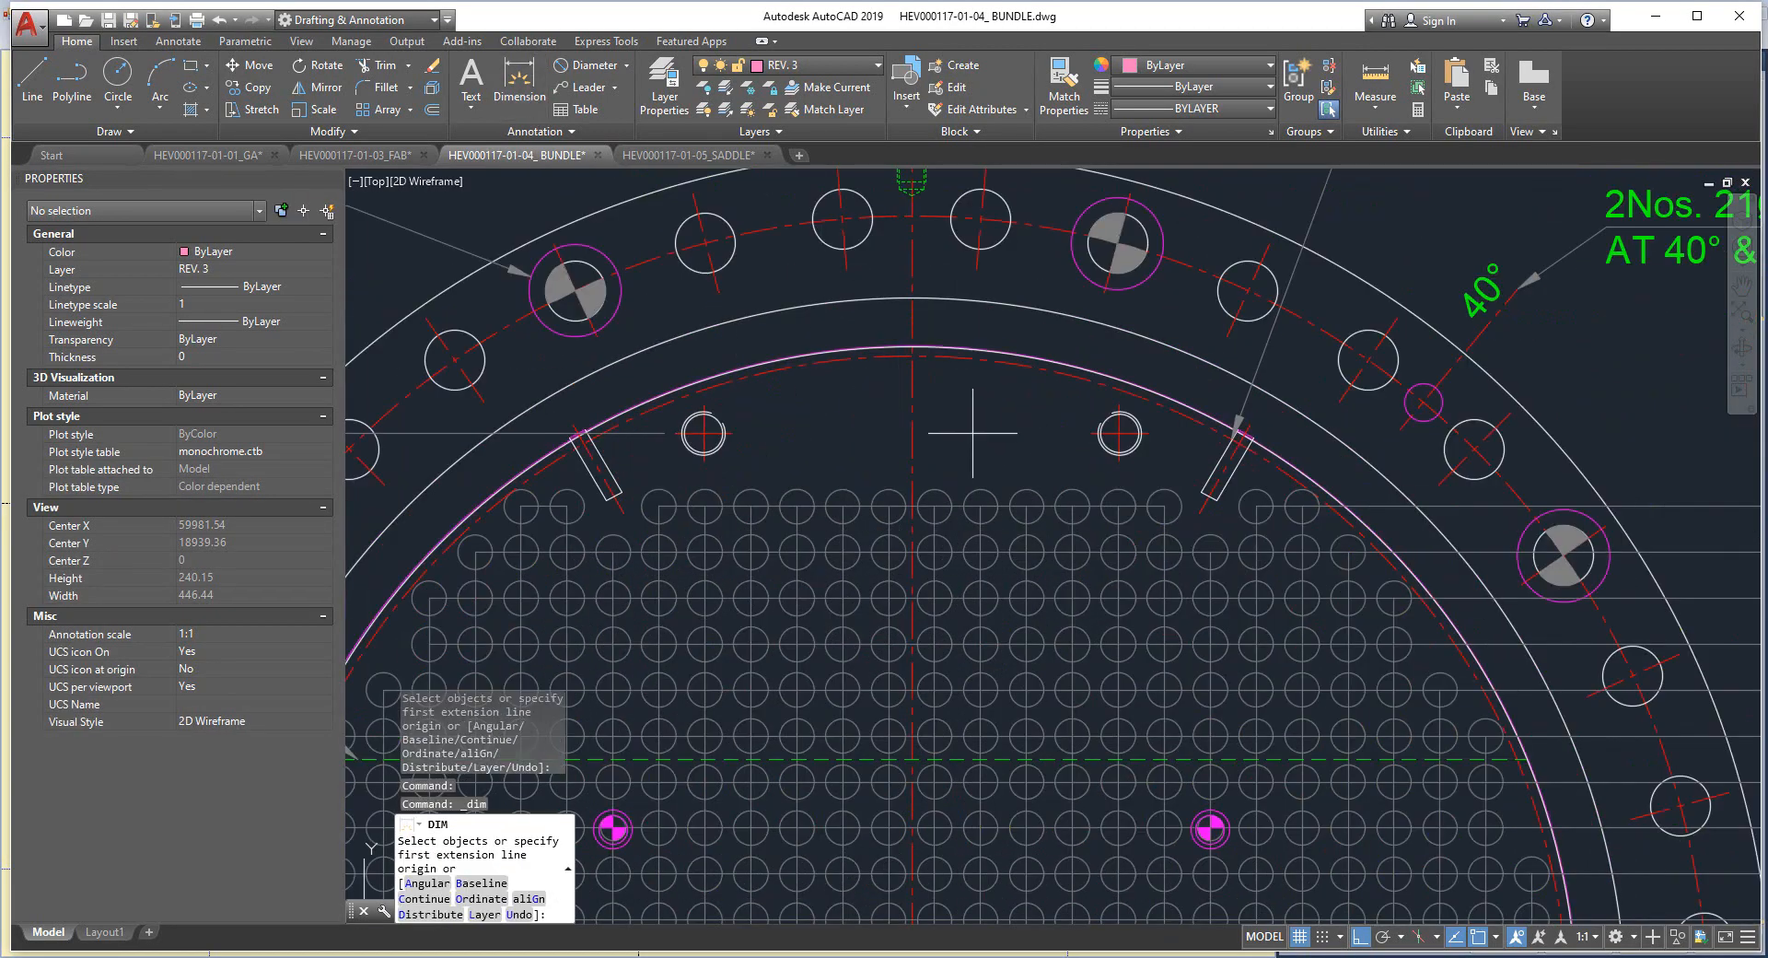
pyautogui.scroll(2, 972, 465)
pyautogui.scroll(2, 852, 523)
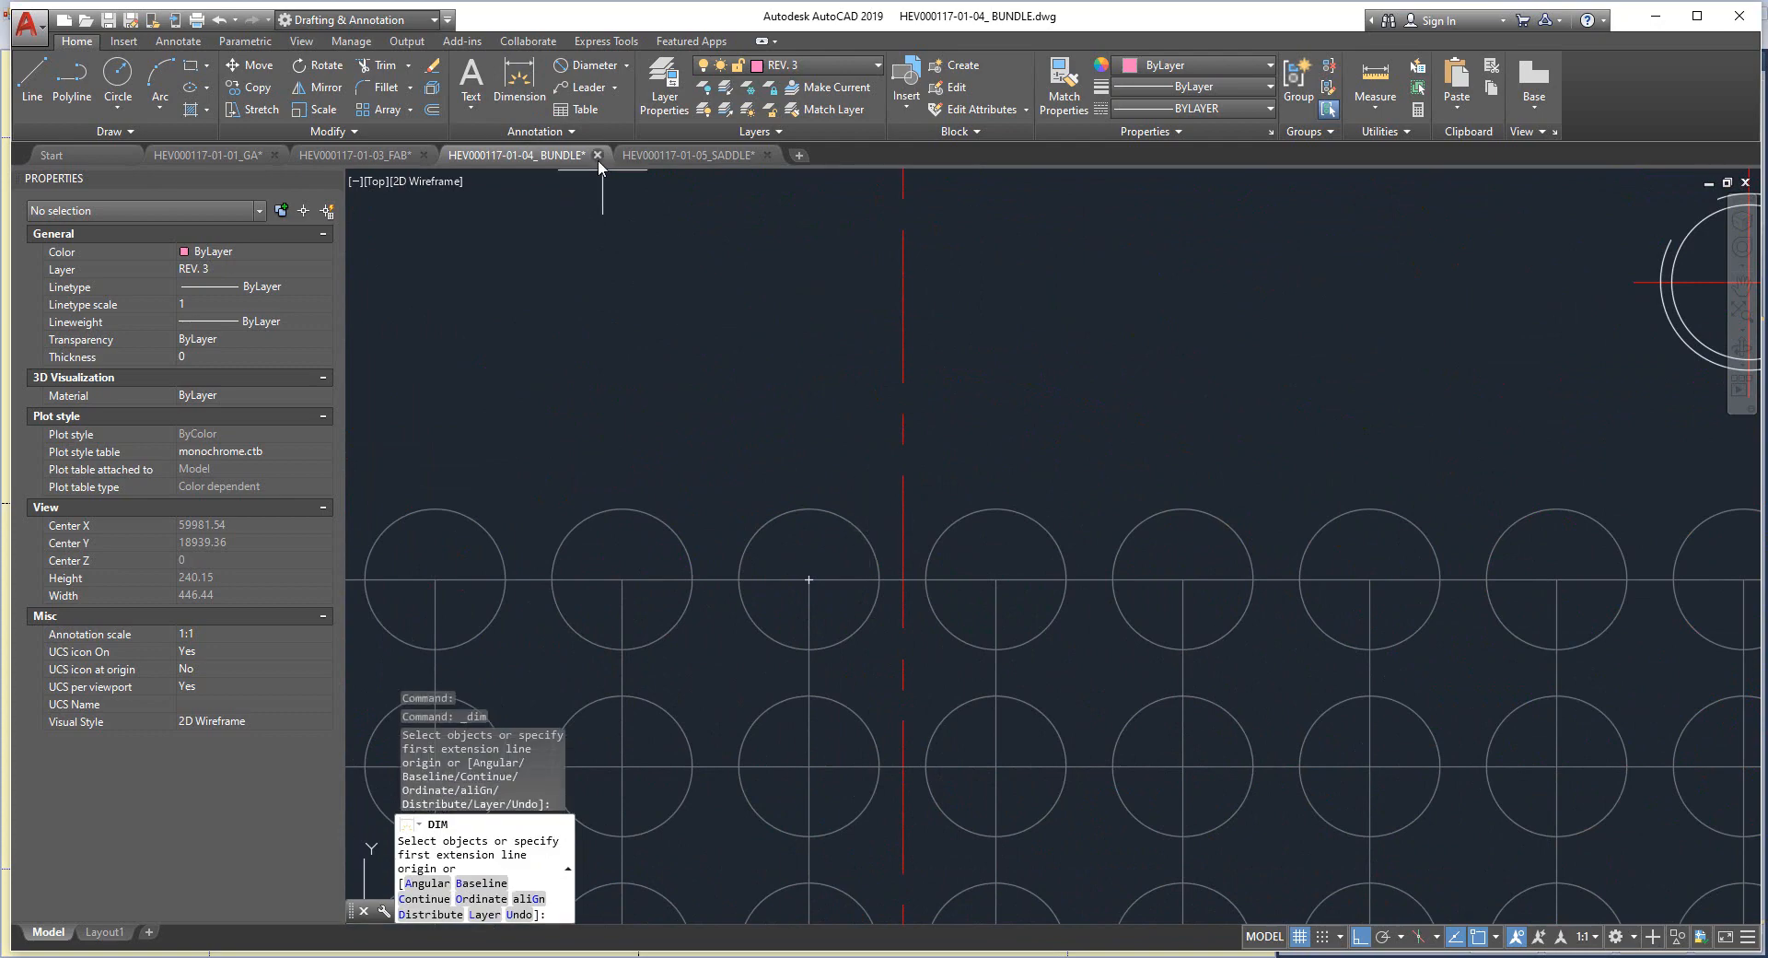
pyautogui.click(590, 65)
pyautogui.click(862, 539)
pyautogui.scroll(-6, 948, 426)
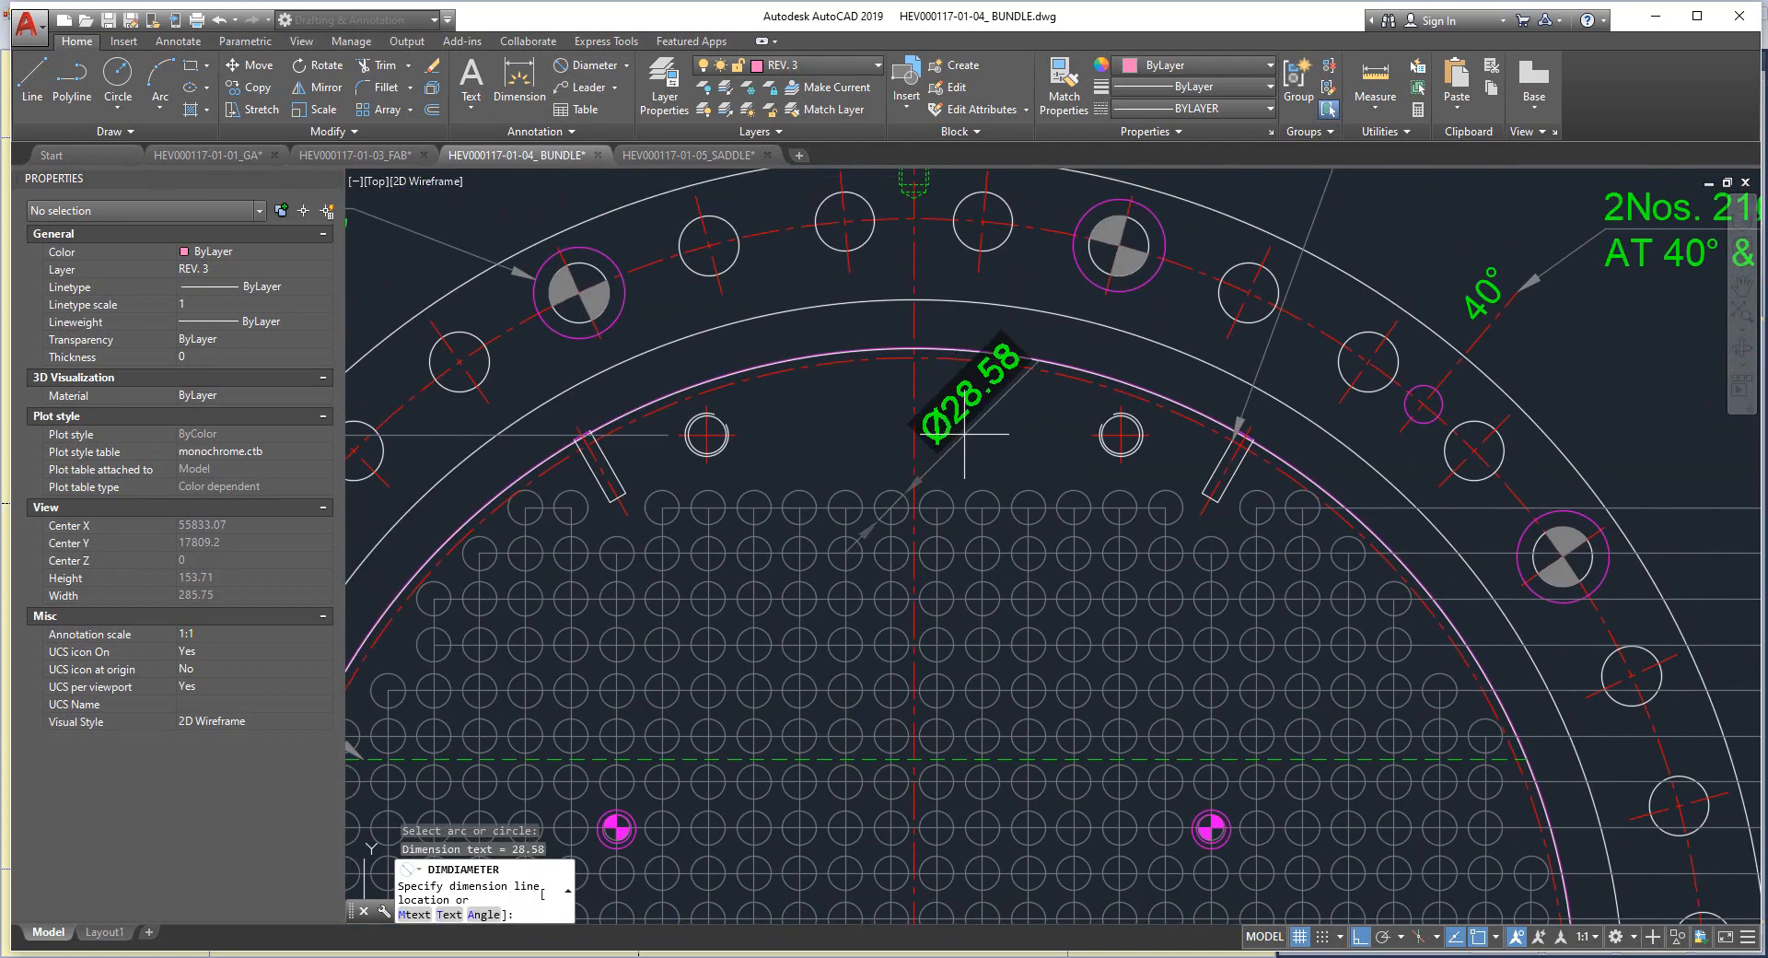
pyautogui.scroll(2, 979, 426)
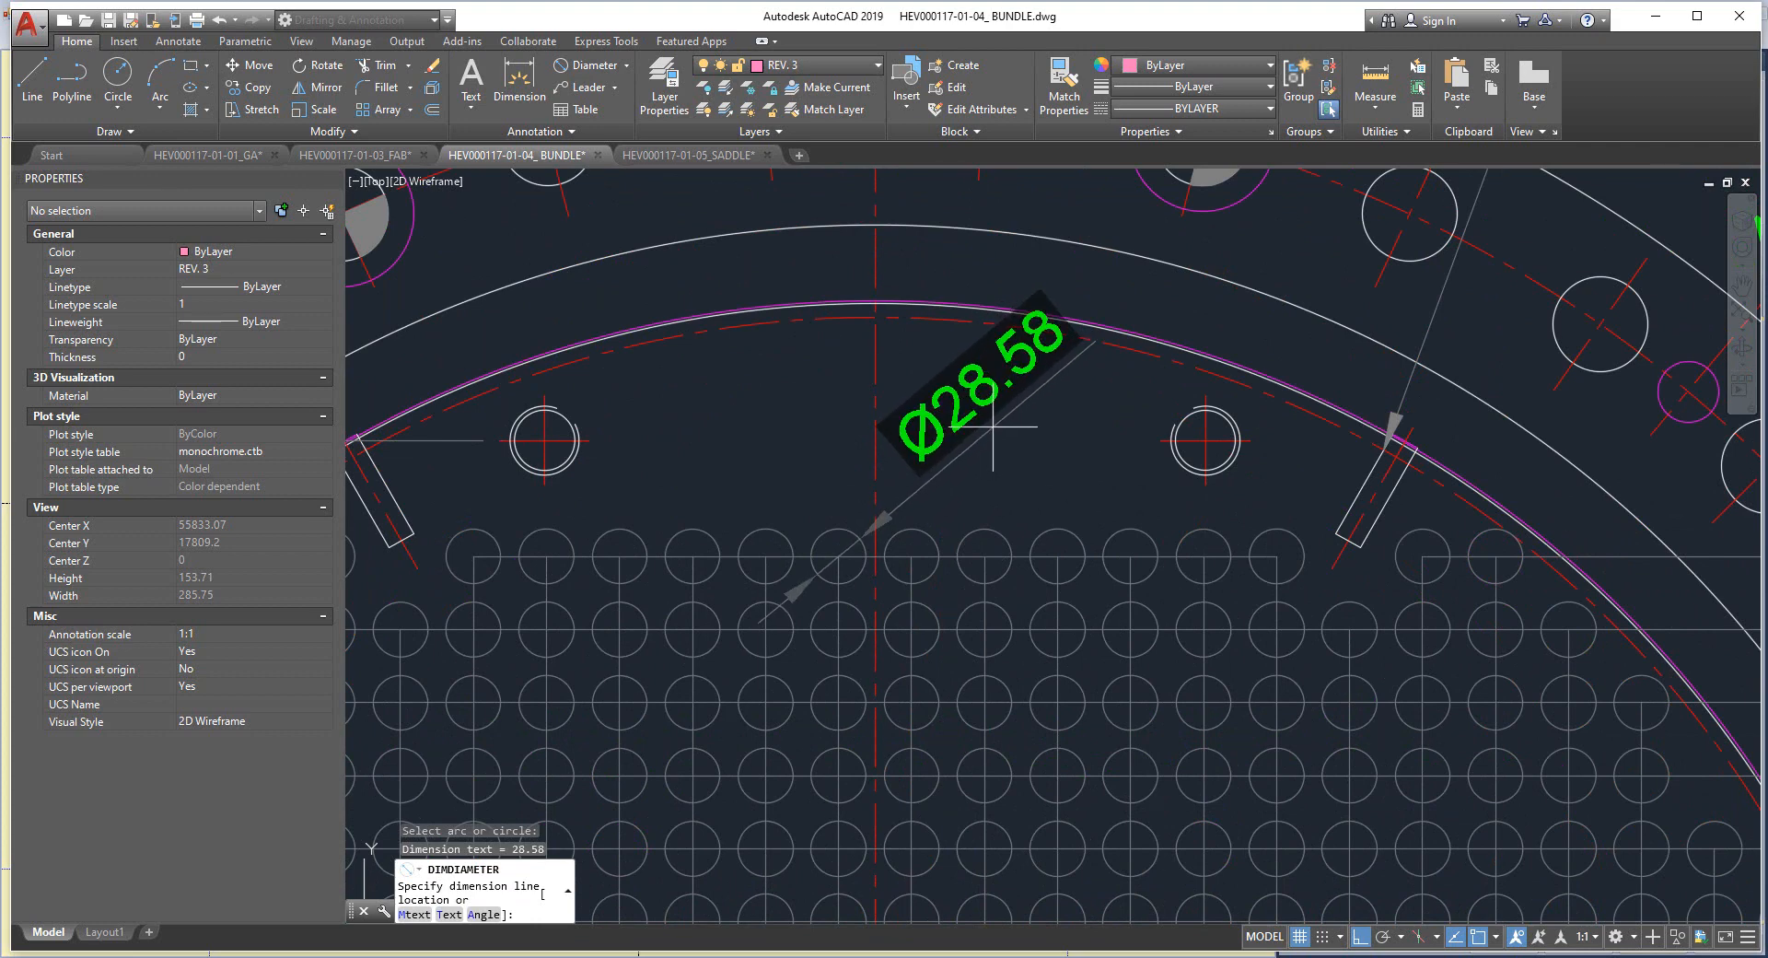
pyautogui.press('Escape')
# Check the tube size in the U-tube detail and the upper tube rows of the tubesheet view in the BUNDLE drawing.
pyautogui.scroll(-15, 911, 440)
pyautogui.scroll(2, 1221, 407)
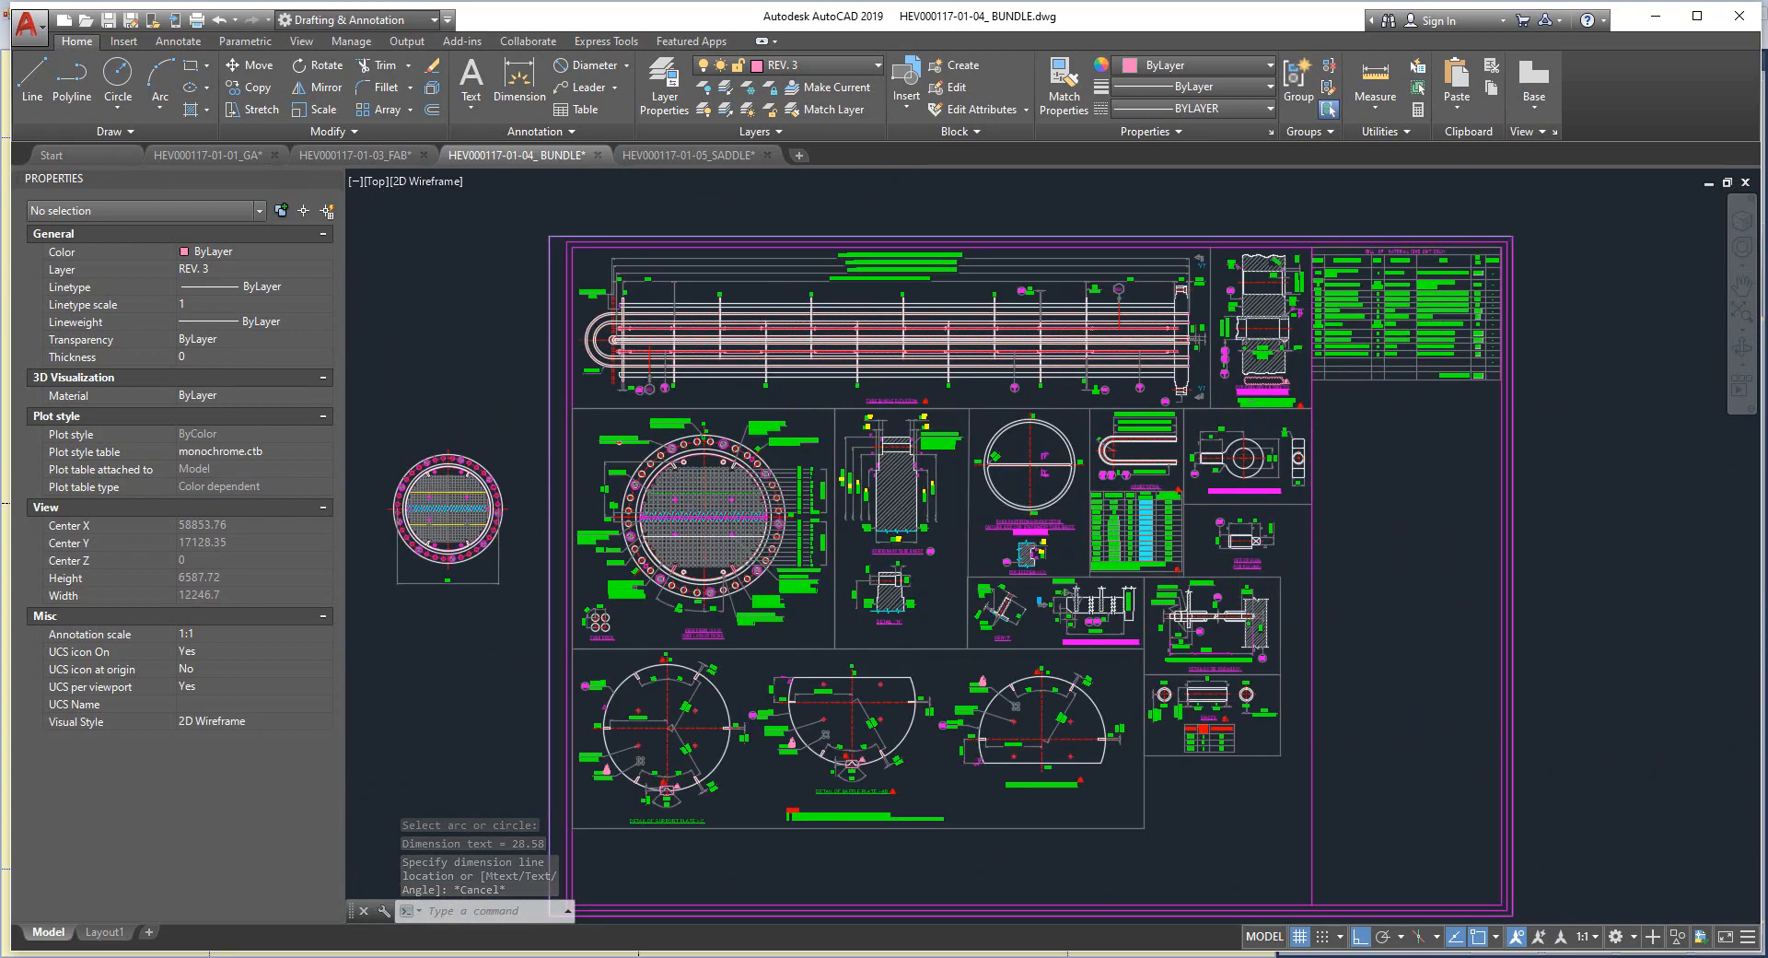
pyautogui.scroll(12, 1148, 475)
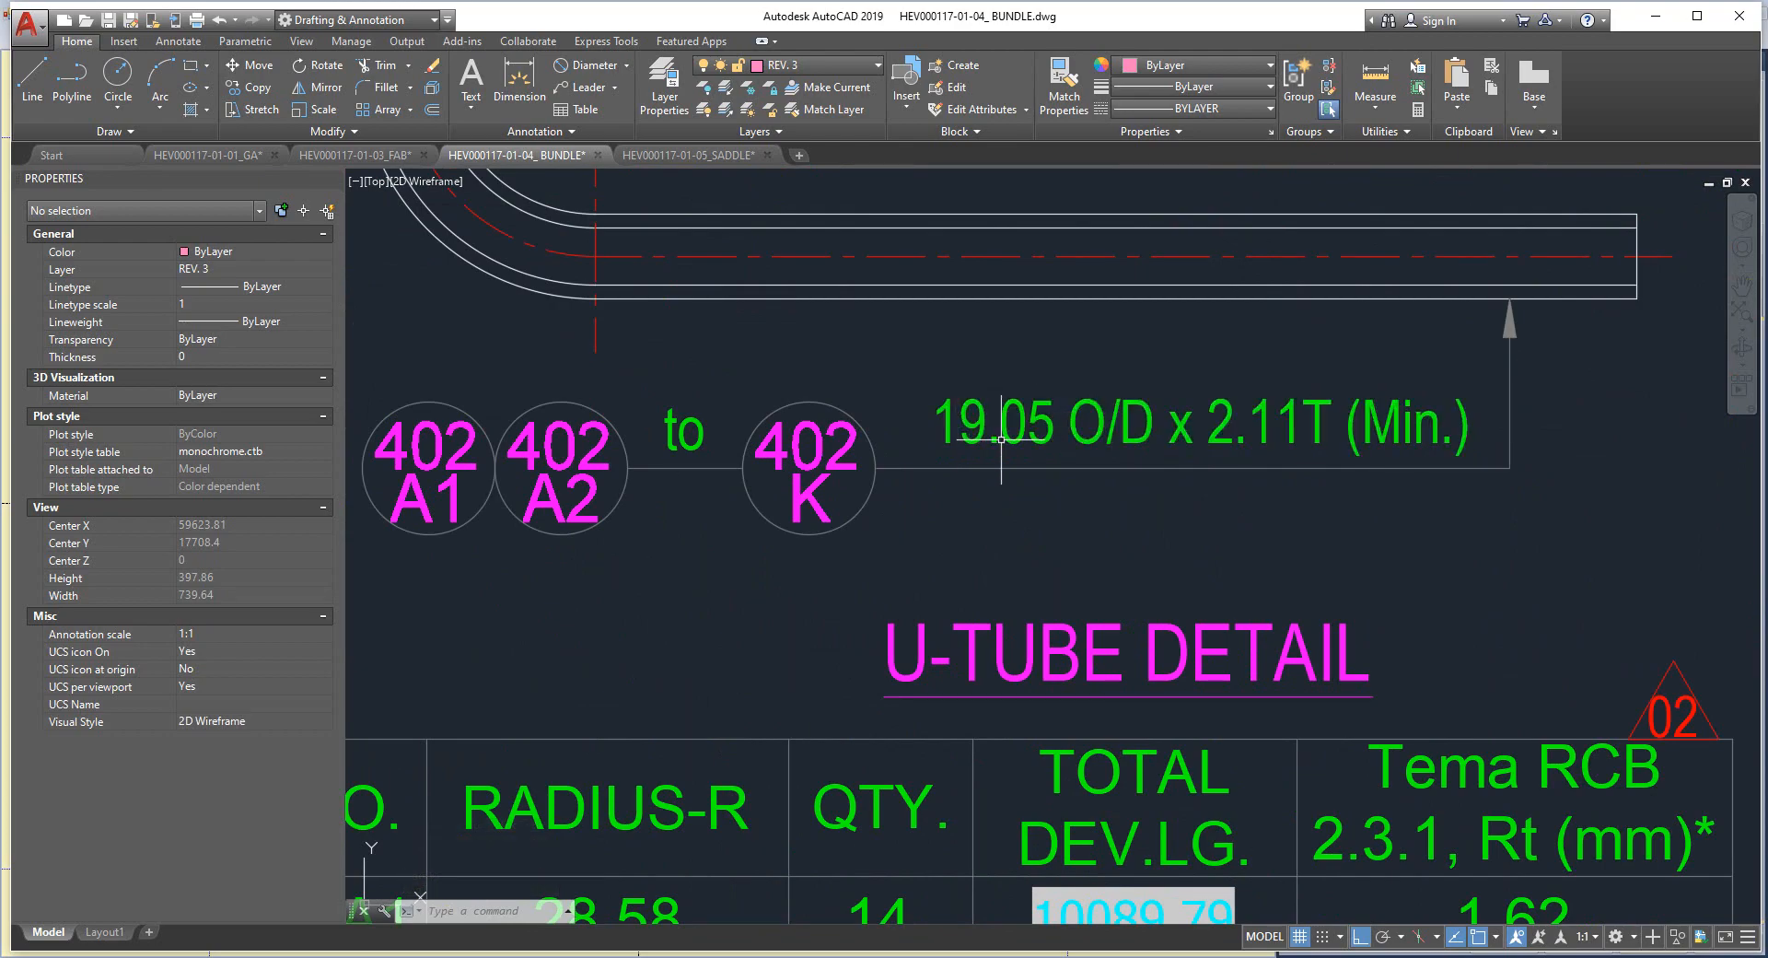
pyautogui.scroll(-10, 958, 424)
pyautogui.scroll(4, 965, 483)
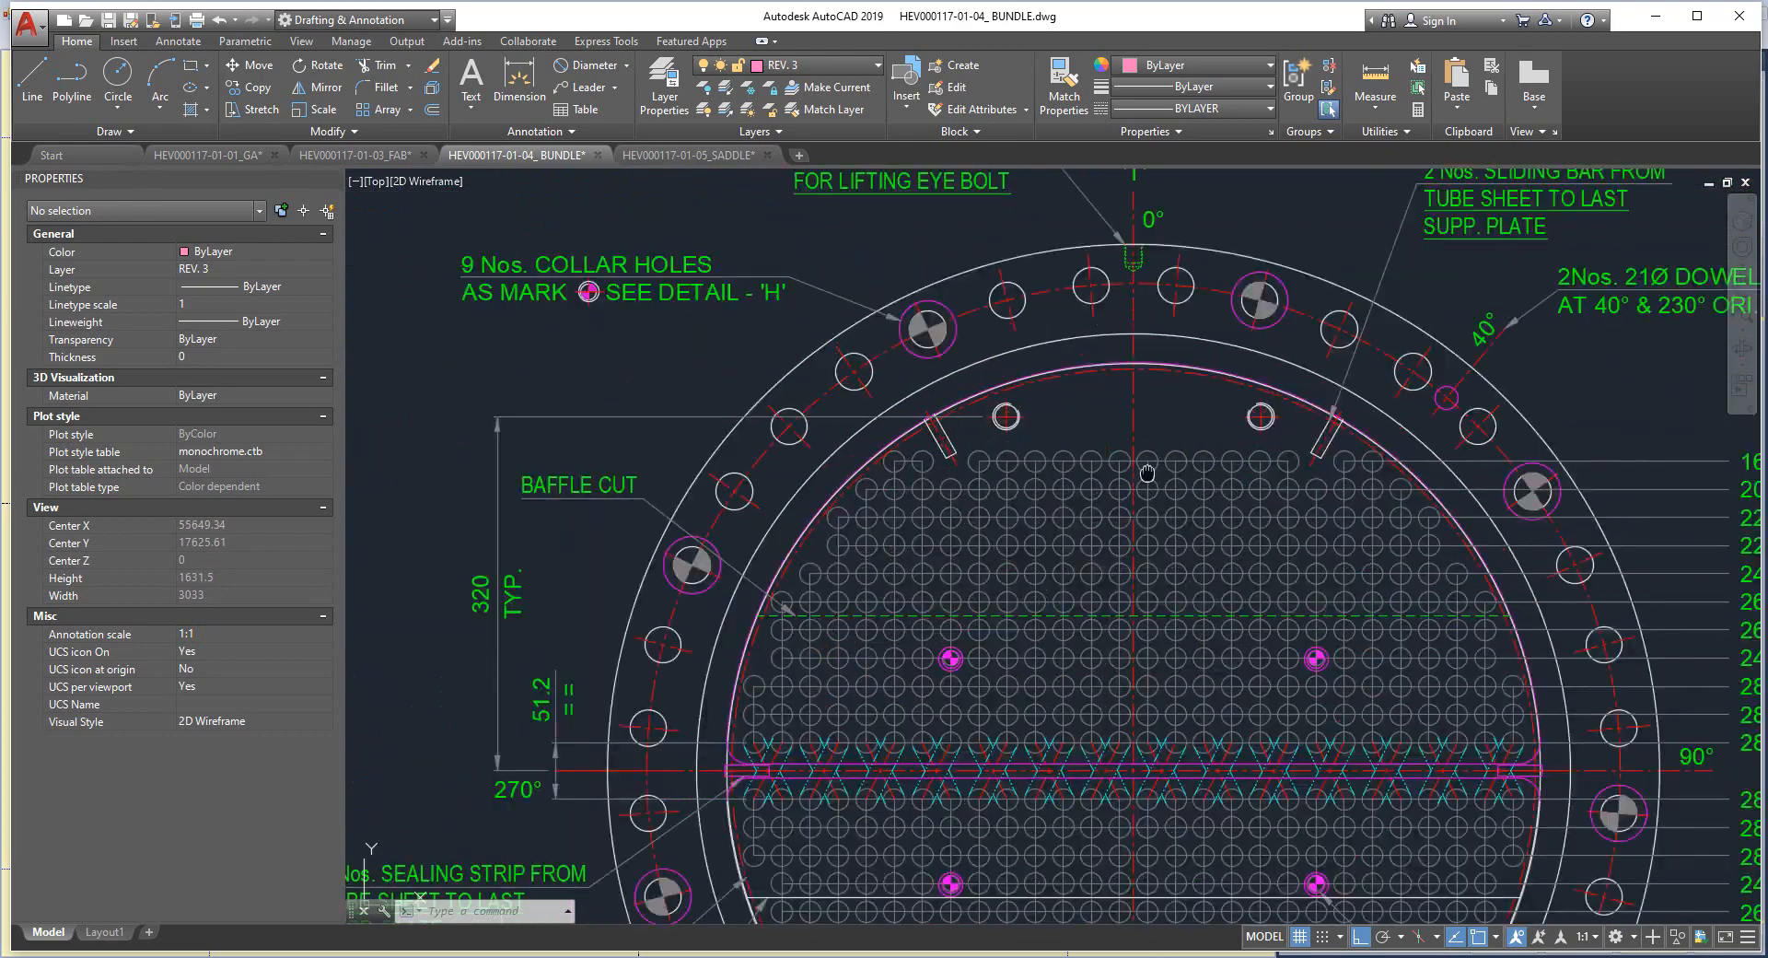
pyautogui.scroll(-2, 965, 483)
pyautogui.moveTo(1194, 540); pyautogui.dragTo(1007, 427, button='middle')
pyautogui.moveTo(1112, 443); pyautogui.dragTo(1117, 501, button='middle')
pyautogui.scroll(2, 1119, 503)
pyautogui.moveTo(1145, 616)
pyautogui.mouseDown(button='middle')
pyautogui.moveTo(1152, 702)
pyautogui.moveTo(1270, 723)
pyautogui.mouseUp(button='middle')
pyautogui.scroll(2, 1142, 695)
pyautogui.scroll(-2, 1273, 716)
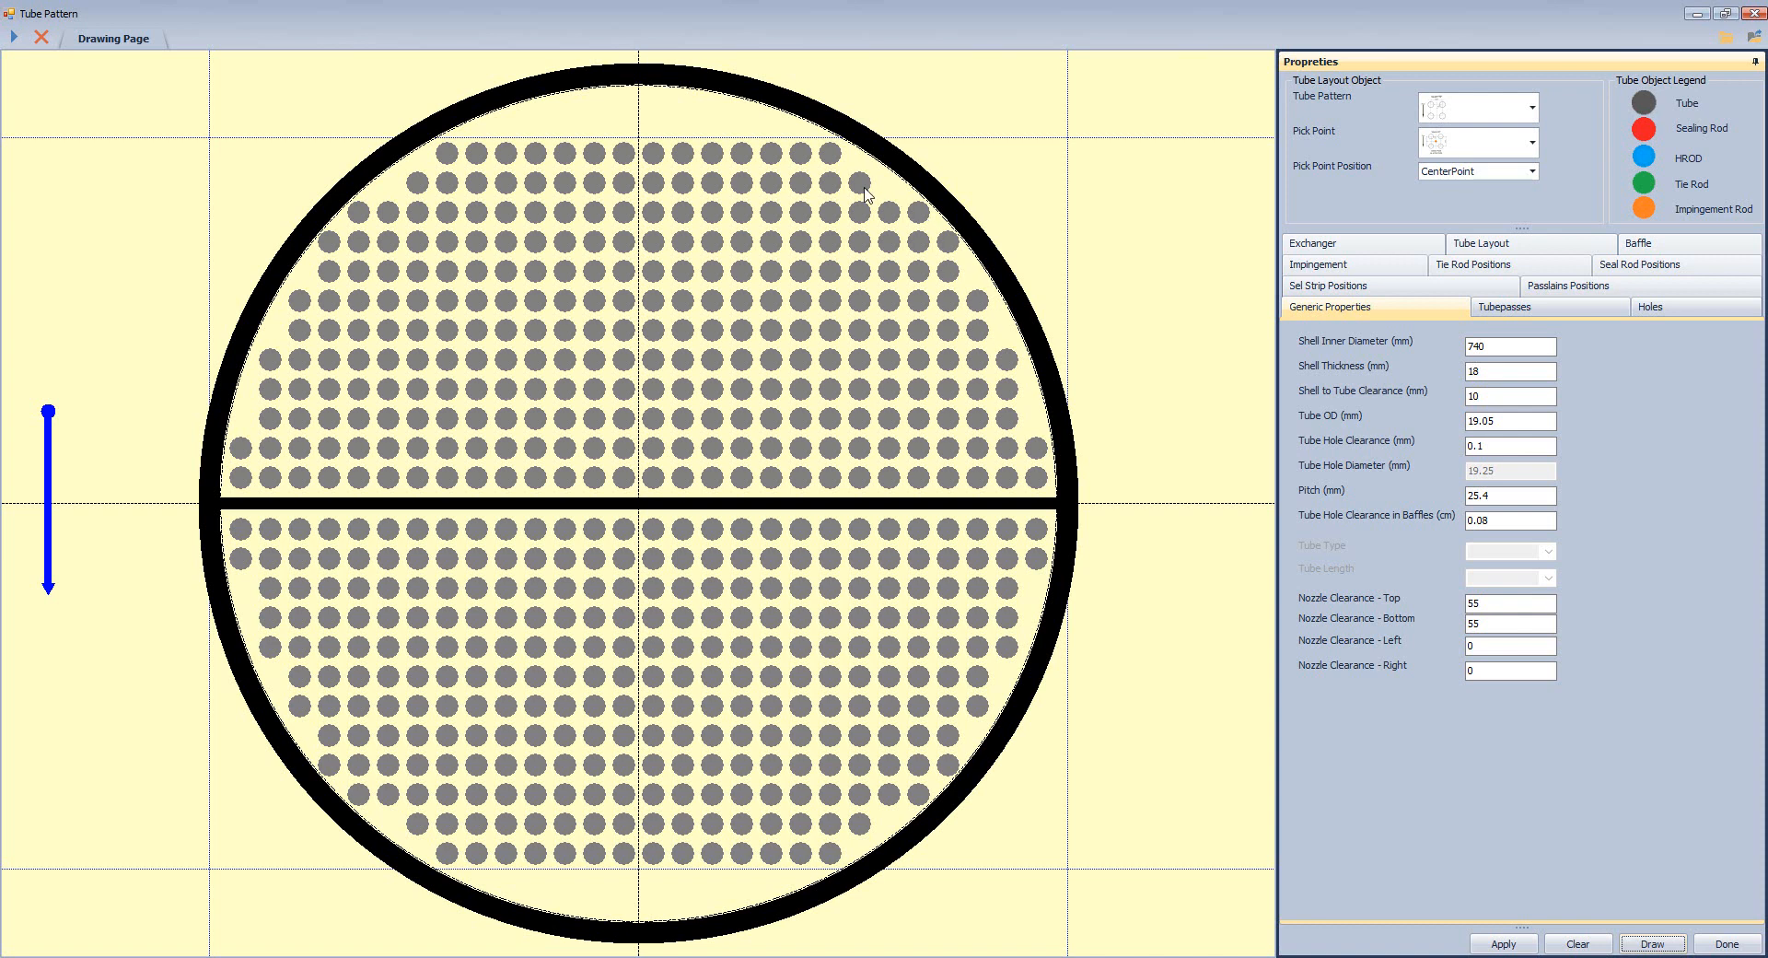
# In the Tube Pattern window, set both top and bottom nozzle clearances to 65 mm and shell to tube clearance to 15 mm, and redraw the layout.
pyautogui.moveTo(1526, 604); pyautogui.dragTo(1412, 603)
pyautogui.write('65')
pyautogui.moveTo(1514, 619); pyautogui.dragTo(1441, 624)
pyautogui.write('65')
pyautogui.moveTo(1520, 396); pyautogui.dragTo(1431, 417)
pyautogui.write('15')
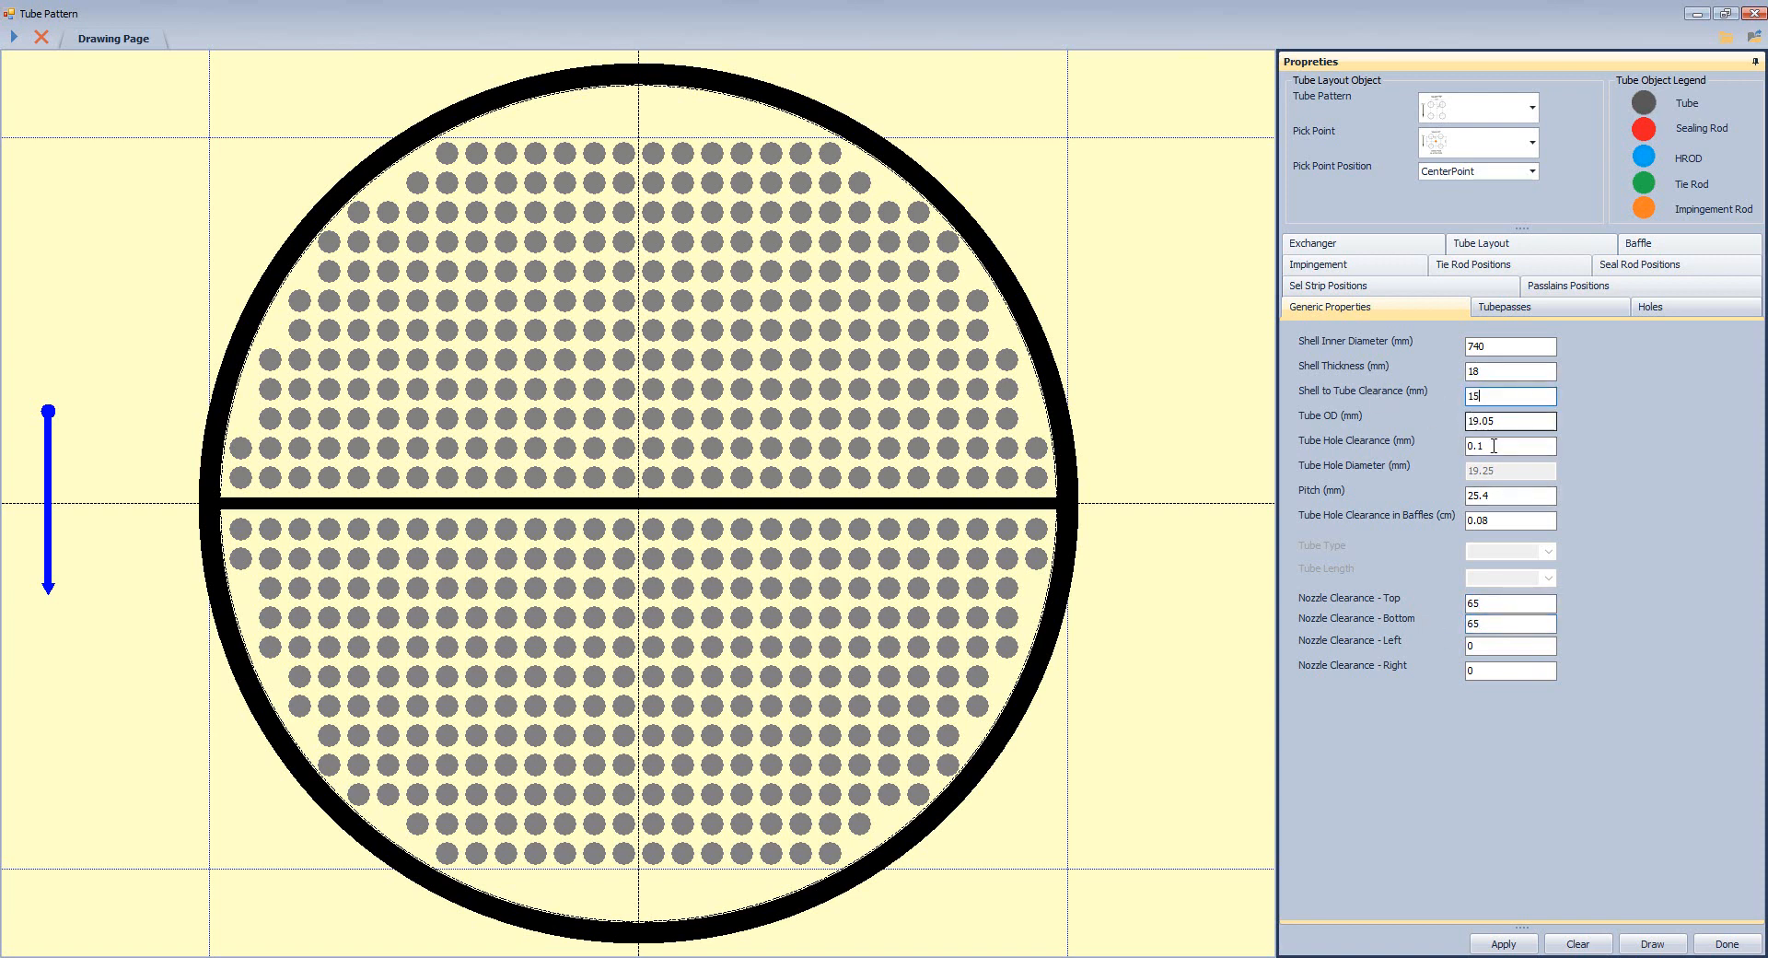
pyautogui.click(1652, 944)
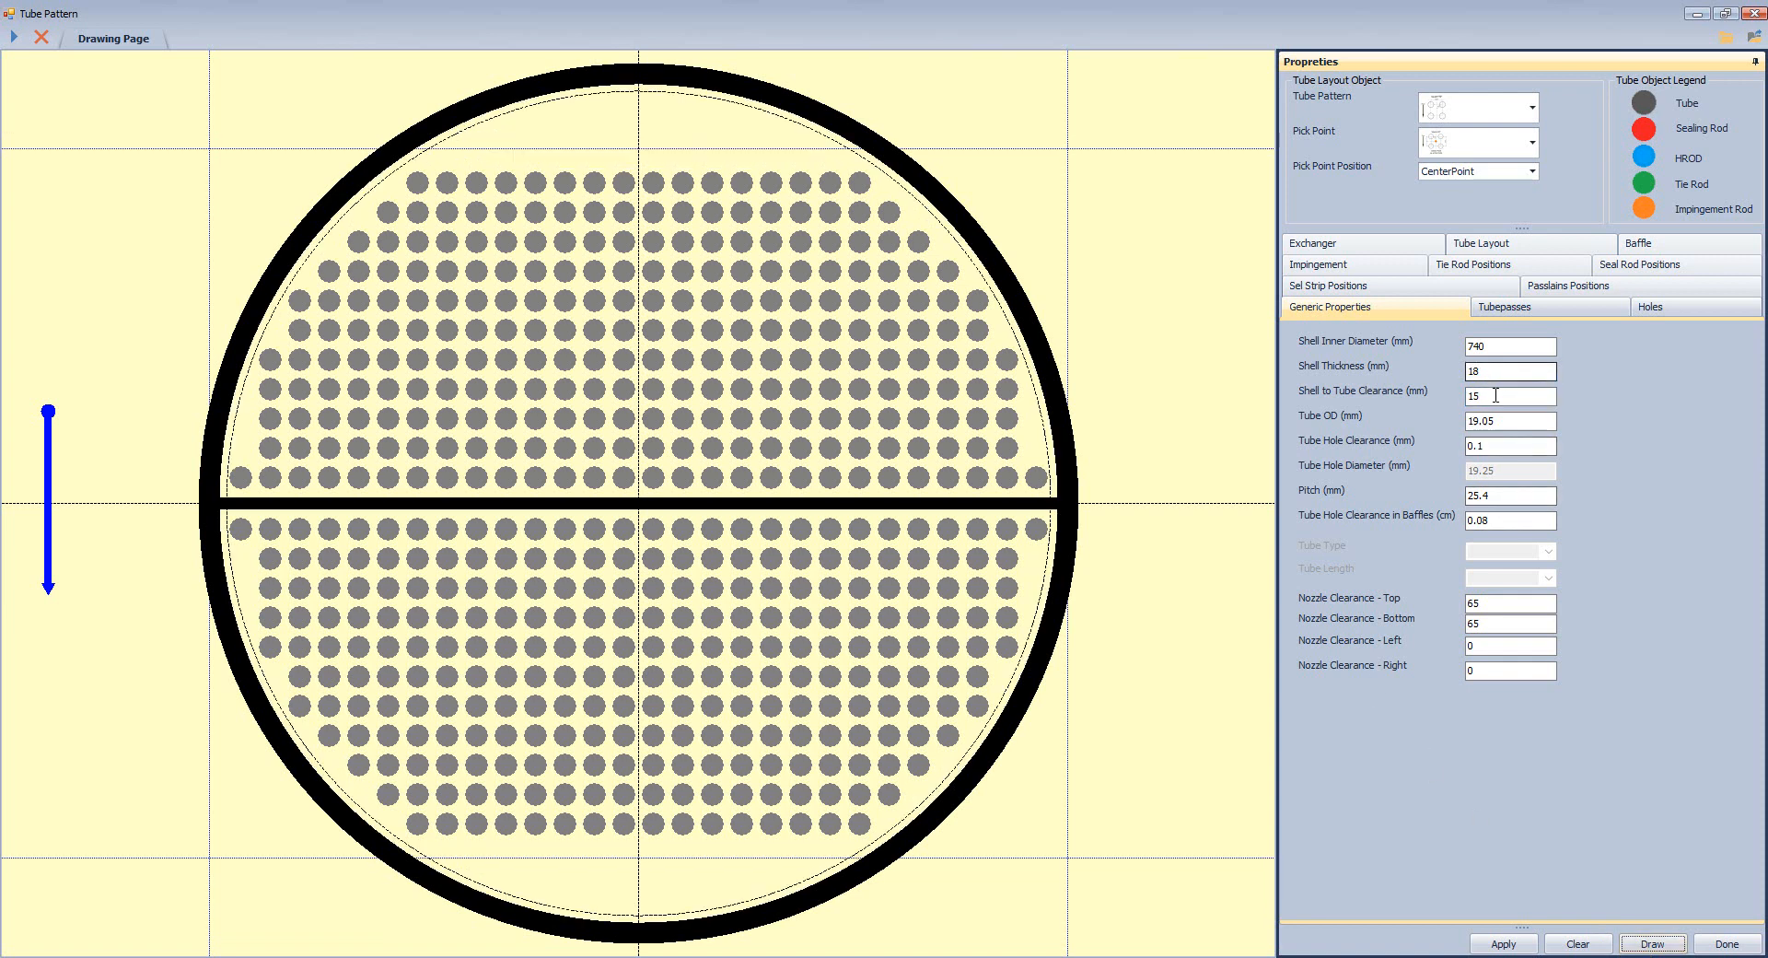
# Set the shell to tube clearance to 20 mm and redraw the tube layout.
pyautogui.moveTo(1494, 396); pyautogui.dragTo(1398, 410)
pyautogui.write('20')
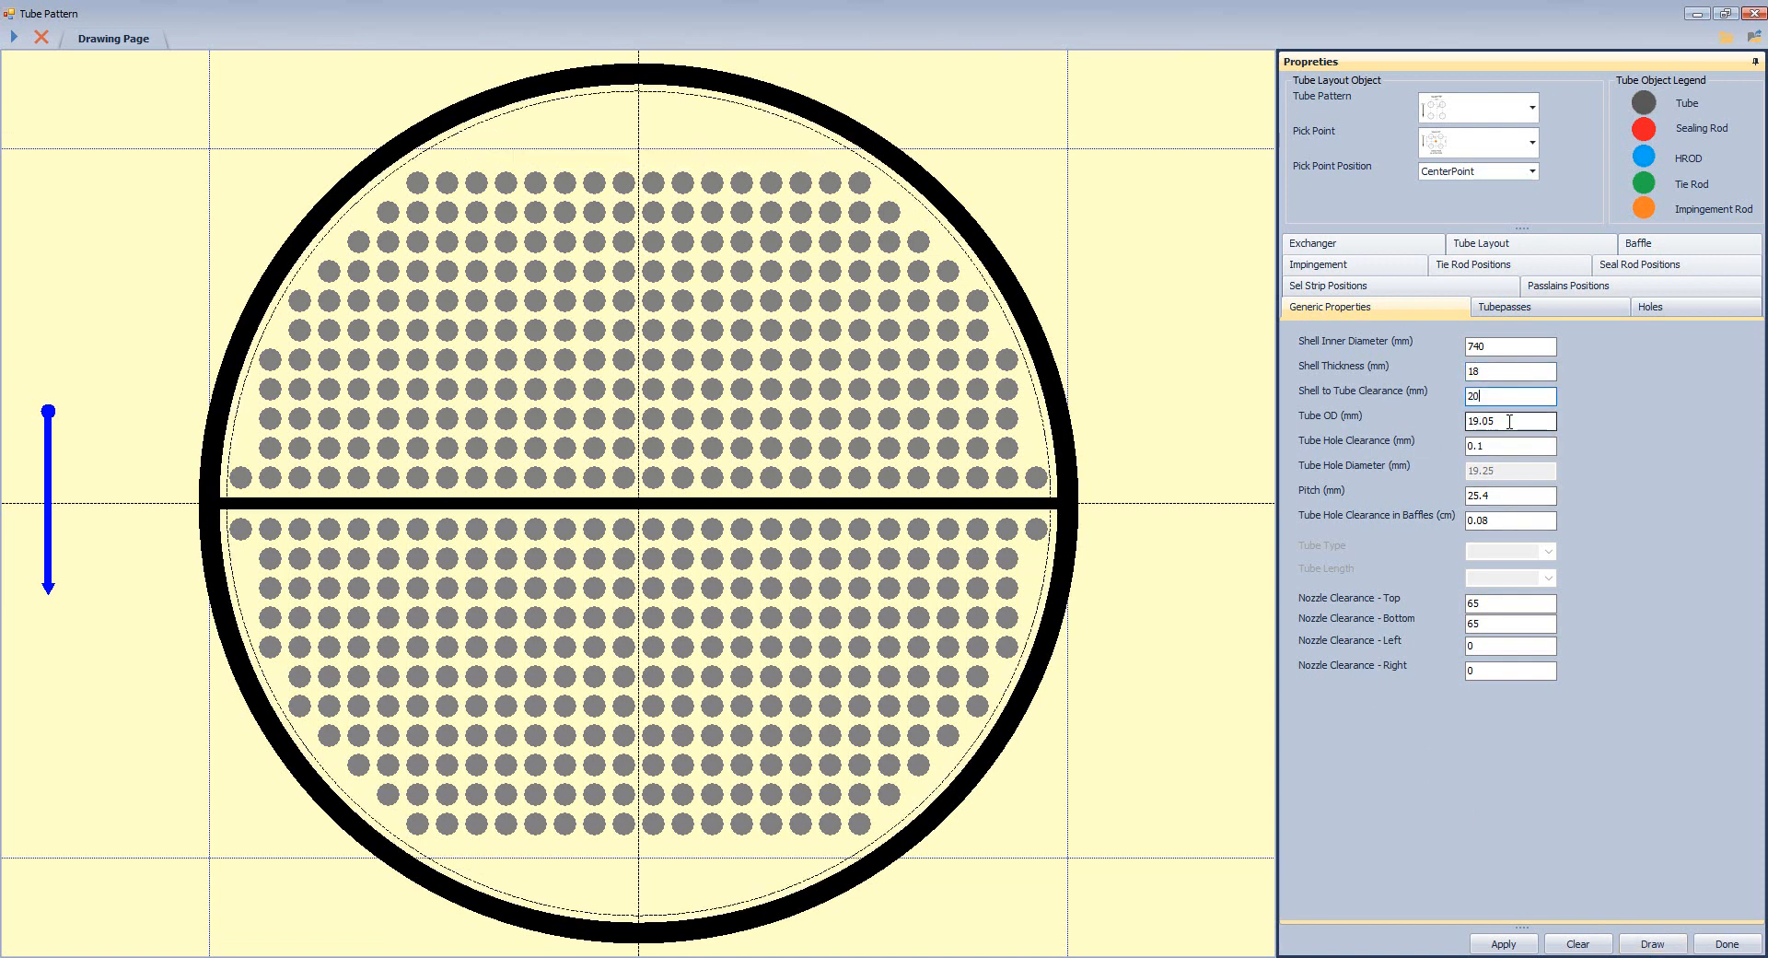
pyautogui.click(1652, 944)
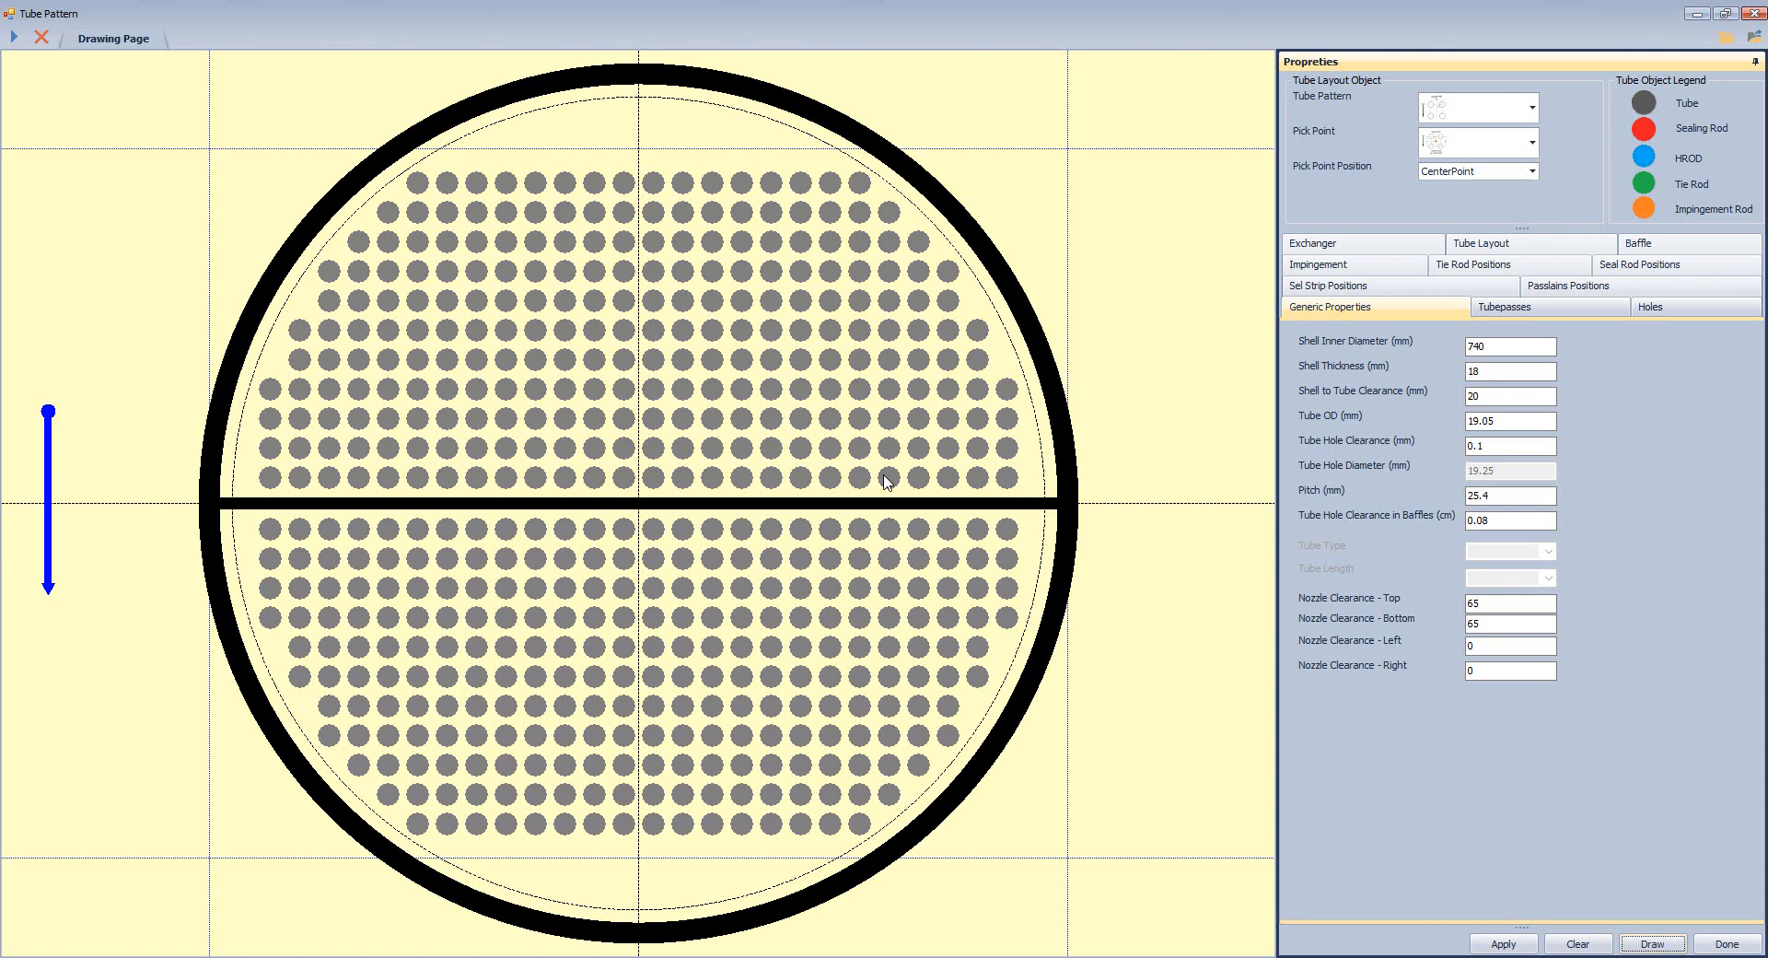
# Compare the outermost tubes of each row in the BUNDLE drawing's tubesheet view with the generated tube layout.
pyautogui.click(1367, 956)
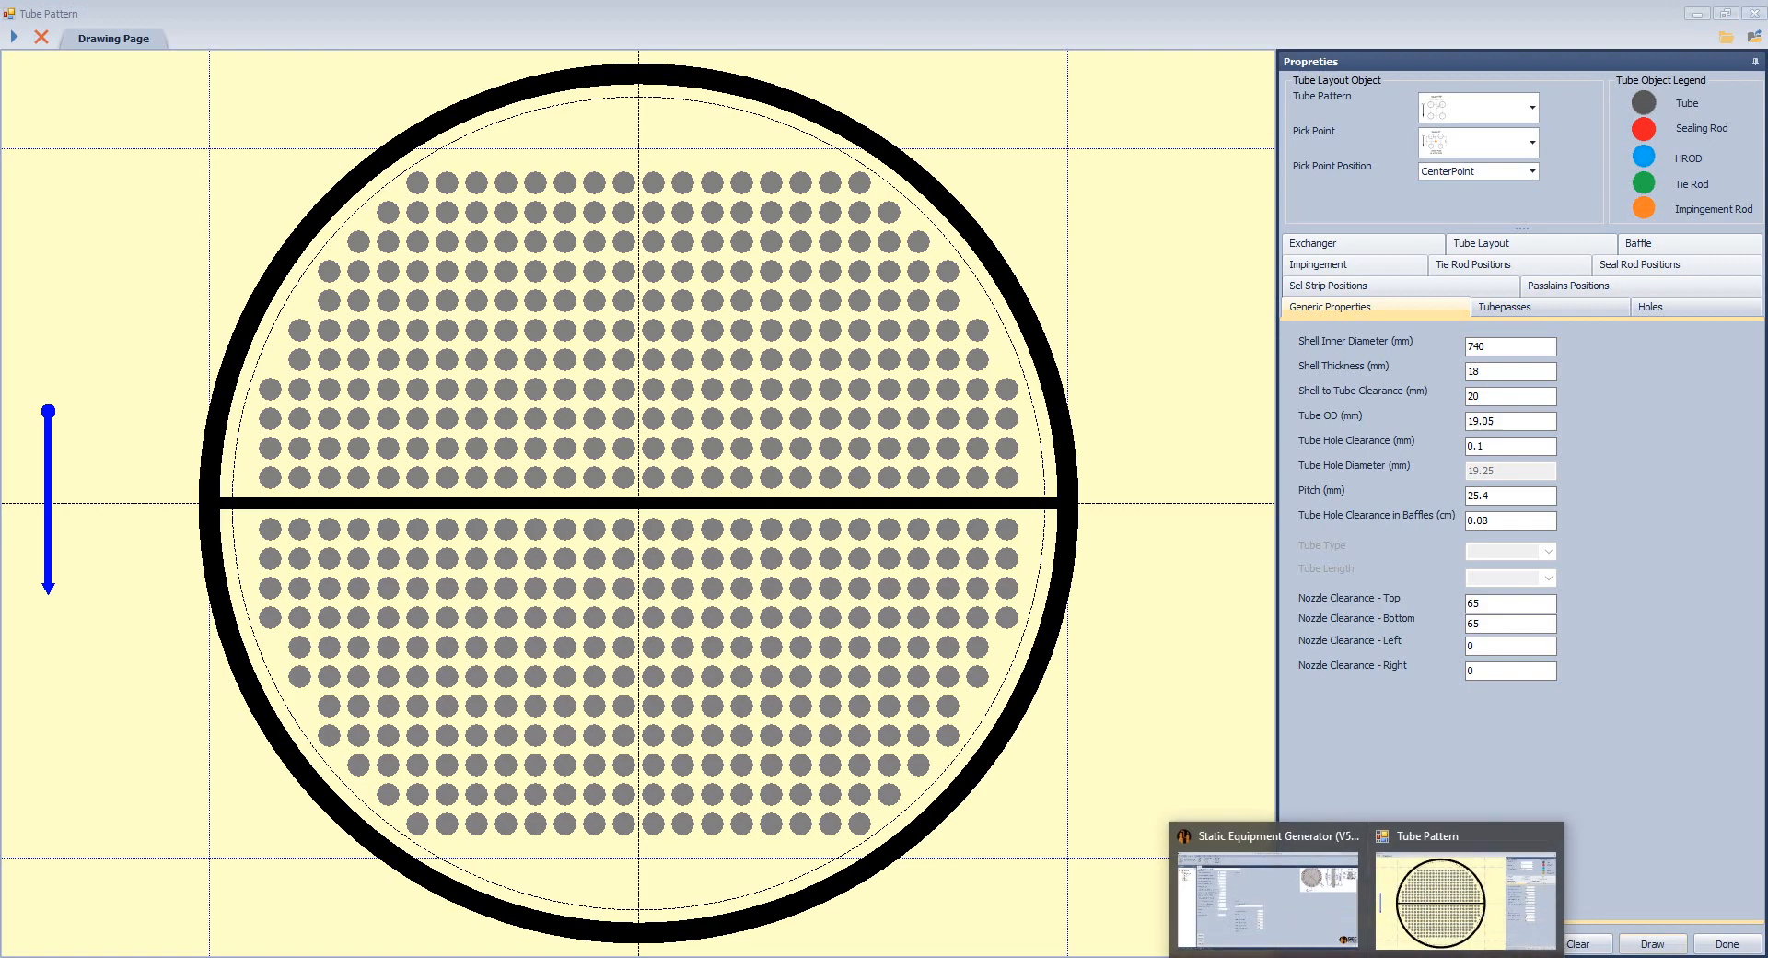
pyautogui.moveTo(1323, 957)
pyautogui.click(1386, 898)
pyautogui.scroll(5, 1081, 513)
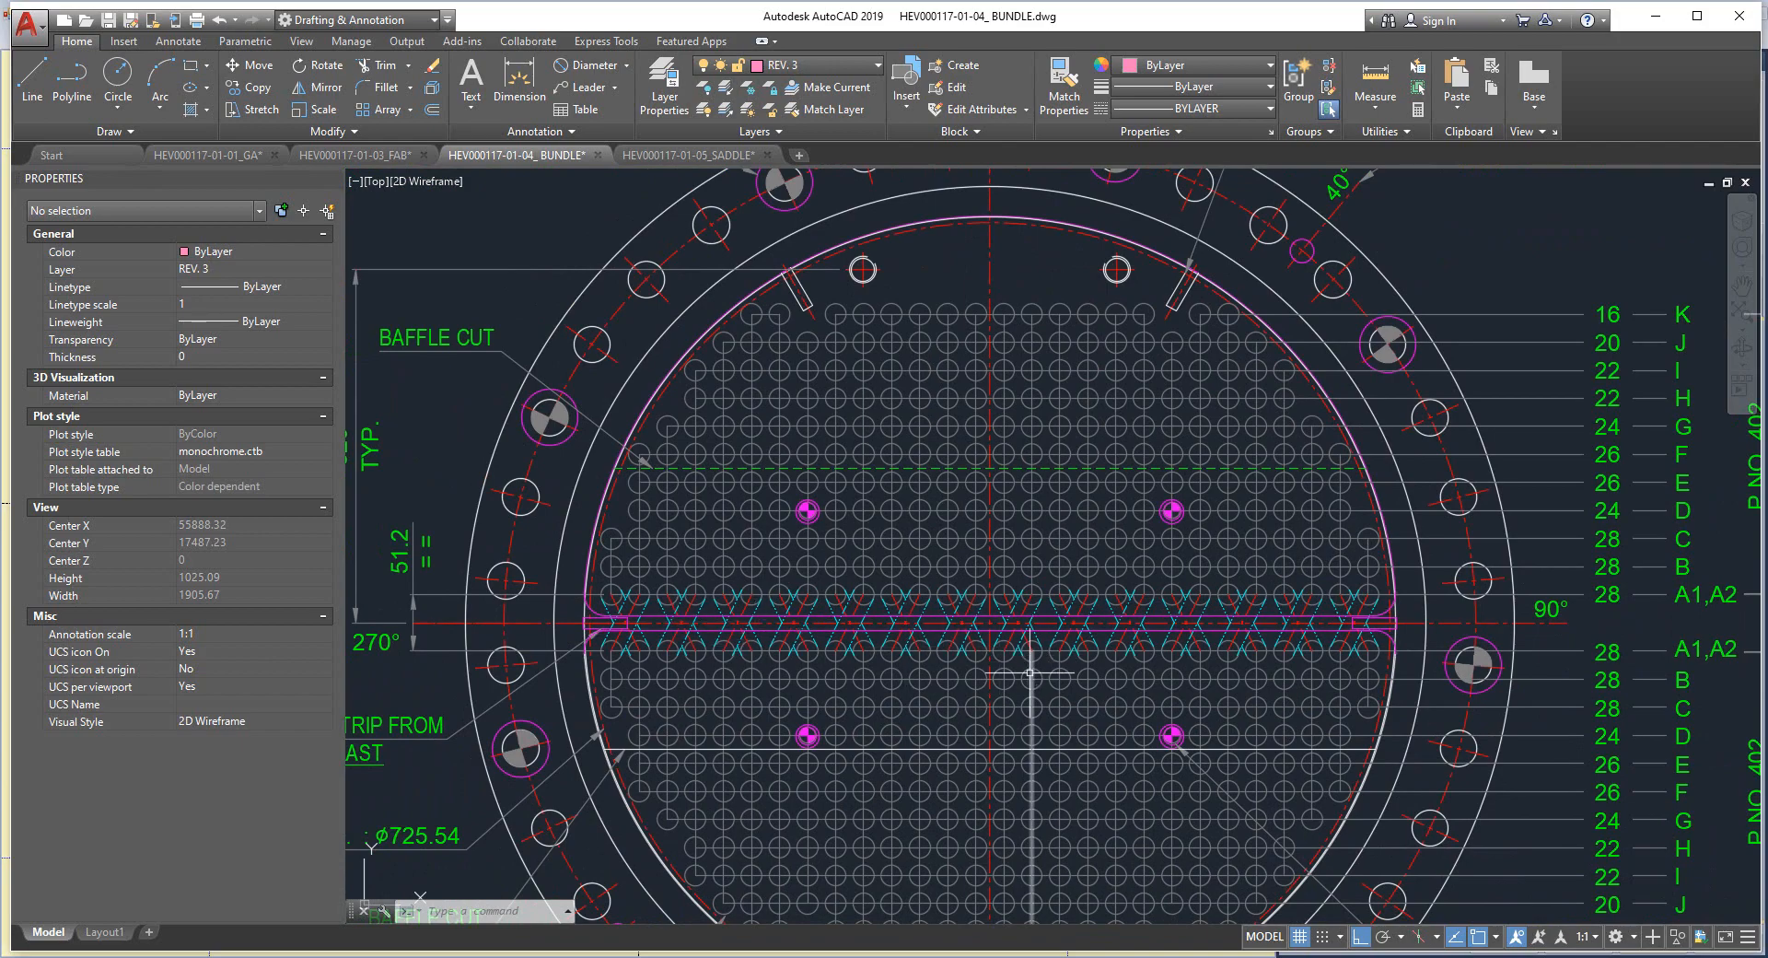
pyautogui.click(1616, 898)
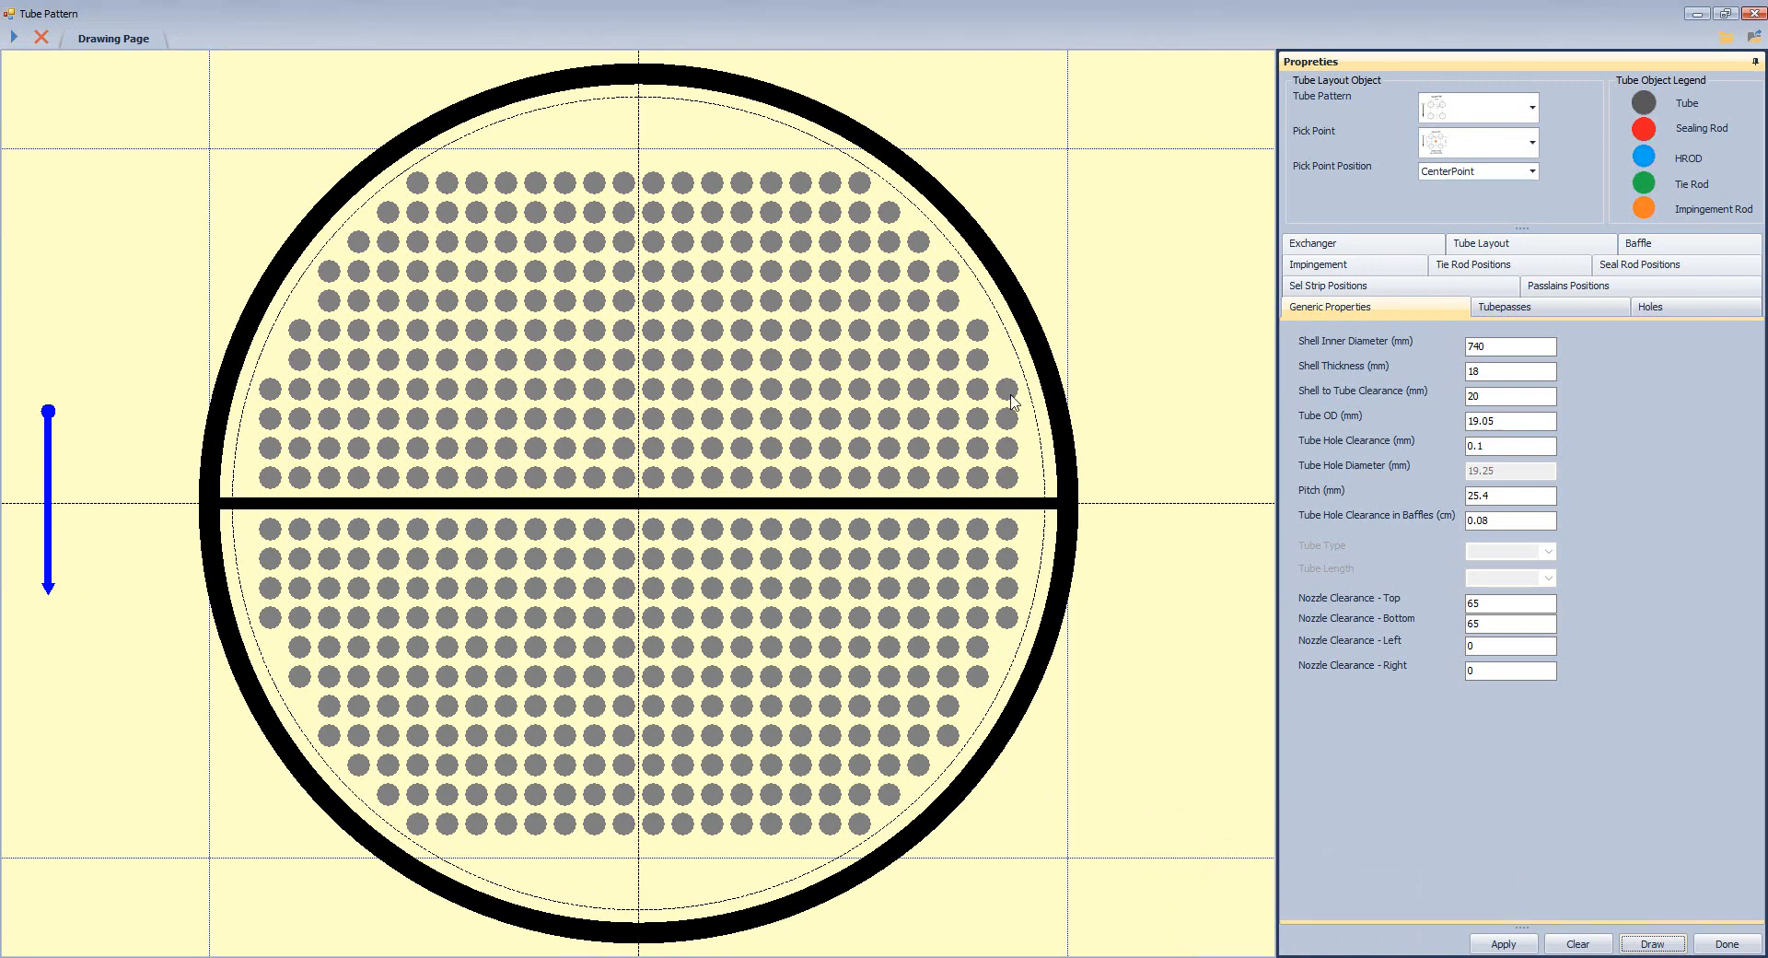
pyautogui.moveTo(1344, 950)
pyautogui.click(1372, 921)
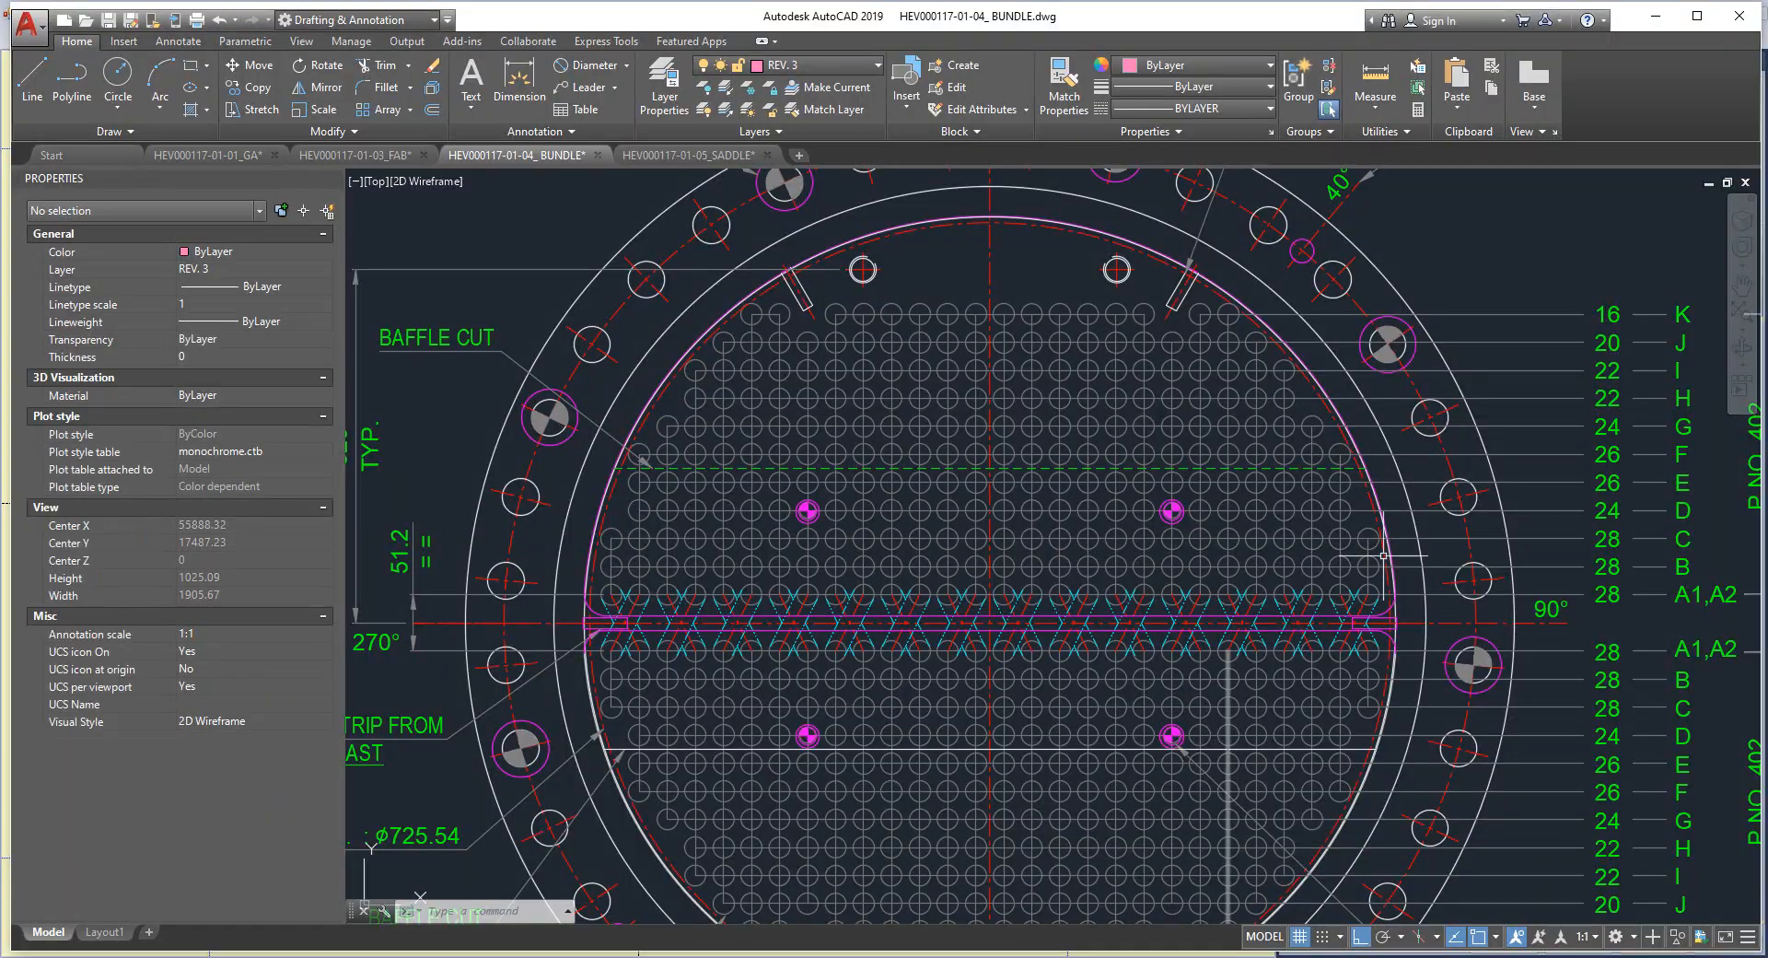
pyautogui.scroll(-5, 1362, 571)
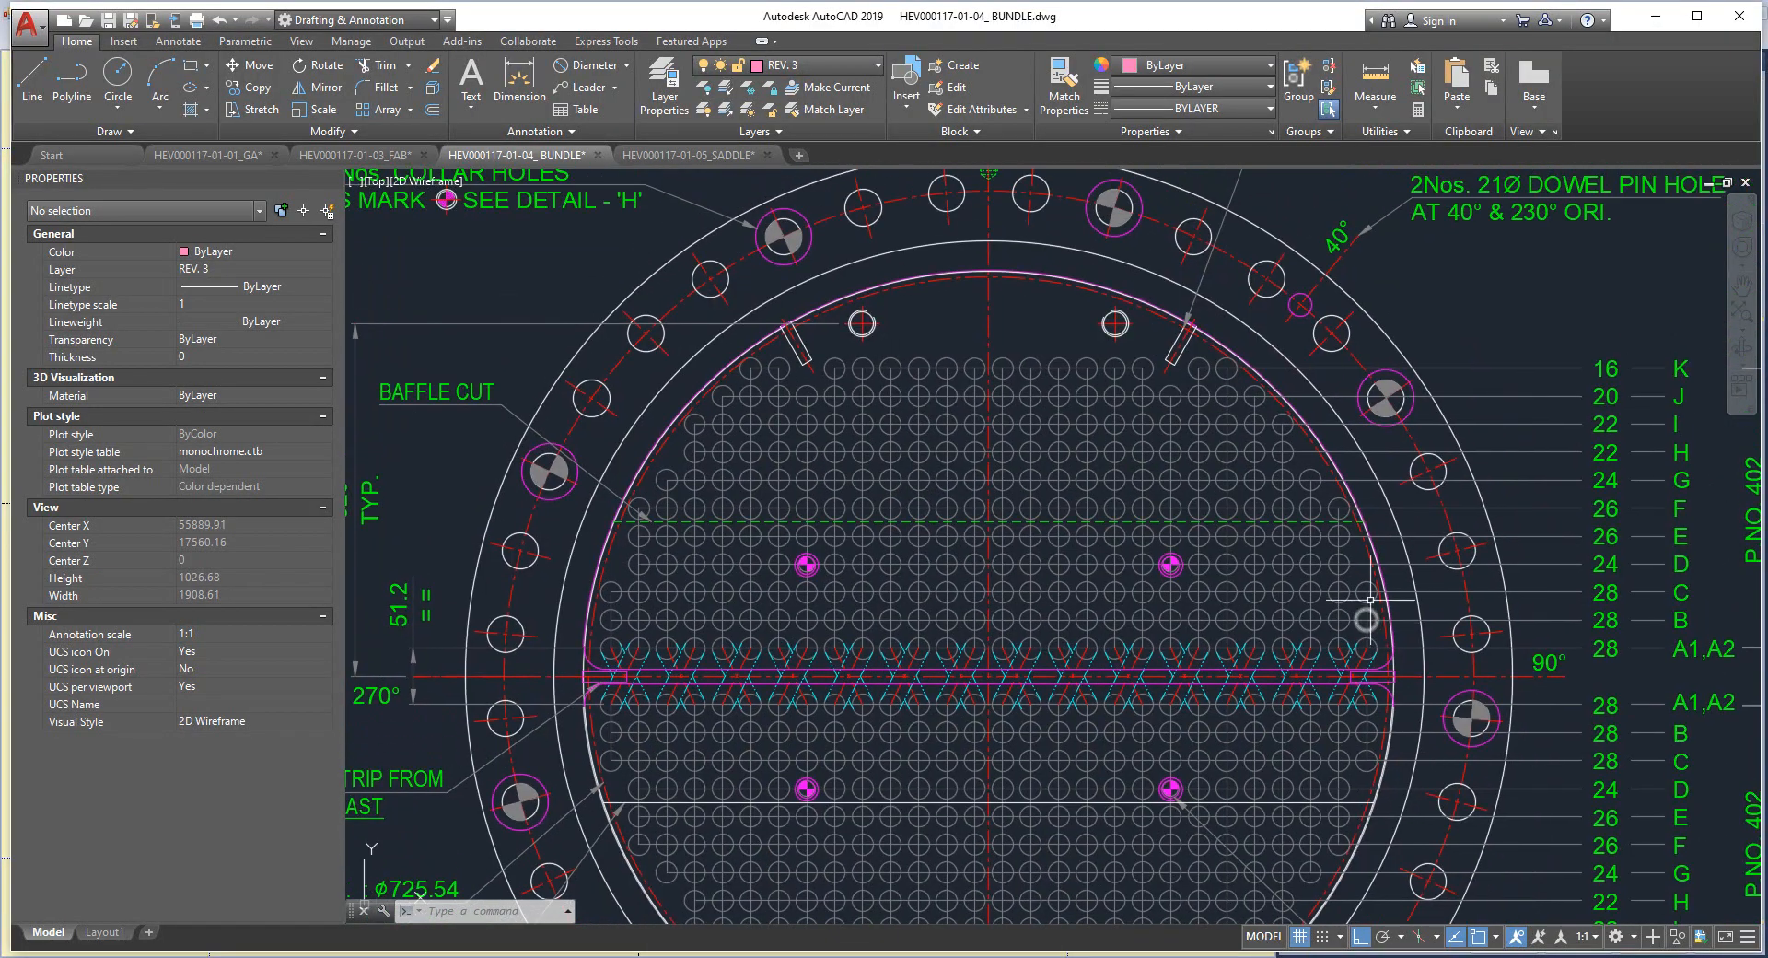
pyautogui.scroll(3, 1374, 576)
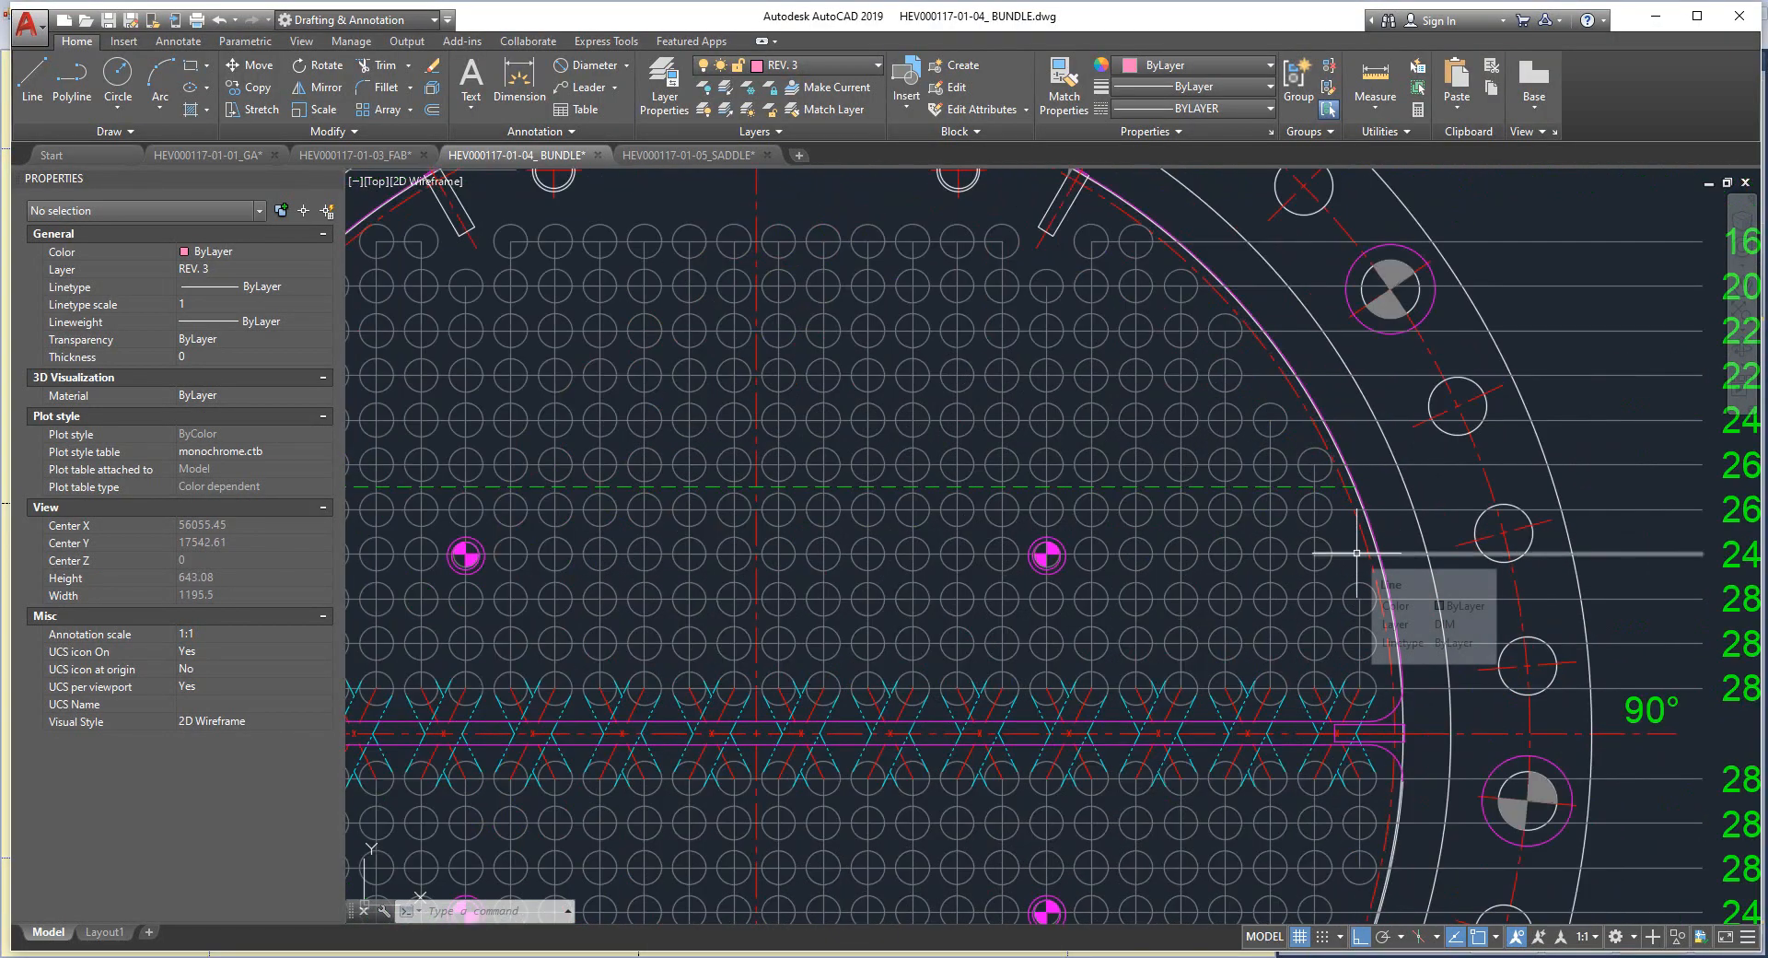
pyautogui.scroll(-5, 1357, 550)
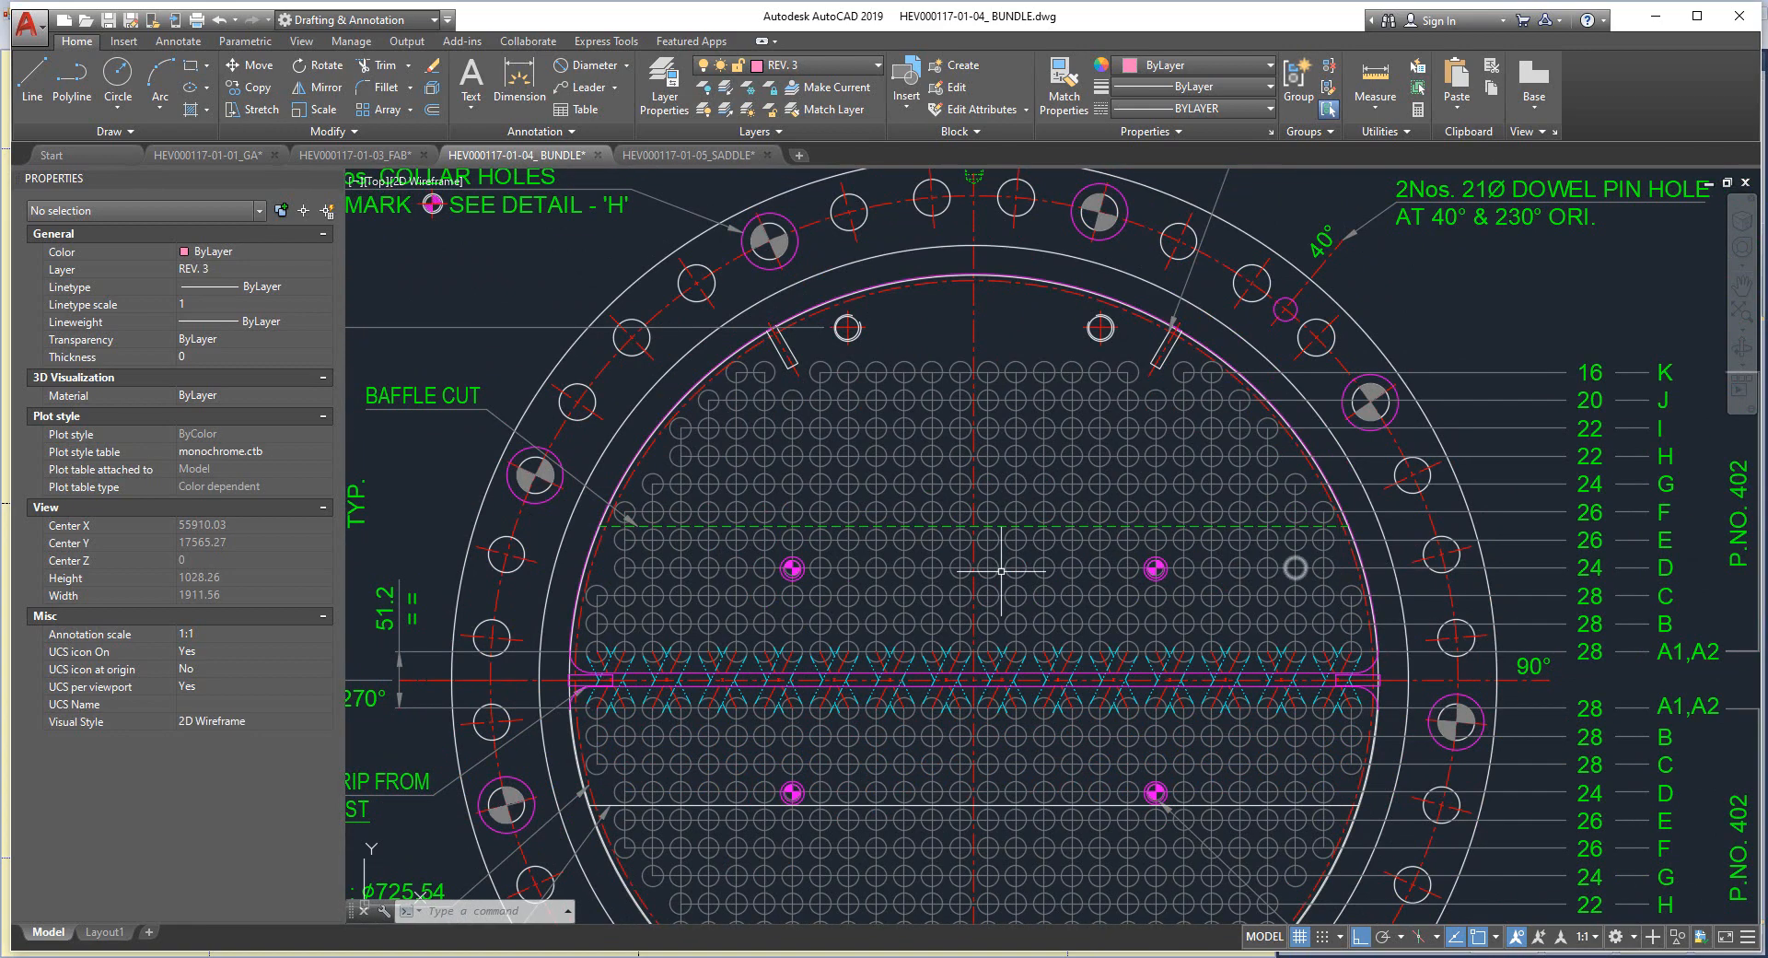
pyautogui.scroll(3, 1030, 497)
pyautogui.moveTo(661, 640)
pyautogui.mouseDown(button='middle')
pyautogui.moveTo(748, 572)
pyautogui.moveTo(865, 559)
pyautogui.mouseUp(button='middle')
pyautogui.scroll(2, 661, 720)
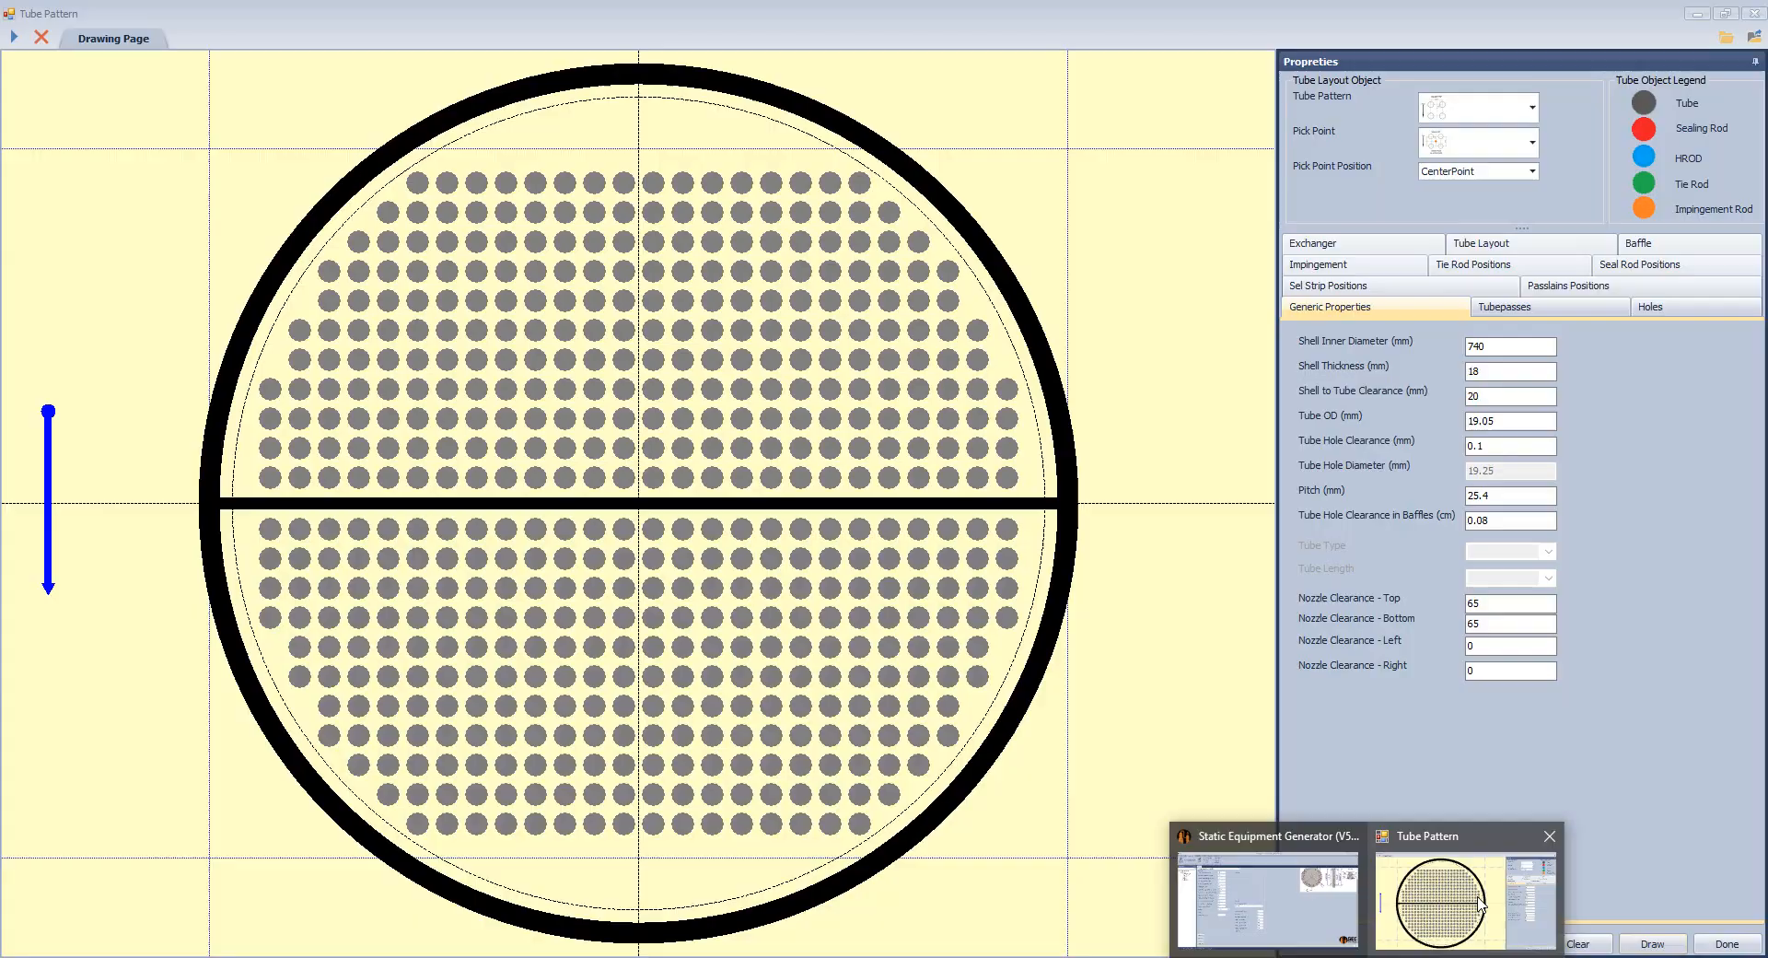
# In the Tube Pattern window, set the shell inner diameter to 727 mm and the shell to tube clearance to 0, and redraw the layout.
pyautogui.click(1478, 903)
pyautogui.moveTo(1495, 347); pyautogui.dragTo(1416, 371)
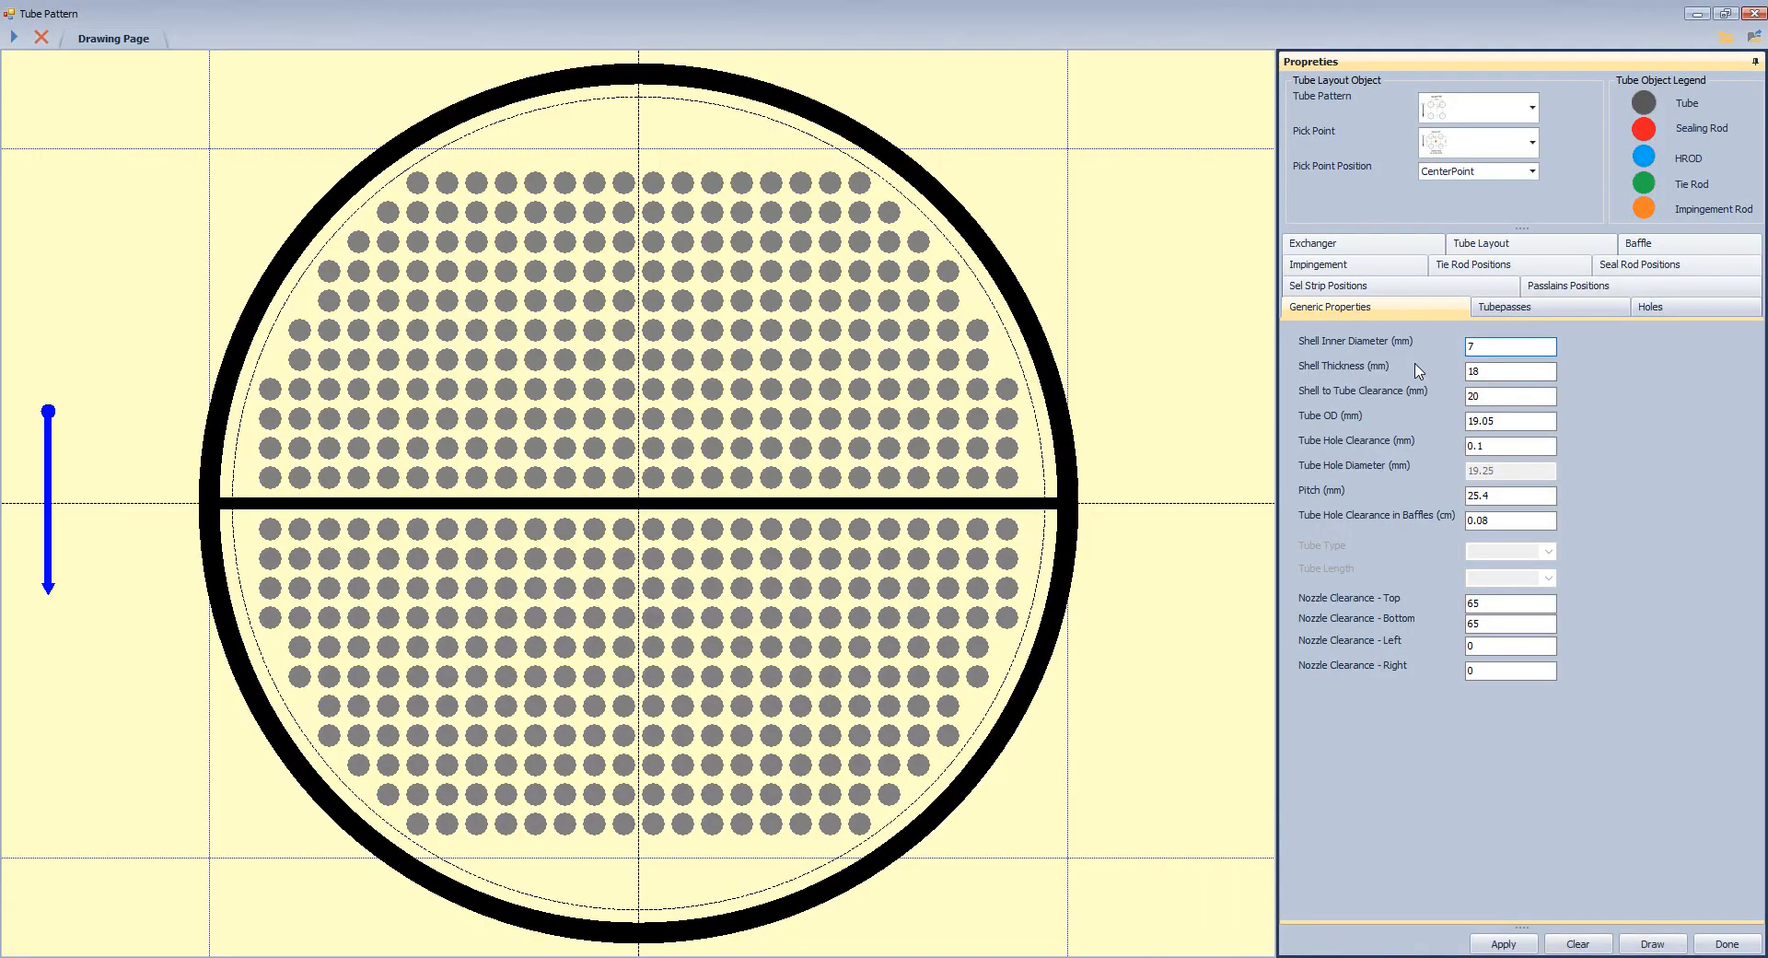
pyautogui.moveTo(1493, 396); pyautogui.dragTo(1397, 397)
pyautogui.write('0')
pyautogui.doubleClick(1506, 375)
pyautogui.click(1652, 944)
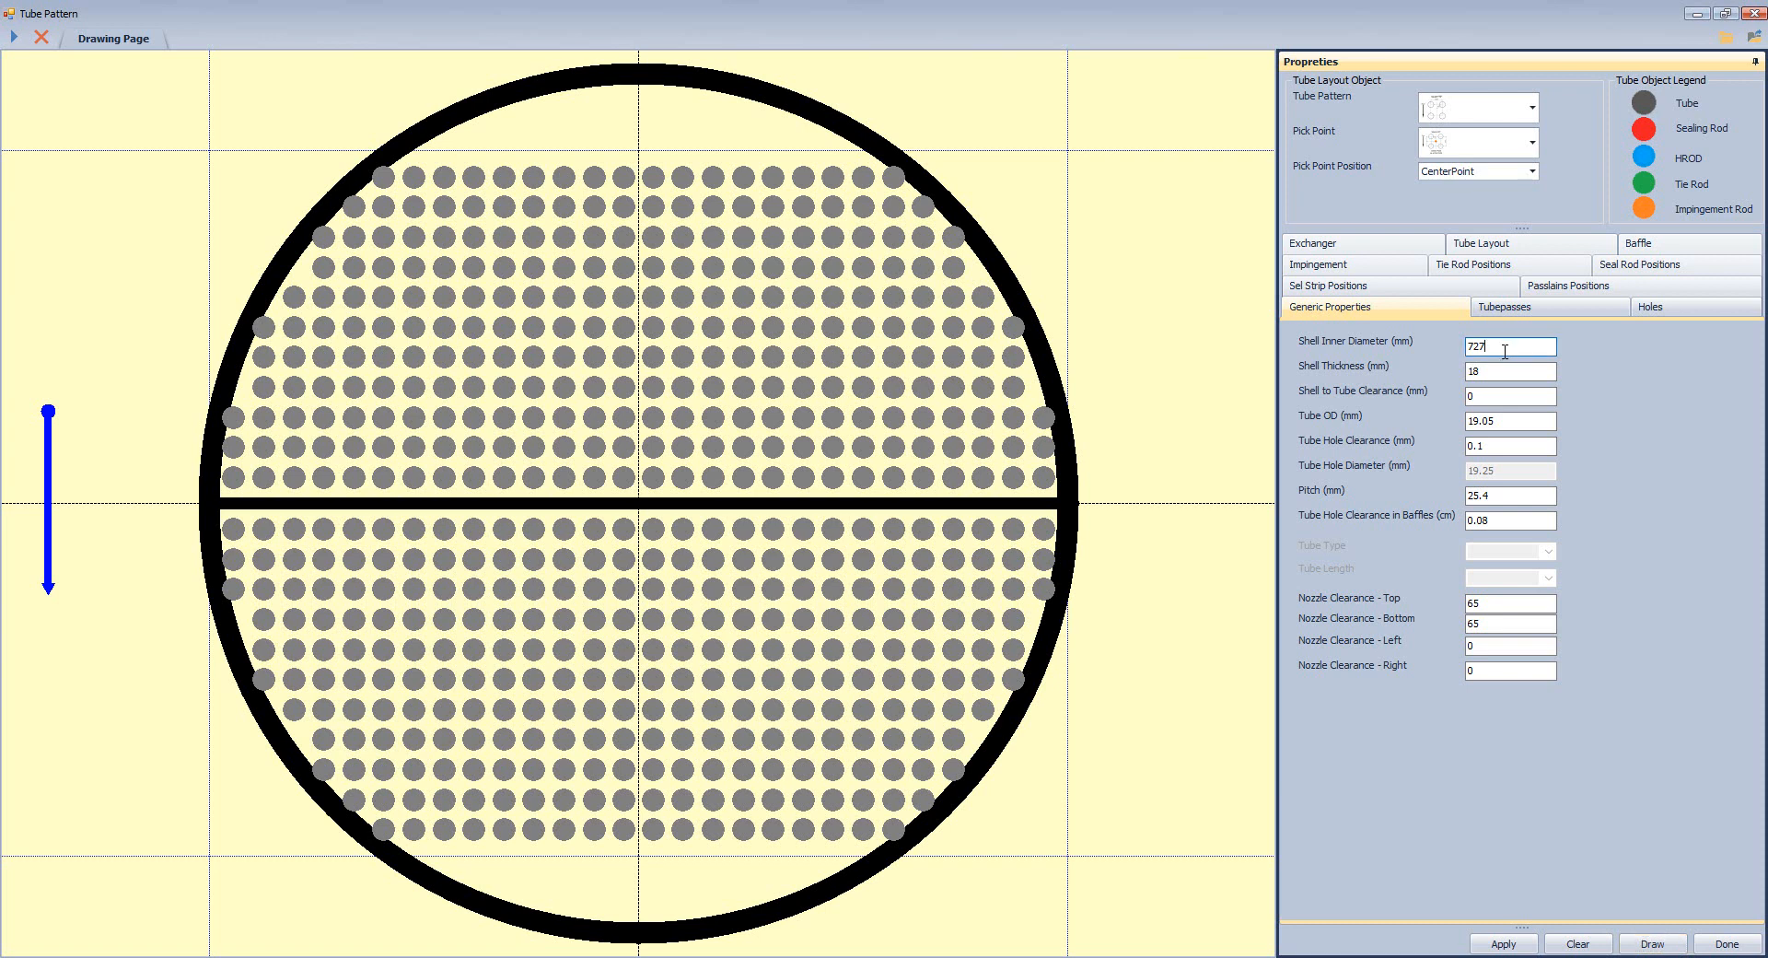
# Set the shell inner diameter back to 740 mm and the shell to tube clearance to 20 mm, and redraw the layout.
pyautogui.moveTo(1496, 396); pyautogui.dragTo(1448, 416)
pyautogui.hotkey('shift', 'Tab')
pyautogui.hotkey('shift', 'Tab')
pyautogui.write('7')
pyautogui.moveTo(1490, 398); pyautogui.dragTo(1388, 403)
pyautogui.write('1')
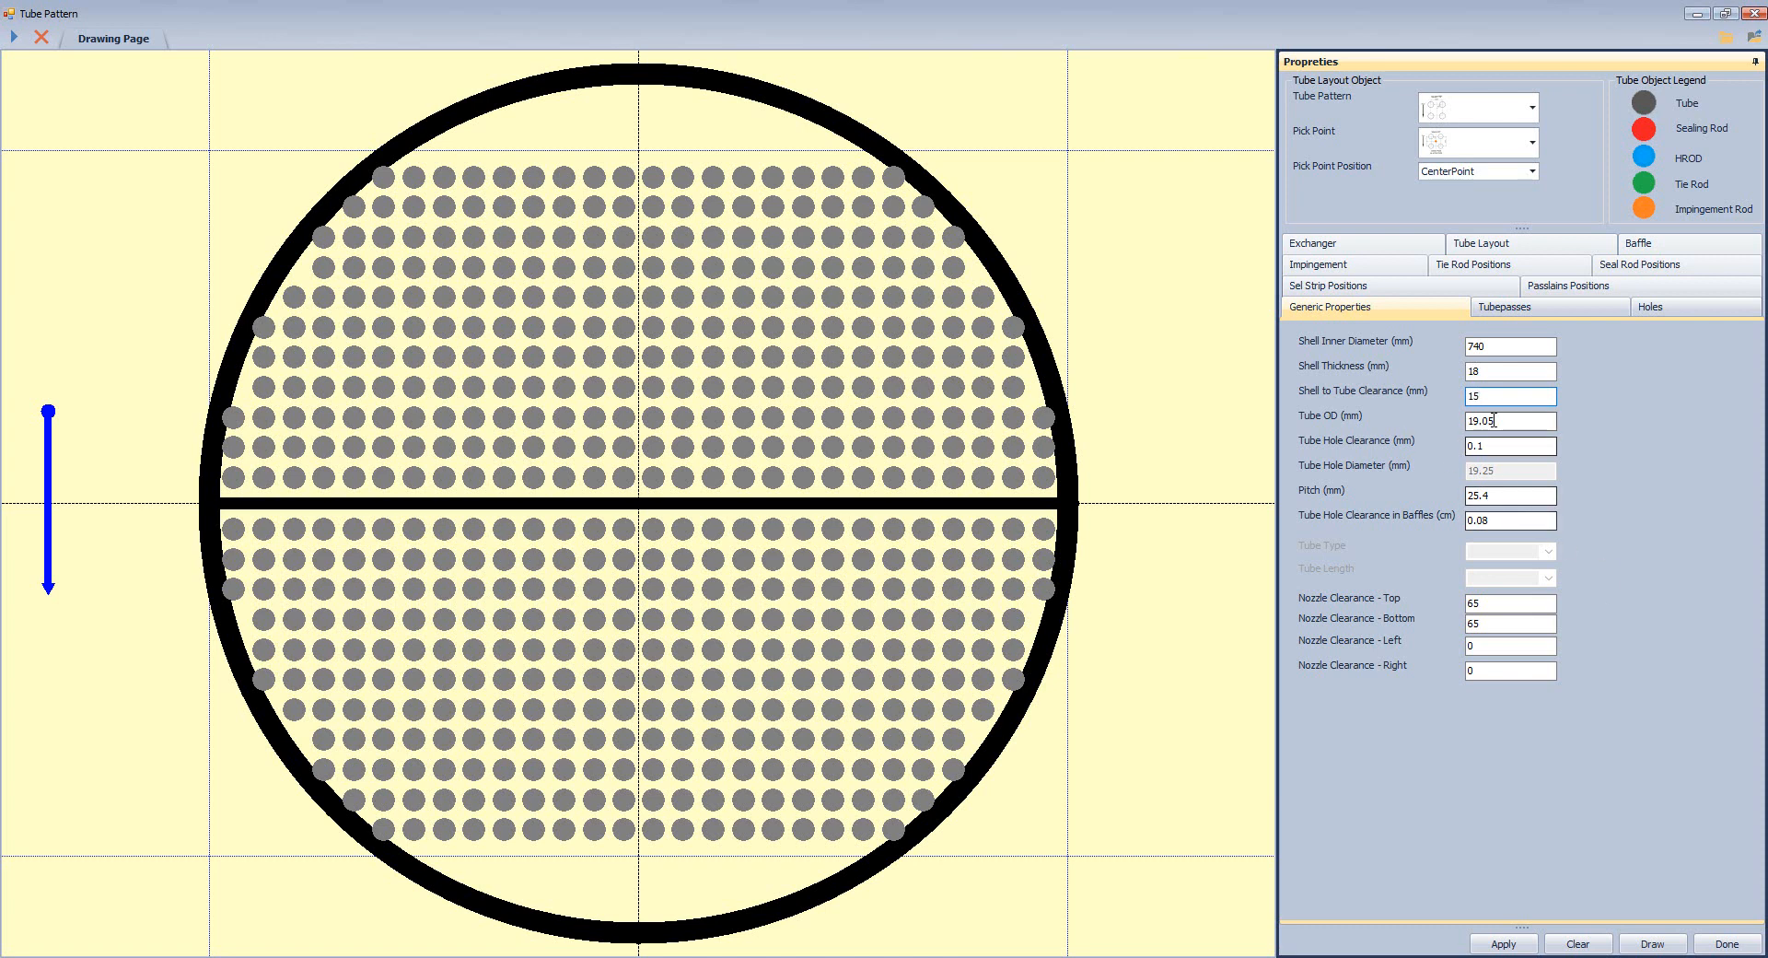
pyautogui.press('BackSpace')
pyautogui.write('20')
pyautogui.click(1652, 943)
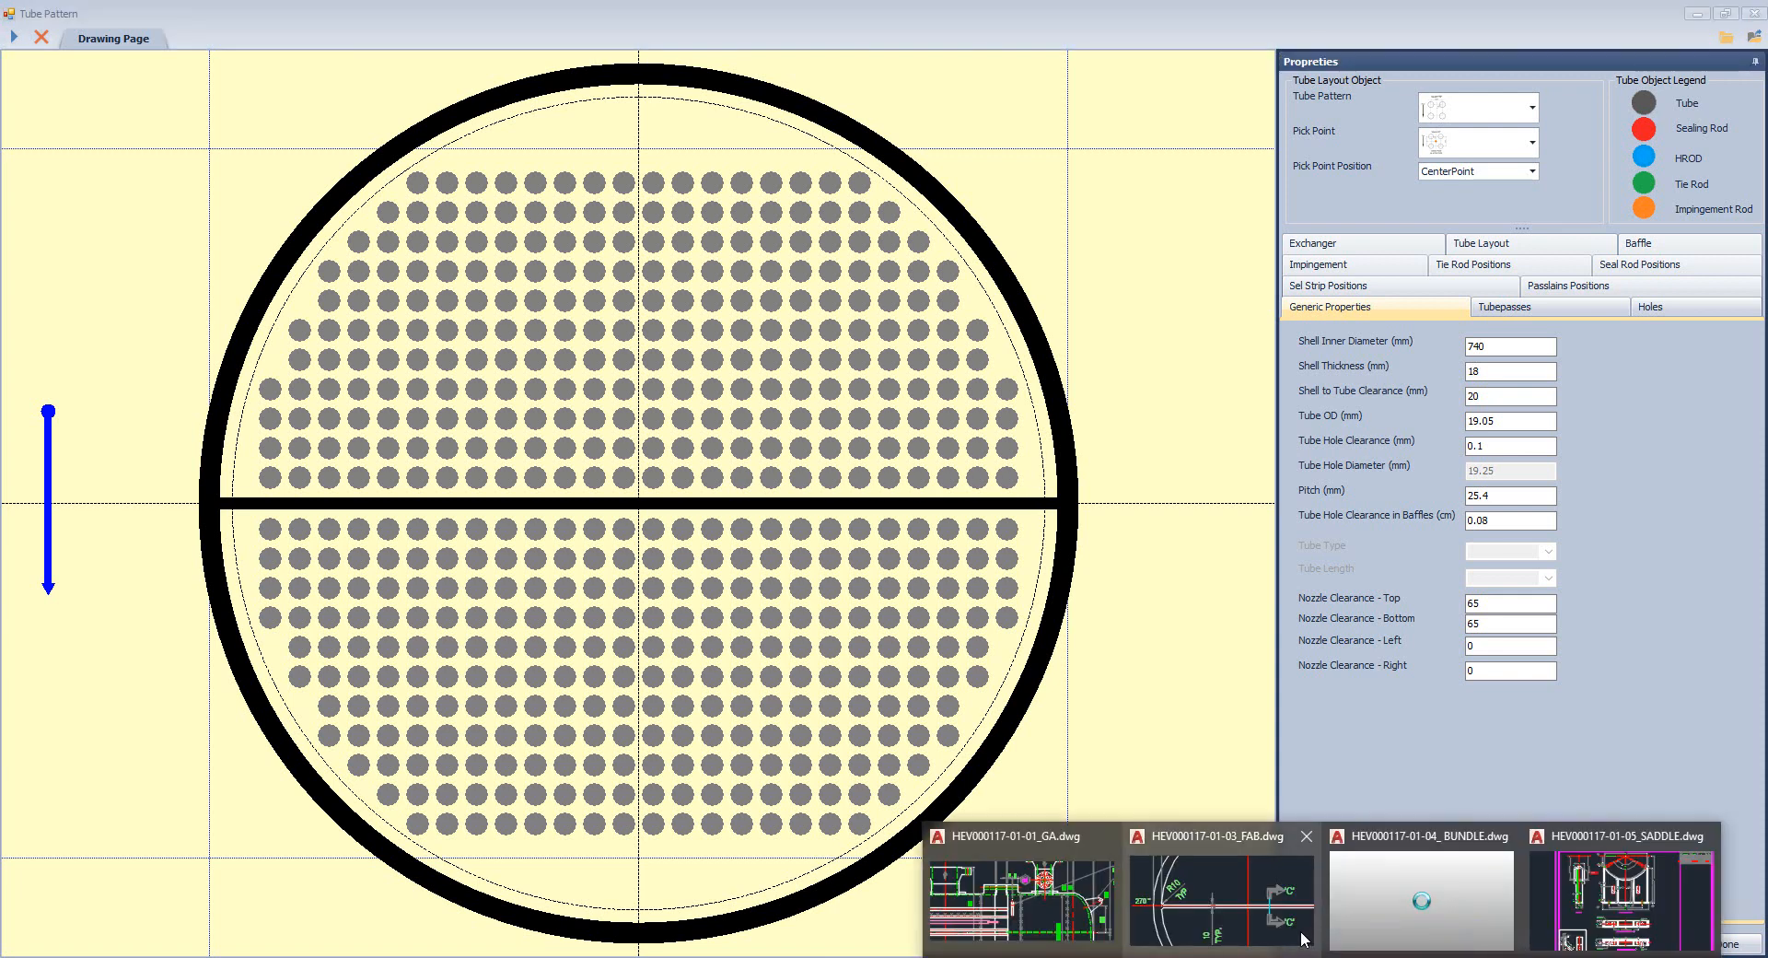
# Check the tube rows in the BUNDLE drawing's tubesheet view, then set the Tube Pattern's shell to tube clearance to 15 mm and redraw.
pyautogui.click(1401, 900)
pyautogui.moveTo(1066, 577); pyautogui.dragTo(543, 612, button='middle')
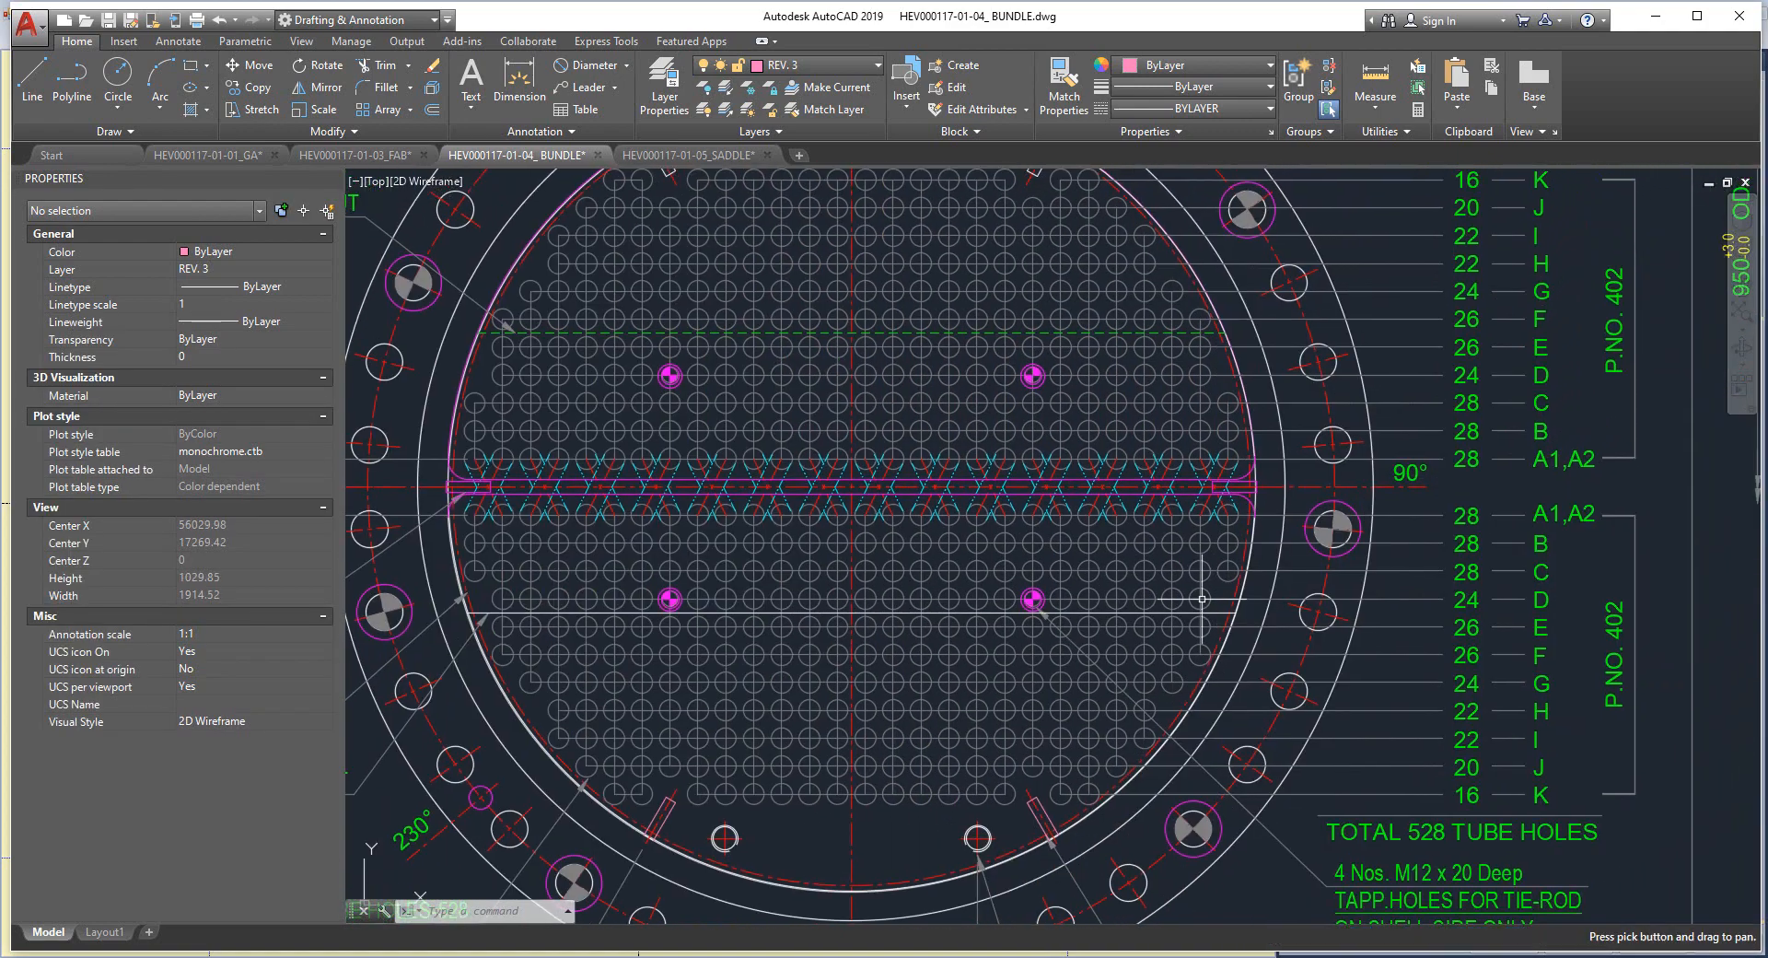
pyautogui.moveTo(1474, 465); pyautogui.dragTo(1501, 502, button='middle')
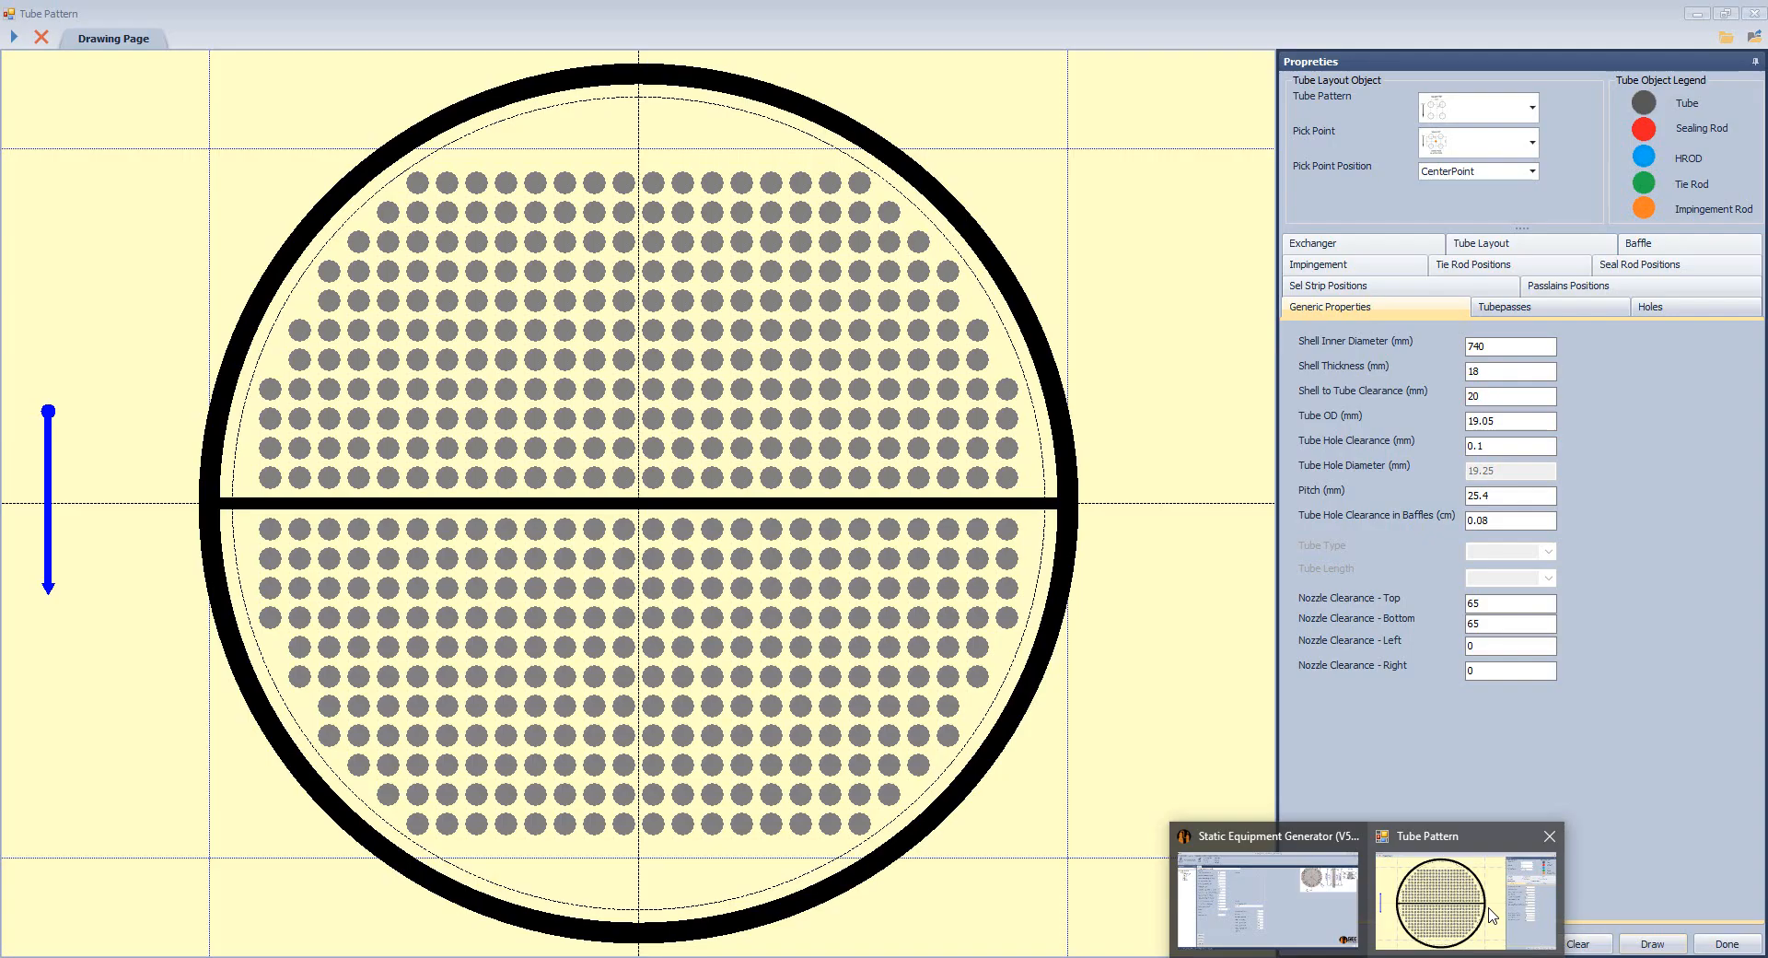
pyautogui.click(1492, 914)
pyautogui.doubleClick(1475, 396)
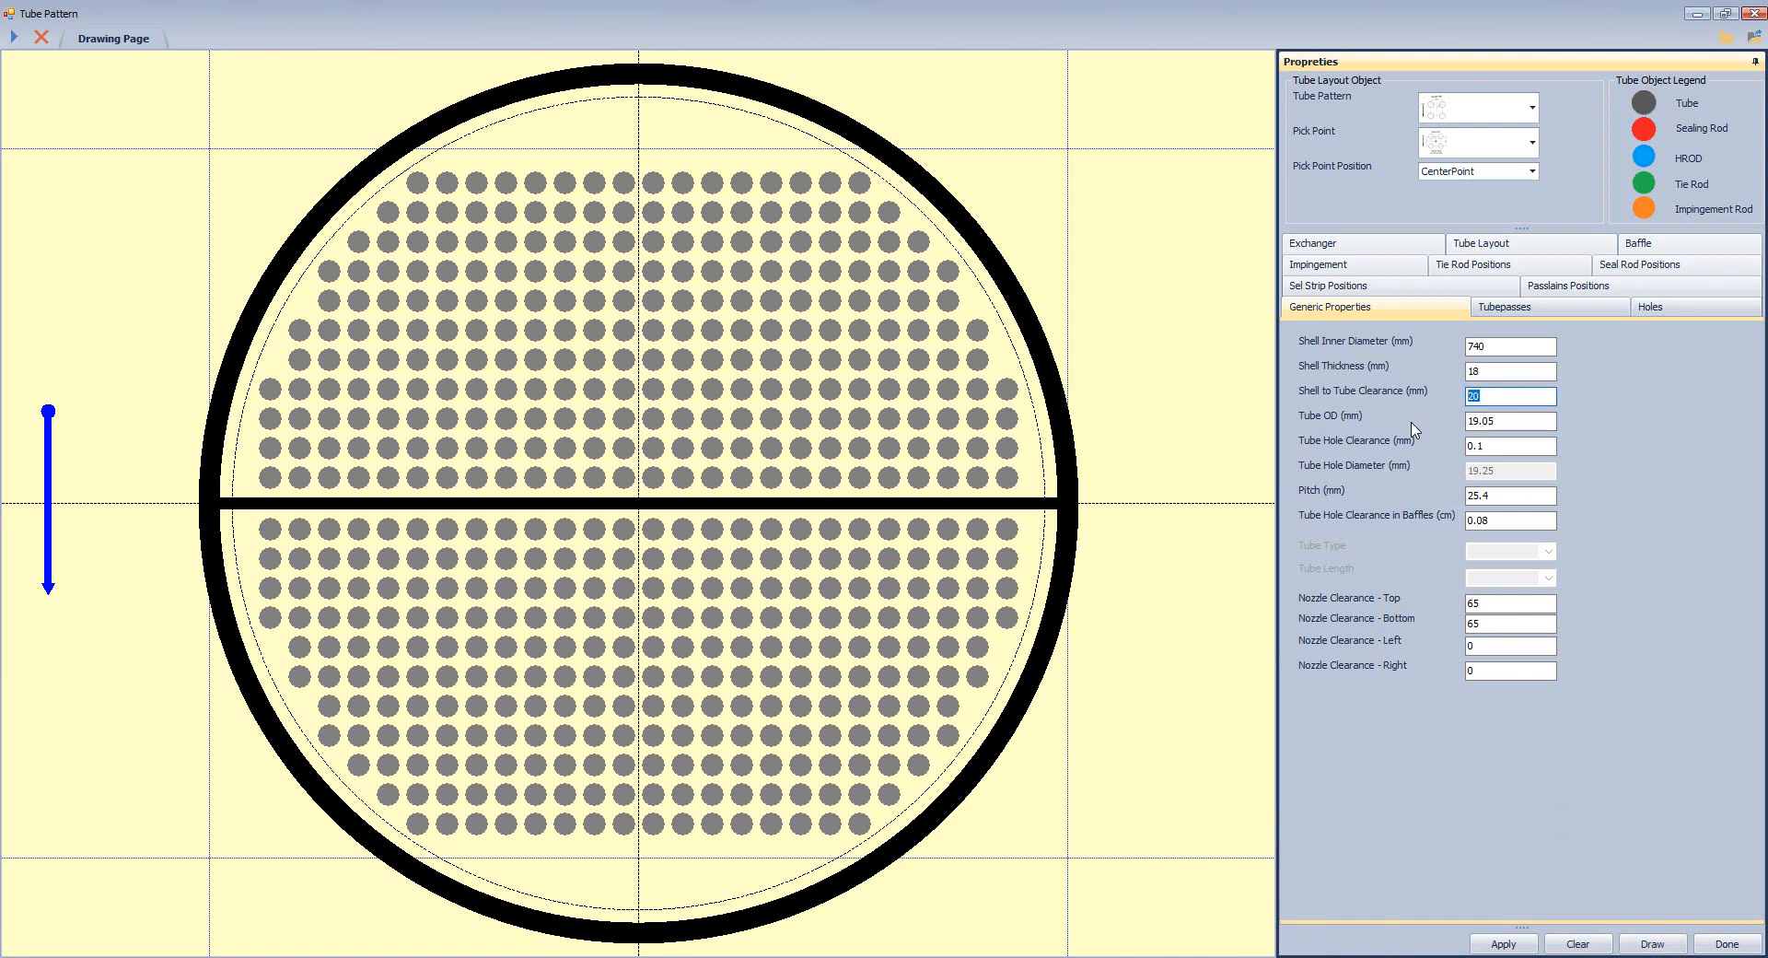
pyautogui.write('15')
pyautogui.click(1510, 623)
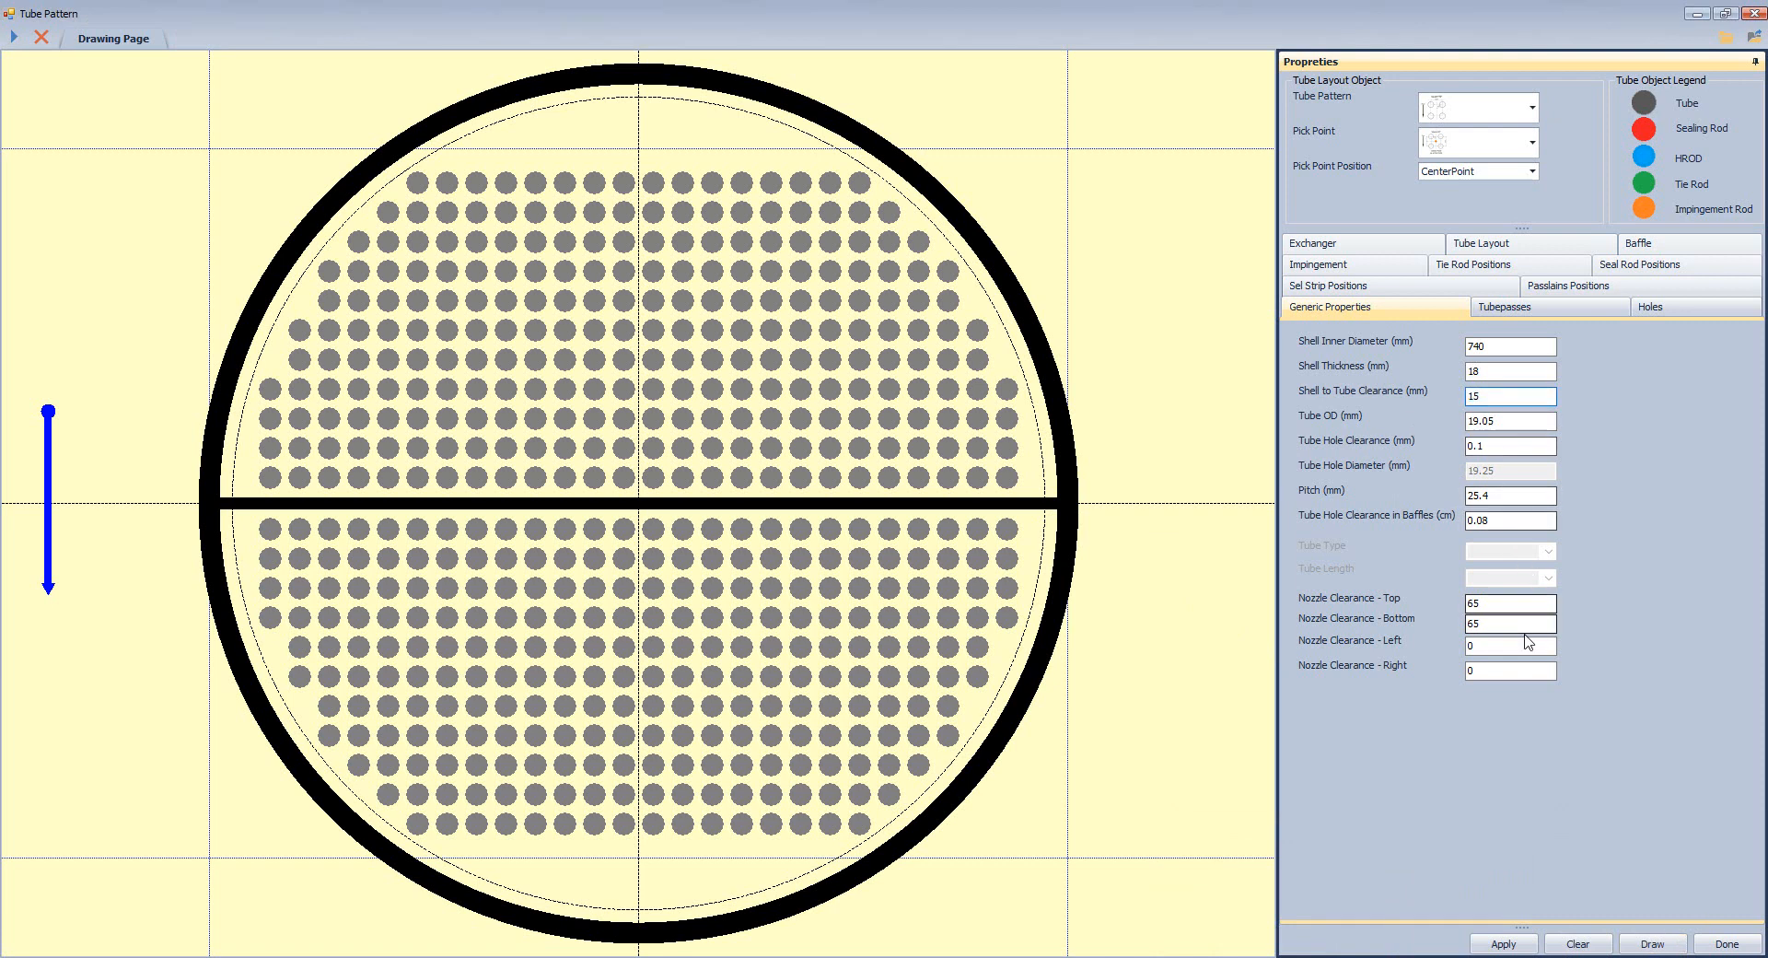
pyautogui.click(1647, 945)
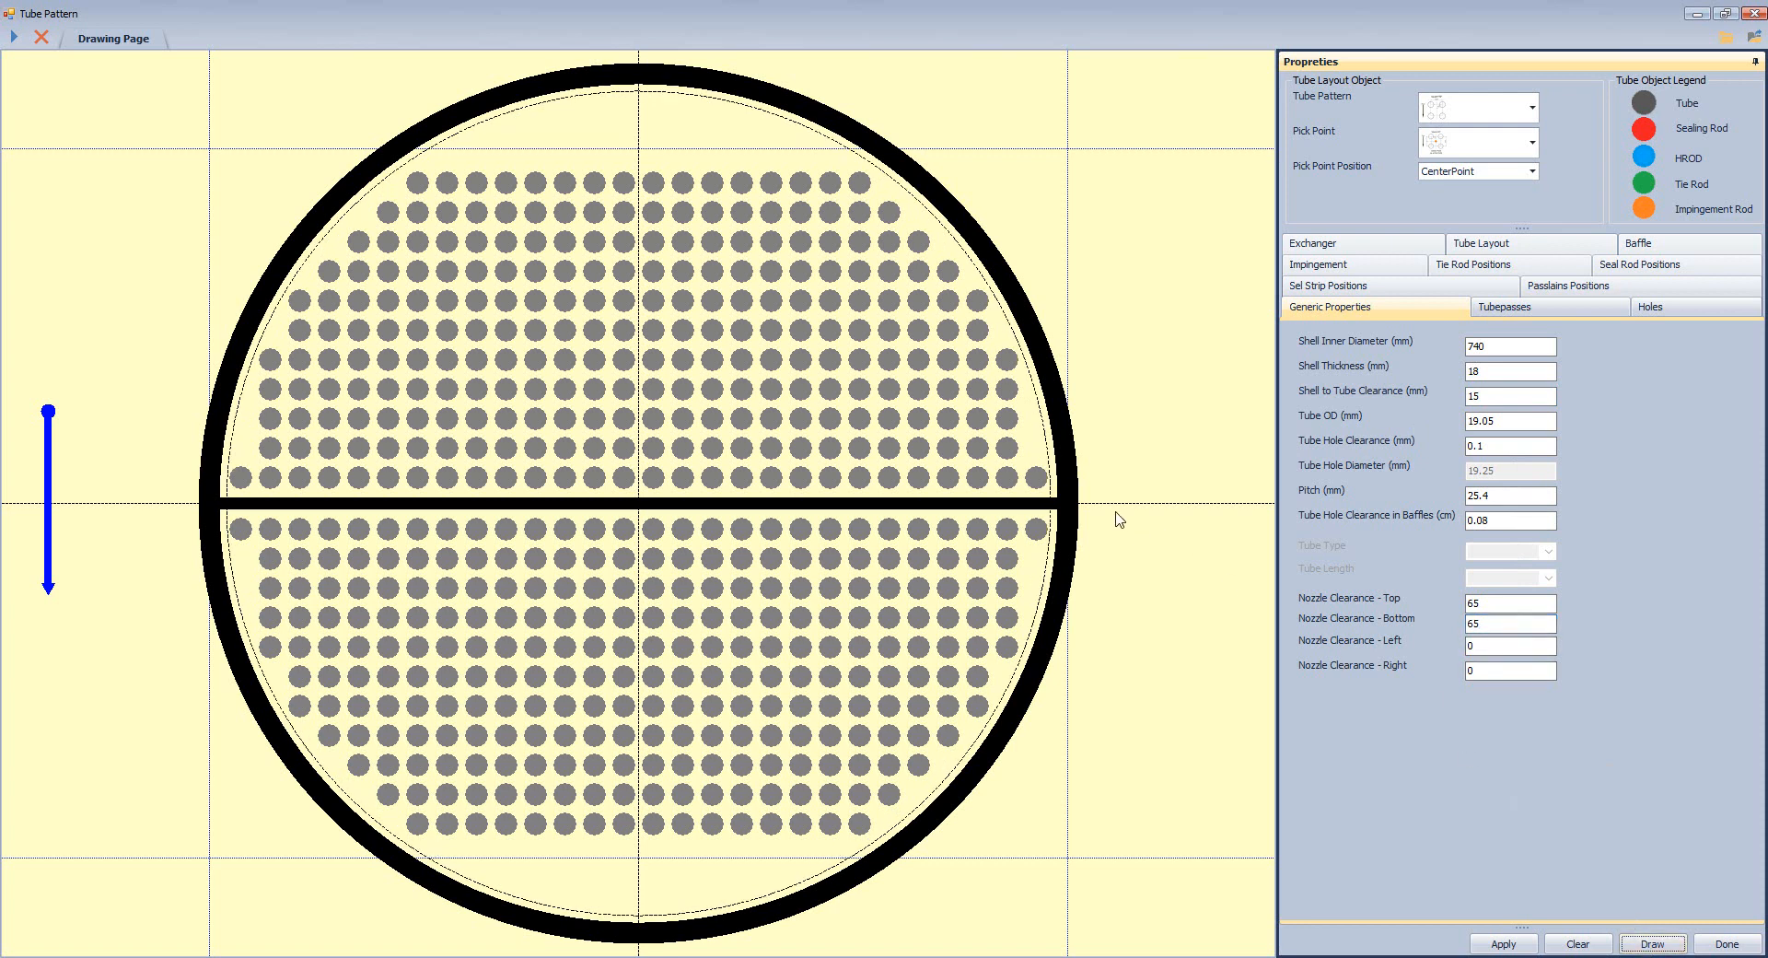
# Set the shell to tube clearance back to 20 mm, redraw the layout and compare it with the BUNDLE drawing's tubesheet view.
pyautogui.moveTo(1494, 394); pyautogui.dragTo(1423, 403)
pyautogui.write('0')
pyautogui.click(1652, 943)
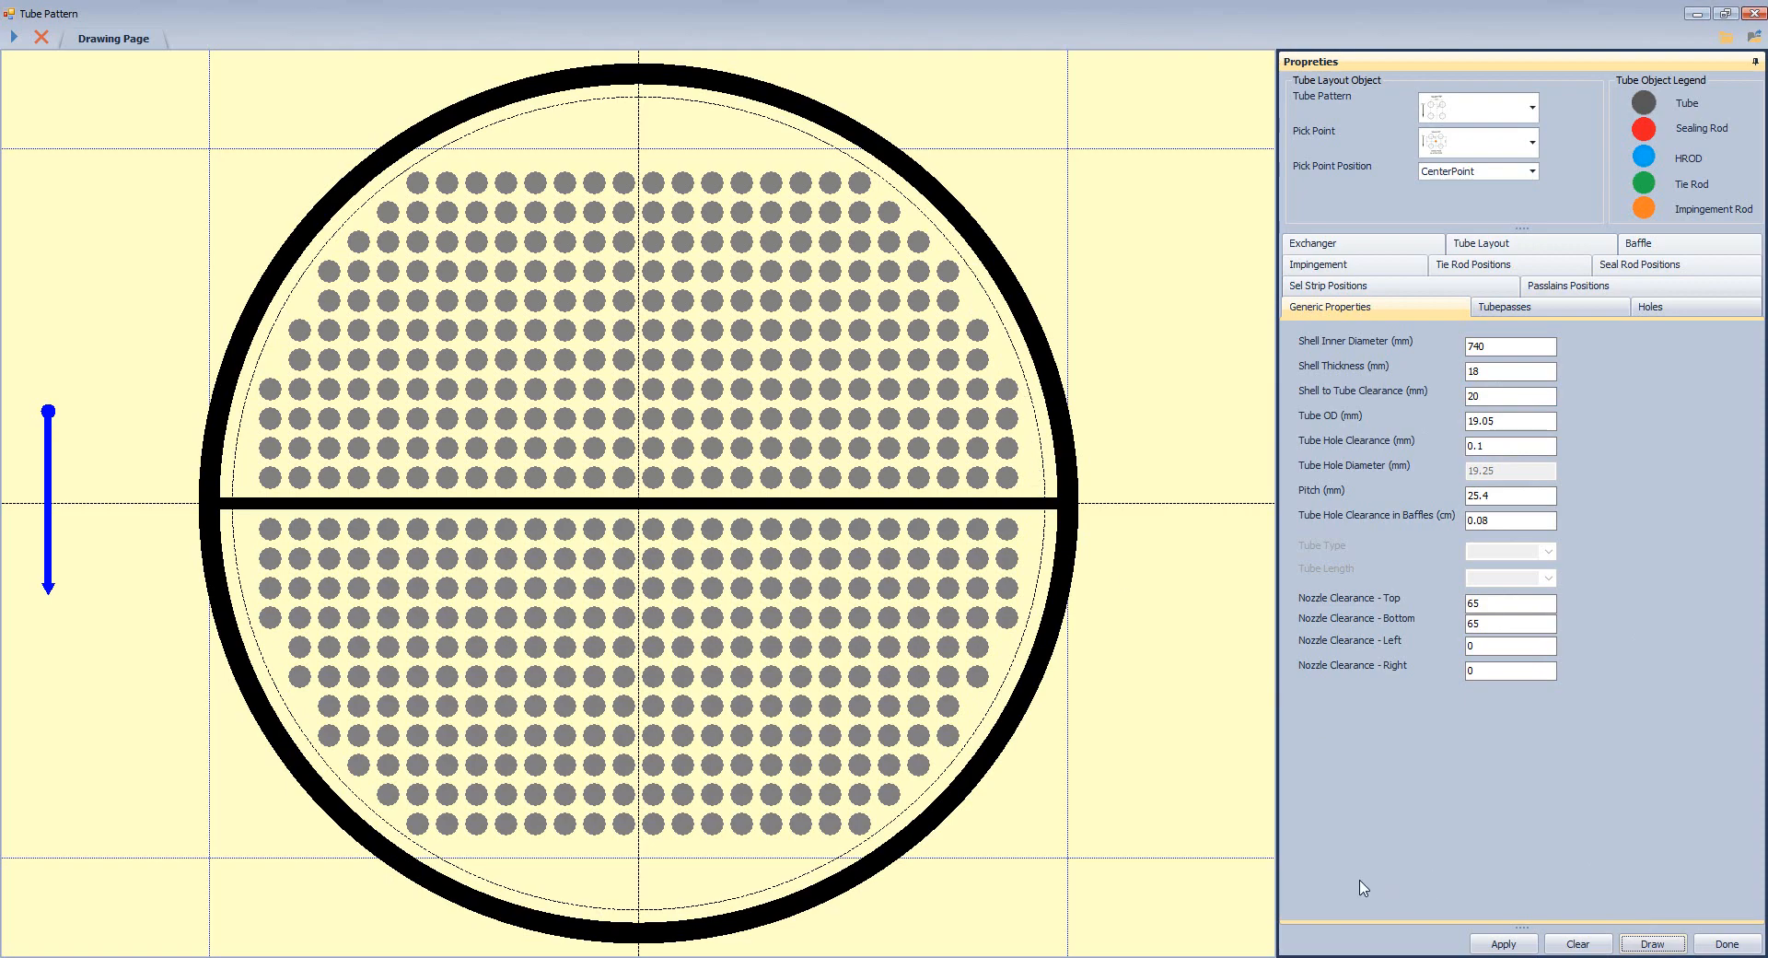
pyautogui.click(1321, 956)
pyautogui.click(1400, 909)
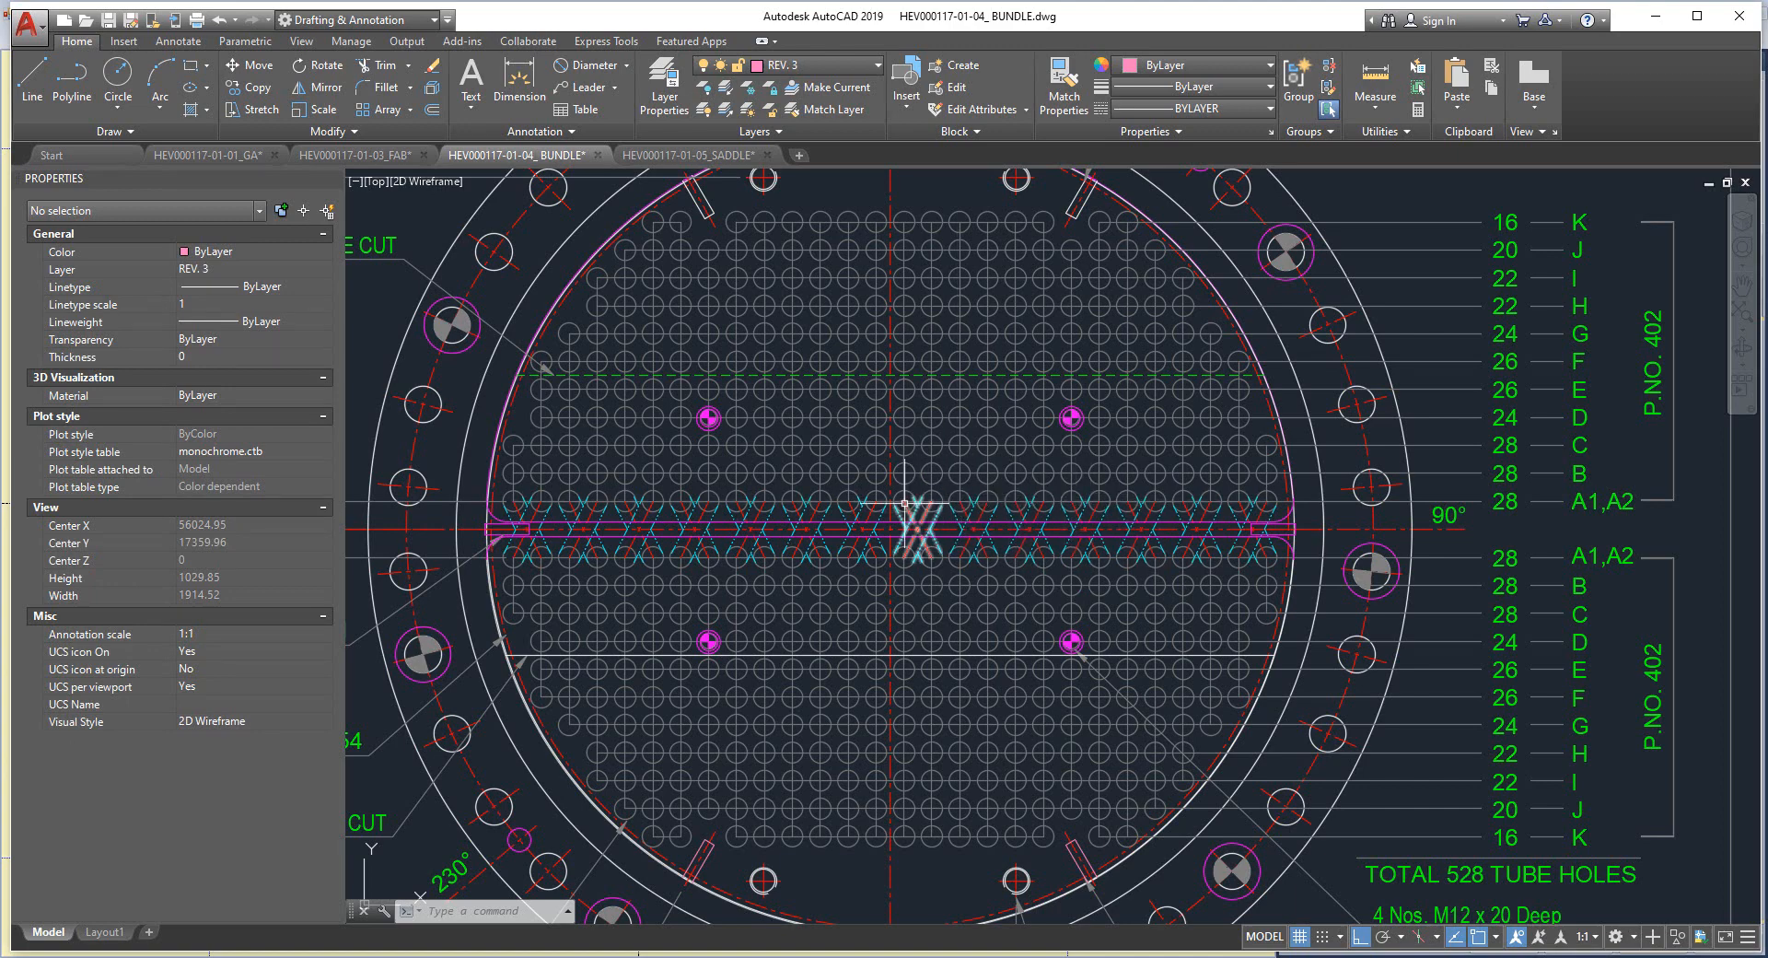
pyautogui.click(1476, 886)
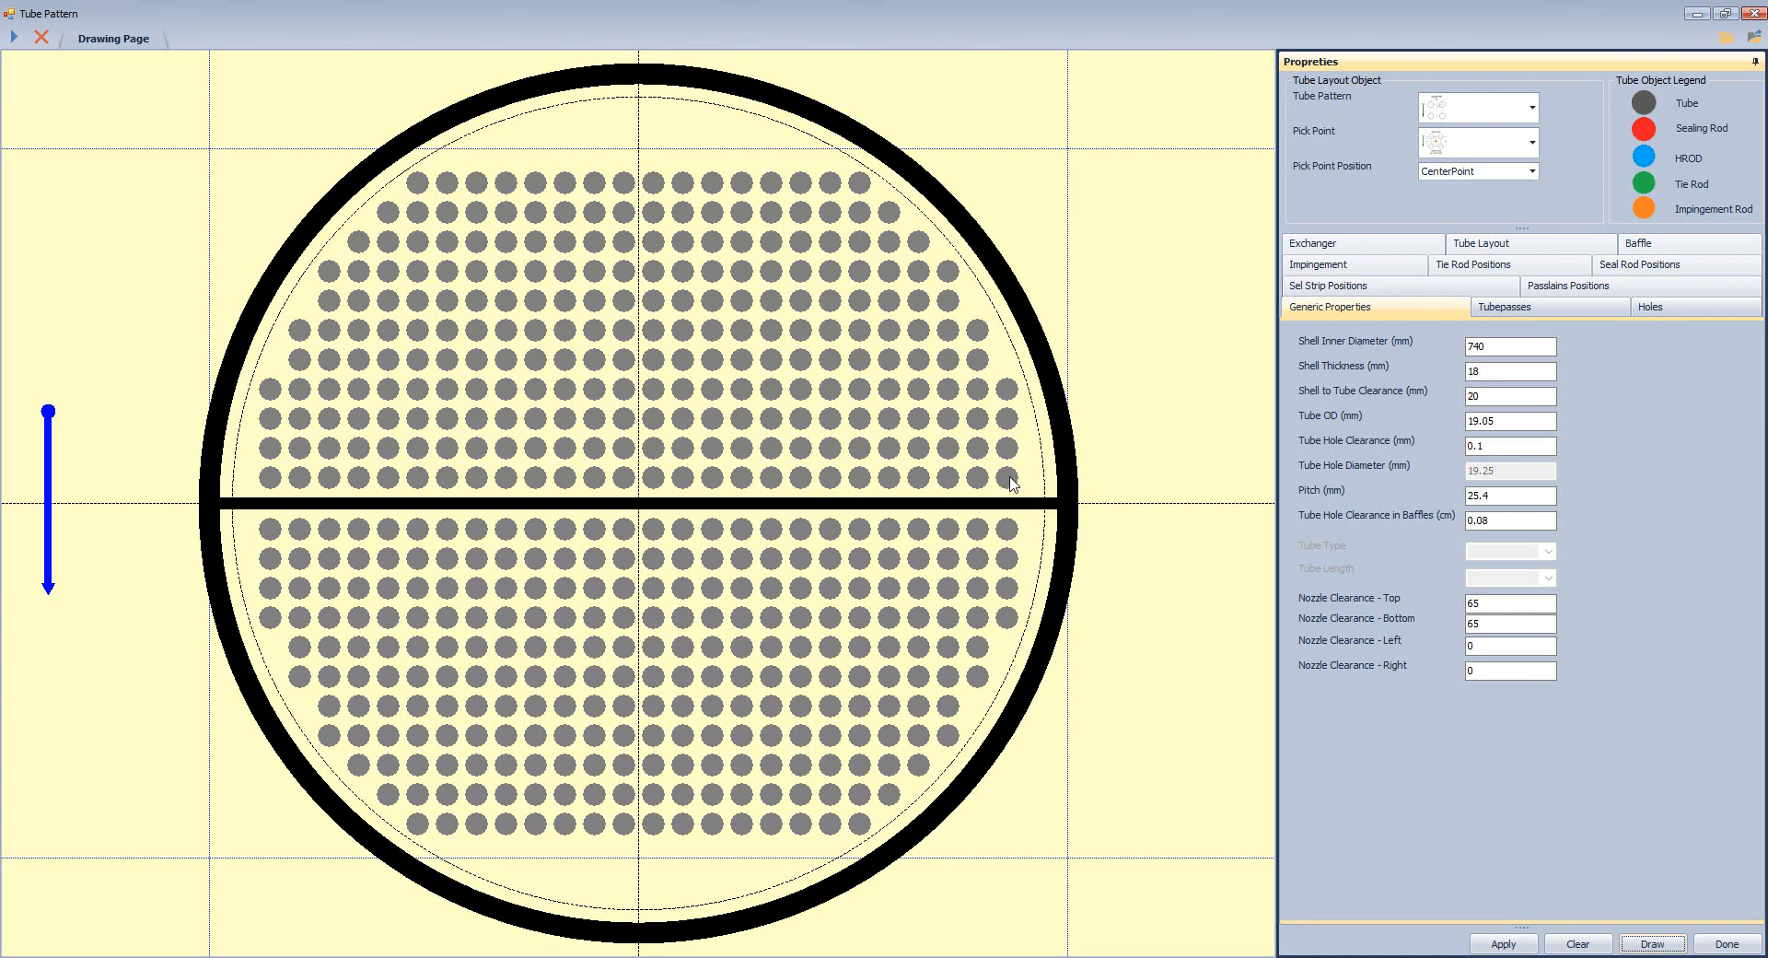
# Redraw the tube layout with a shell to tube clearance of 10 mm, and again with the clearance set to 5 mm.
pyautogui.doubleClick(1473, 398)
pyautogui.write('10')
pyautogui.click(1652, 943)
pyautogui.doubleClick(1482, 397)
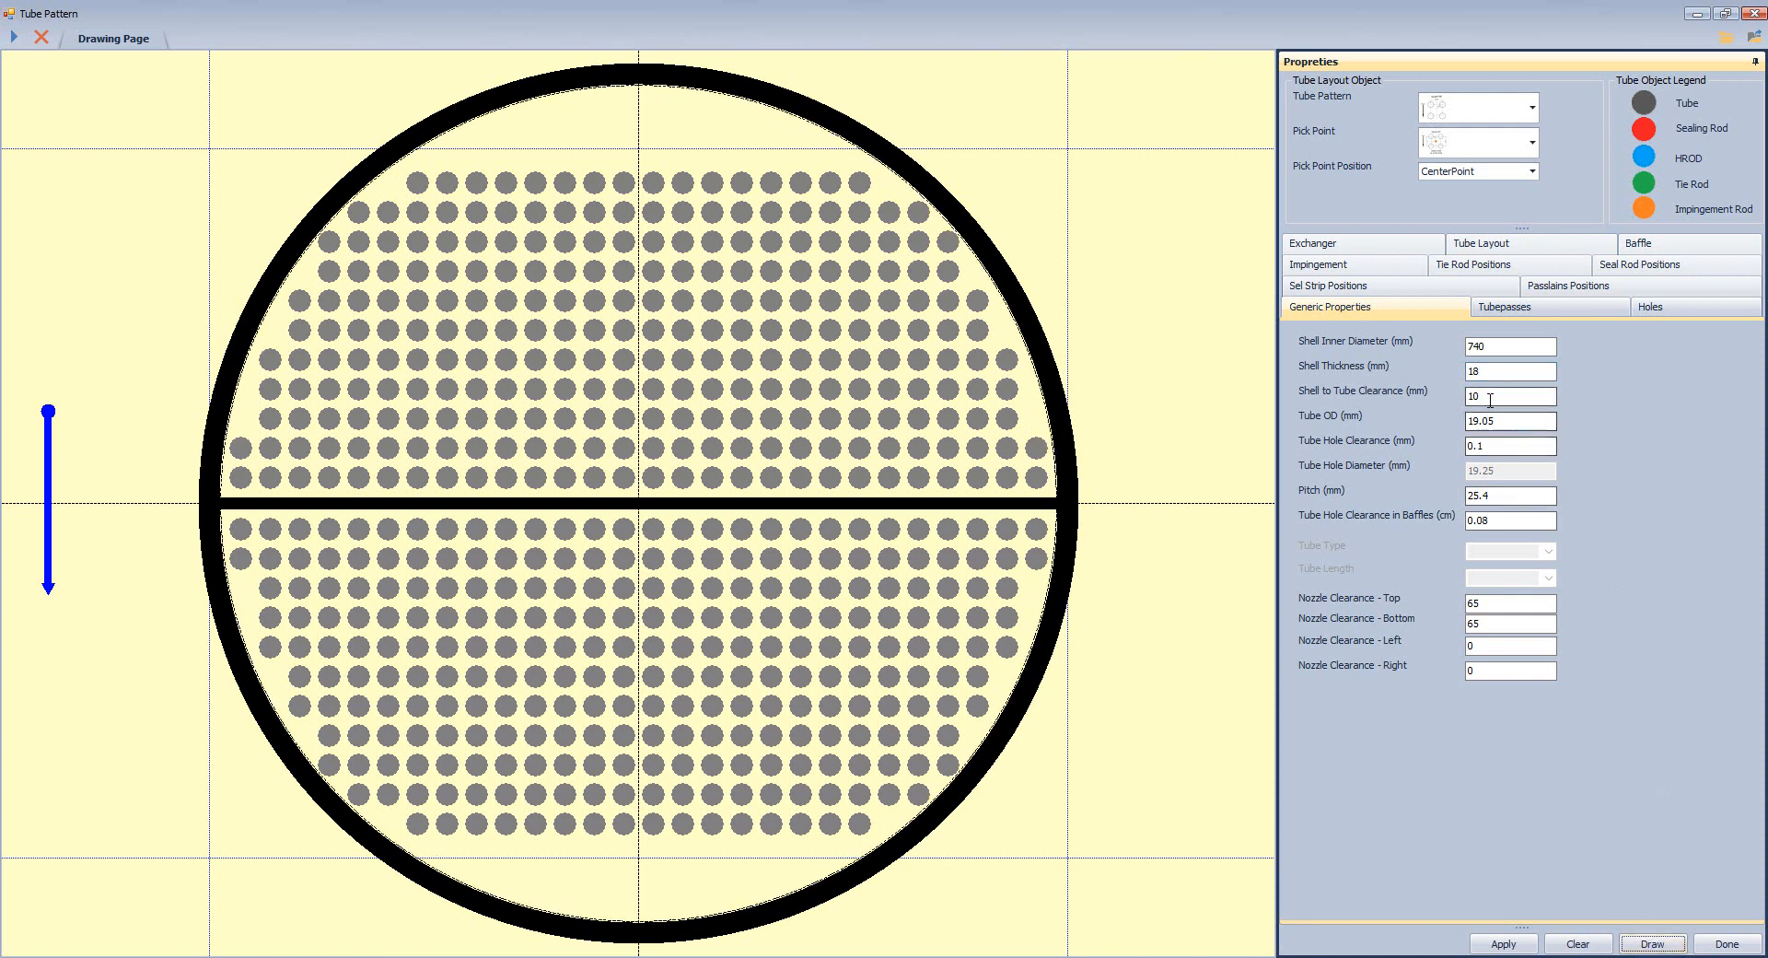
pyautogui.write('5')
pyautogui.click(1674, 944)
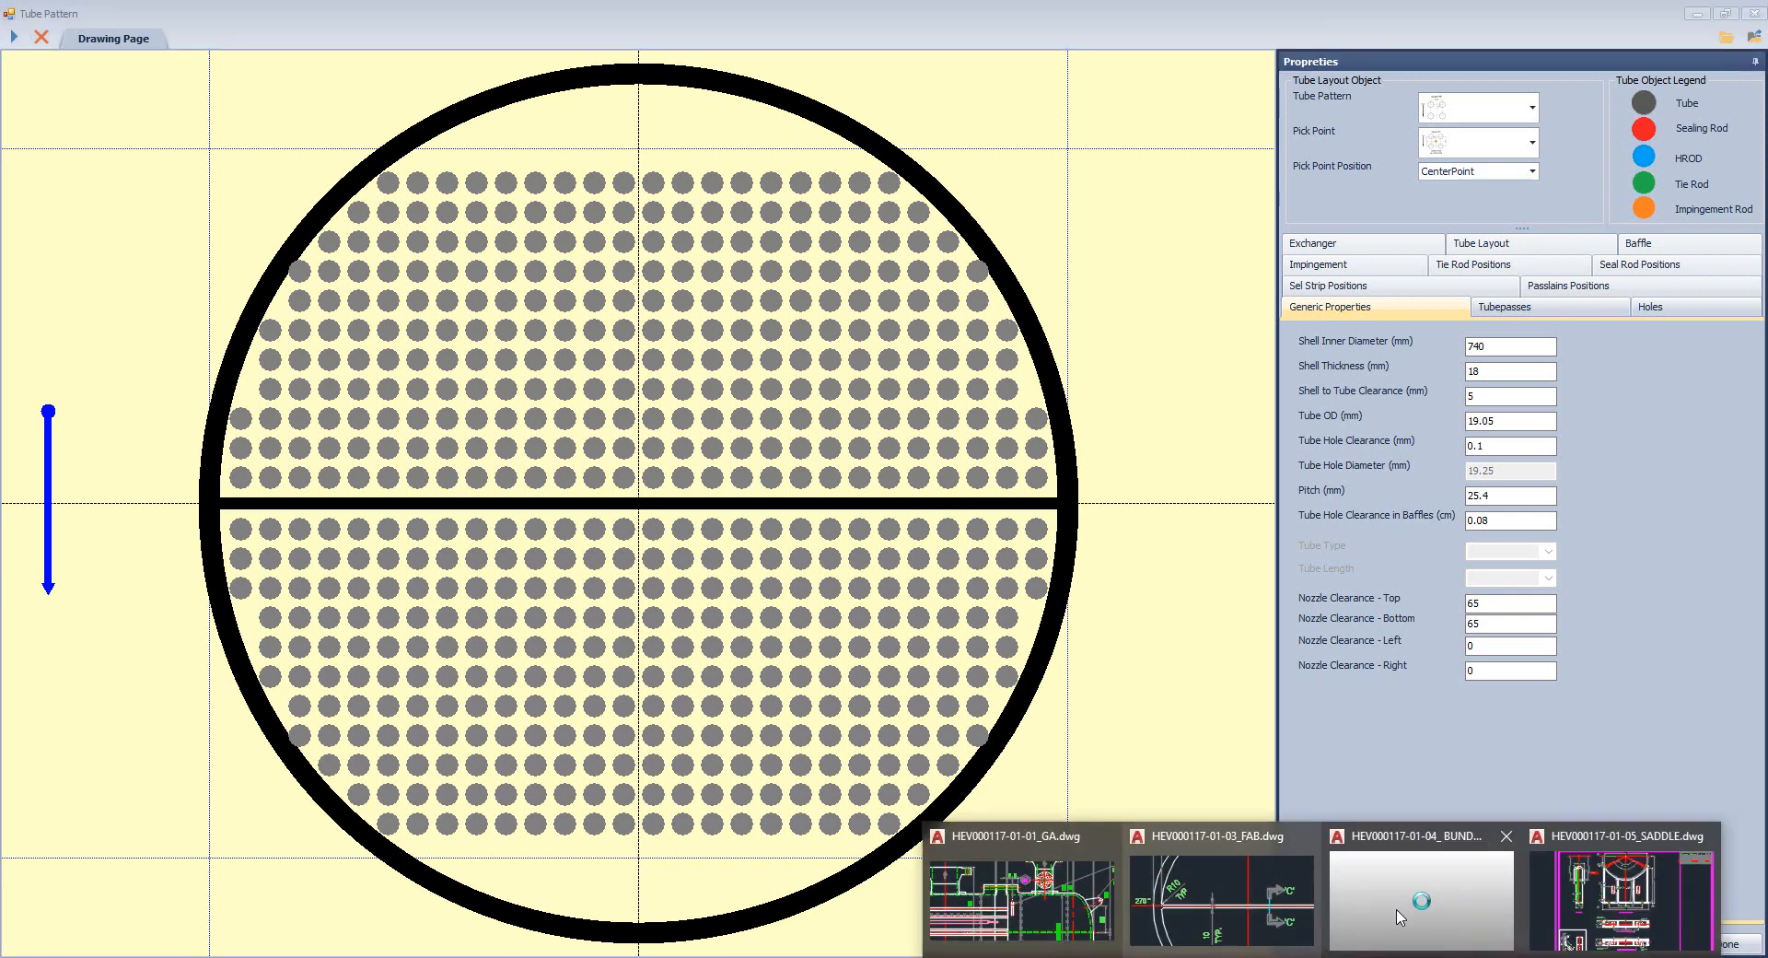
# Examine the outermost tubes of each row and the tie rod positions in the BUNDLE drawing's tubesheet view.
pyautogui.click(1422, 889)
pyautogui.scroll(2, 1231, 534)
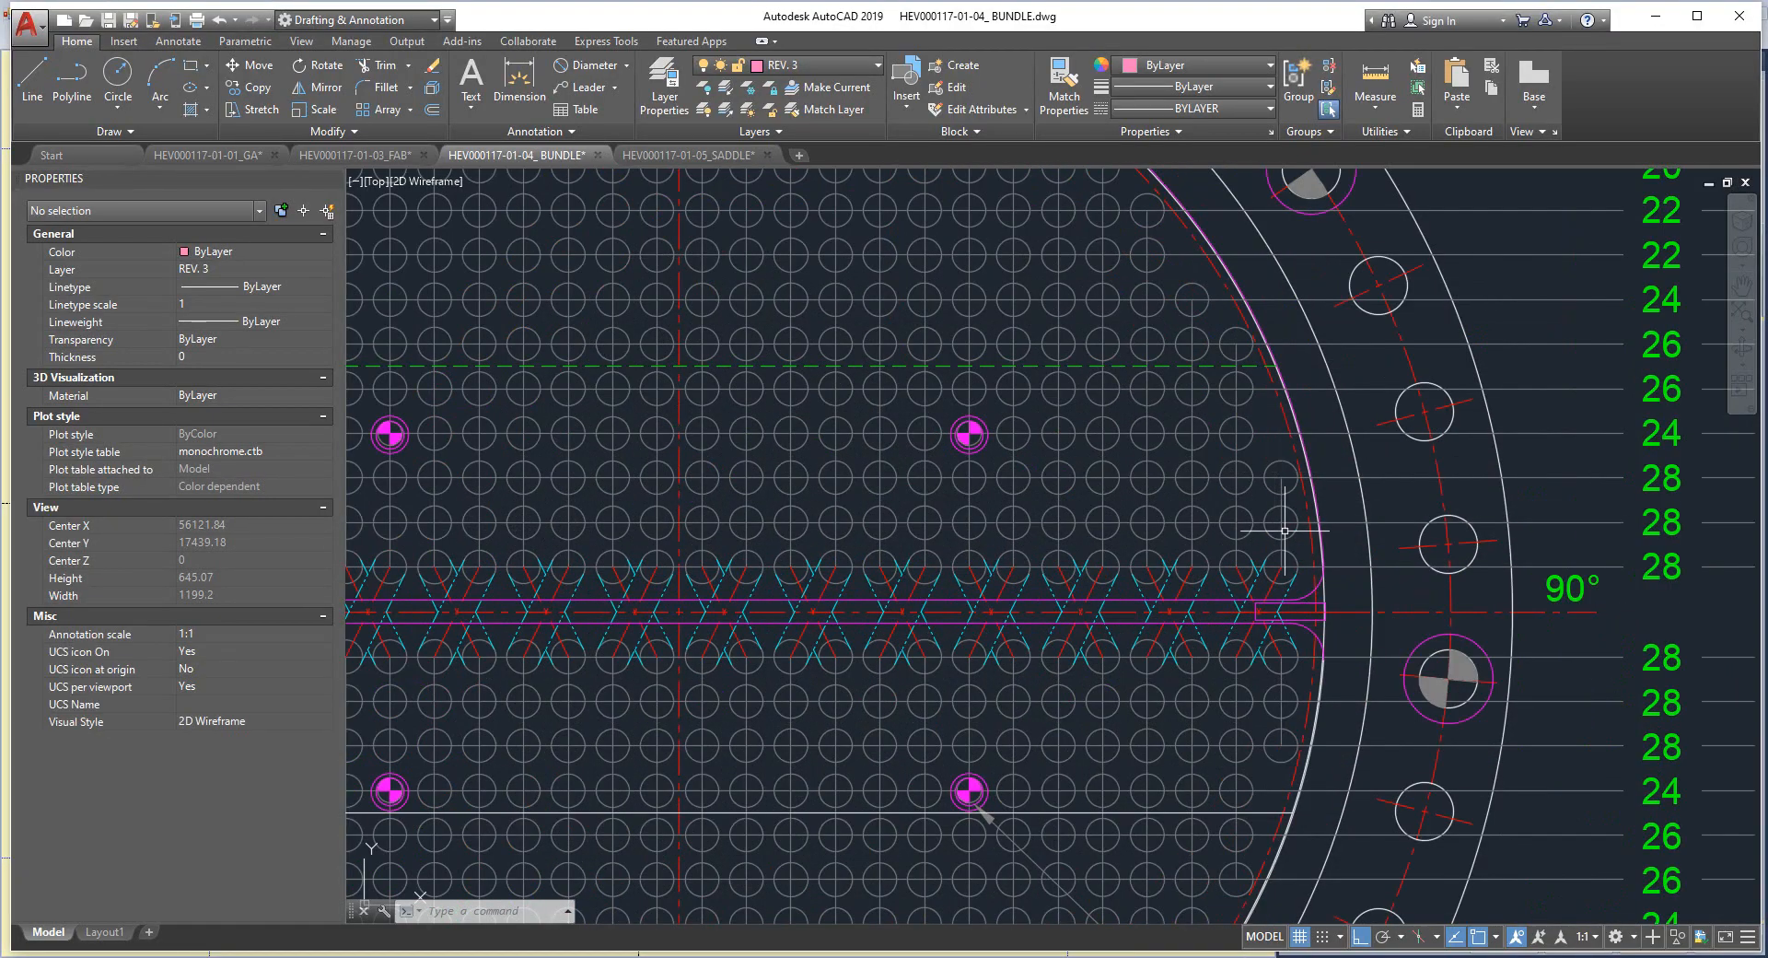
pyautogui.moveTo(1265, 450); pyautogui.dragTo(1220, 475, button='middle')
pyautogui.moveTo(1219, 475); pyautogui.dragTo(1251, 607)
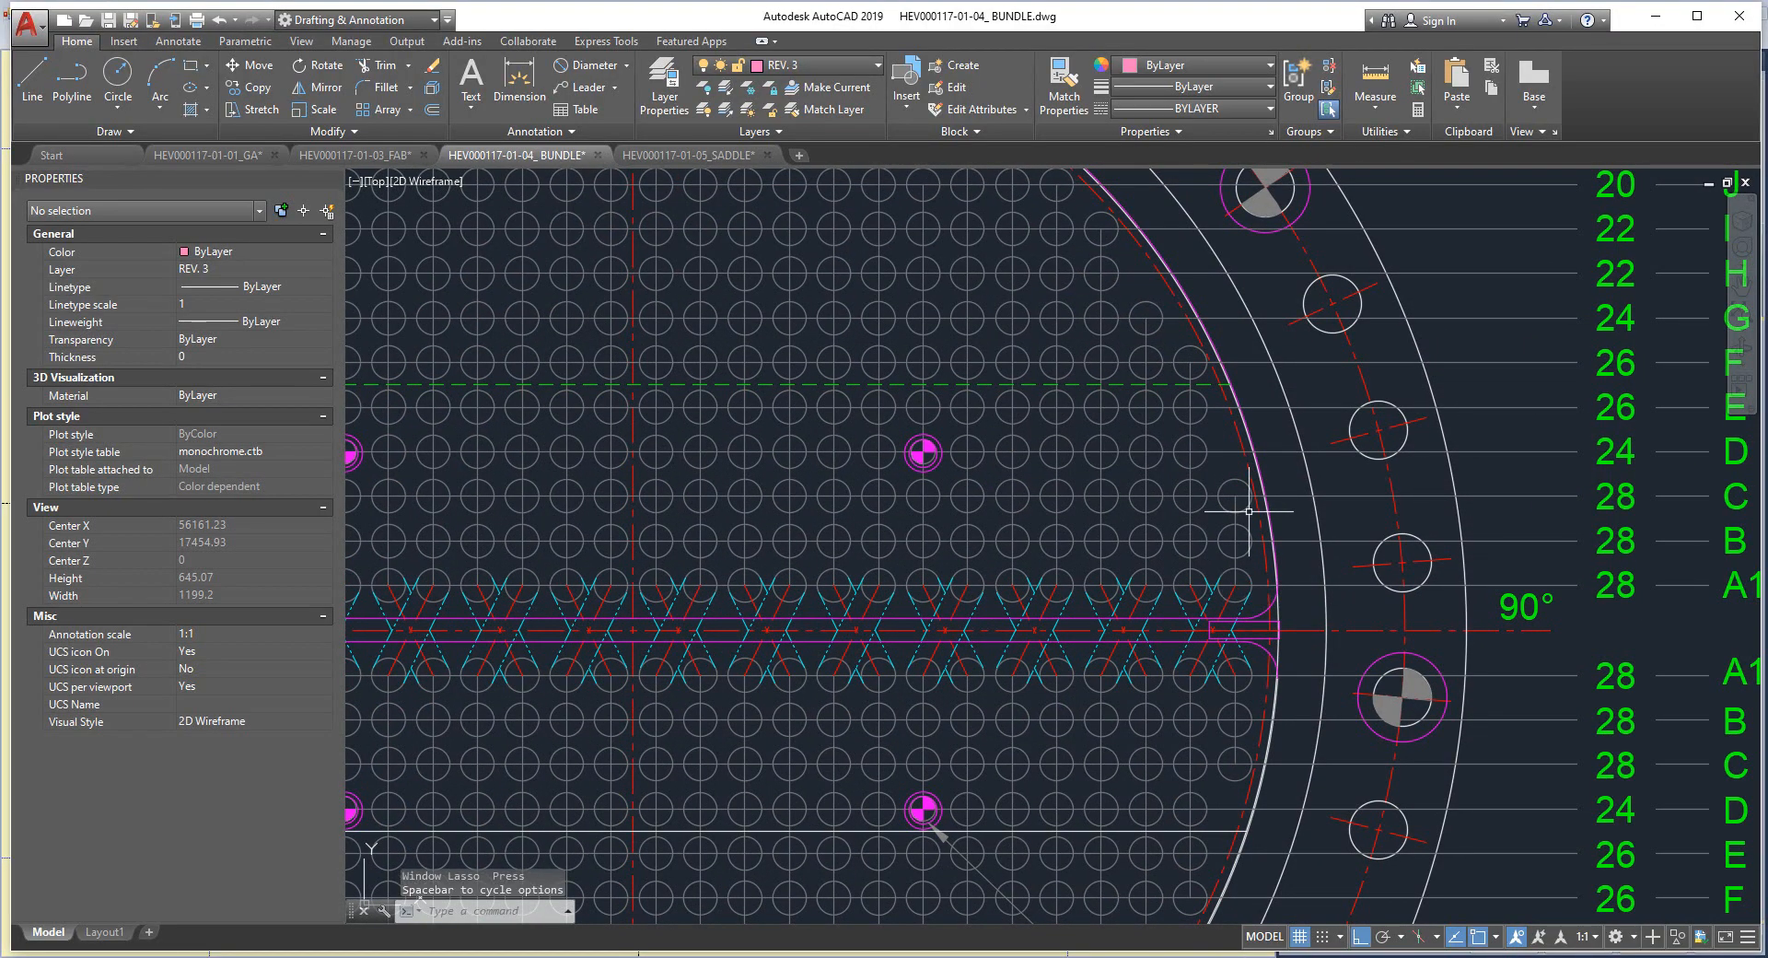
pyautogui.scroll(-2, 1249, 512)
pyautogui.moveTo(1250, 512); pyautogui.dragTo(1152, 528, button='middle')
pyautogui.moveTo(1378, 553); pyautogui.dragTo(1540, 612, button='middle')
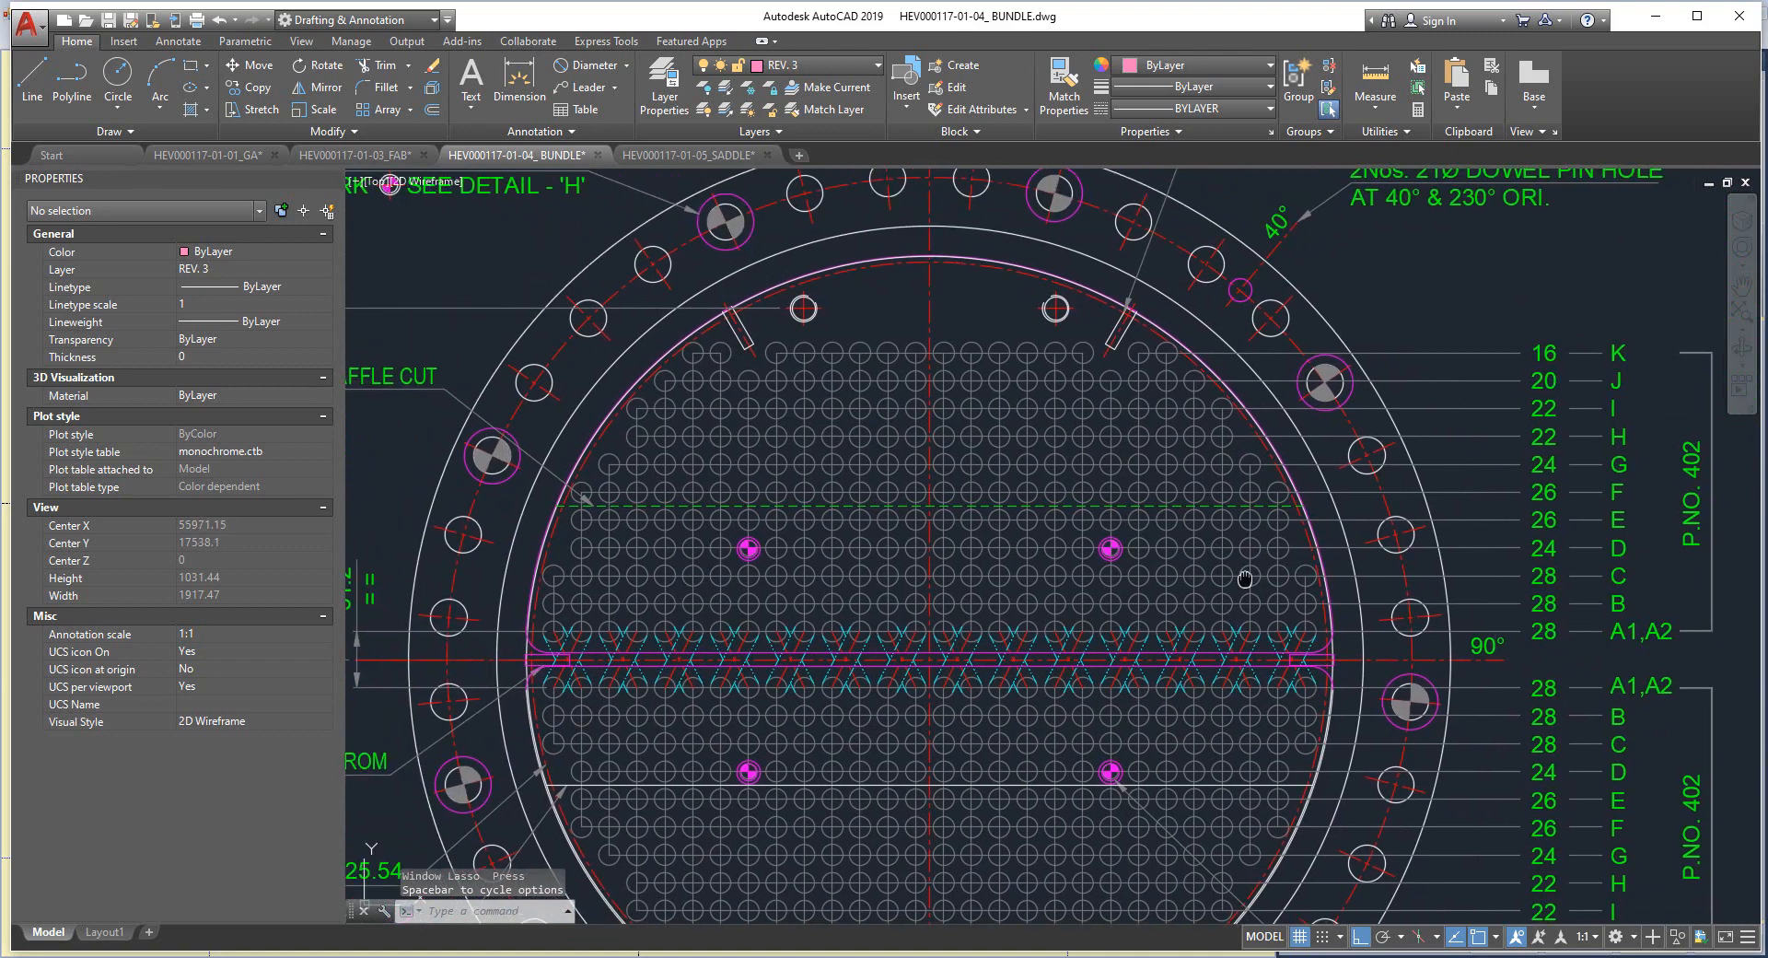
pyautogui.scroll(2, 1347, 580)
pyautogui.moveTo(1243, 580)
pyautogui.mouseDown(button='middle')
pyautogui.moveTo(1275, 599)
pyautogui.moveTo(1385, 570)
pyautogui.mouseUp(button='middle')
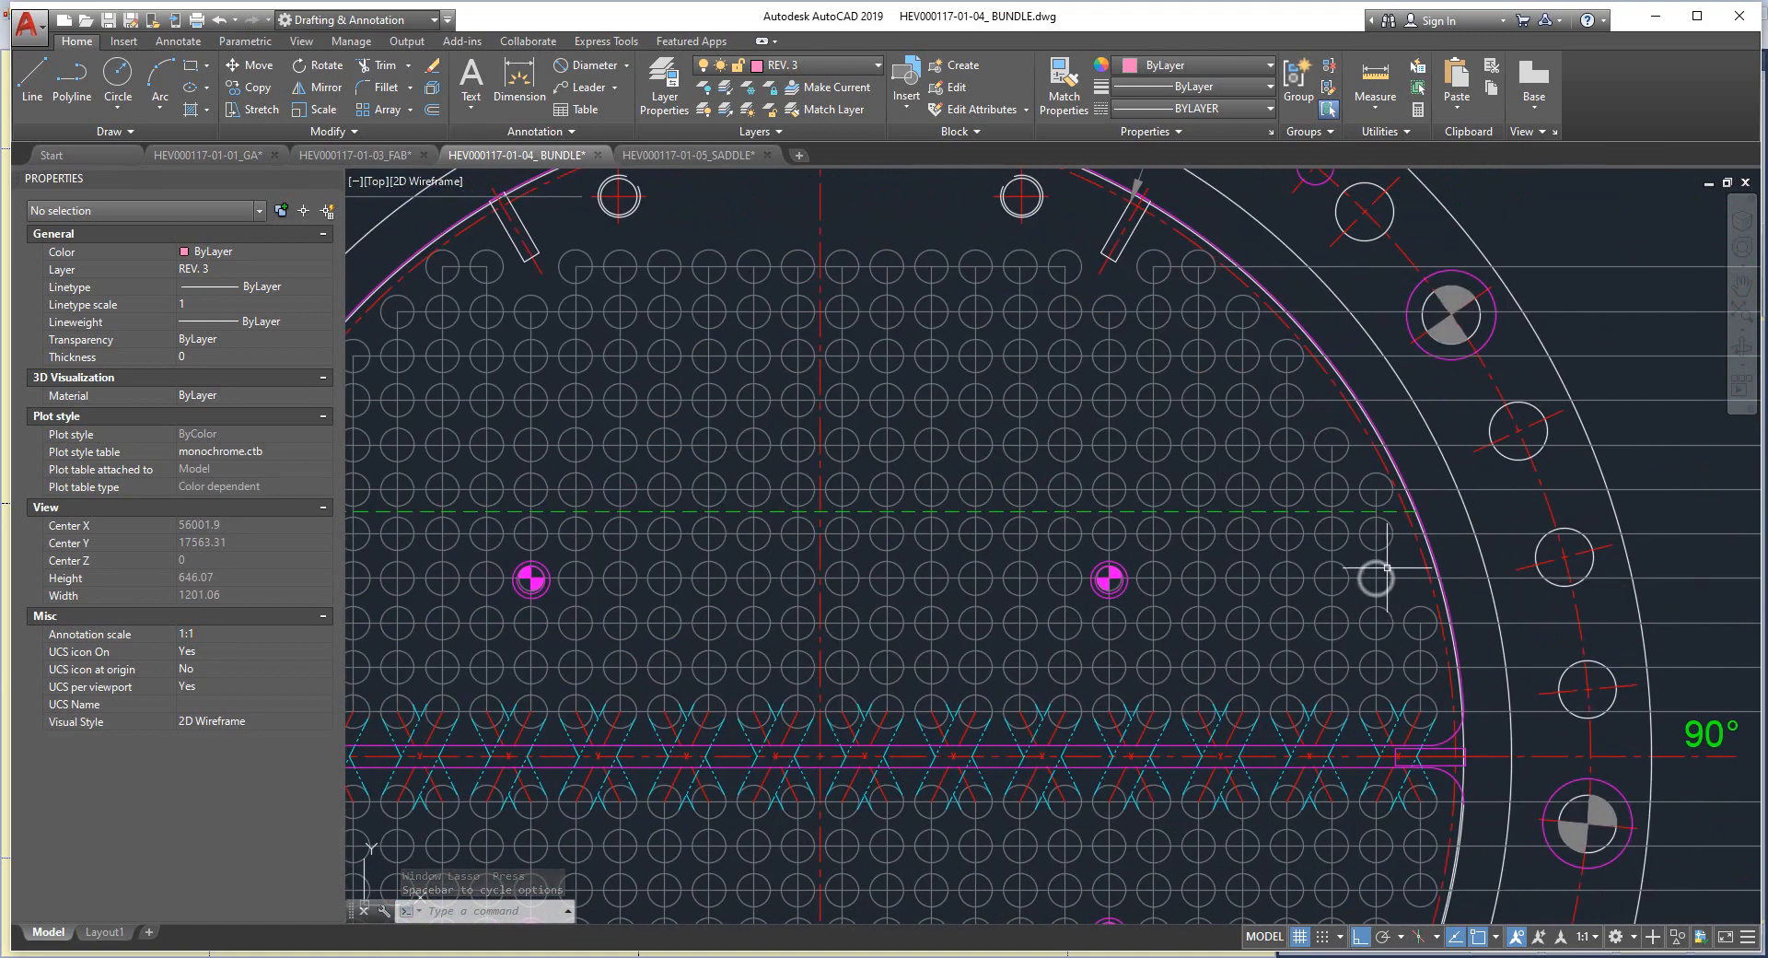
pyautogui.moveTo(1217, 582); pyautogui.dragTo(1331, 569, button='middle')
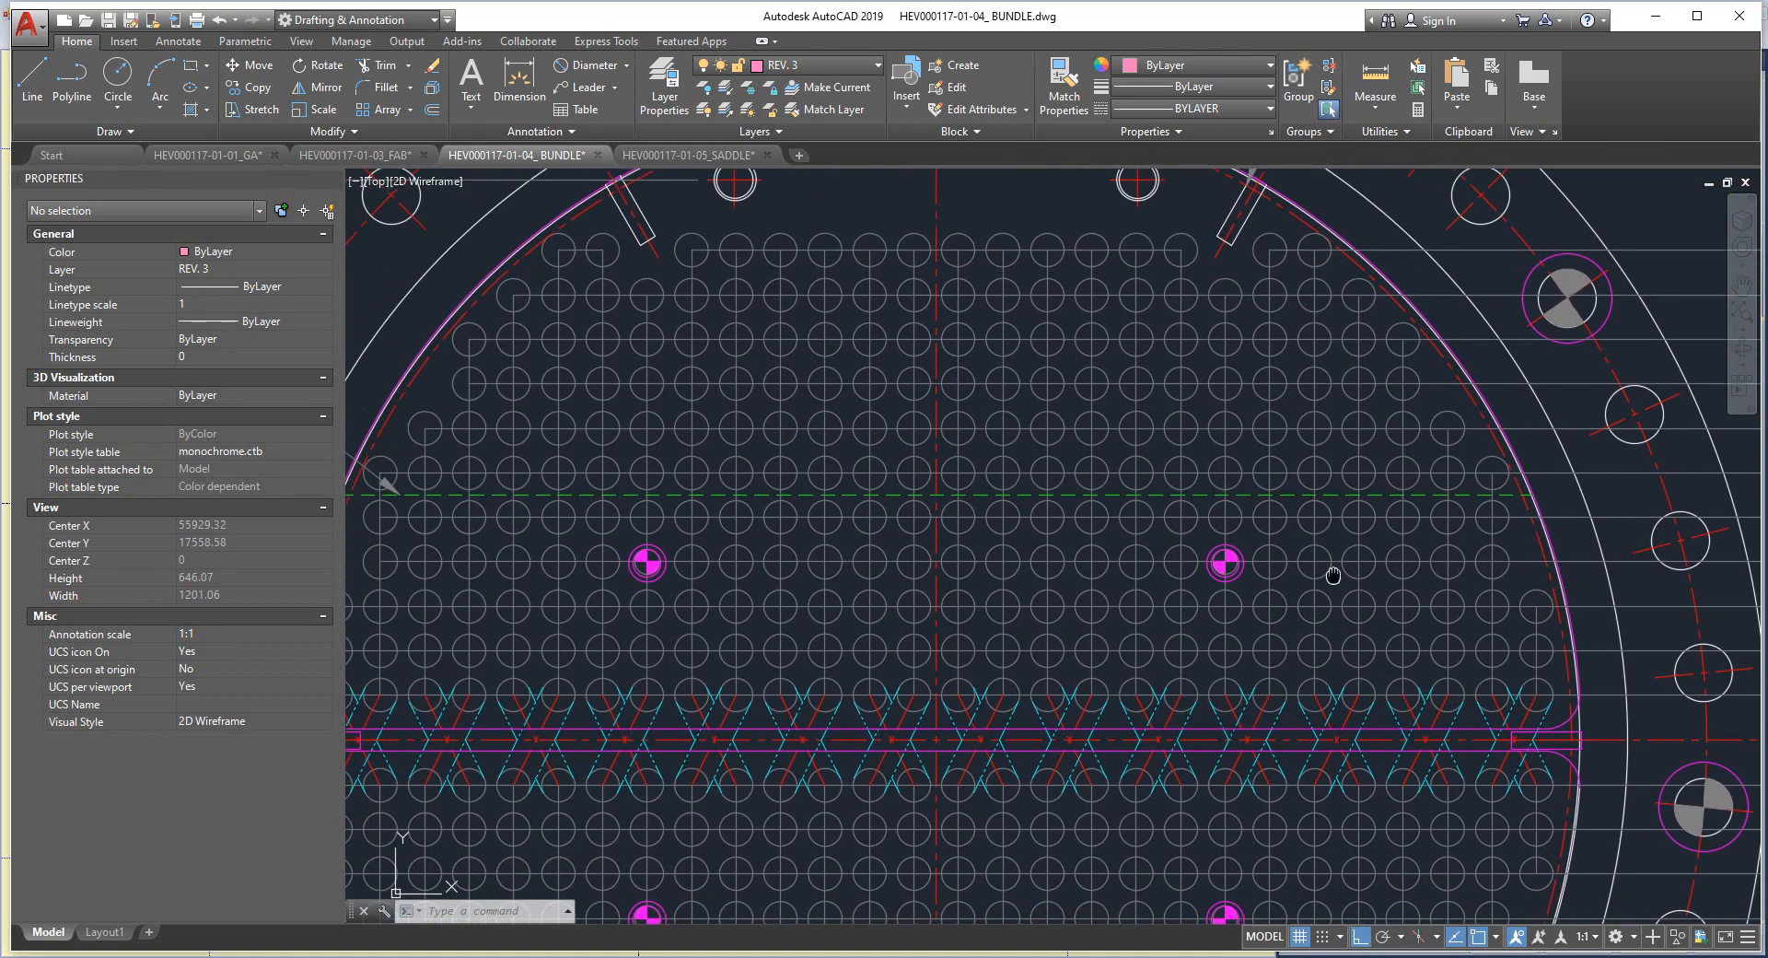
pyautogui.scroll(-2, 1461, 562)
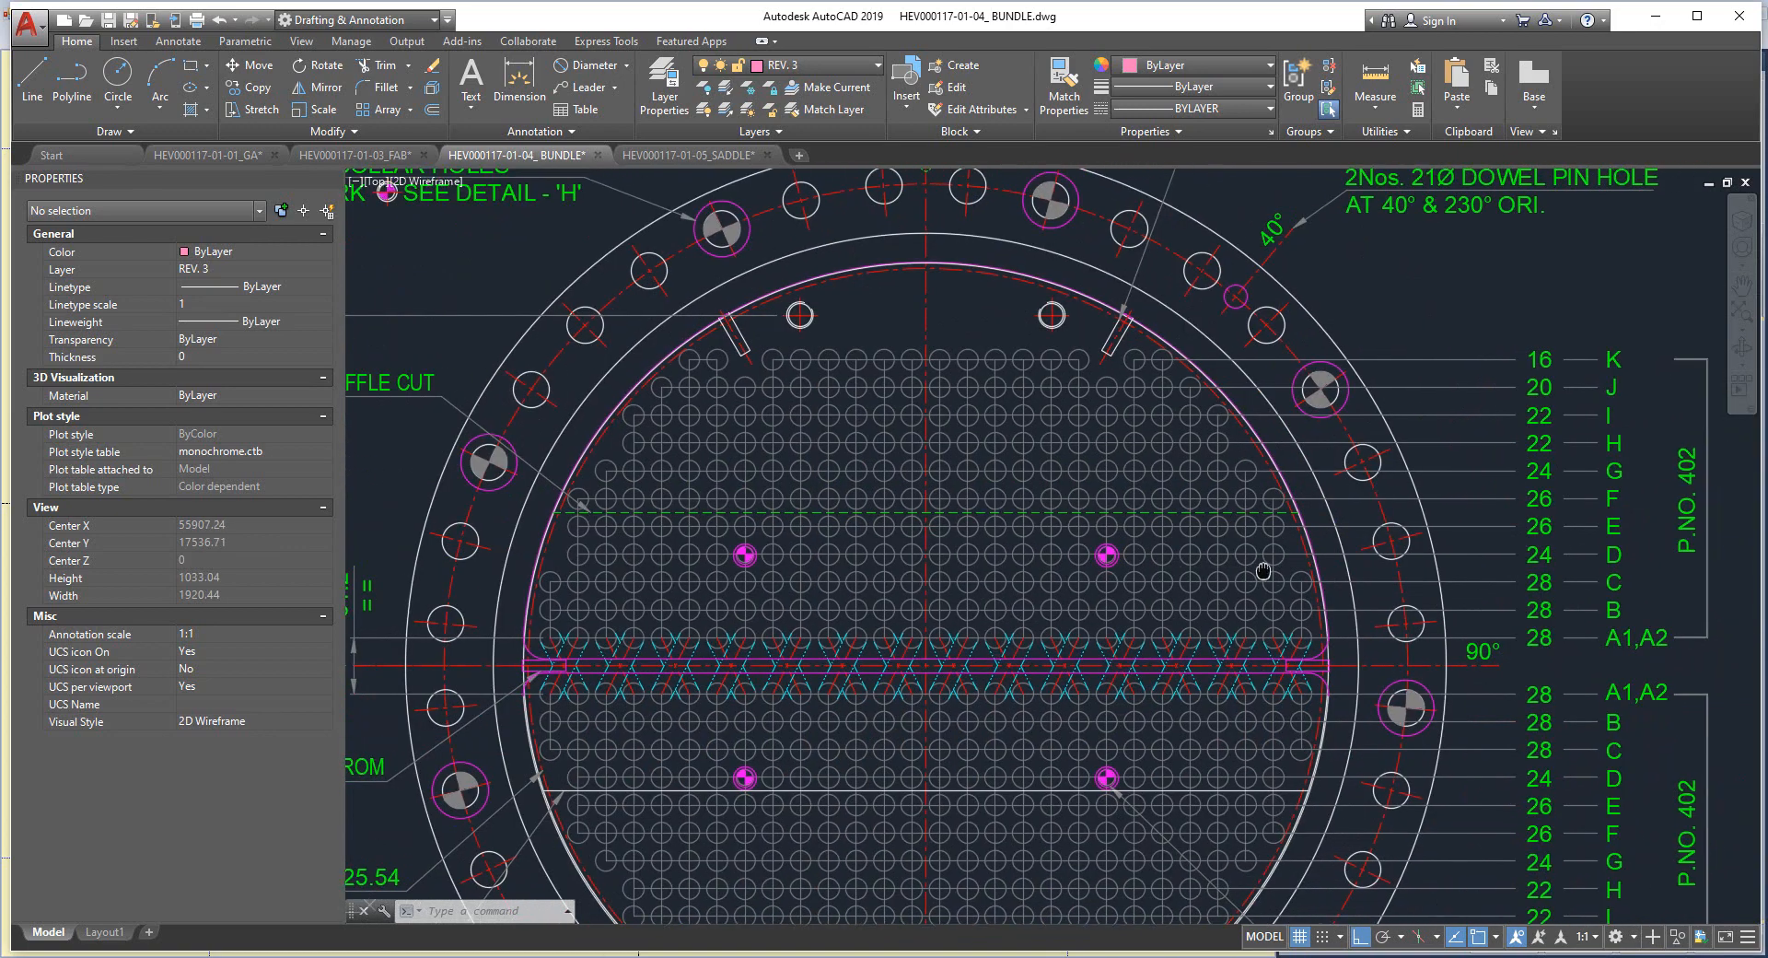
pyautogui.scroll(2, 1241, 559)
pyautogui.moveTo(1187, 563); pyautogui.dragTo(1310, 568, button='middle')
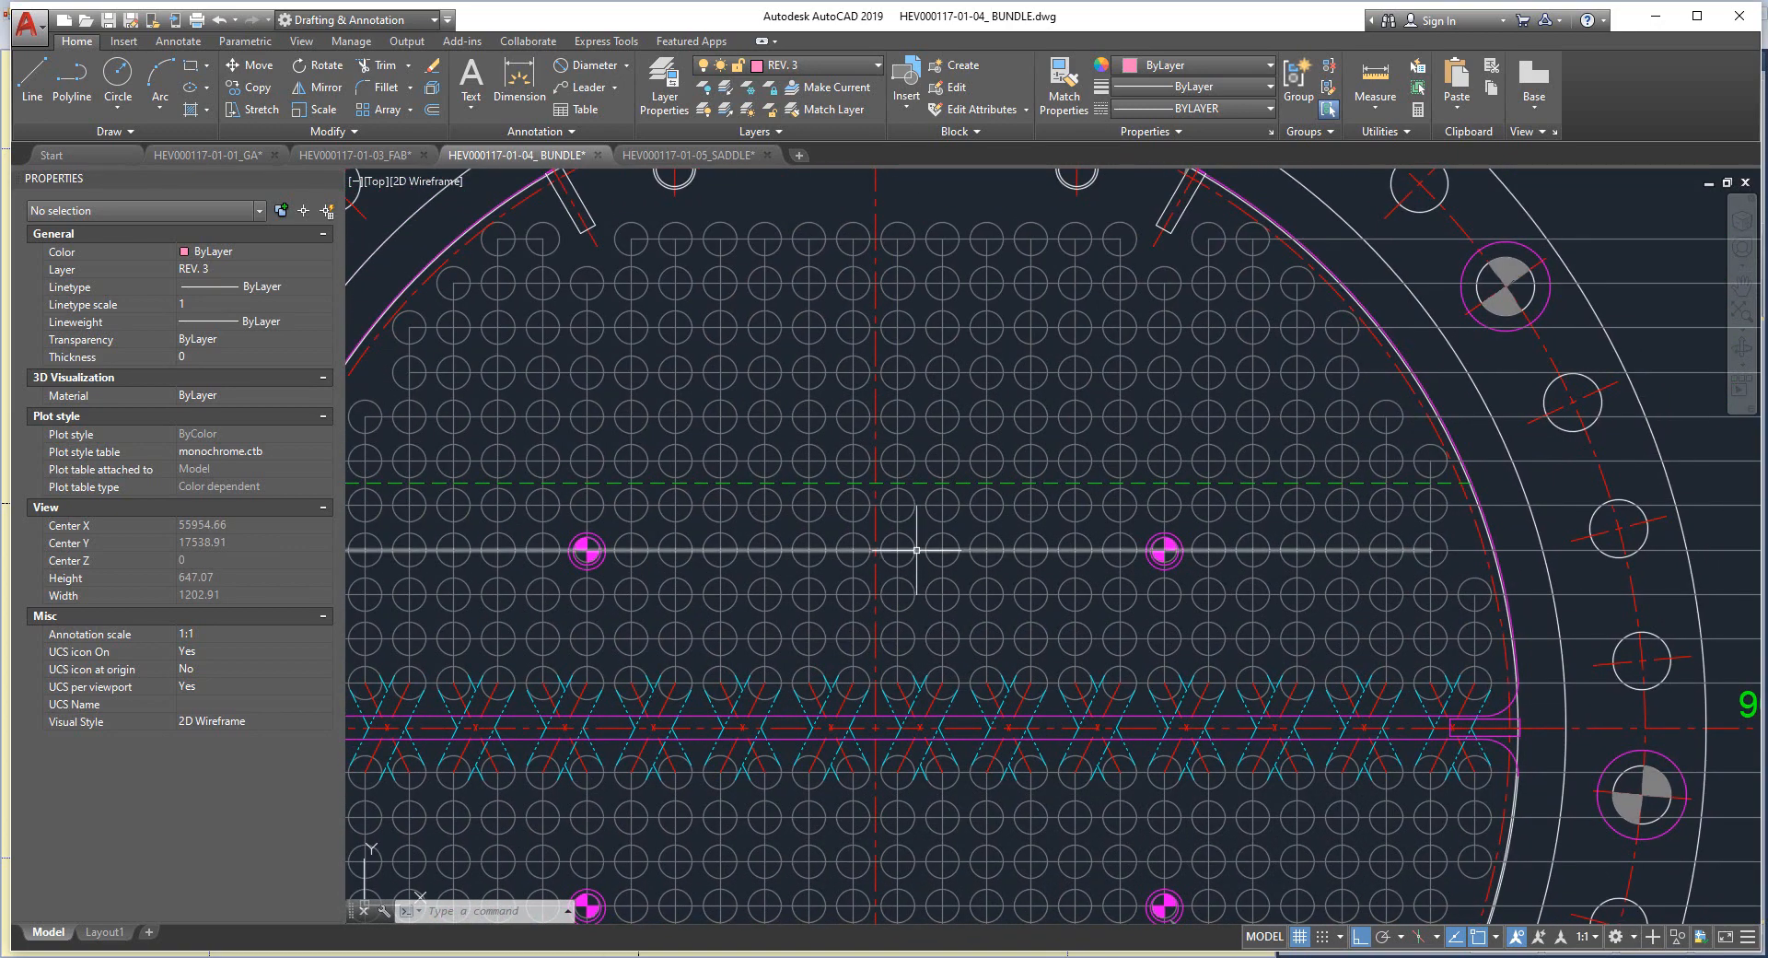
# Count the tubes in row D between the vertical centreline and the upper right tie rod, then clear the selection.
pyautogui.click(898, 535)
pyautogui.click(941, 536)
pyautogui.click(986, 535)
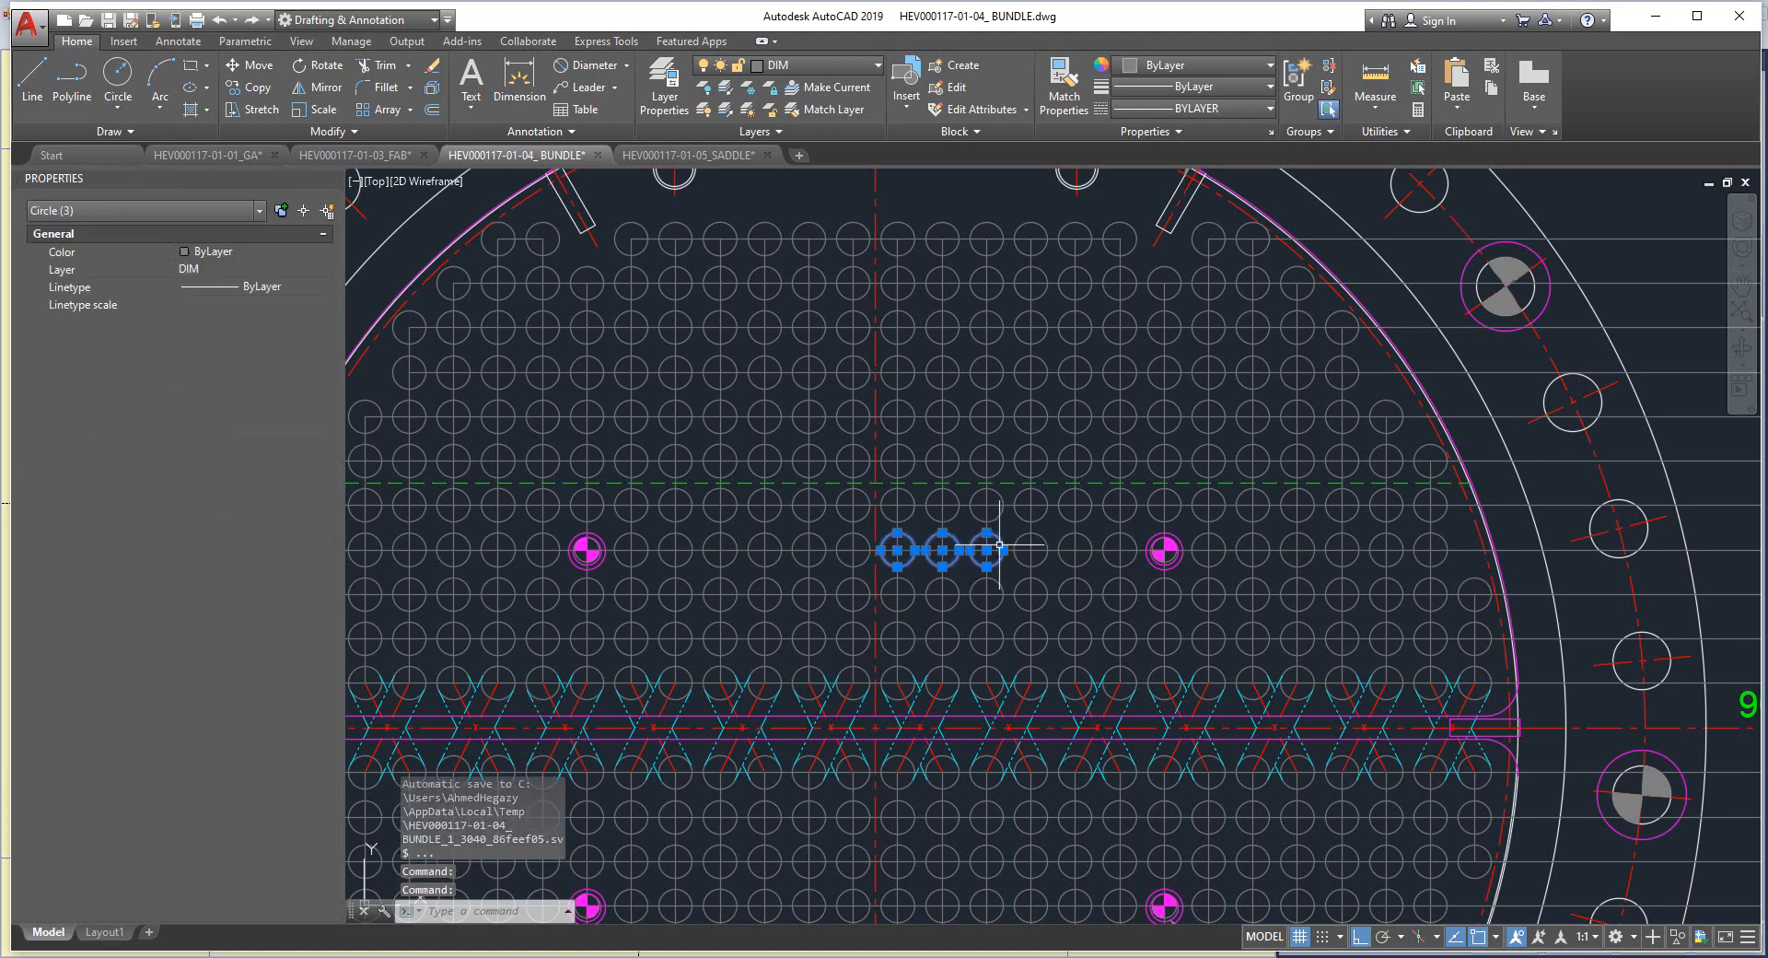
pyautogui.click(1046, 537)
pyautogui.click(1068, 537)
pyautogui.click(1087, 537)
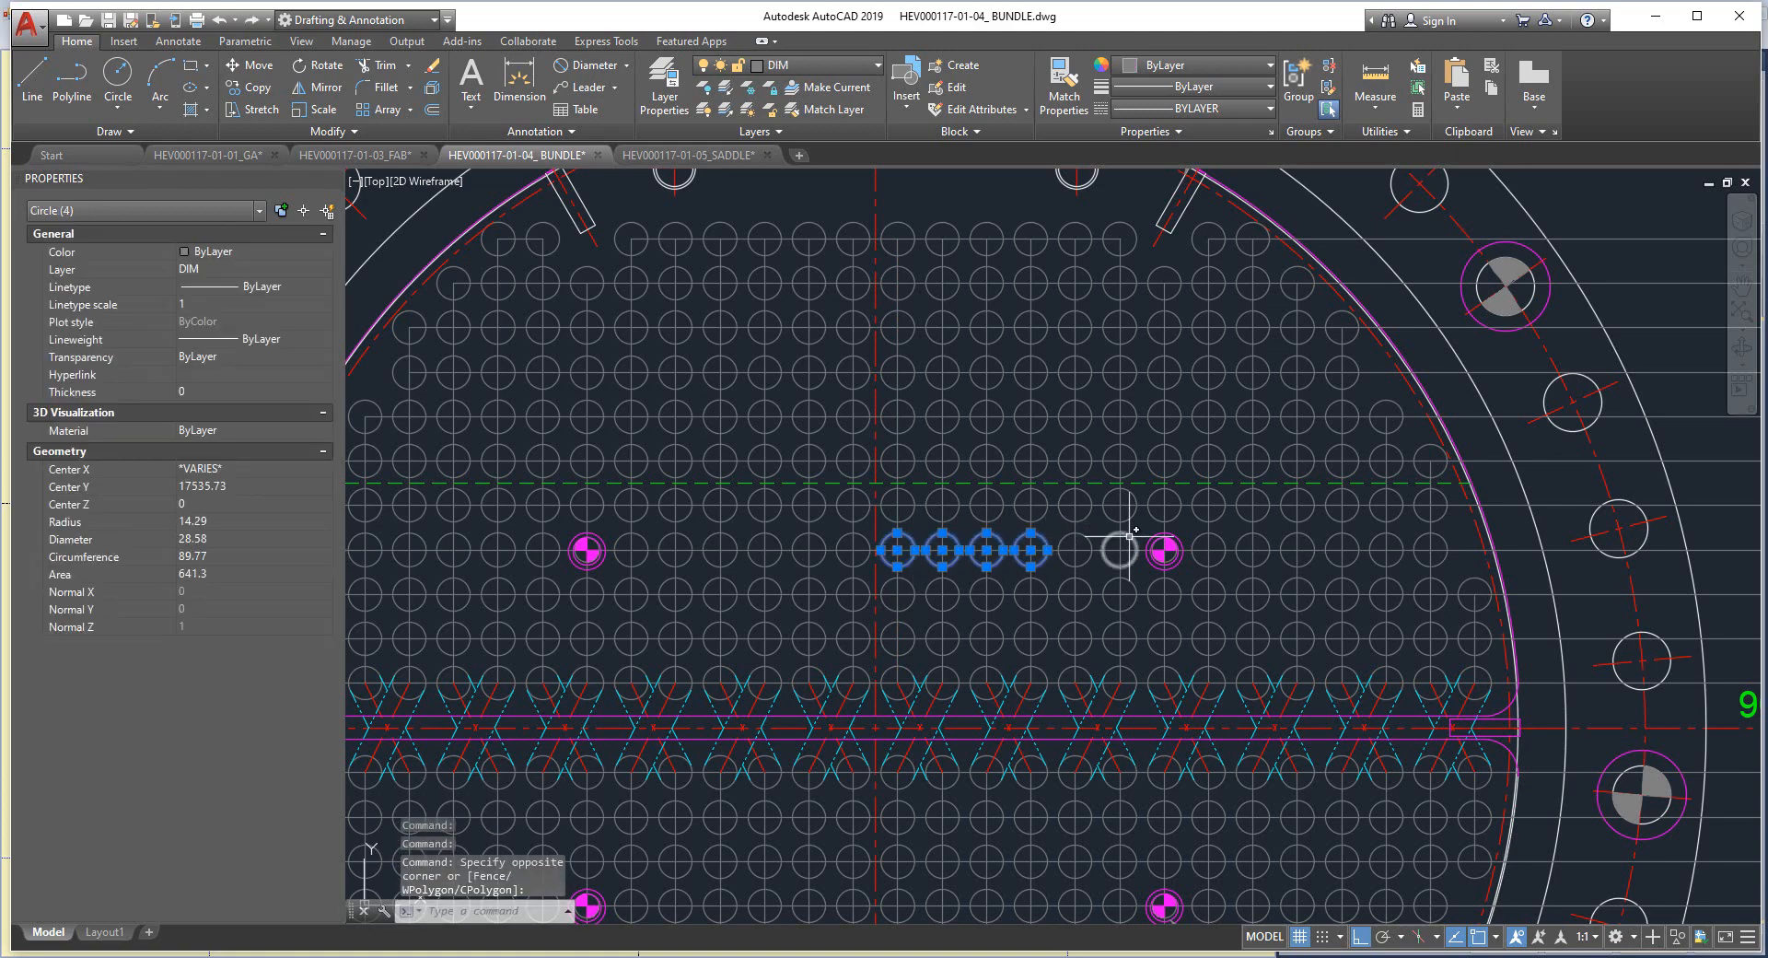
pyautogui.click(1119, 537)
pyautogui.press('Escape')
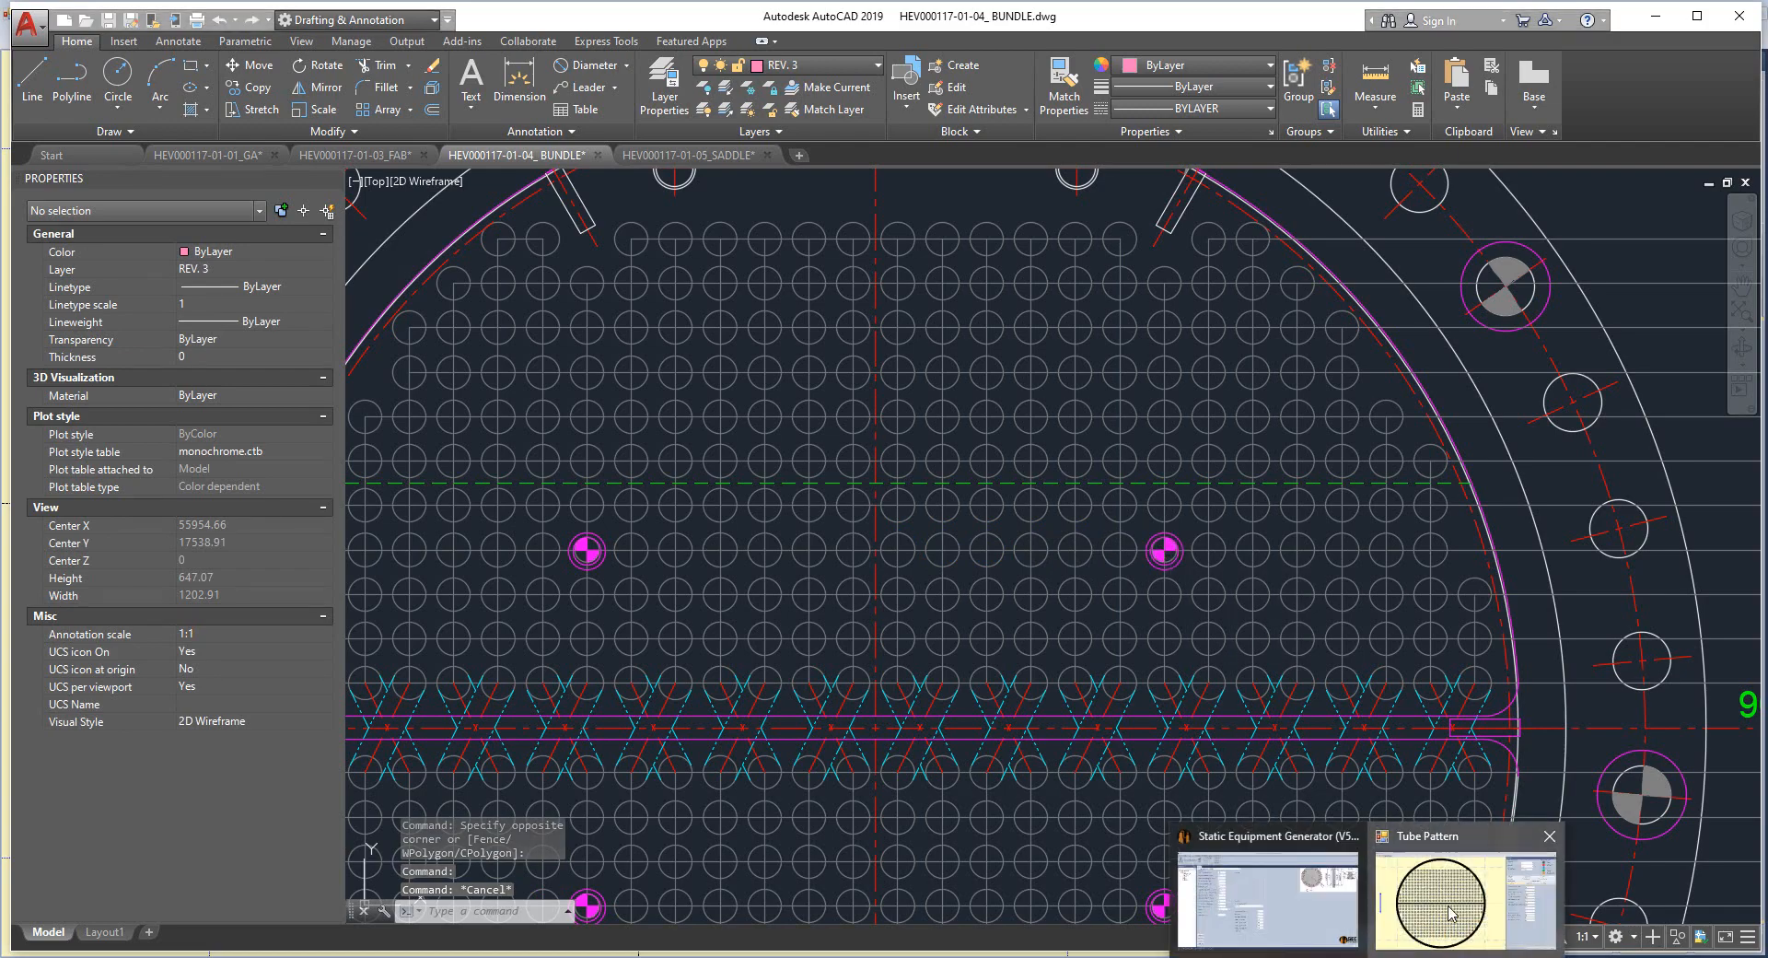
# In the Tube Pattern window, convert the seventh tube from the vertical centreline in the fourth row from the partition to a tie rod in all four quadrants.
pyautogui.click(1451, 914)
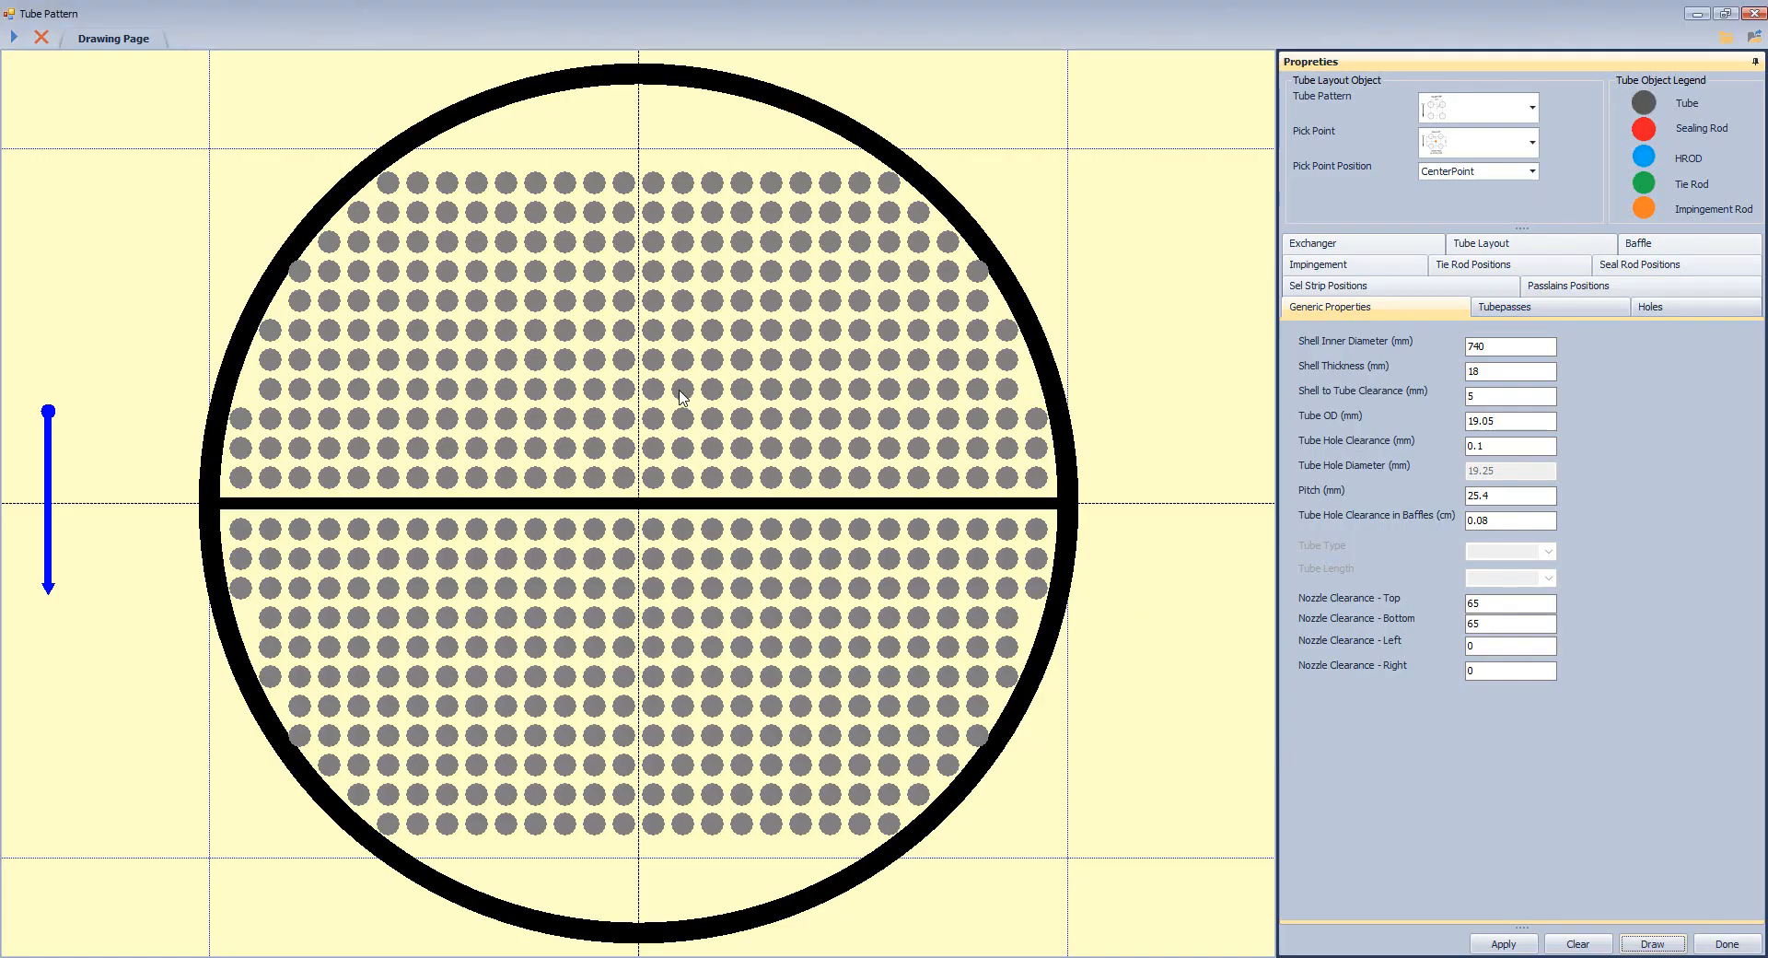
pyautogui.rightClick(831, 398)
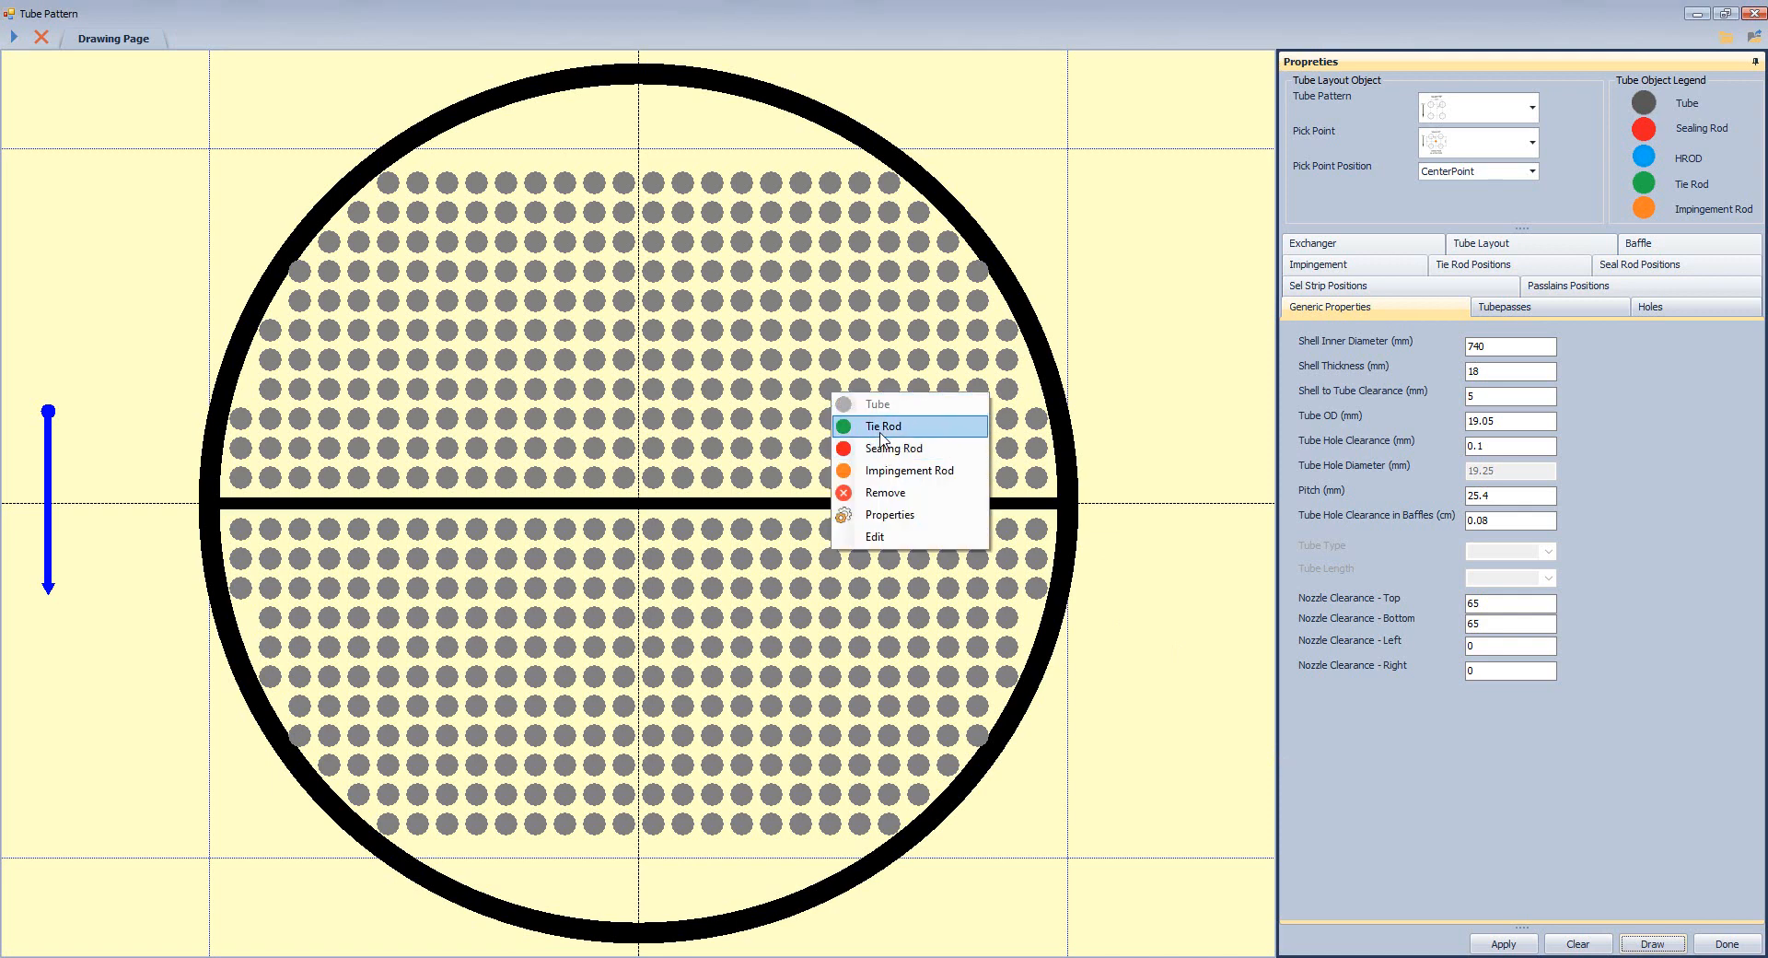
pyautogui.click(838, 424)
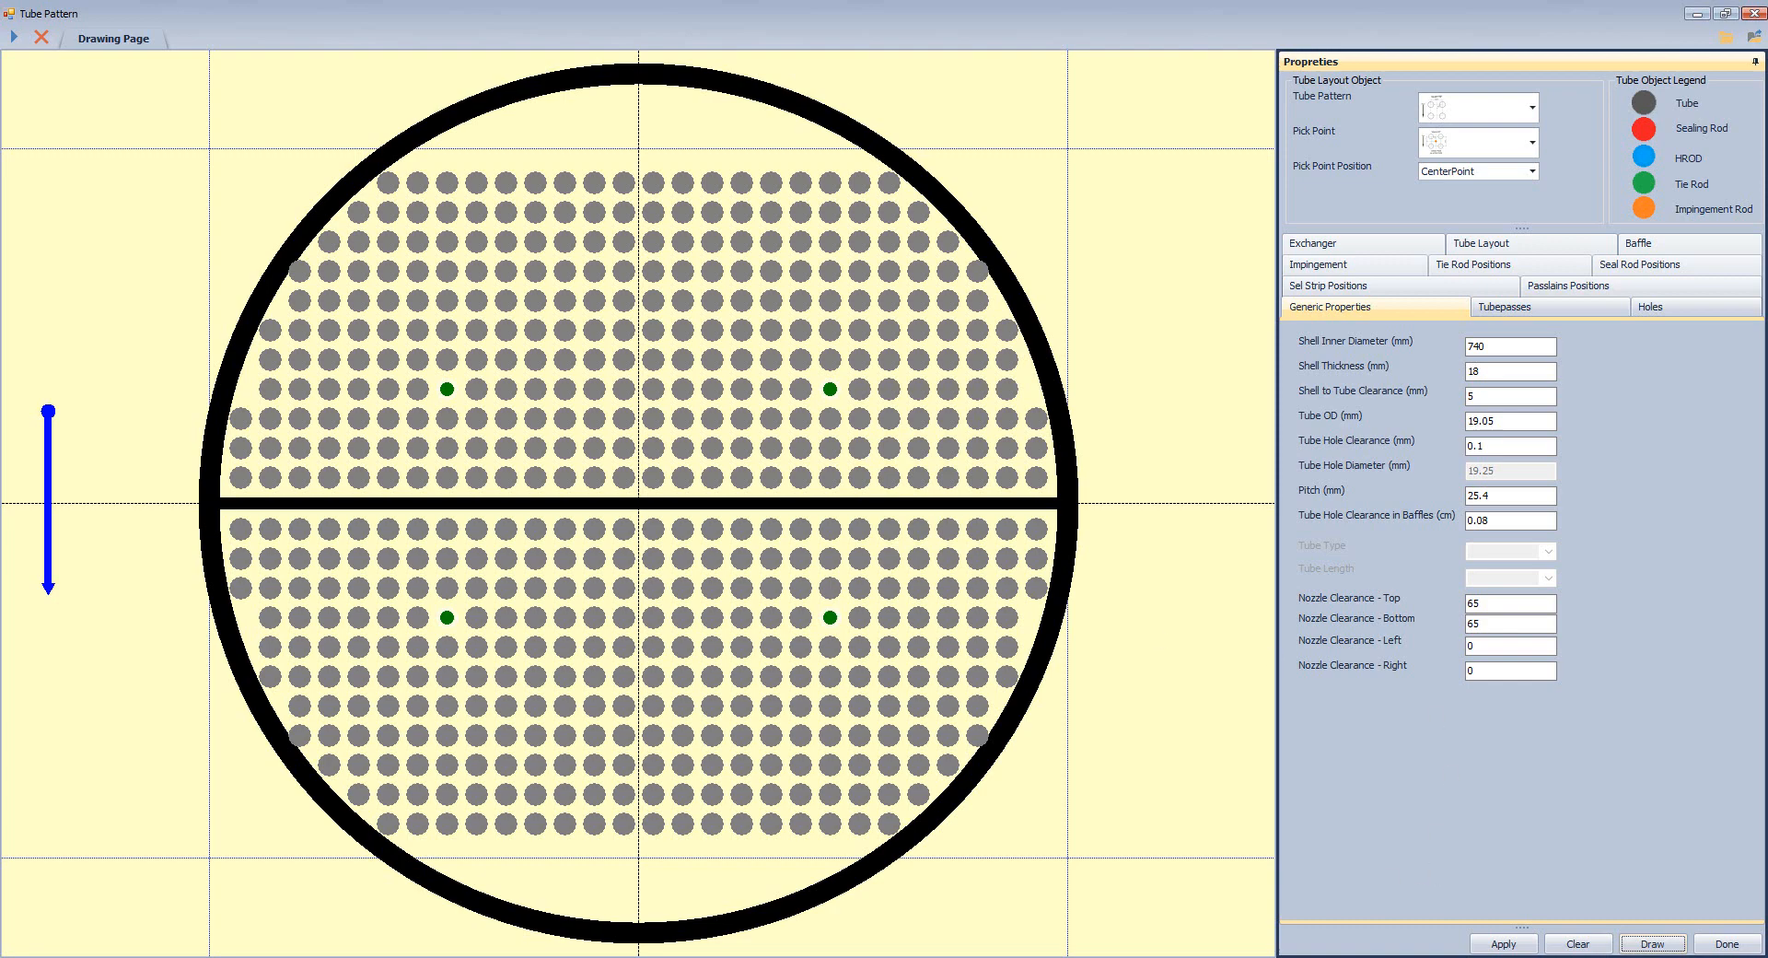
# Return to the BUNDLE drawing and examine the upper tube rows and the area above them in the tubesheet view.
pyautogui.click(1323, 957)
pyautogui.click(1404, 907)
pyautogui.moveTo(1052, 484); pyautogui.dragTo(1102, 528, button='middle')
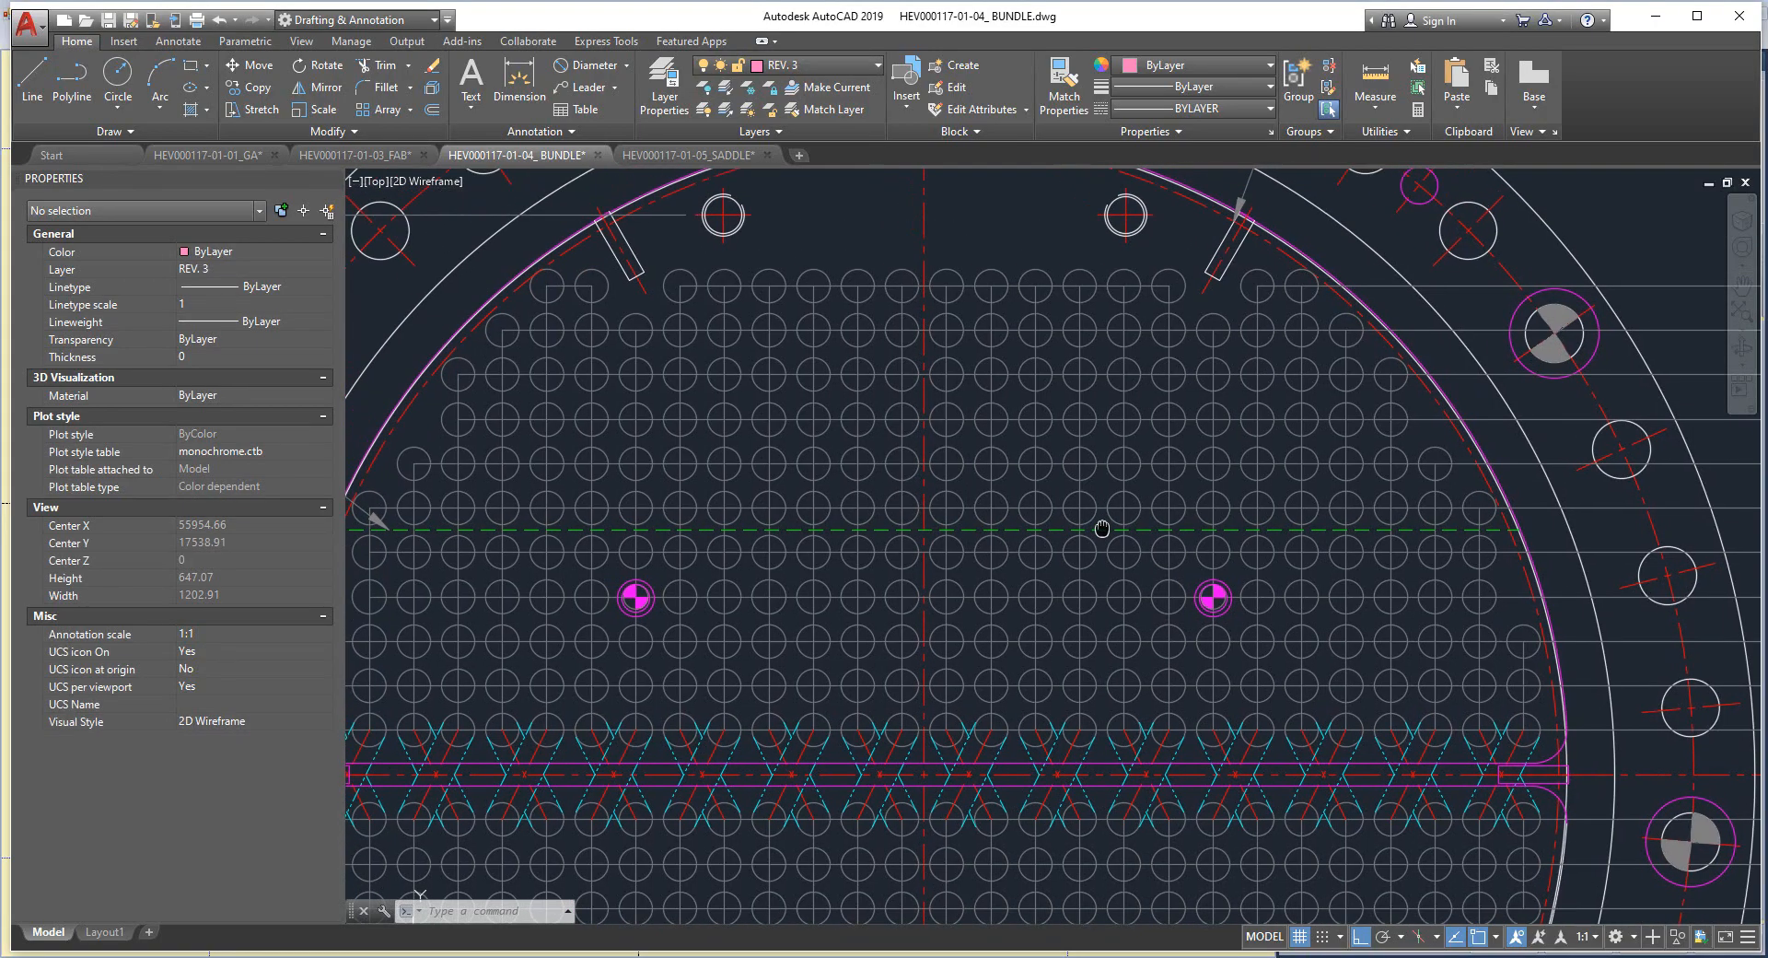
pyautogui.moveTo(1476, 487); pyautogui.dragTo(1485, 555, button='middle')
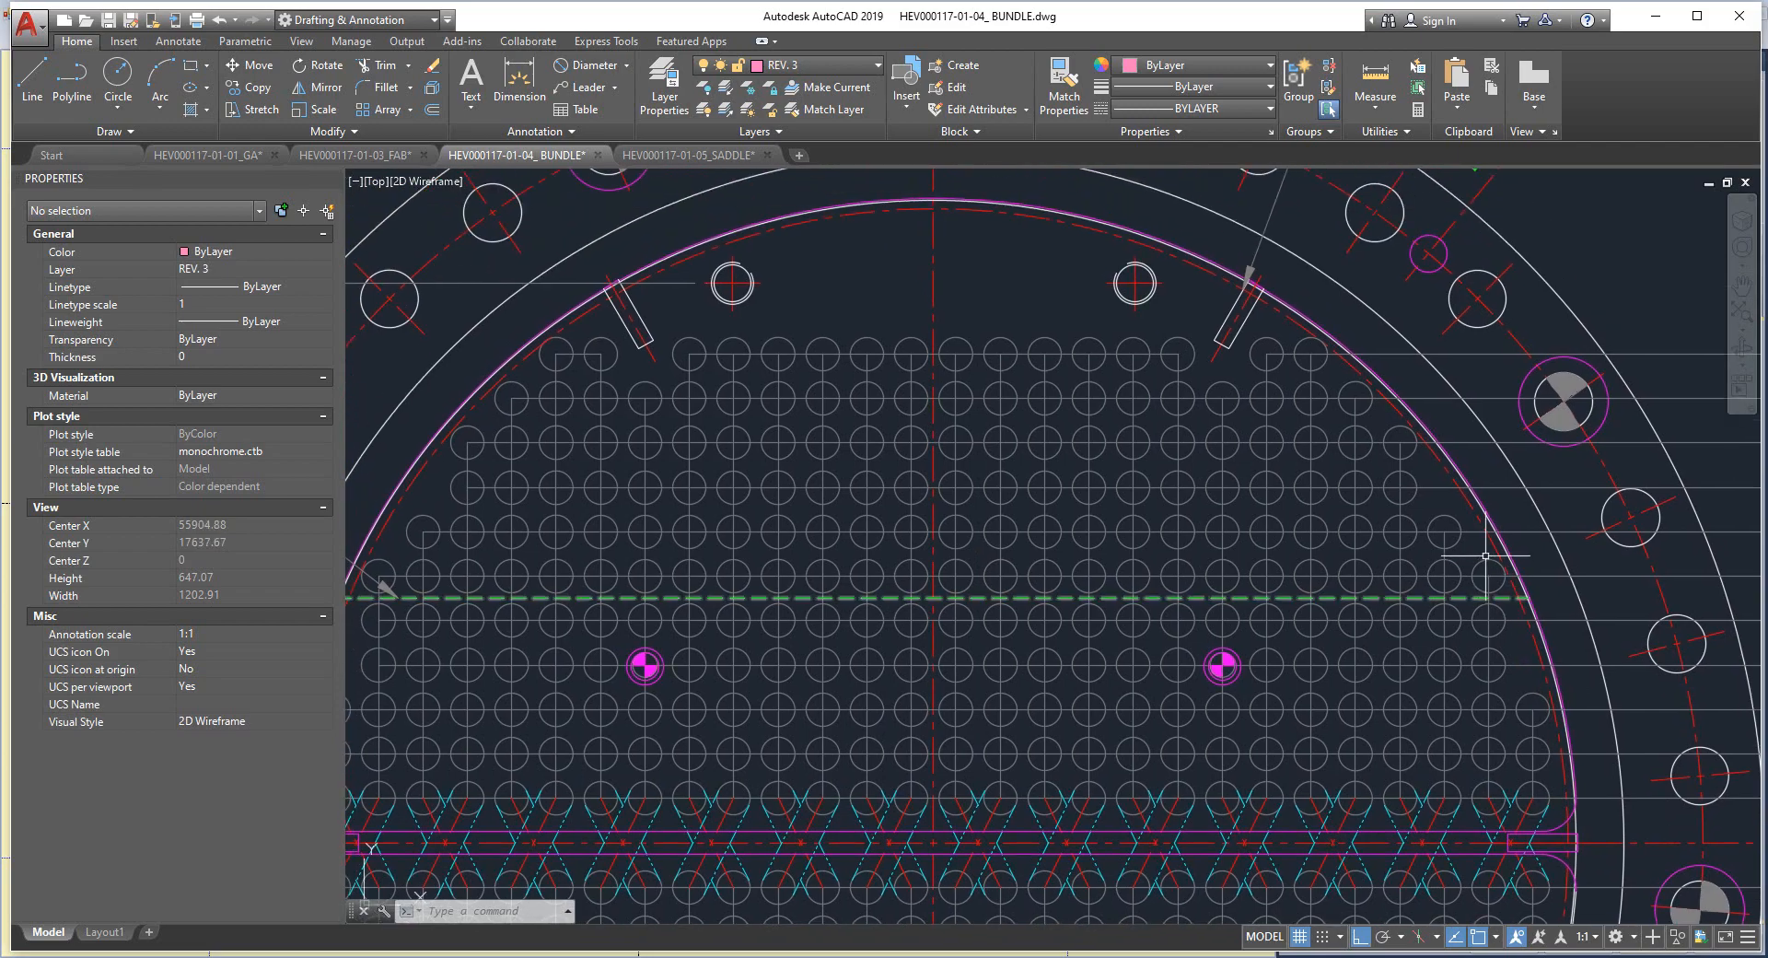
# Compare the tube pattern with the AutoCAD bundle layout and remove the outermost tube at both ends of the fourth row from the top.
pyautogui.click(1384, 956)
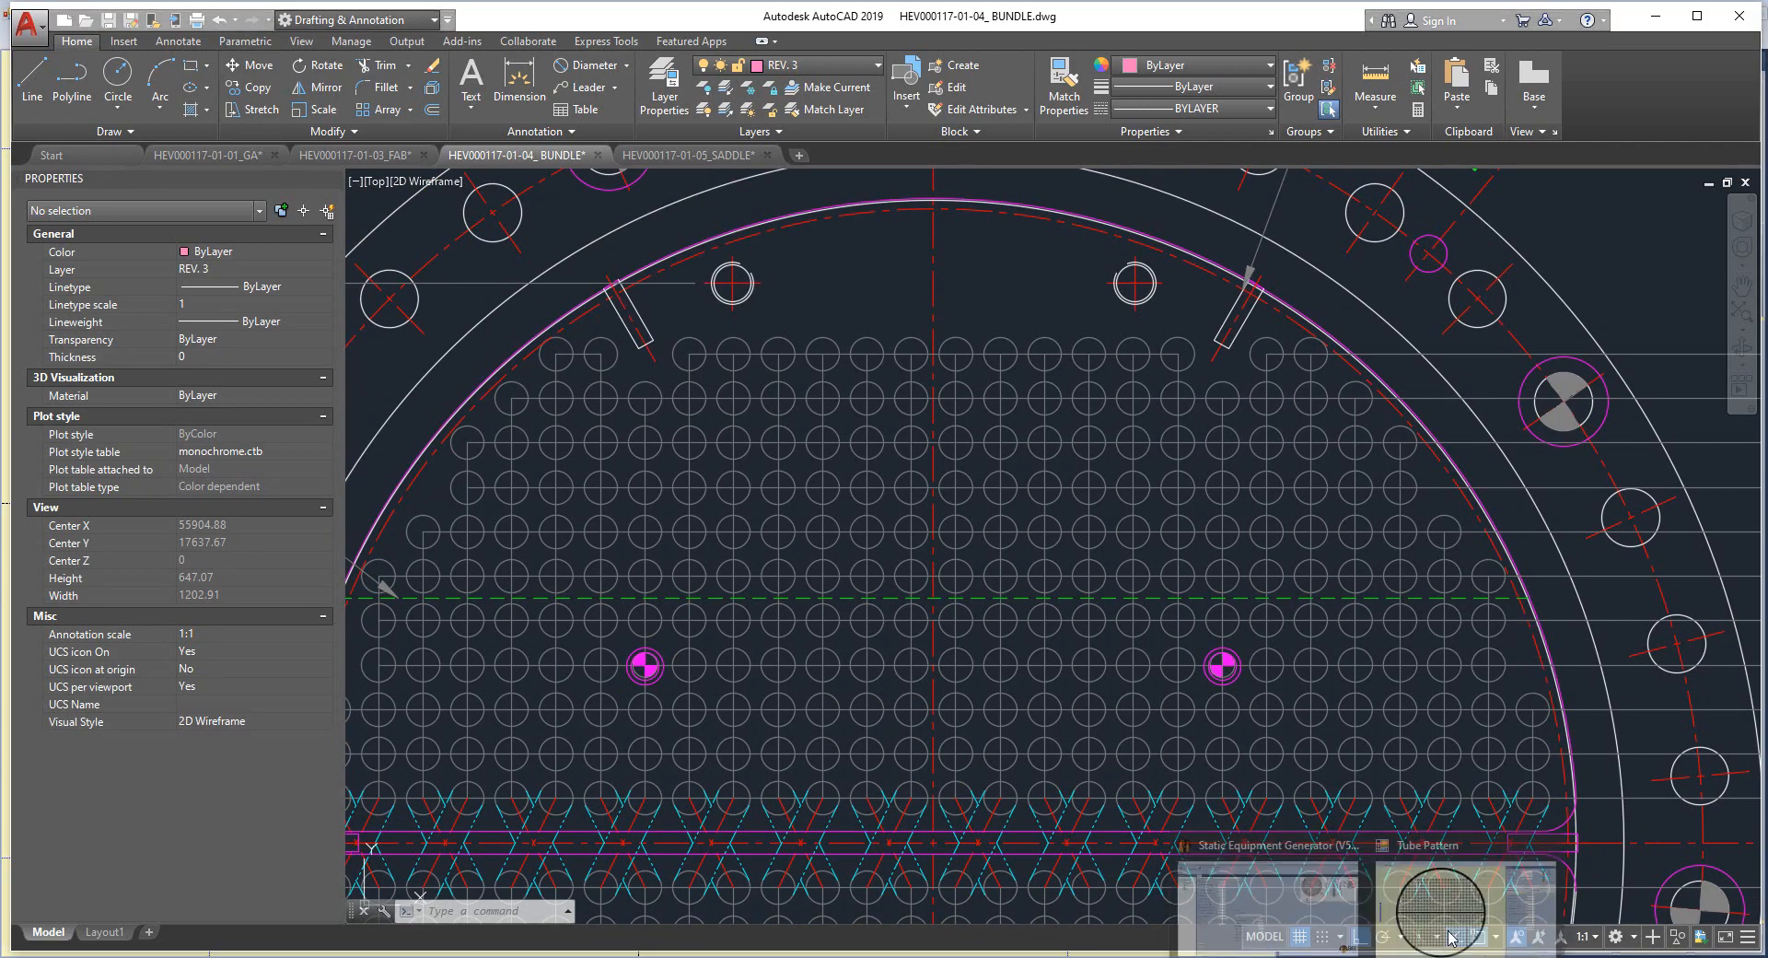
pyautogui.click(1450, 936)
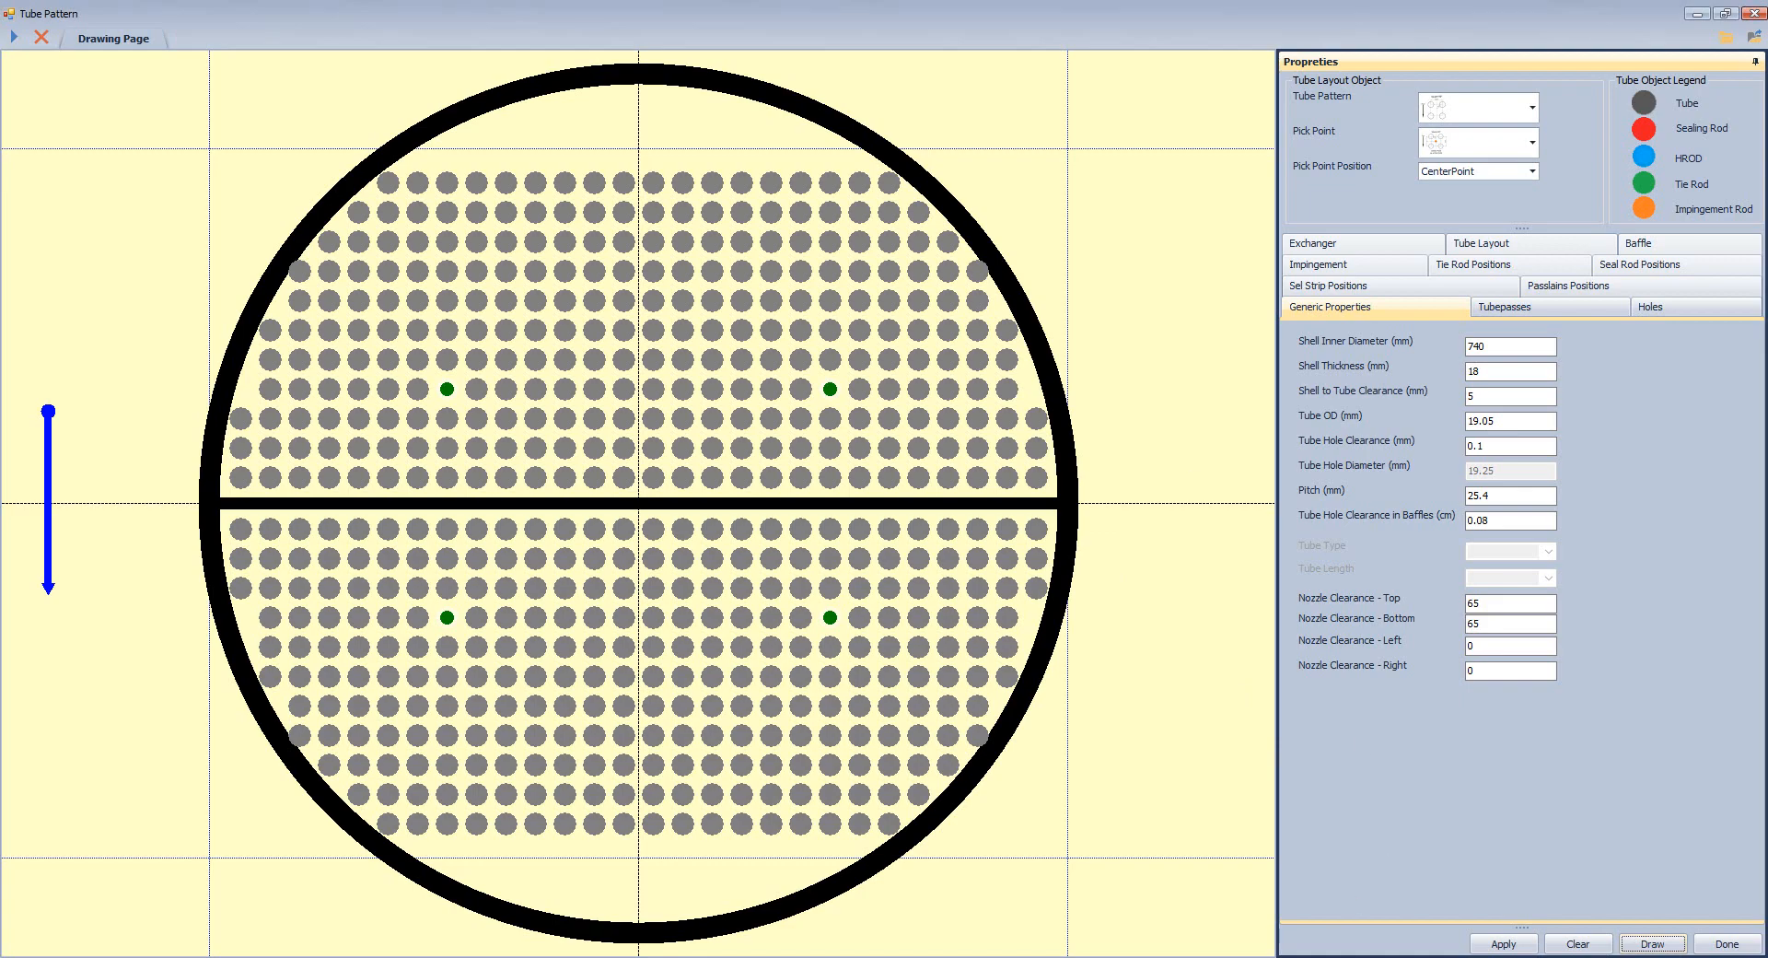
pyautogui.click(1422, 889)
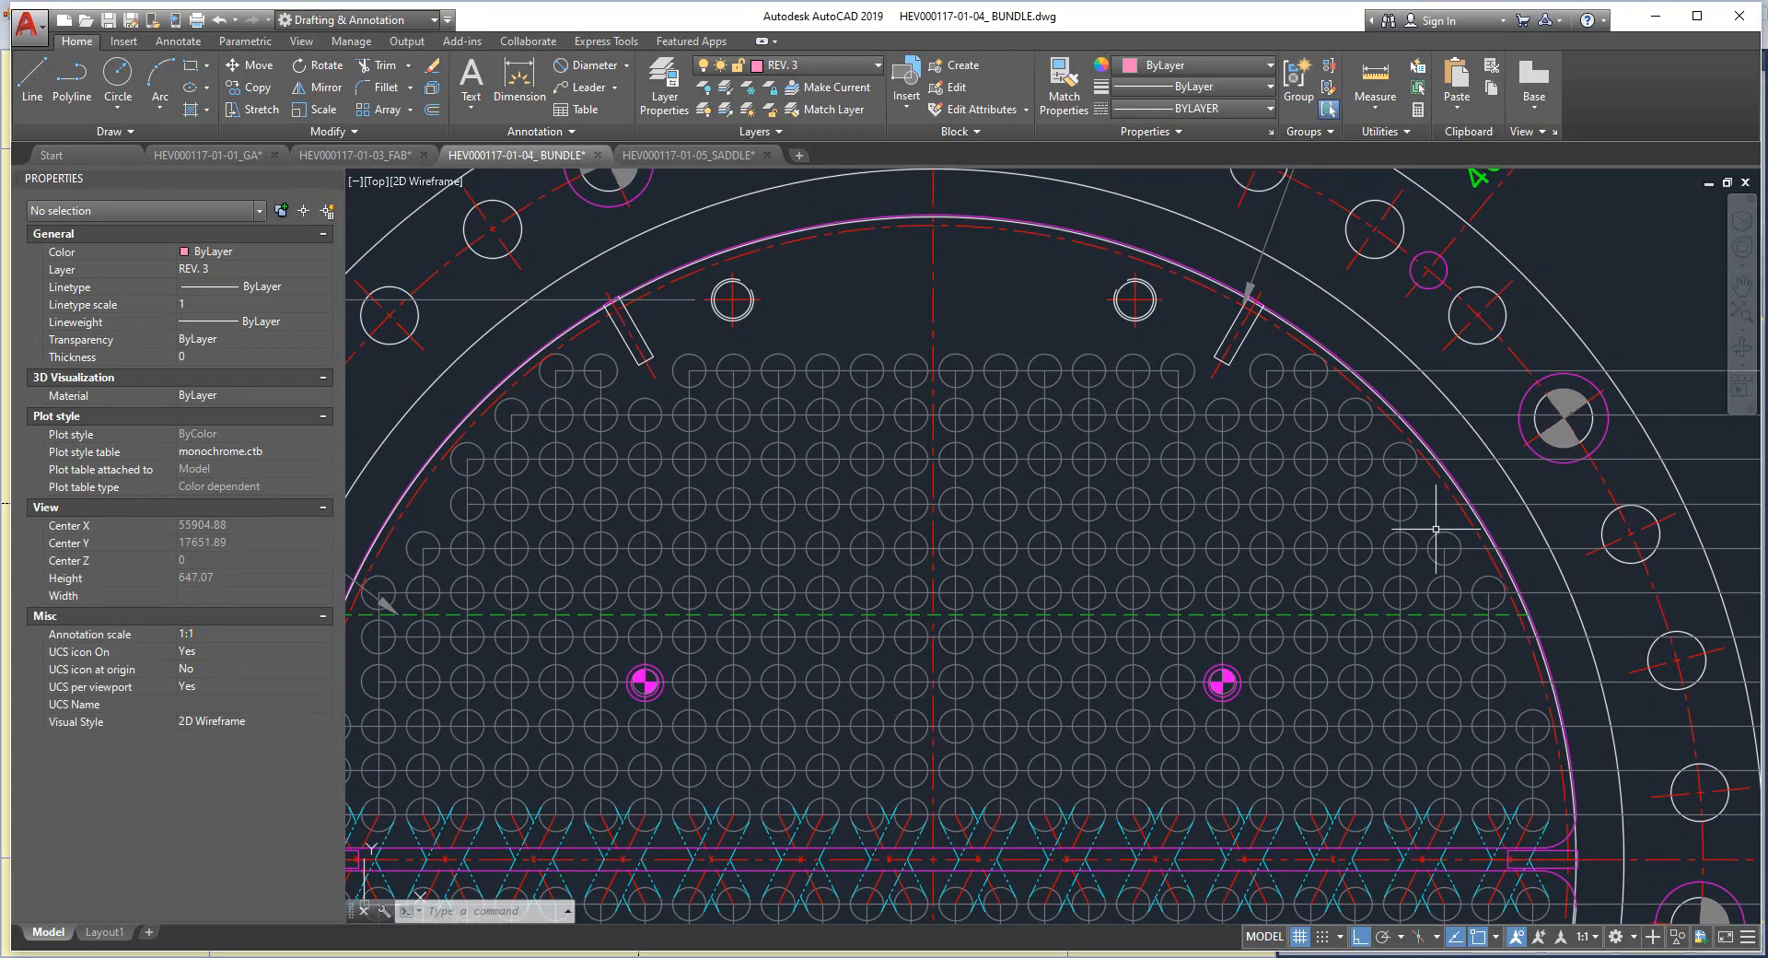
pyautogui.moveTo(1456, 558); pyautogui.dragTo(1461, 567, button='middle')
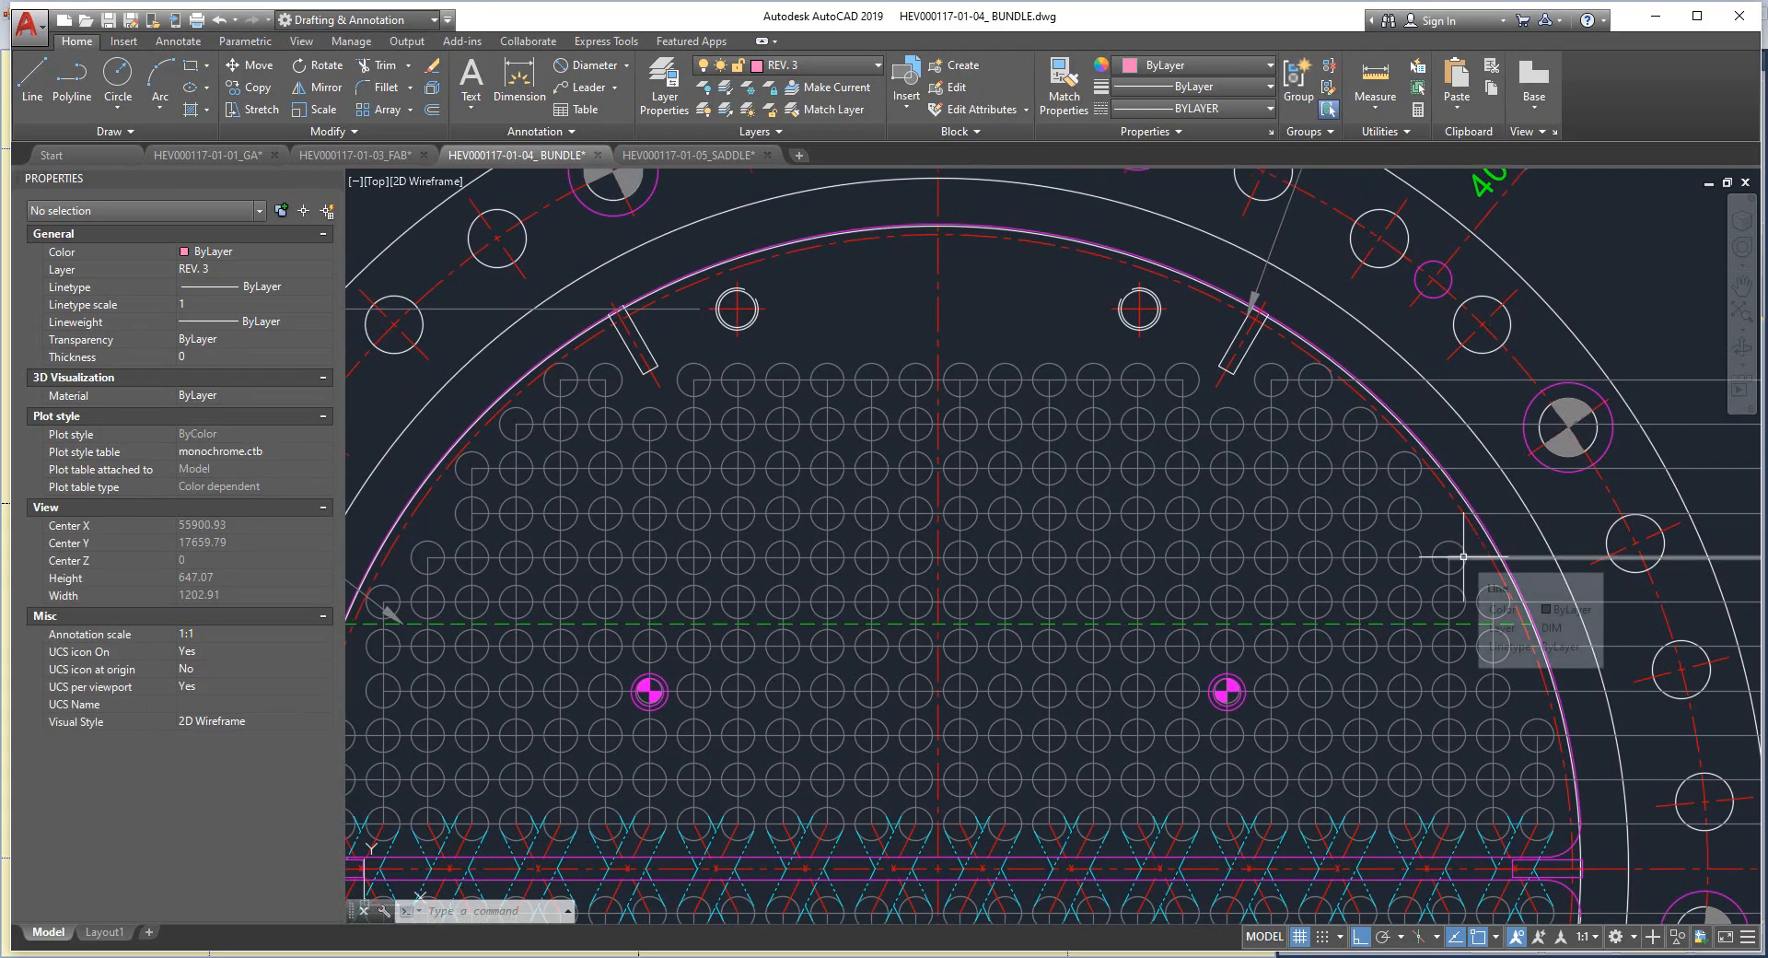
pyautogui.click(1459, 904)
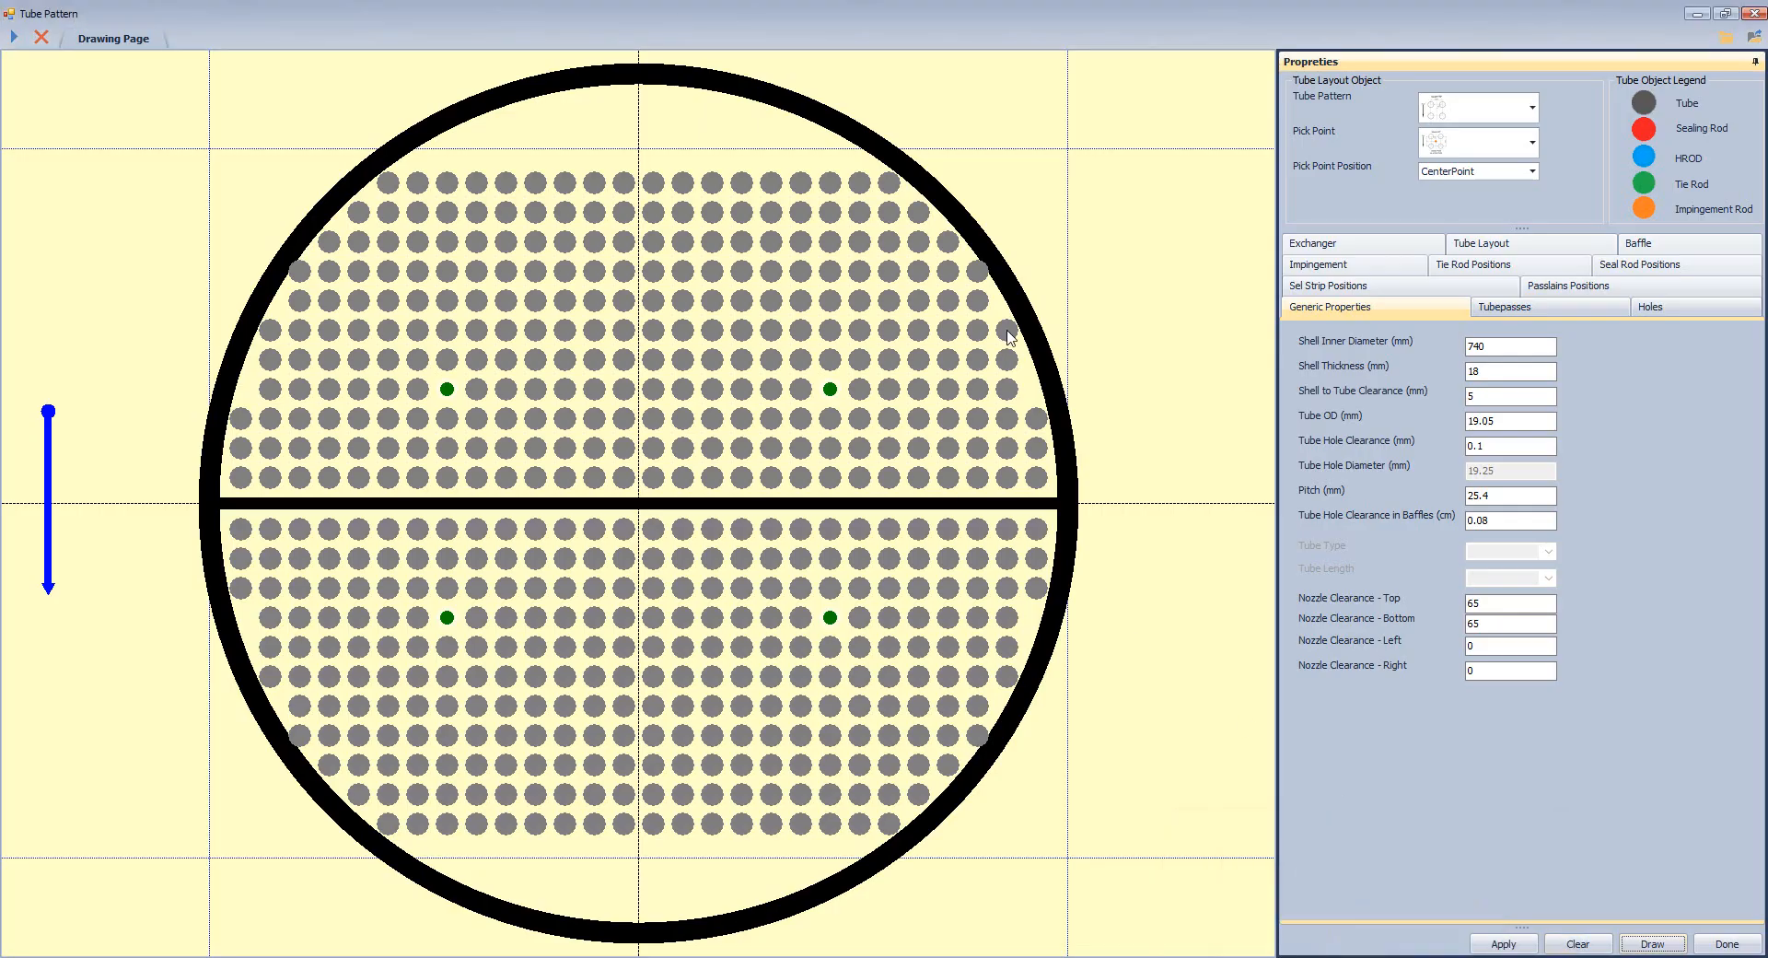
pyautogui.rightClick(981, 276)
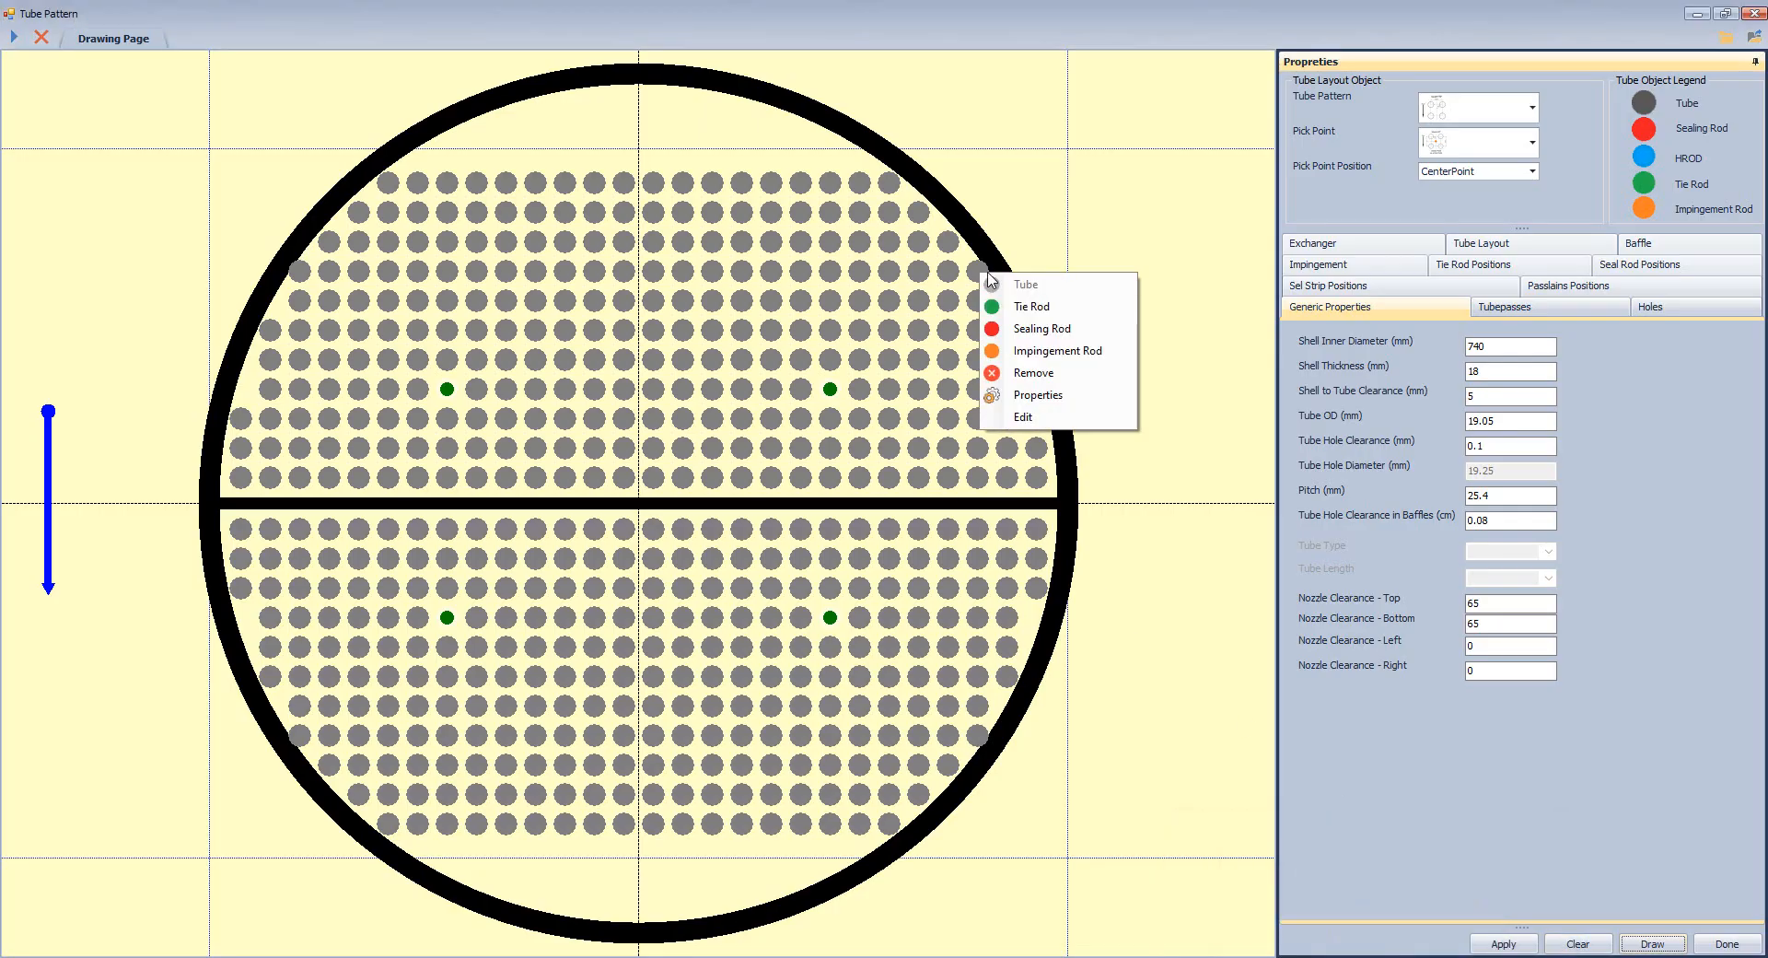
pyautogui.click(1049, 379)
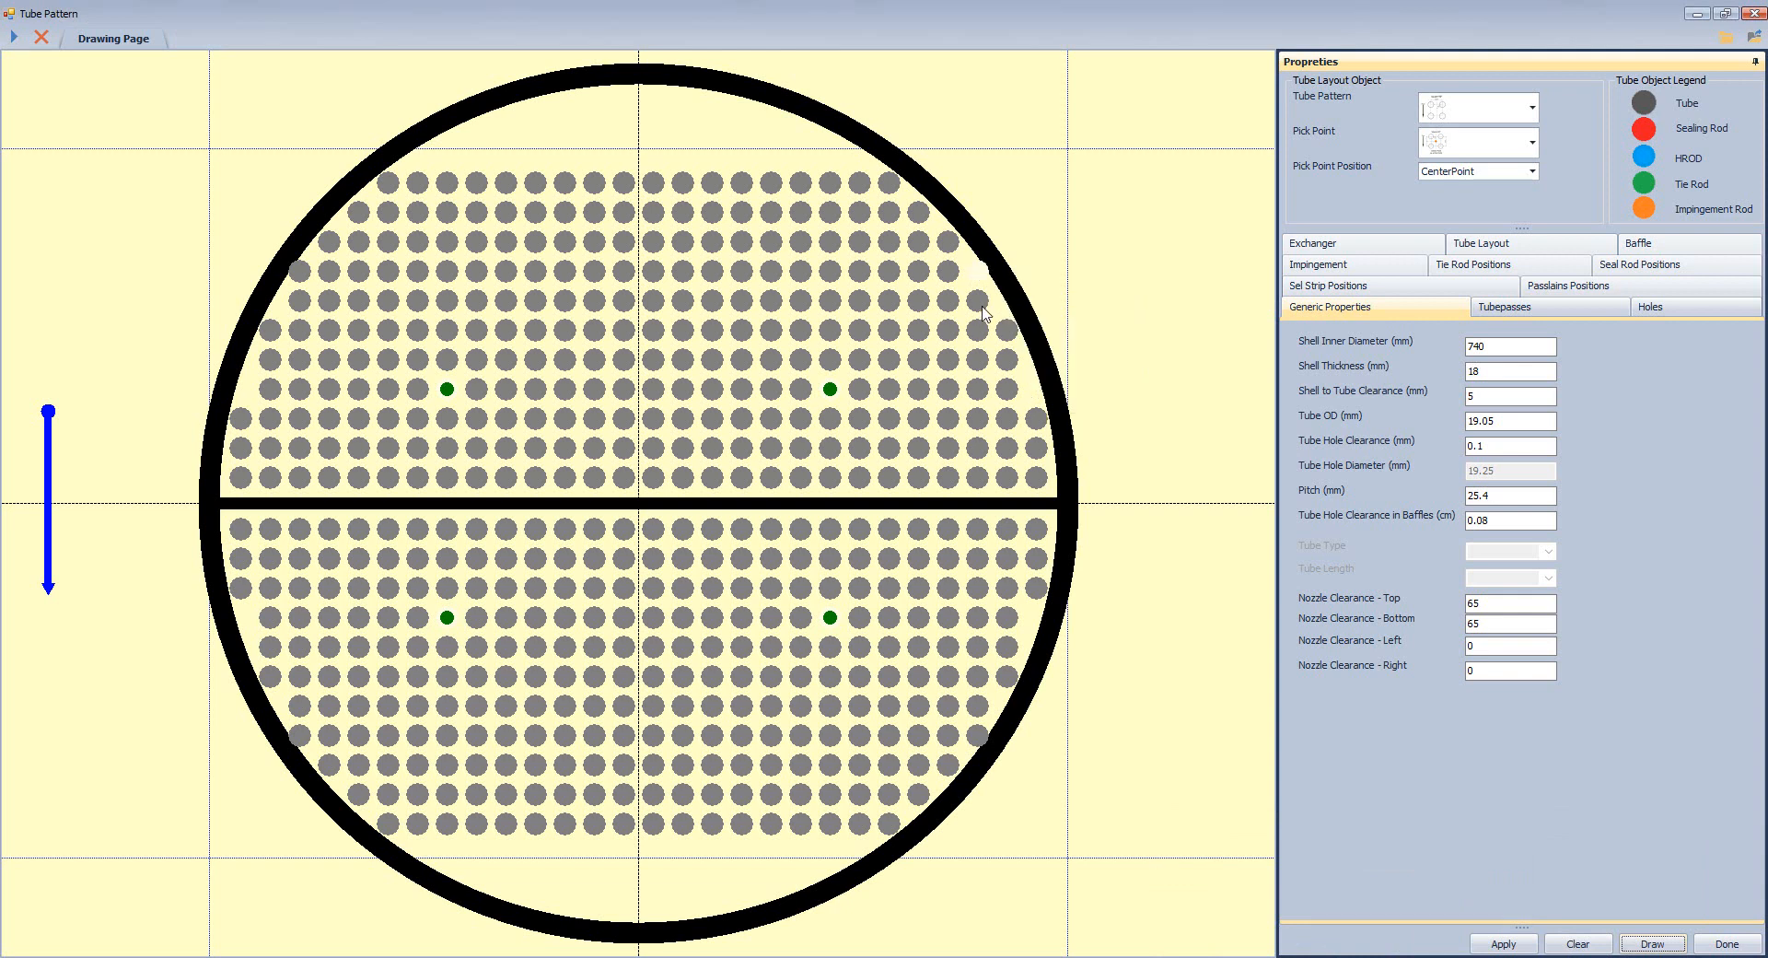
pyautogui.rightClick(298, 274)
pyautogui.click(382, 380)
# Remove the outermost tube at both ends of the fourth row from the bottom.
pyautogui.rightClick(298, 737)
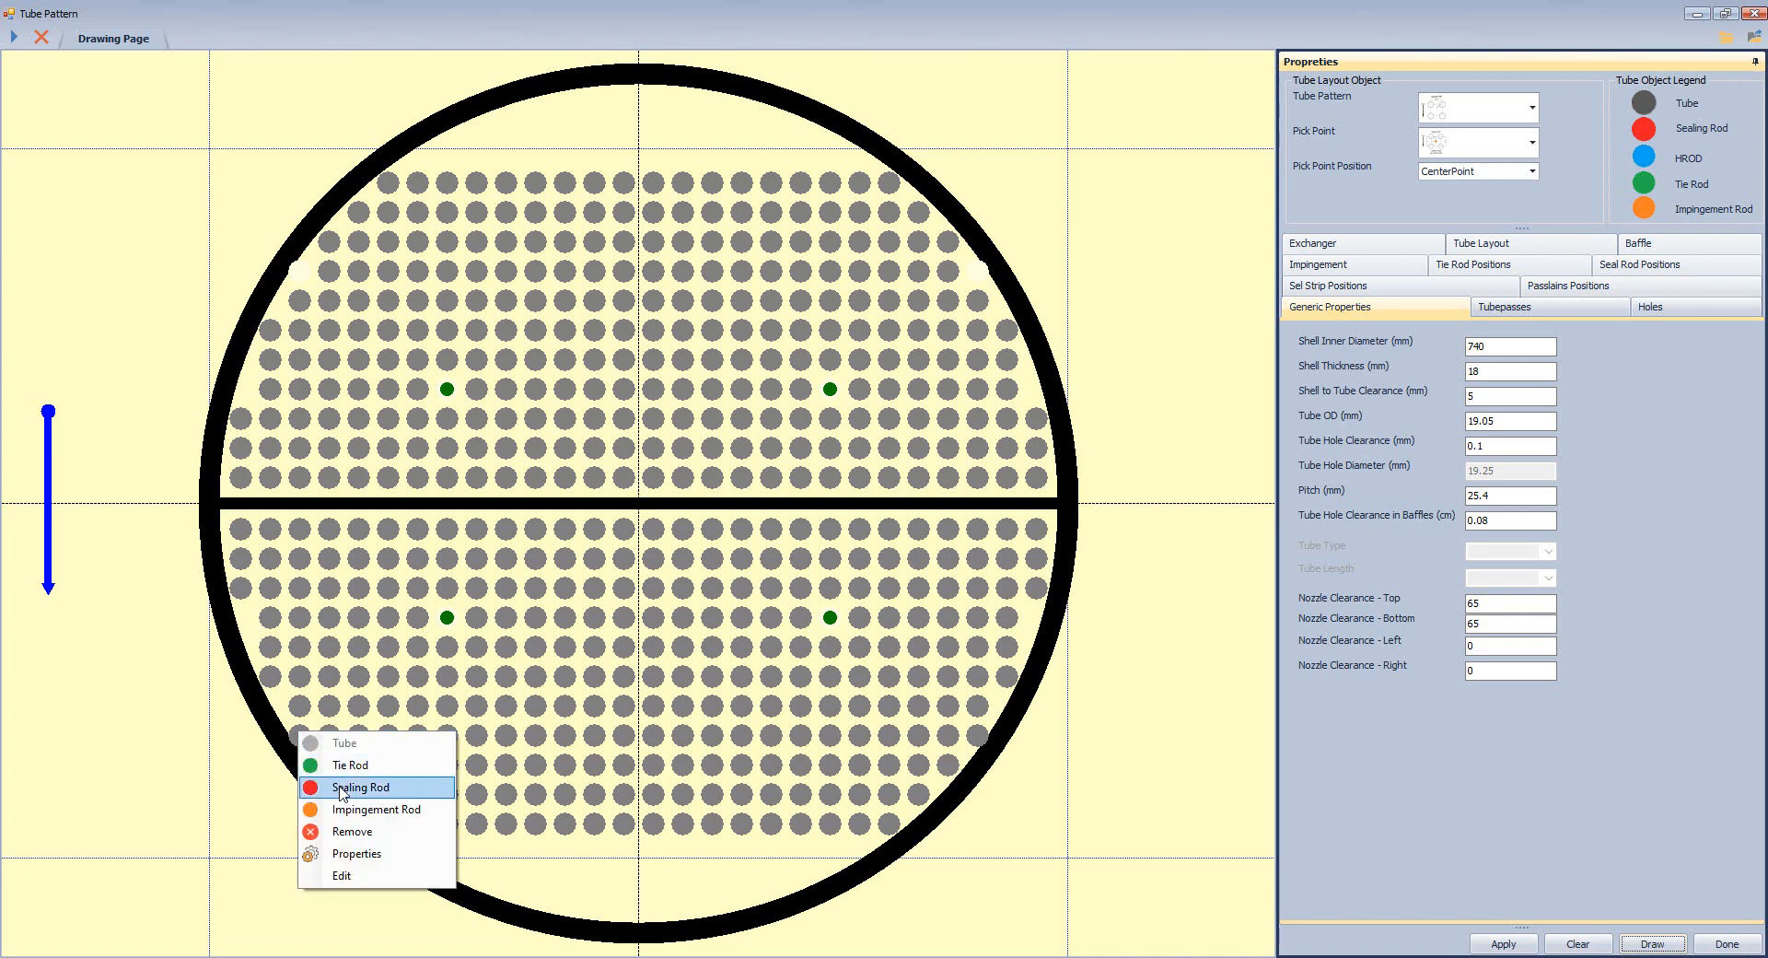
pyautogui.click(363, 842)
pyautogui.rightClick(982, 741)
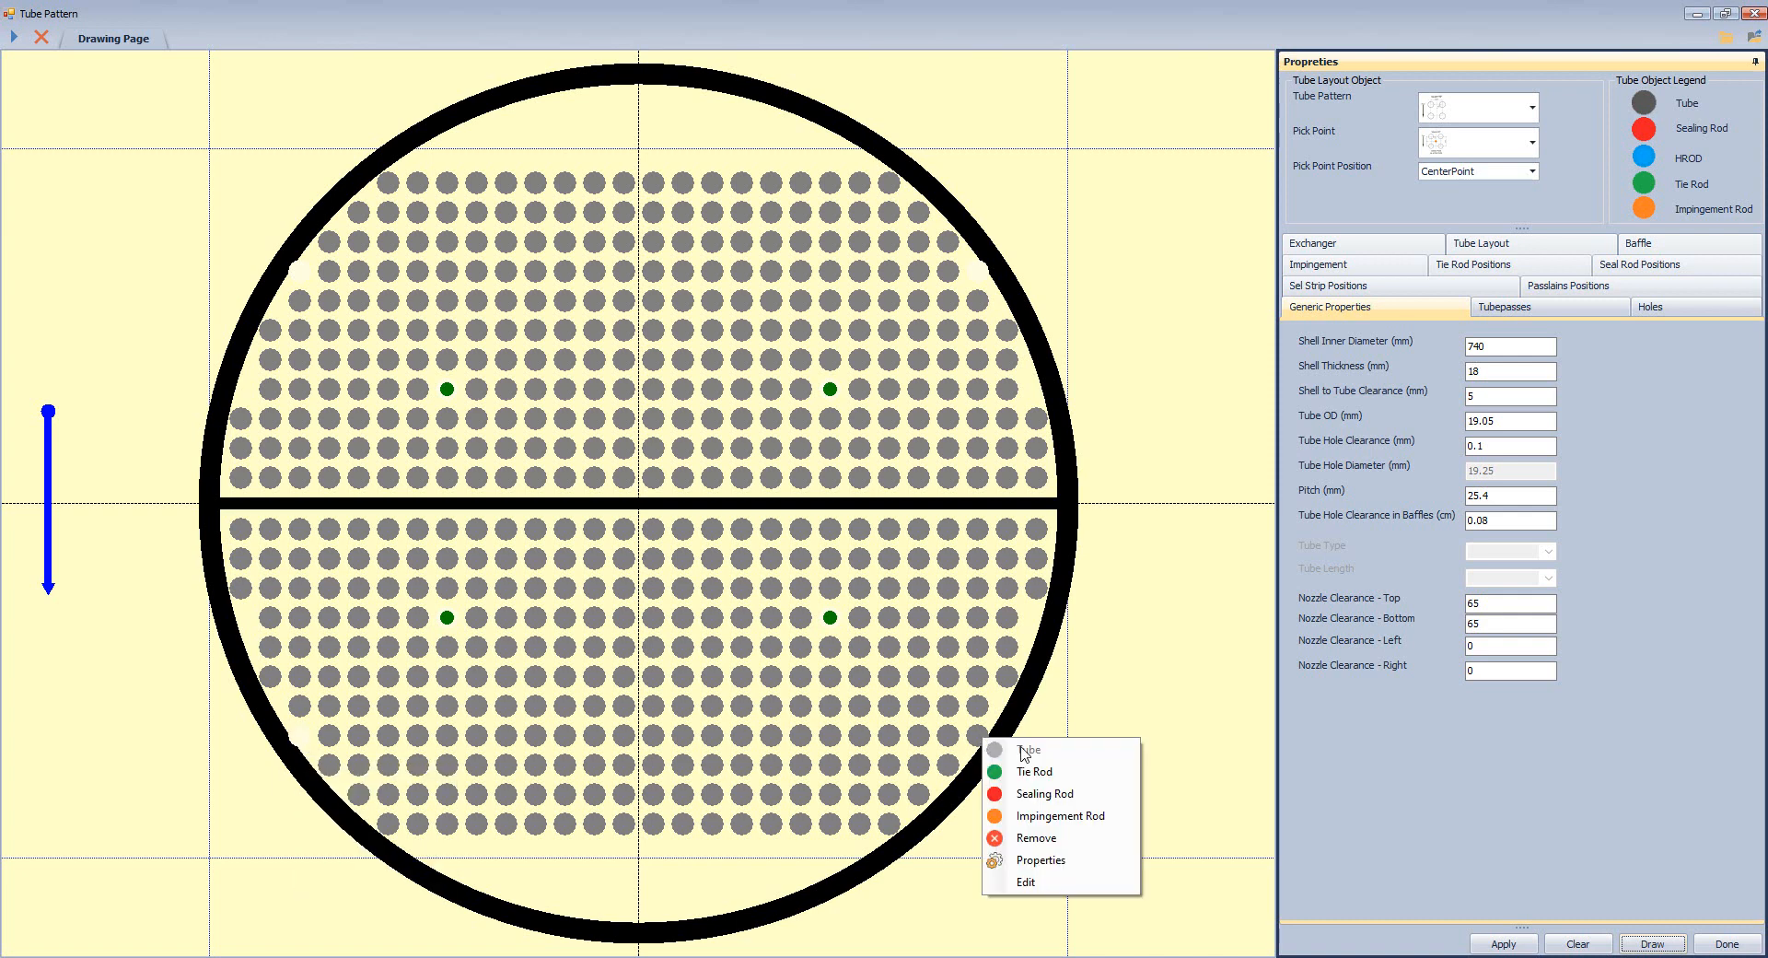
pyautogui.click(1058, 839)
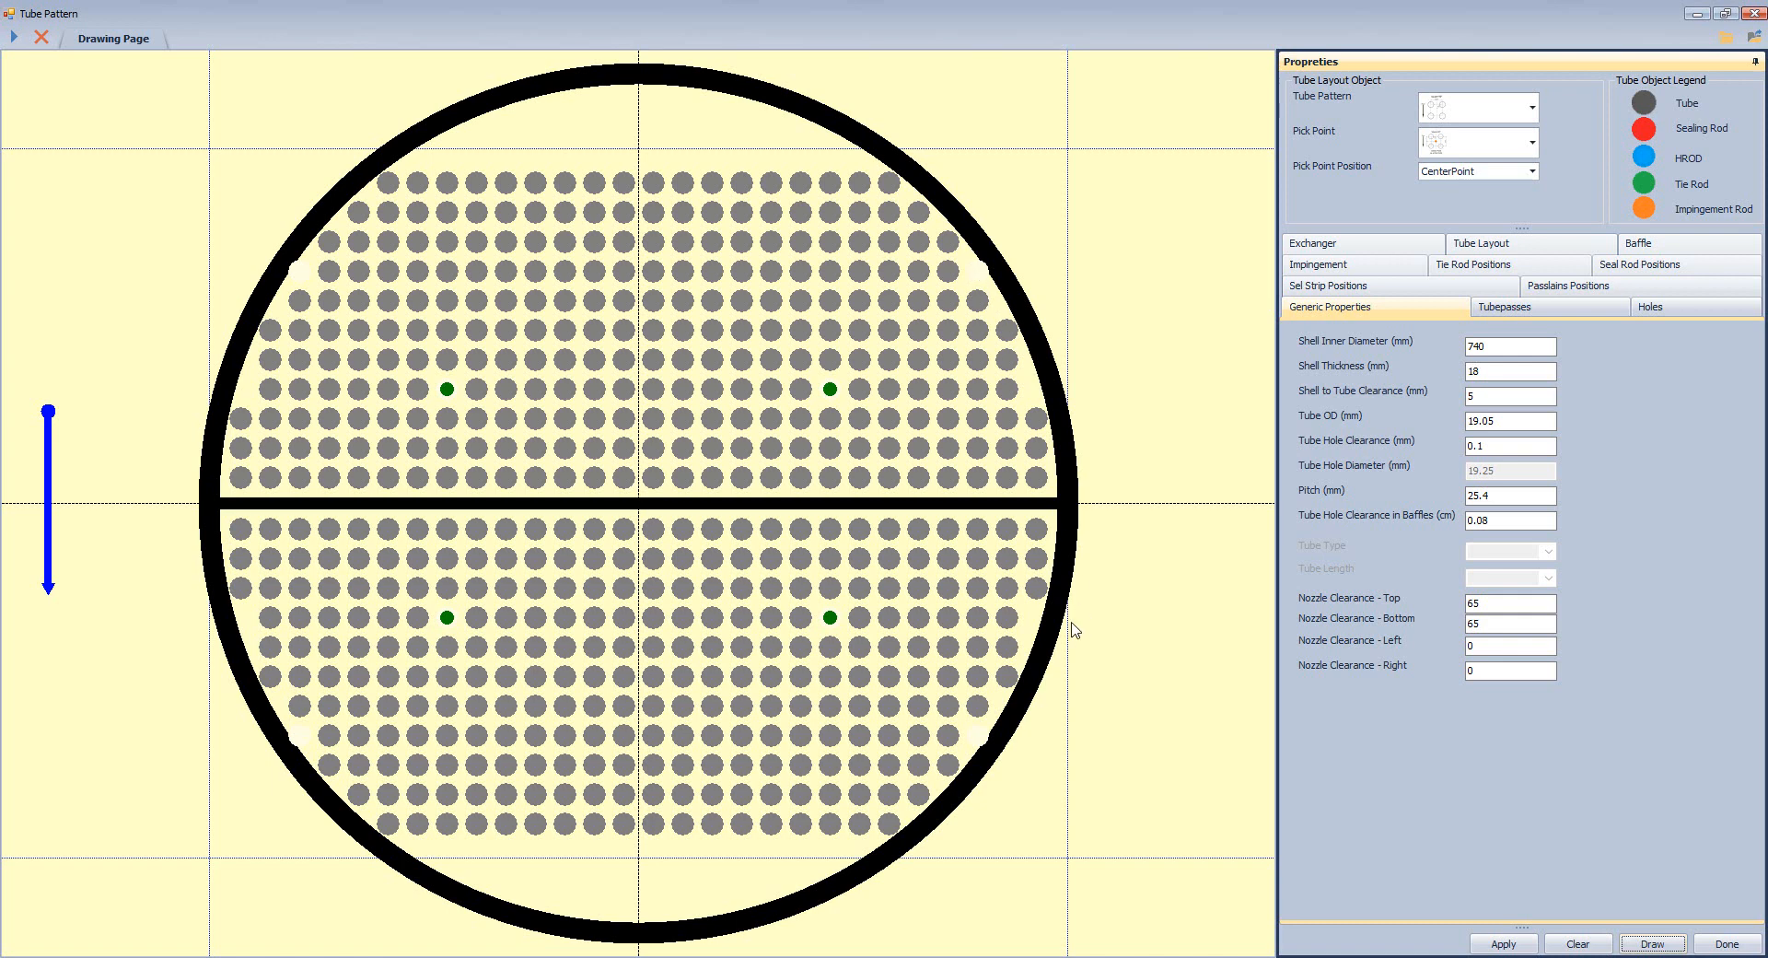
pyautogui.moveTo(1299, 948)
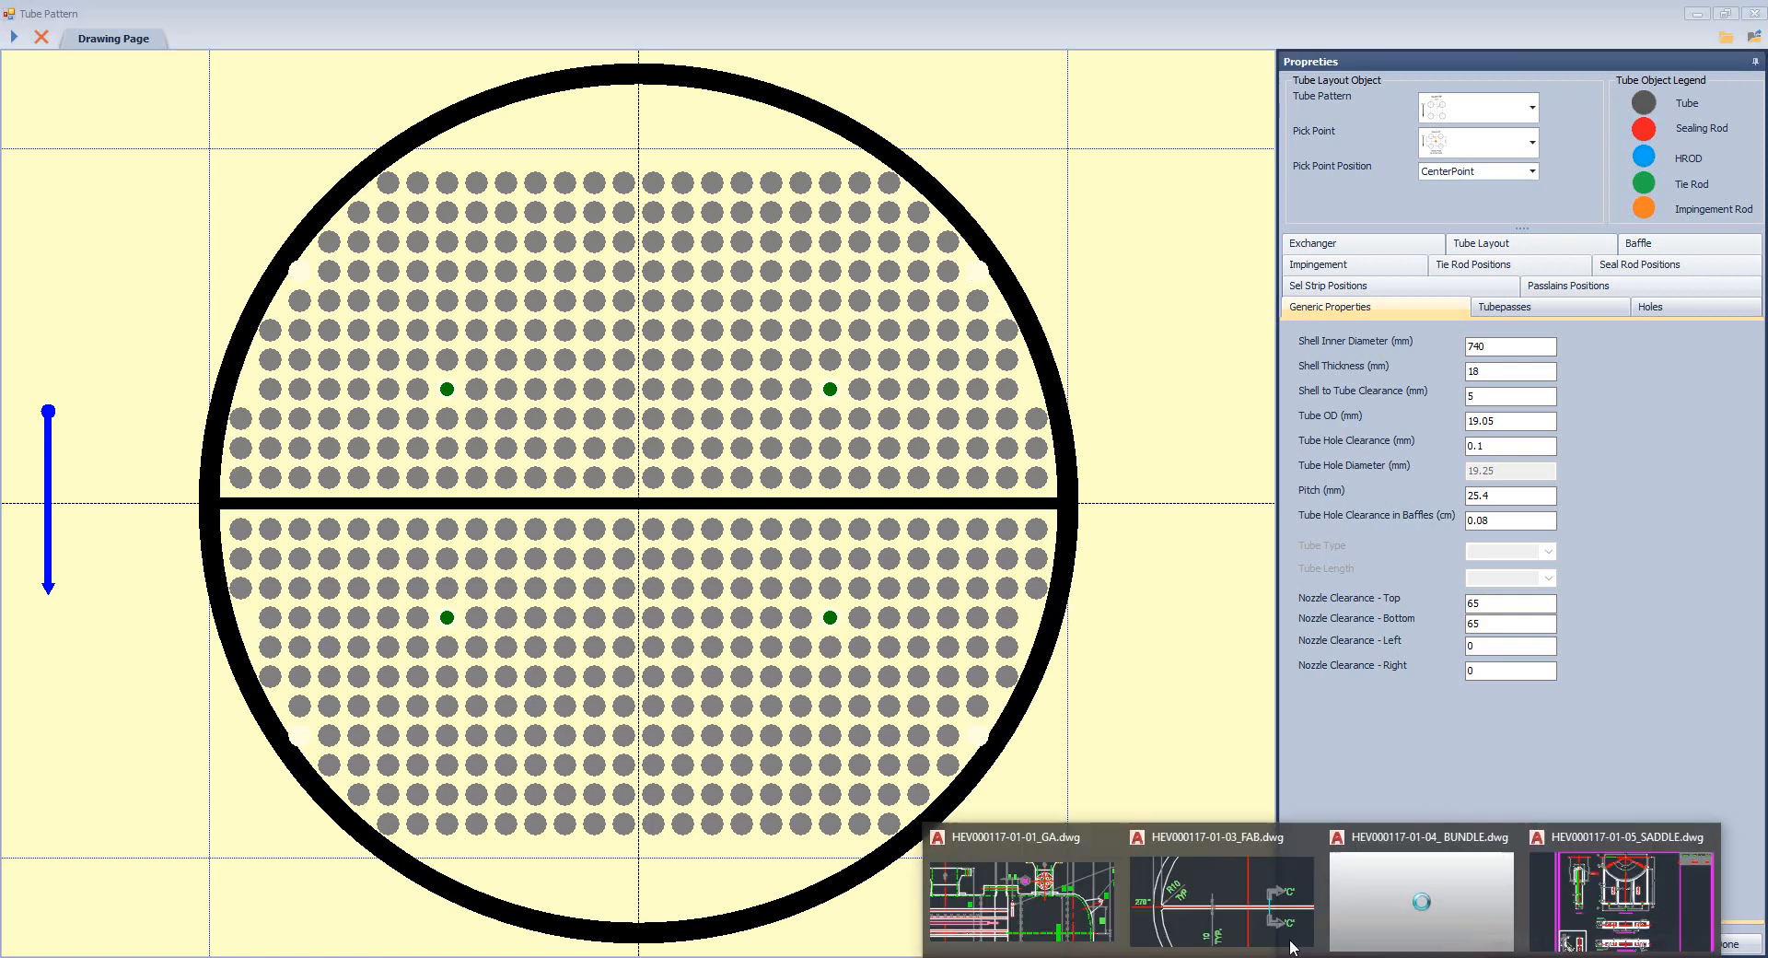
pyautogui.click(1423, 889)
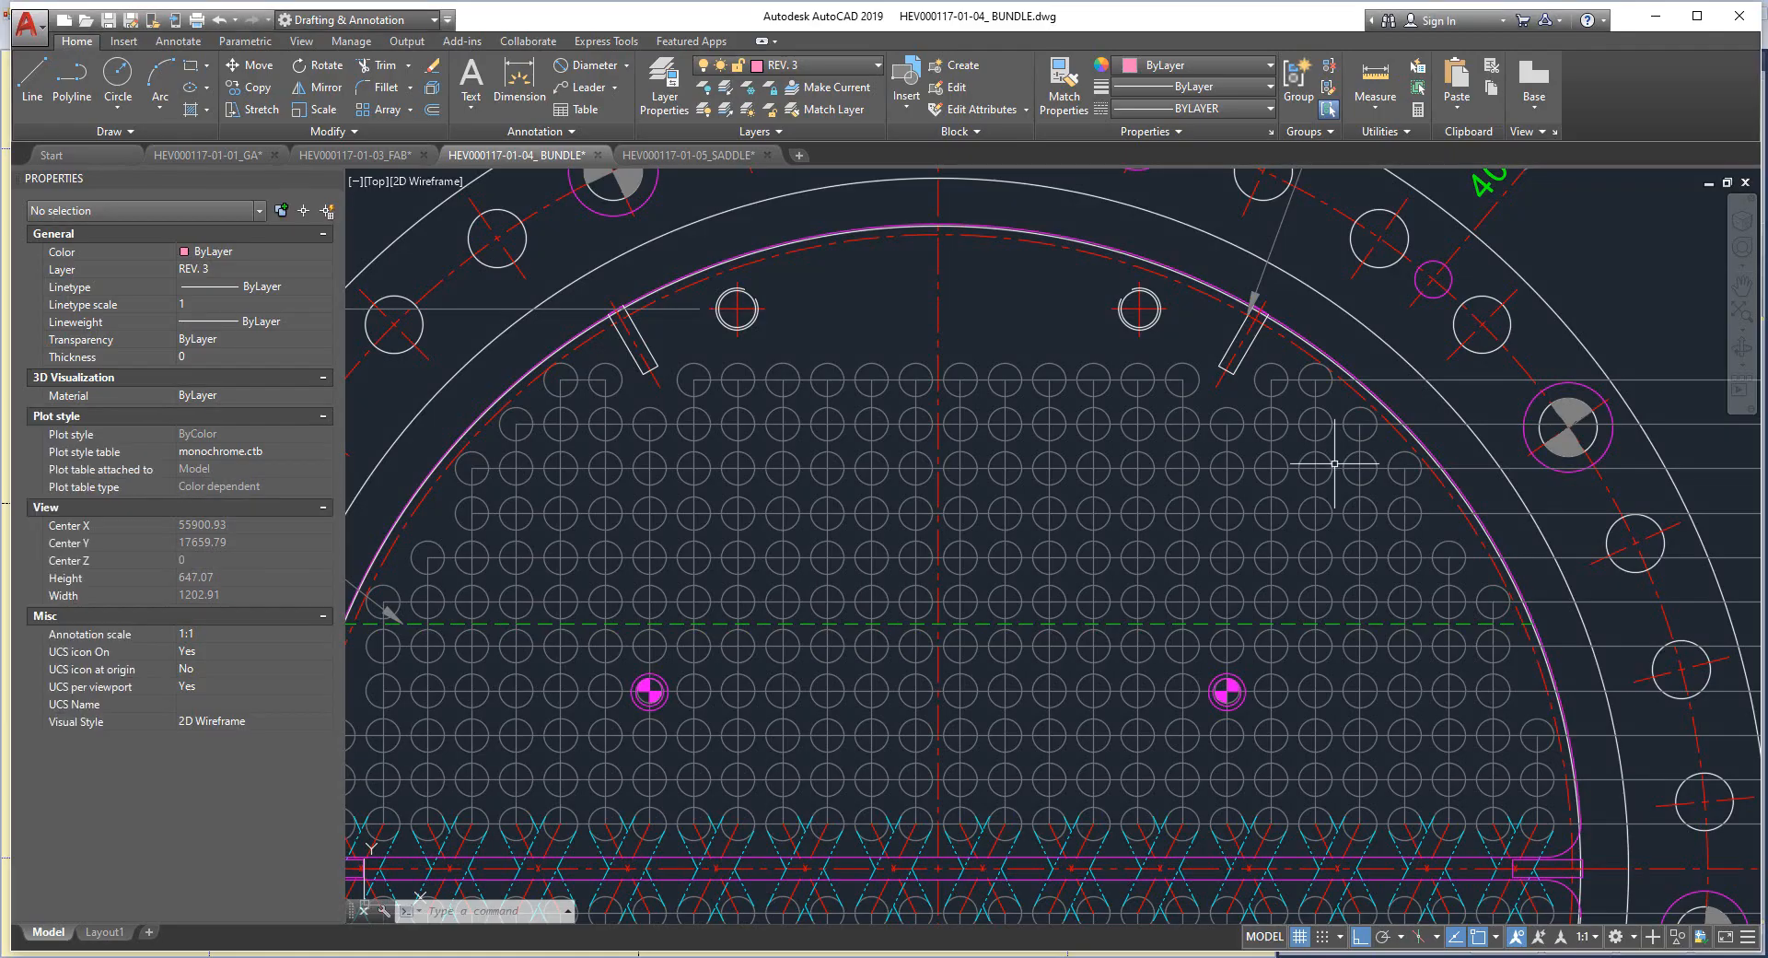
pyautogui.scroll(4, 1425, 497)
pyautogui.click(1447, 486)
pyautogui.moveTo(1418, 542)
pyautogui.mouseDown()
pyautogui.moveTo(1408, 505)
pyautogui.moveTo(1452, 486)
pyautogui.mouseUp()
pyautogui.scroll(-4, 1395, 477)
pyautogui.scroll(3, 1353, 539)
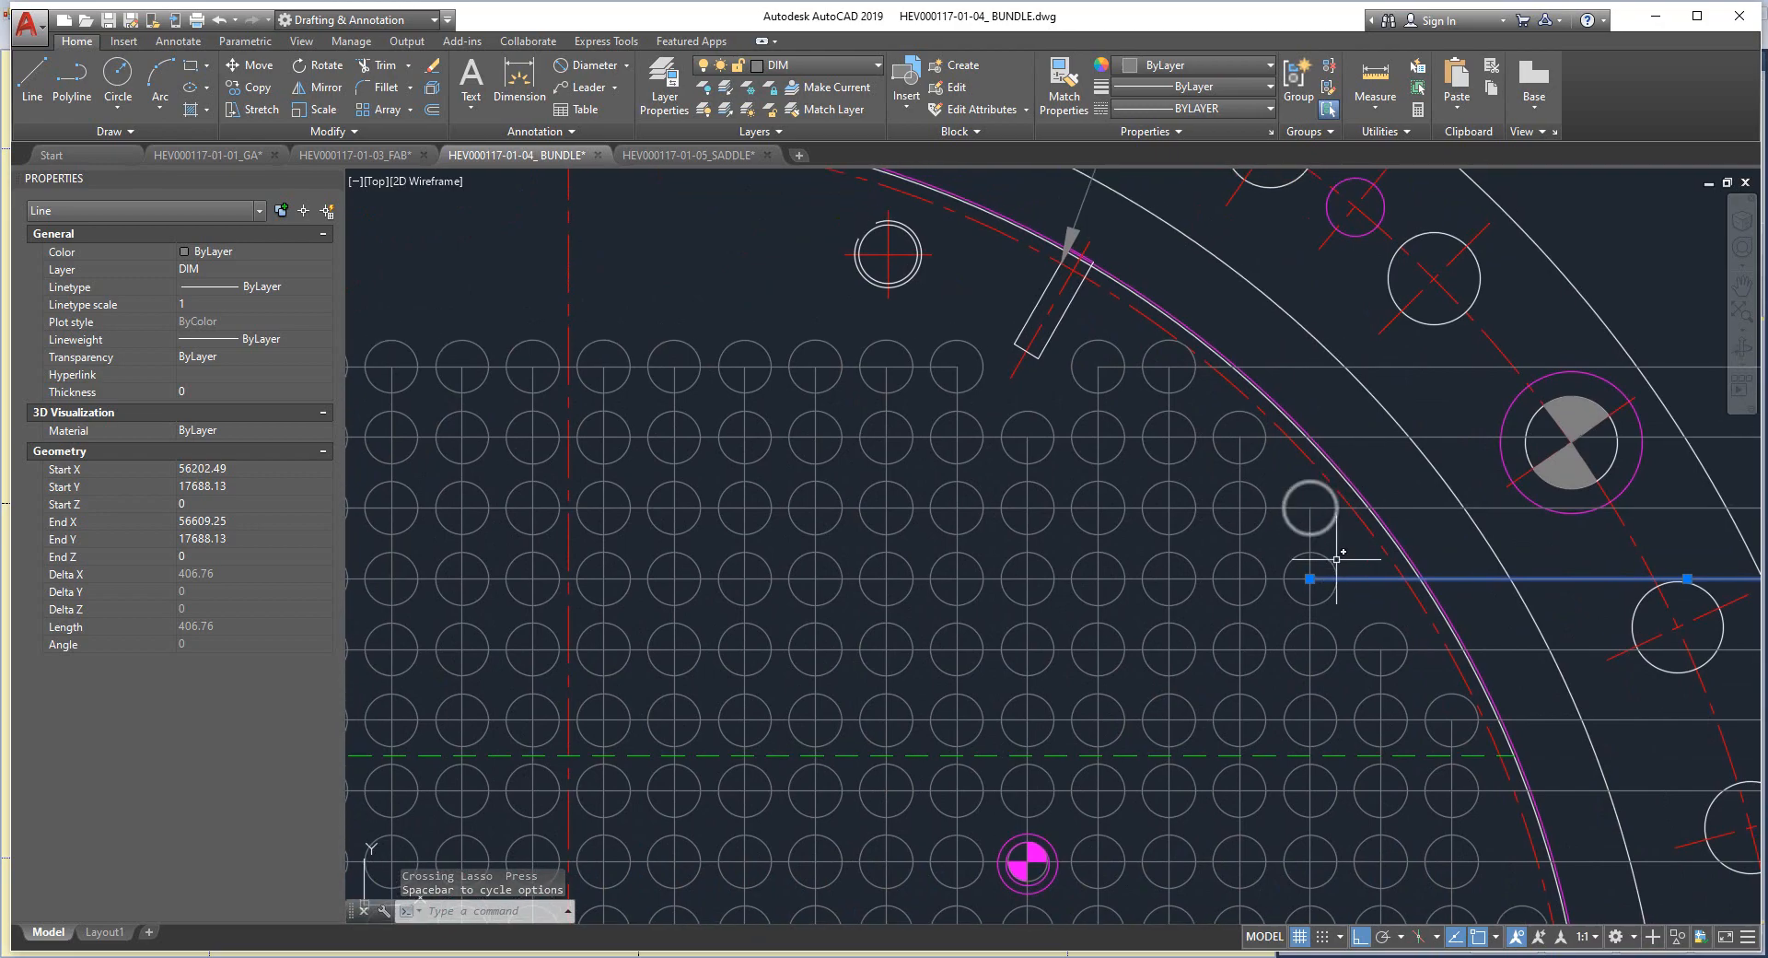
pyautogui.moveTo(1368, 949)
pyautogui.click(1466, 892)
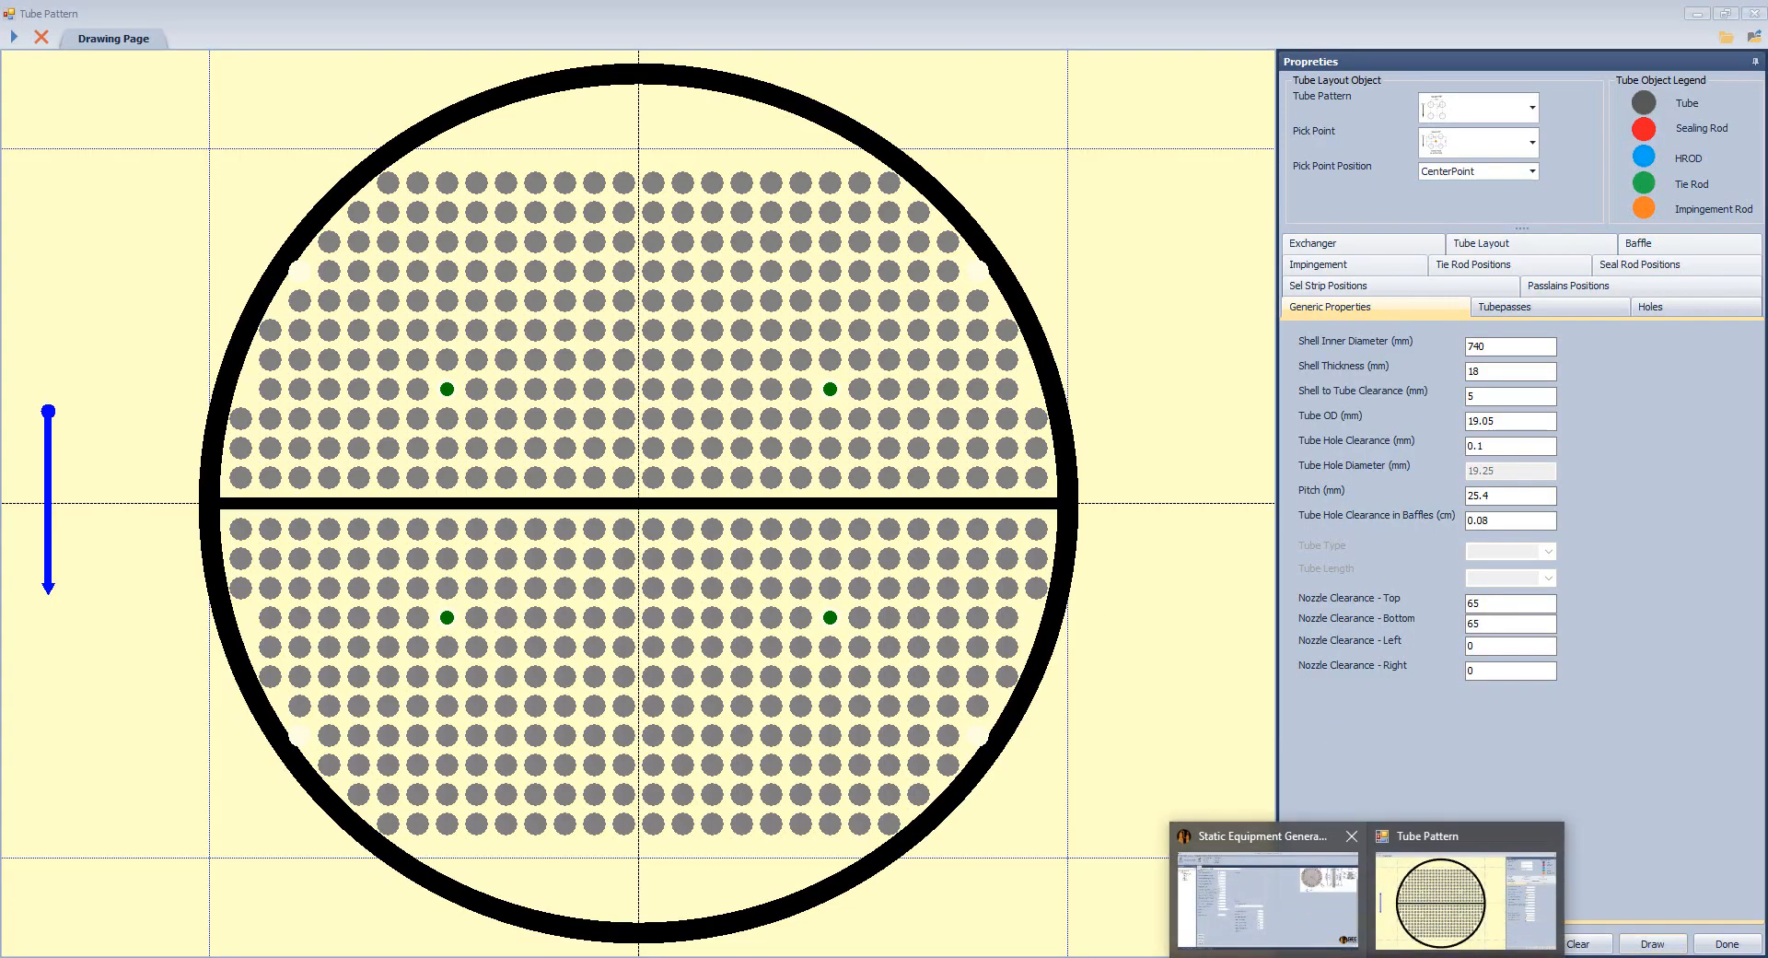
pyautogui.moveTo(1341, 953)
pyautogui.click(1440, 888)
pyautogui.moveTo(1310, 548)
pyautogui.mouseDown(button='middle')
pyautogui.moveTo(1283, 534)
pyautogui.moveTo(1335, 544)
pyautogui.moveTo(1321, 525)
pyautogui.mouseUp(button='middle')
pyautogui.moveTo(1314, 458); pyautogui.dragTo(1321, 470, button='middle')
pyautogui.scroll(-3, 1321, 470)
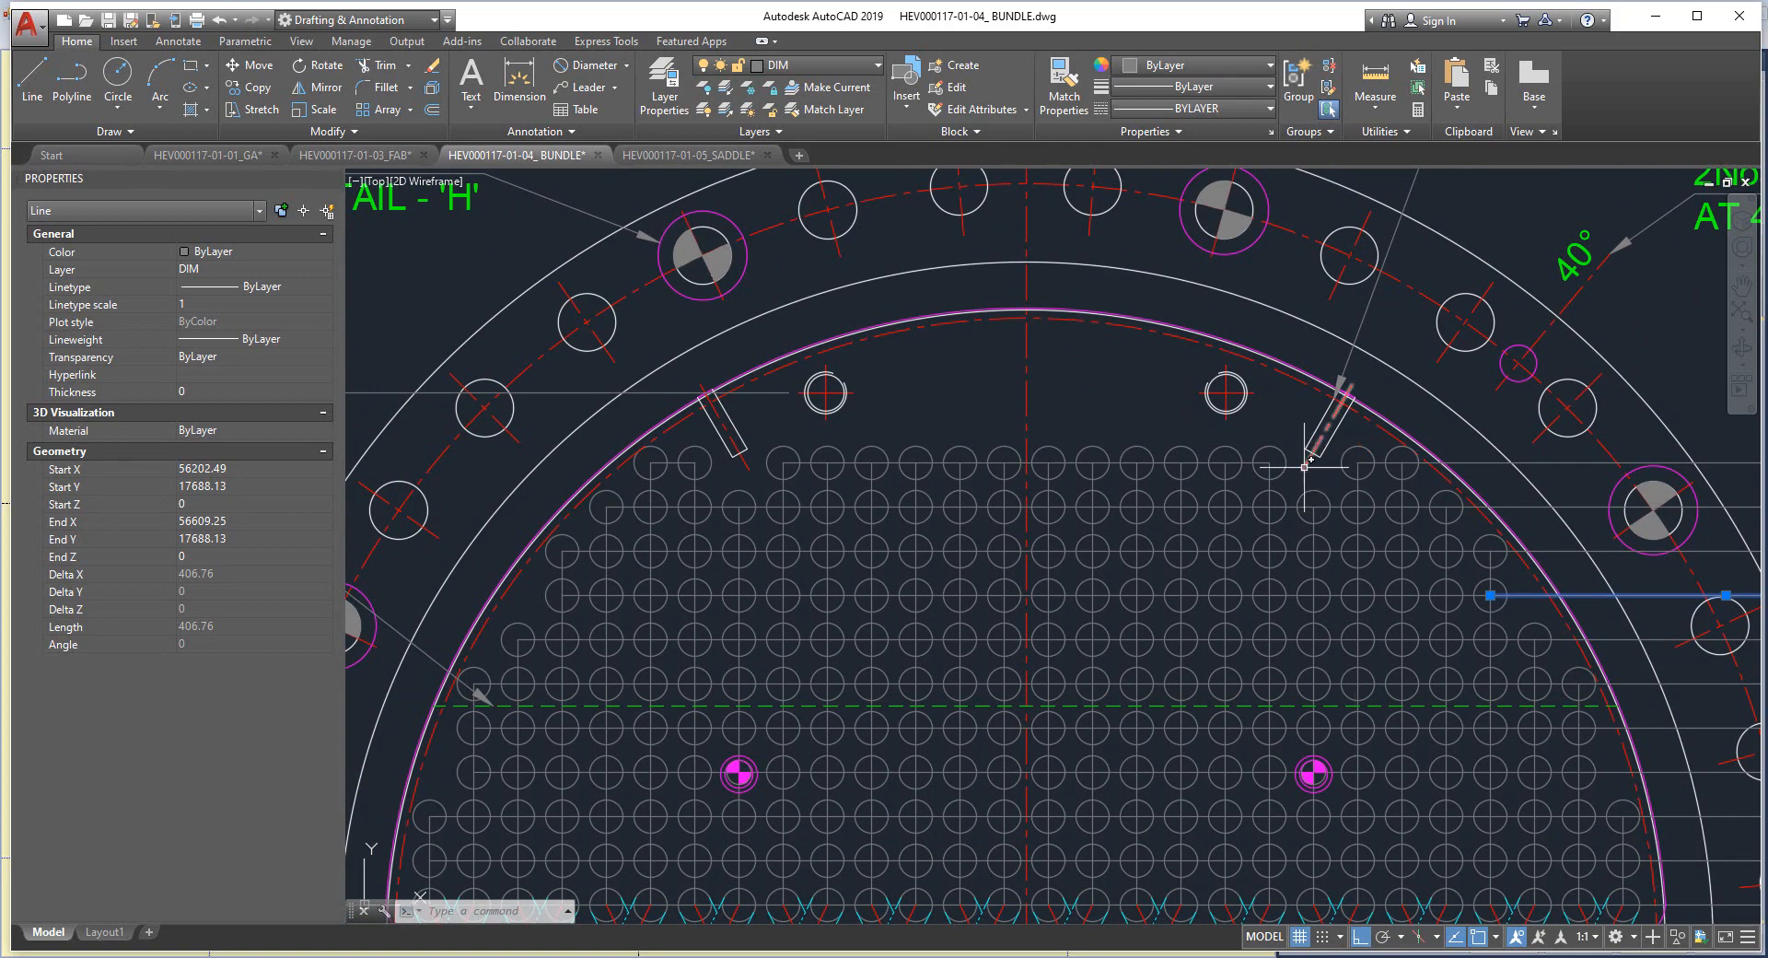
pyautogui.moveTo(1302, 461); pyautogui.dragTo(1313, 475, button='middle')
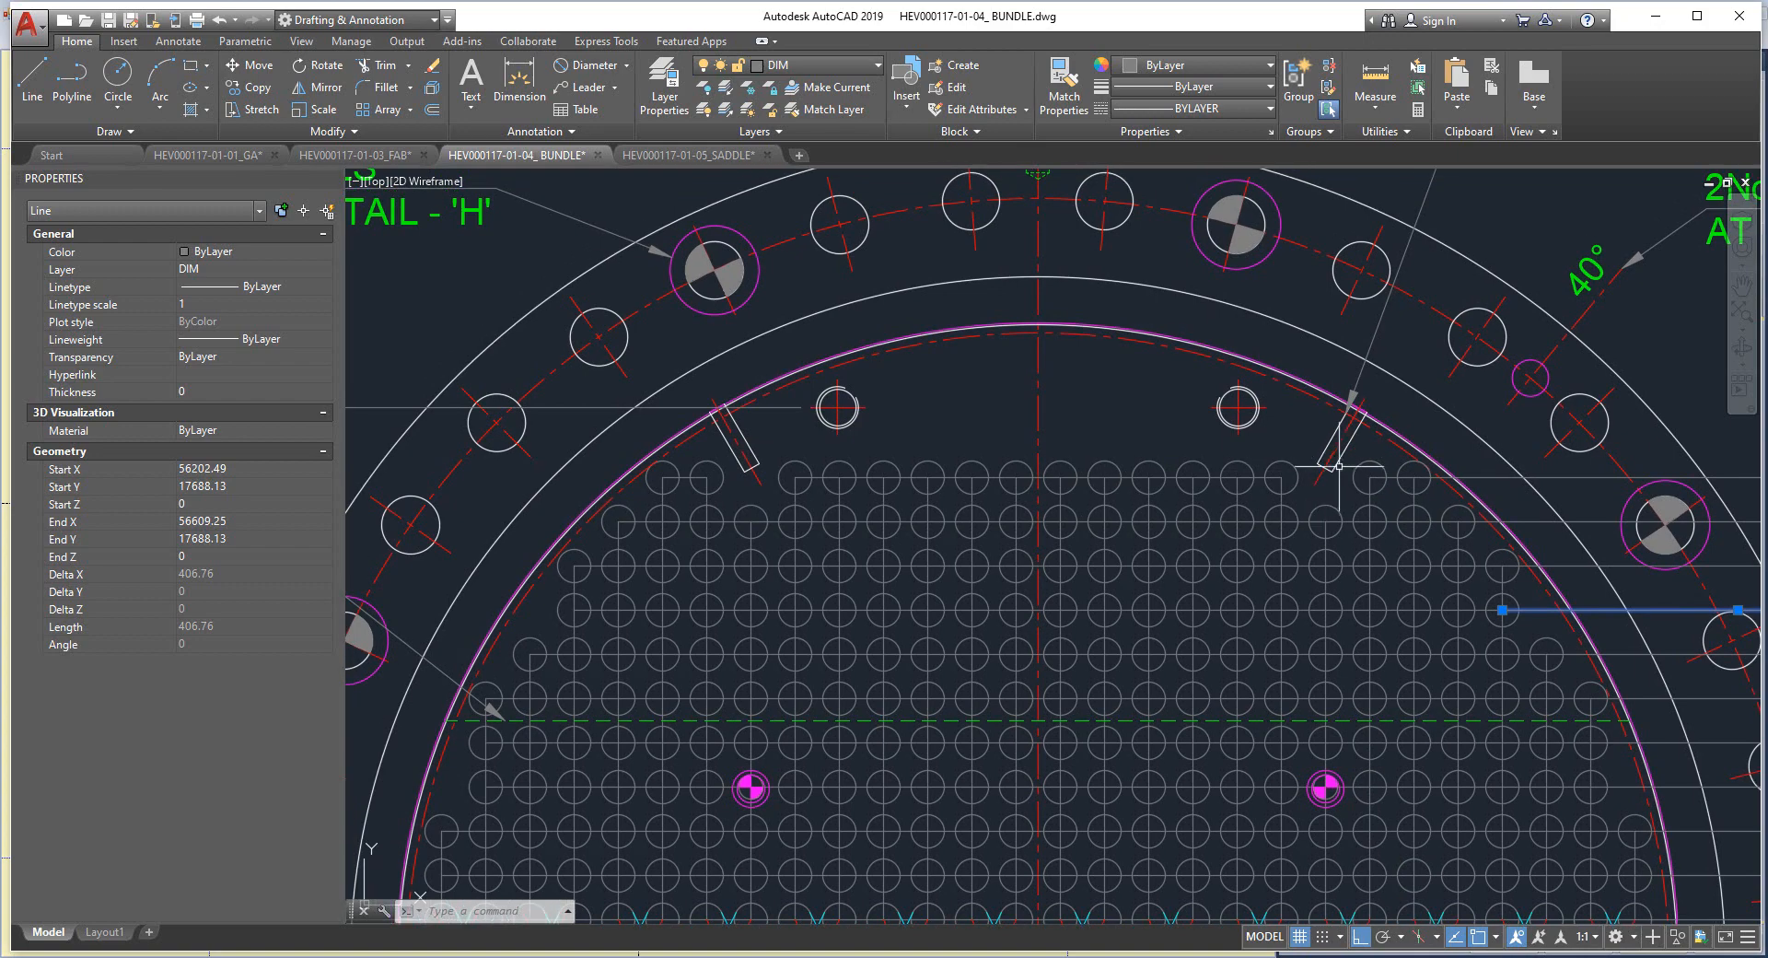
# Return to the Tube Pattern window and remove the third tube from each end of the top row.
pyautogui.click(1392, 956)
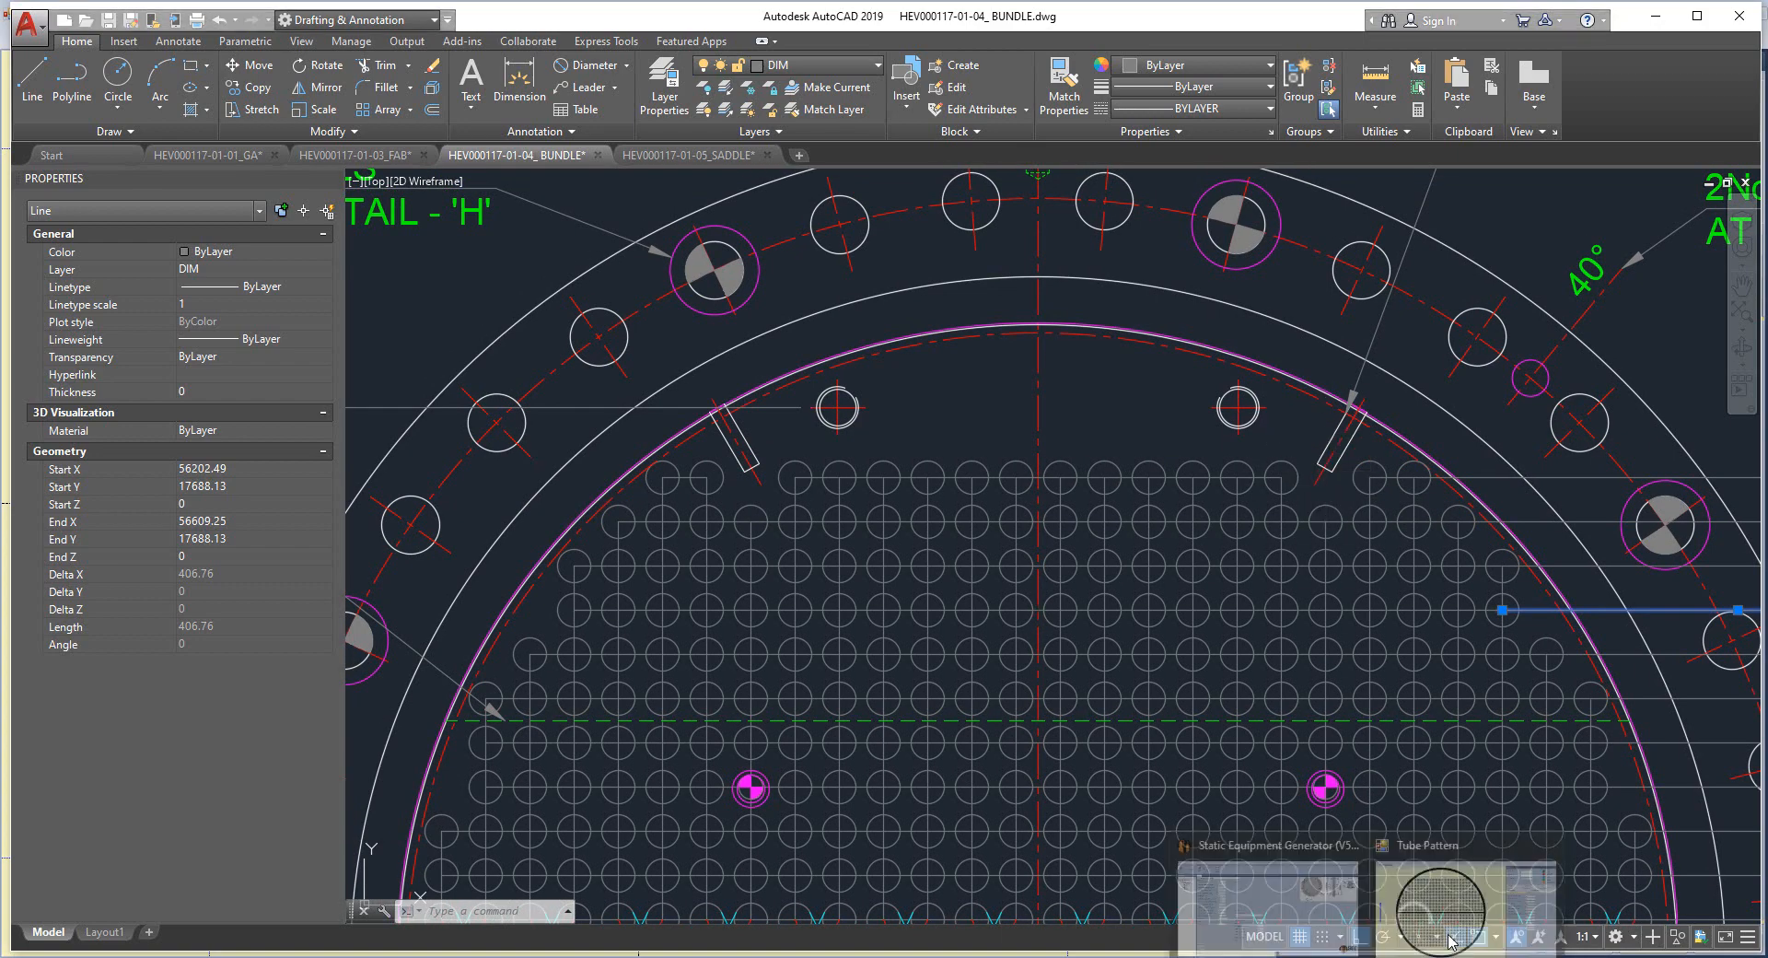
pyautogui.click(1451, 921)
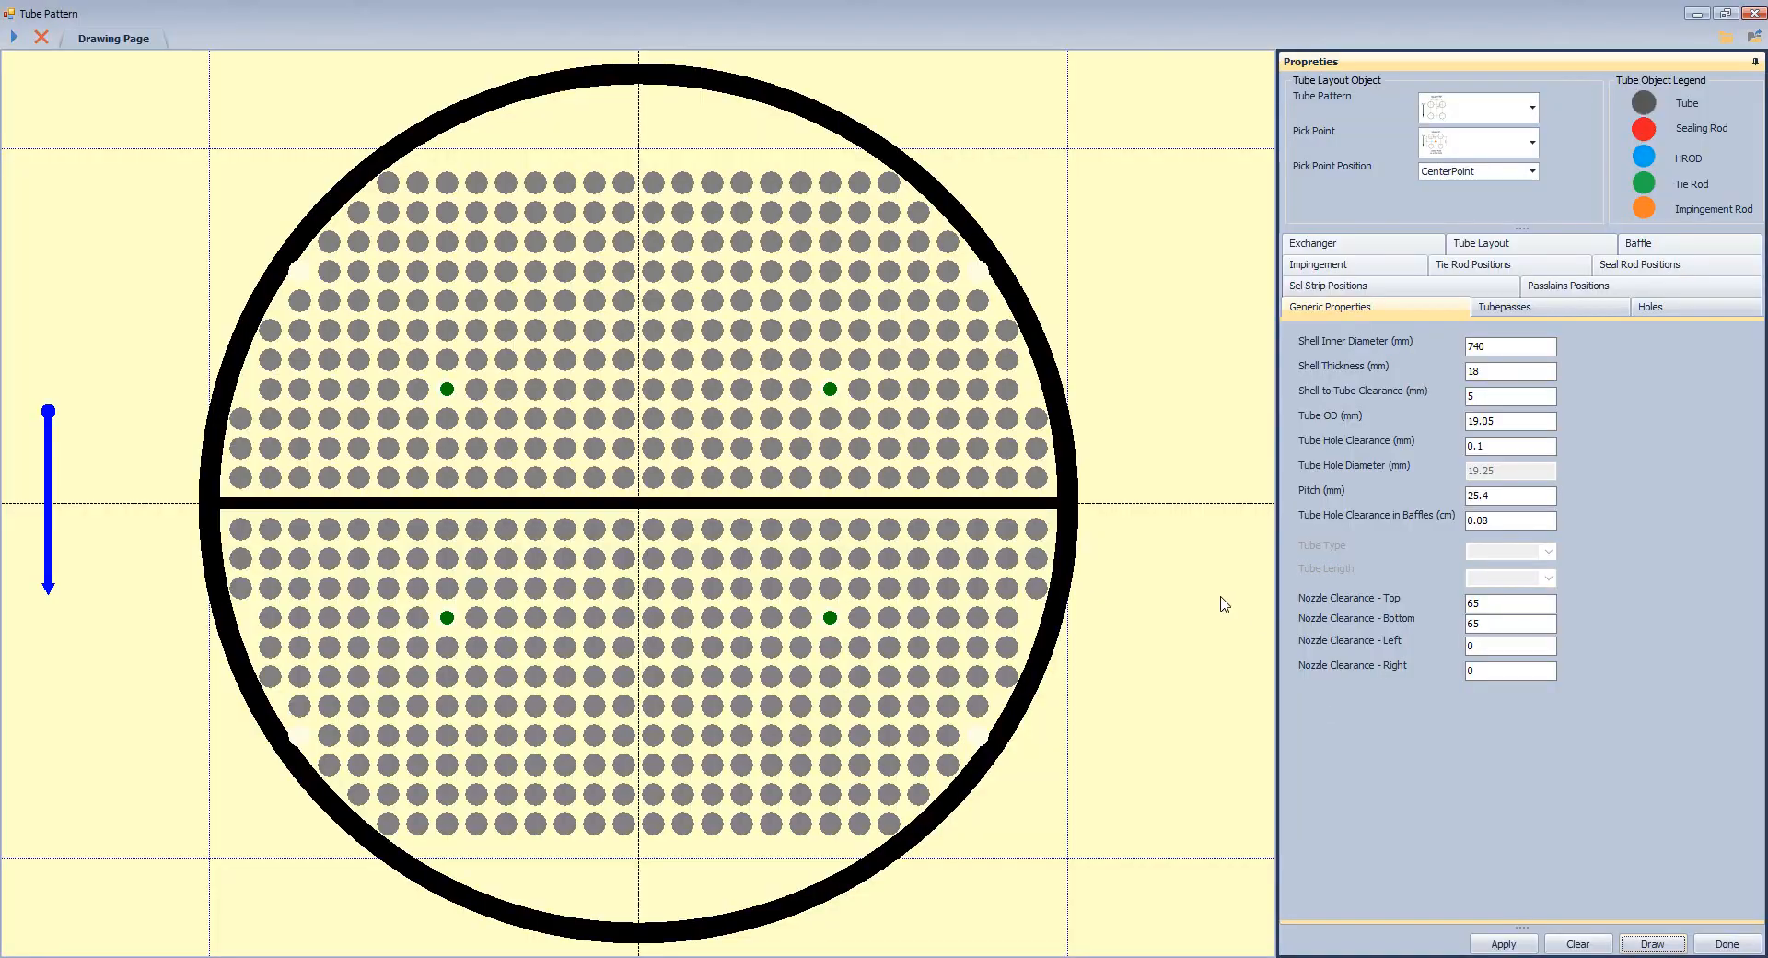
pyautogui.rightClick(833, 189)
pyautogui.click(884, 285)
pyautogui.rightClick(450, 191)
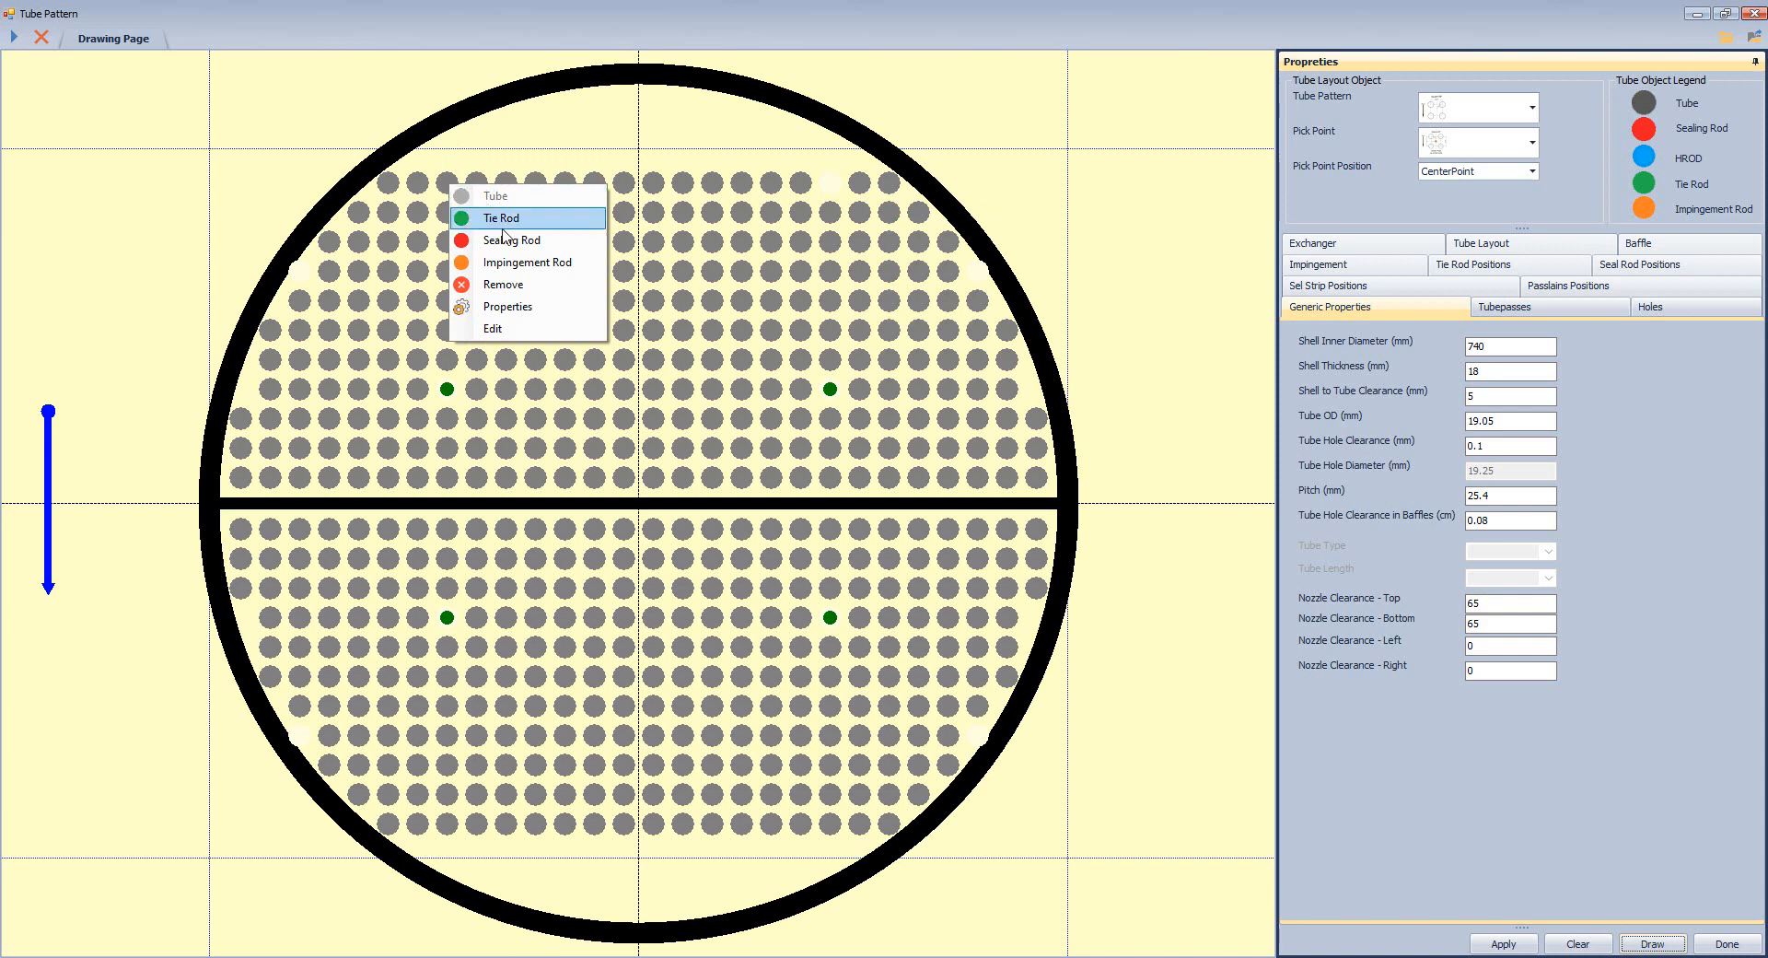
pyautogui.click(522, 293)
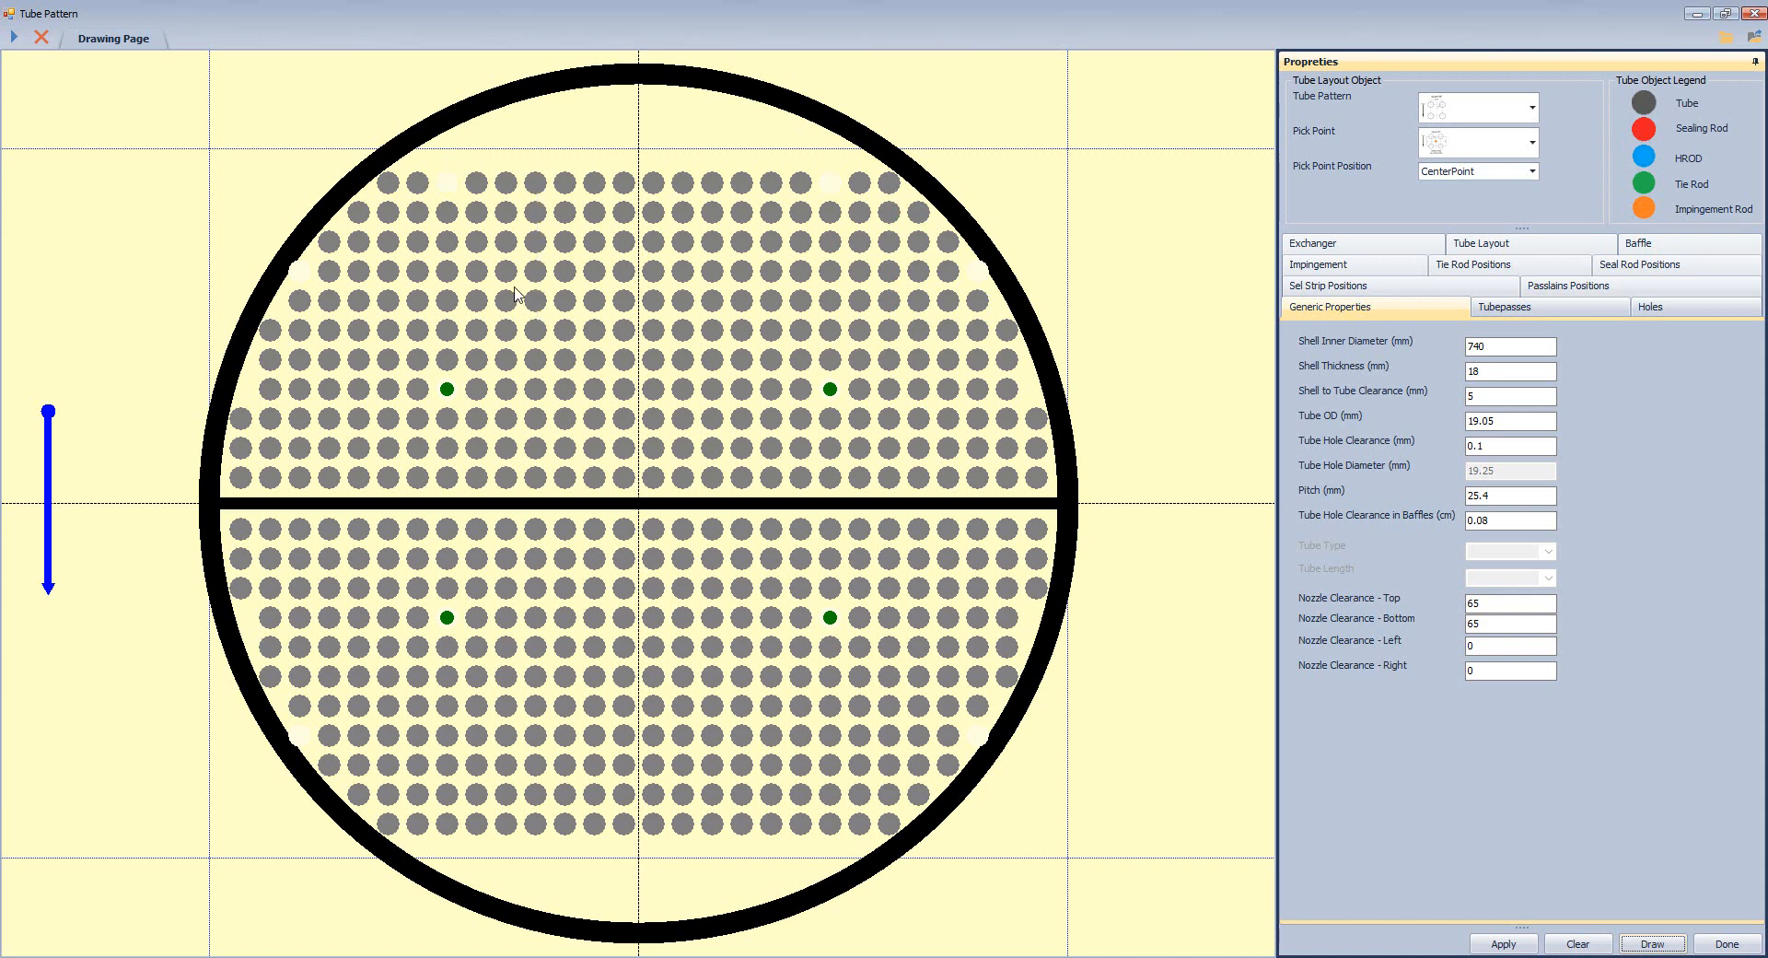
# Remove the third tube from each end of the bottom row.
pyautogui.rightClick(826, 825)
pyautogui.click(895, 905)
pyautogui.rightClick(454, 826)
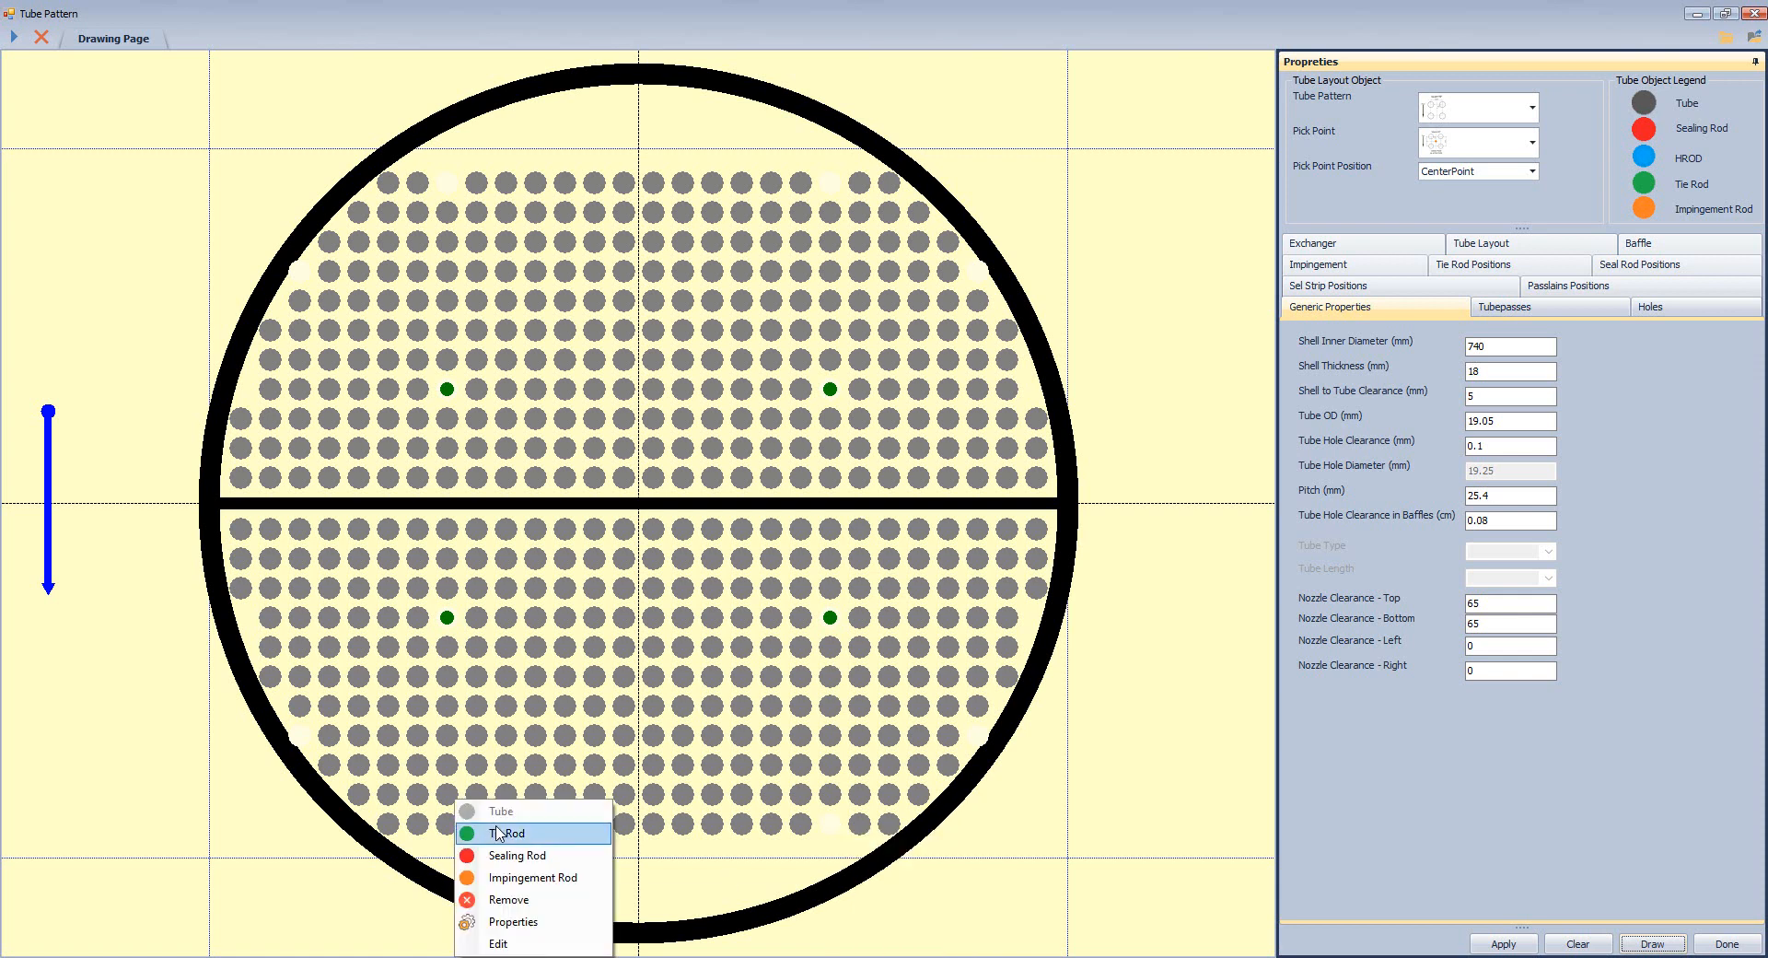
pyautogui.click(527, 902)
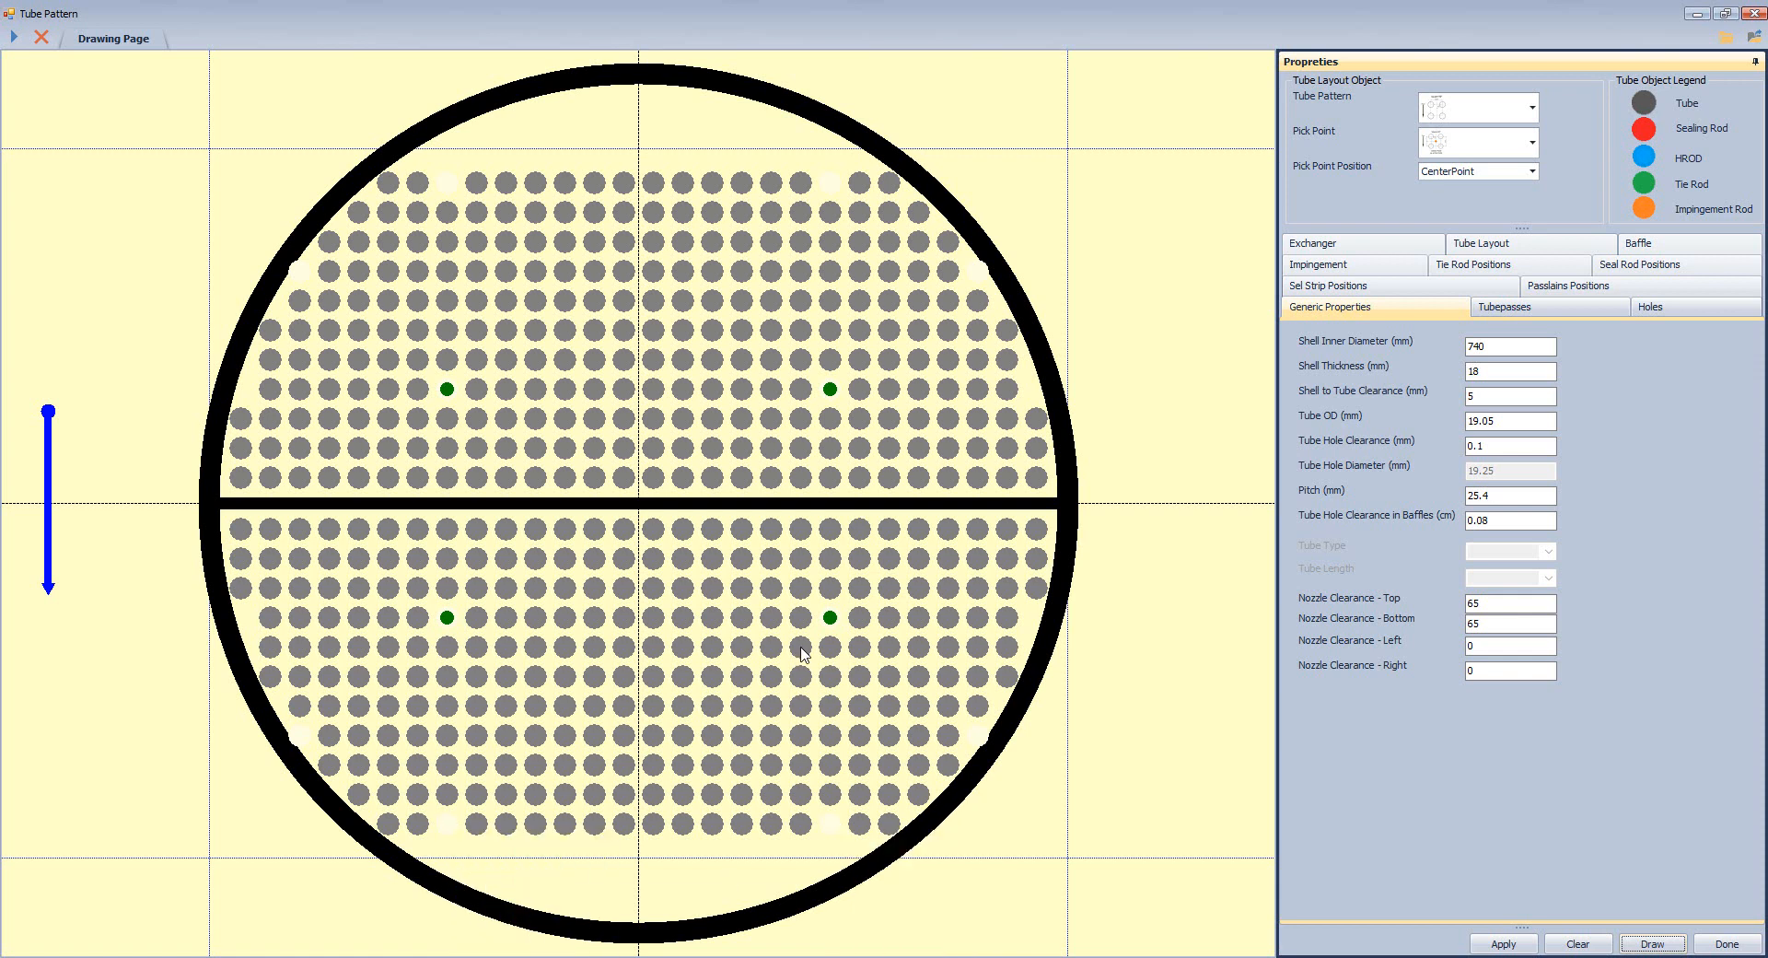
# Show the tube count per pass and calculate 264*2 in Calculator for the total number of tubes.
pyautogui.click(1504, 306)
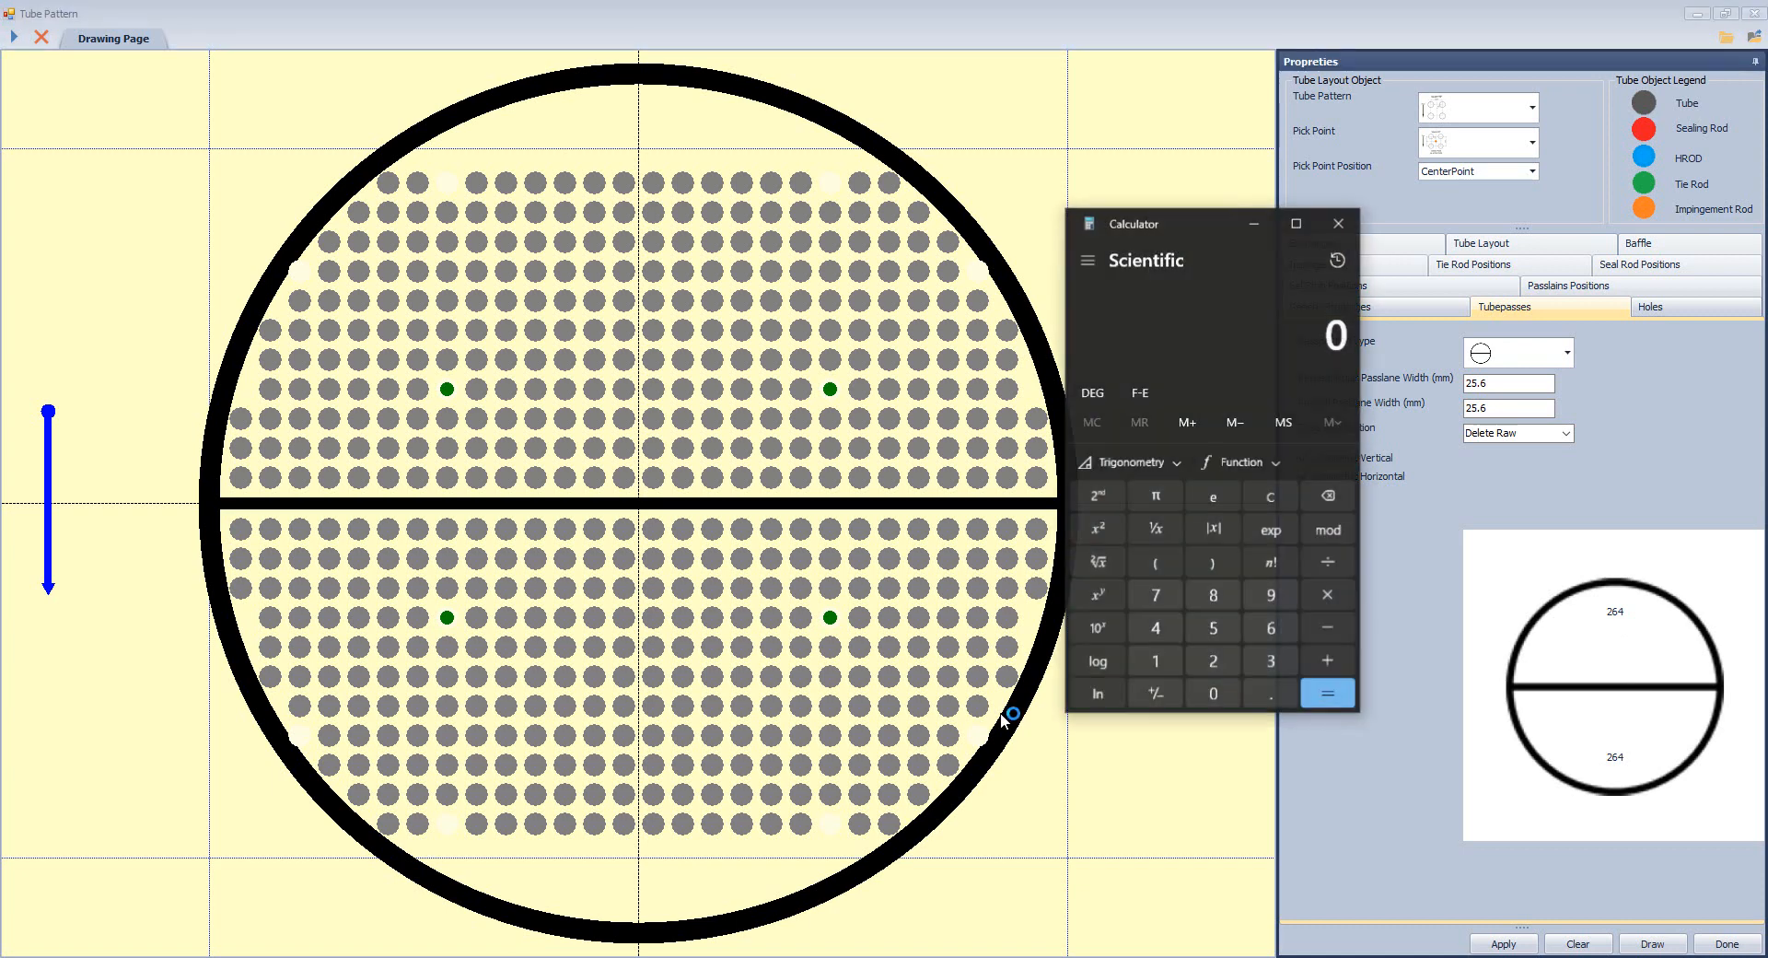
pyautogui.write('264*2')
pyautogui.press('Return')
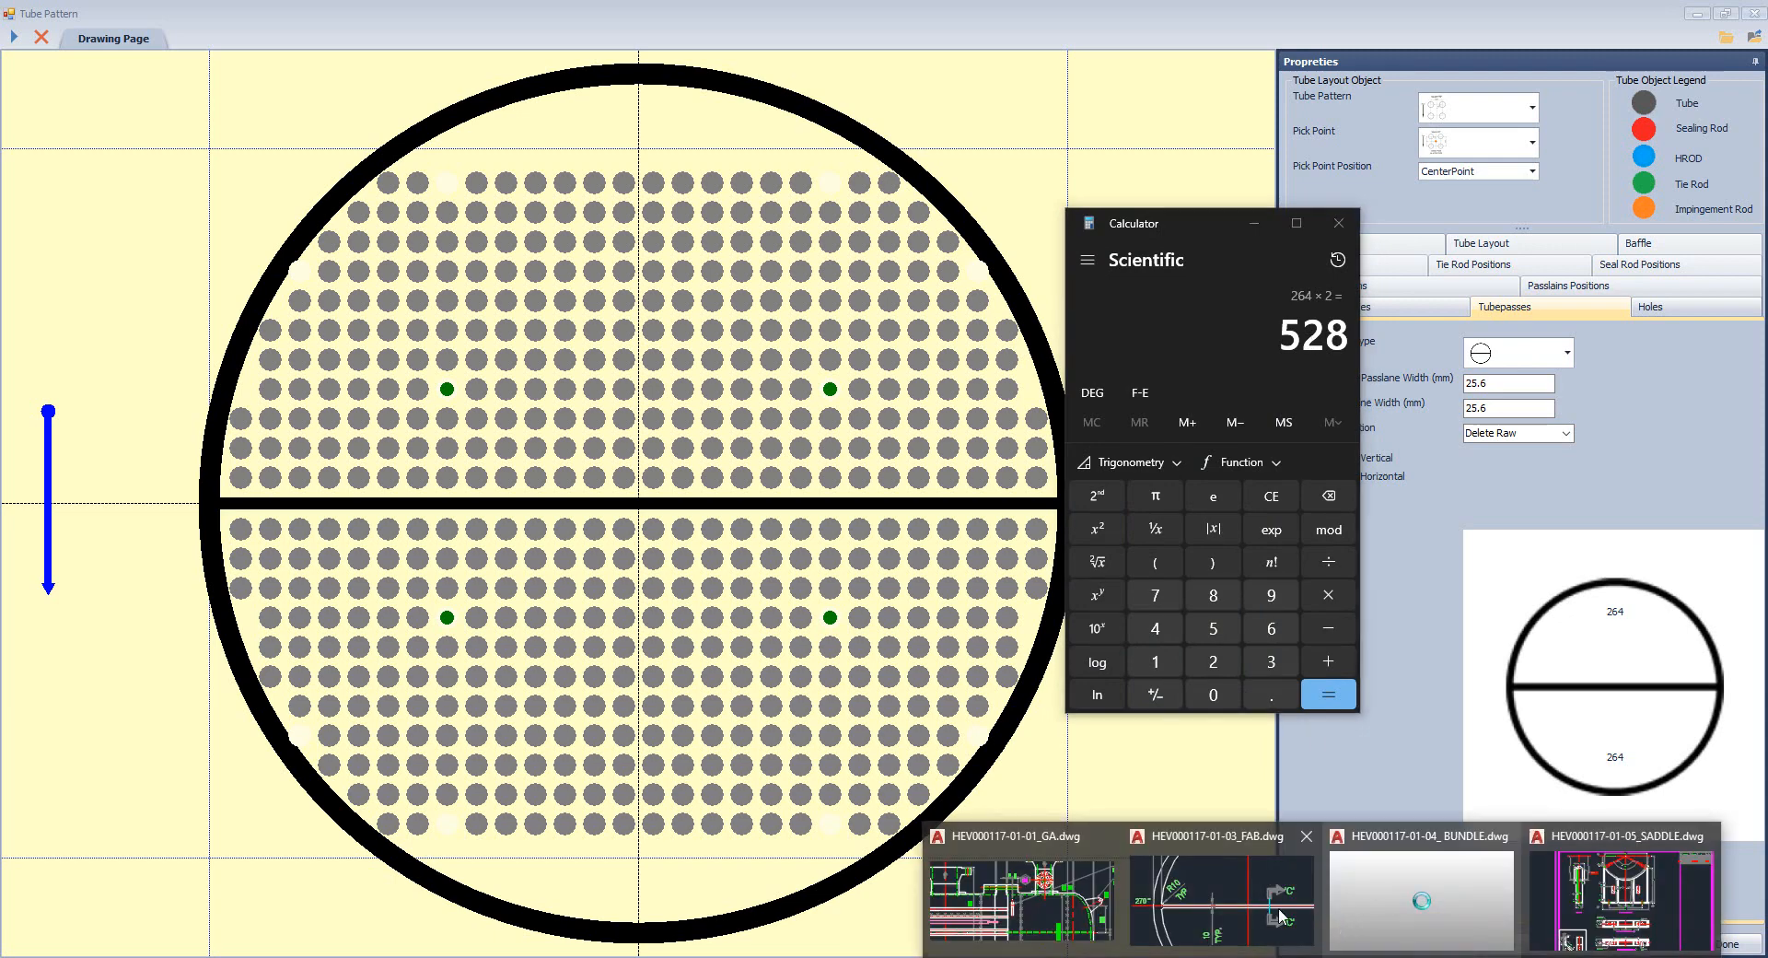
# Switch to the bundle drawing in AutoCAD and check the tube hole count and pitch note beside the tube layout detail.
pyautogui.click(1423, 884)
pyautogui.scroll(8, 810, 635)
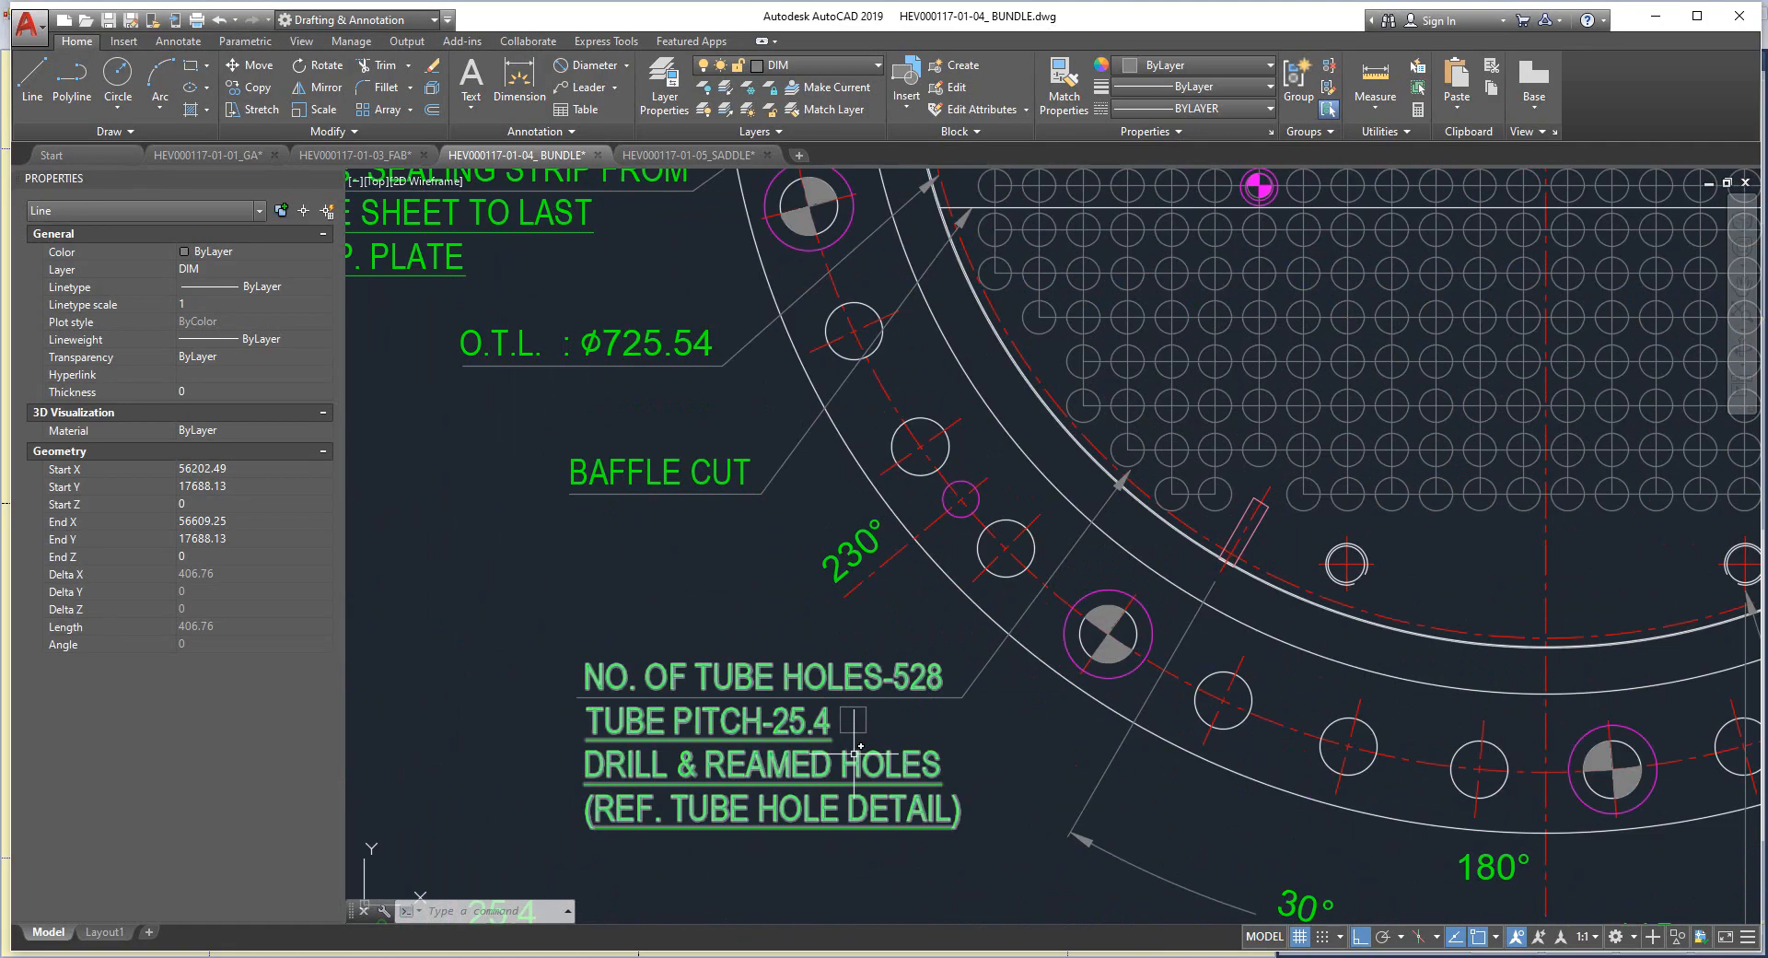
pyautogui.moveTo(585, 507)
pyautogui.mouseDown()
pyautogui.moveTo(1357, 781)
pyautogui.moveTo(1321, 534)
pyautogui.mouseUp()
pyautogui.moveTo(1169, 468)
pyautogui.mouseDown()
pyautogui.moveTo(1095, 453)
pyautogui.moveTo(1239, 611)
pyautogui.mouseUp()
pyautogui.press('Escape')
pyautogui.scroll(-5, 1240, 611)
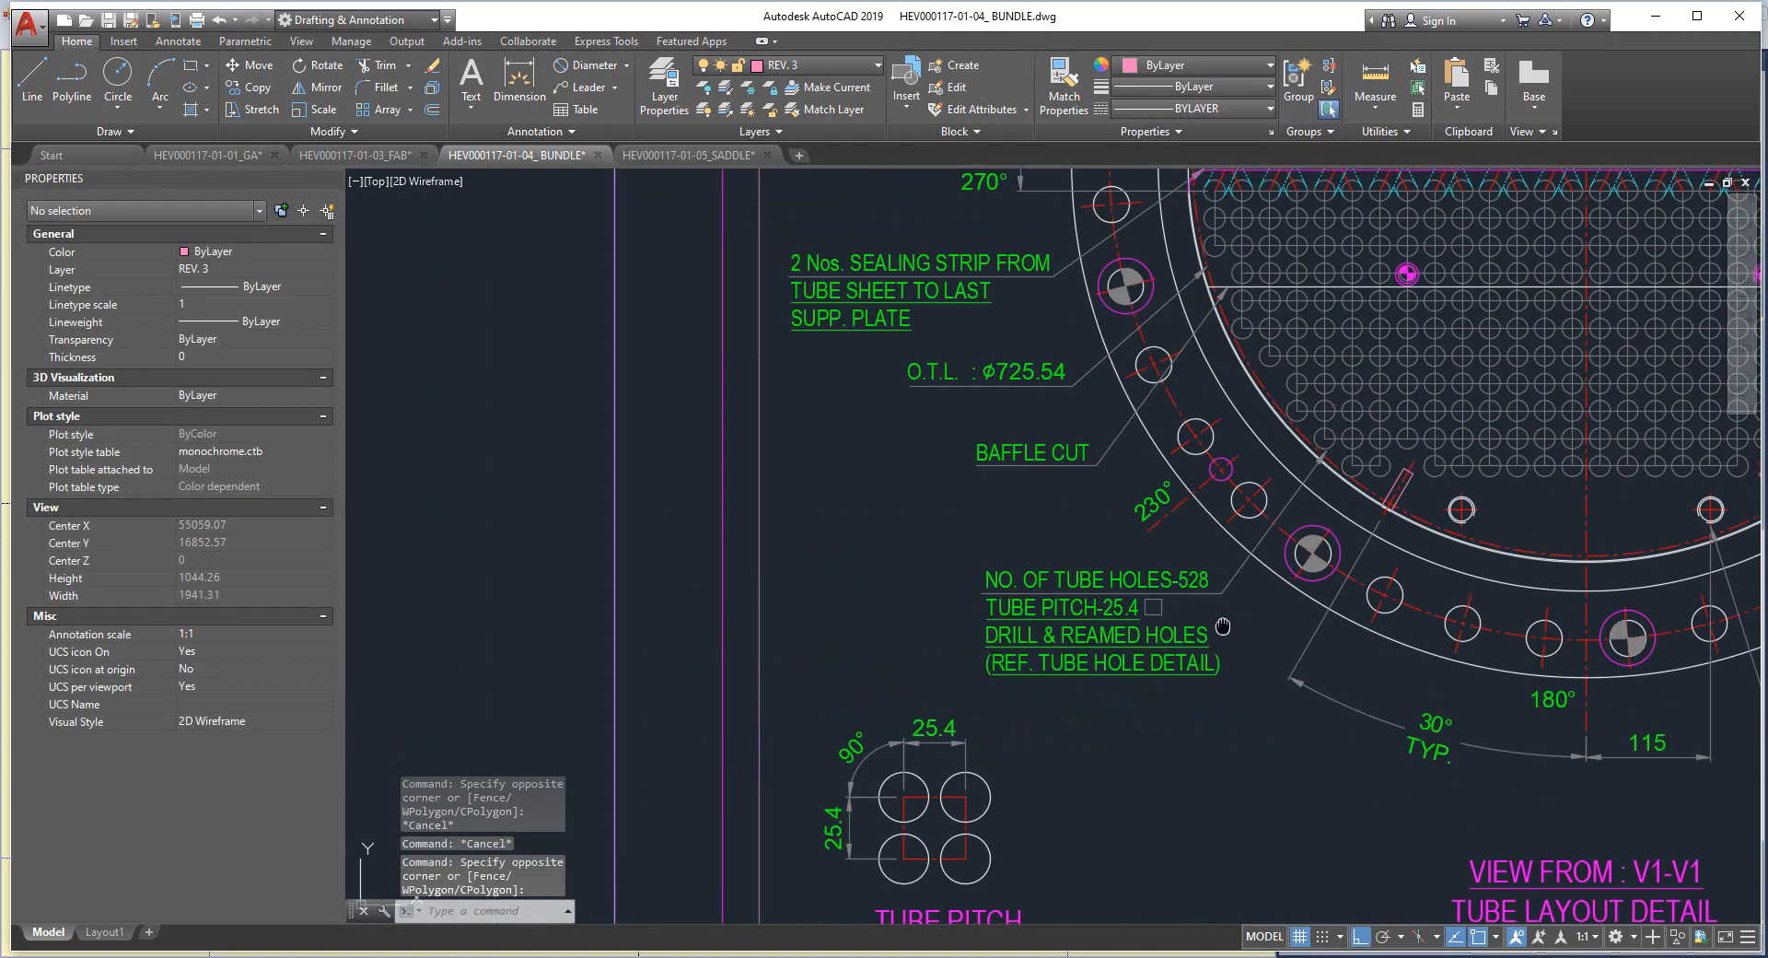
# Return to the Tube Pattern window and save the finished pattern to its file.
pyautogui.click(1482, 889)
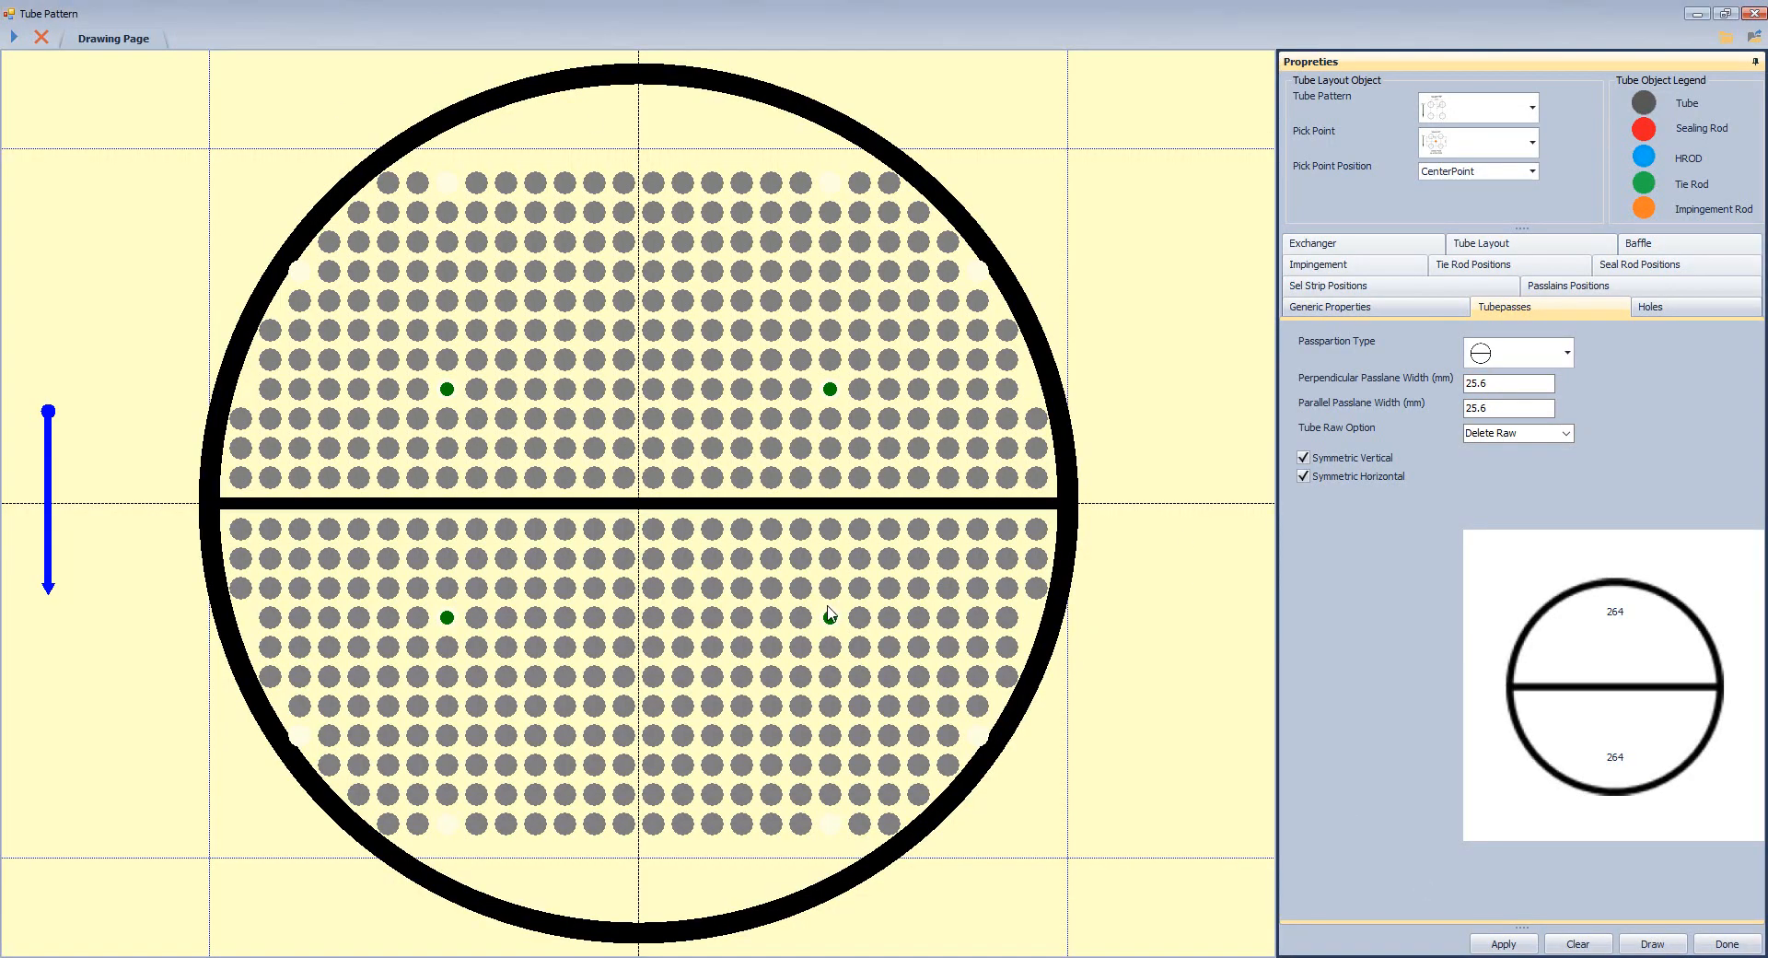
pyautogui.click(1754, 38)
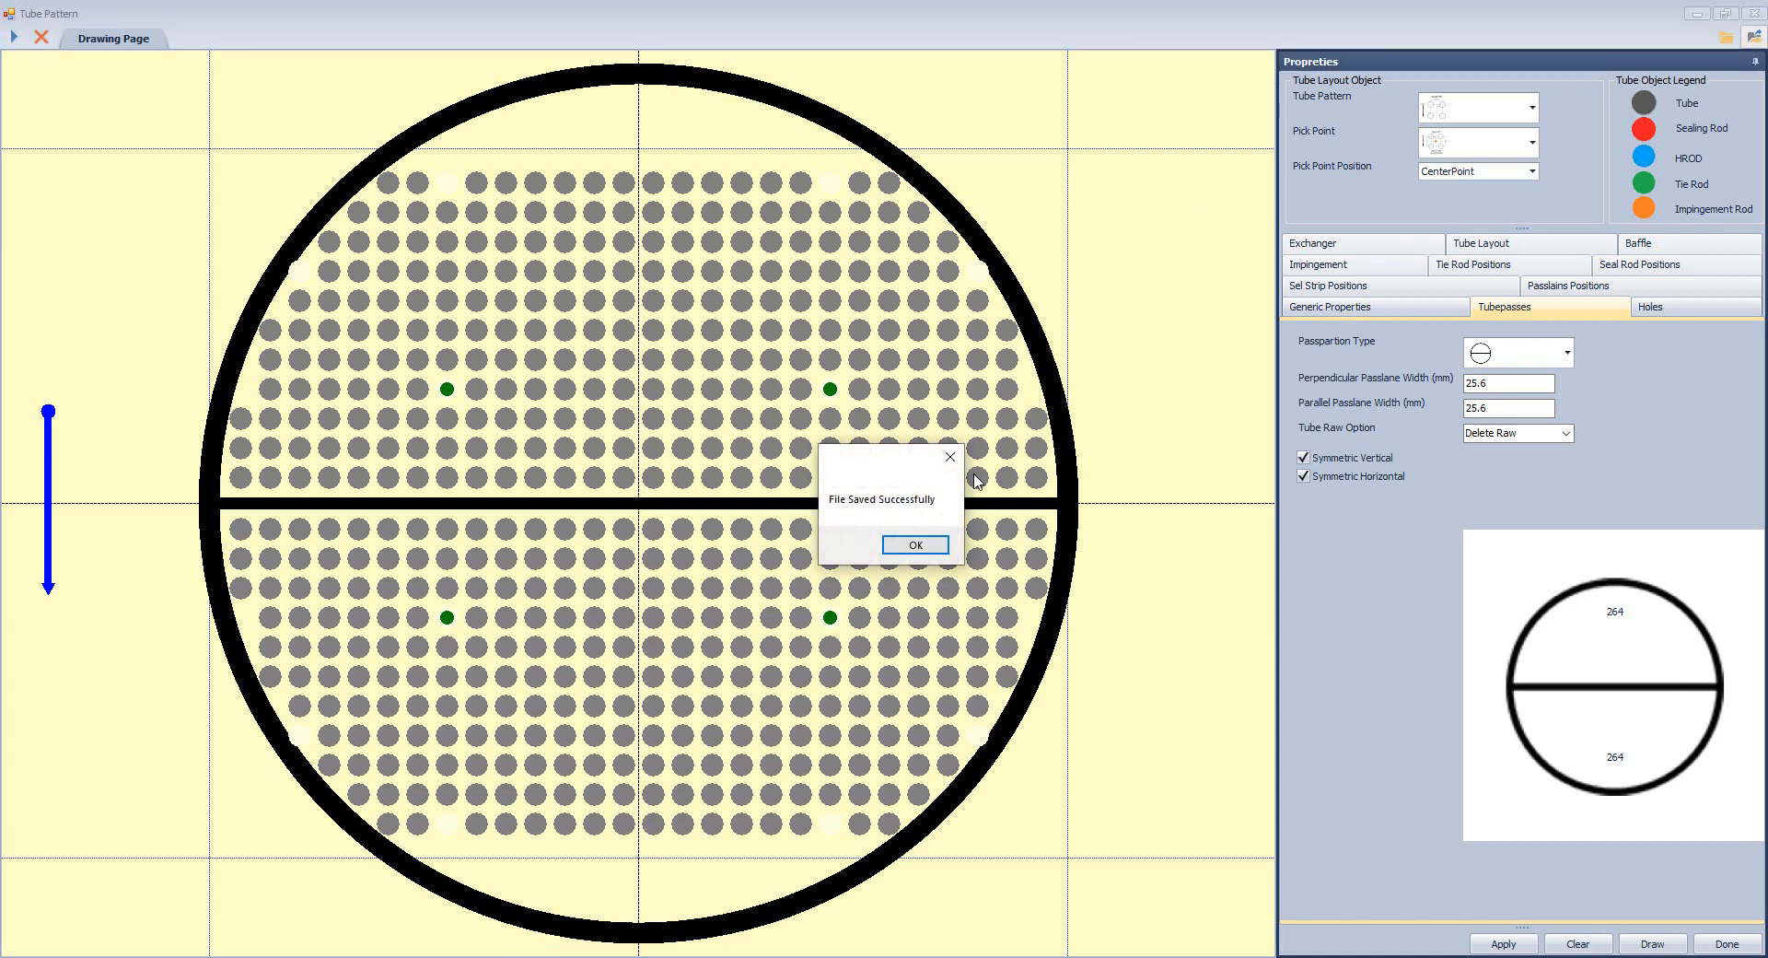
pyautogui.click(924, 545)
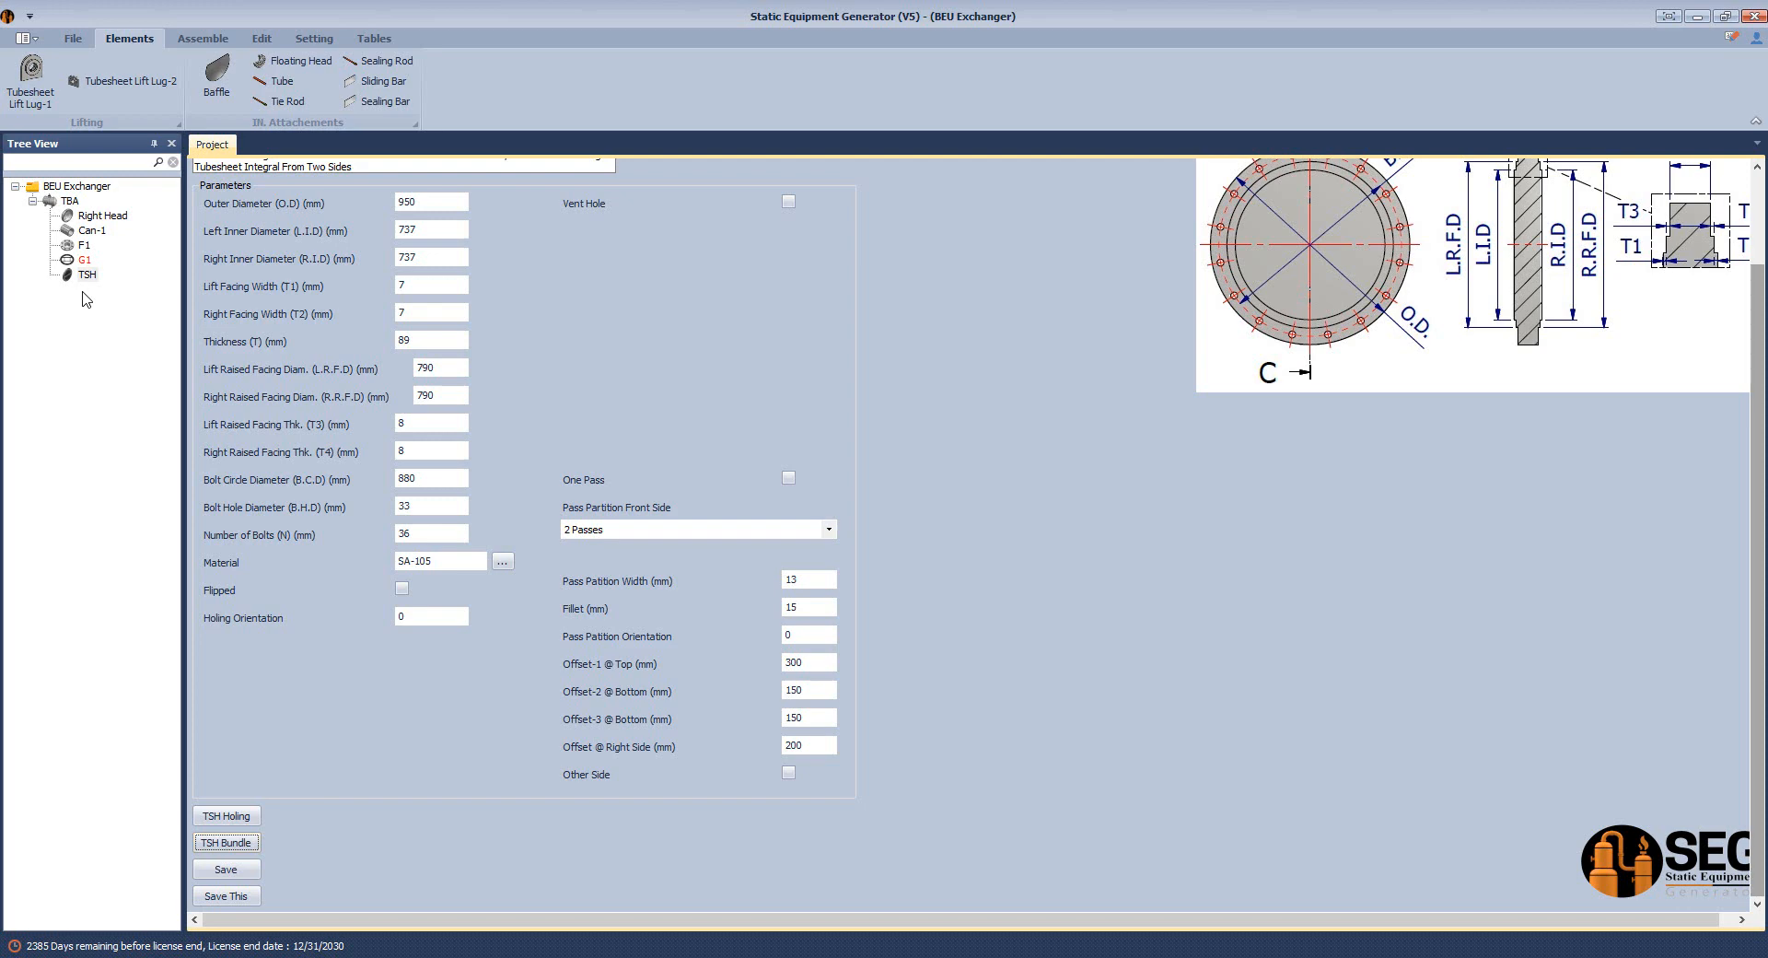
# Add a tube part named Tube under the tubesheet TSH and set its type to Bended Tube.
pyautogui.click(274, 86)
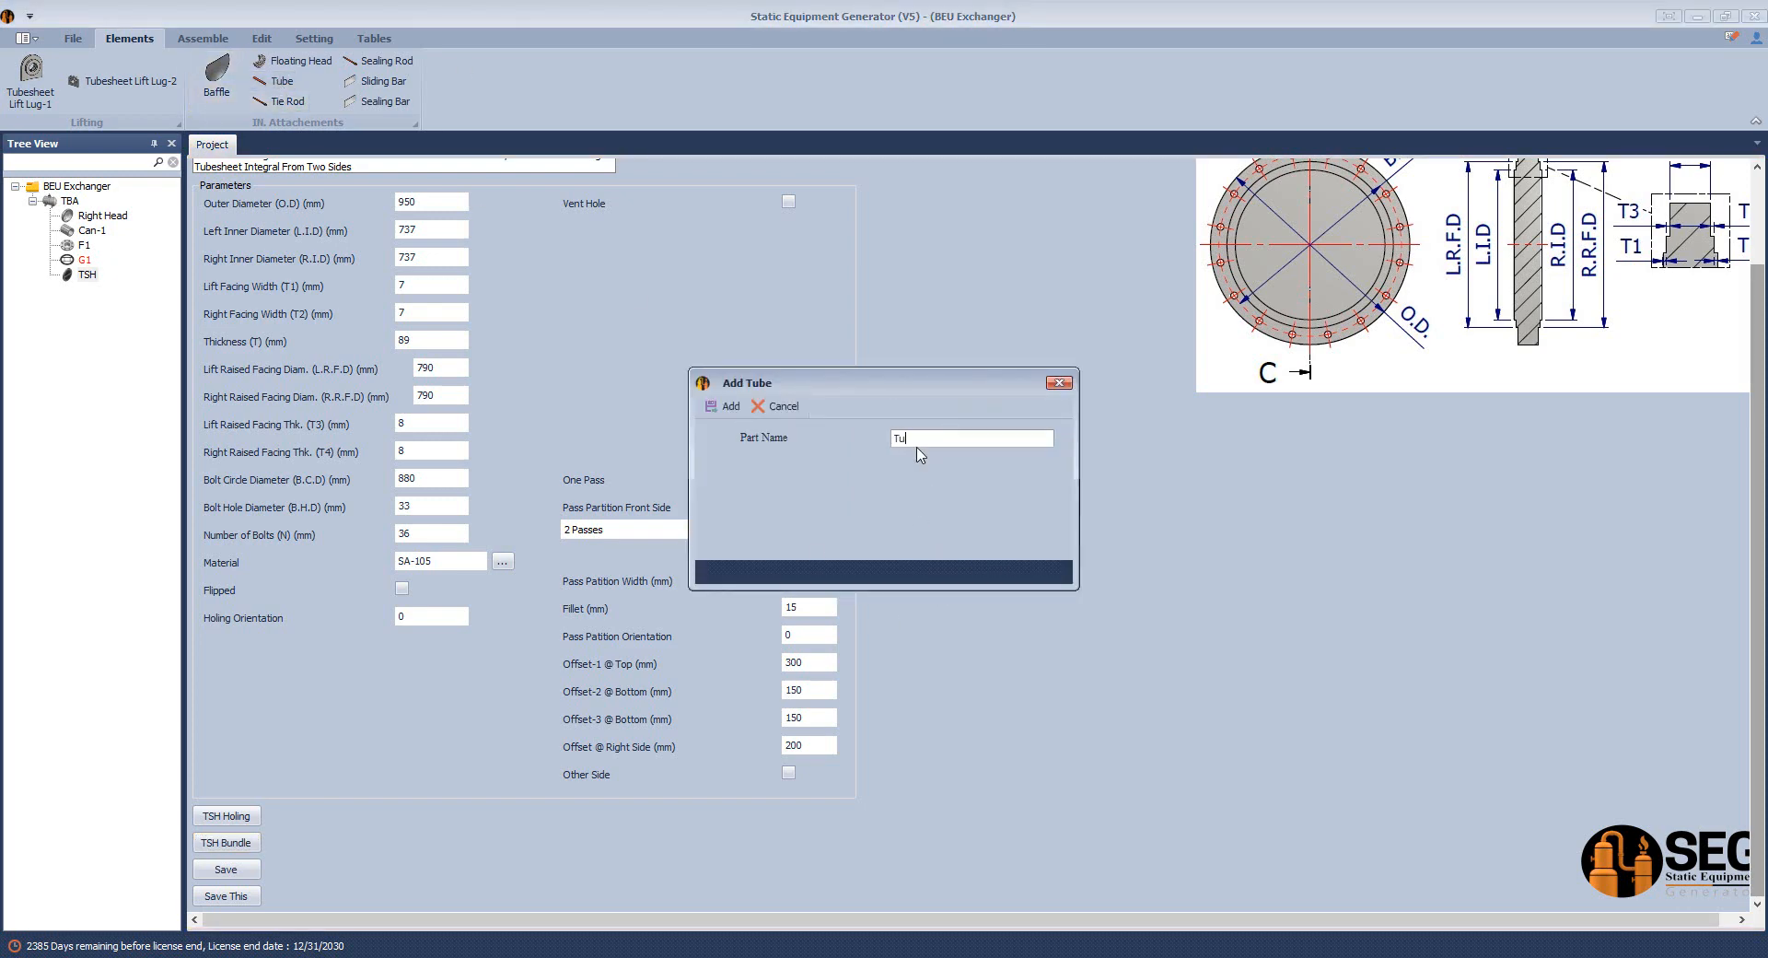
pyautogui.press('Return')
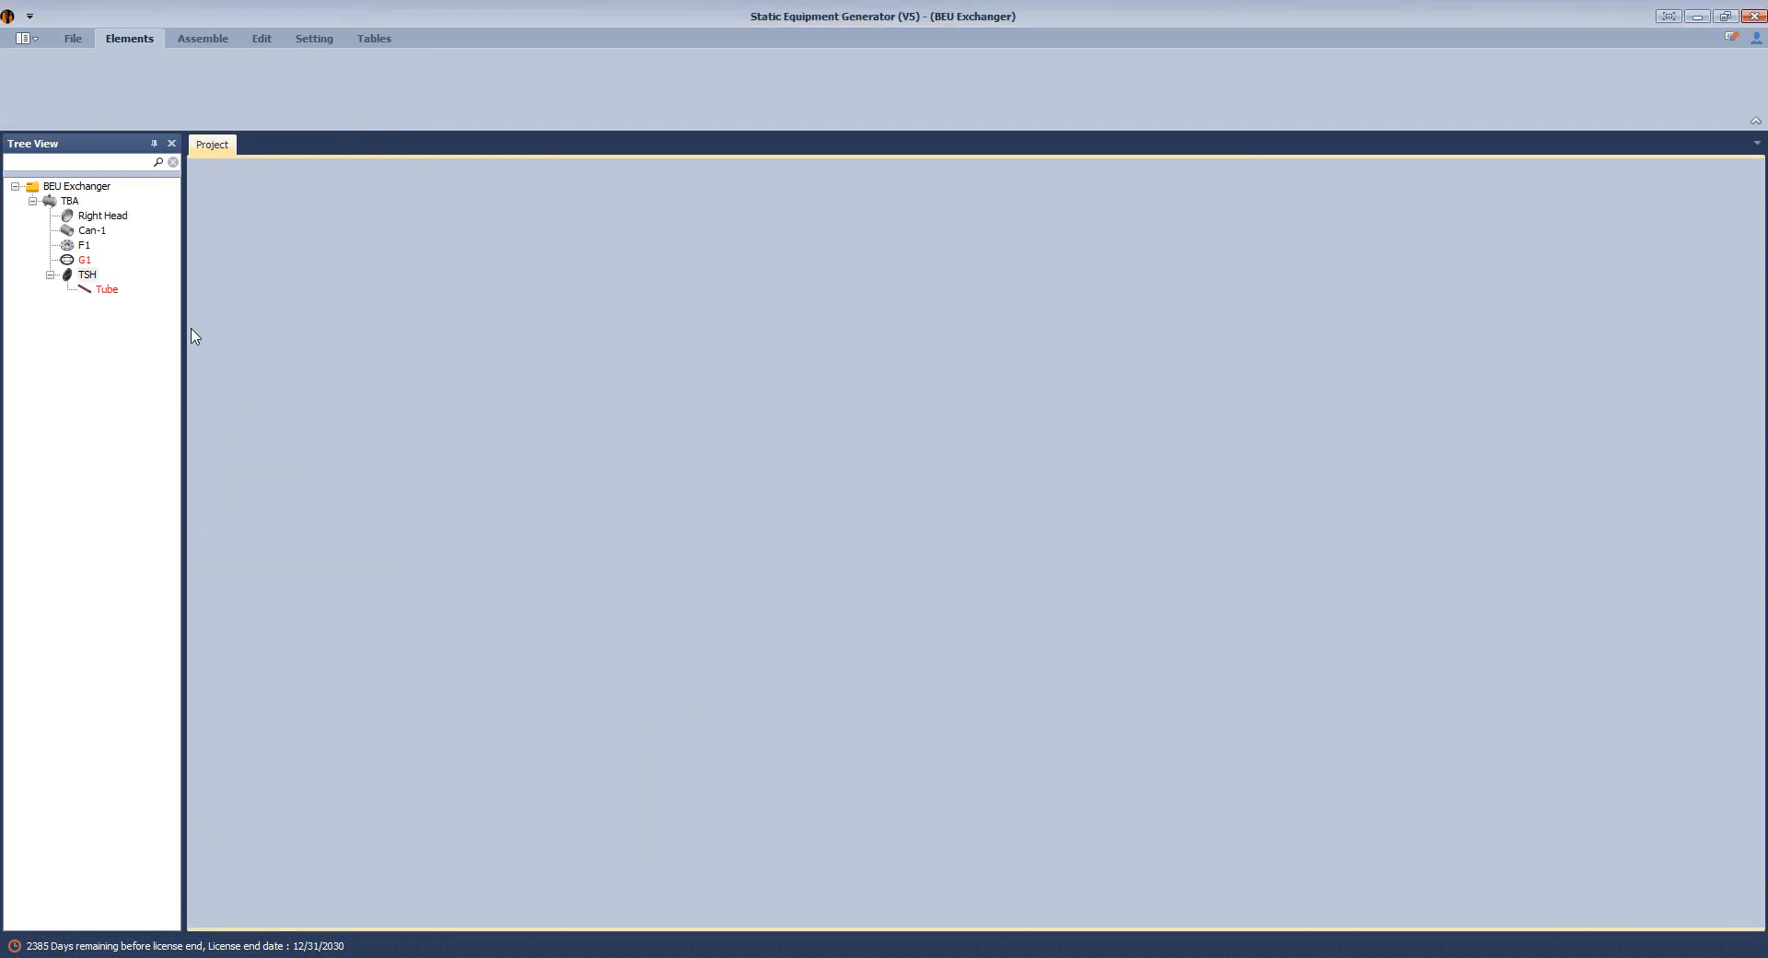
pyautogui.click(110, 290)
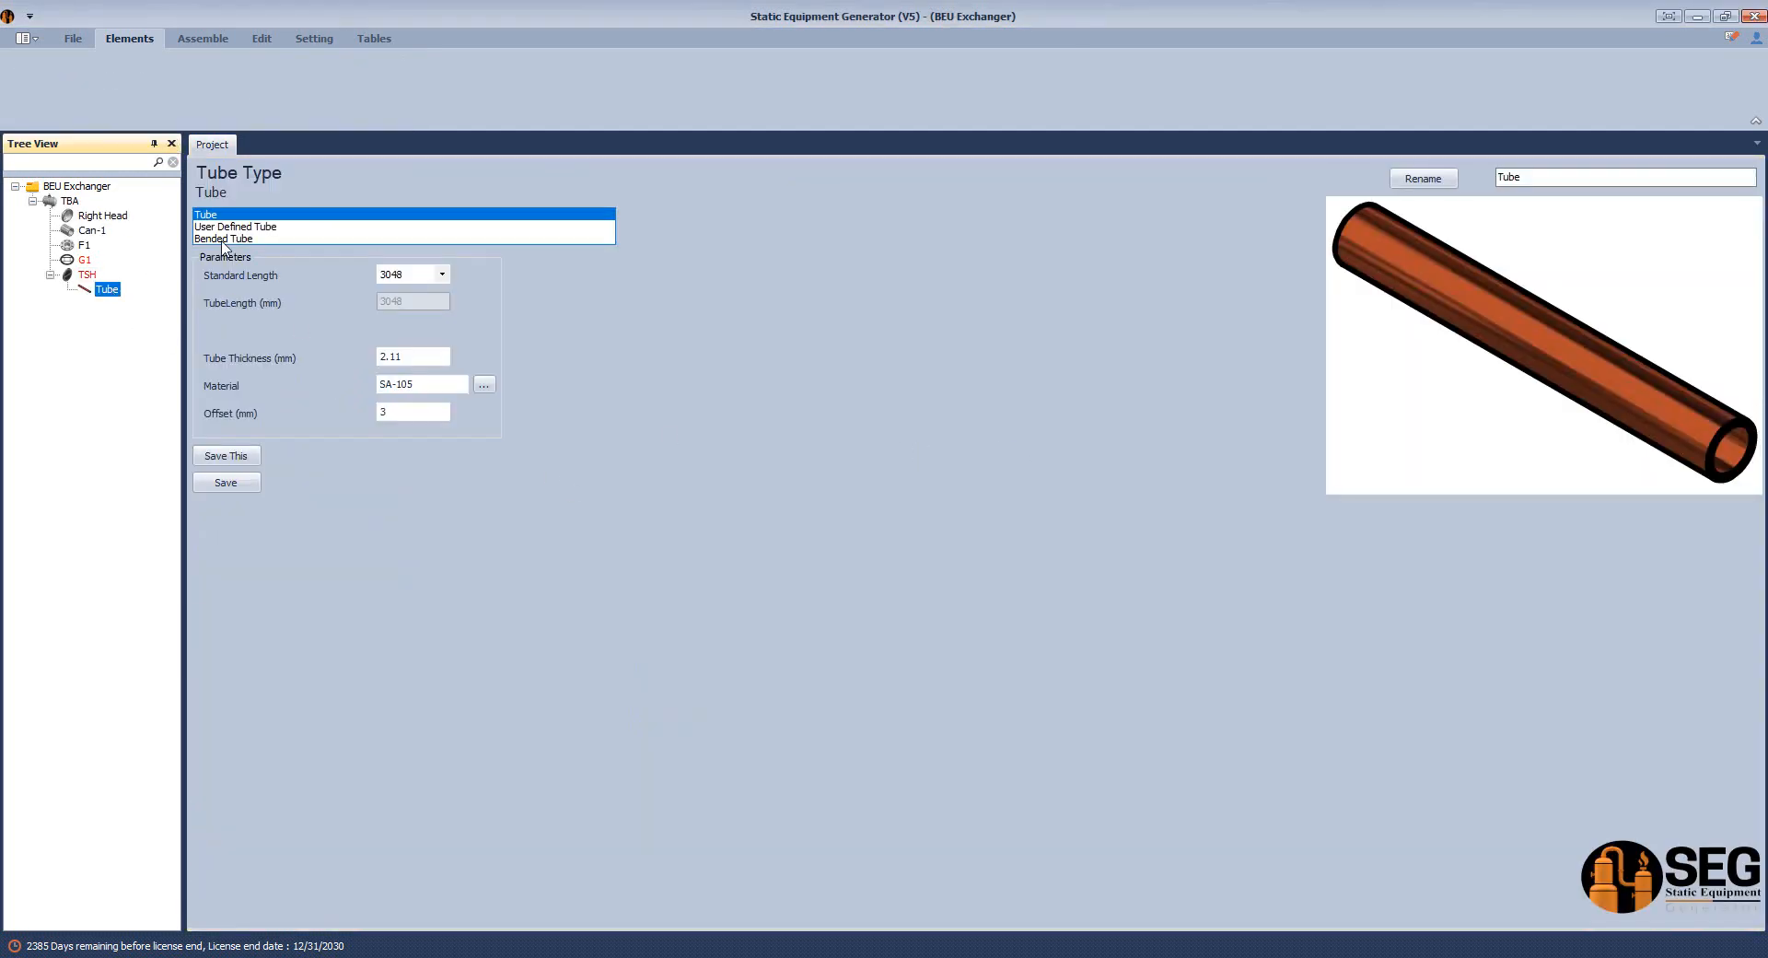
pyautogui.click(235, 239)
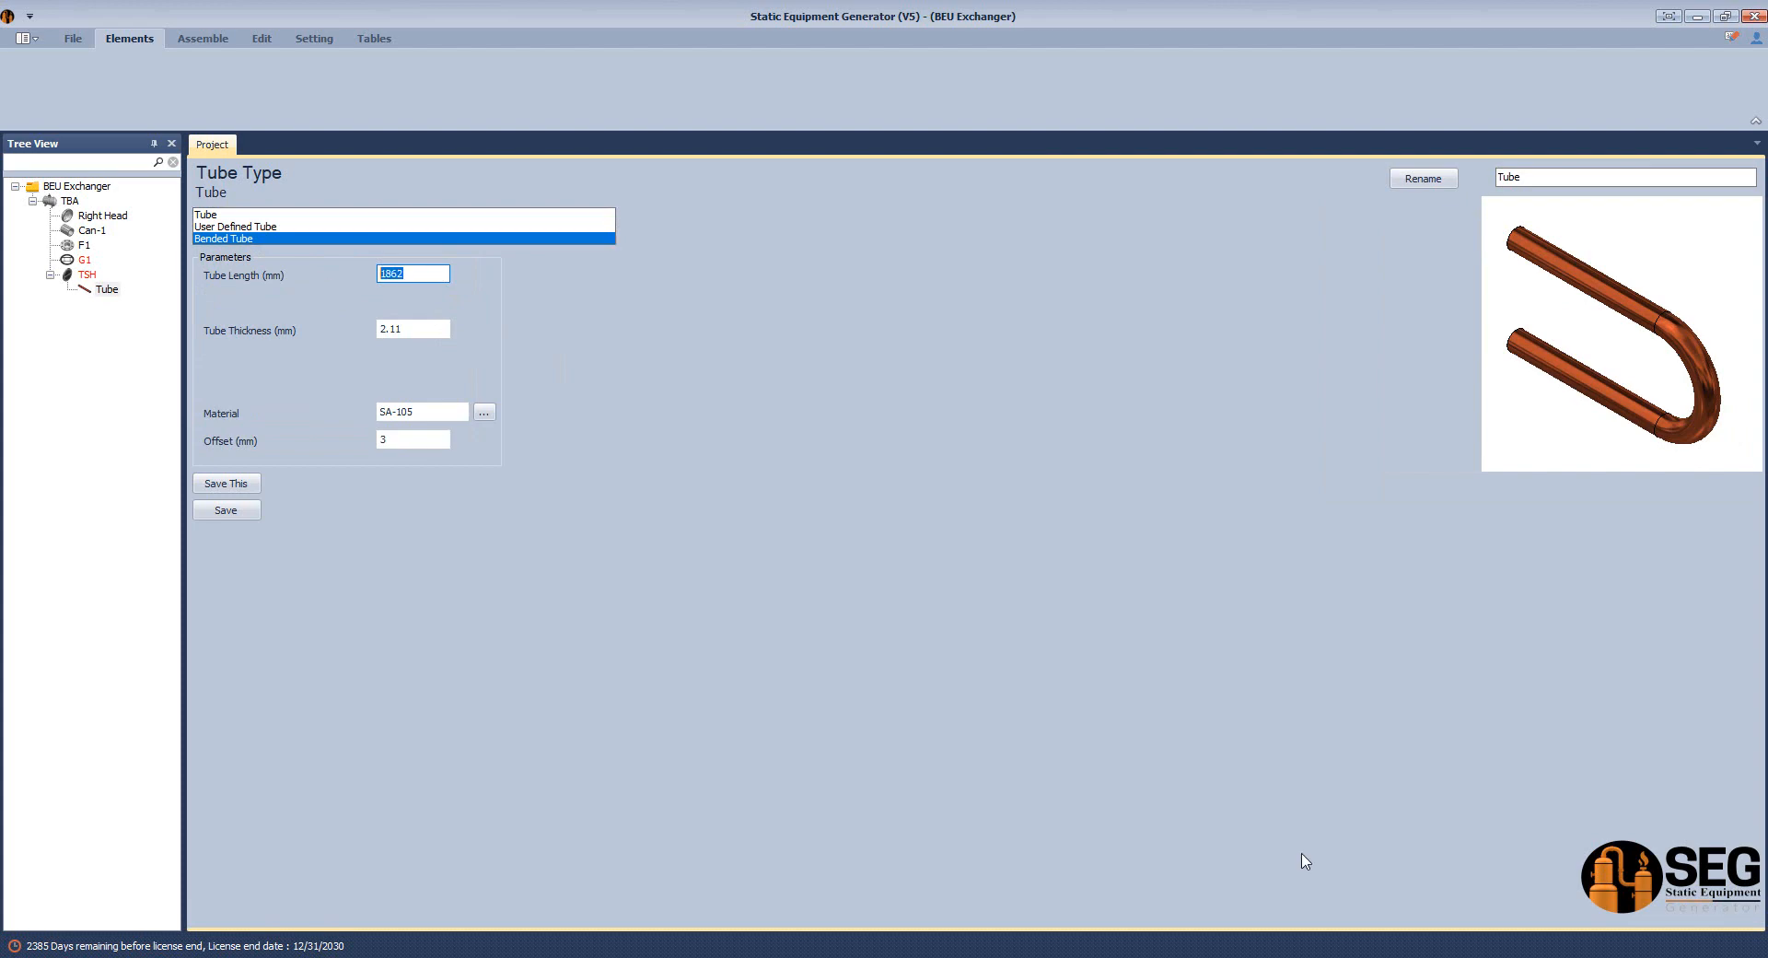
# Switch to AutoCAD to look up the straight tube length above the tube bundle elevation, and enter it as the bended tube's length.
pyautogui.click(1412, 892)
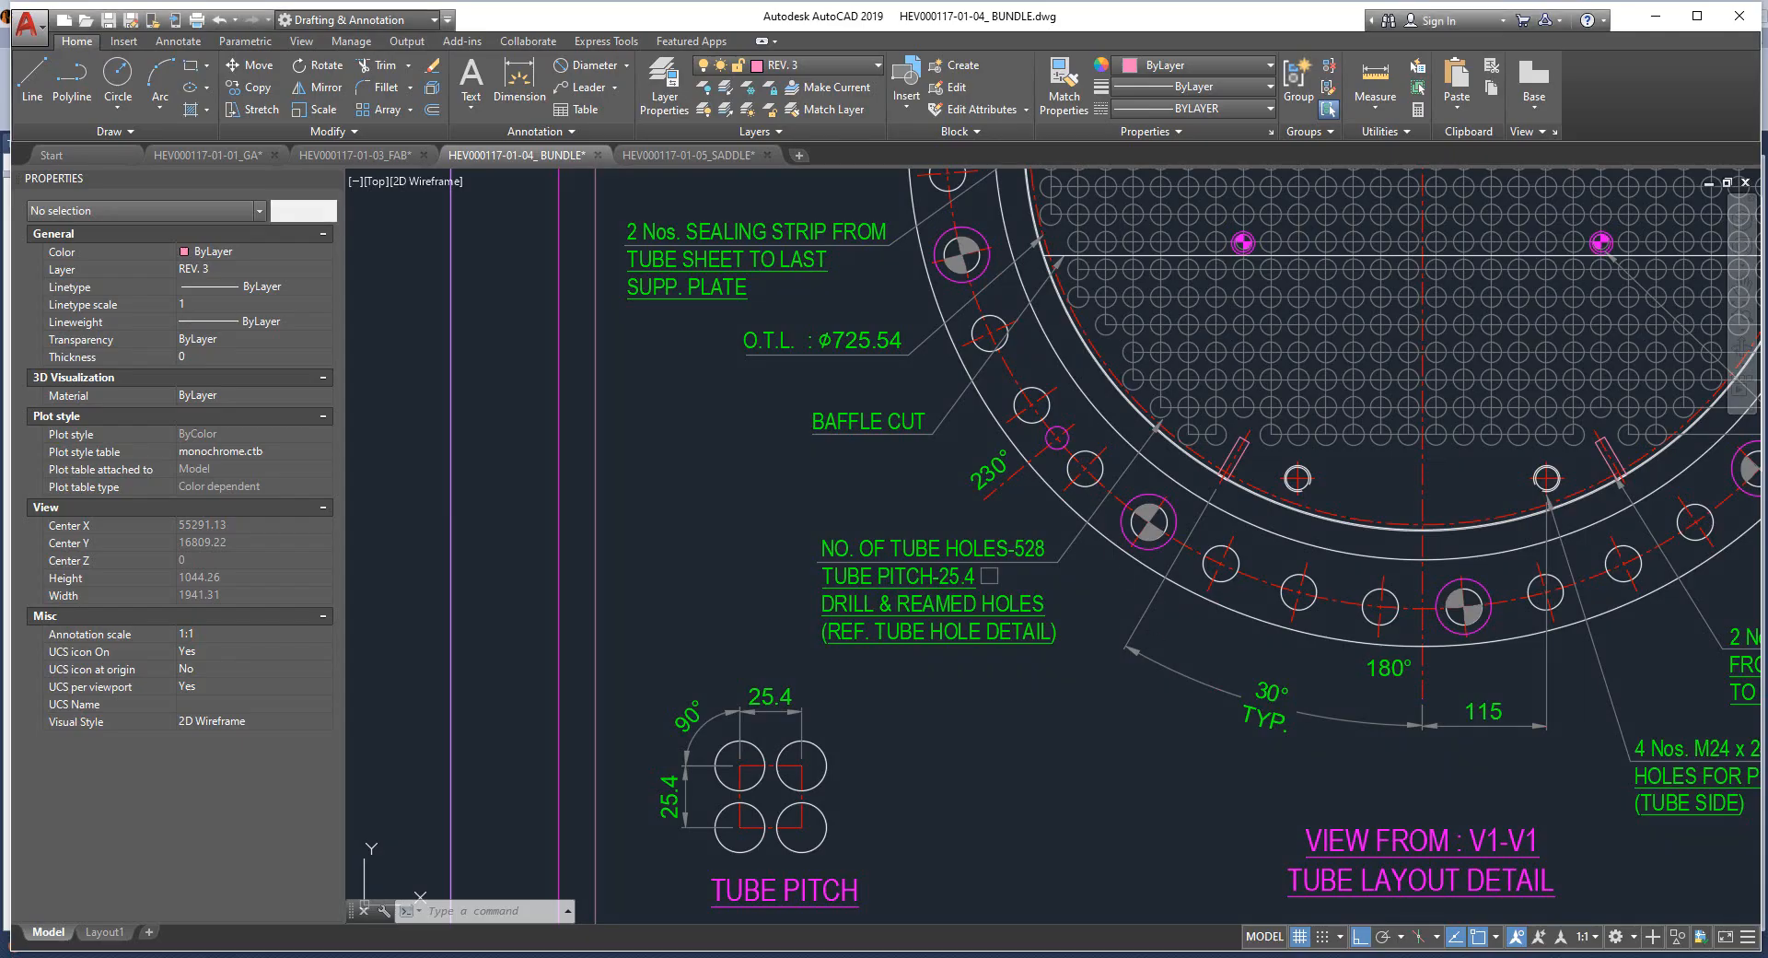
pyautogui.scroll(10, 1065, 455)
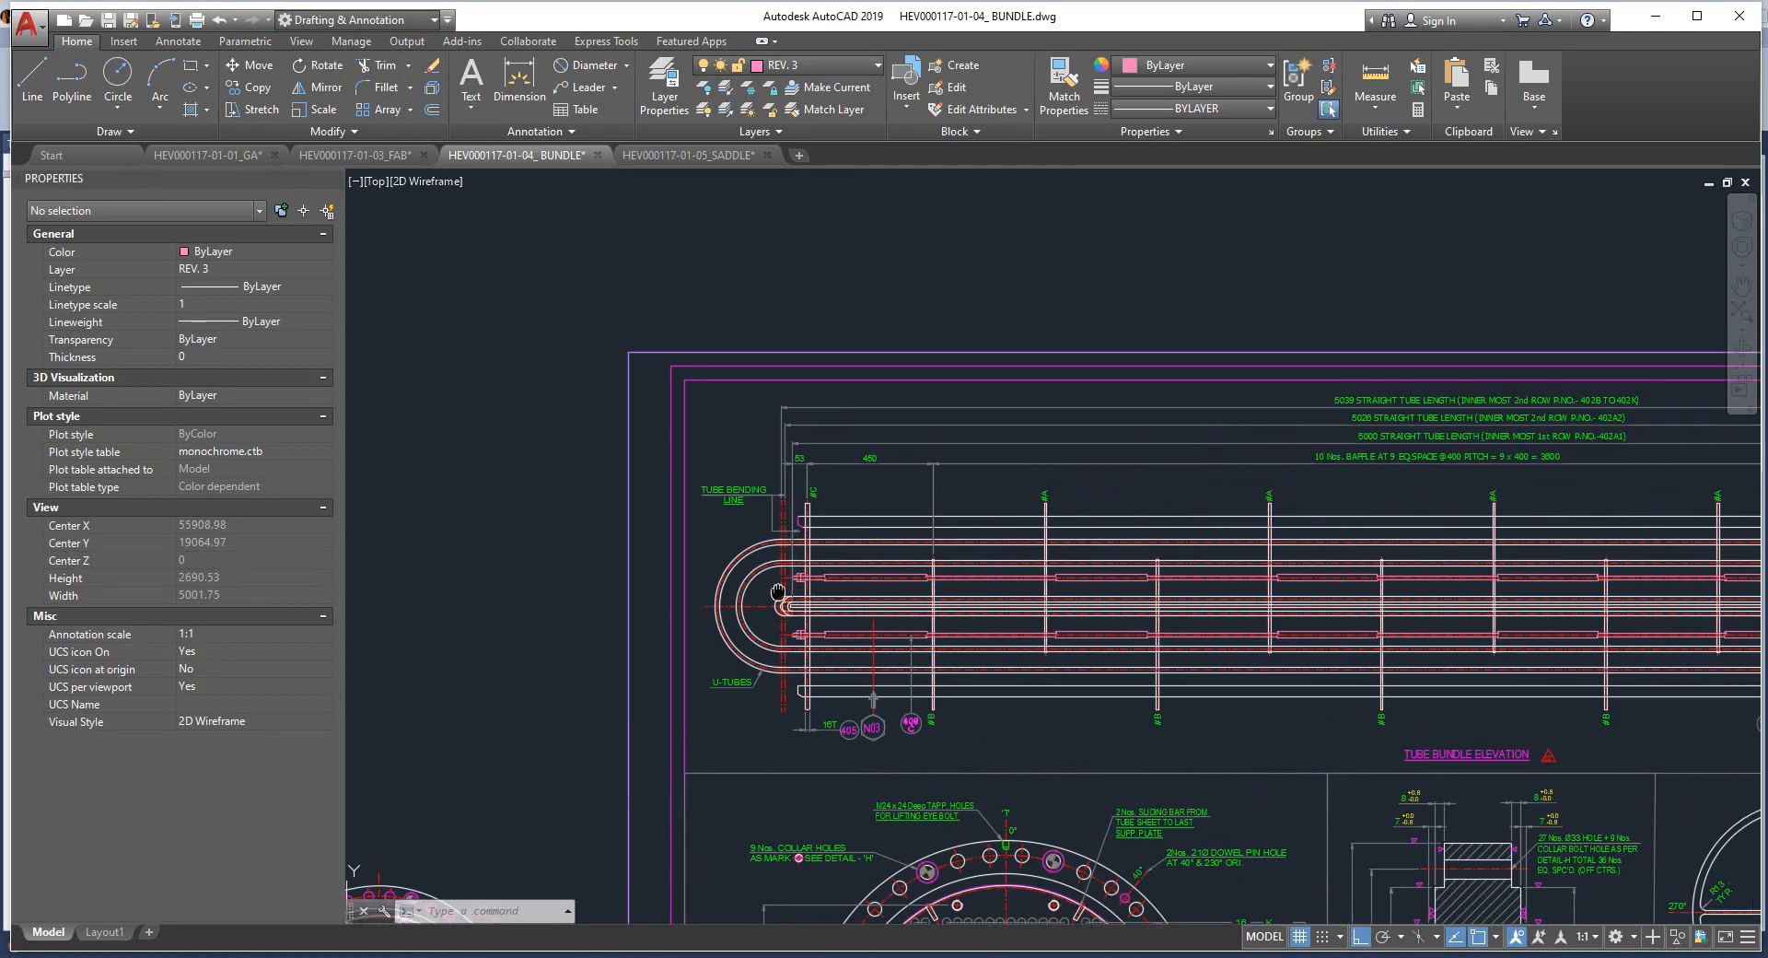
pyautogui.scroll(2, 1043, 567)
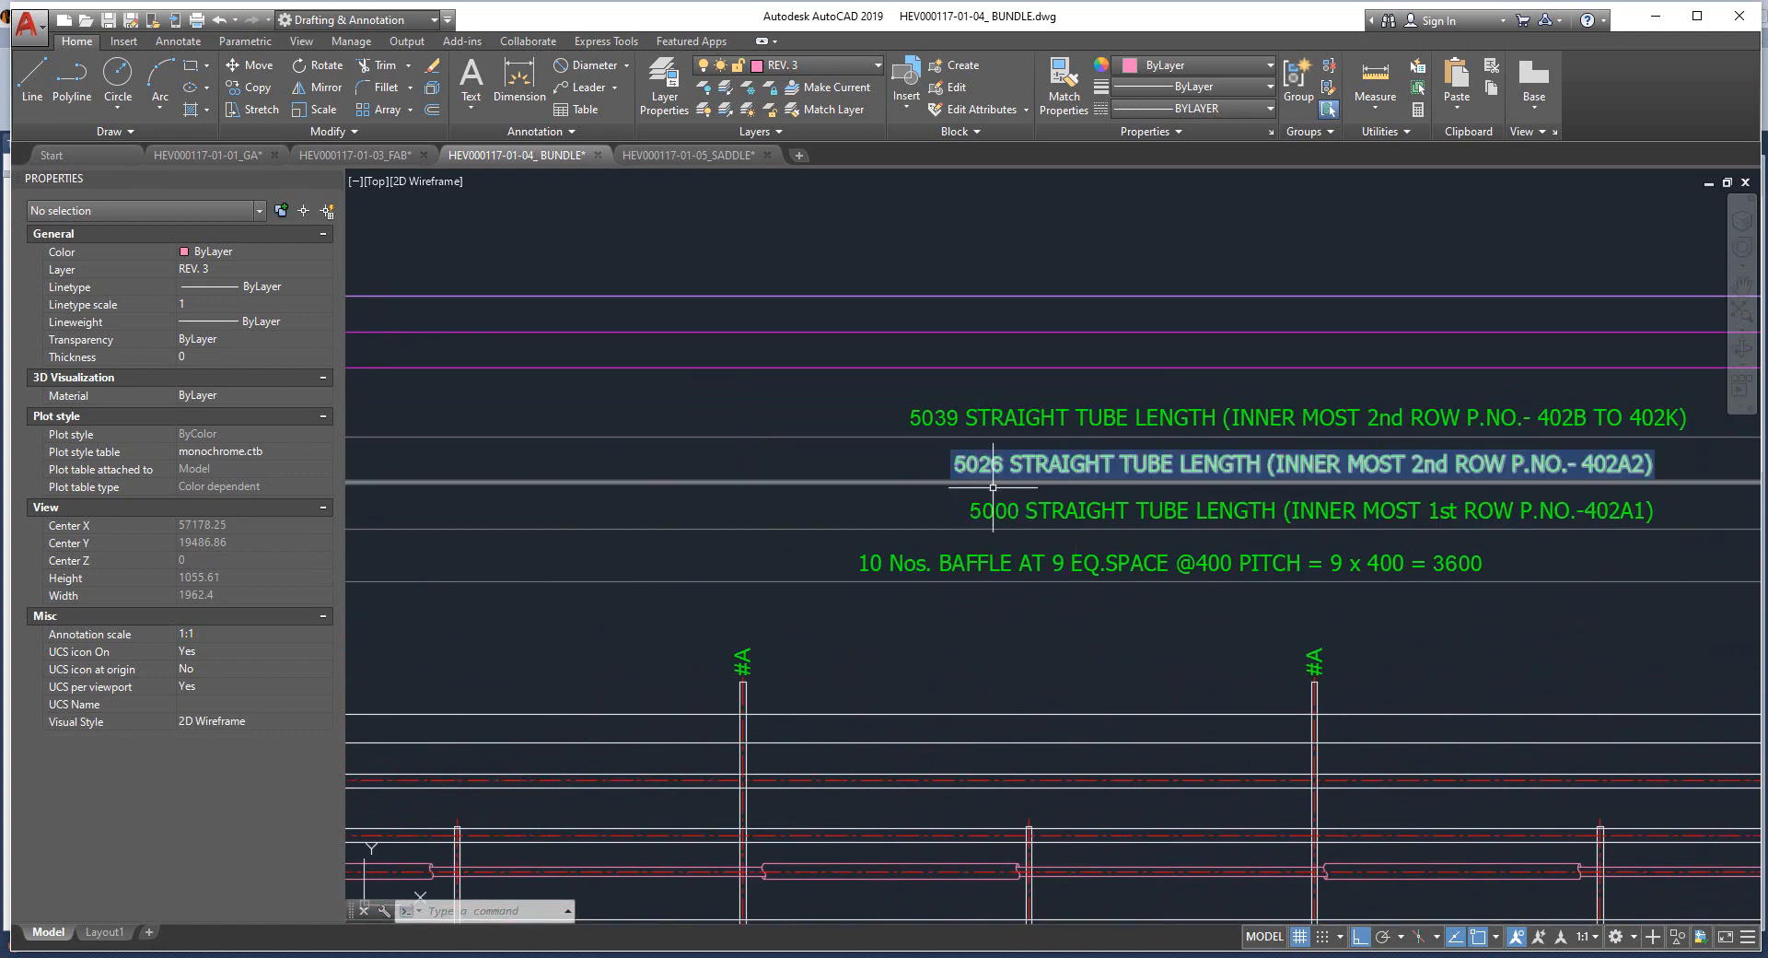
pyautogui.scroll(3, 969, 458)
pyautogui.scroll(-4, 969, 459)
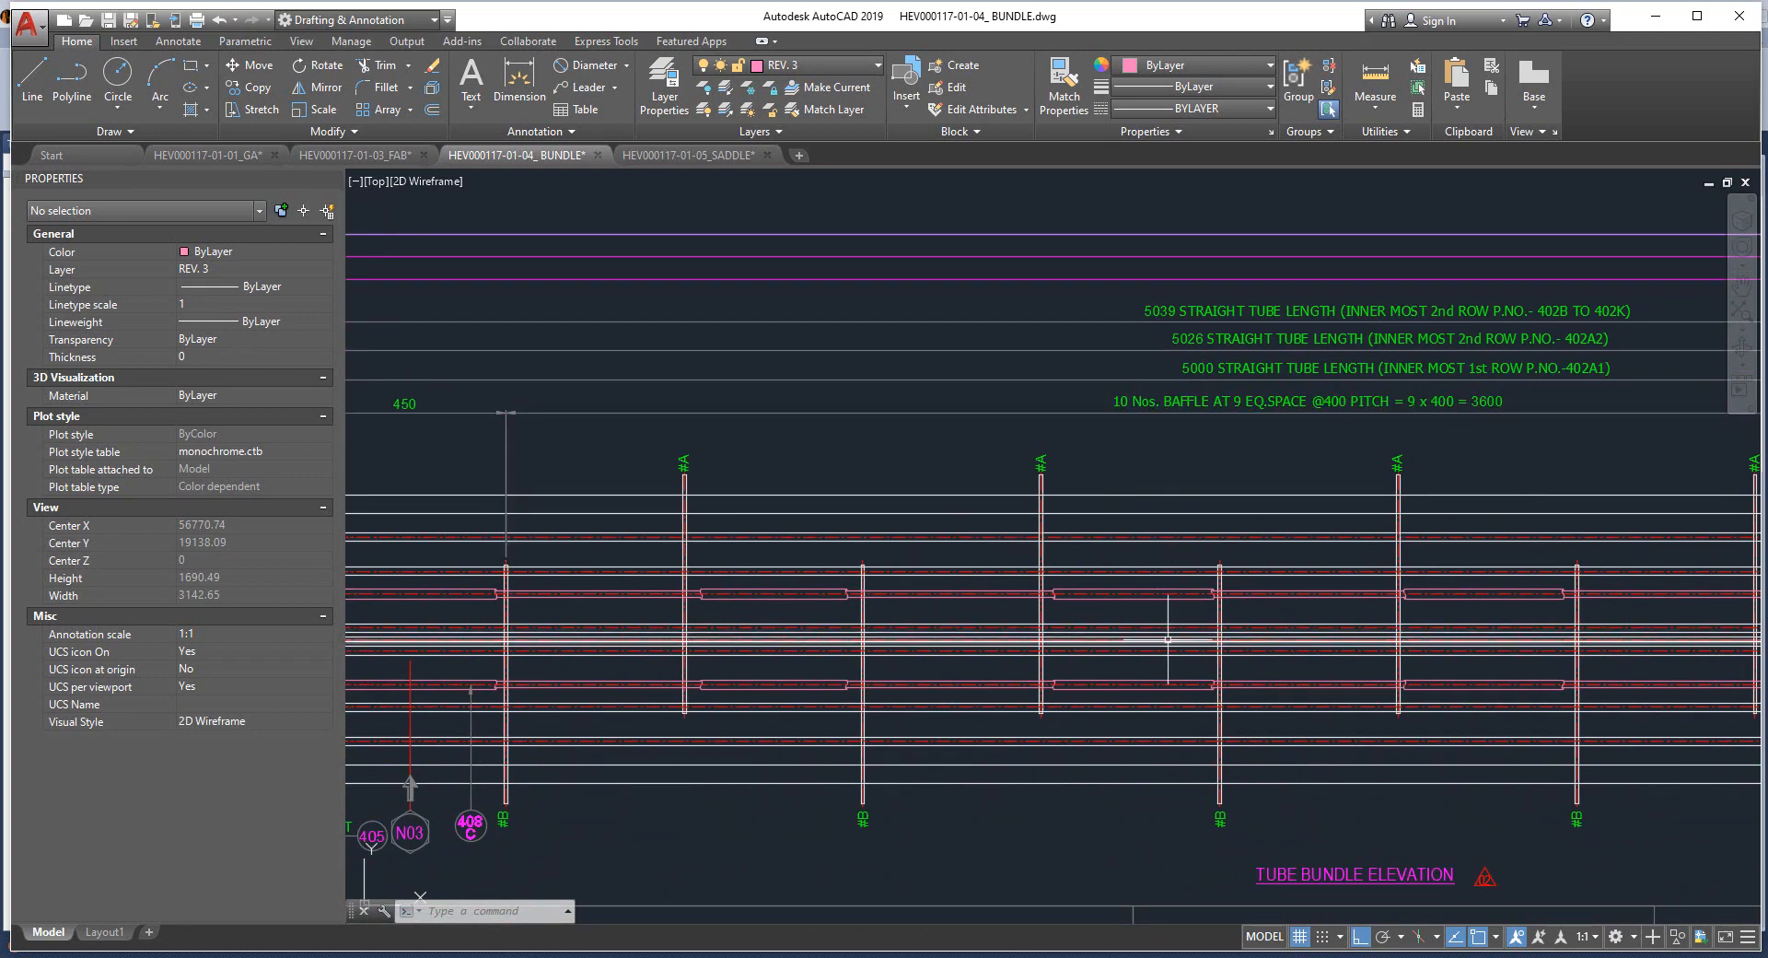
pyautogui.moveTo(956, 587); pyautogui.dragTo(1127, 525, button='middle')
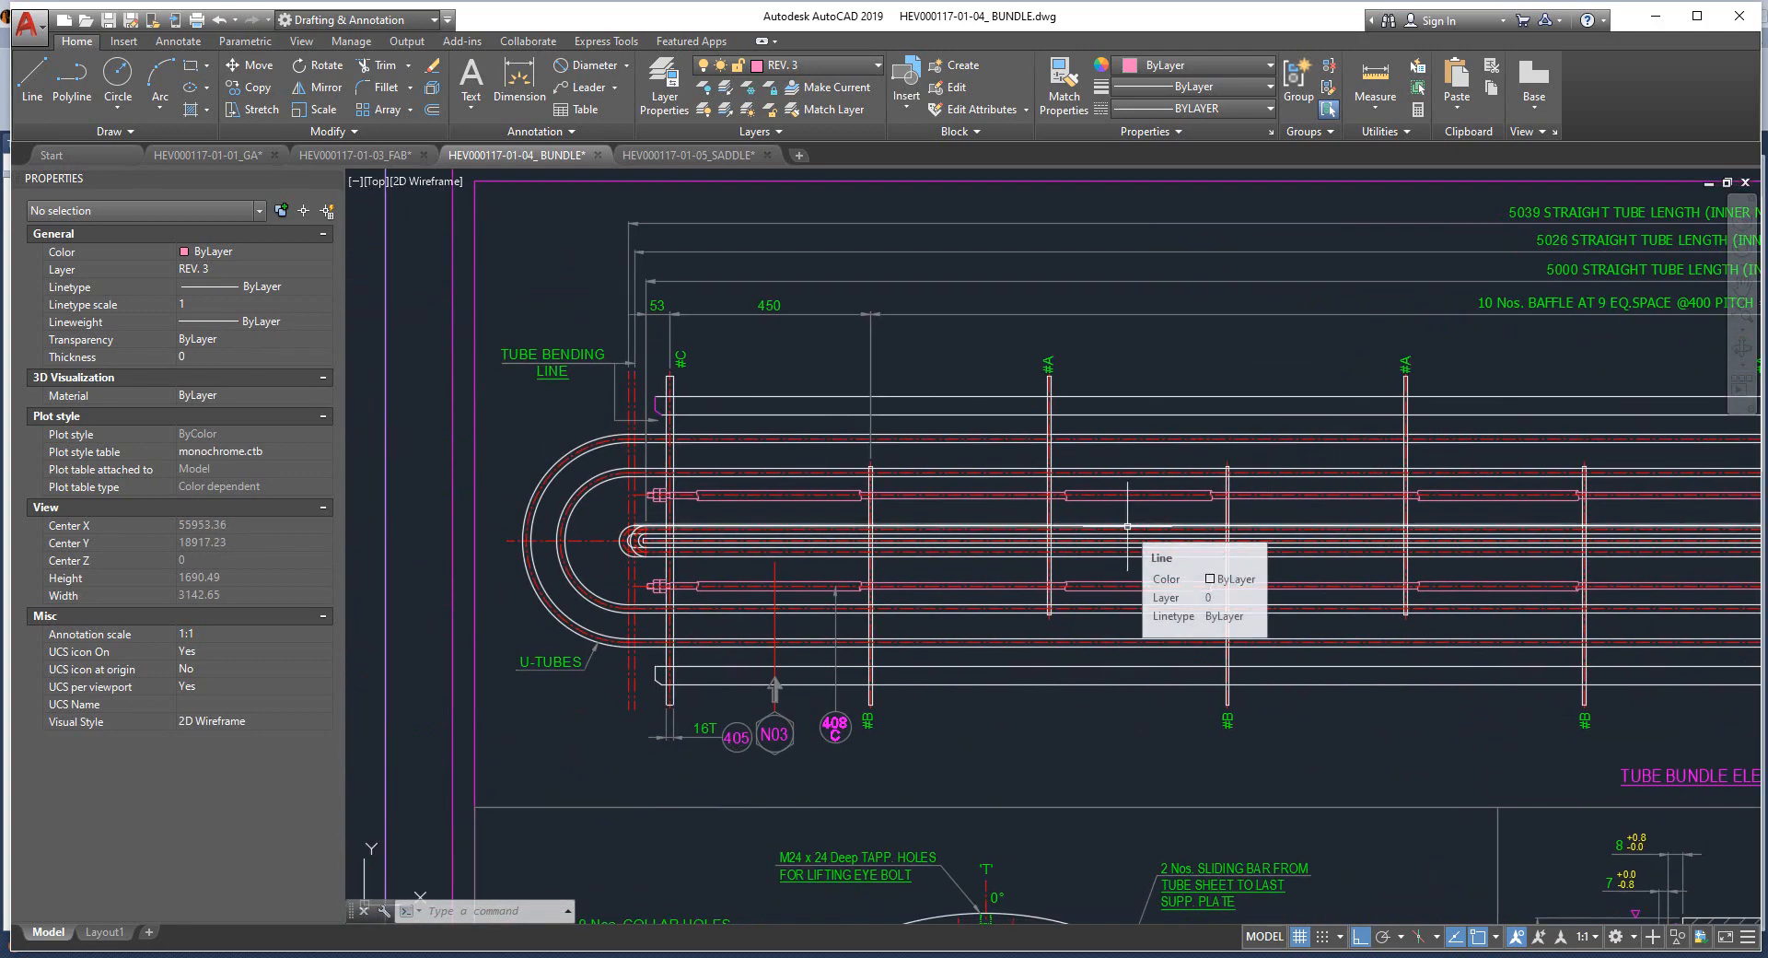
pyautogui.moveTo(1057, 424); pyautogui.dragTo(861, 540, button='middle')
pyautogui.scroll(2, 1348, 344)
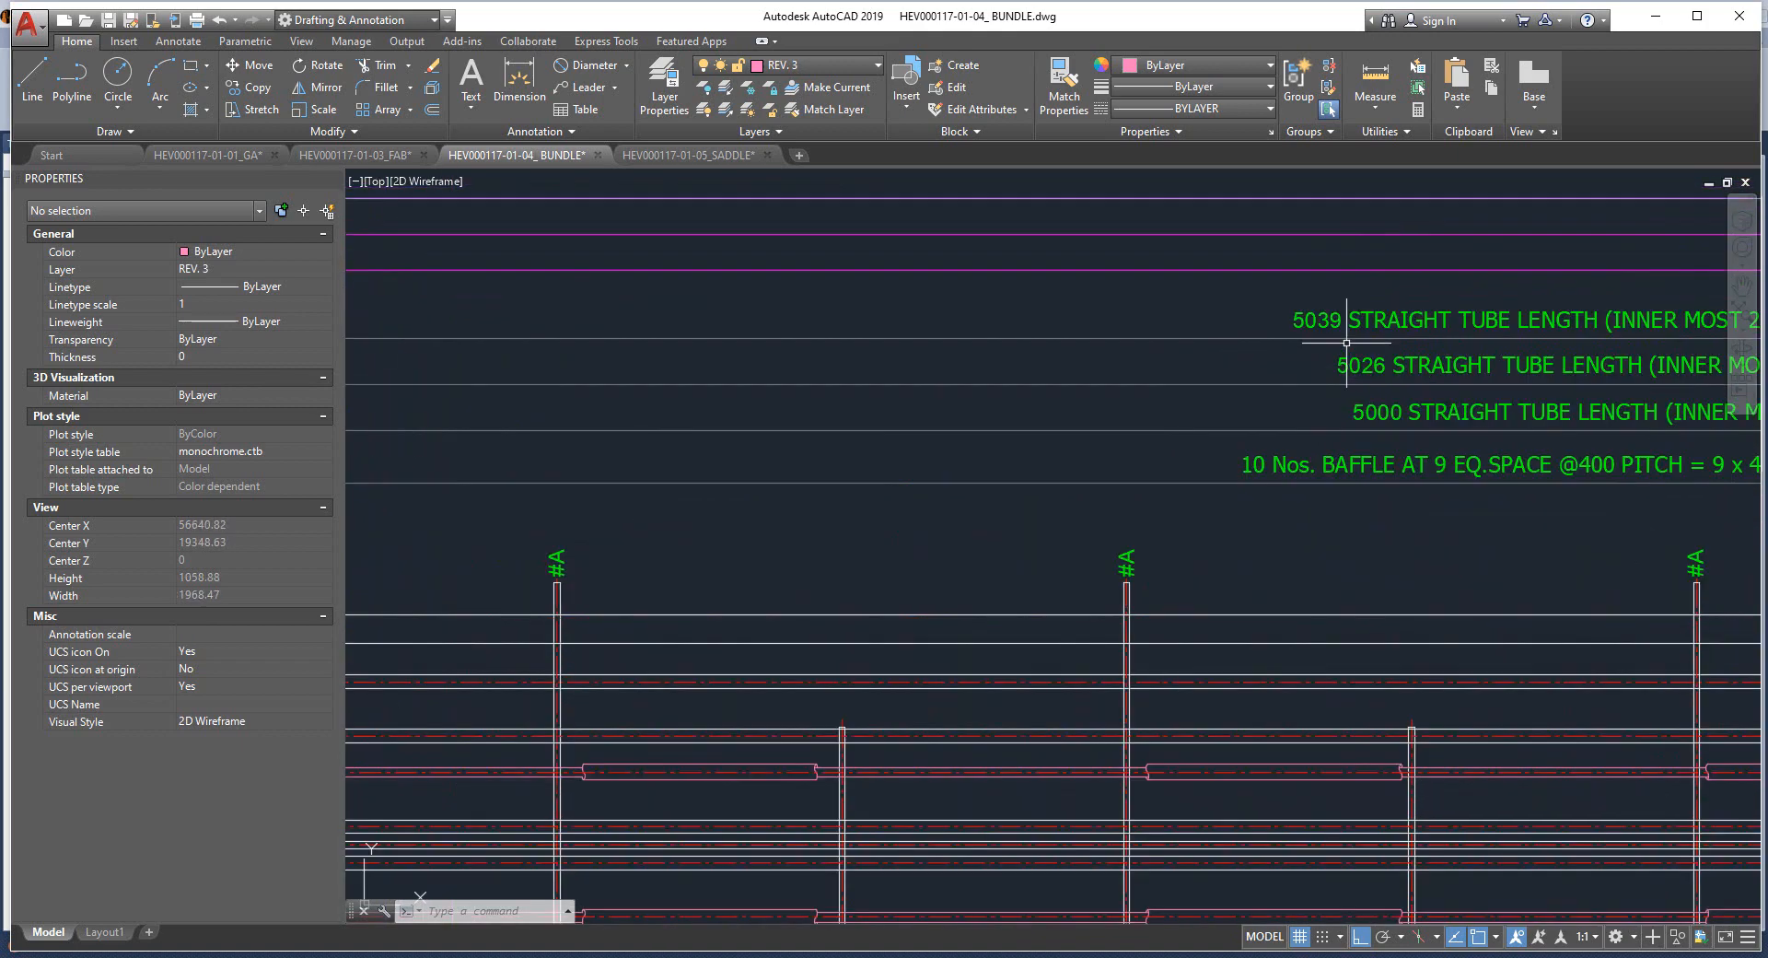
pyautogui.scroll(2, 1308, 313)
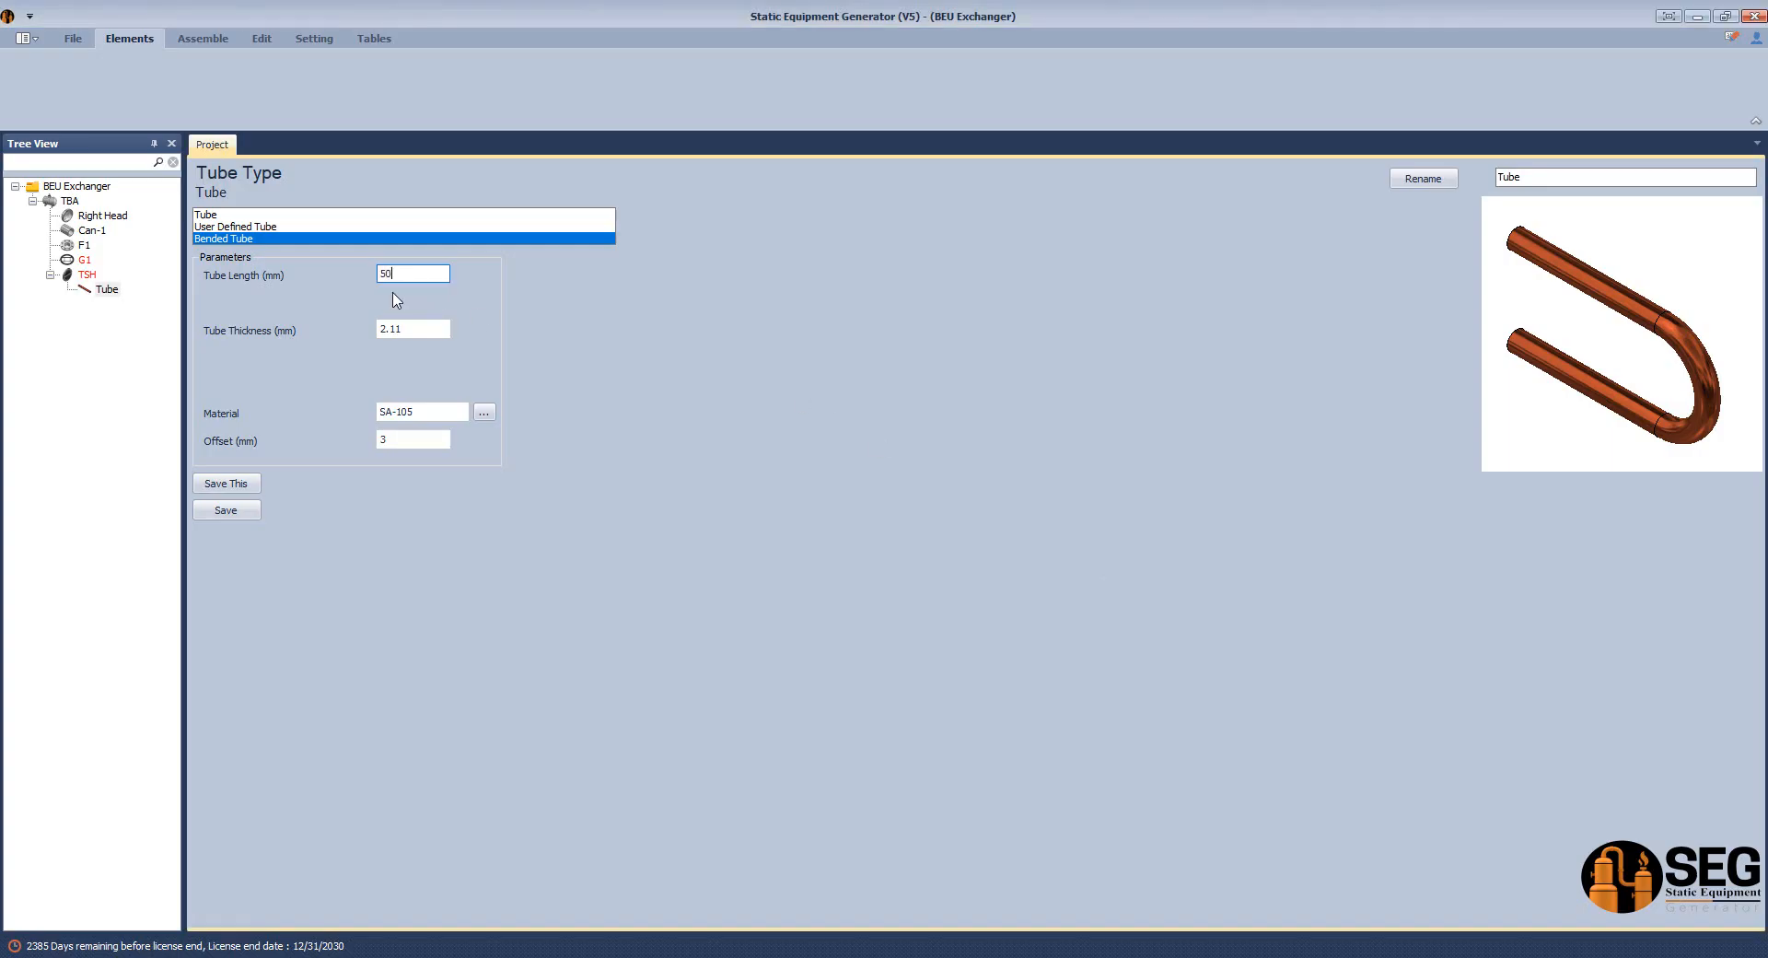
pyautogui.press('Tab')
pyautogui.press('Tab')
# In the AutoCAD bundle drawing, measure how far the tube end projects past the tubesheet face using a temporary dimension.
pyautogui.click(1418, 898)
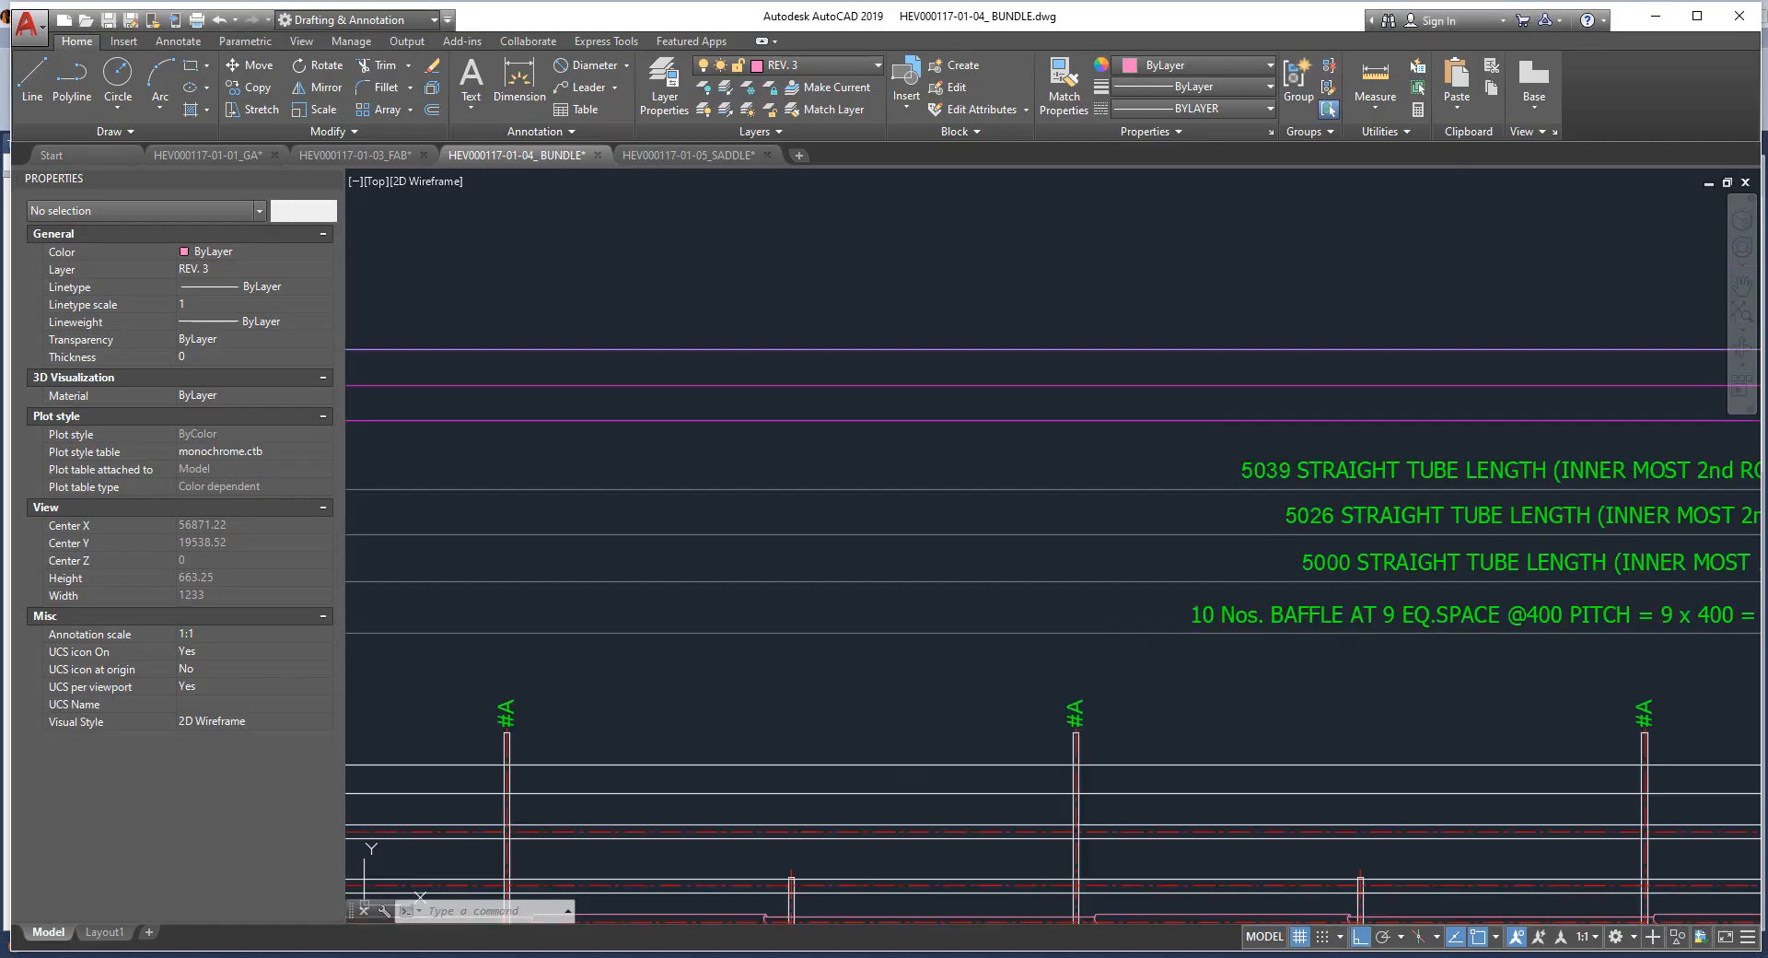
pyautogui.scroll(-2, 1370, 605)
pyautogui.moveTo(1370, 605)
pyautogui.mouseDown(button='middle')
pyautogui.moveTo(737, 311)
pyautogui.moveTo(626, 280)
pyautogui.mouseUp(button='middle')
pyautogui.scroll(6, 1413, 522)
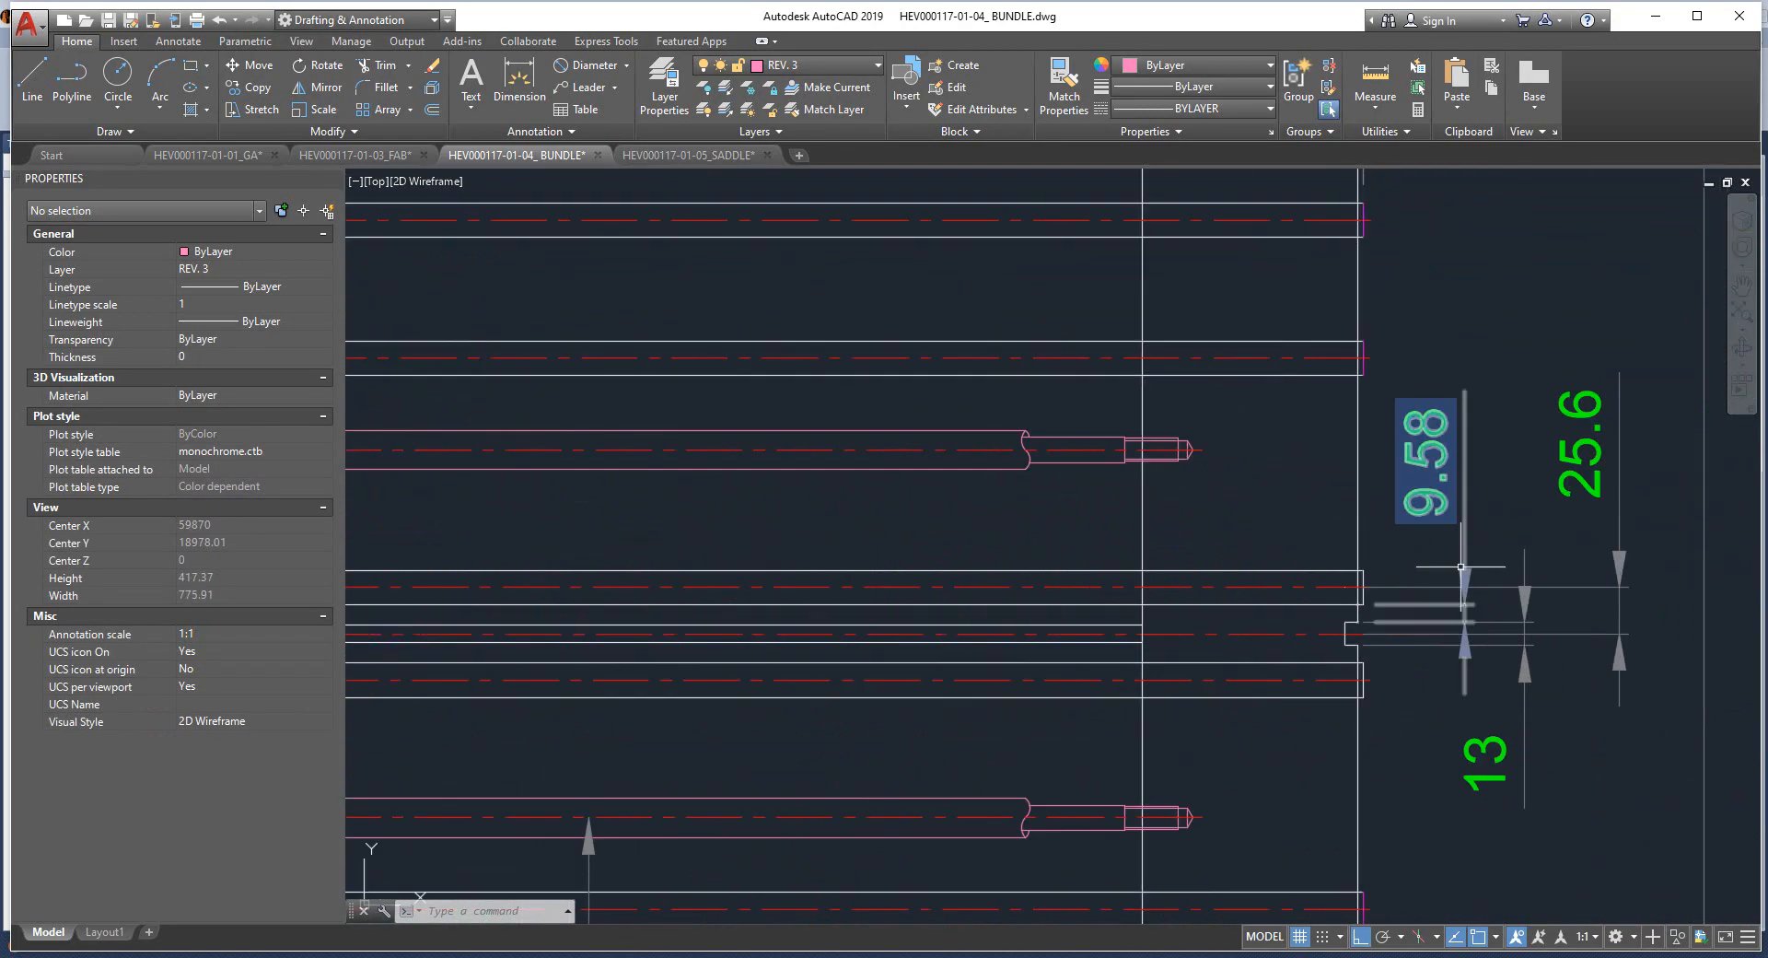
pyautogui.scroll(2, 1345, 592)
pyautogui.scroll(4, 1405, 587)
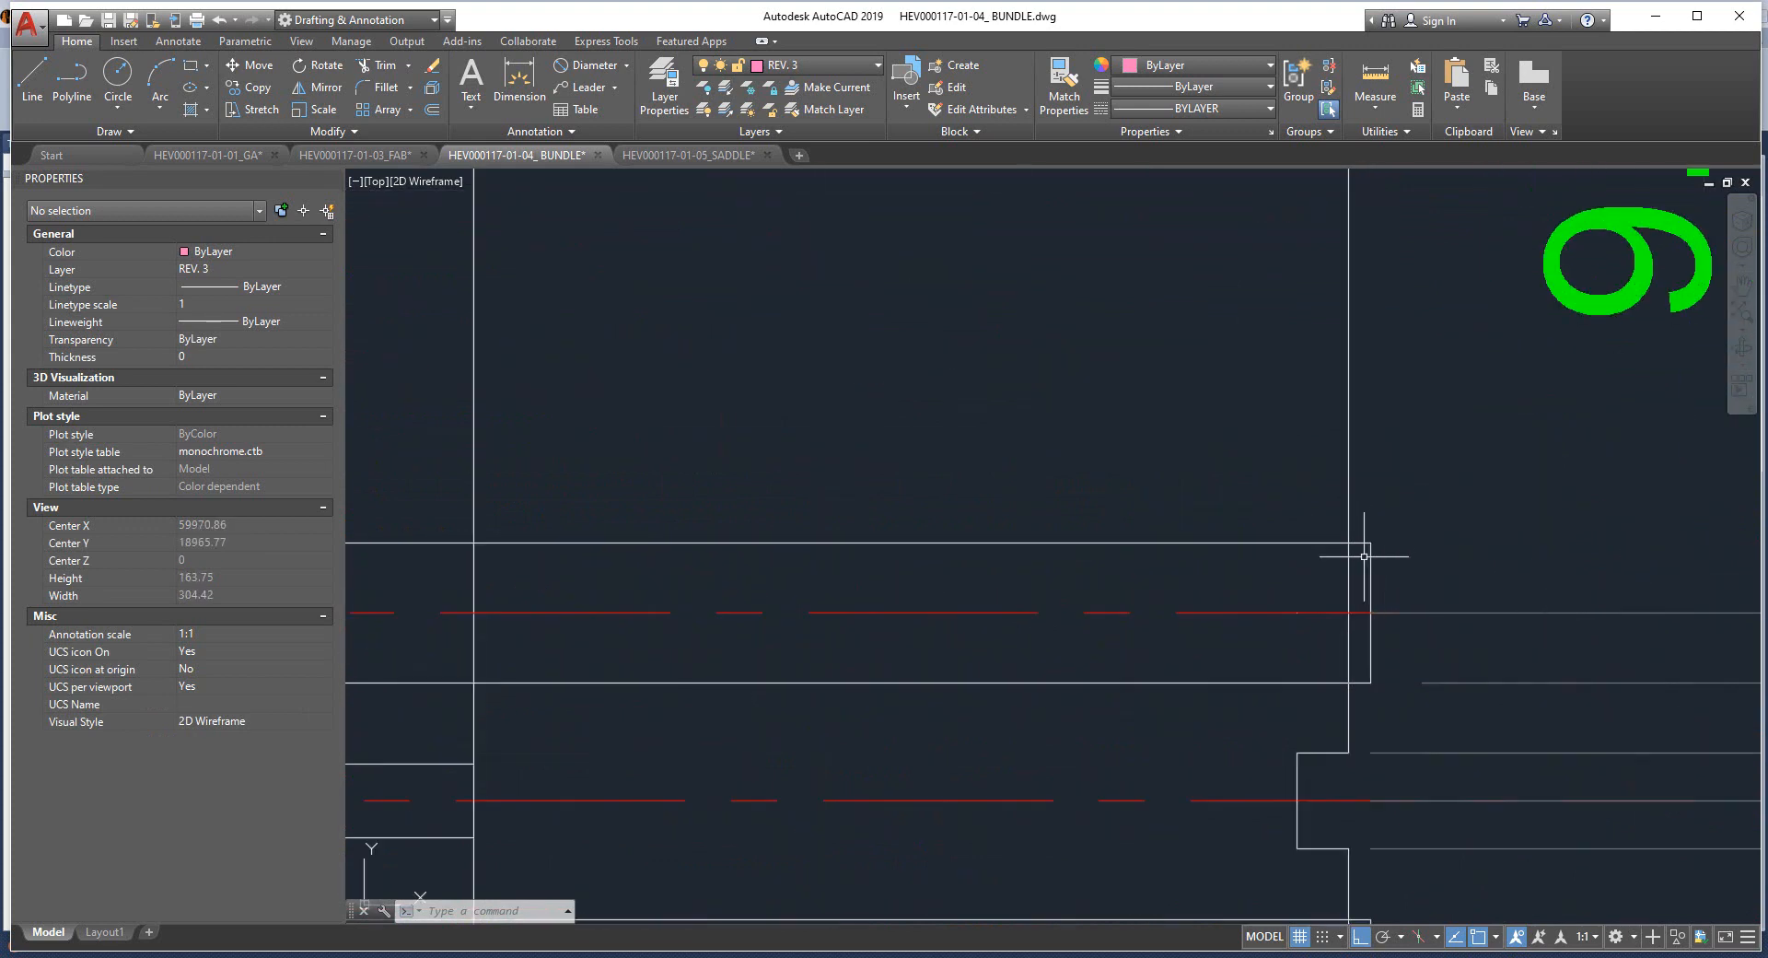
pyautogui.click(519, 79)
pyautogui.click(1348, 542)
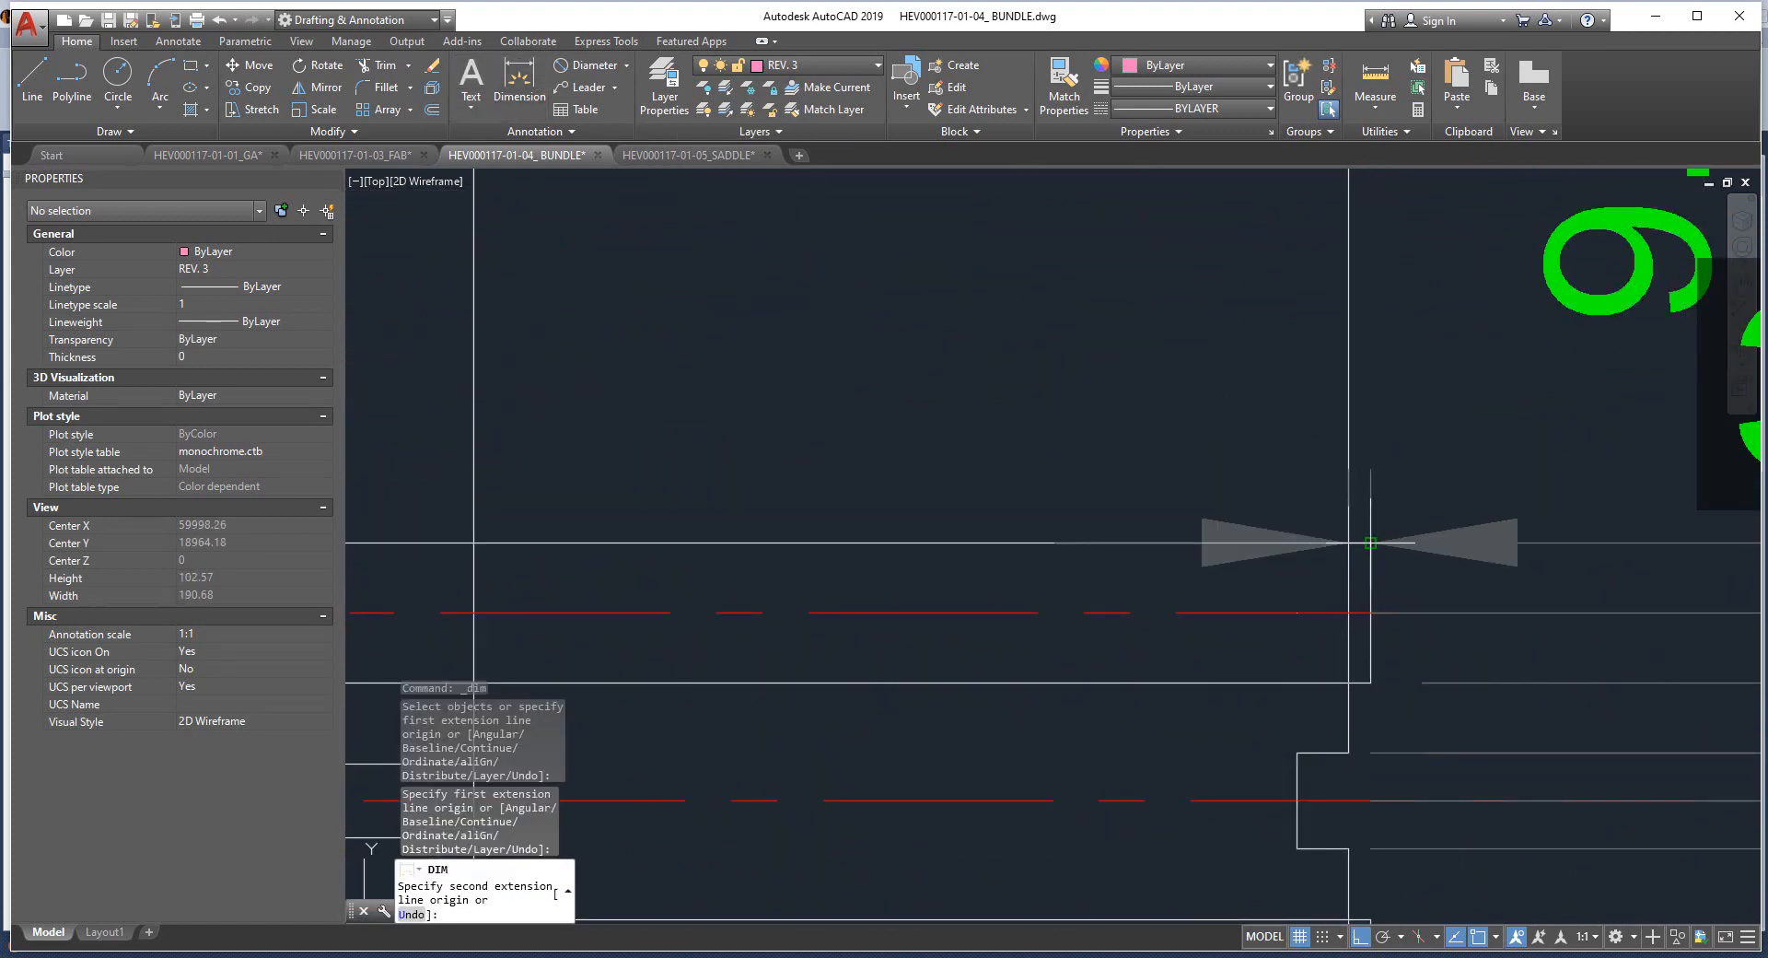
pyautogui.click(1370, 542)
pyautogui.scroll(-2, 1349, 464)
pyautogui.scroll(-2, 1350, 362)
pyautogui.moveTo(1350, 363); pyautogui.dragTo(1215, 497, button='middle')
pyautogui.scroll(-4, 1454, 449)
pyautogui.moveTo(1453, 449); pyautogui.dragTo(764, 465, button='middle')
pyautogui.press('Escape')
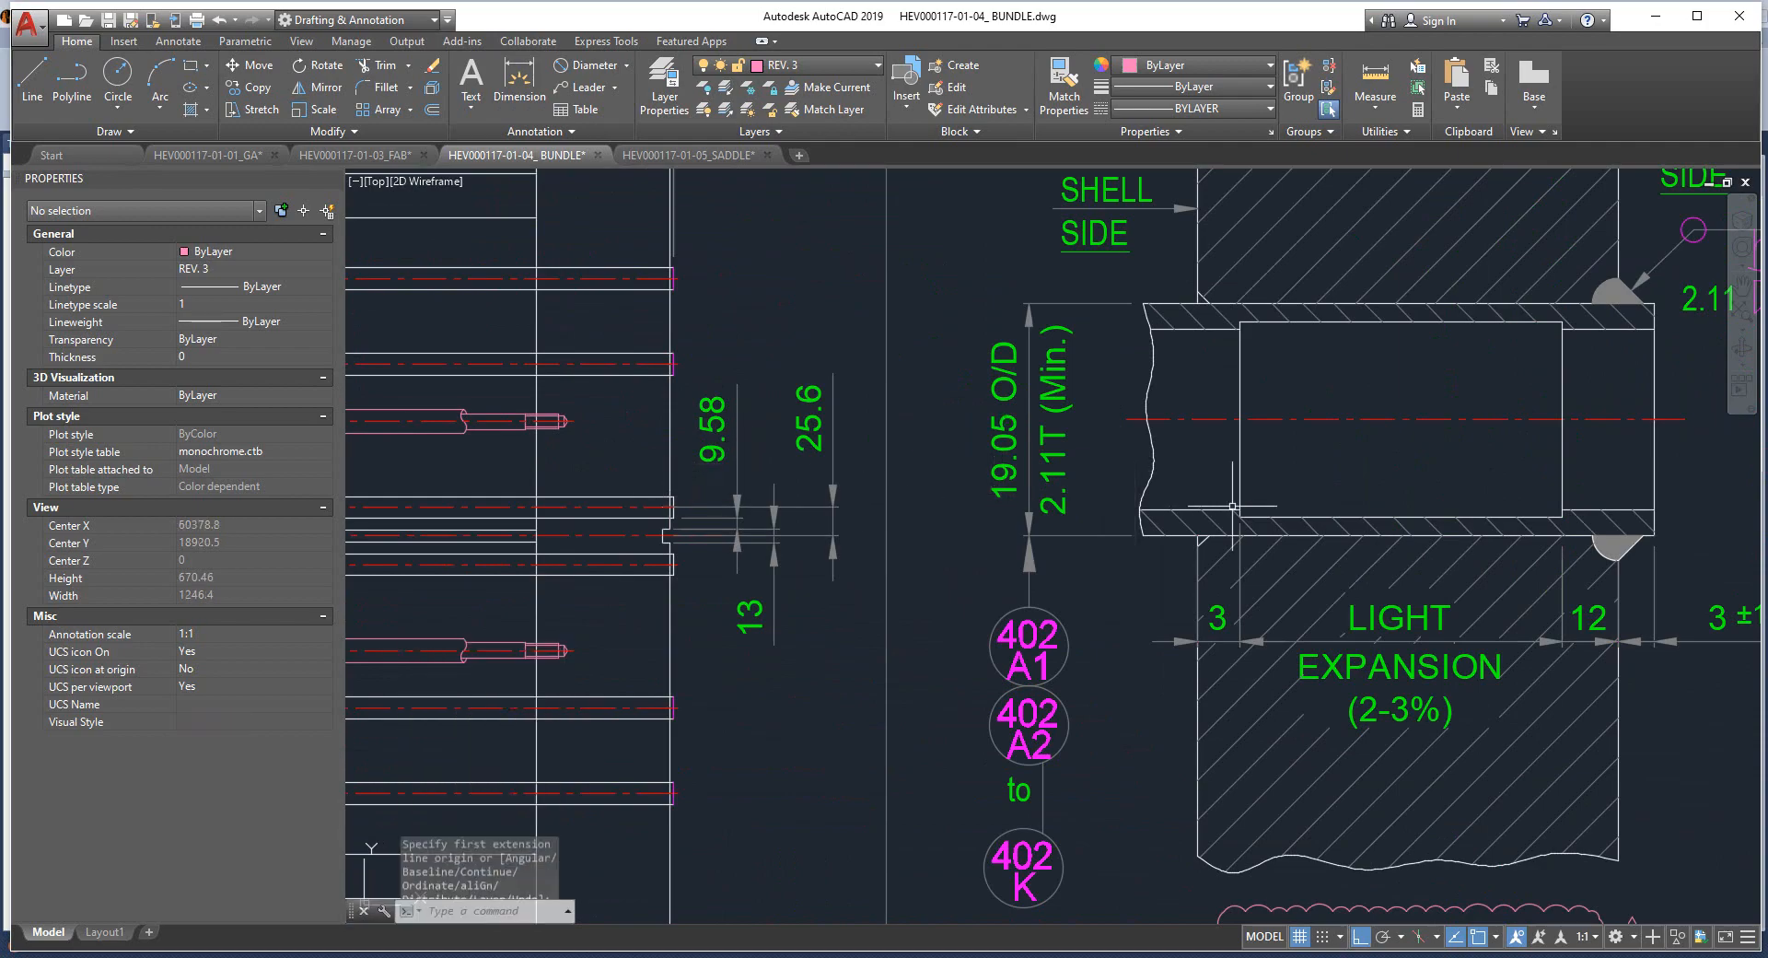
# Check the tube projection in the tube-to-tubesheet joint detail, switch back to Static Equipment Generator and save the tube.
pyautogui.moveTo(1753, 619); pyautogui.dragTo(1200, 630, button='middle')
pyautogui.scroll(3, 1200, 630)
pyautogui.scroll(-6, 1362, 580)
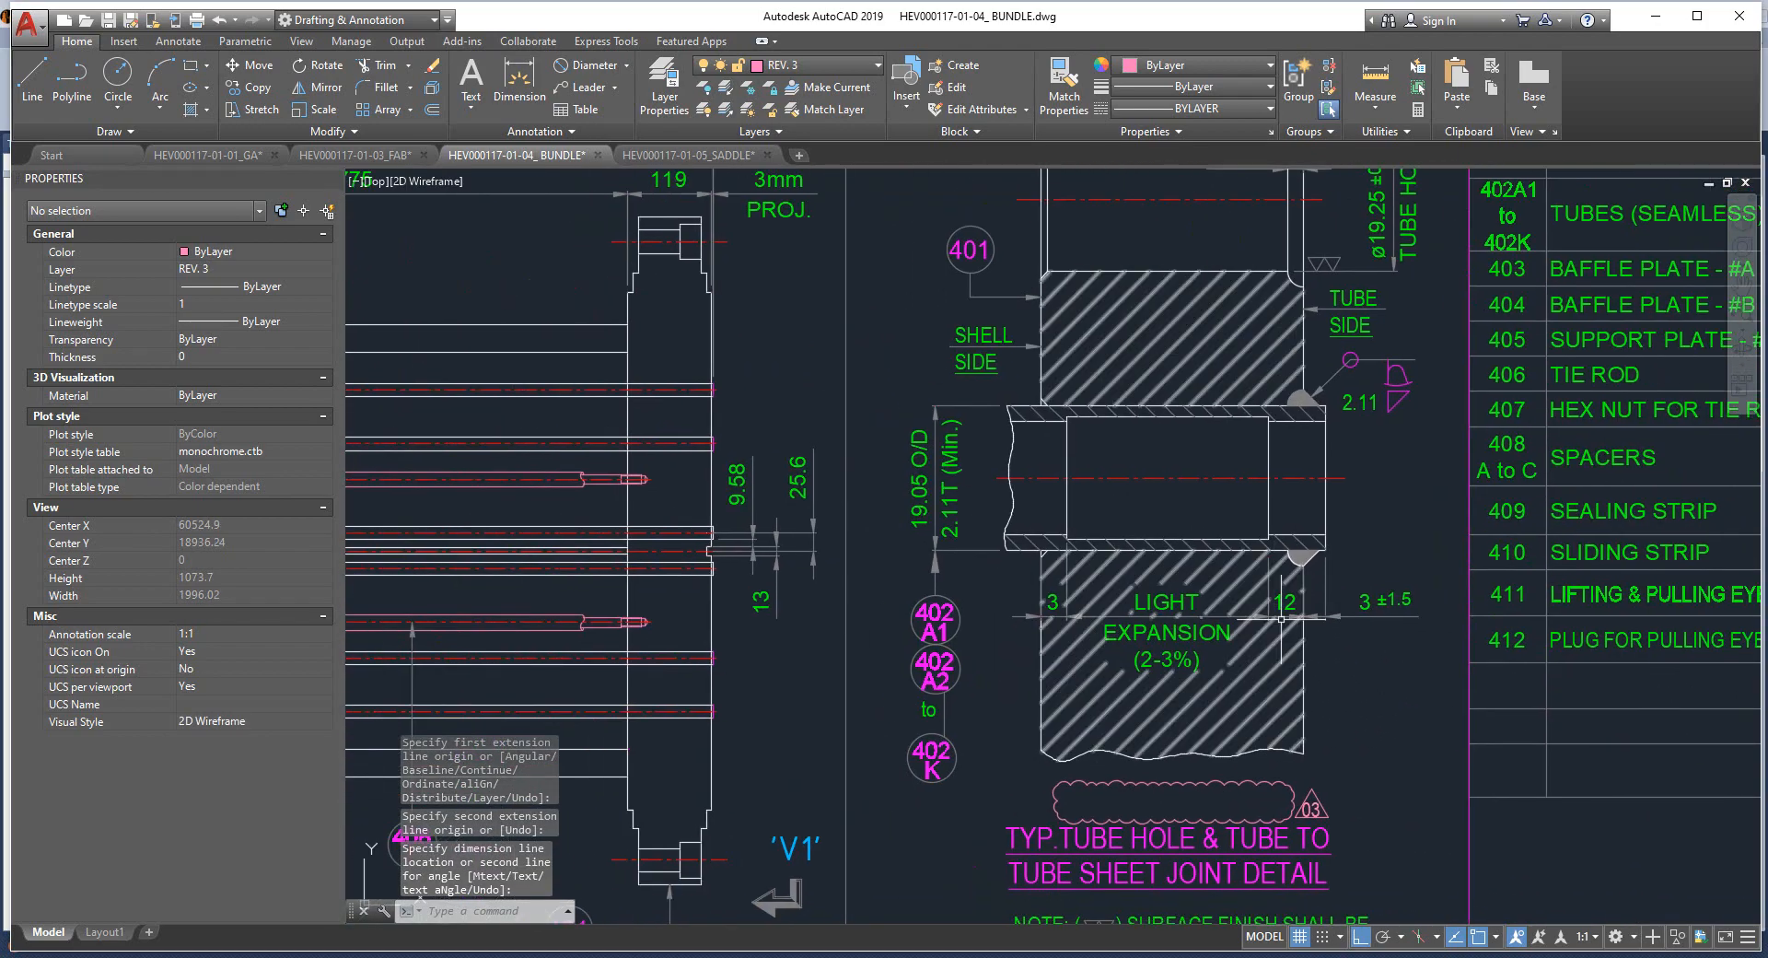
pyautogui.hotkey('alt', 'Tab')
pyautogui.click(227, 509)
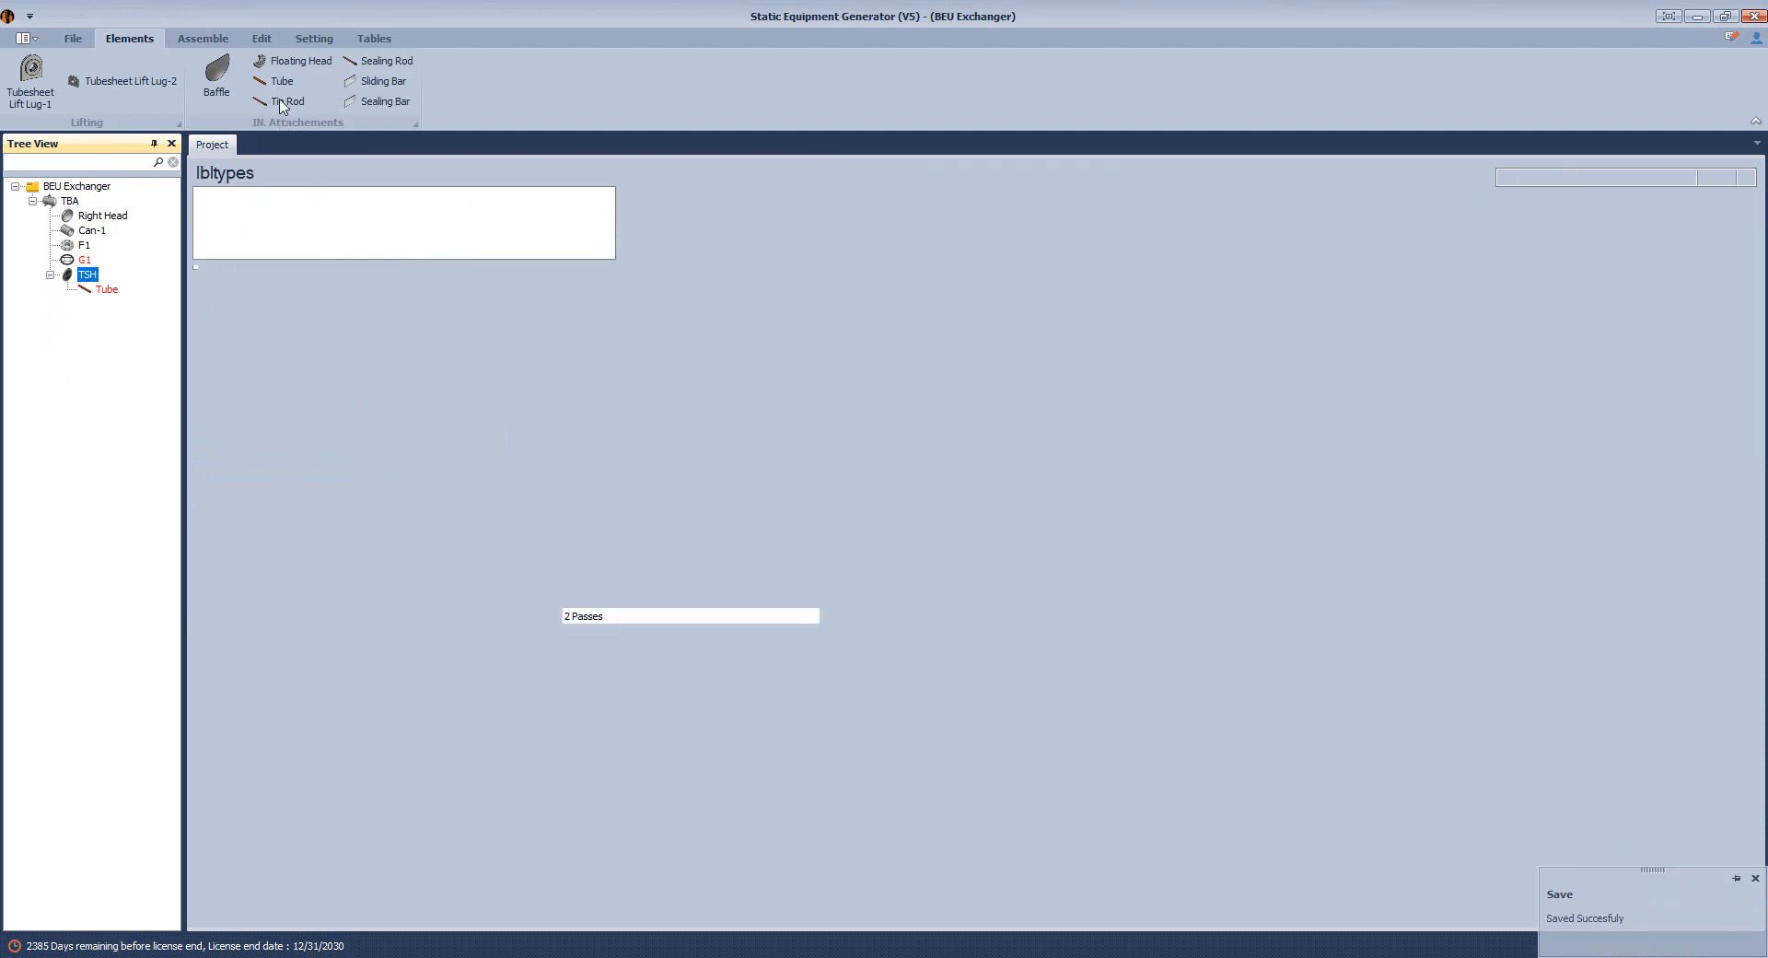
# Add a tie rod part named Tie Rod under the tubesheet TSH and open its parameters.
pyautogui.click(281, 103)
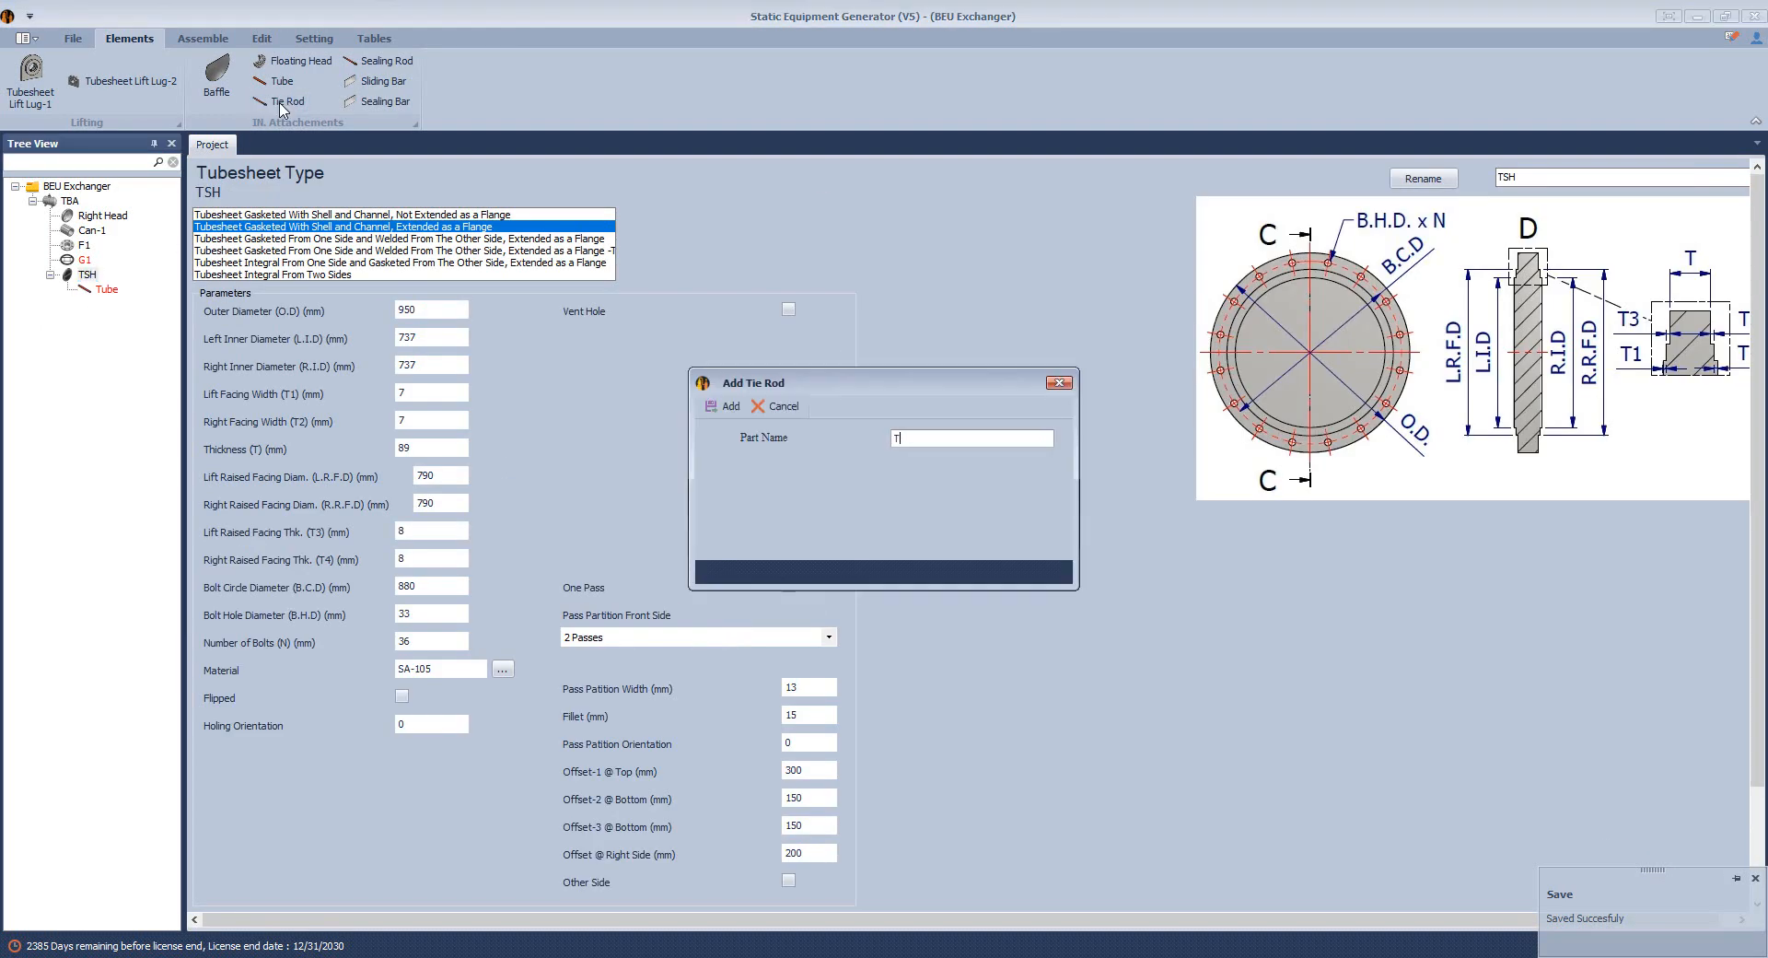
pyautogui.press('Return')
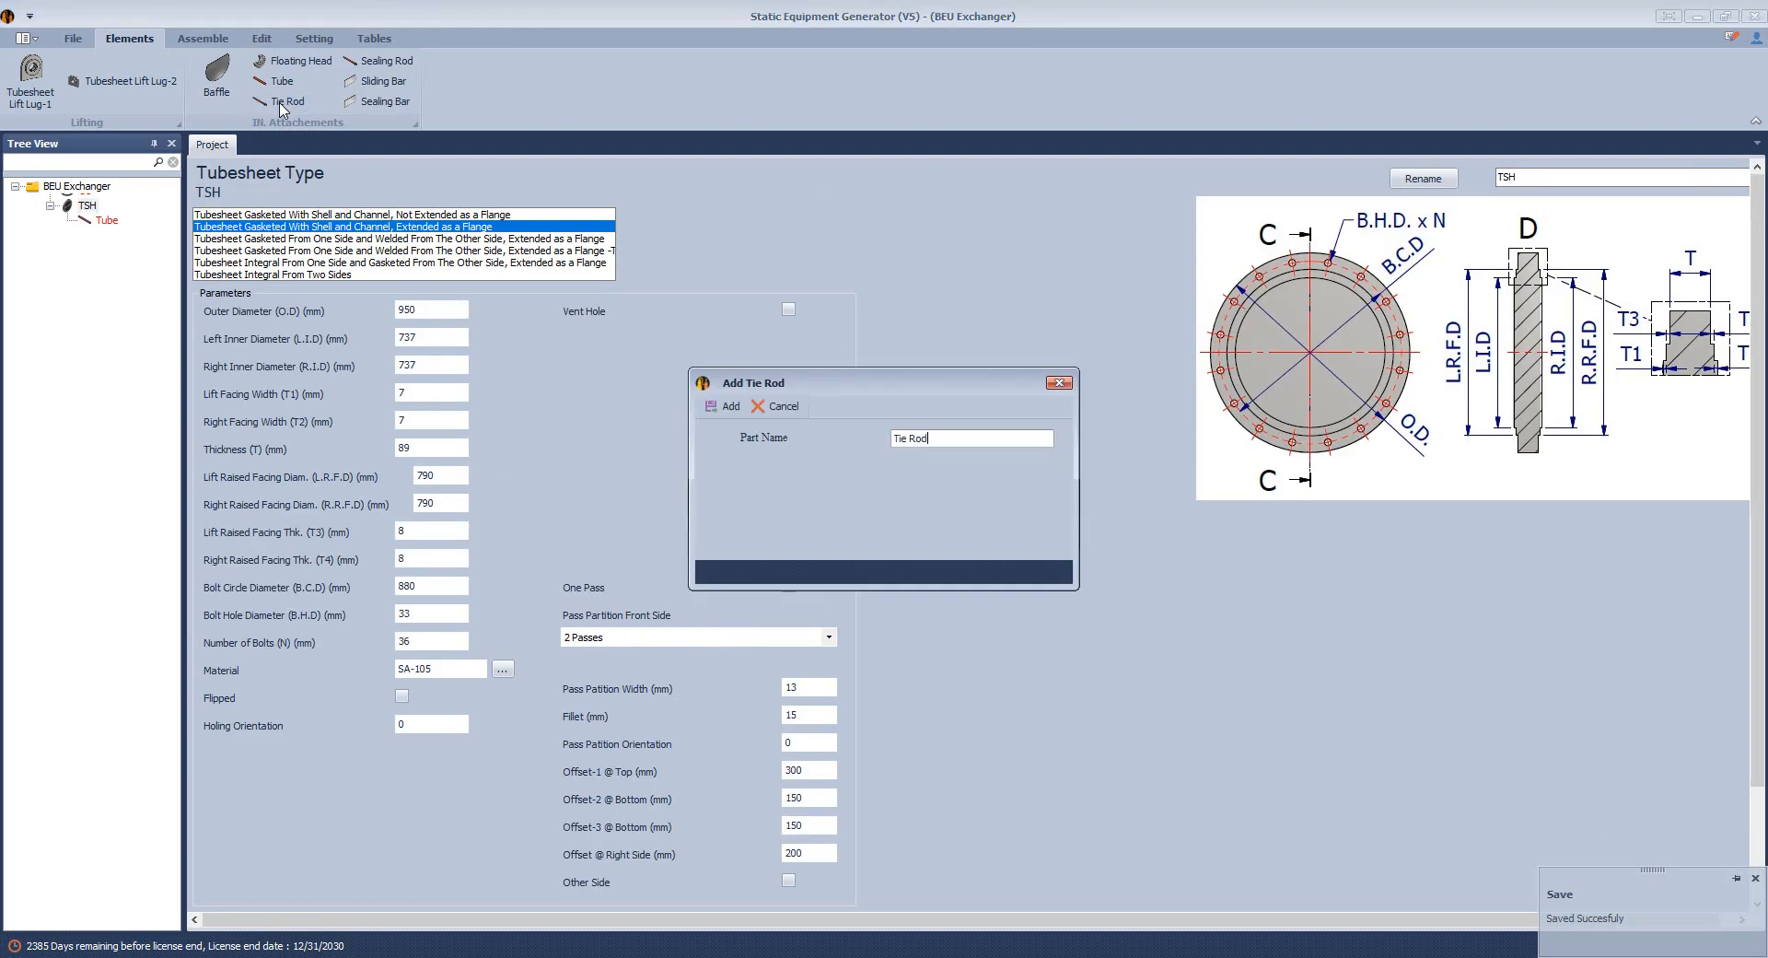
pyautogui.click(112, 305)
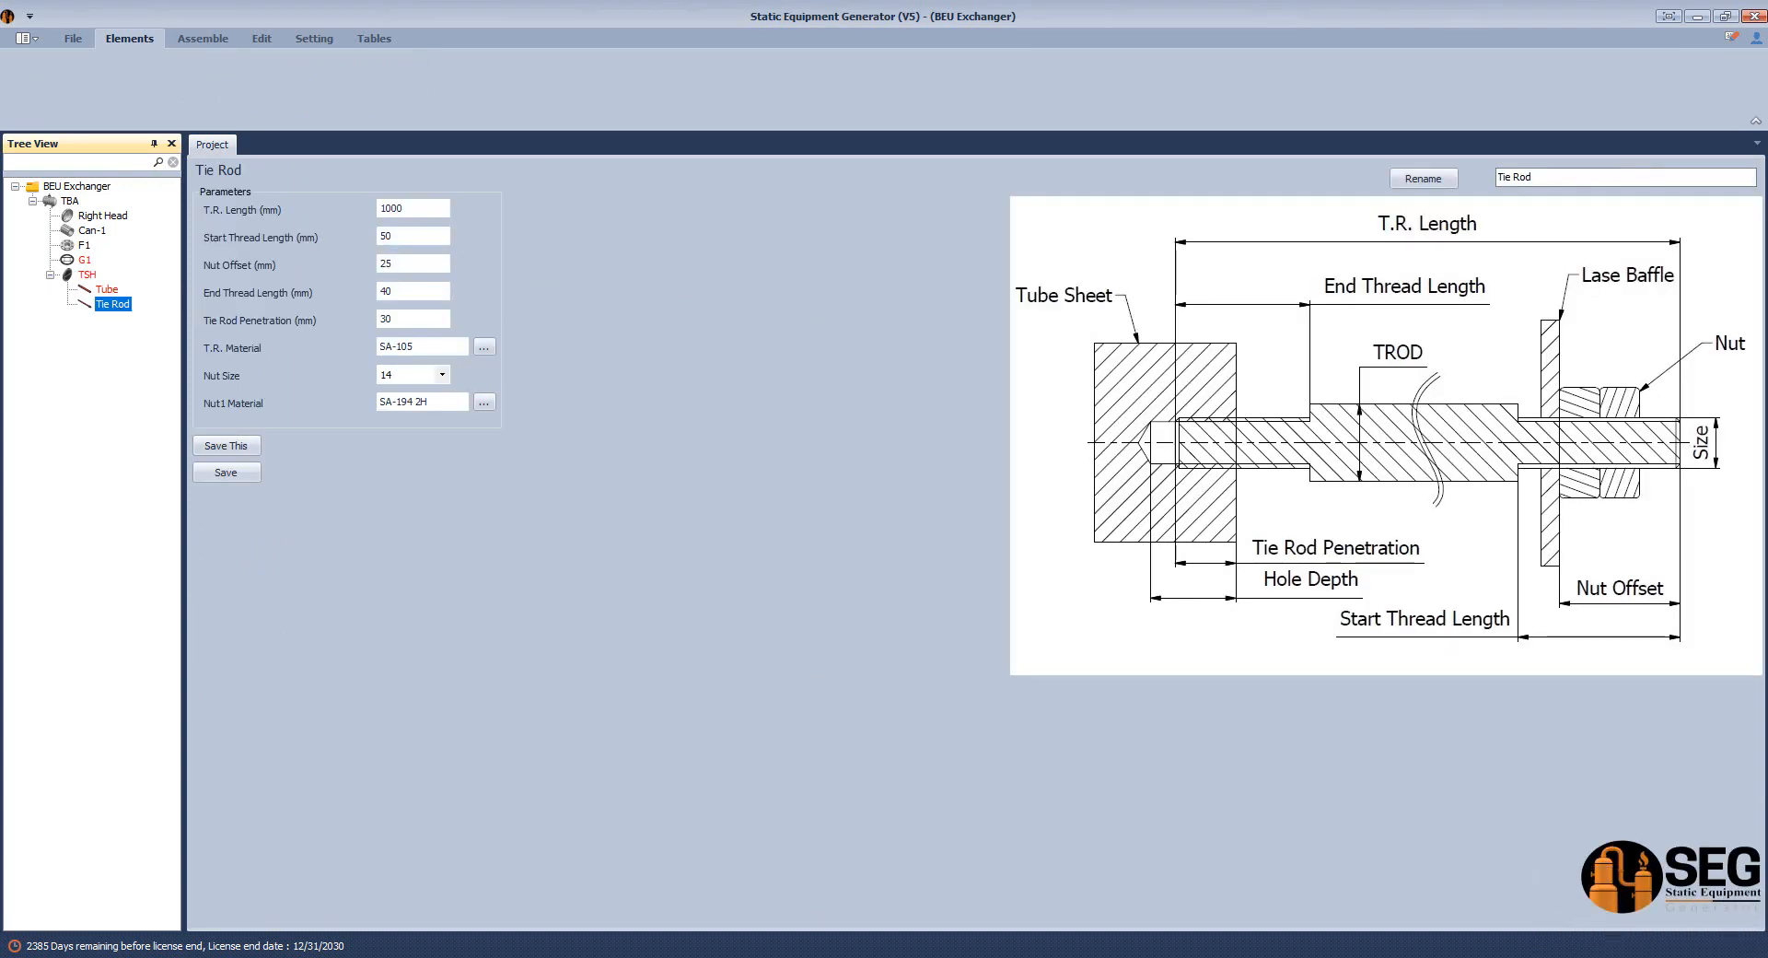
# Look up the overall rod length in AutoCAD's tie rod assembly detail and set the tie rod's T.R. Length to 4893 mm.
pyautogui.click(1324, 957)
pyautogui.click(1430, 903)
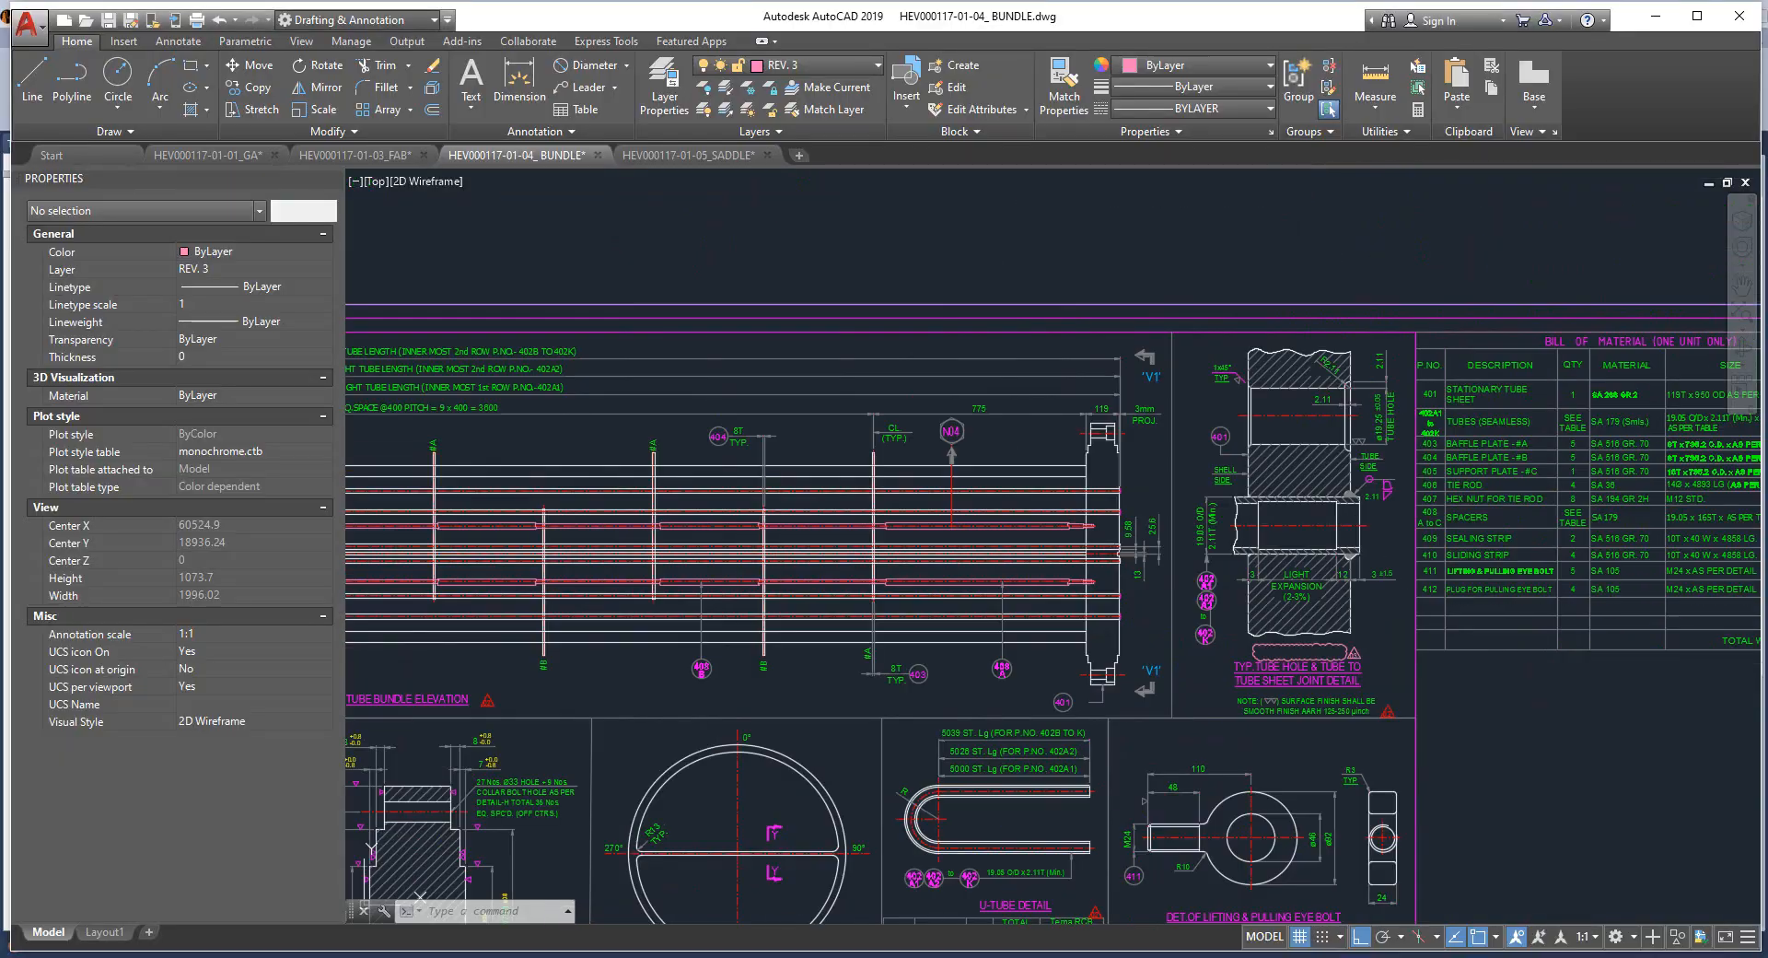
pyautogui.scroll(-5, 1363, 383)
pyautogui.scroll(8, 1296, 764)
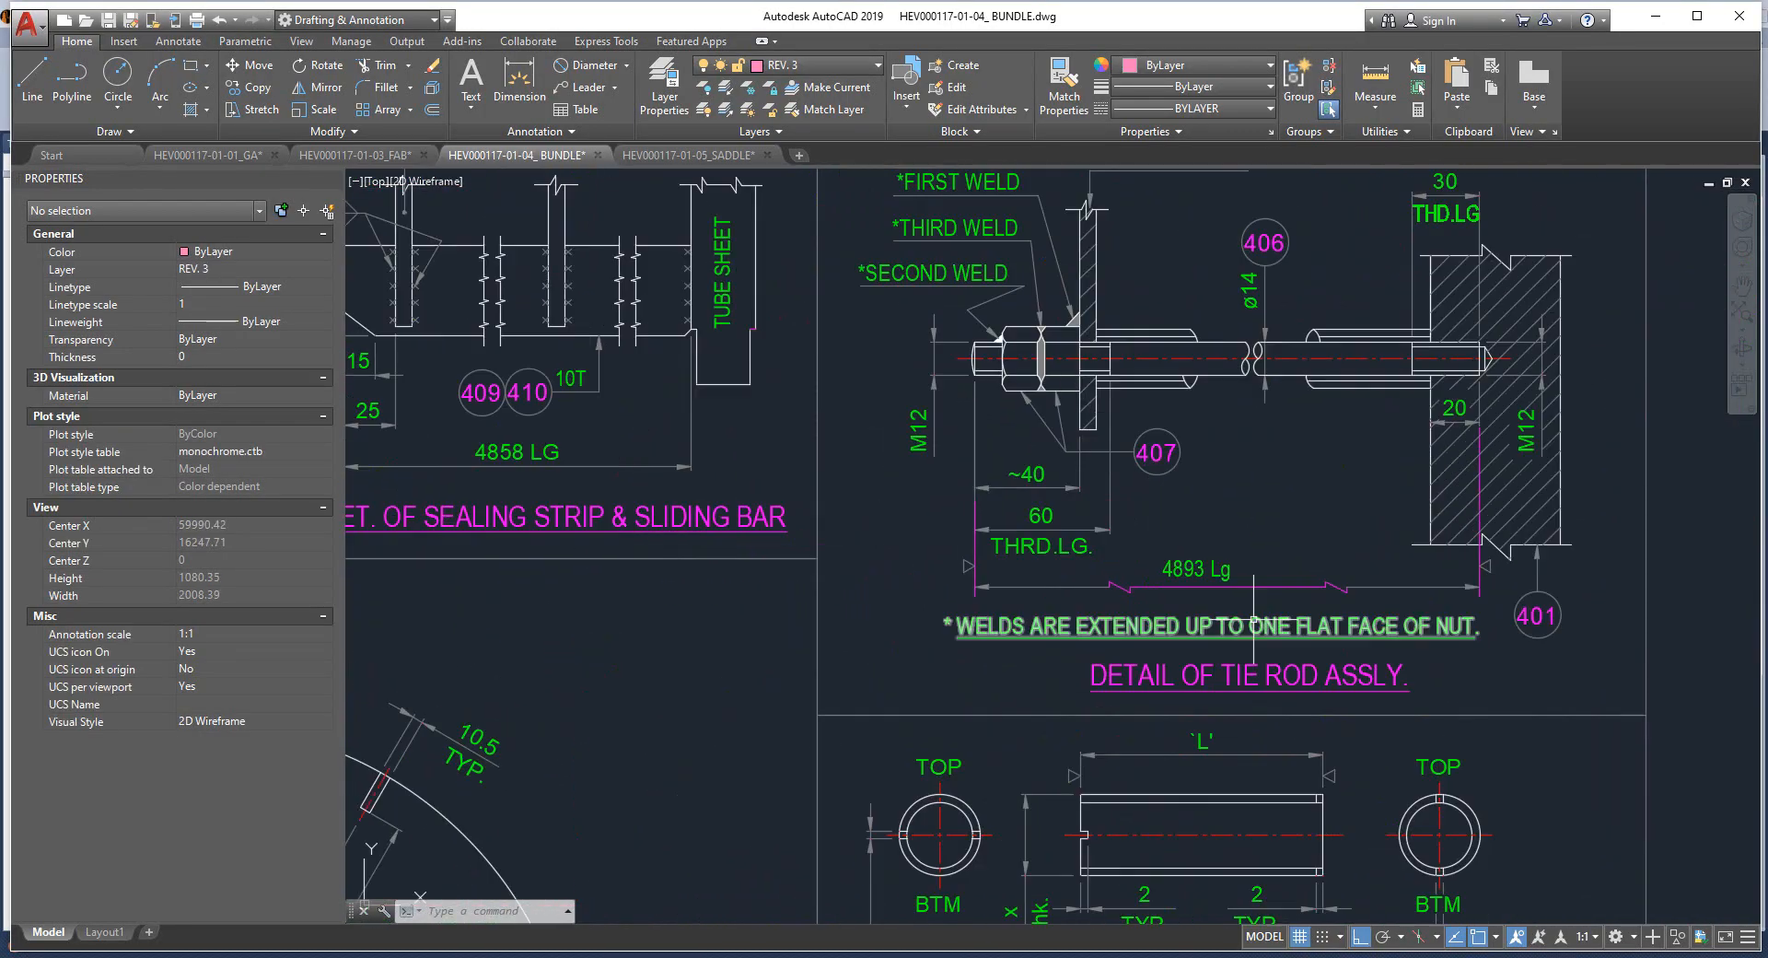
pyautogui.scroll(2, 1332, 549)
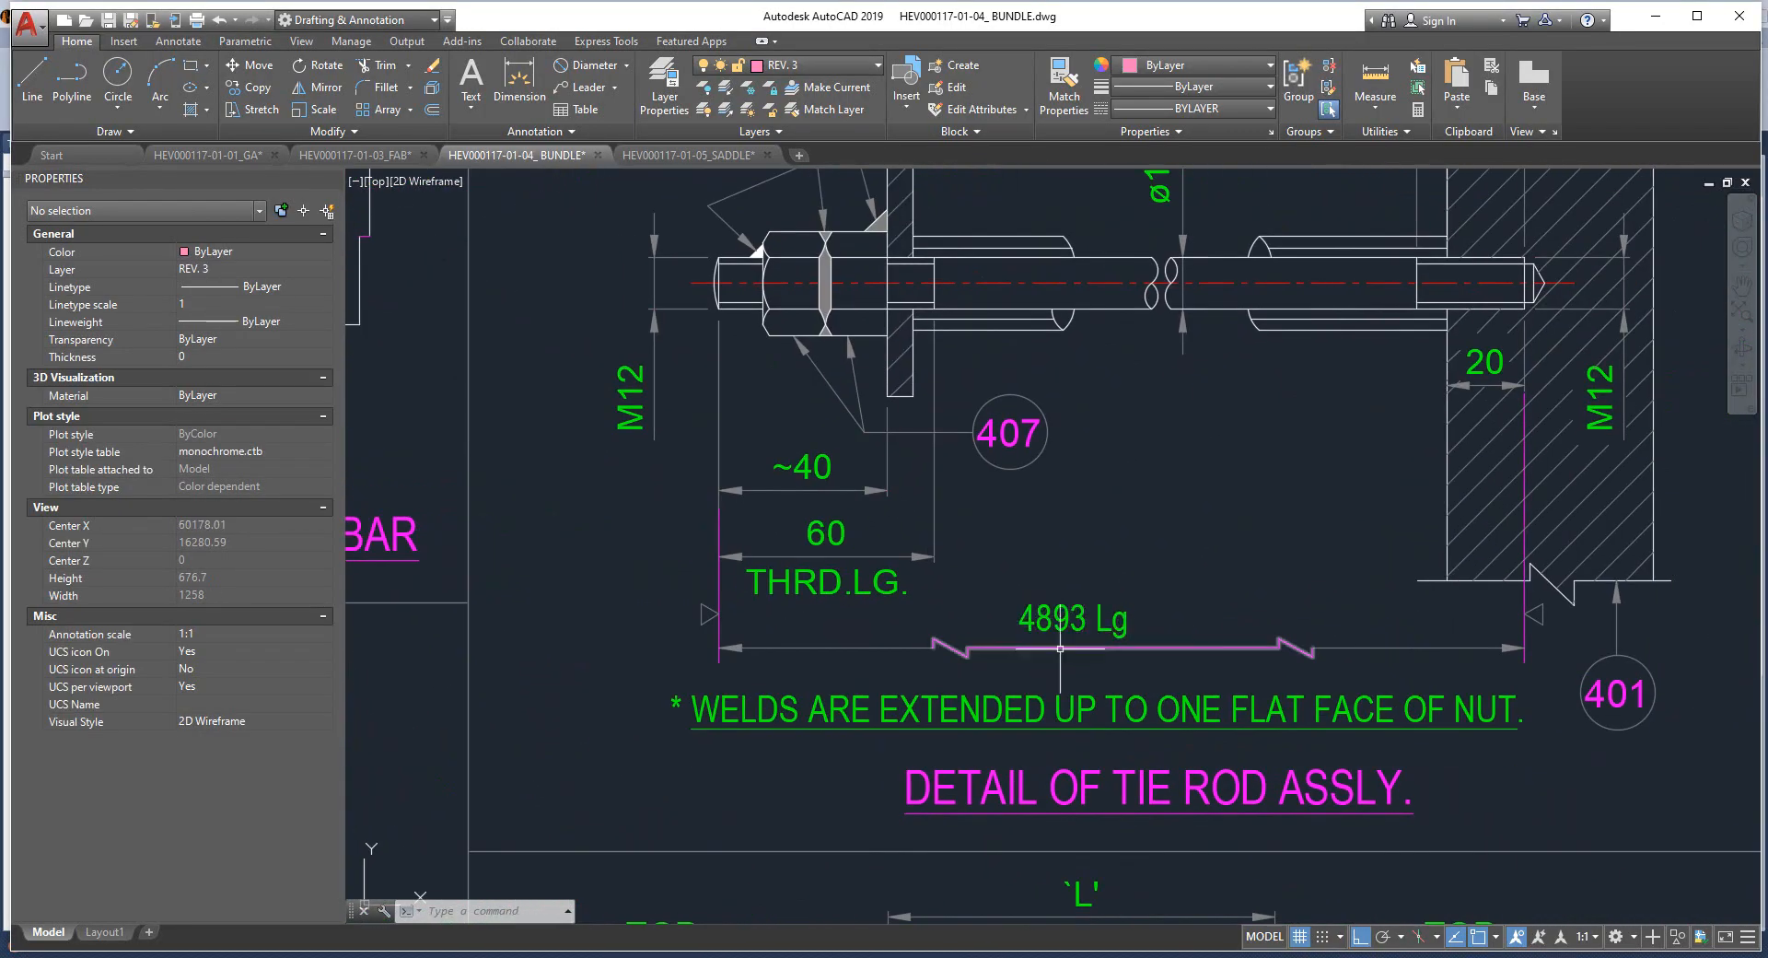
pyautogui.click(1291, 957)
pyautogui.moveTo(410, 210); pyautogui.dragTo(353, 223)
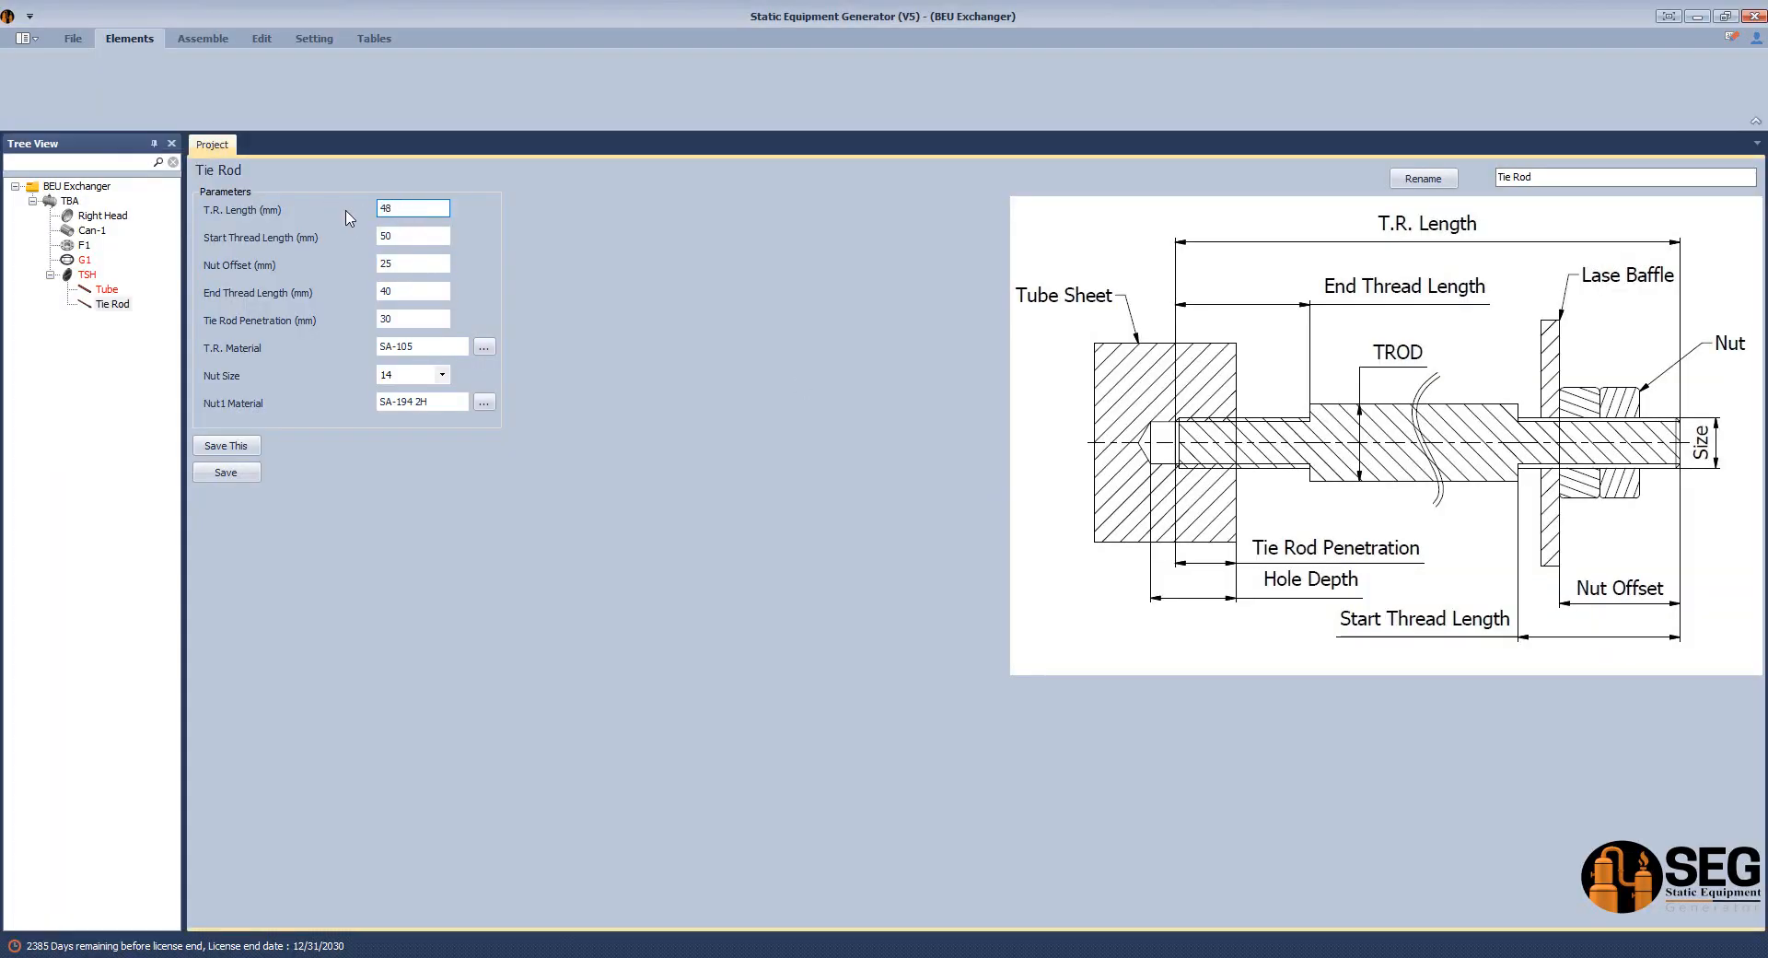
pyautogui.write('4893')
# Check the nut-end thread length in the AutoCAD tie rod detail and set the Start Thread Length to 60 mm.
pyautogui.click(406, 241)
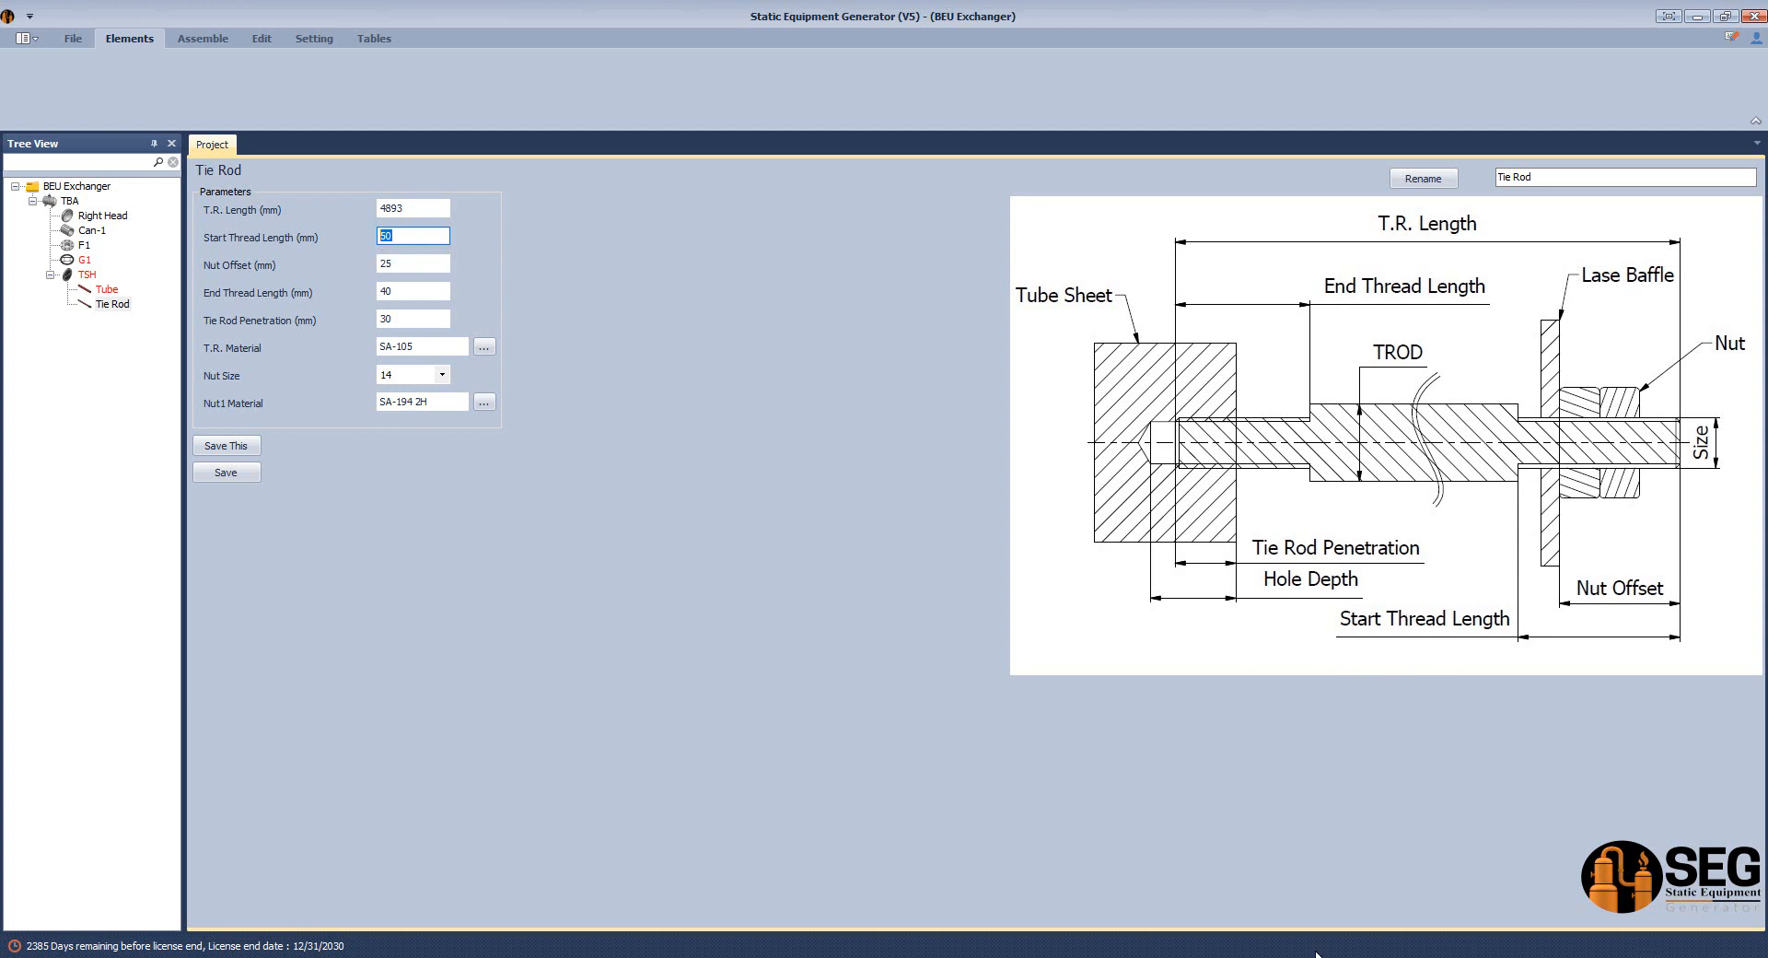
pyautogui.moveTo(1317, 953)
pyautogui.click(1422, 889)
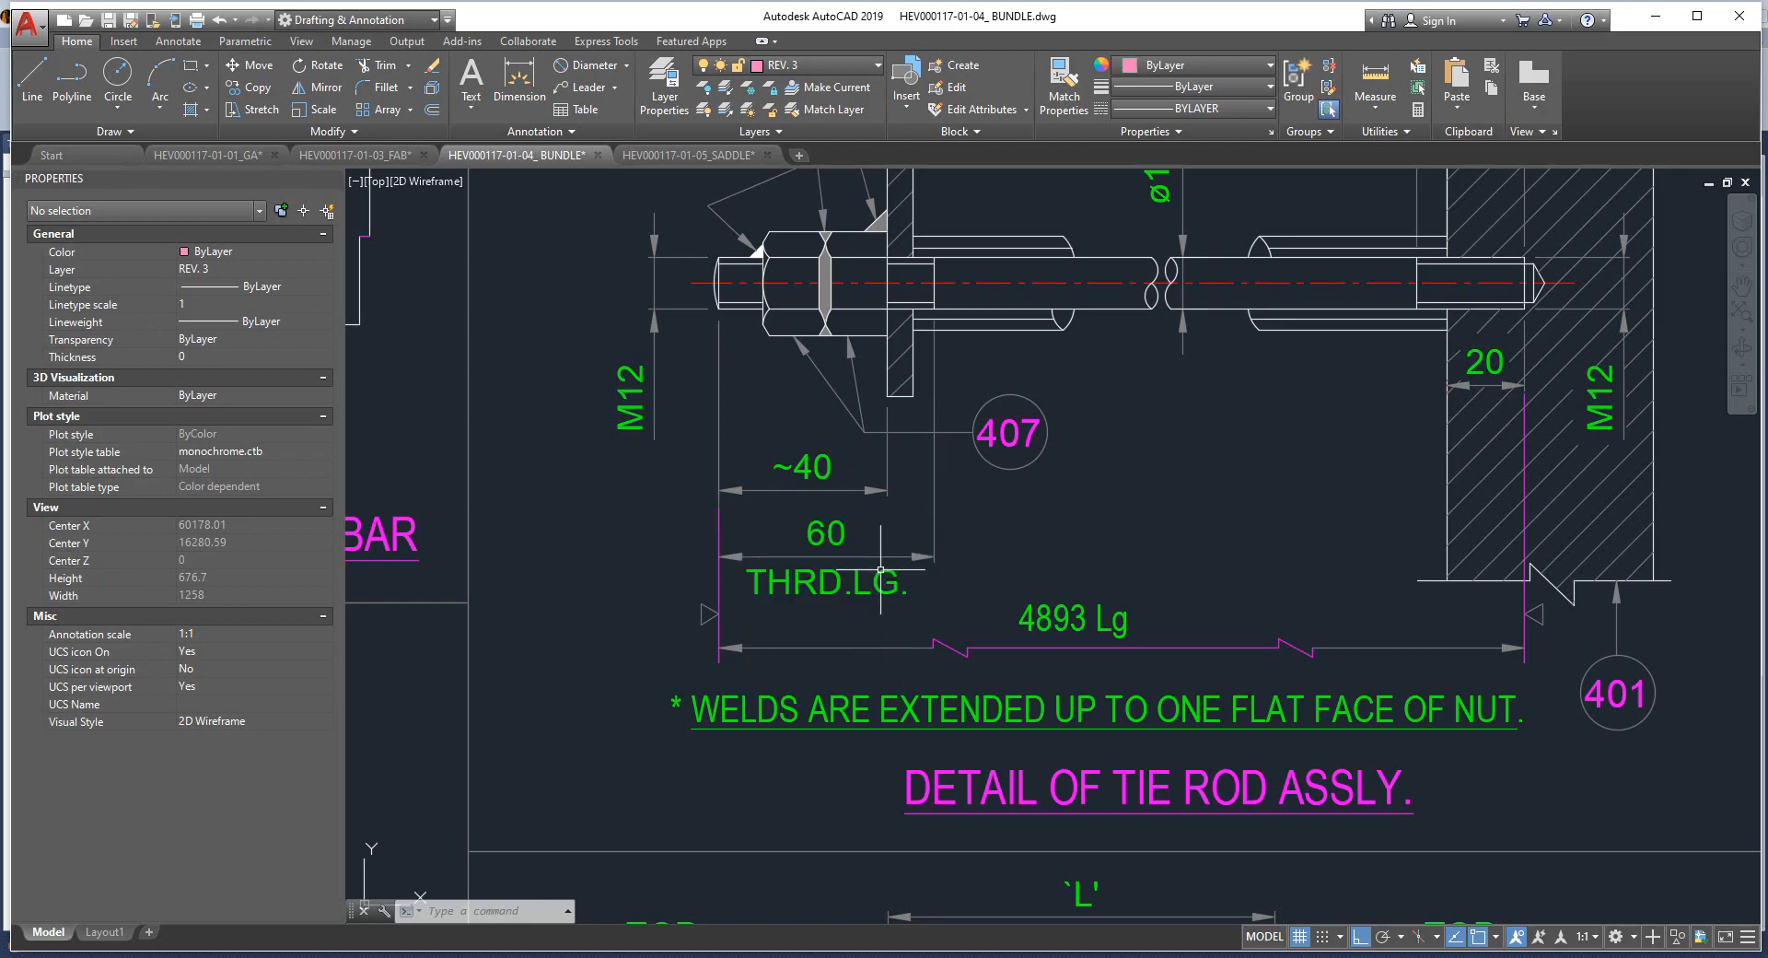
pyautogui.click(1326, 954)
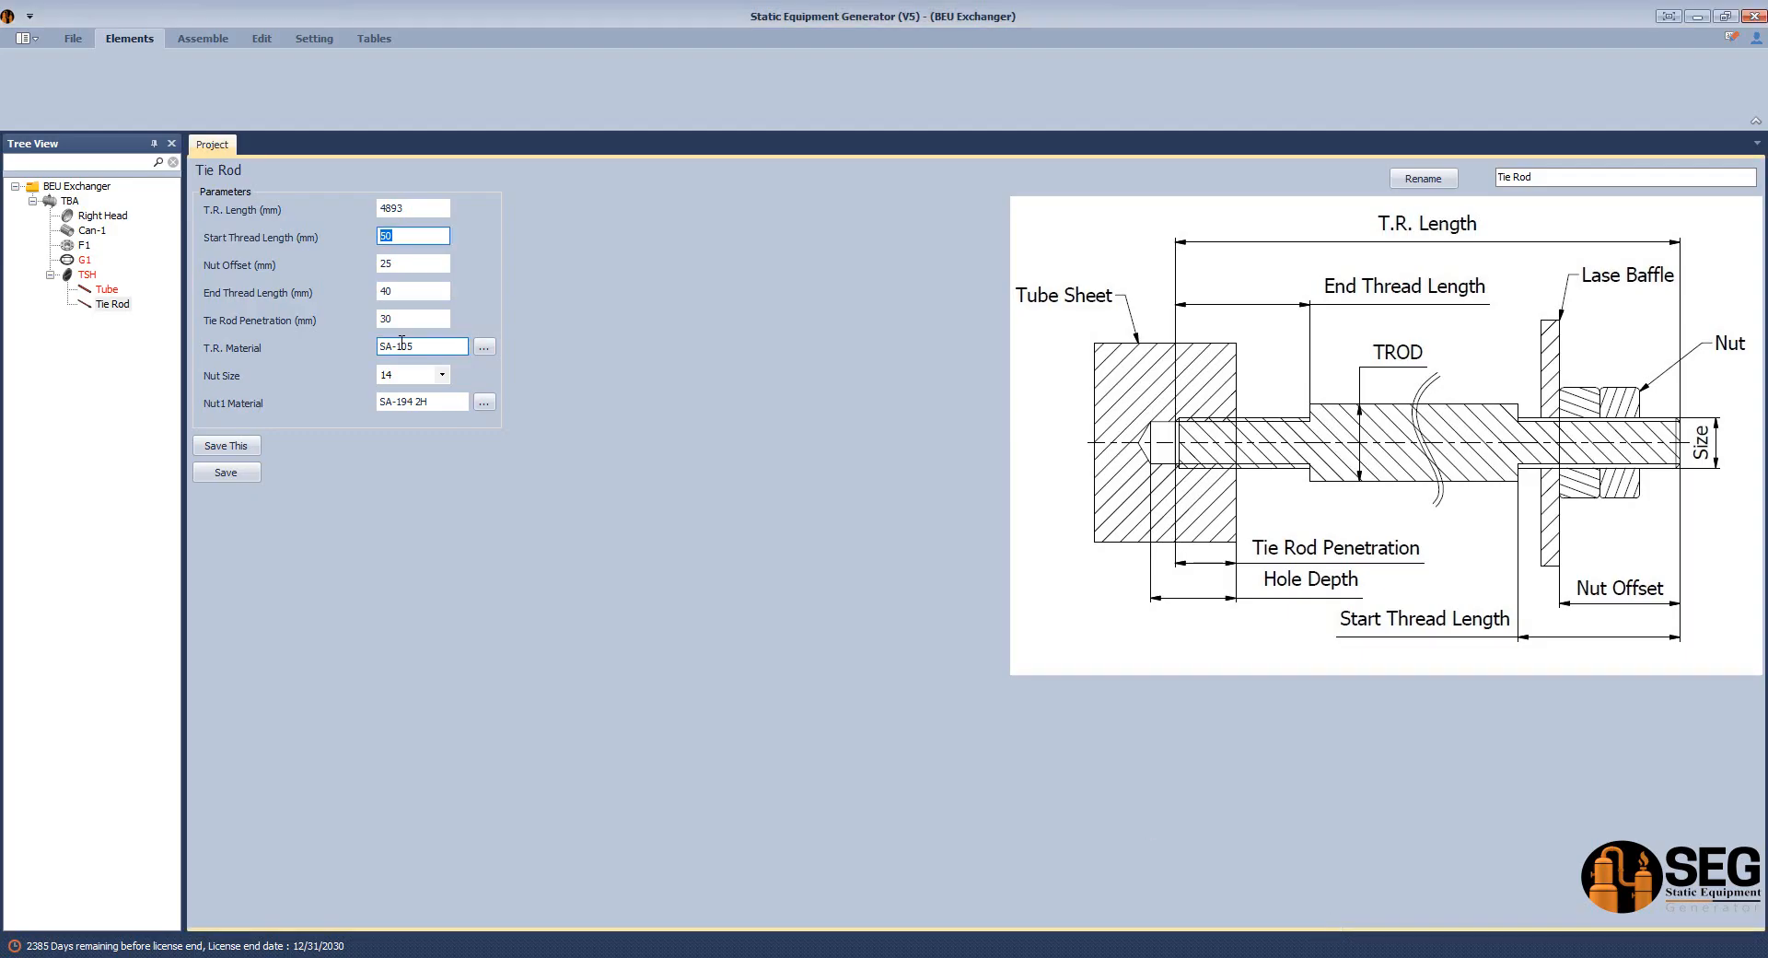
pyautogui.write('60')
# Using the AutoCAD tie rod detail, set the Nut Offset to 40 mm, End Thread Length to 30 mm and Tie Rod Penetration to 20 mm.
pyautogui.click(416, 268)
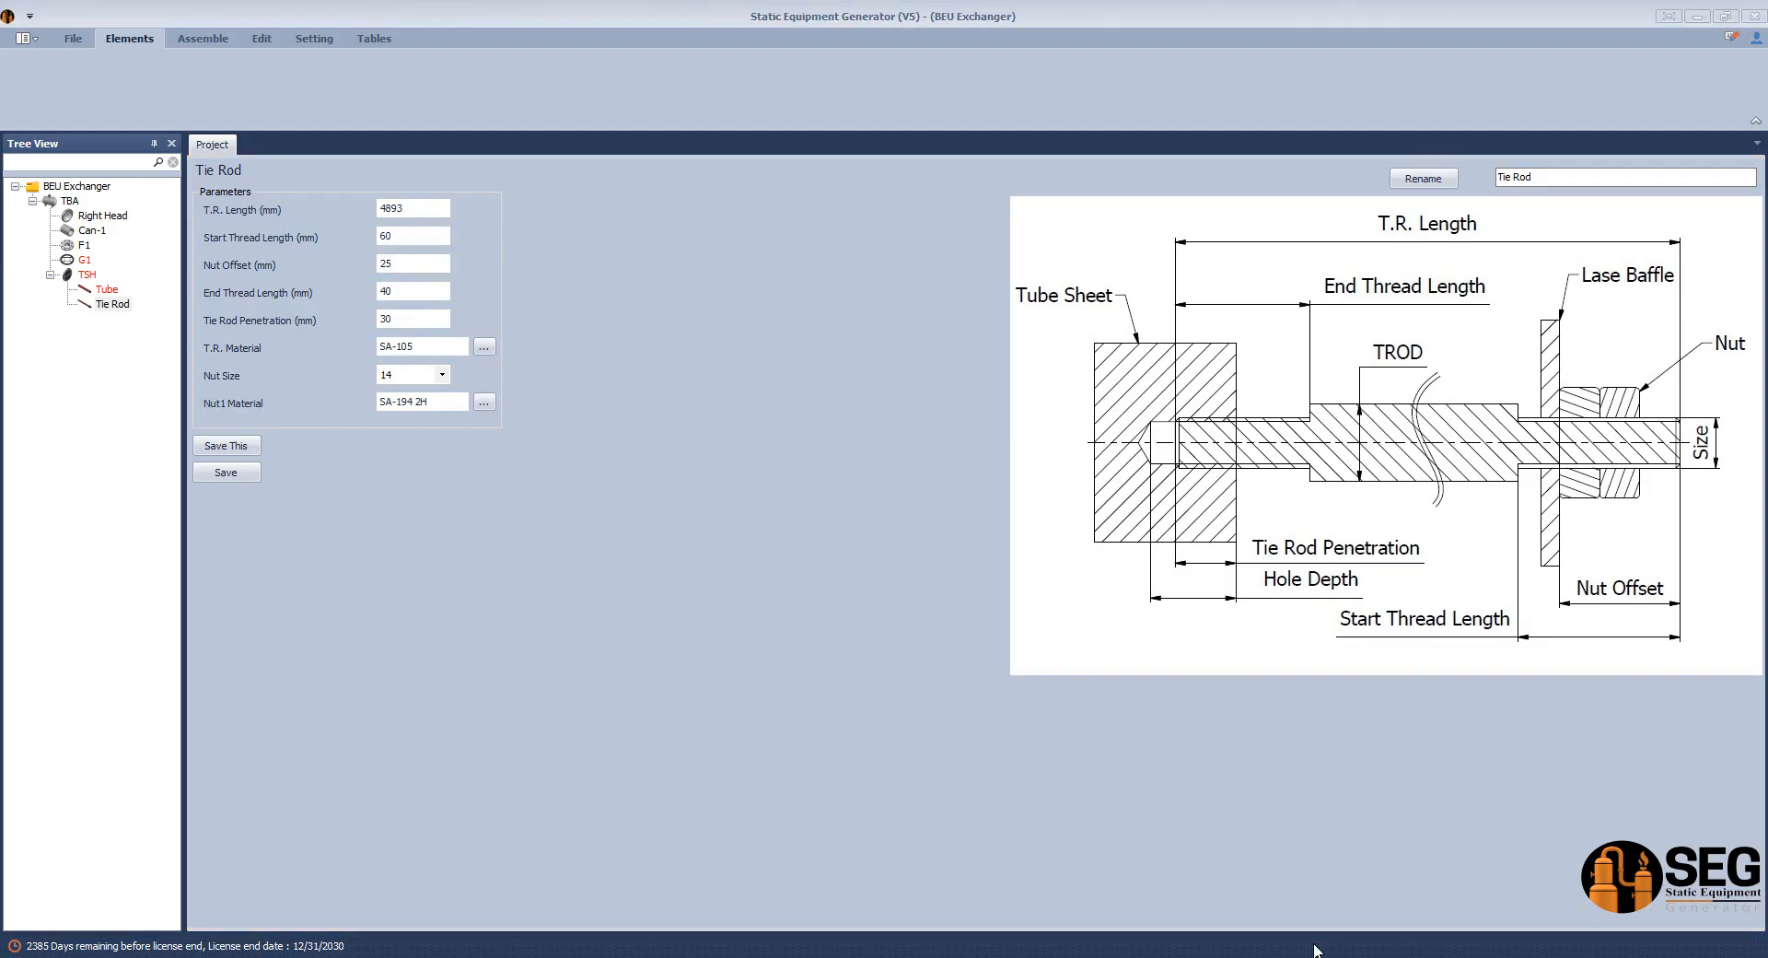
pyautogui.moveTo(1317, 951)
pyautogui.click(1421, 893)
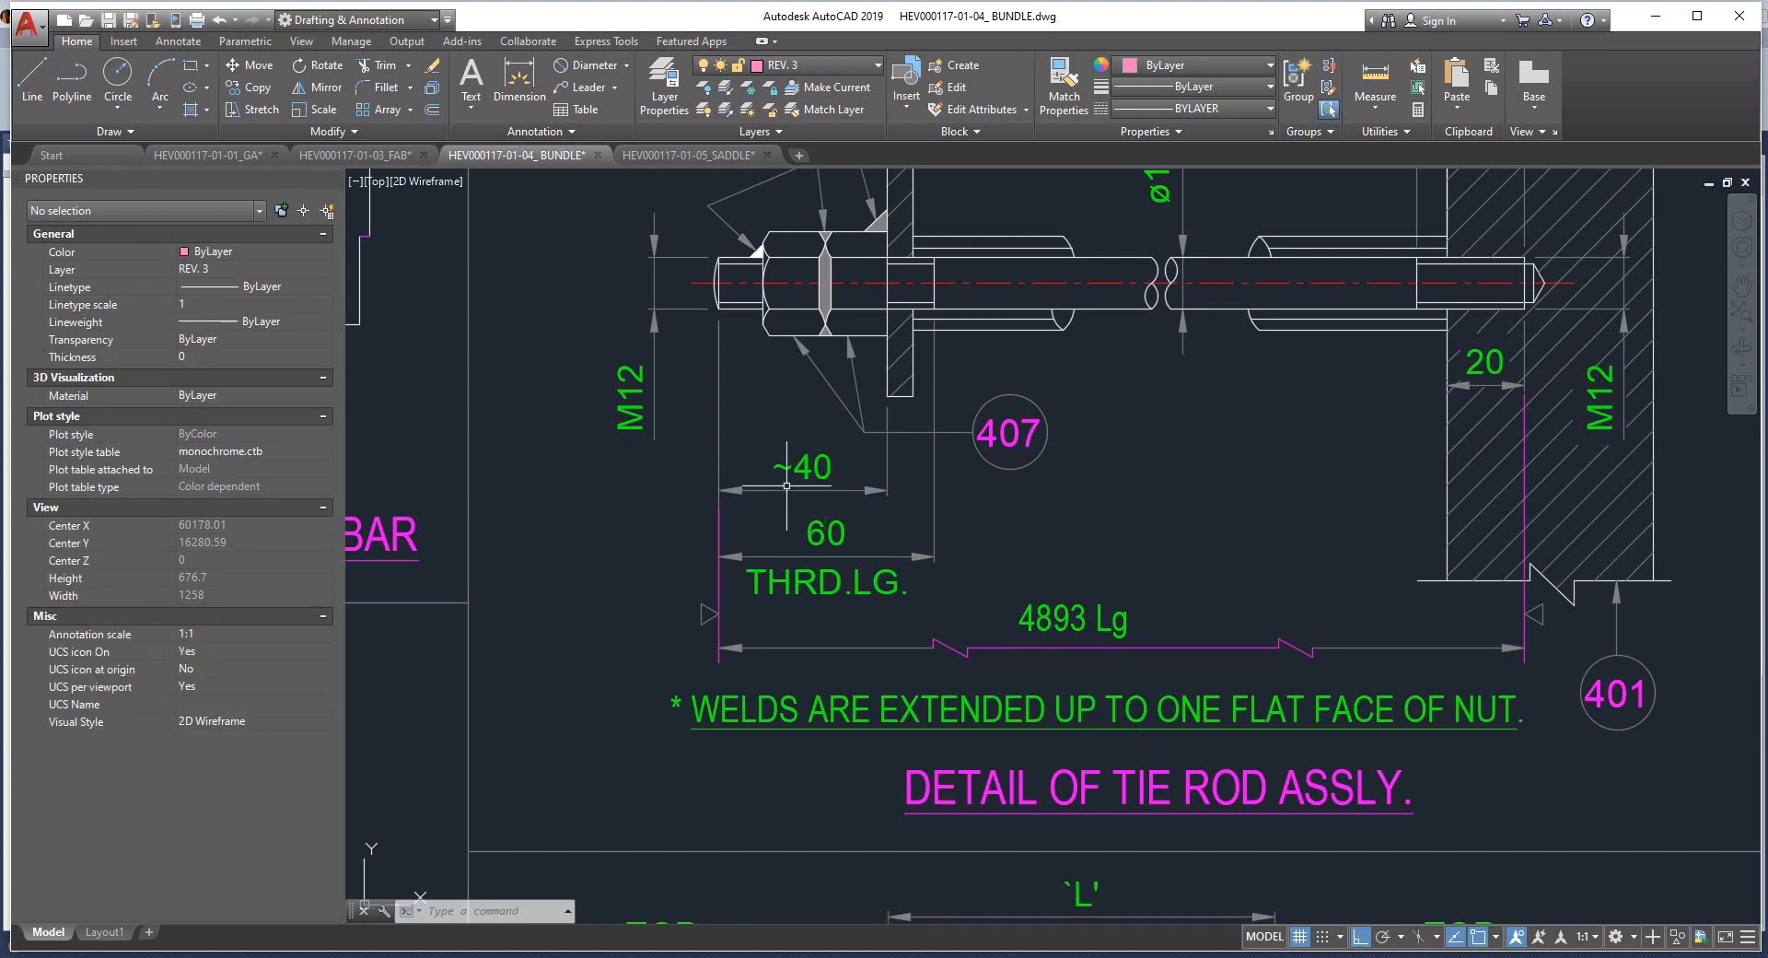
pyautogui.moveTo(1507, 379); pyautogui.dragTo(1462, 554, button='middle')
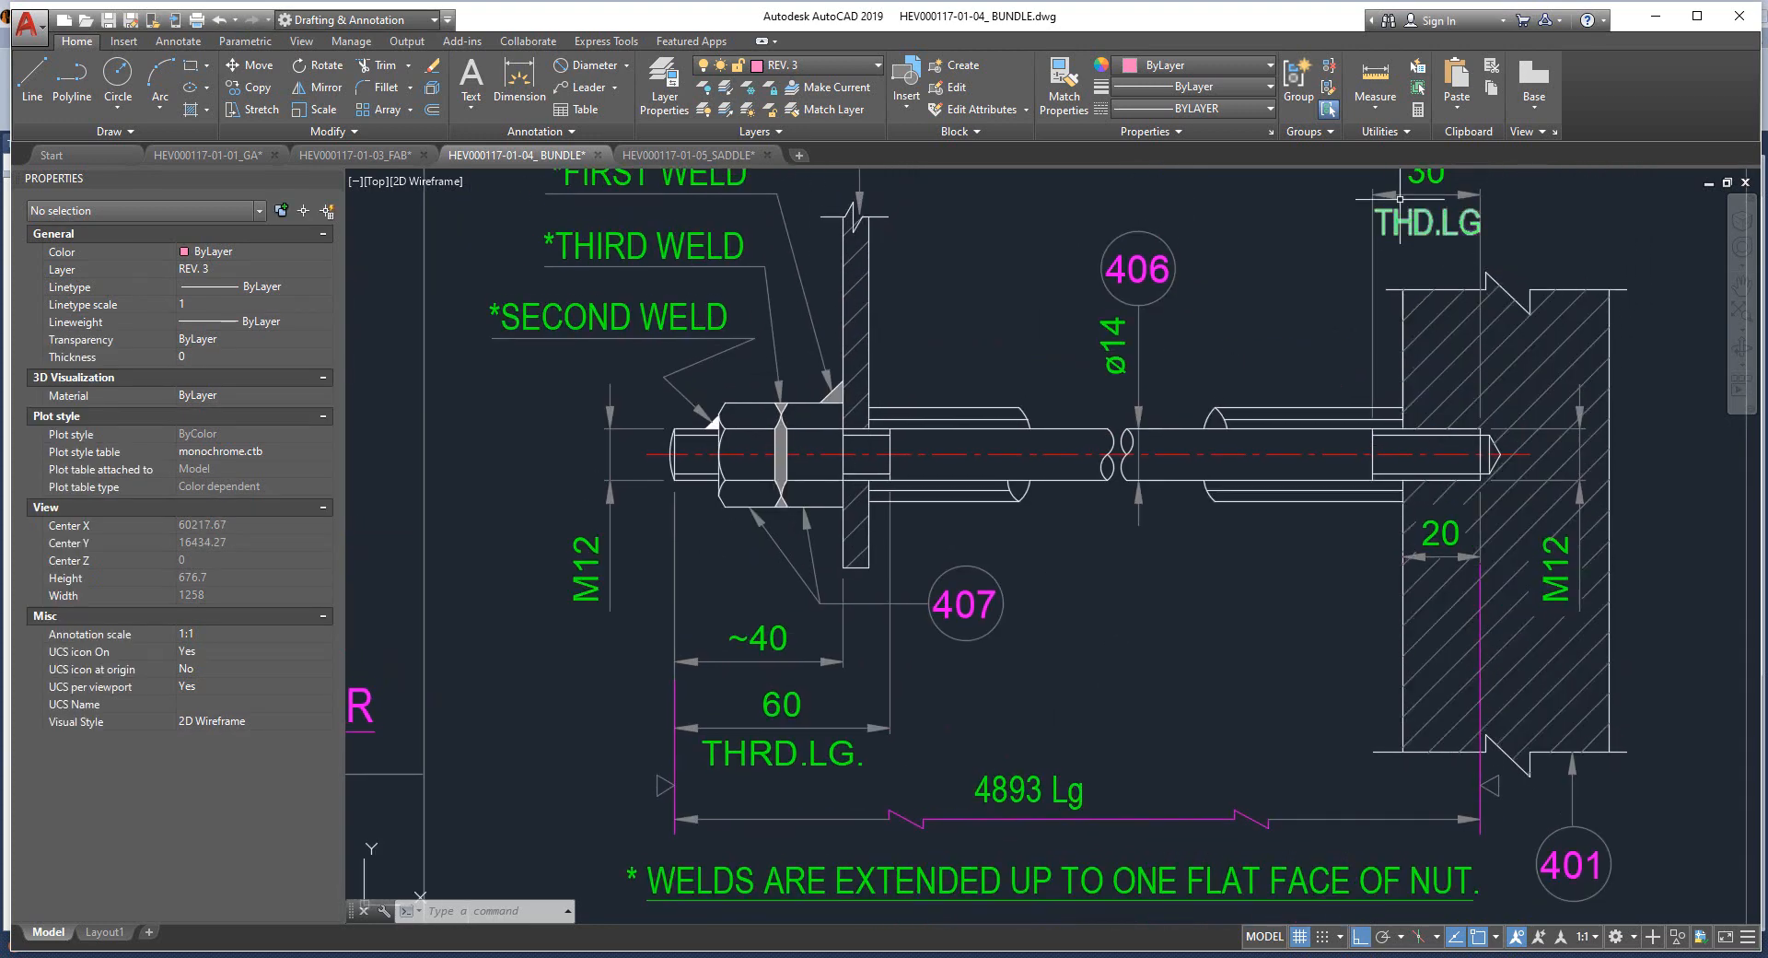
pyautogui.moveTo(1432, 279); pyautogui.dragTo(1421, 315, button='middle')
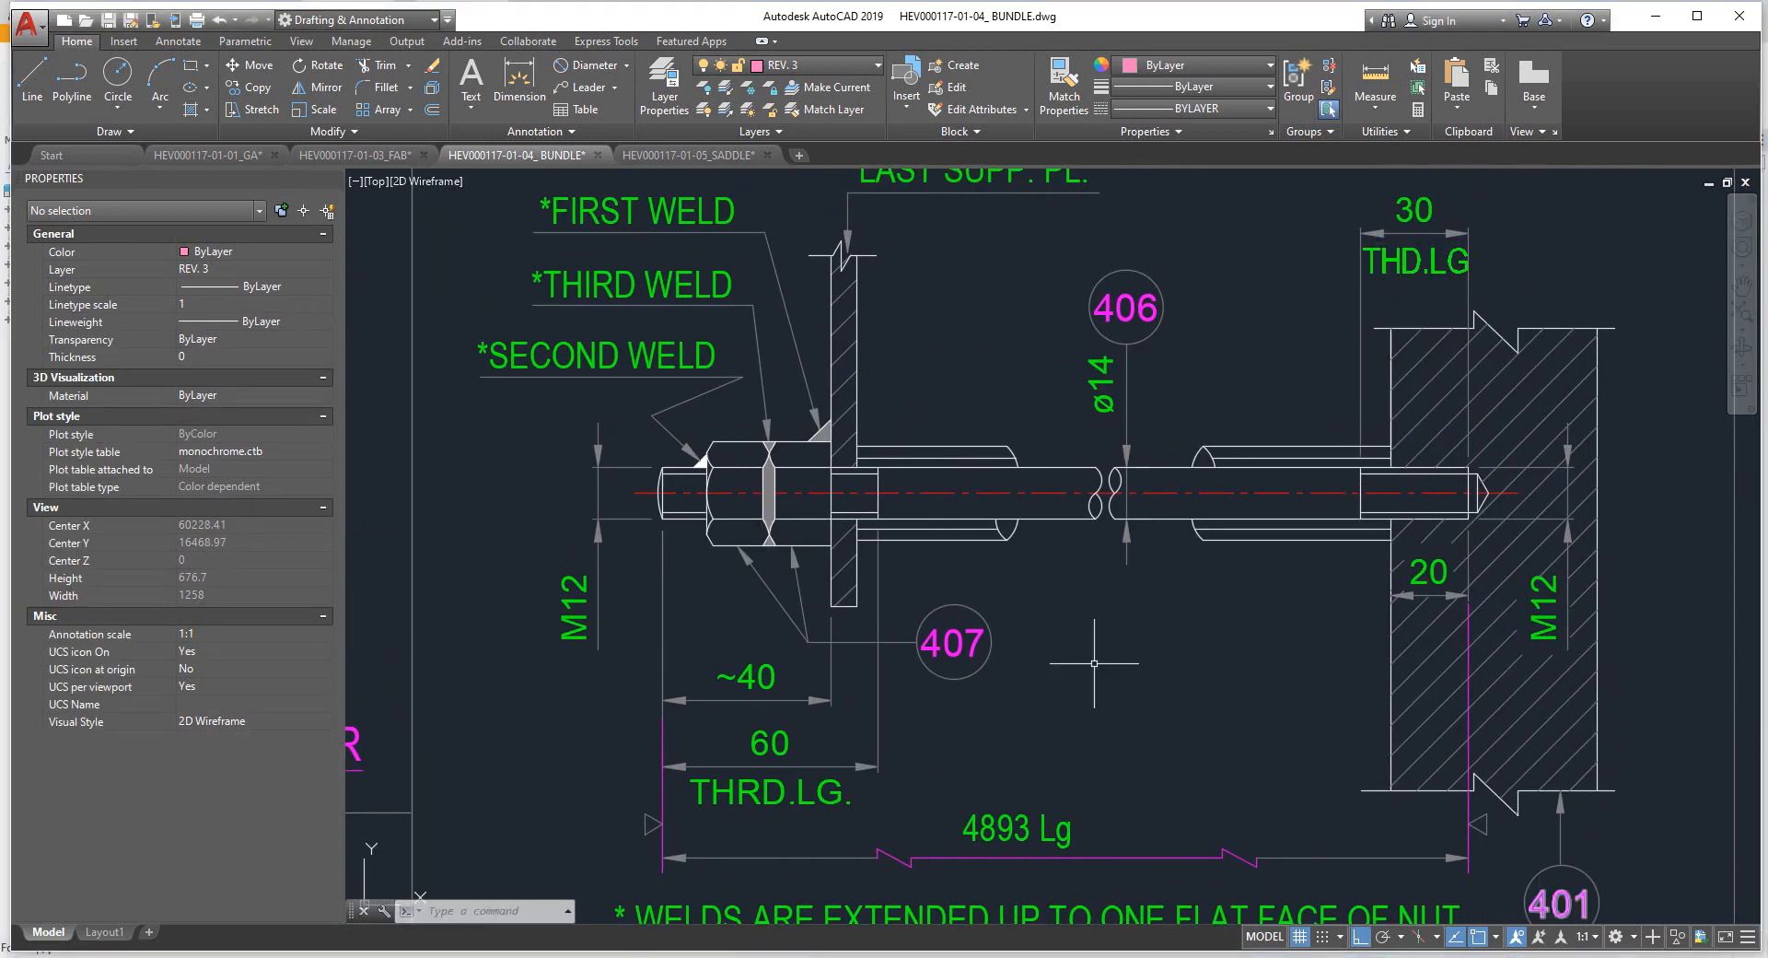
pyautogui.rightClick(1367, 955)
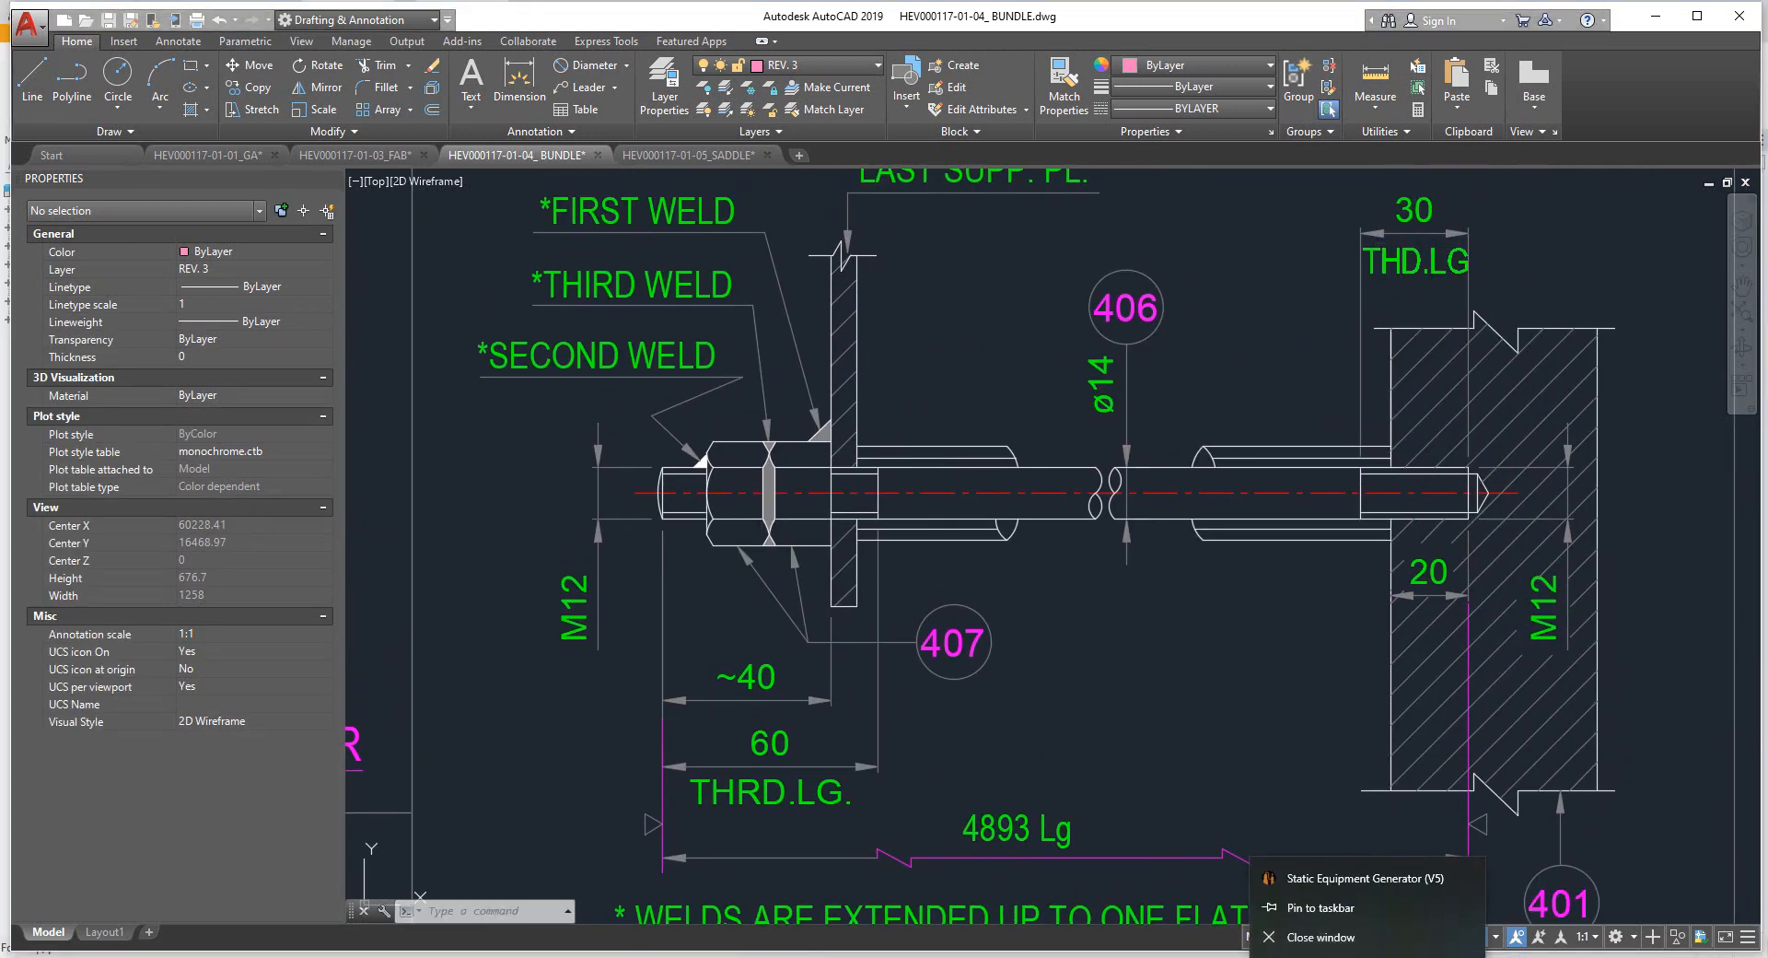
pyautogui.click(1267, 823)
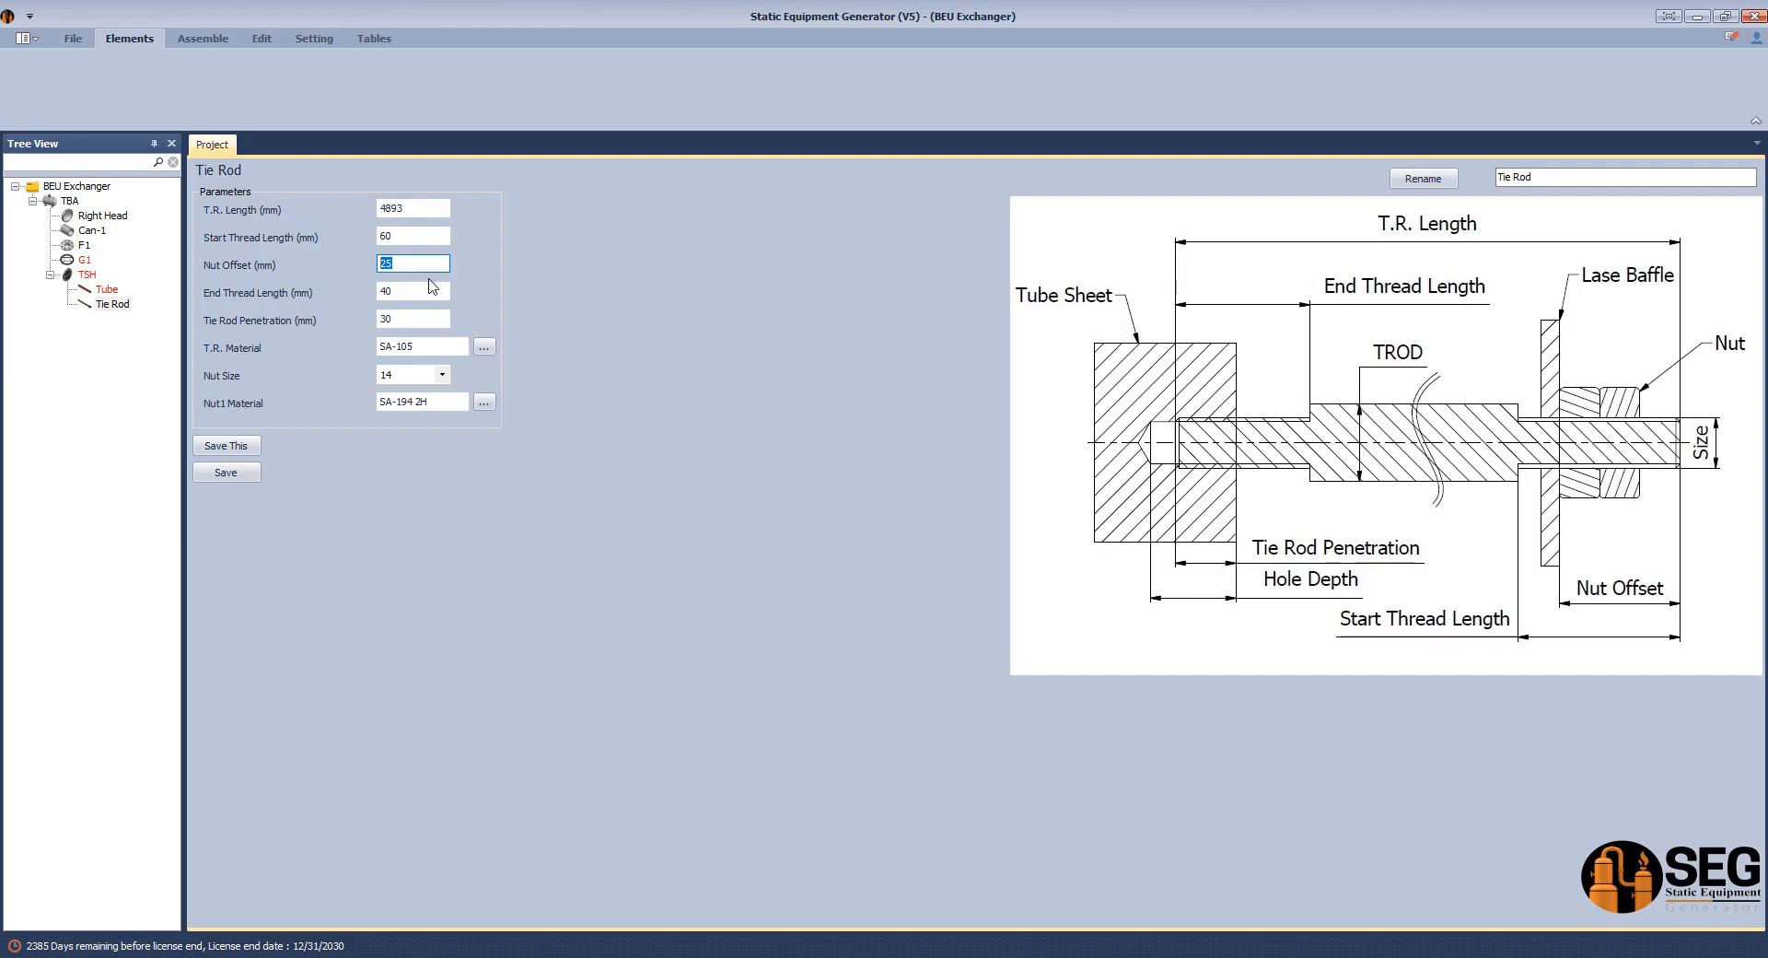
pyautogui.write('40')
pyautogui.press('Tab')
pyautogui.click(407, 318)
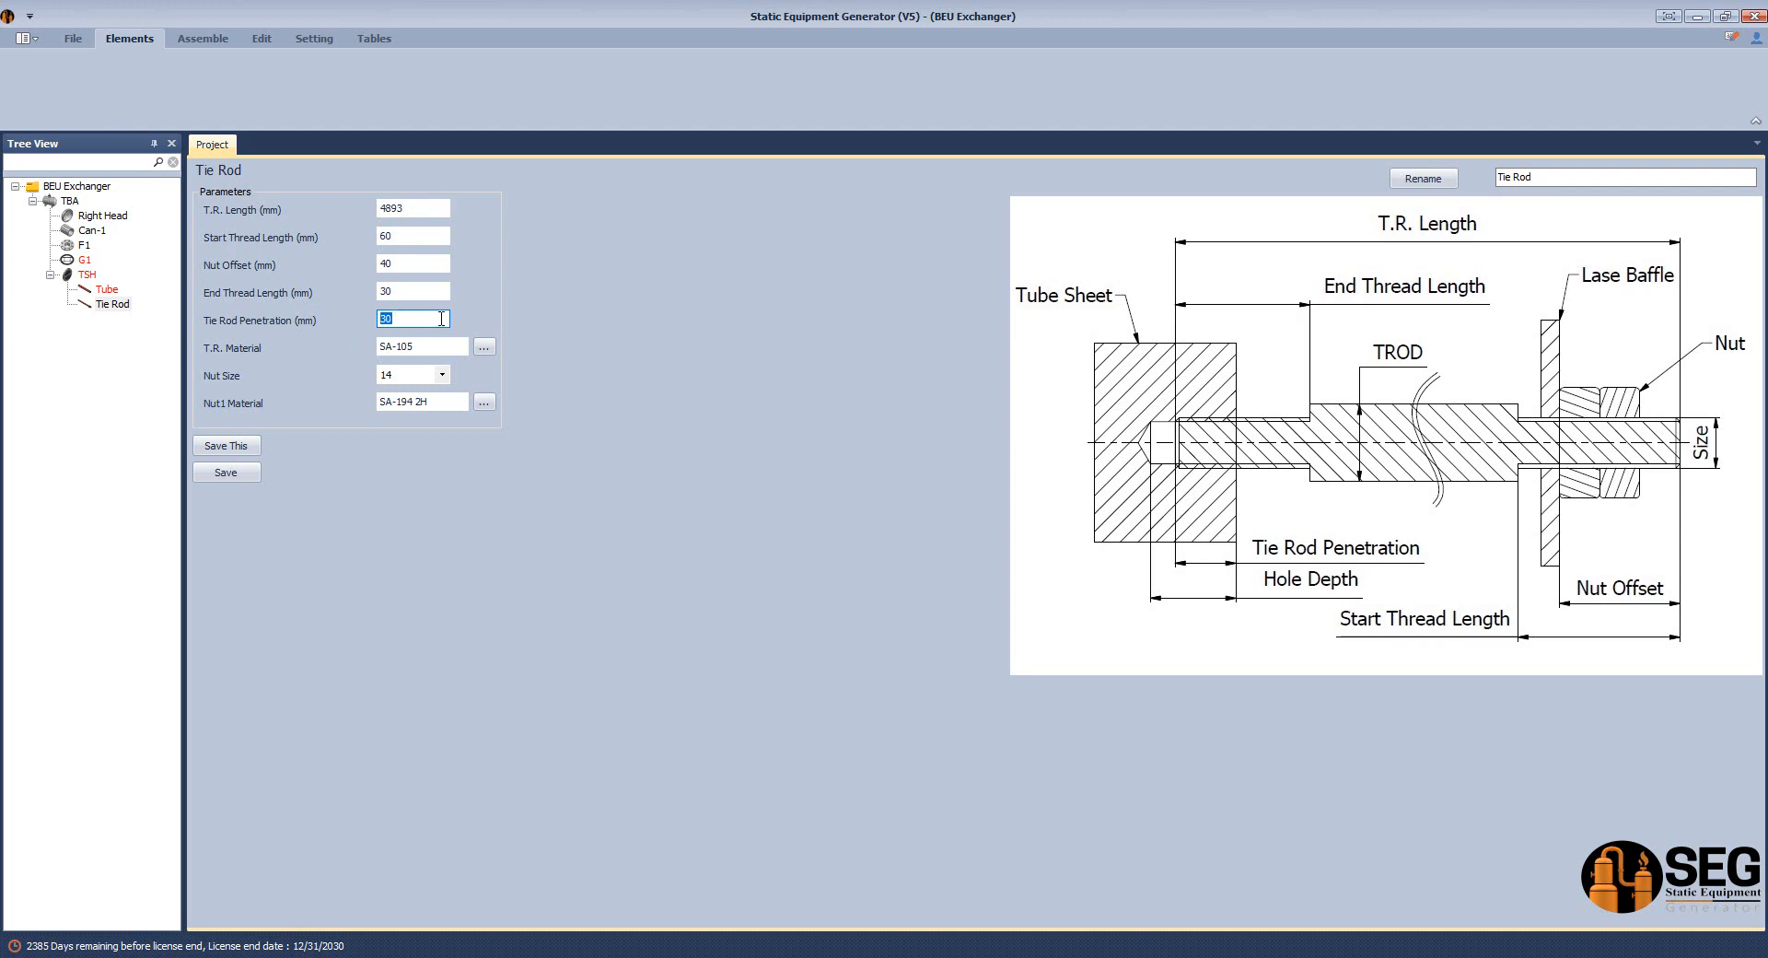
pyautogui.write('20')
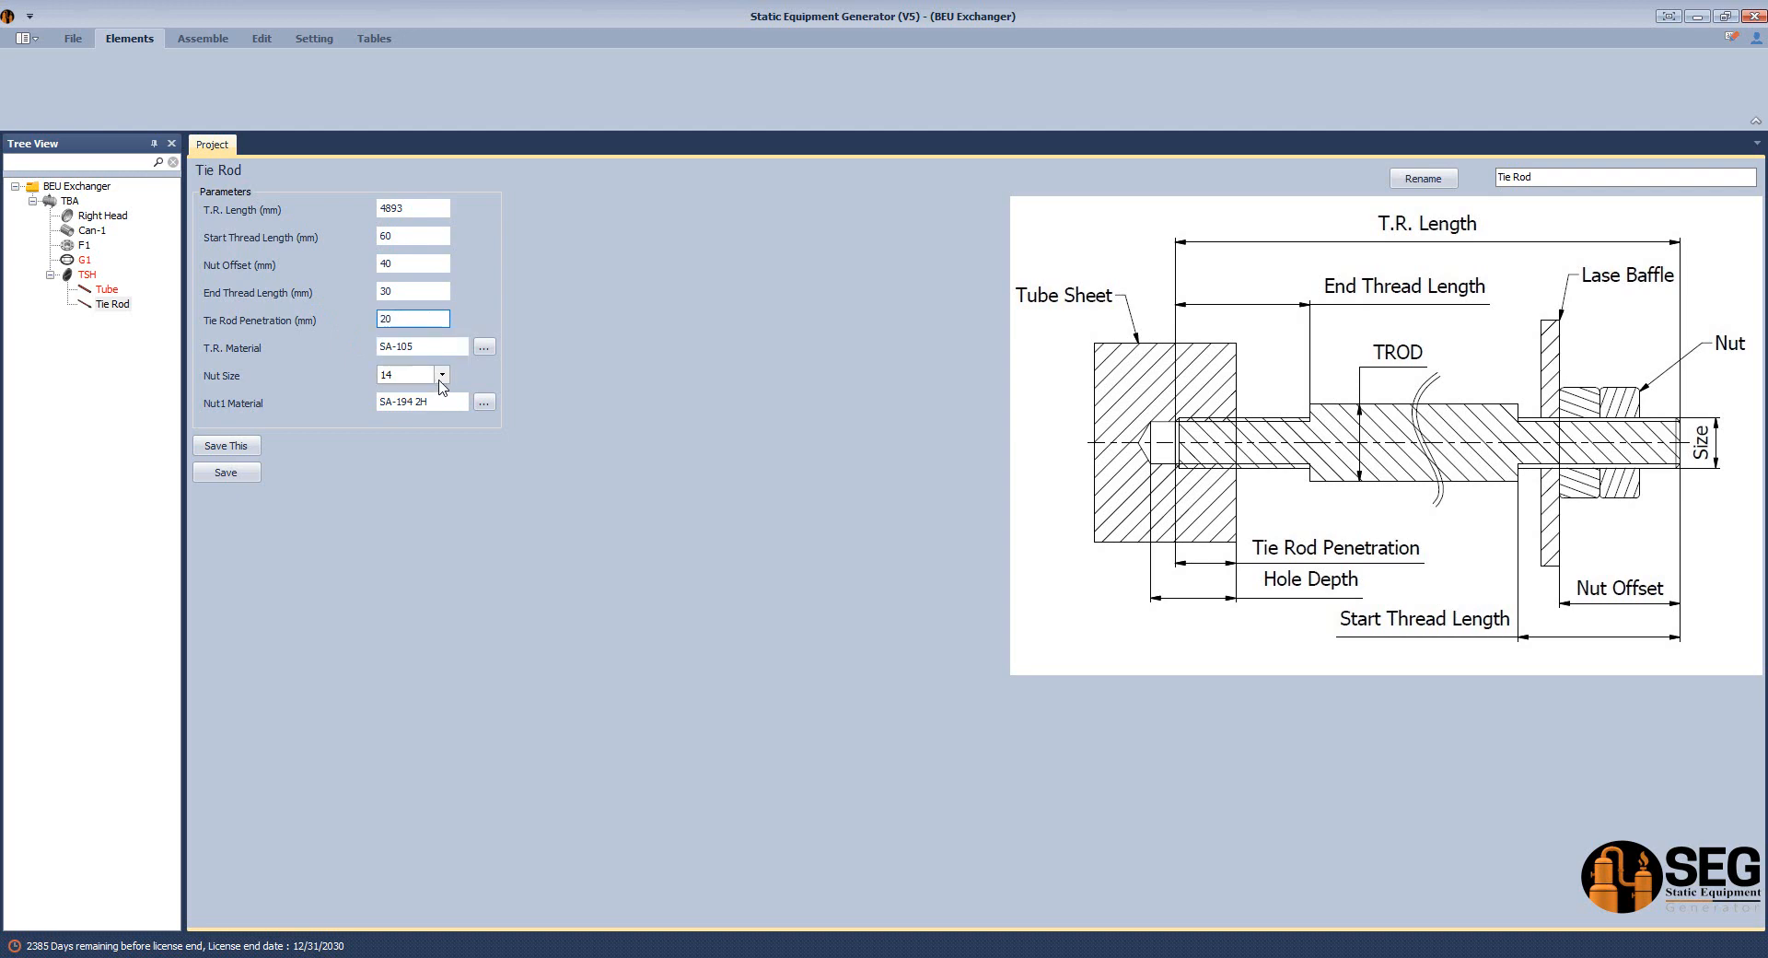
# Set the tie rod's nut size to 12 and return to the End Thread Length value.
pyautogui.click(441, 374)
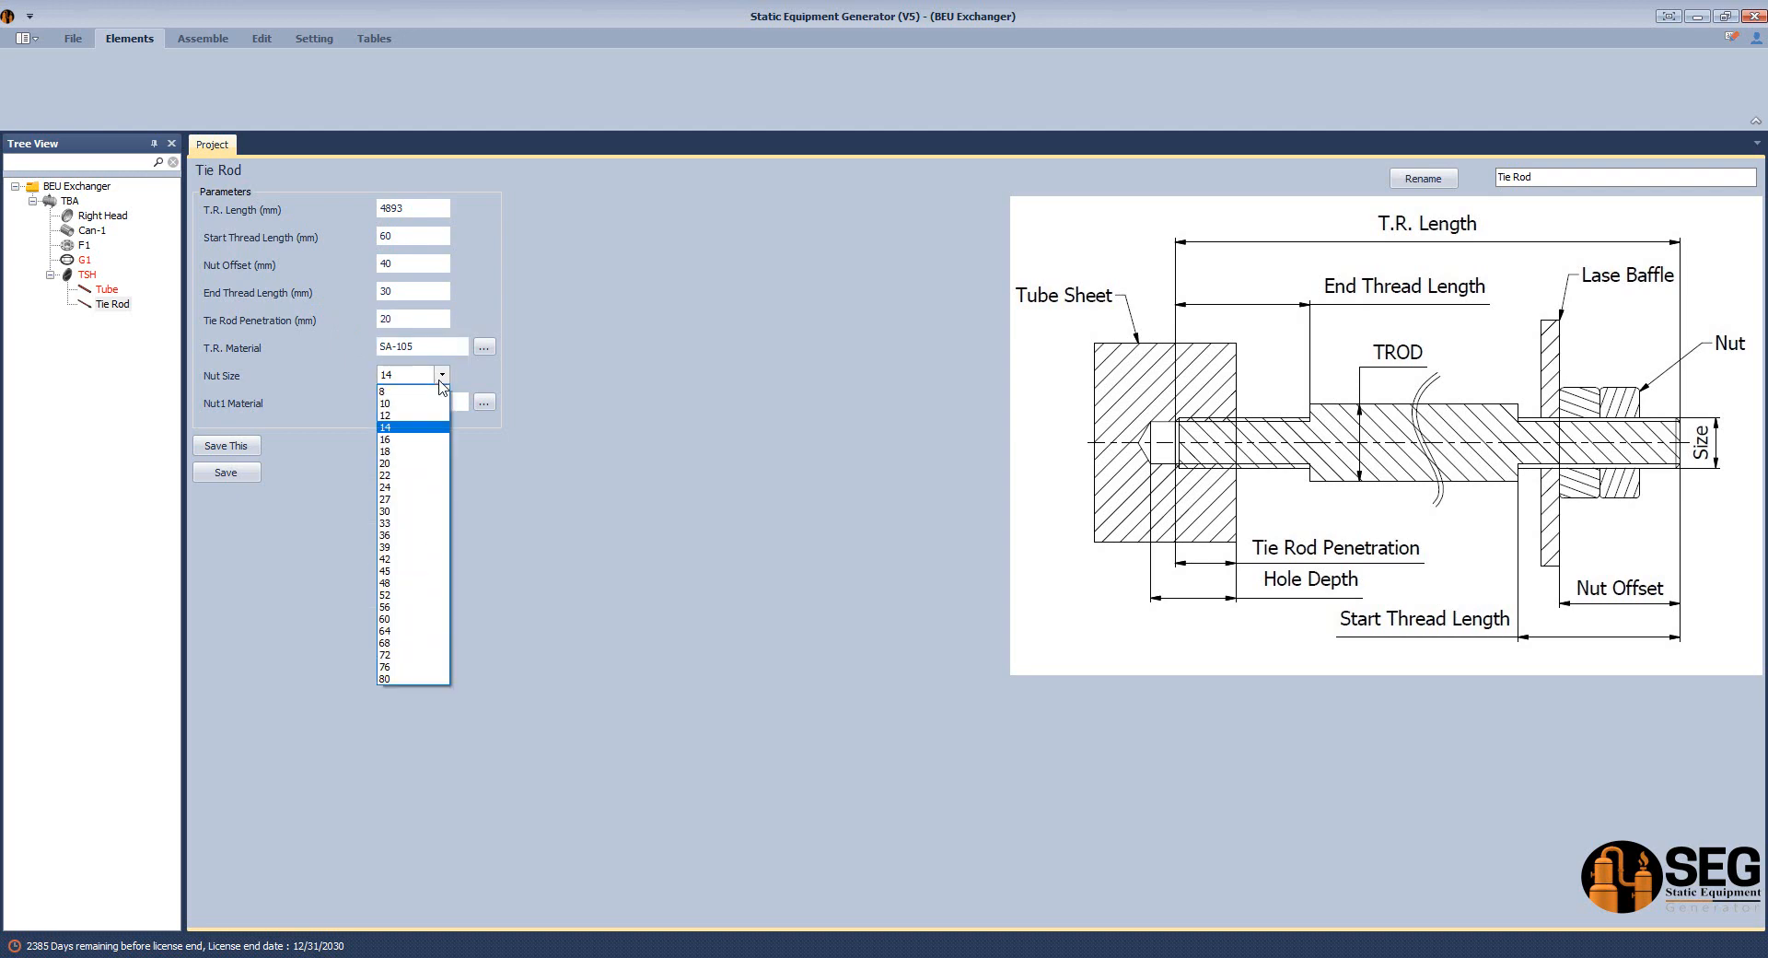
pyautogui.click(414, 415)
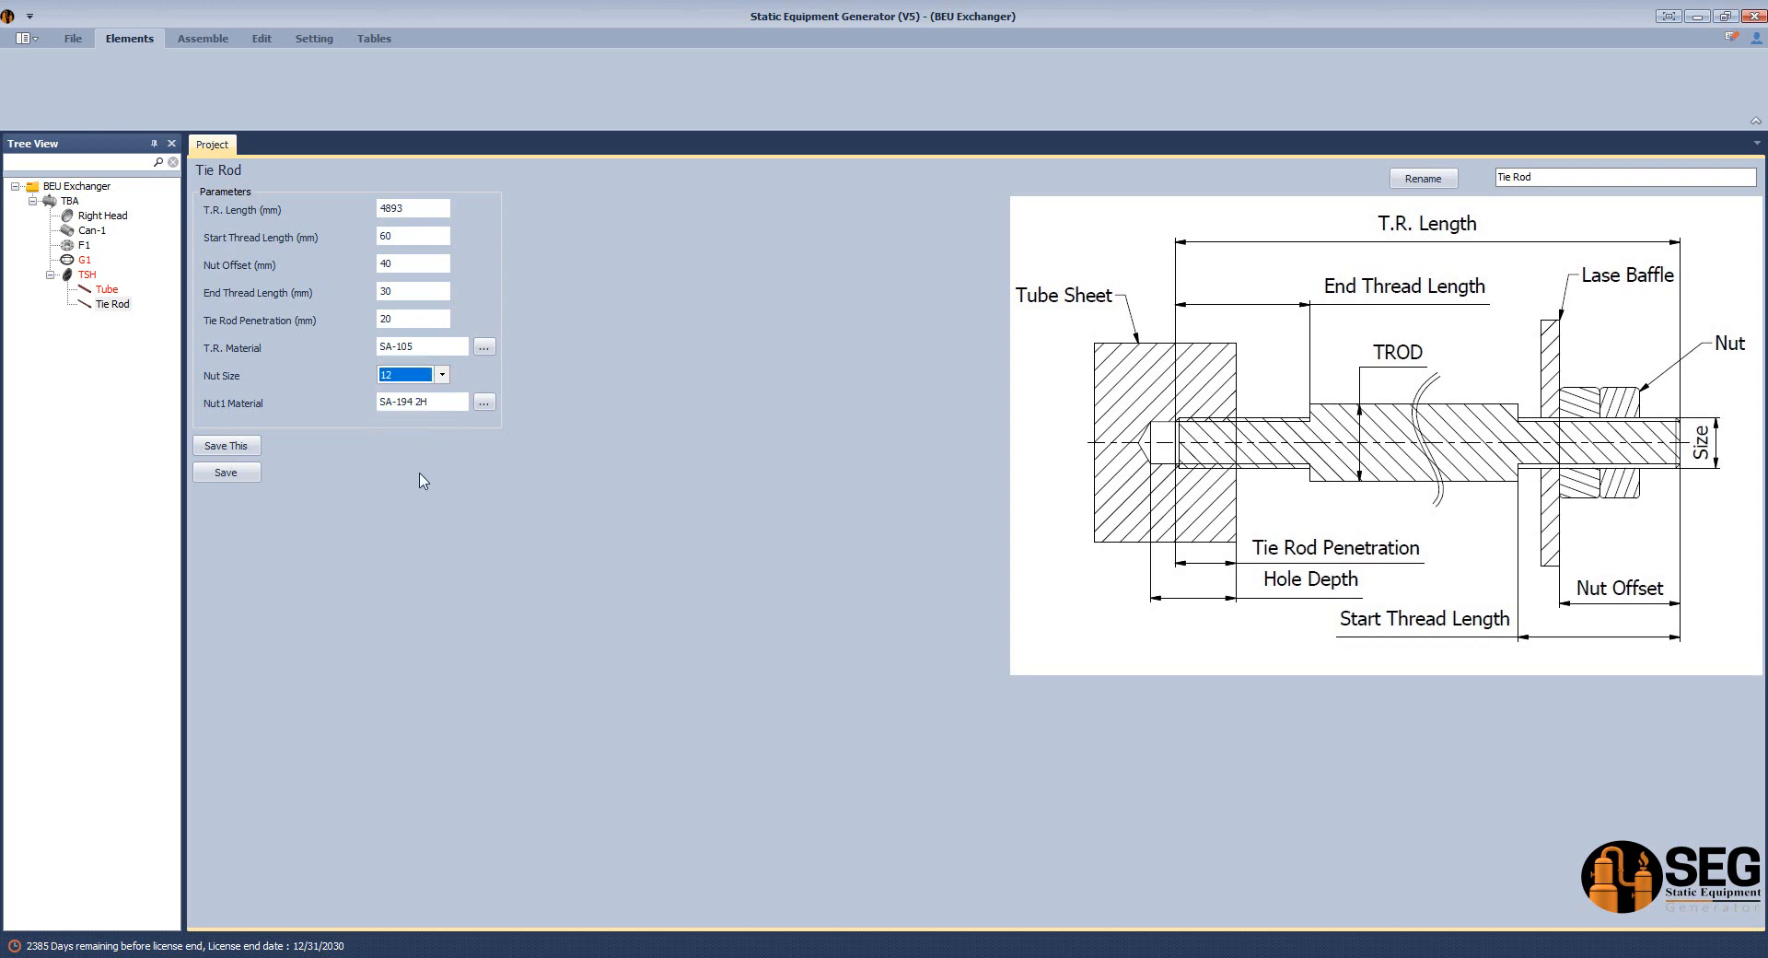
pyautogui.click(414, 292)
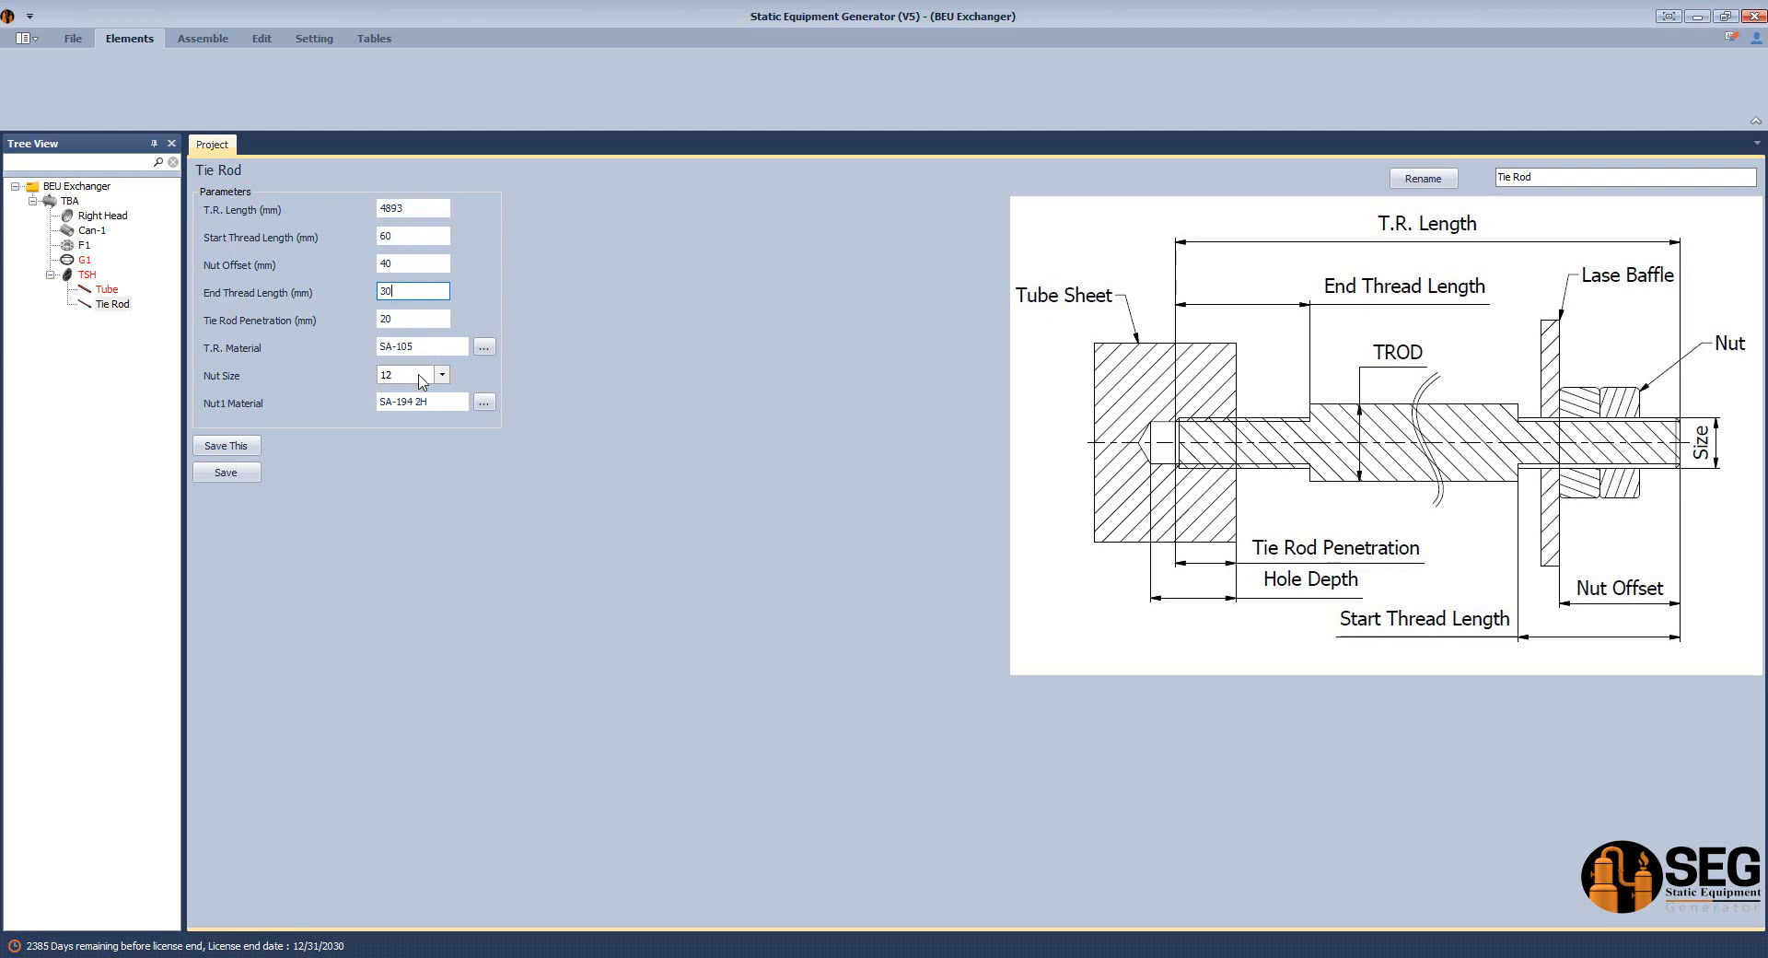
# Save the tie rod, add a baffle named Baffle-A to the tubesheet TSH, and open its parameters.
pyautogui.click(245, 474)
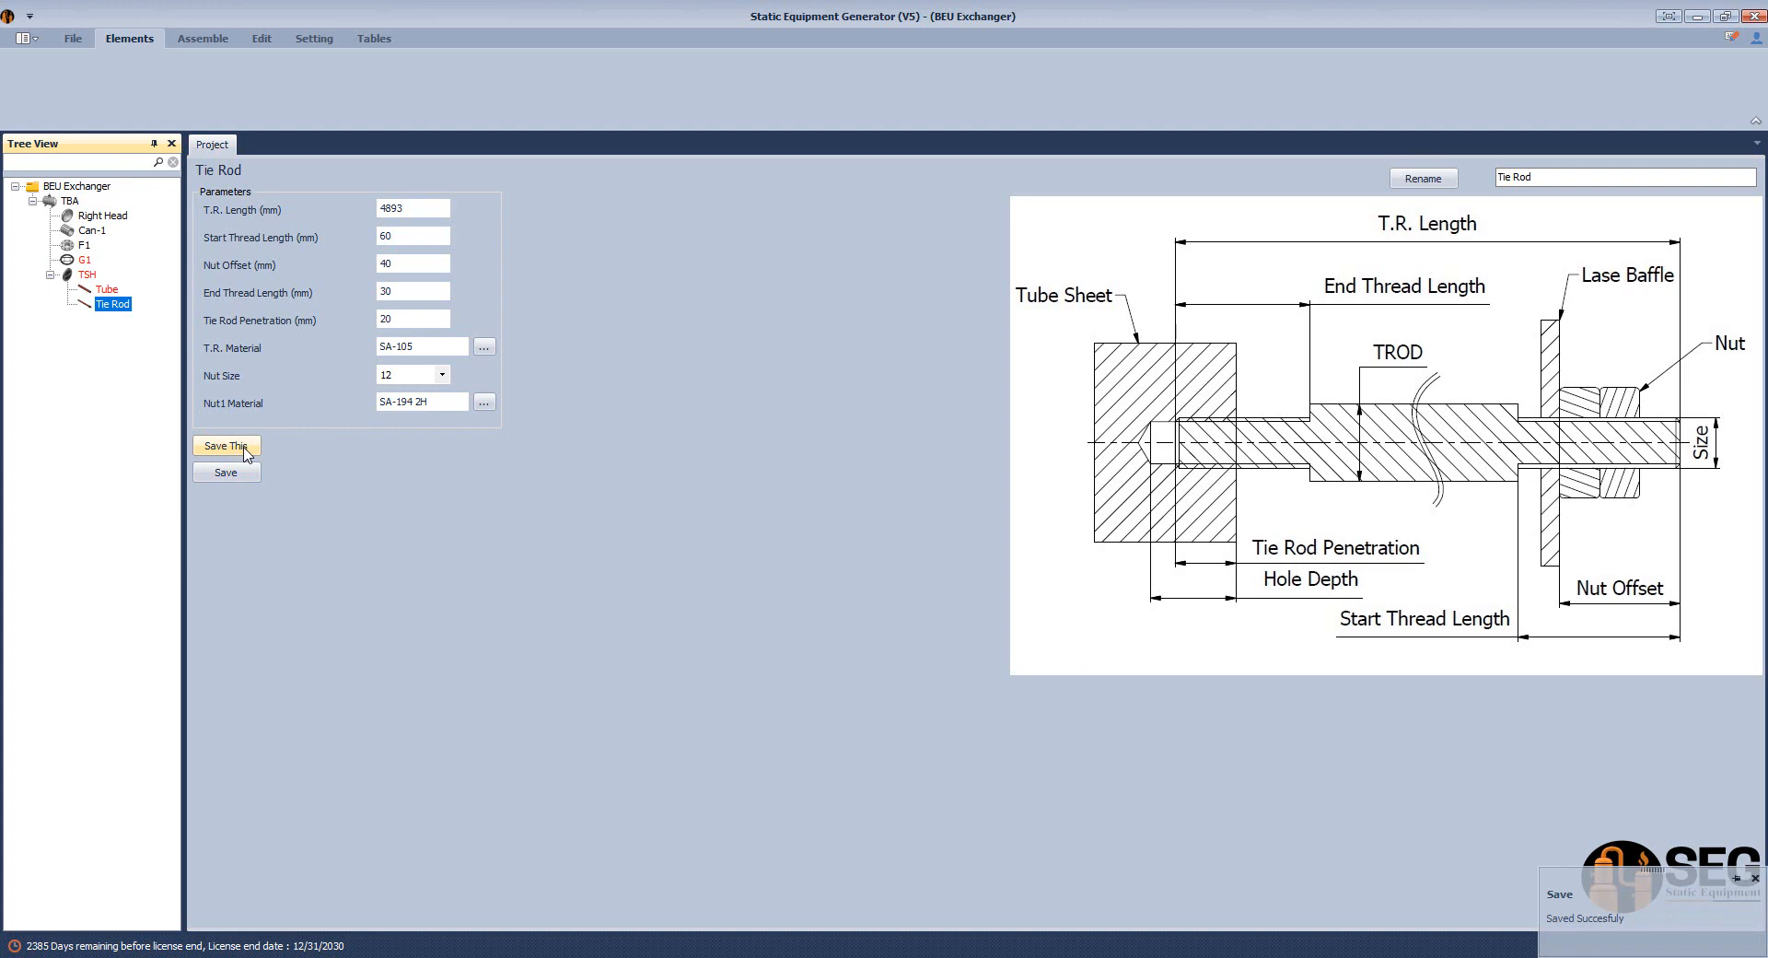
pyautogui.click(83, 275)
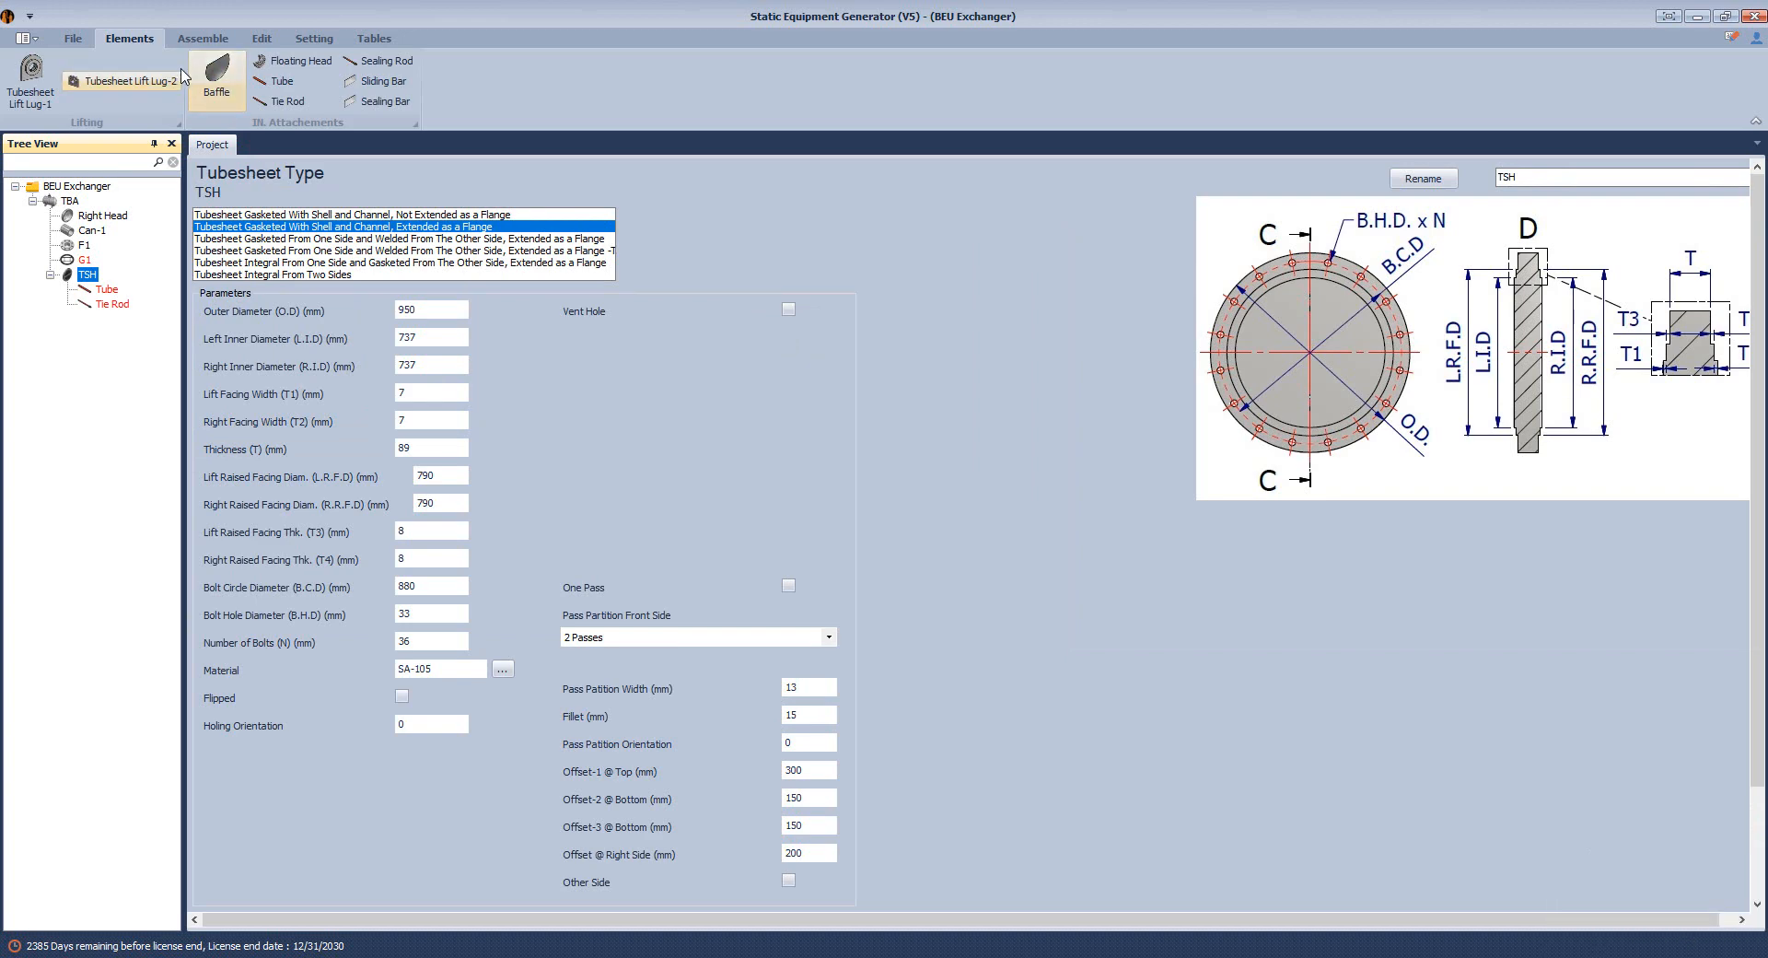
pyautogui.click(216, 78)
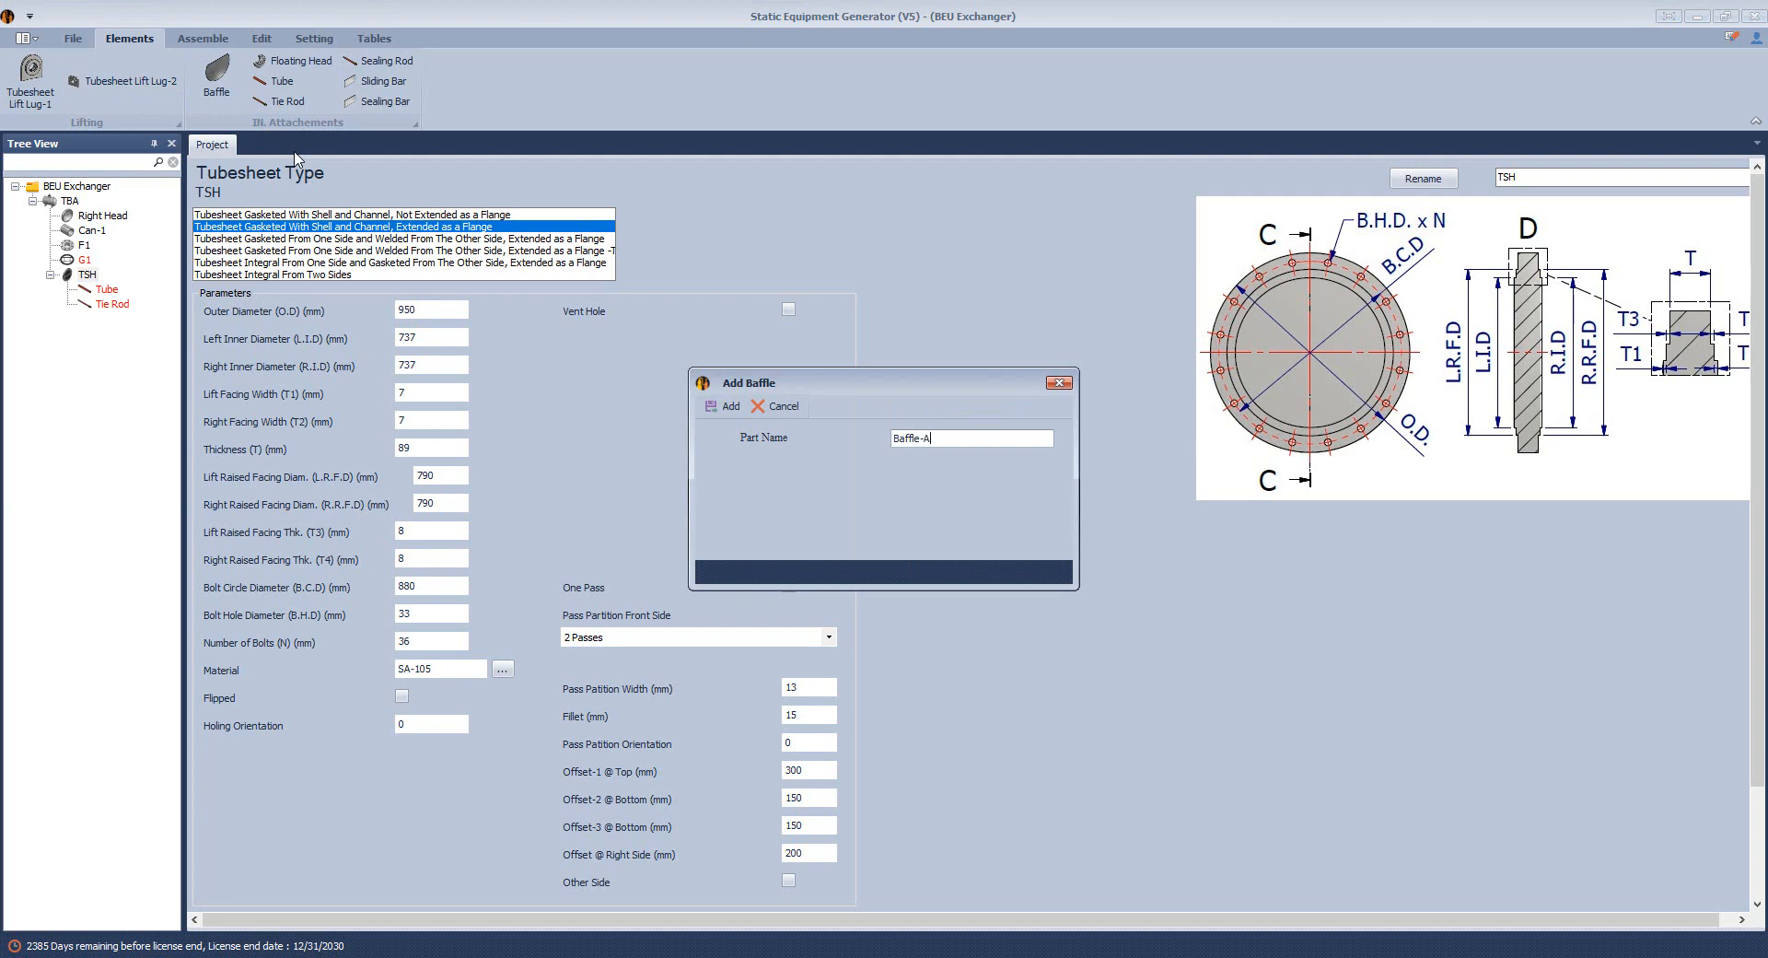
pyautogui.press('Return')
pyautogui.click(110, 319)
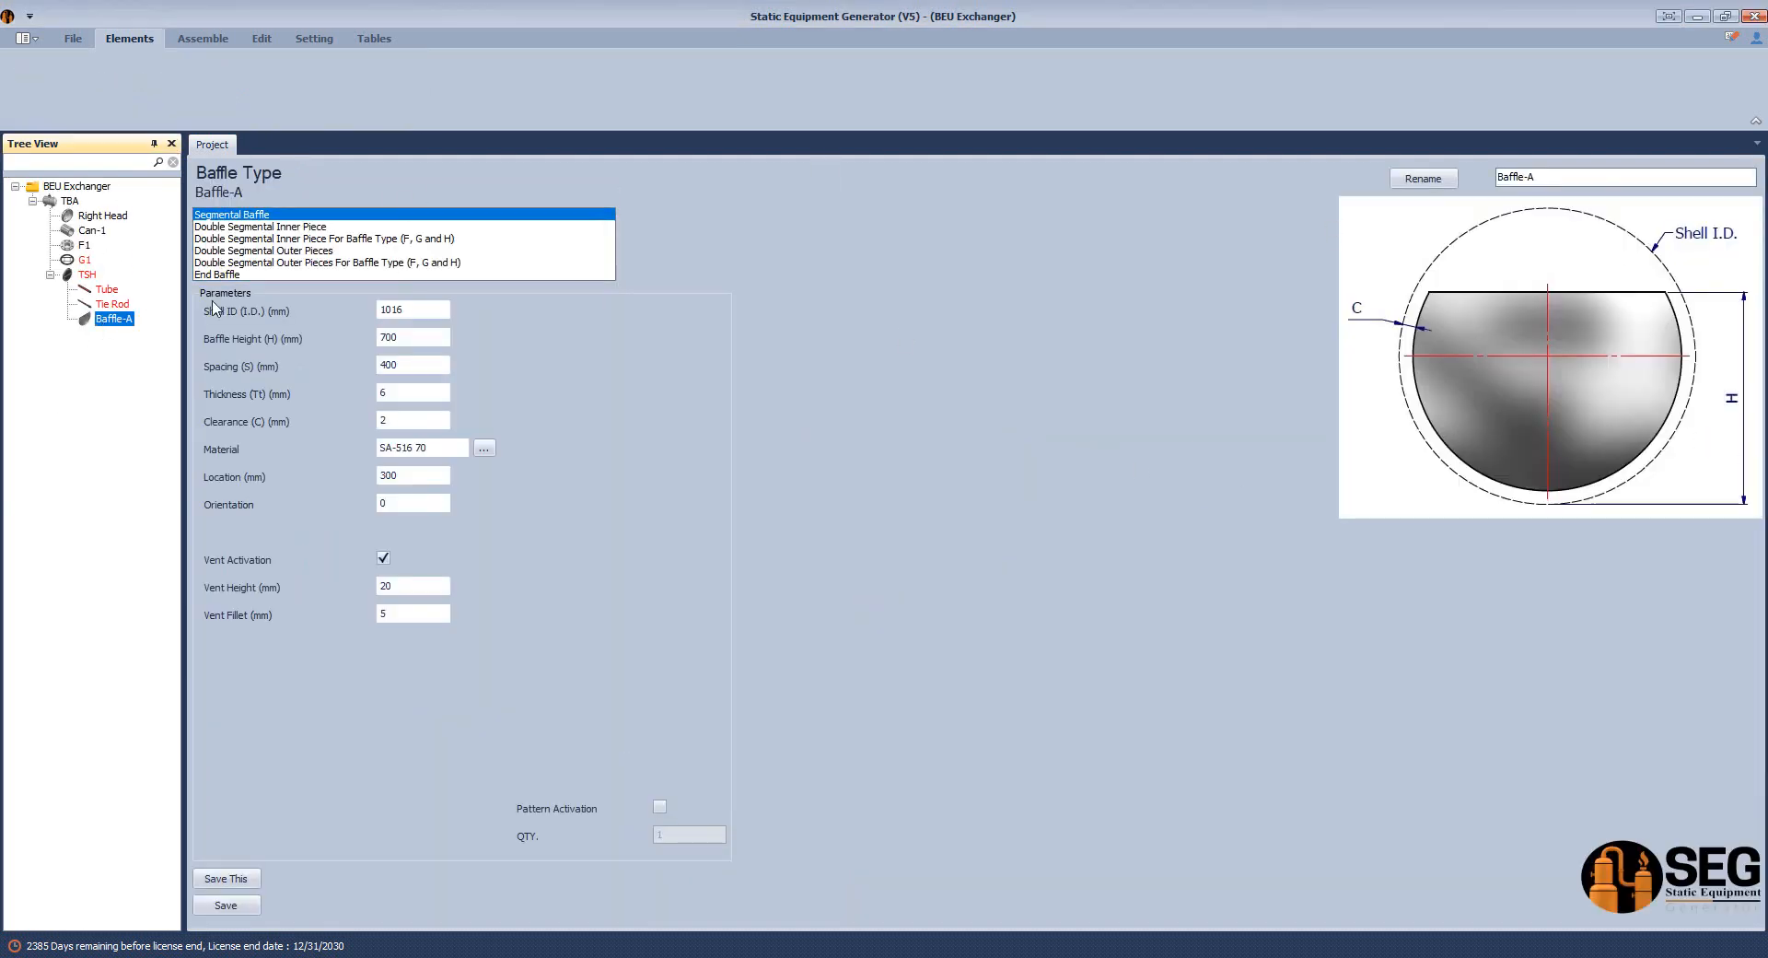
# Set Baffle-A's Shell ID to 740 mm and go to its Baffle Height value.
pyautogui.click(412, 311)
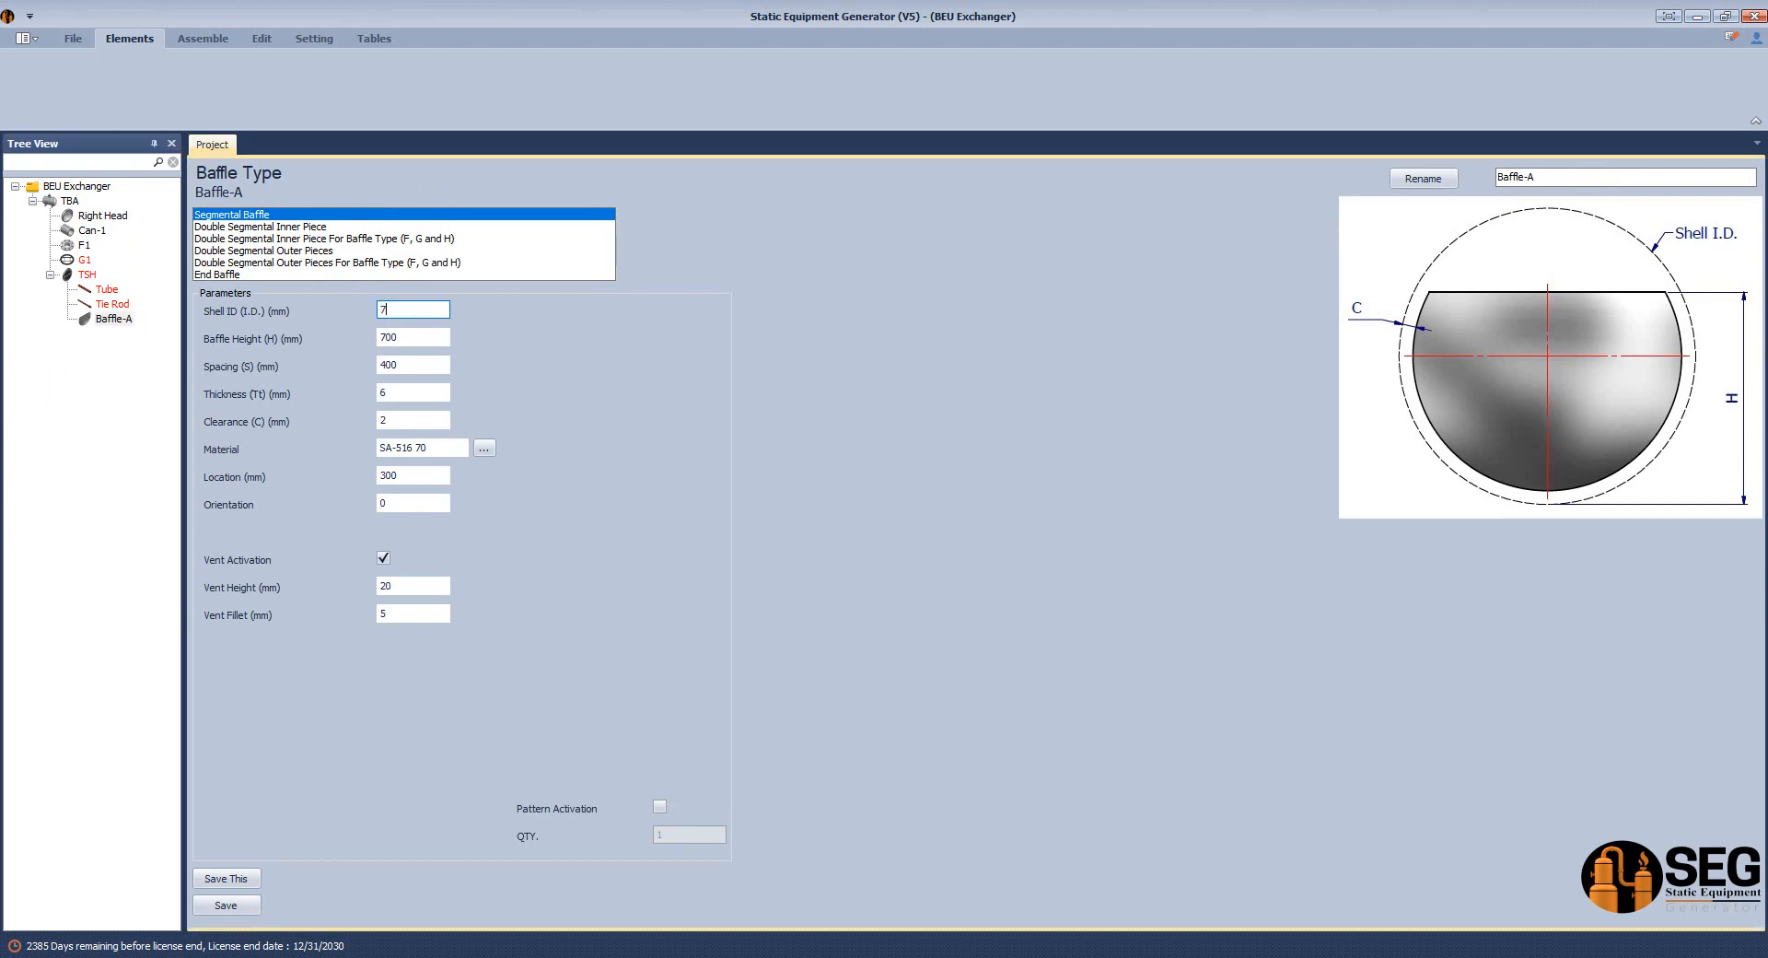
pyautogui.write('740')
pyautogui.click(416, 337)
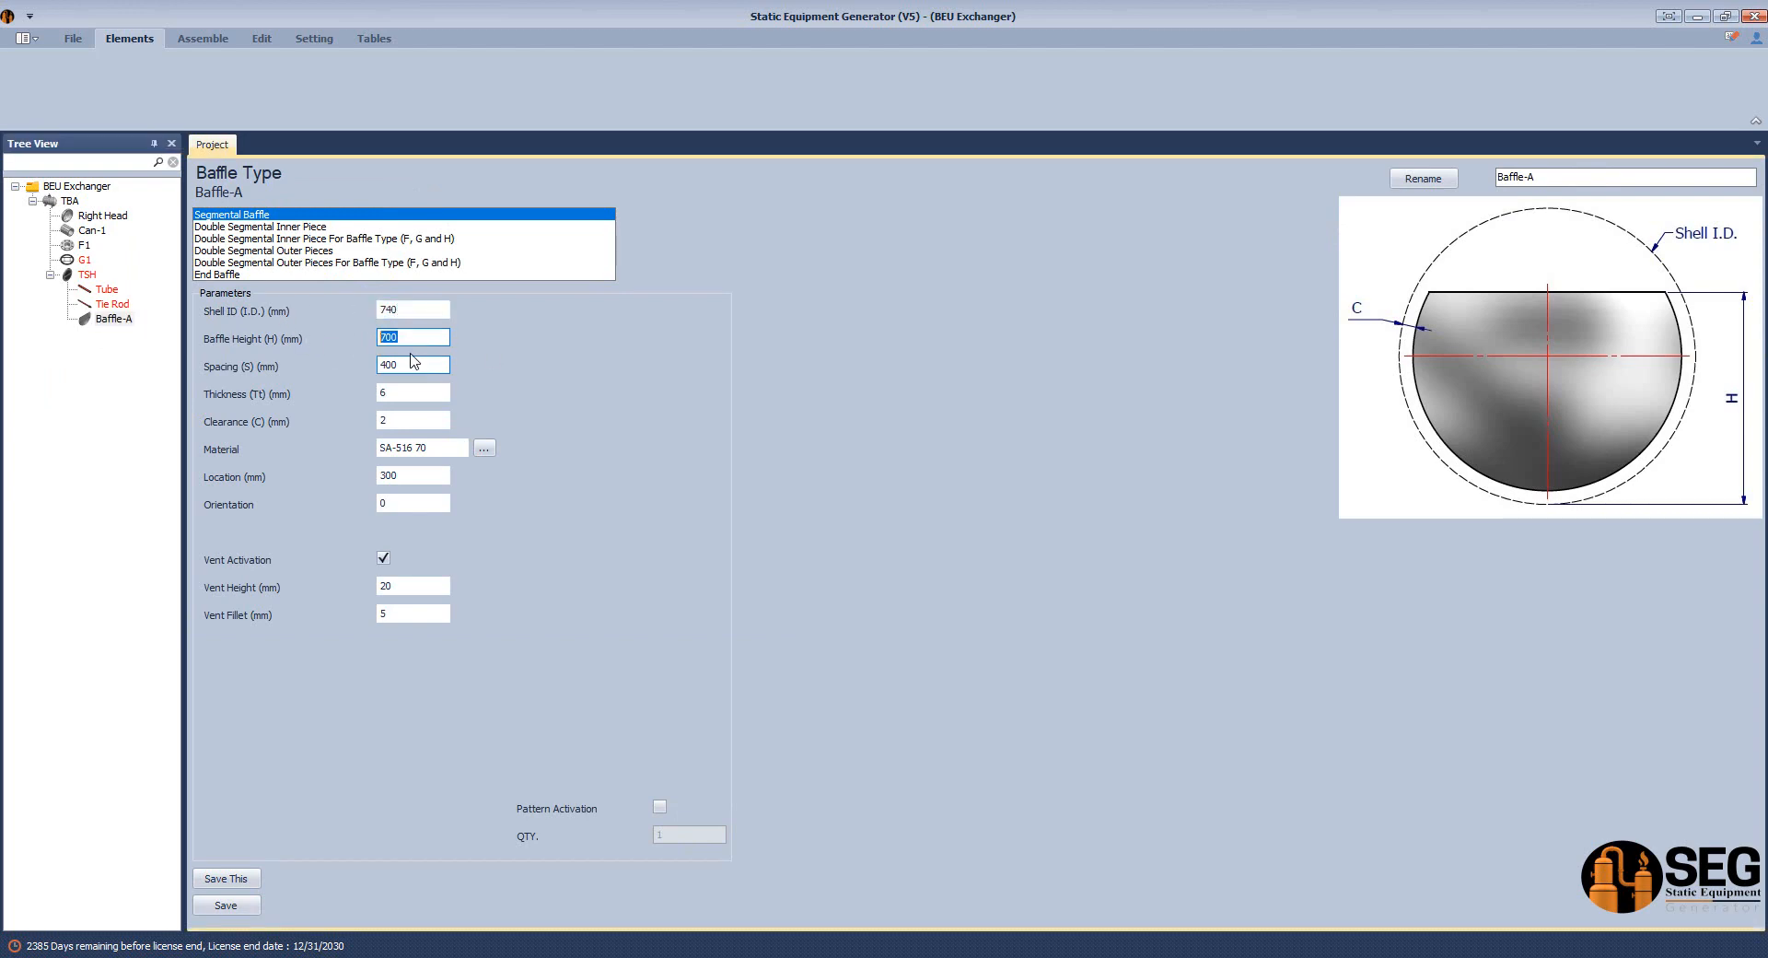
# Look up the distance from centreline to cut edge in AutoCAD's detail of baffle plate #A in the bundle drawing.
pyautogui.click(1323, 955)
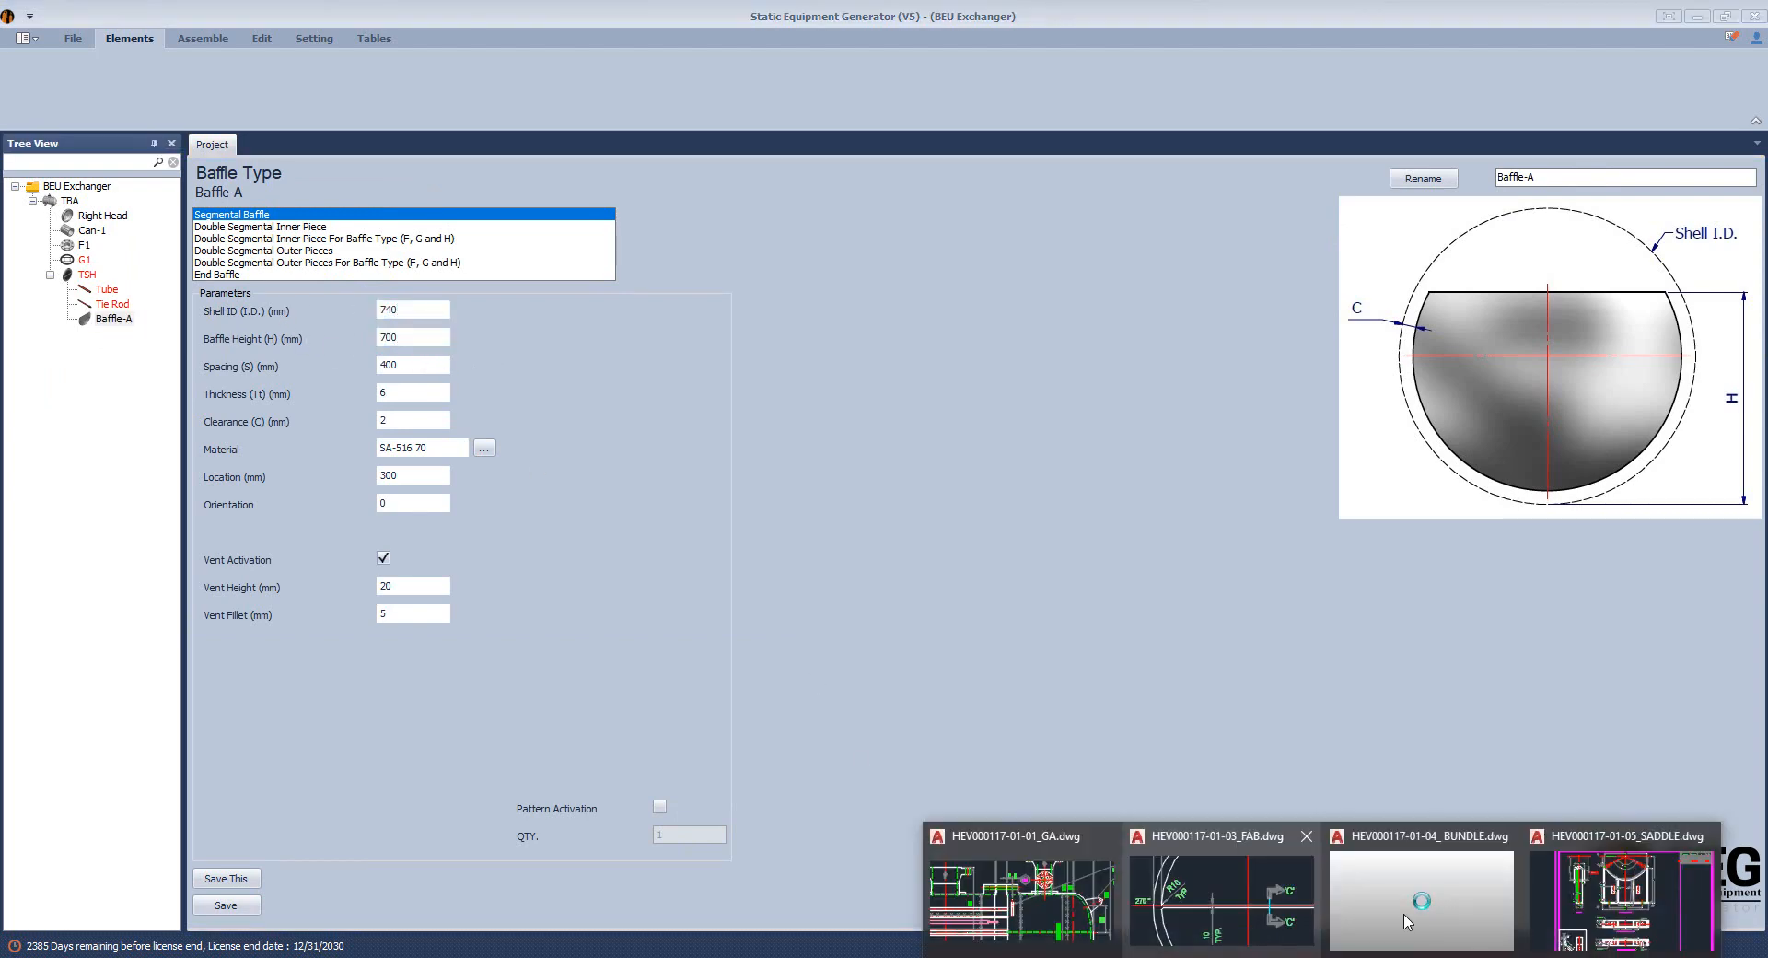
pyautogui.click(1416, 905)
pyautogui.scroll(-6, 663, 286)
pyautogui.scroll(3, 520, 416)
pyautogui.moveTo(708, 456); pyautogui.dragTo(1216, 546, button='middle')
pyautogui.scroll(5, 876, 599)
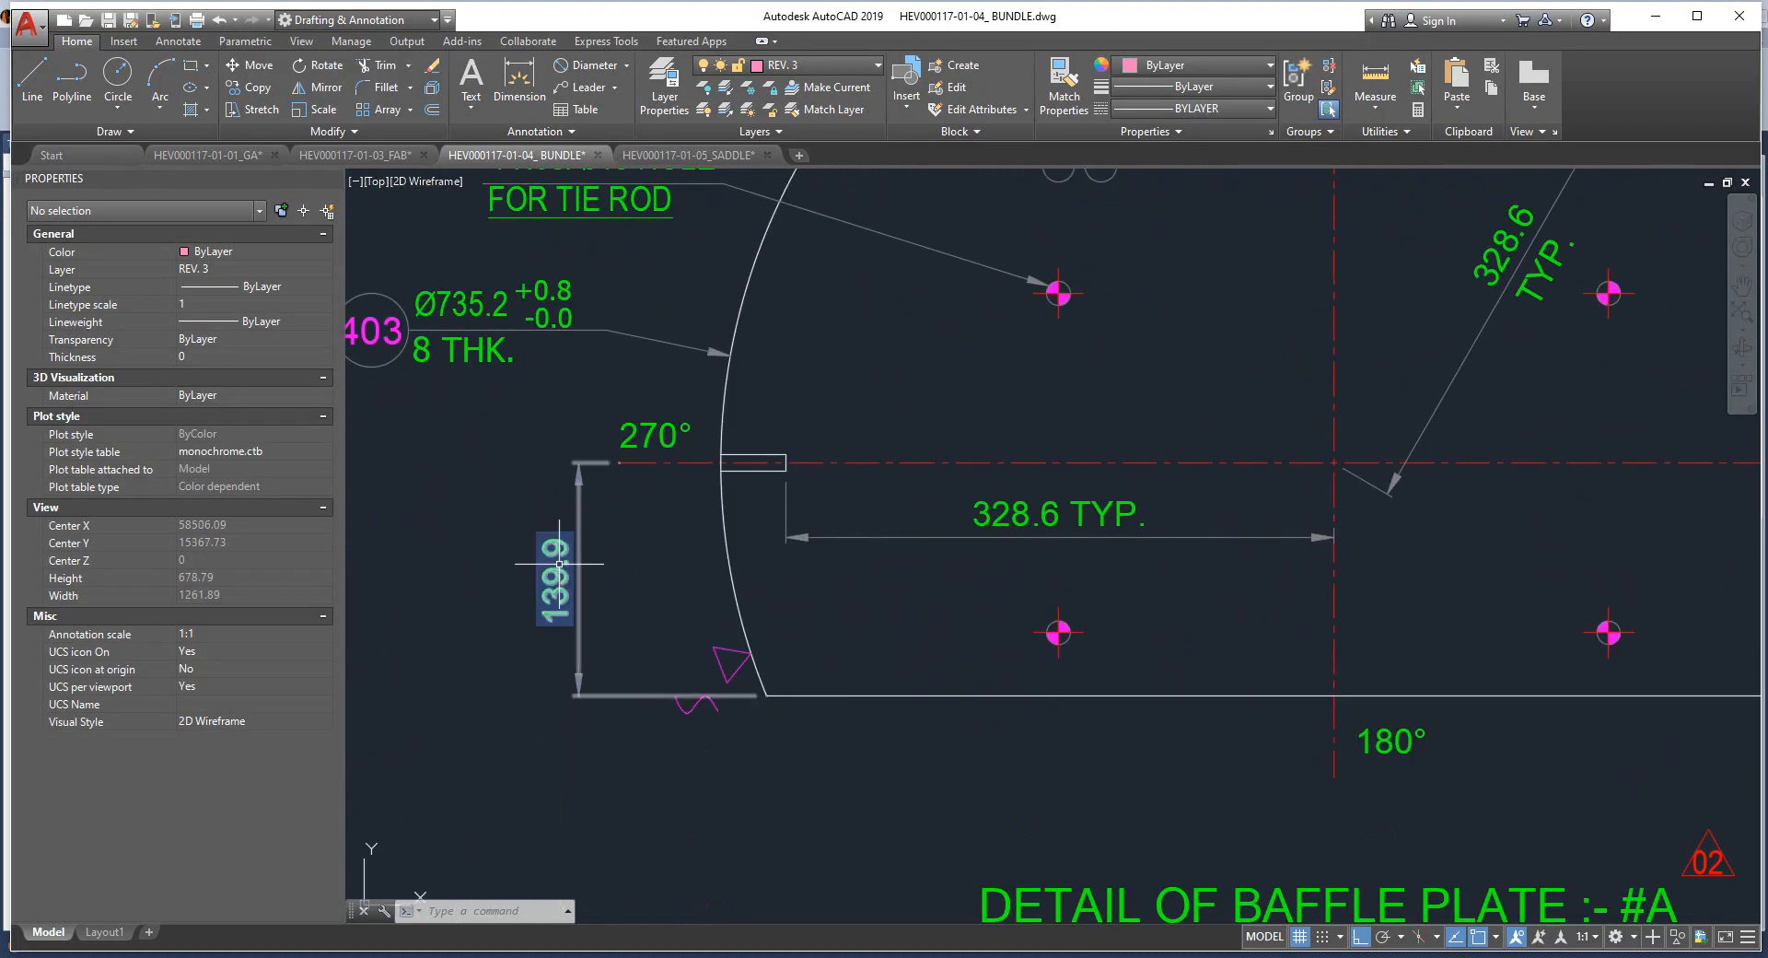
pyautogui.scroll(-2, 558, 566)
pyautogui.moveTo(558, 568); pyautogui.dragTo(563, 604, button='middle')
pyautogui.click(1363, 954)
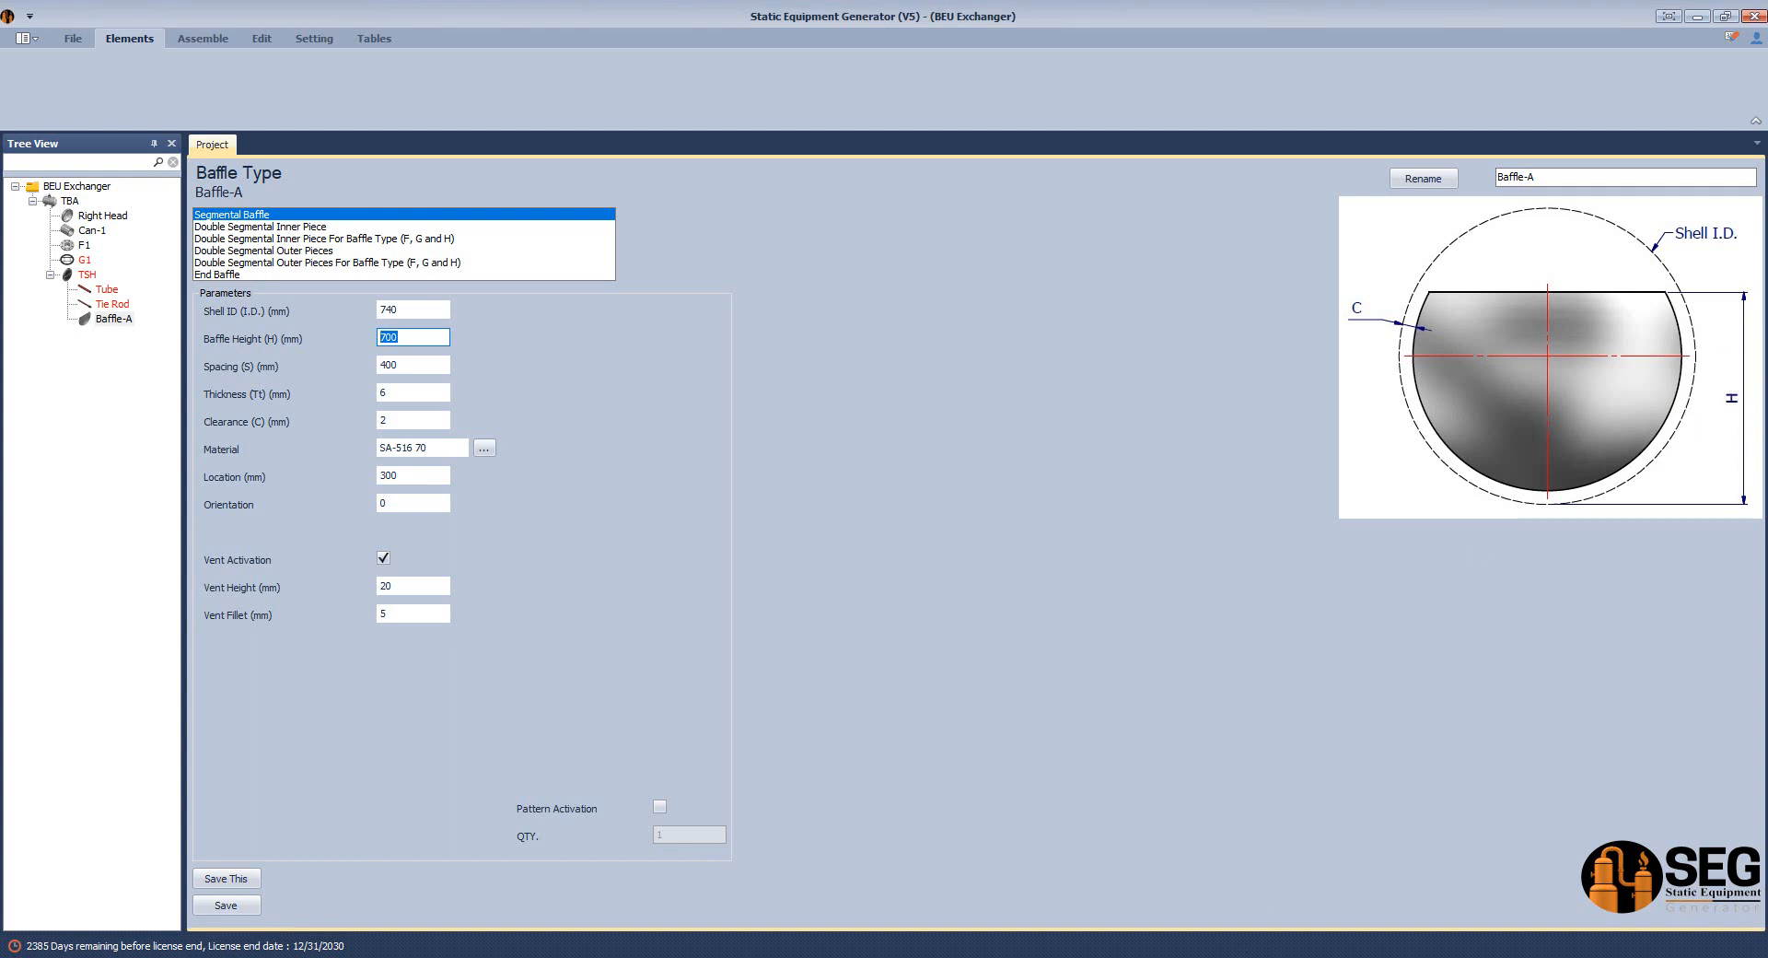
# Reopen the AutoCAD bundle drawing and calculate half of the 740 mm shell ID in Calculator.
pyautogui.moveTo(1322, 956)
pyautogui.click(1381, 909)
pyautogui.click(1095, 955)
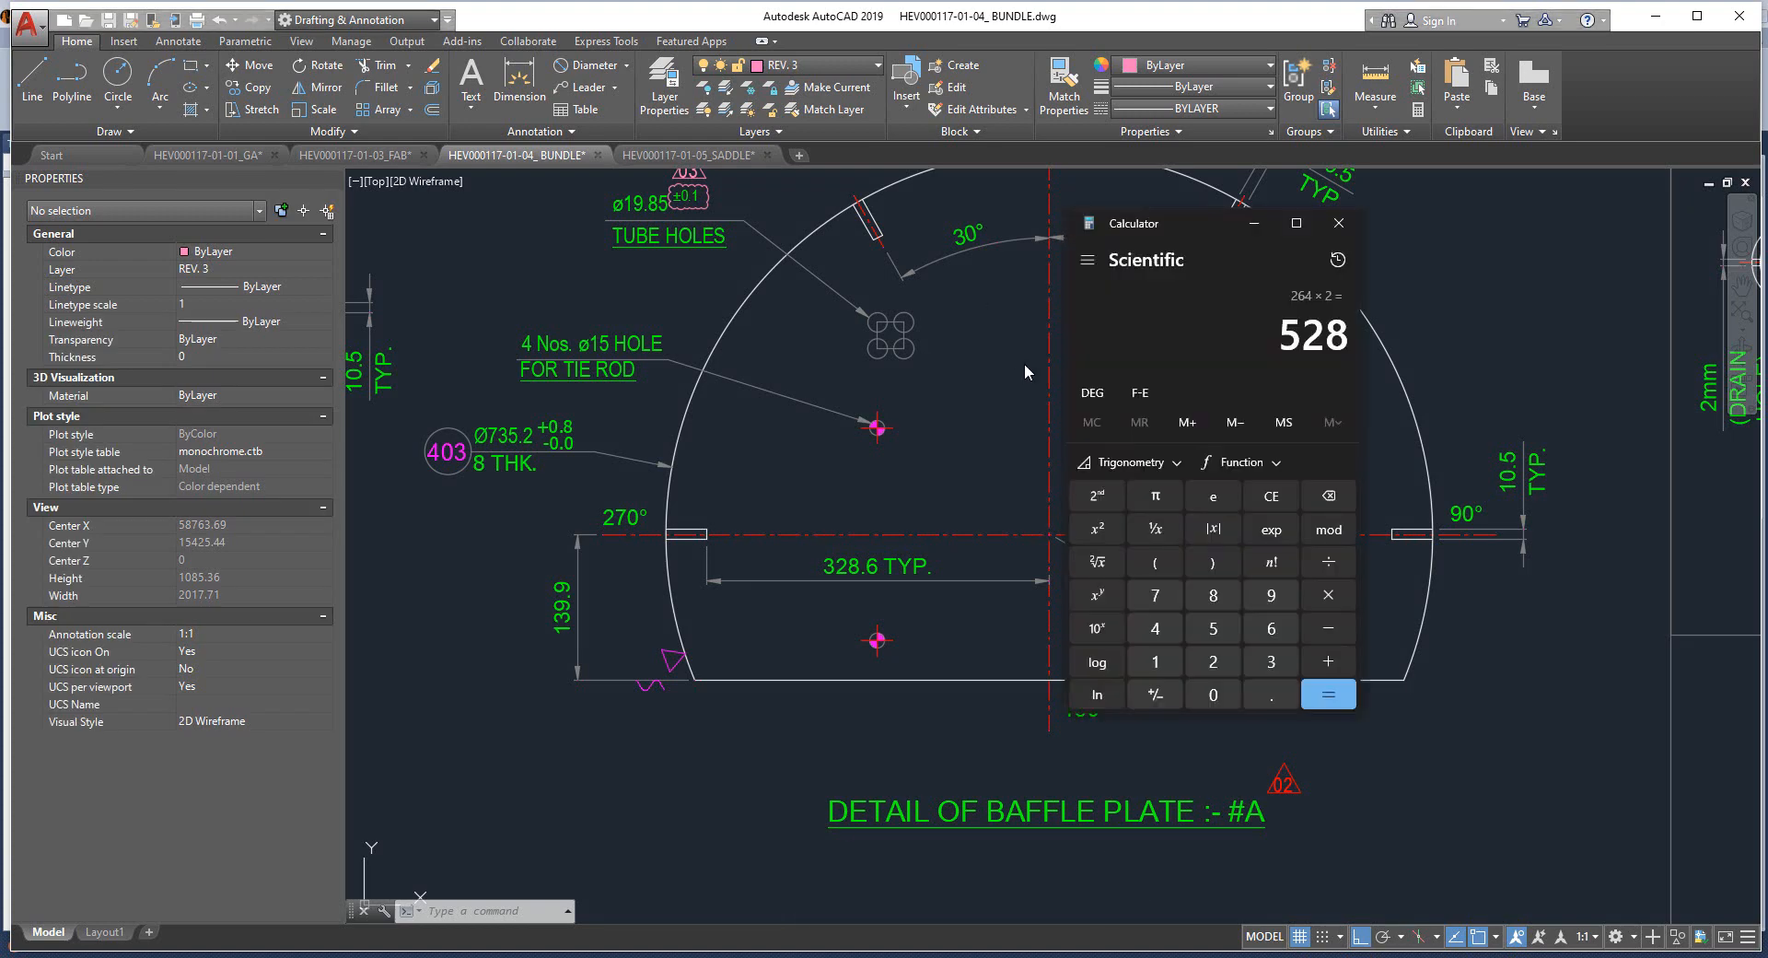
pyautogui.press('Escape')
pyautogui.write('7')
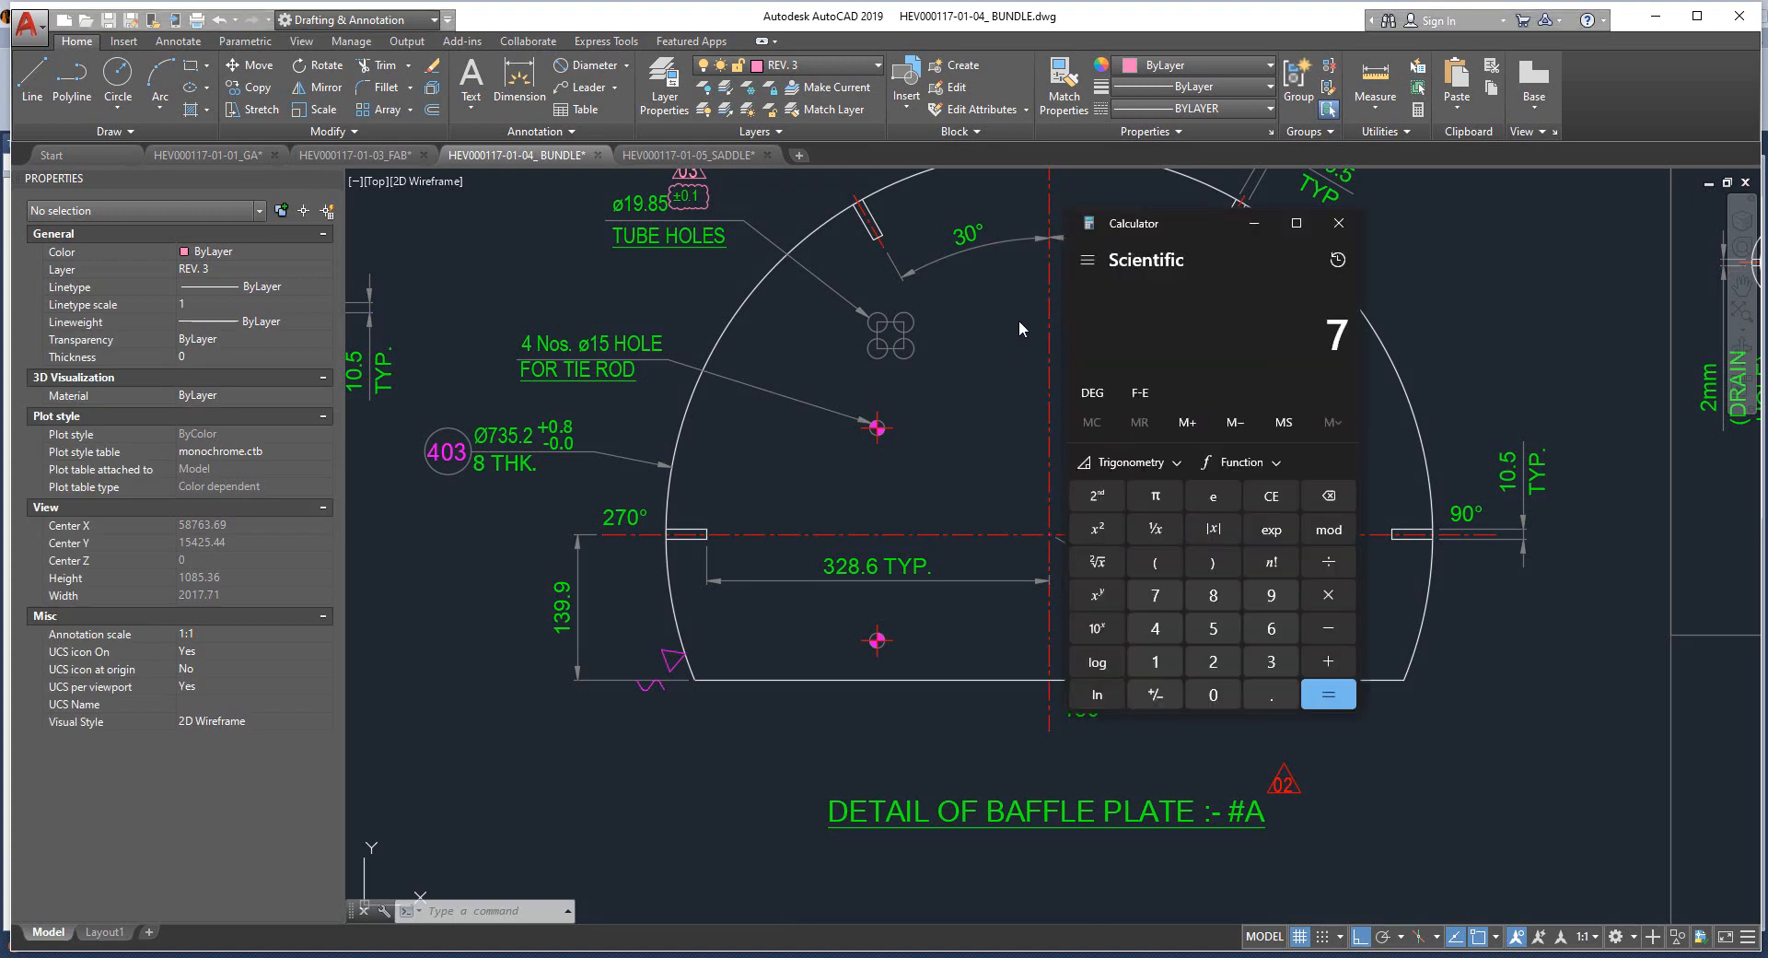
pyautogui.write('40/2')
pyautogui.press('Return')
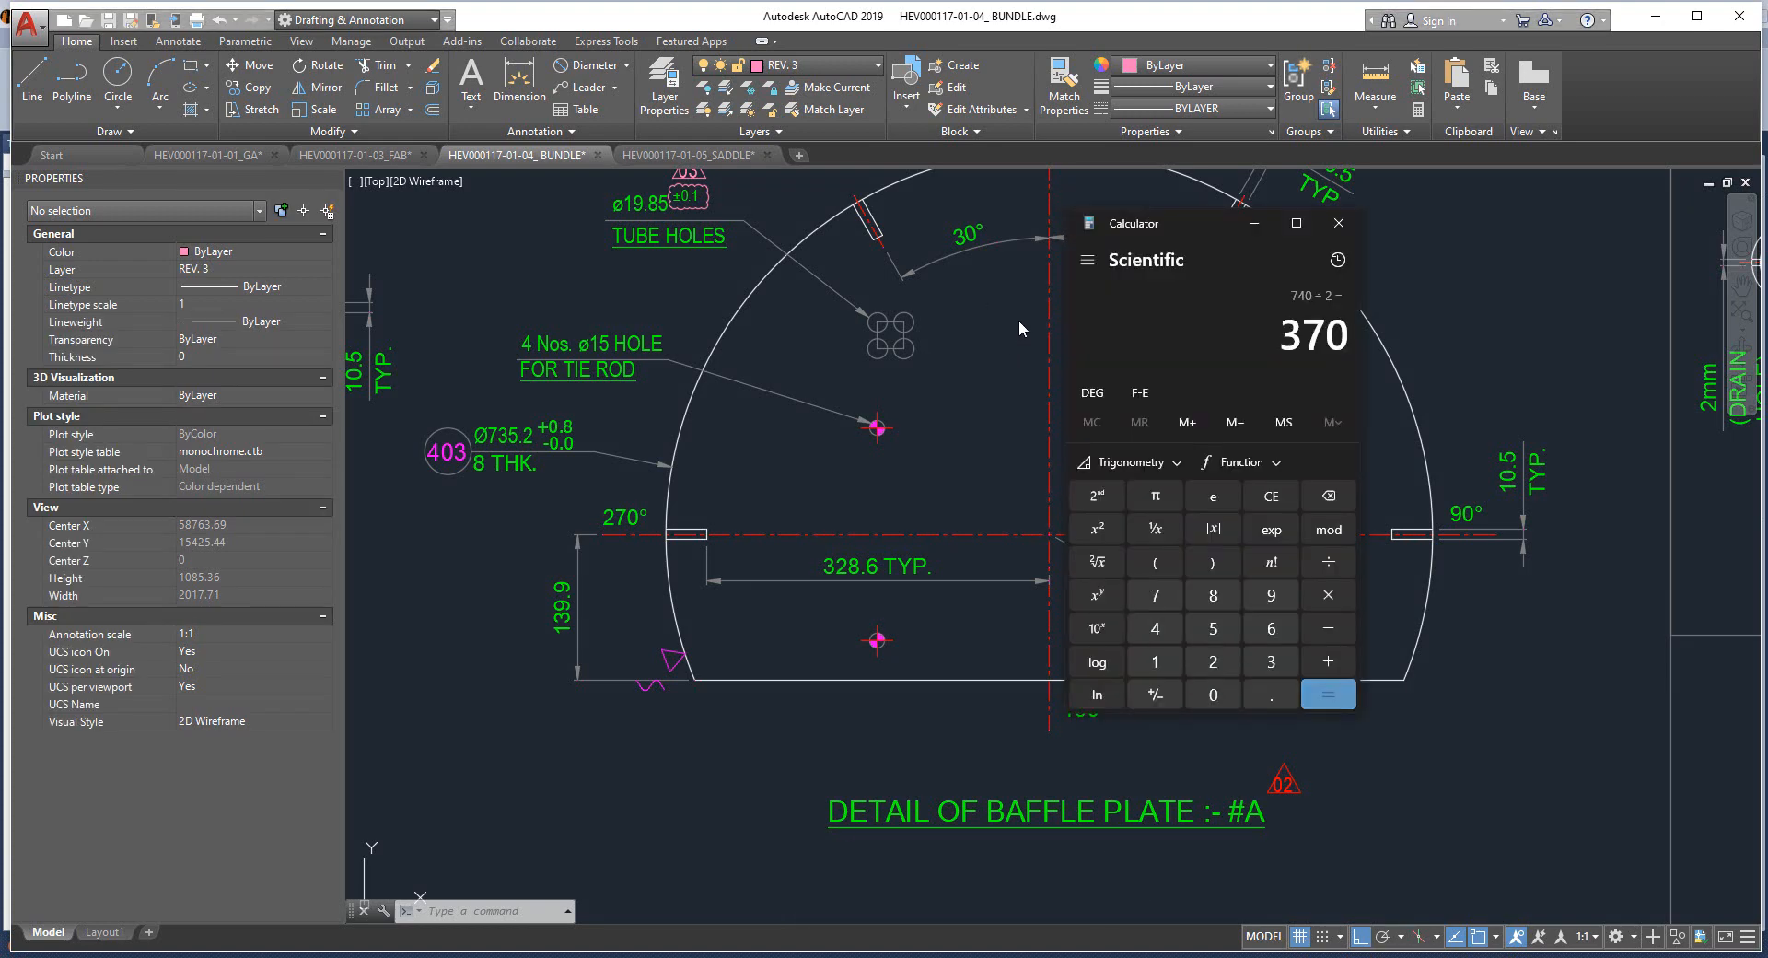
# Add baffle plate #A's 139.9 mm cut distance to the shell radius in Calculator and set Baffle-A's height to 509.9 mm.
pyautogui.moveTo(983, 372); pyautogui.dragTo(954, 450, button='middle')
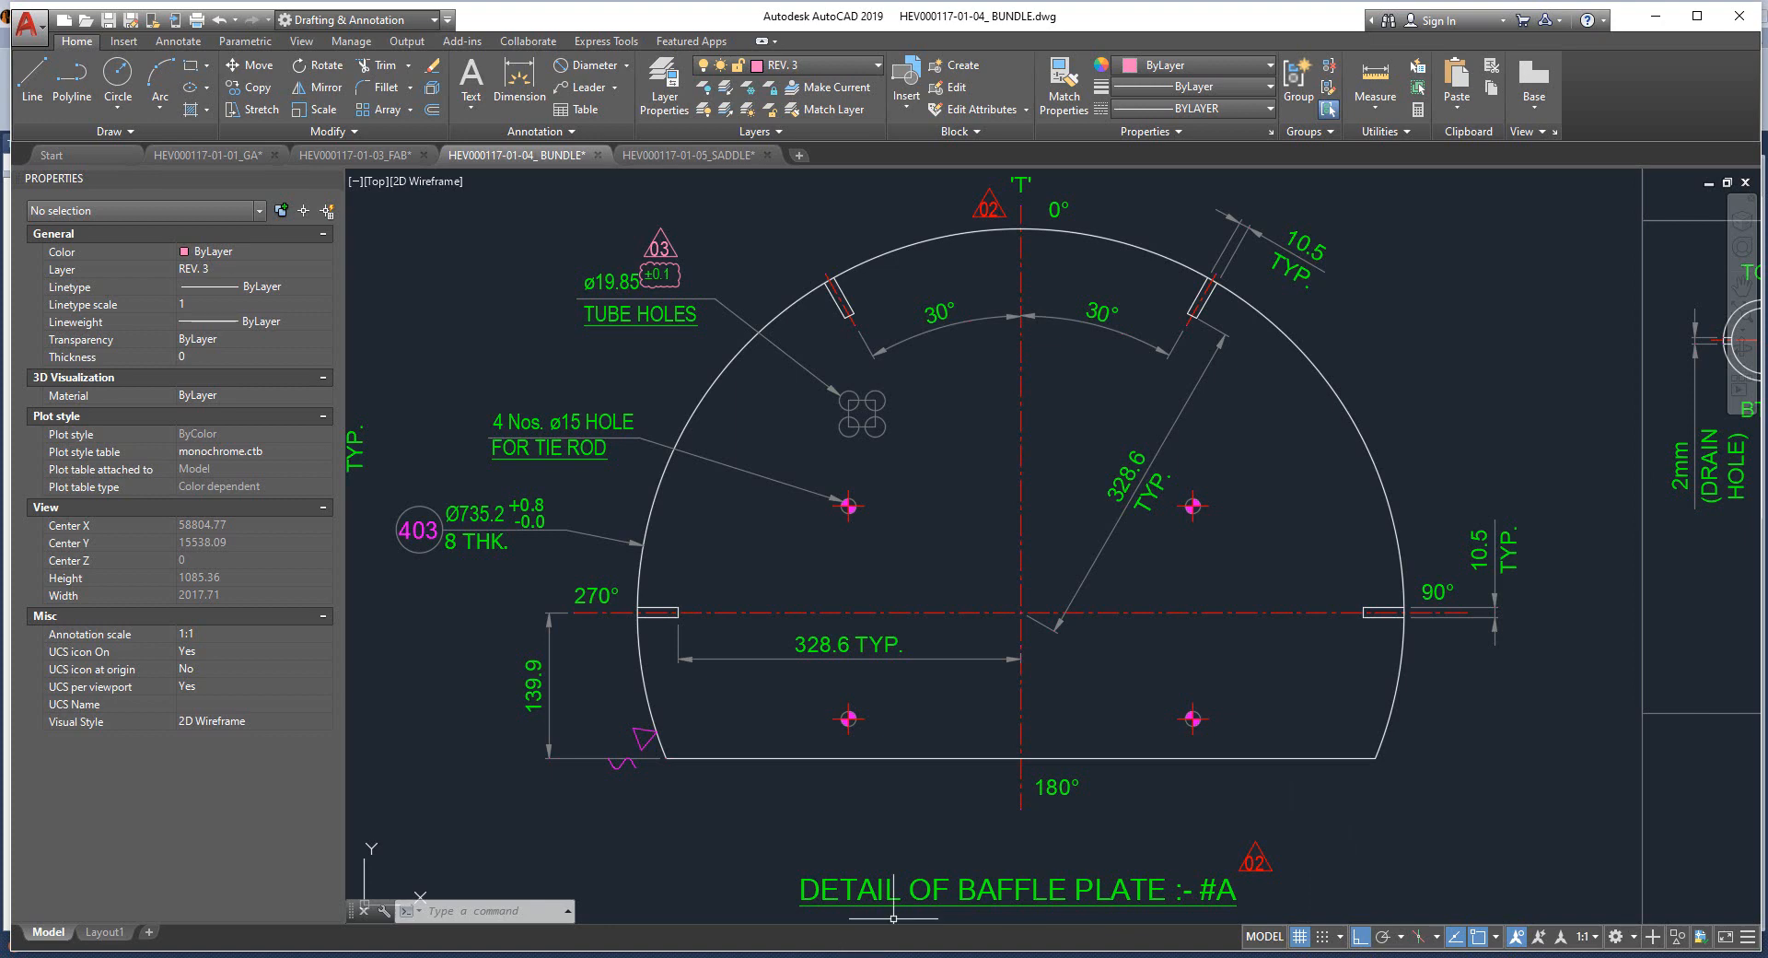
pyautogui.click(893, 956)
pyautogui.press('+')
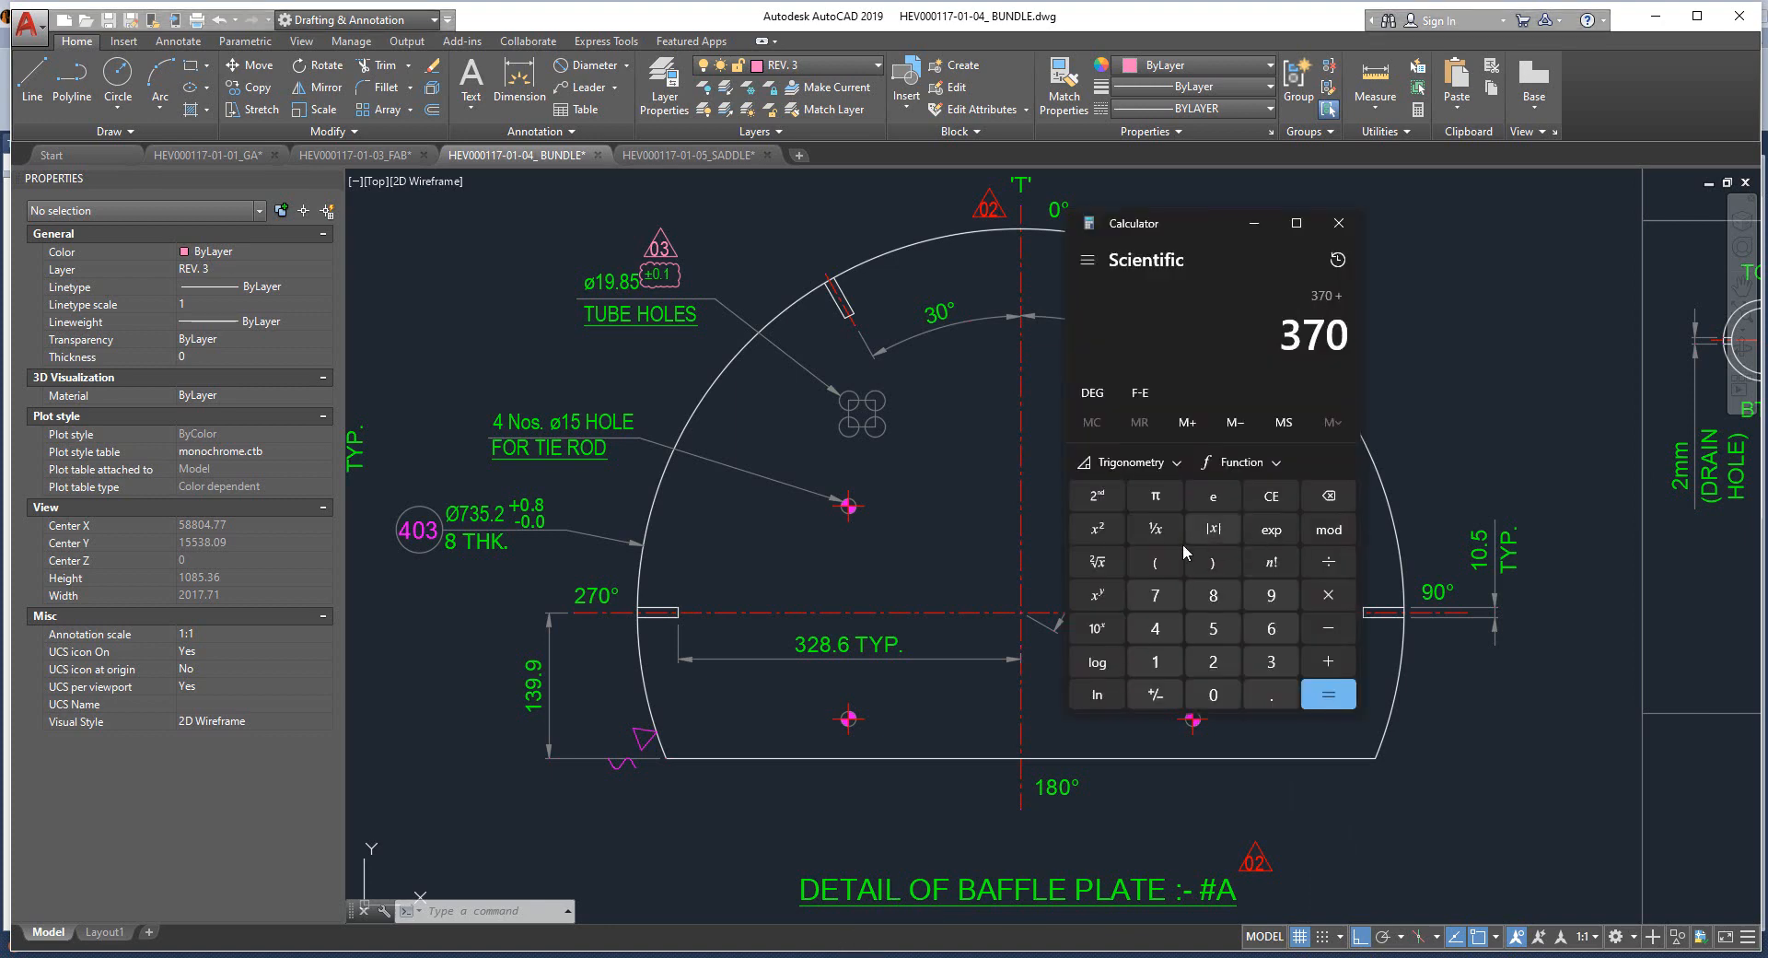
pyautogui.write('139.9')
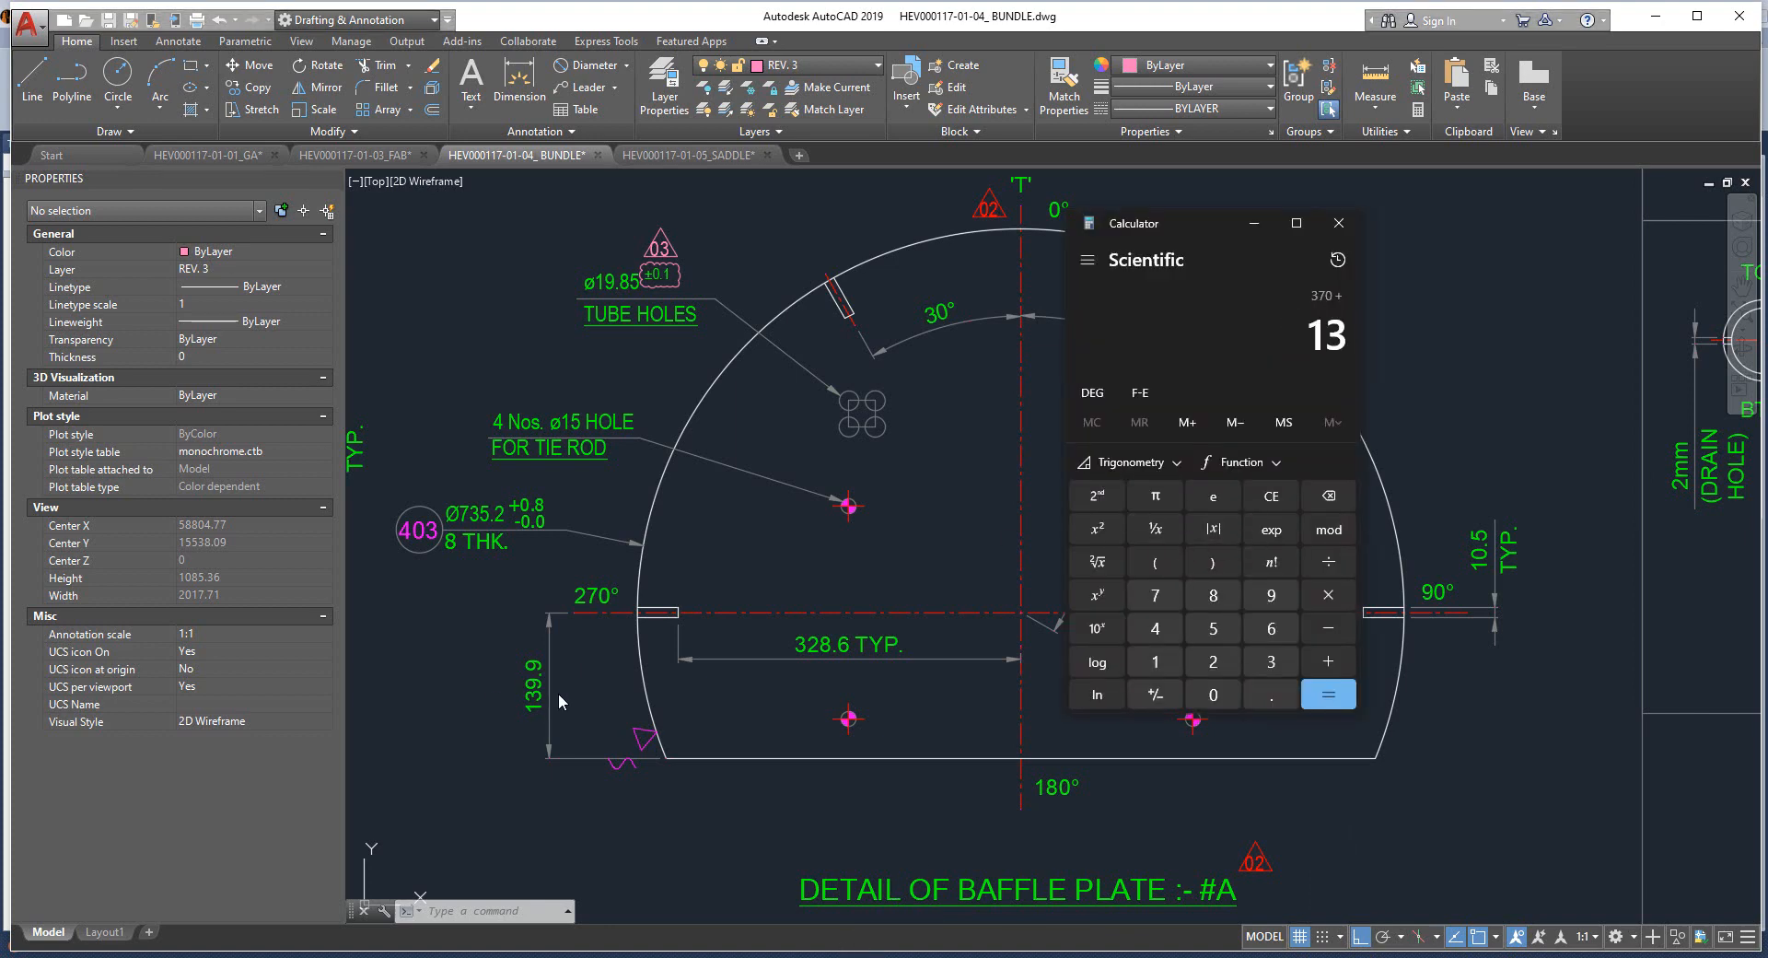
pyautogui.press('Return')
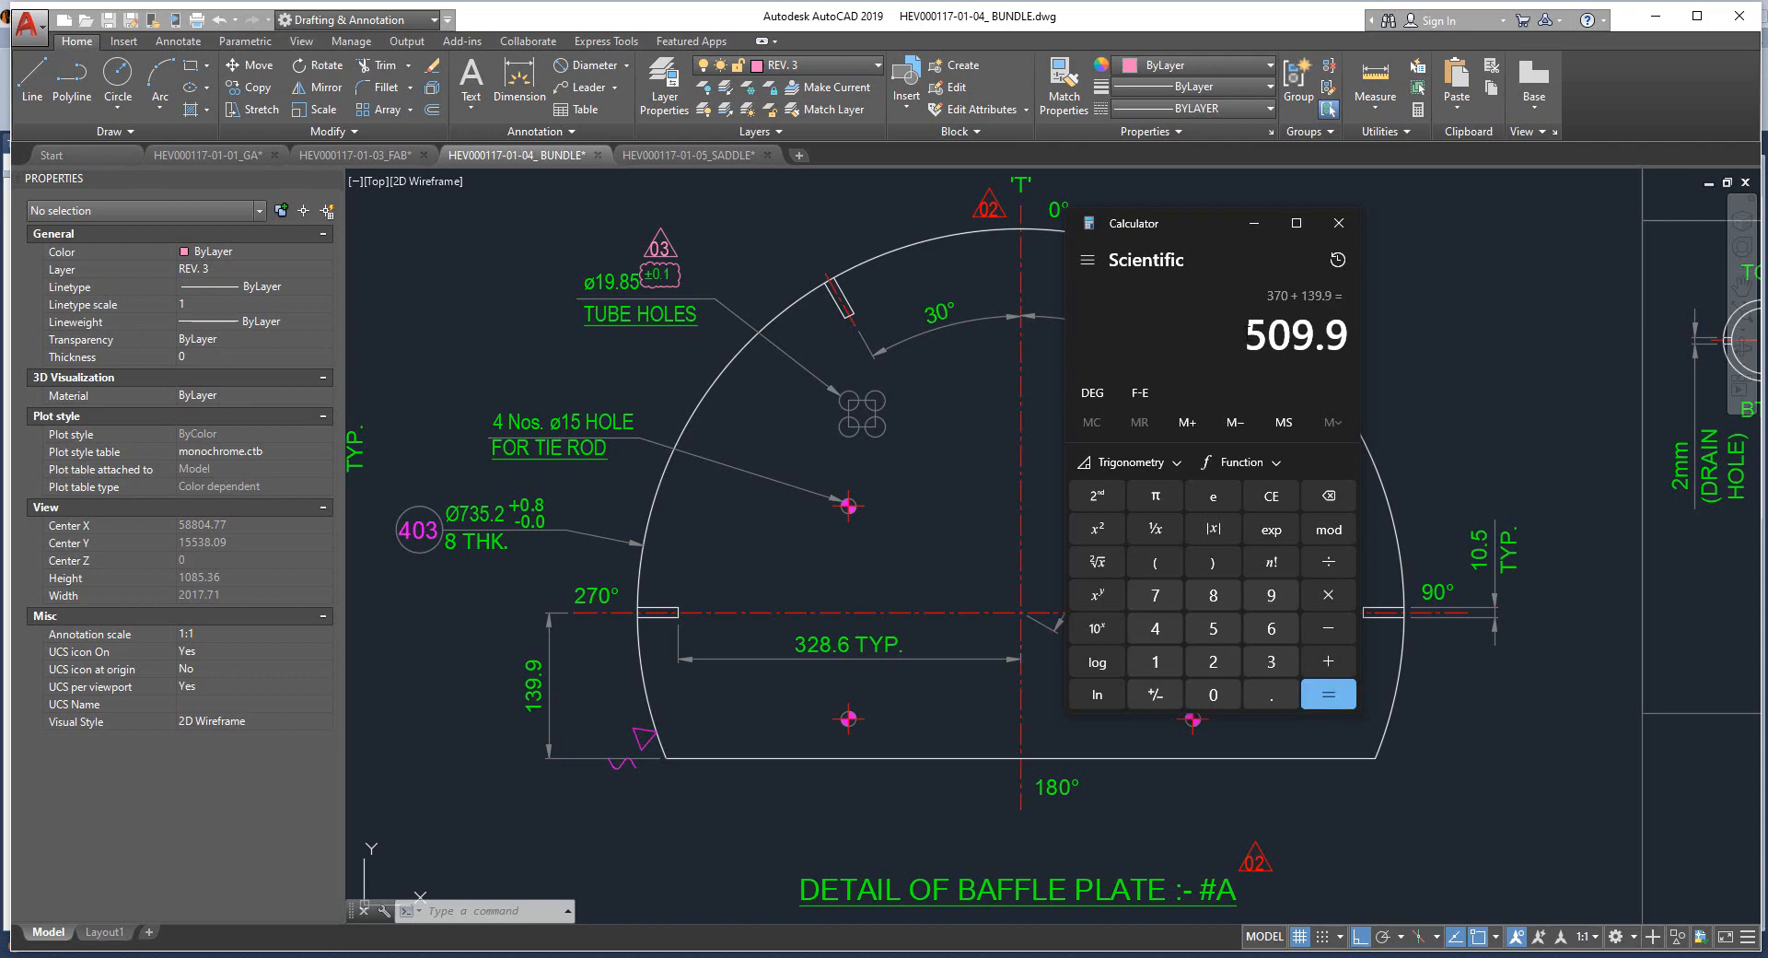
pyautogui.moveTo(1248, 330); pyautogui.dragTo(1358, 345)
pyautogui.click(792, 956)
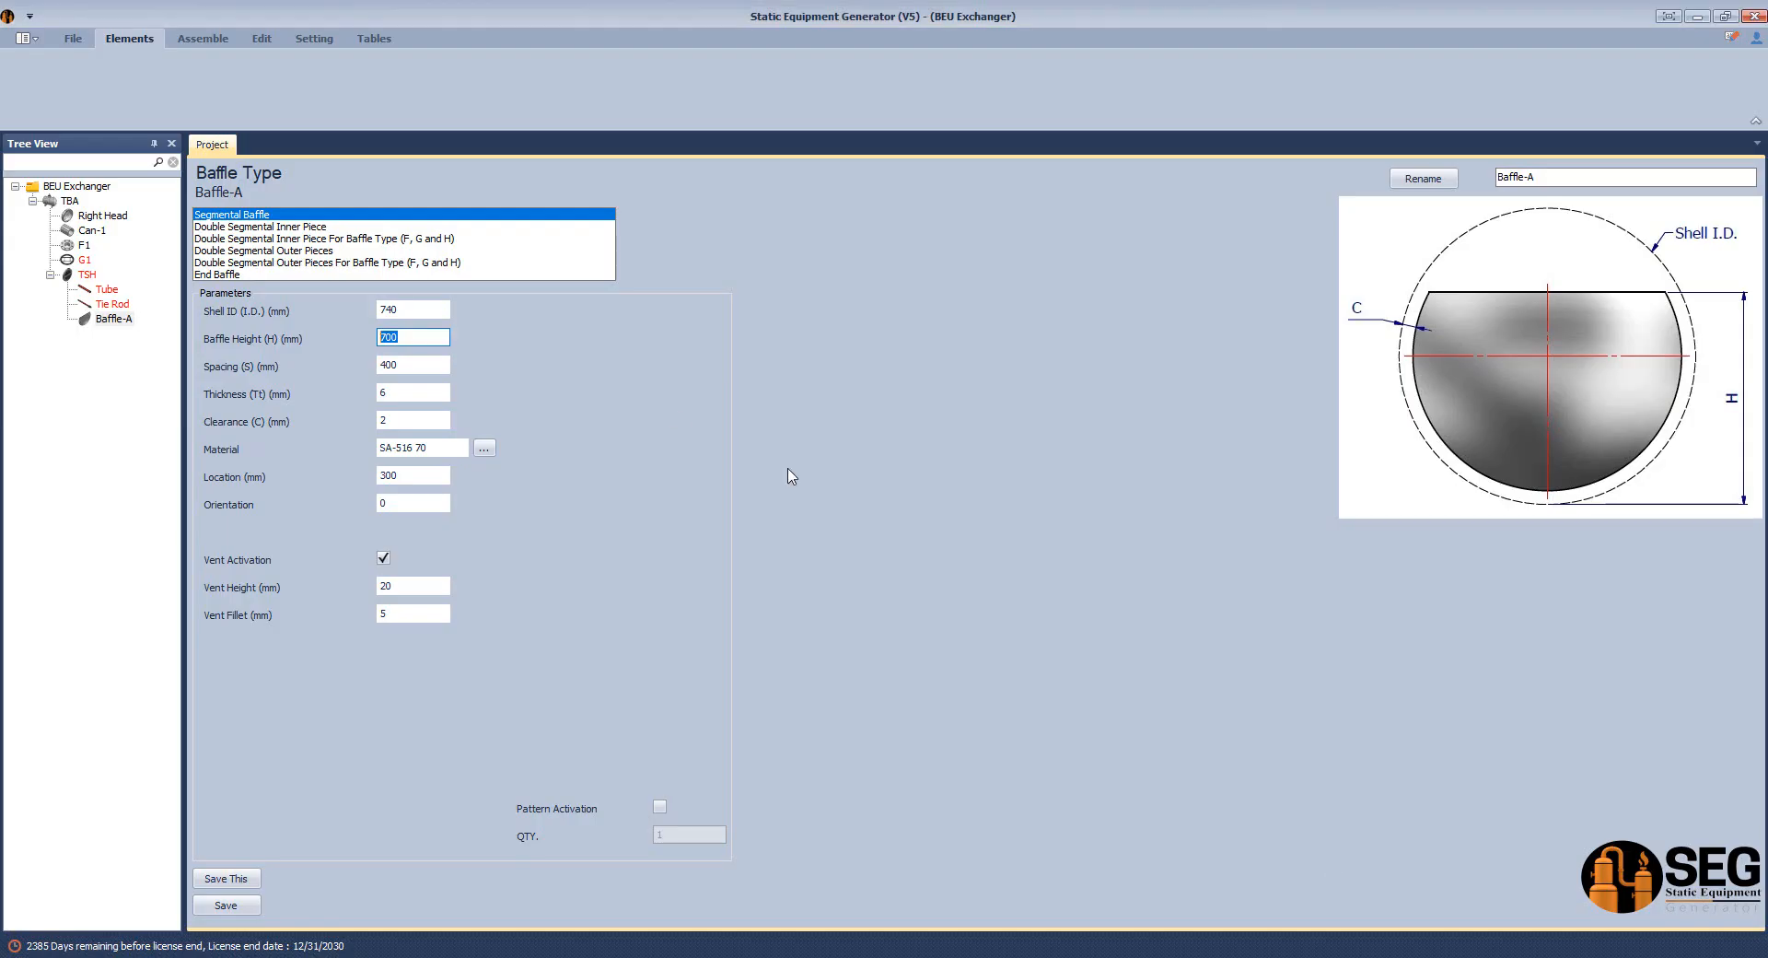
# For Baffle-A's spacing, examine the baffle pitch note and the #A baffle positions in AutoCAD's tube bundle elevation.
pyautogui.click(419, 365)
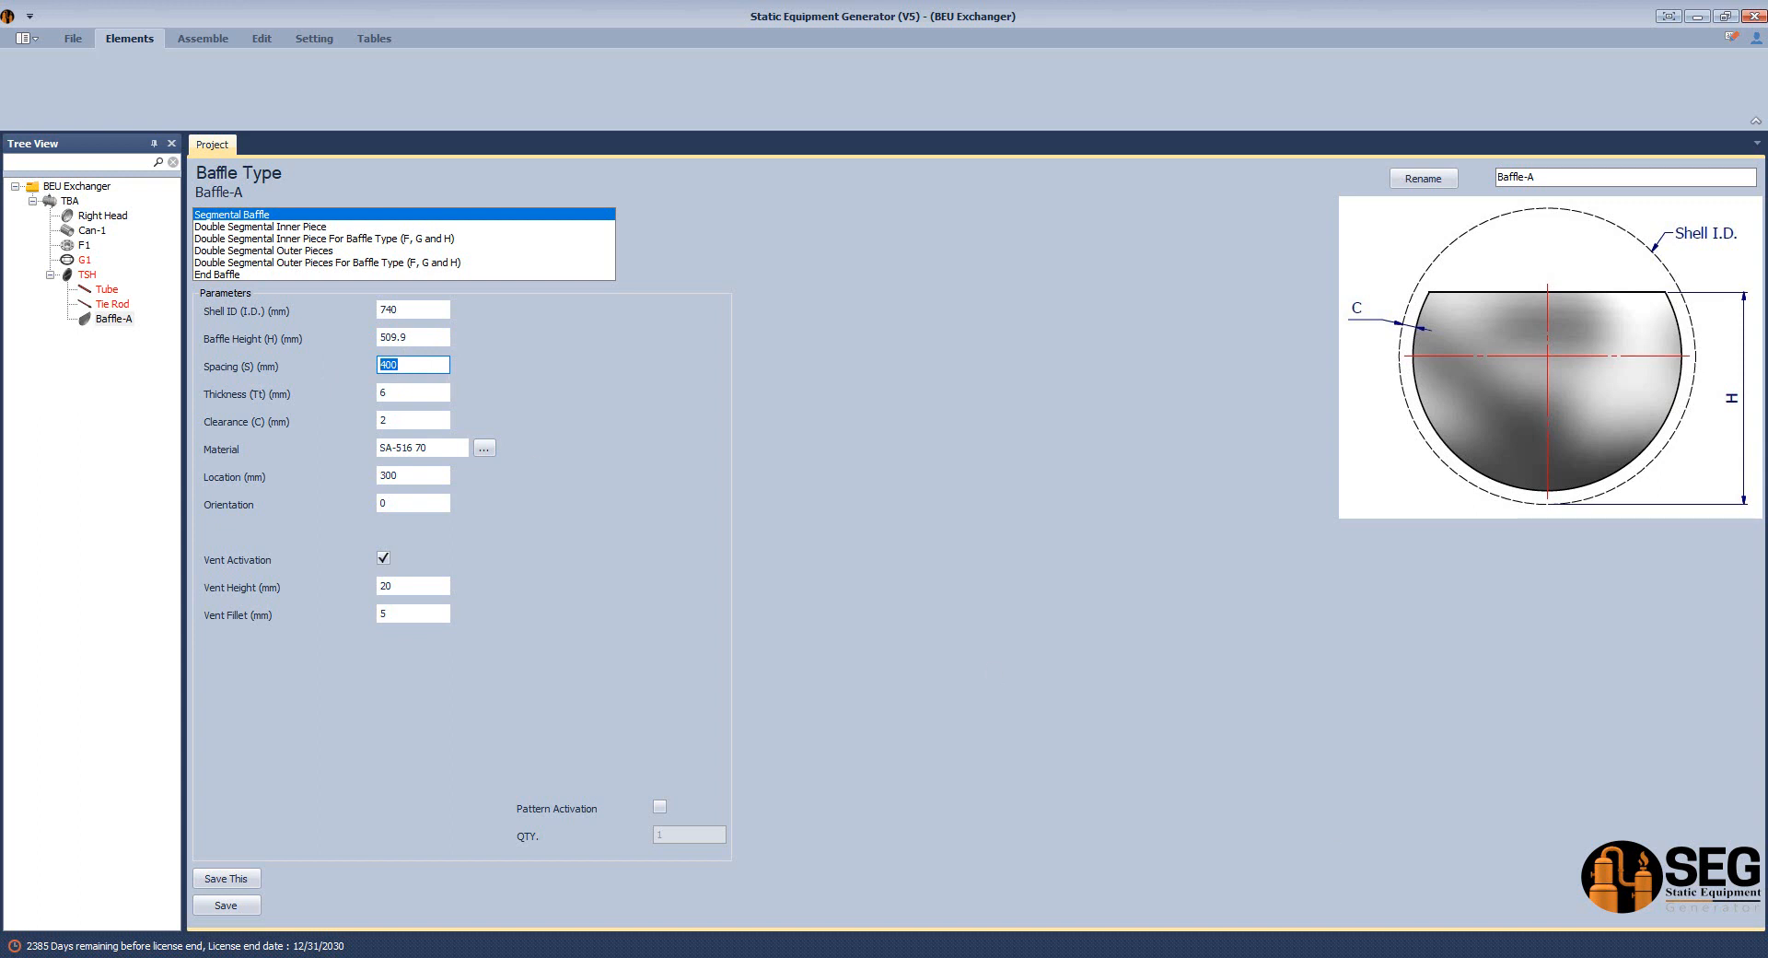
pyautogui.click(1322, 956)
pyautogui.click(1391, 902)
pyautogui.scroll(-7, 1219, 526)
pyautogui.moveTo(1219, 526); pyautogui.dragTo(1221, 805, button='middle')
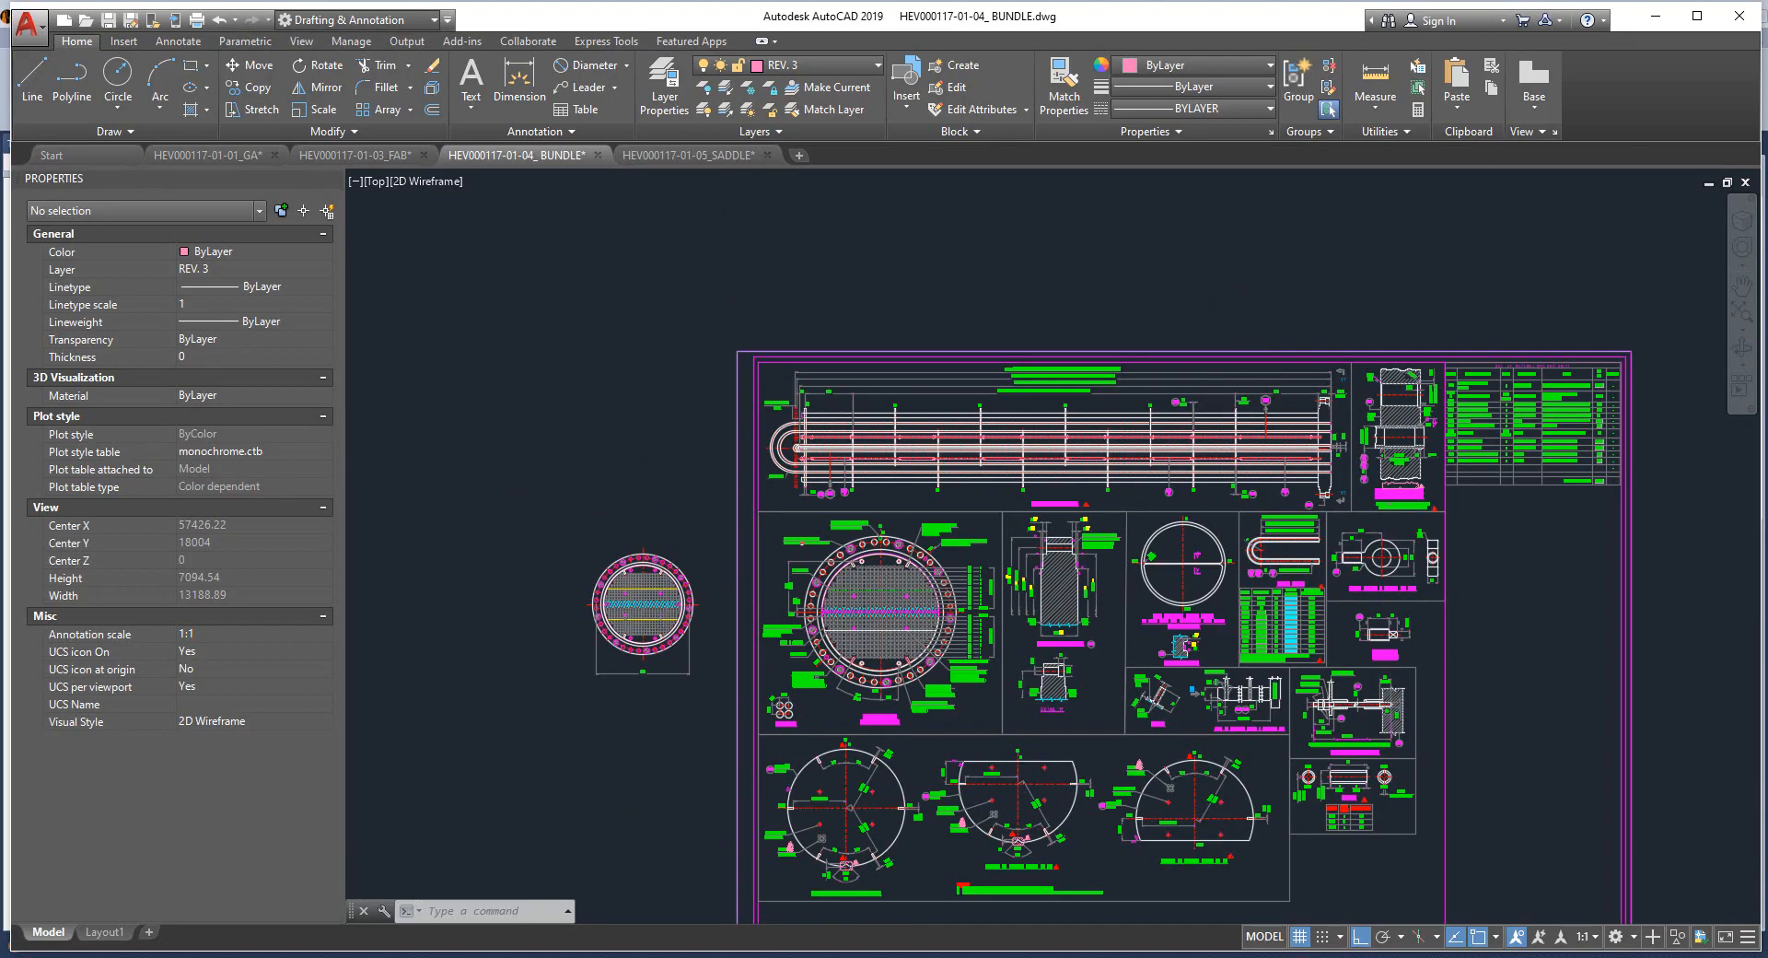
pyautogui.scroll(6, 1248, 389)
pyautogui.moveTo(1248, 389); pyautogui.dragTo(1319, 311, button='middle')
pyautogui.moveTo(1207, 436); pyautogui.dragTo(1302, 501, button='middle')
pyautogui.moveTo(986, 422); pyautogui.dragTo(1432, 406, button='middle')
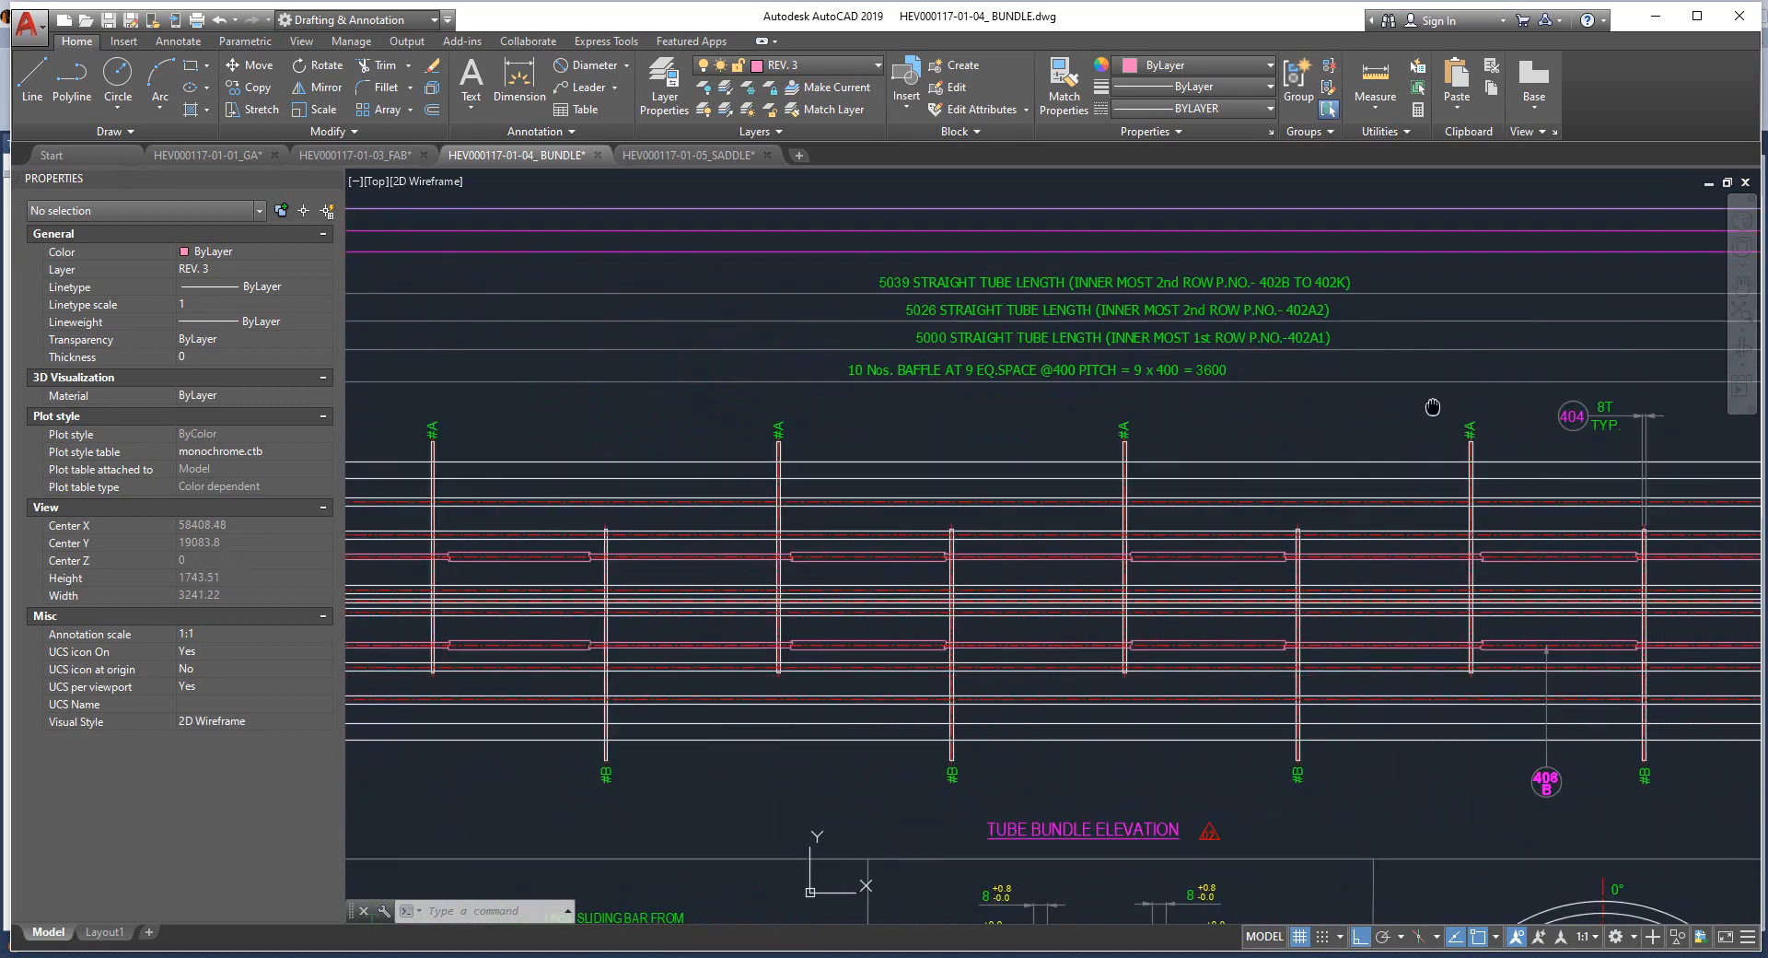
pyautogui.scroll(-5, 1433, 406)
pyautogui.scroll(7, 1291, 361)
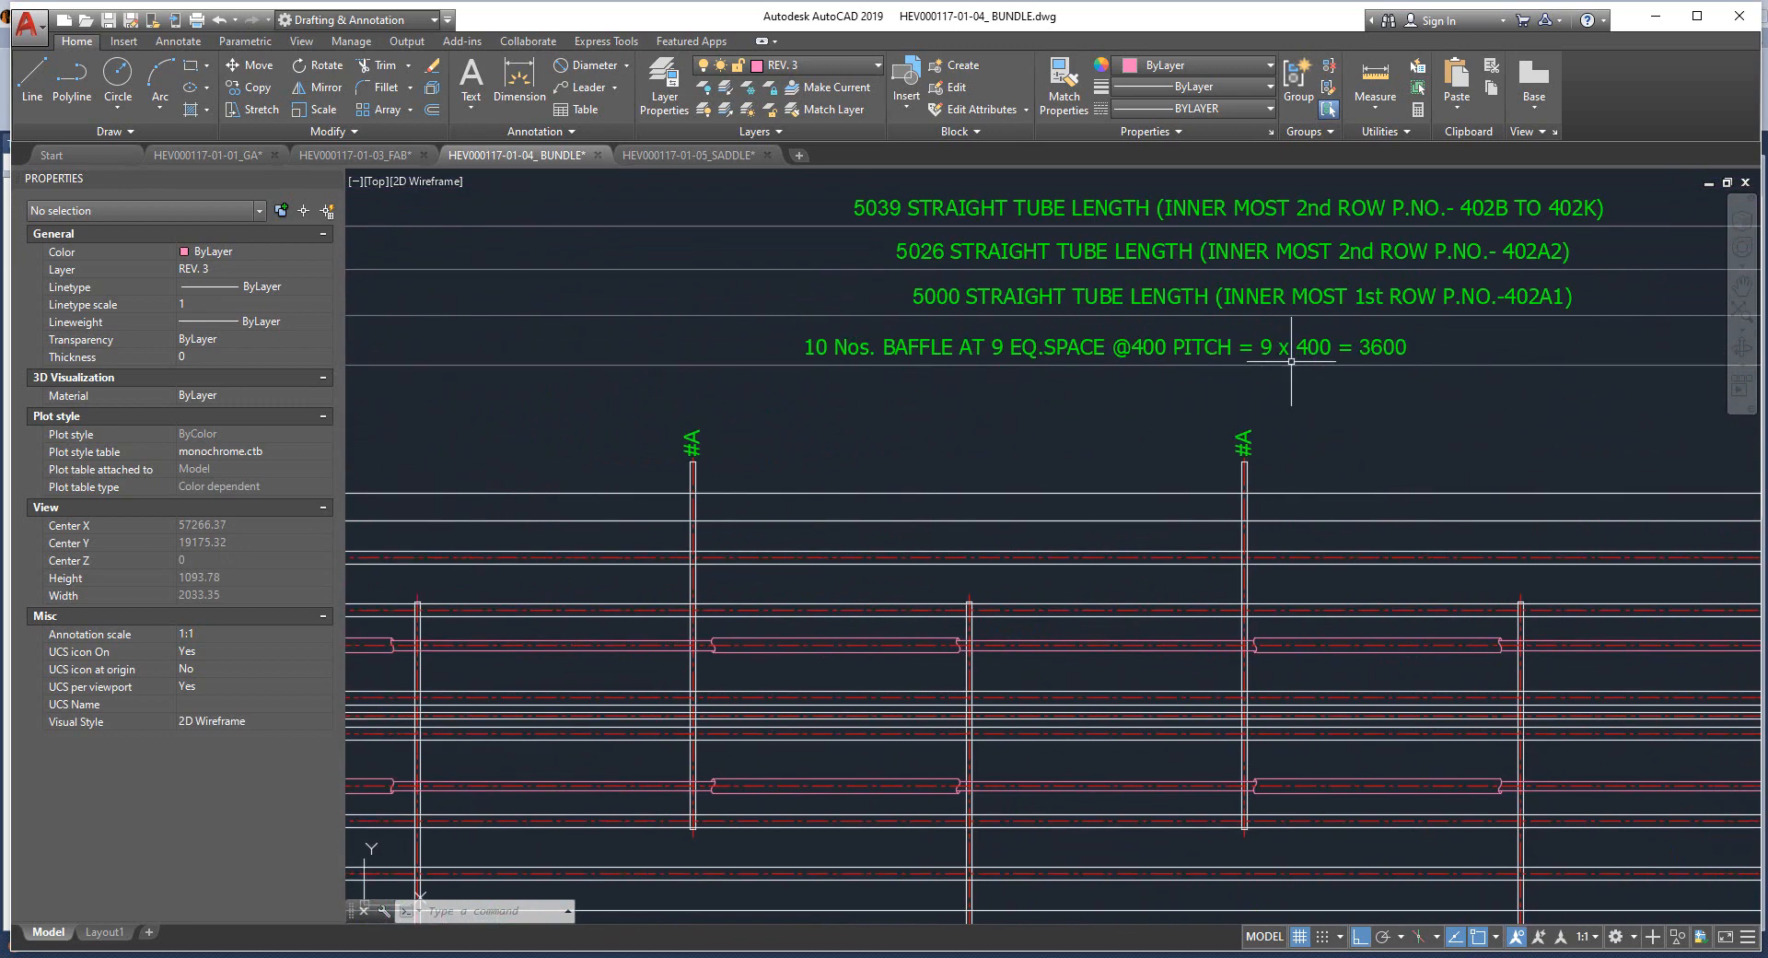
pyautogui.moveTo(1375, 405); pyautogui.dragTo(868, 442, button='middle')
pyautogui.moveTo(1348, 459); pyautogui.dragTo(952, 461, button='middle')
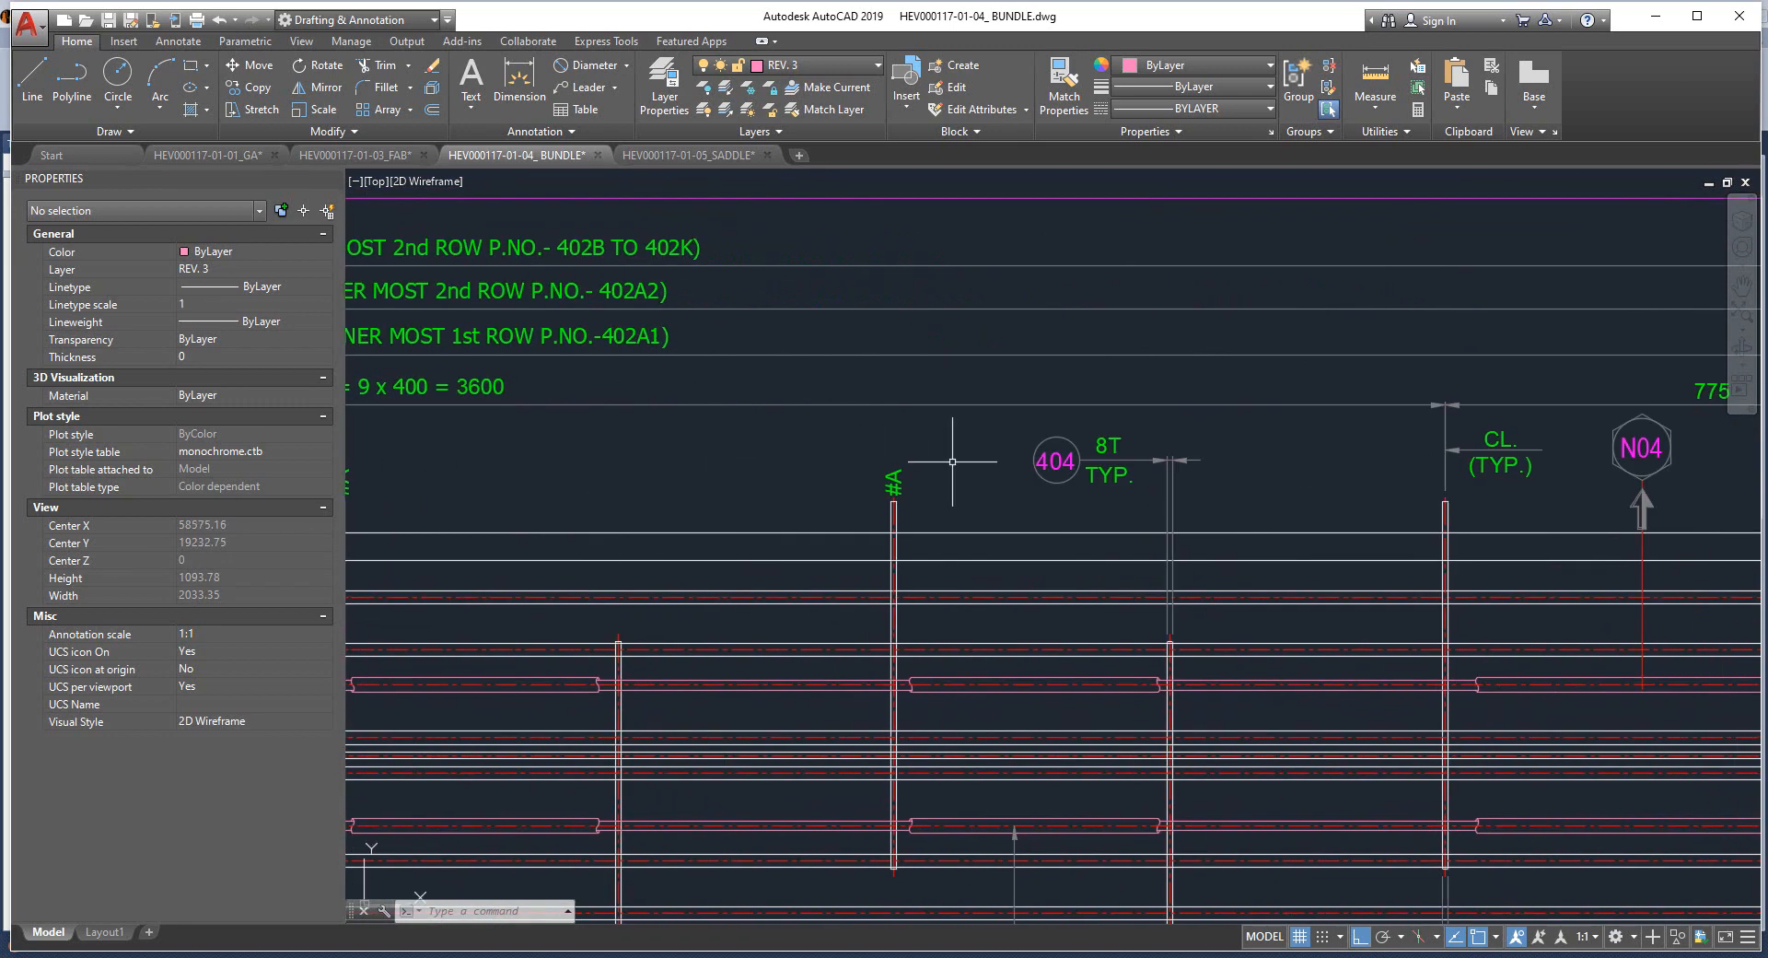
# Measure the spacing between two neighbouring #A baffles in the tube bundle elevation with the Dimension command, without placing the dimension.
pyautogui.scroll(-3, 952, 462)
pyautogui.click(520, 83)
pyautogui.scroll(4, 627, 486)
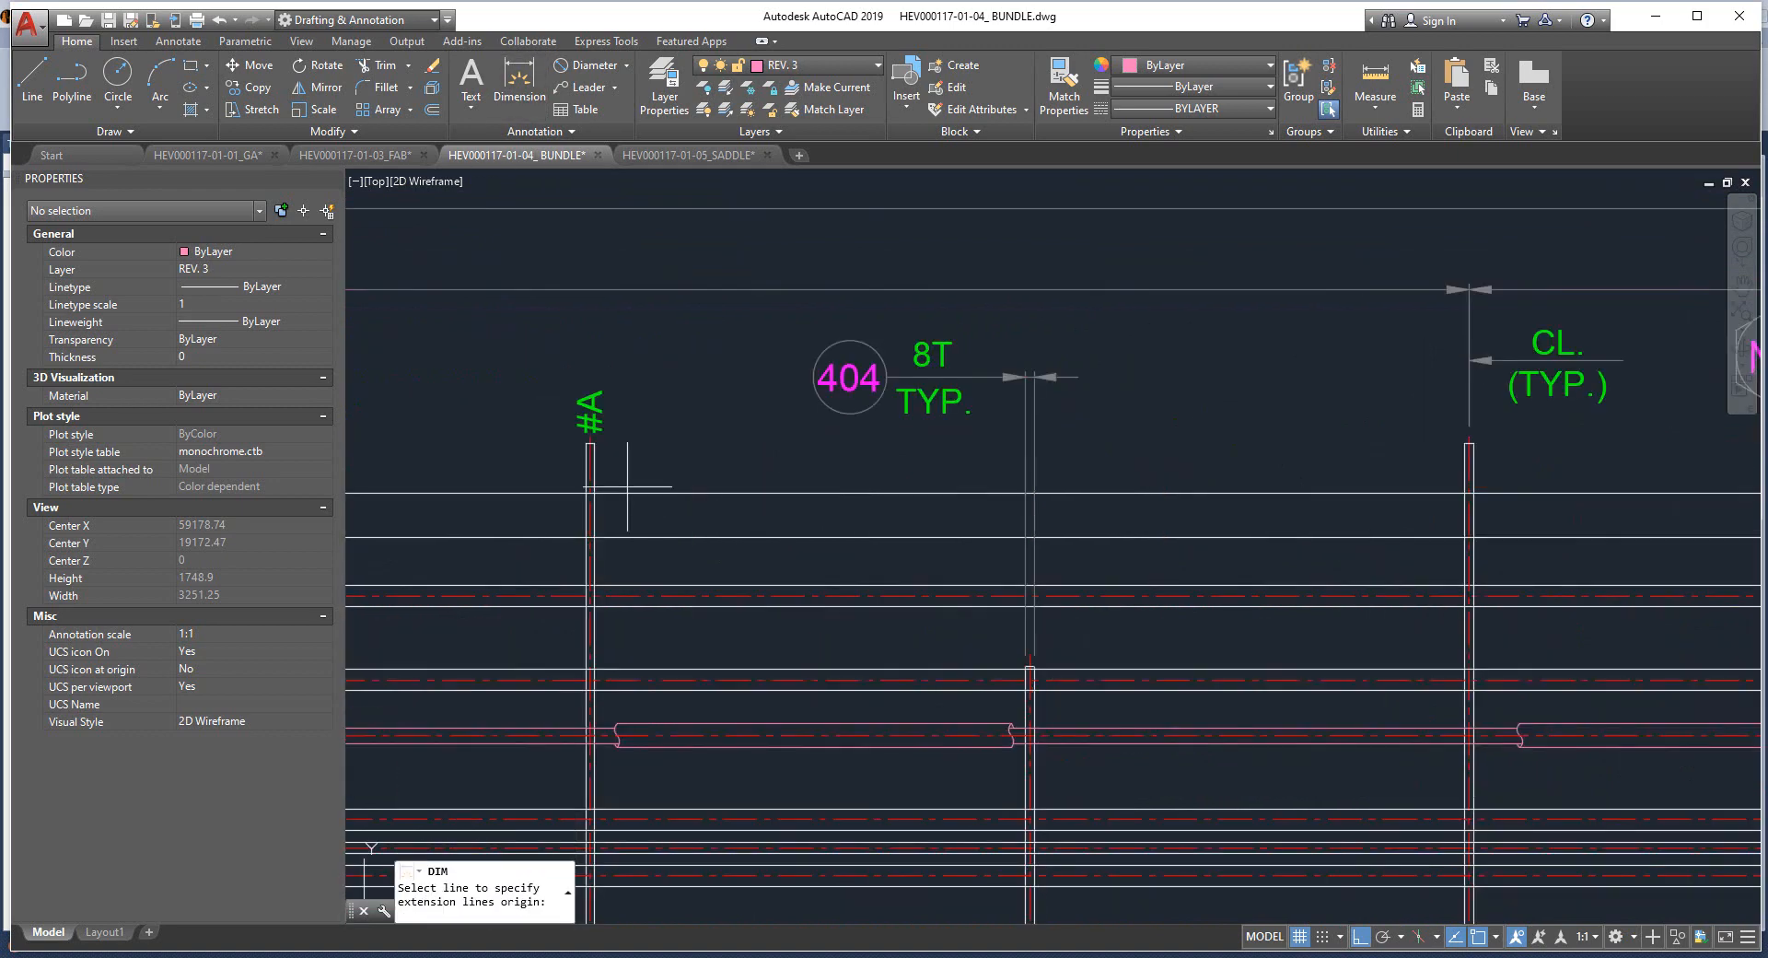
pyautogui.scroll(5, 627, 486)
pyautogui.click(590, 444)
pyautogui.scroll(-7, 590, 444)
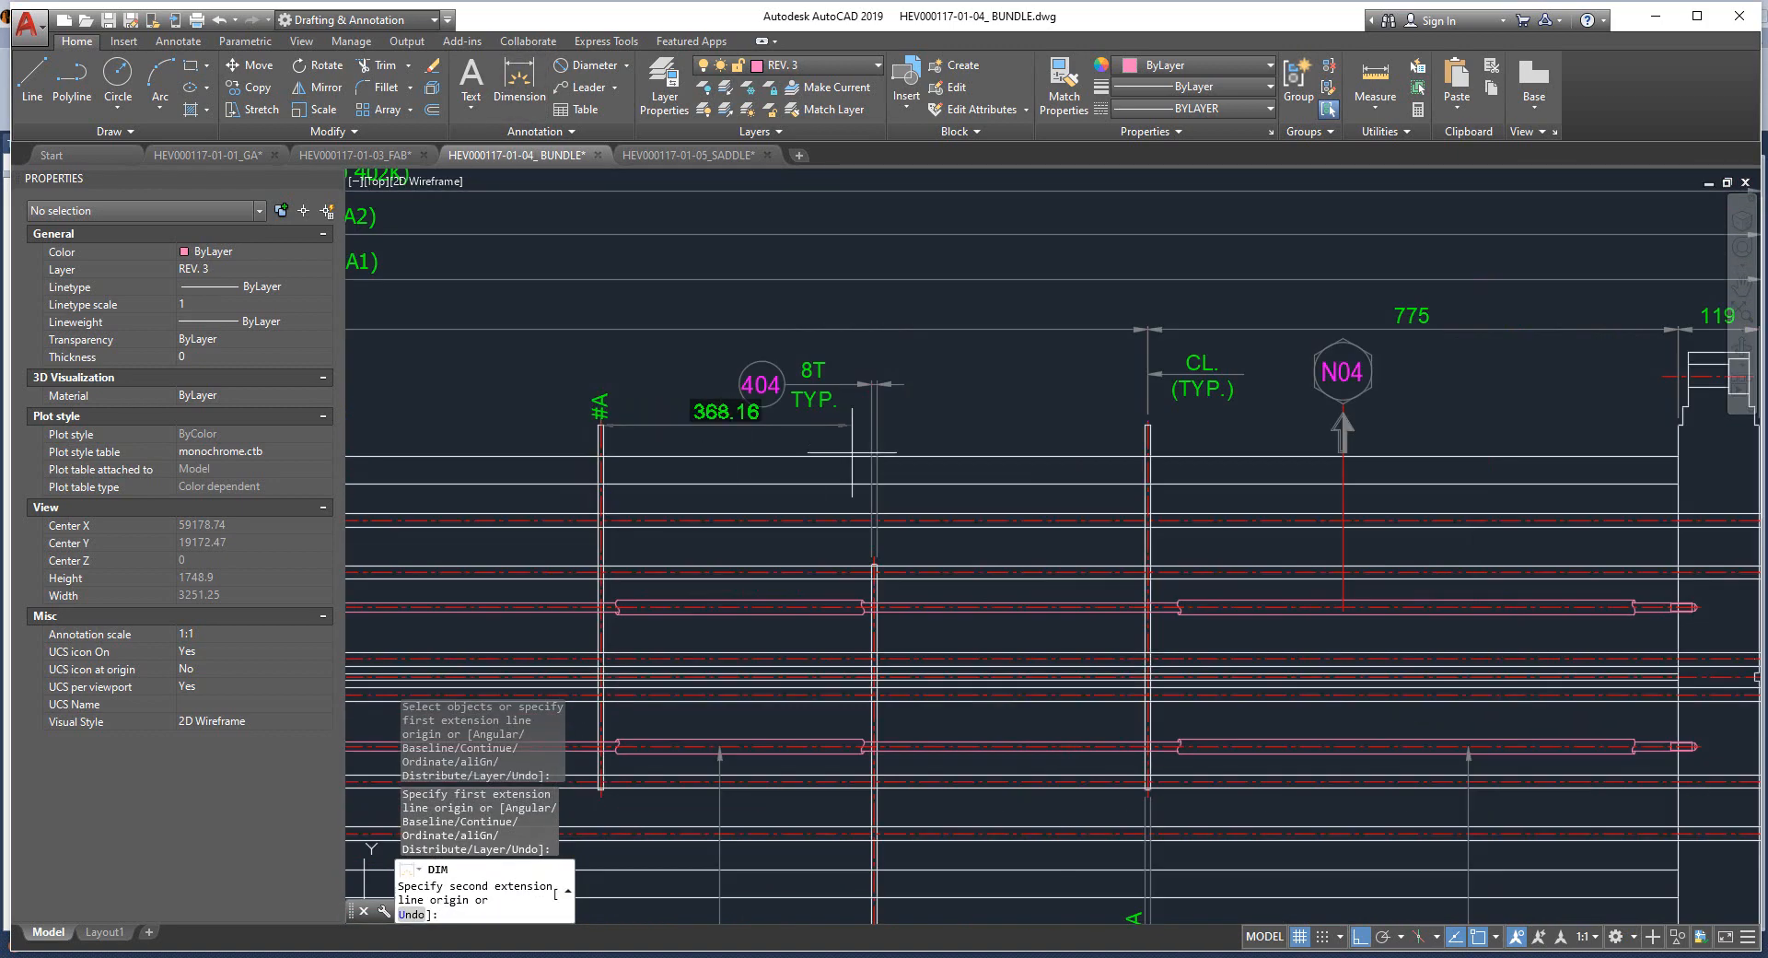
pyautogui.scroll(4, 1135, 431)
pyautogui.click(1165, 418)
pyautogui.moveTo(733, 390)
pyautogui.mouseDown(button='middle')
pyautogui.moveTo(900, 457)
pyautogui.moveTo(1216, 486)
pyautogui.mouseUp(button='middle')
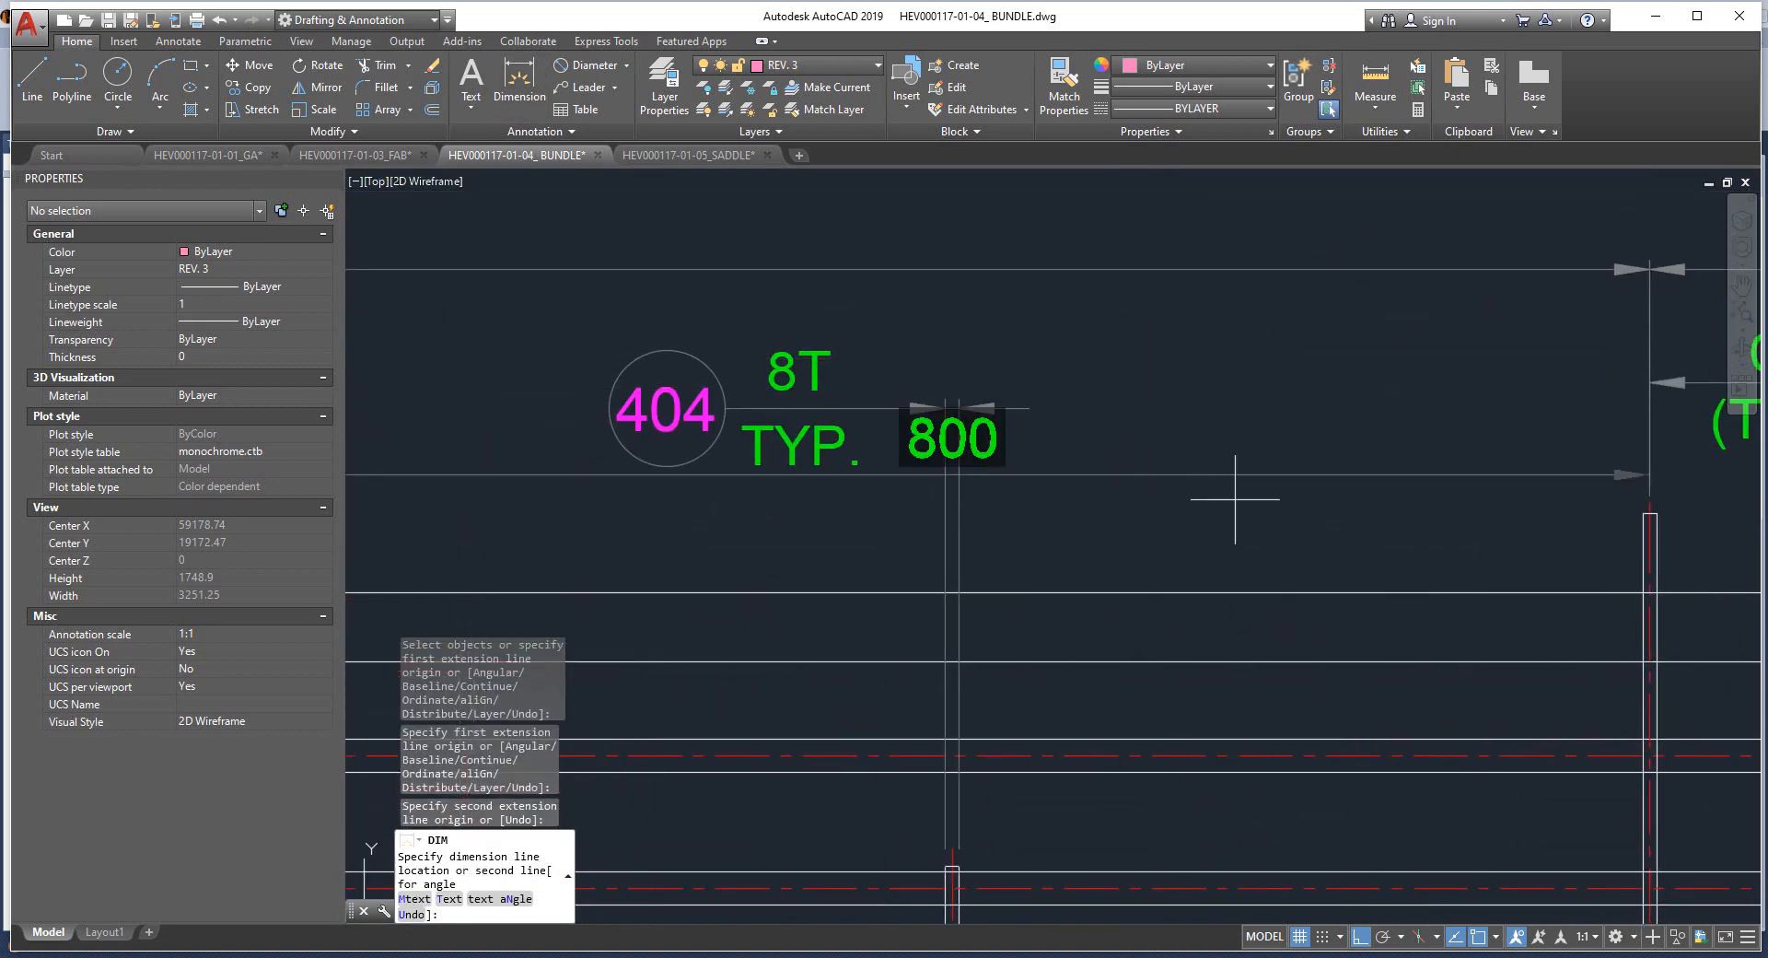
pyautogui.press('Escape')
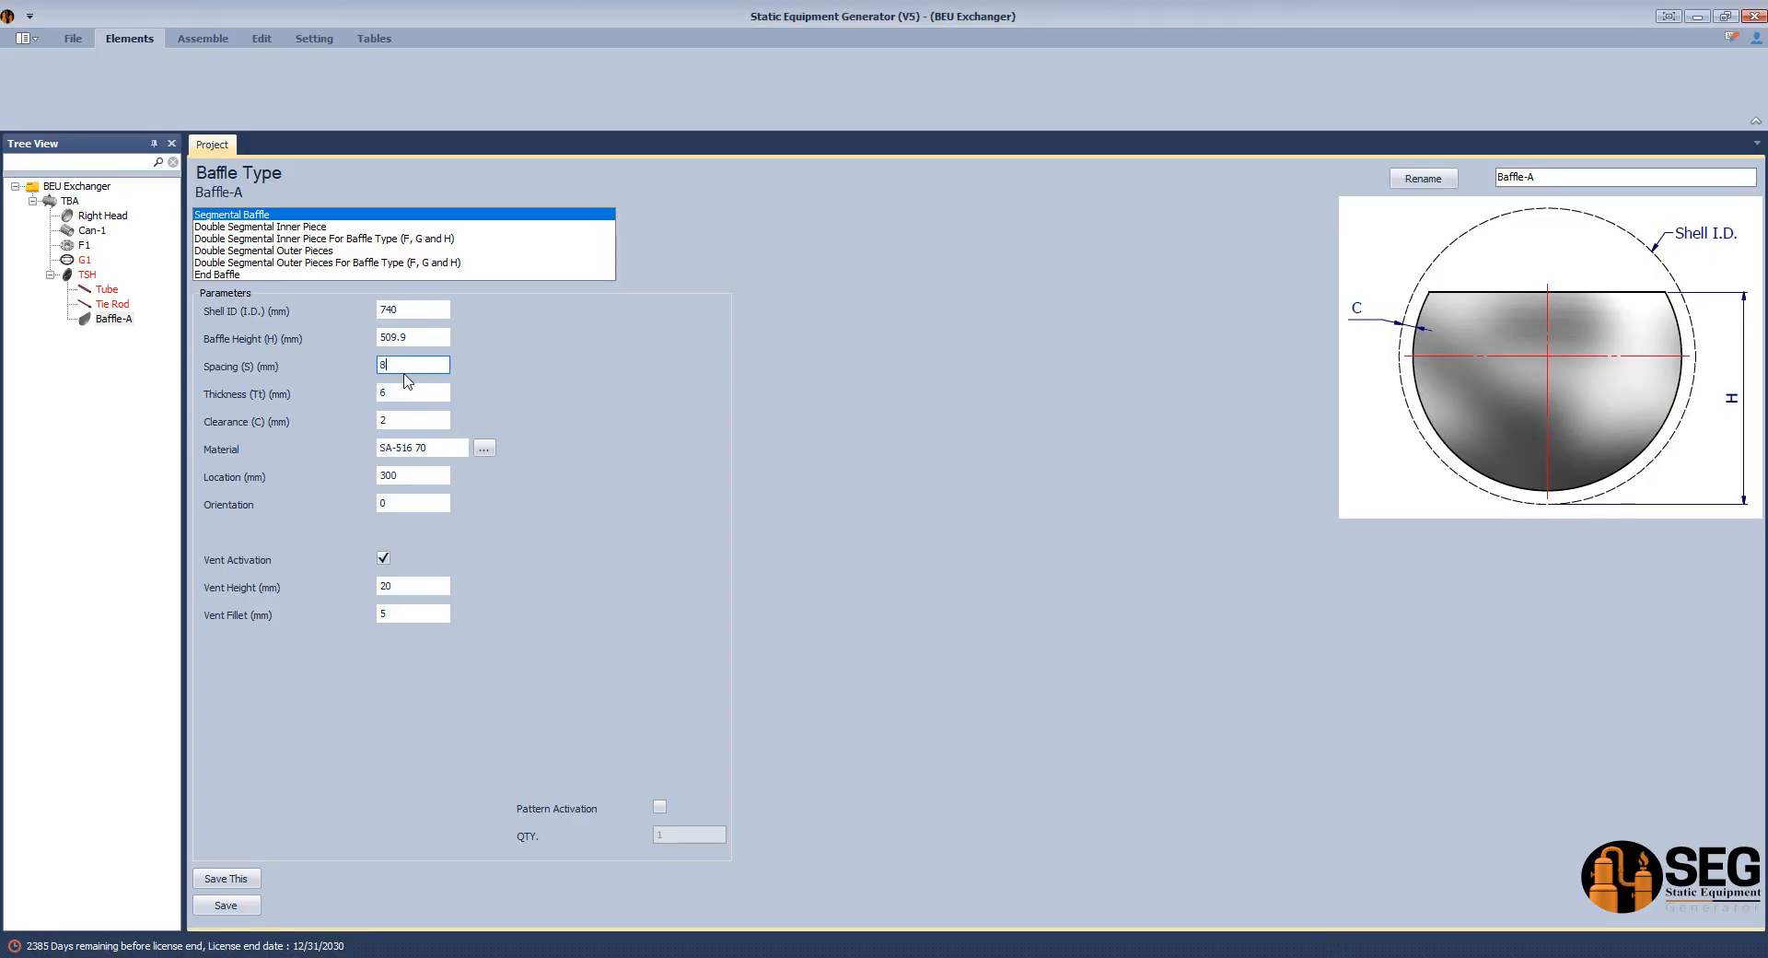
# Set Baffle-A's Spacing to 800 mm and its Thickness to 8 mm in Static Equipment Generator.
pyautogui.click(404, 372)
pyautogui.write('800')
pyautogui.press('Tab')
pyautogui.click(409, 422)
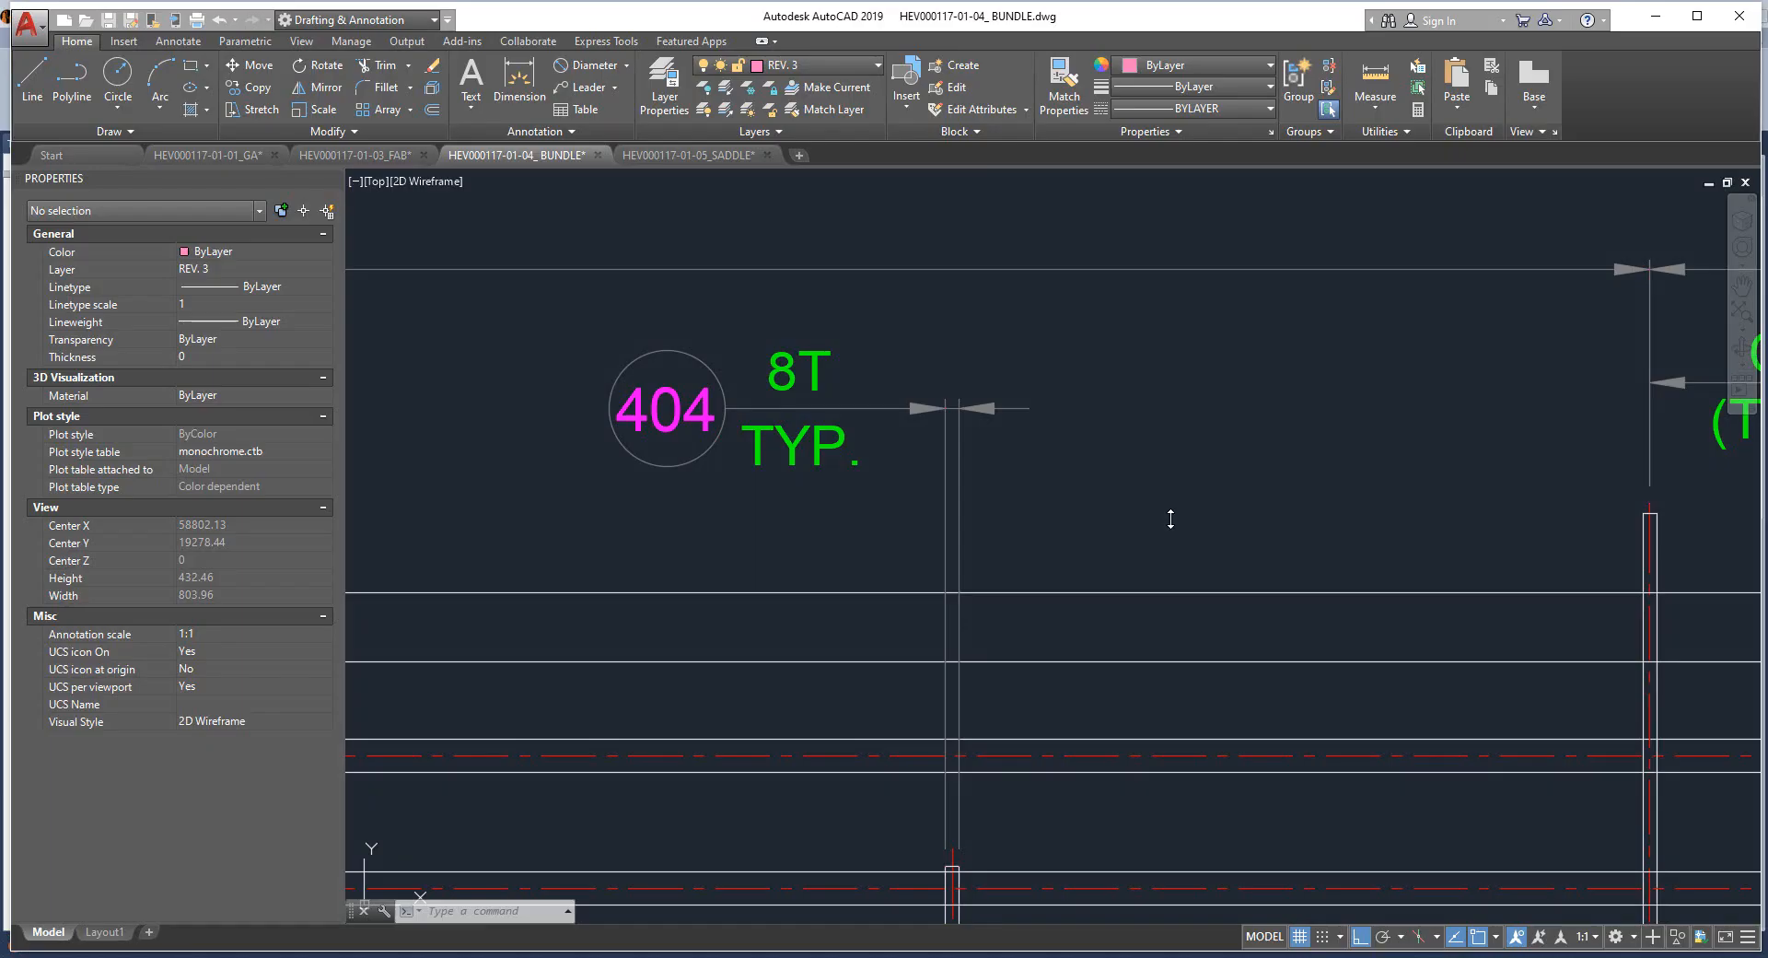
# Using plate #A's diameter from AutoCAD, calculate (740 - 735.2) / 2 in Calculator and set Baffle-A's Clearance to 2.4 mm.
pyautogui.scroll(-6, 895, 272)
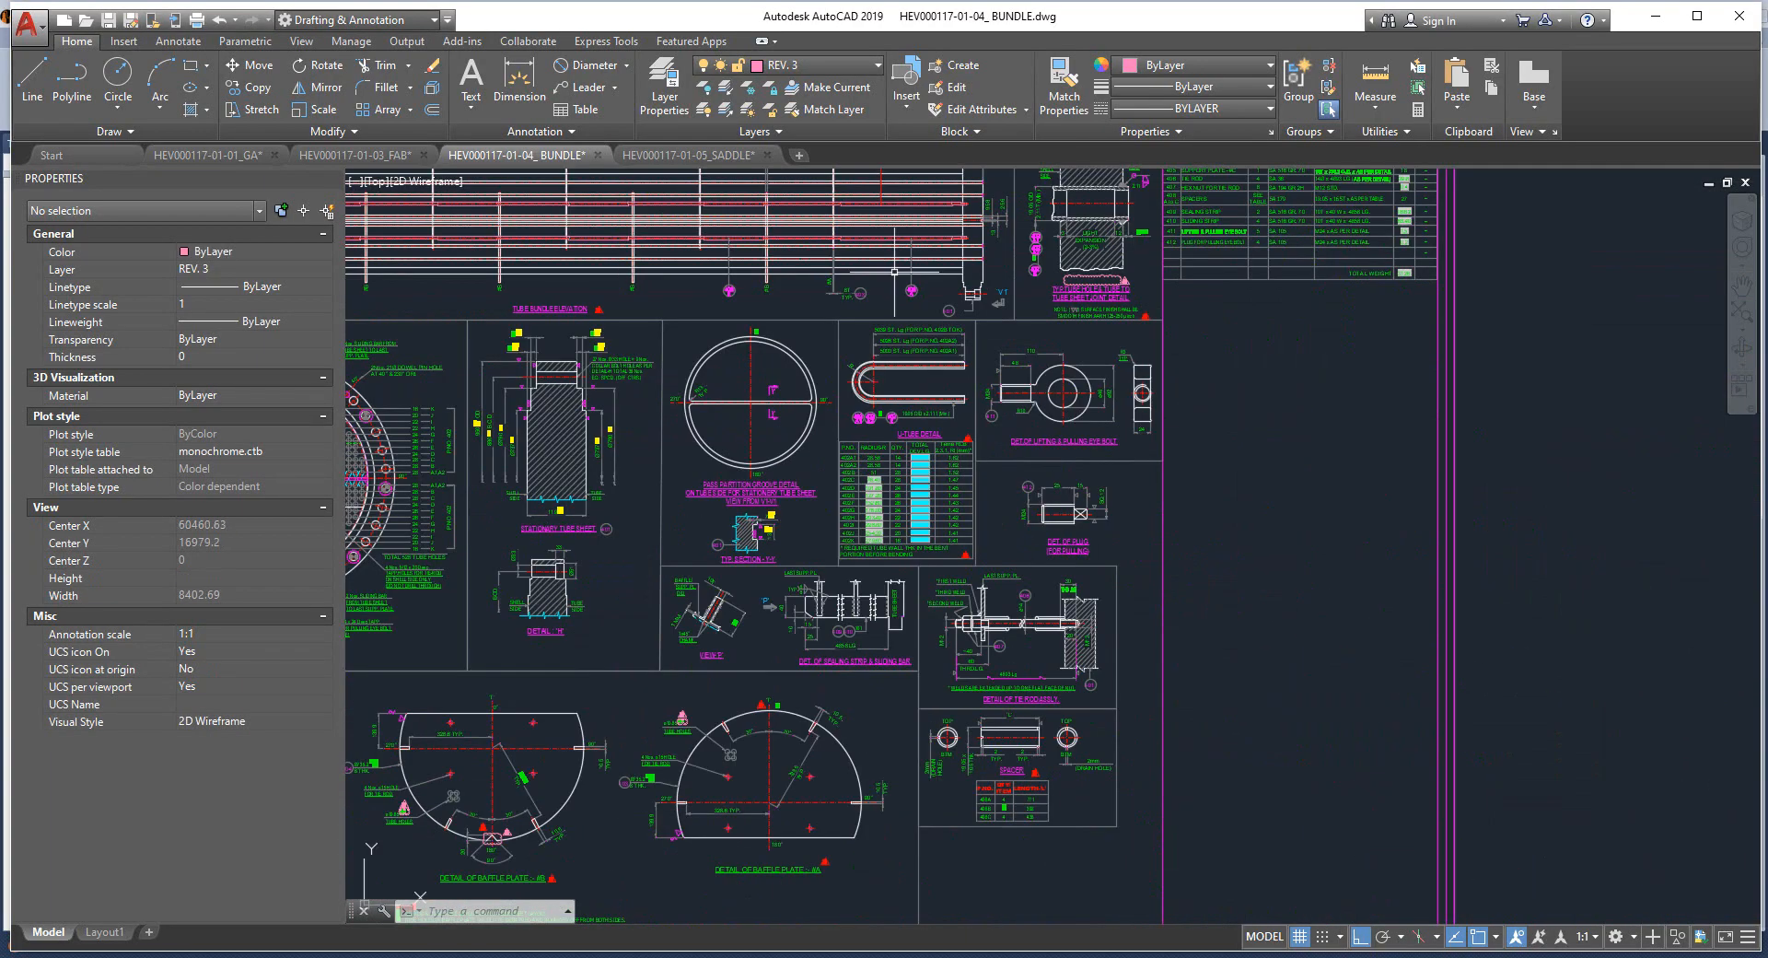
pyautogui.scroll(10, 516, 792)
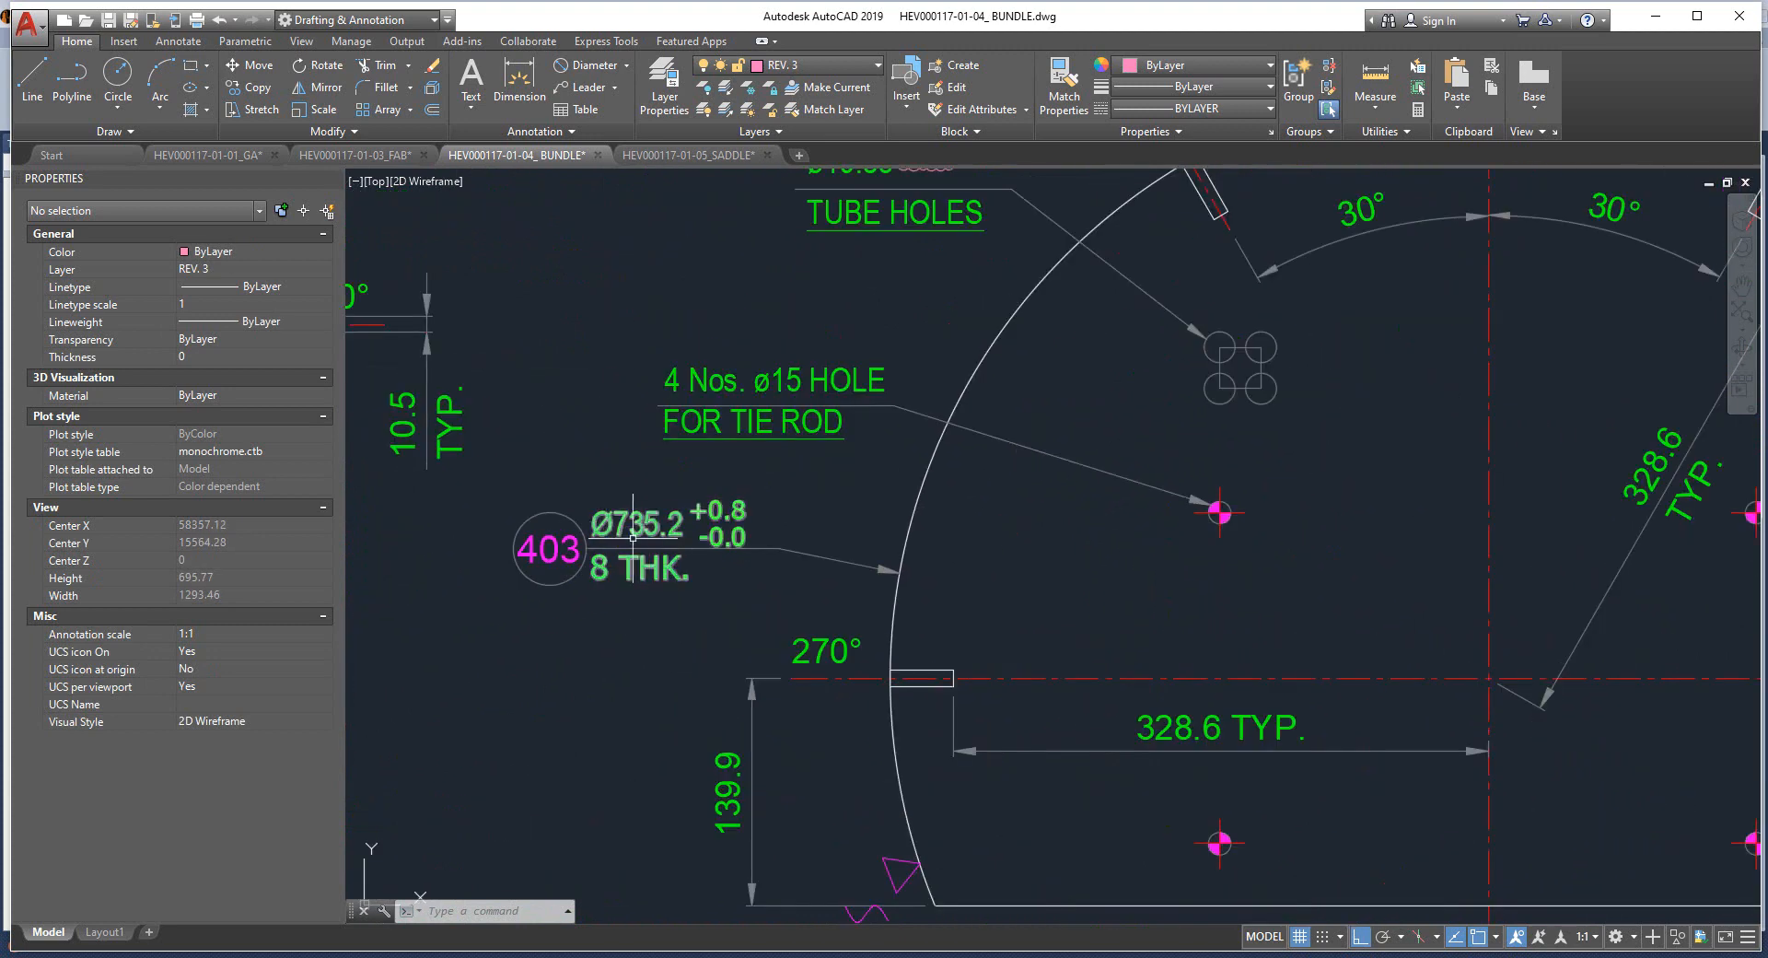
pyautogui.press('Escape')
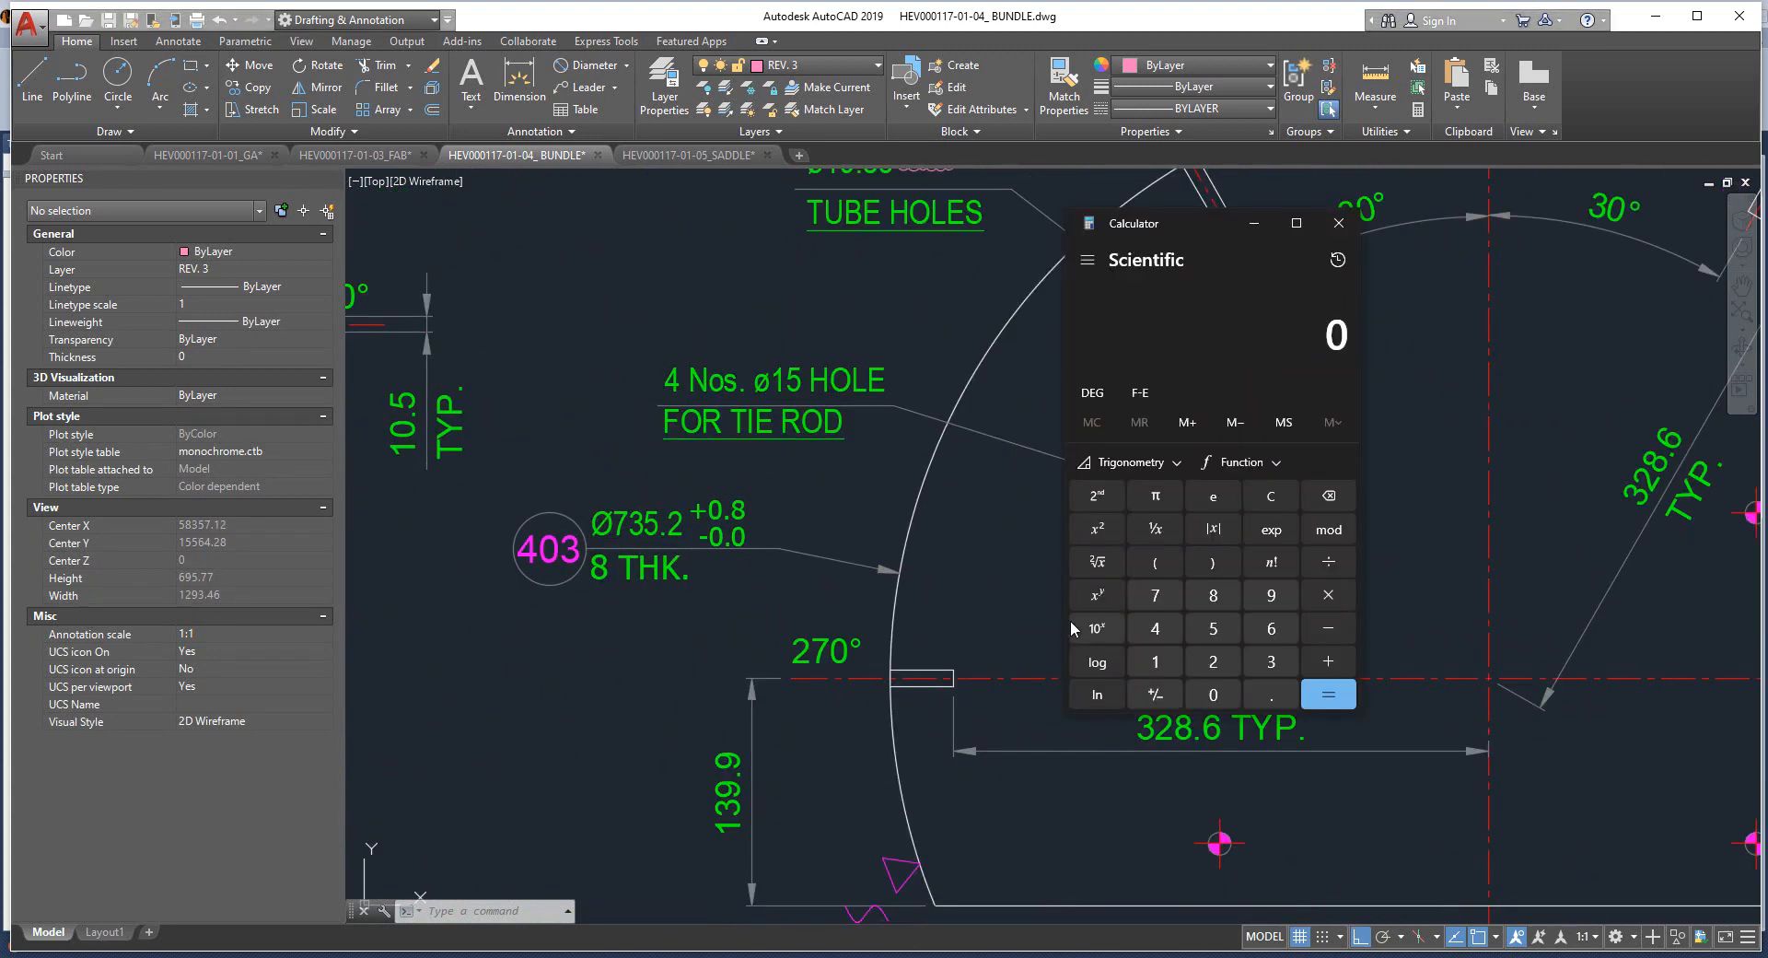
pyautogui.write('740 - ')
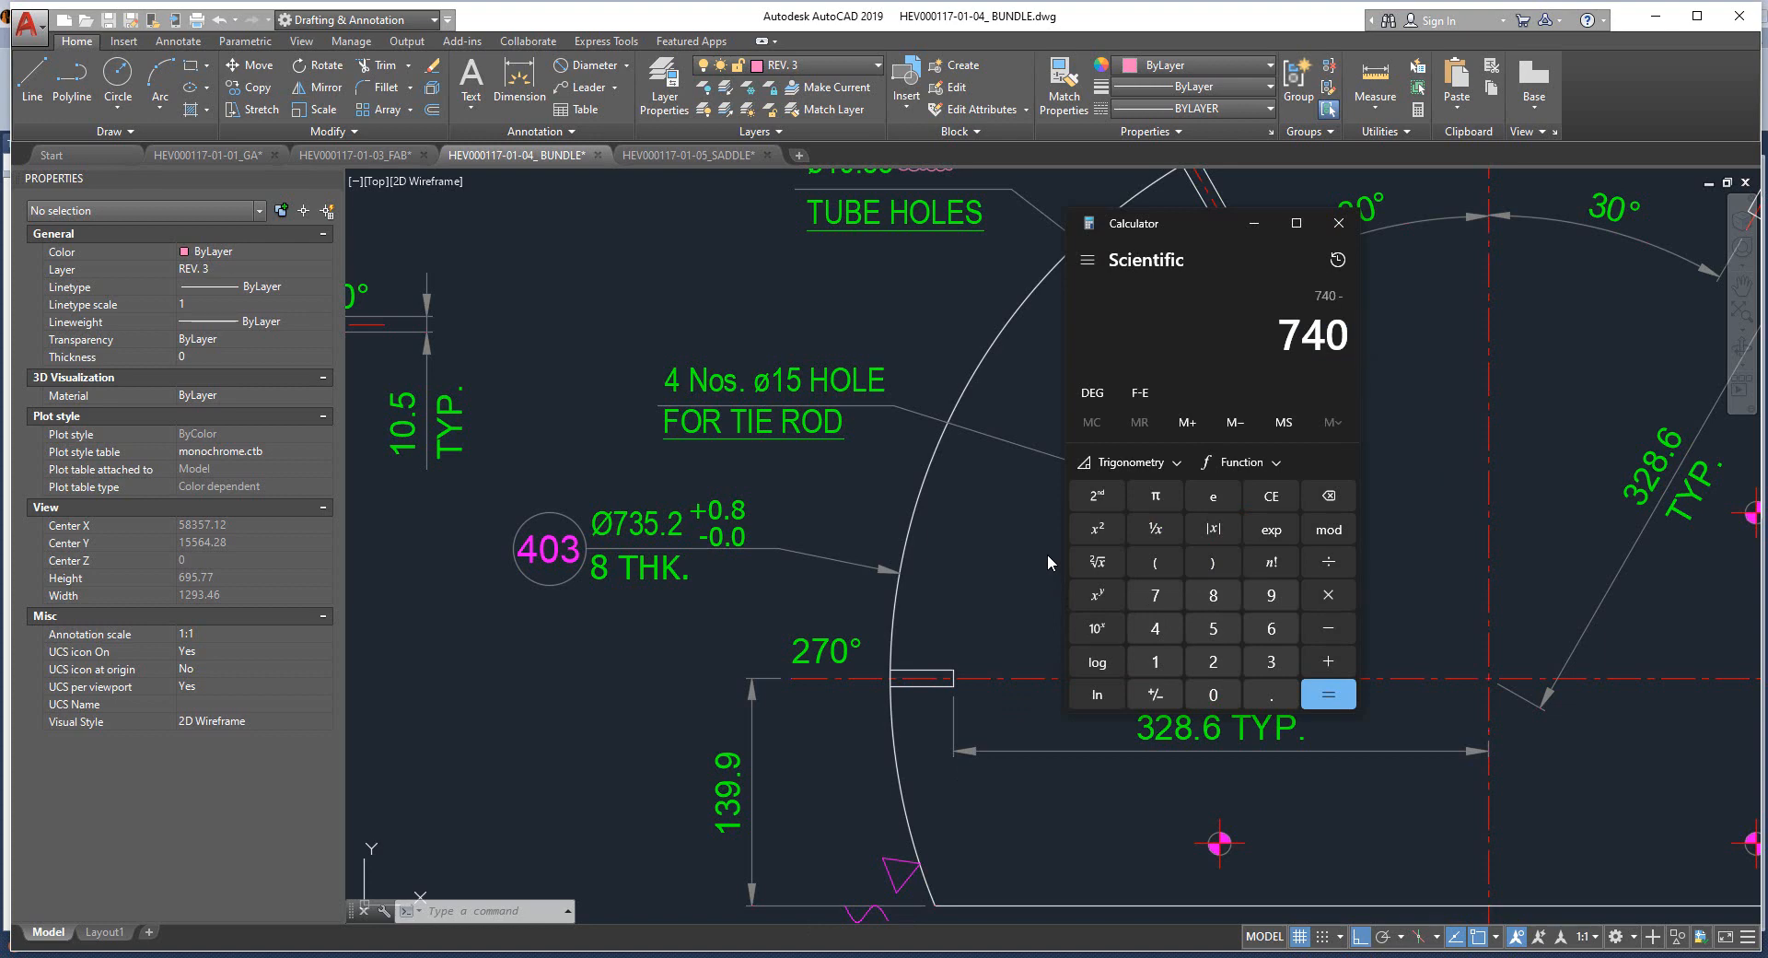
pyautogui.write('735.2')
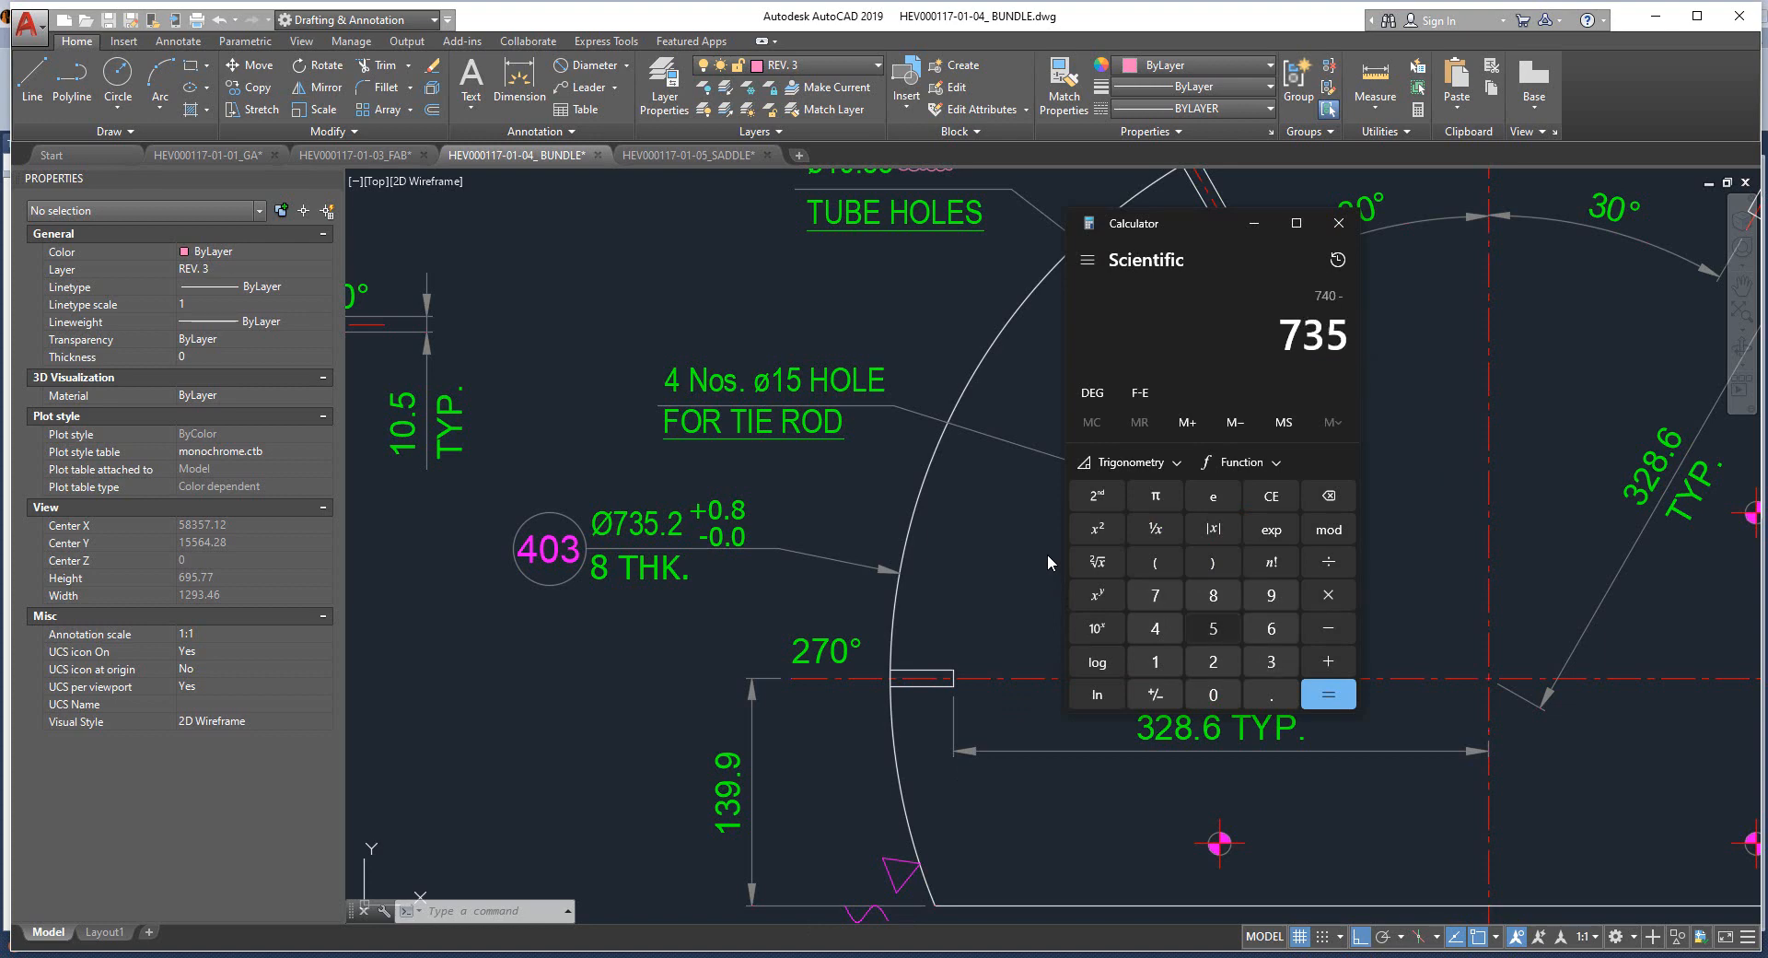
pyautogui.press('Return')
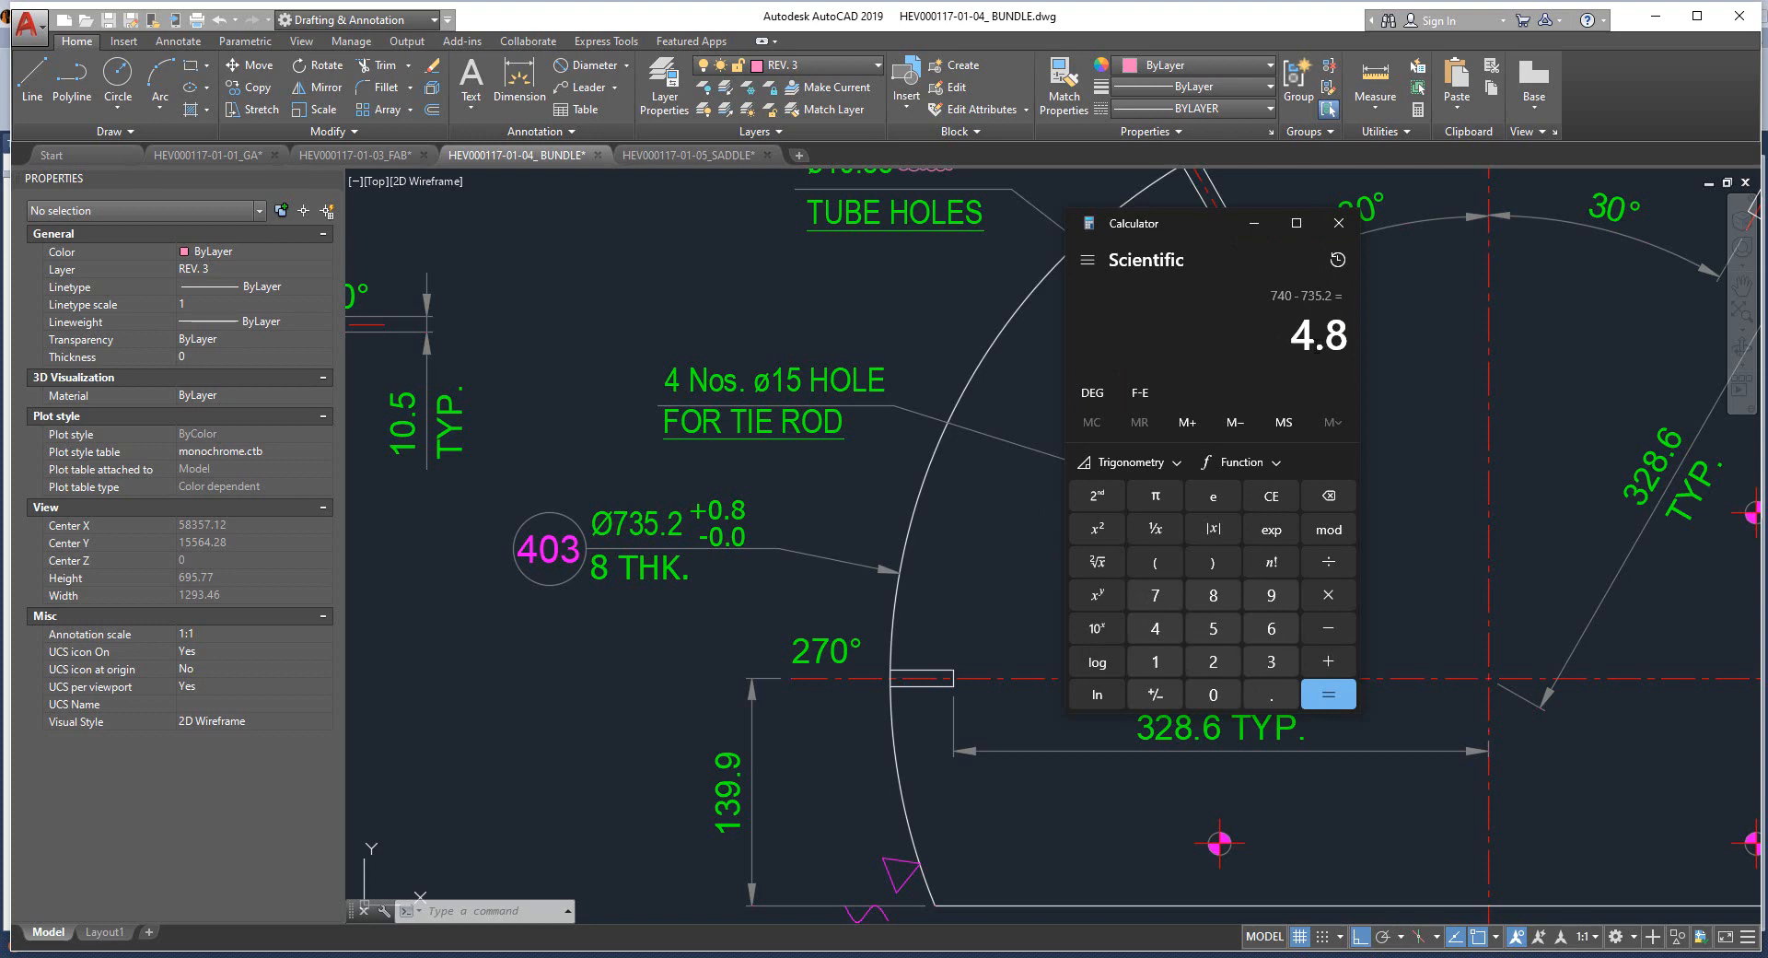
pyautogui.write('/2')
pyautogui.press('Return')
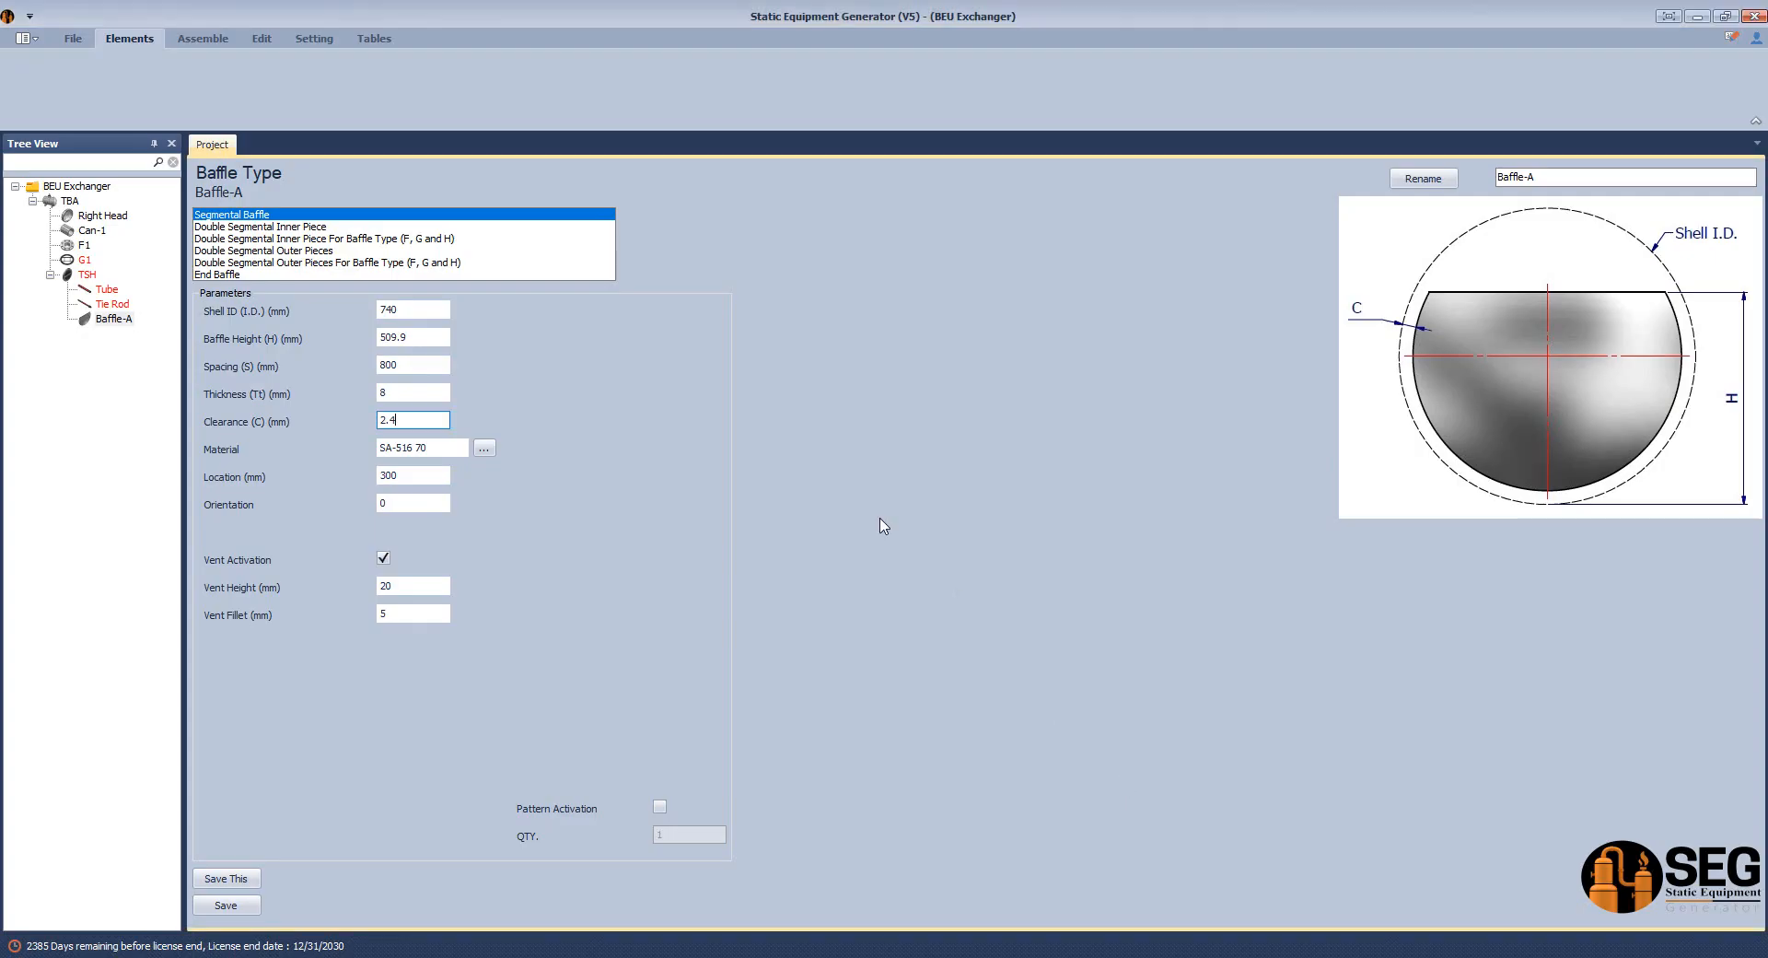
# For Baffle-A's location, measure from the tubesheet's shell-side facing shoulder to the nearest #A baffle's centreline in AutoCAD's tube bundle elevation with the Dimension command.
pyautogui.click(416, 475)
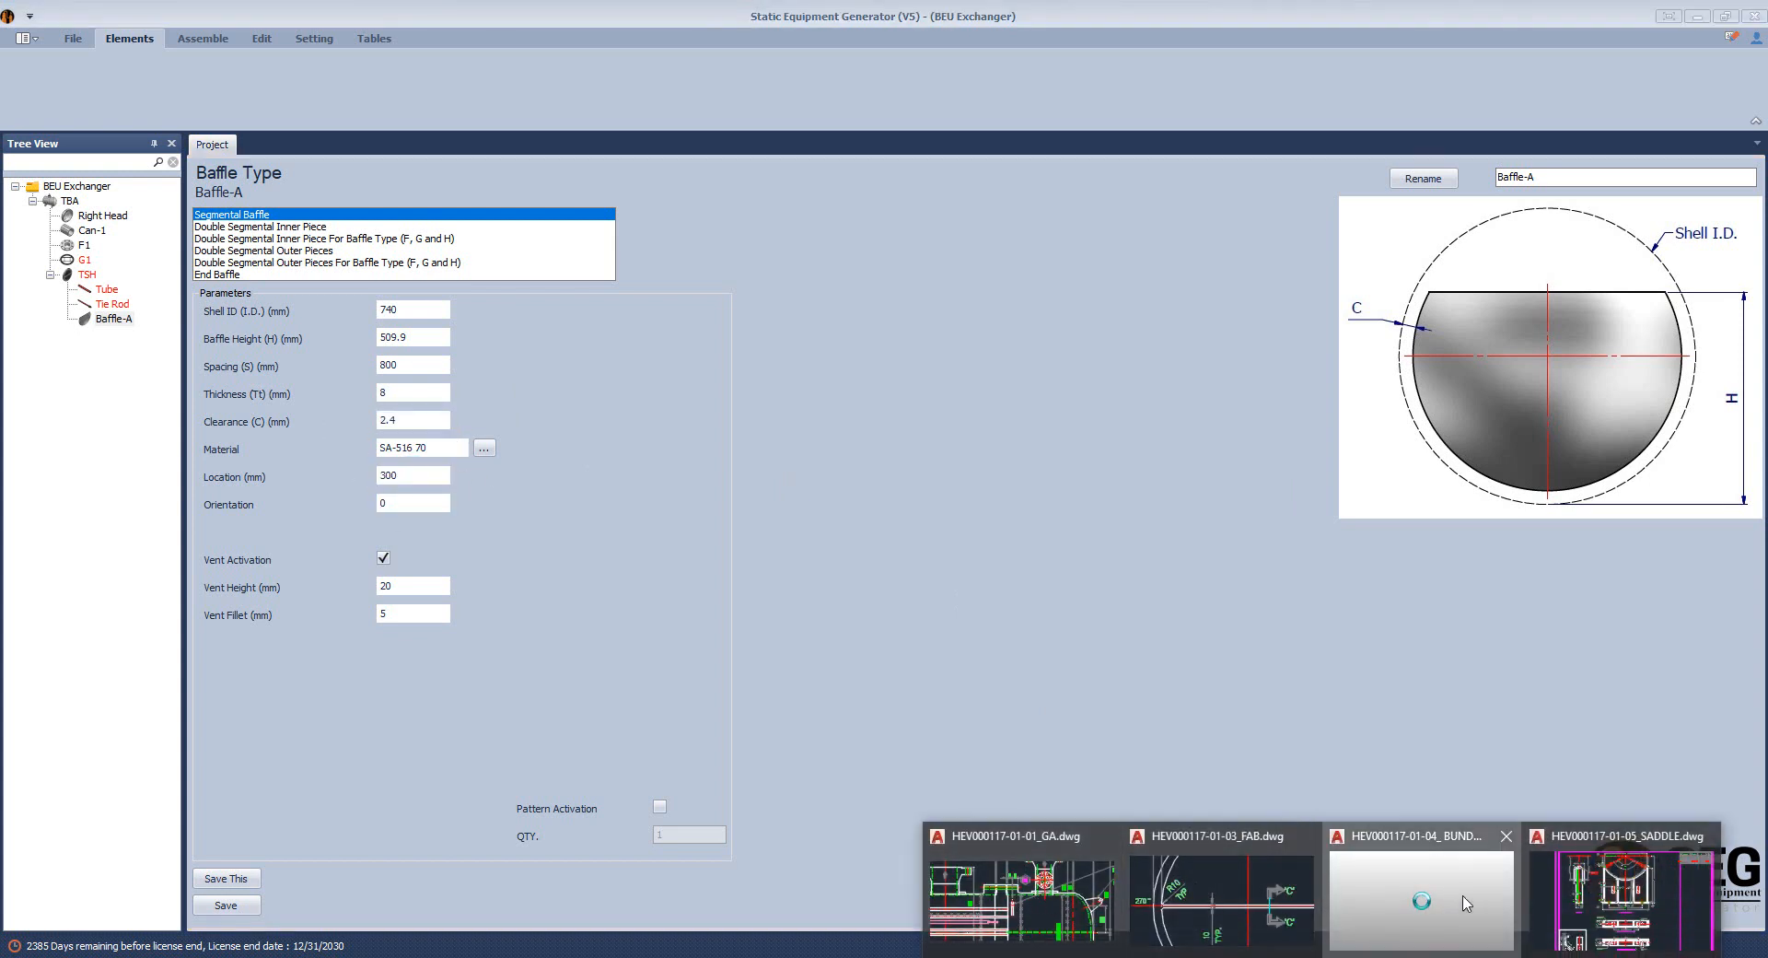
pyautogui.click(1409, 898)
pyautogui.scroll(-2, 1246, 689)
pyautogui.moveTo(1243, 436); pyautogui.dragTo(1259, 866, button='middle')
pyautogui.scroll(6, 1490, 273)
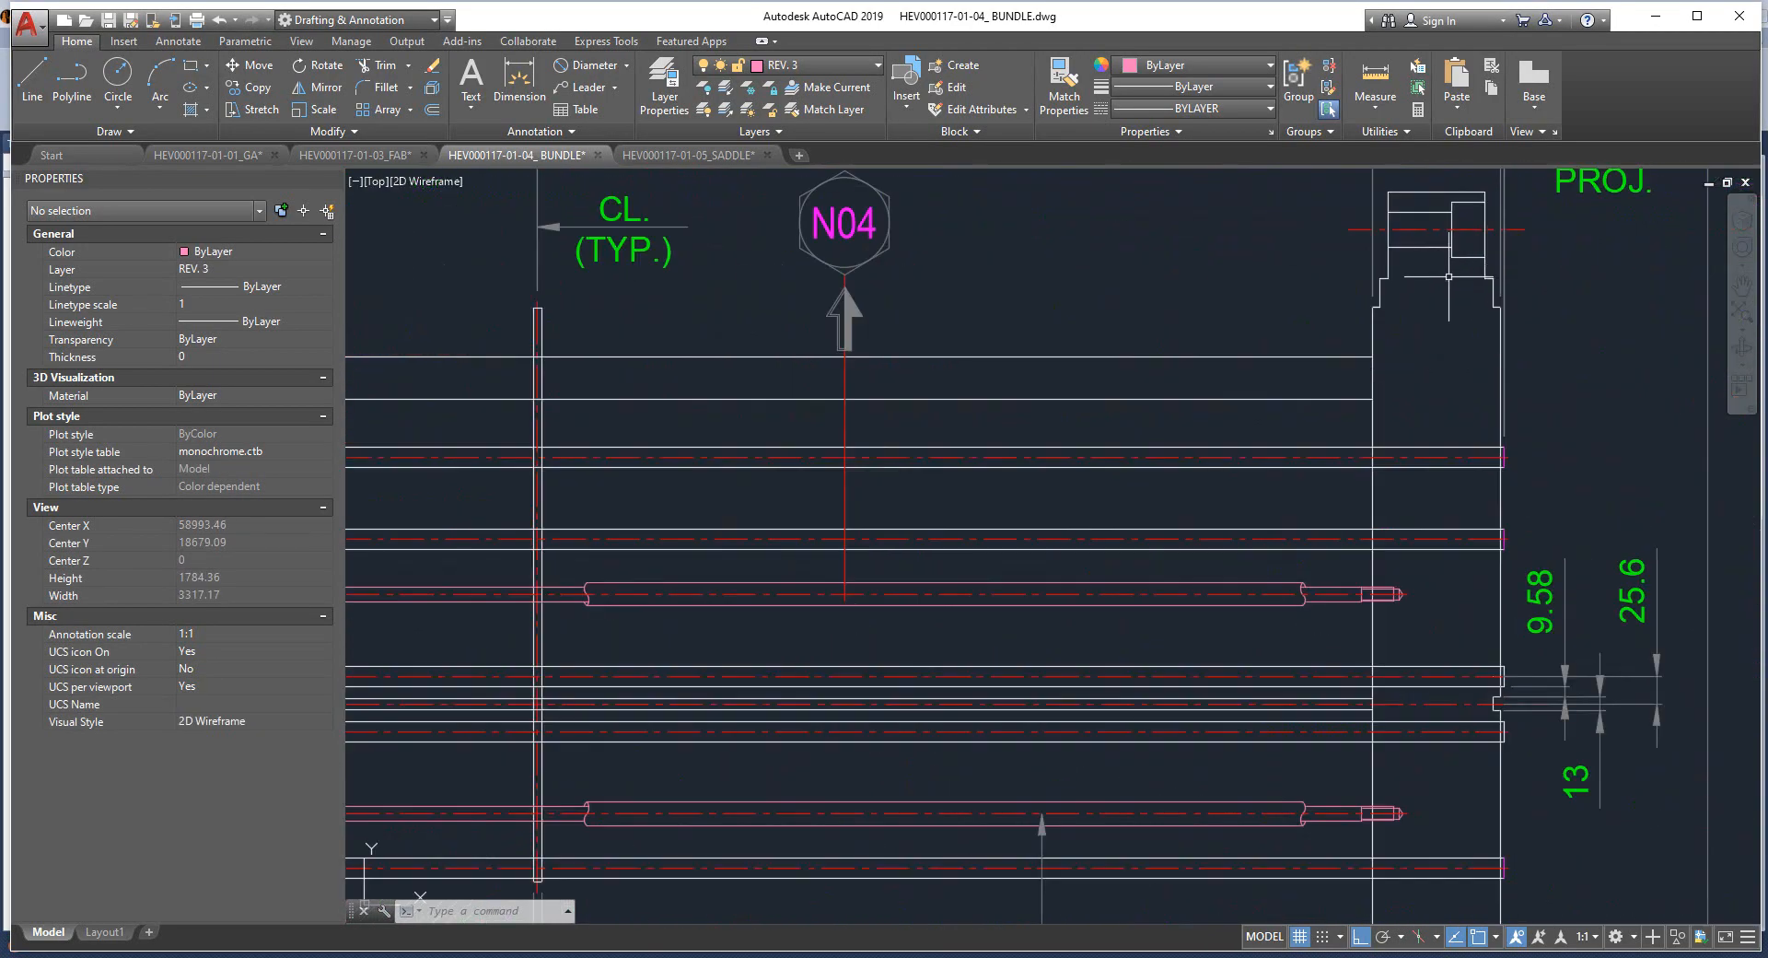
pyautogui.scroll(2, 1448, 277)
pyautogui.scroll(4, 1363, 313)
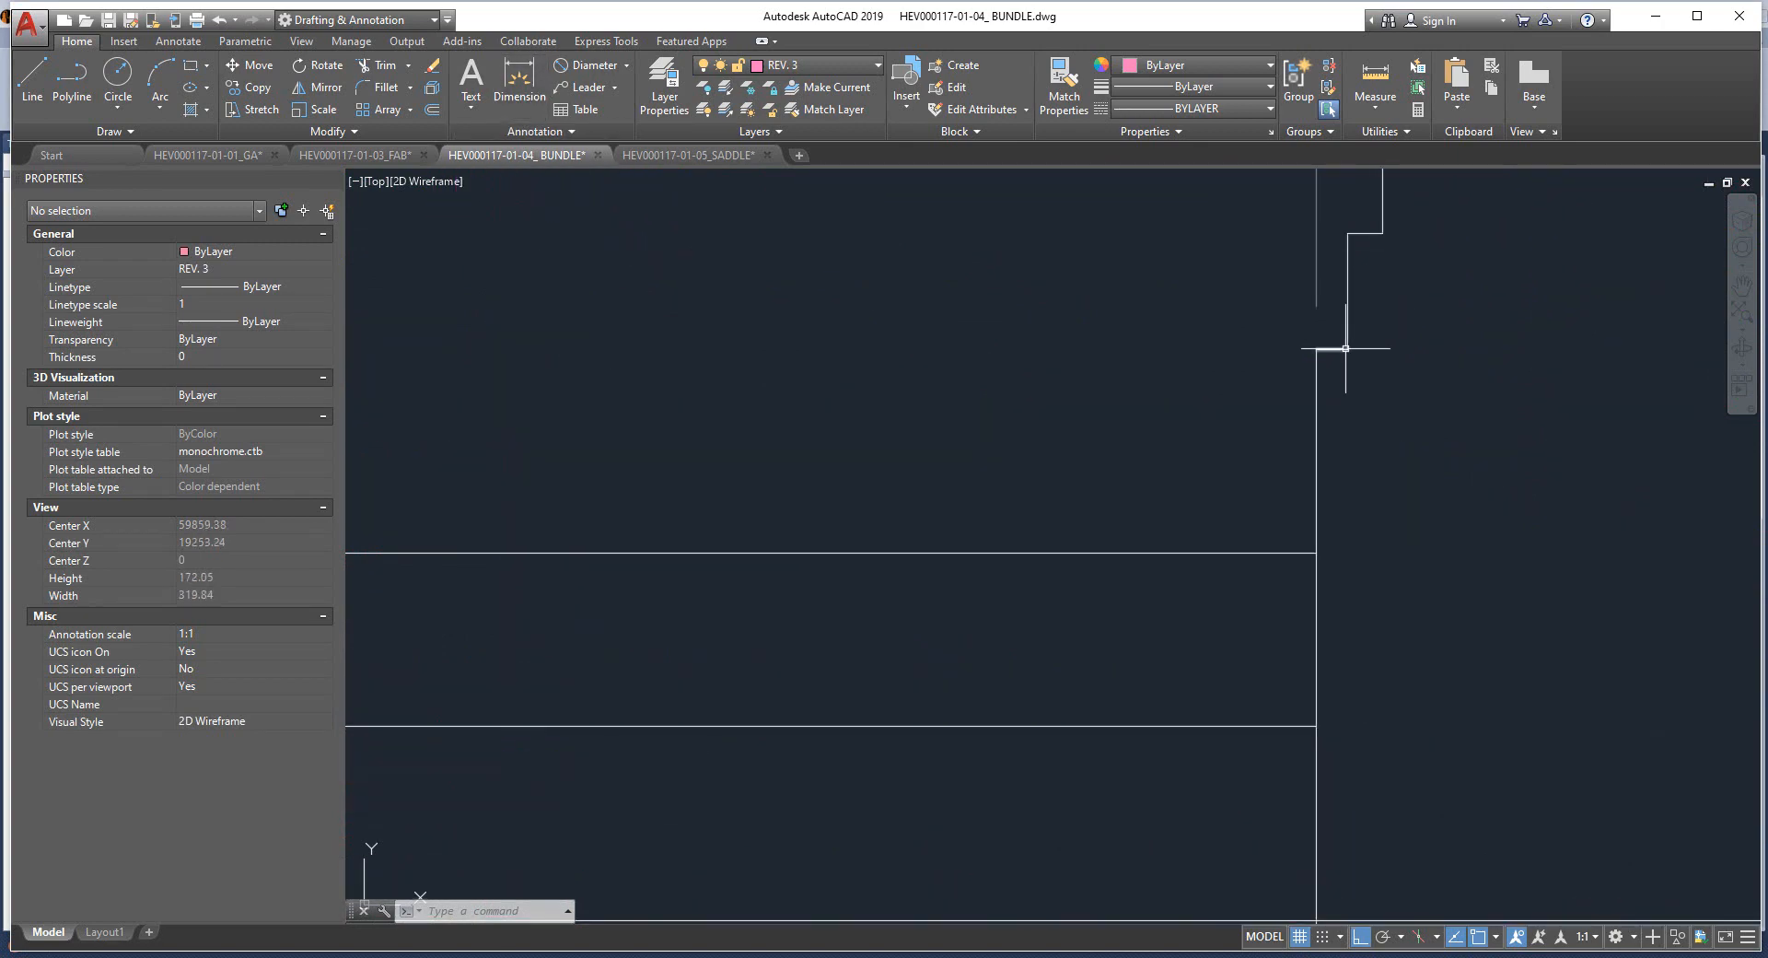
pyautogui.click(532, 86)
pyautogui.click(1348, 349)
pyautogui.scroll(-3, 1063, 313)
pyautogui.moveTo(1063, 313); pyautogui.dragTo(1362, 368, button='middle')
pyautogui.moveTo(763, 393); pyautogui.dragTo(1575, 482, button='middle')
pyautogui.scroll(2, 965, 438)
pyautogui.scroll(4, 956, 440)
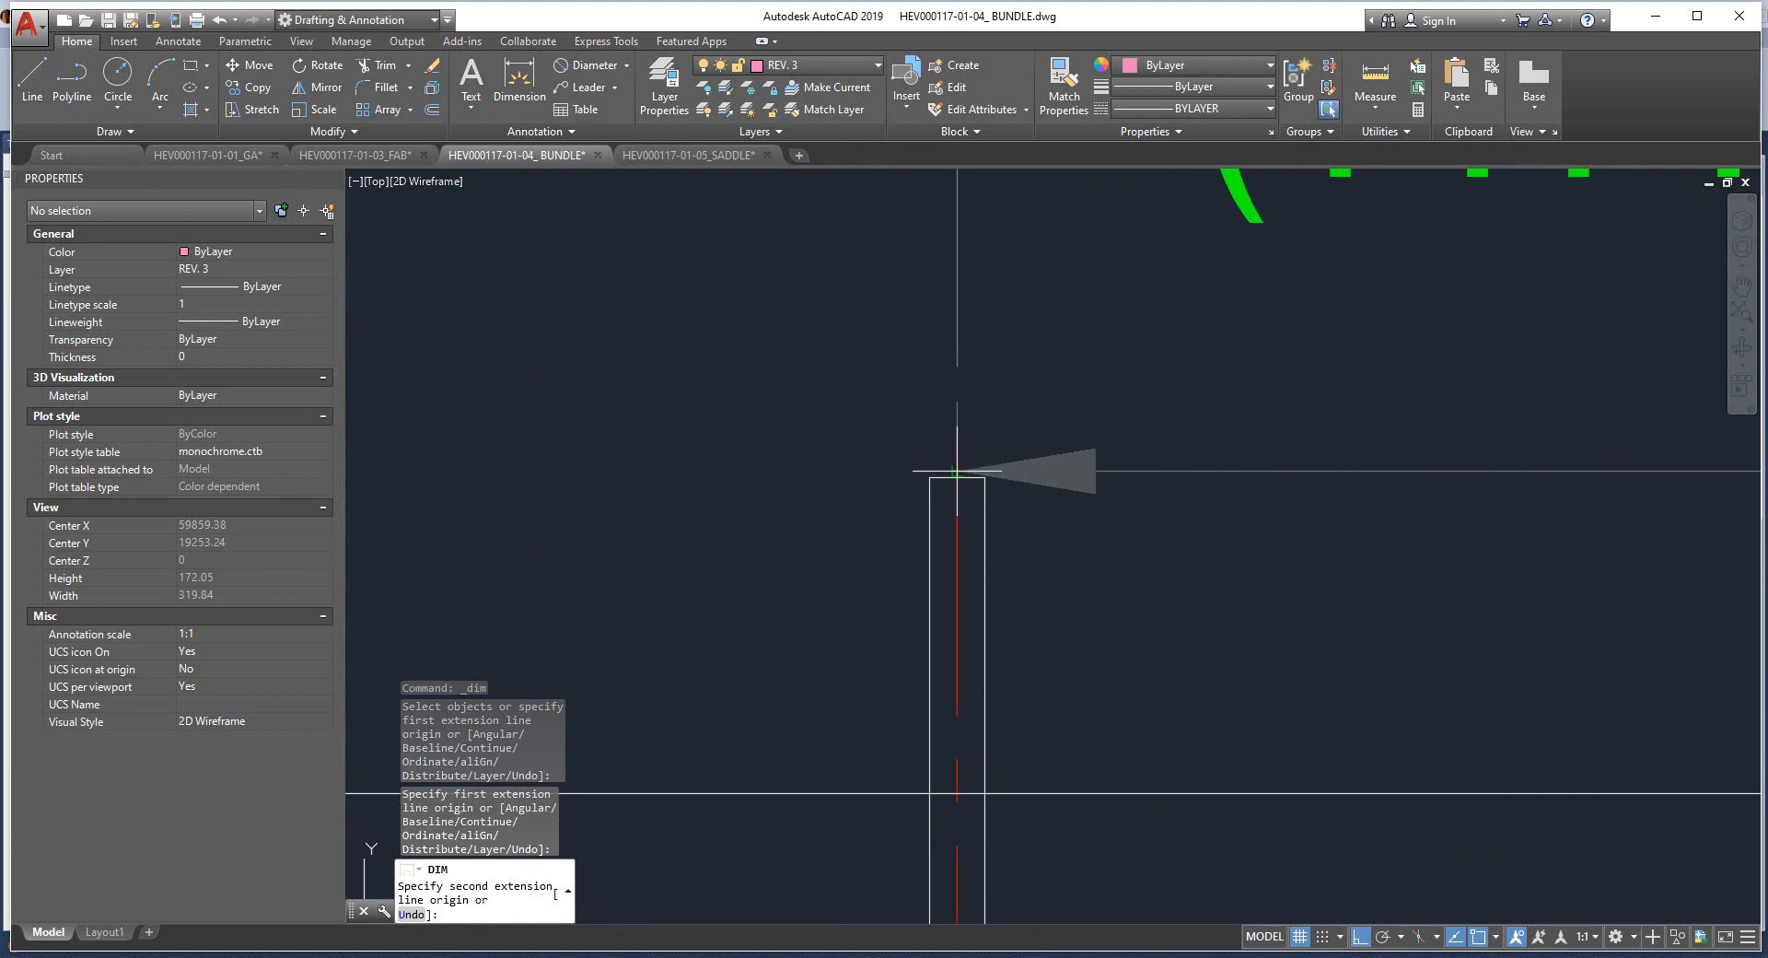
pyautogui.click(957, 476)
pyautogui.scroll(-6, 974, 417)
pyautogui.moveTo(1325, 401); pyautogui.dragTo(1275, 404, button='middle')
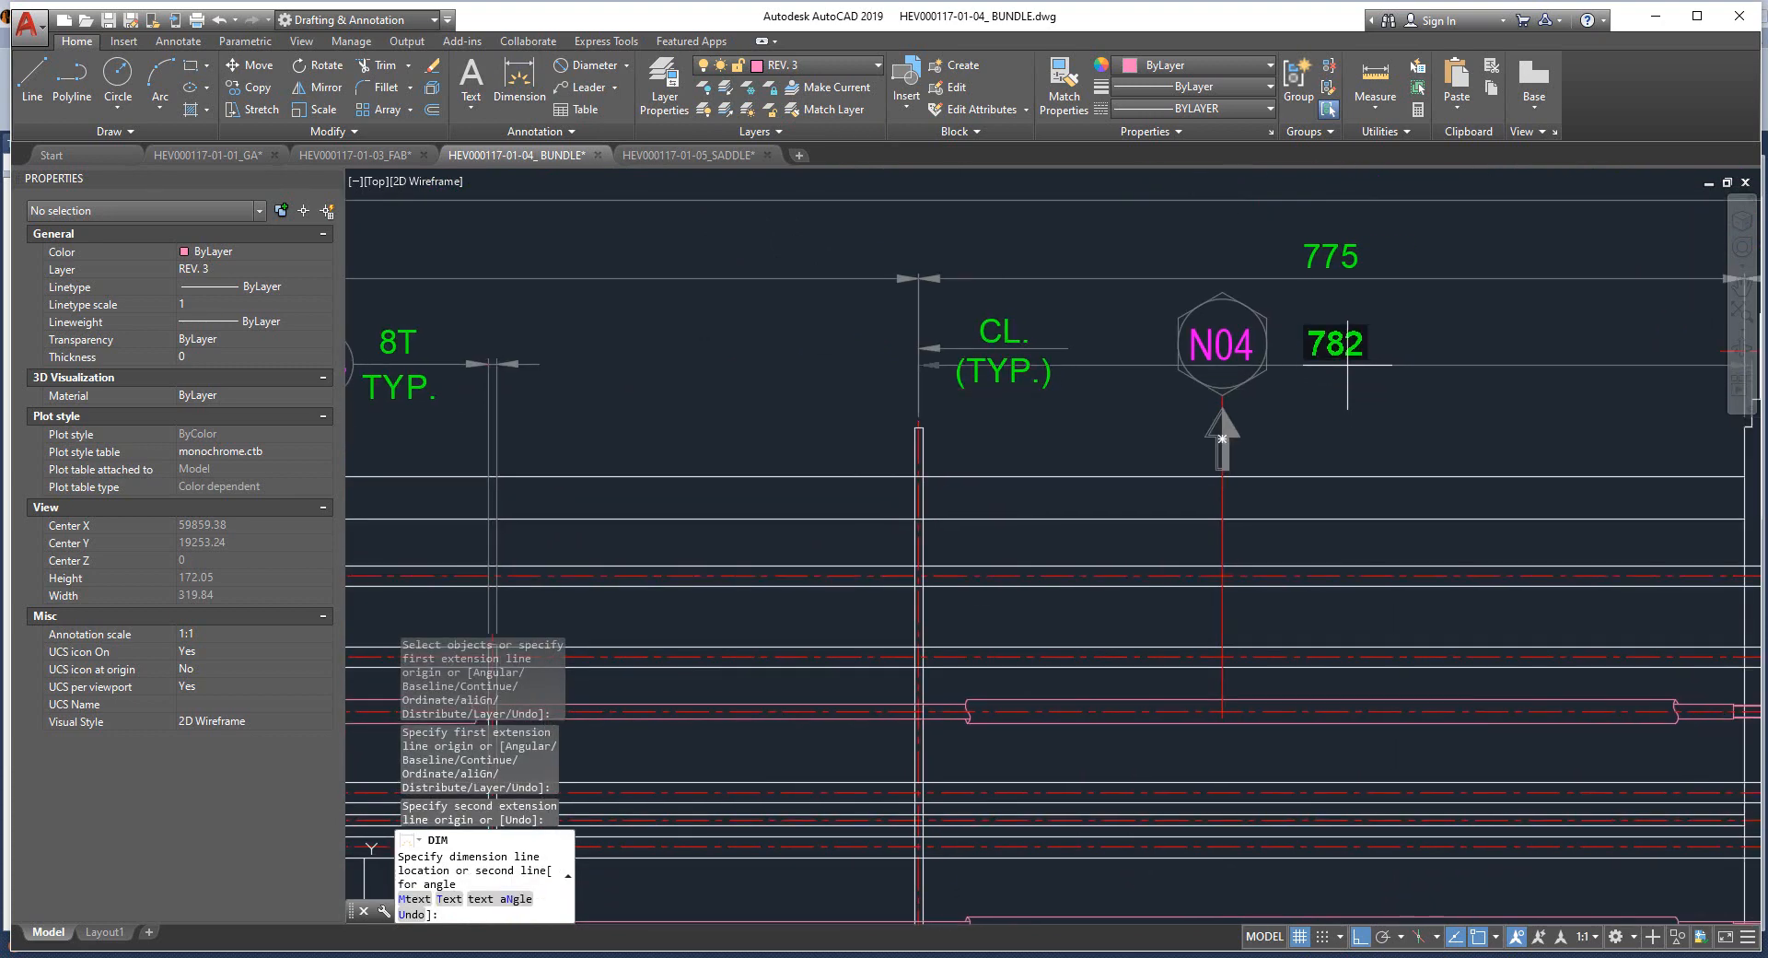
pyautogui.moveTo(1355, 314); pyautogui.dragTo(1222, 391, button='middle')
pyautogui.click(1218, 359)
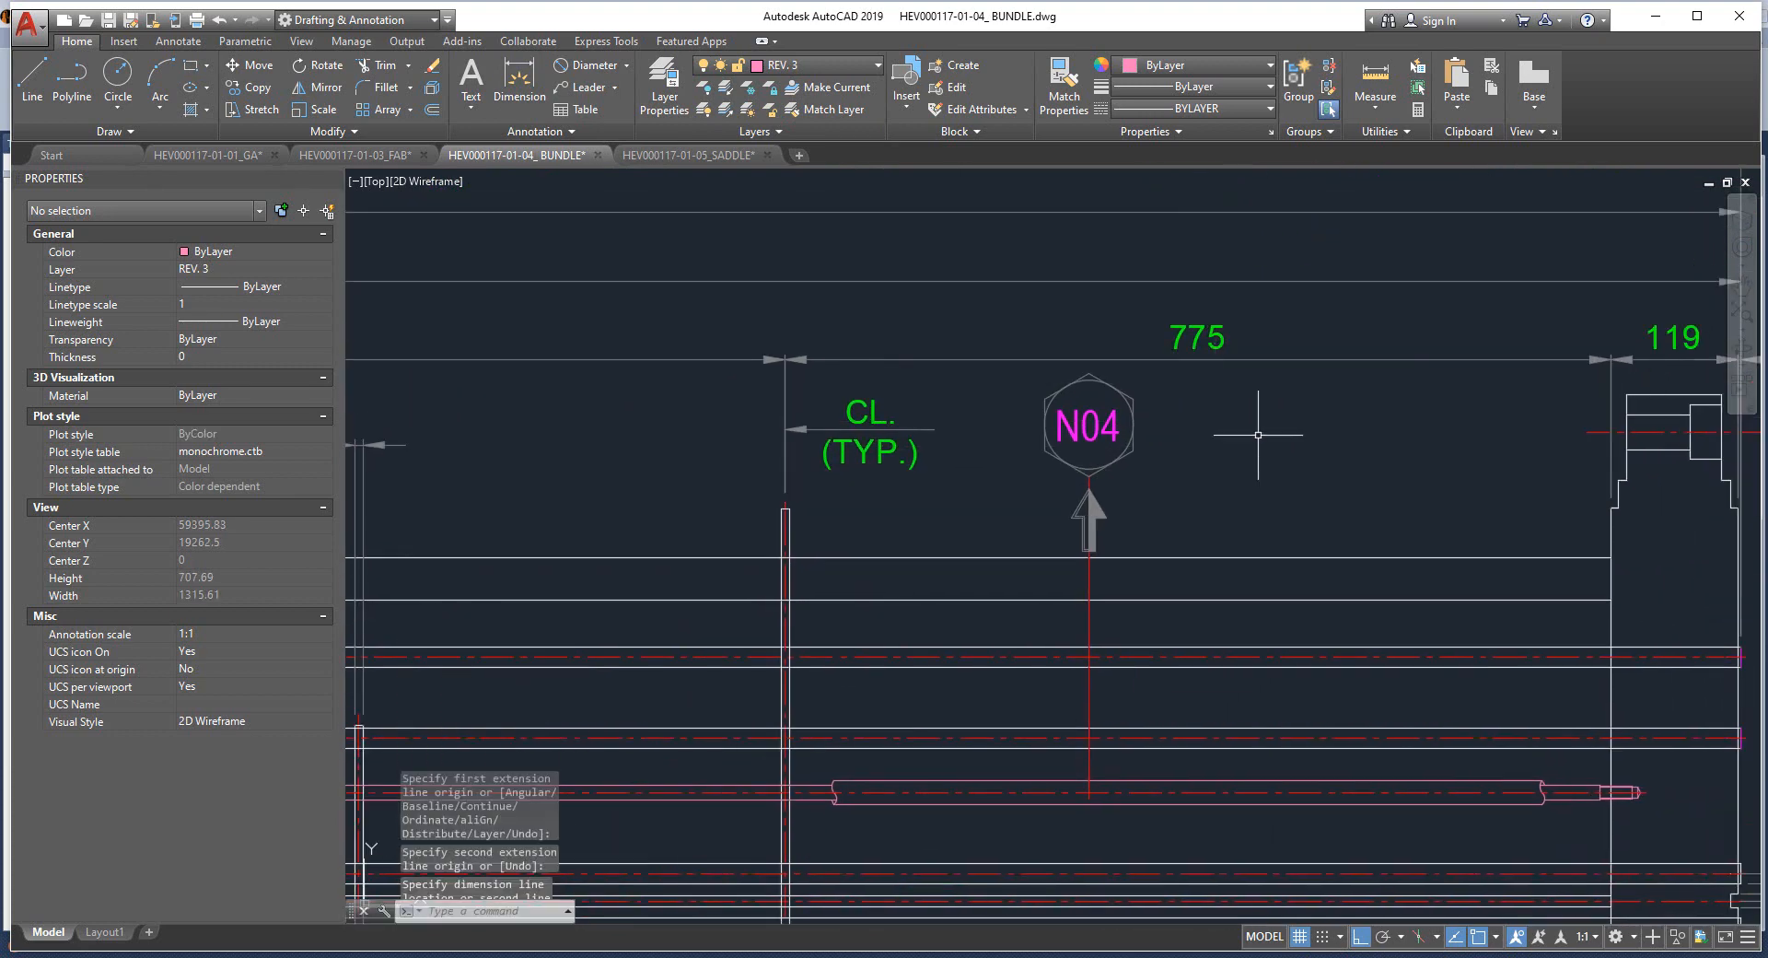
# Select the existing 775 dimension and examine where its extension line meets the tubesheet.
pyautogui.click(1243, 310)
pyautogui.click(1176, 370)
pyautogui.scroll(3, 1467, 540)
pyautogui.scroll(2, 1456, 462)
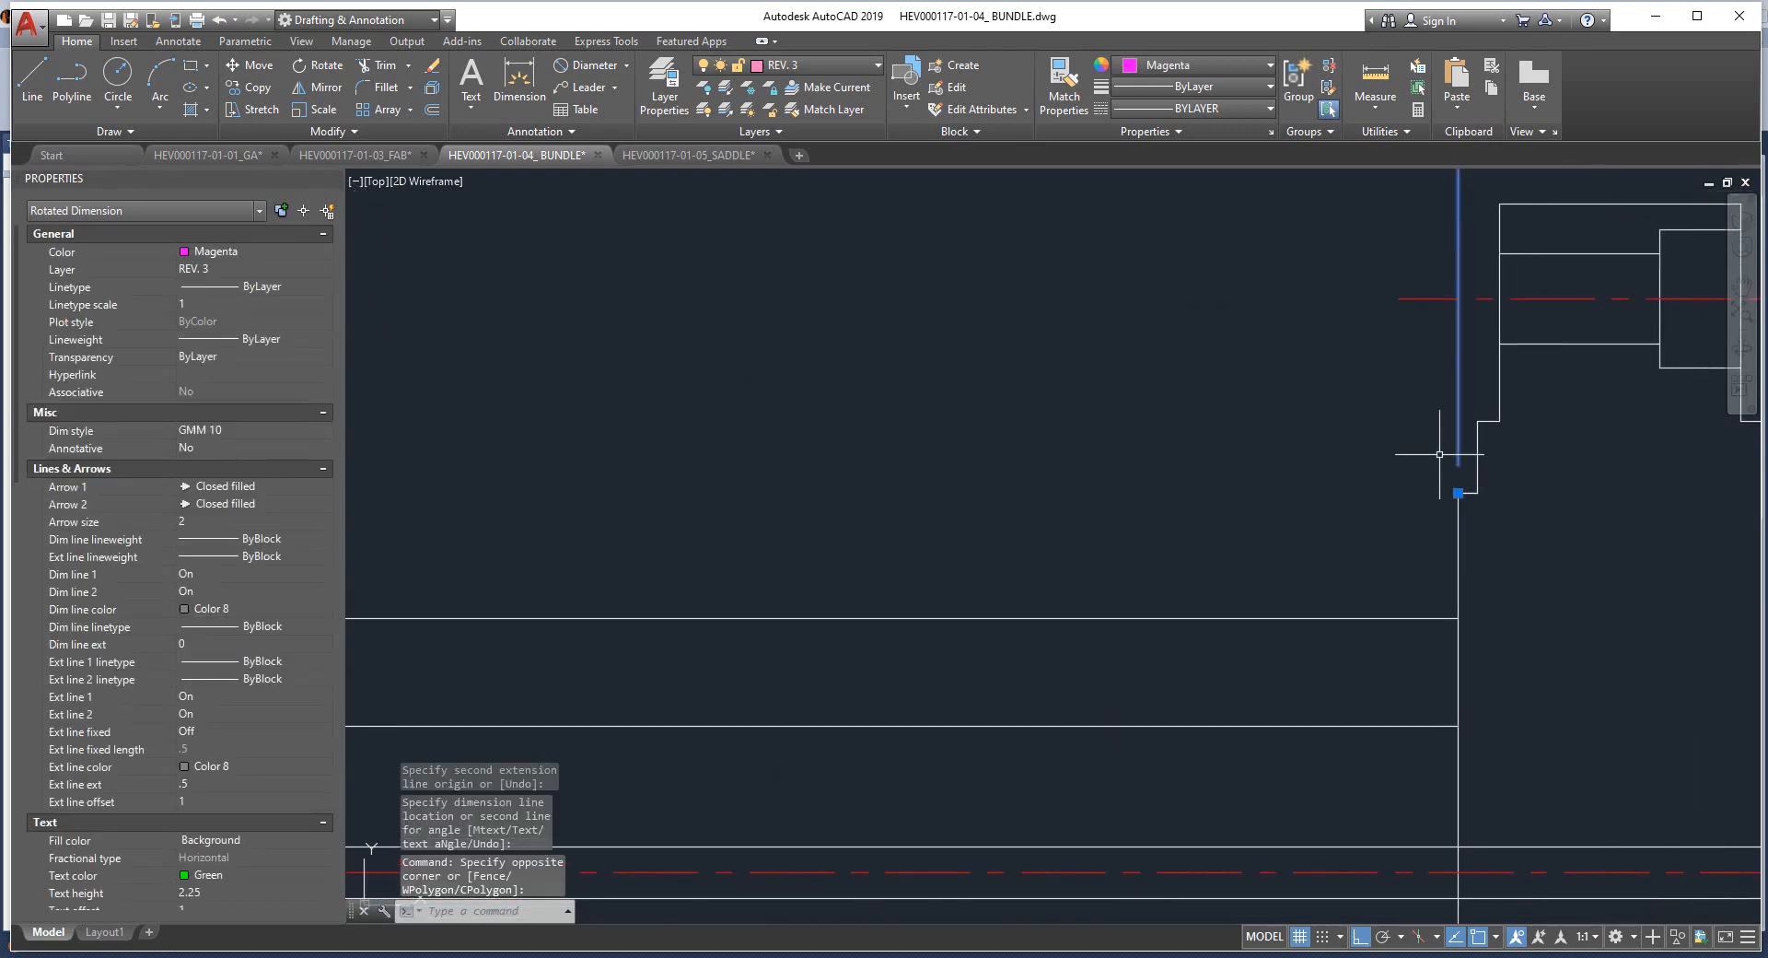
pyautogui.scroll(-5, 1452, 467)
pyautogui.press('Escape')
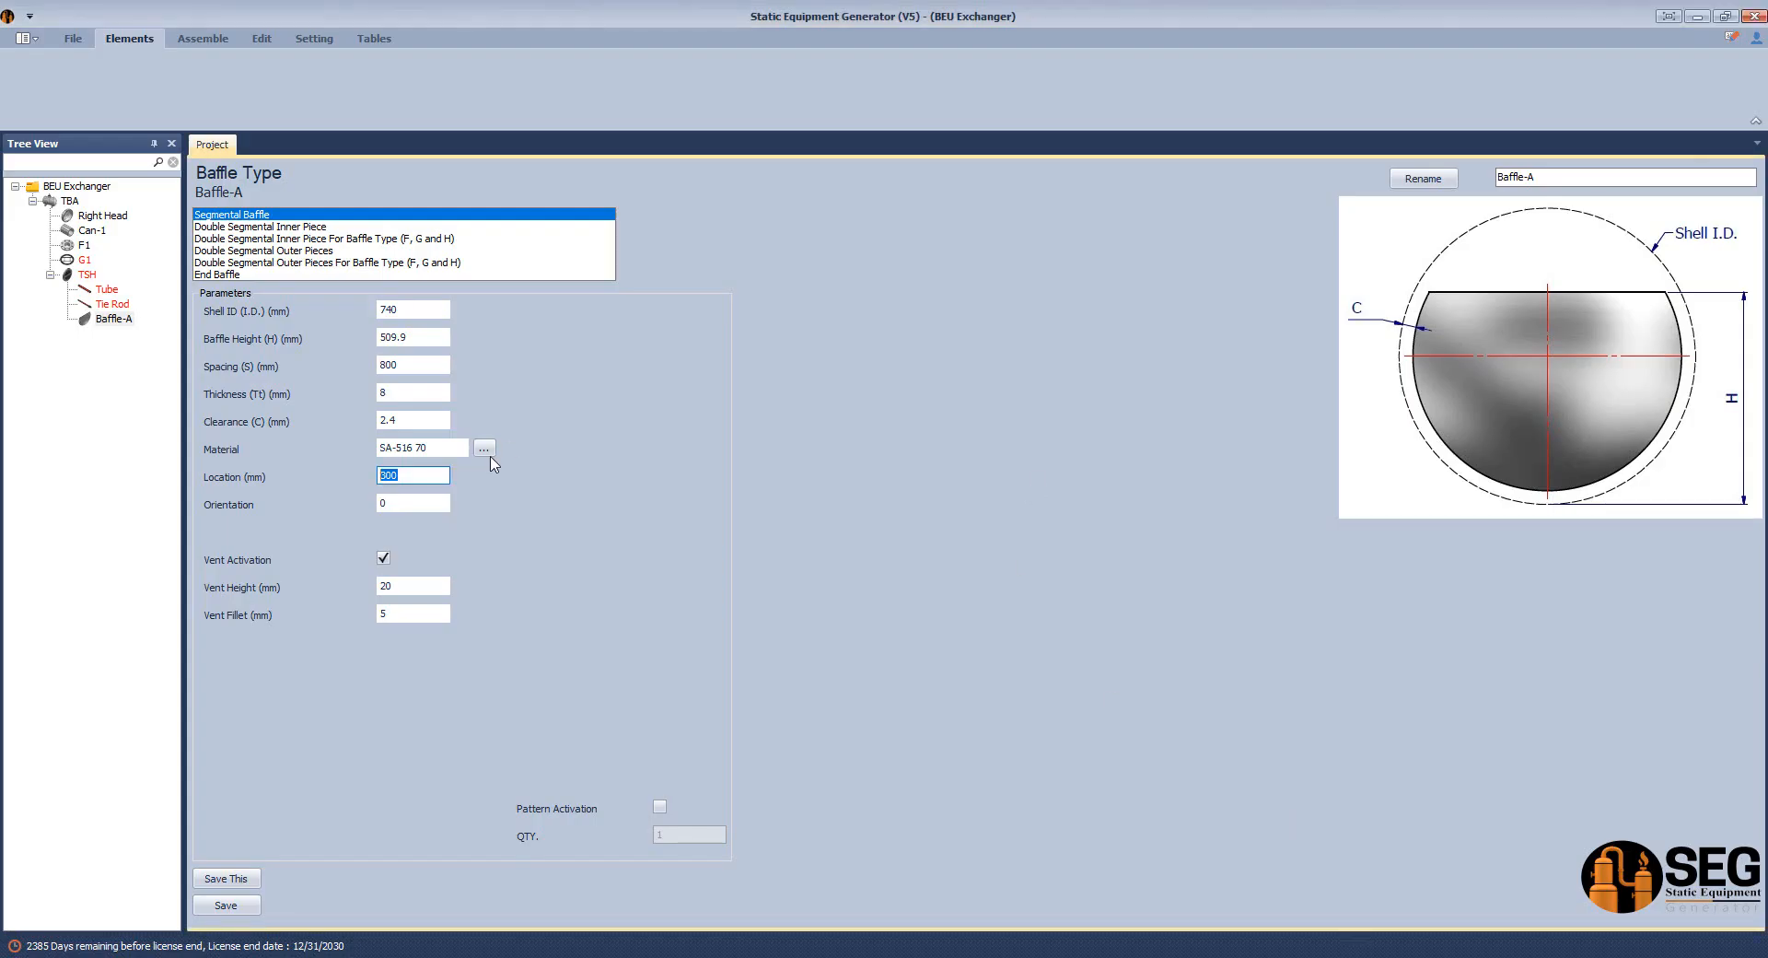
# Set Baffle-A's Location to 782 mm and its Orientation to 180 in Static Equipment Generator.
pyautogui.write('782')
pyautogui.click(412, 505)
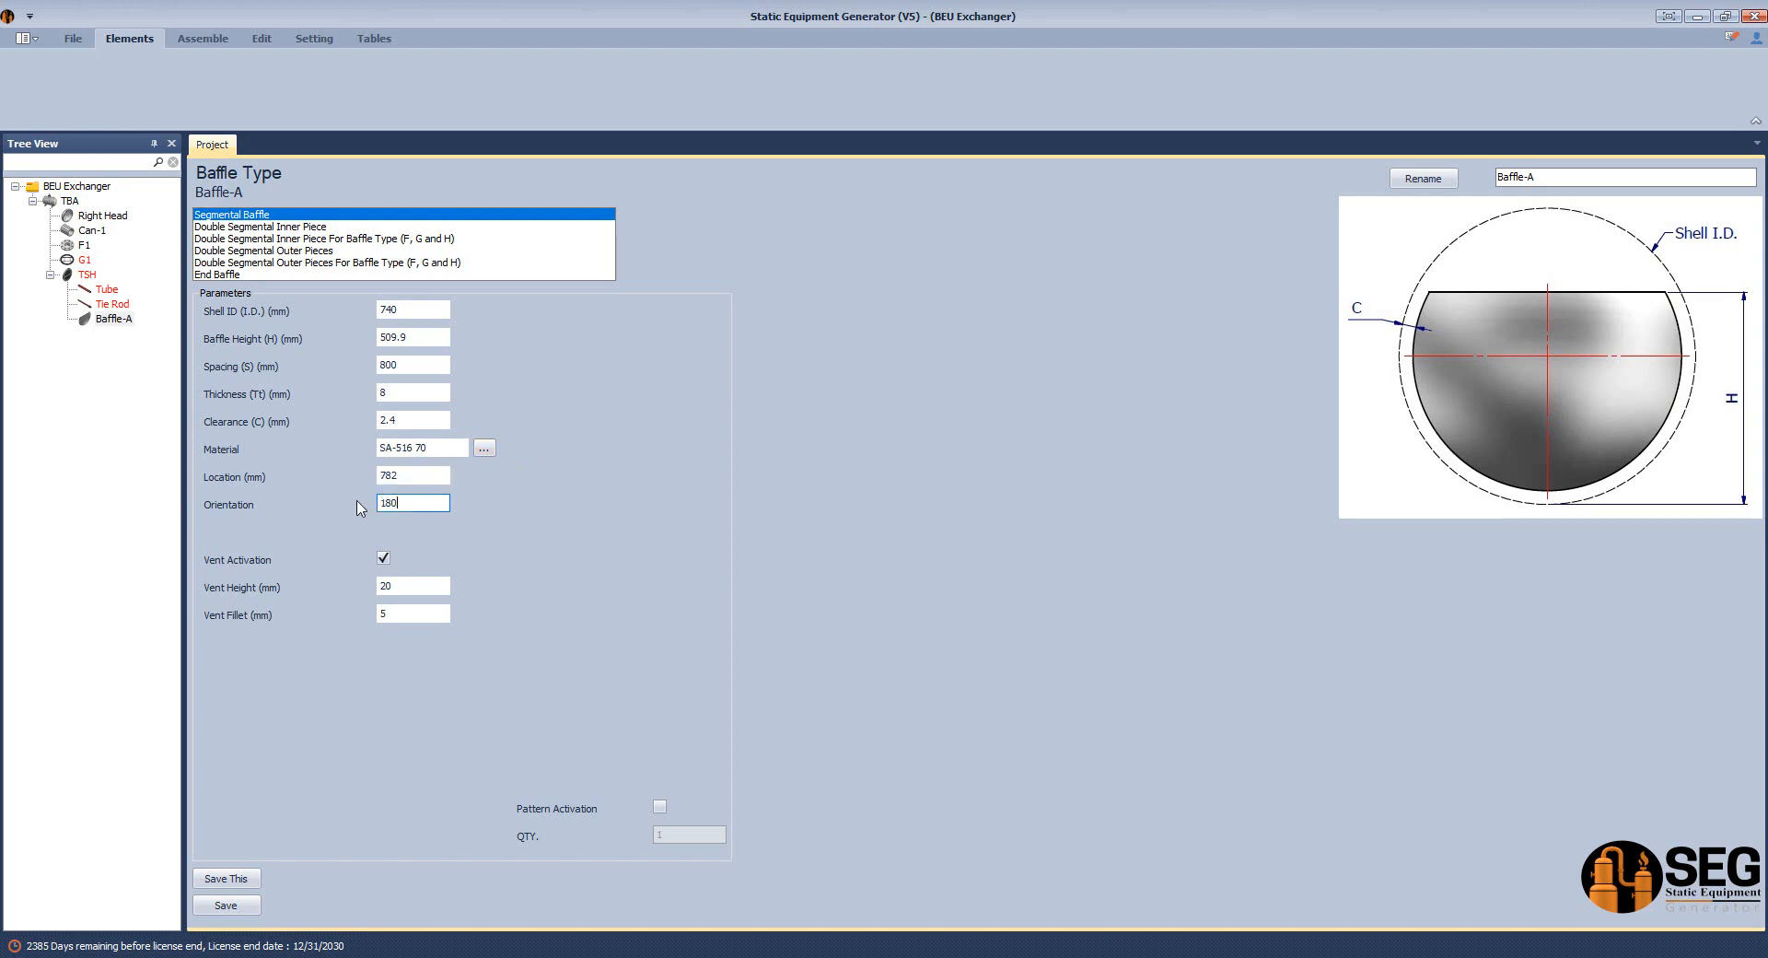
# Consult the bundle drawing, deactivate Baffle-A's vent, and save the baffle with its pattern activated for a quantity of 5.
pyautogui.click(1321, 957)
pyautogui.click(1225, 905)
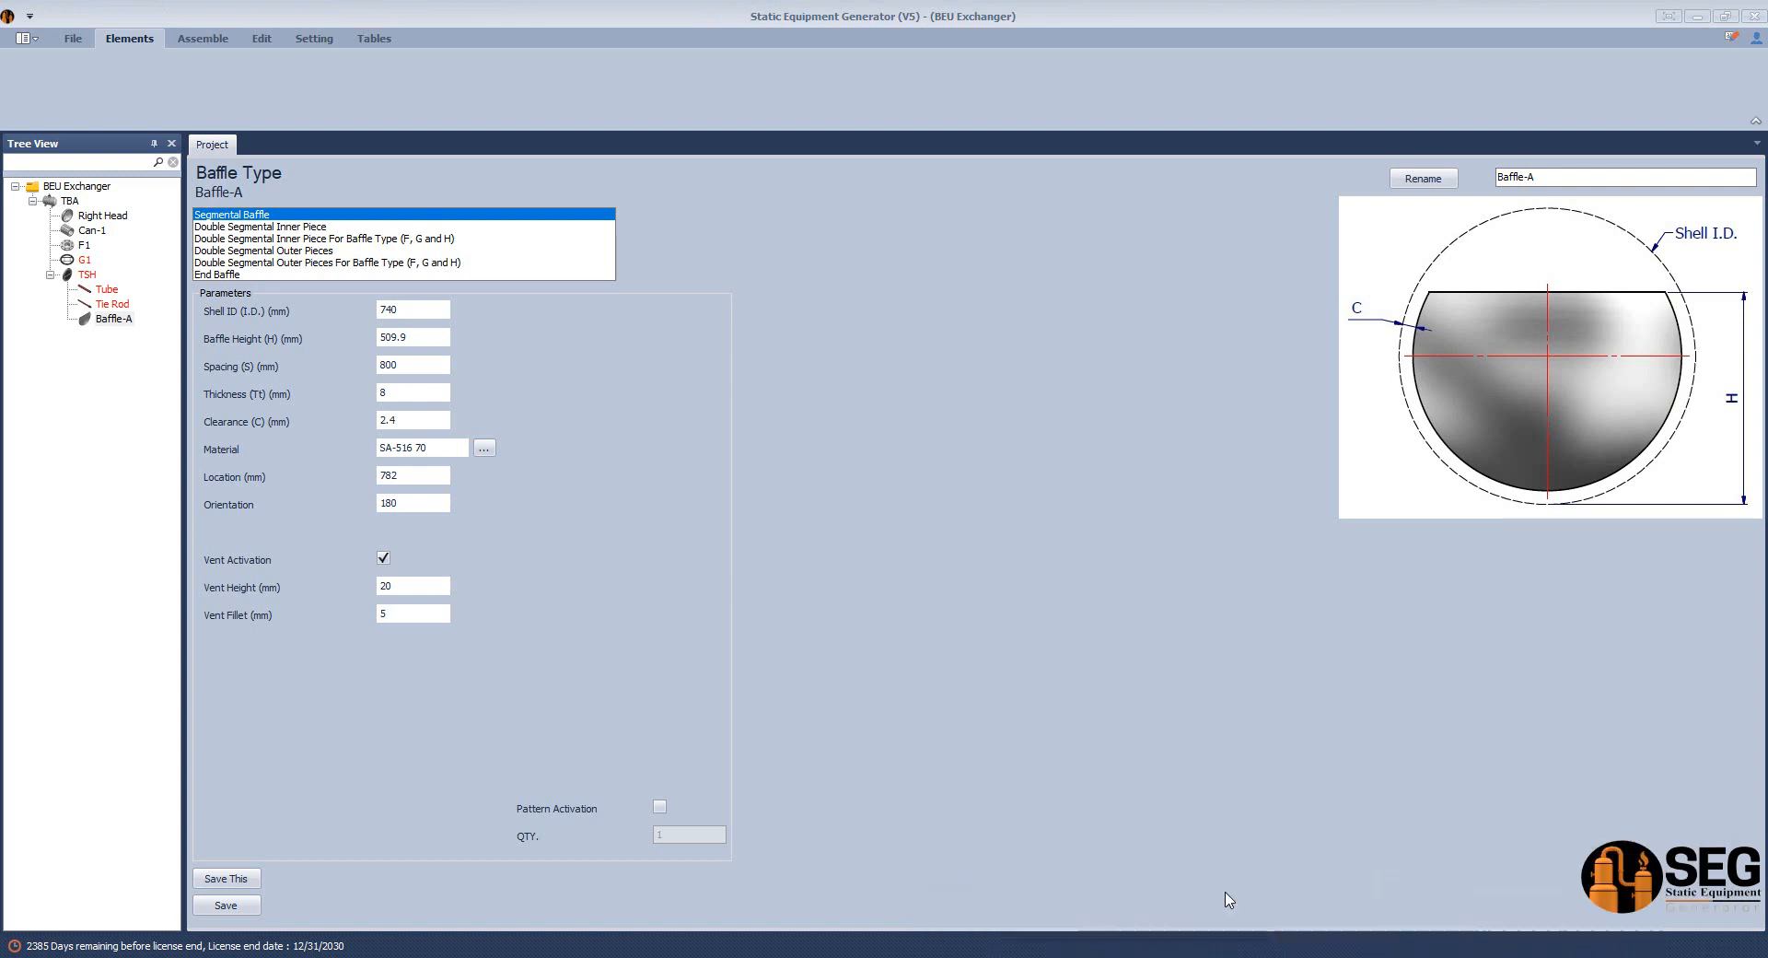
pyautogui.click(1322, 956)
pyautogui.click(1409, 926)
pyautogui.click(640, 592)
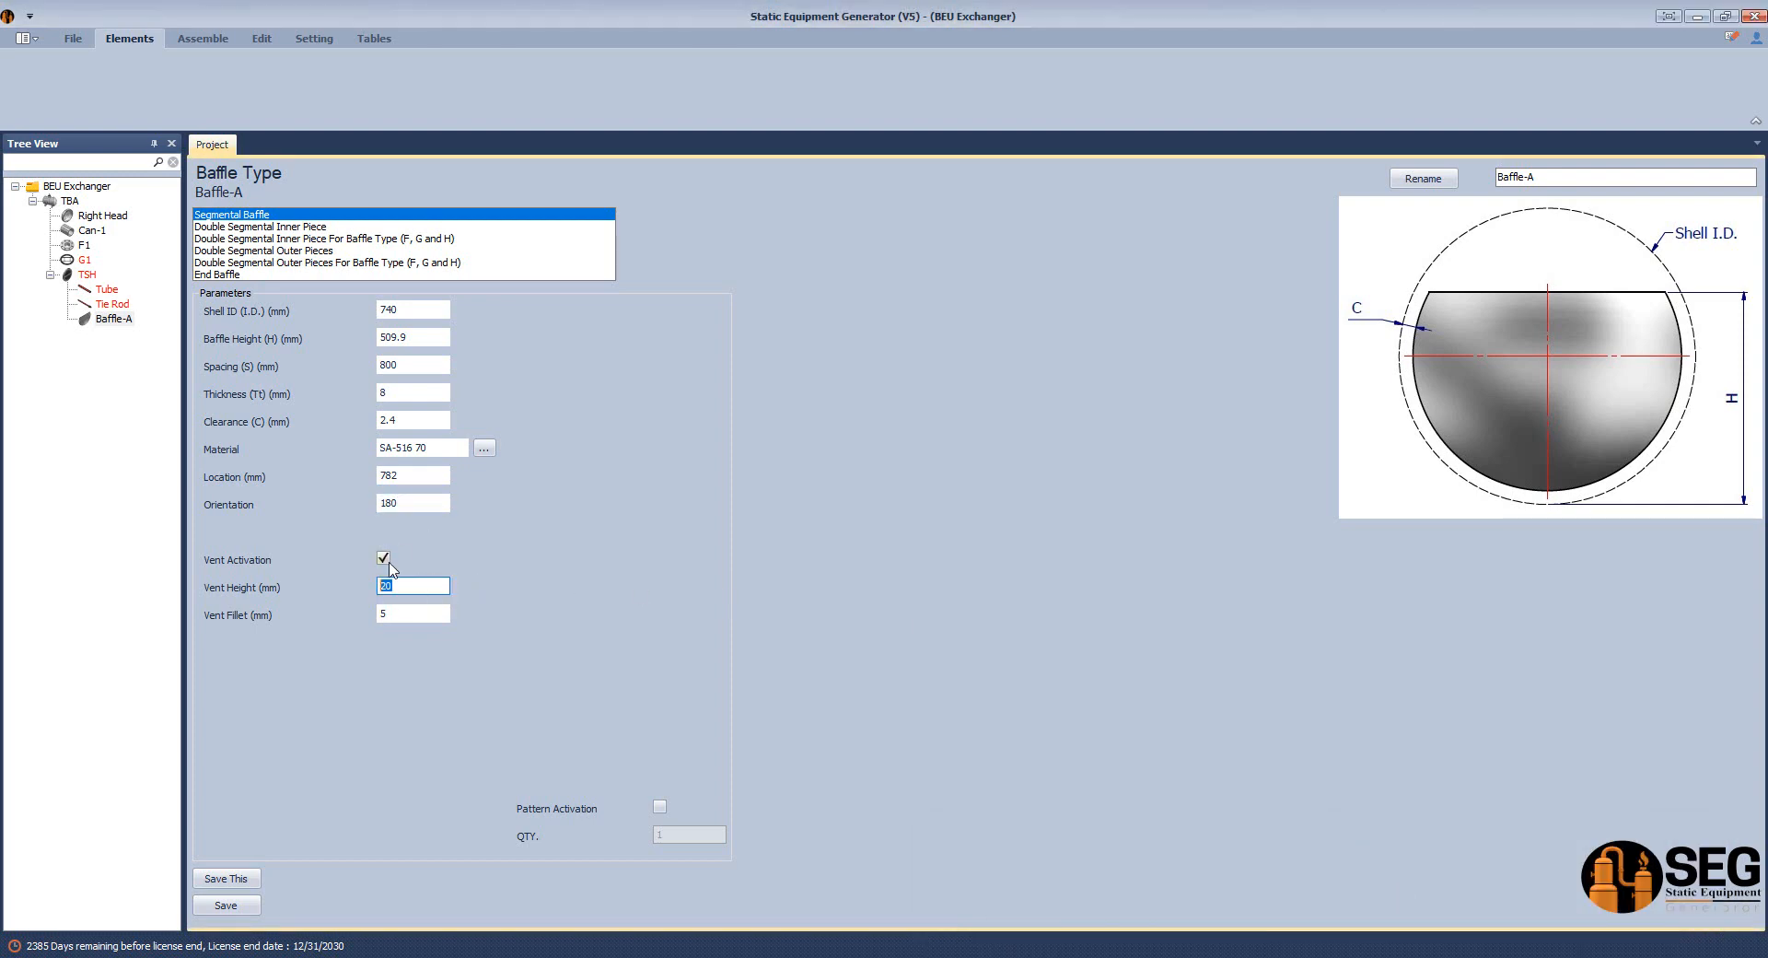
pyautogui.click(384, 558)
pyautogui.click(659, 807)
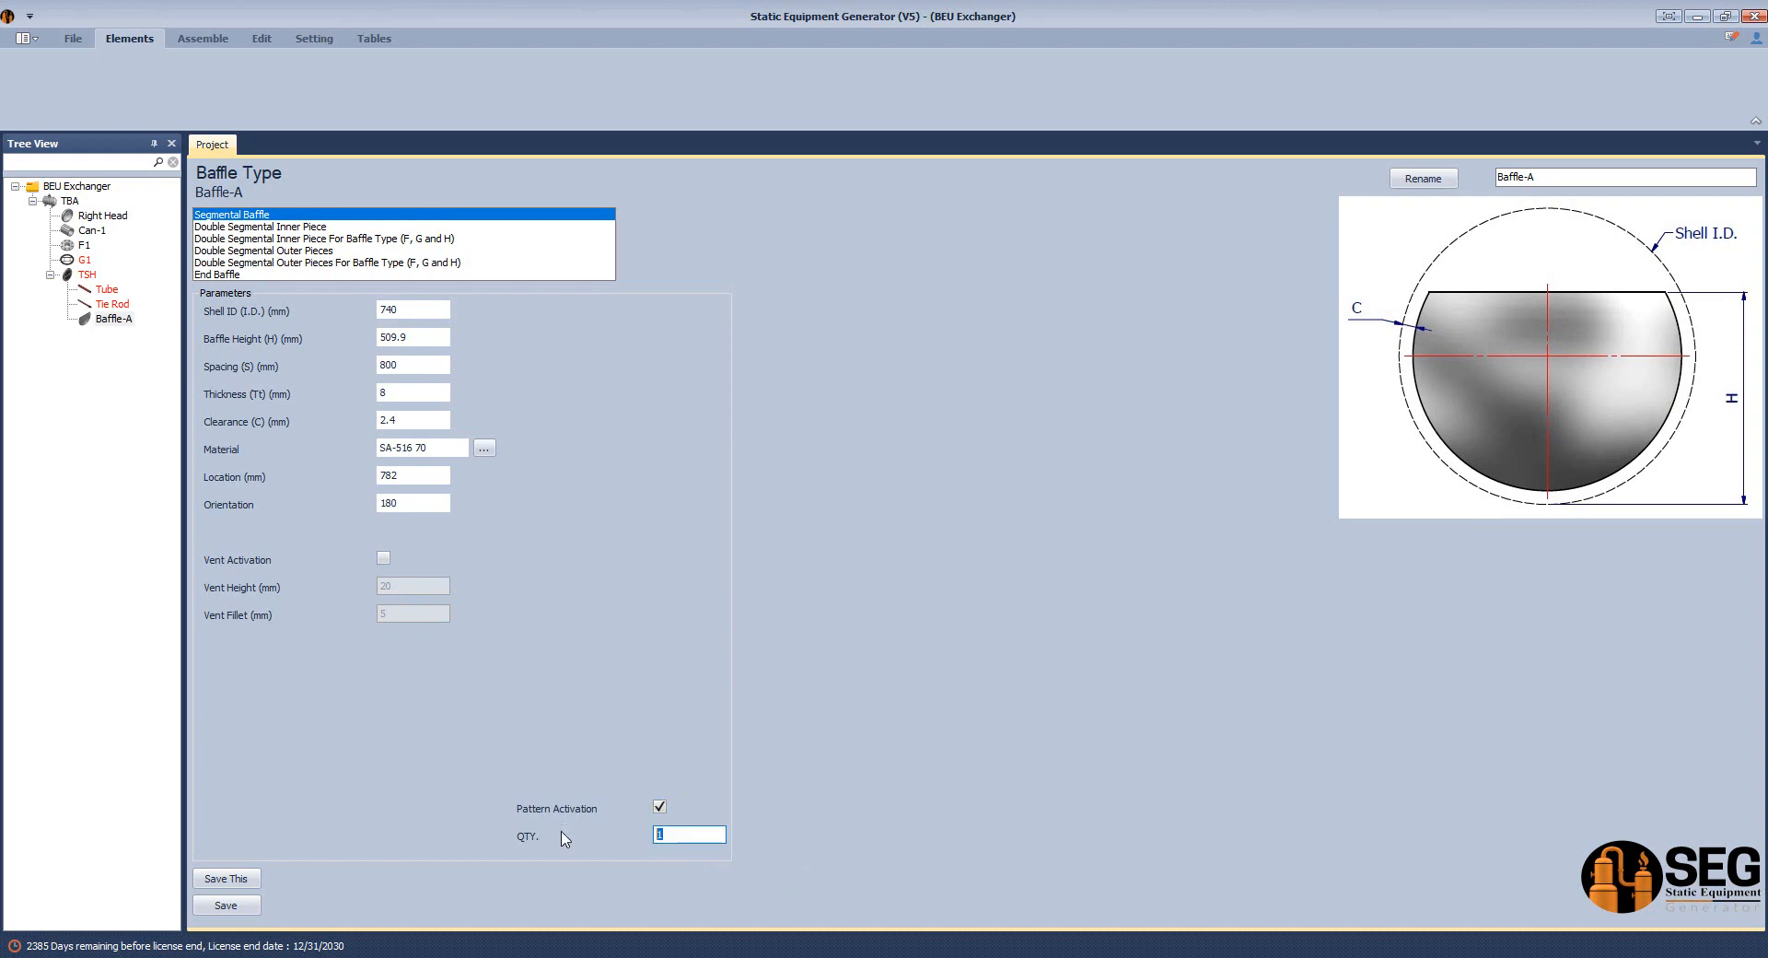
pyautogui.write('5')
pyautogui.click(226, 906)
pyautogui.click(114, 319)
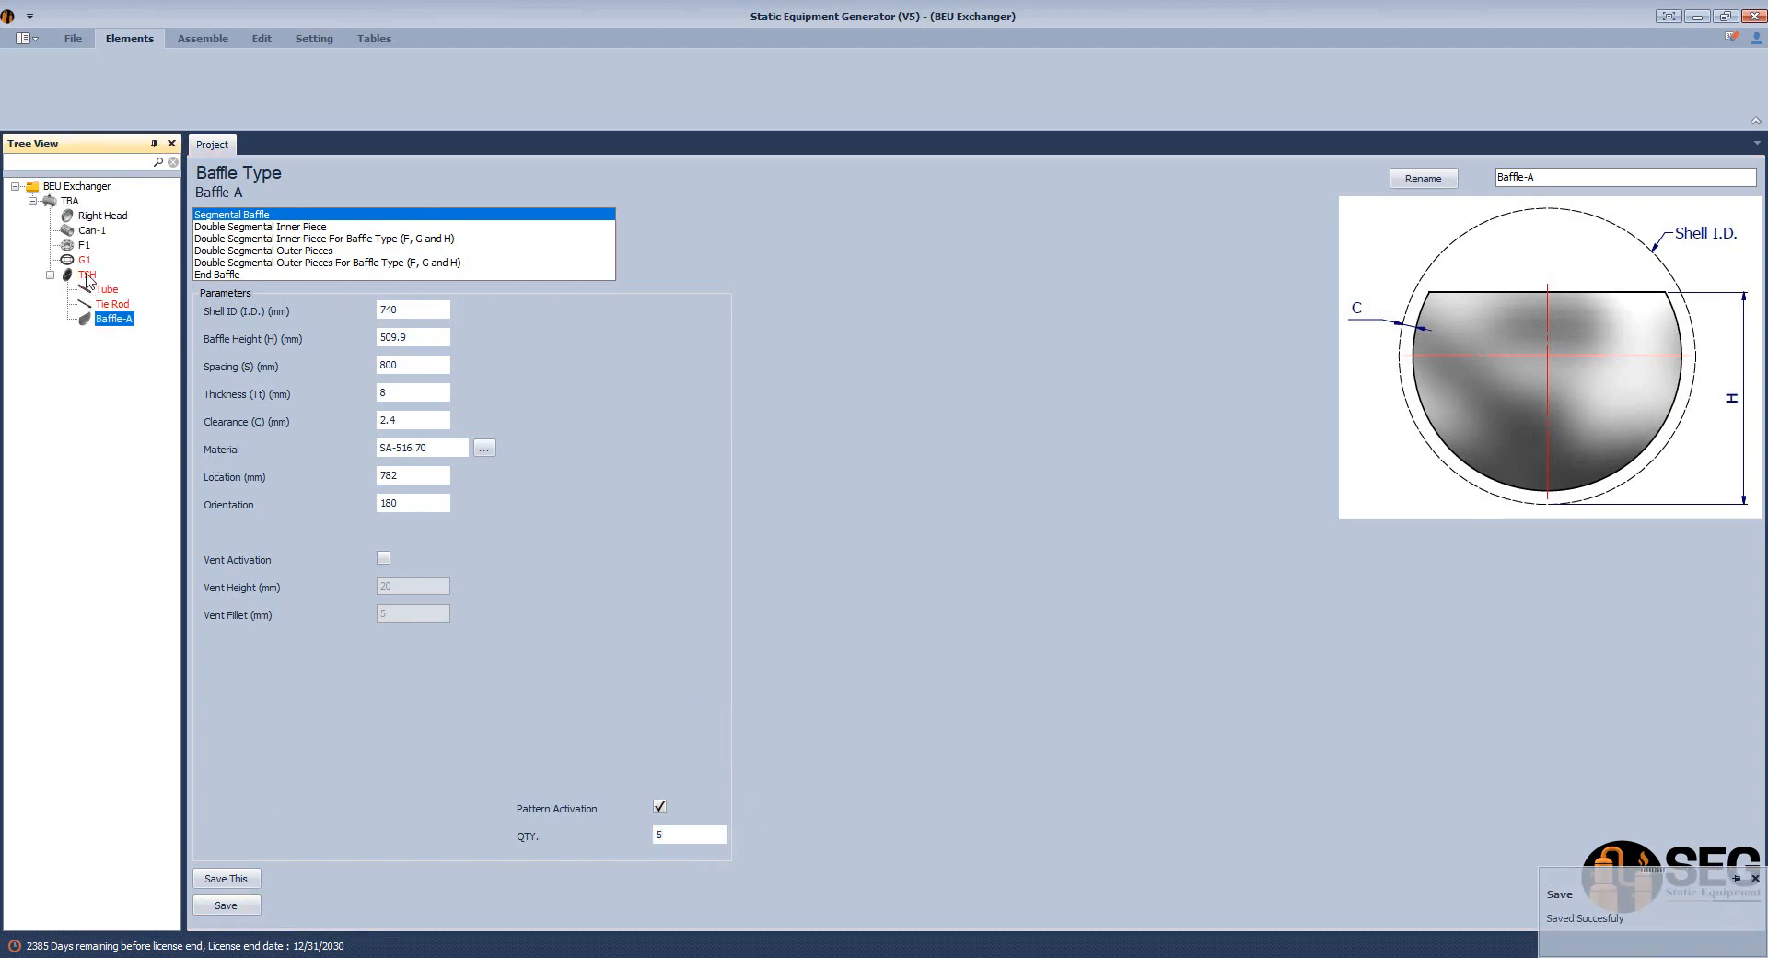
# Add Baffle-B to tubesheet TSH as a part same as Baffle-A.
pyautogui.click(88, 274)
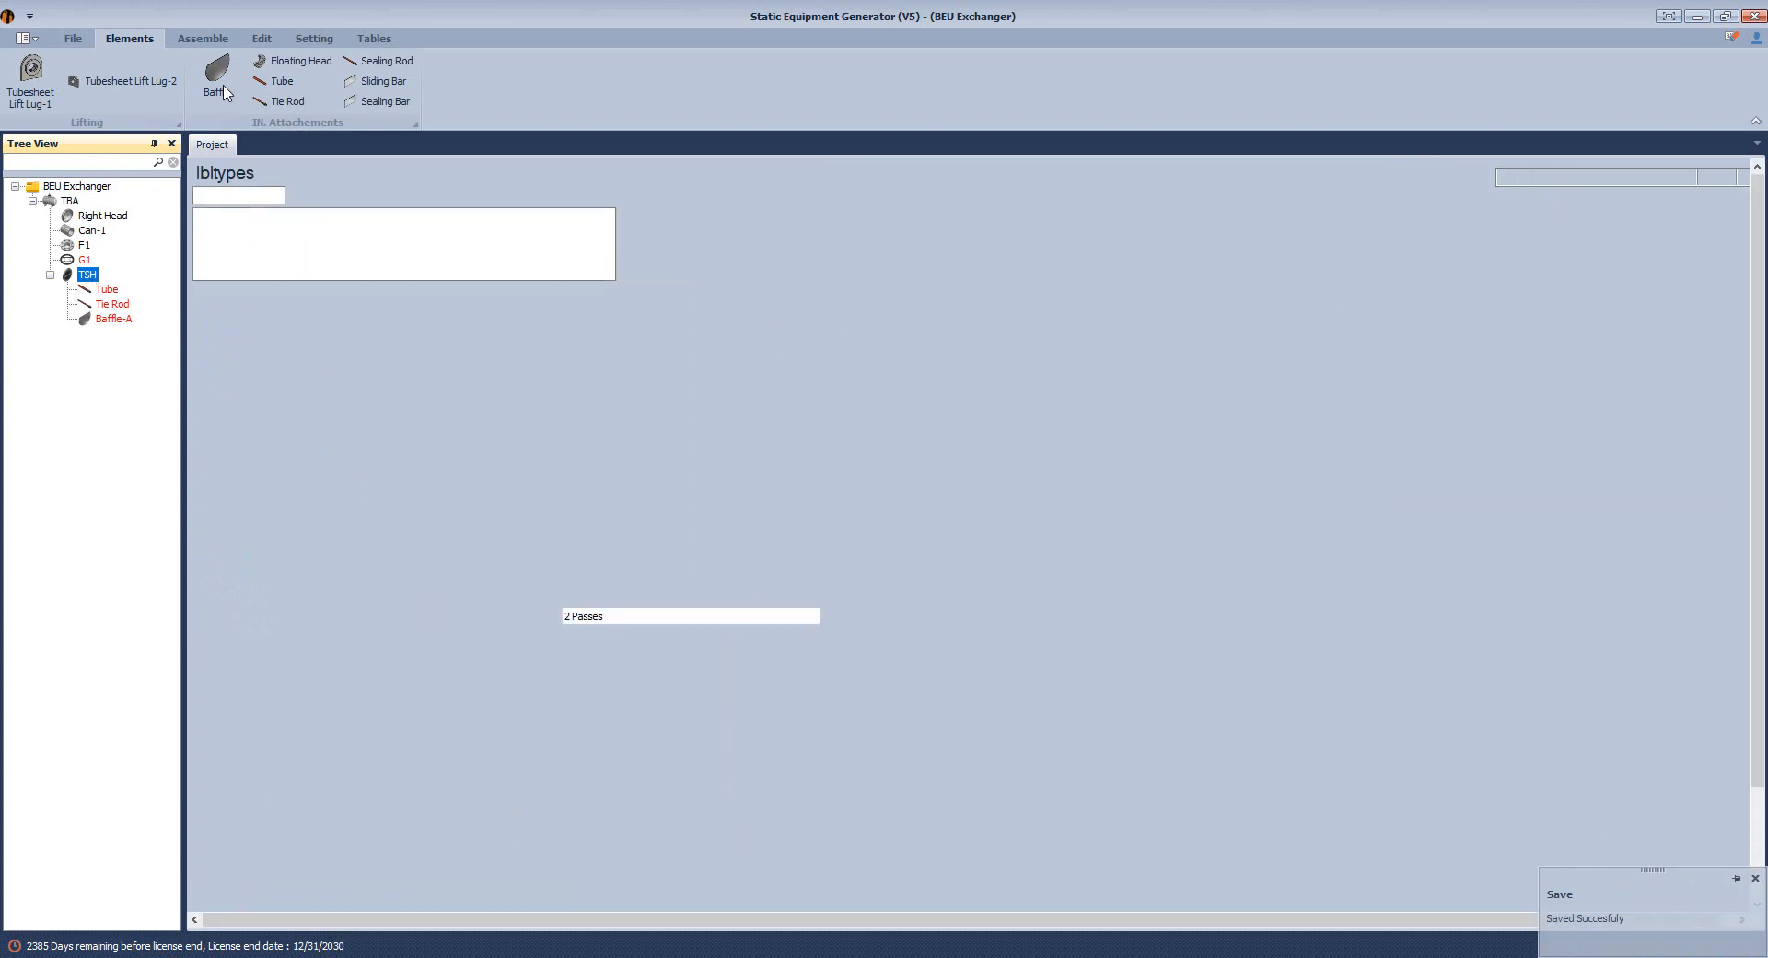
pyautogui.click(221, 88)
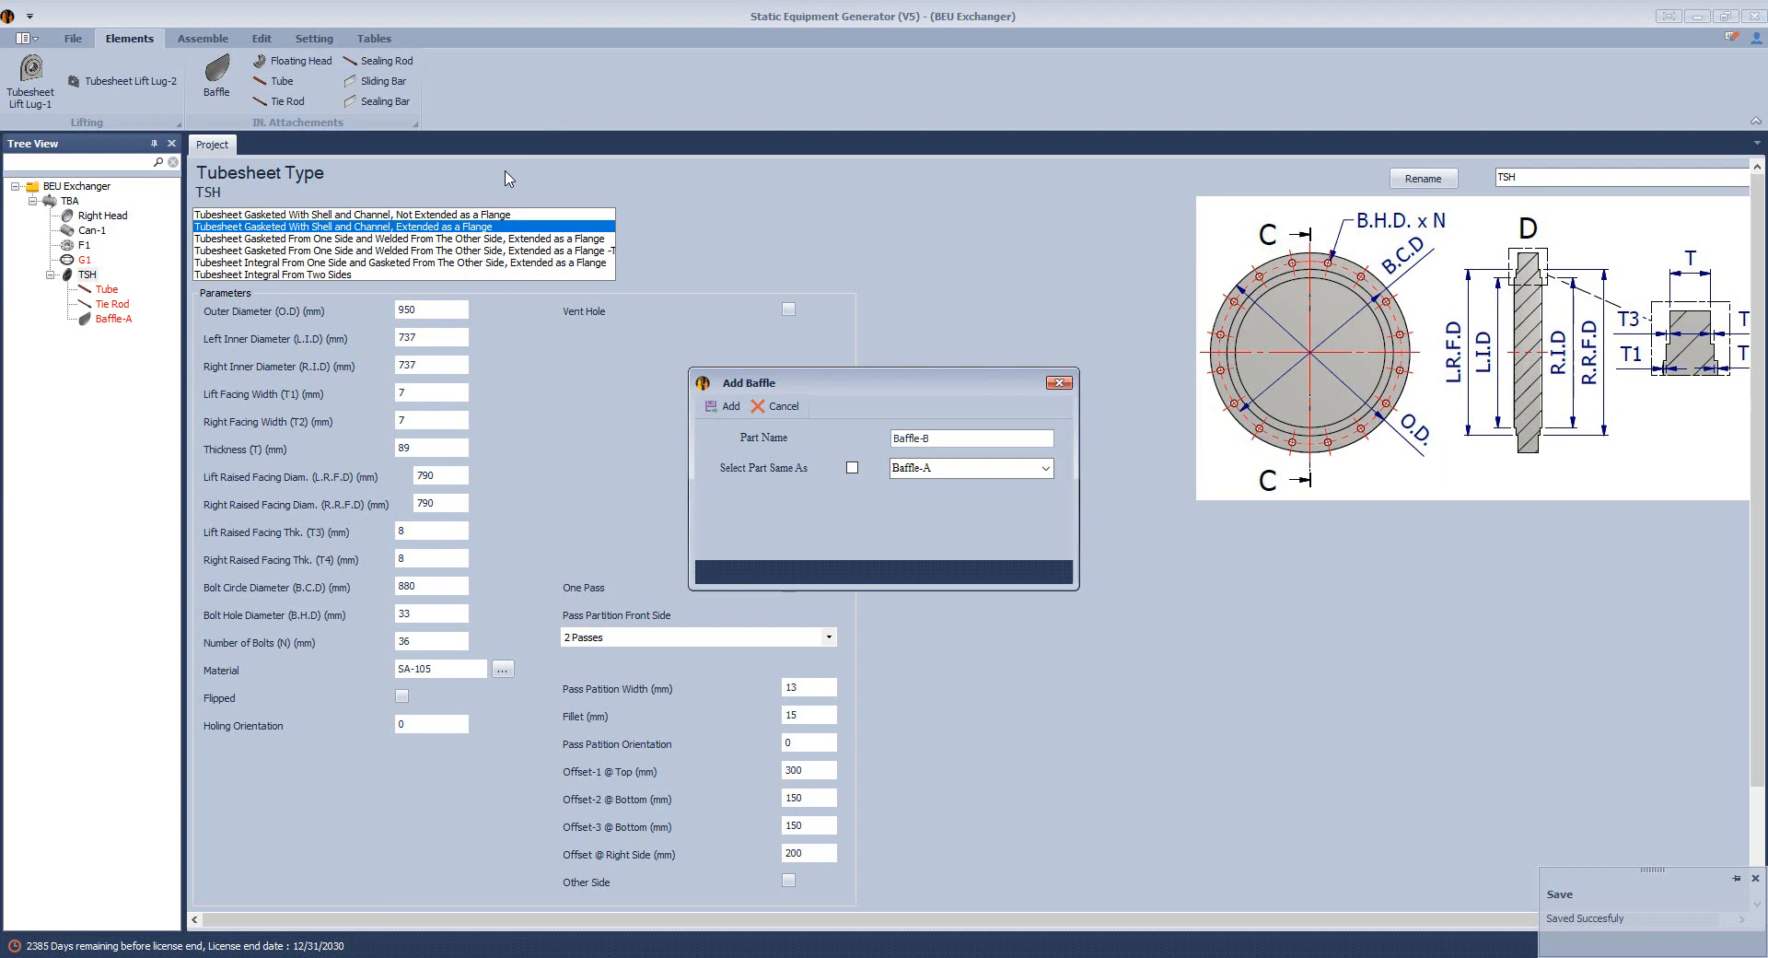
pyautogui.click(851, 467)
pyautogui.click(725, 406)
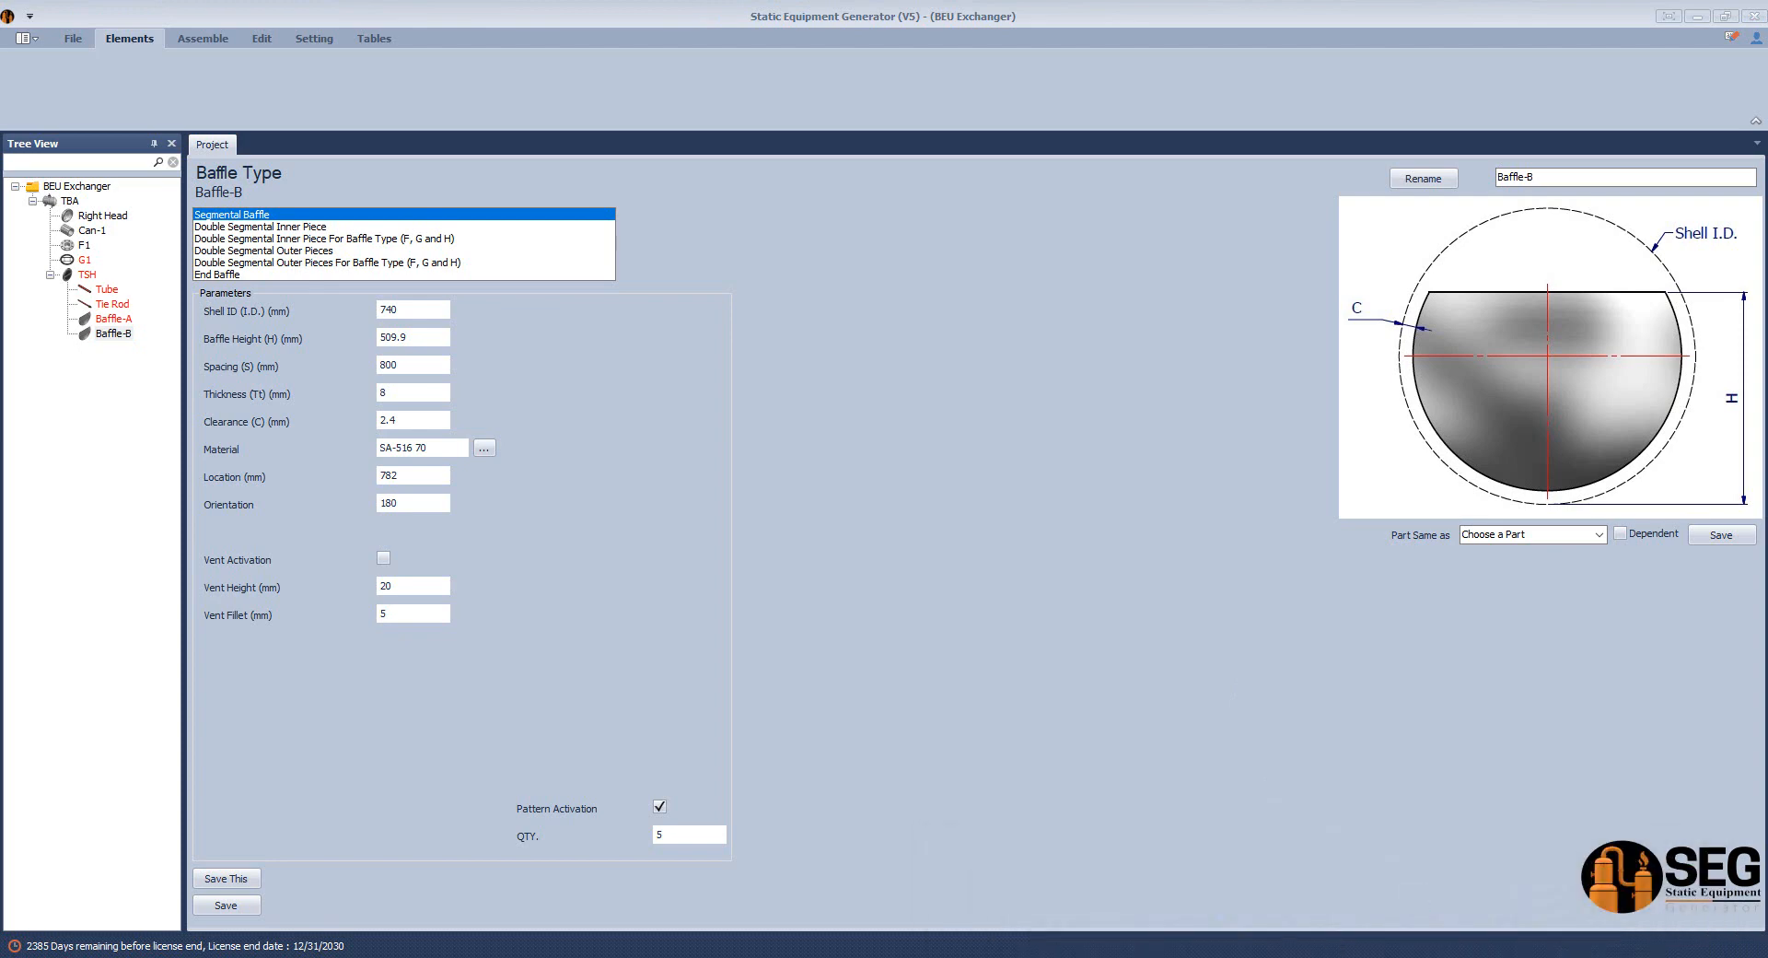
# Check Baffle-B's copied parameters, then set its Location to 1182 mm and its Orientation to 0.
pyautogui.click(1267, 835)
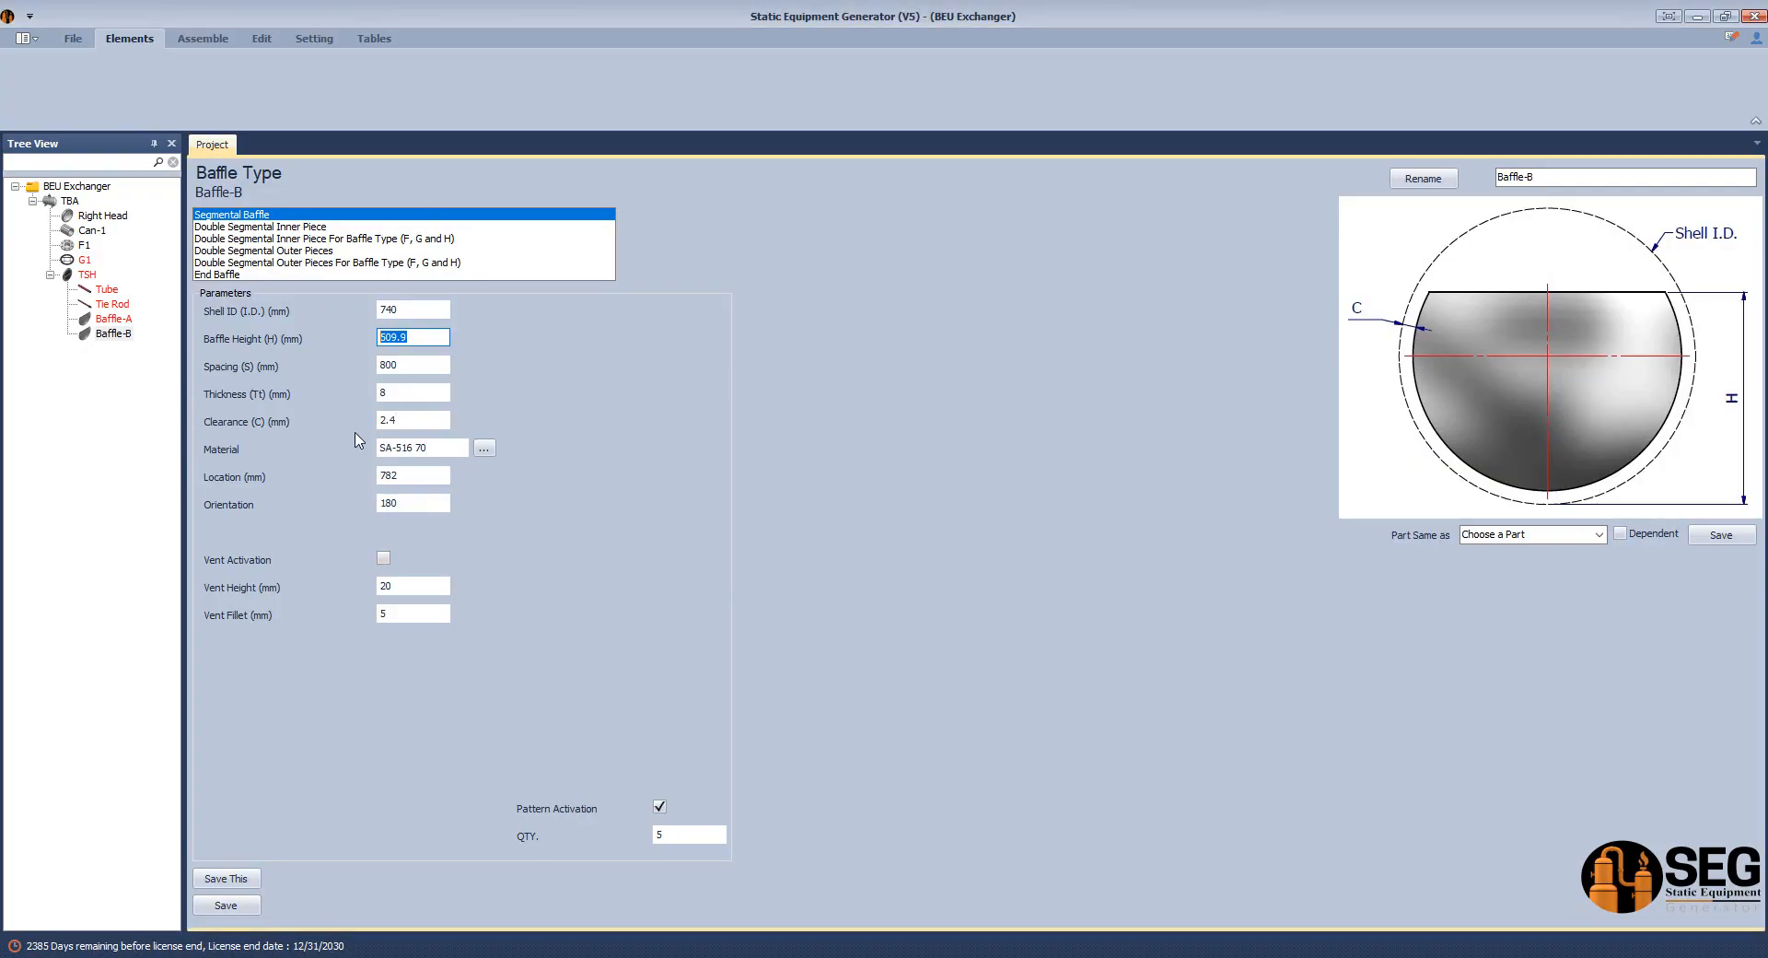
pyautogui.click(416, 362)
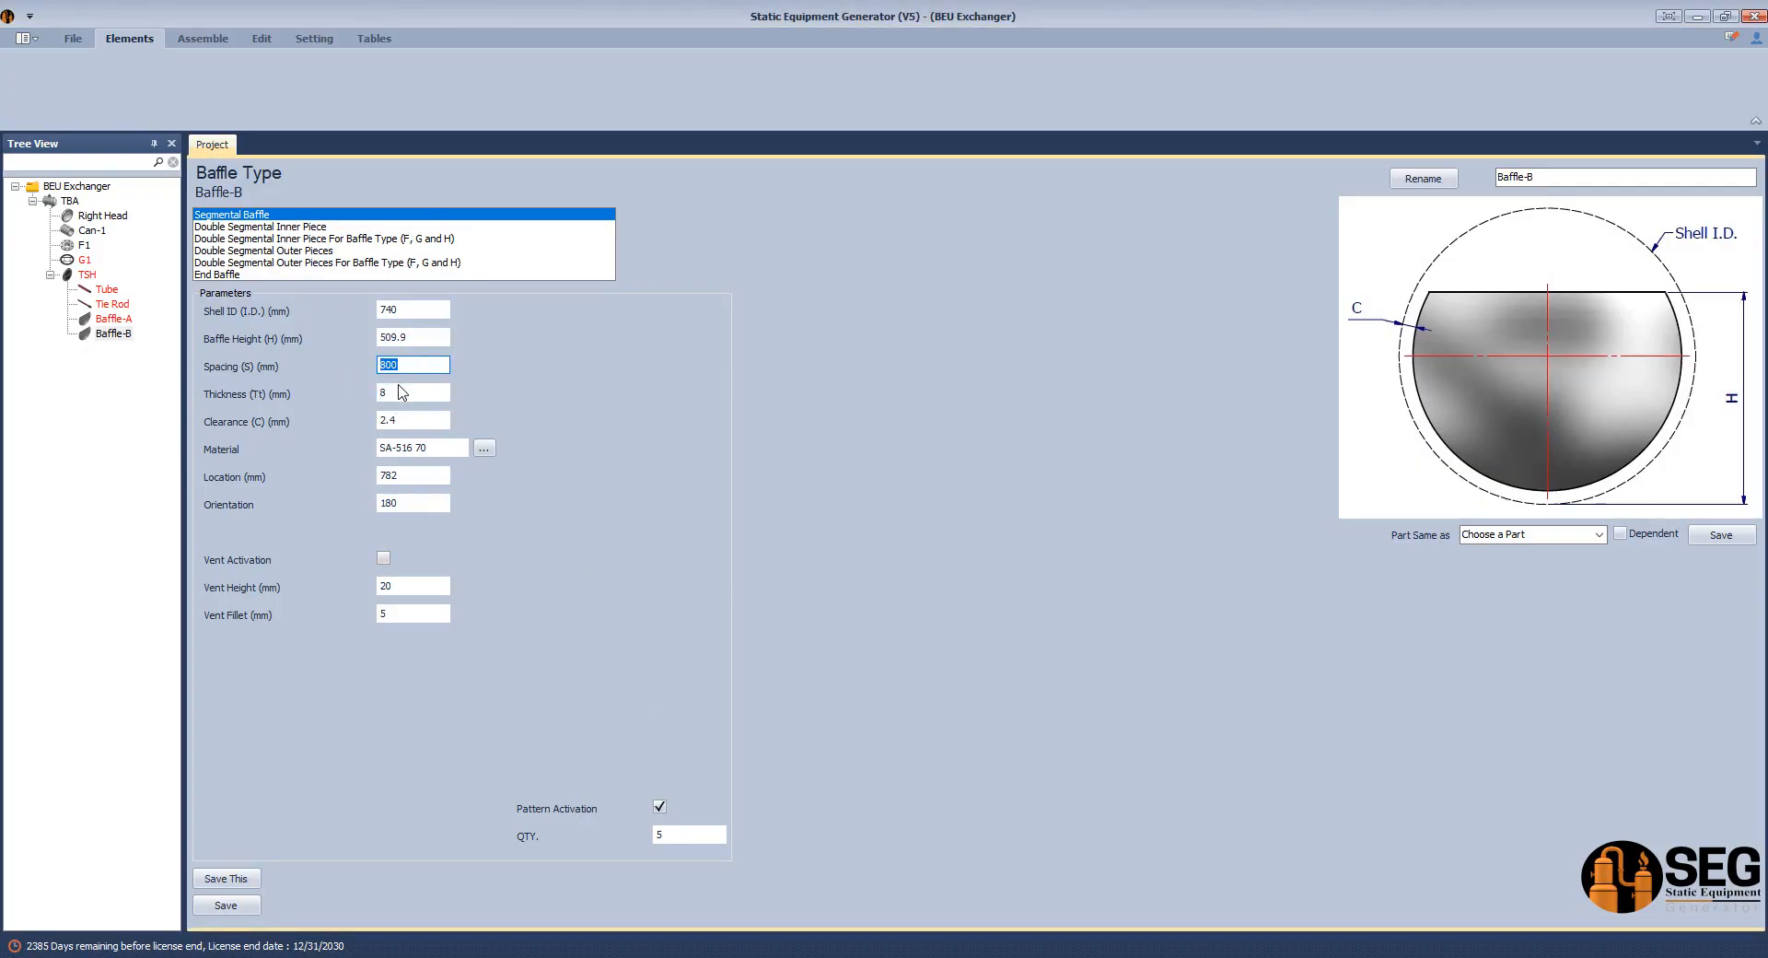
pyautogui.click(398, 392)
pyautogui.click(425, 420)
pyautogui.click(414, 477)
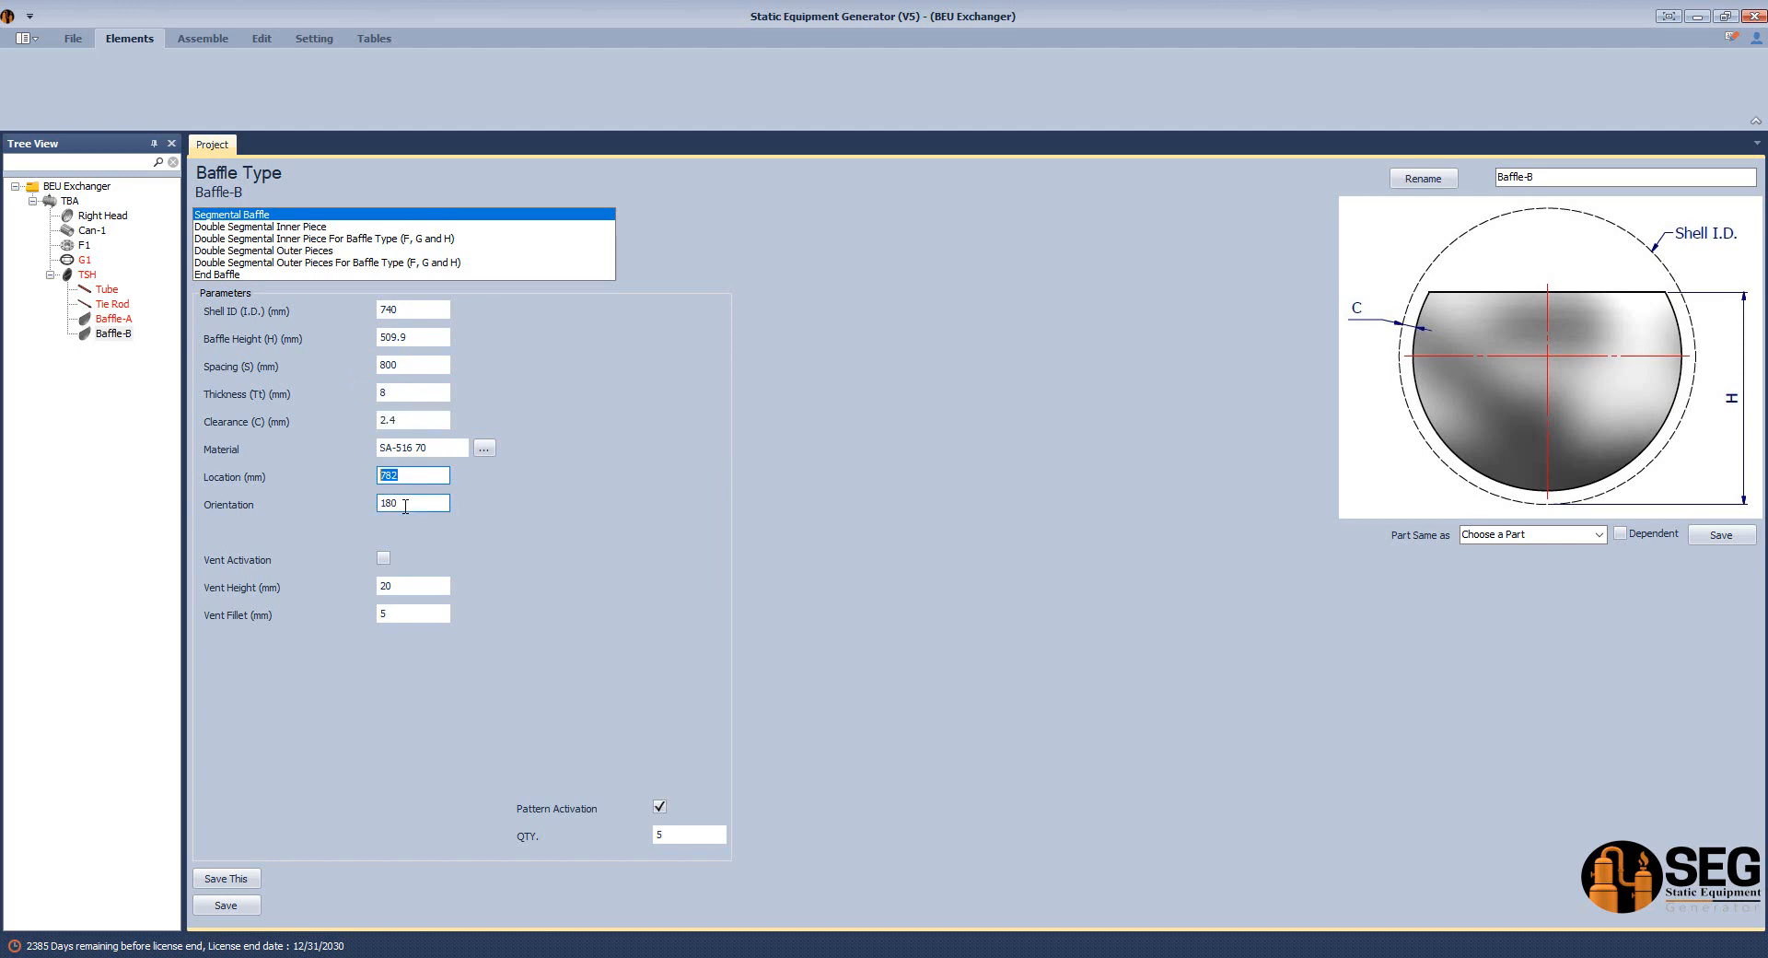
pyautogui.click(430, 474)
pyautogui.click(396, 478)
pyautogui.moveTo(412, 476); pyautogui.dragTo(354, 477)
pyautogui.doubleClick(413, 503)
pyautogui.write('0')
# Activate Baffle-B's vent with a Vent Fillet of 5 mm and save the baffle.
pyautogui.click(383, 558)
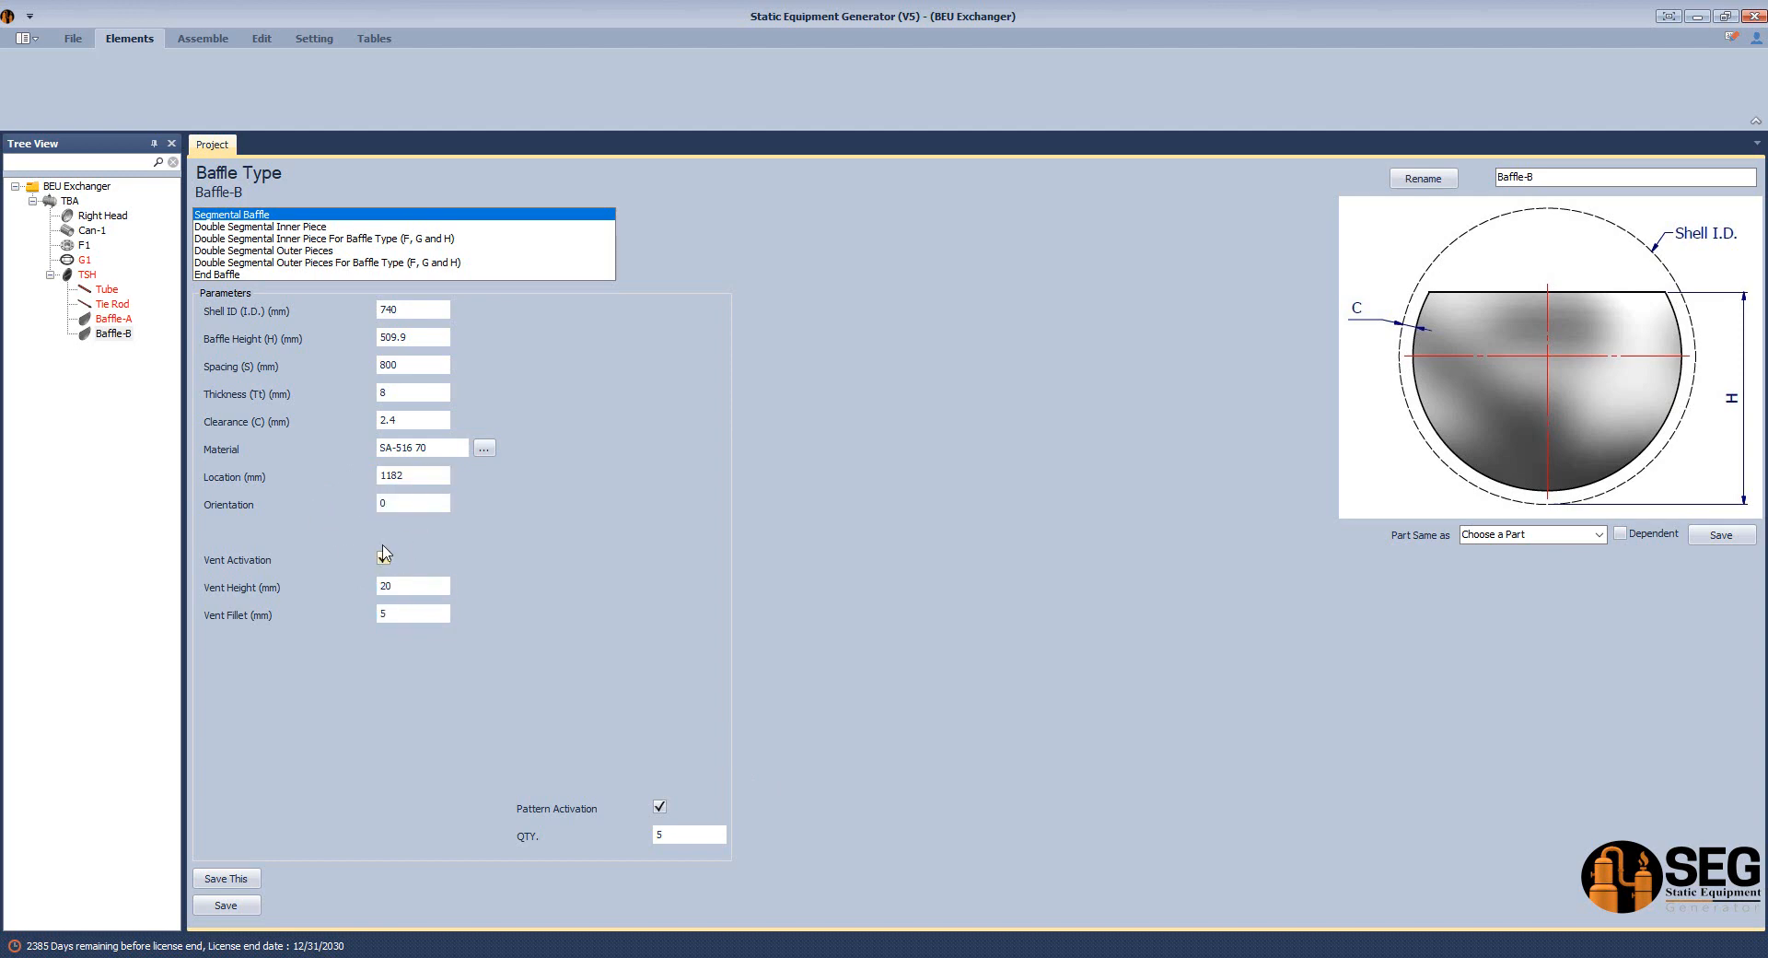
pyautogui.click(382, 613)
pyautogui.write('5')
pyautogui.click(226, 904)
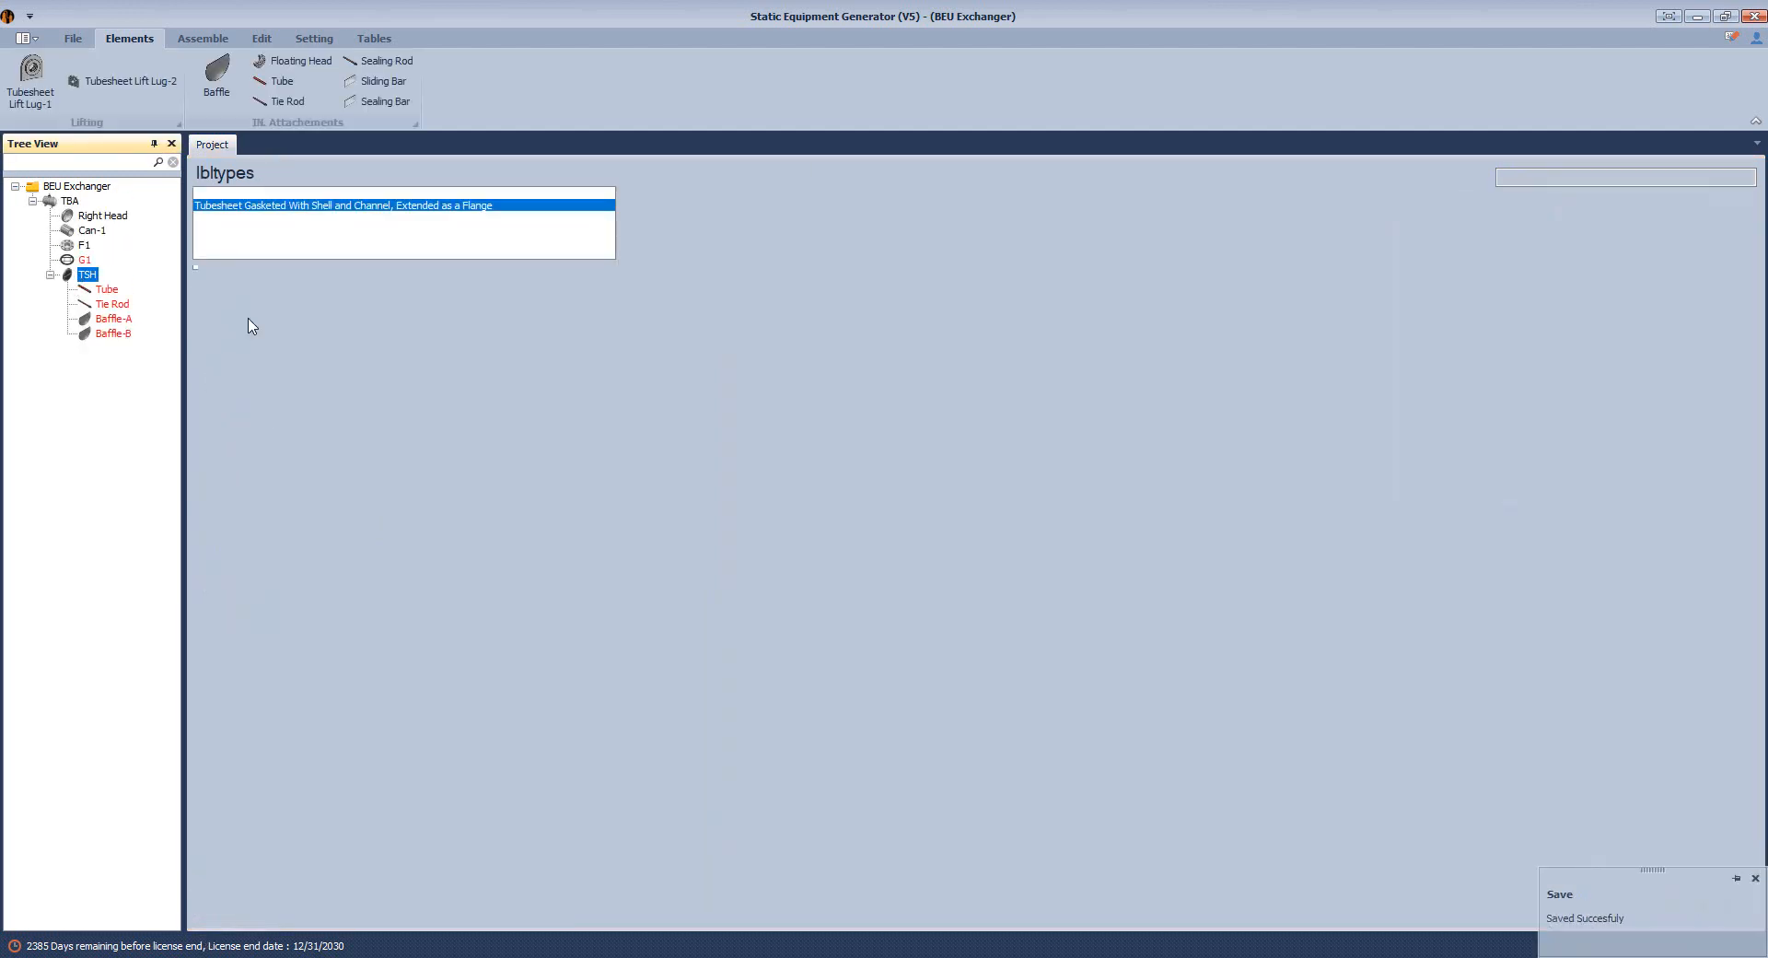
# Add Baffle-C to tubesheet TSH without copying another part, and make it an End Baffle.
pyautogui.click(217, 78)
pyautogui.write('Baffle-C')
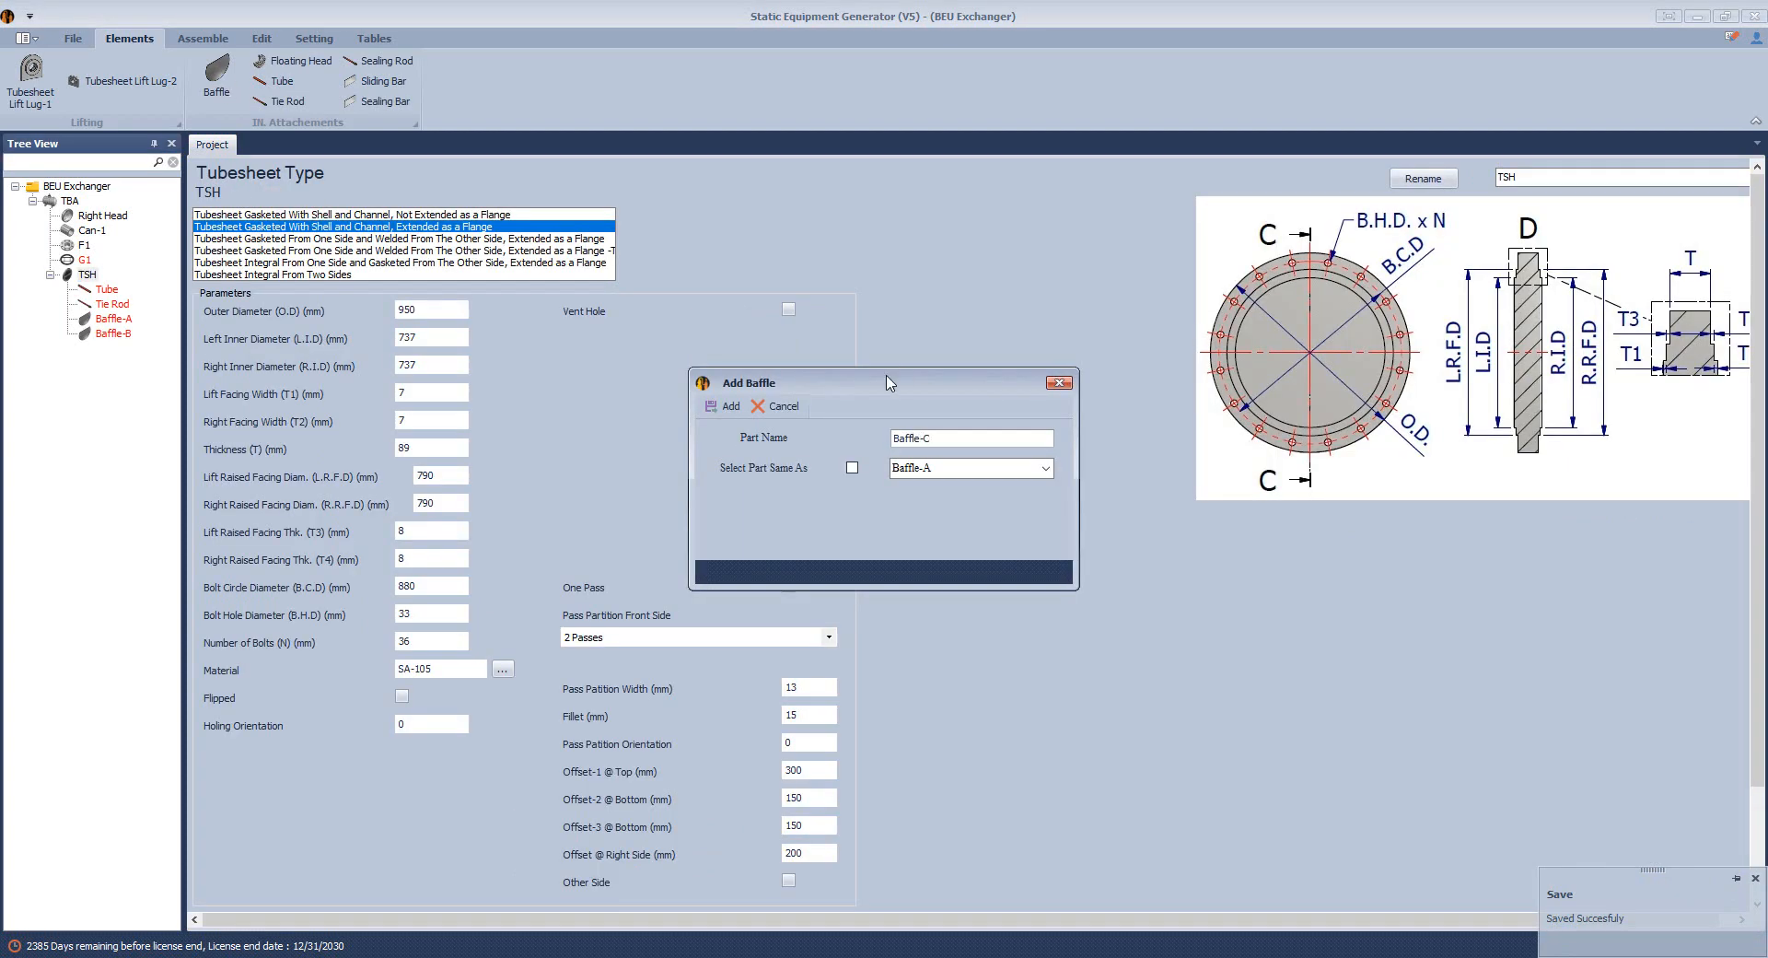
pyautogui.click(724, 406)
pyautogui.click(111, 348)
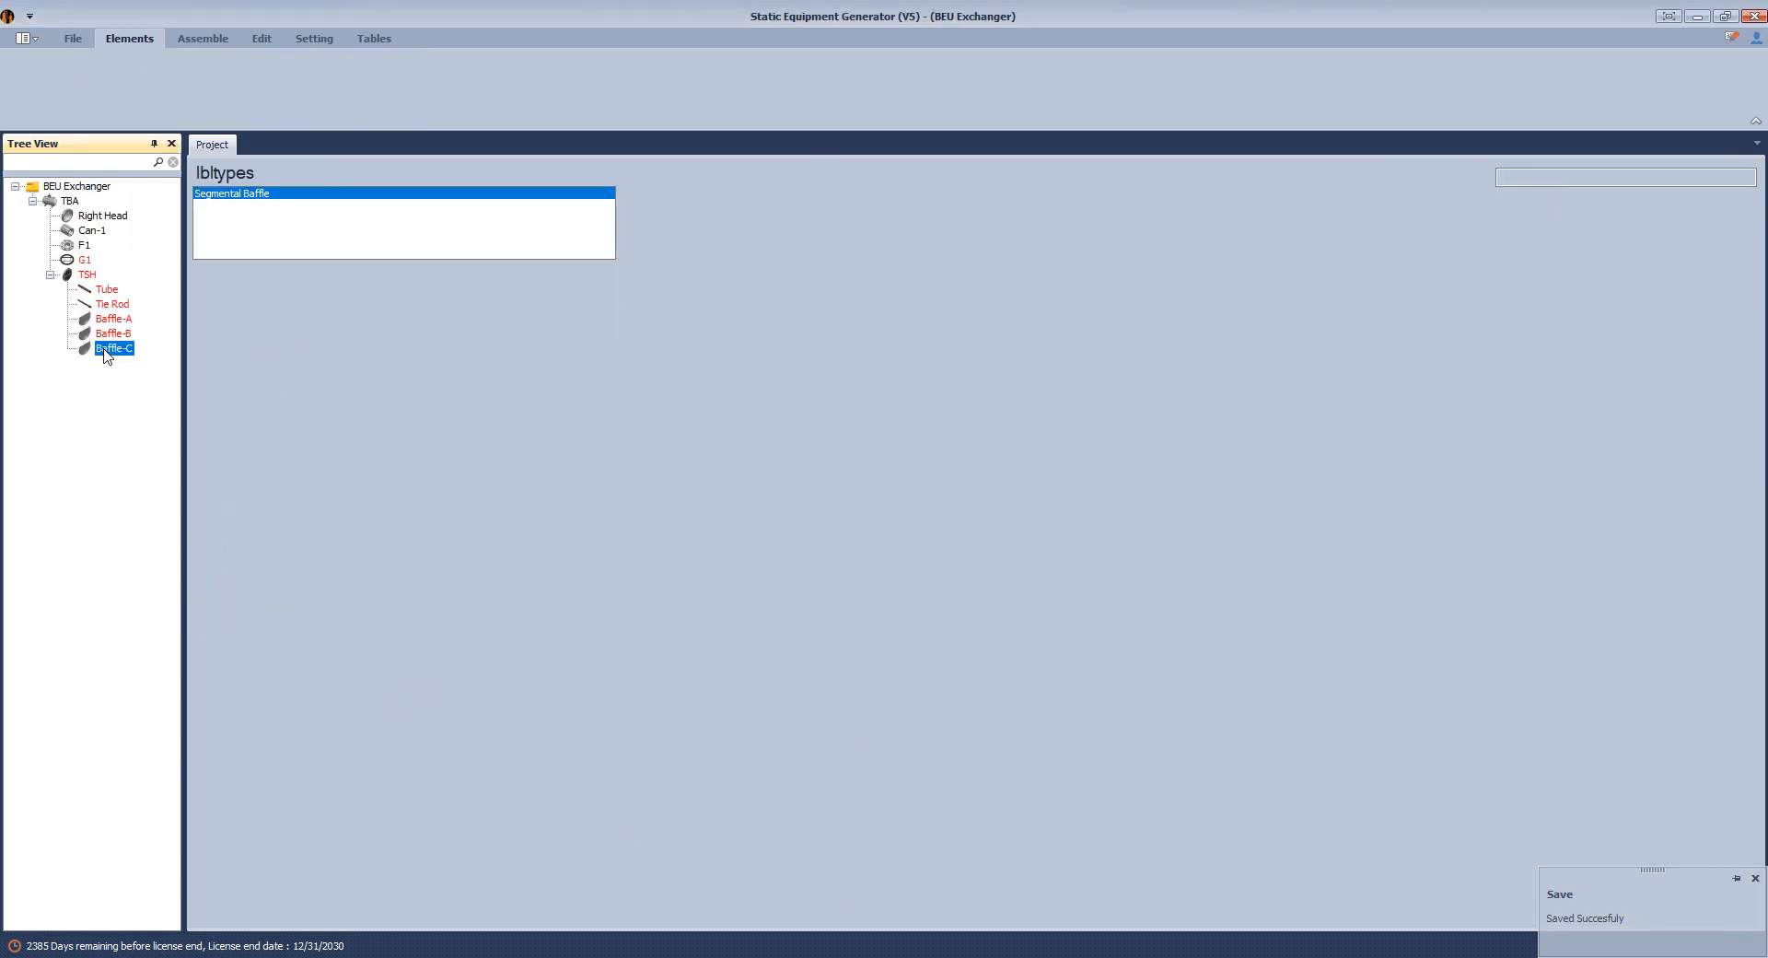
pyautogui.click(238, 275)
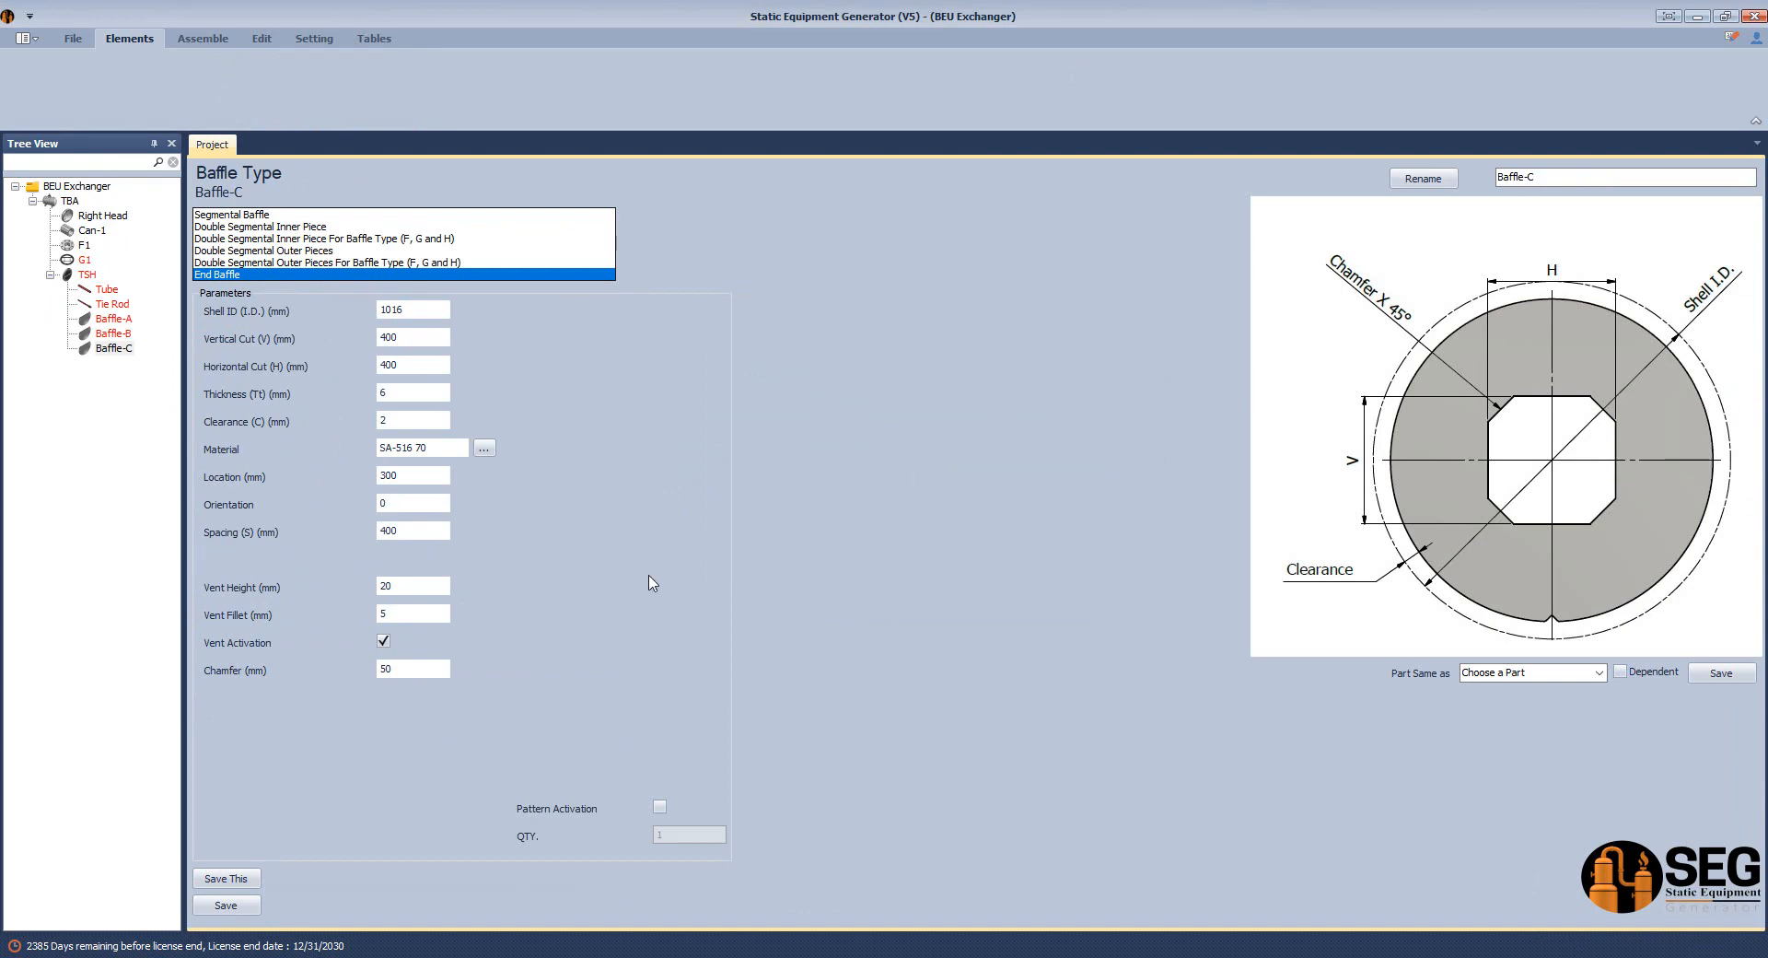
# Set Baffle-C's Shell ID to 740 mm and both its Vertical Cut and Horizontal Cut to 0.
pyautogui.moveTo(440, 311); pyautogui.dragTo(331, 328)
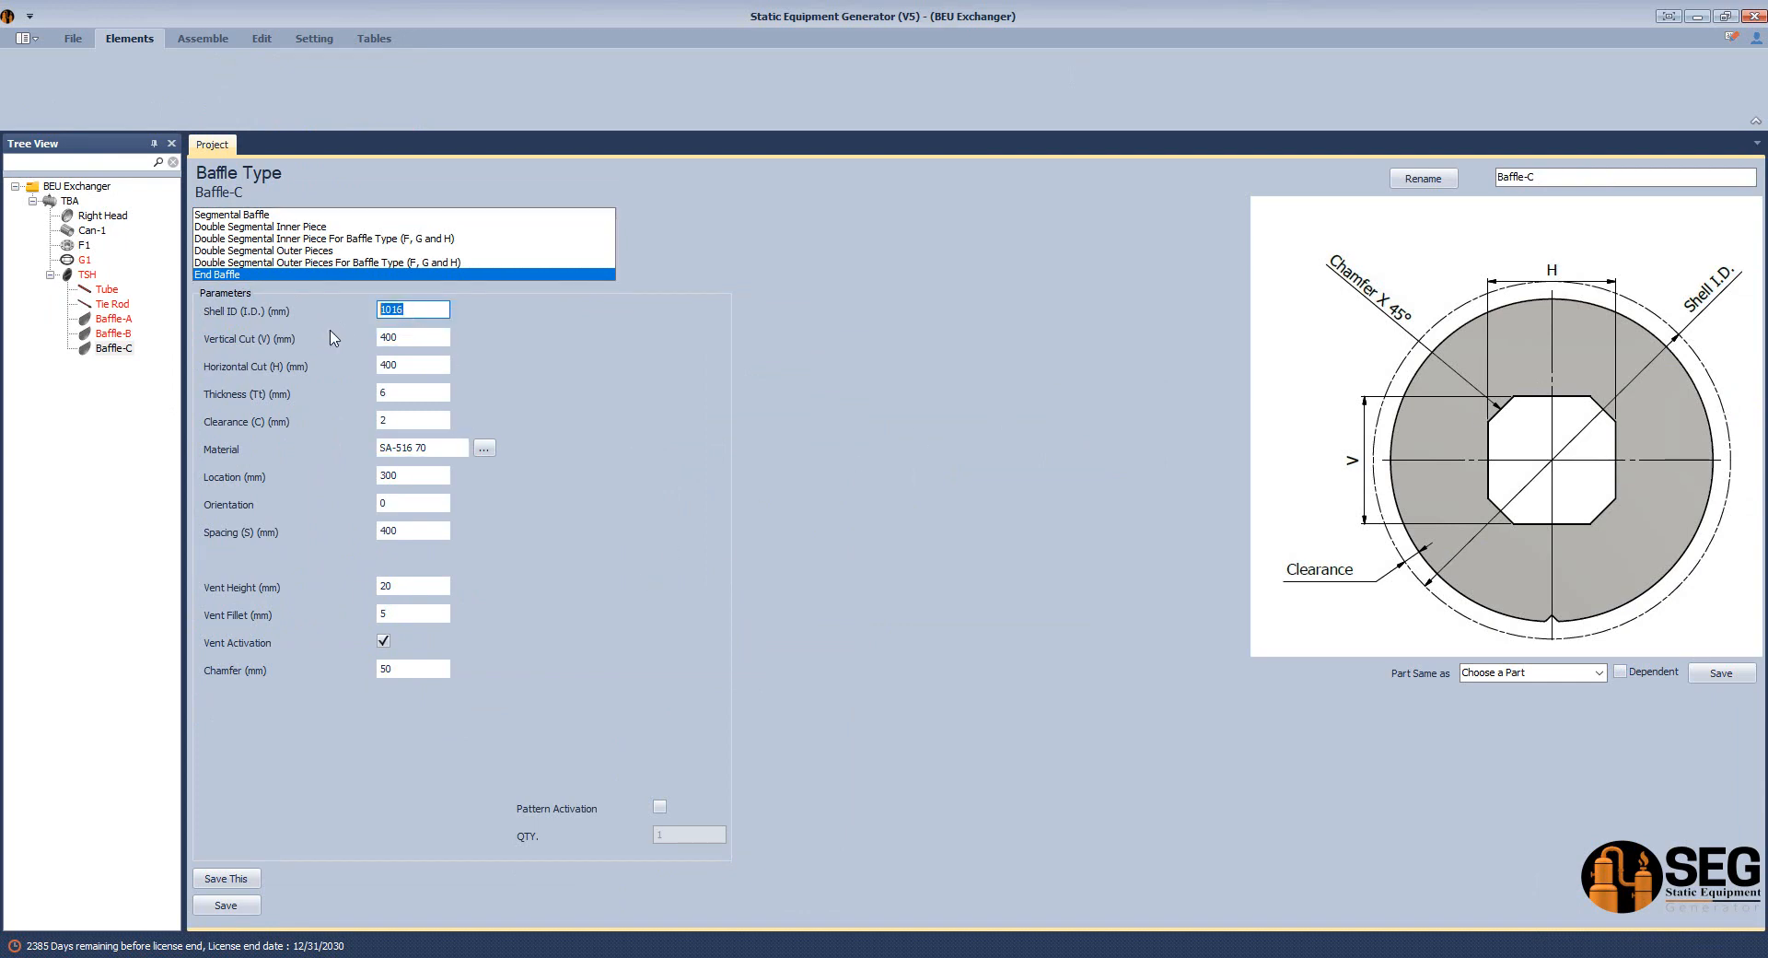
pyautogui.write('740')
pyautogui.doubleClick(422, 335)
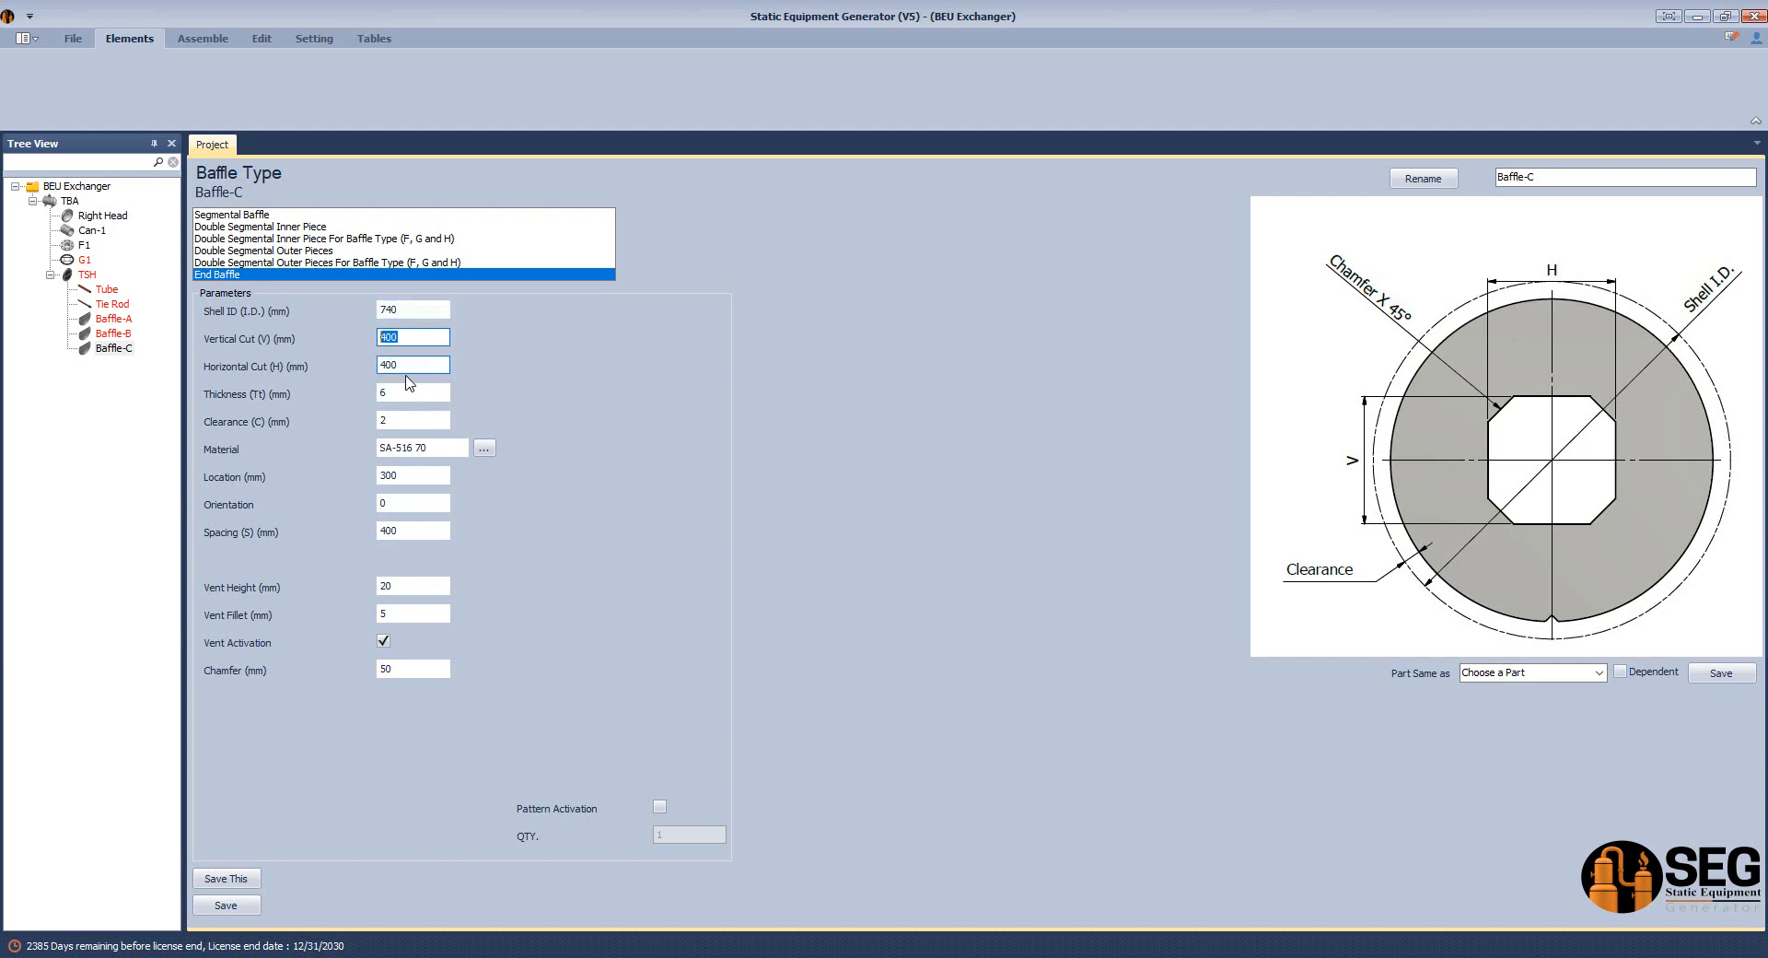
pyautogui.write('0')
# Set Baffle-C's Thickness to 16 mm and its Clearance to 2.4 mm.
pyautogui.click(429, 397)
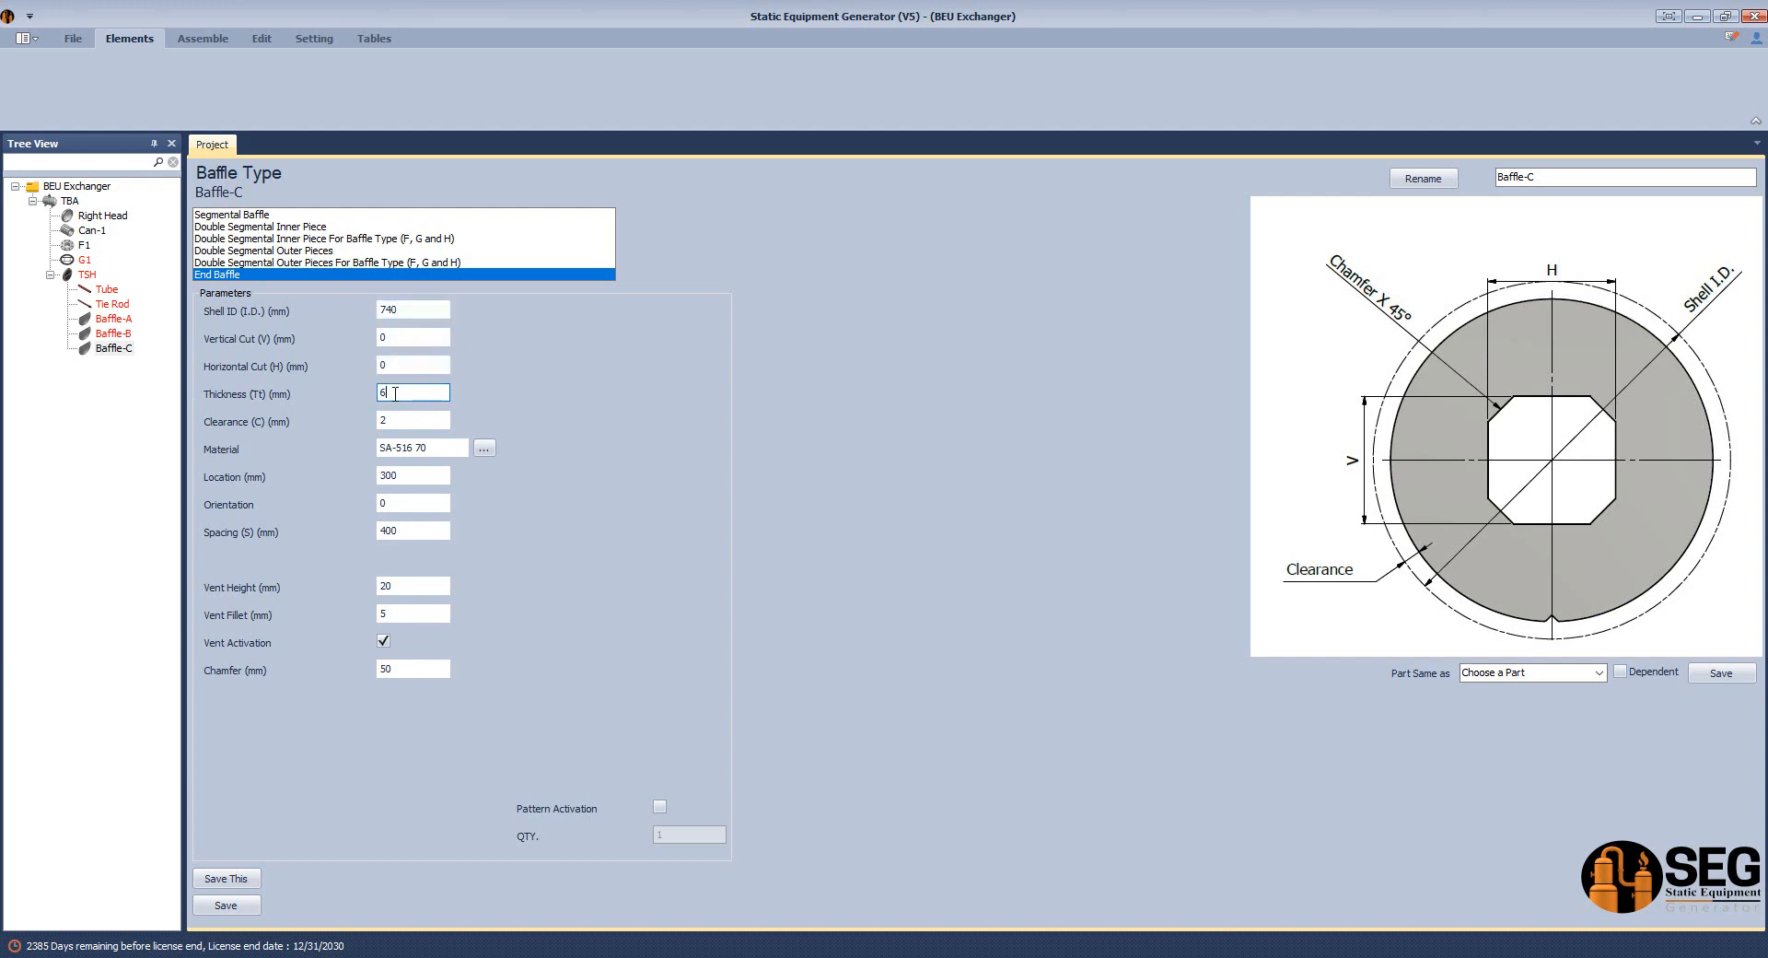
pyautogui.doubleClick(401, 422)
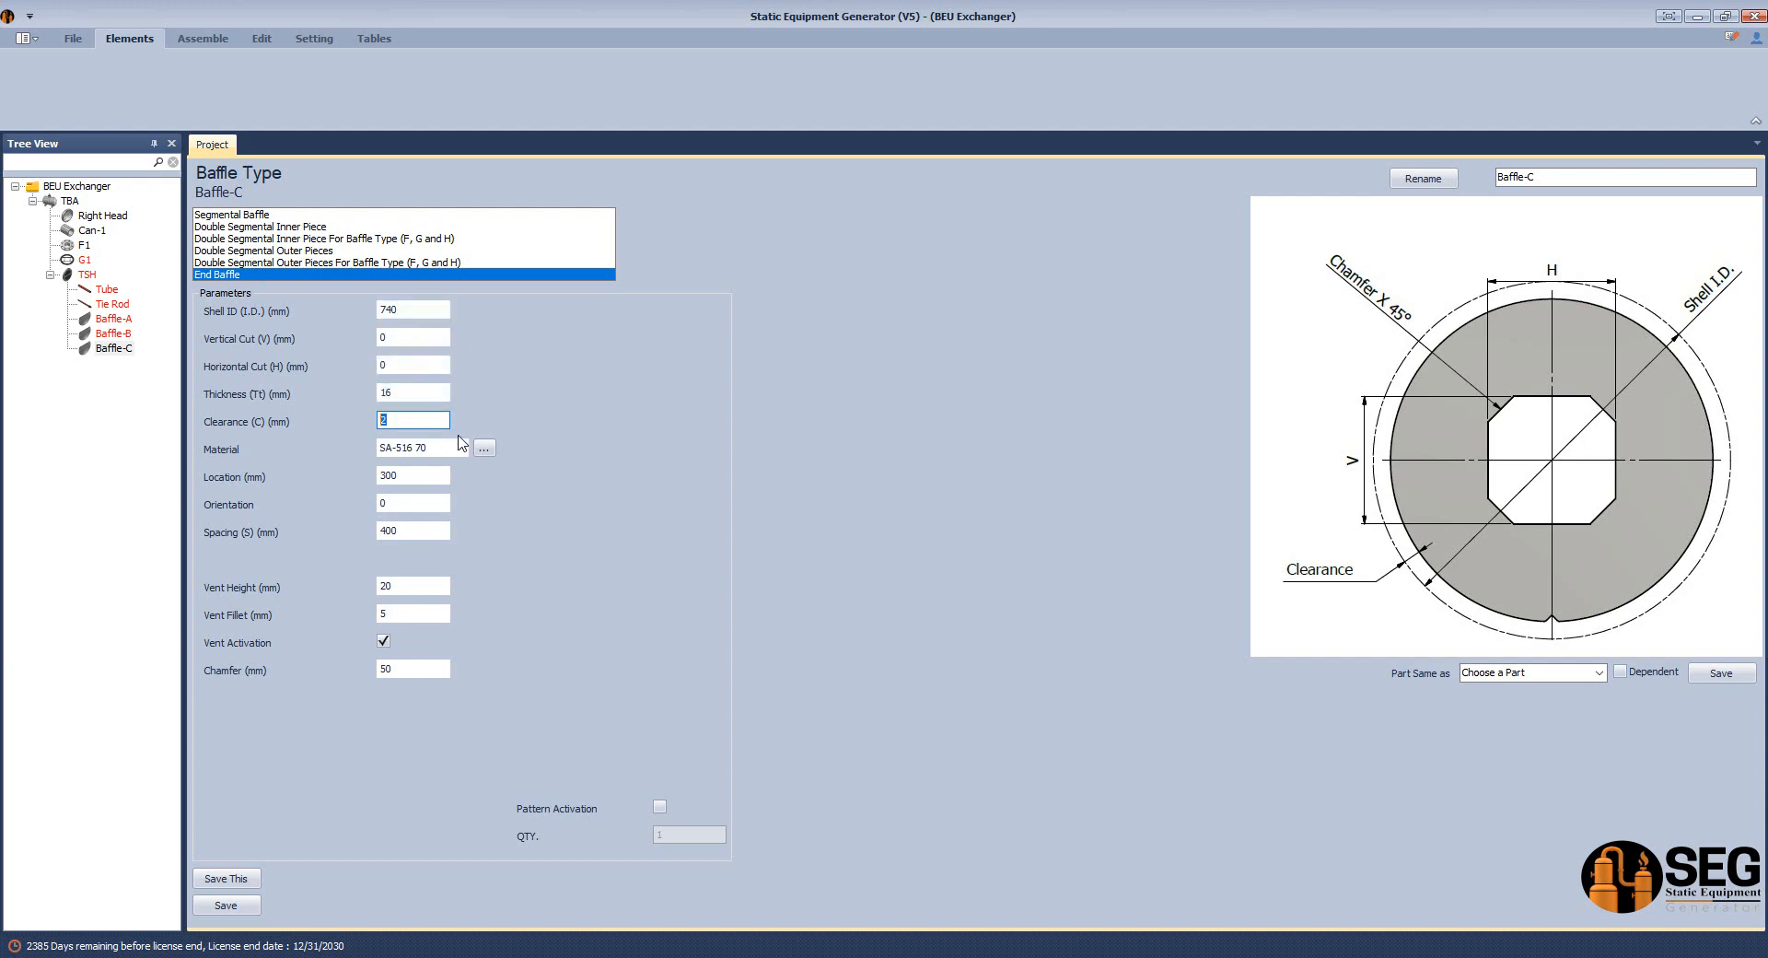
pyautogui.write('2.4')
pyautogui.click(426, 474)
pyautogui.click(1323, 956)
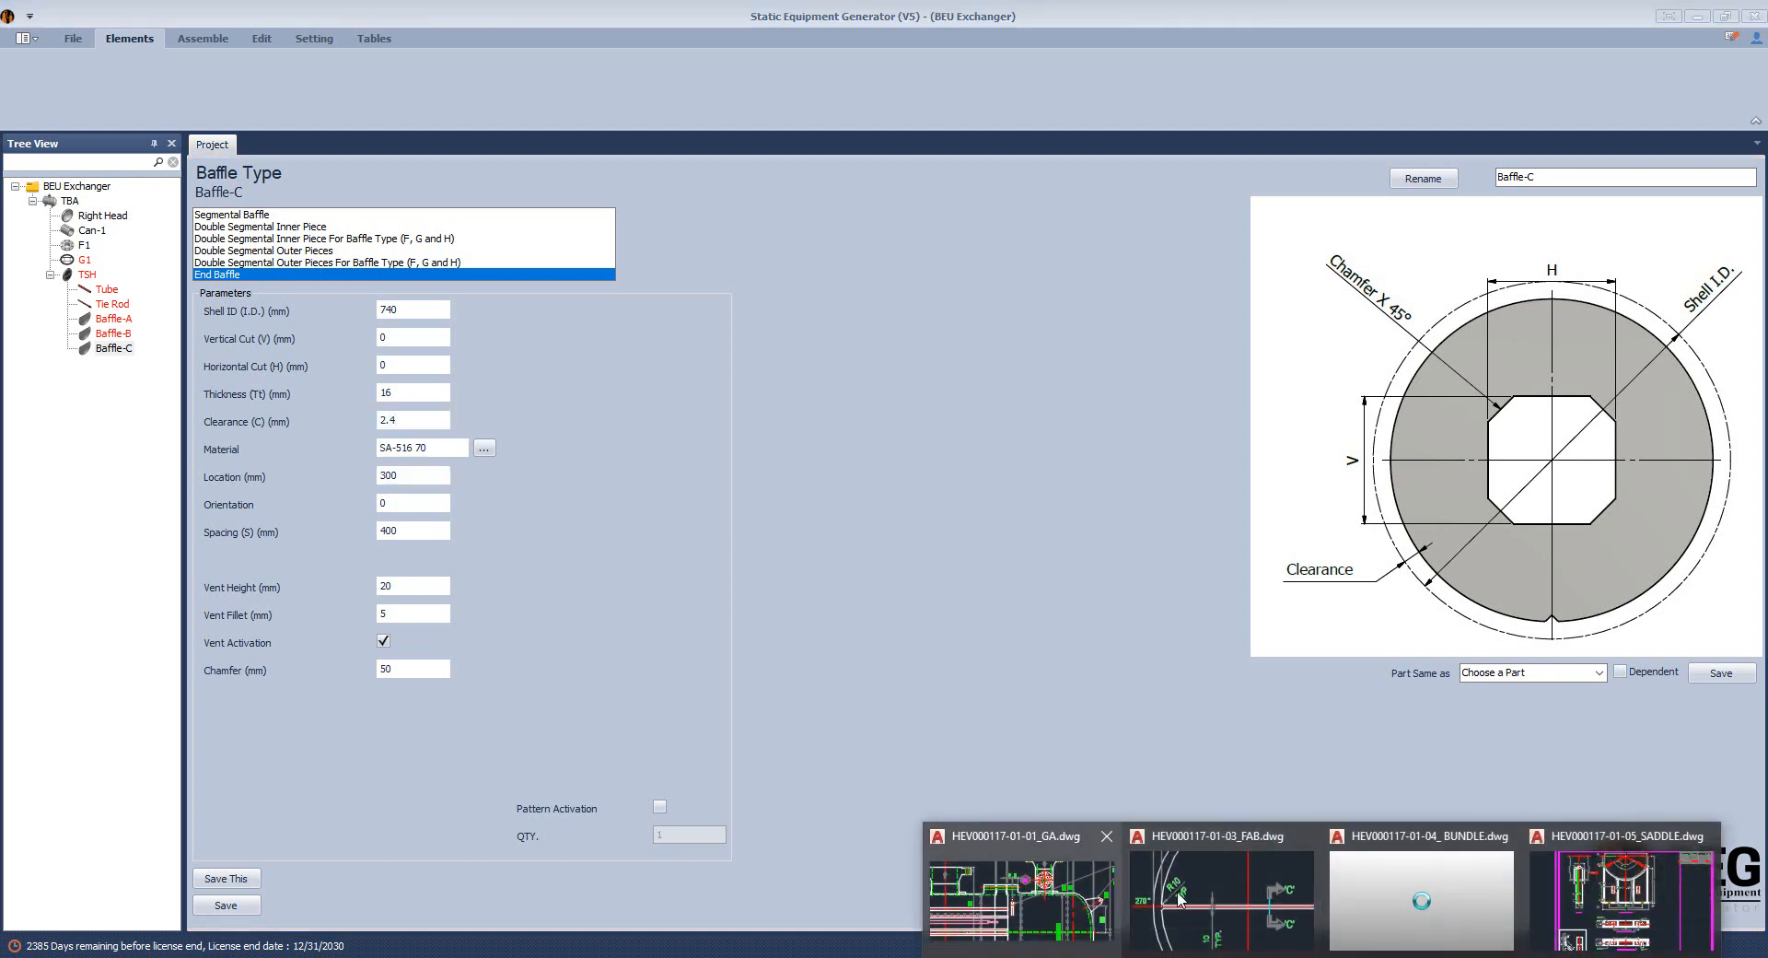
pyautogui.click(1415, 896)
pyautogui.scroll(-5, 1076, 497)
pyautogui.scroll(-3, 1428, 313)
pyautogui.scroll(6, 580, 473)
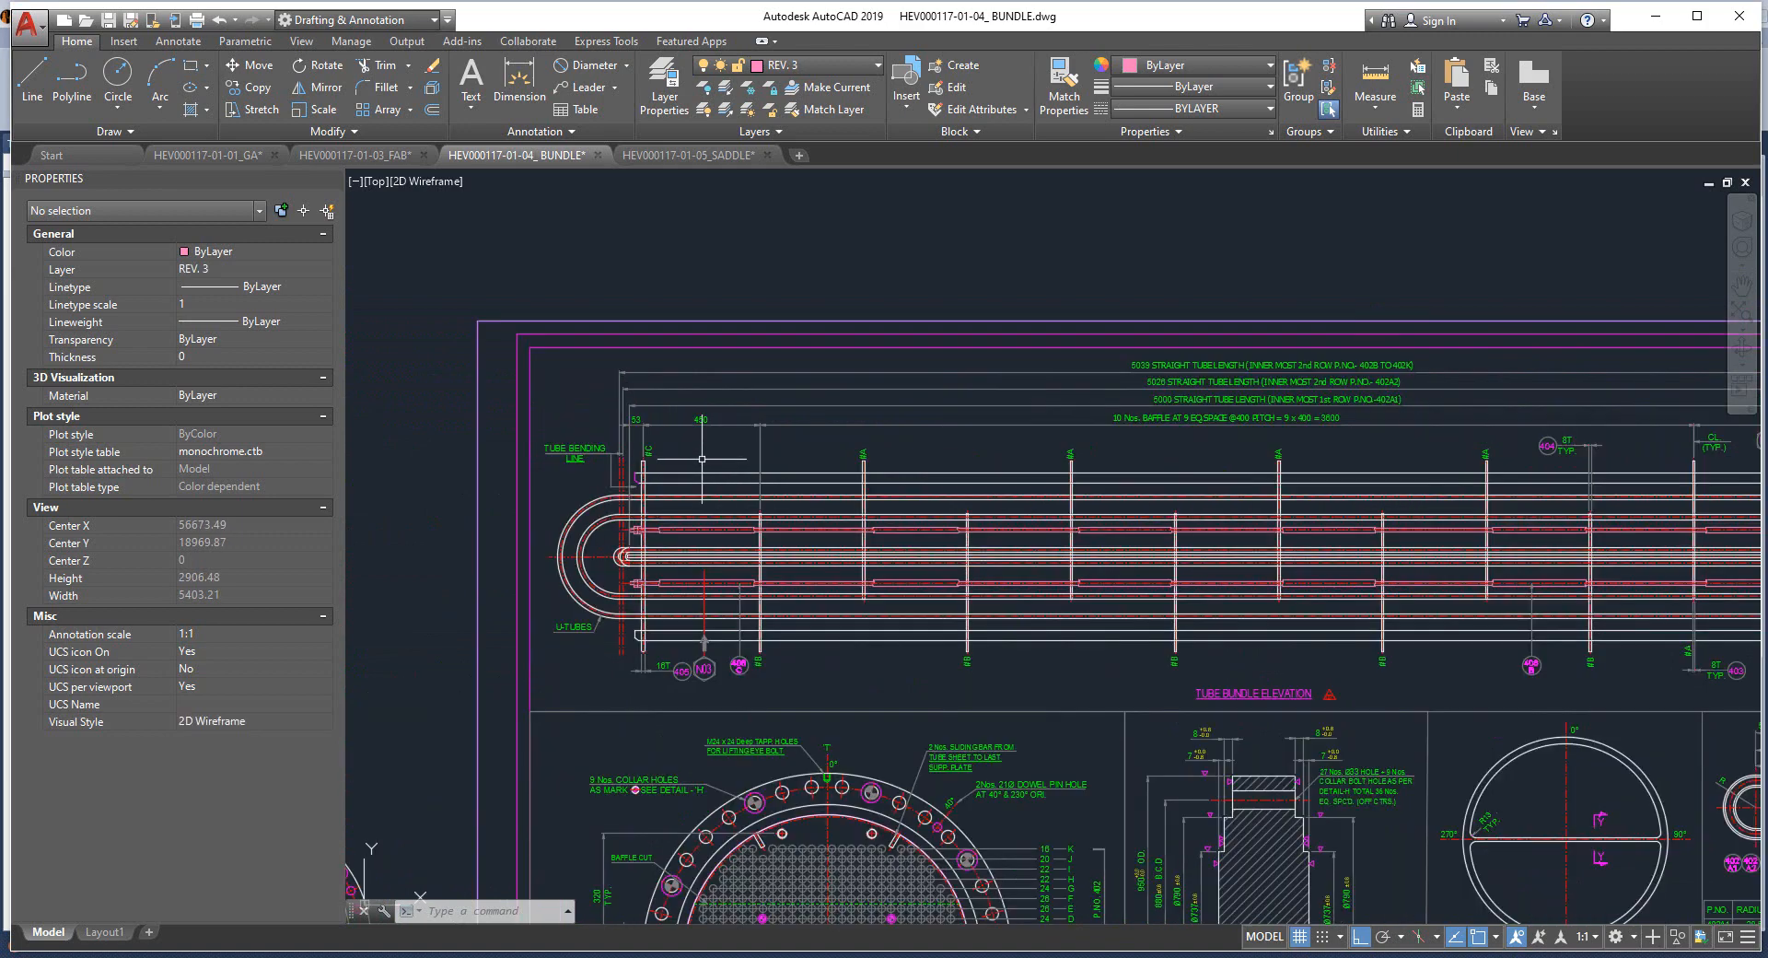
pyautogui.click(519, 78)
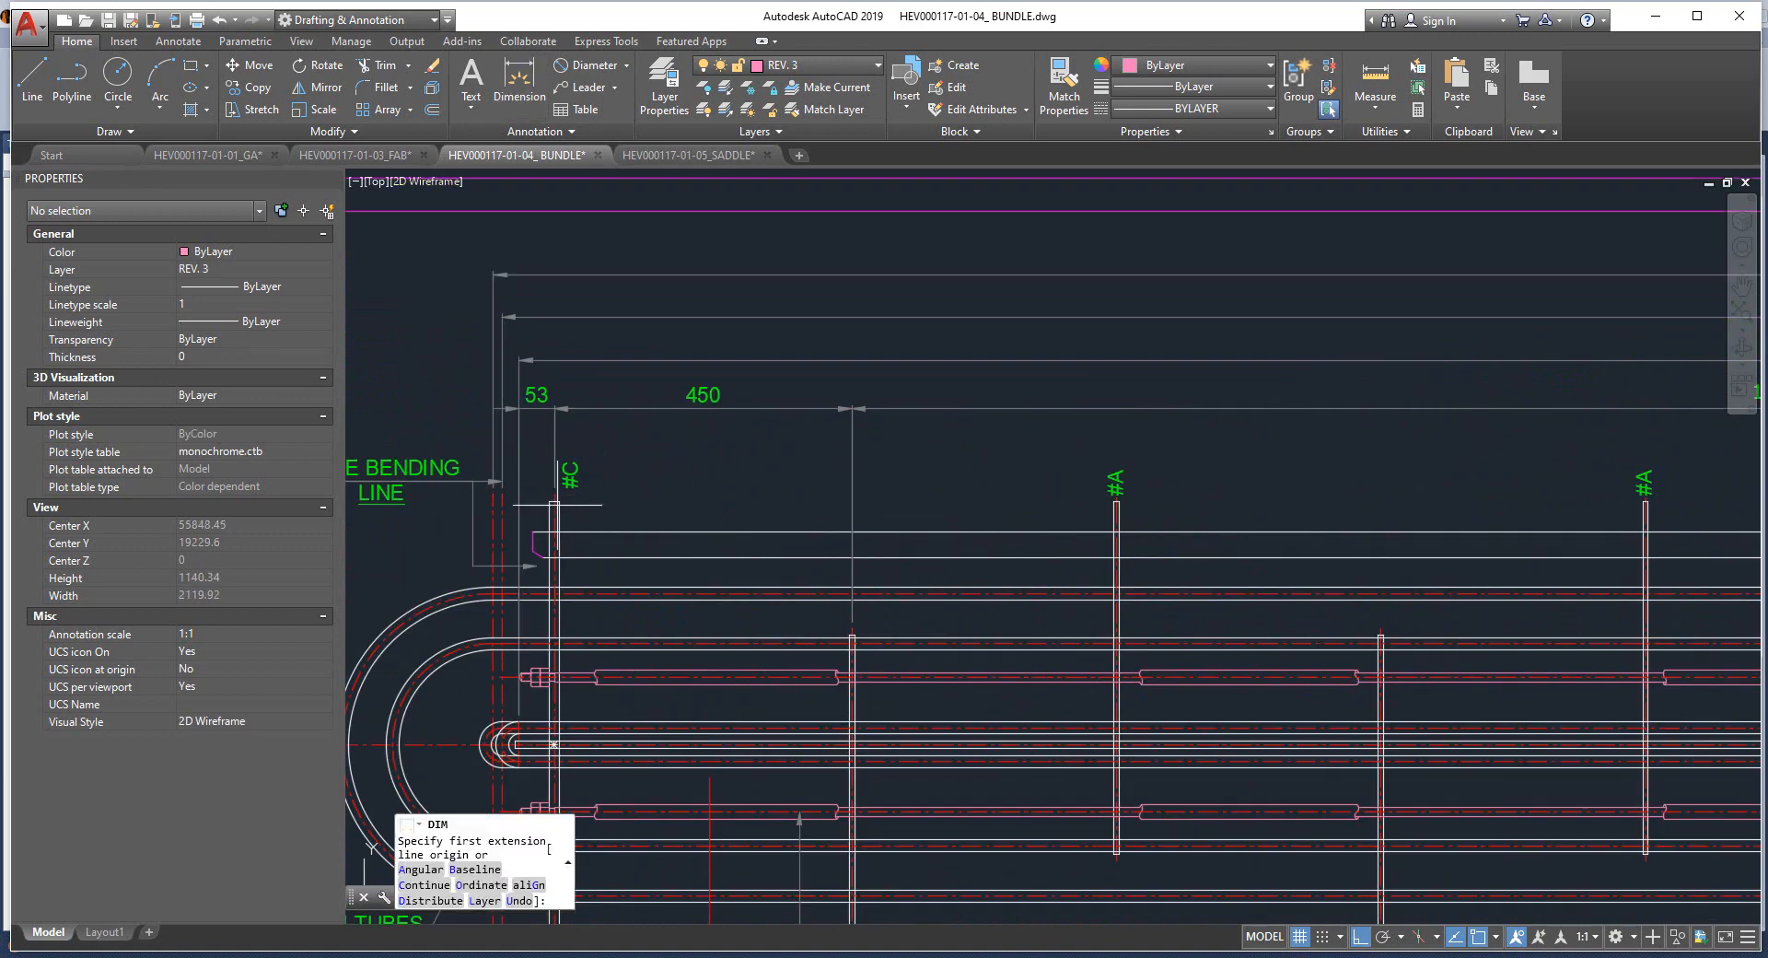
pyautogui.scroll(8, 553, 484)
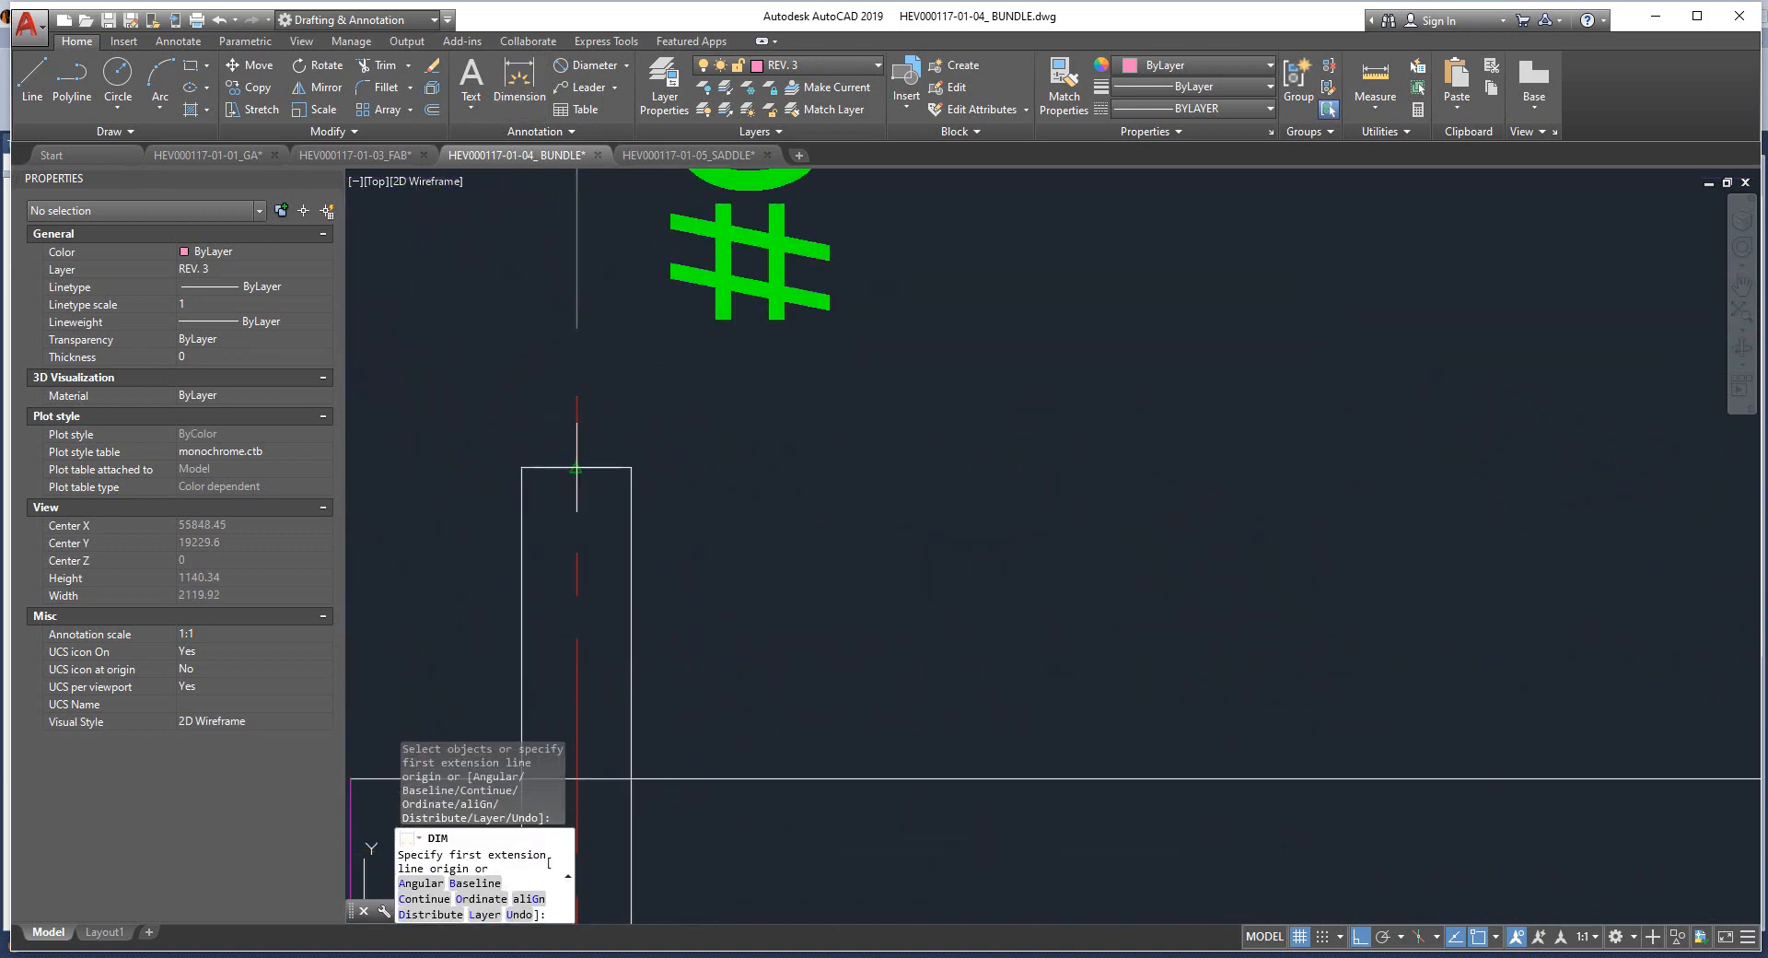
pyautogui.click(575, 458)
# Extend the dimension to the tubesheet's corner to measure baffle C's location, and cancel without placing it.
pyautogui.scroll(-8, 576, 460)
pyautogui.scroll(10, 1216, 497)
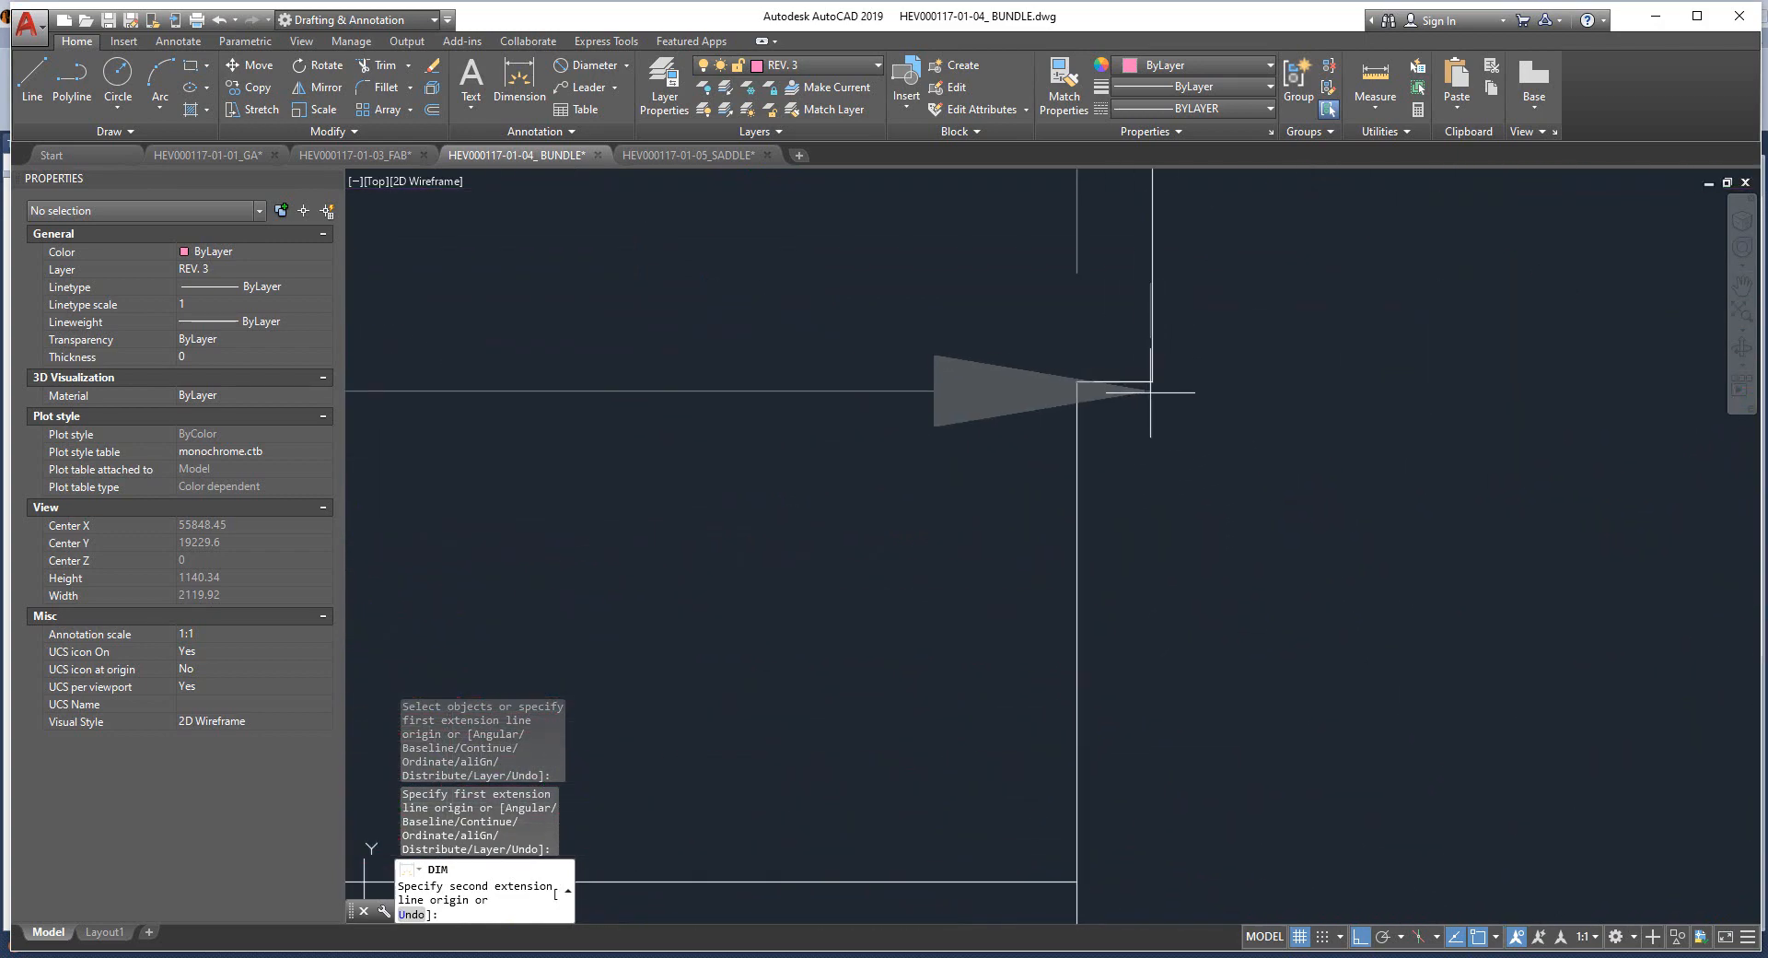
pyautogui.scroll(5, 1157, 391)
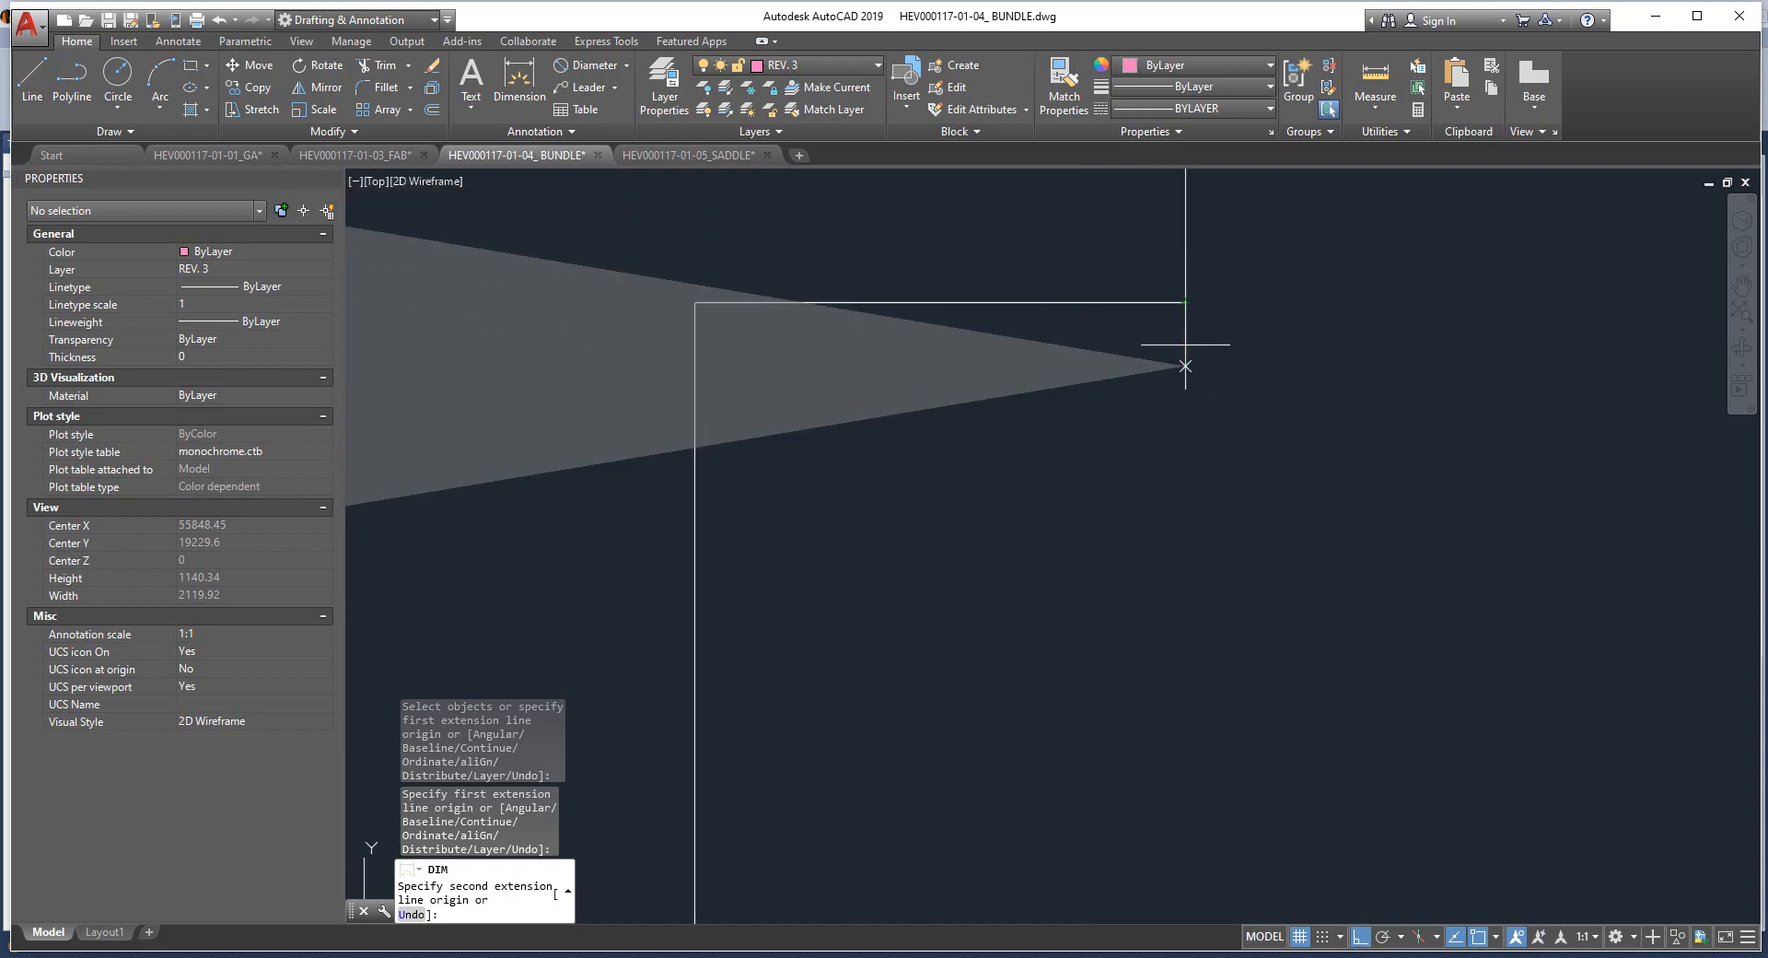
pyautogui.click(1186, 304)
pyautogui.scroll(-12, 1027, 348)
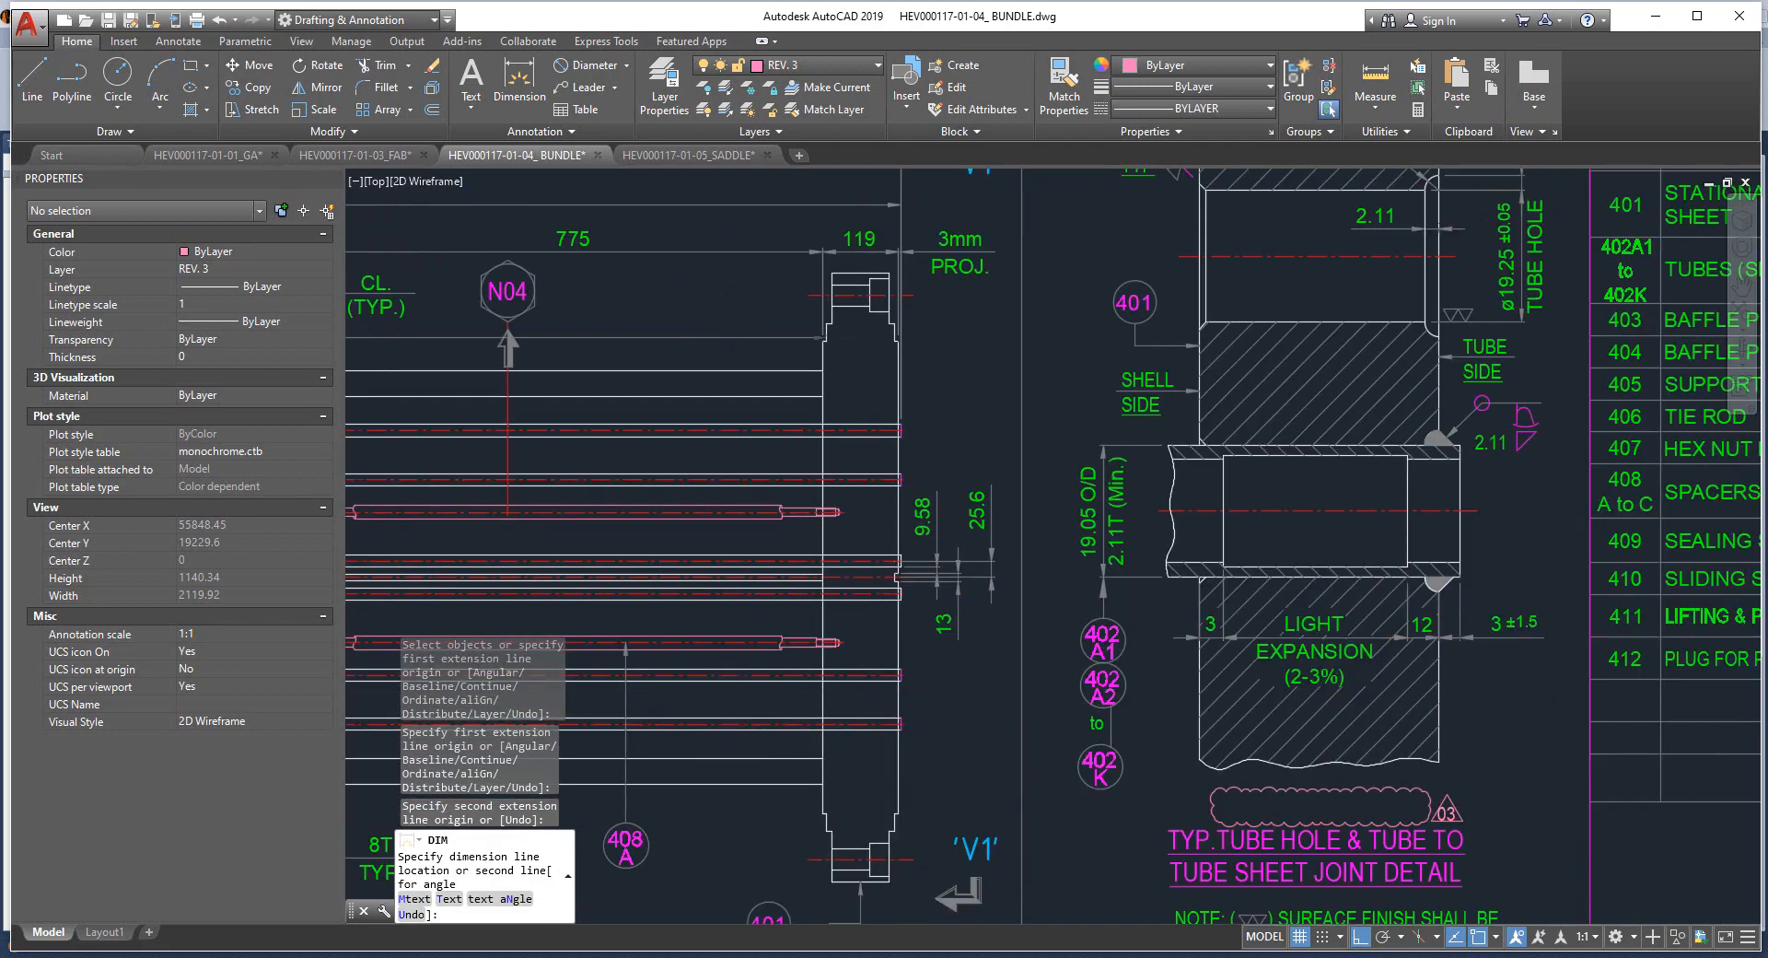
pyautogui.scroll(4, 672, 354)
pyautogui.scroll(4, 671, 353)
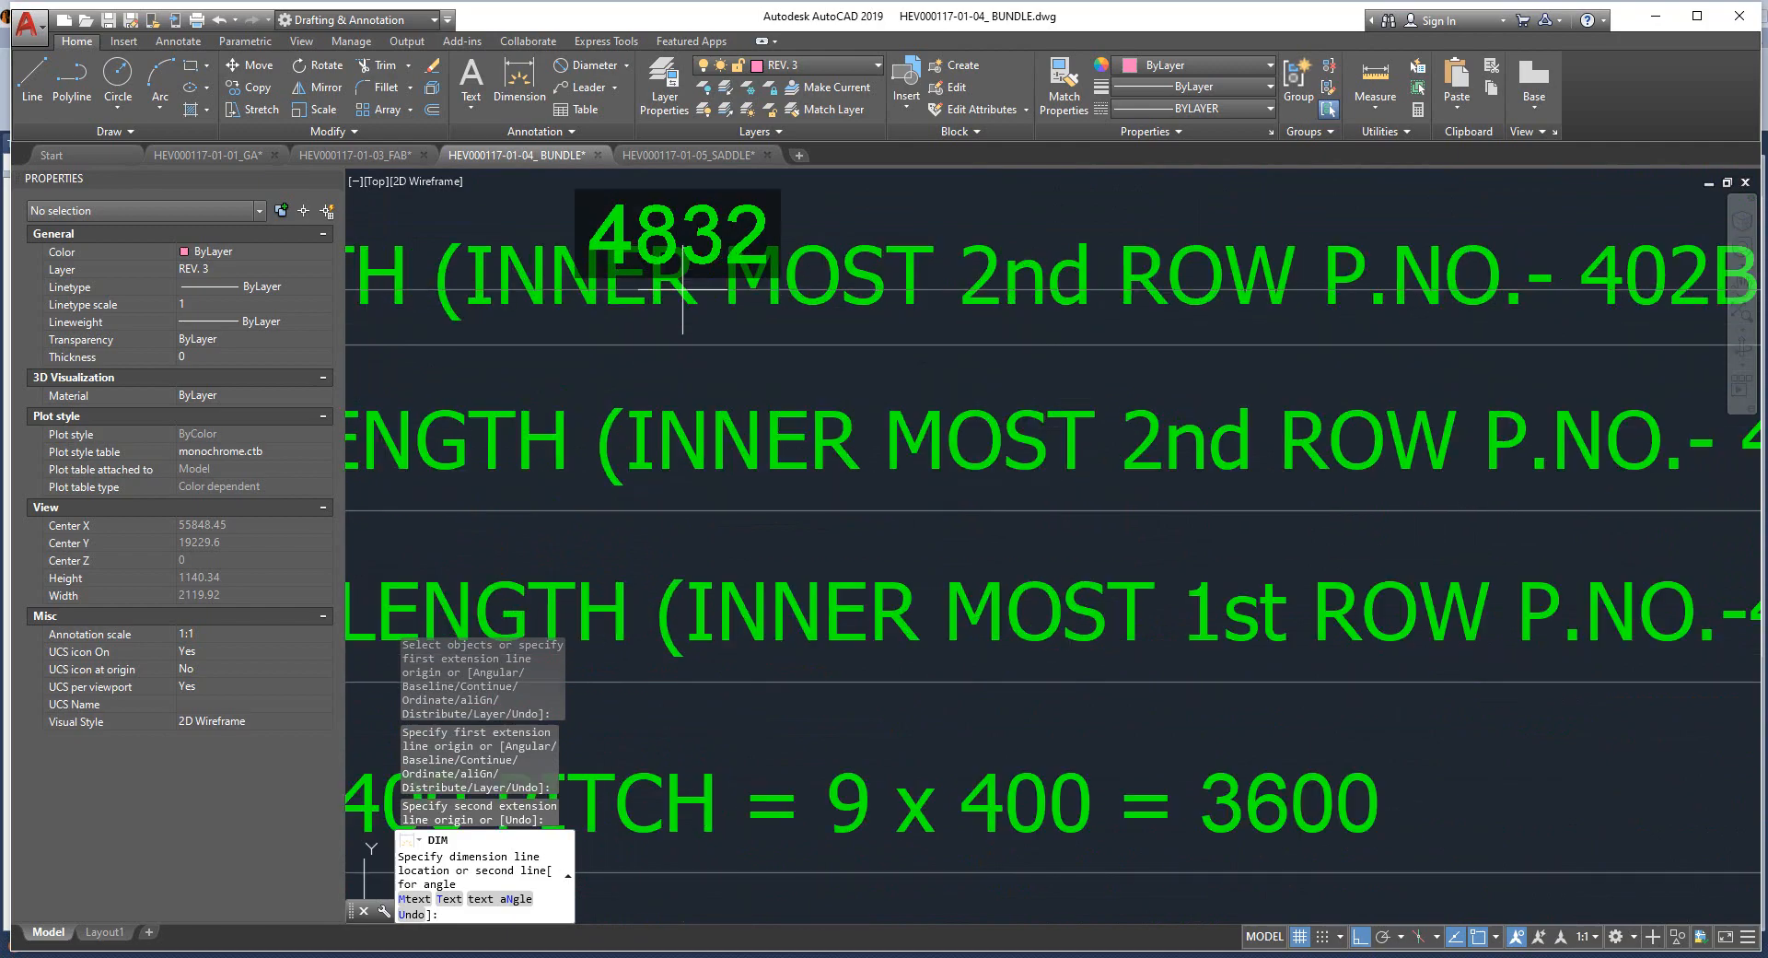
pyautogui.press('Escape')
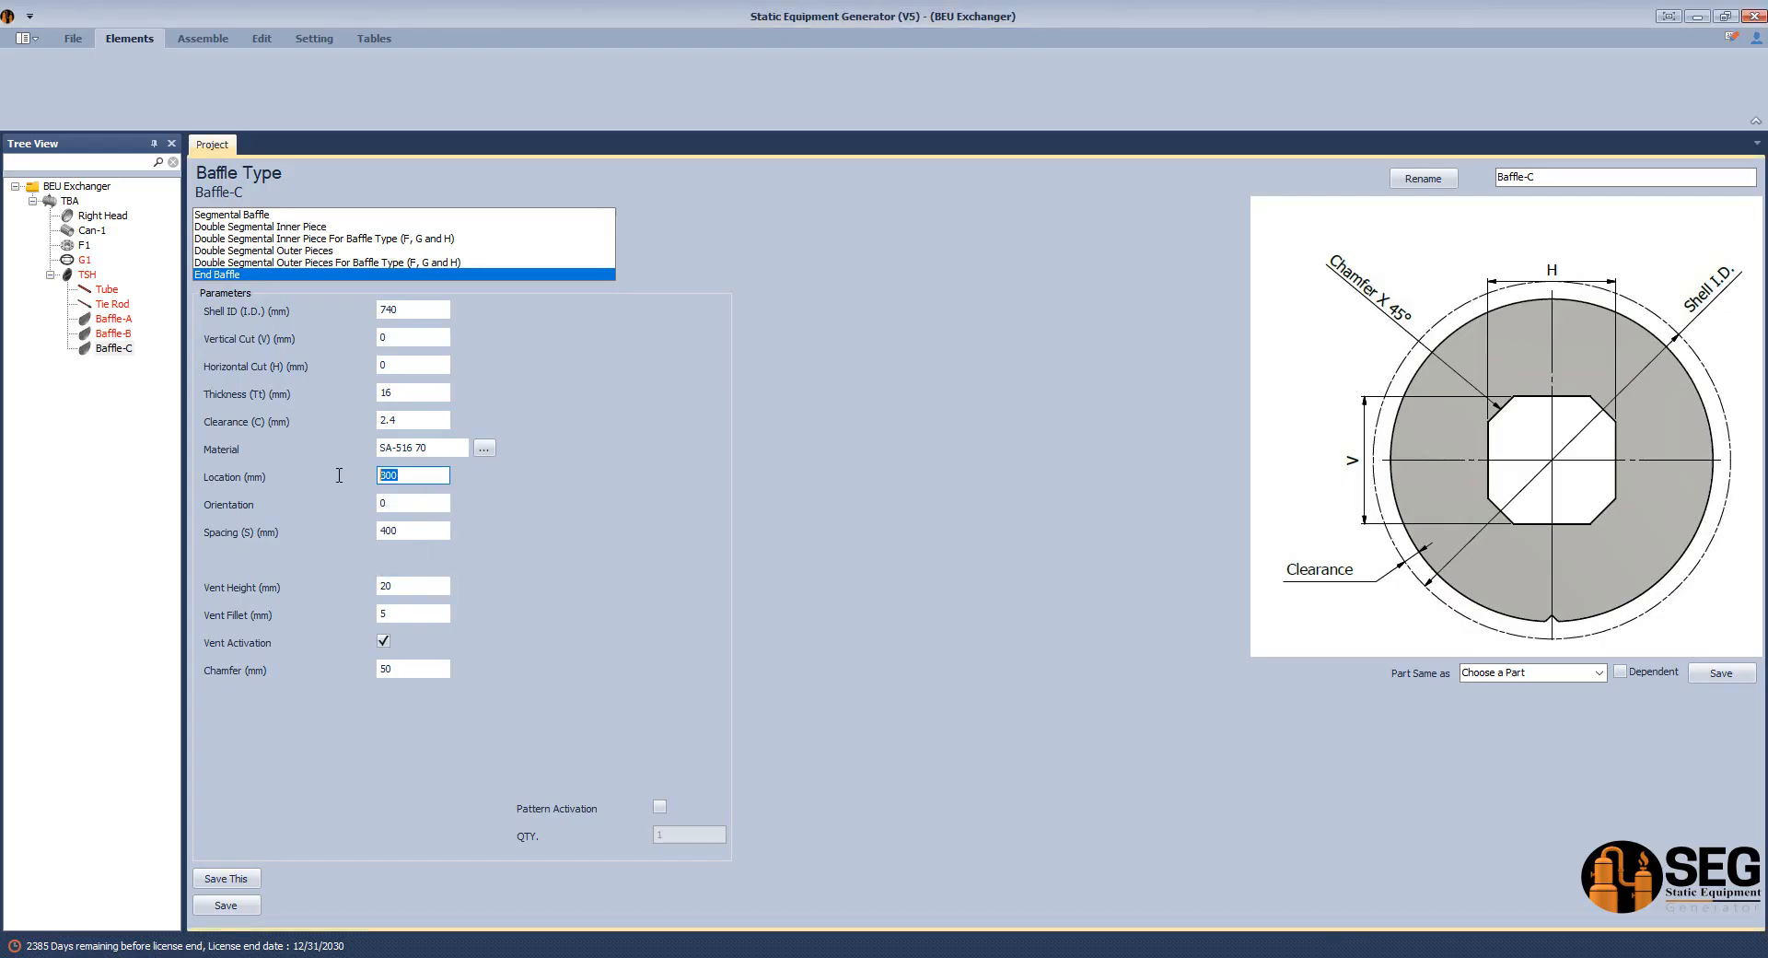
# Set Baffle-C's Location to 4832 mm in Static Equipment Generator.
pyautogui.write('4832')
pyautogui.press('Tab')
pyautogui.press('Tab')
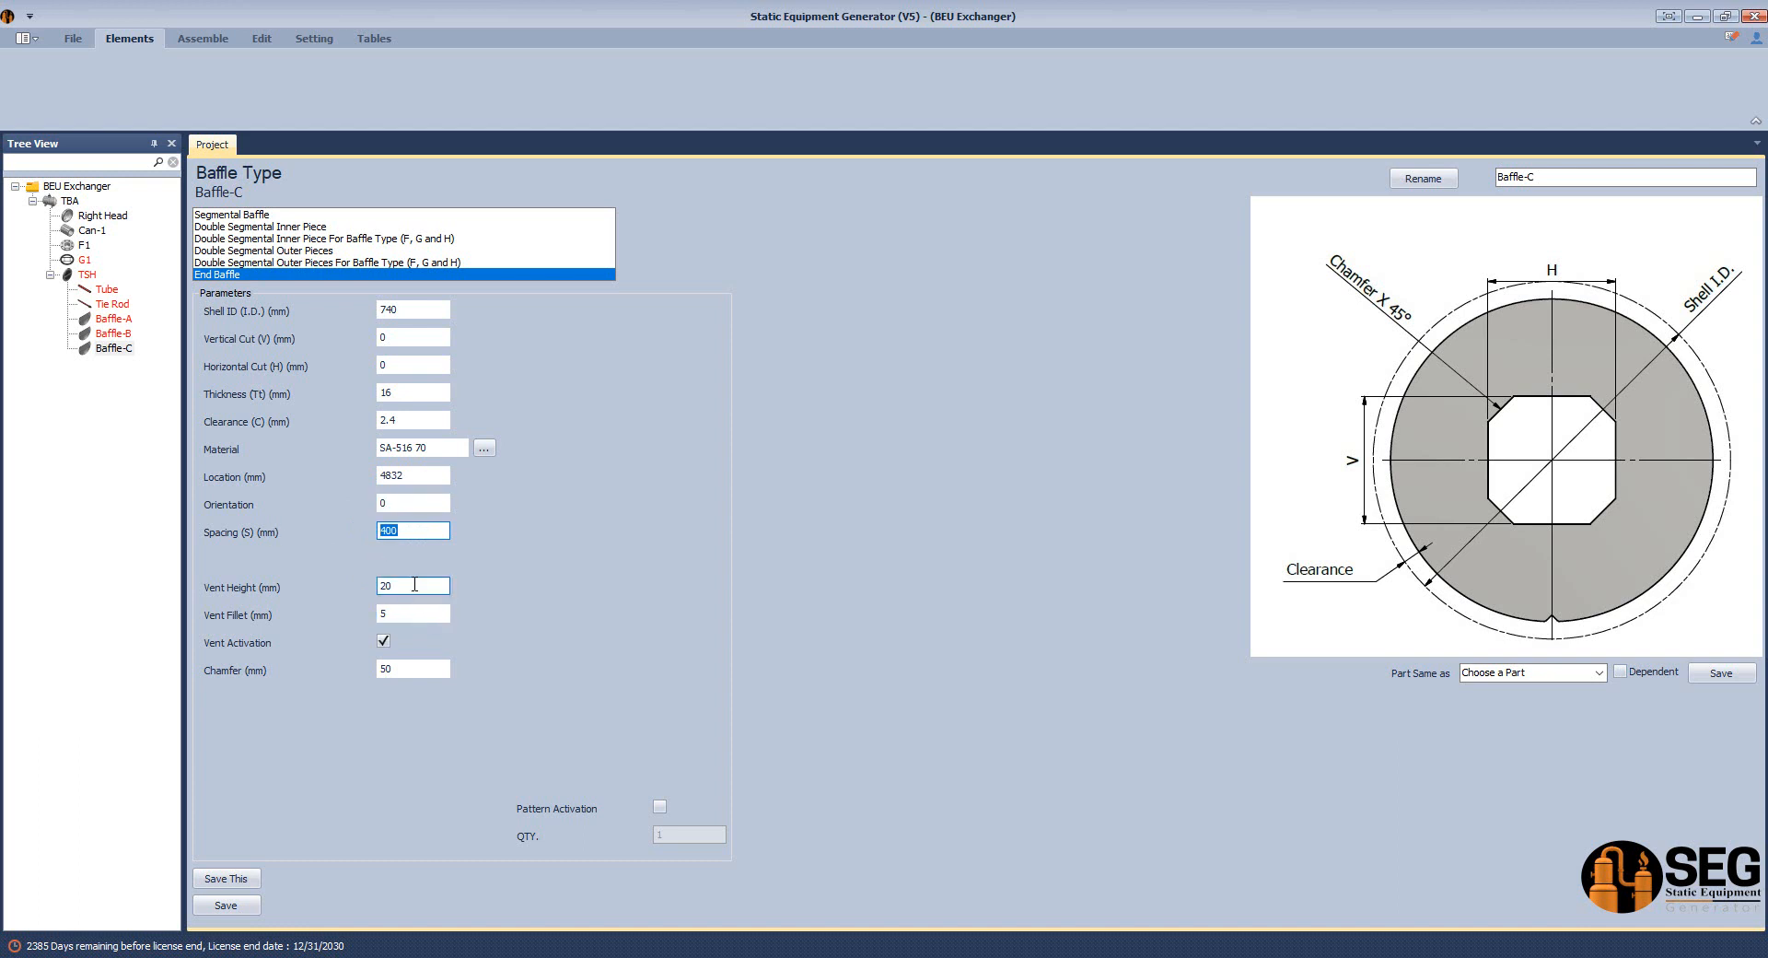
pyautogui.press('Tab')
# Examine the support plate C detail in the AutoCAD bundle drawing for its notch height and orientation.
pyautogui.moveTo(1323, 957)
pyautogui.click(1421, 898)
pyautogui.scroll(-6, 1381, 874)
pyautogui.moveTo(1382, 875); pyautogui.dragTo(1307, 279, button='middle')
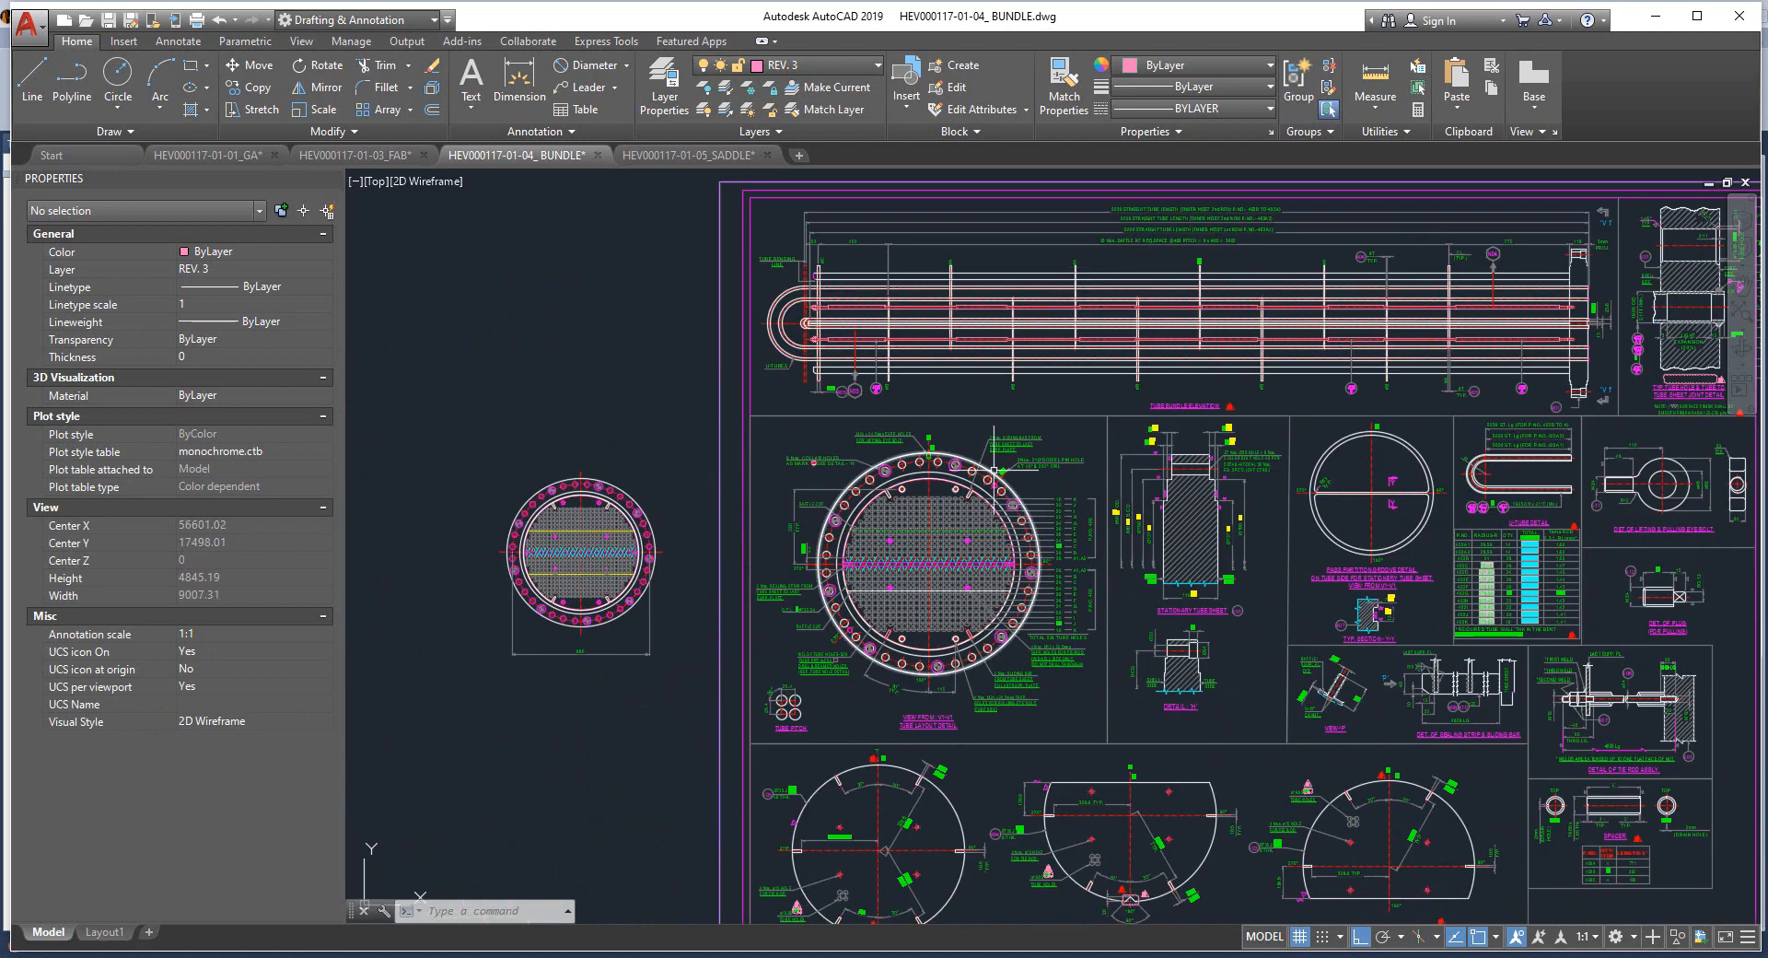
pyautogui.scroll(6, 879, 857)
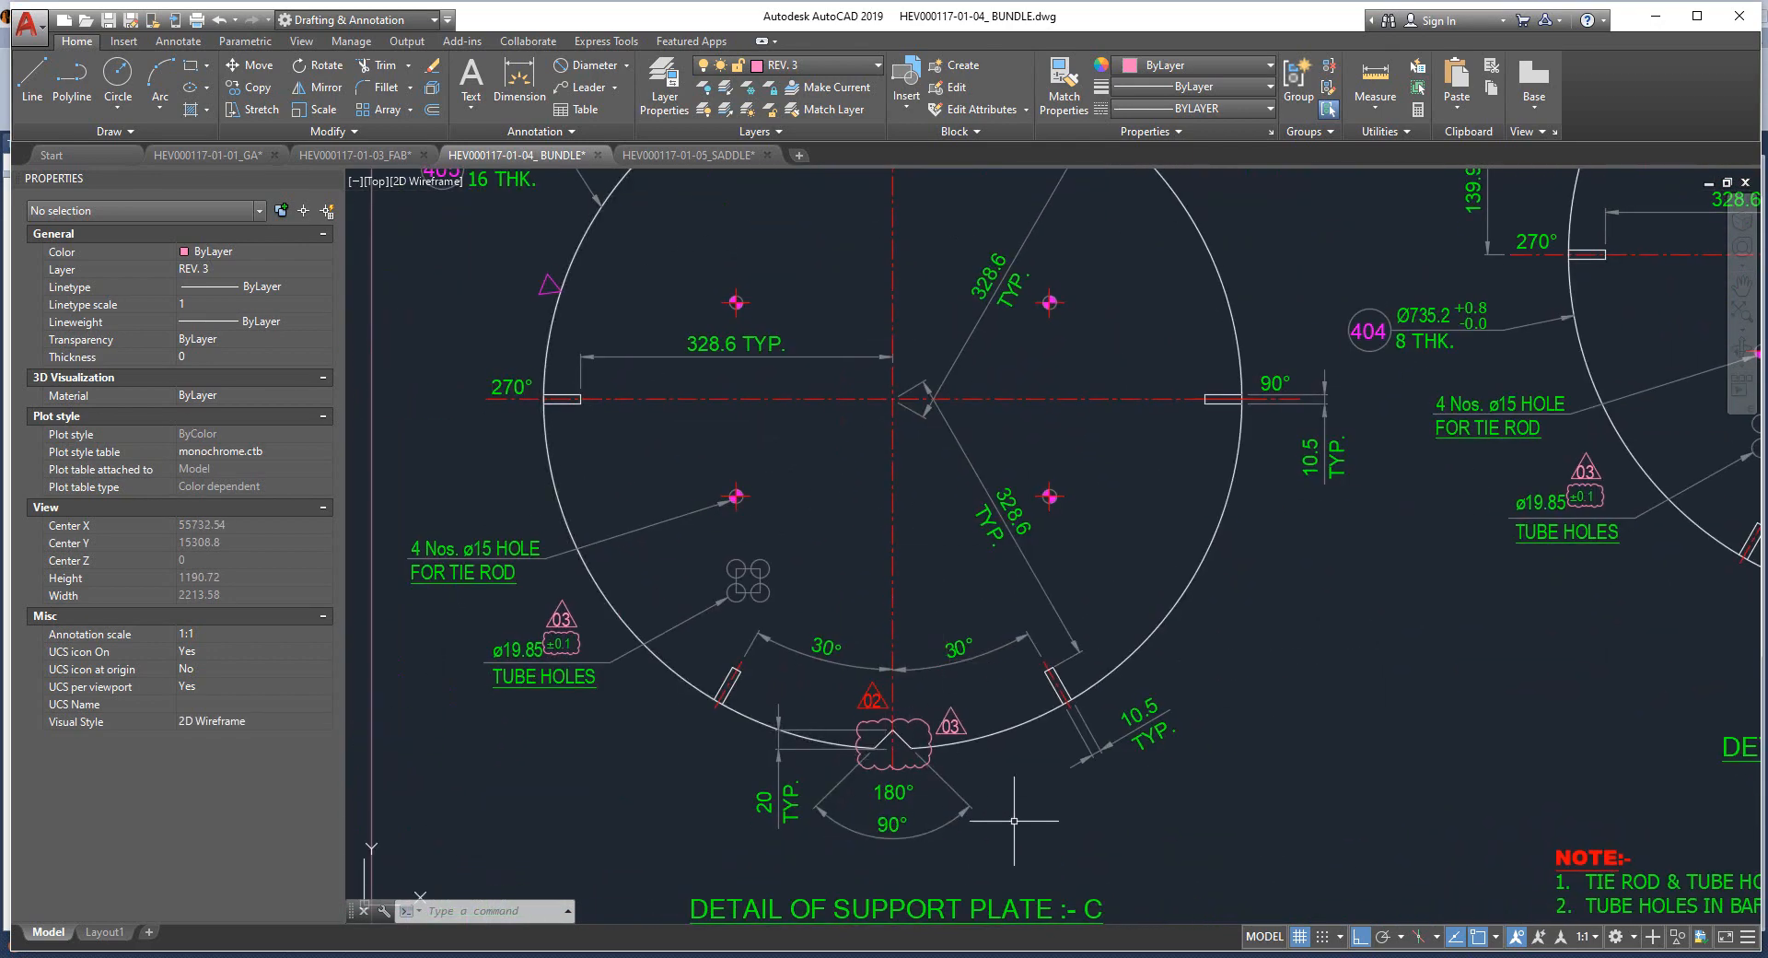
pyautogui.click(1359, 957)
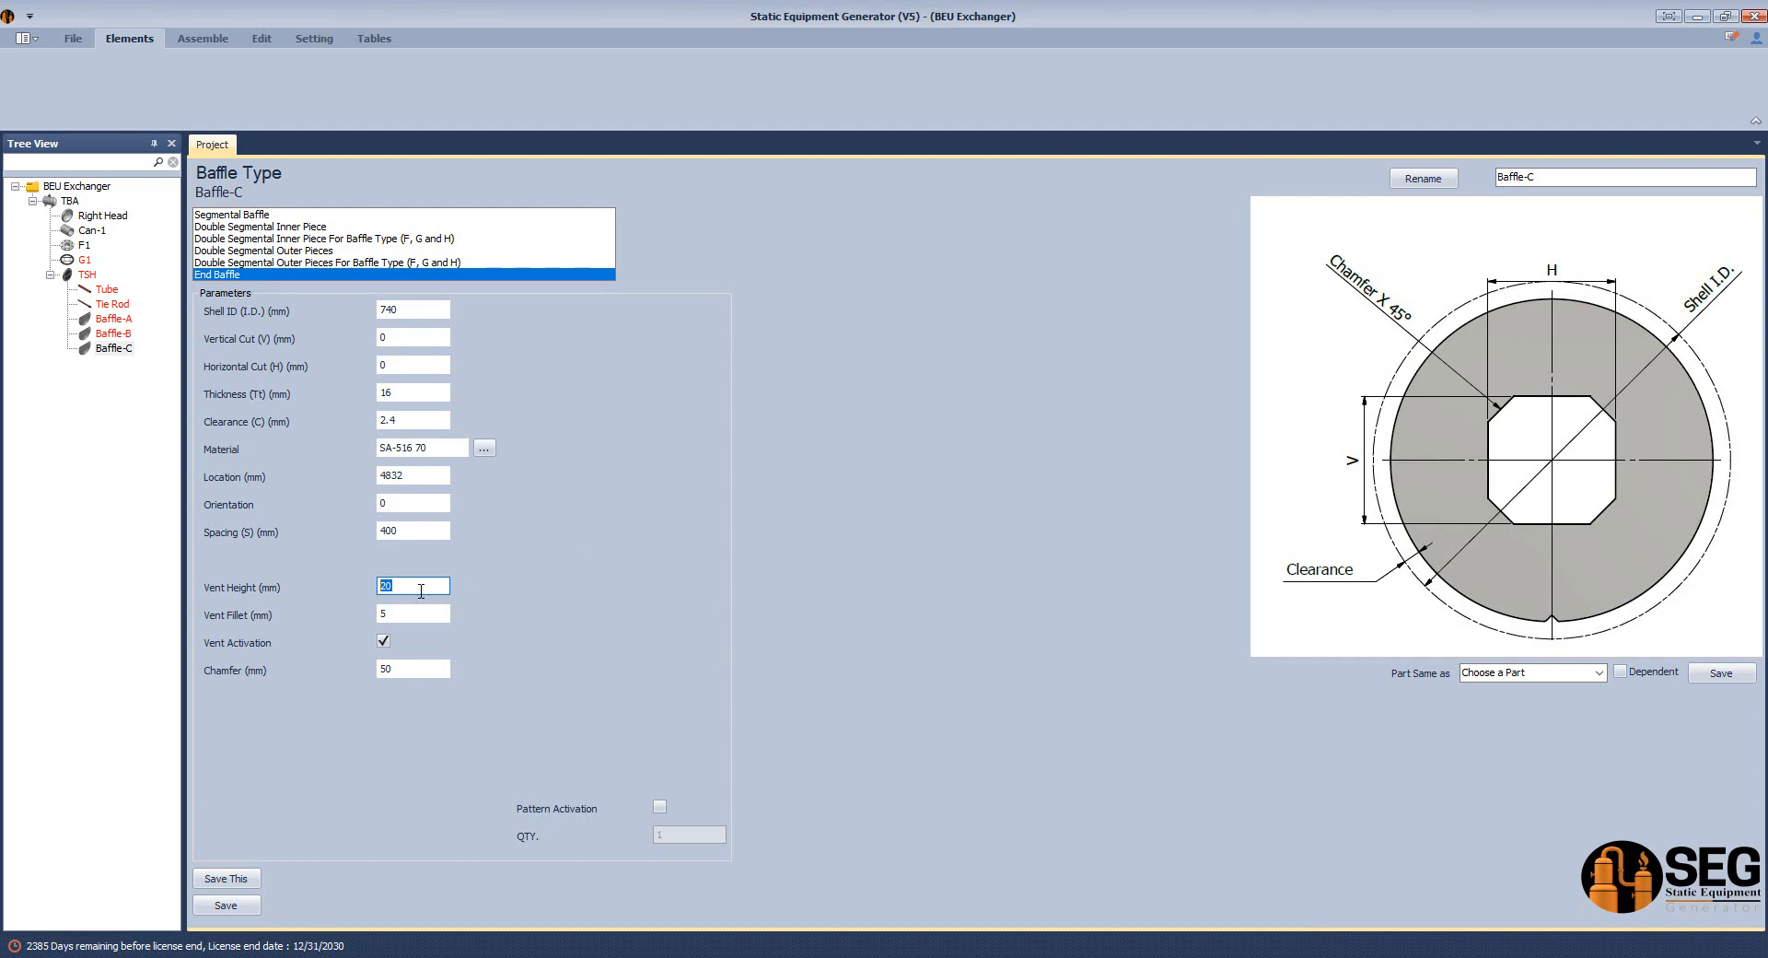
# Set Baffle-C's Orientation to 180, turn off its Vent Activation and save the baffle.
pyautogui.hotkey('shift', 'Tab')
pyautogui.hotkey('shift', 'Tab')
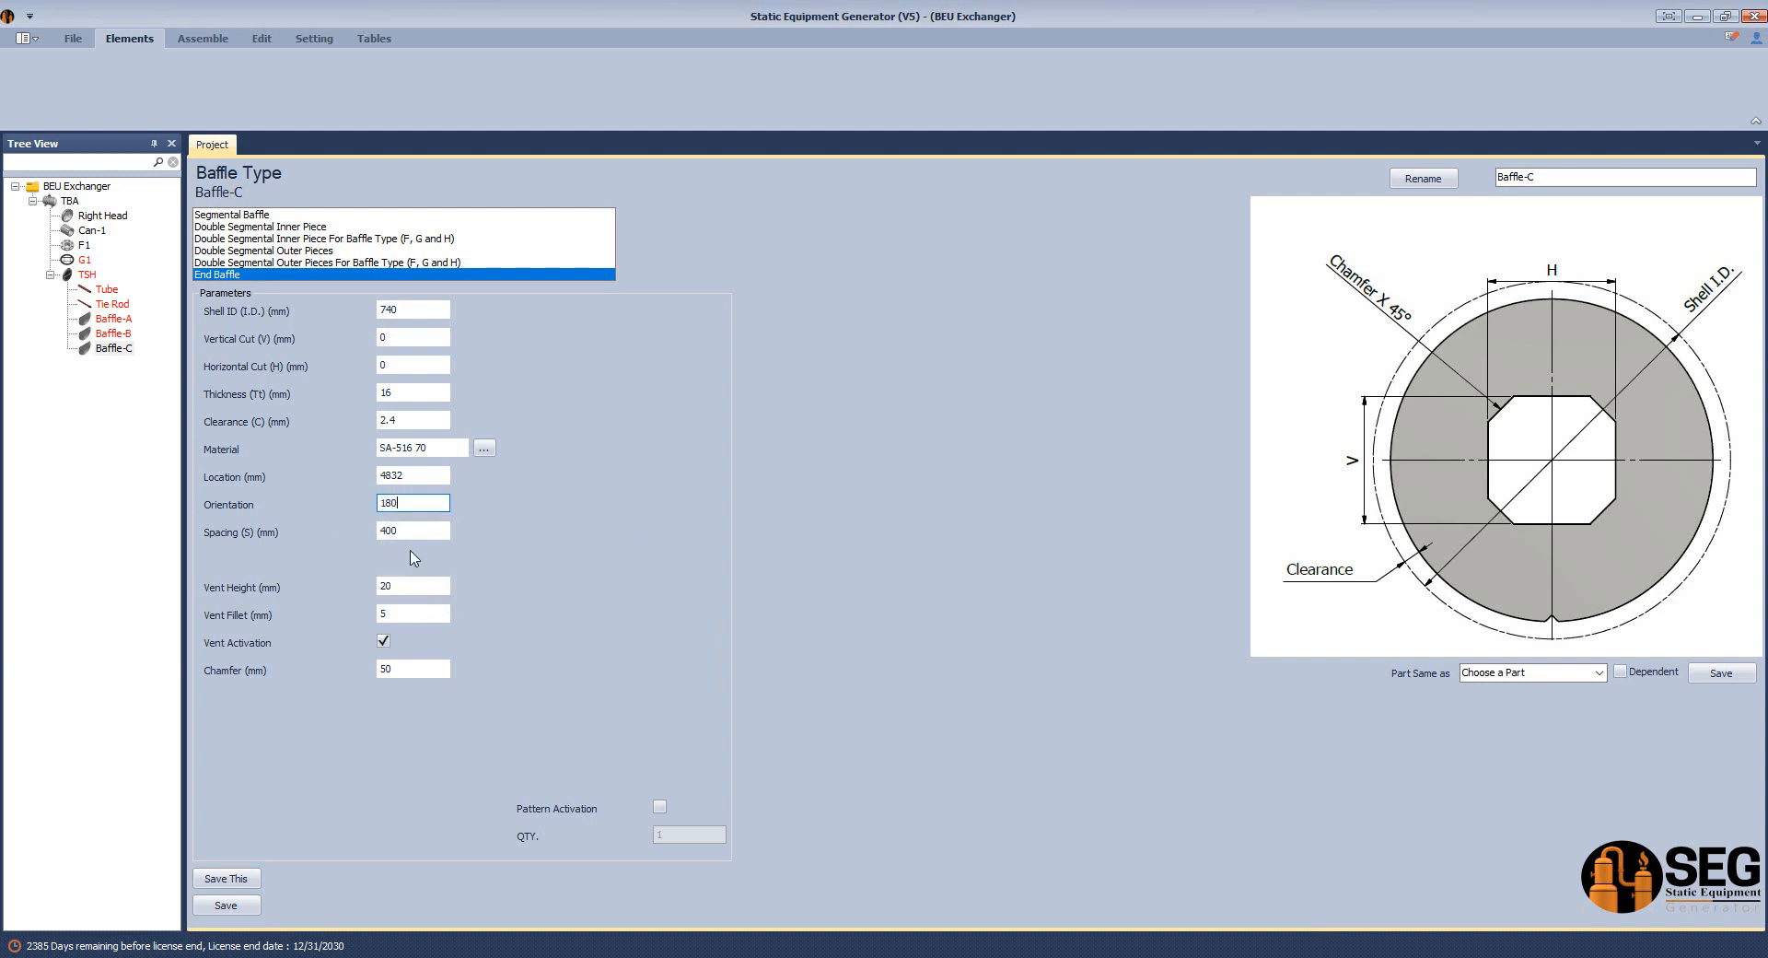
pyautogui.press('Tab')
pyautogui.press('Tab')
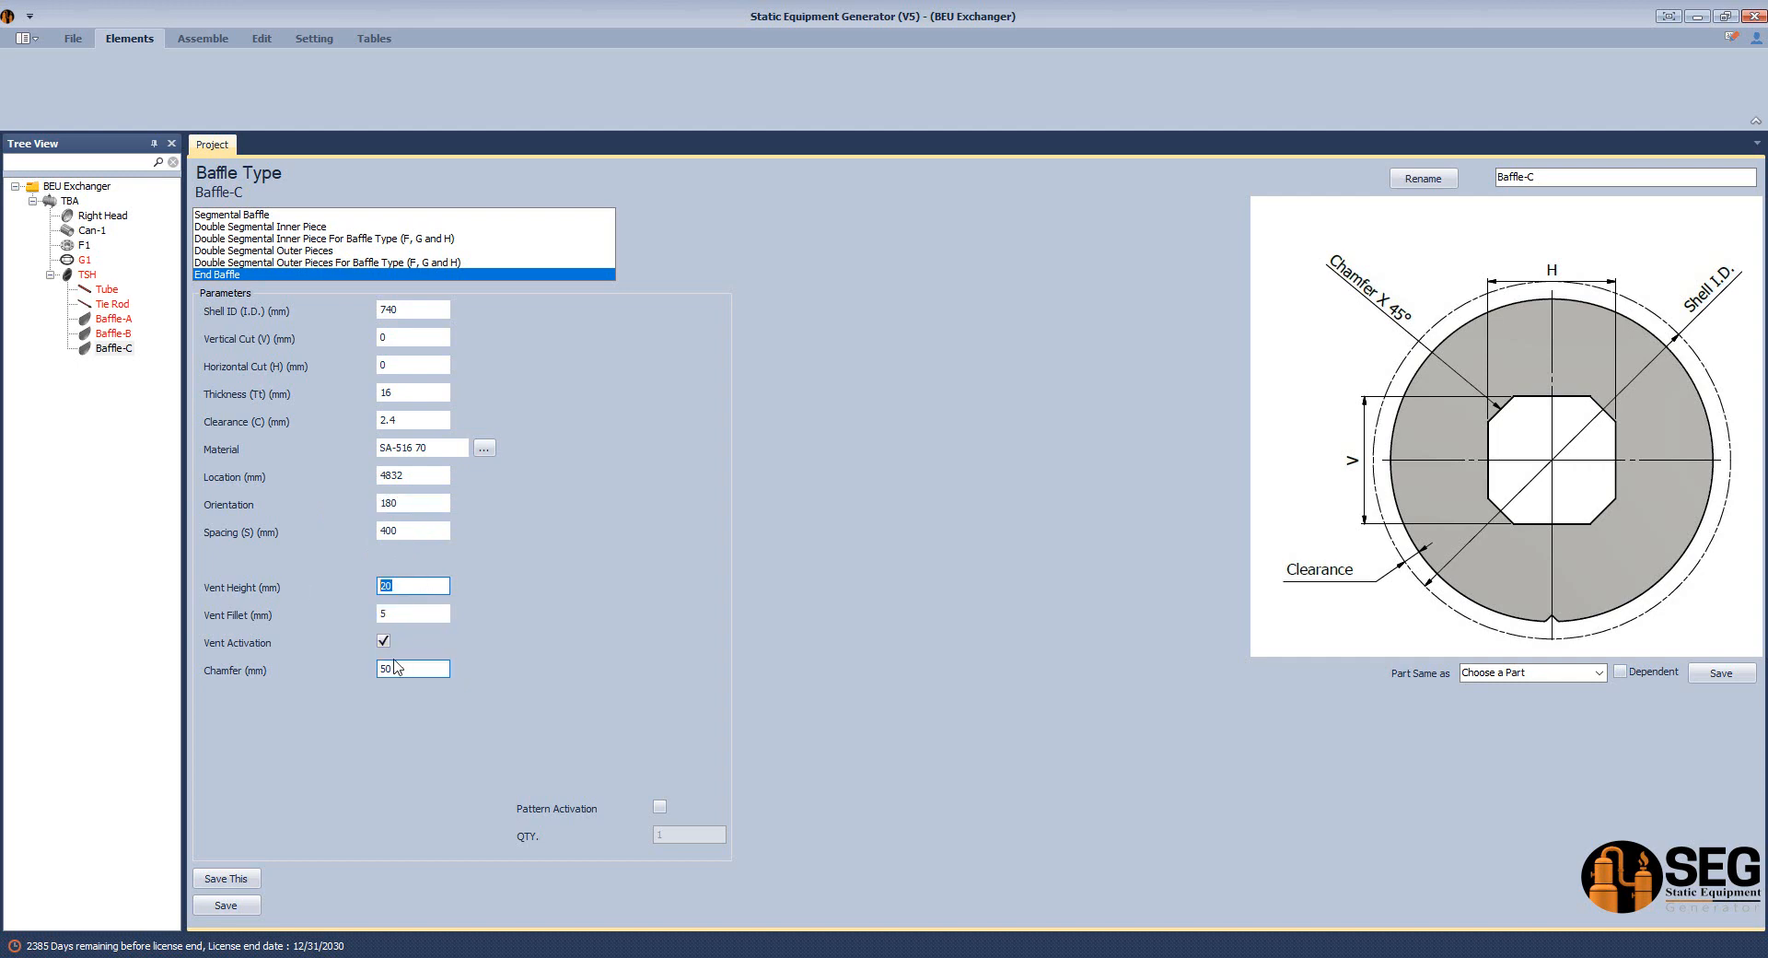
pyautogui.click(383, 640)
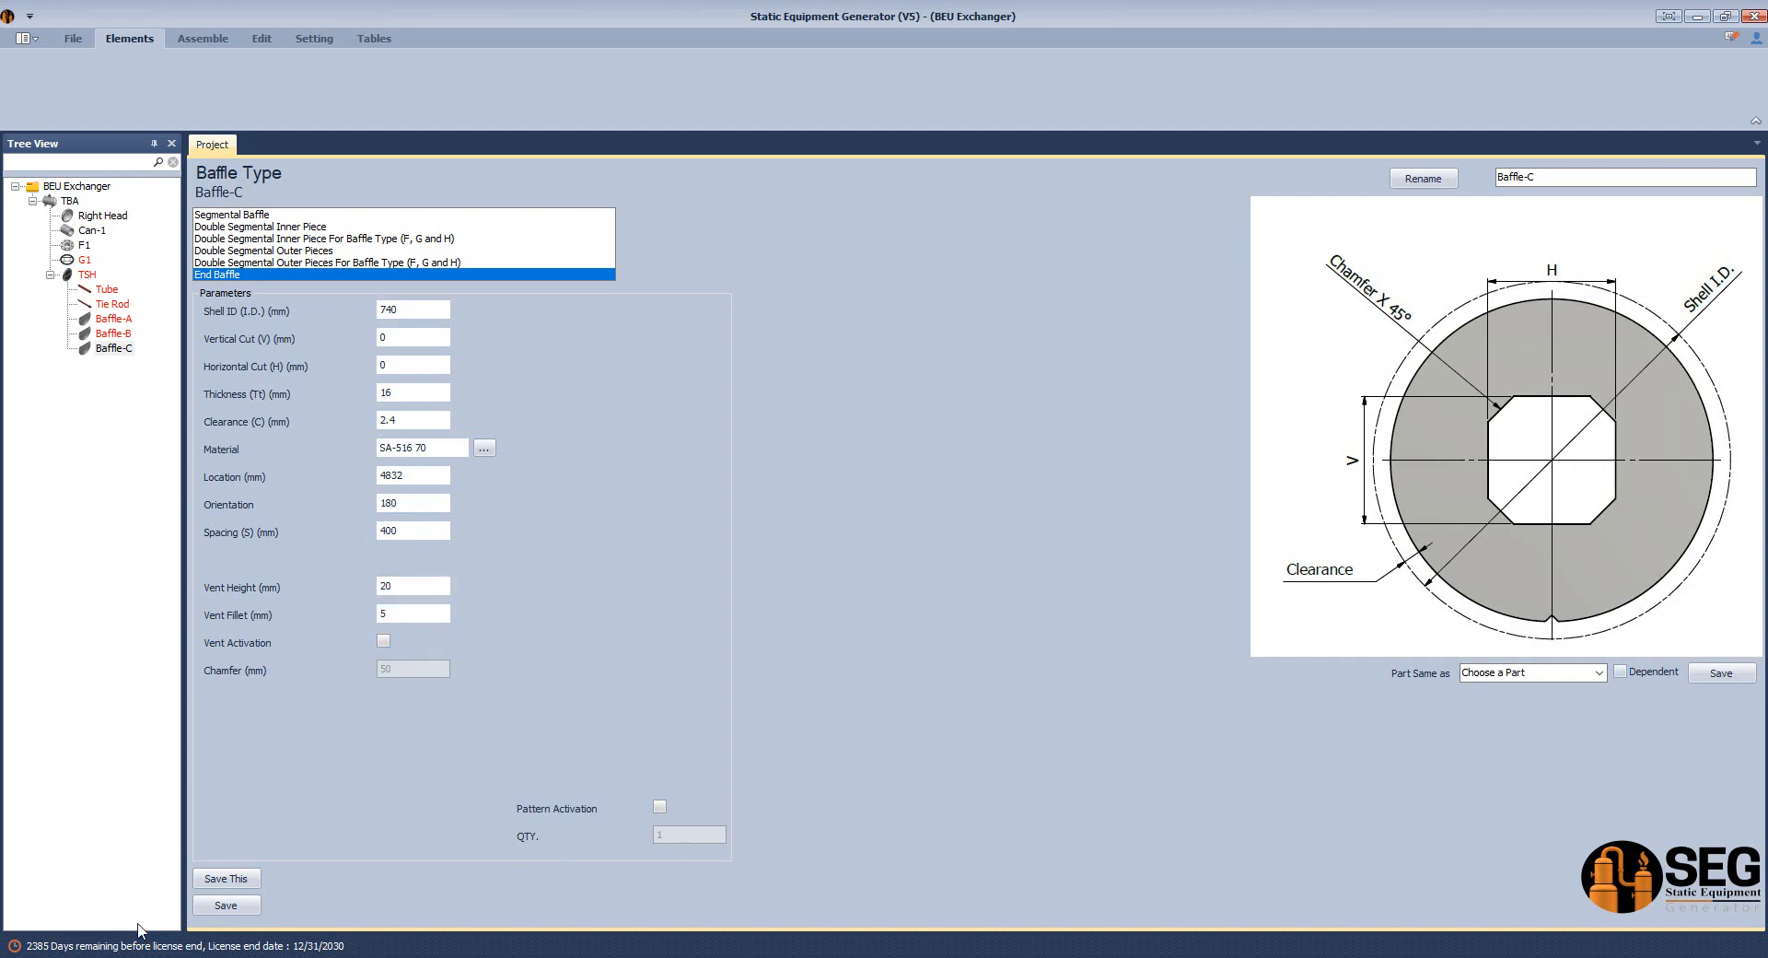
pyautogui.click(225, 904)
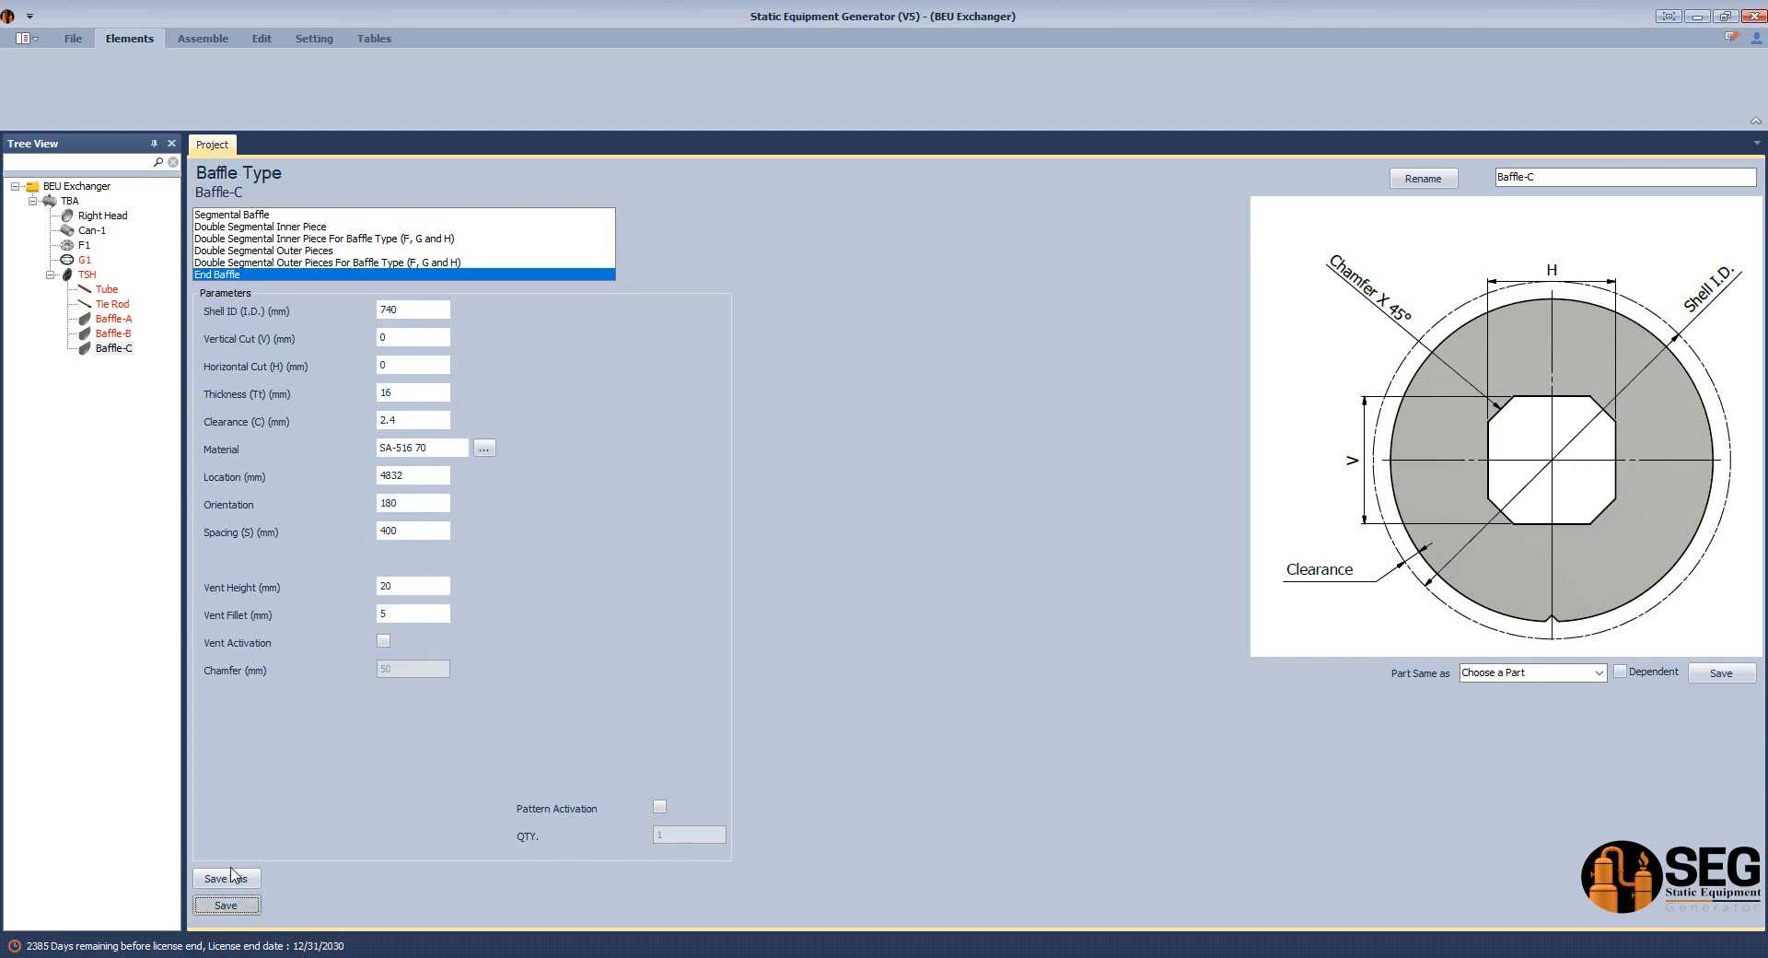
# Start the Inventor assembly to generate the new bundle parts in TBA.iam, and show the model in isometric view.
pyautogui.click(178, 35)
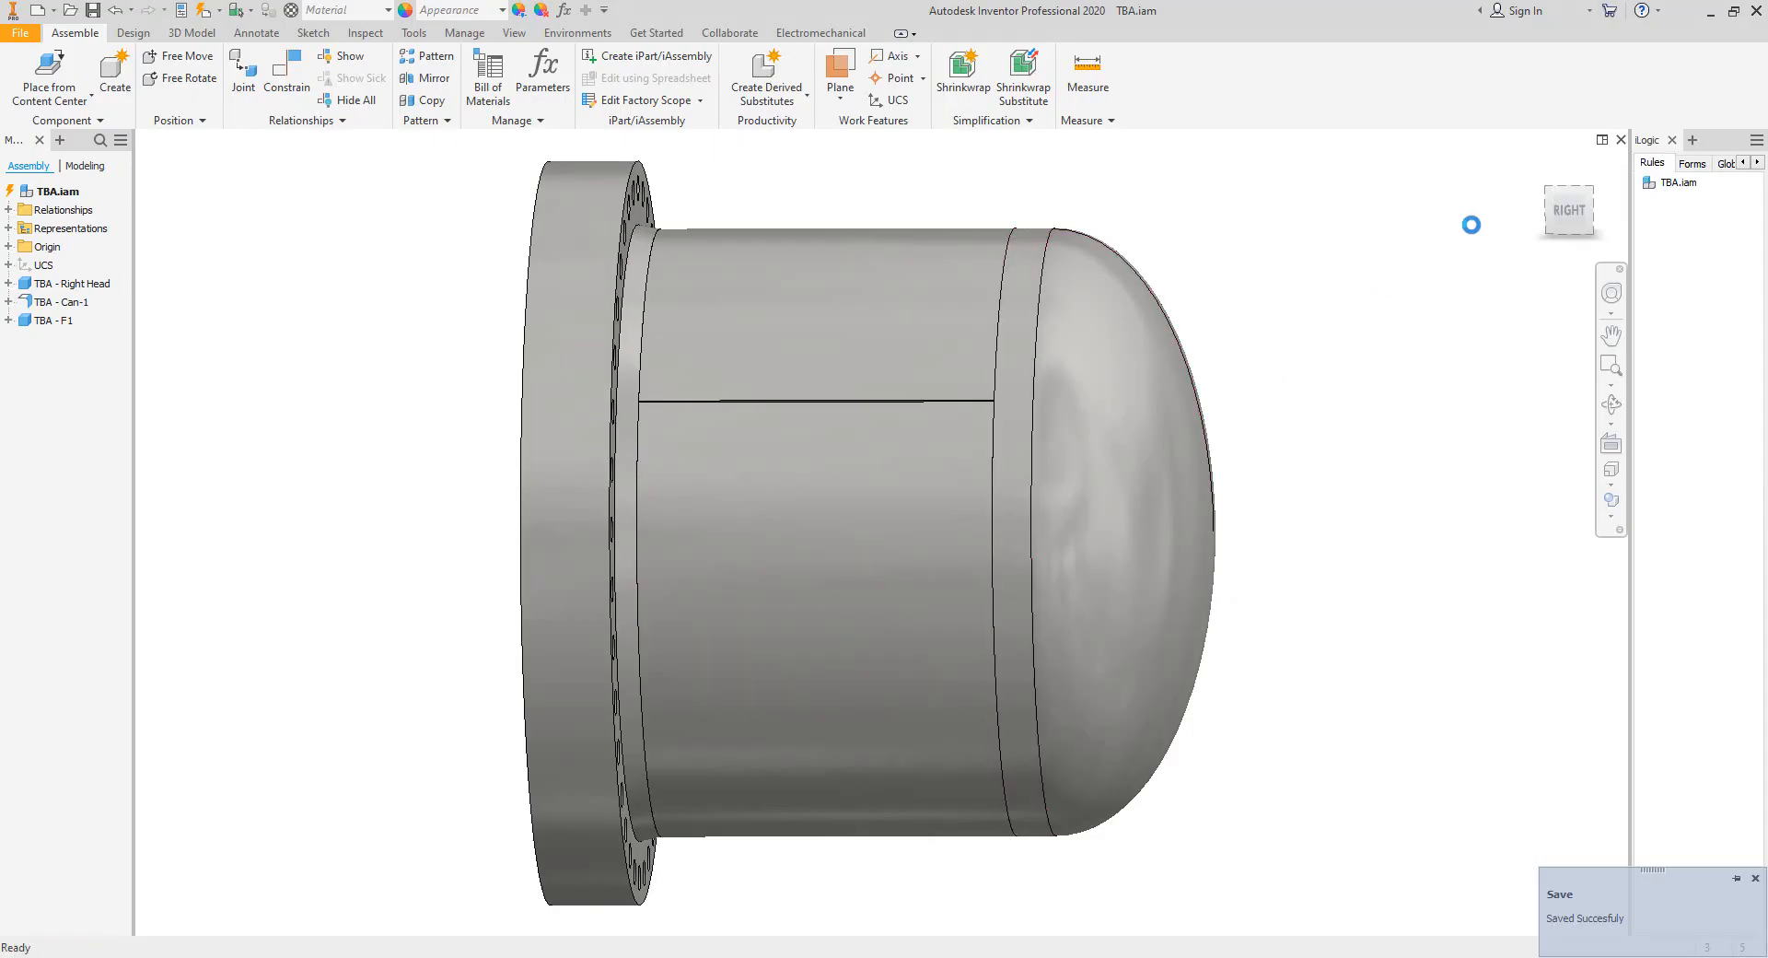
pyautogui.click(1551, 193)
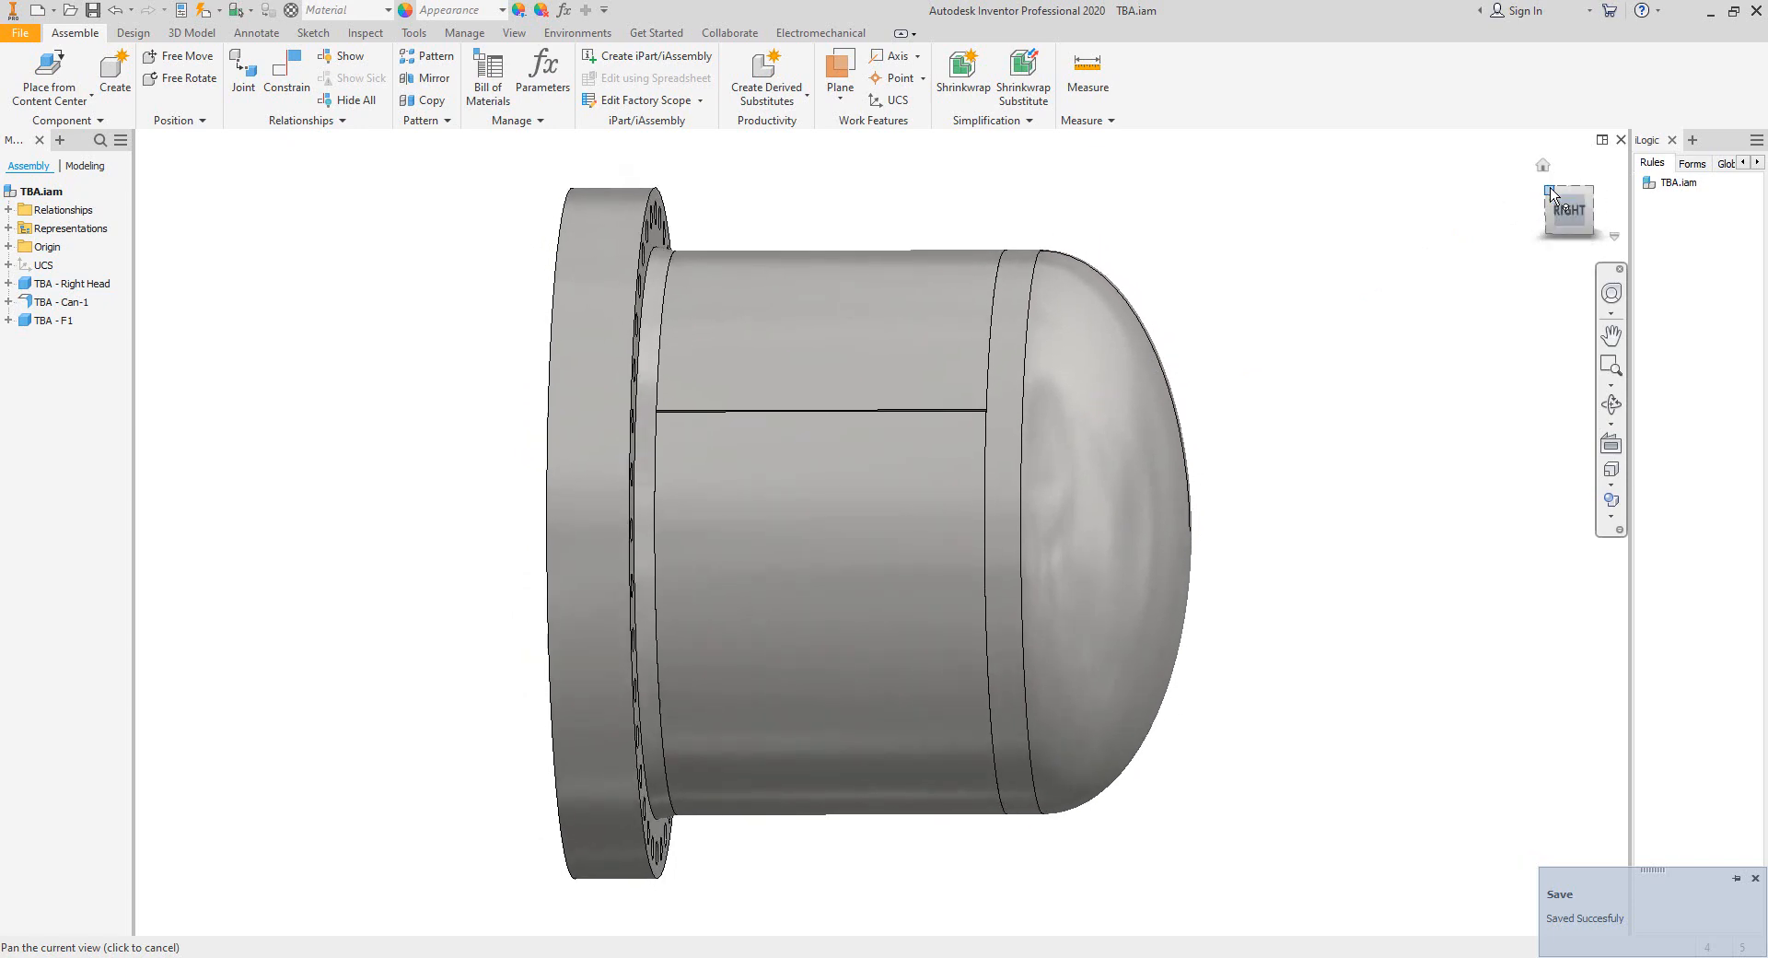
pyautogui.click(1551, 192)
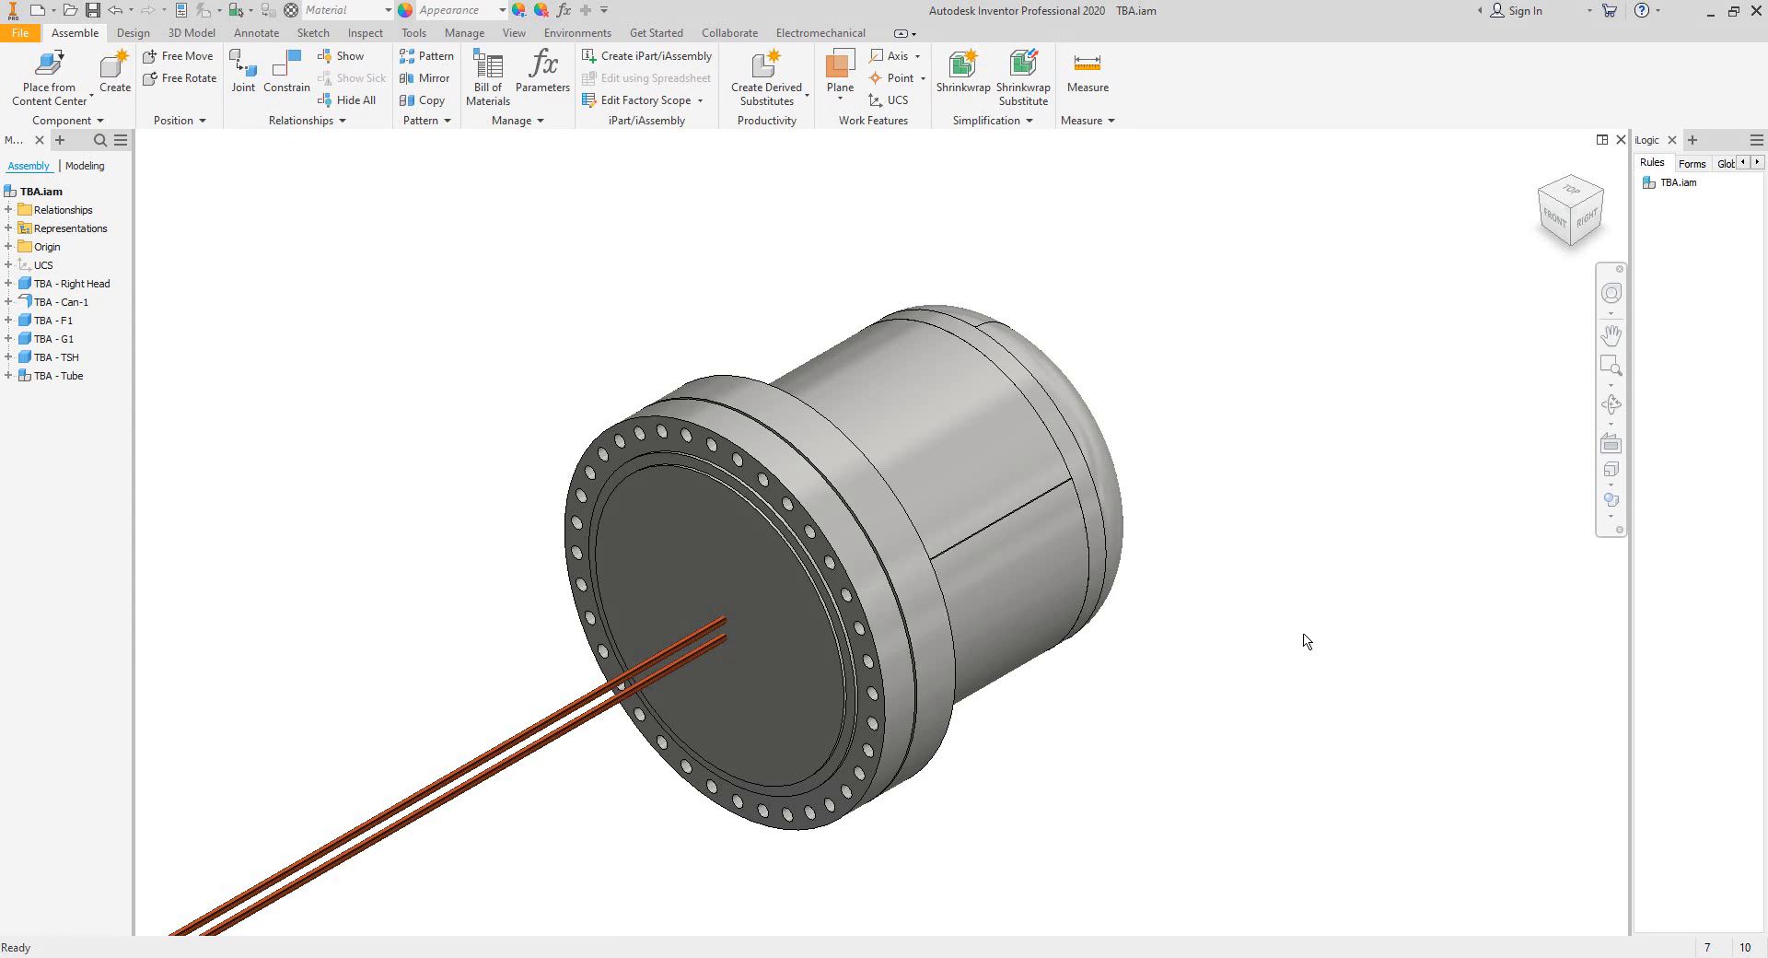
pyautogui.press('Home')
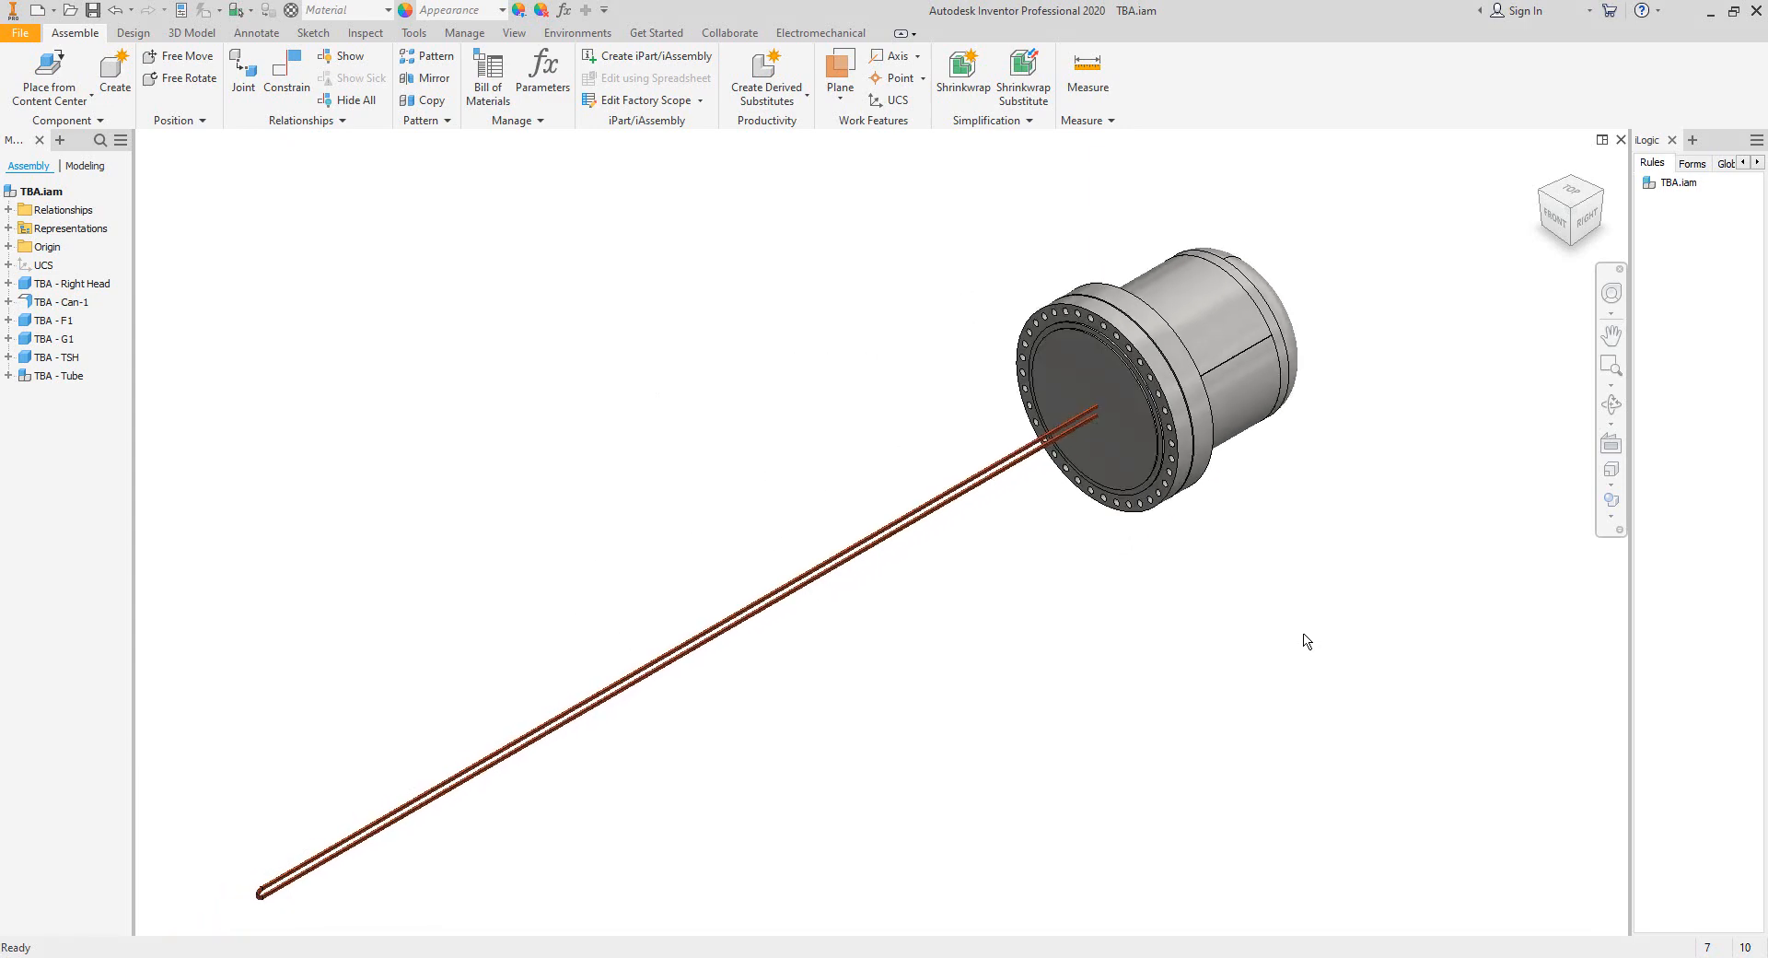
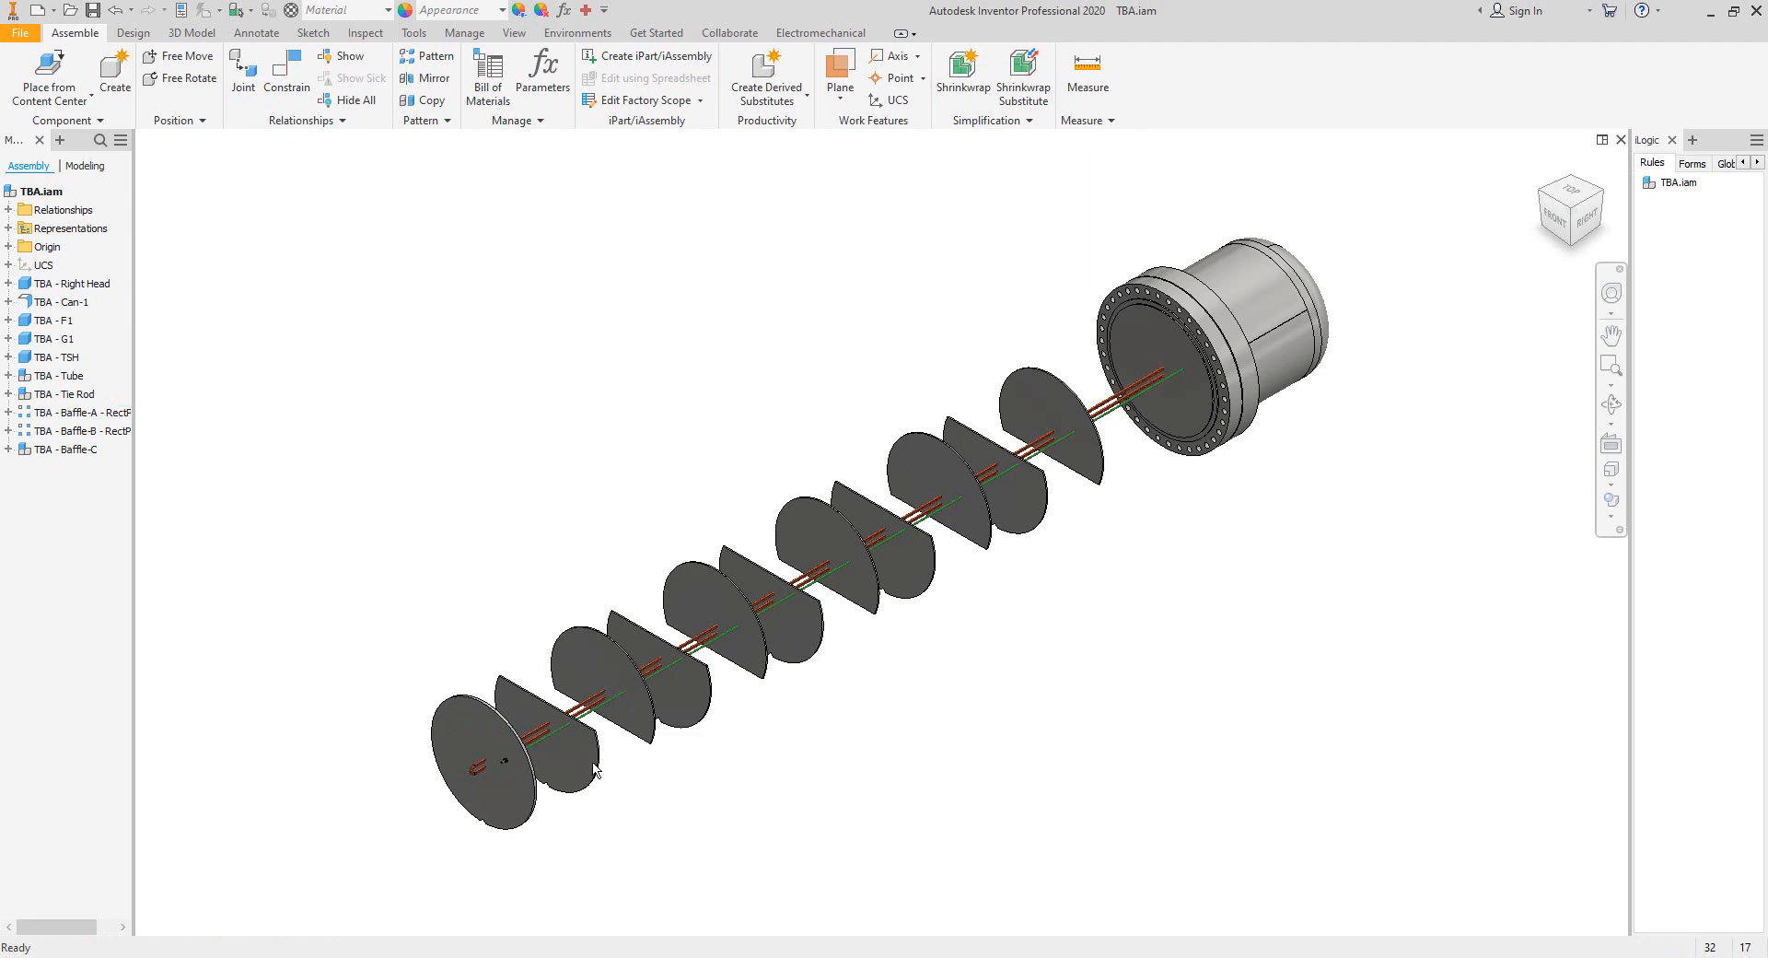
# Examine the end of the bundle at Baffle-C in the Right view, including the tie rod's nuts.
pyautogui.scroll(6, 594, 769)
pyautogui.scroll(-4, 565, 695)
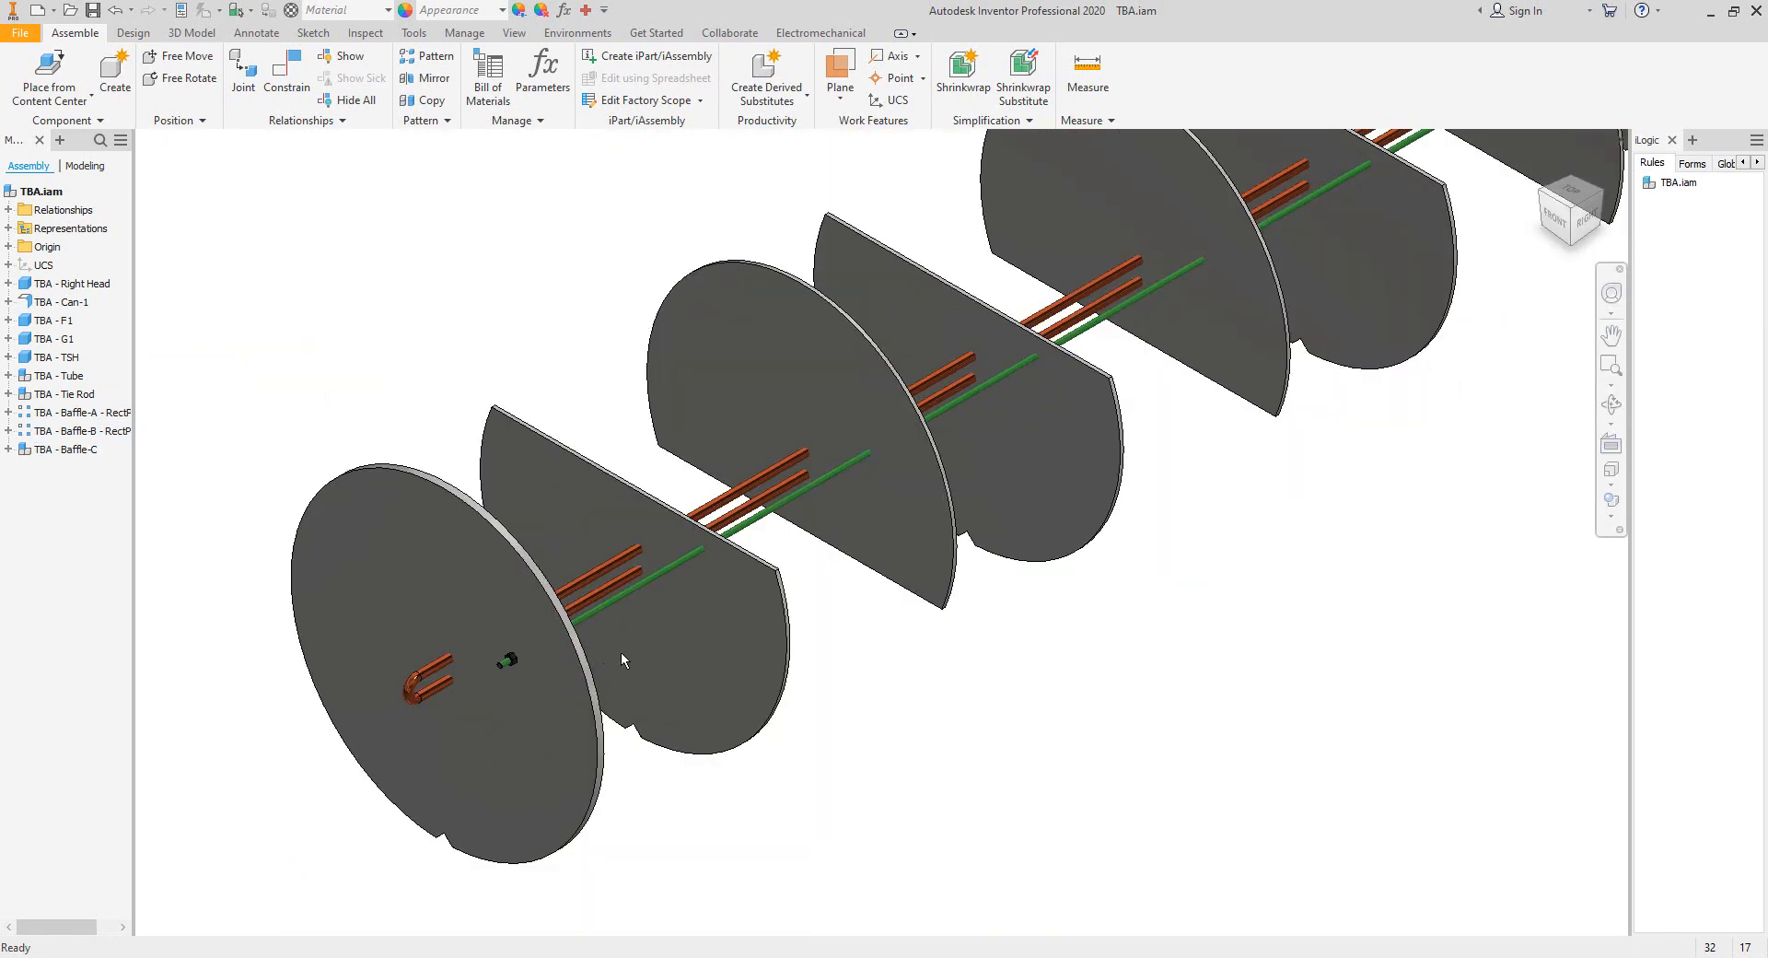
pyautogui.click(1585, 215)
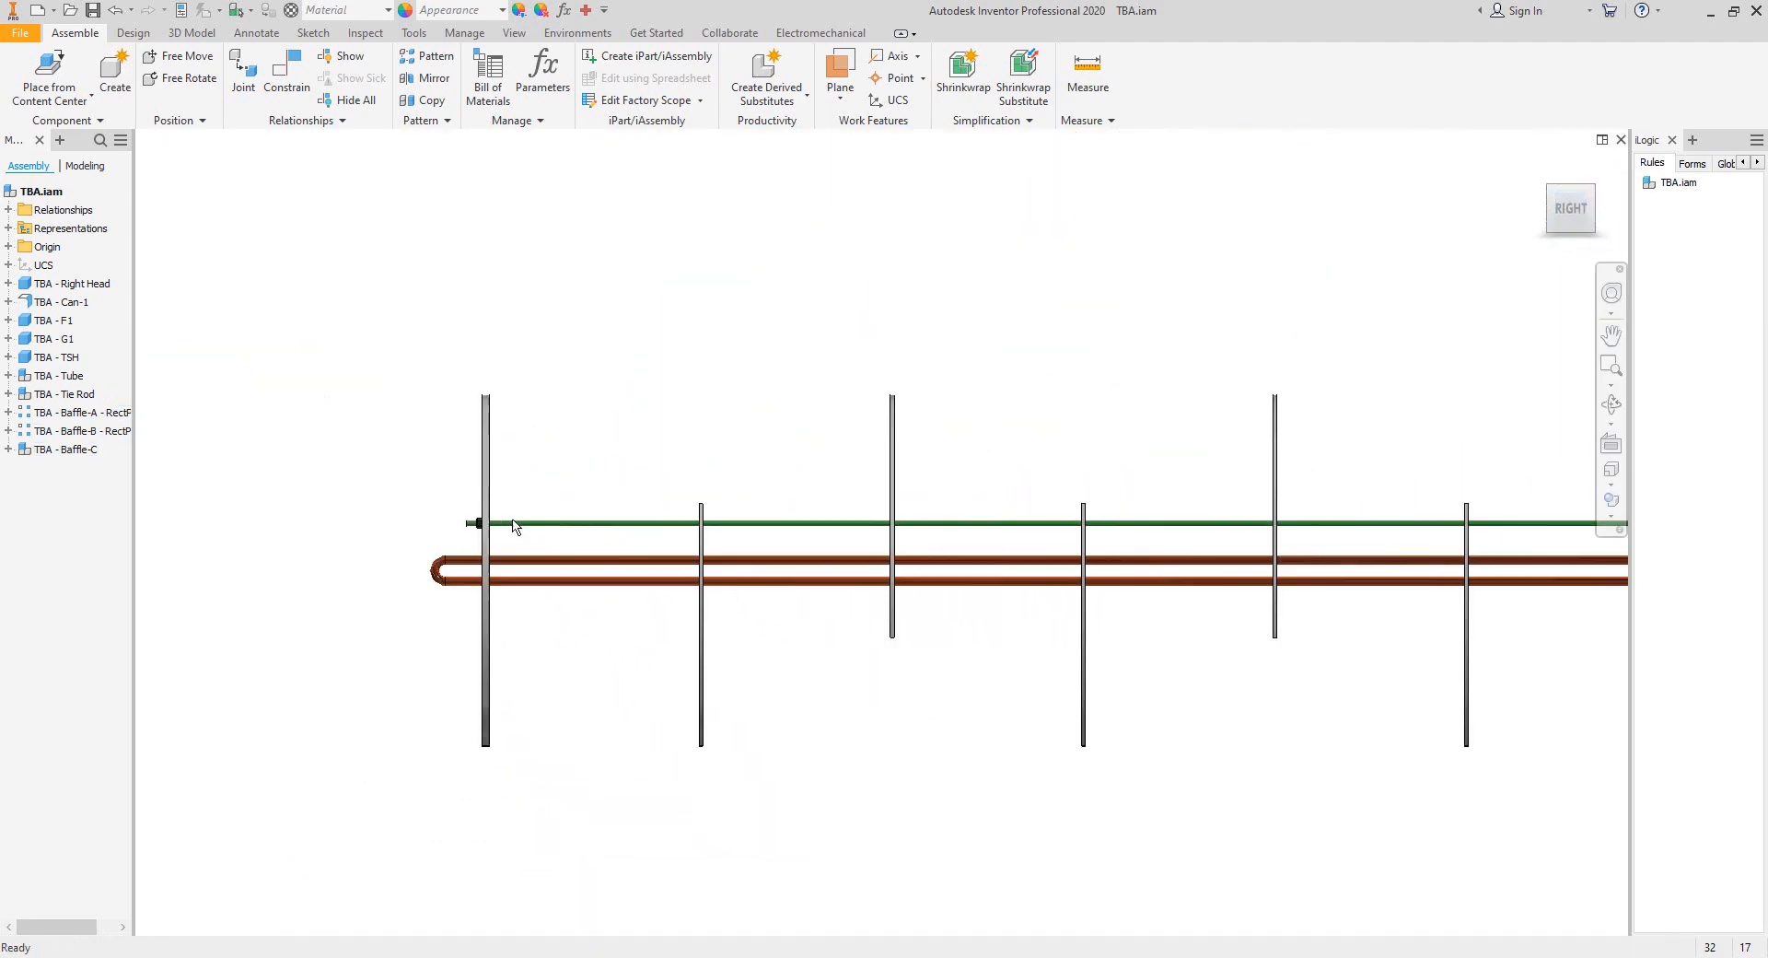
pyautogui.scroll(5, 513, 527)
pyautogui.moveTo(409, 532); pyautogui.dragTo(1015, 515, button='middle')
# Open the TBA - Tie Rod subassembly in place and examine how its two nuts sit against Baffle-C.
pyautogui.doubleClick(723, 565)
pyautogui.scroll(-5, 650, 558)
pyautogui.scroll(3, 702, 509)
pyautogui.scroll(3, 847, 516)
pyautogui.click(1610, 404)
pyautogui.scroll(-3, 1151, 515)
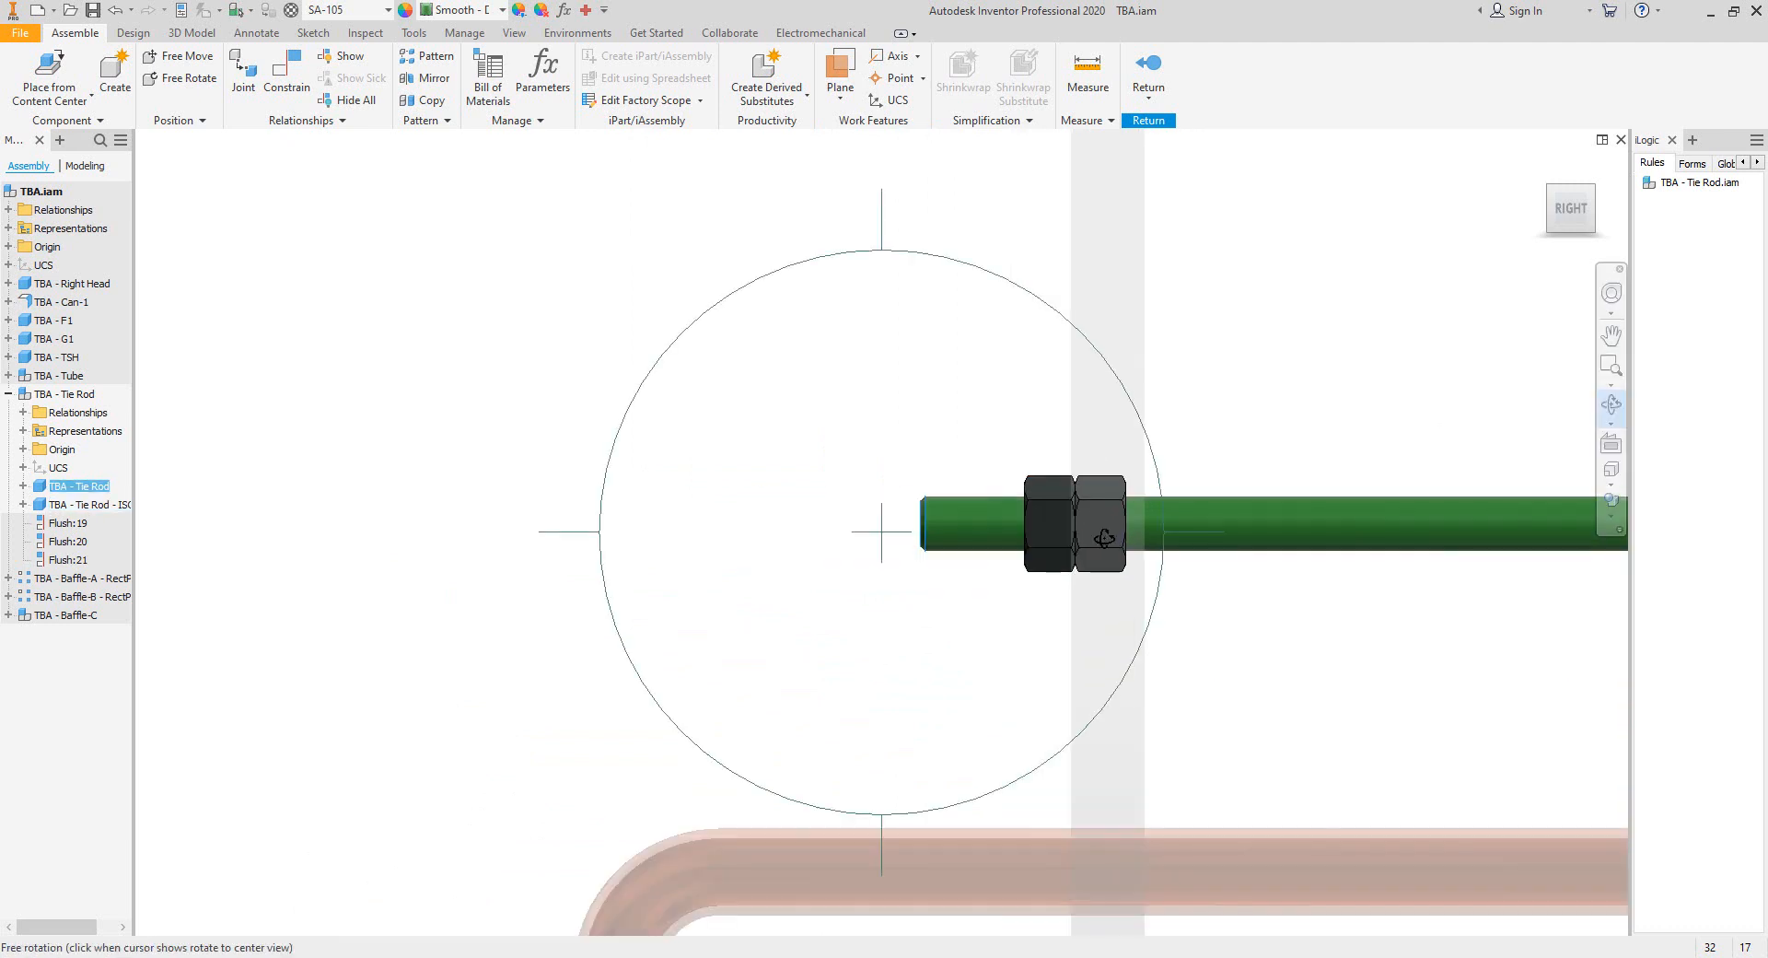
pyautogui.moveTo(1104, 538); pyautogui.dragTo(1034, 465)
pyautogui.press('Escape')
# Start Measure and try to pick a hidden face at the tie rod's nuts with Select Other.
pyautogui.click(366, 33)
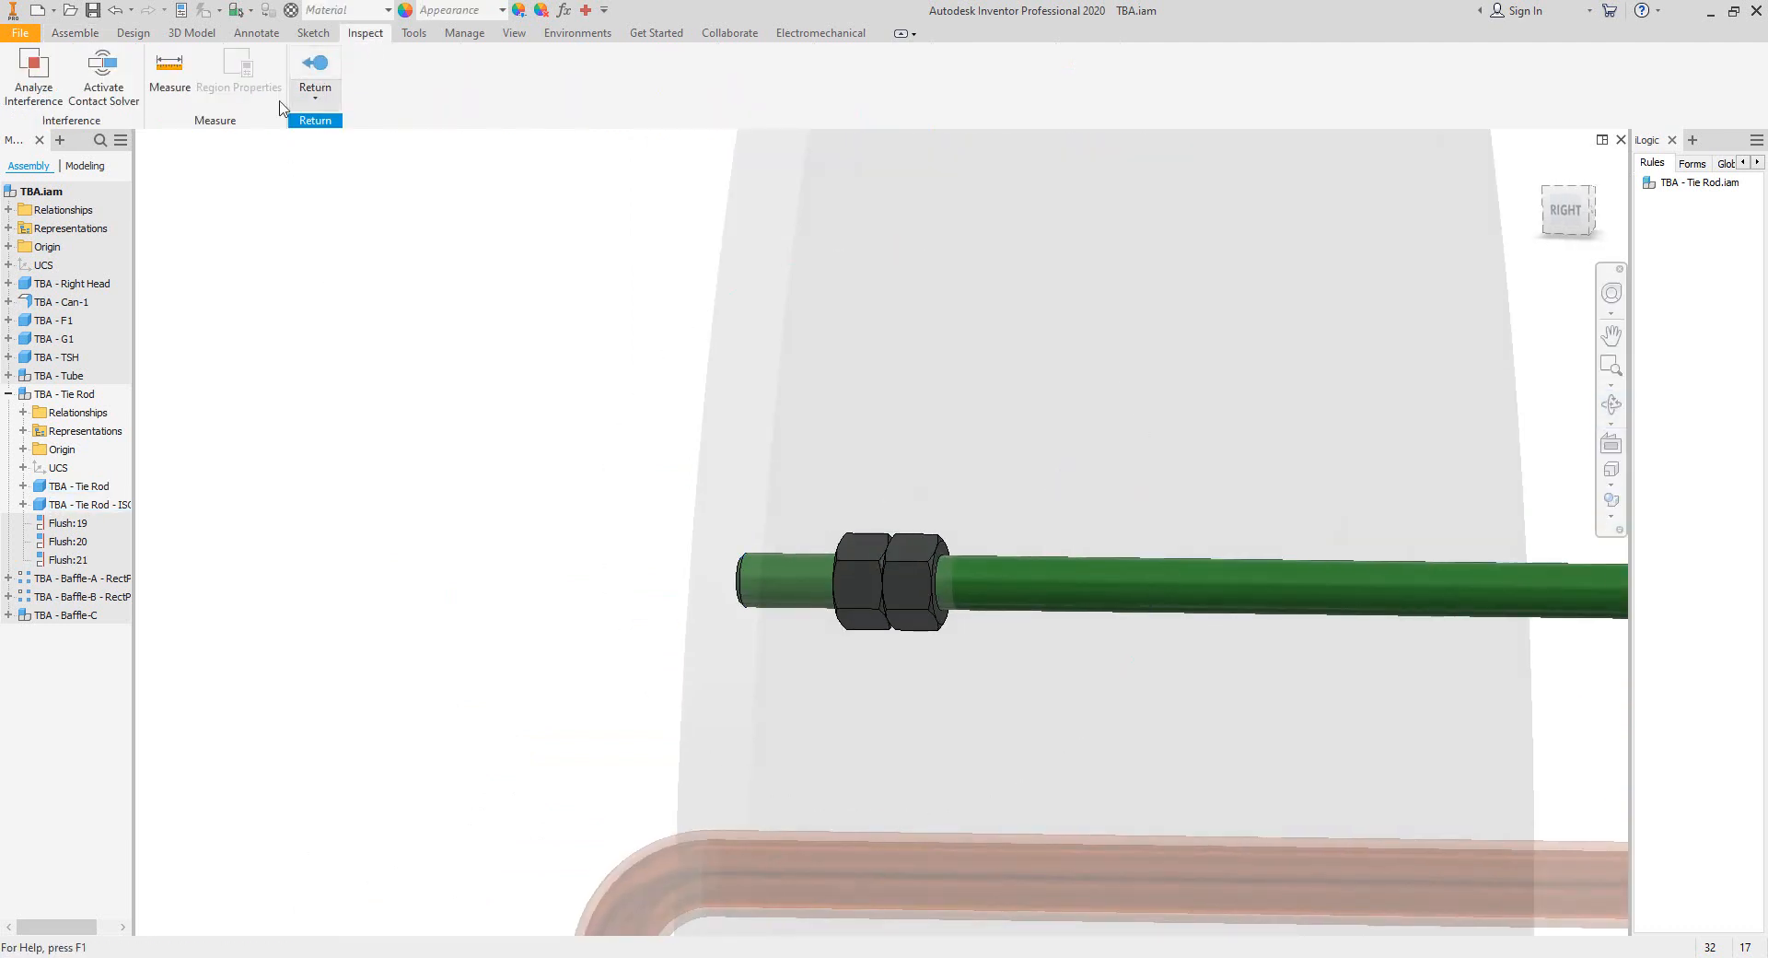
pyautogui.scroll(5, 948, 577)
pyautogui.click(169, 74)
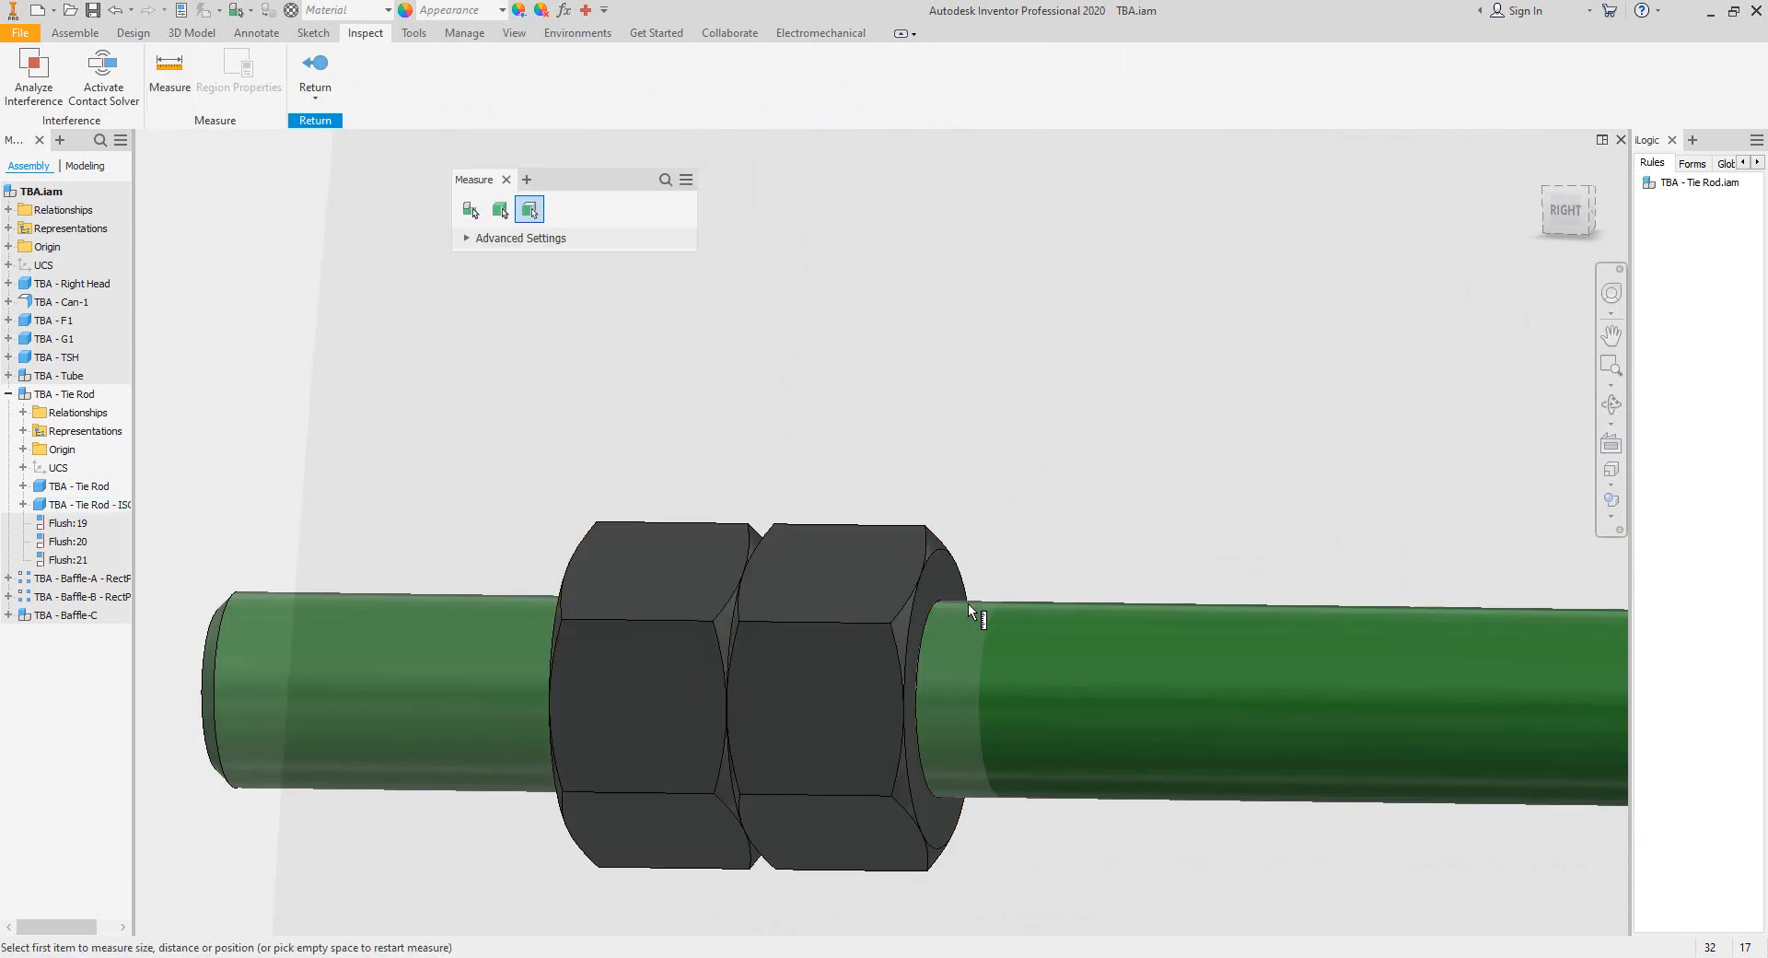
pyautogui.rightClick(943, 582)
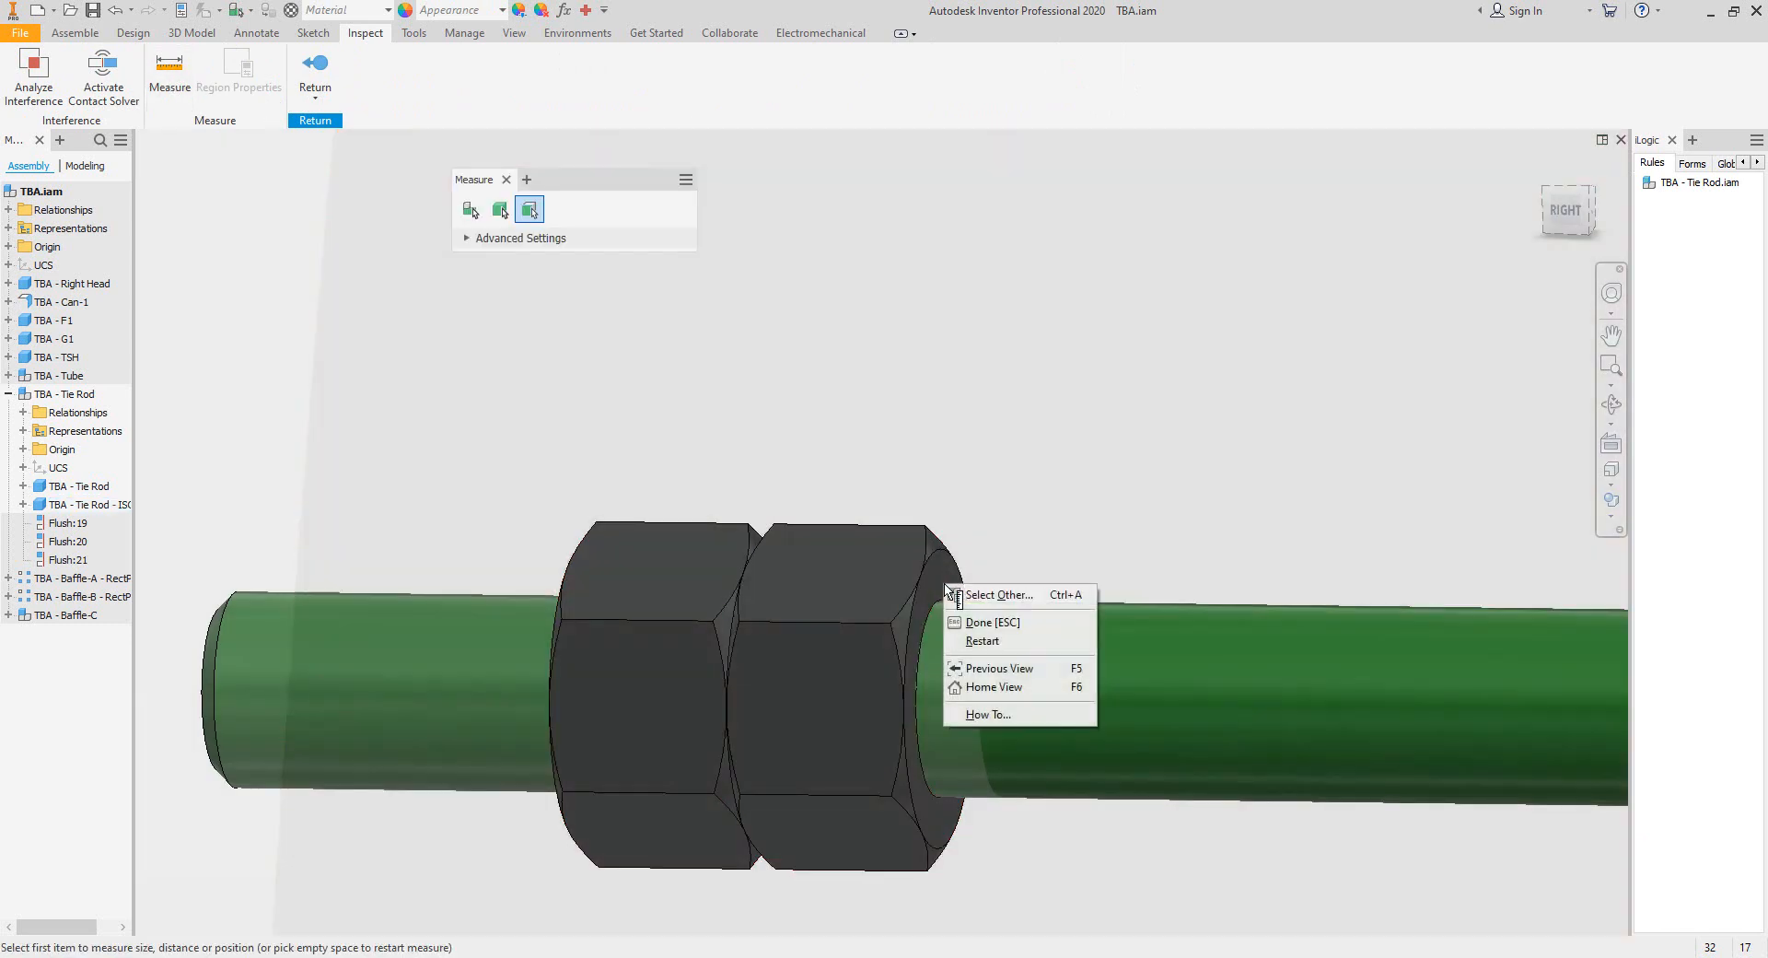
pyautogui.click(989, 594)
# Measure the distance from the tie rod's end face to Baffle-C's outer face, and close the measurement.
pyautogui.scroll(-5, 1645, 408)
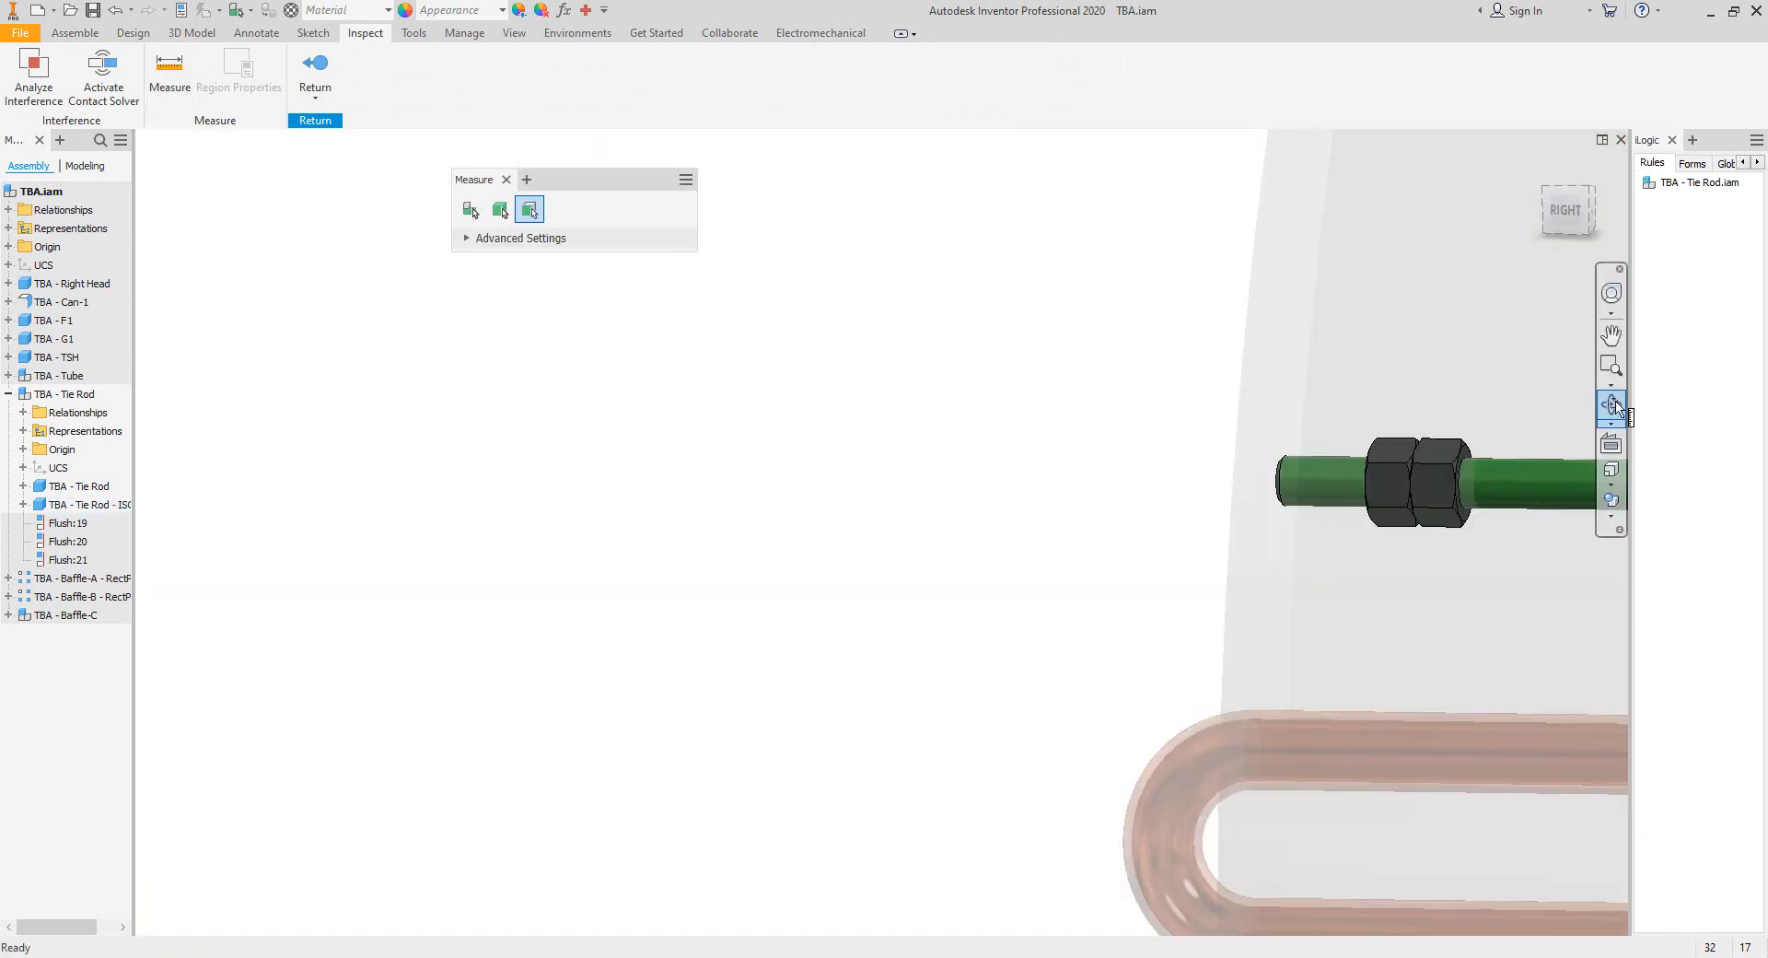
pyautogui.click(1613, 404)
pyautogui.moveTo(951, 564); pyautogui.dragTo(899, 509)
pyautogui.rightClick(925, 487)
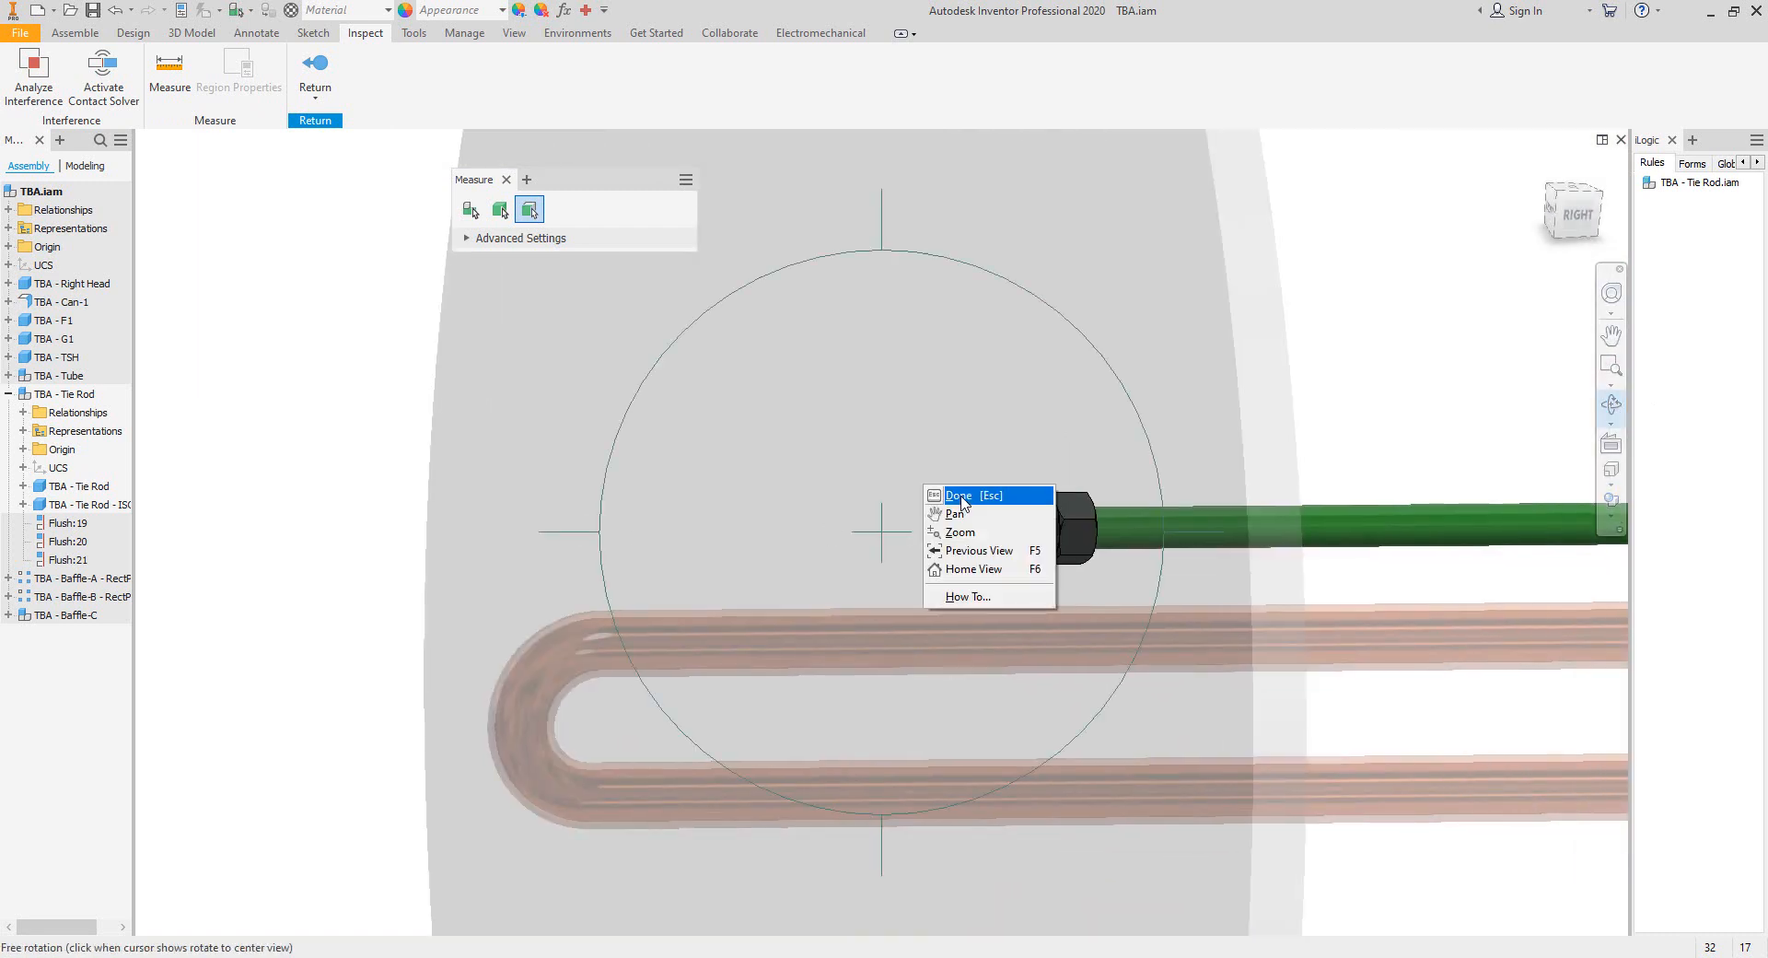
pyautogui.click(959, 495)
pyautogui.scroll(5, 955, 538)
pyautogui.click(883, 502)
pyautogui.scroll(-5, 1340, 350)
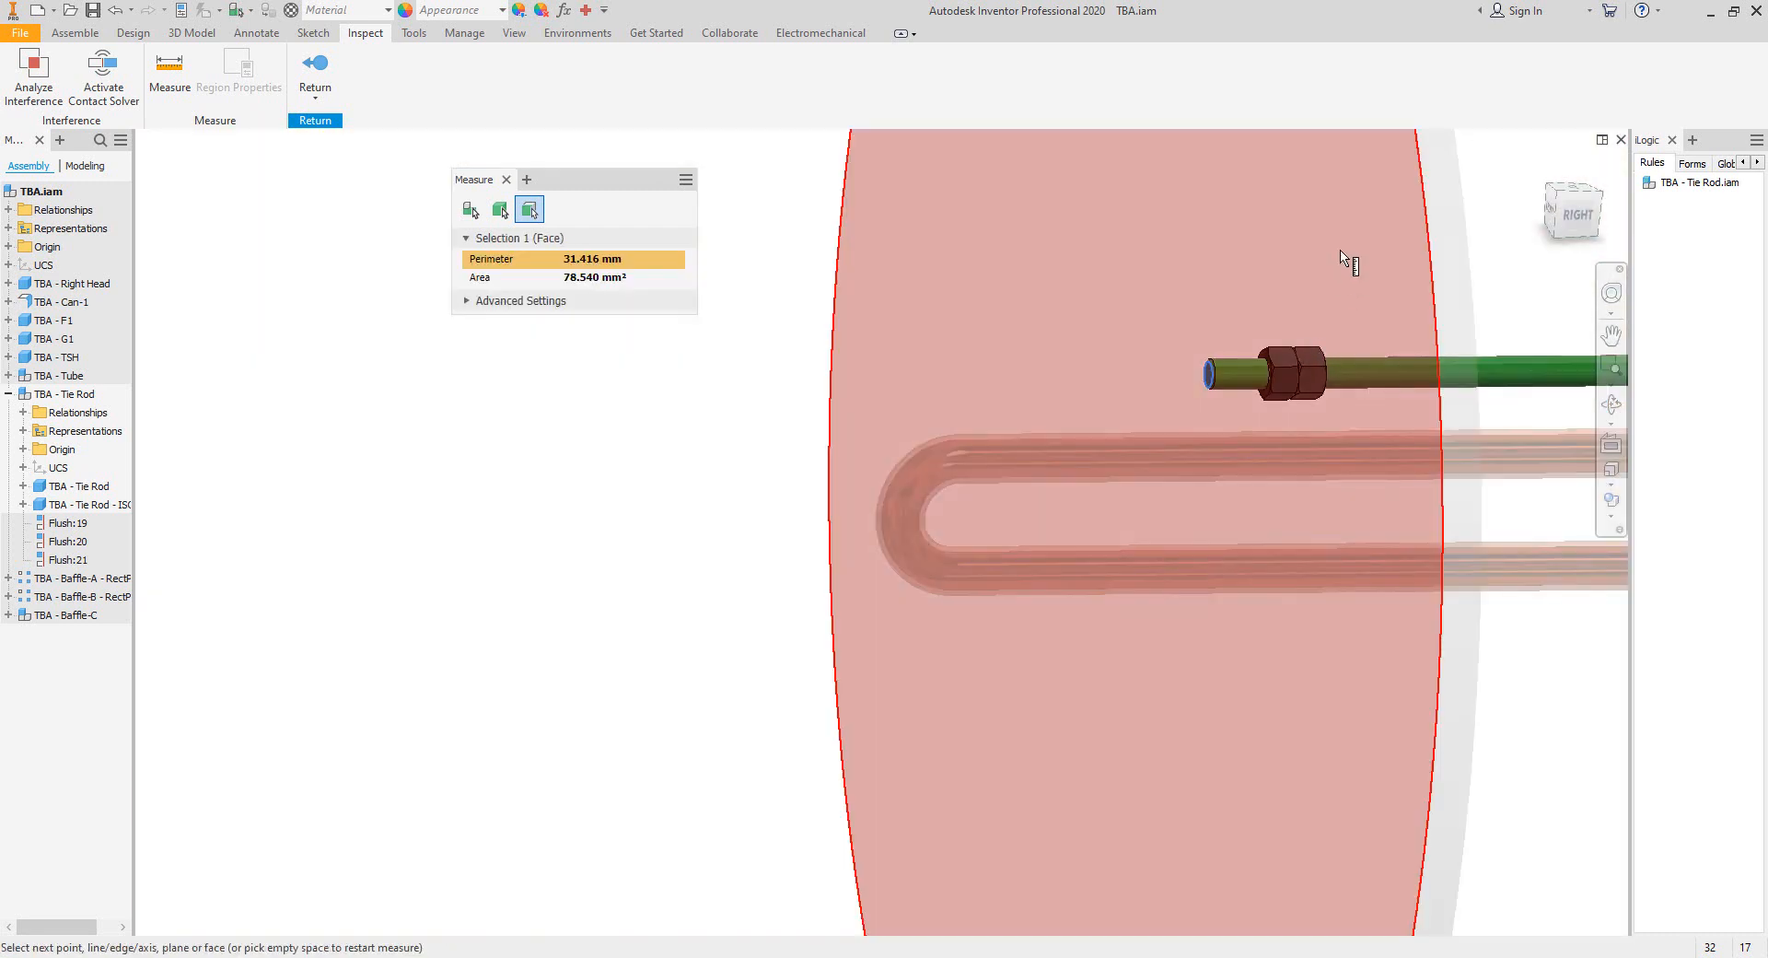
pyautogui.click(1341, 261)
pyautogui.click(507, 180)
# Return from the tie rod subassembly to the top-level TBA assembly.
pyautogui.scroll(-5, 663, 447)
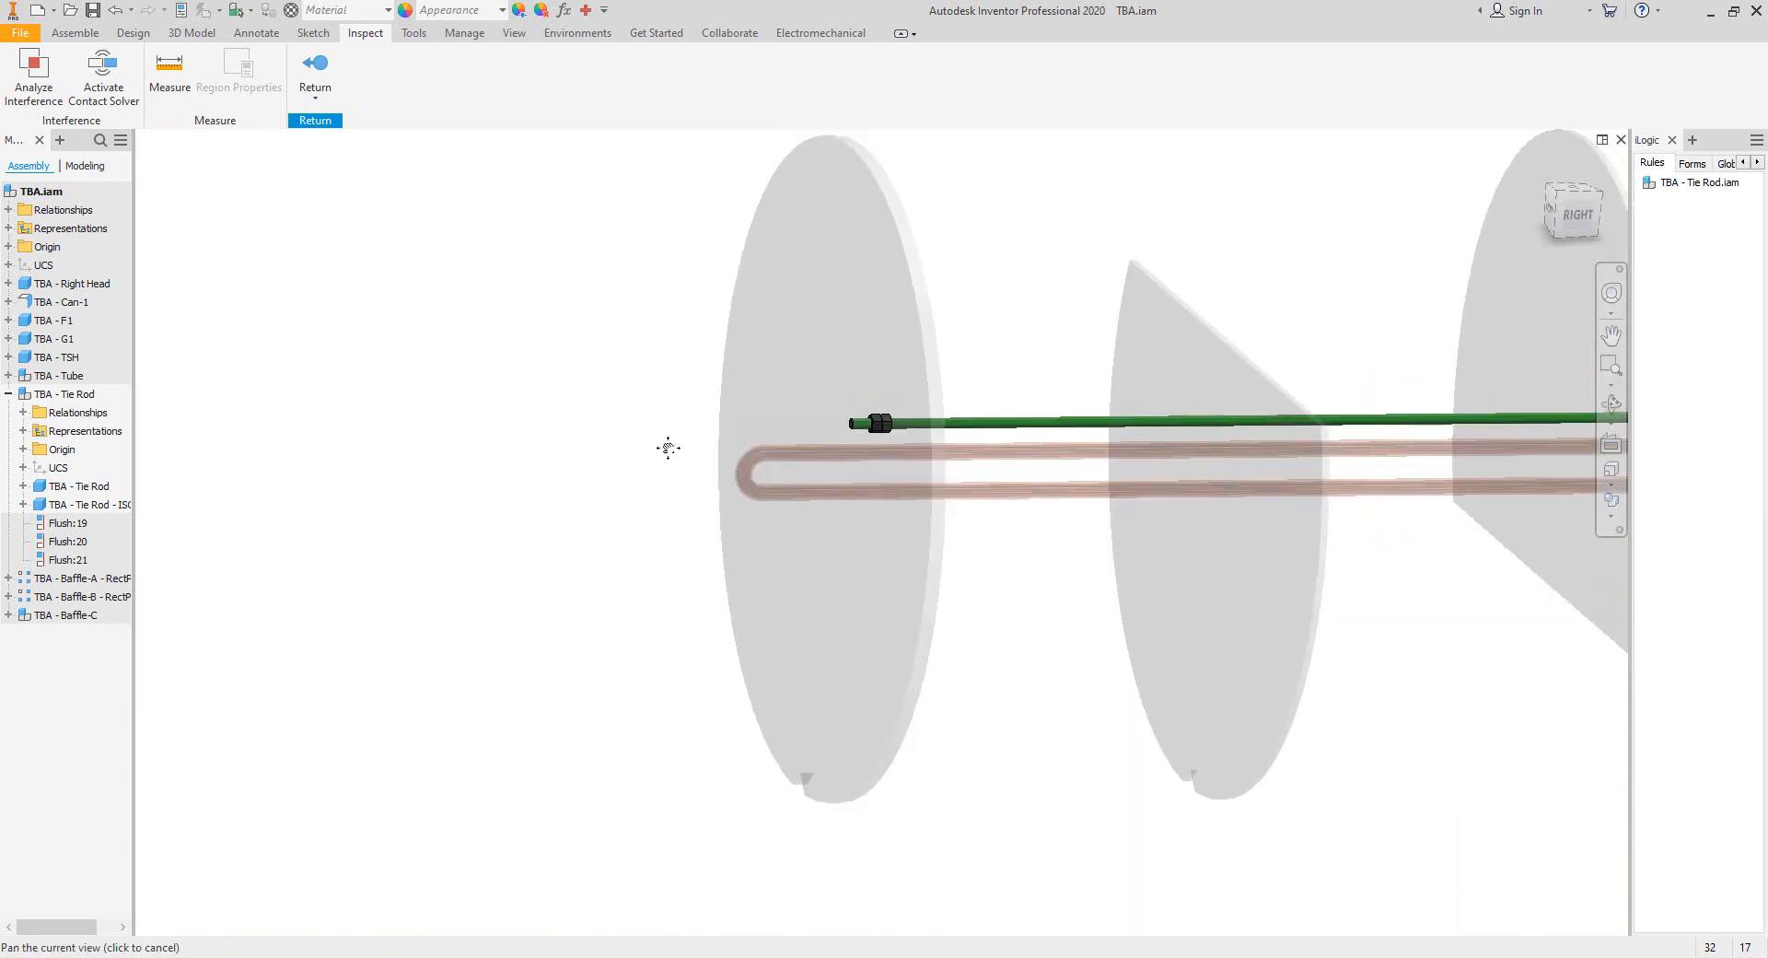
pyautogui.click(322, 70)
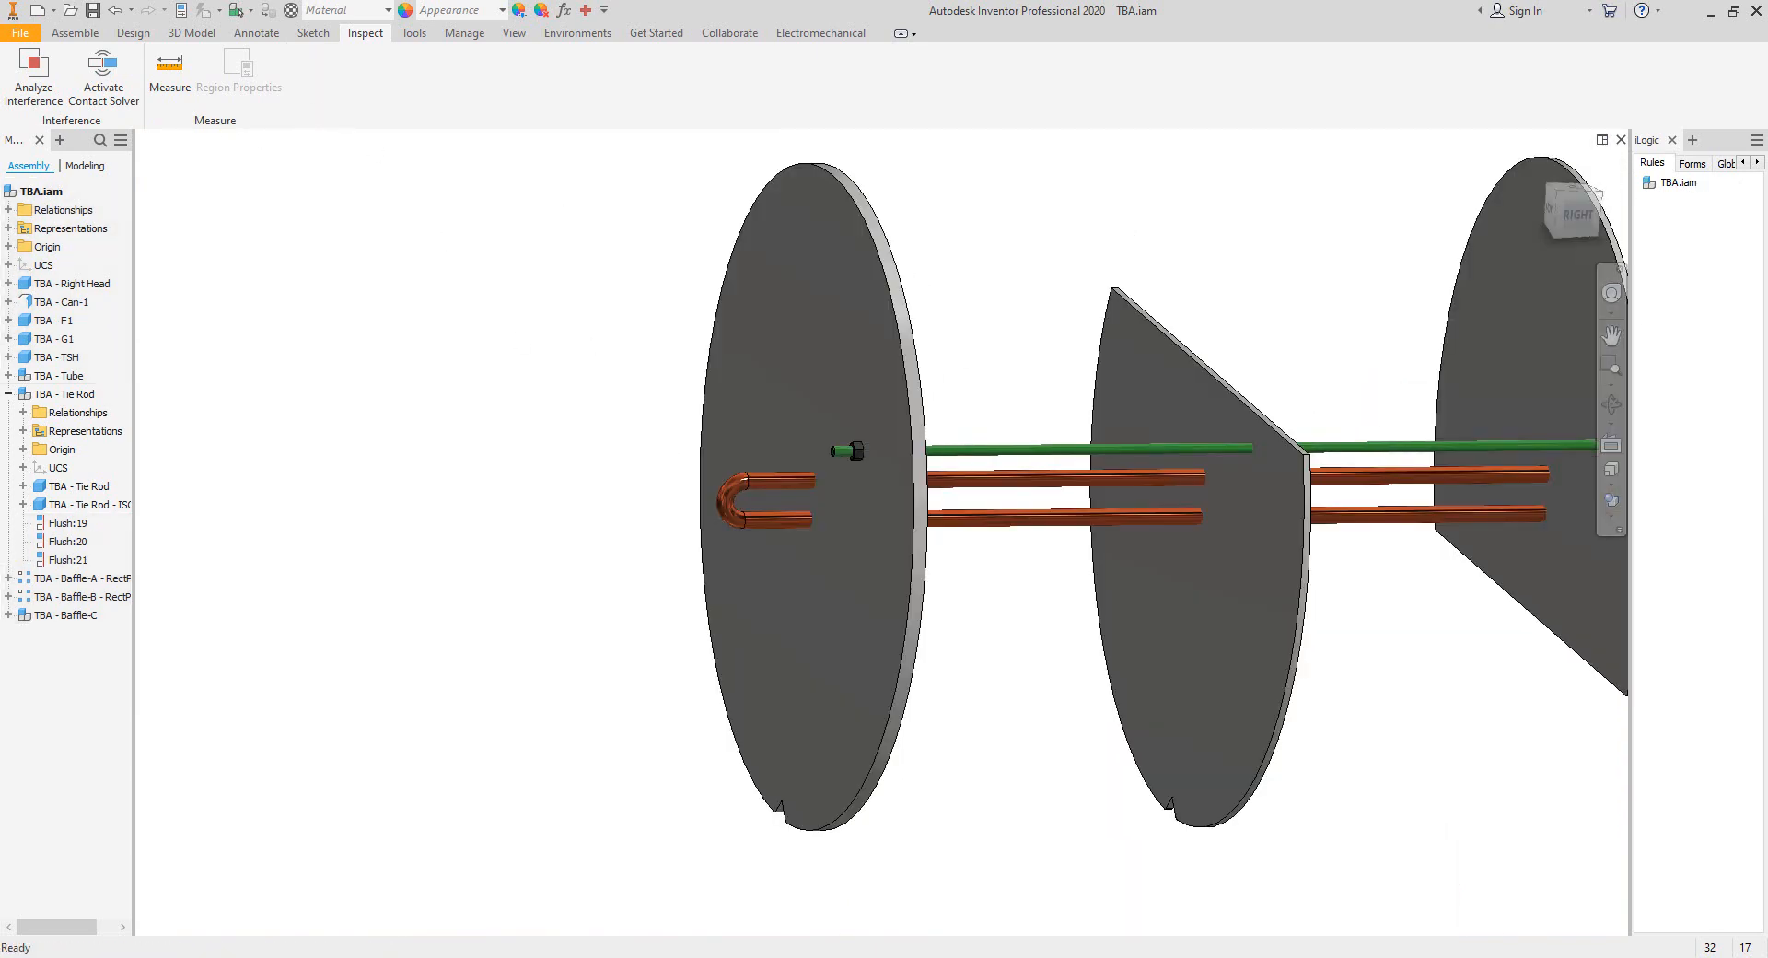
pyautogui.click(1574, 211)
# Switch to Static Equipment Generator, set the Tie Rod's nut offset to 33 mm, save it, and rebuild the assembly in Inventor.
pyautogui.hotkey('alt', 'Tab')
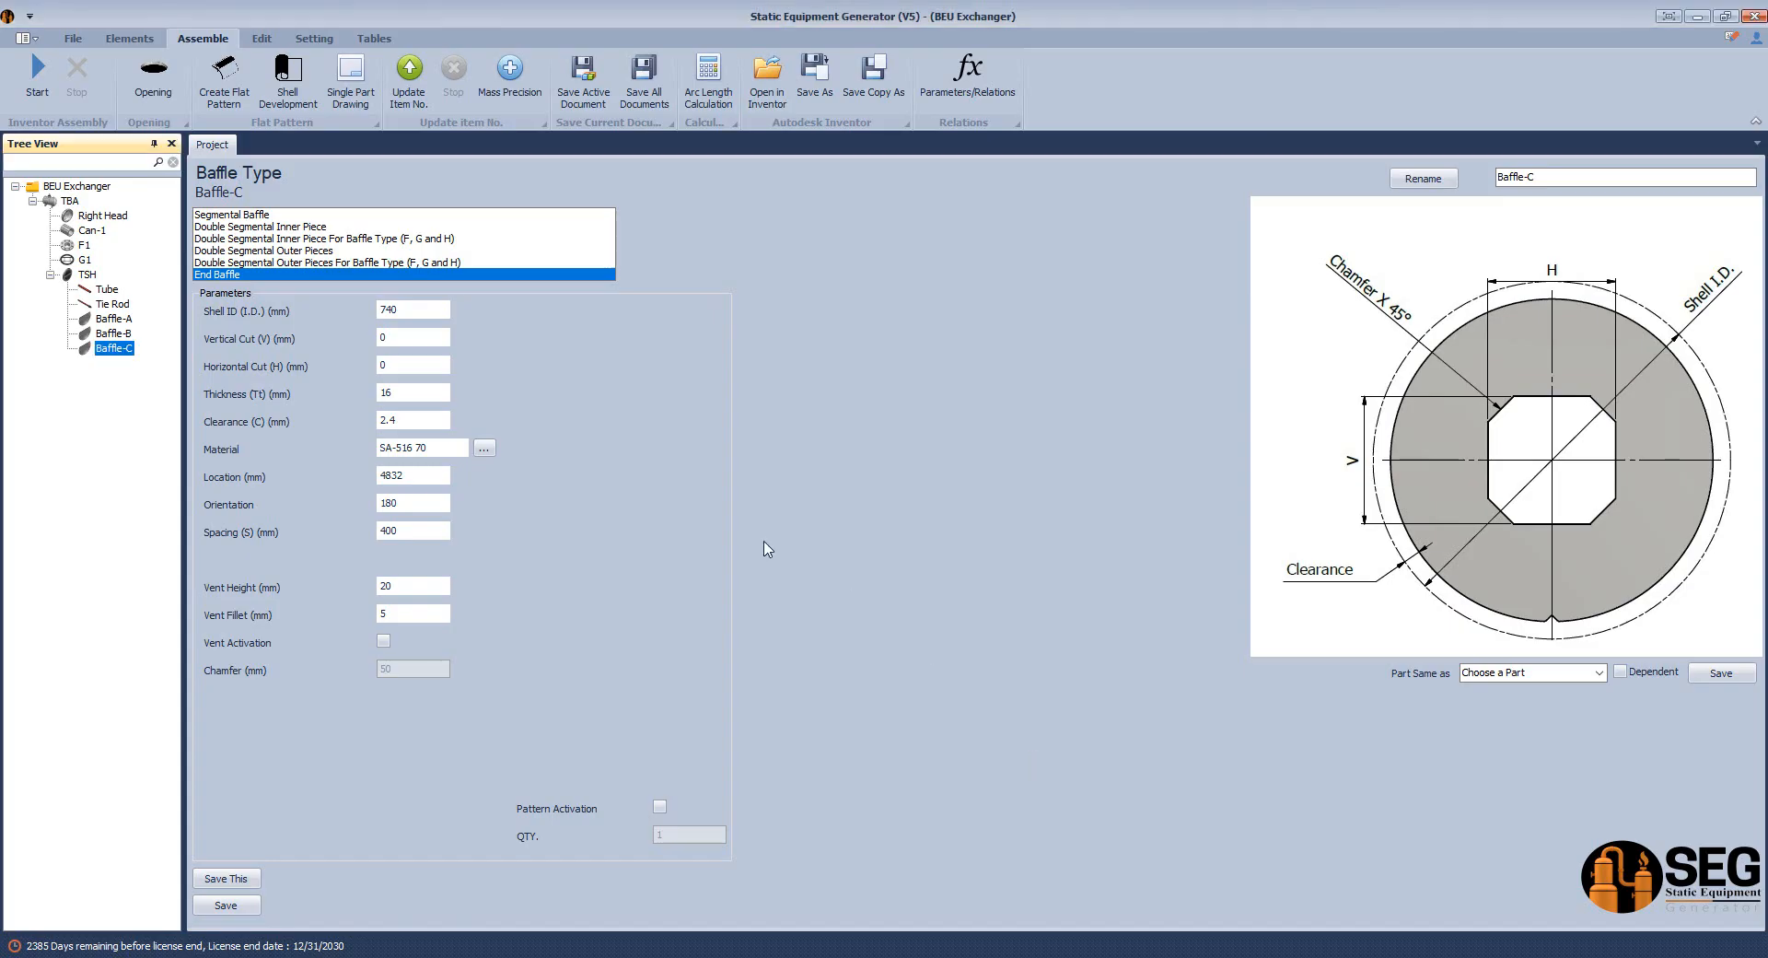
pyautogui.click(108, 305)
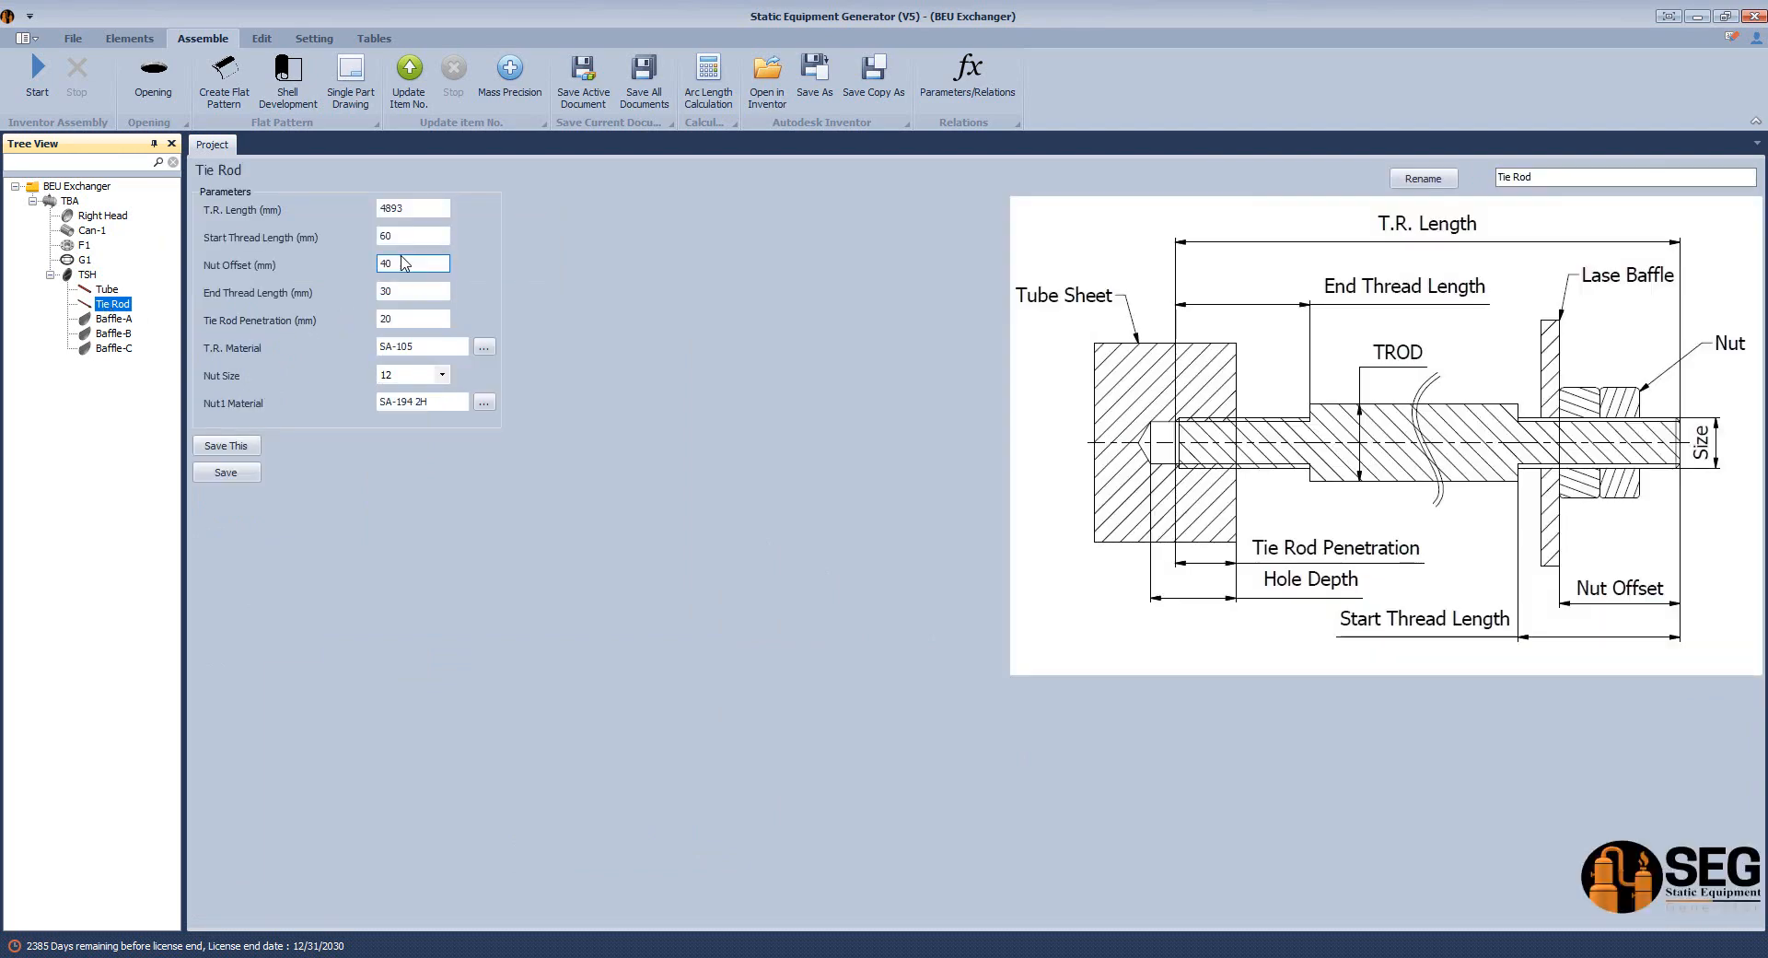
pyautogui.click(413, 264)
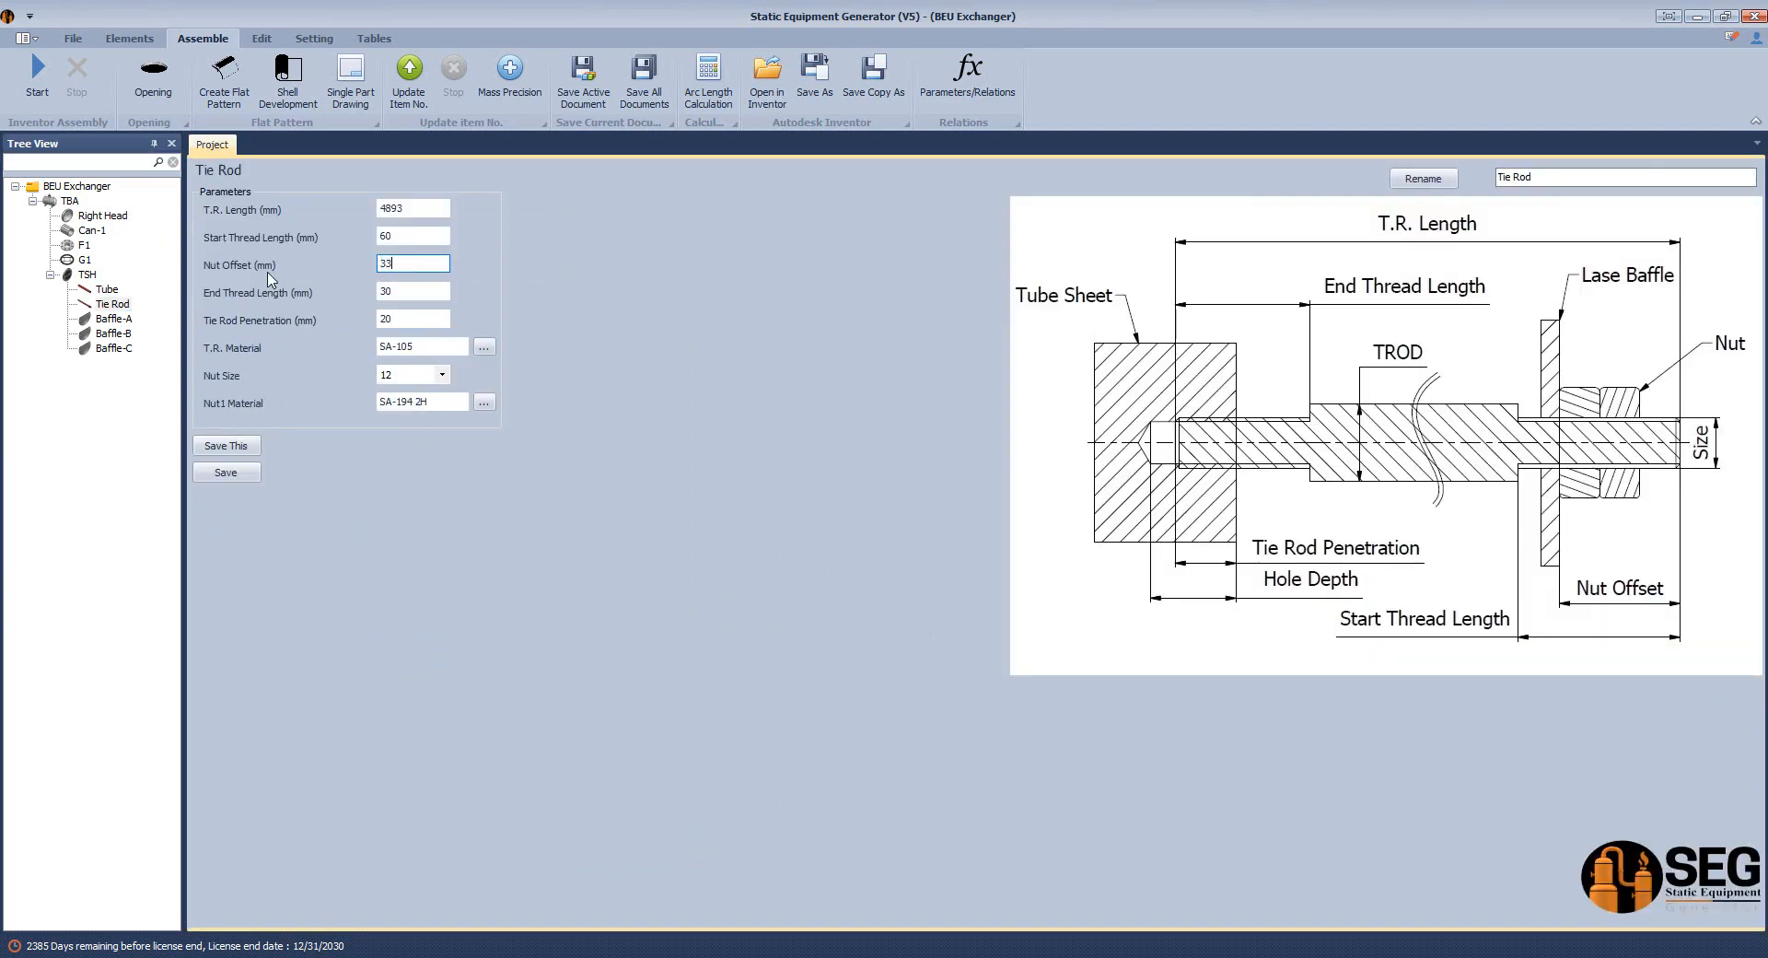
pyautogui.click(225, 472)
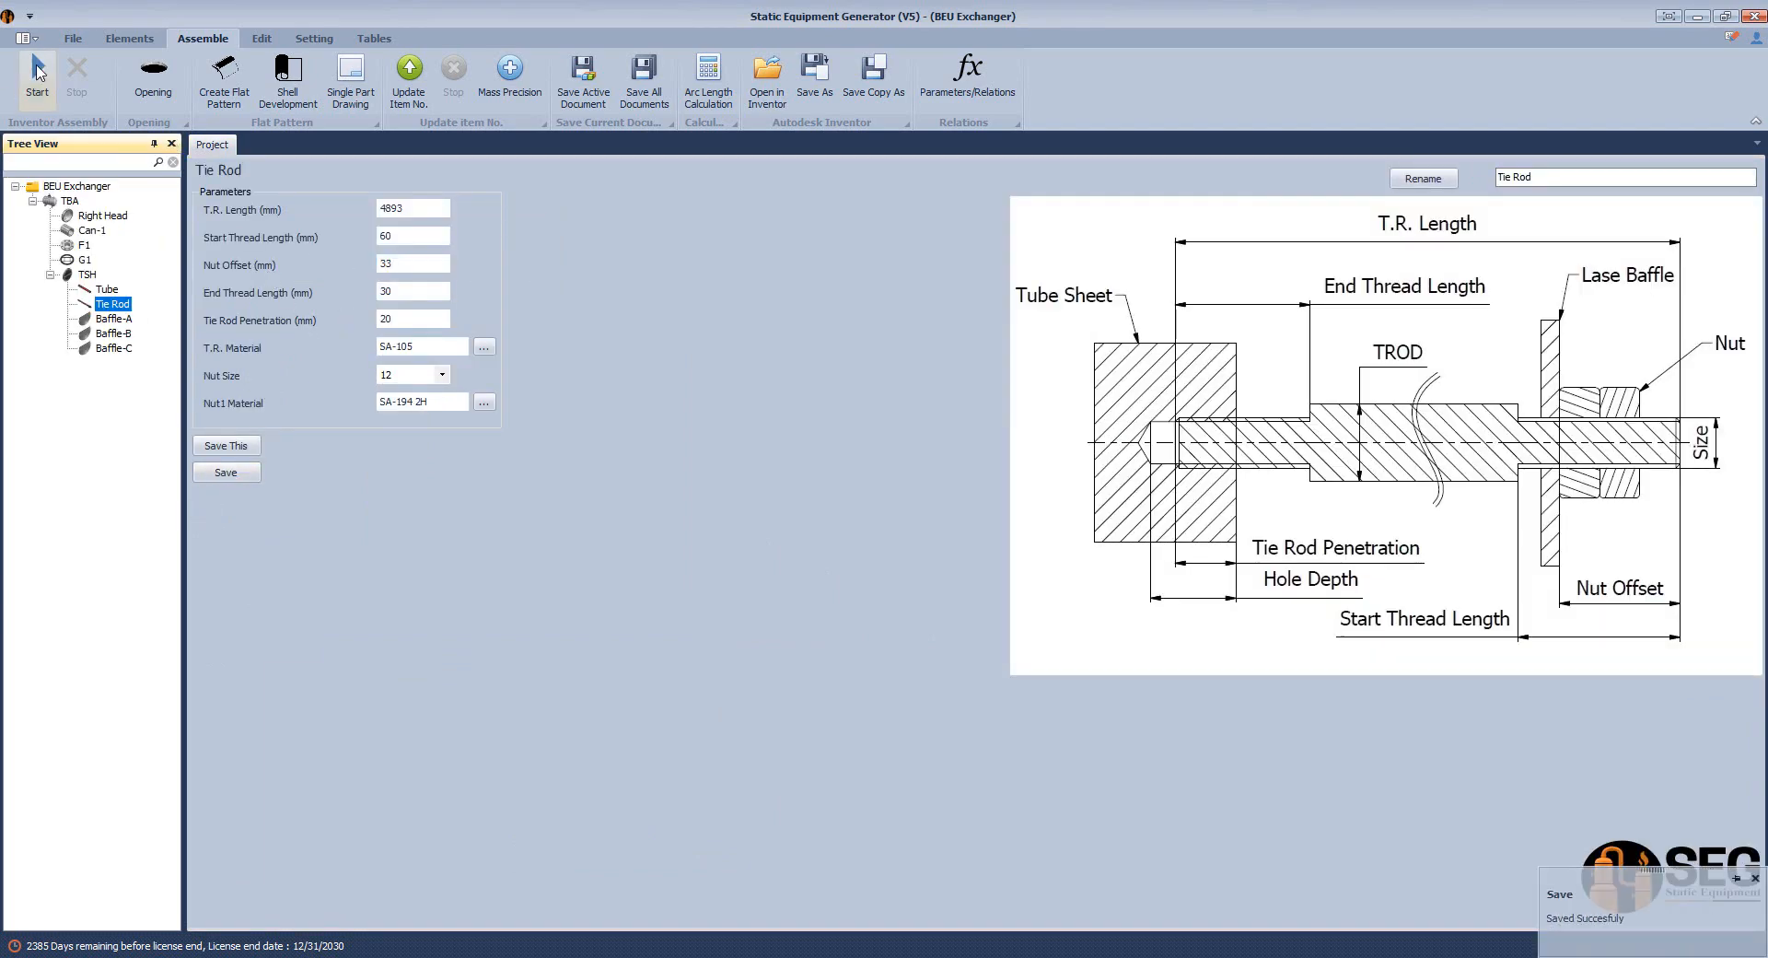
pyautogui.rightClick(1232, 957)
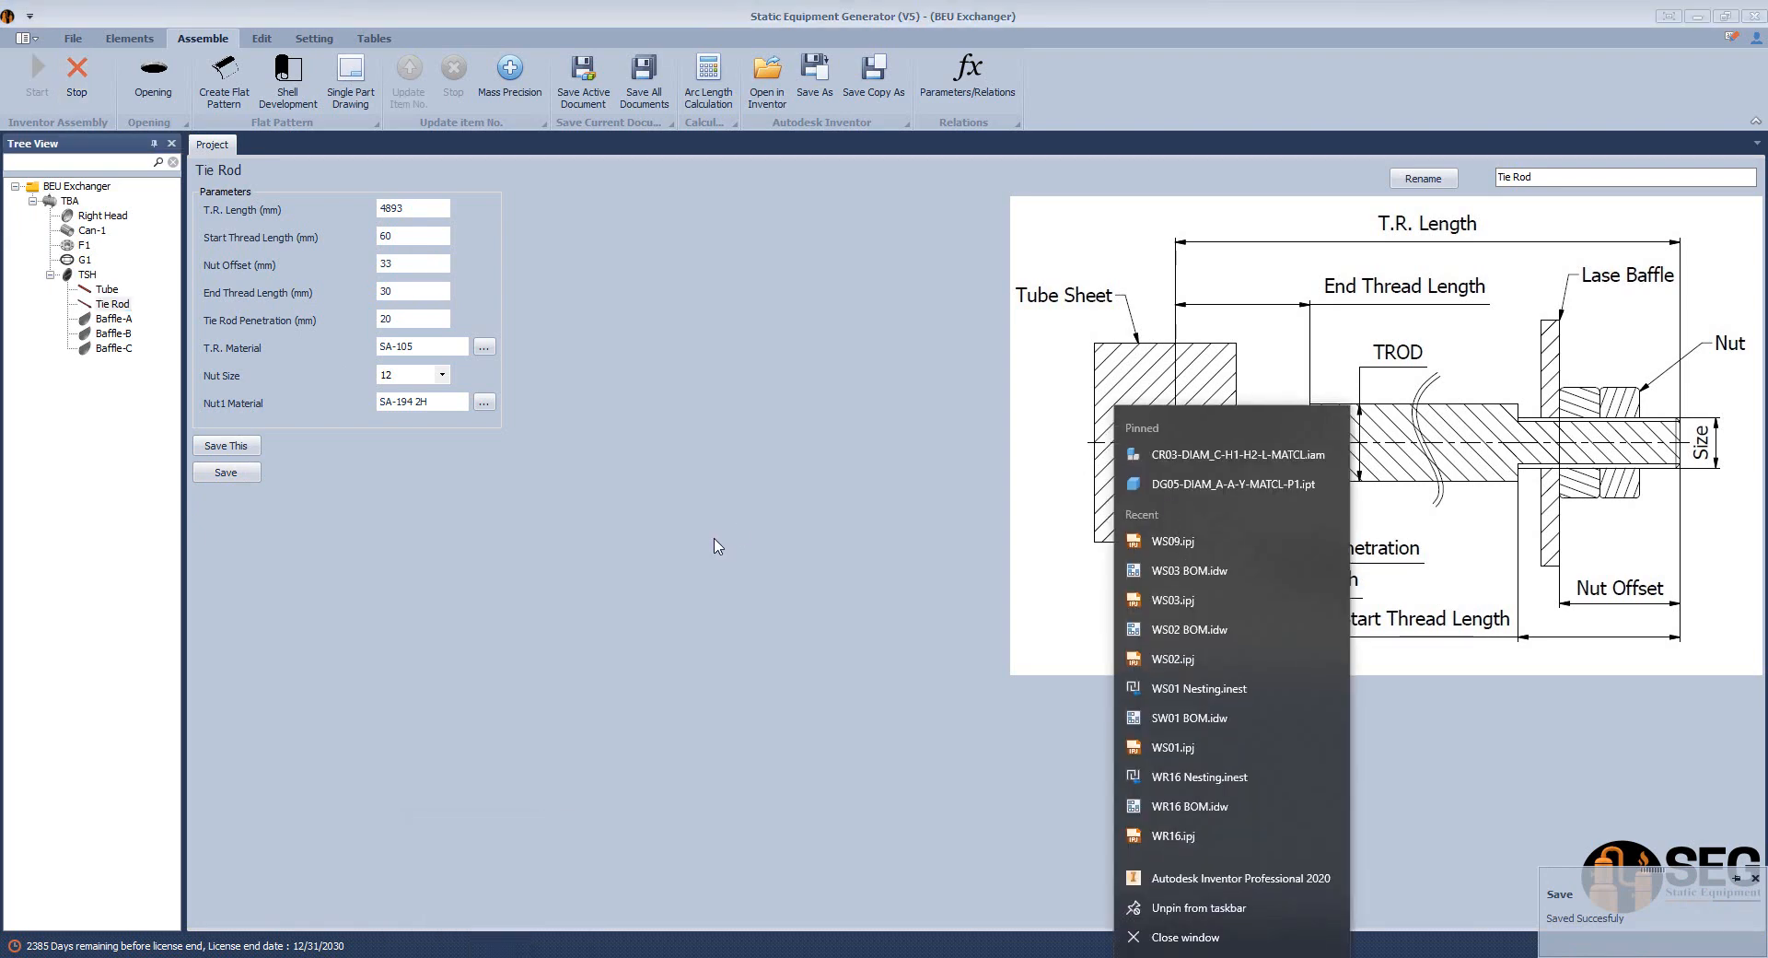
pyautogui.click(715, 537)
pyautogui.click(1220, 956)
# Examine in side and angled views how the tie rod's two nuts sit against Baffle-C.
pyautogui.scroll(5, 201, 503)
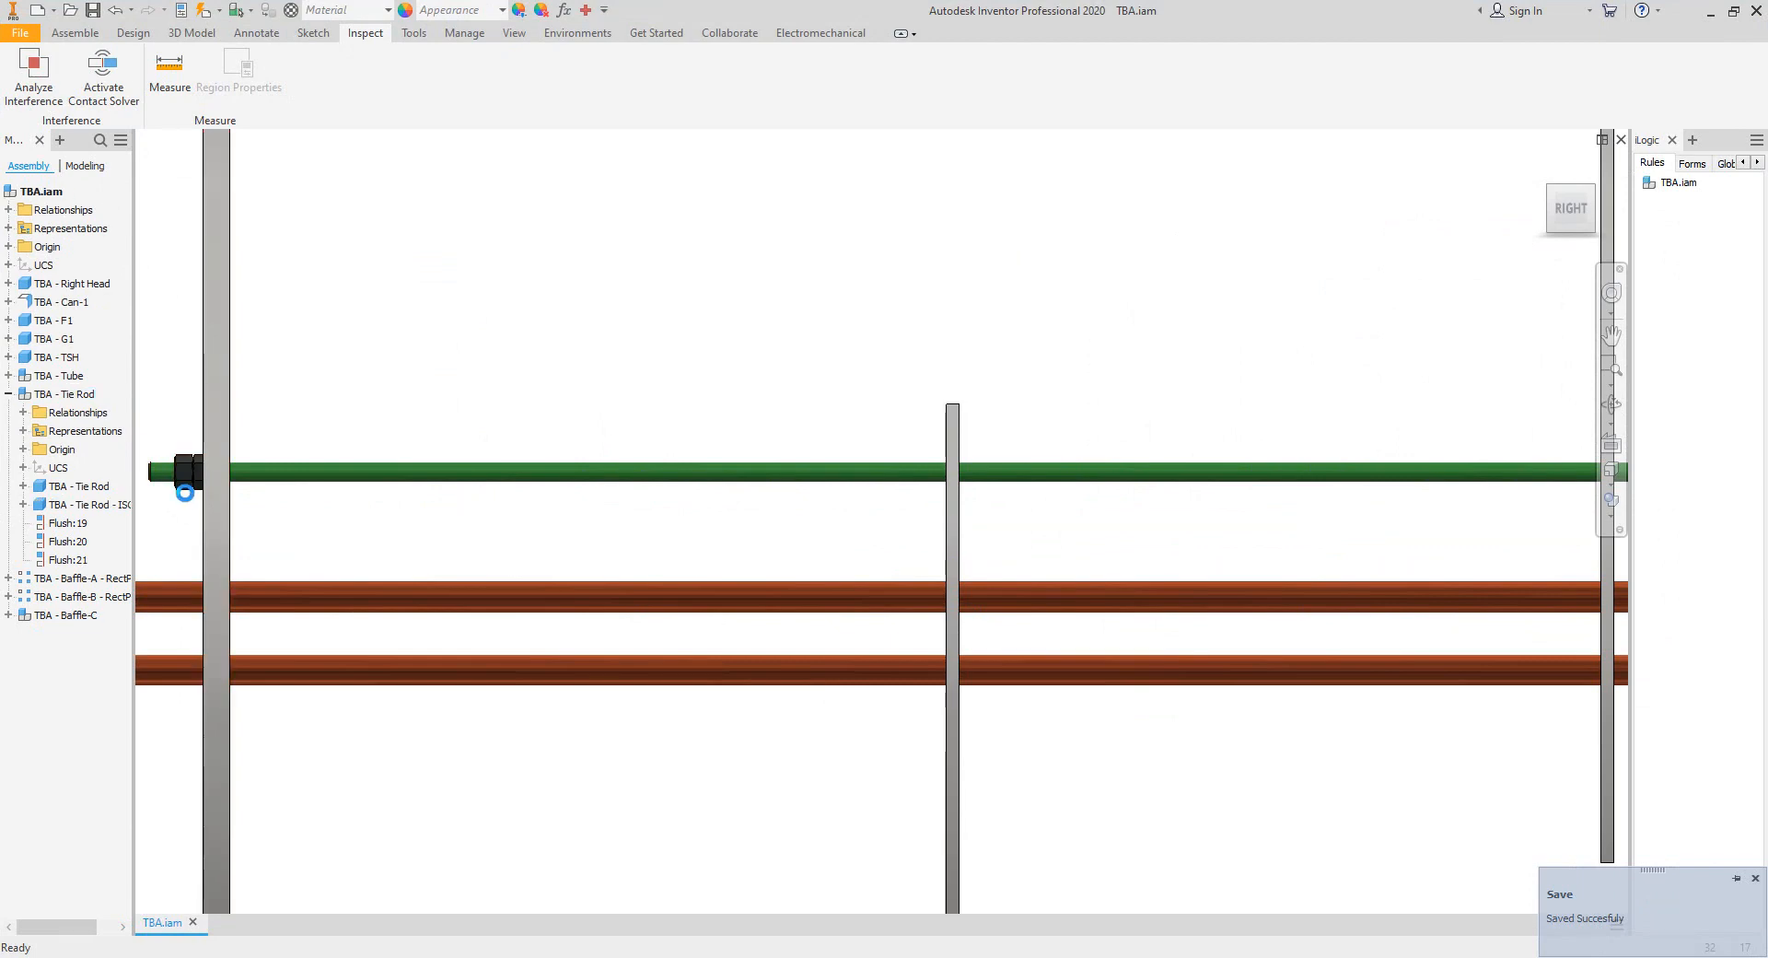
pyautogui.scroll(2, 184, 497)
pyautogui.scroll(-7, 185, 501)
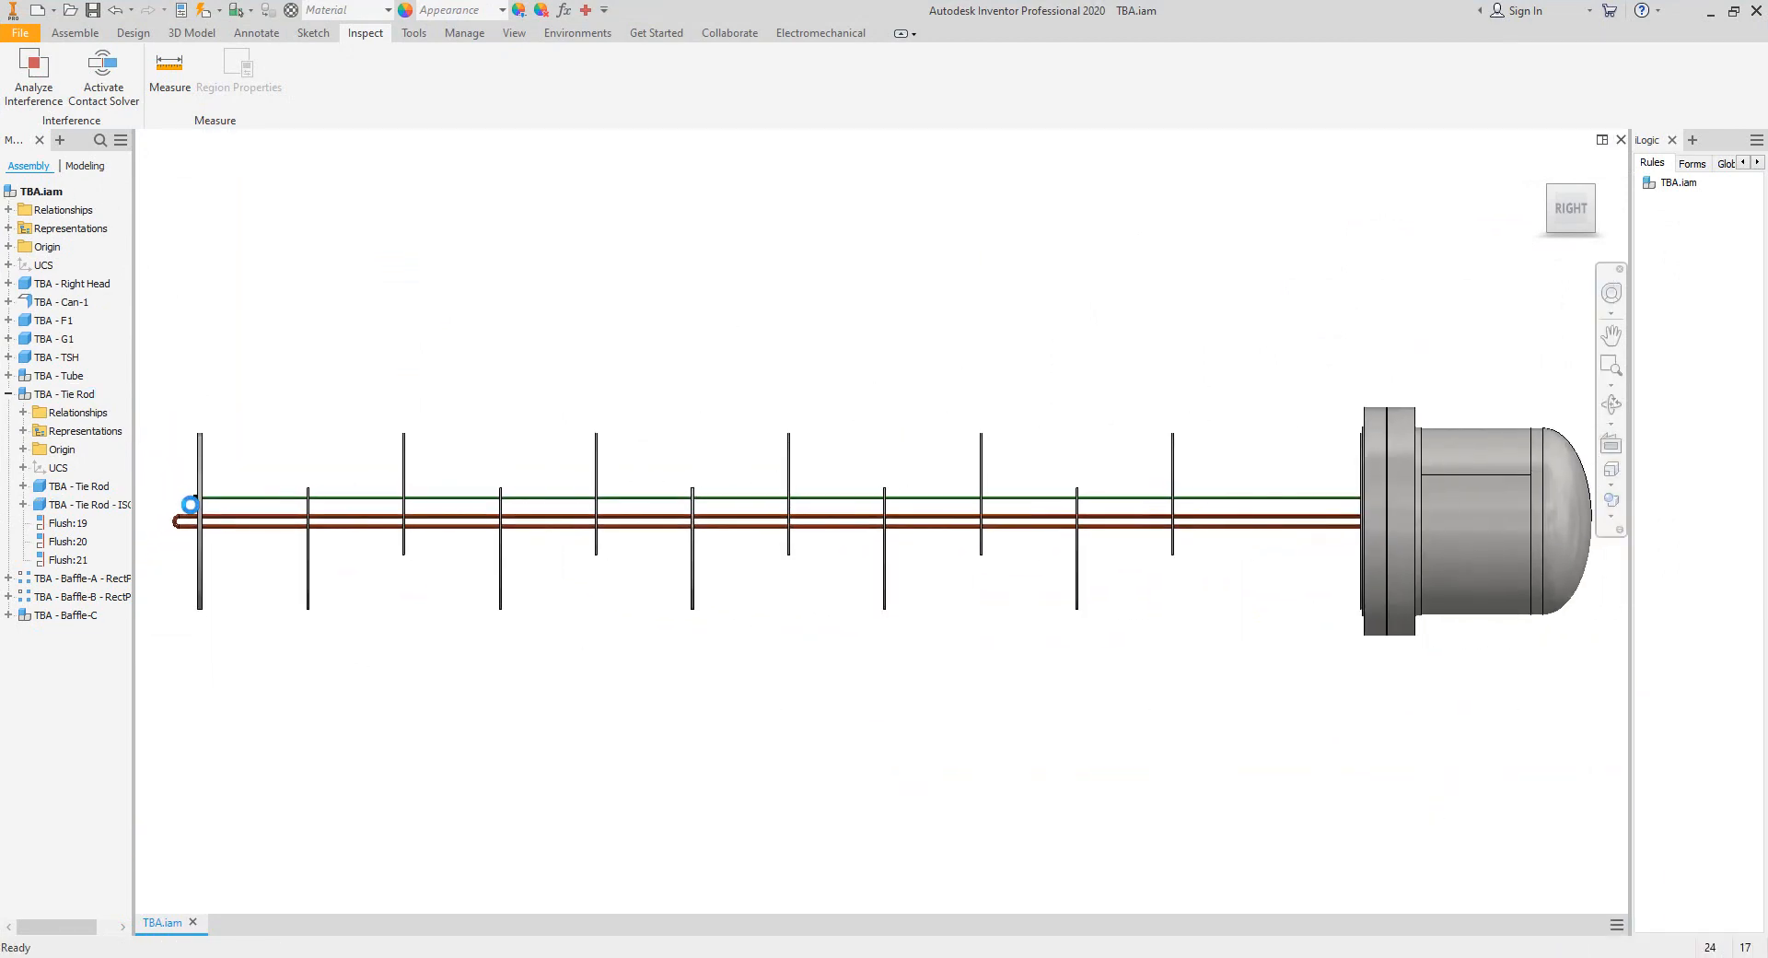
pyautogui.scroll(6, 183, 502)
pyautogui.scroll(-5, 182, 502)
pyautogui.scroll(8, 639, 553)
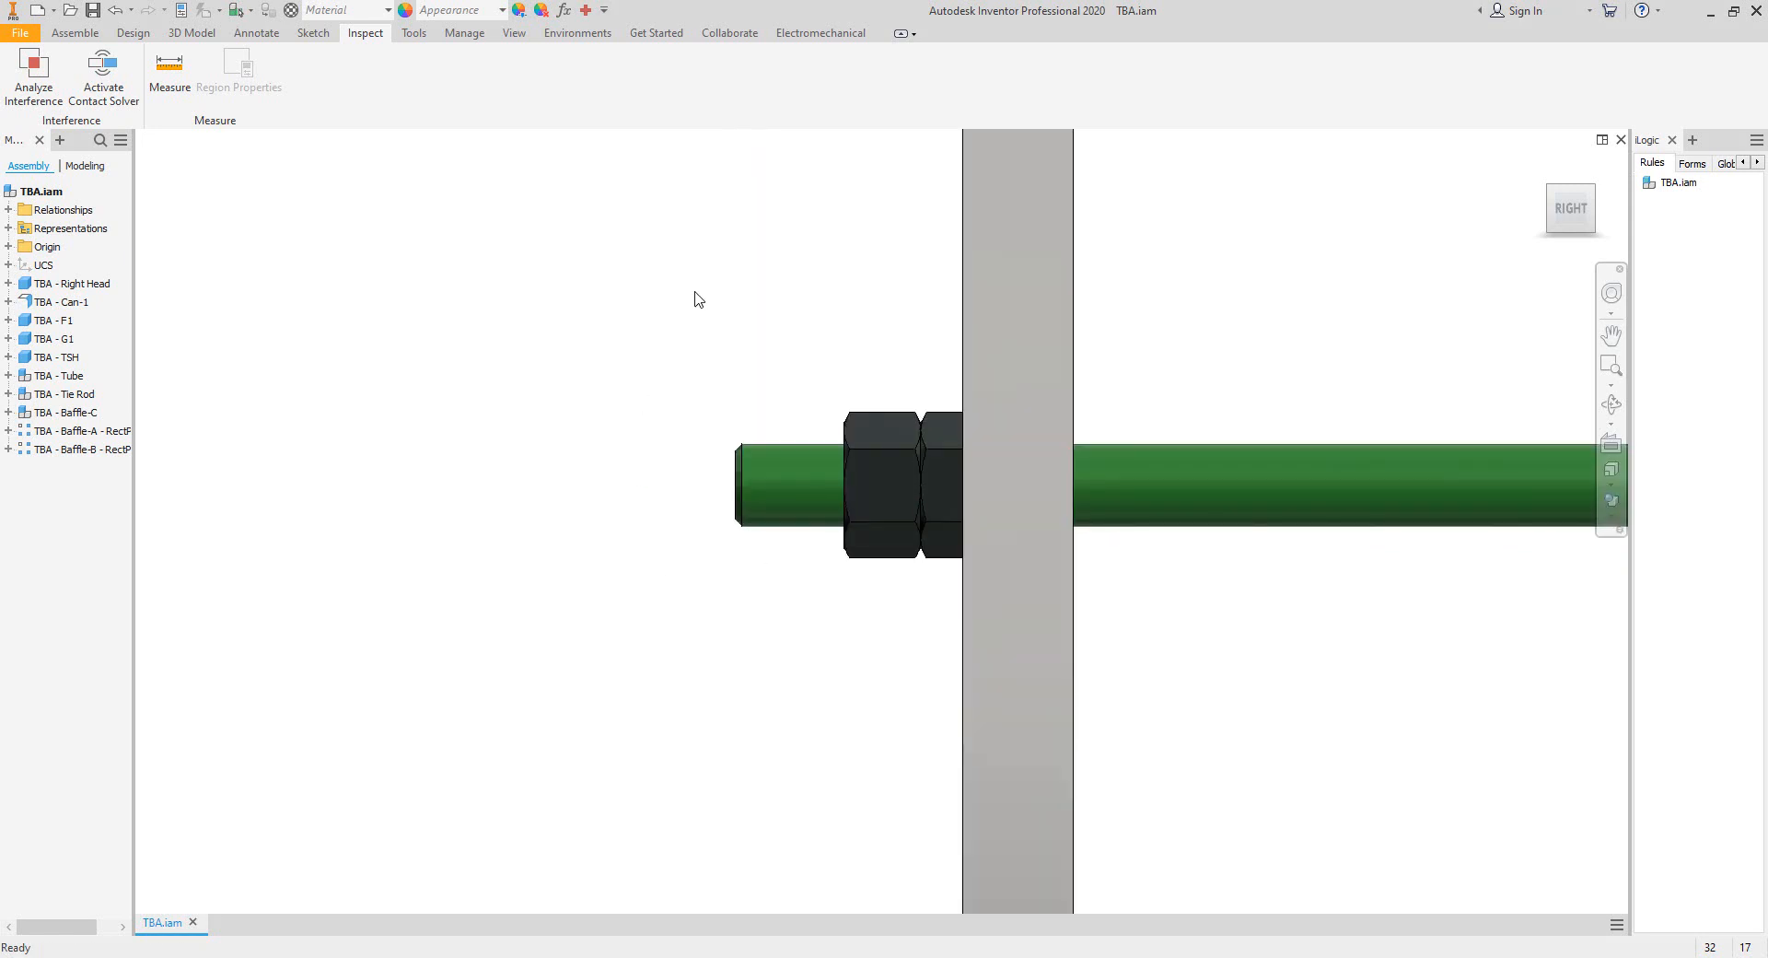
pyautogui.click(1611, 404)
pyautogui.scroll(-2, 950, 486)
pyautogui.moveTo(950, 488); pyautogui.dragTo(1027, 525)
pyautogui.scroll(4, 1032, 558)
pyautogui.rightClick(963, 440)
pyautogui.click(998, 448)
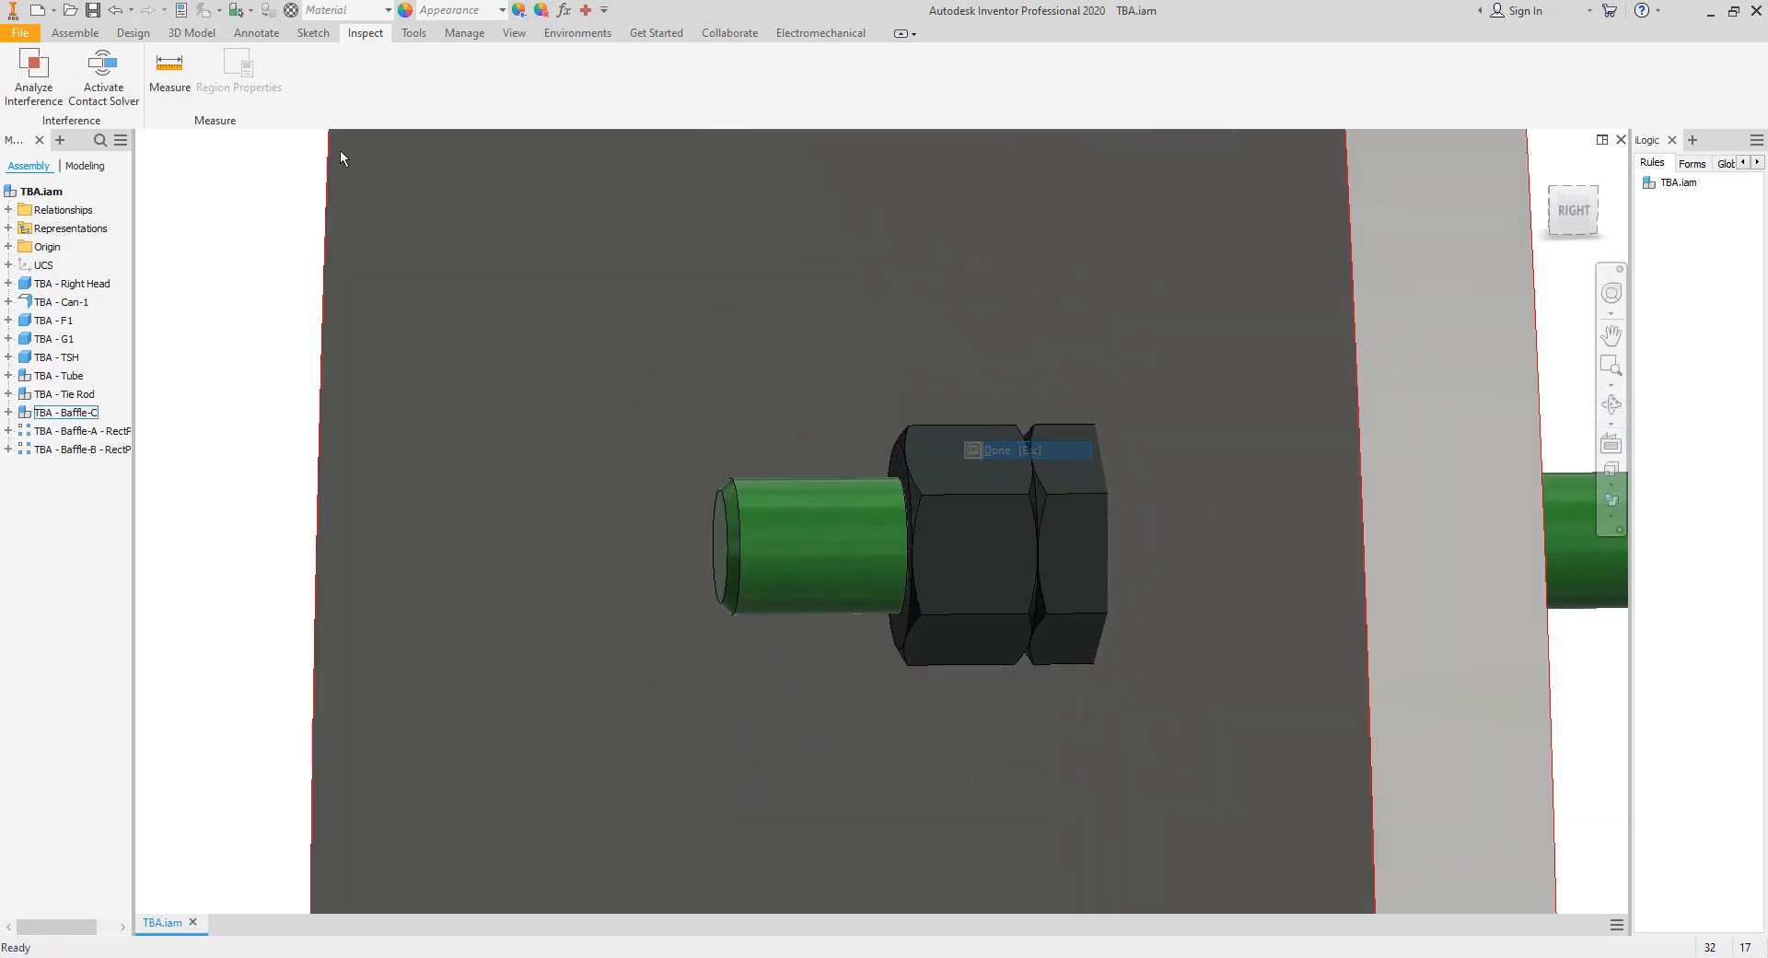
pyautogui.click(169, 69)
pyautogui.click(1156, 342)
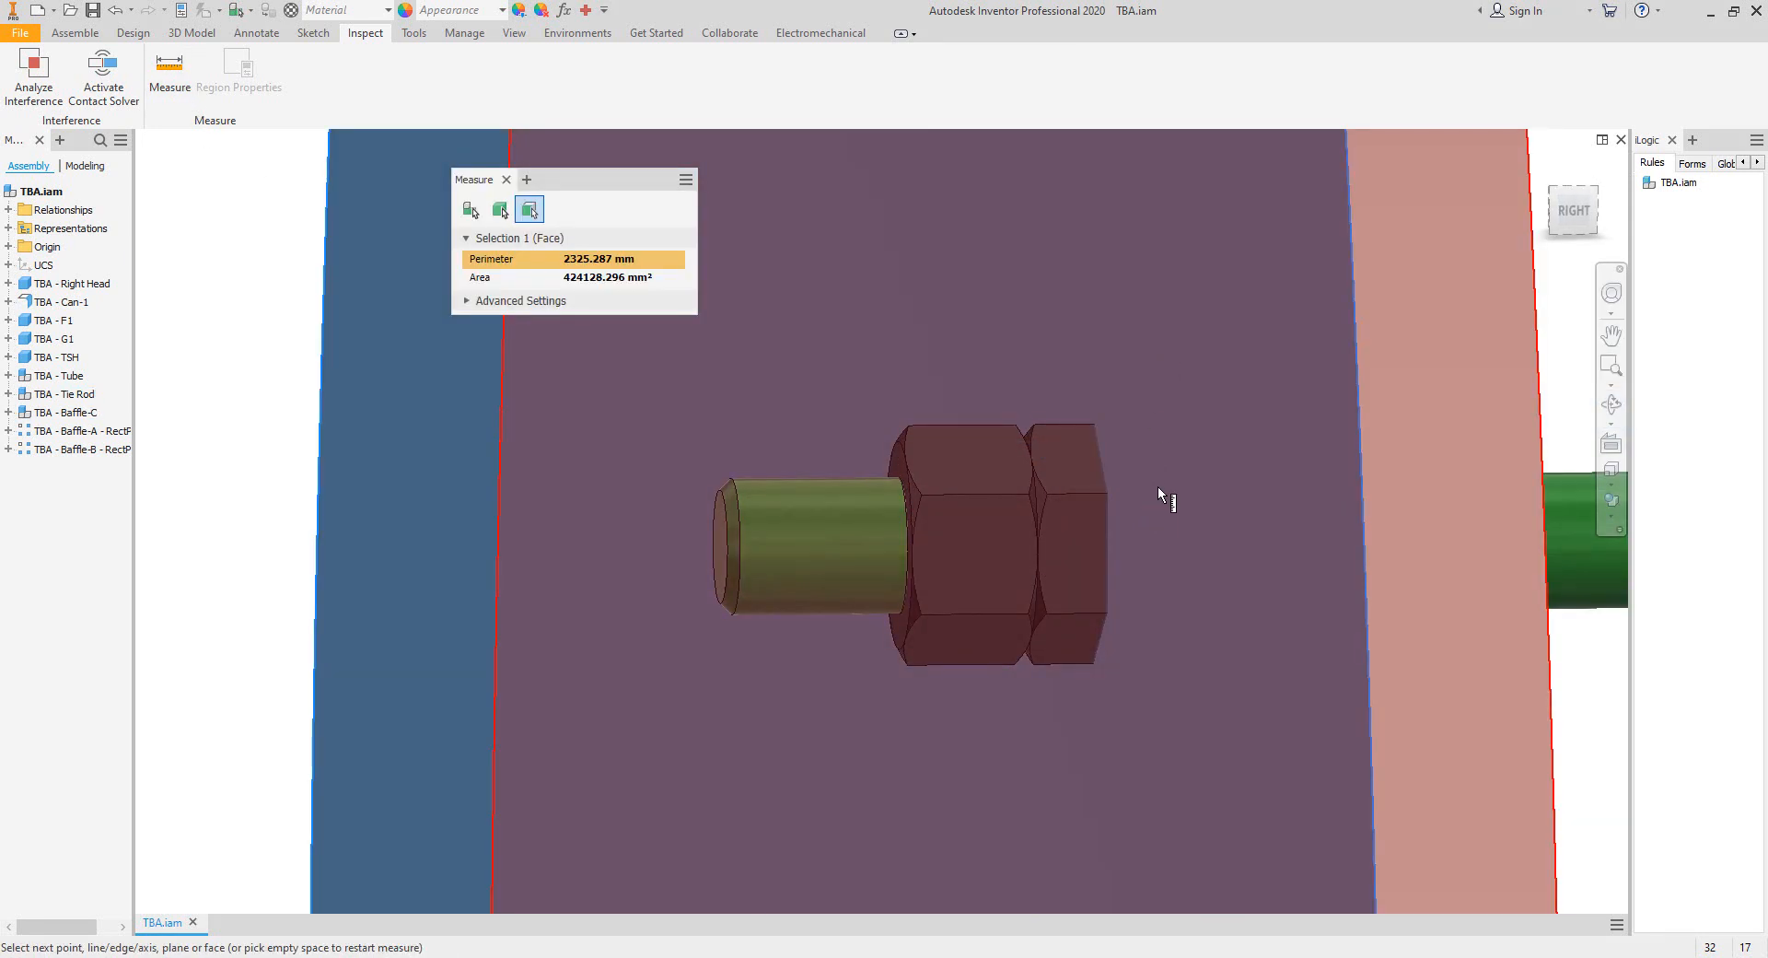
pyautogui.scroll(-3, 1175, 523)
pyautogui.press('Escape')
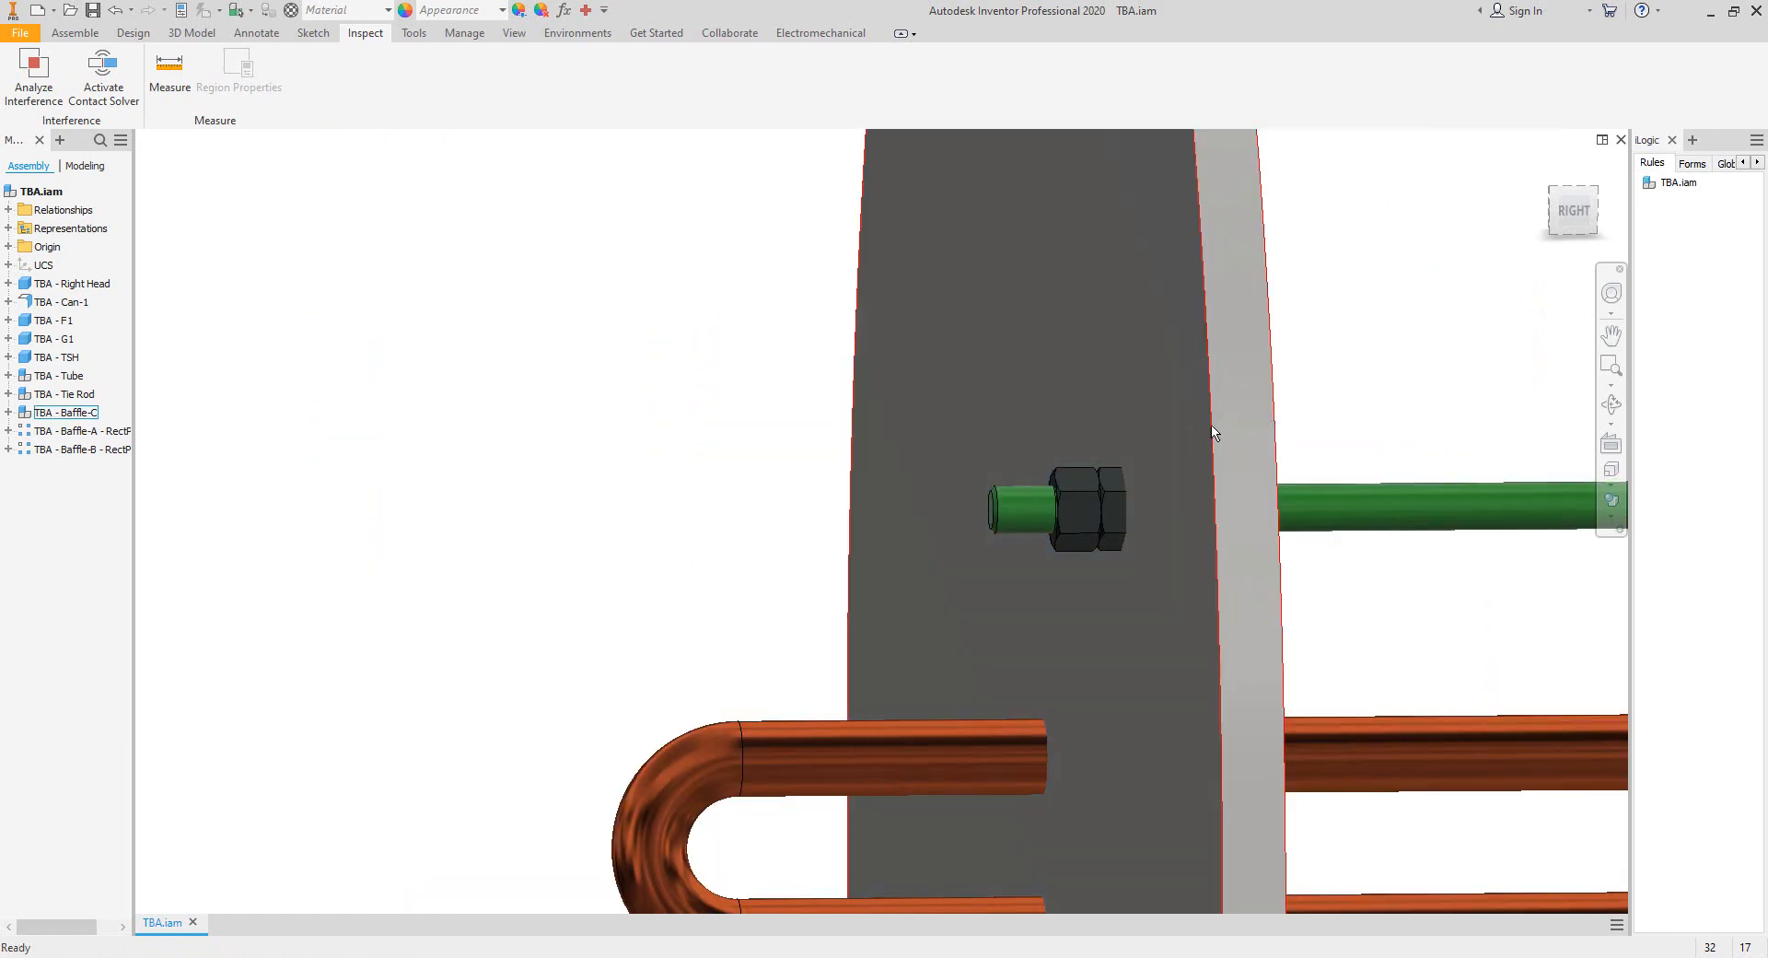
# Start Measure and pick Baffle-C's inner face, on the side facing the other baffles.
pyautogui.click(1214, 399)
pyautogui.scroll(-3, 1215, 399)
pyautogui.moveTo(1255, 453); pyautogui.dragTo(979, 478, button='middle')
pyautogui.click(1611, 406)
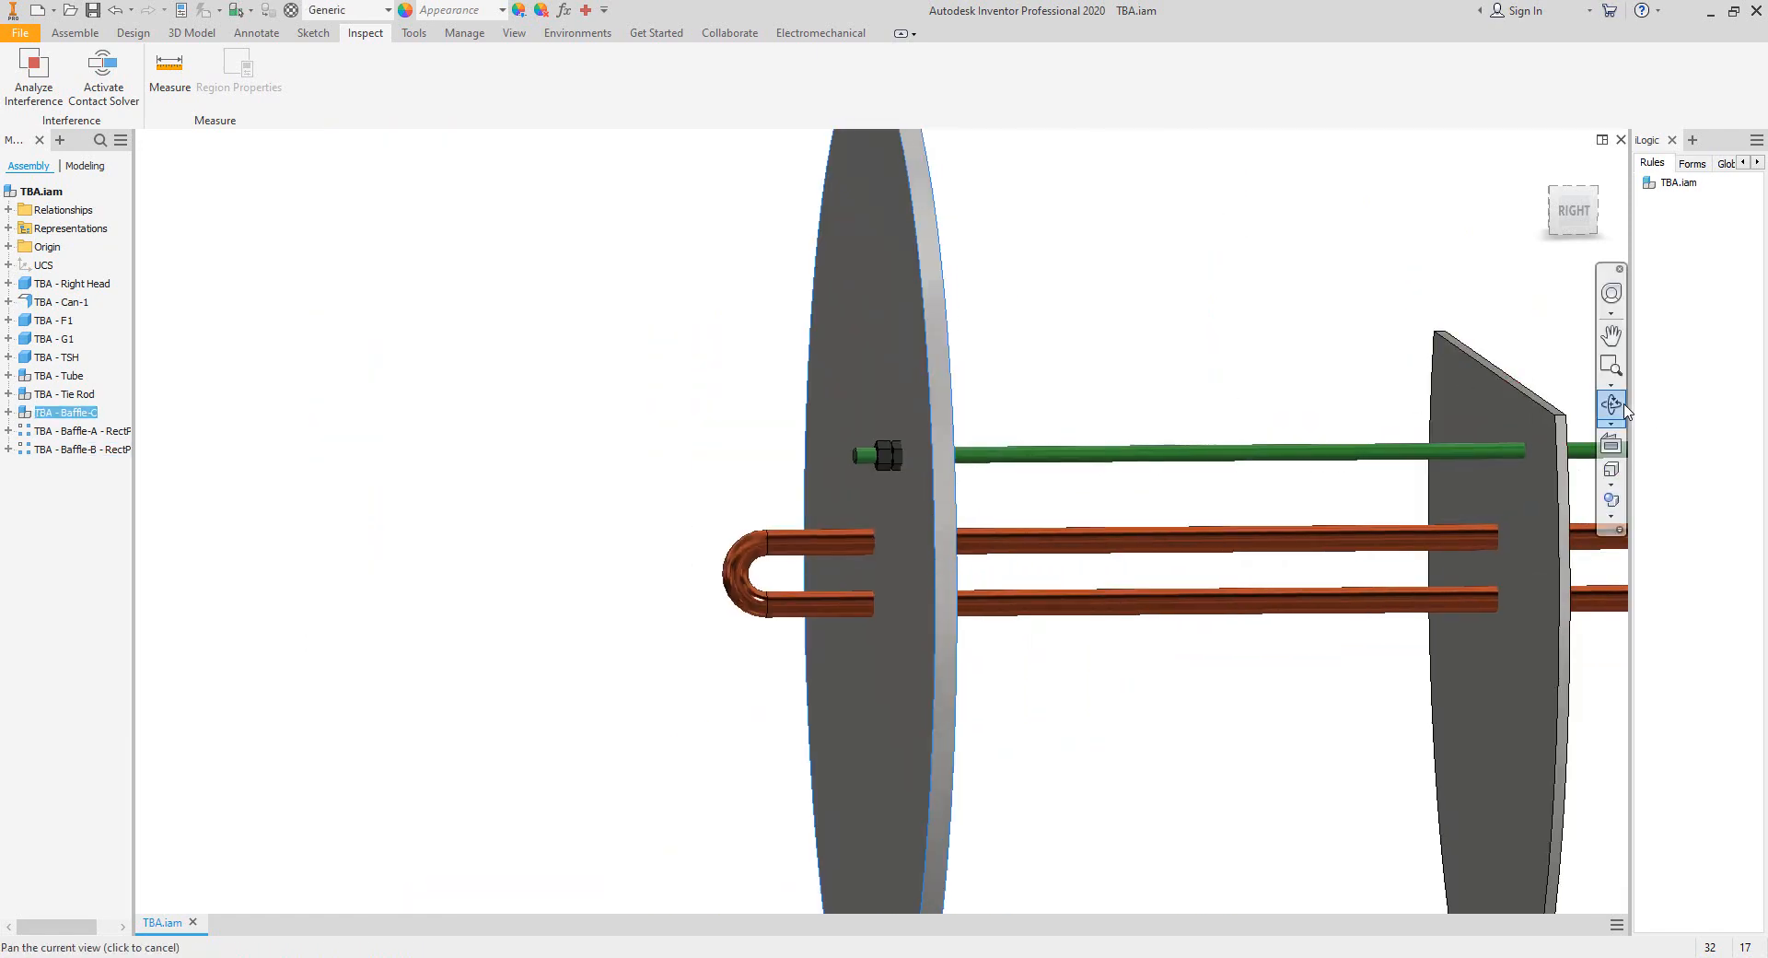
pyautogui.moveTo(1096, 530); pyautogui.dragTo(949, 567)
pyautogui.rightClick(815, 399)
pyautogui.click(815, 394)
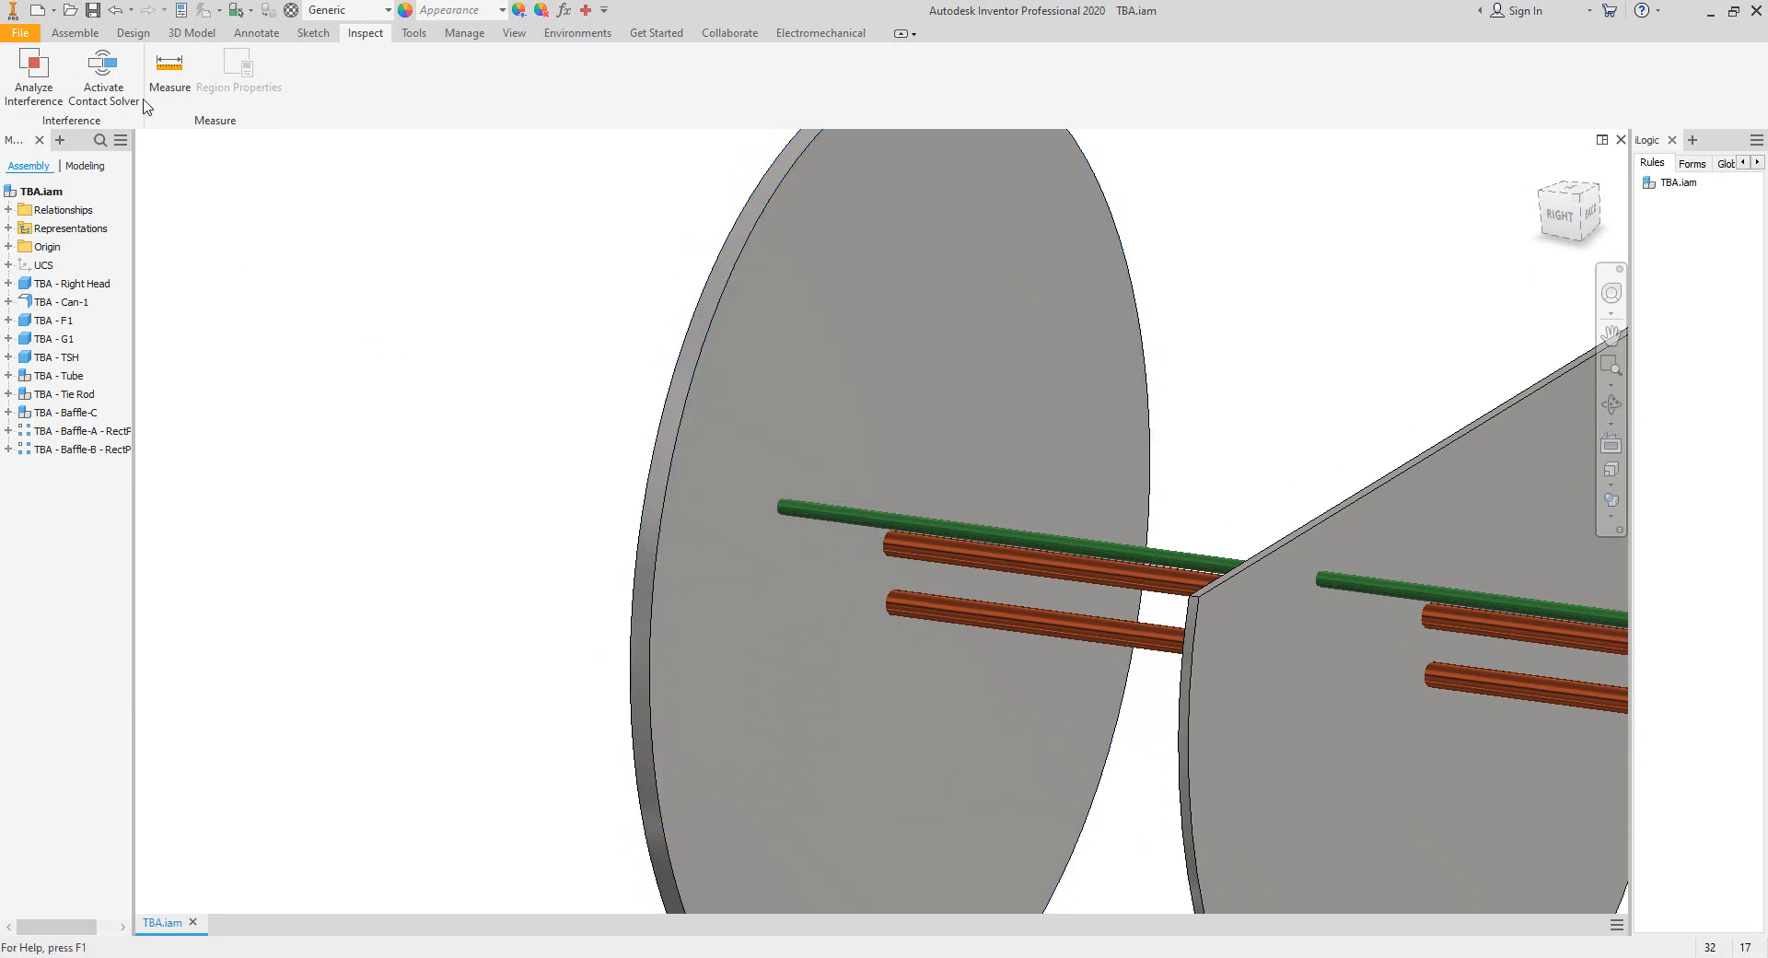
pyautogui.press('m')
pyautogui.click(816, 483)
# Measure from Baffle-C's inner face to the hidden face of the nut nearest the baffle using Select Other, and close the measurement.
pyautogui.scroll(5, 792, 500)
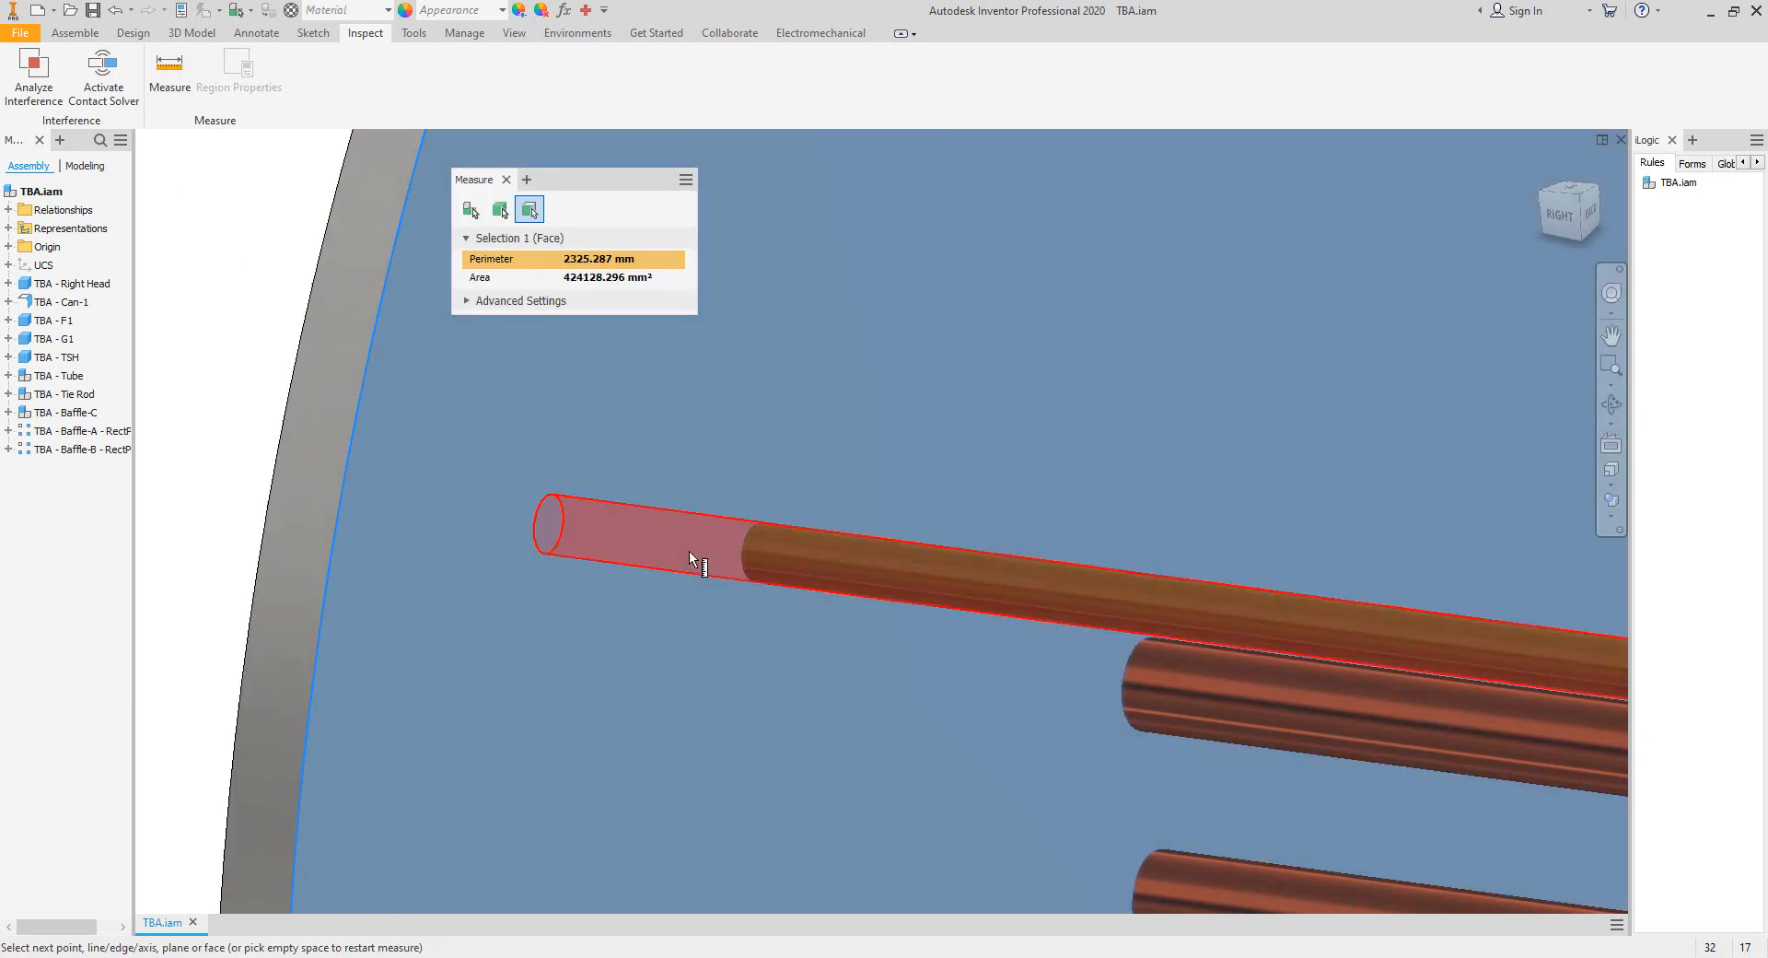
pyautogui.scroll(-4, 692, 553)
pyautogui.keyDown('shift'); pyautogui.moveTo(715, 600); pyautogui.dragTo(817, 595, button='middle'); pyautogui.keyUp('shift')
pyautogui.scroll(6, 895, 545)
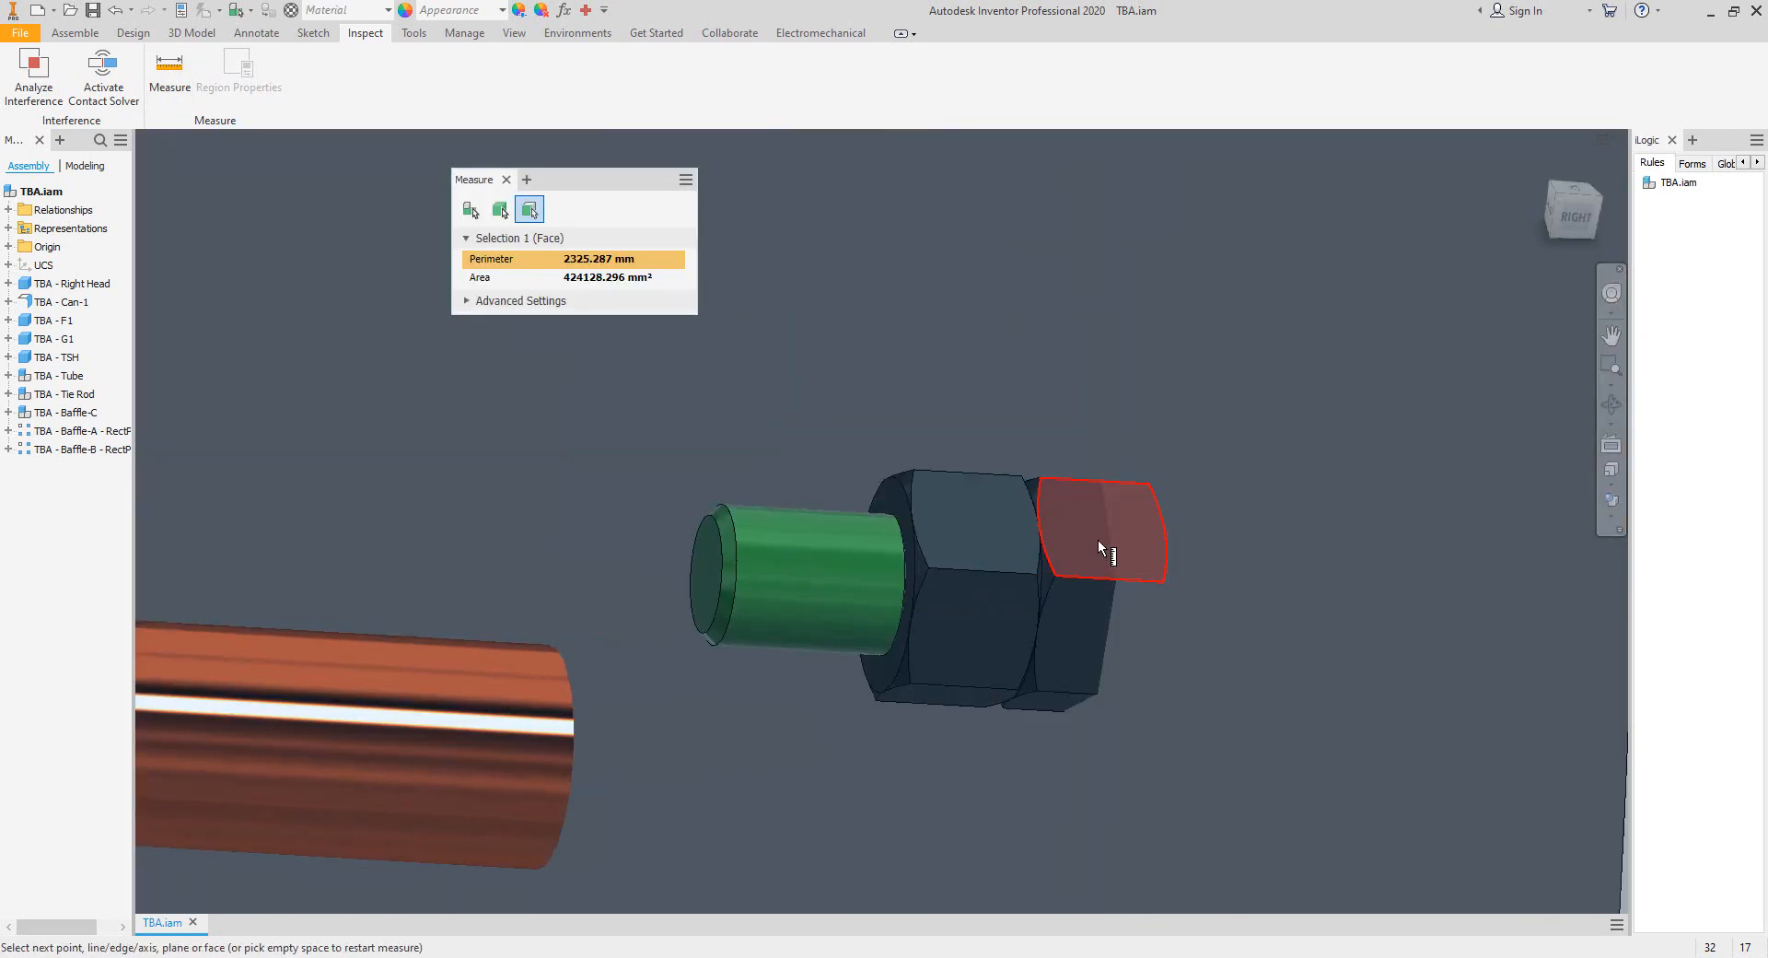
pyautogui.rightClick(1127, 542)
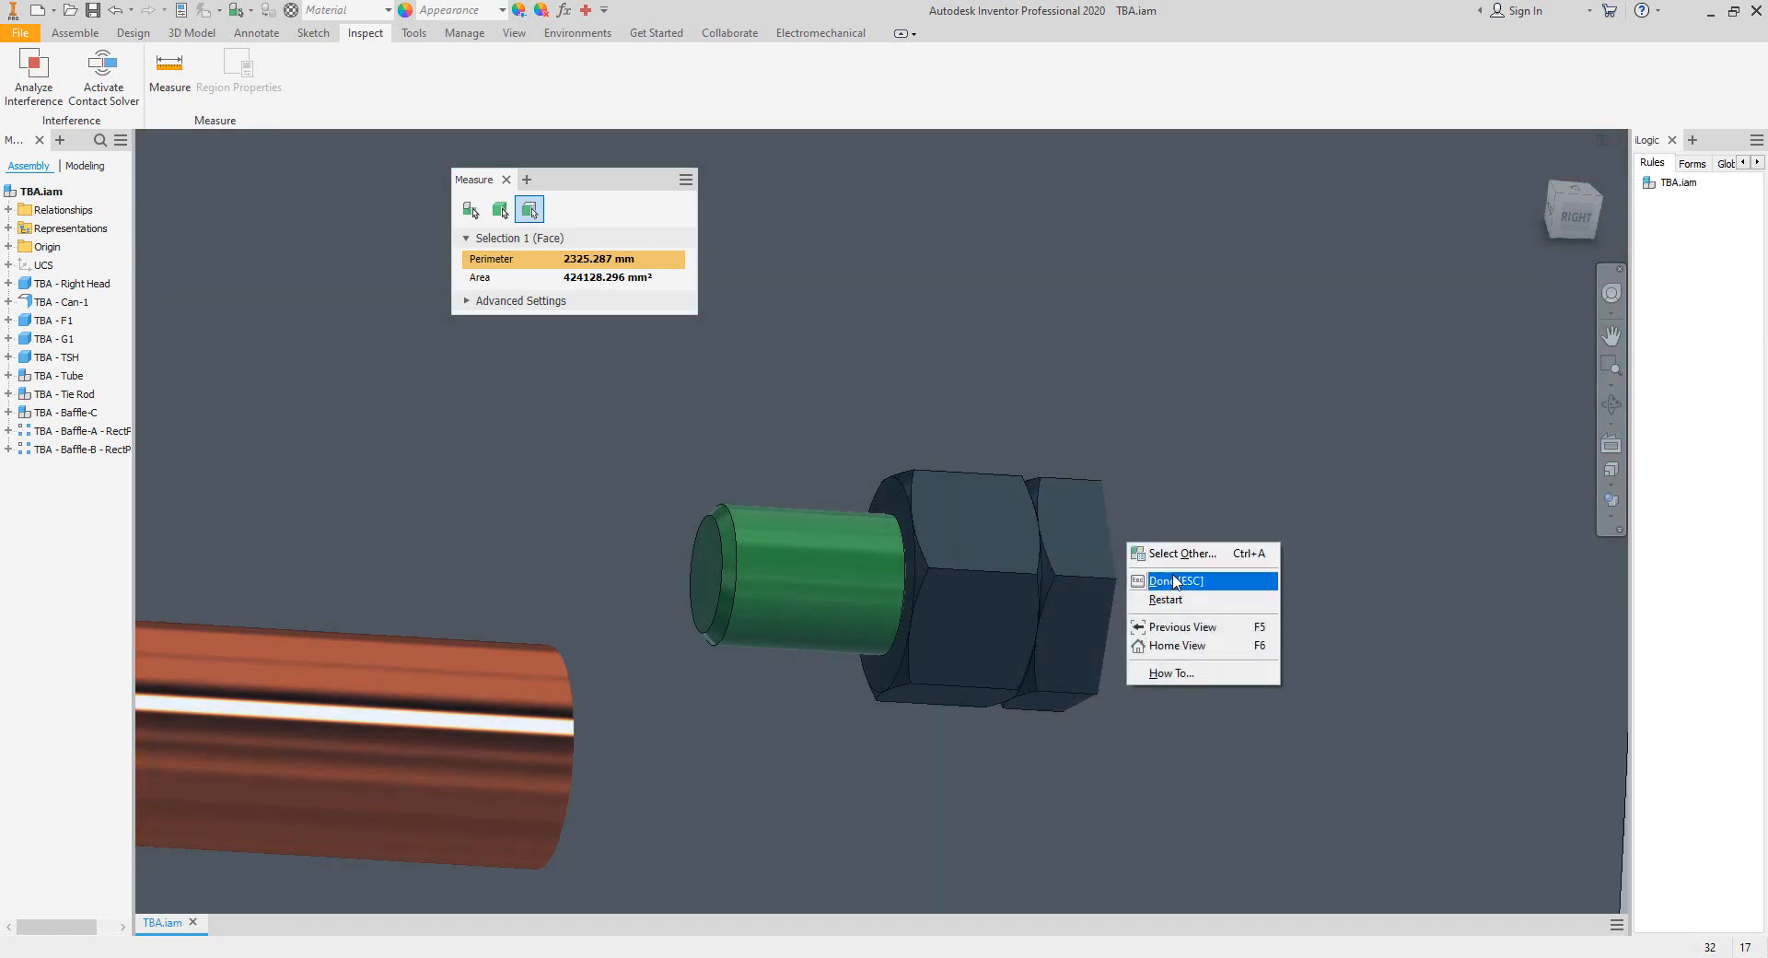
pyautogui.click(1179, 555)
pyautogui.click(1243, 559)
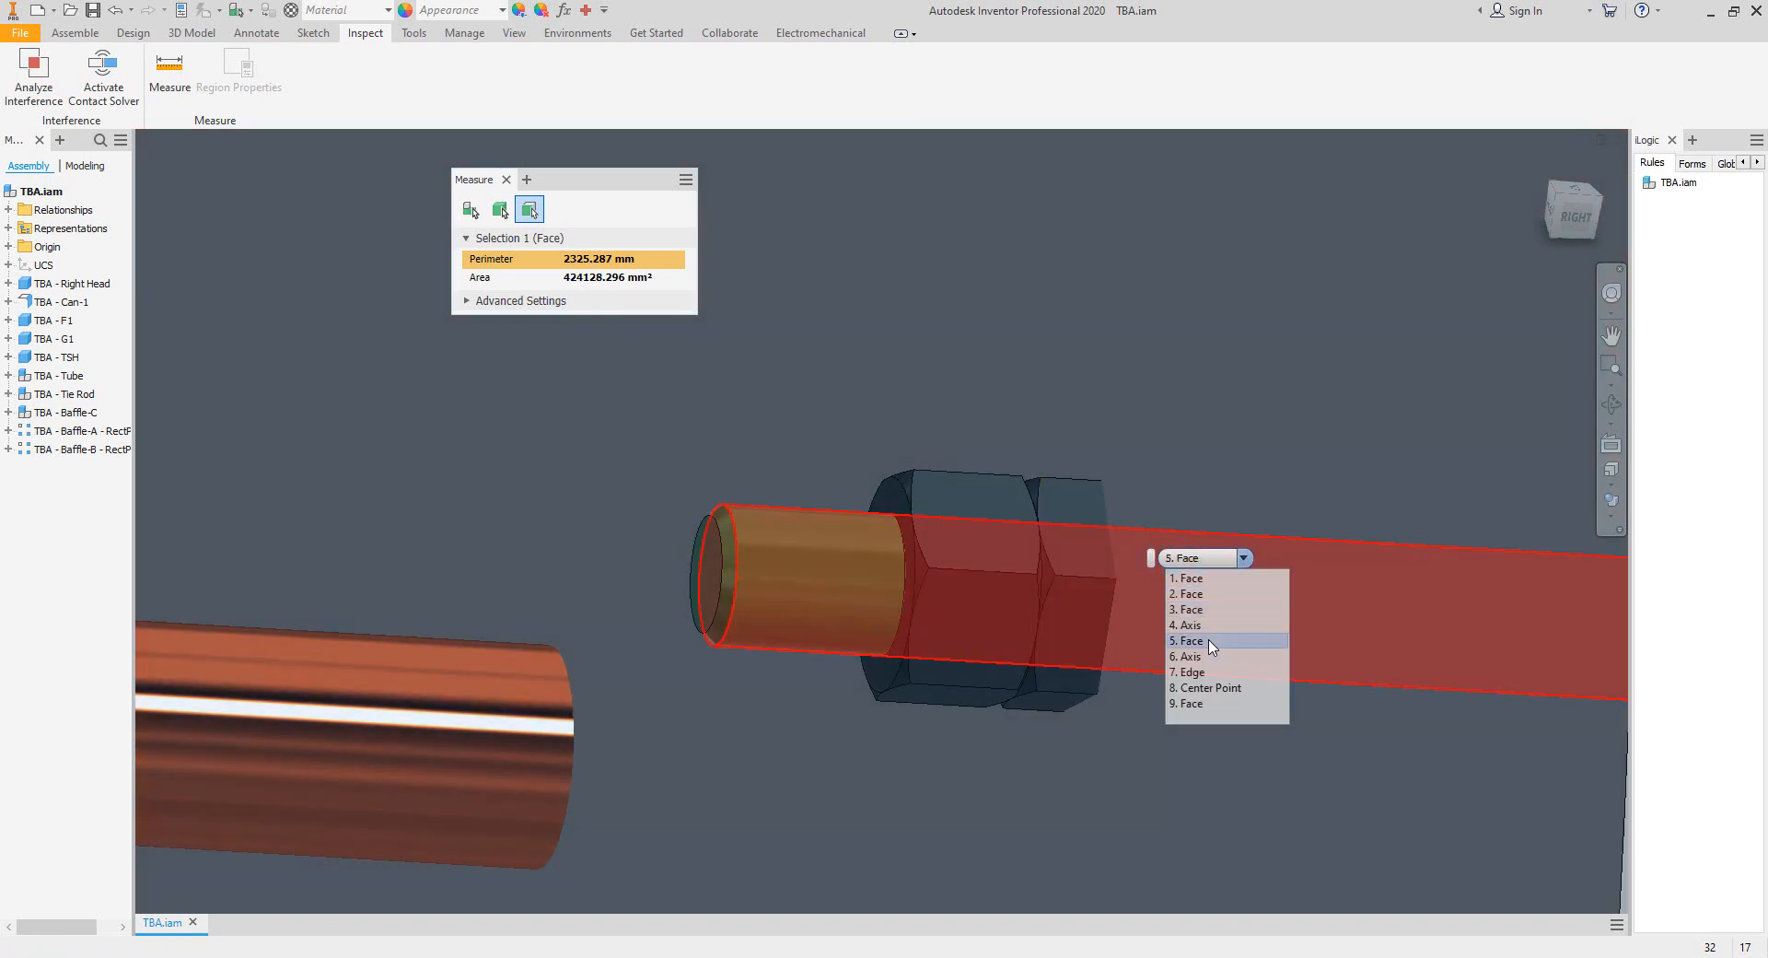
pyautogui.click(1193, 703)
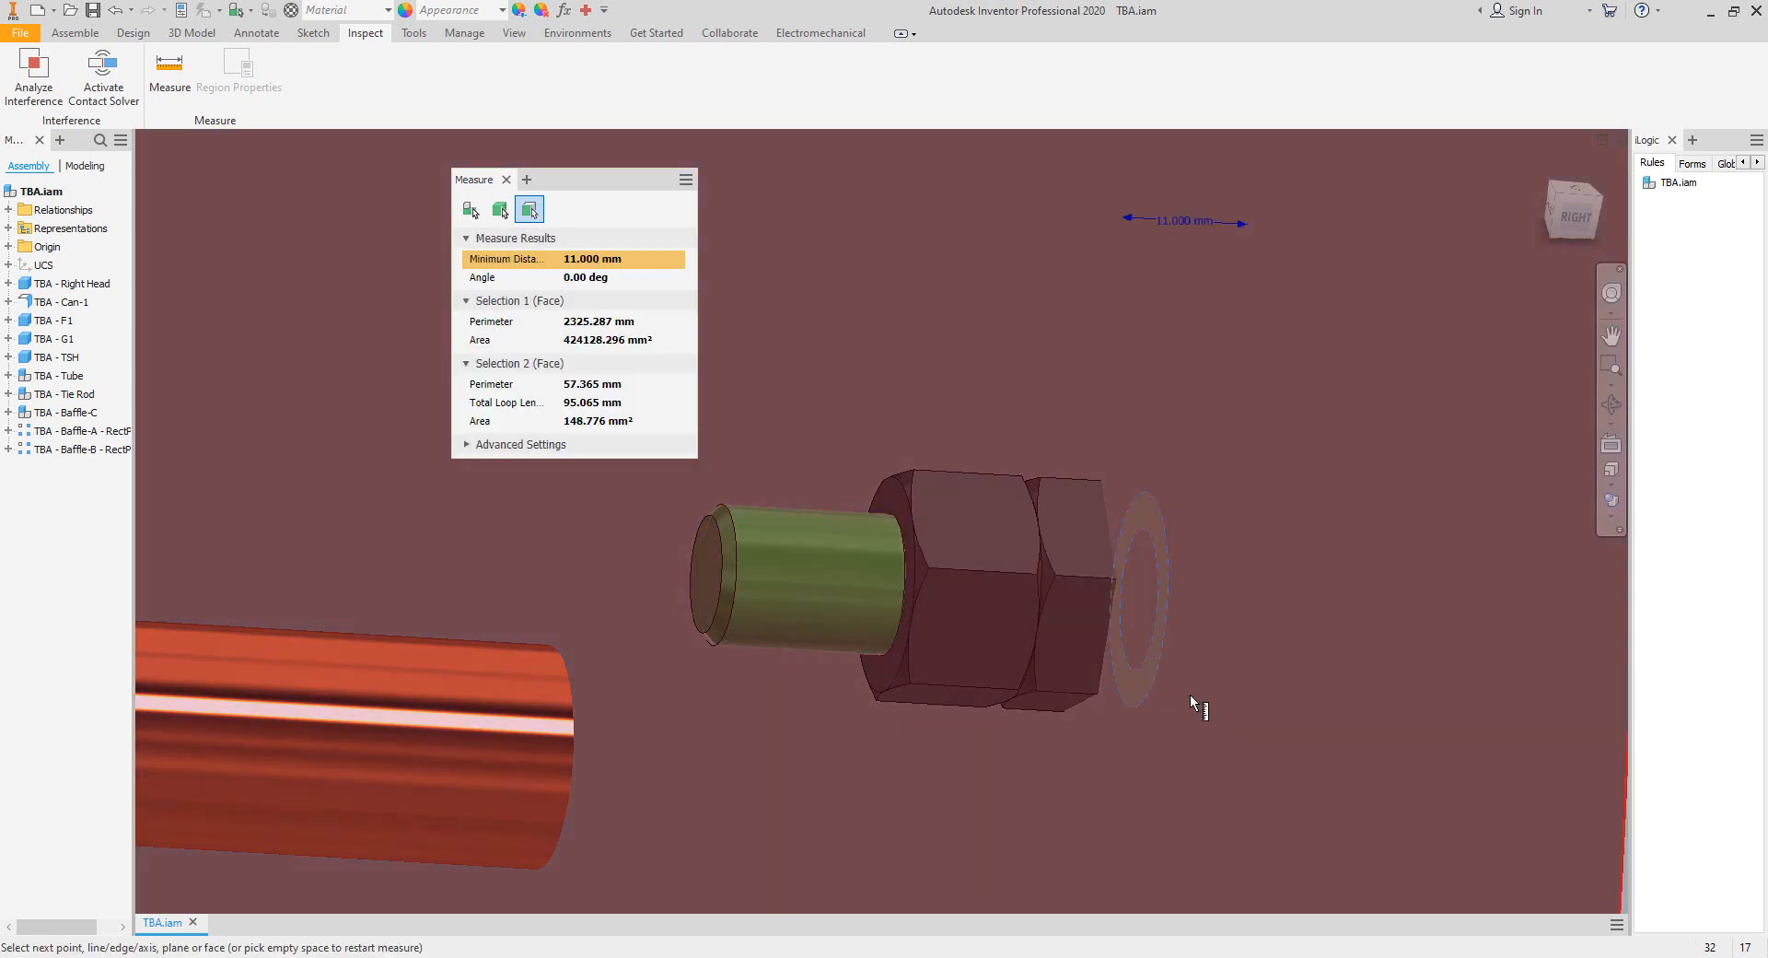
pyautogui.click(506, 180)
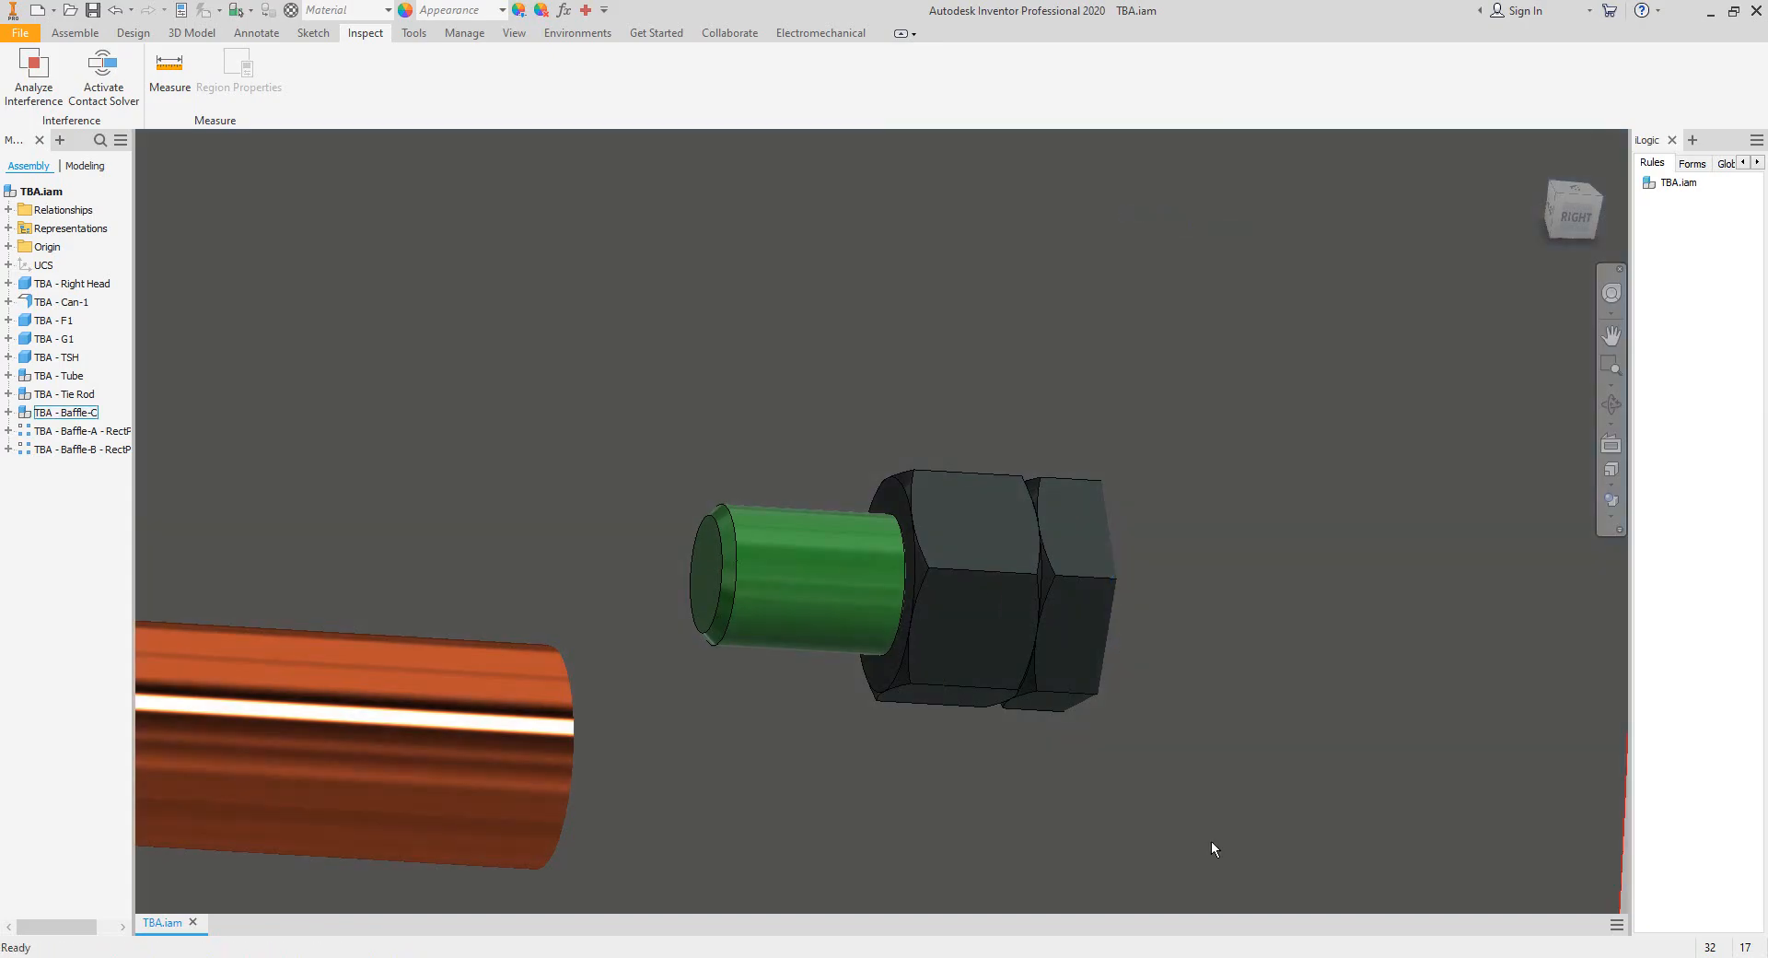
# Switch to Static Equipment Generator, set the Tie Rod's nut offset to 22 mm, save it, and start the Inventor rebuild.
pyautogui.hotkey('alt', 'Tab')
pyautogui.moveTo(401, 270); pyautogui.dragTo(334, 266)
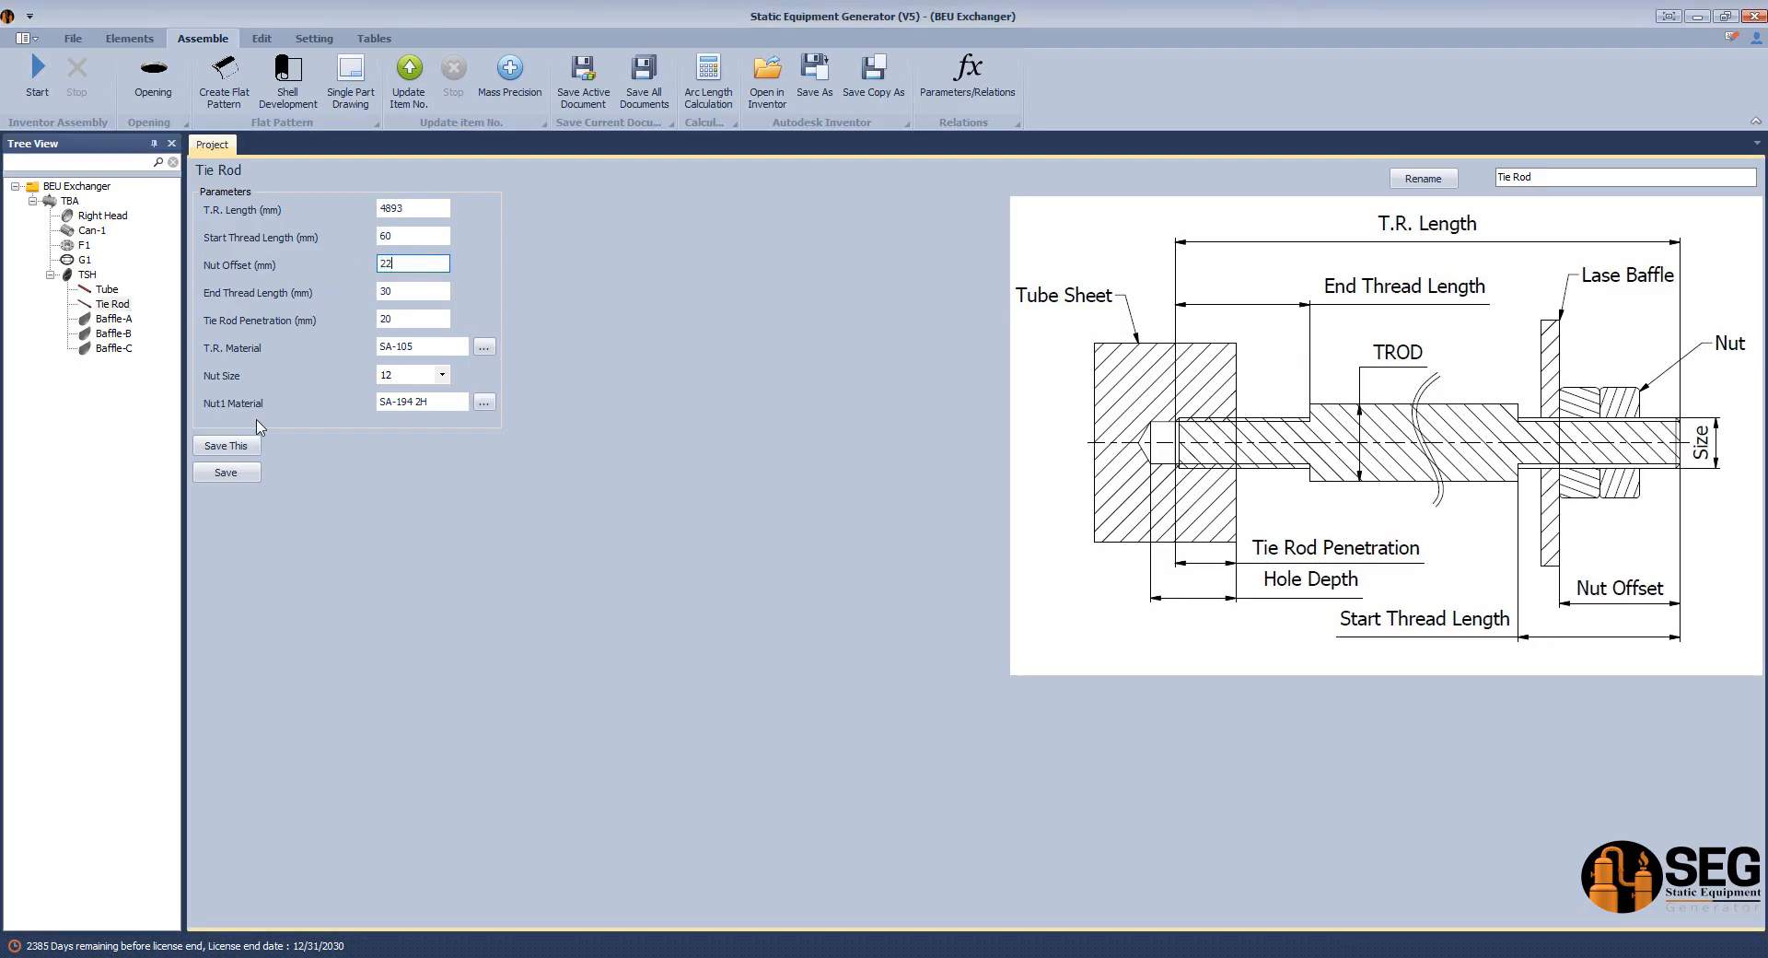
pyautogui.click(244, 474)
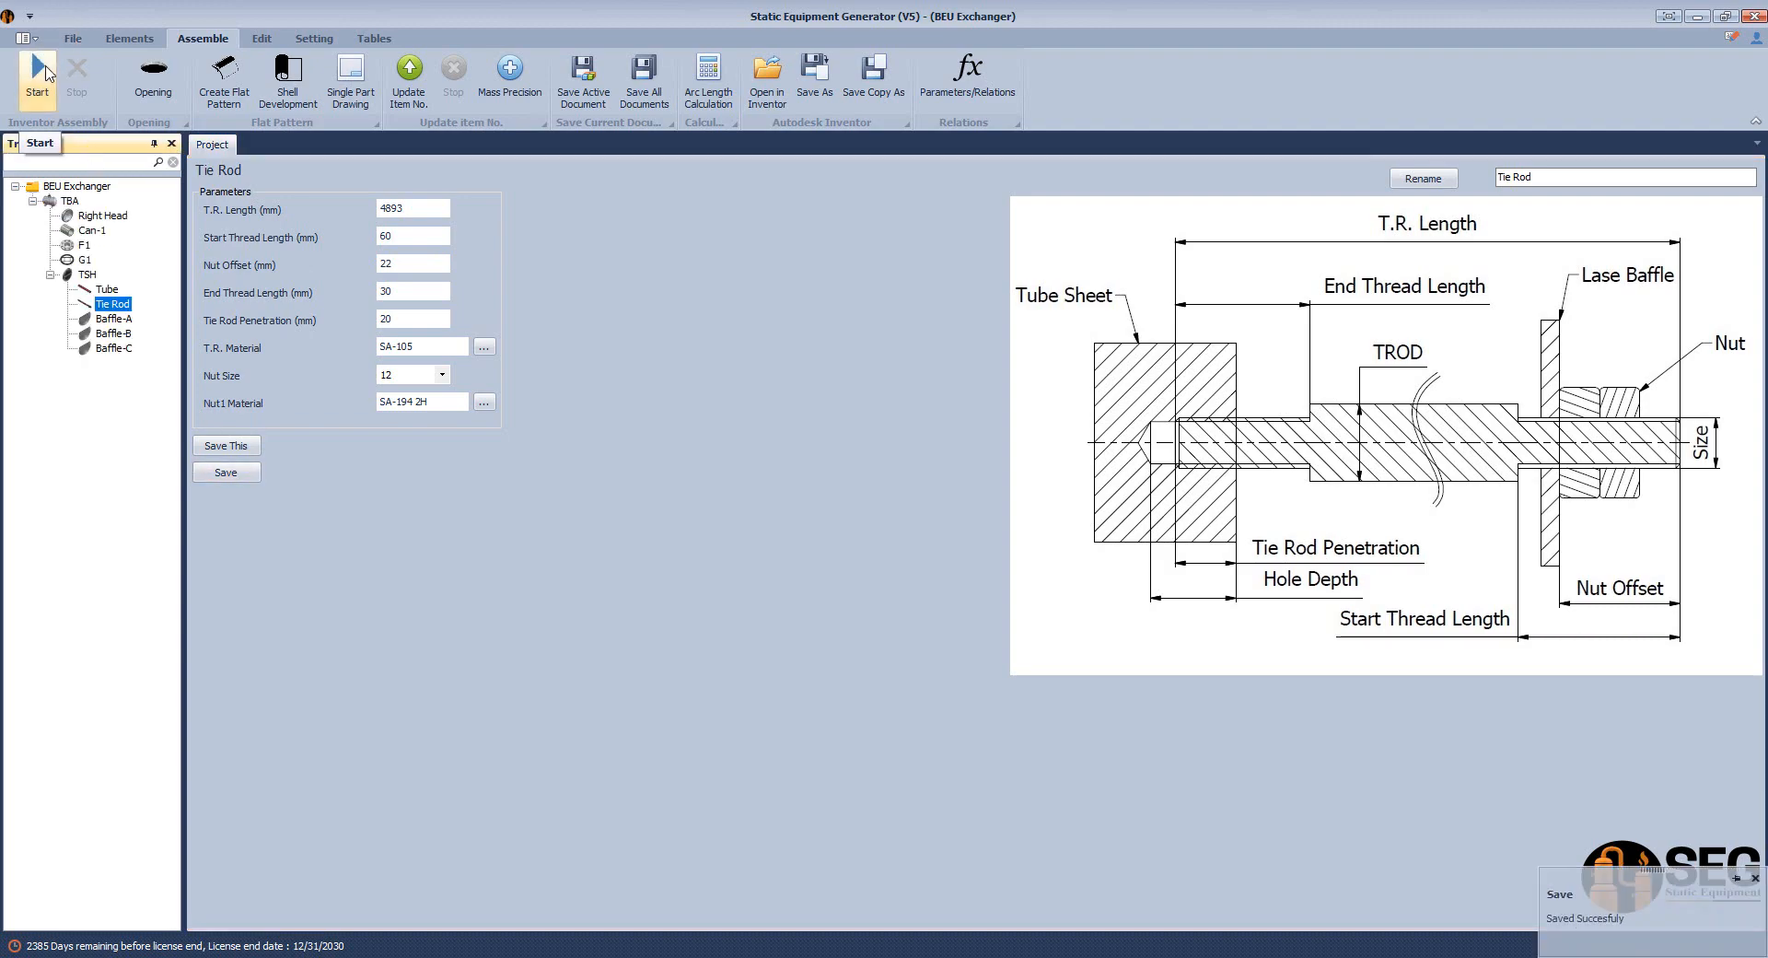
pyautogui.click(45, 71)
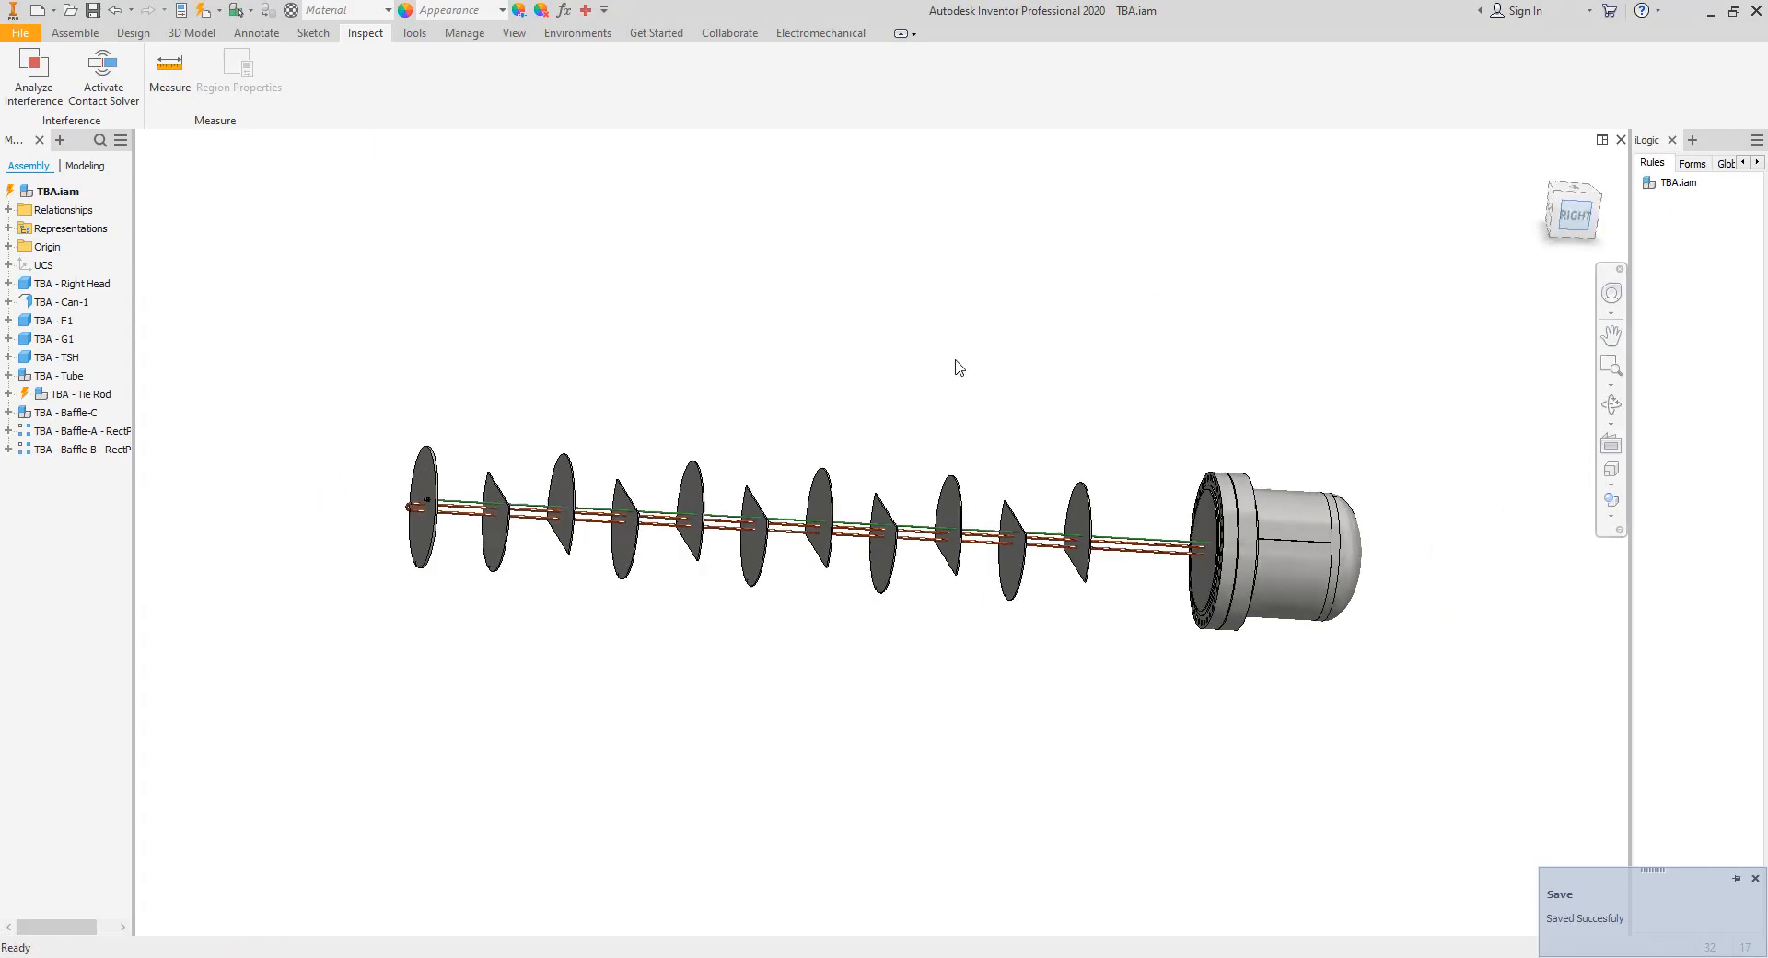
# Examine the rebuilt tie rod's nuts and their position relative to Baffle-C's outer face in Inventor.
pyautogui.scroll(-2, 955, 367)
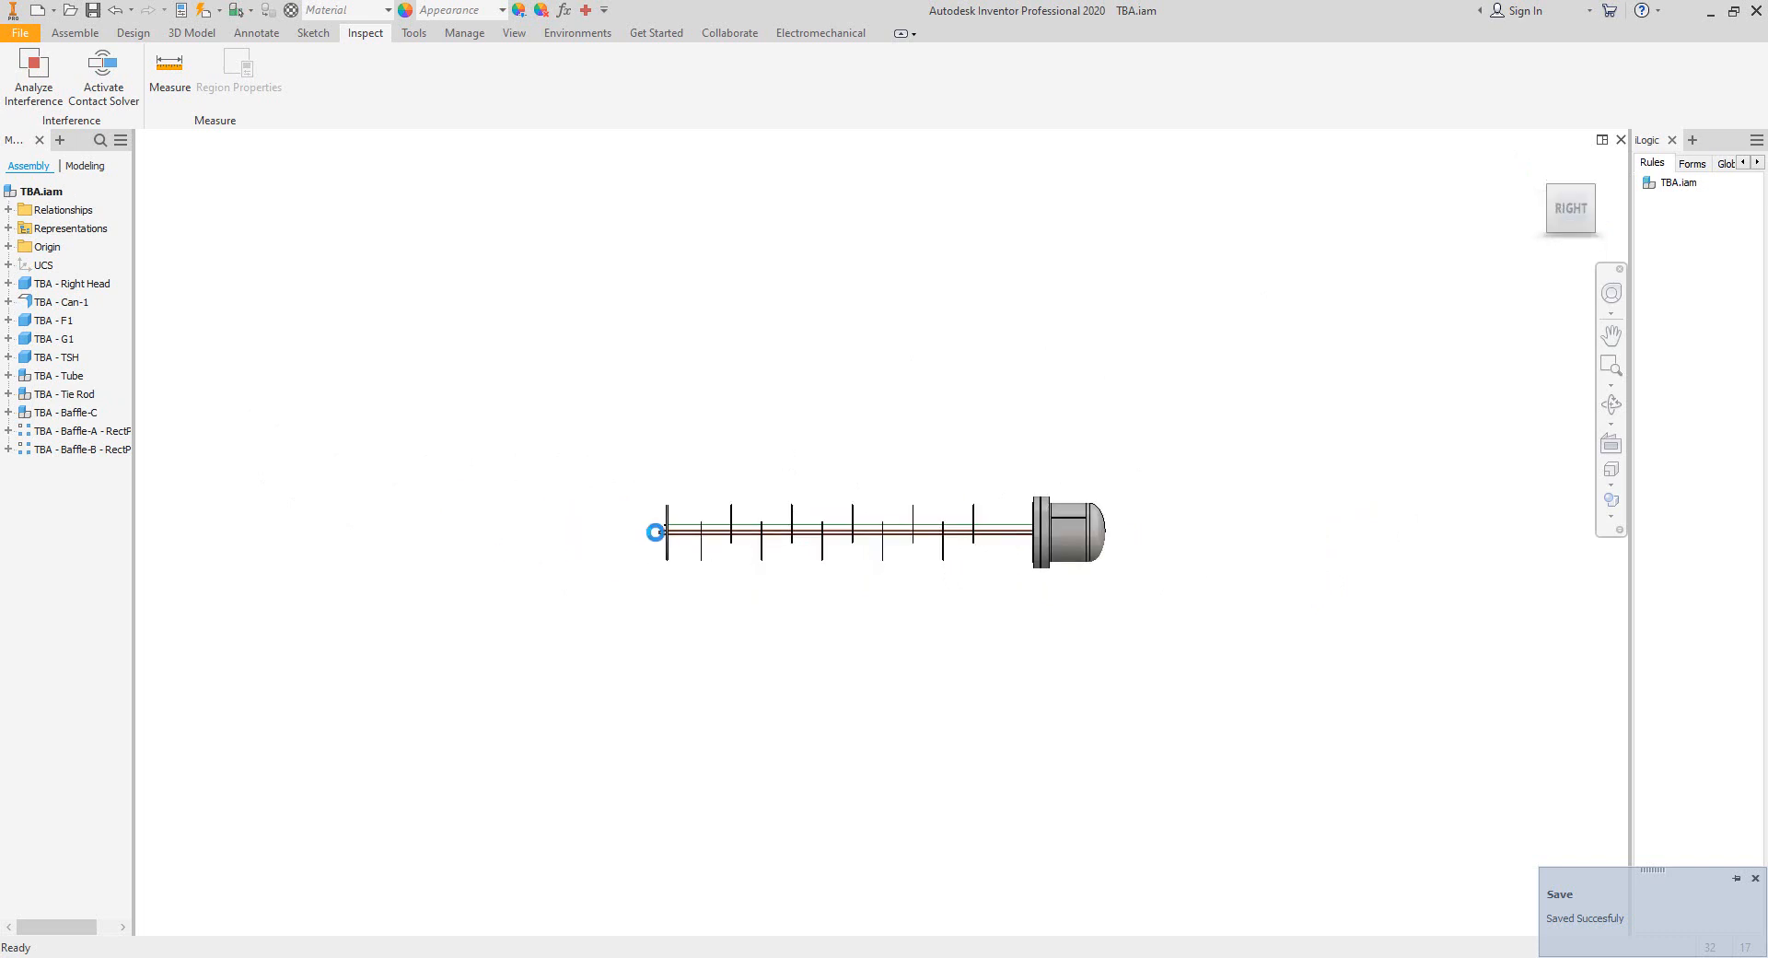
pyautogui.scroll(6, 662, 537)
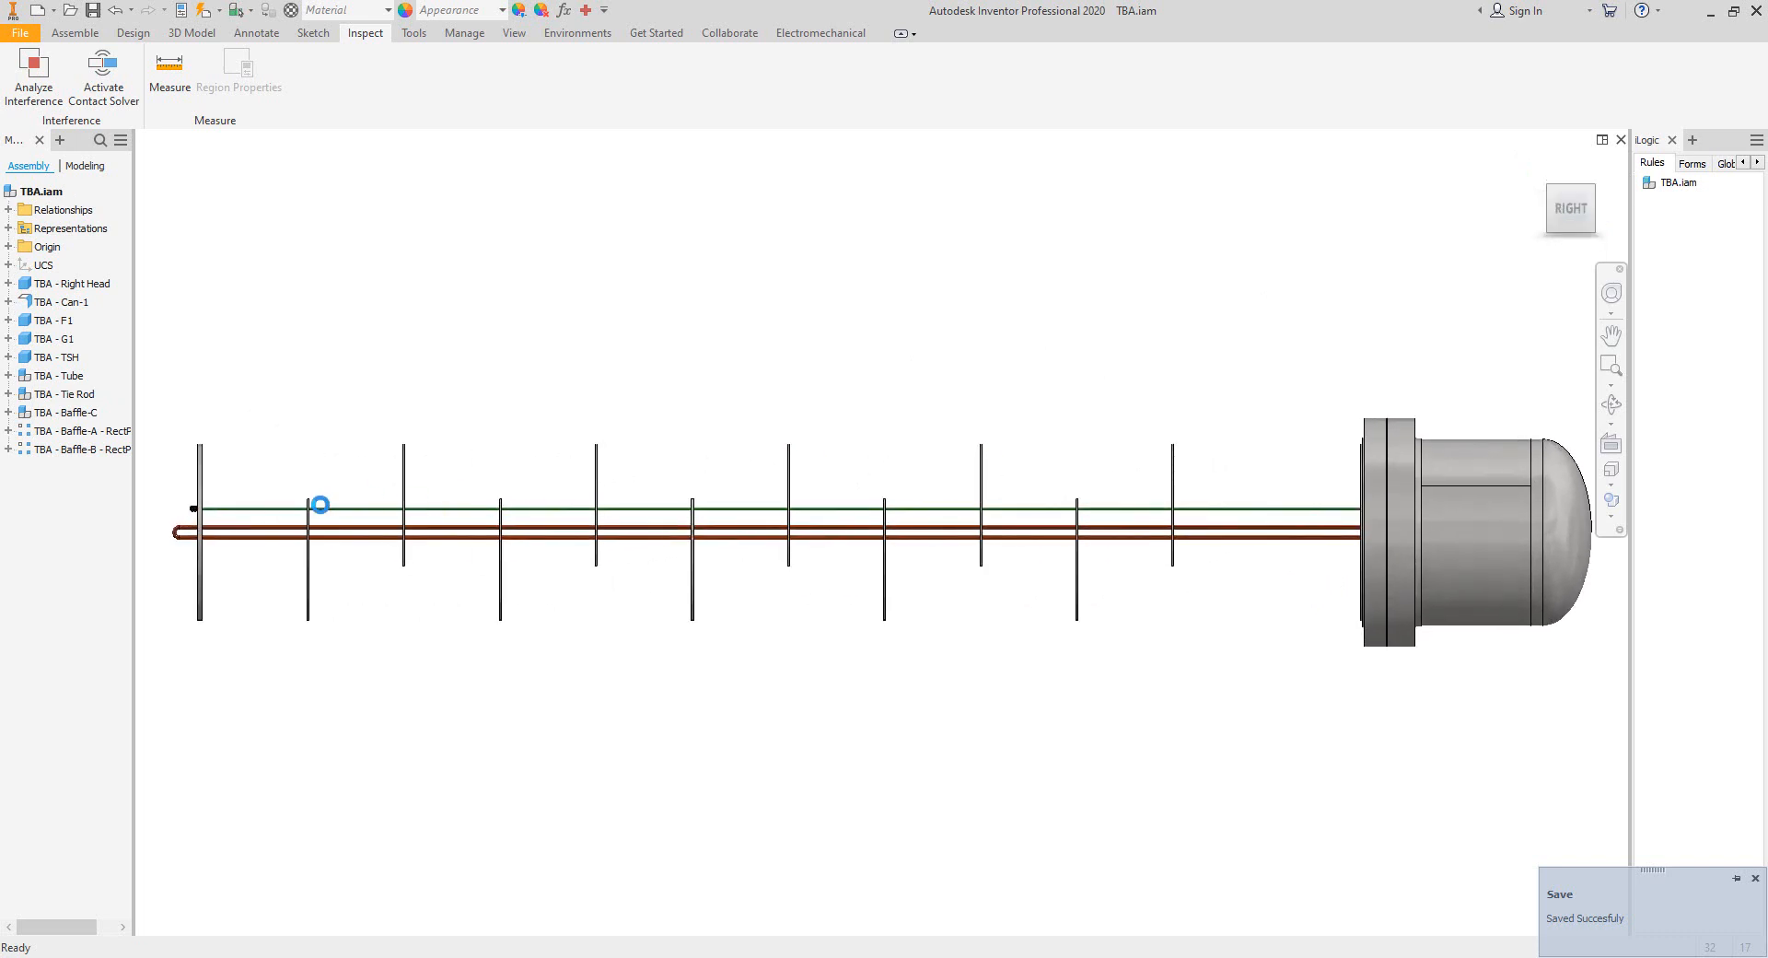
pyautogui.moveTo(526, 530); pyautogui.dragTo(847, 591, button='middle')
pyautogui.scroll(3, 402, 549)
pyautogui.scroll(3, 526, 507)
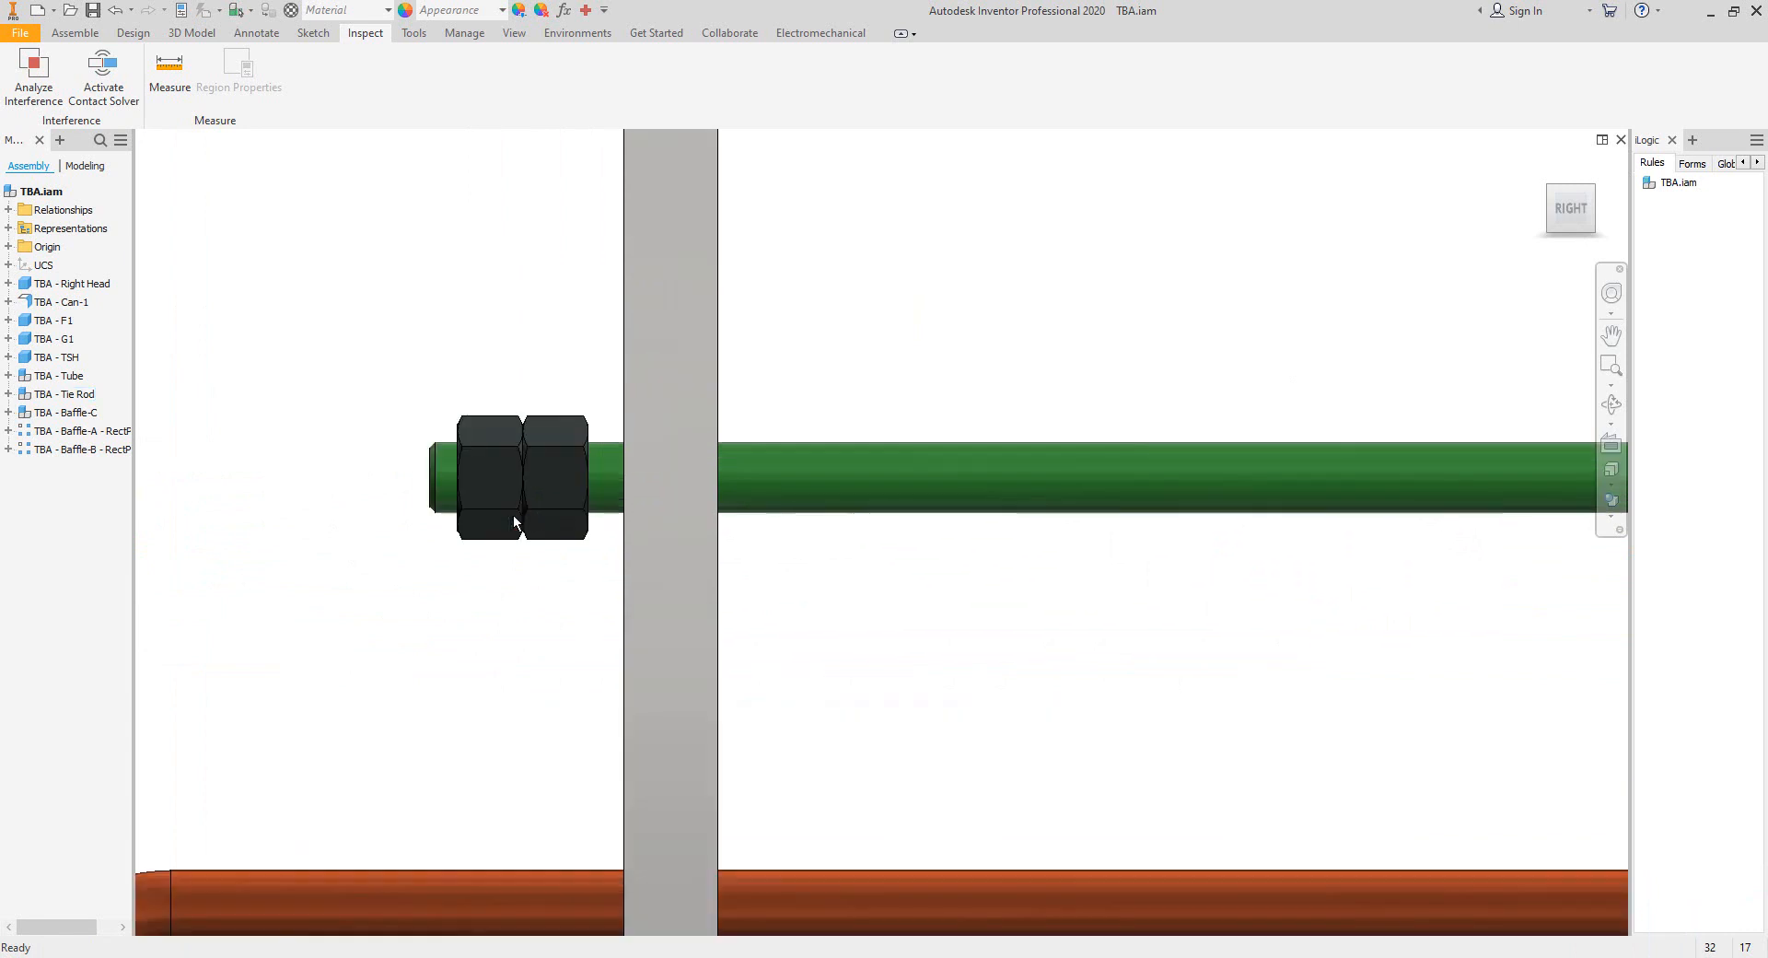
pyautogui.moveTo(512, 514); pyautogui.dragTo(657, 580, button='middle')
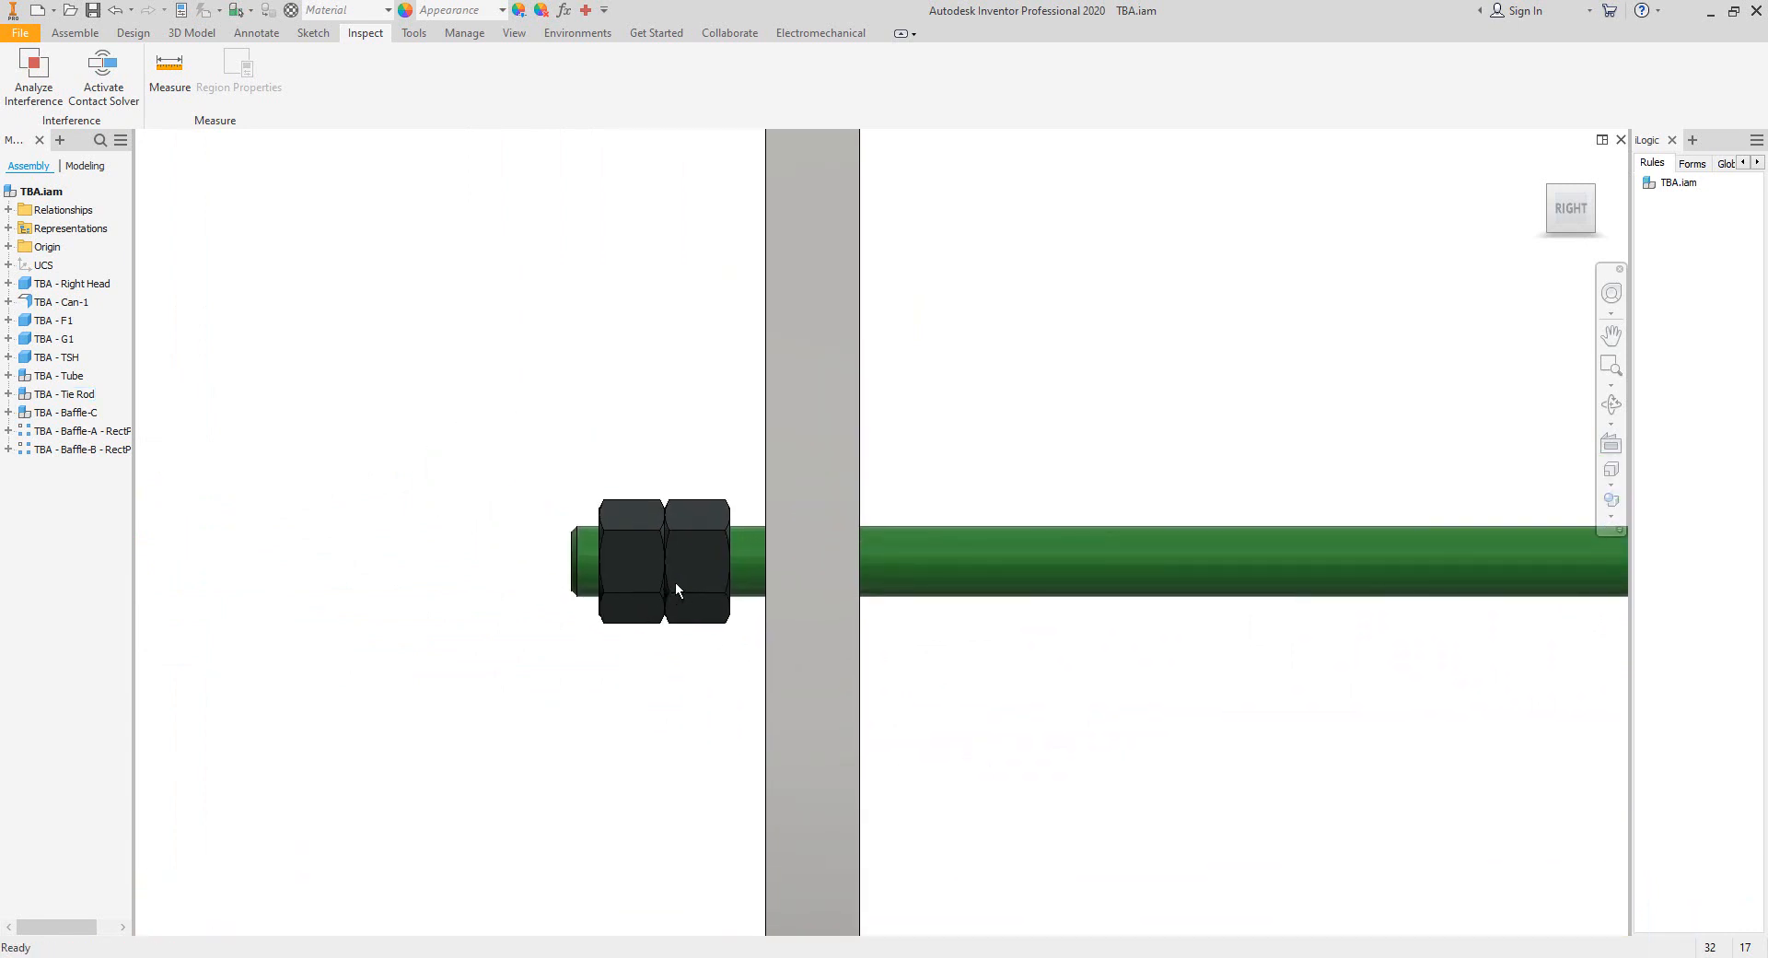
pyautogui.click(1610, 403)
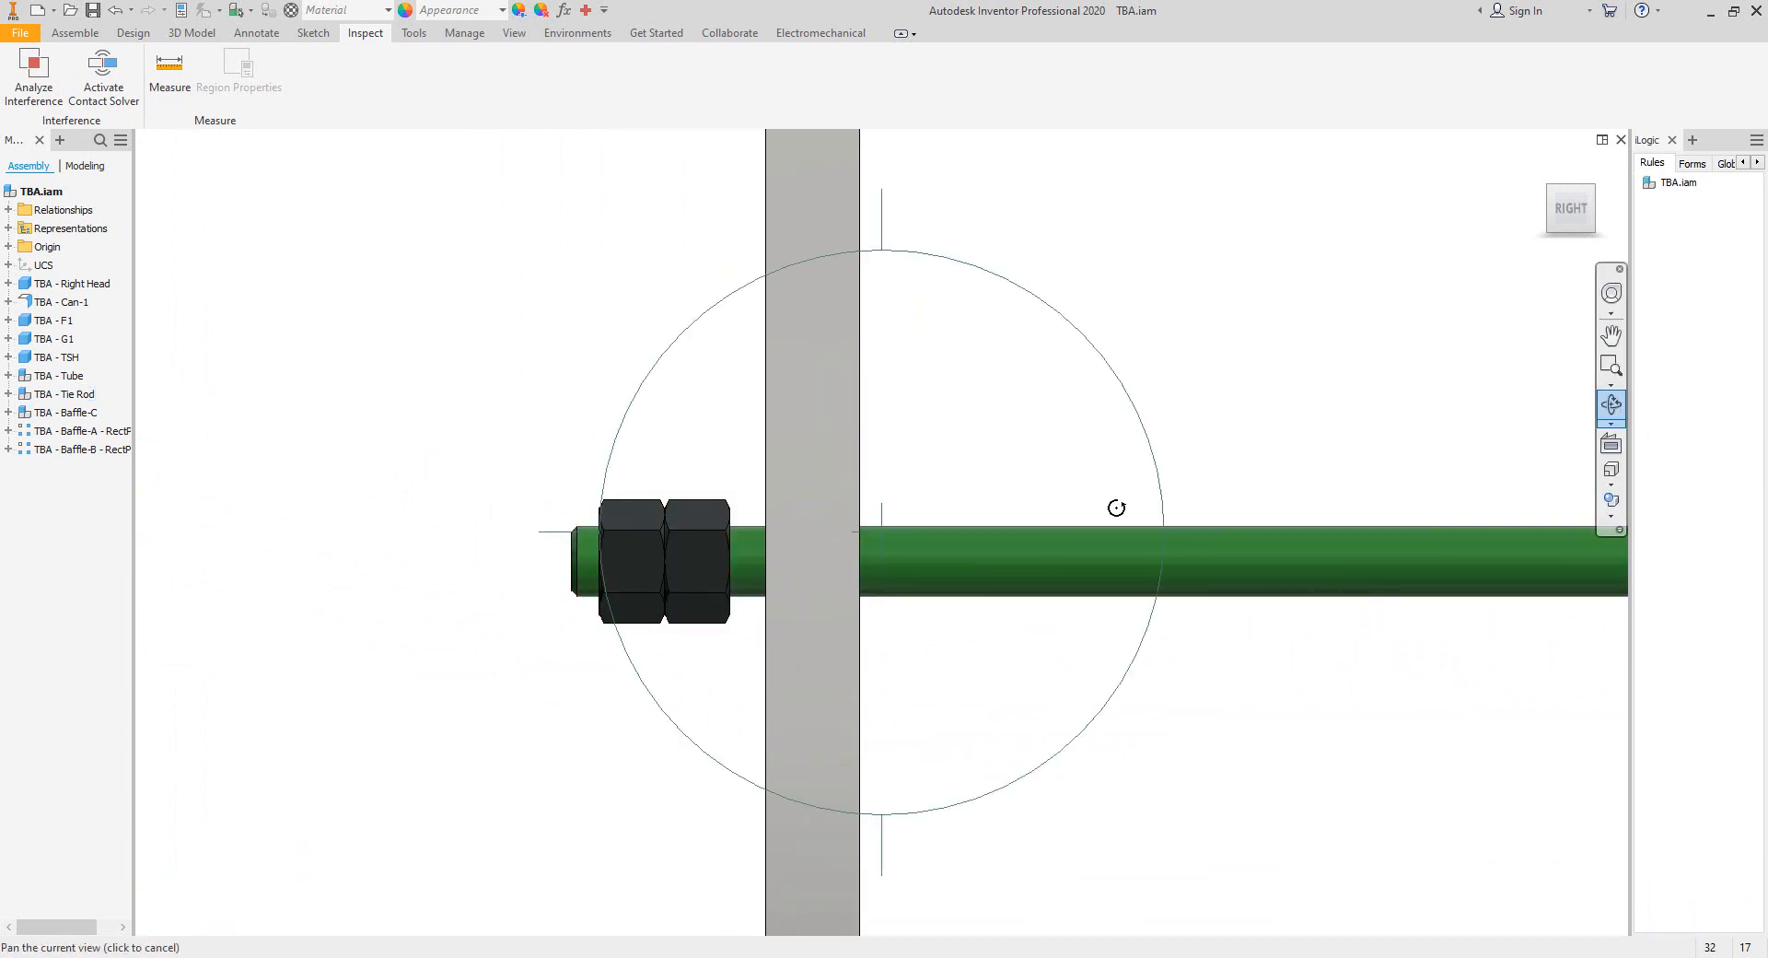
pyautogui.moveTo(1116, 508); pyautogui.dragTo(860, 446)
pyautogui.press('Escape')
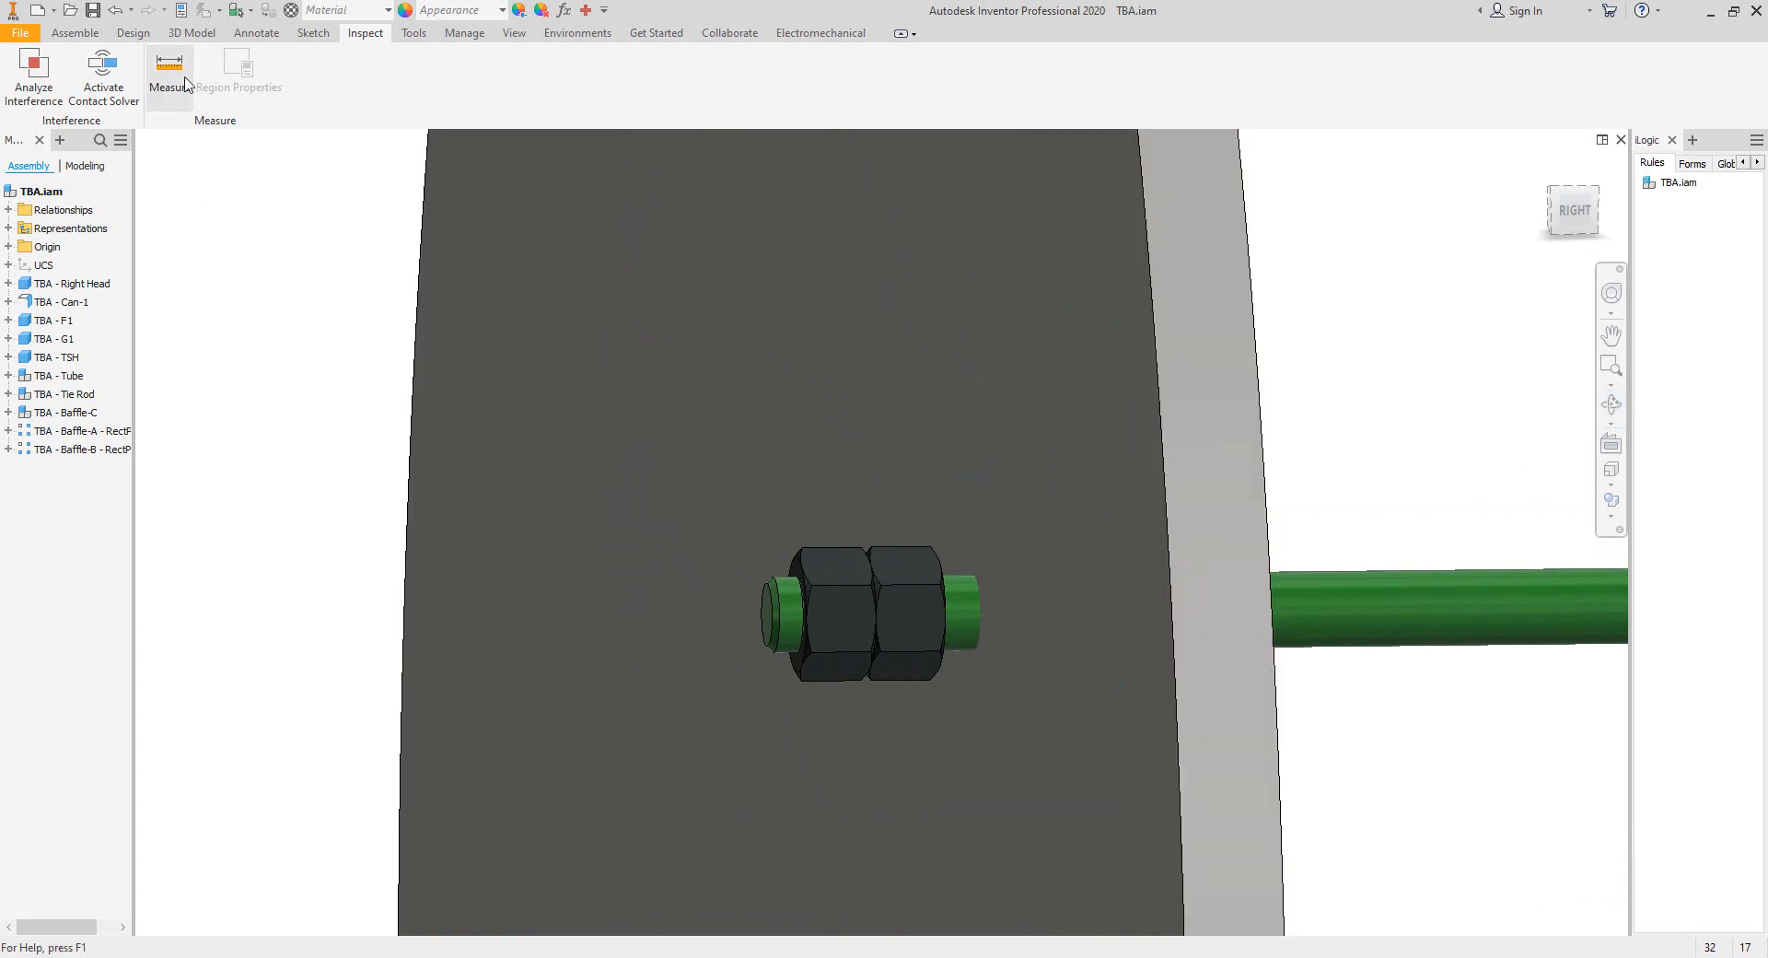
# Measure the distance from Baffle-C's outer face to the facing side of the nearest tie rod nut, and close the measurement.
pyautogui.click(187, 83)
pyautogui.click(1054, 523)
pyautogui.scroll(5, 967, 578)
pyautogui.scroll(-4, 920, 591)
pyautogui.keyDown('shift'); pyautogui.moveTo(893, 652); pyautogui.dragTo(824, 672, button='middle'); pyautogui.keyUp('shift')
pyautogui.keyDown('shift'); pyautogui.moveTo(498, 663); pyautogui.dragTo(247, 666, button='middle'); pyautogui.keyUp('shift')
pyautogui.click(206, 346)
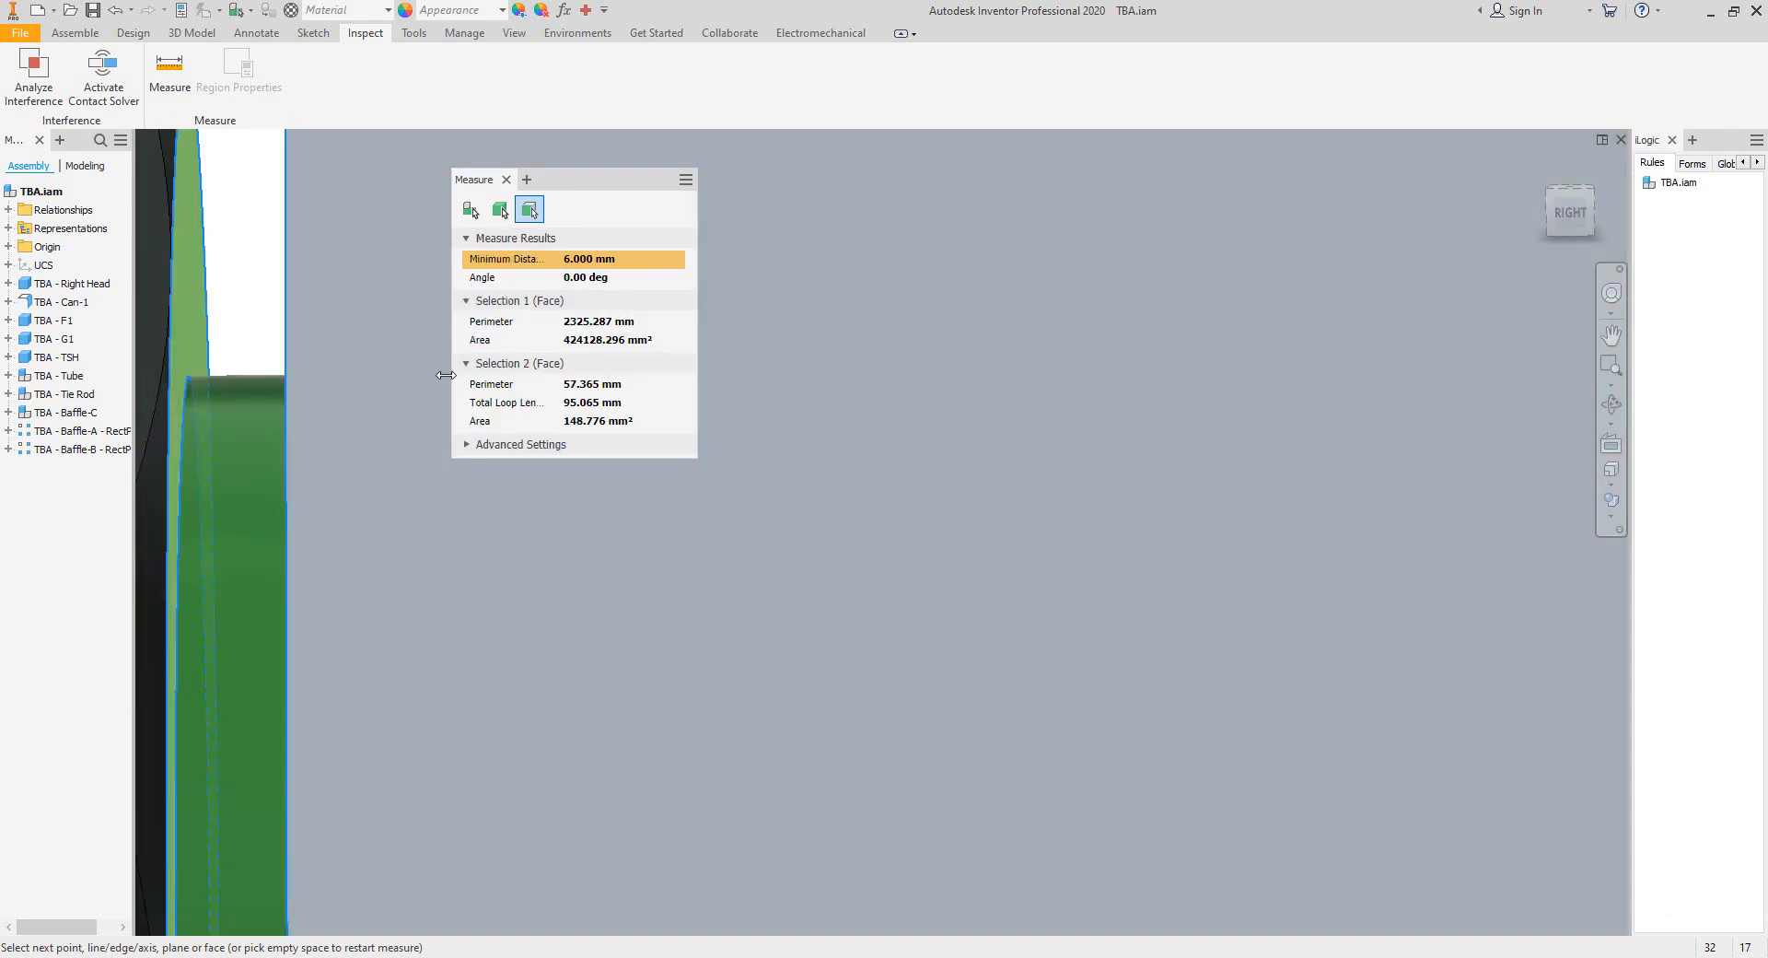
pyautogui.moveTo(428, 383); pyautogui.dragTo(748, 473, button='middle')
pyautogui.scroll(-5, 757, 525)
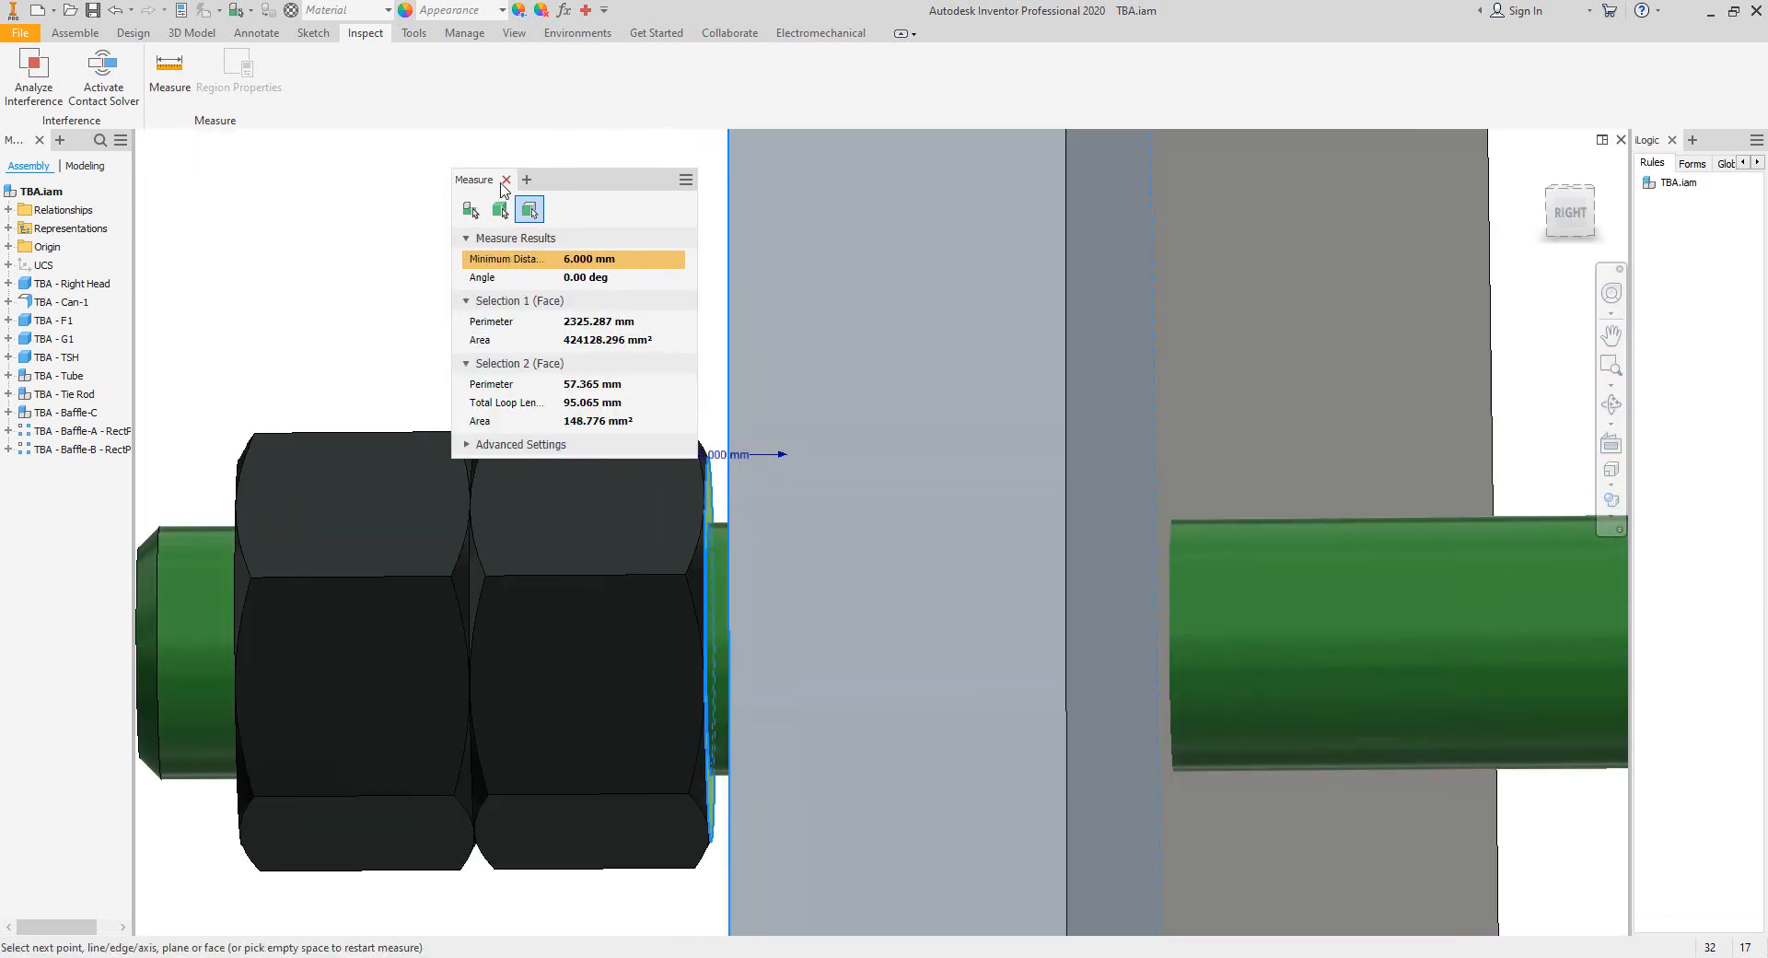
pyautogui.click(506, 181)
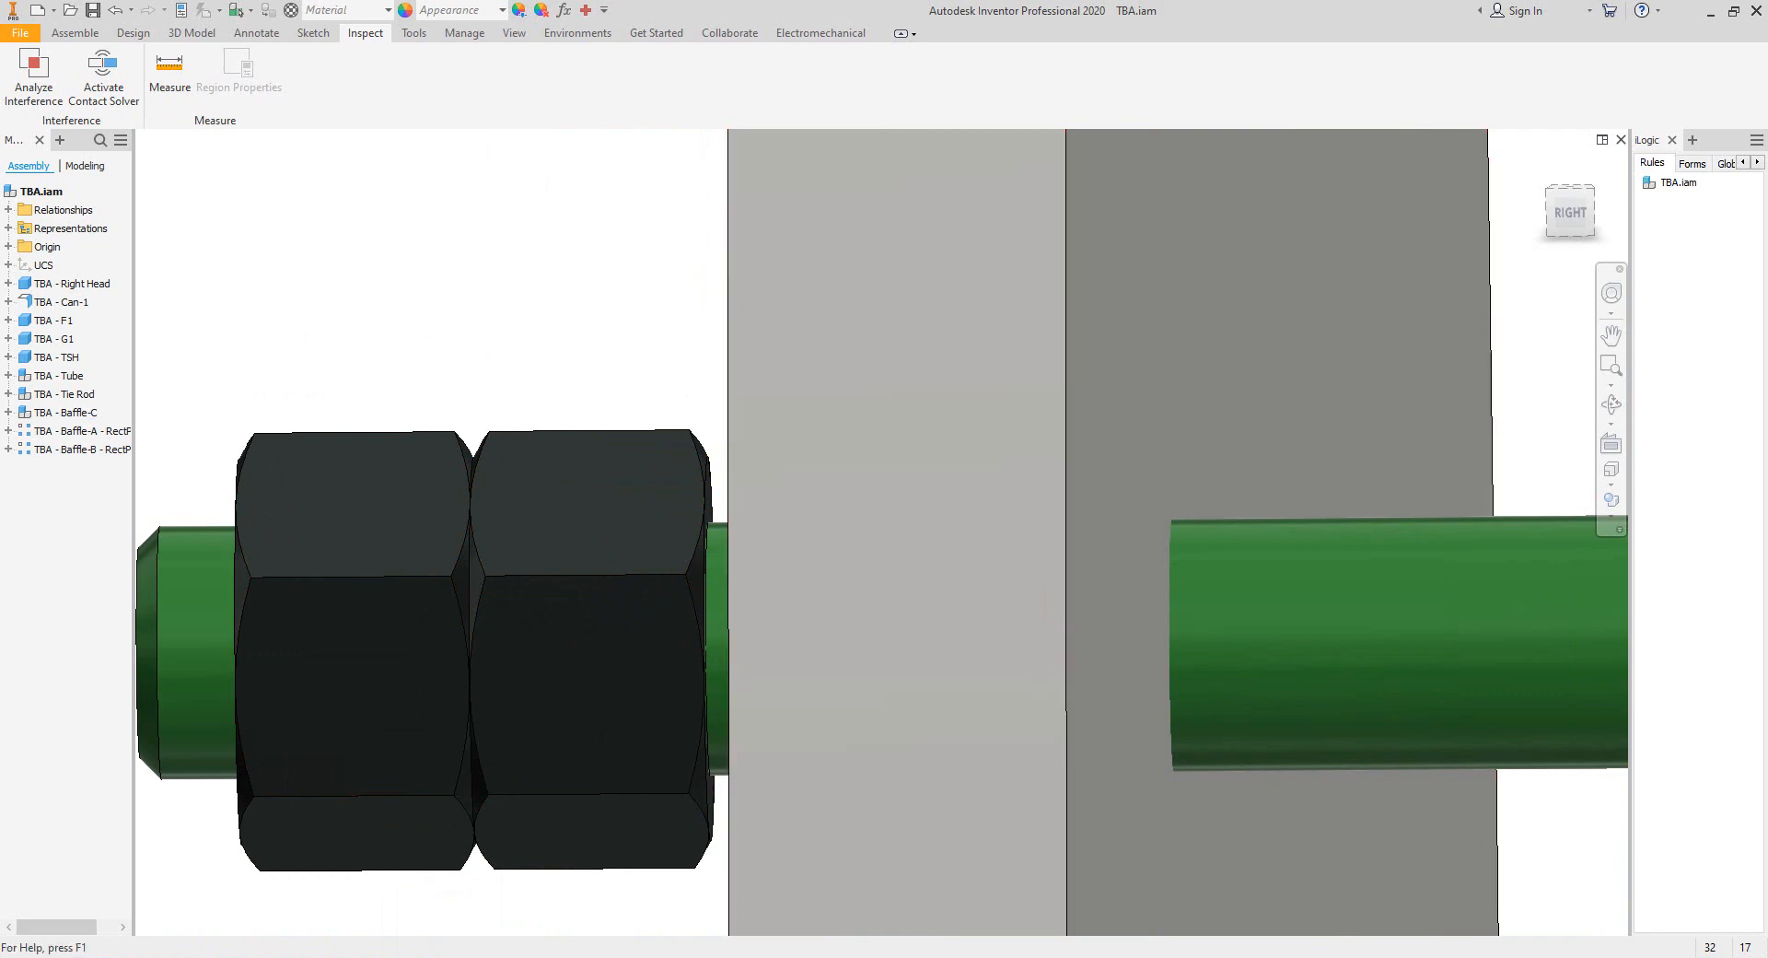
# In Static Equipment Generator, set the Tie Rod's nut offset to 28 mm, save it, rebuild the assembly, and return to Inventor.
pyautogui.hotkey('alt', 'Tab')
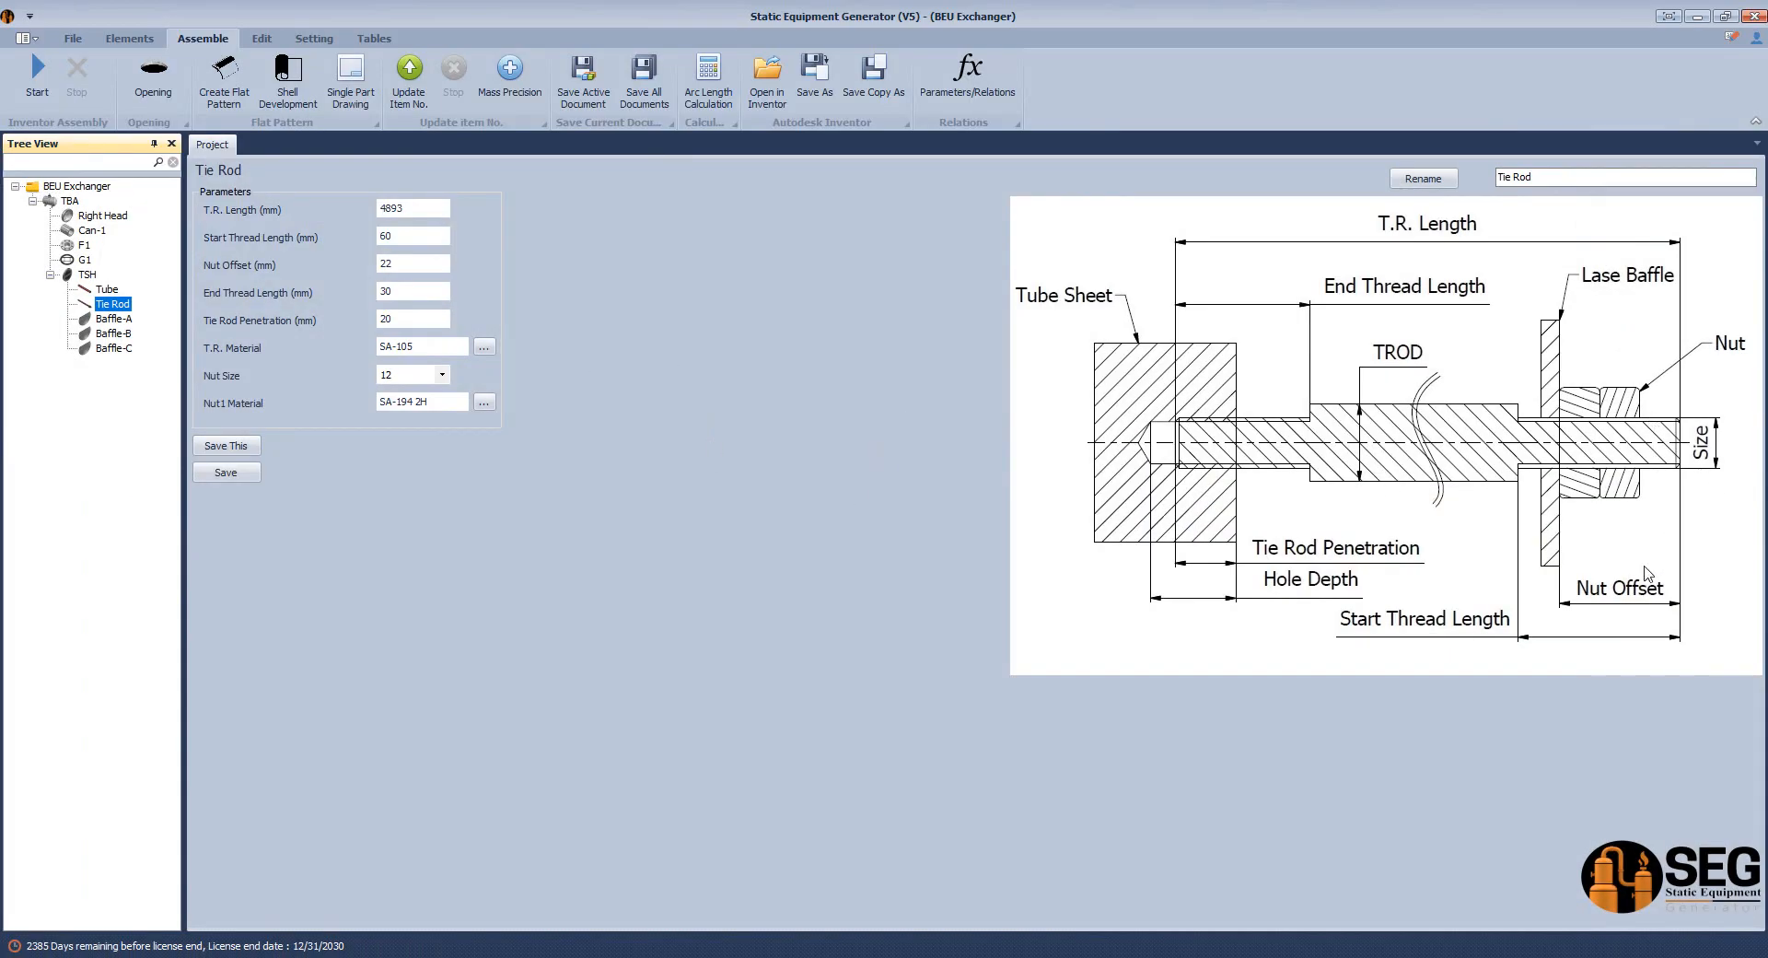
pyautogui.click(389, 262)
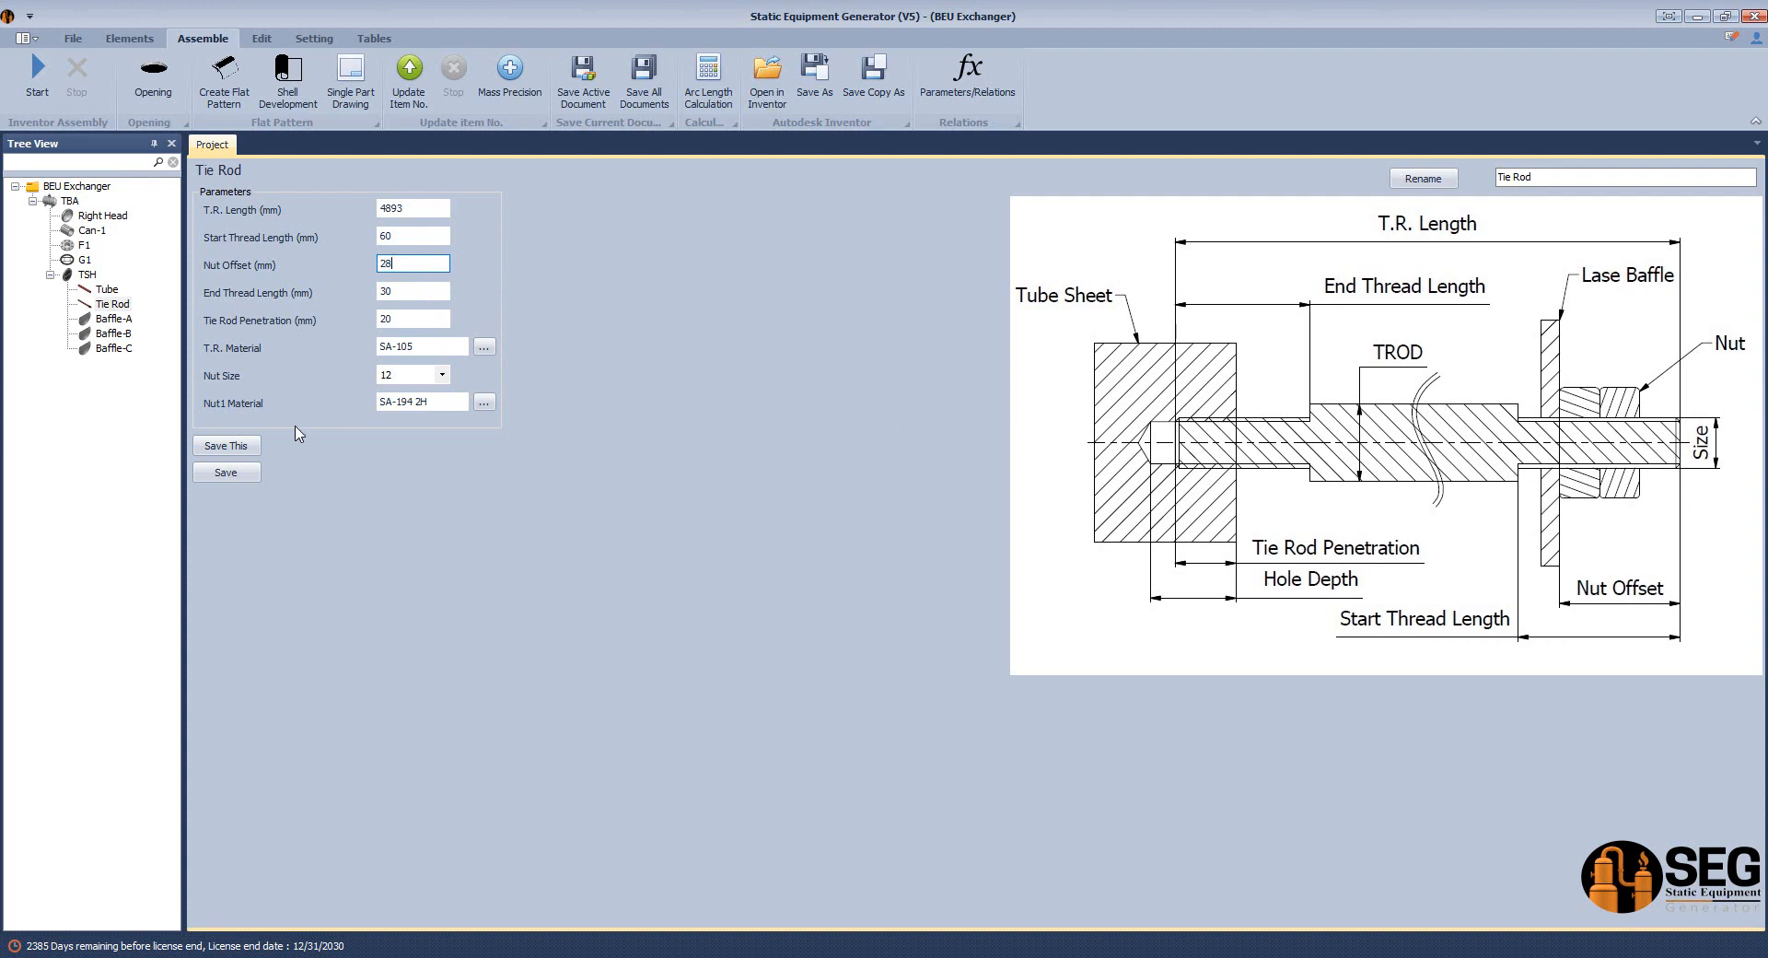
pyautogui.click(230, 474)
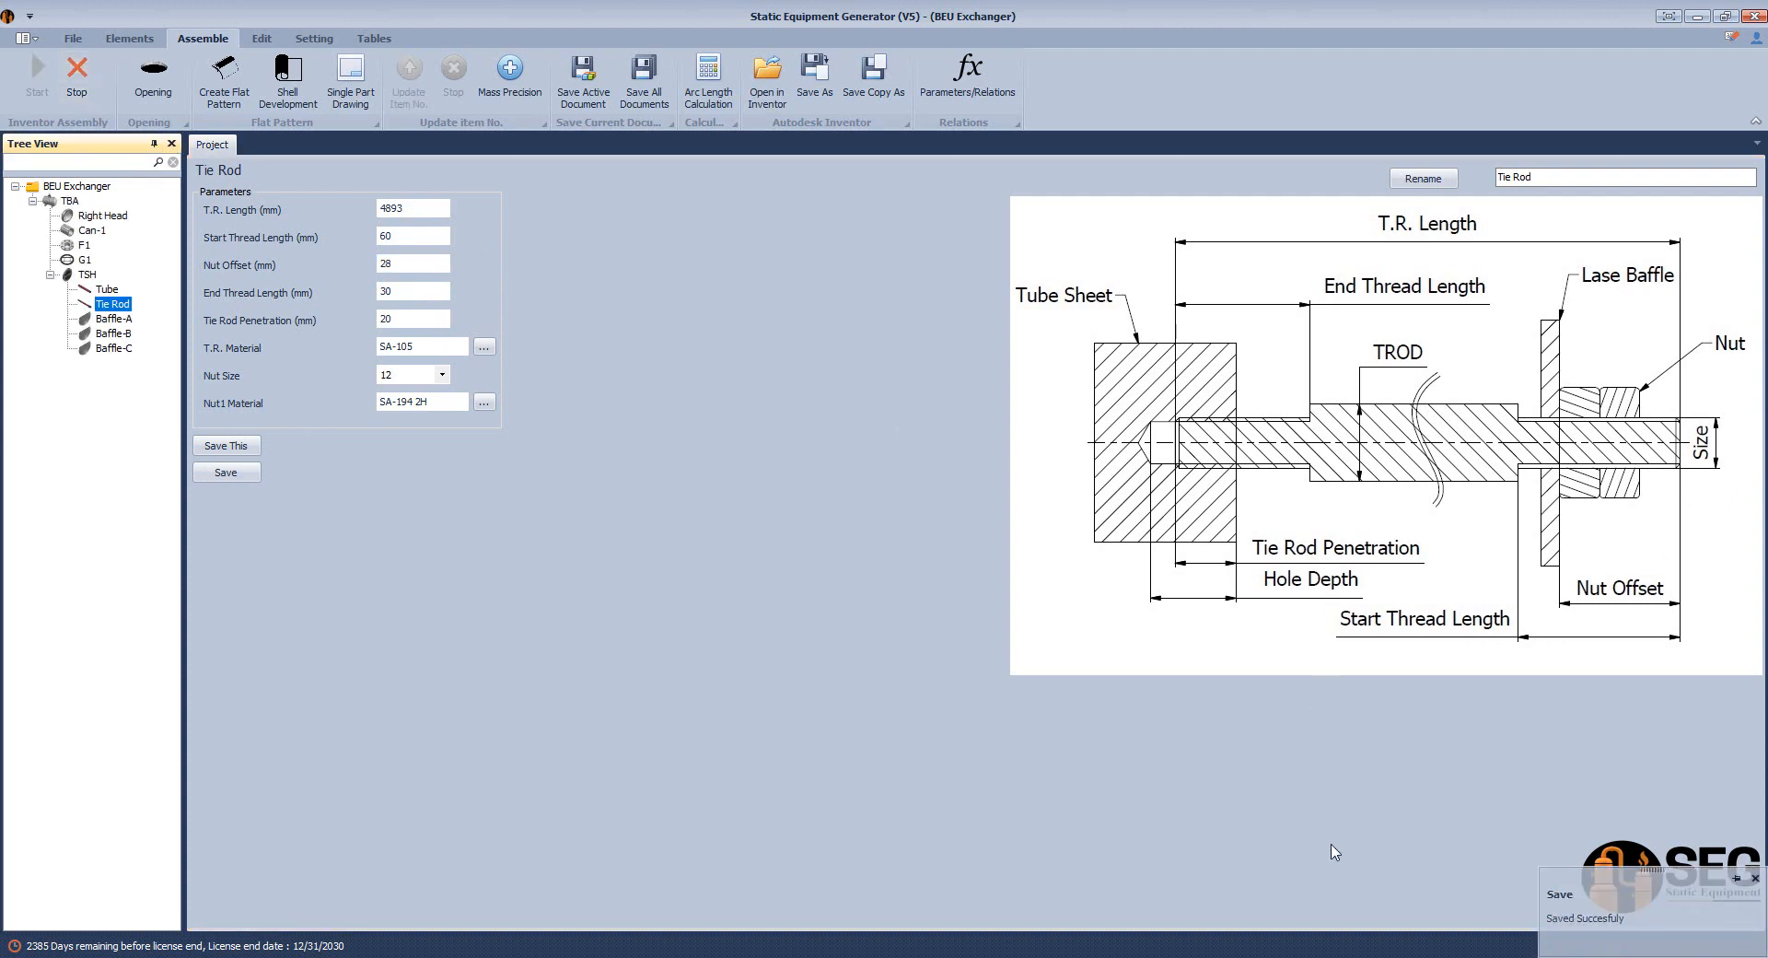
pyautogui.hotkey('alt', 'Tab')
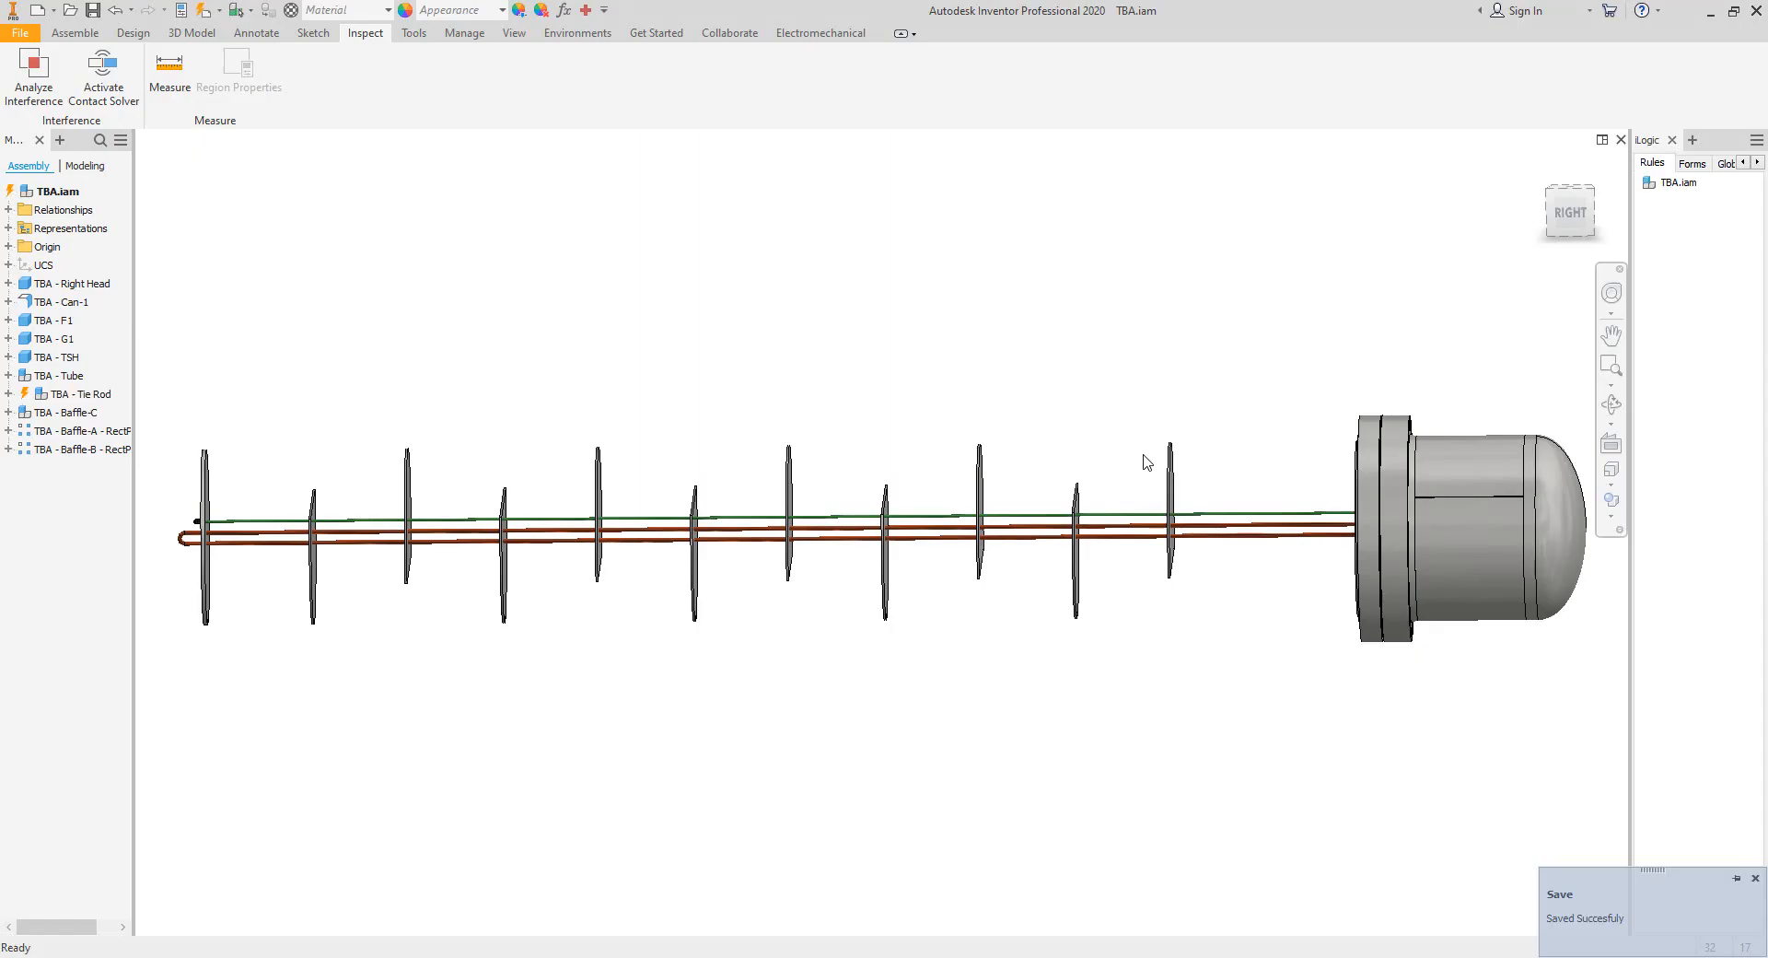
# Examine the rebuilt tie rod's nuts against Baffle-C's outer face from the right-side view and at an orbited angle.
pyautogui.click(1569, 220)
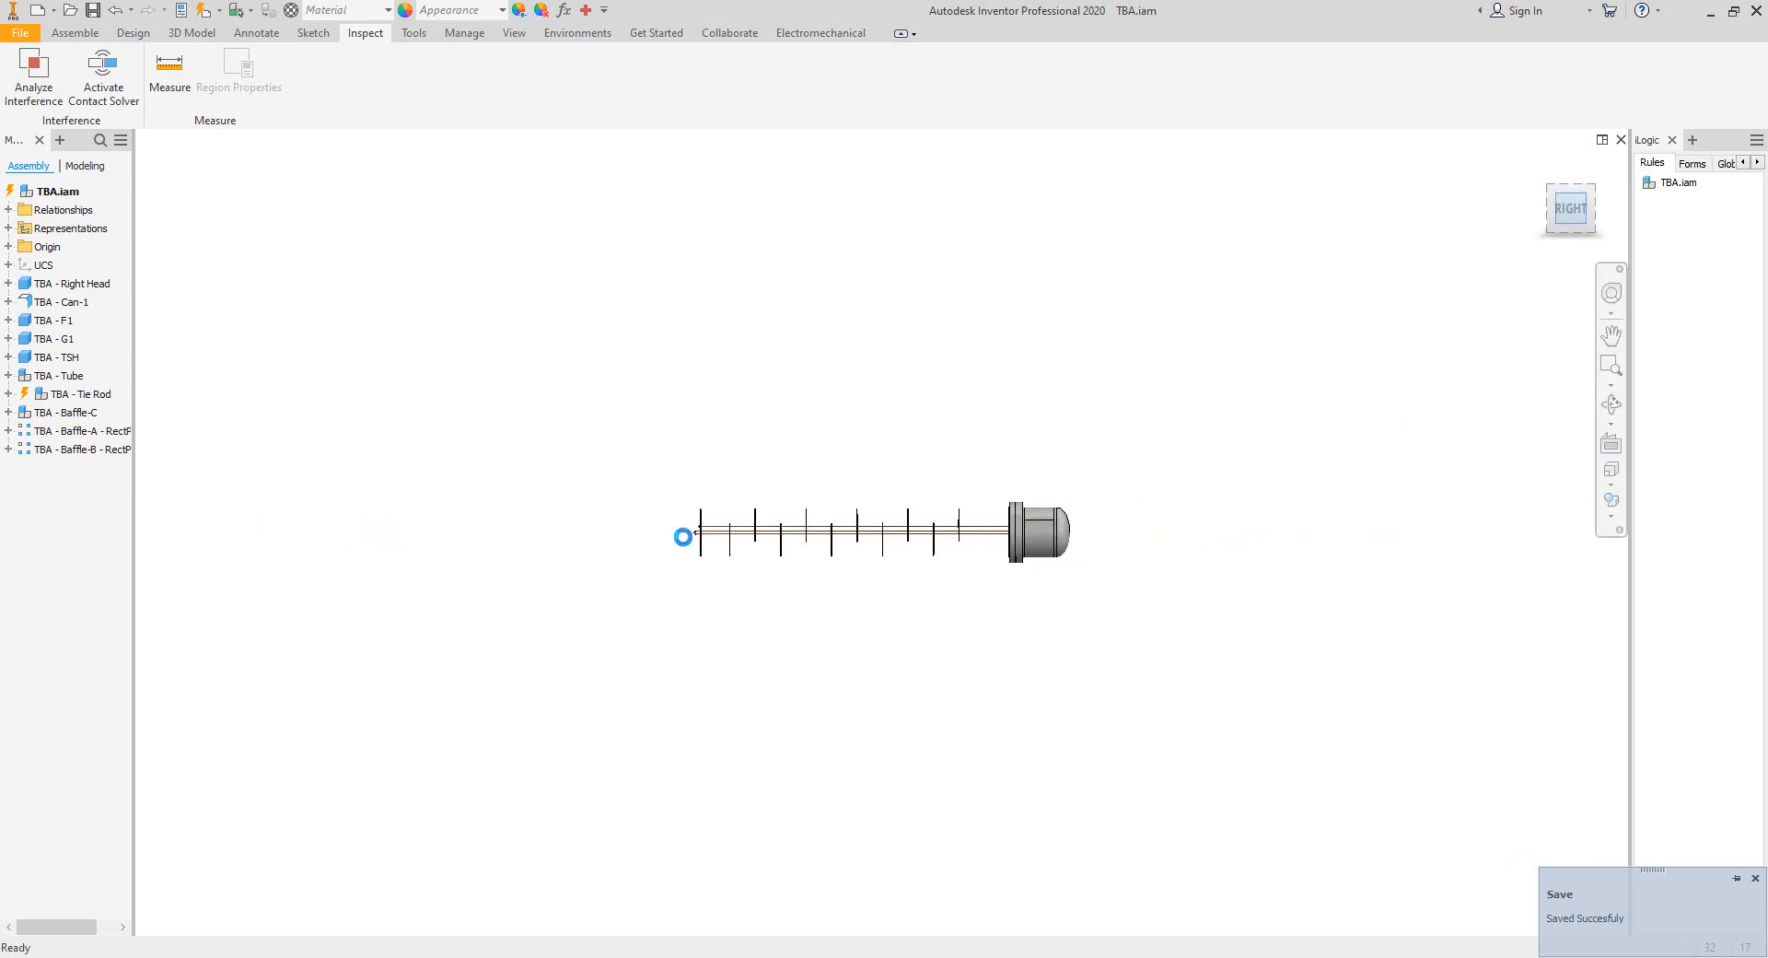
pyautogui.scroll(-6, 704, 524)
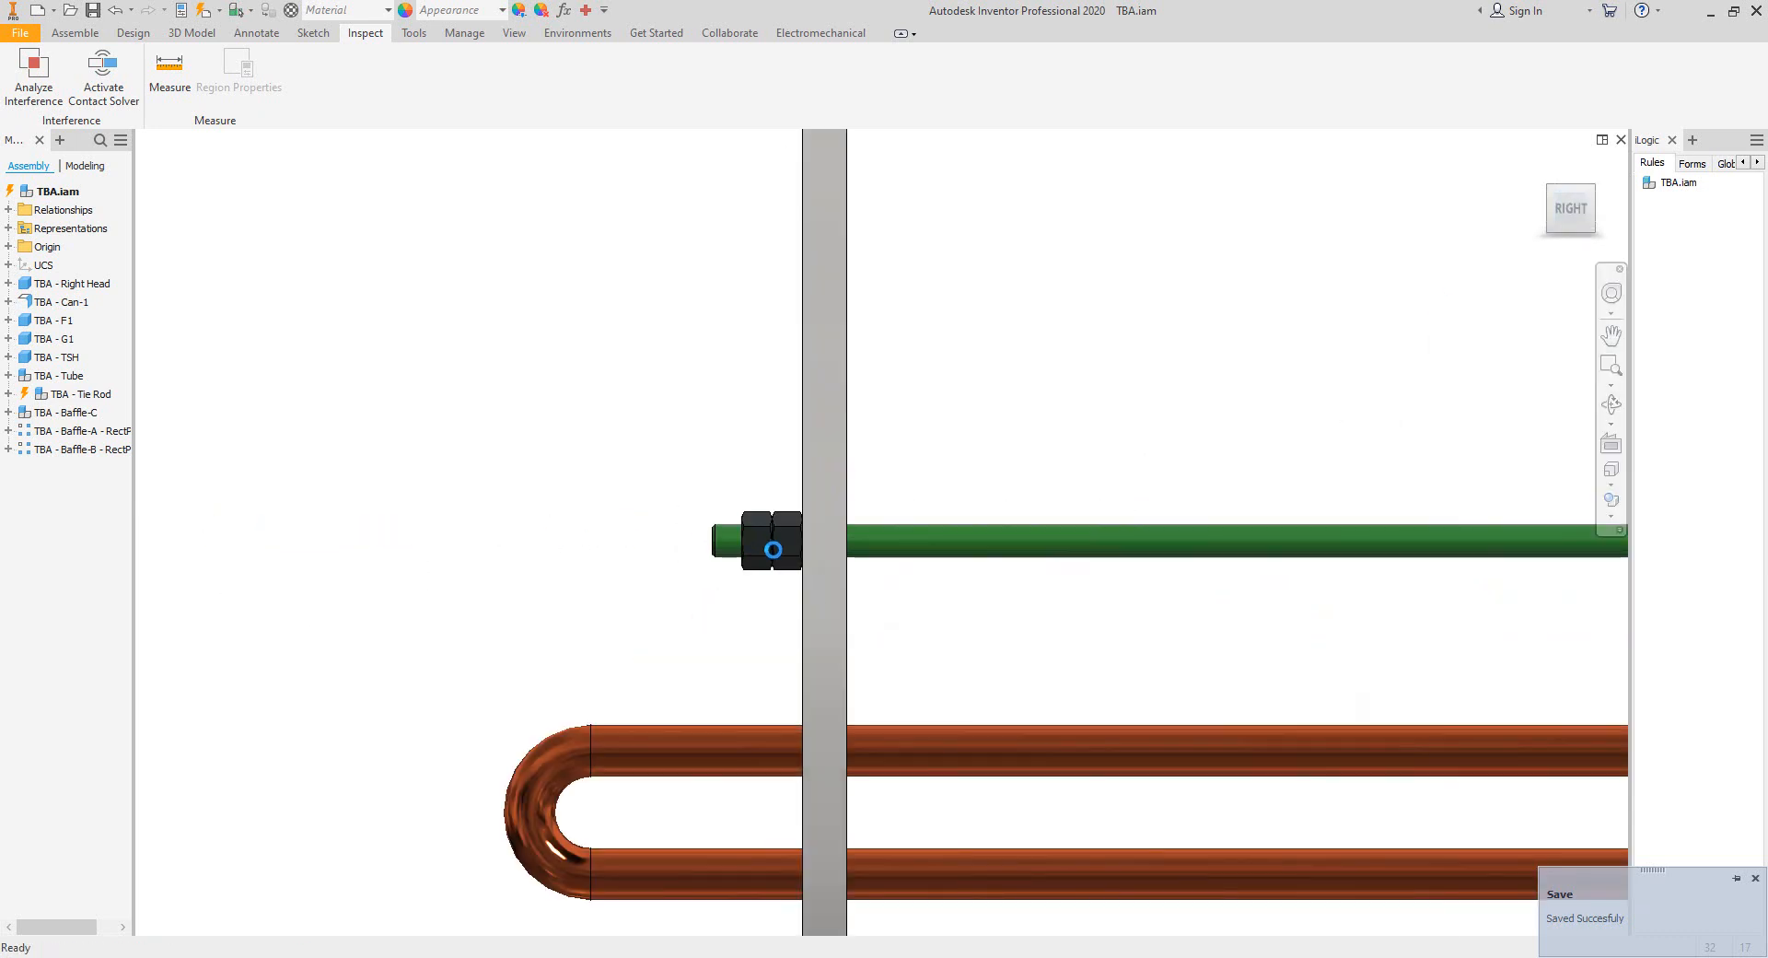
pyautogui.scroll(10, 773, 549)
pyautogui.scroll(-10, 246, 495)
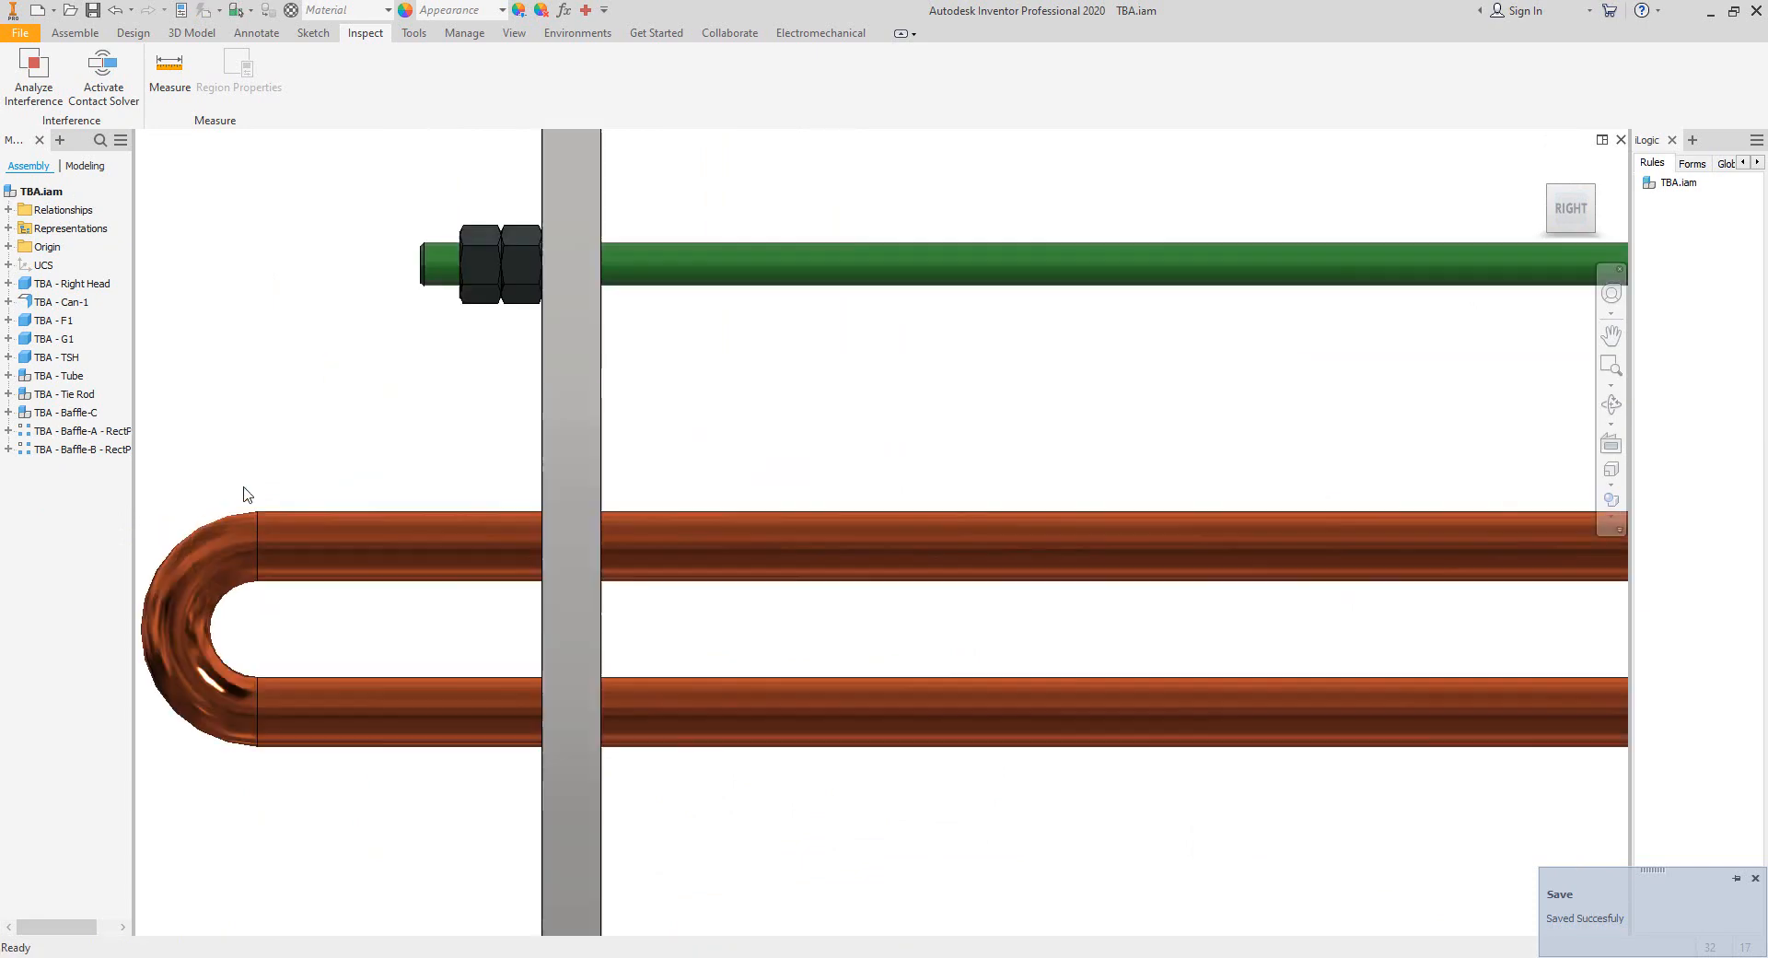
pyautogui.scroll(2, 461, 442)
pyautogui.scroll(-5, 1007, 355)
pyautogui.click(1610, 404)
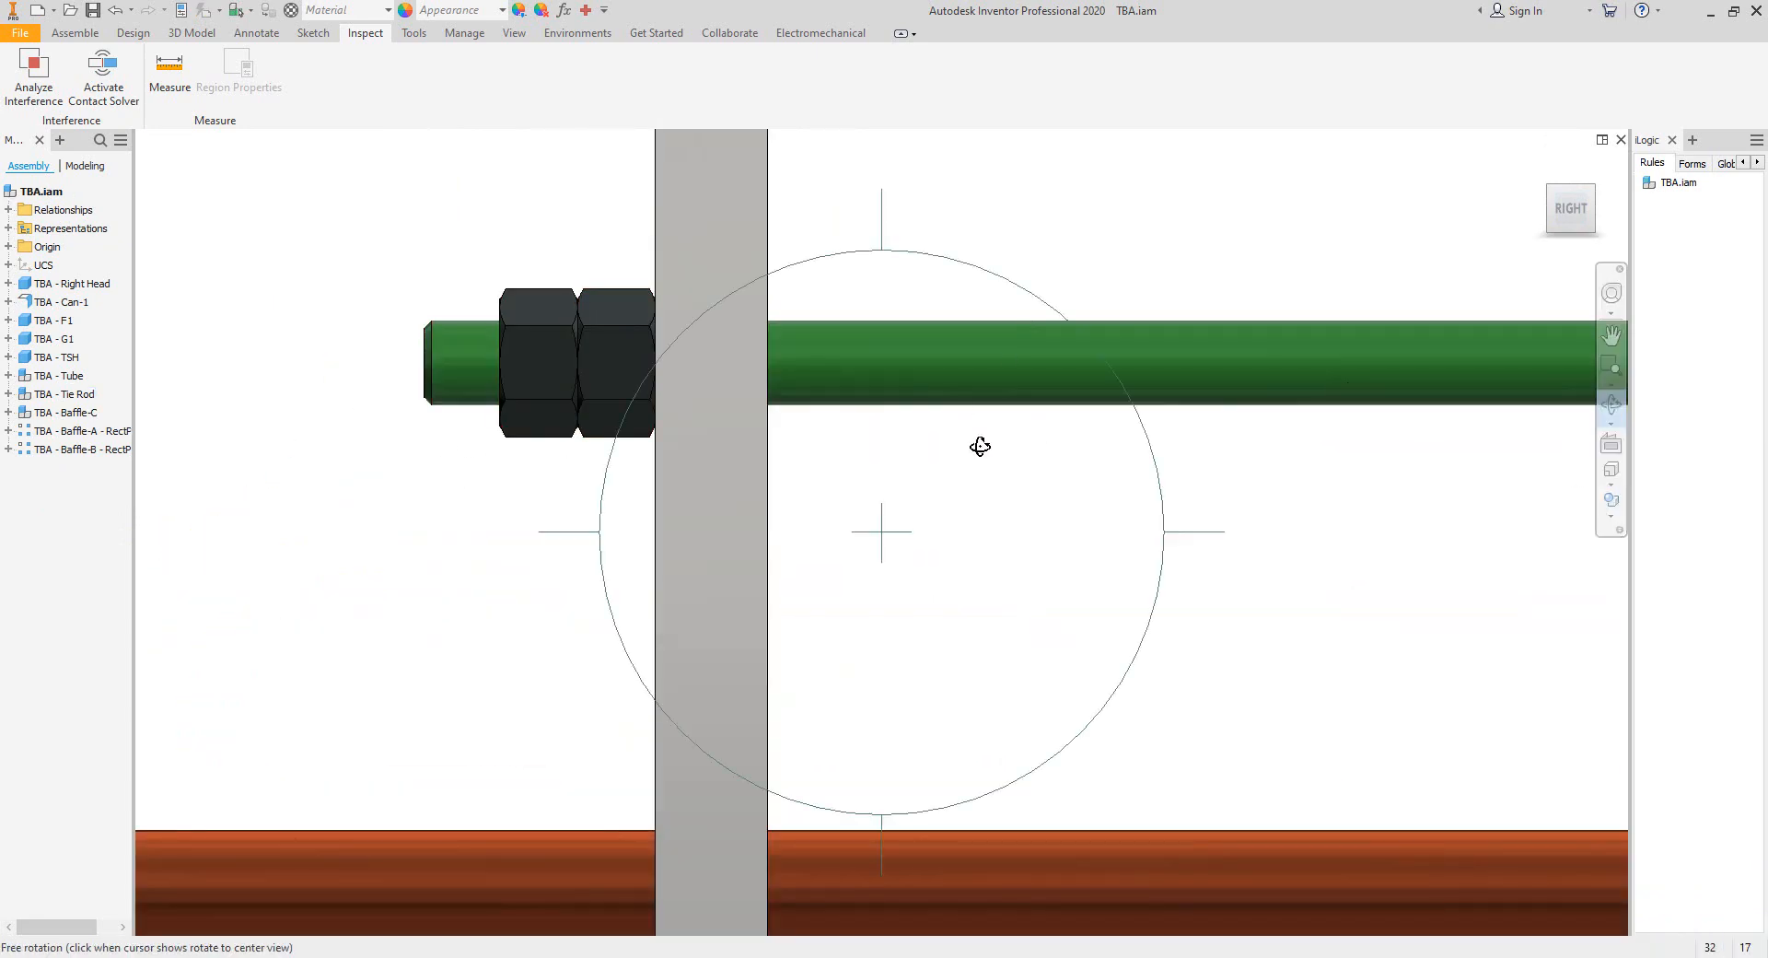
pyautogui.moveTo(979, 446); pyautogui.dragTo(1013, 548)
pyautogui.rightClick(1013, 546)
pyautogui.click(1040, 553)
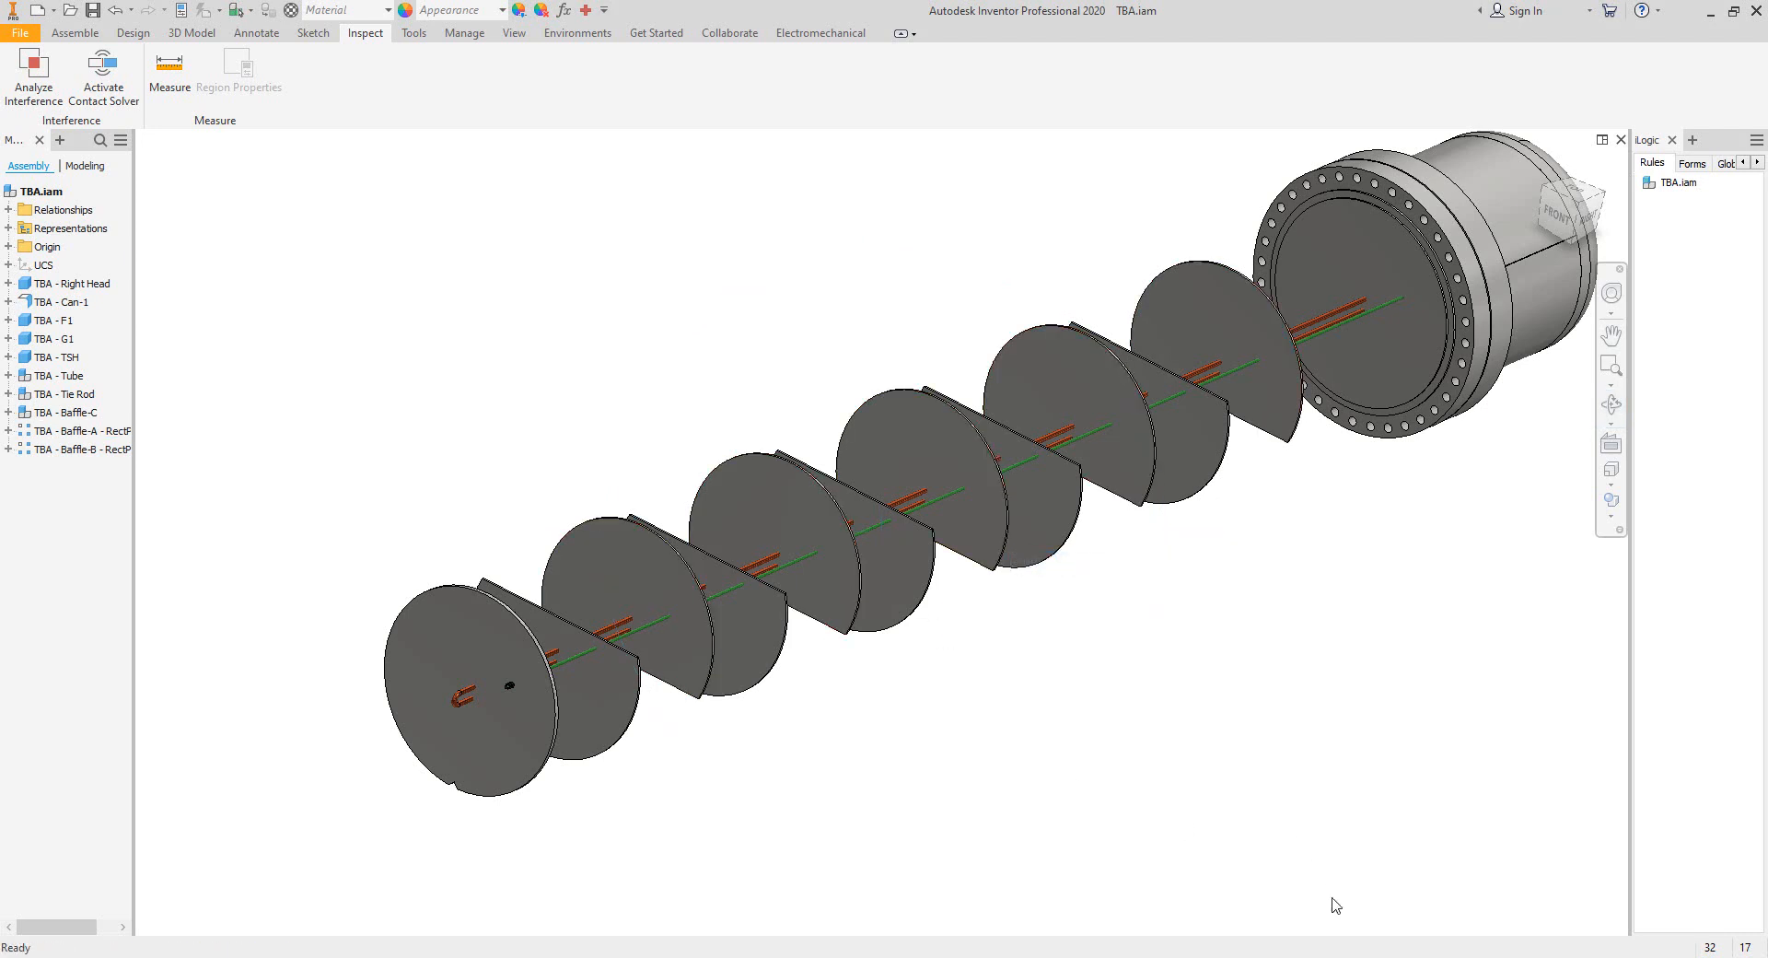
pyautogui.moveTo(1323, 957)
pyautogui.click(1394, 892)
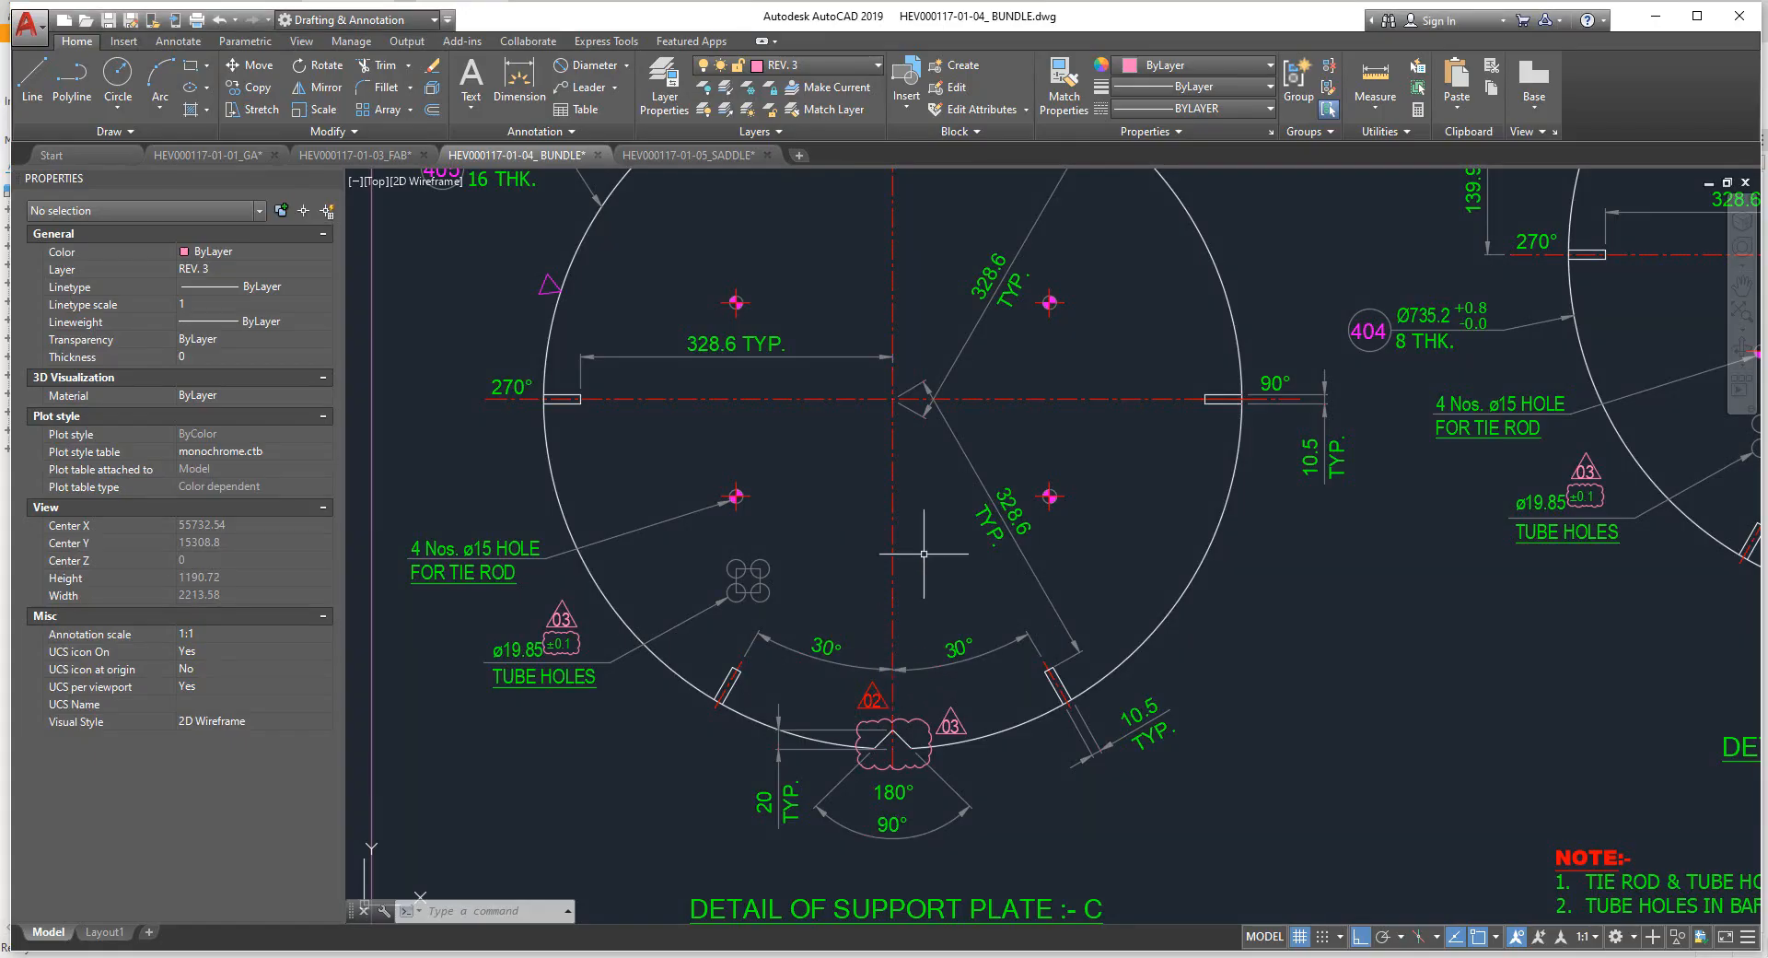
pyautogui.scroll(-5, 924, 552)
pyautogui.moveTo(984, 501)
pyautogui.mouseDown(button='middle')
pyautogui.moveTo(1001, 545)
pyautogui.moveTo(958, 818)
pyautogui.mouseUp(button='middle')
pyautogui.scroll(8, 1045, 396)
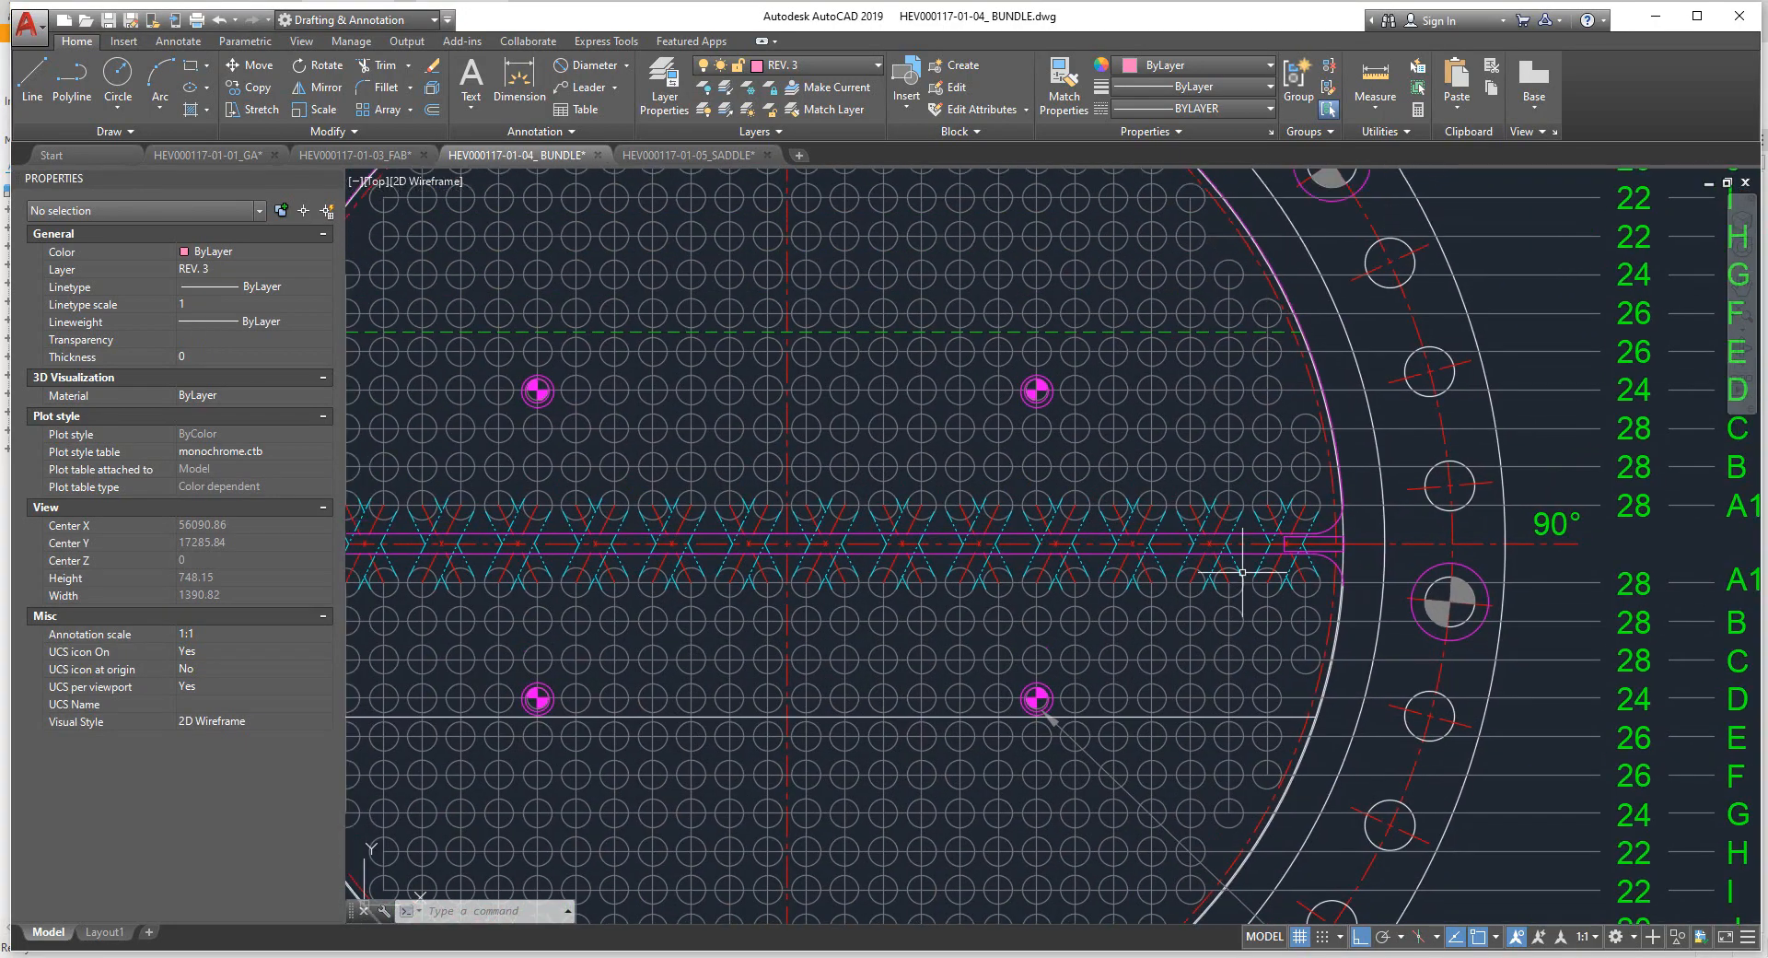
pyautogui.scroll(5, 1313, 506)
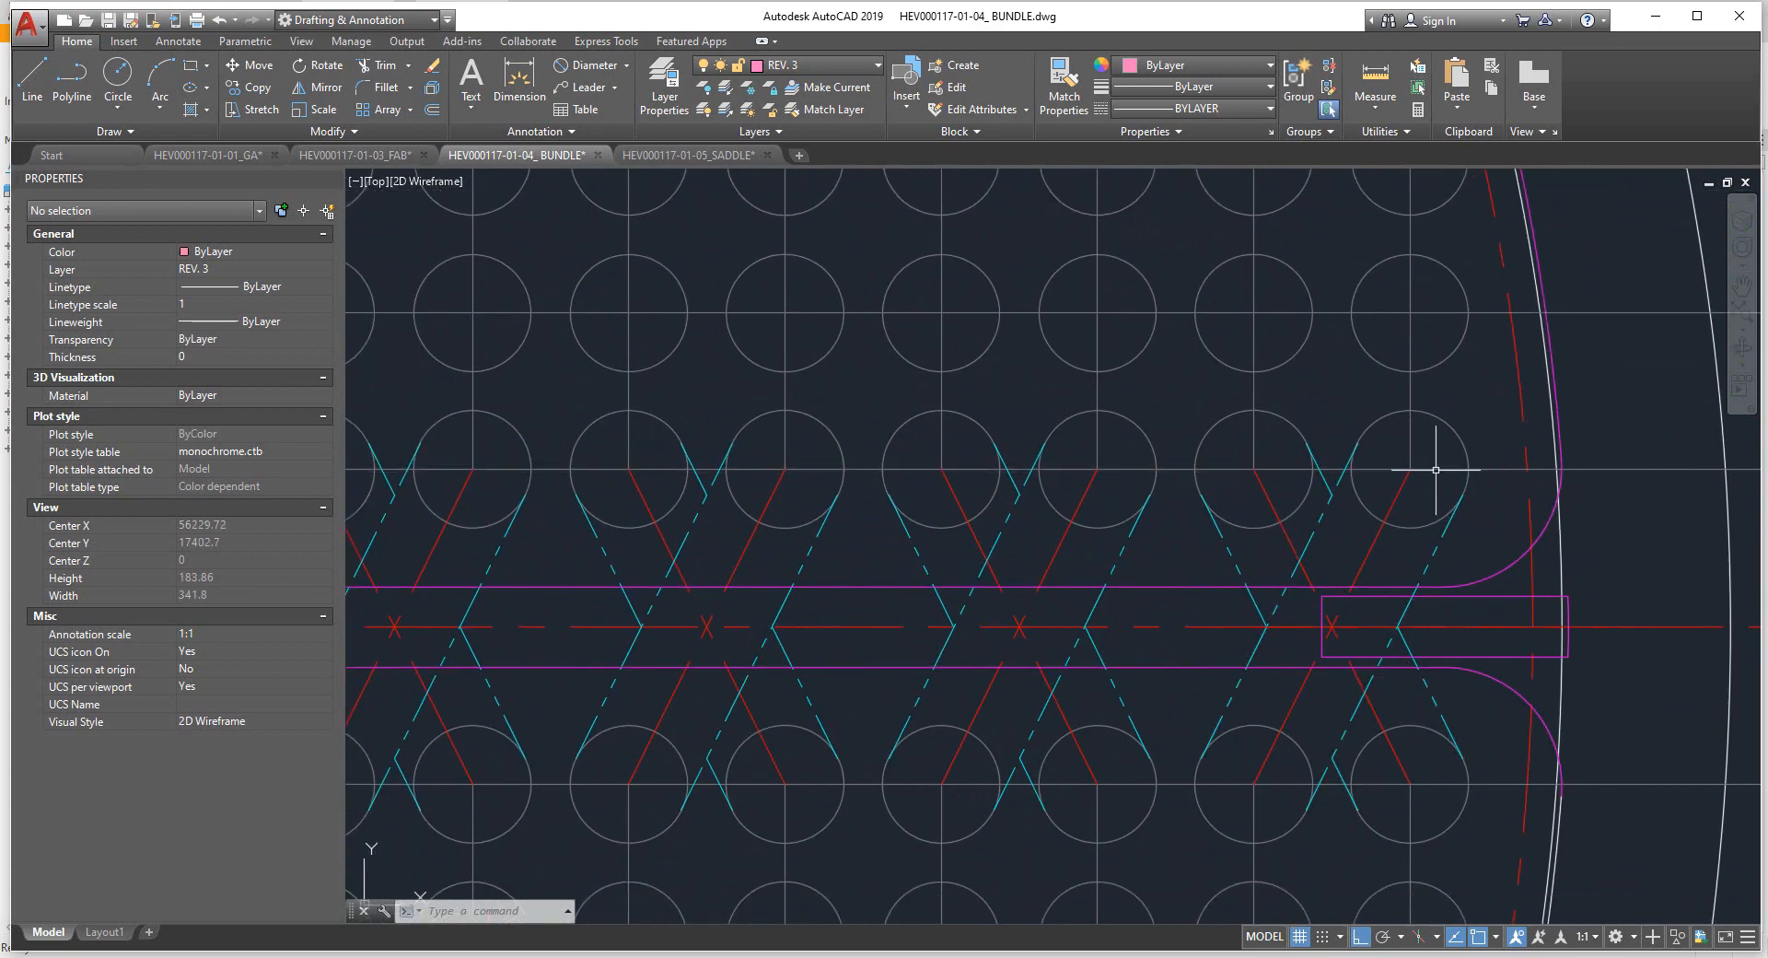
pyautogui.scroll(-2, 1314, 592)
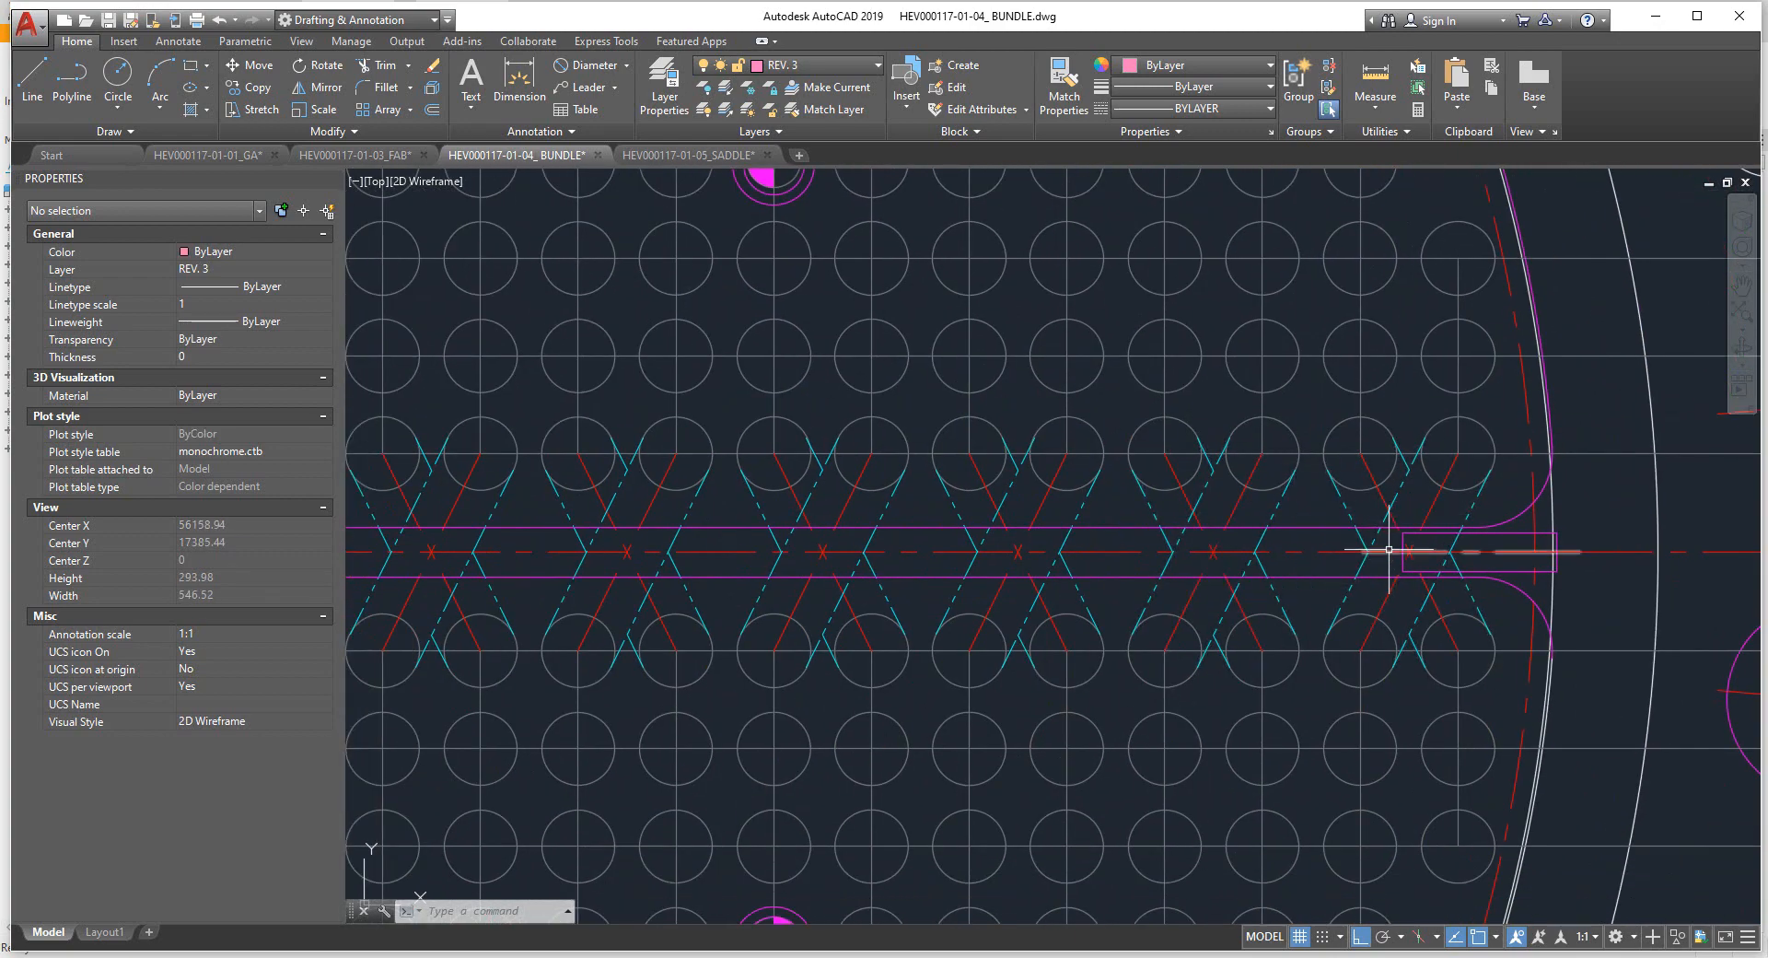
pyautogui.moveTo(1388, 548)
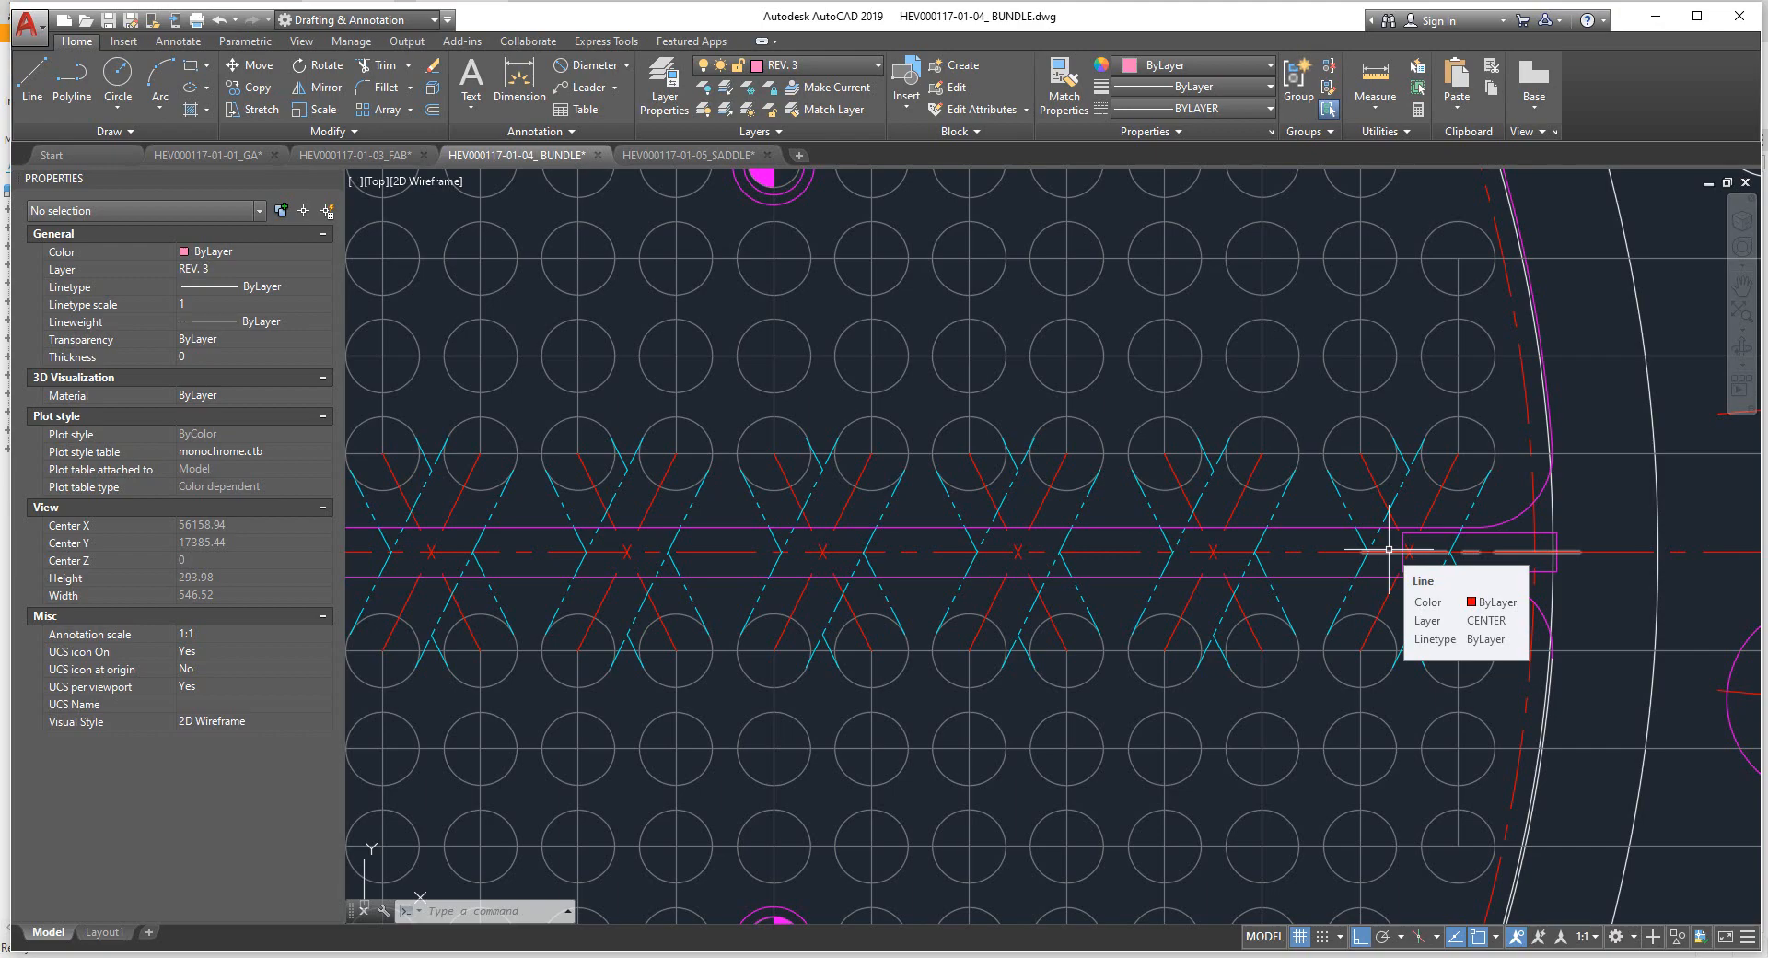
pyautogui.scroll(-4, 1335, 525)
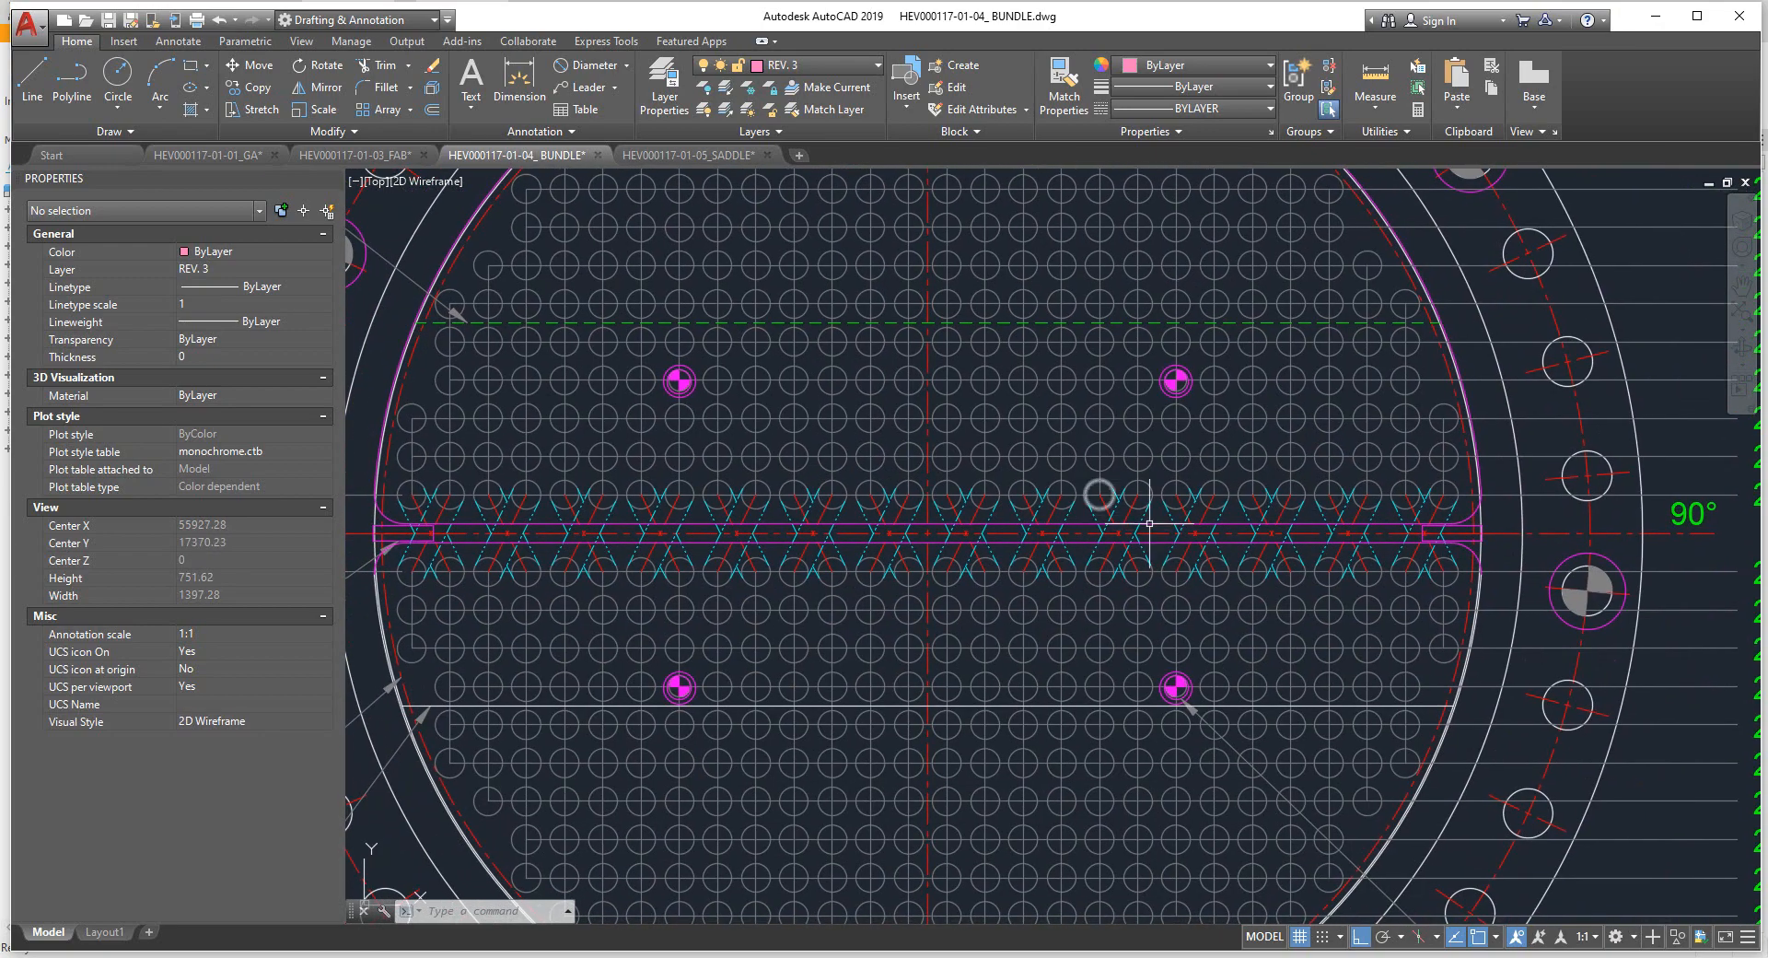
pyautogui.scroll(-4, 1137, 513)
pyautogui.moveTo(479, 503); pyautogui.dragTo(920, 420, button='middle')
pyautogui.scroll(2, 911, 419)
pyautogui.scroll(-4, 1096, 461)
pyautogui.scroll(4, 1427, 475)
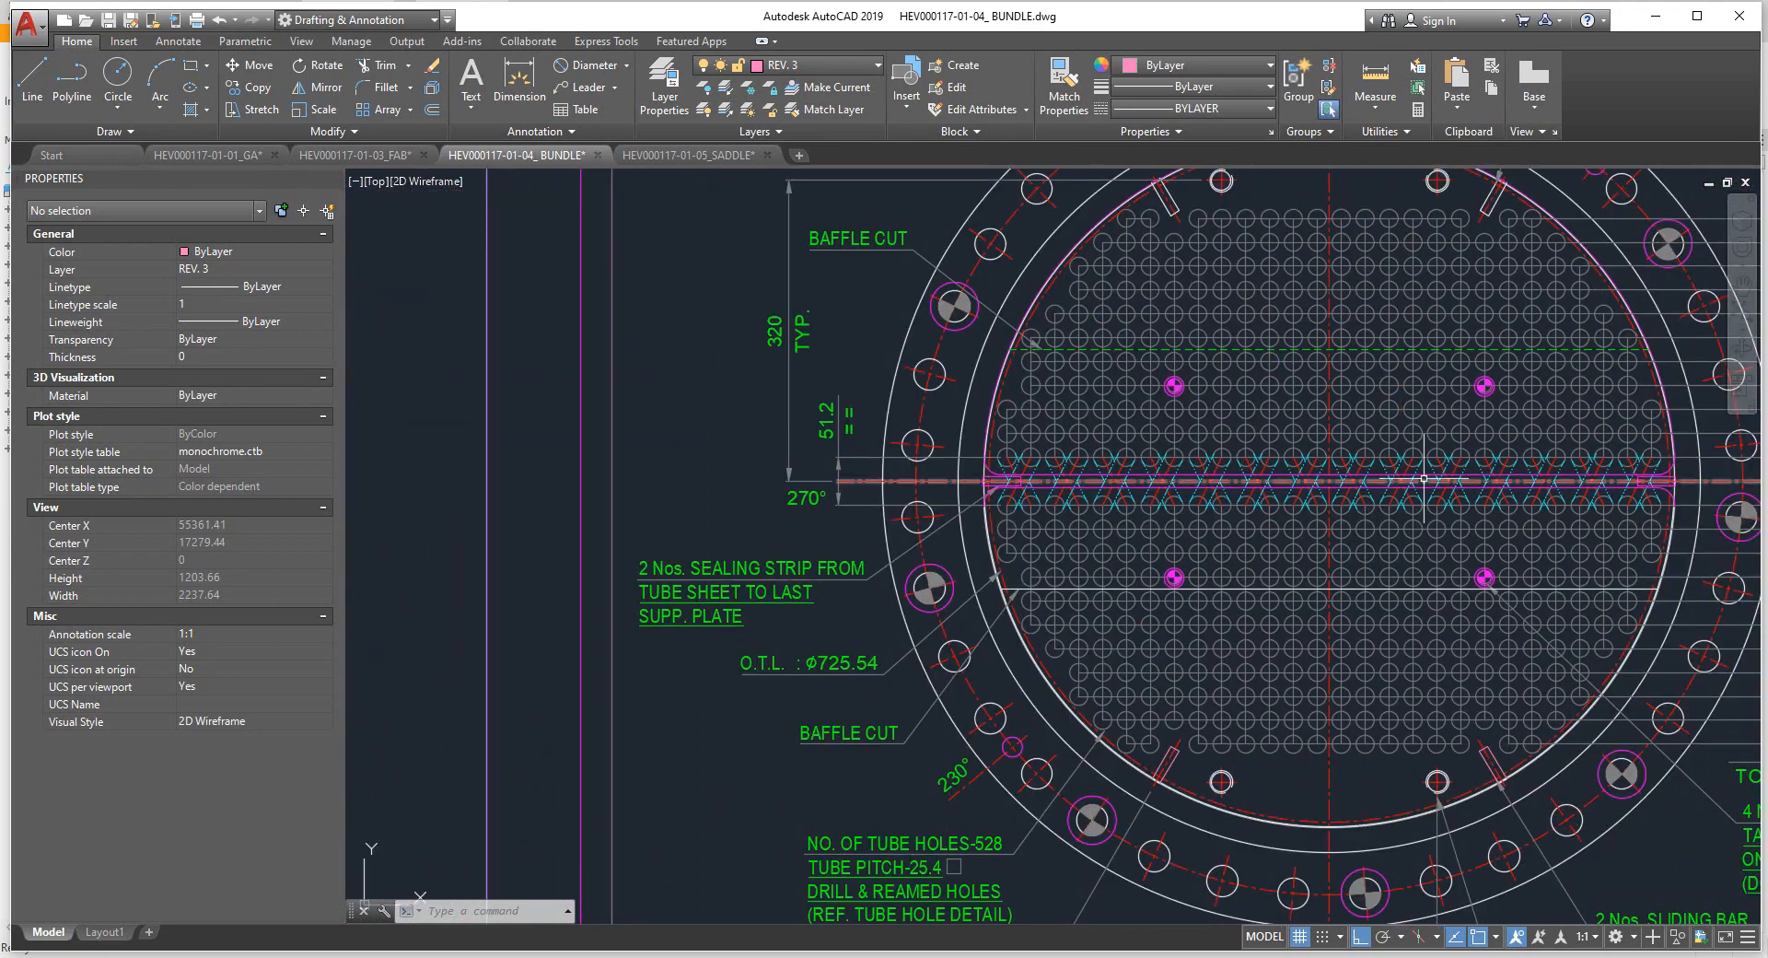
pyautogui.scroll(2, 1424, 478)
pyautogui.scroll(4, 1294, 443)
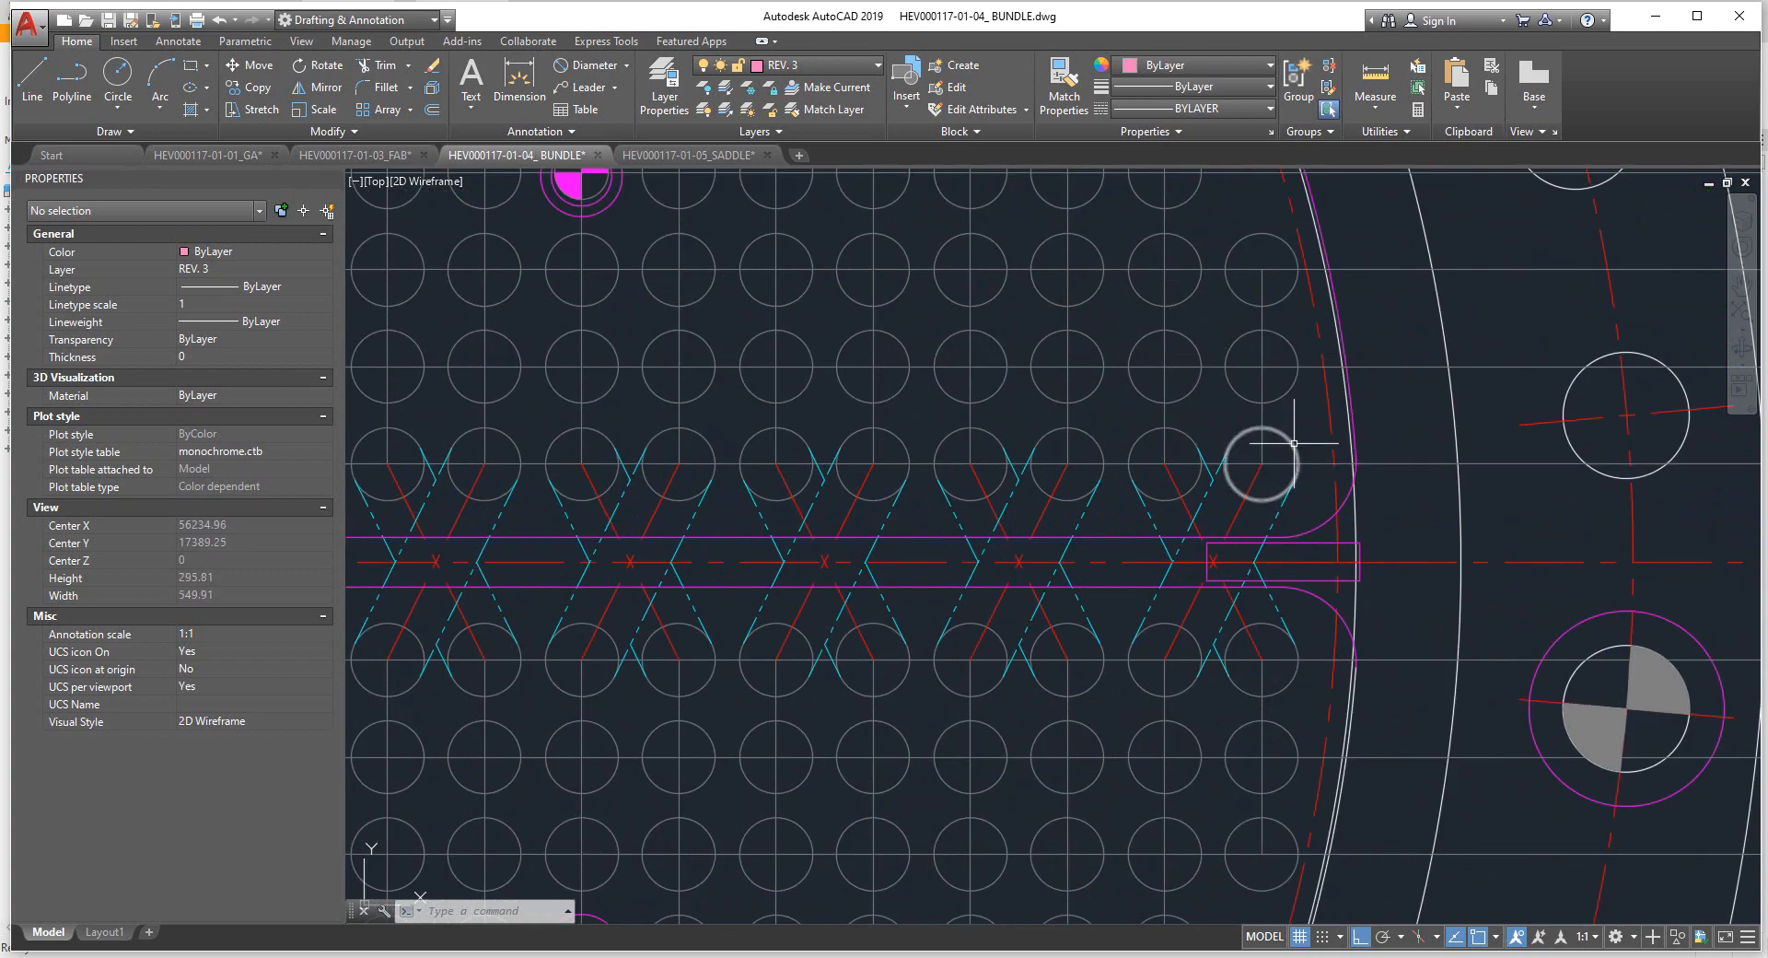
# Select the outermost tube hole circle just above the pass partition near the 90° side to inspect it, and clear the selection.
pyautogui.click(1294, 443)
pyautogui.click(1301, 651)
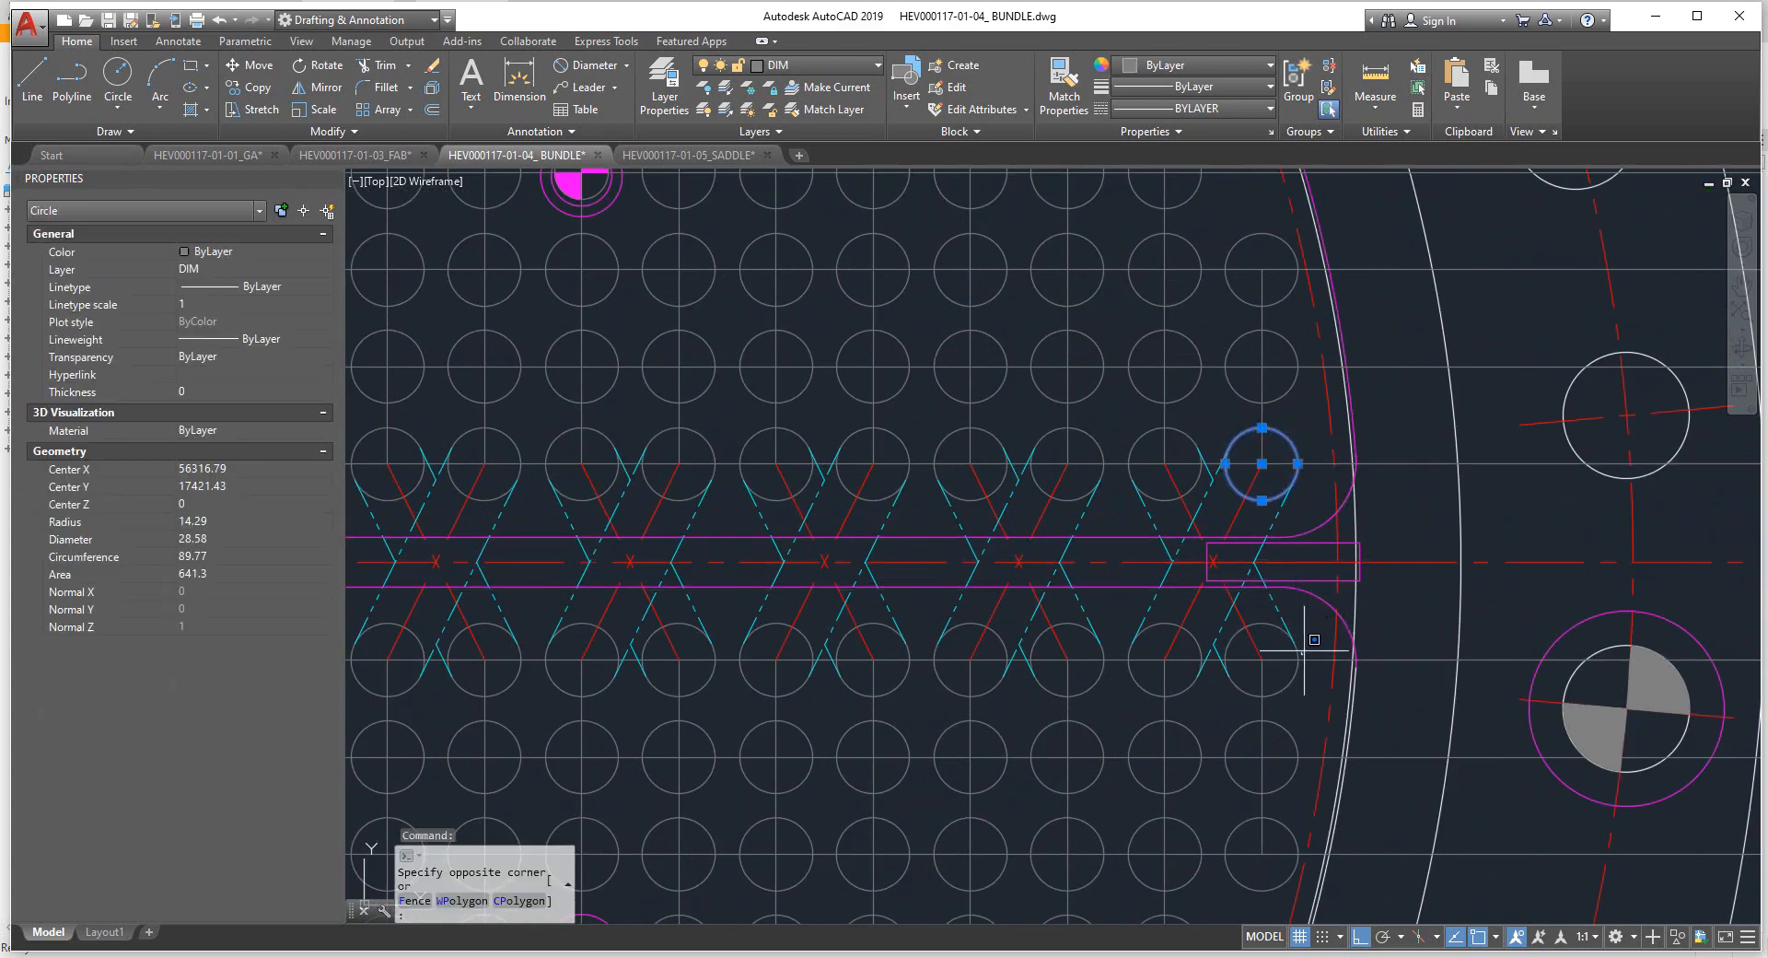
pyautogui.press('Escape')
pyautogui.click(1293, 439)
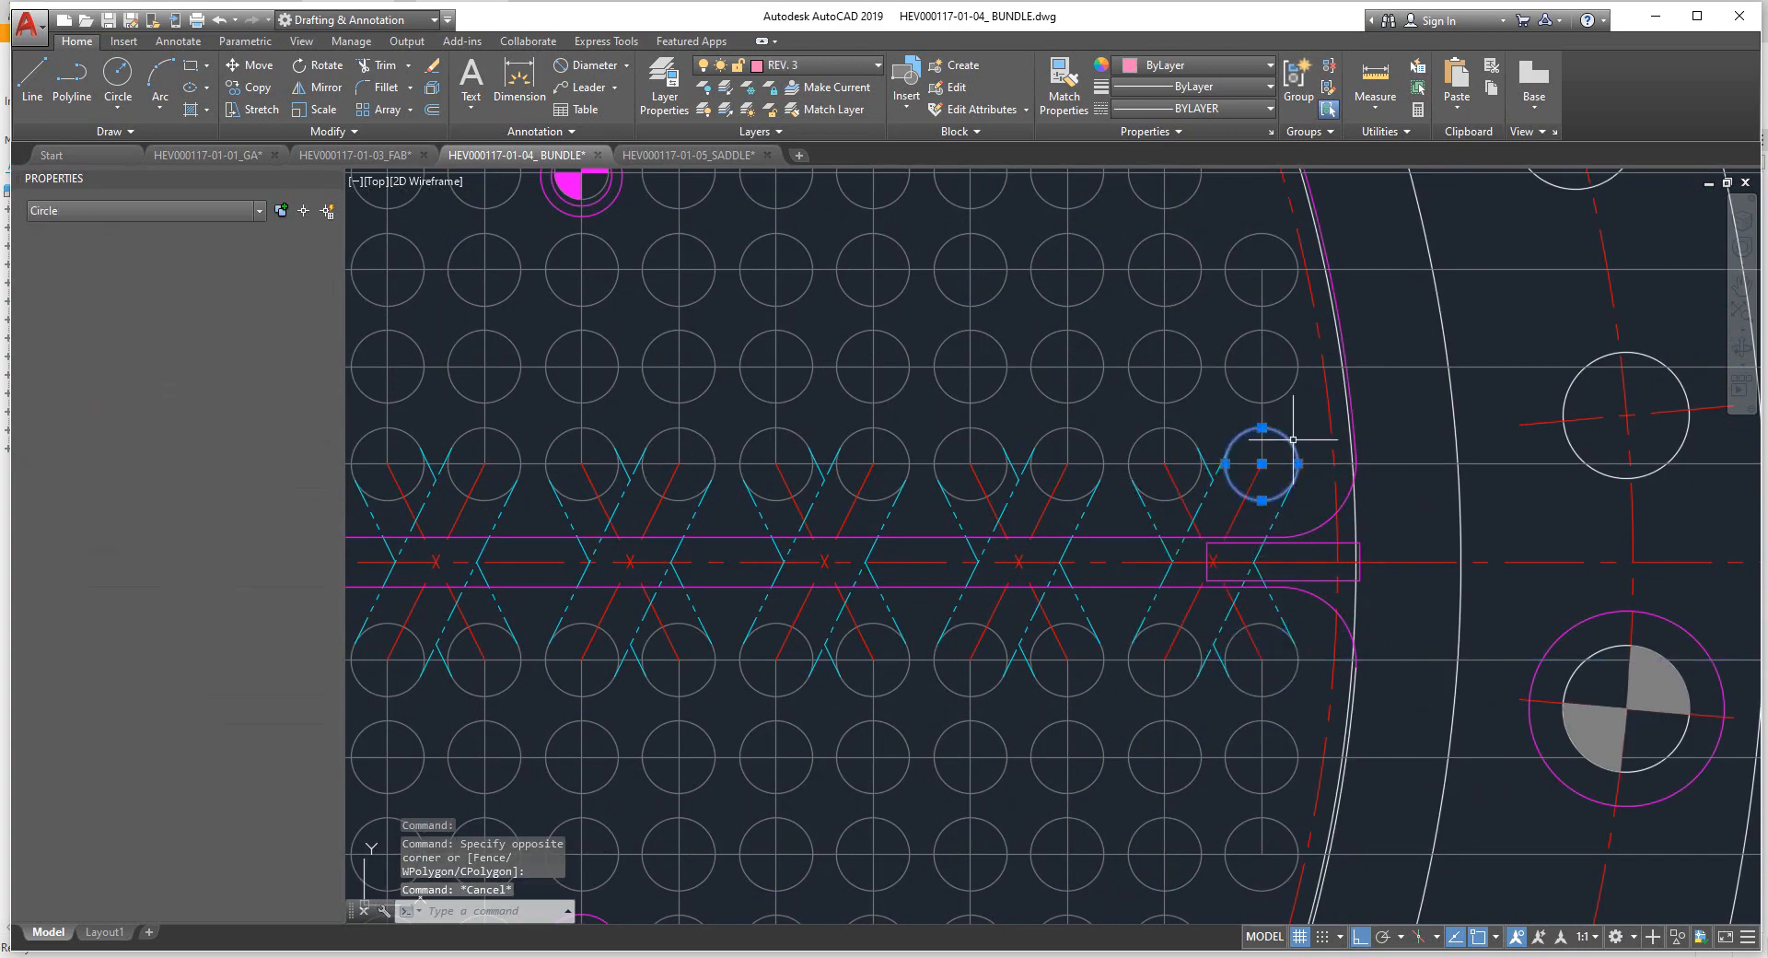
pyautogui.click(1149, 678)
pyautogui.click(1131, 698)
pyautogui.press('Escape')
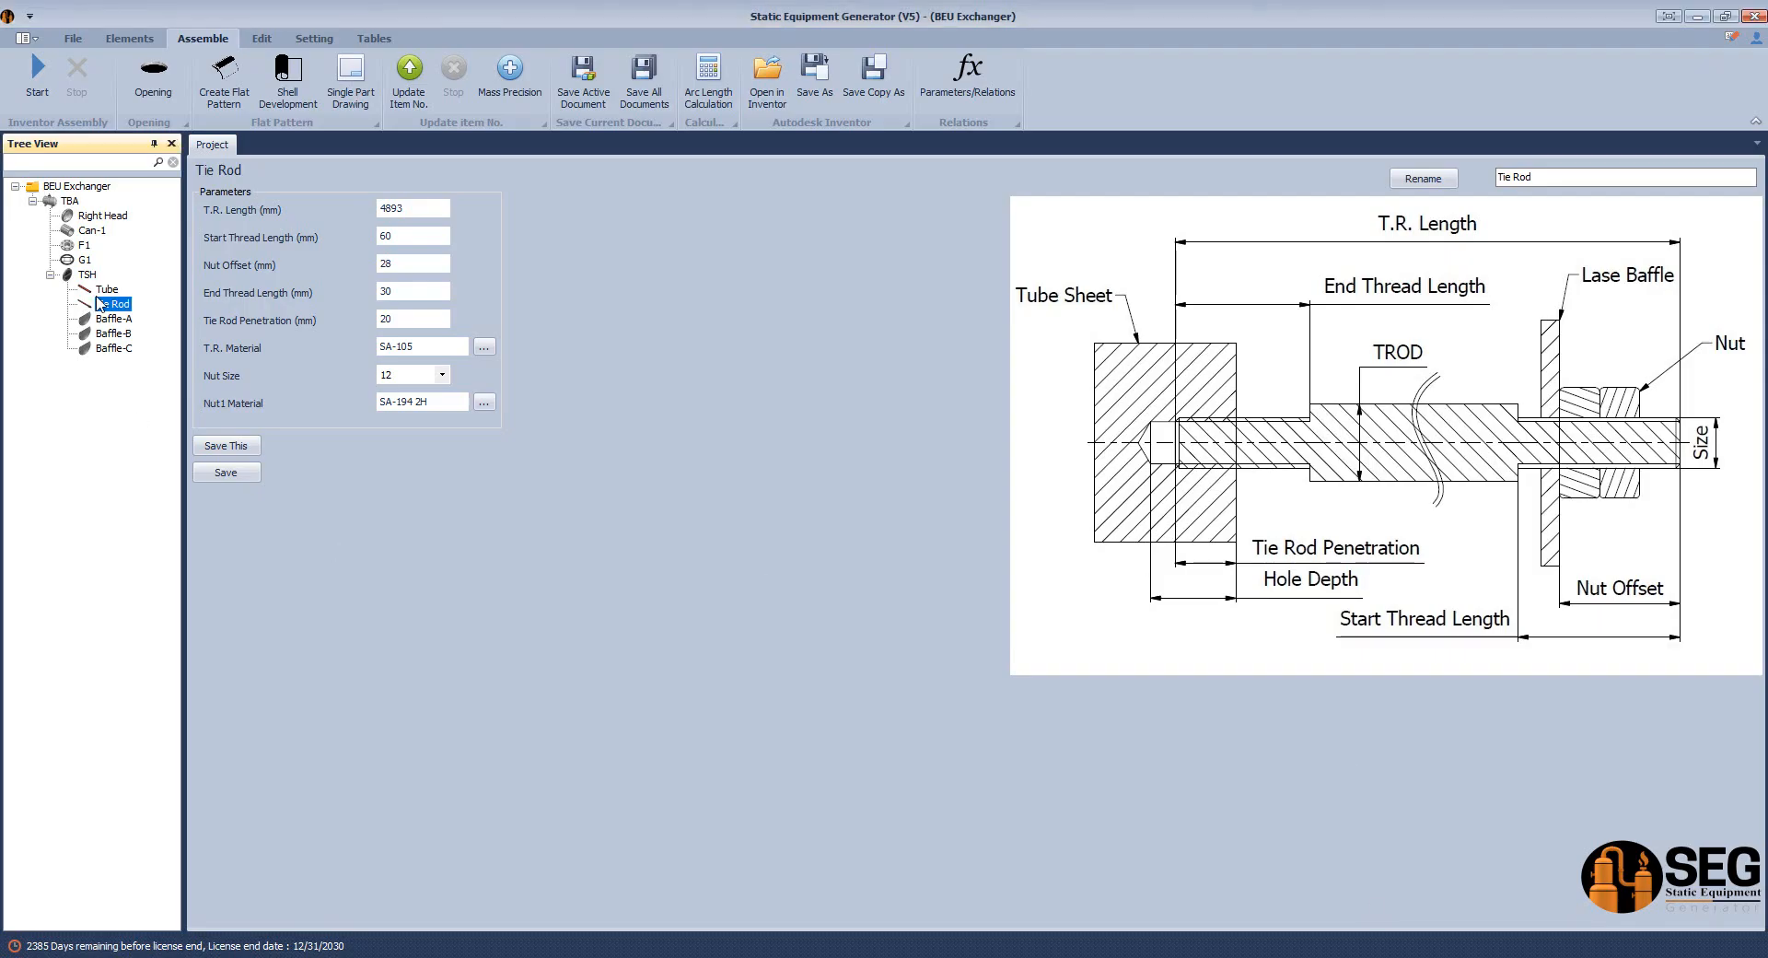
# In Static Equipment Generator, open the TSH tubesheet's holing form and start the holing process.
pyautogui.click(87, 275)
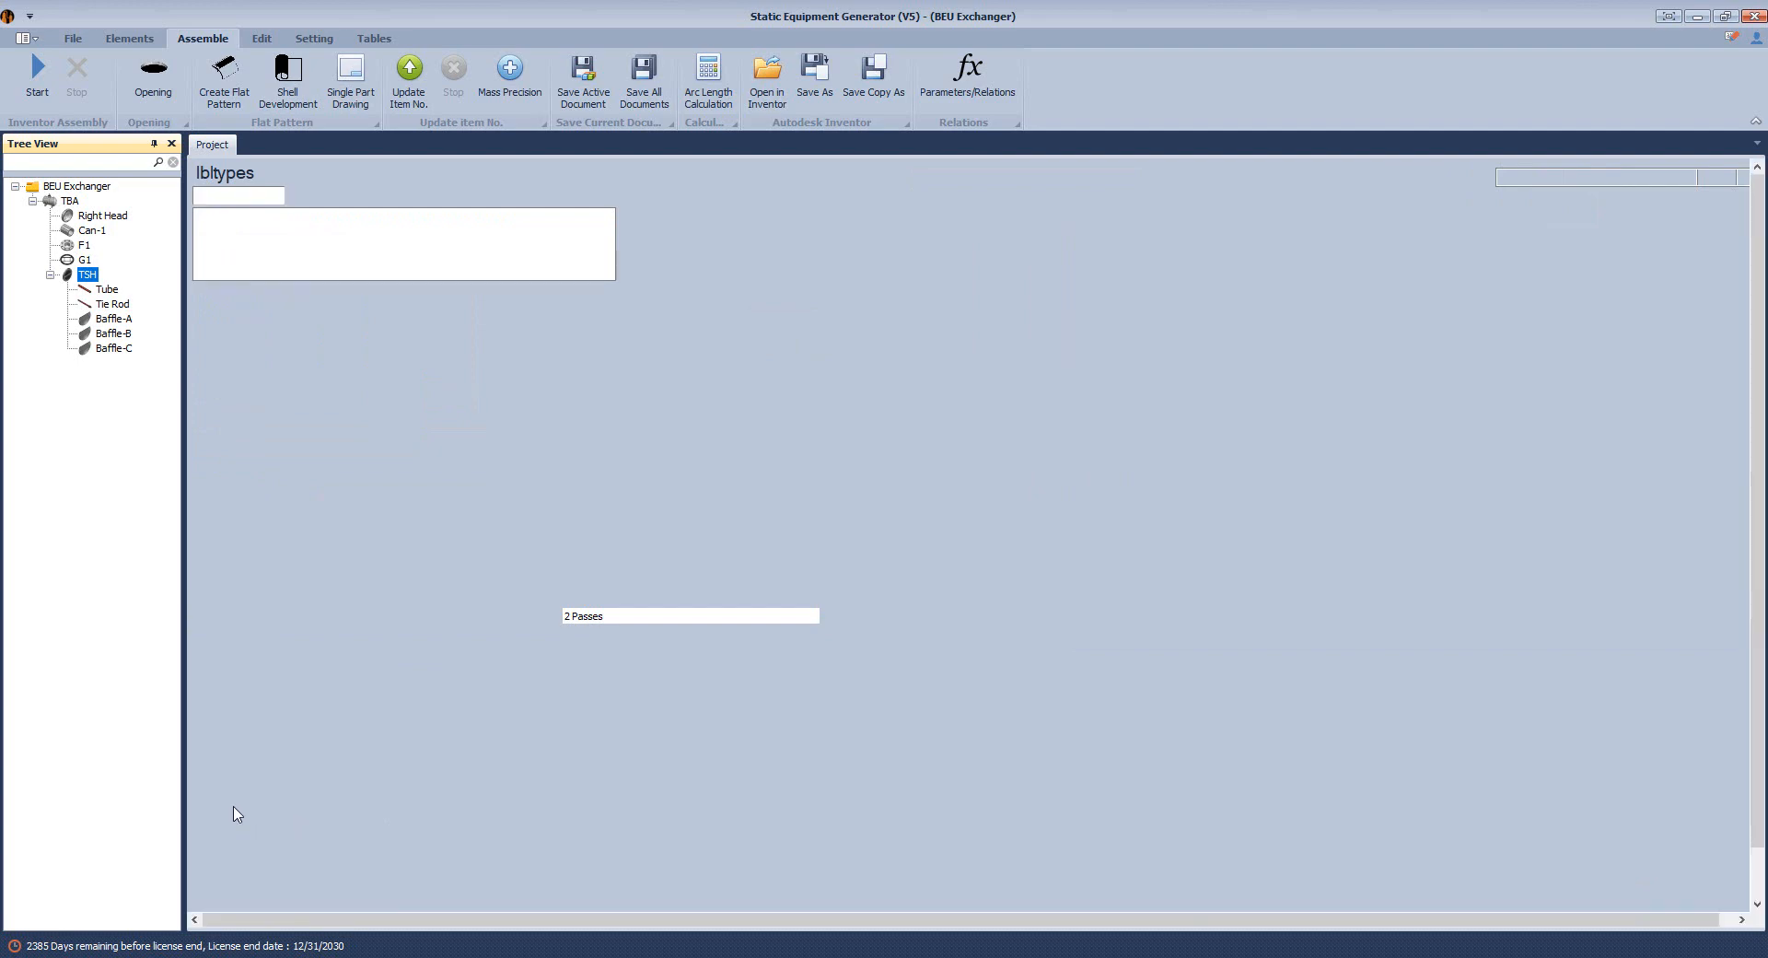
pyautogui.scroll(-1, 329, 737)
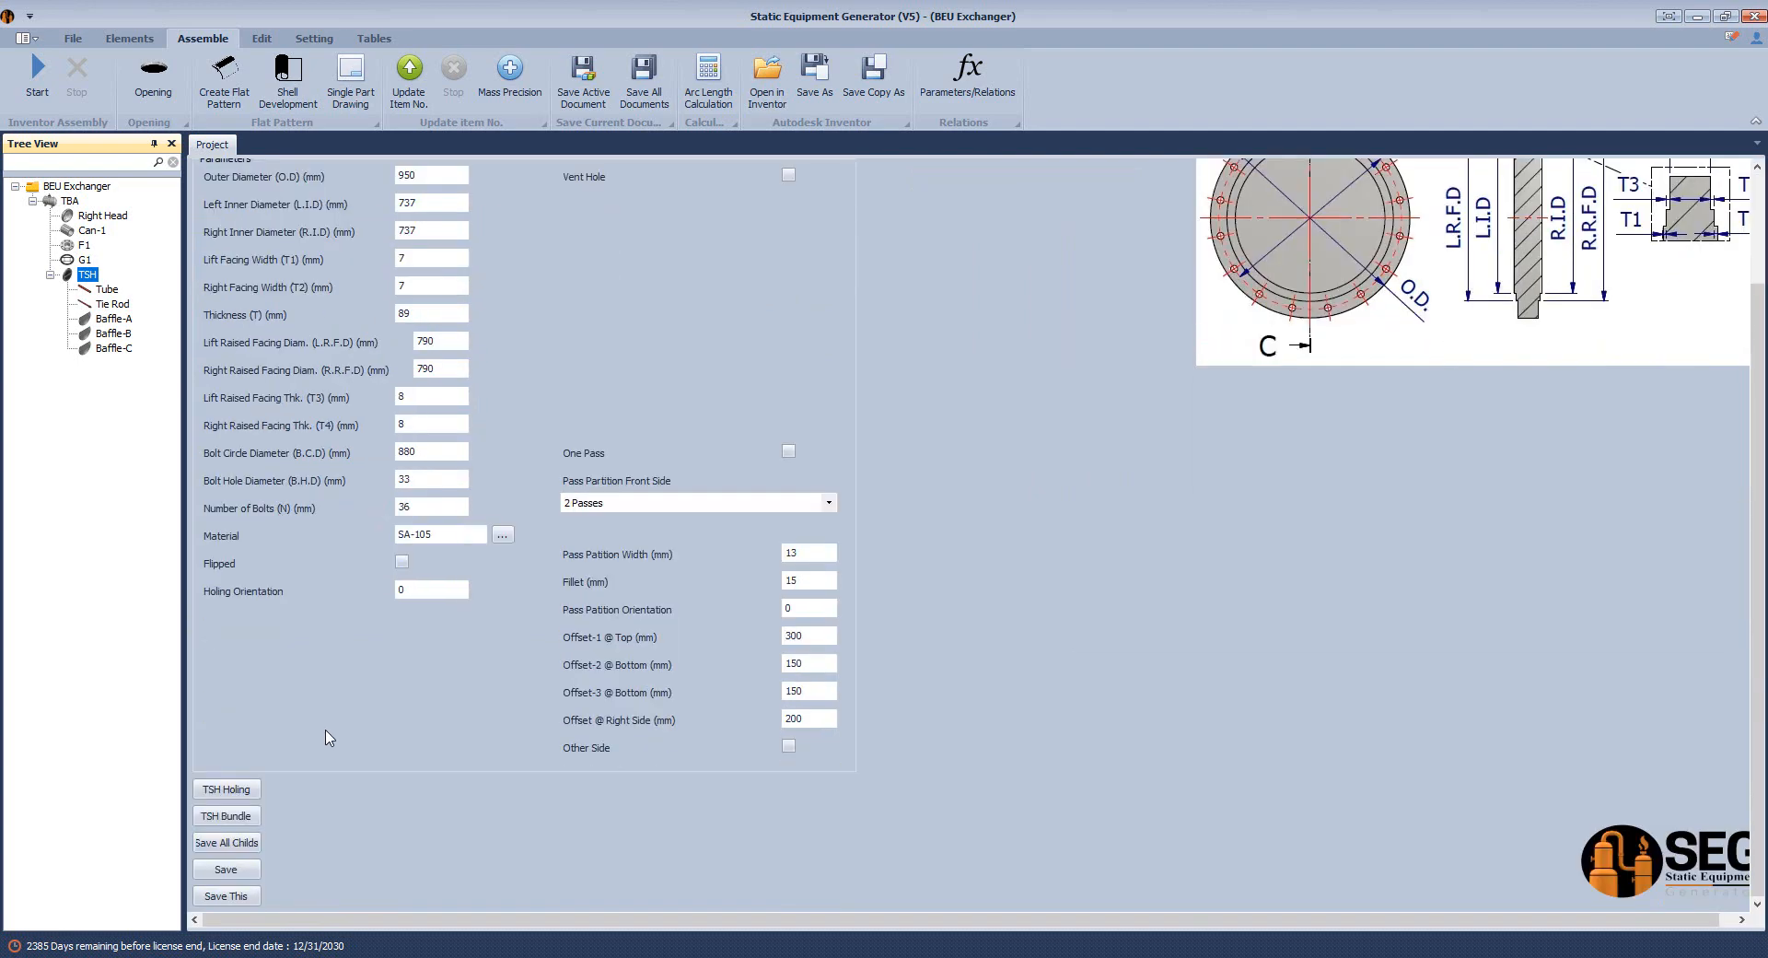
pyautogui.click(245, 797)
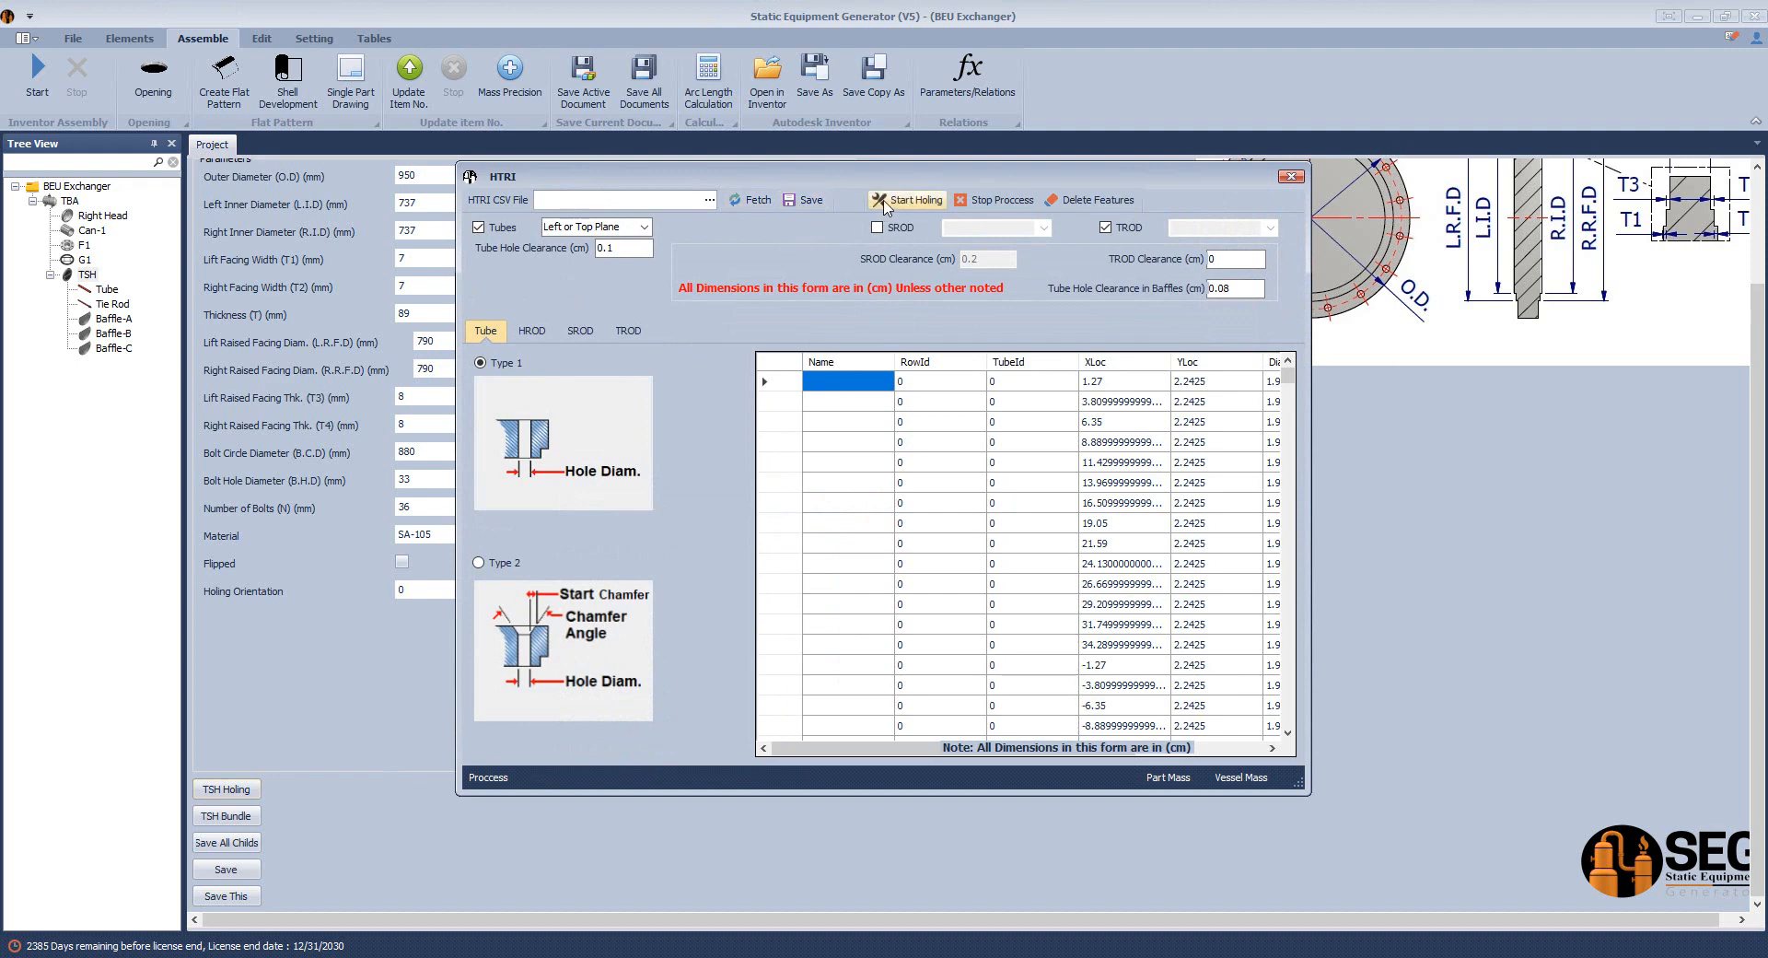
pyautogui.click(904, 204)
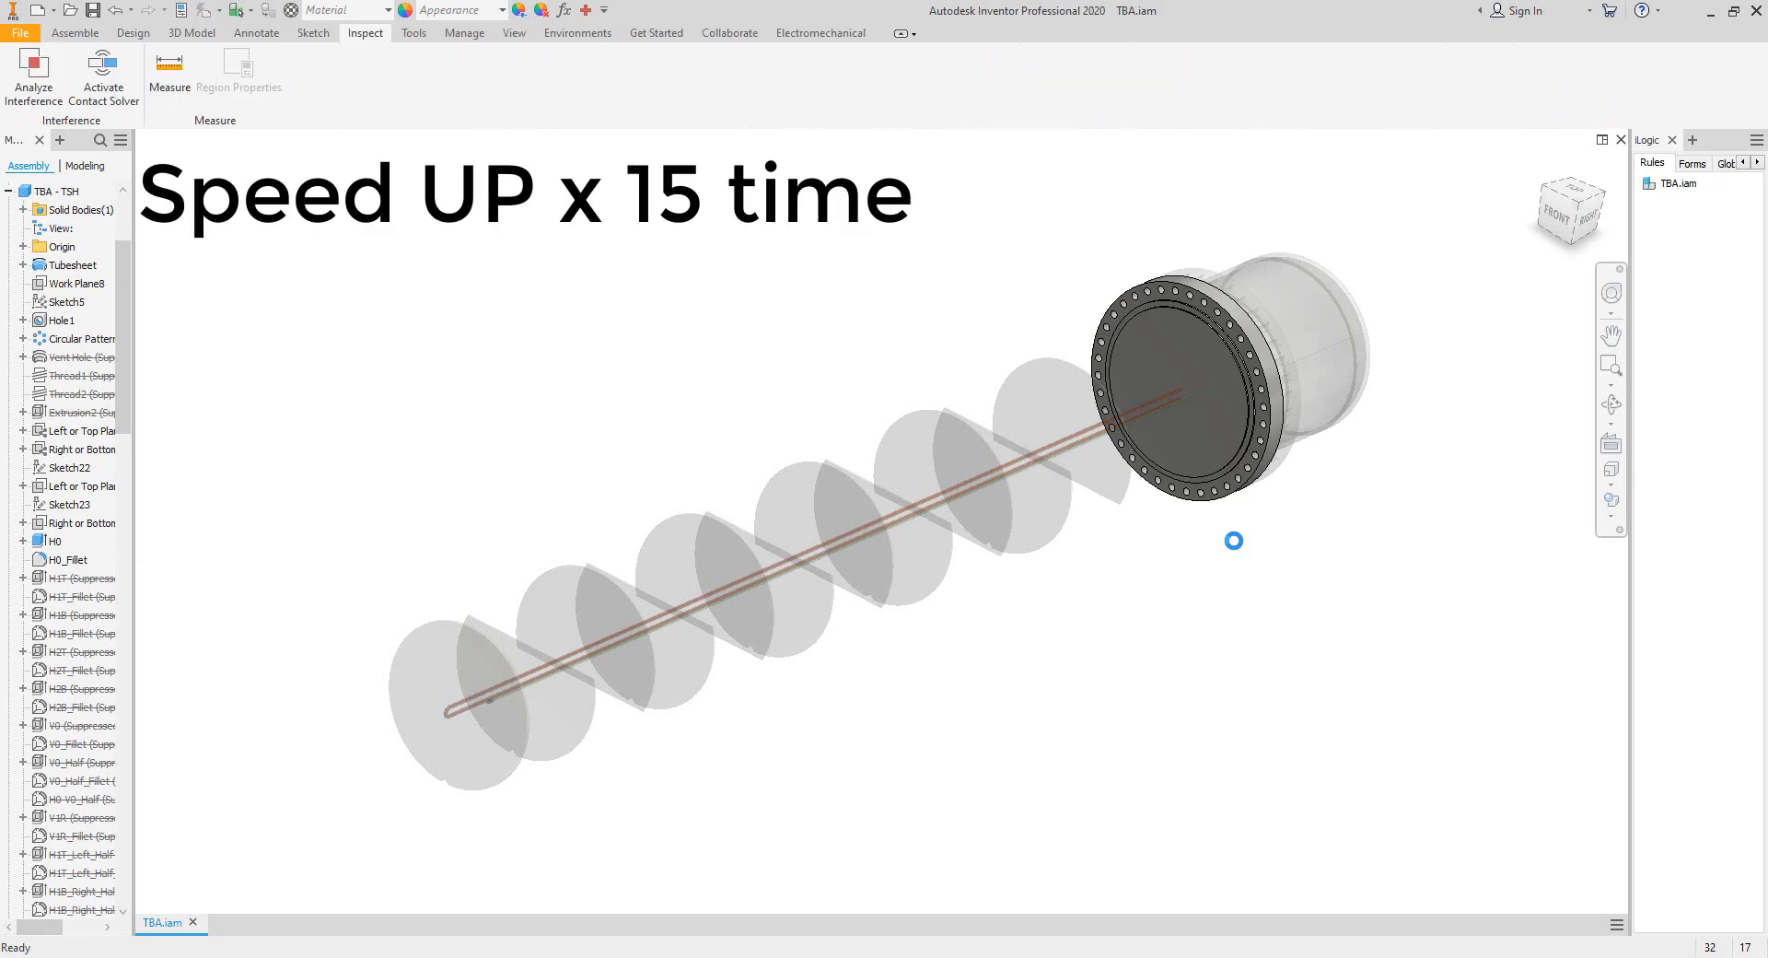
# View the assembly in Inventor during the holing run, return to Static Equipment Generator, and close the HTRI form.
pyautogui.scroll(-1, 1234, 541)
pyautogui.keyDown('shift'); pyautogui.moveTo(1234, 540); pyautogui.dragTo(1338, 587, button='middle'); pyautogui.keyUp('shift')
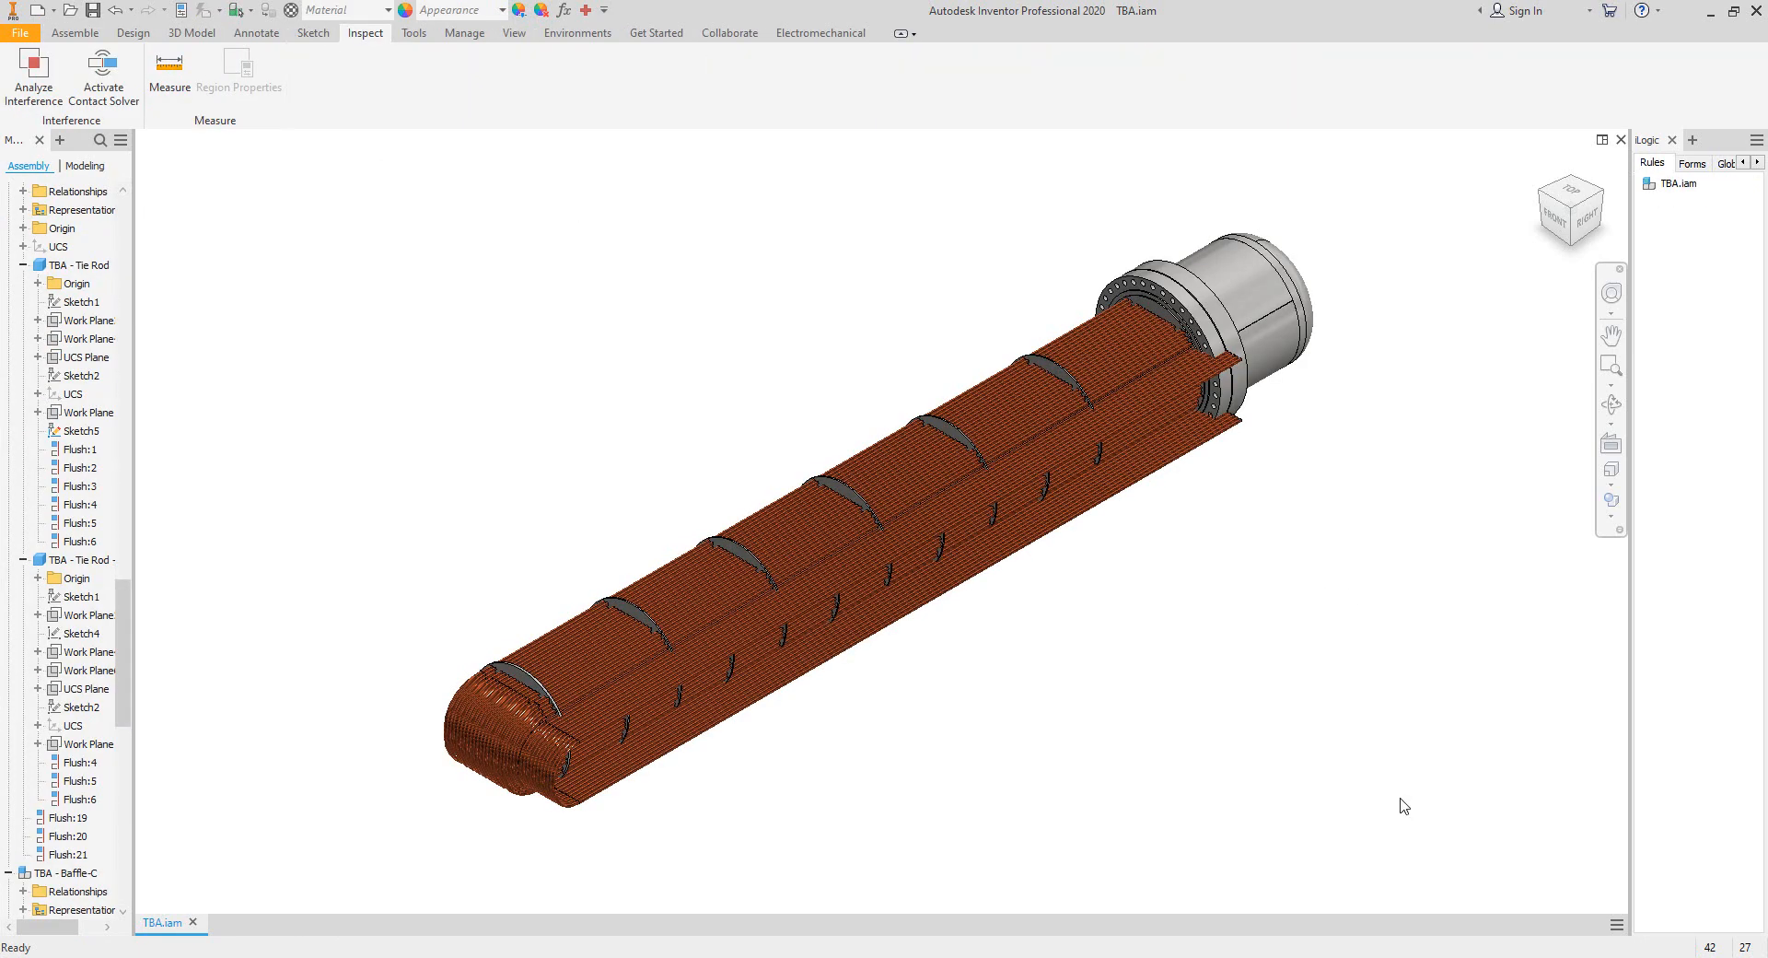
pyautogui.moveTo(1369, 955)
pyautogui.click(1466, 891)
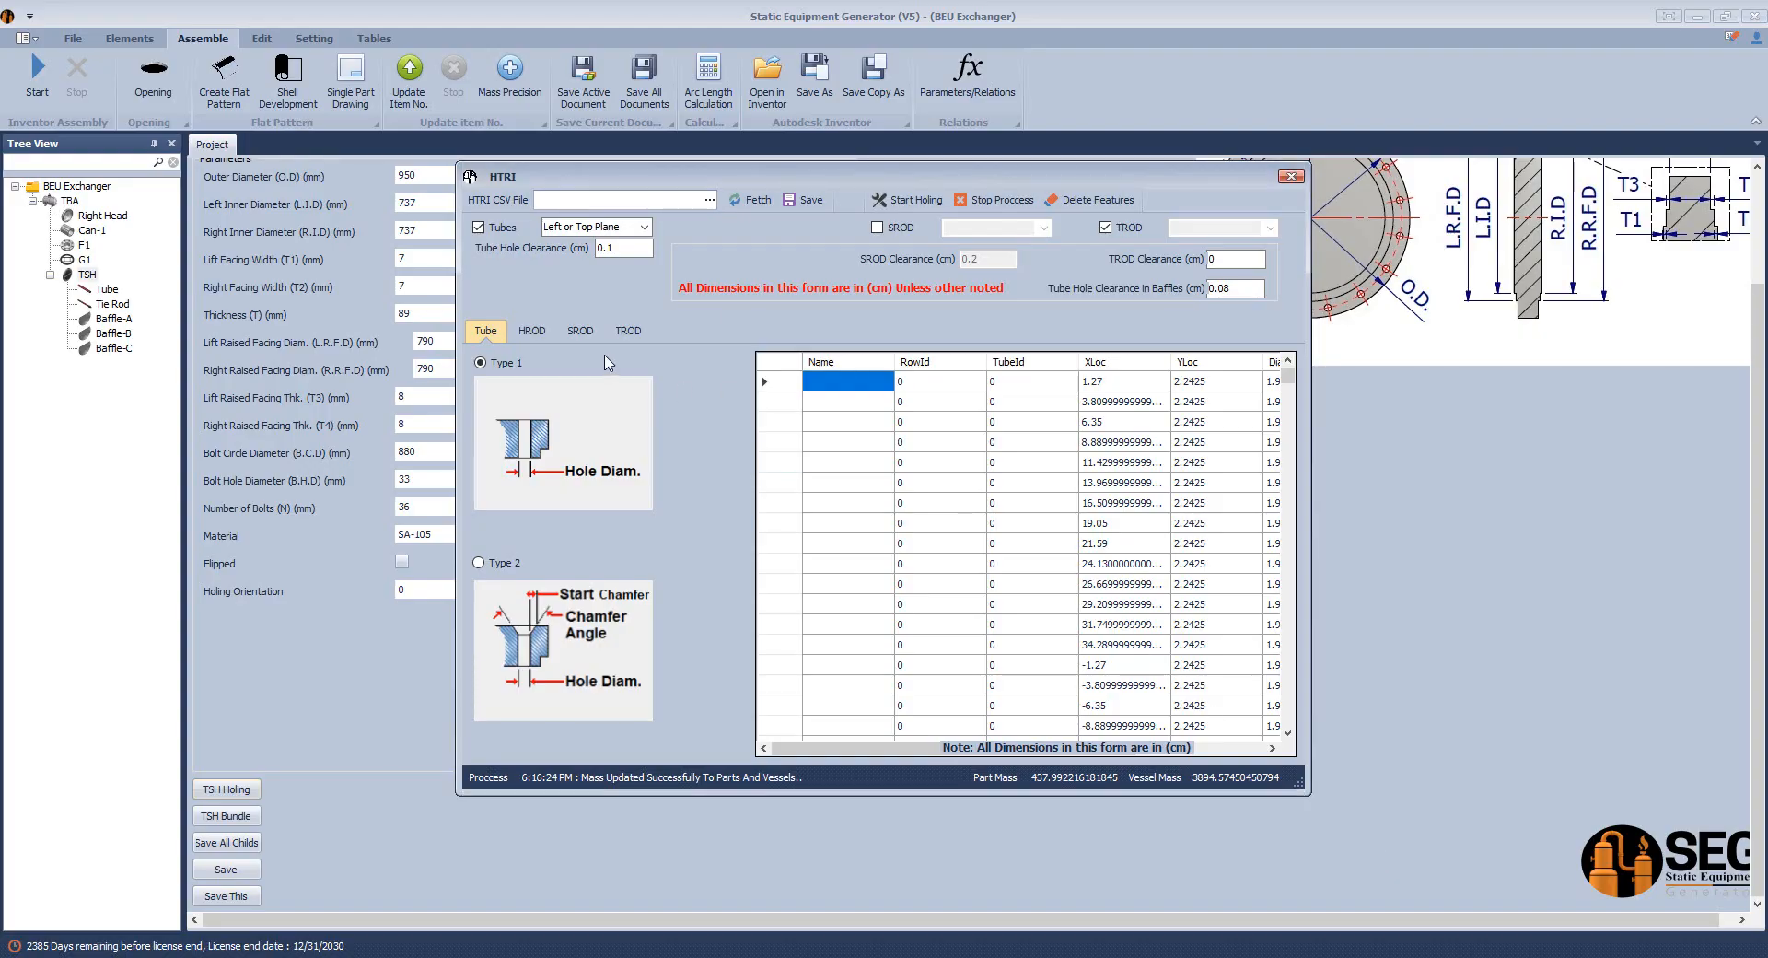
pyautogui.click(1292, 176)
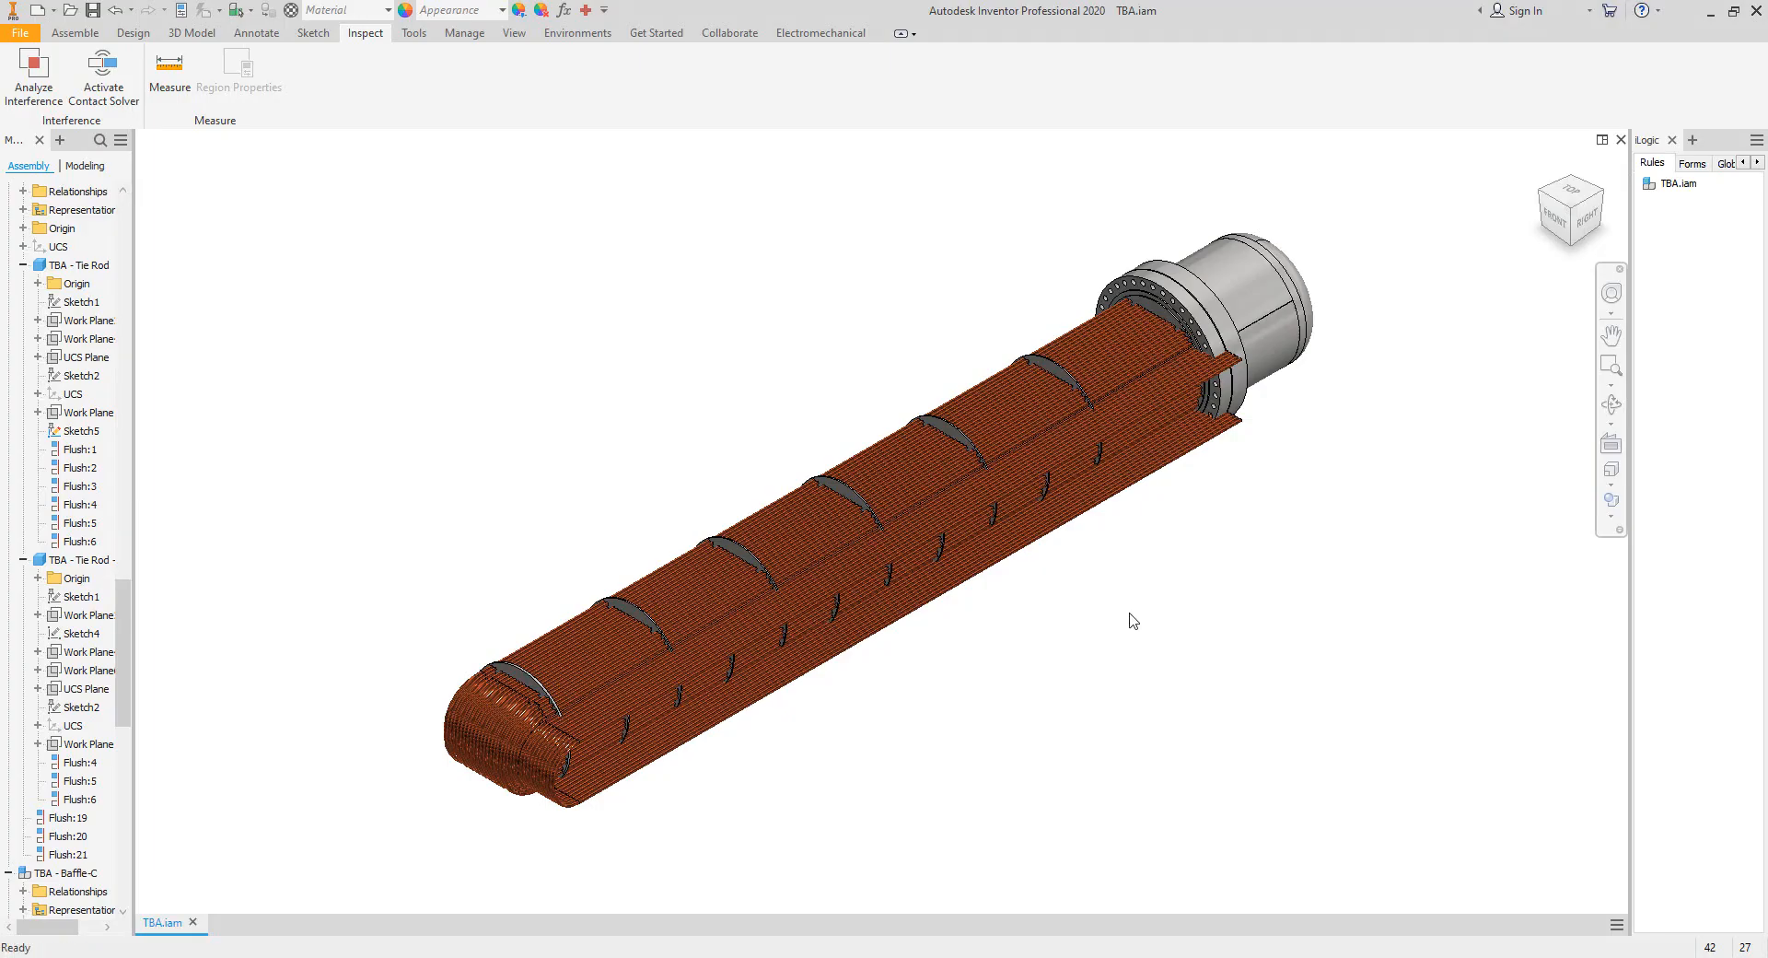
# In Inventor, open the TBA - TSH tubesheet part from the assembly in its own window.
pyautogui.scroll(-3, 1168, 391)
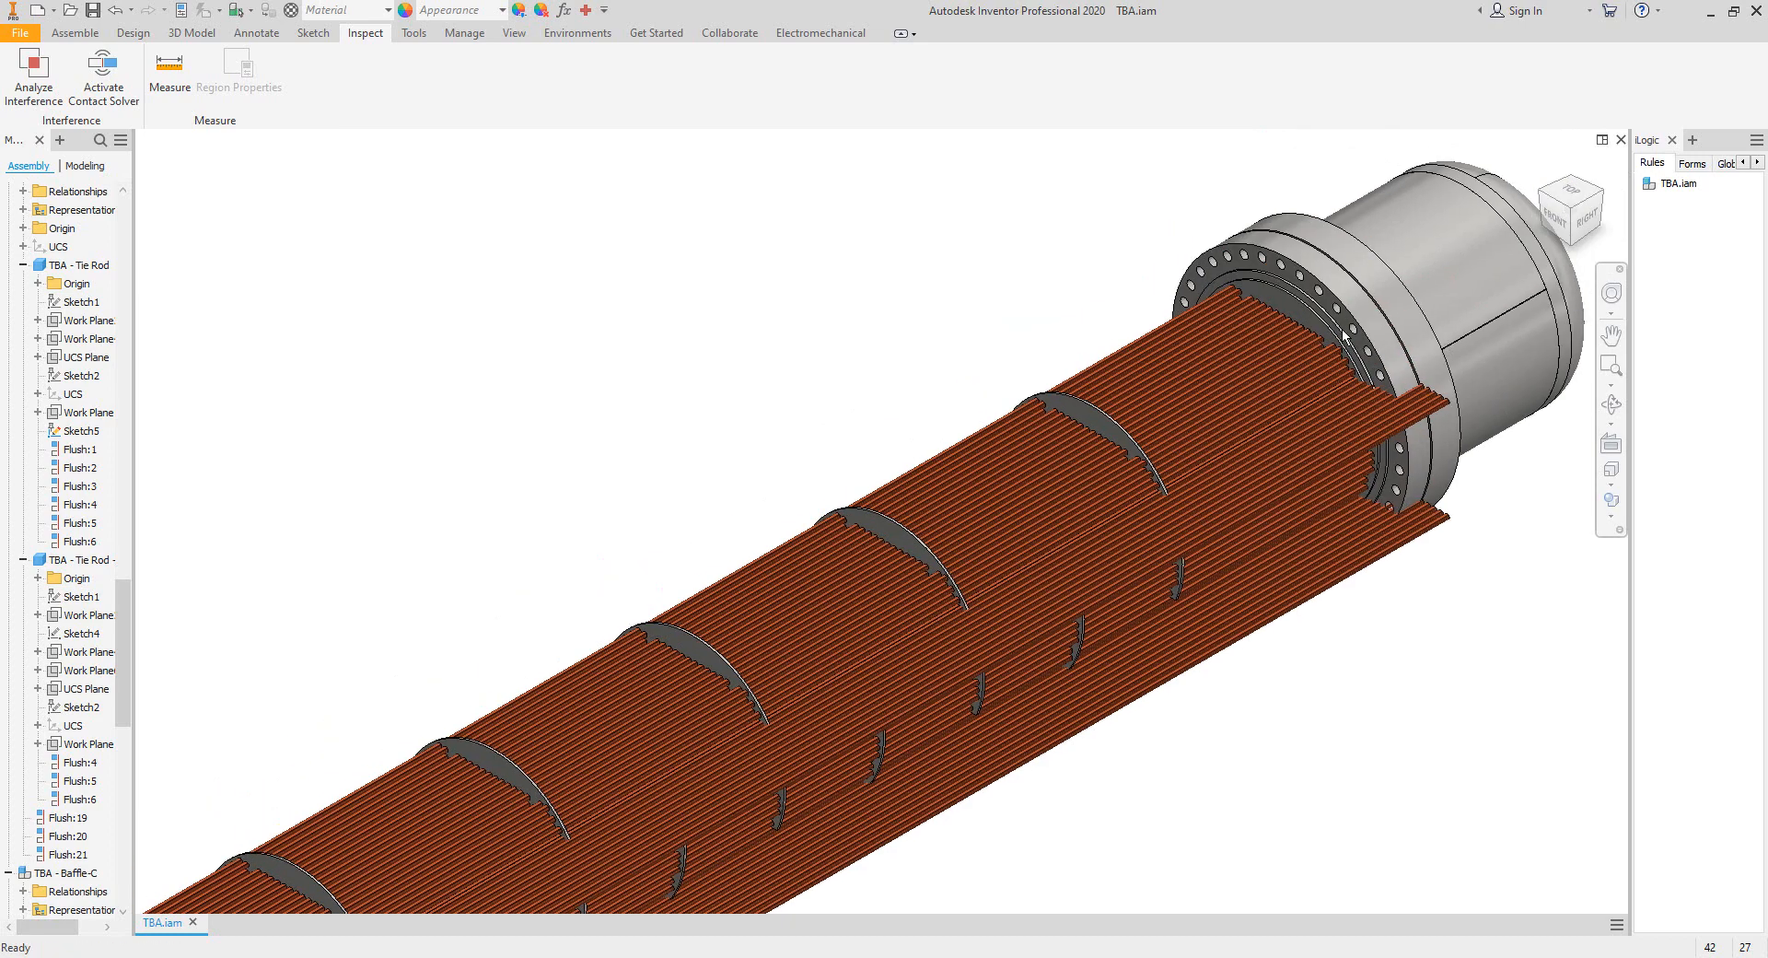
pyautogui.rightClick(1308, 284)
pyautogui.click(1343, 365)
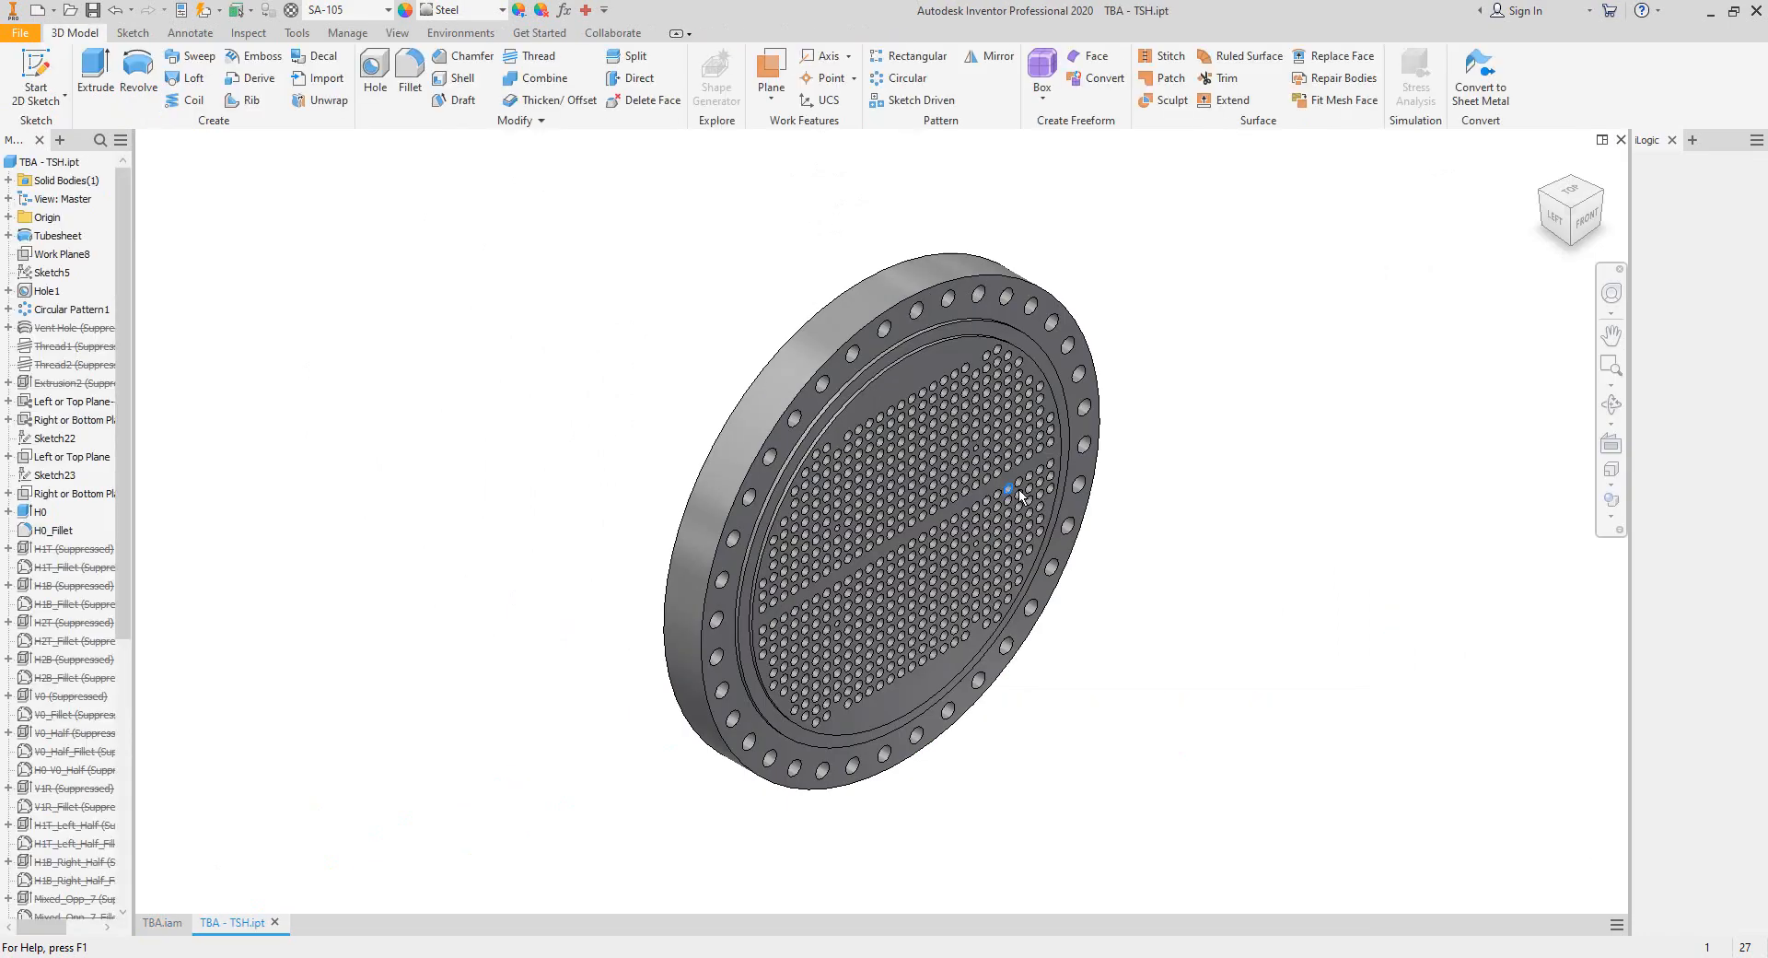
# Examine the tube and tie rod holes drilled through the tubesheet from close up and from the front, and close the part.
pyautogui.scroll(-3, 1012, 490)
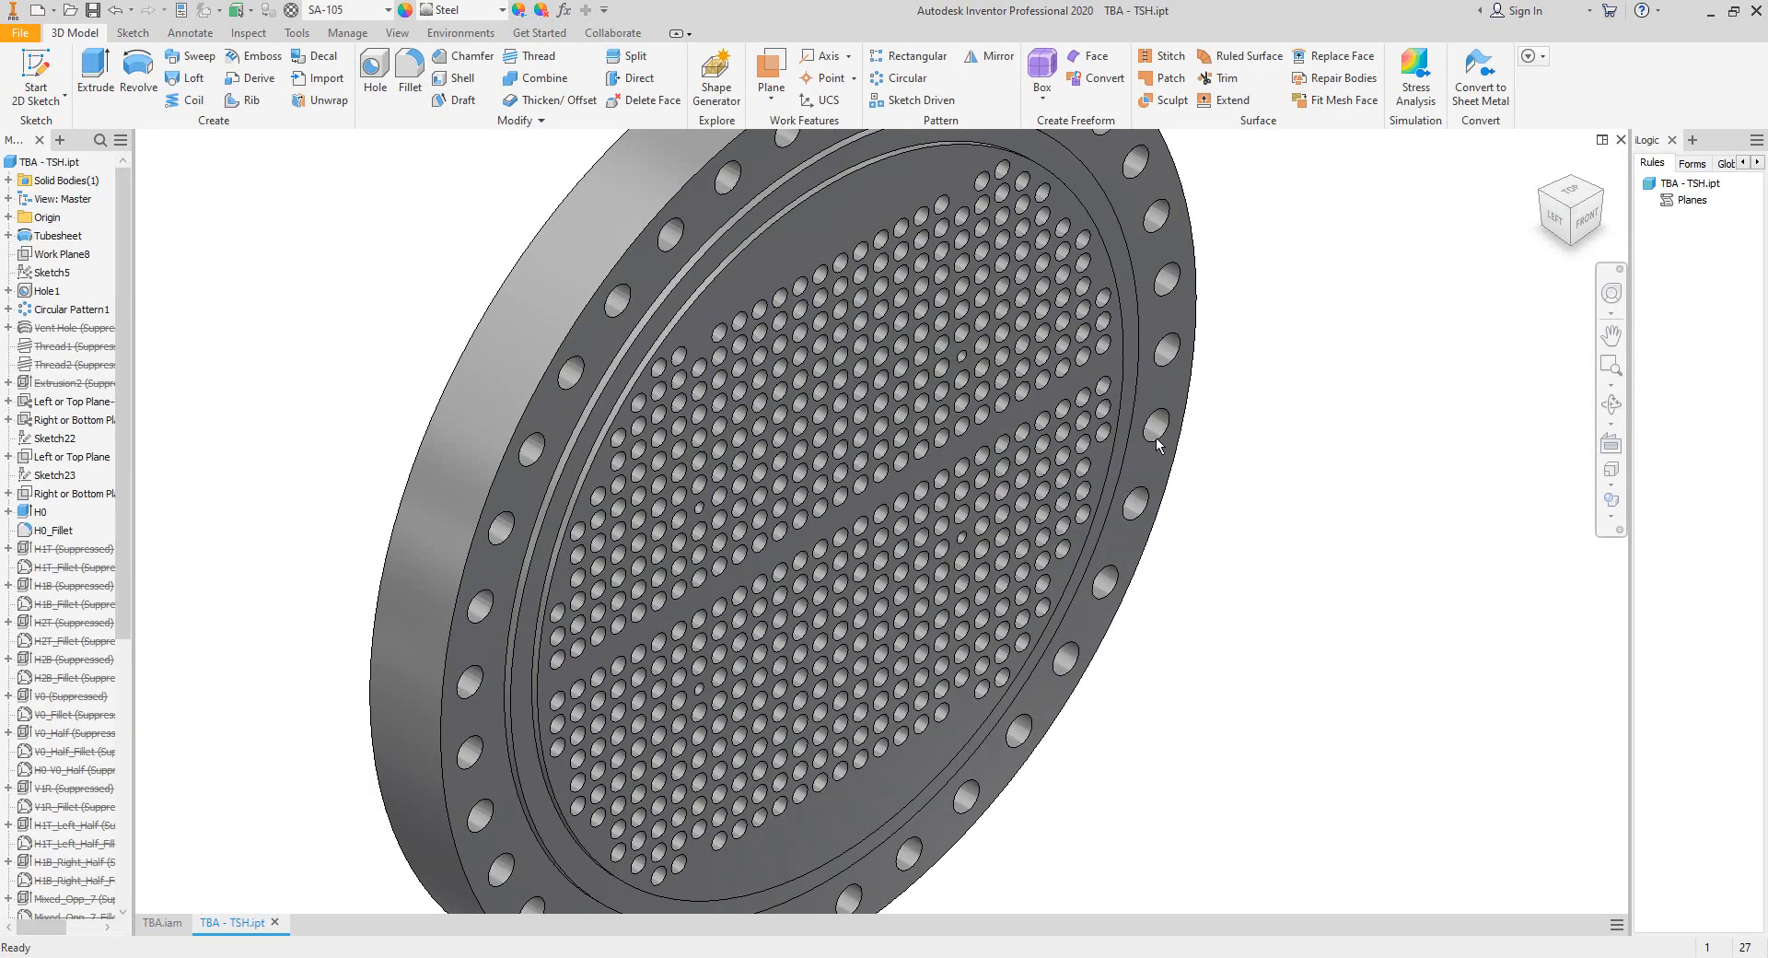
pyautogui.scroll(-5, 955, 359)
pyautogui.scroll(2, 948, 359)
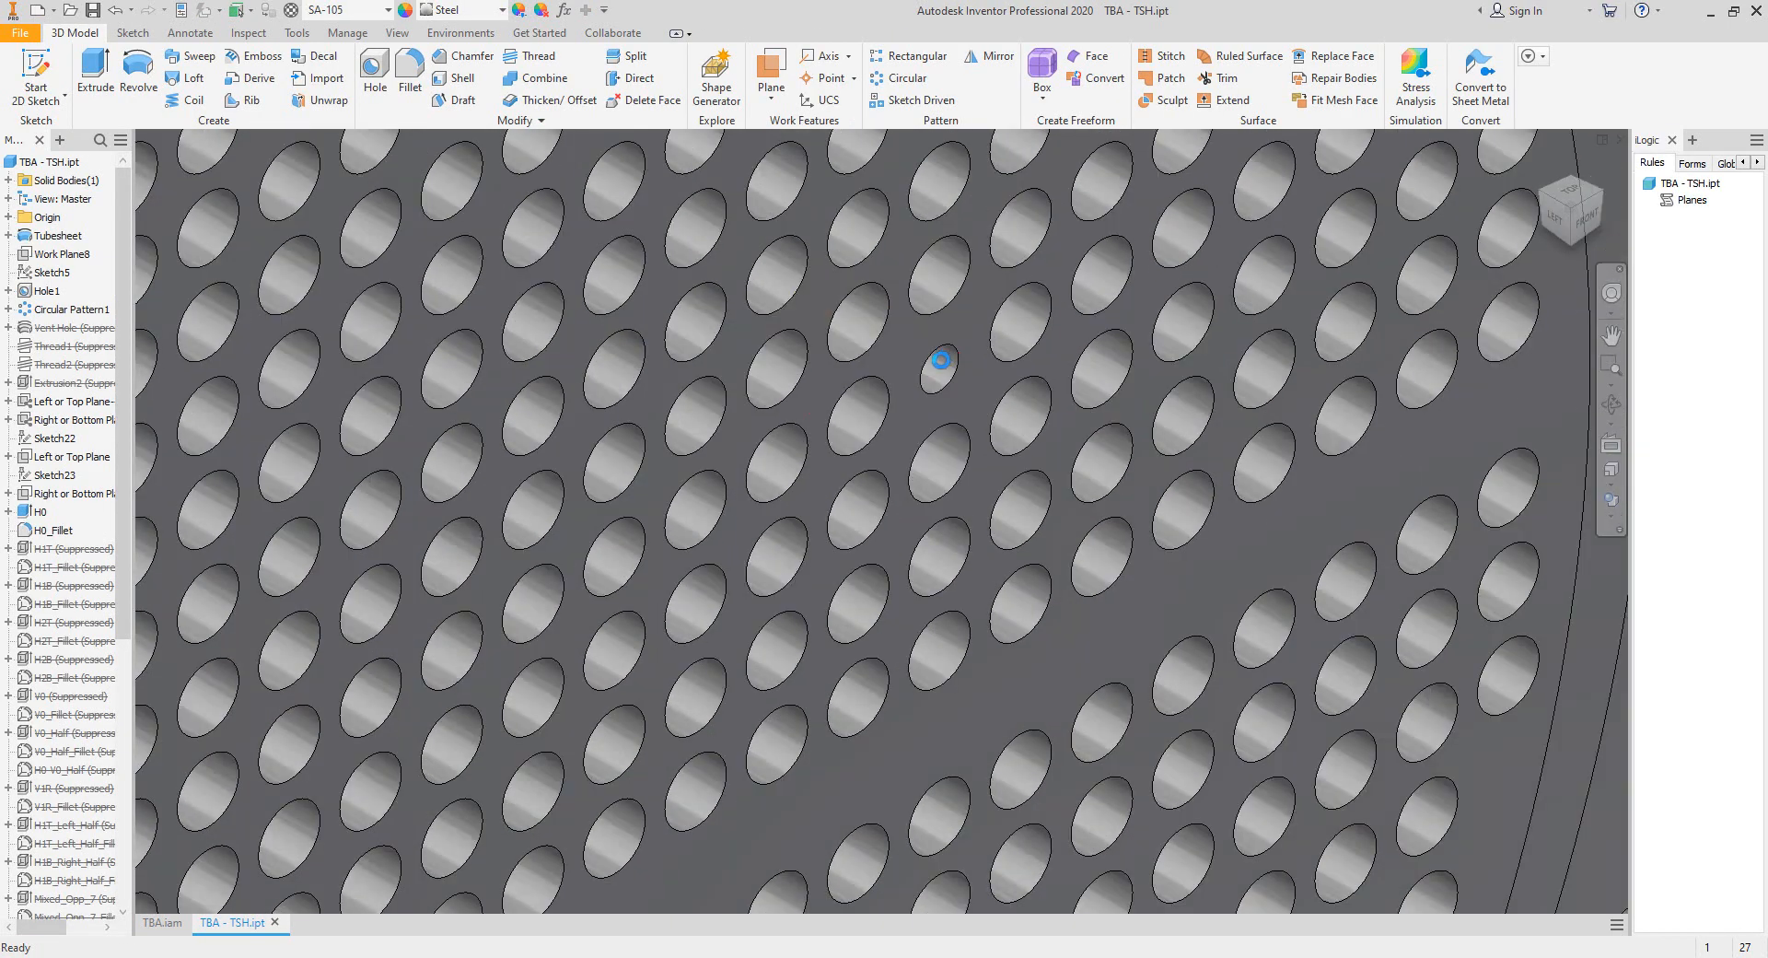
pyautogui.scroll(6, 939, 359)
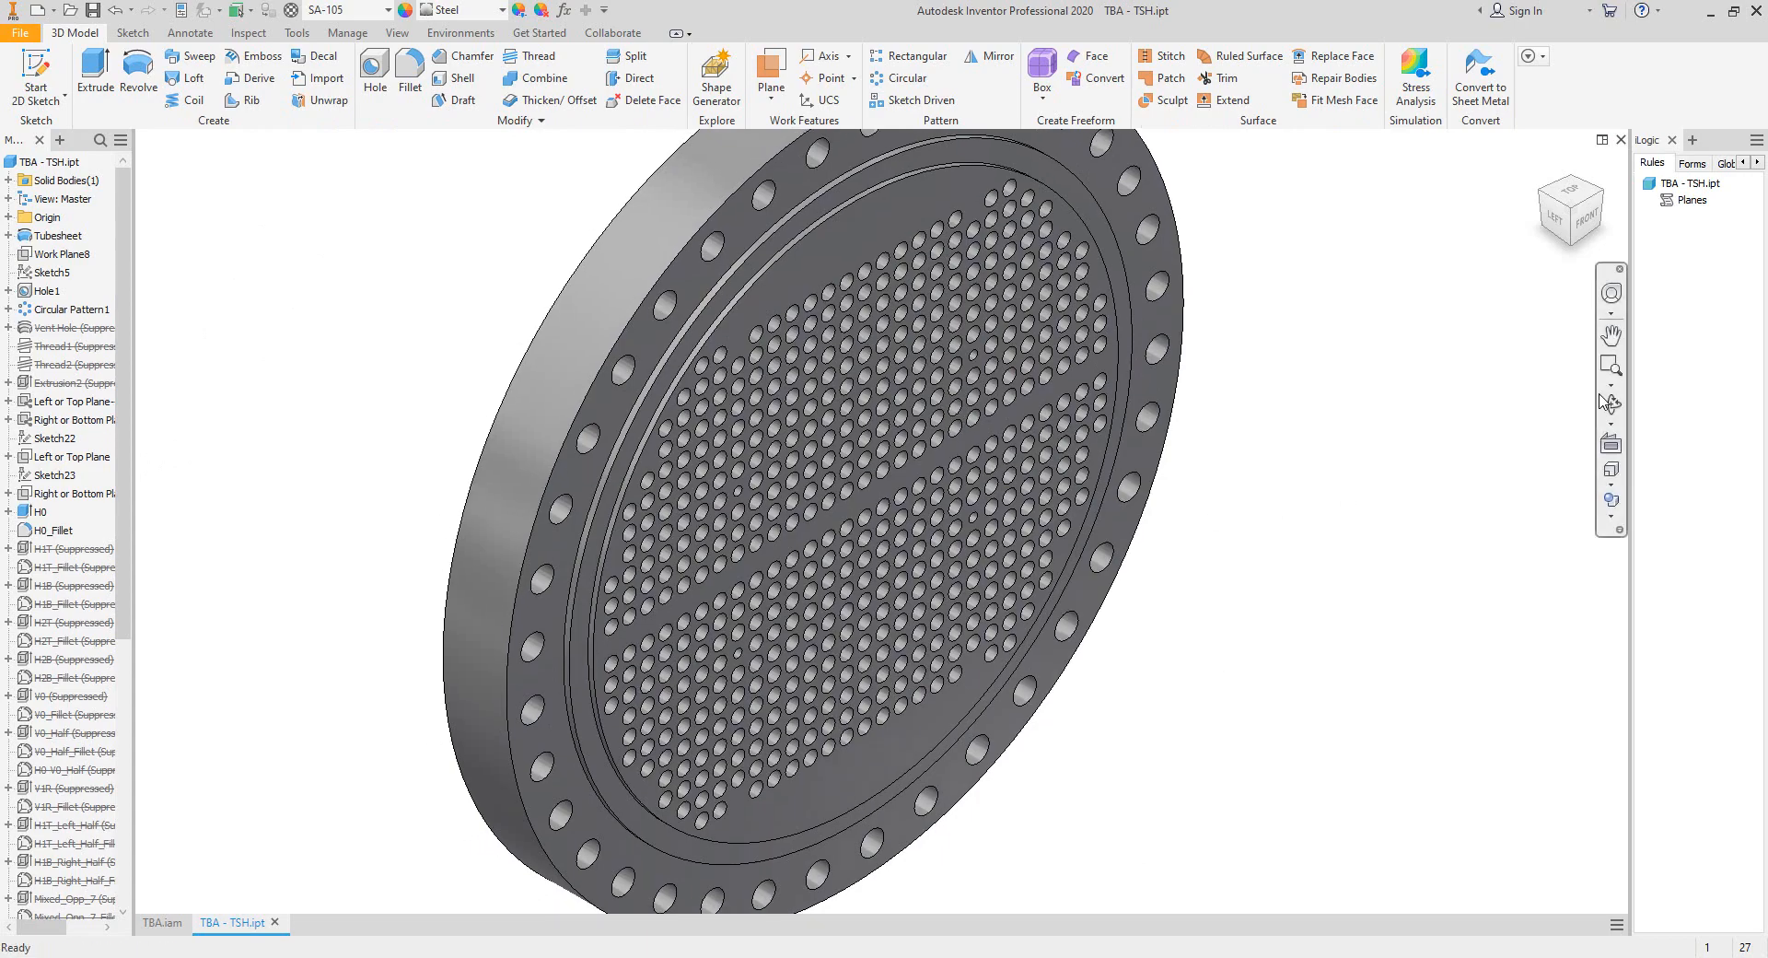
pyautogui.click(1609, 402)
pyautogui.moveTo(877, 750); pyautogui.dragTo(863, 500)
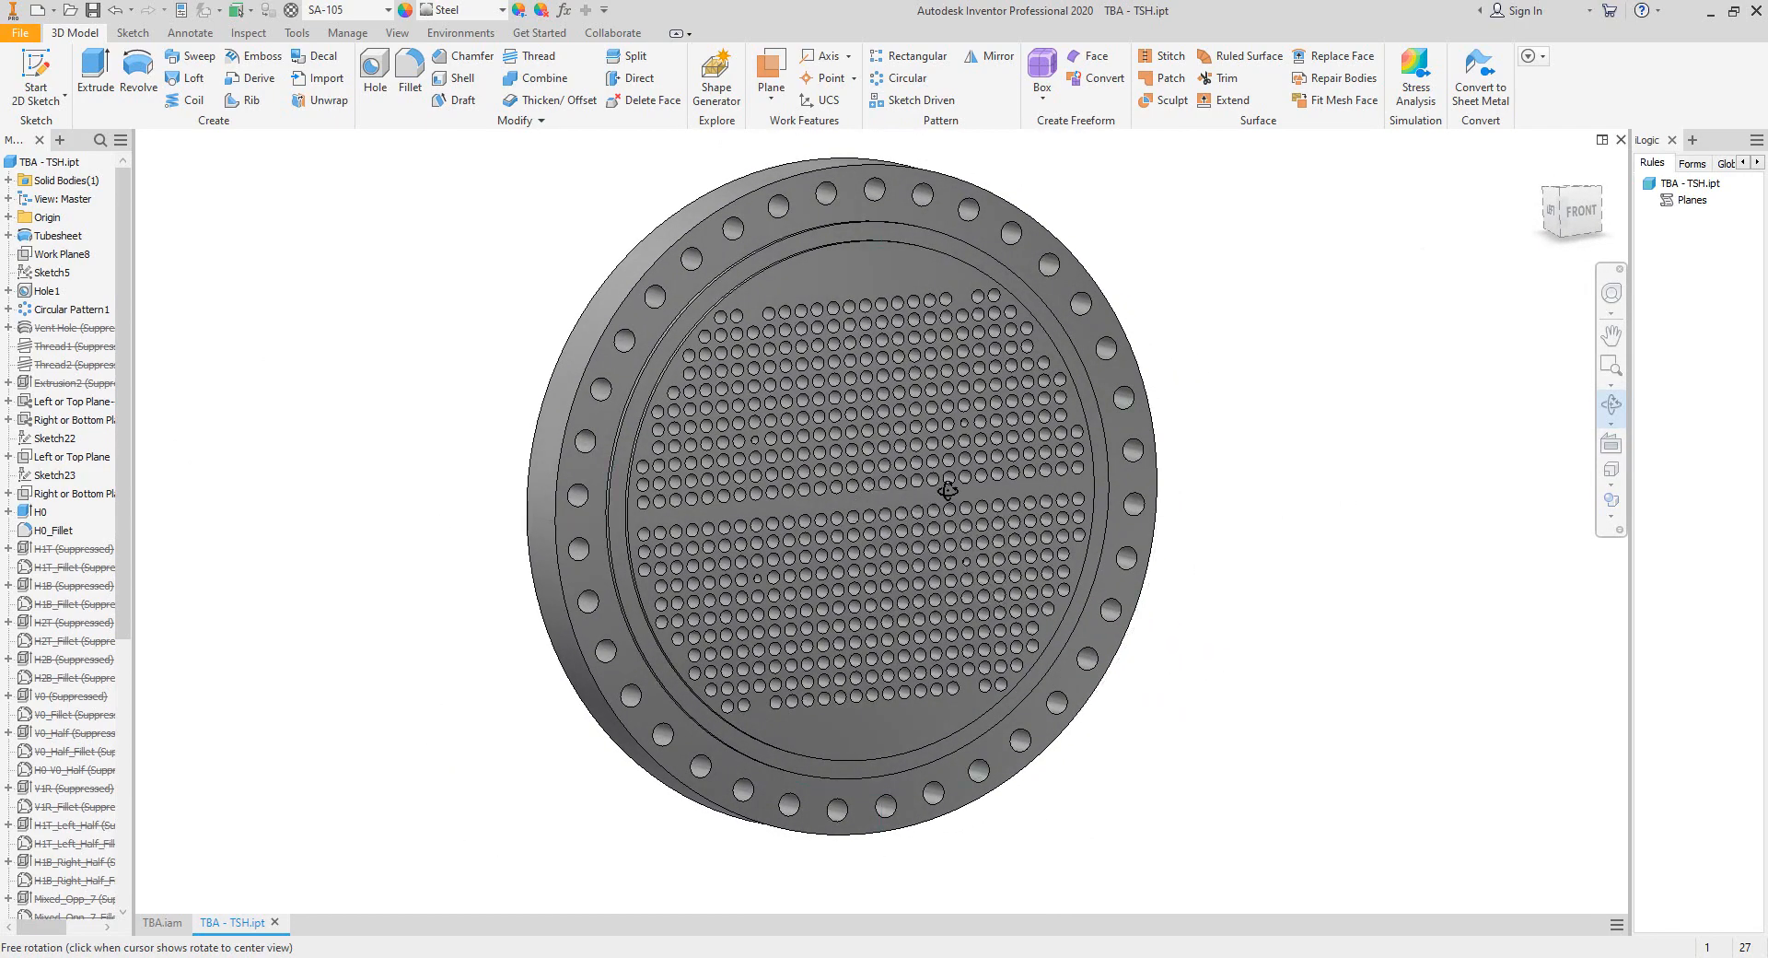
pyautogui.click(946, 490)
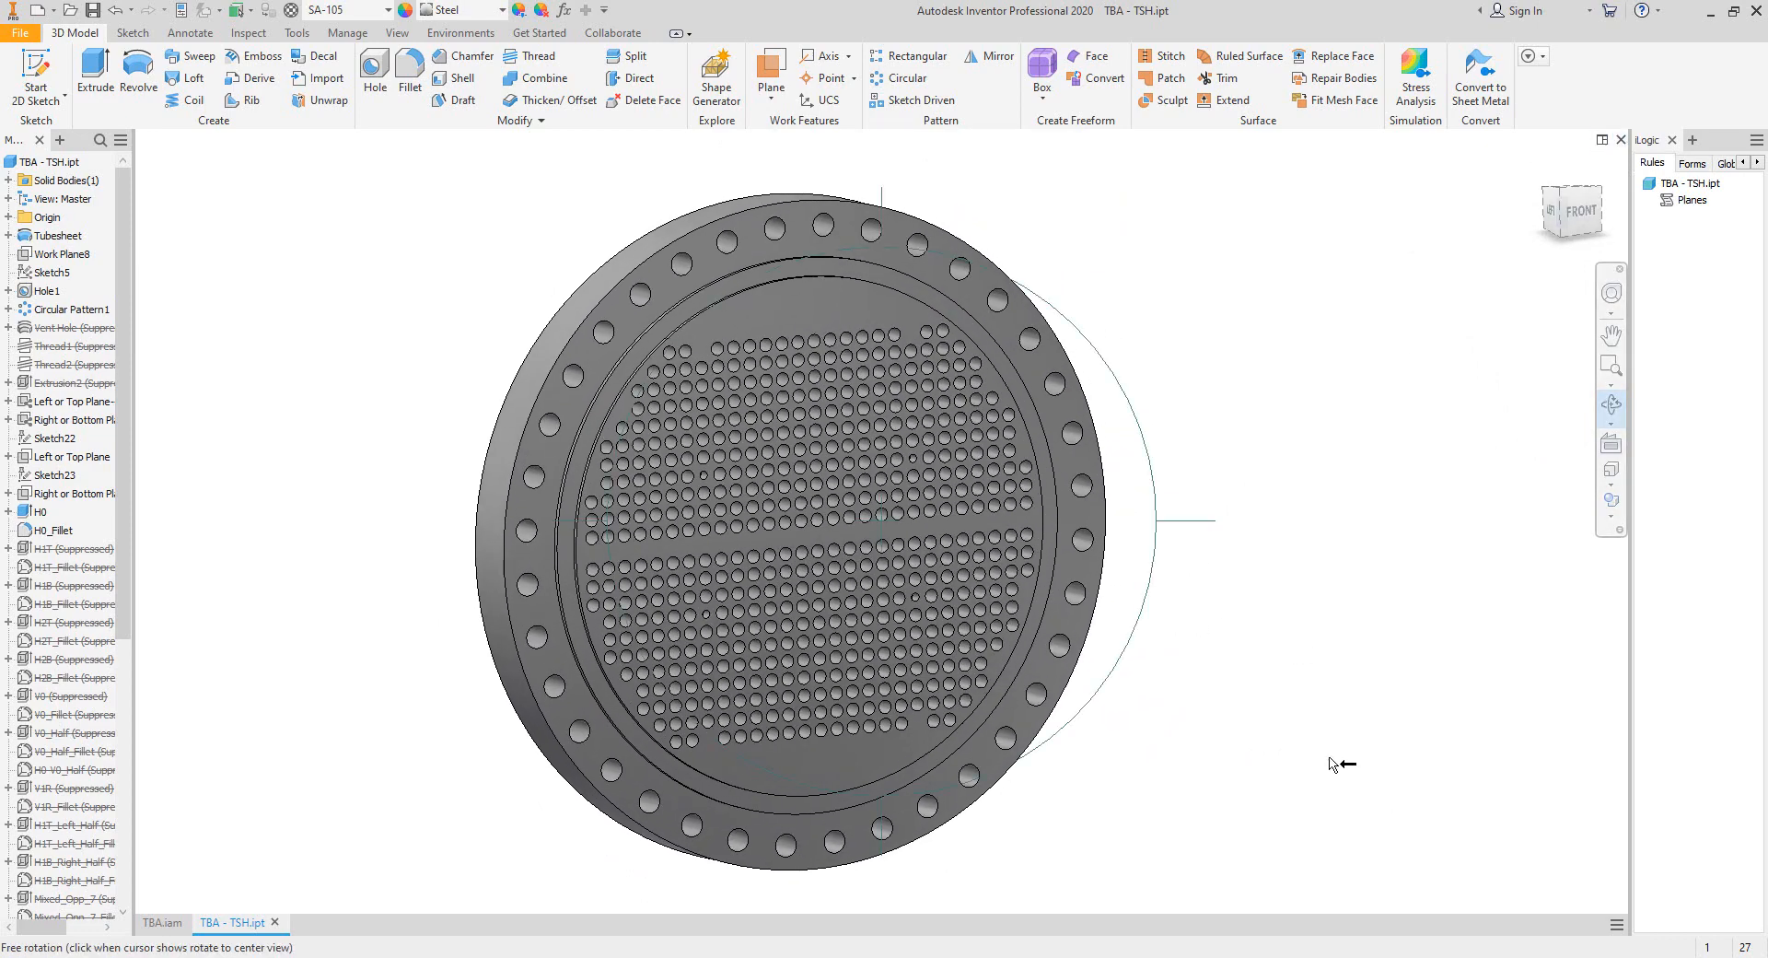
pyautogui.rightClick(1282, 615)
pyautogui.click(1300, 624)
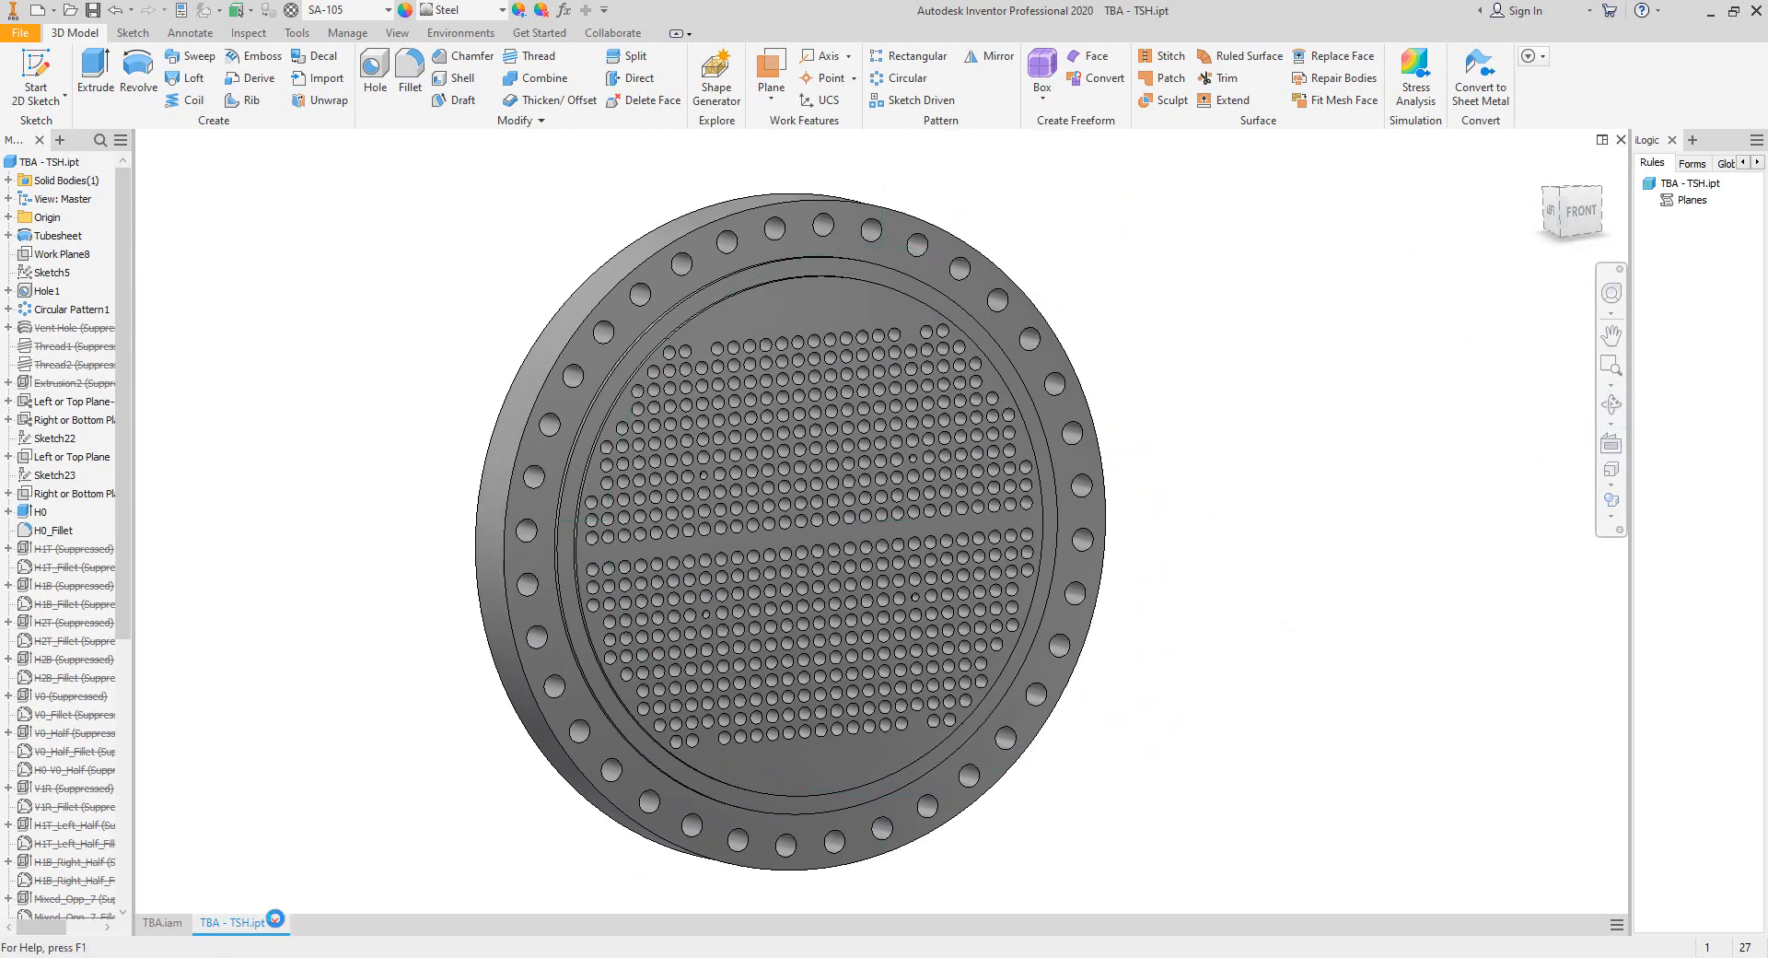
pyautogui.click(274, 918)
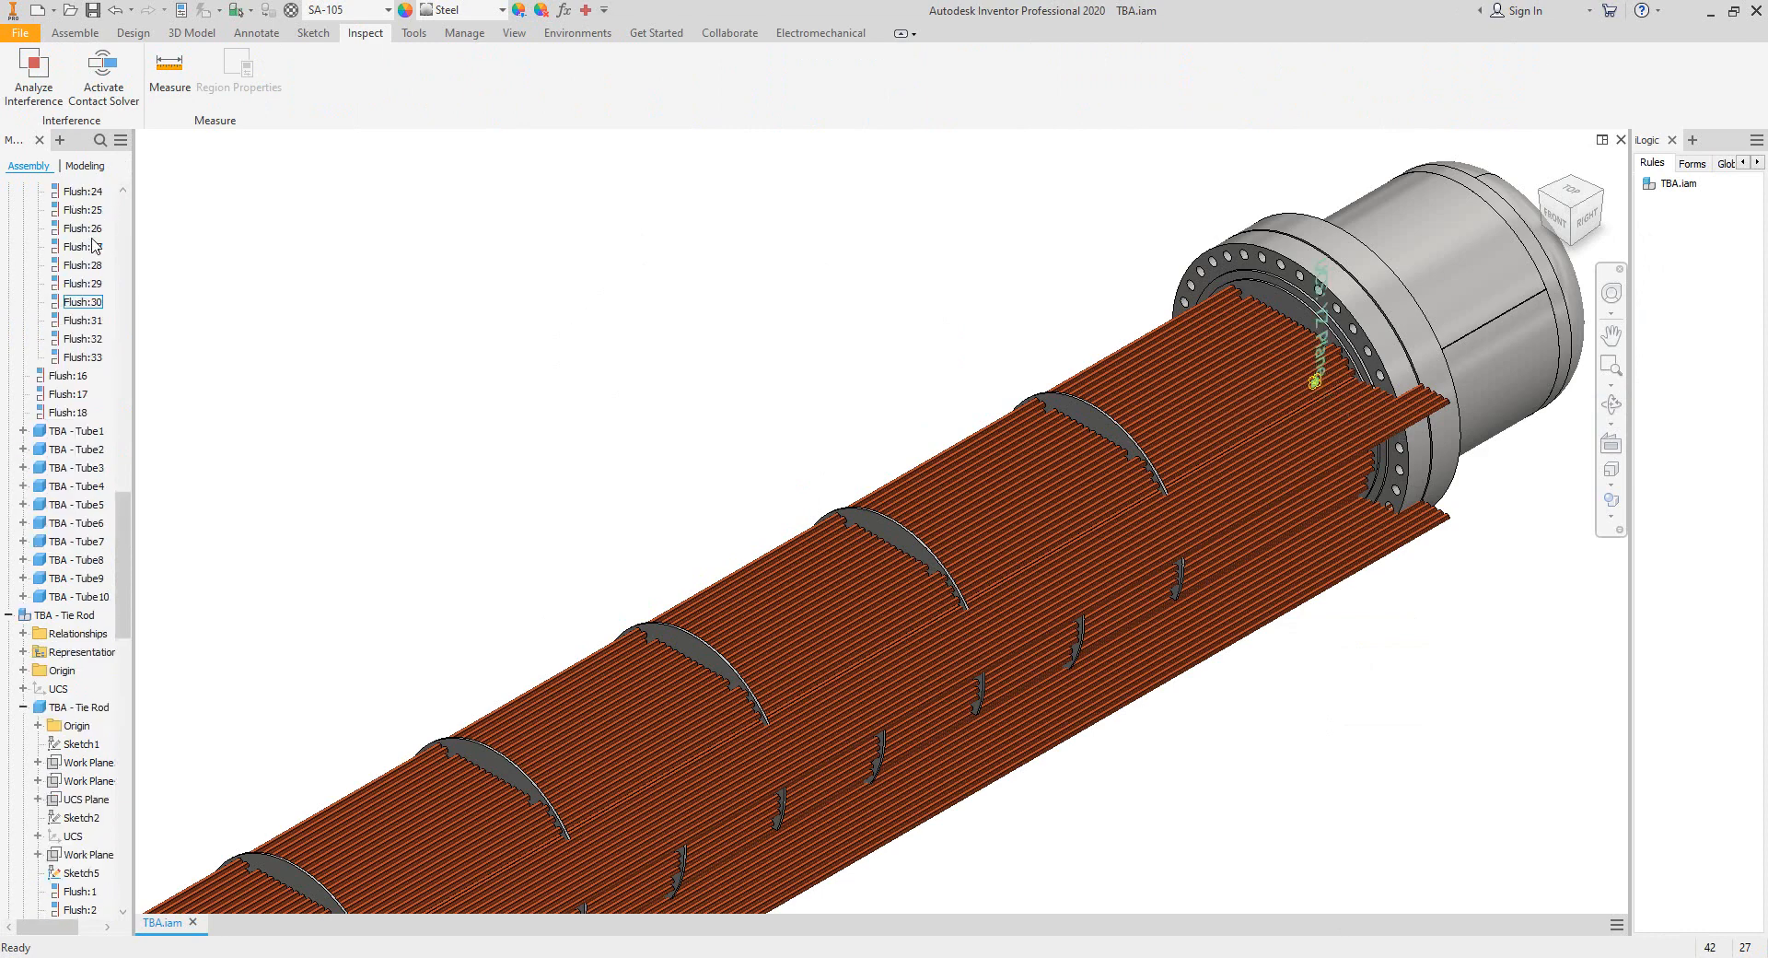
# Widen the model browser and collapse all of TBA.iam's children.
pyautogui.scroll(10, 92, 246)
pyautogui.moveTo(136, 196); pyautogui.dragTo(268, 195)
pyautogui.rightClick(45, 190)
pyautogui.click(60, 451)
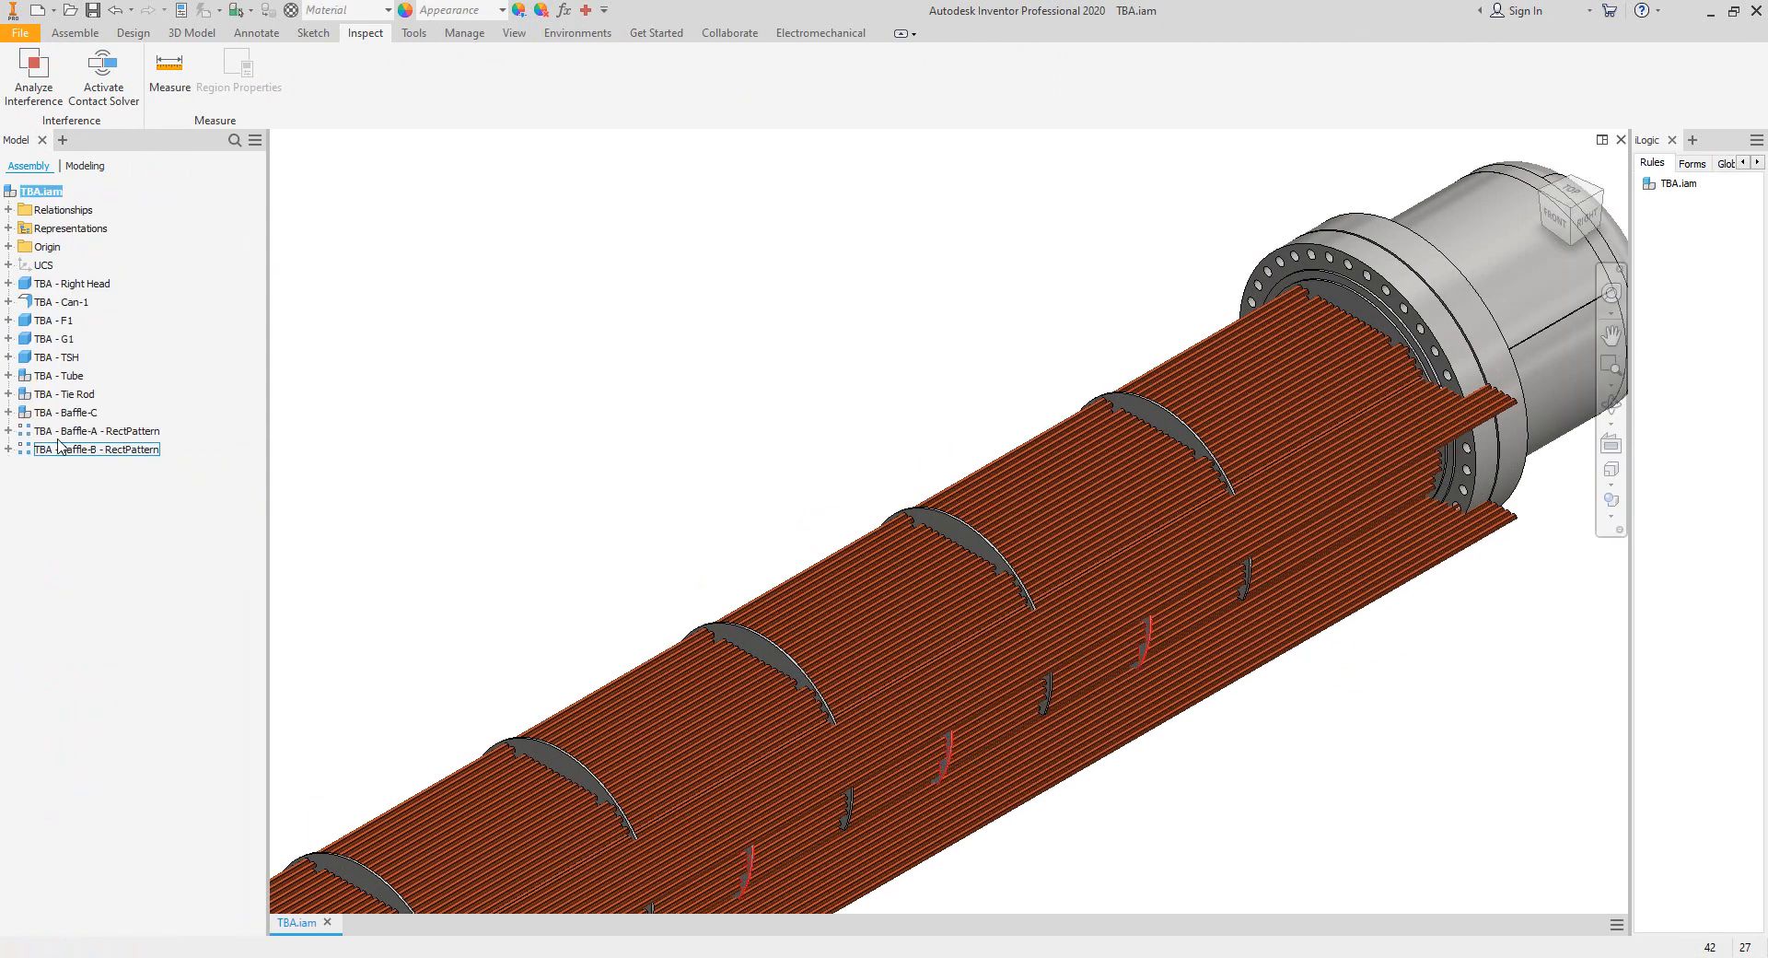
# Expand the Baffle-A pattern's first element and open the TBA - Baffle-A assembly in its own window.
pyautogui.click(7, 430)
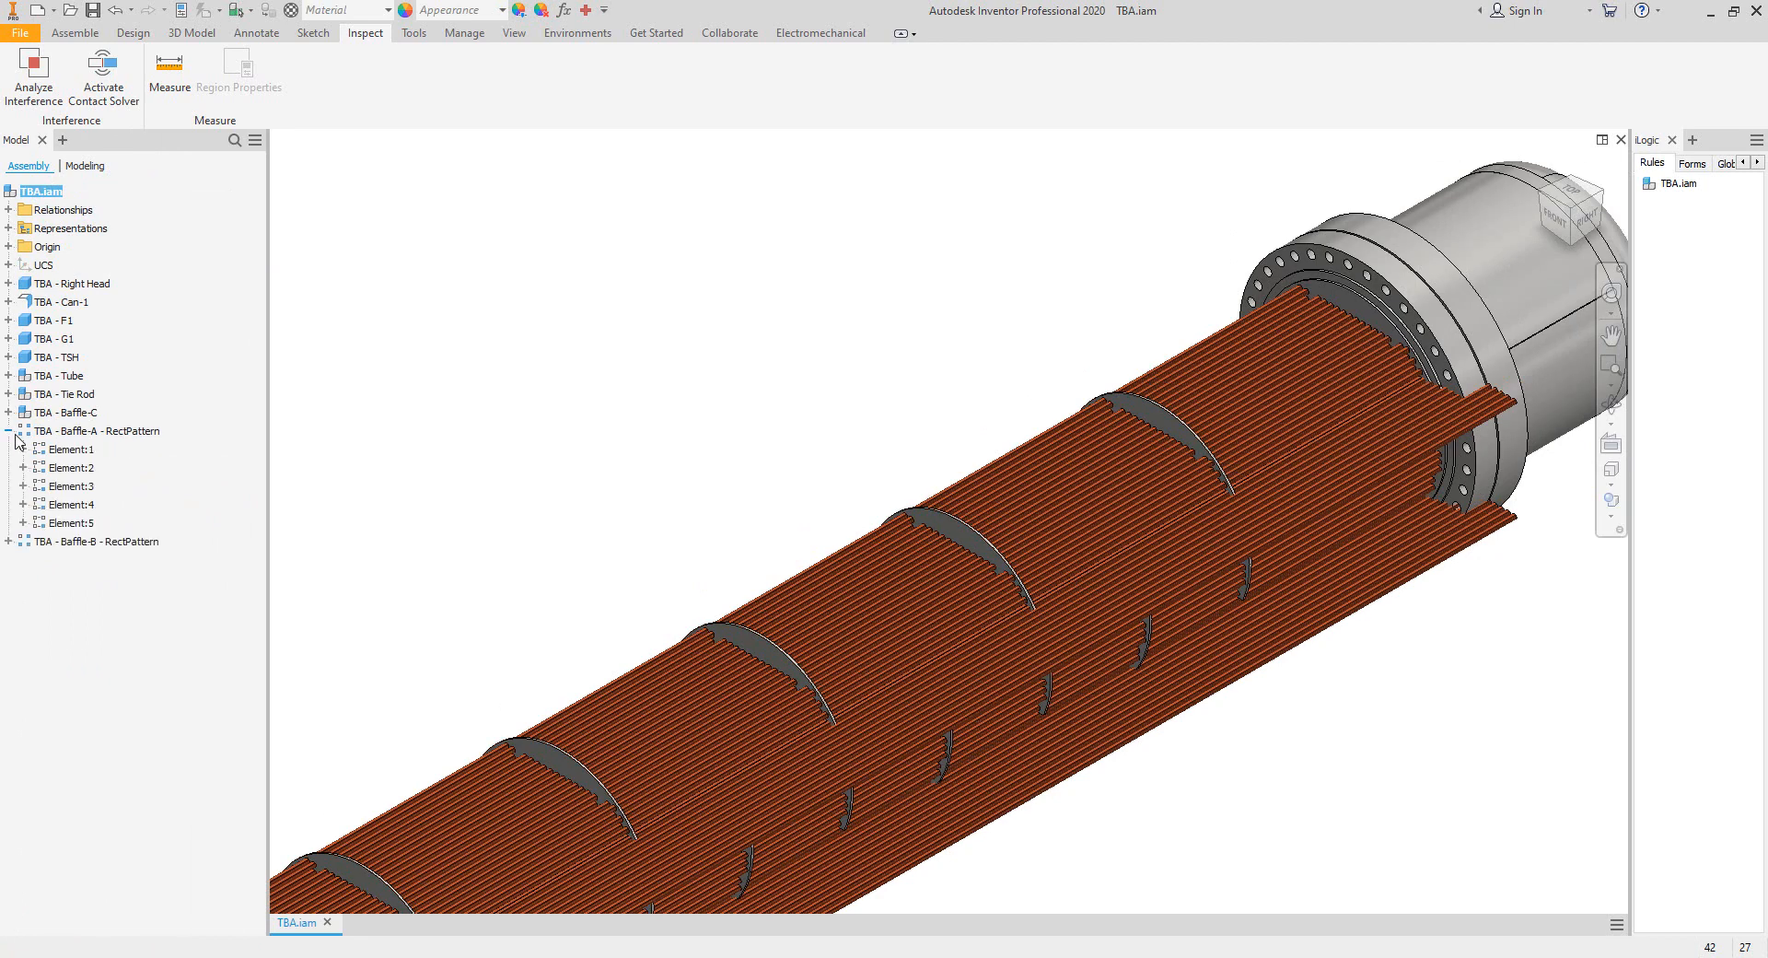
pyautogui.click(23, 448)
pyautogui.click(95, 468)
pyautogui.rightClick(101, 472)
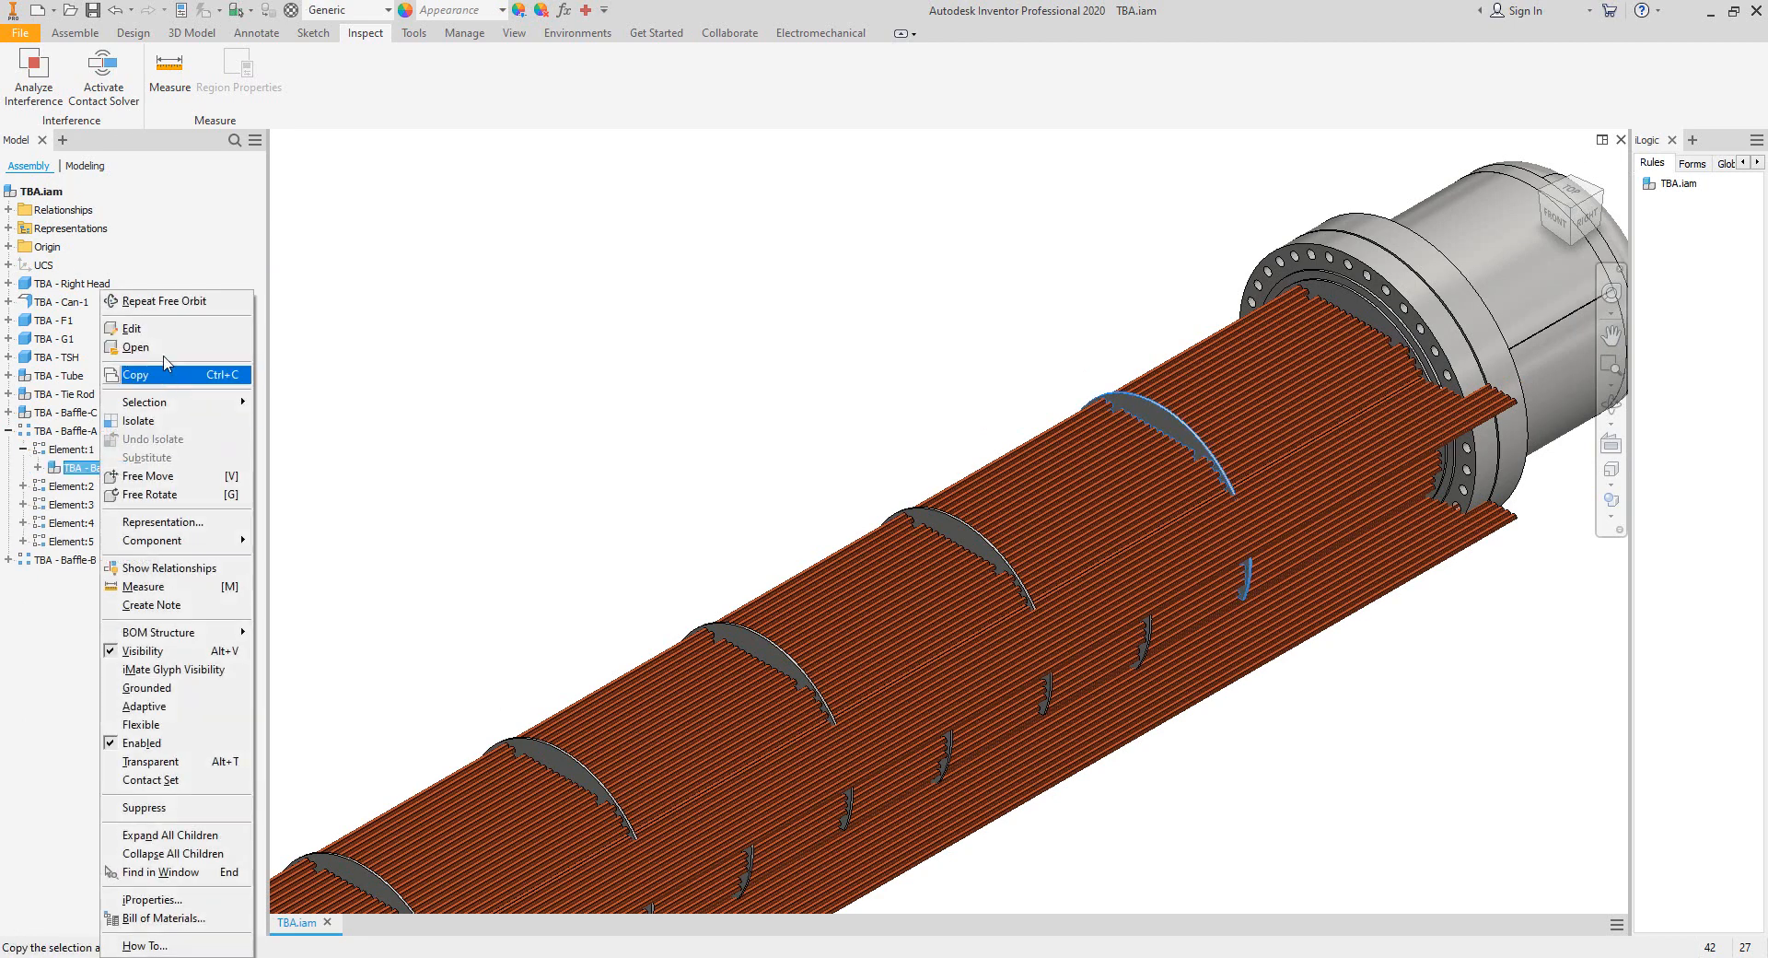
pyautogui.click(136, 348)
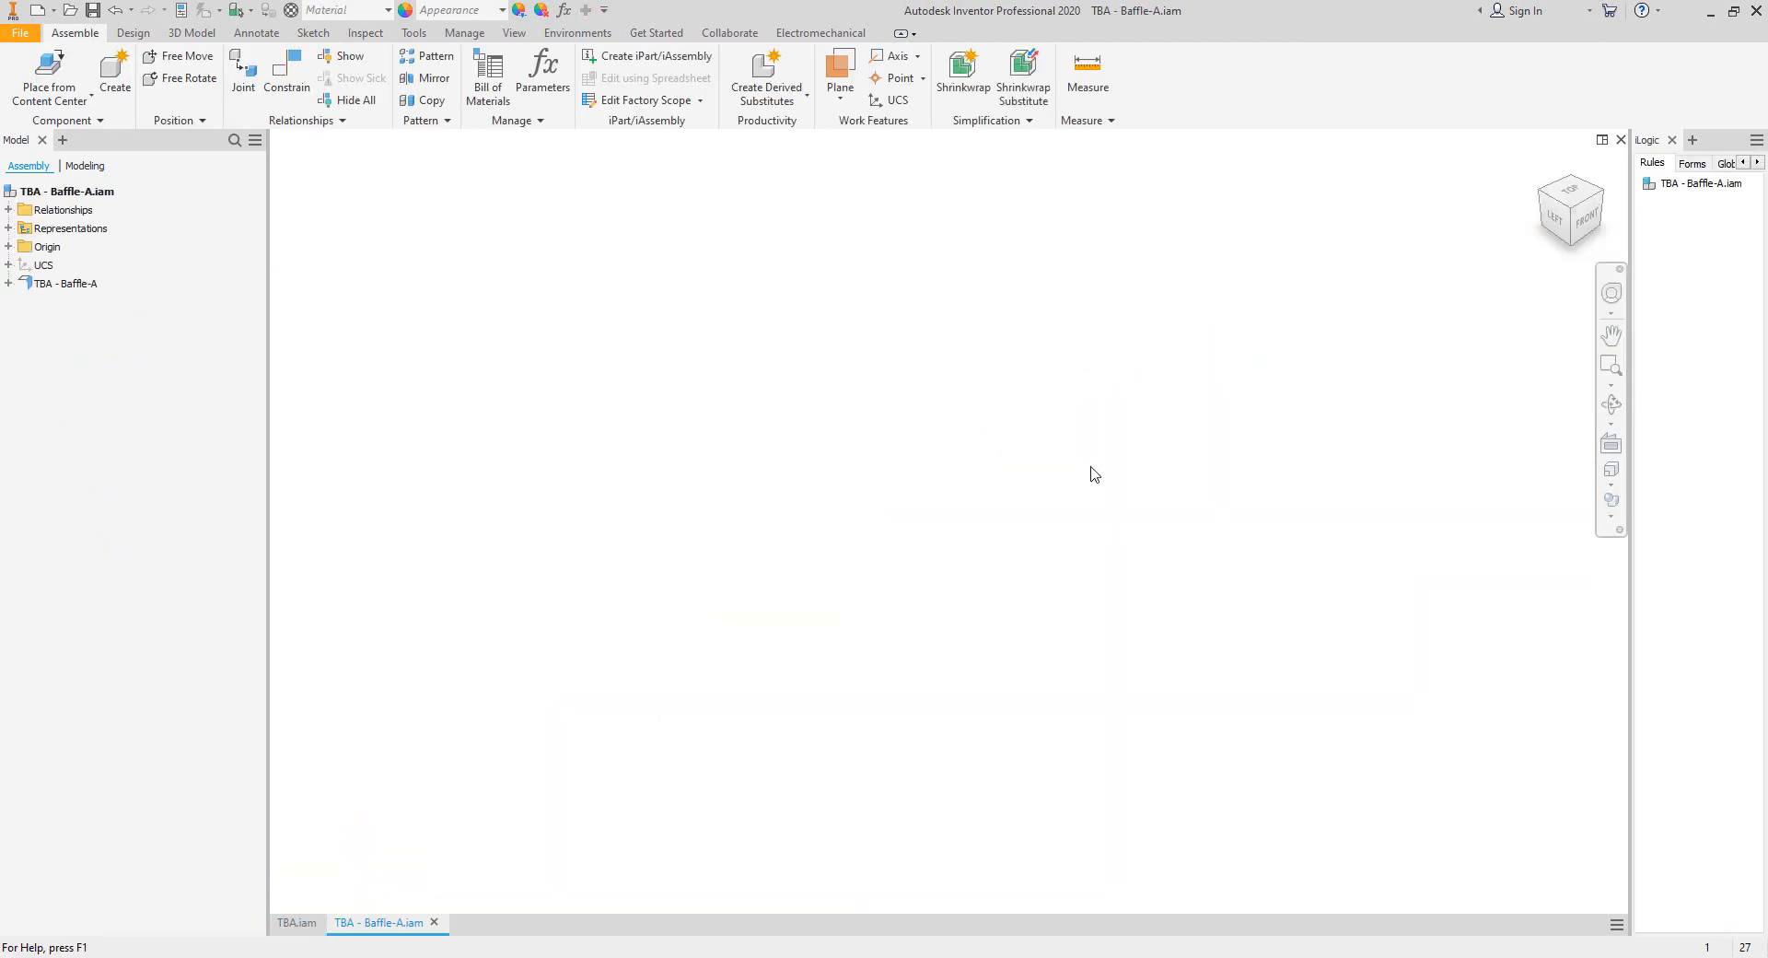
# Examine the tube and tie rod holes in Baffle-A from close up and close its window.
pyautogui.middleClick(1093, 473)
pyautogui.middleClick(1093, 473)
pyautogui.scroll(-3, 1004, 566)
pyautogui.middleClick(1072, 551)
pyautogui.middleClick(1072, 551)
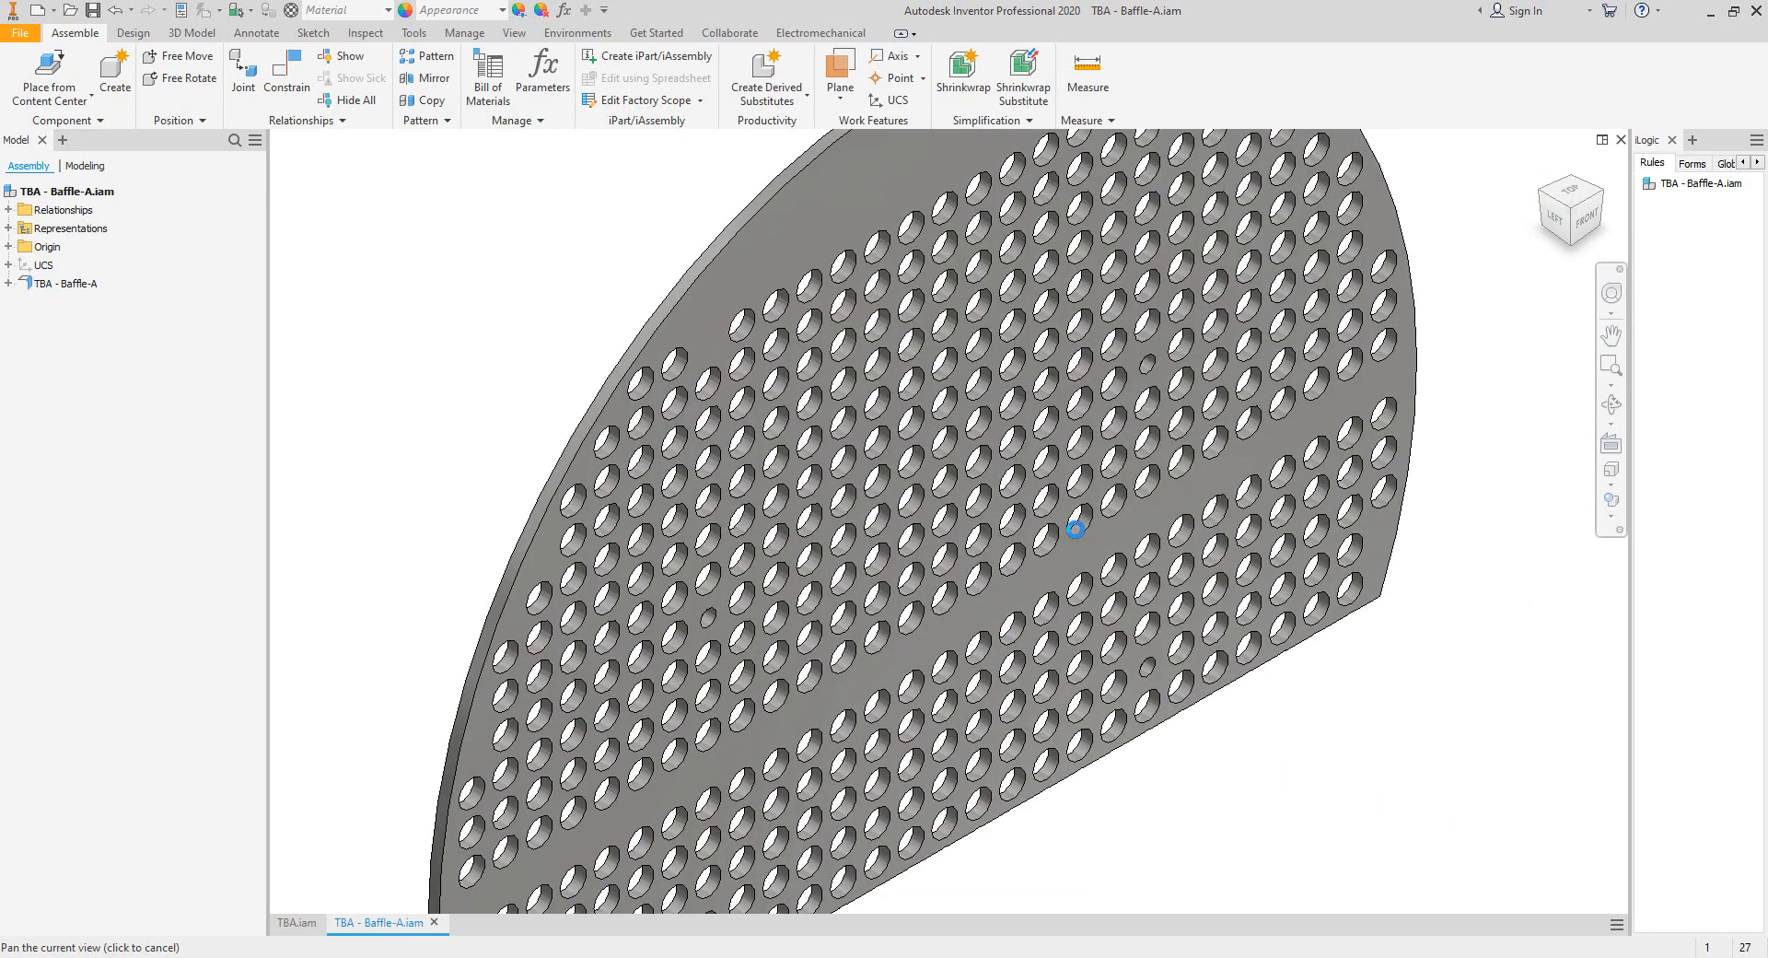
pyautogui.click(1620, 139)
pyautogui.click(1057, 353)
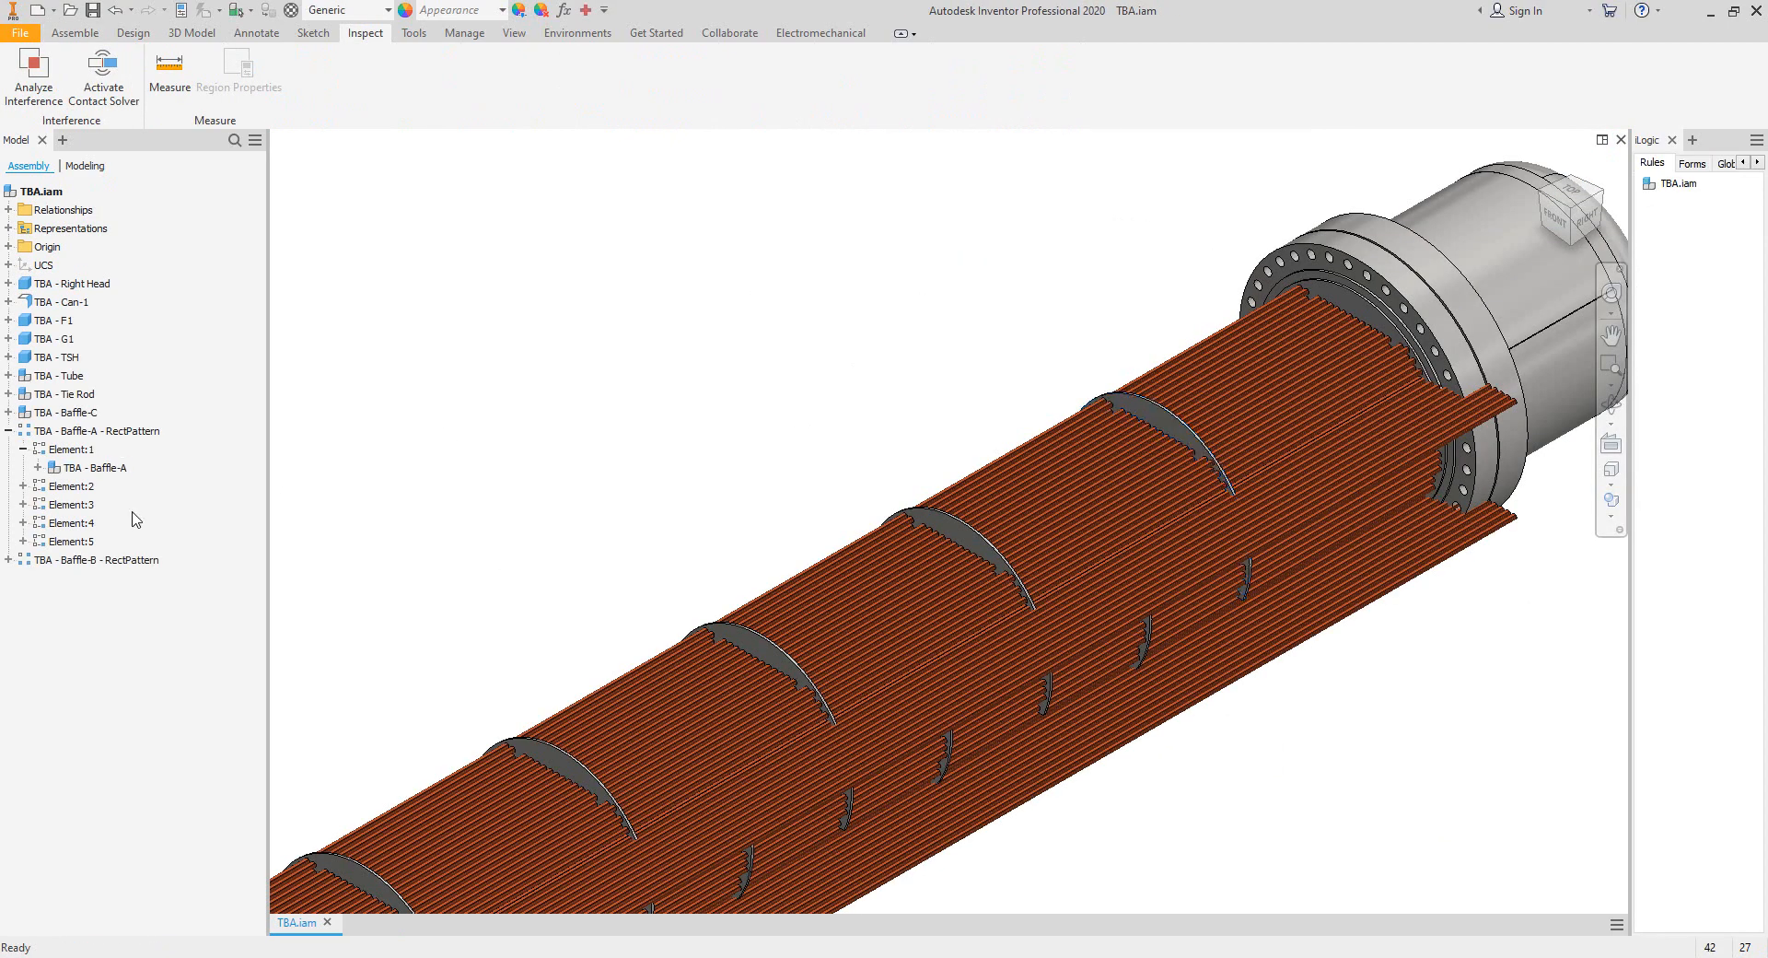
# Open TBA - Baffle-B from its pattern's first element, examine its holes, and close it.
pyautogui.click(8, 560)
pyautogui.click(23, 578)
pyautogui.click(97, 599)
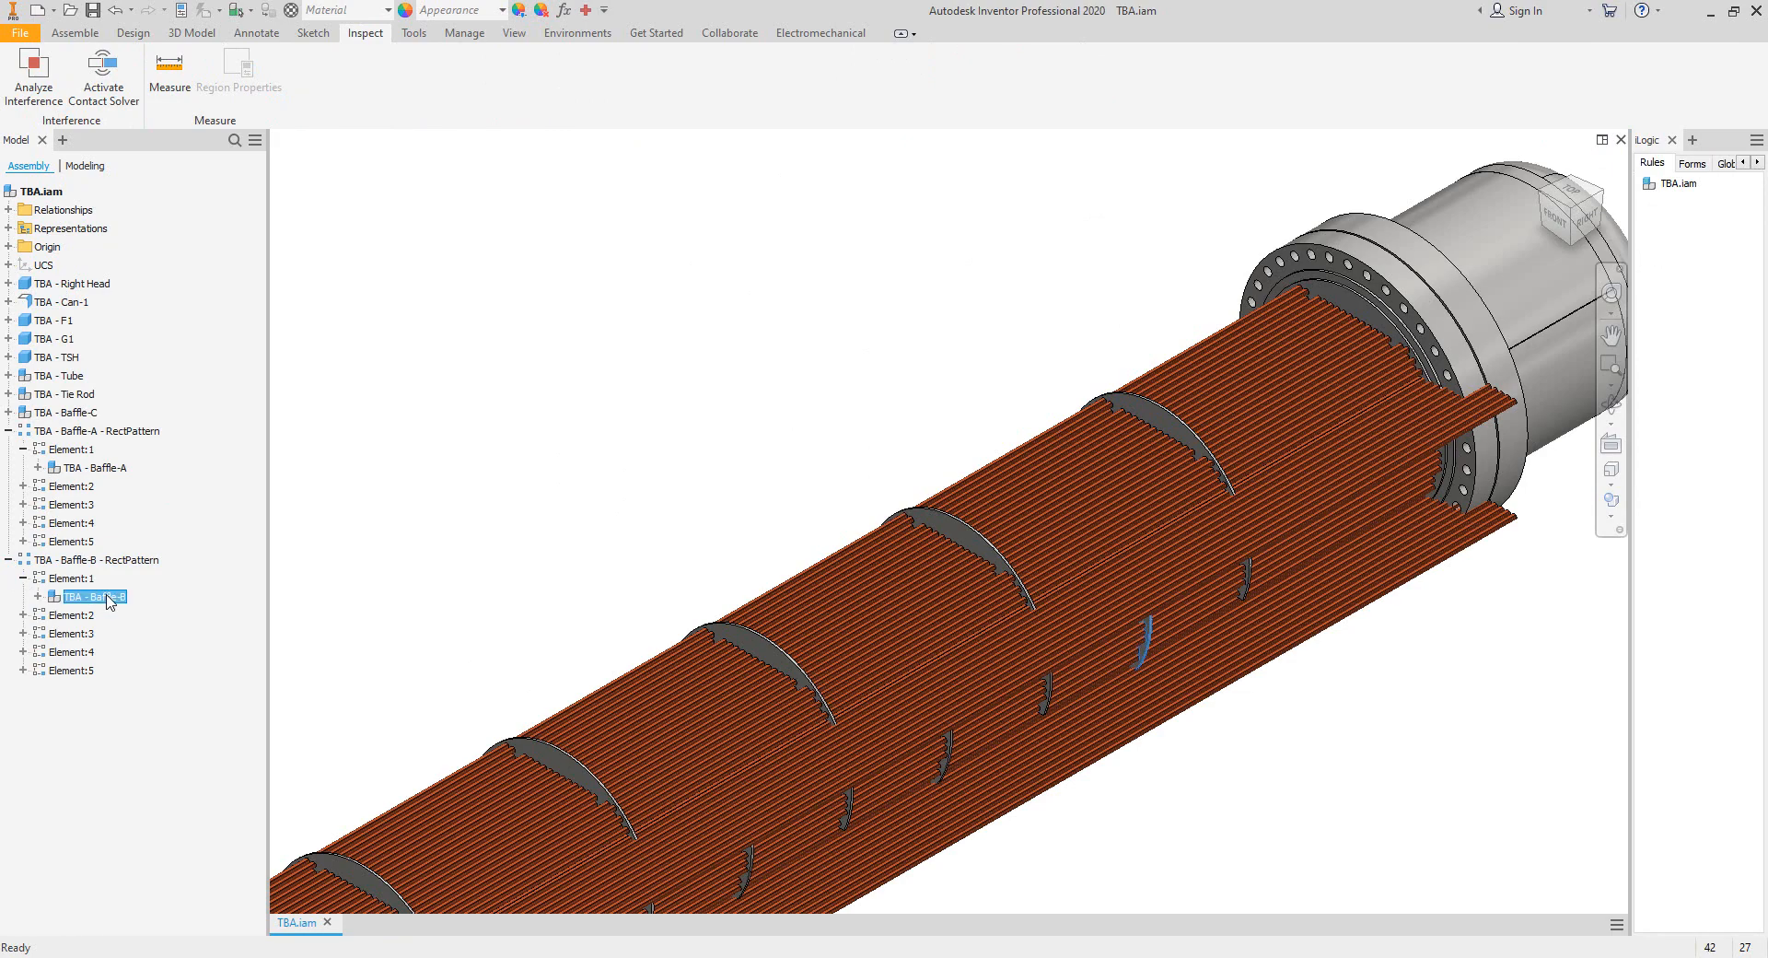
pyautogui.rightClick(96, 599)
pyautogui.click(212, 228)
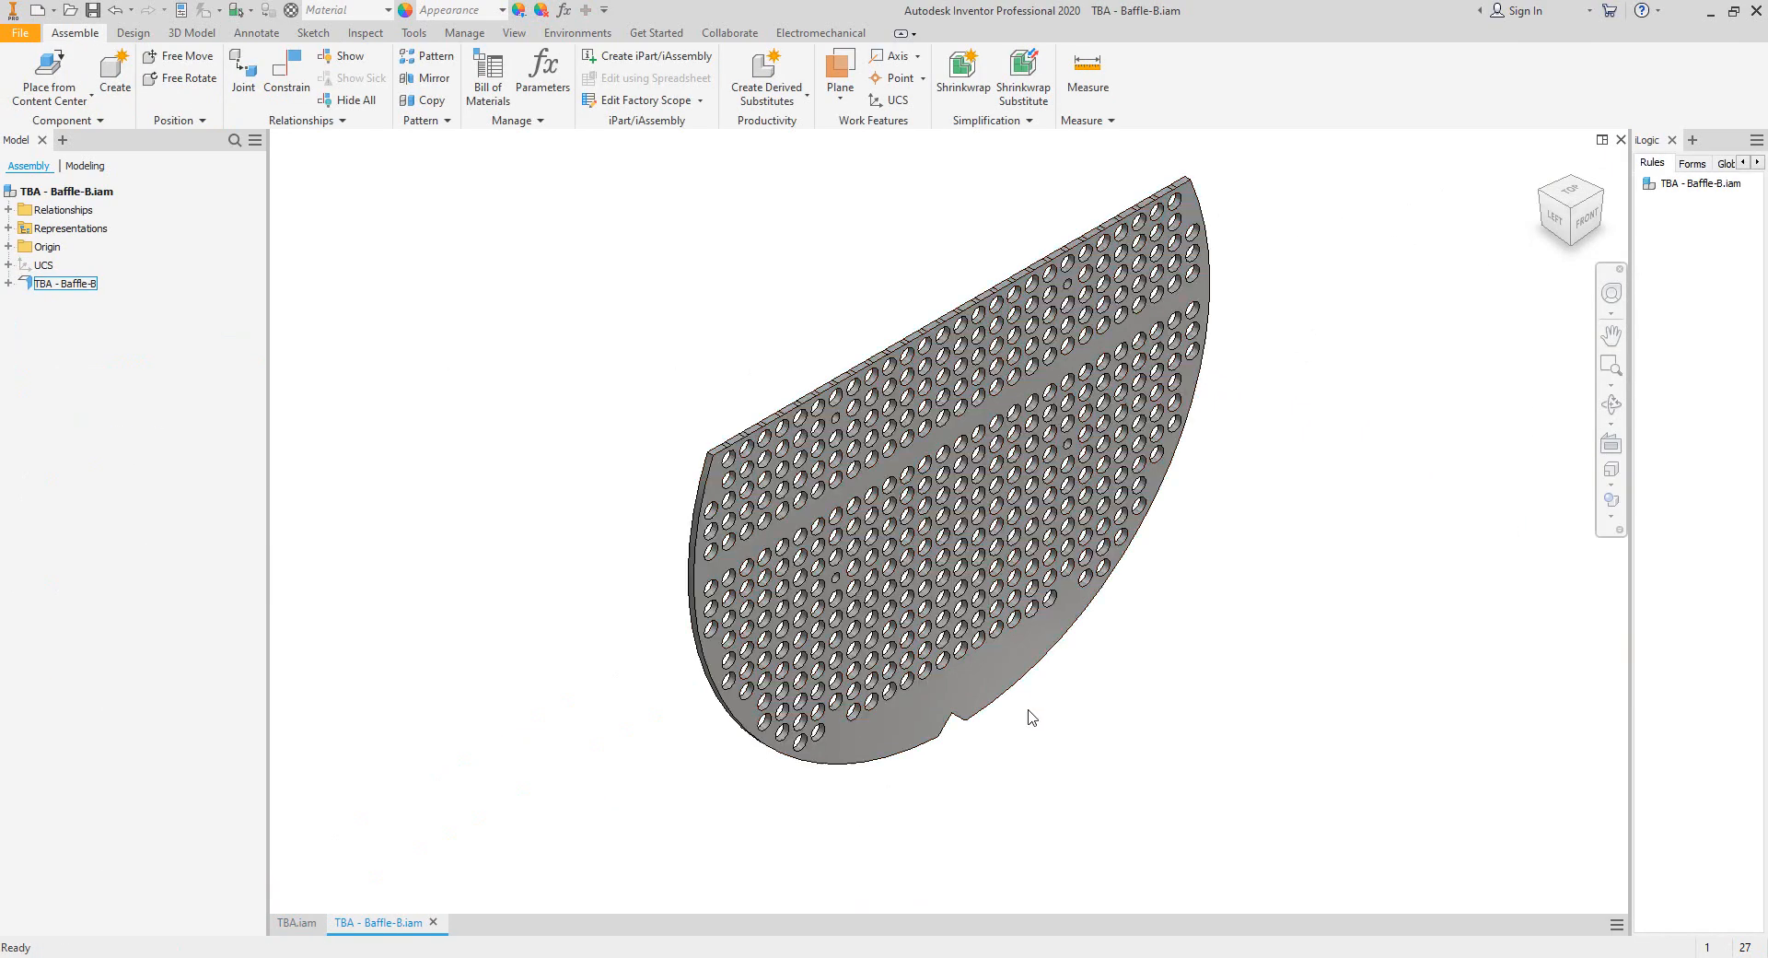
pyautogui.scroll(5, 939, 764)
pyautogui.click(1620, 140)
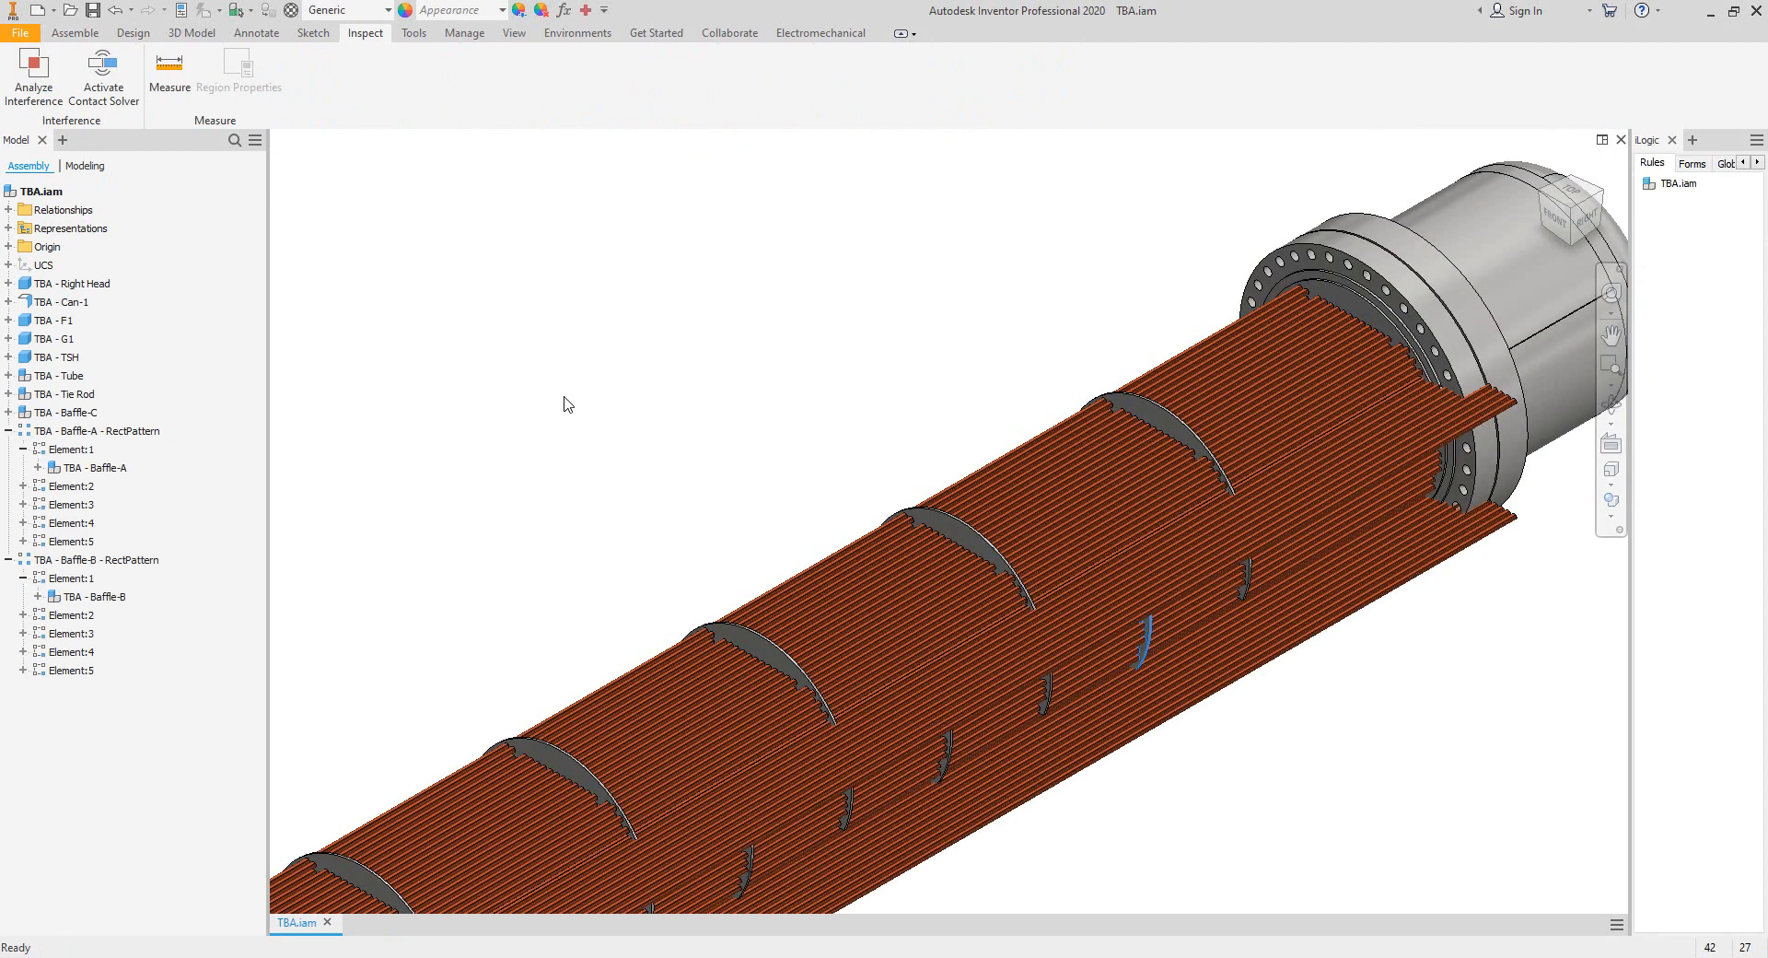
# Open the TBA - Baffle-C assembly in its own window, examine the holes in the full-circle baffle, and close it.
pyautogui.click(66, 412)
pyautogui.rightClick(67, 413)
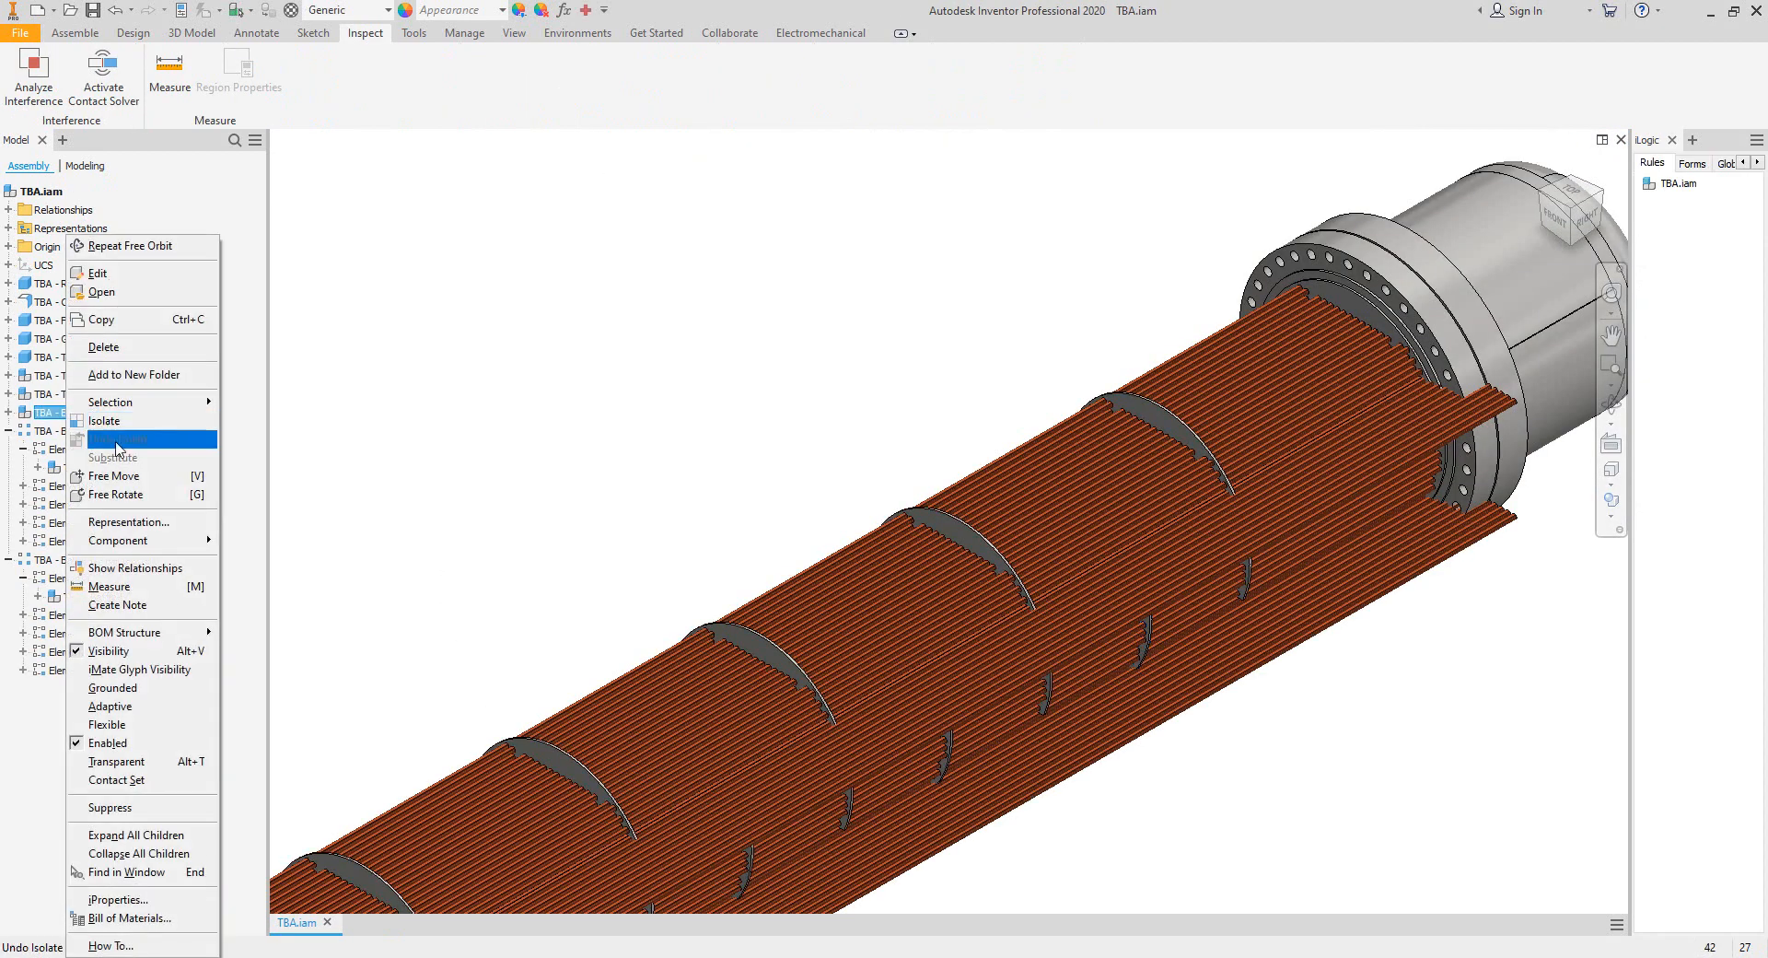
pyautogui.click(140, 296)
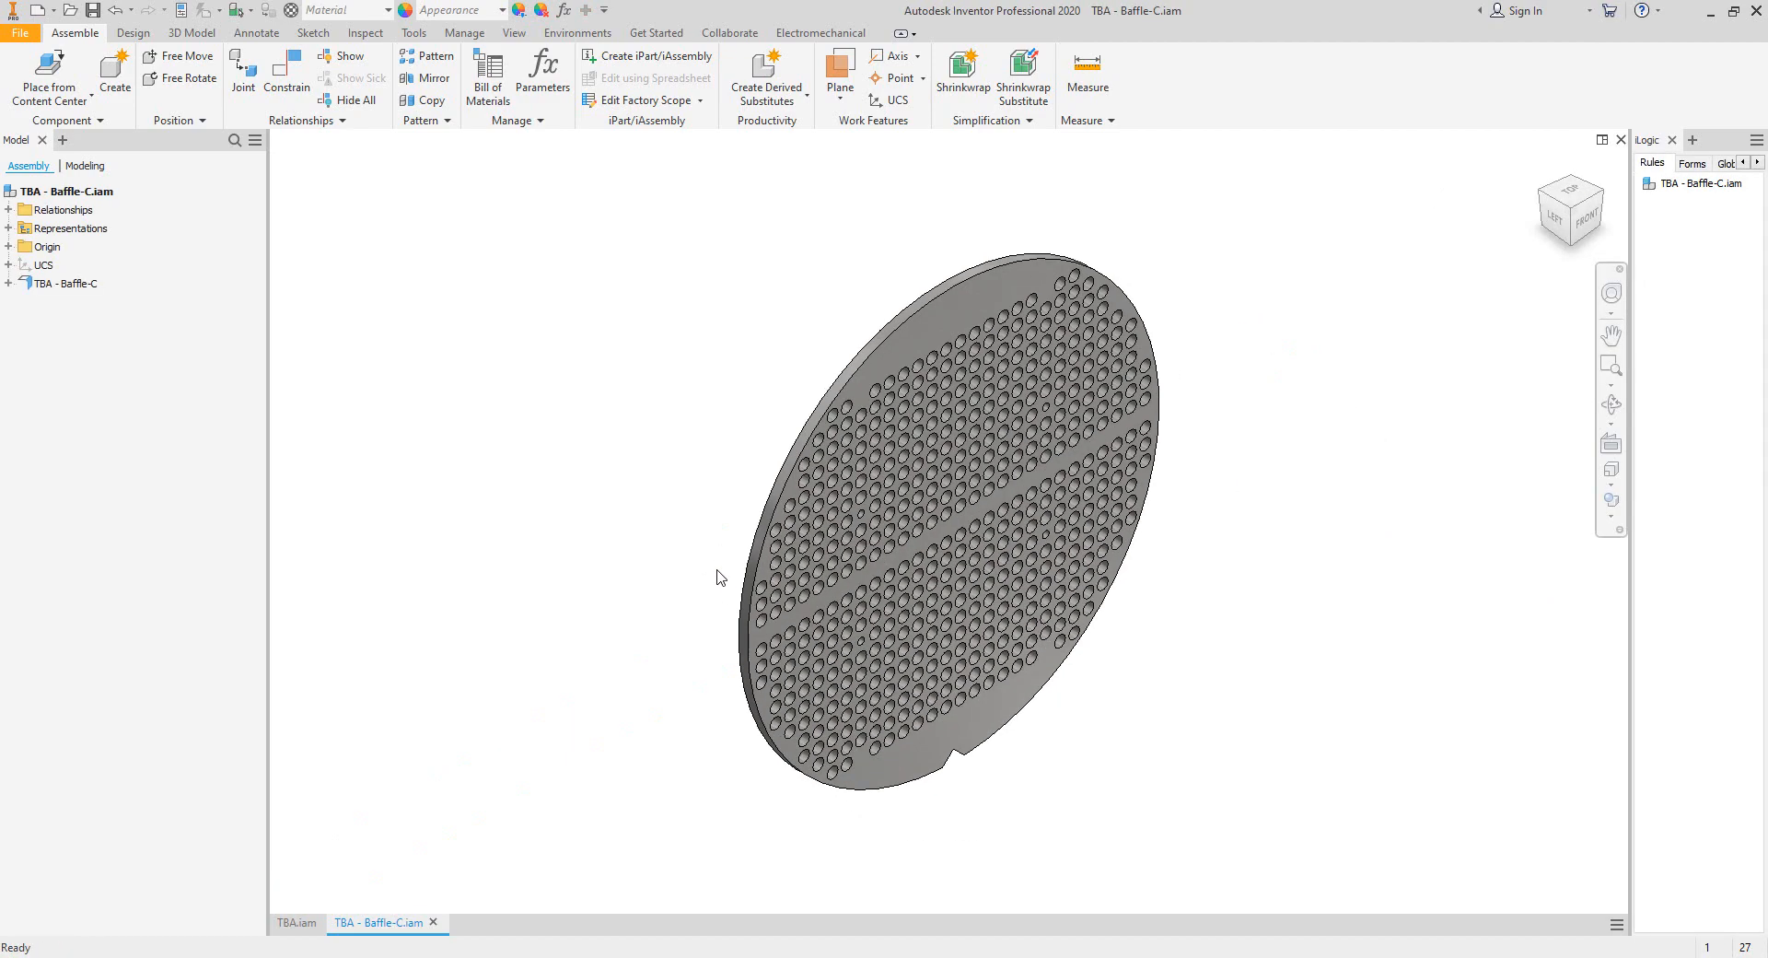
pyautogui.scroll(-4, 959, 585)
pyautogui.moveTo(954, 589)
pyautogui.mouseDown(button='middle')
pyautogui.moveTo(977, 528)
pyautogui.moveTo(959, 591)
pyautogui.mouseUp(button='middle')
pyautogui.scroll(5, 1004, 494)
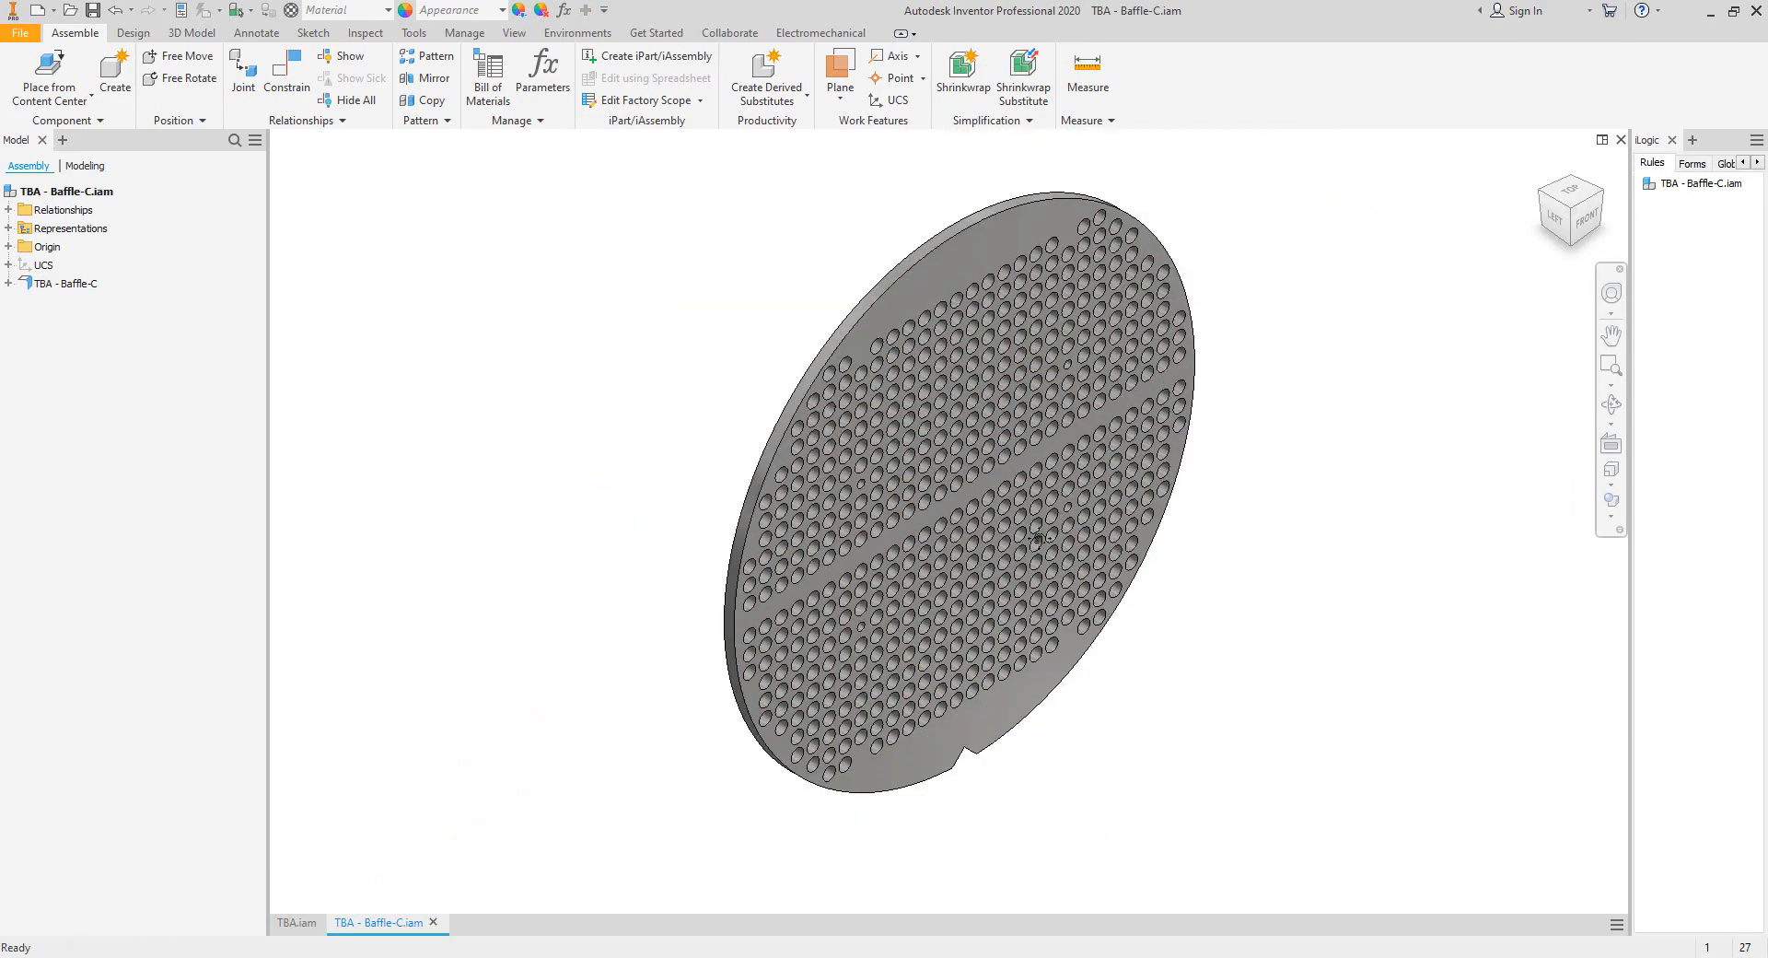
pyautogui.click(1621, 139)
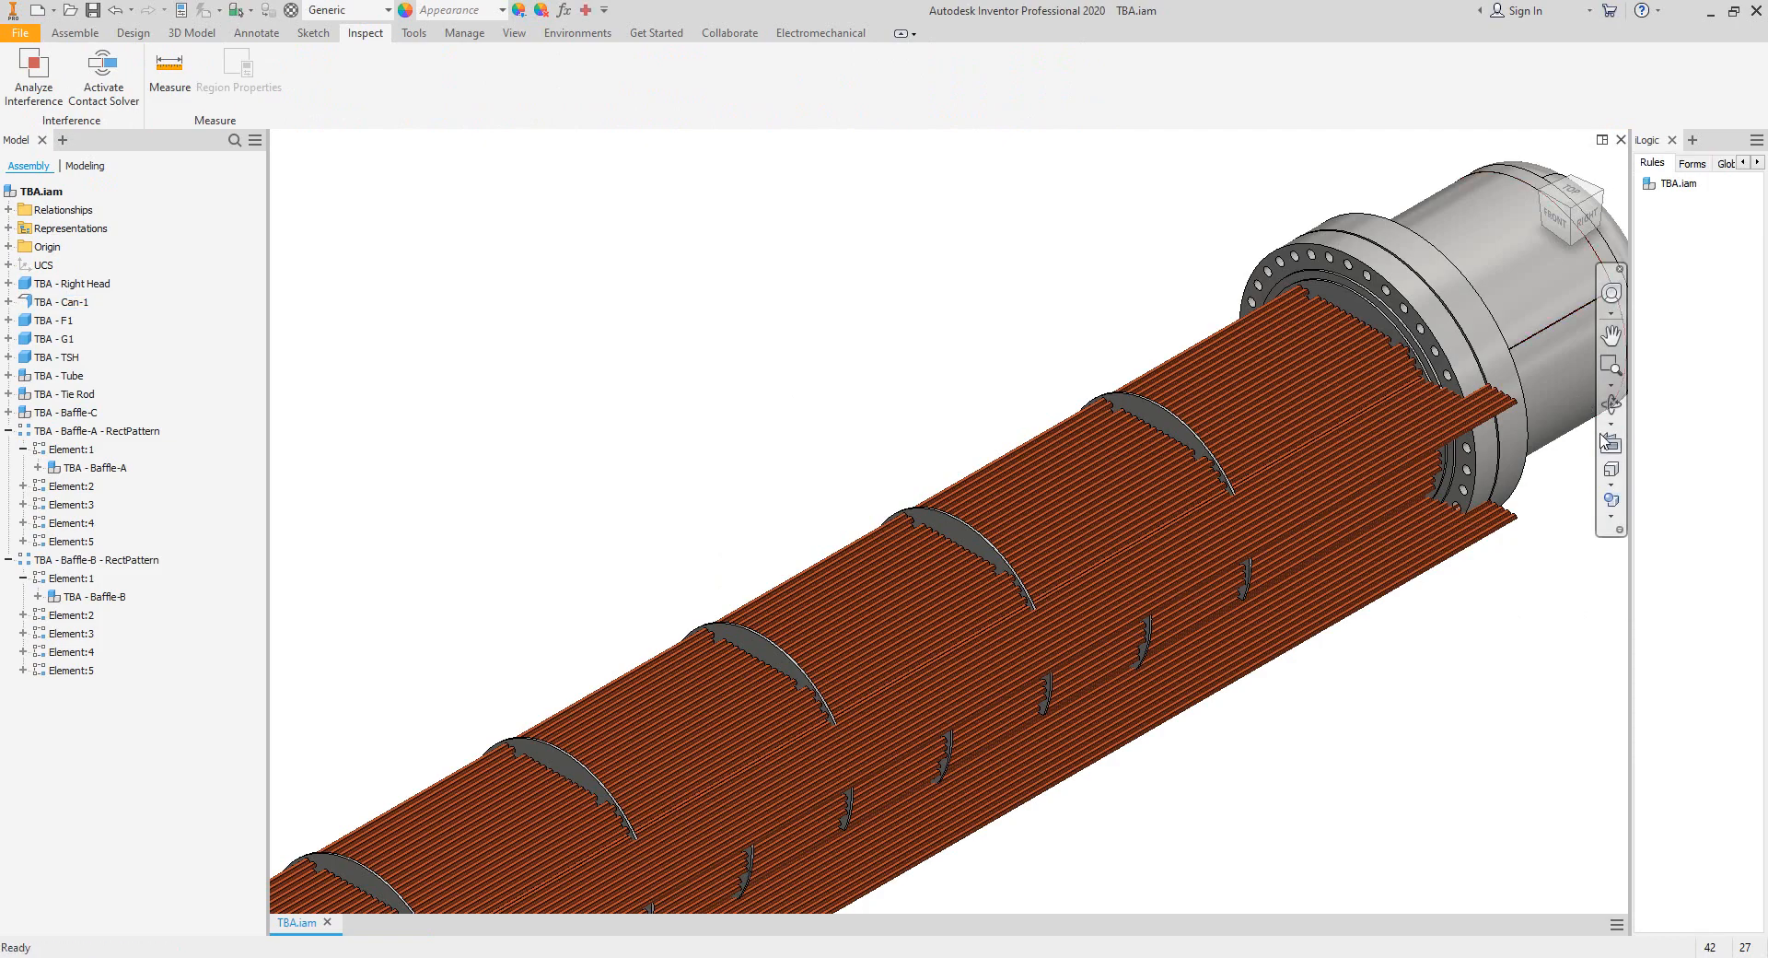
# Inspect the tube bundle in TBA.iam from its U-bend end and from the front to check the tube rows' positions.
pyautogui.click(1610, 405)
pyautogui.scroll(3, 1110, 552)
pyautogui.moveTo(1059, 645); pyautogui.dragTo(1029, 720)
pyautogui.scroll(-3, 1045, 659)
pyautogui.moveTo(1088, 582); pyautogui.dragTo(1172, 469, button='middle')
pyautogui.rightClick(1172, 469)
pyautogui.click(1175, 481)
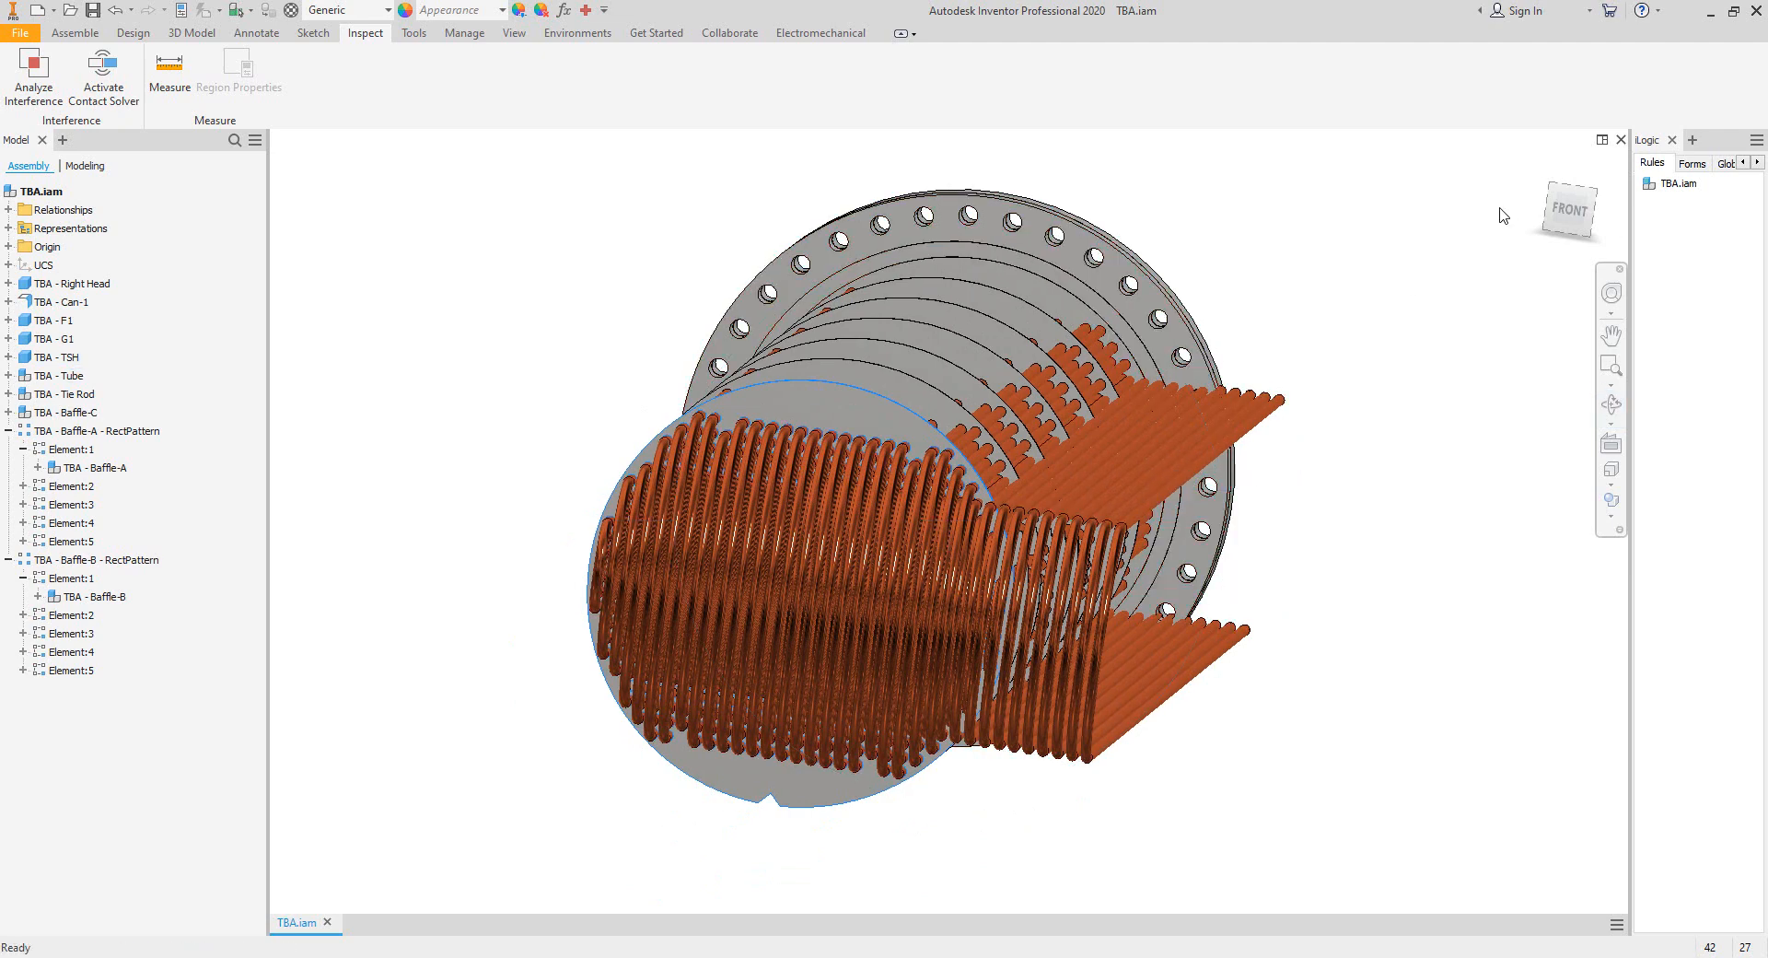
pyautogui.click(1570, 209)
pyautogui.scroll(-5, 1016, 509)
pyautogui.scroll(4, 1016, 510)
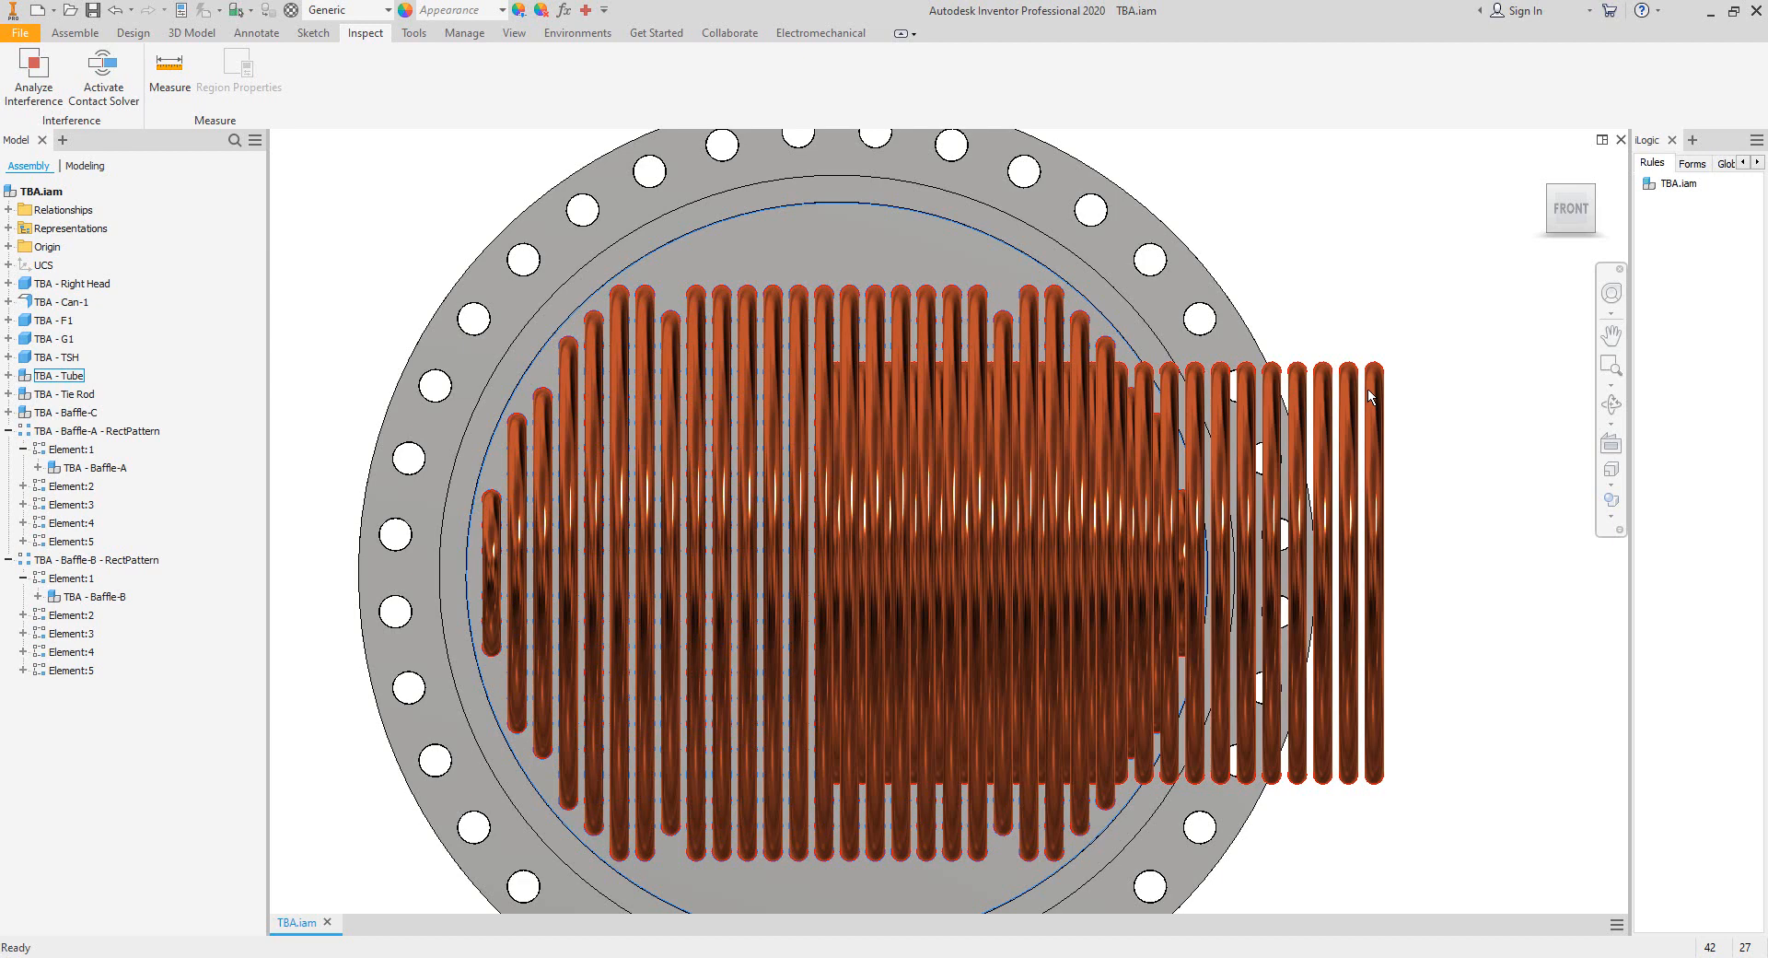
# Edit the offset tube row's part, TBA - Tube7, in place and reapply its Sketch Driven Pattern.
pyautogui.click(1371, 392)
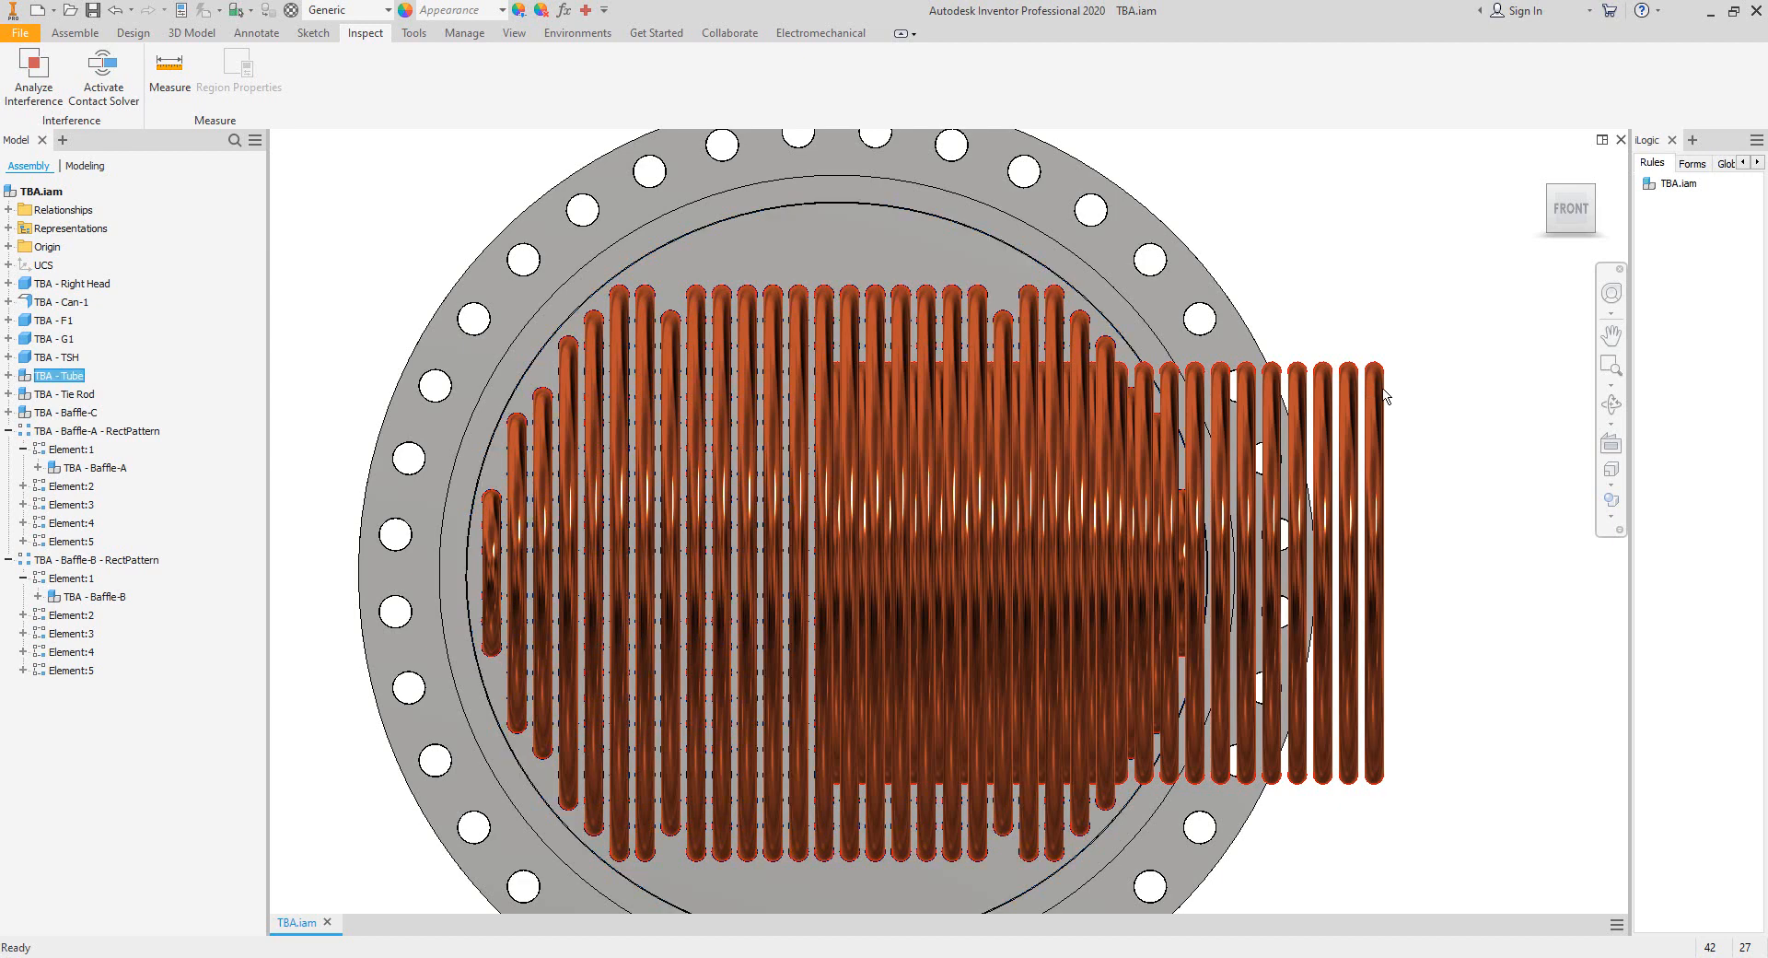
pyautogui.doubleClick(1381, 394)
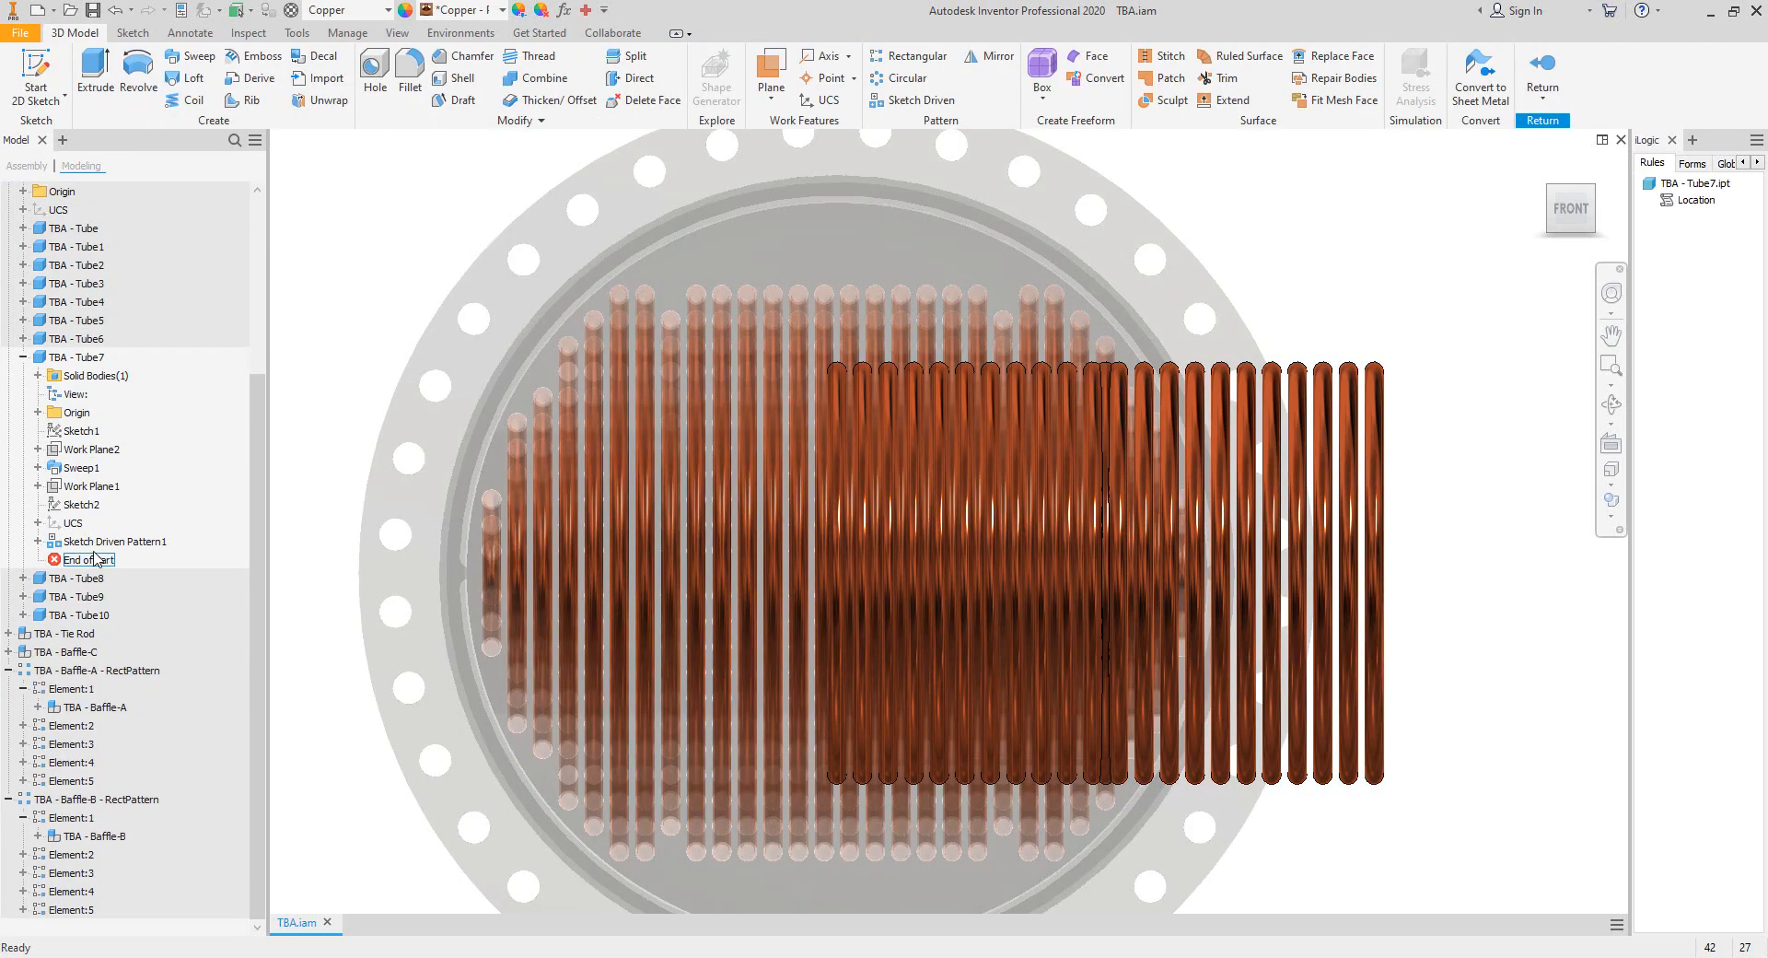
pyautogui.click(98, 543)
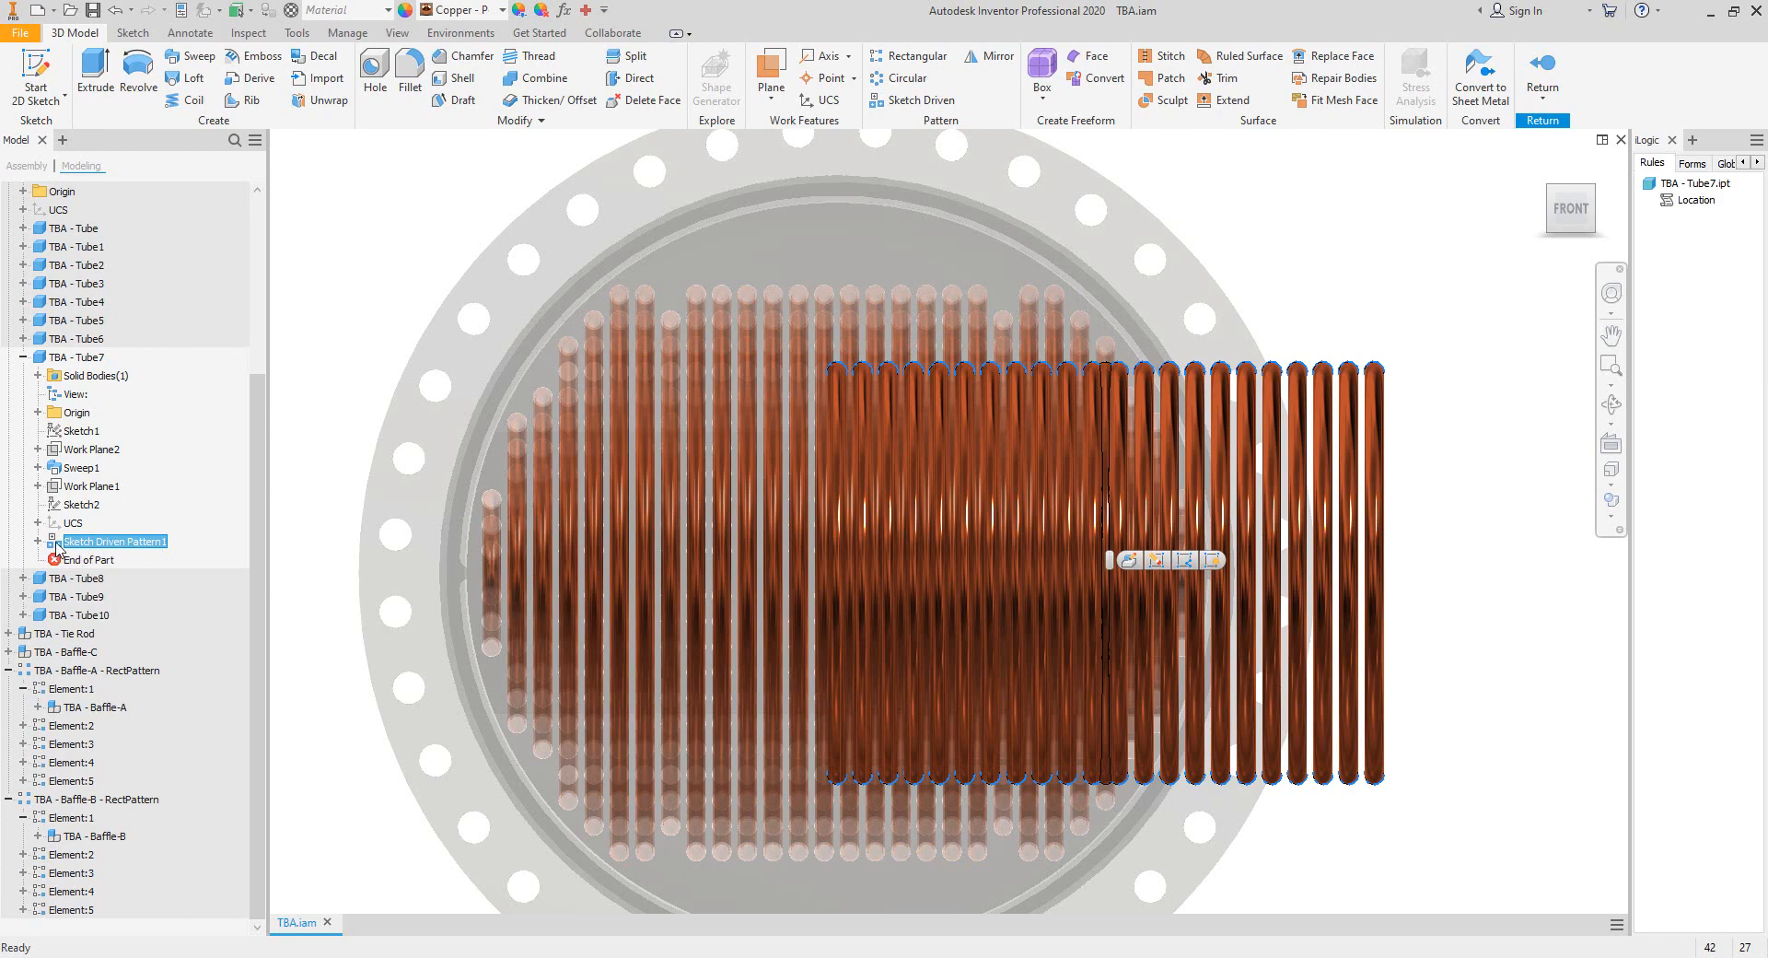
pyautogui.doubleClick(56, 544)
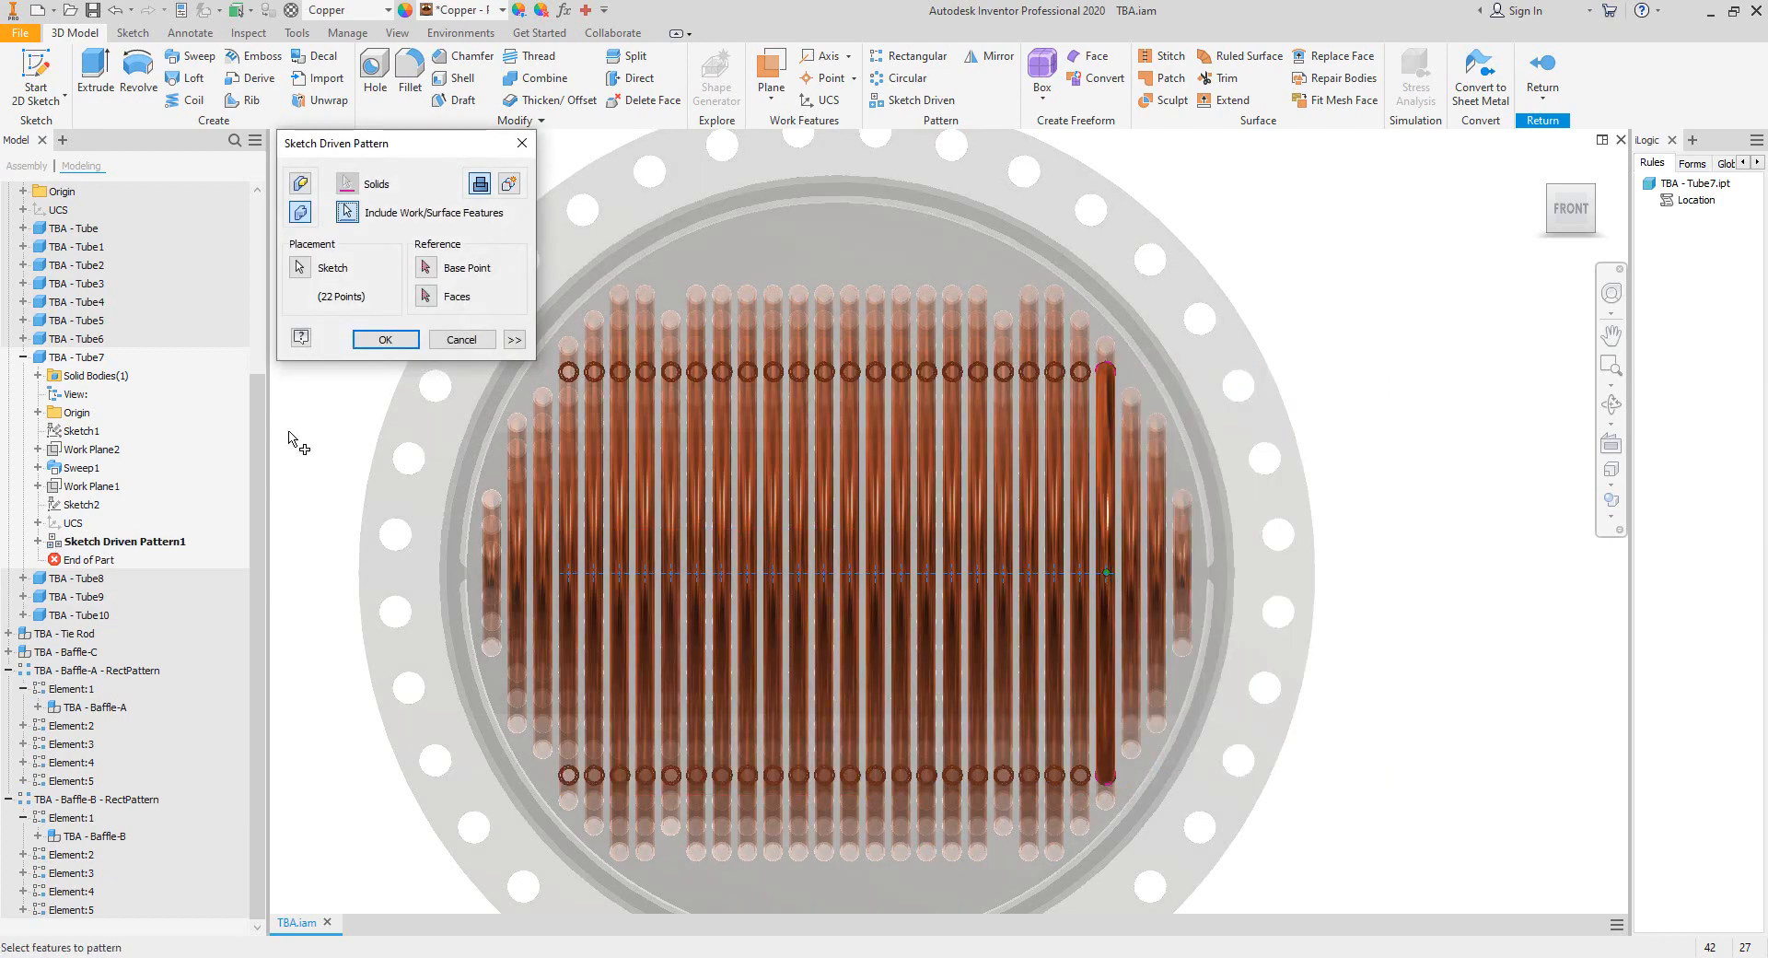
pyautogui.click(389, 337)
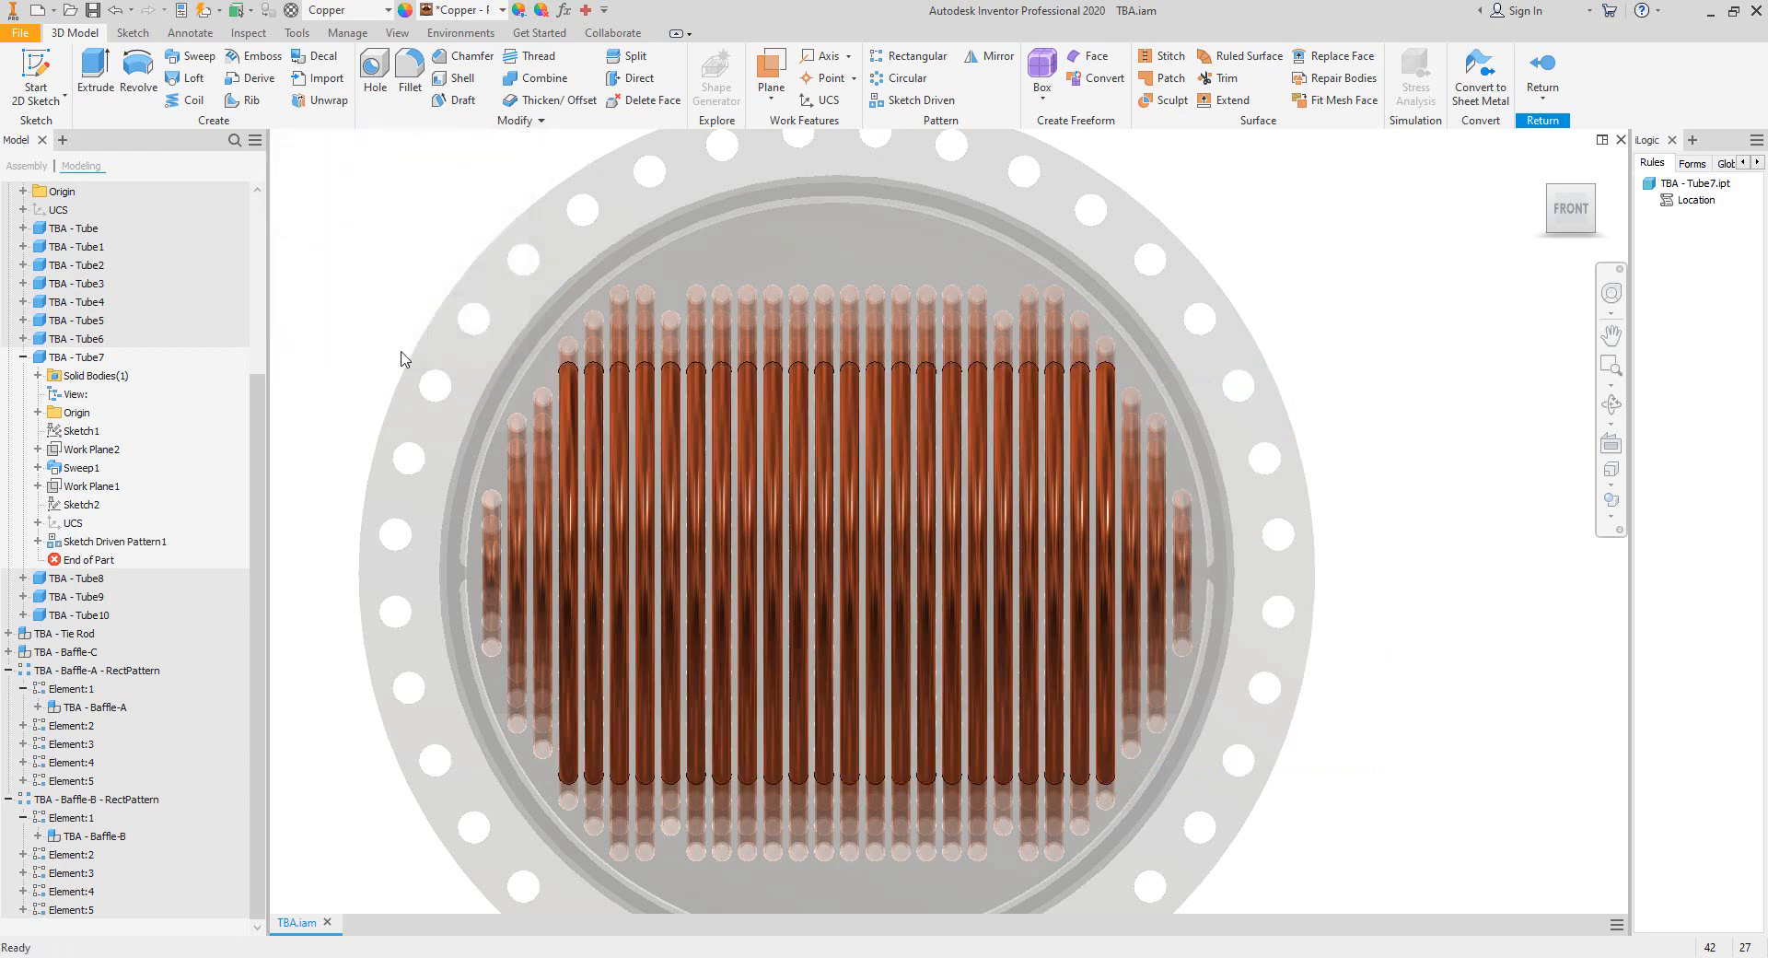
# Finish editing the Tube7 part and the TBA - Tube subassembly to return to TBA.iam.
pyautogui.rightClick(1401, 231)
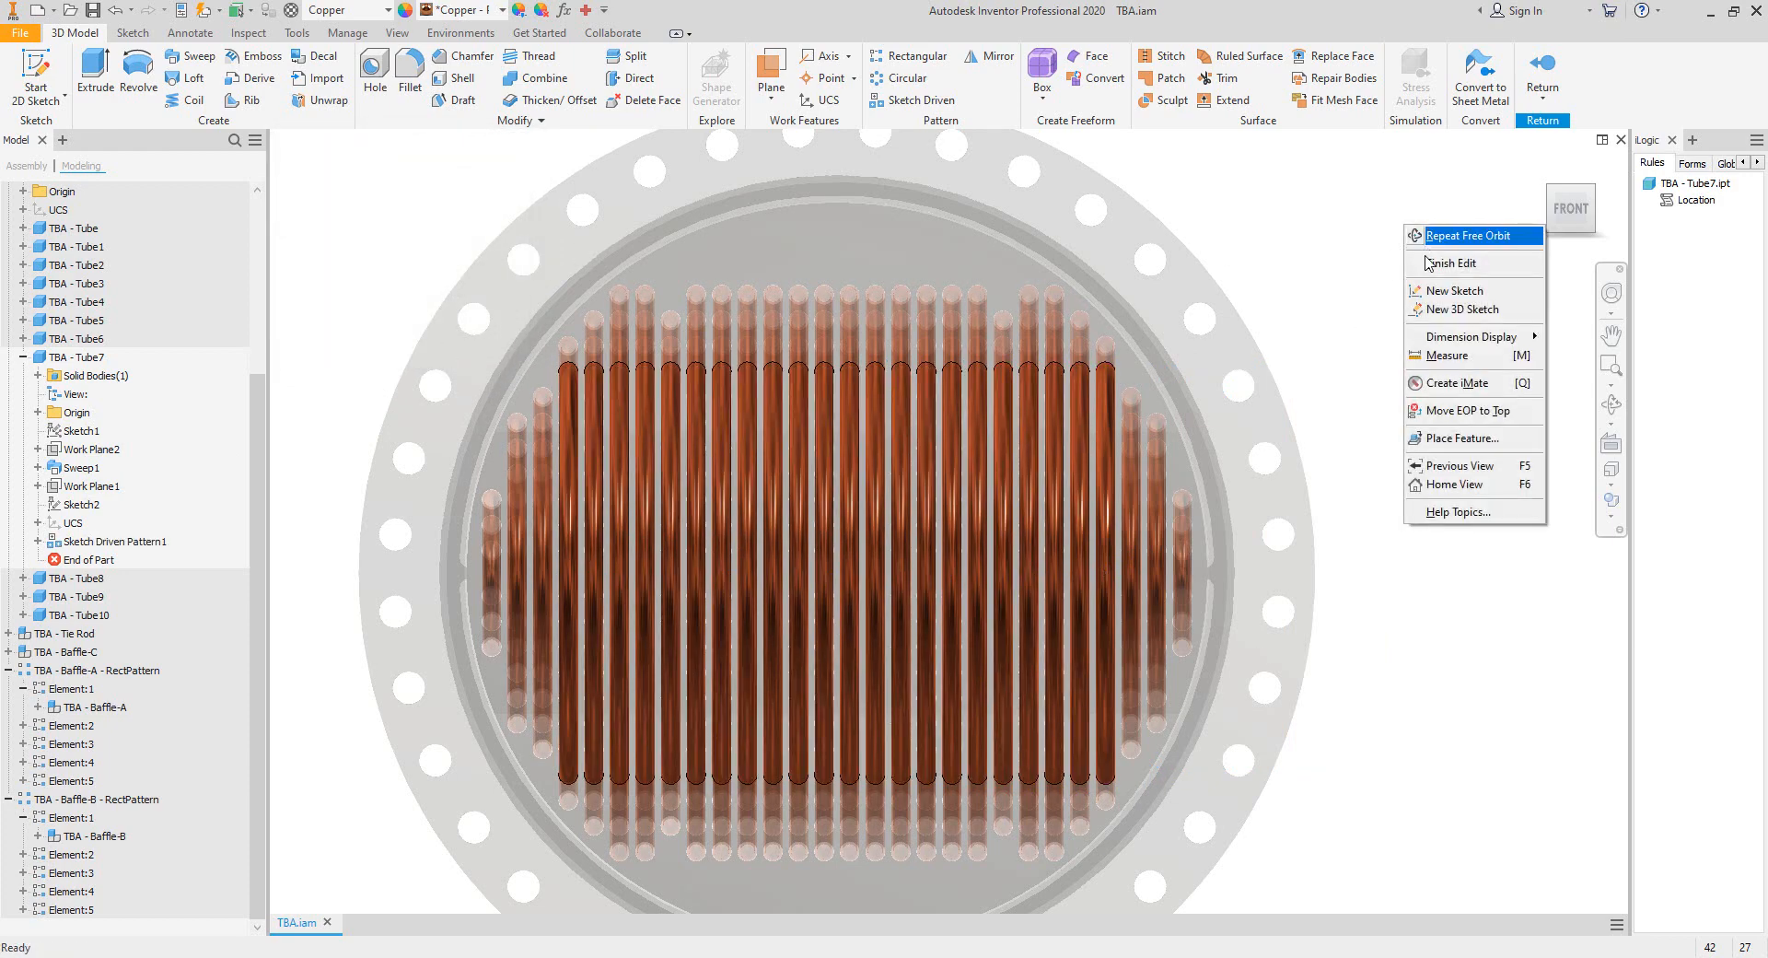
pyautogui.click(1450, 263)
pyautogui.rightClick(1434, 250)
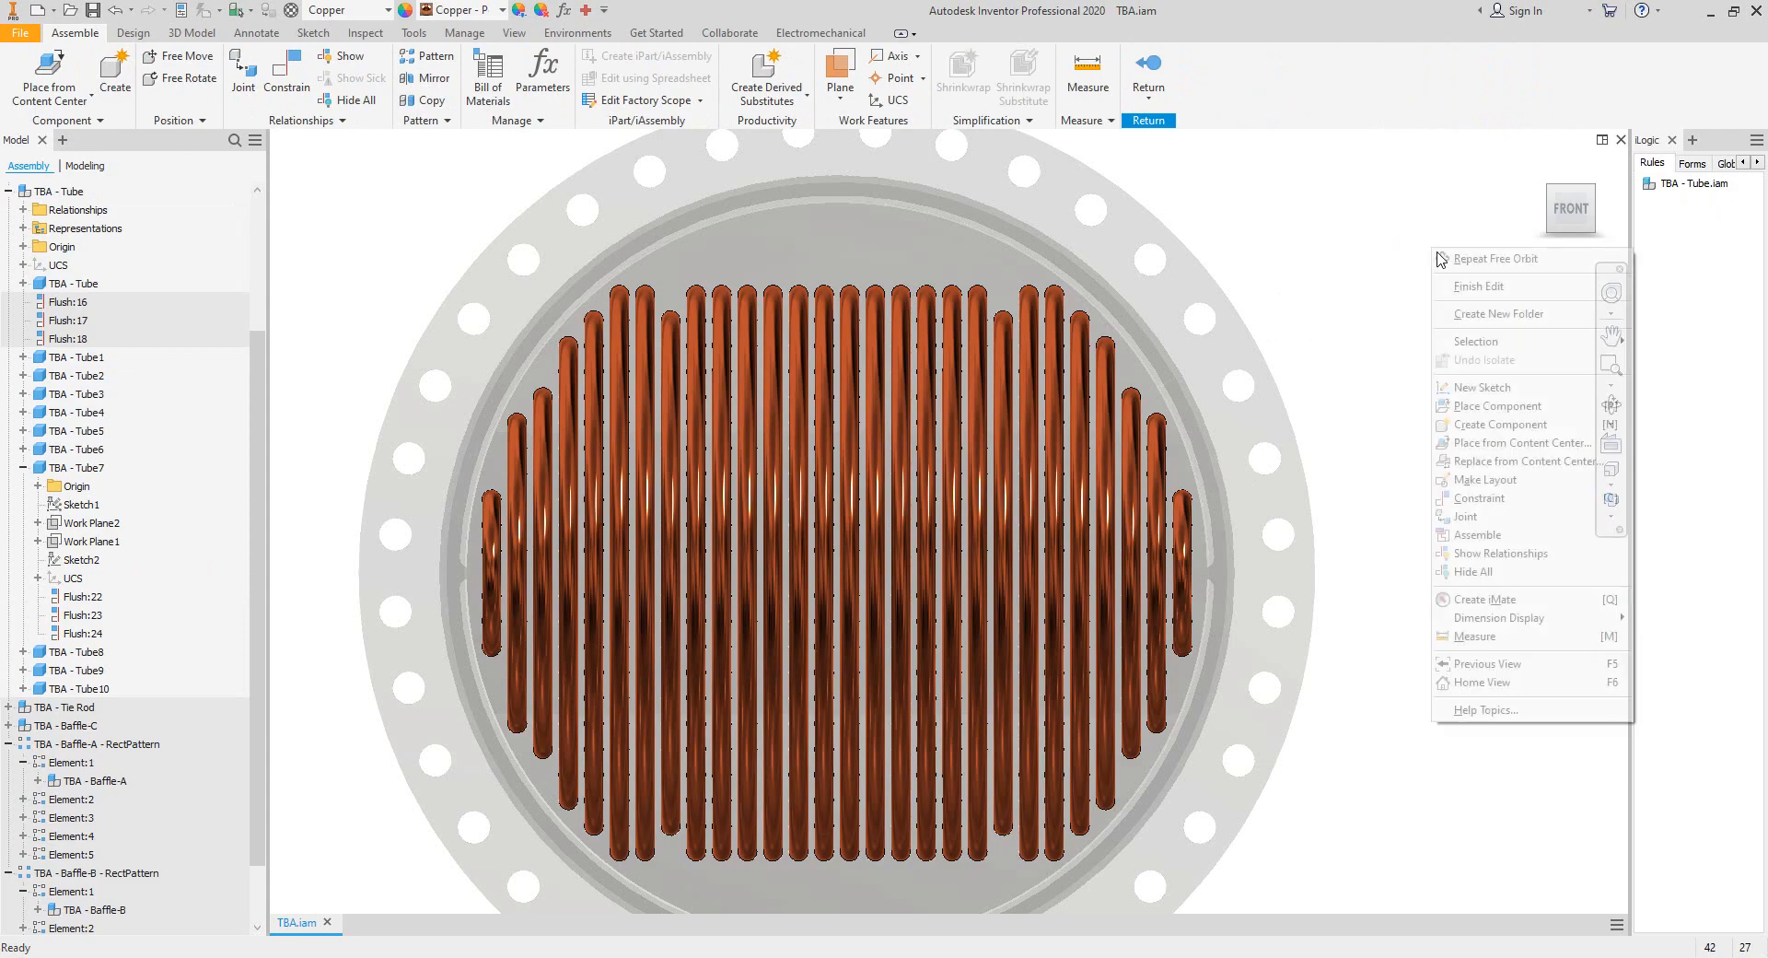
pyautogui.click(1478, 286)
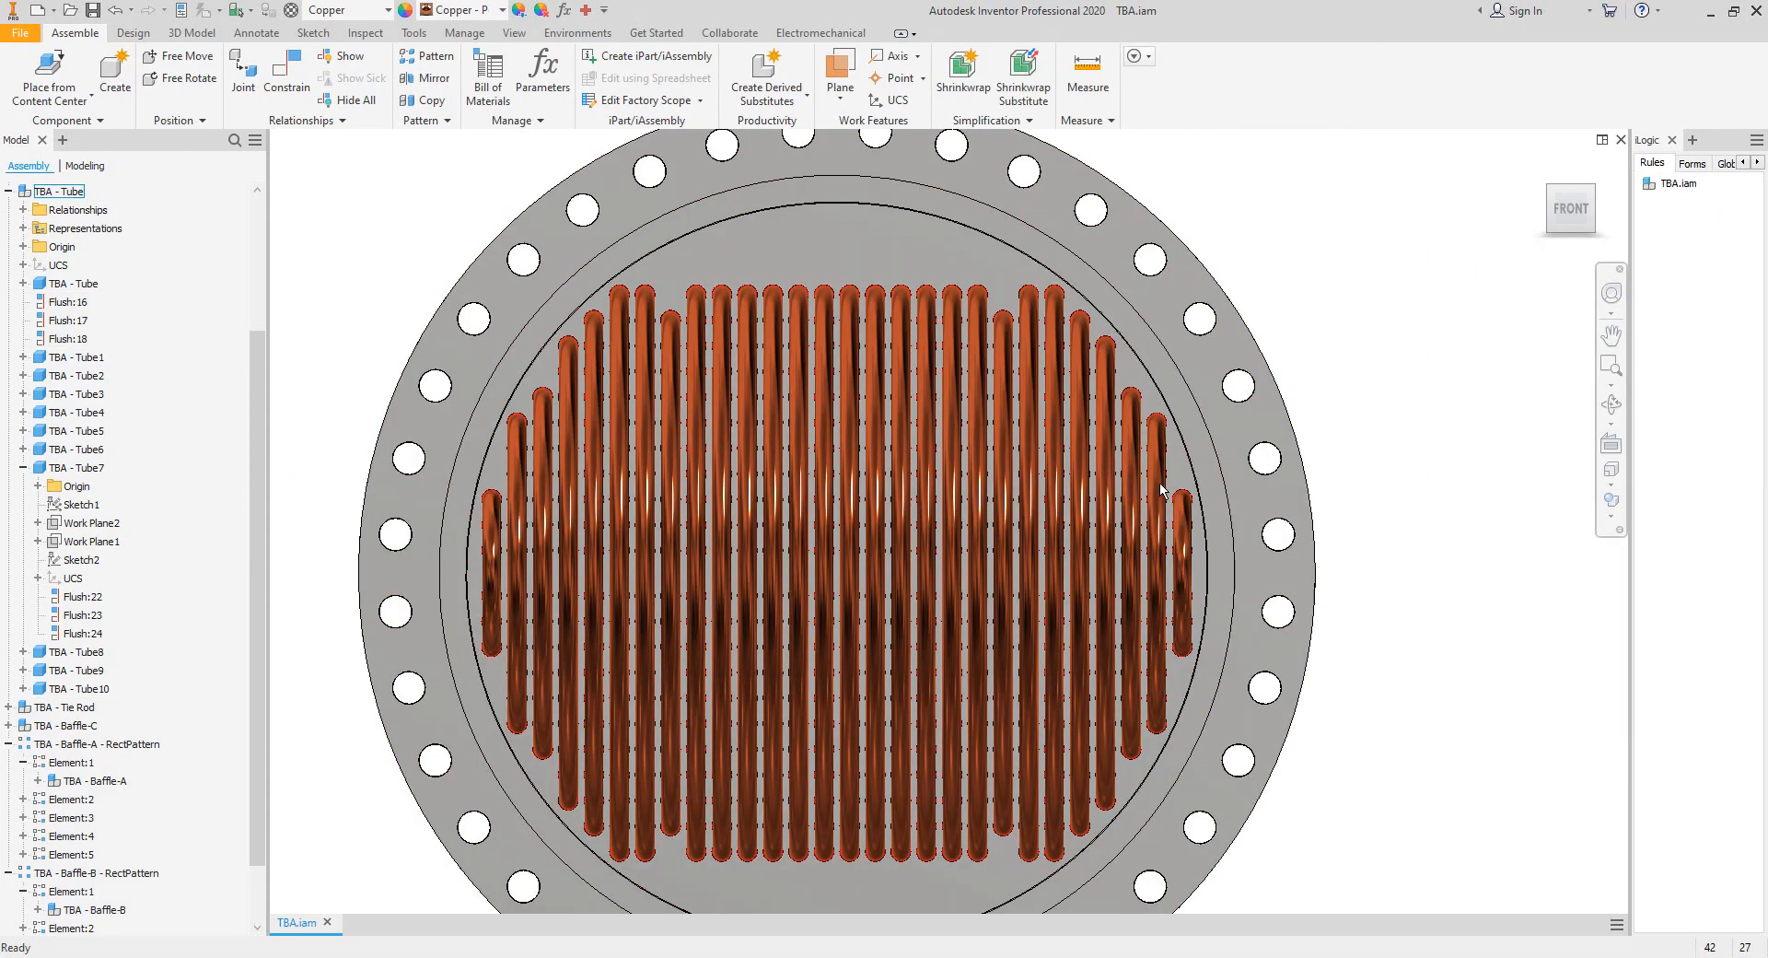
# Examine the bundle's U-bends and baffles at an angle and in the straight right side view.
pyautogui.click(1611, 403)
pyautogui.moveTo(926, 552); pyautogui.dragTo(987, 512)
pyautogui.scroll(5, 442, 634)
pyautogui.moveTo(434, 635); pyautogui.dragTo(930, 482, button='middle')
pyautogui.scroll(3, 930, 481)
pyautogui.scroll(-4, 935, 482)
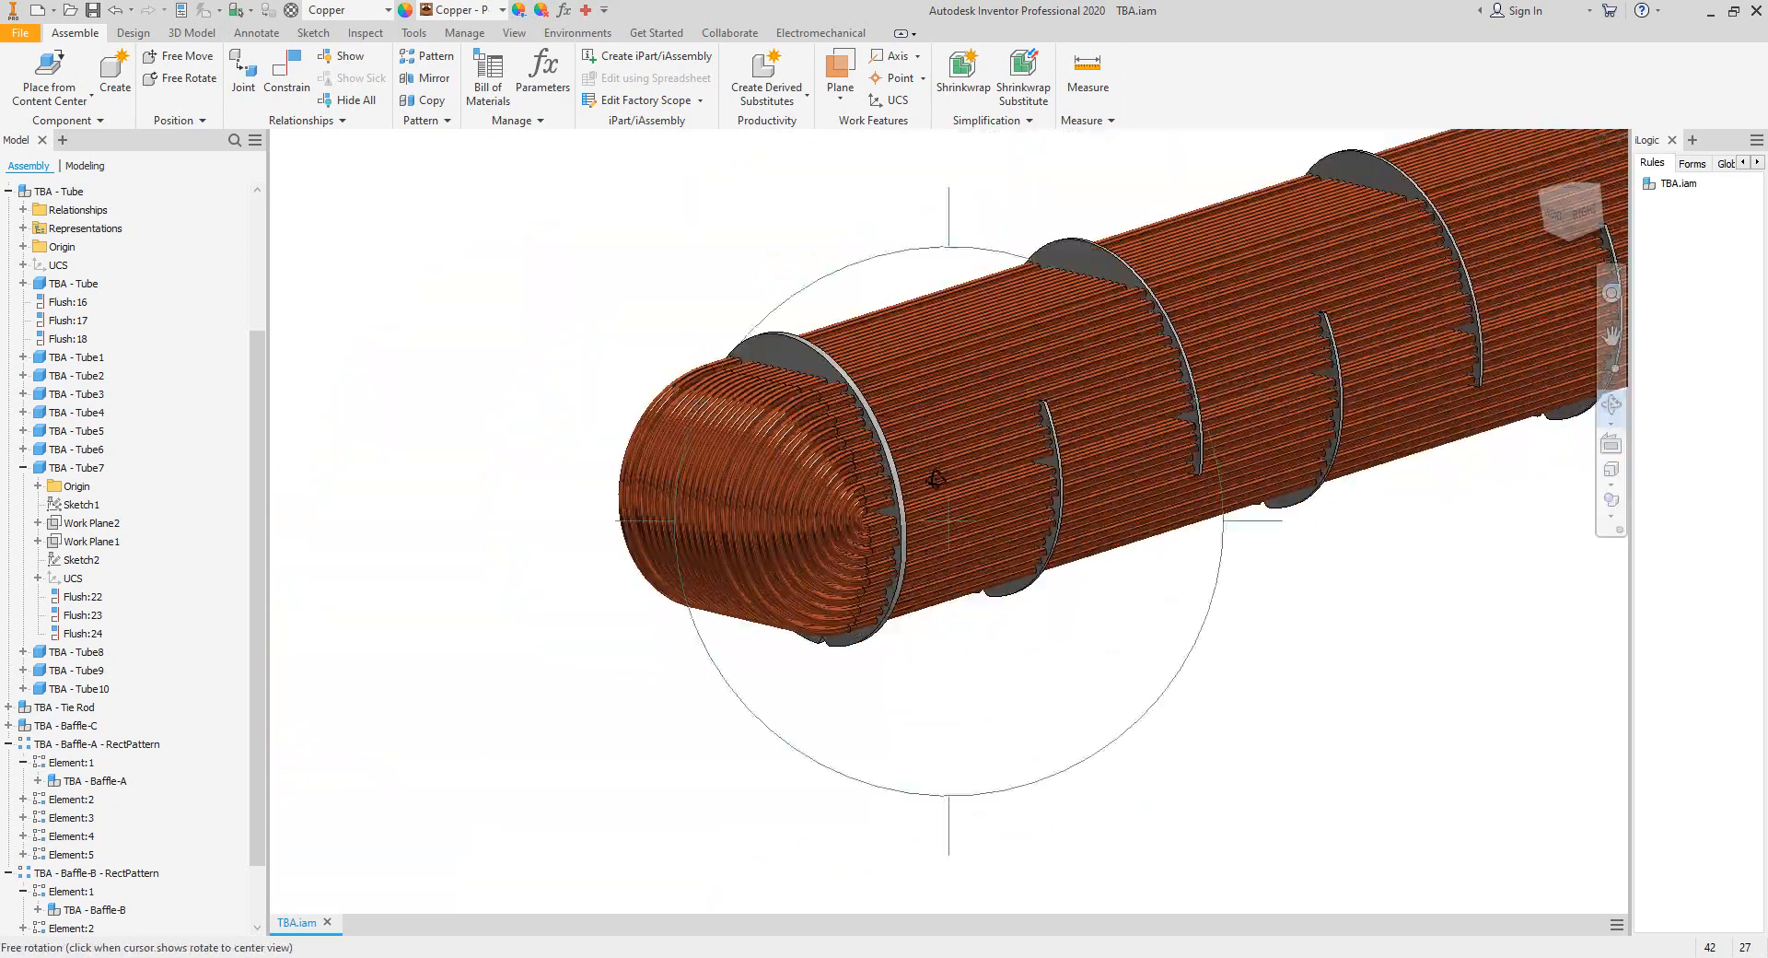
pyautogui.click(1588, 230)
pyautogui.scroll(5, 875, 541)
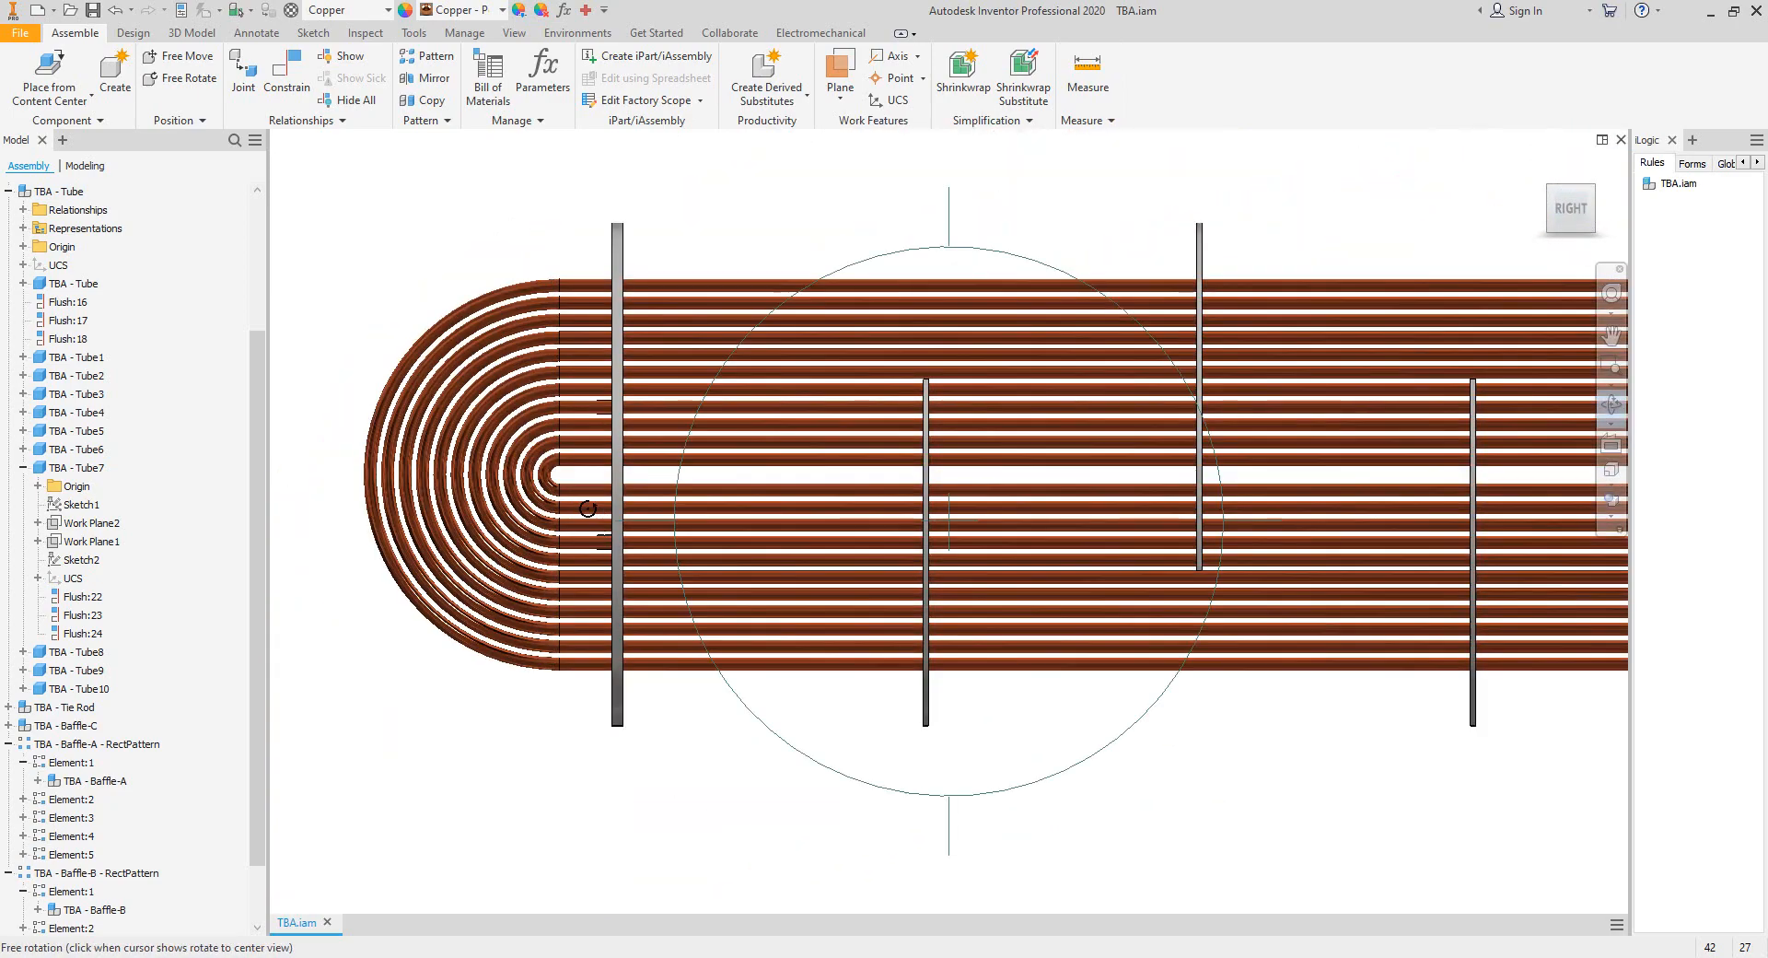
pyautogui.scroll(-8, 876, 542)
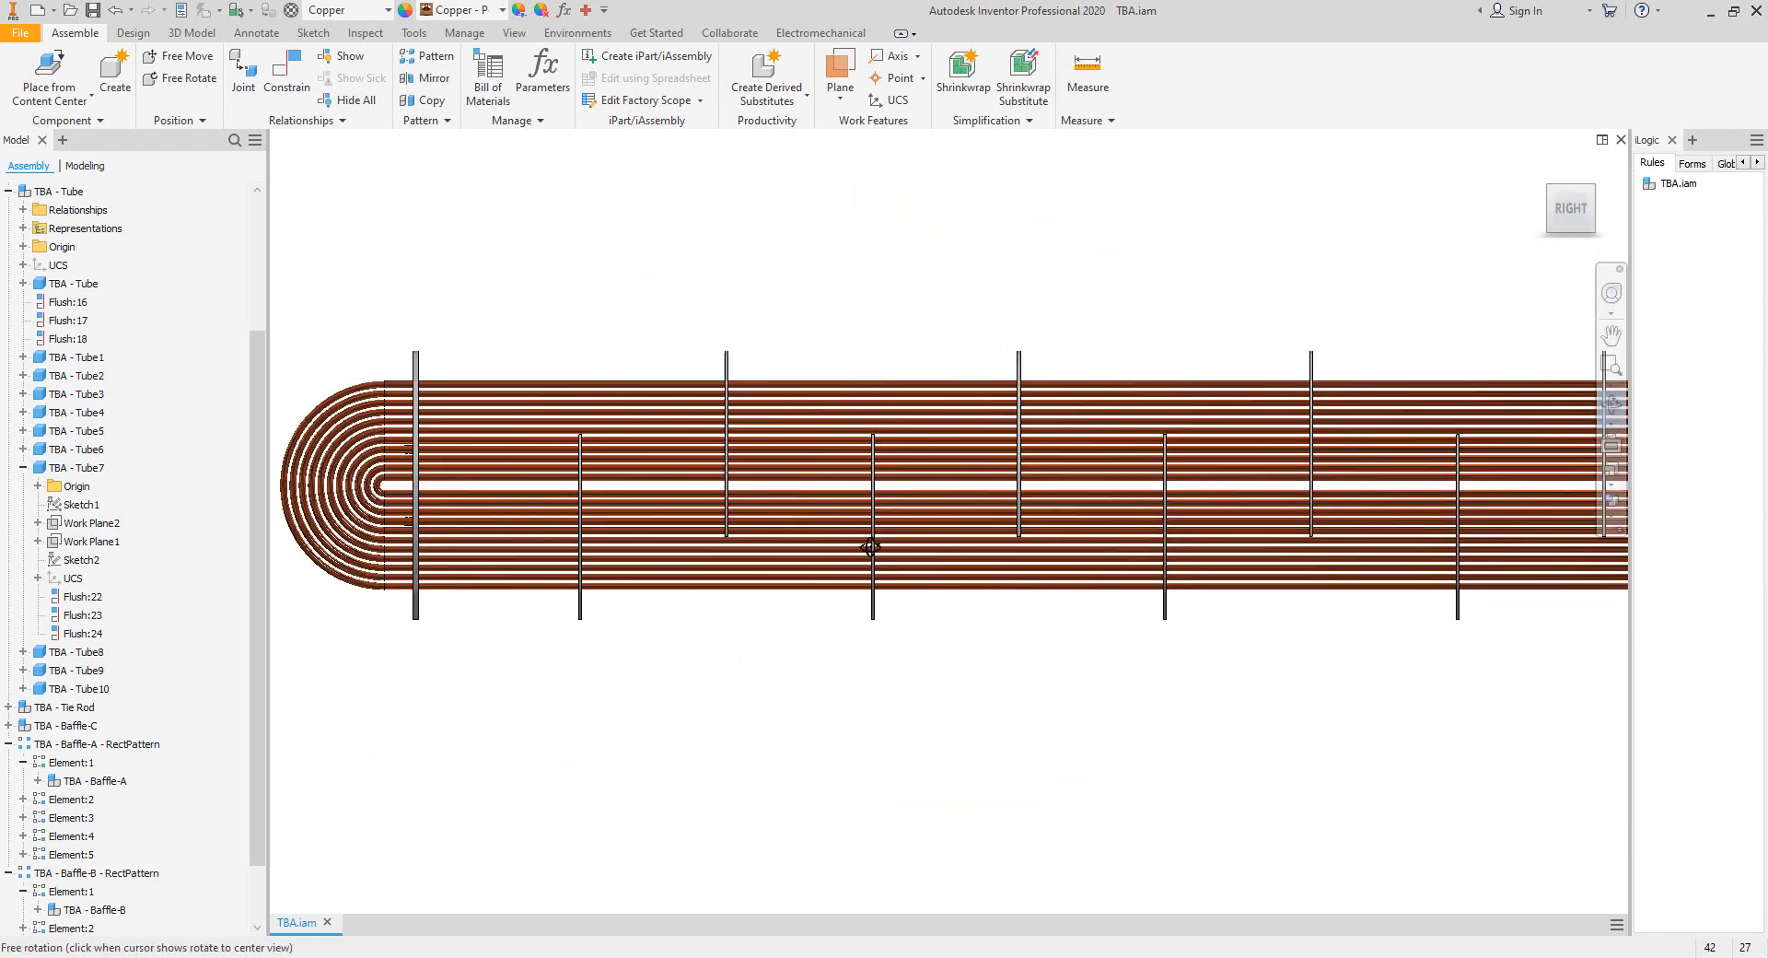
# Review the whole bundle with its tubesheet and head at an angle, and turn it back to the right side view.
pyautogui.moveTo(868, 544); pyautogui.dragTo(1018, 572)
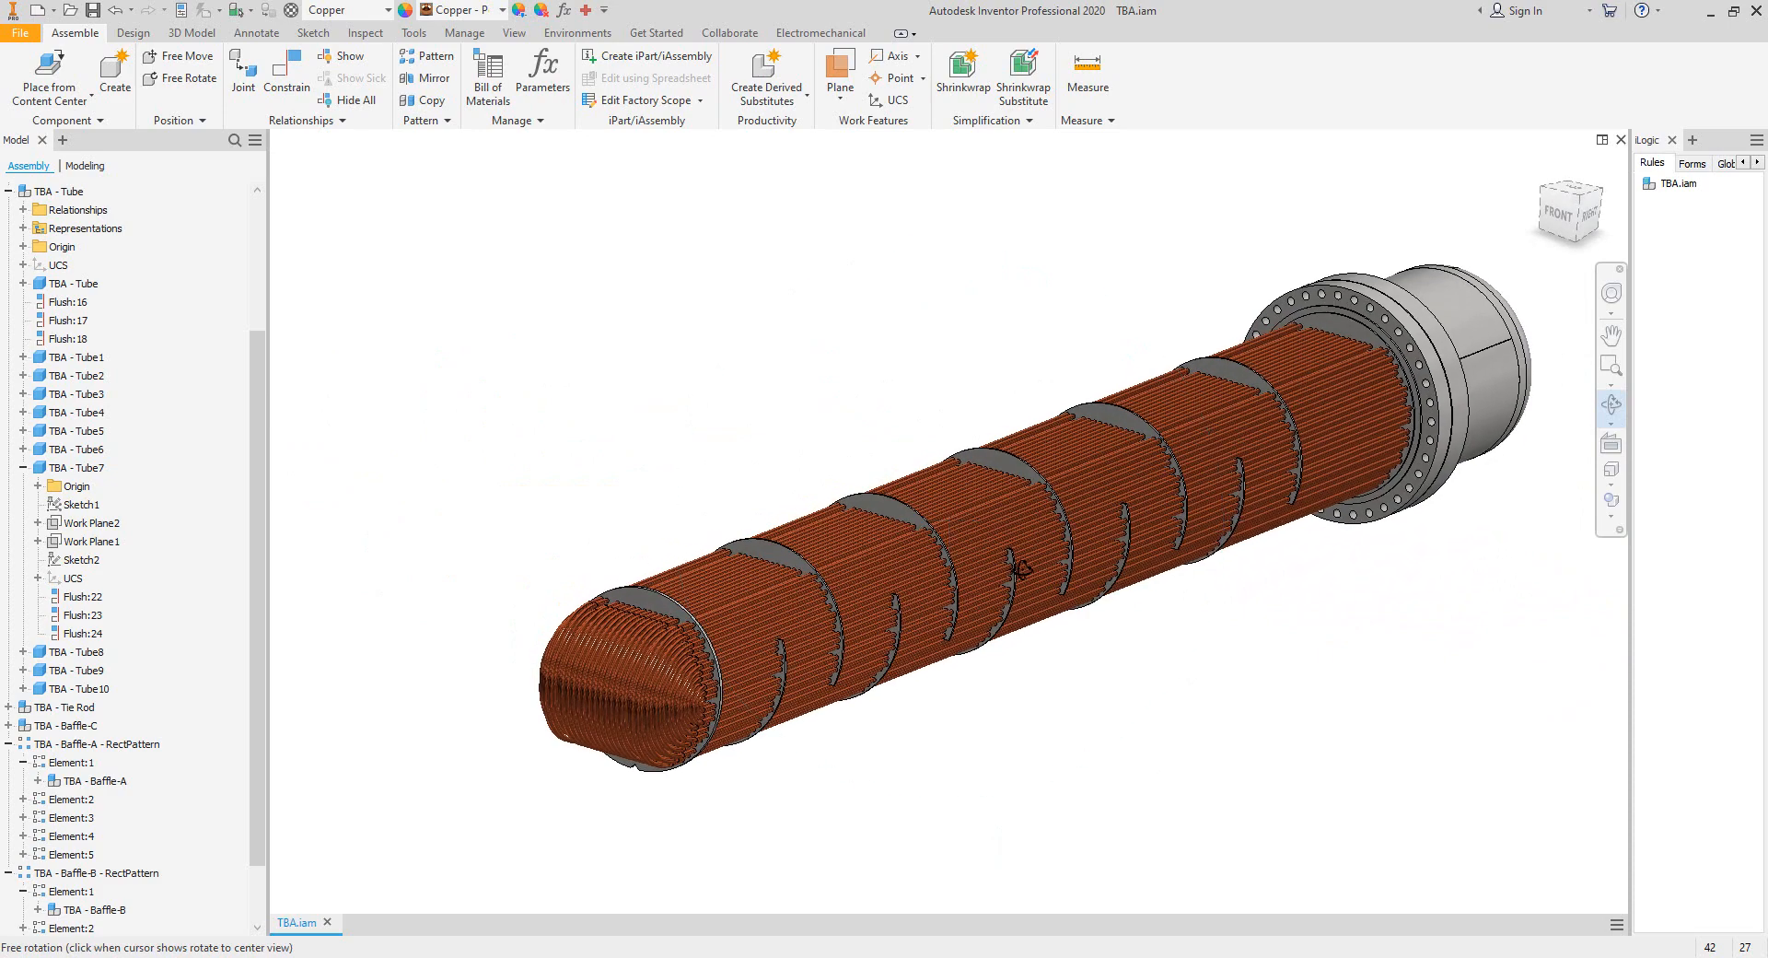
pyautogui.scroll(3, 1010, 522)
pyautogui.rightClick(1010, 522)
pyautogui.click(1068, 532)
pyautogui.click(1590, 214)
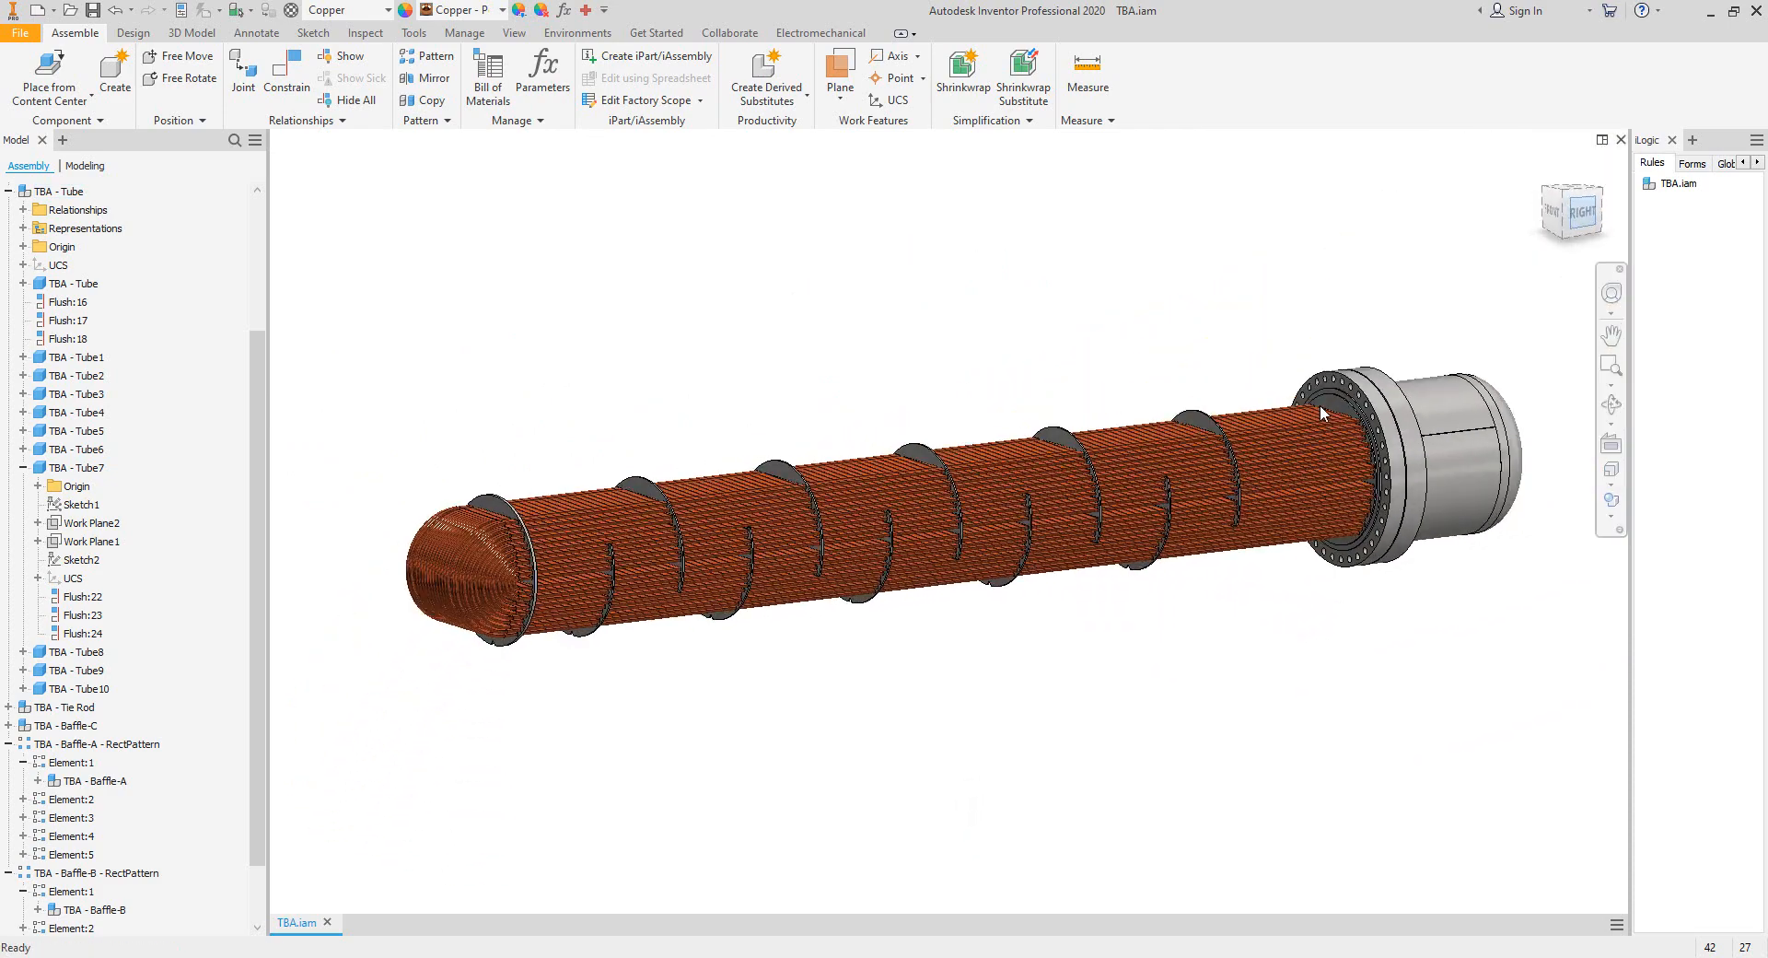